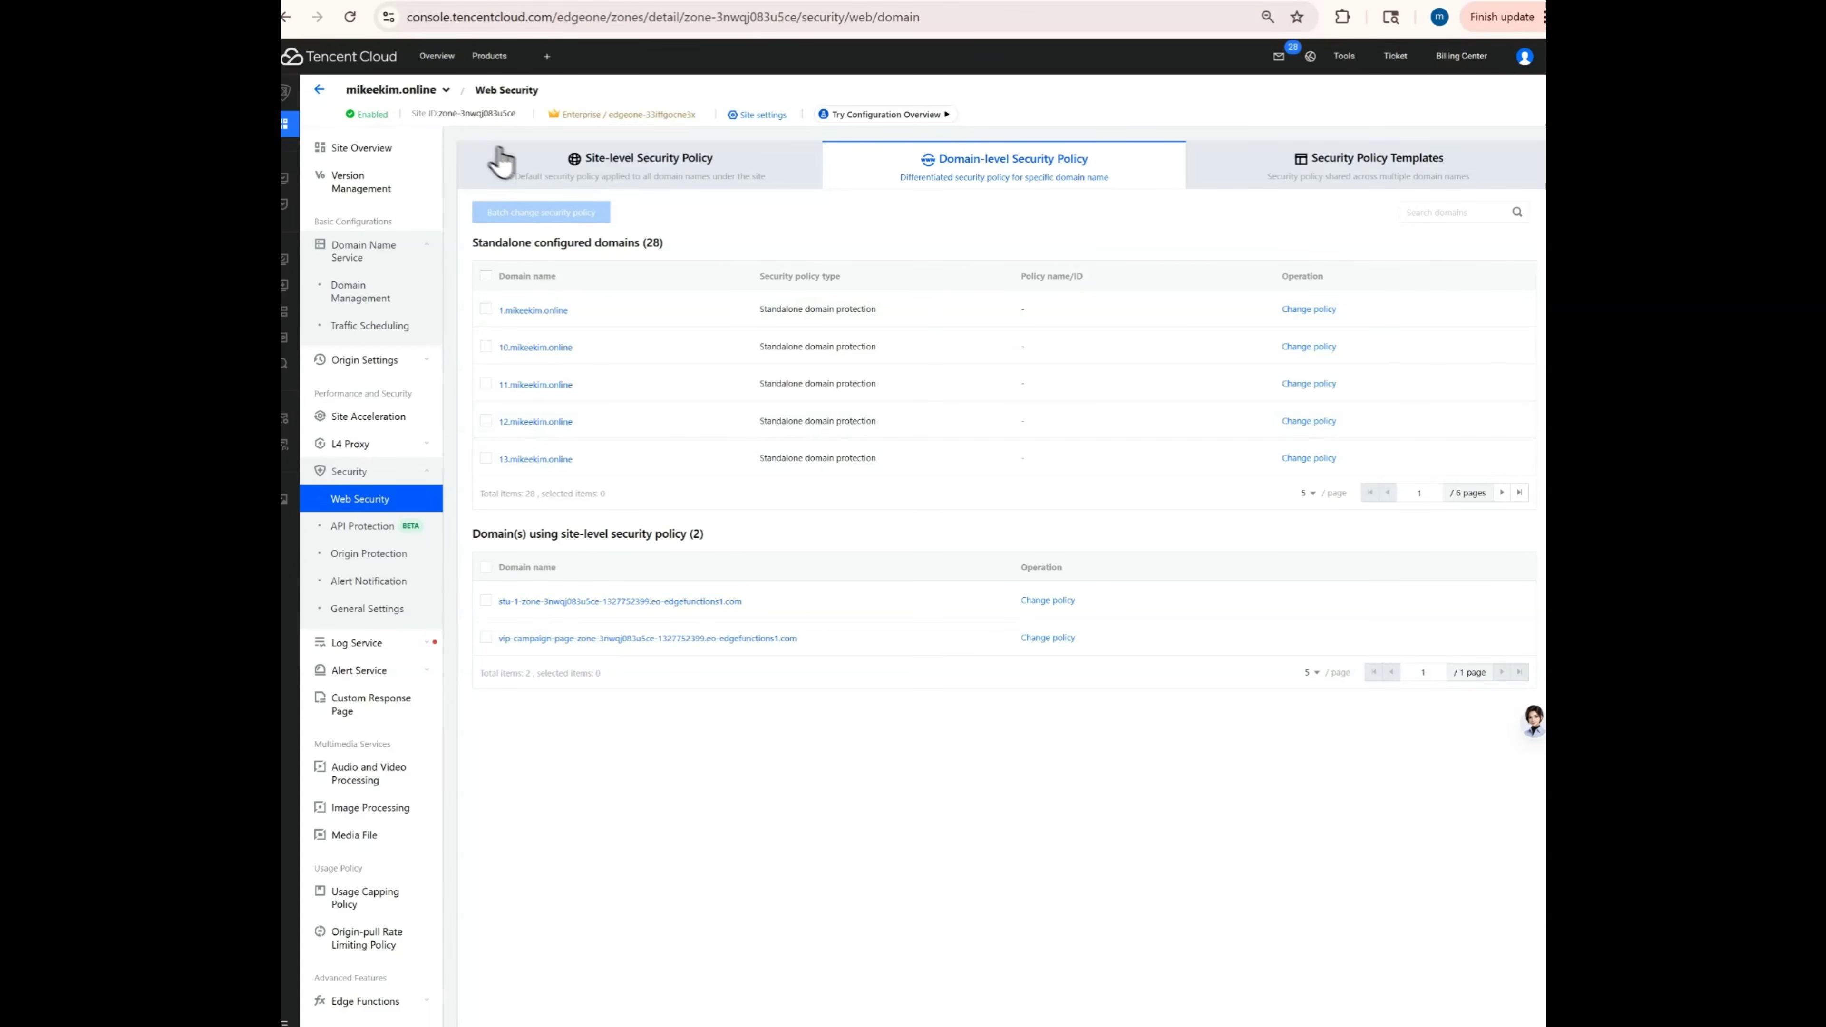
# Search the product catalogue for "edgeone" and open the EdgeOne service dashboard.
pyautogui.click(501, 67)
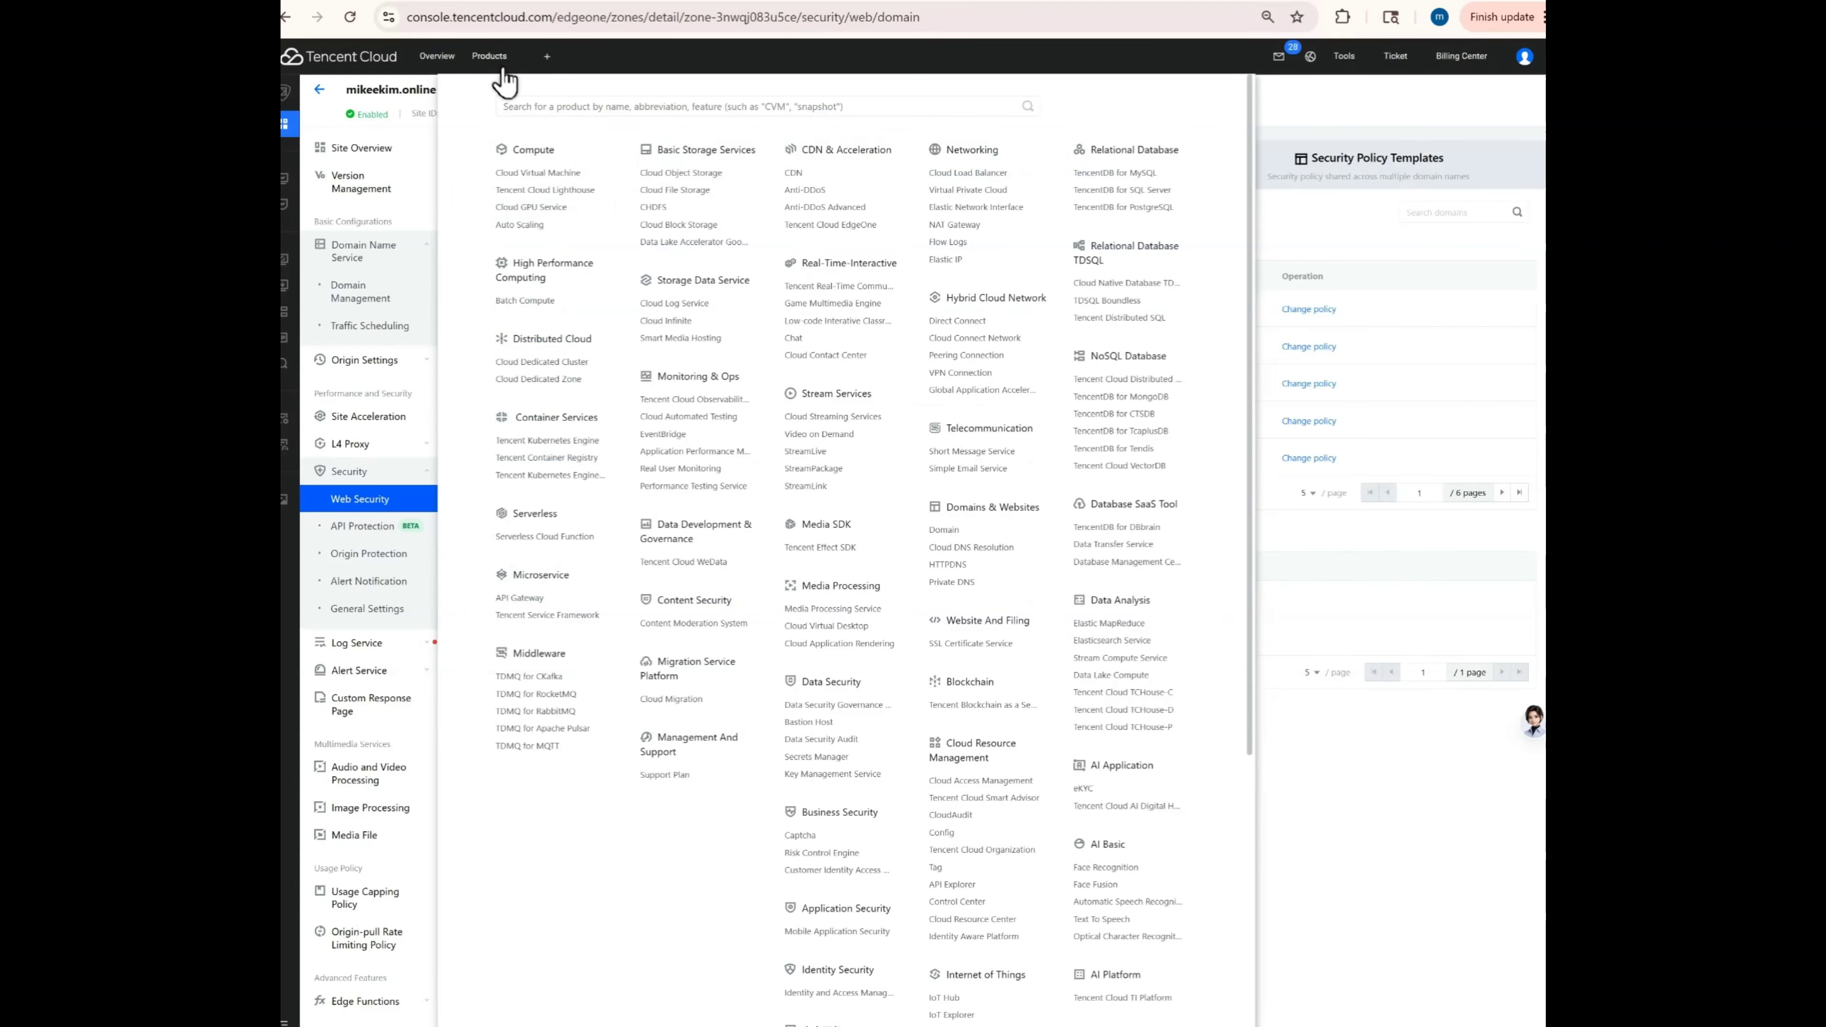
pyautogui.moveTo(313, 107)
pyautogui.moveTo(500, 61)
pyautogui.click(529, 99)
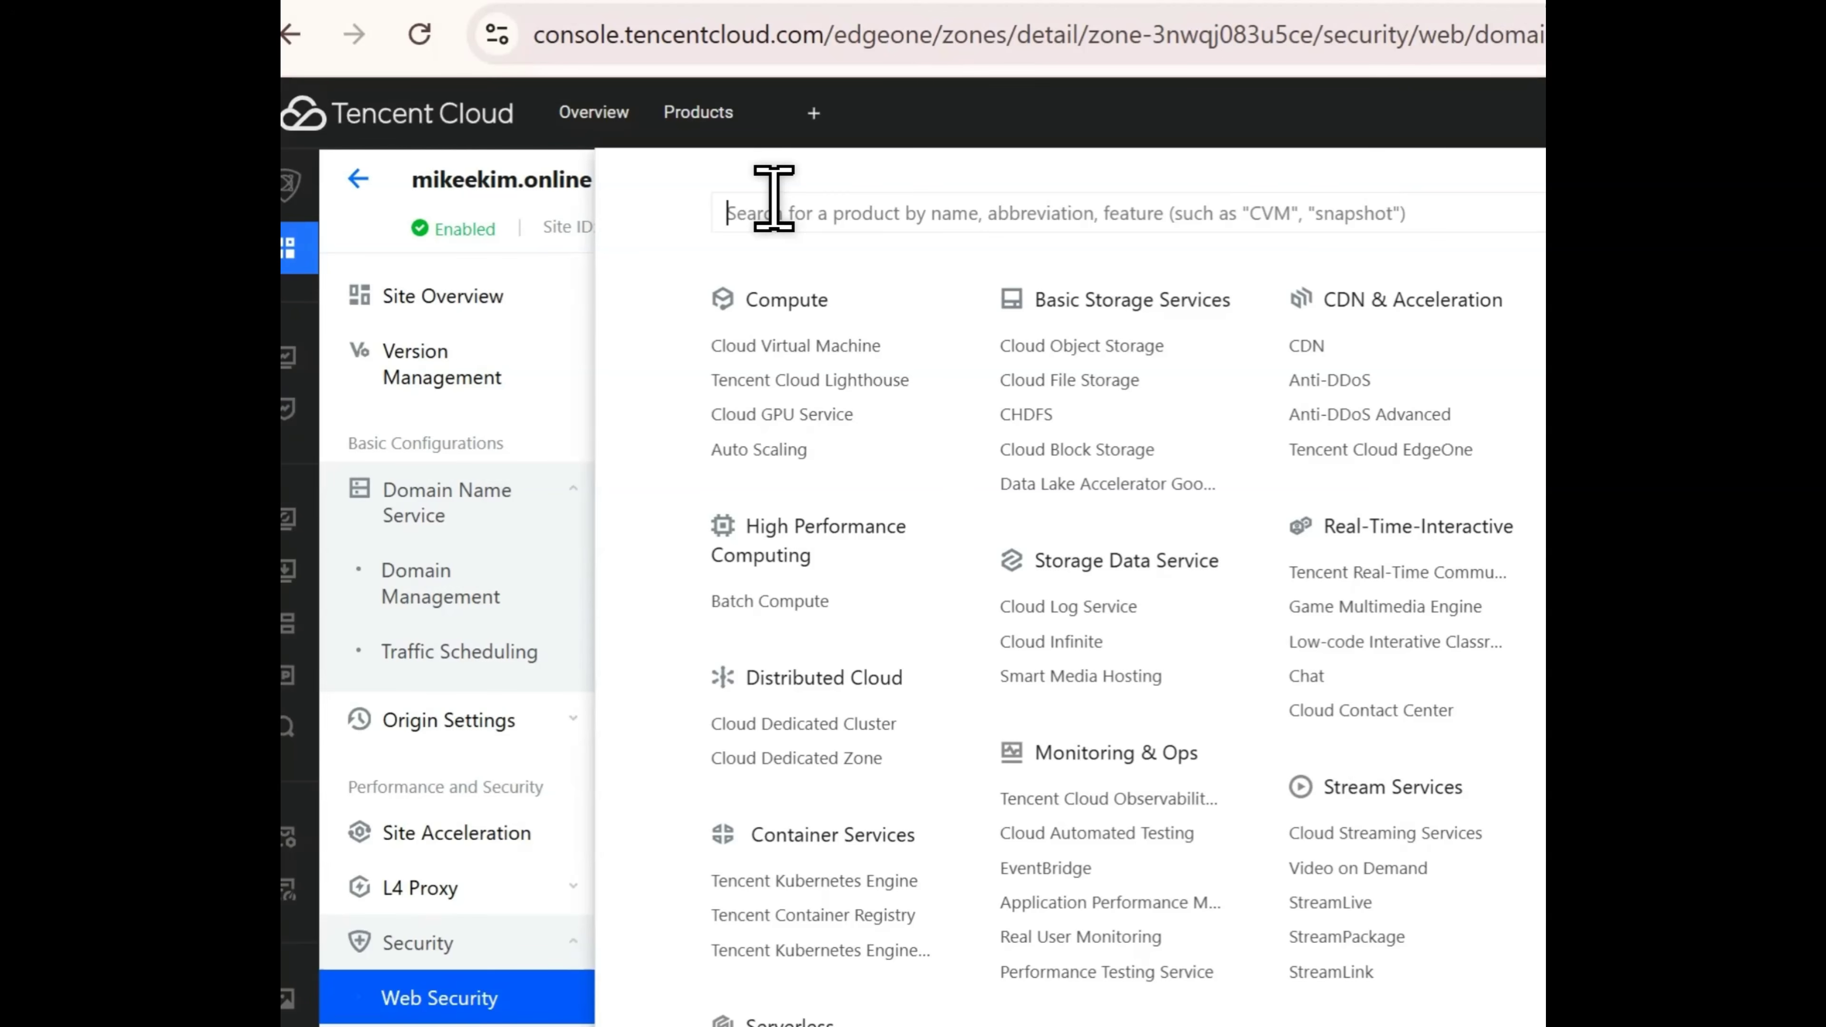
pyautogui.write('edgeone')
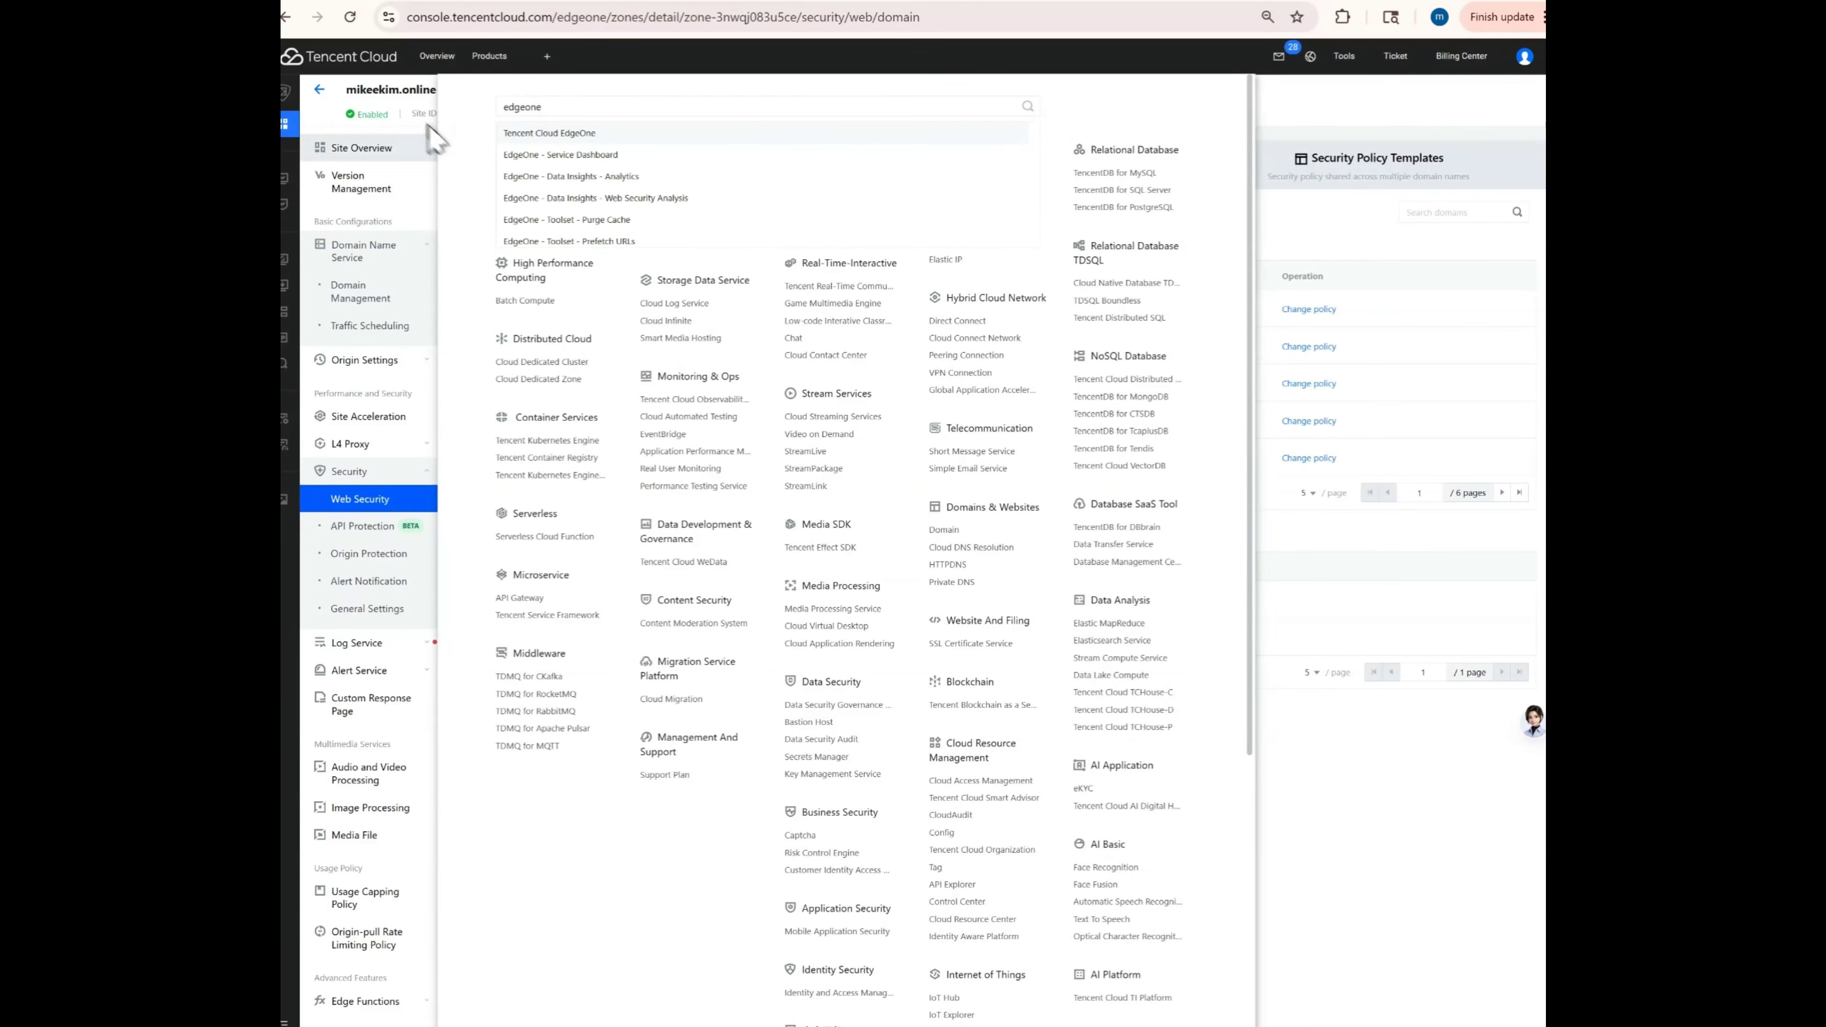
pyautogui.click(333, 131)
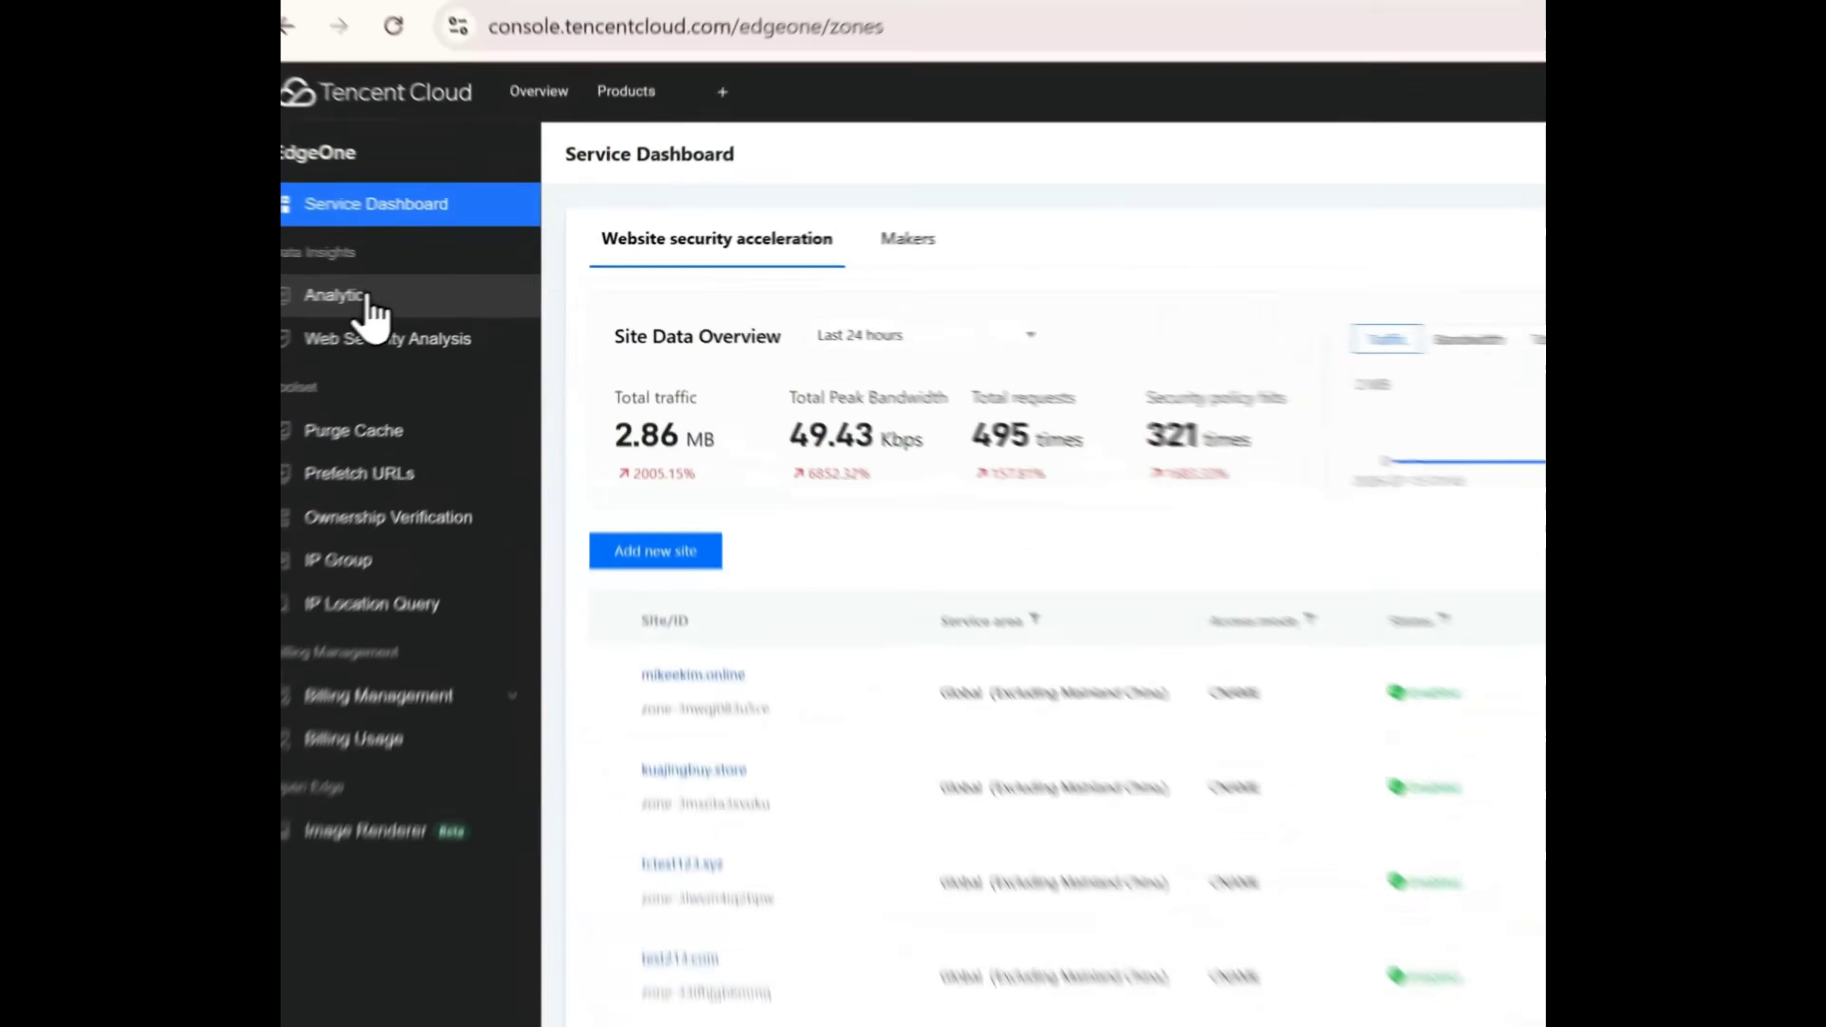
# Look over the EdgeOne traffic Analytics page and the Web Security Analysis page.
pyautogui.click(343, 180)
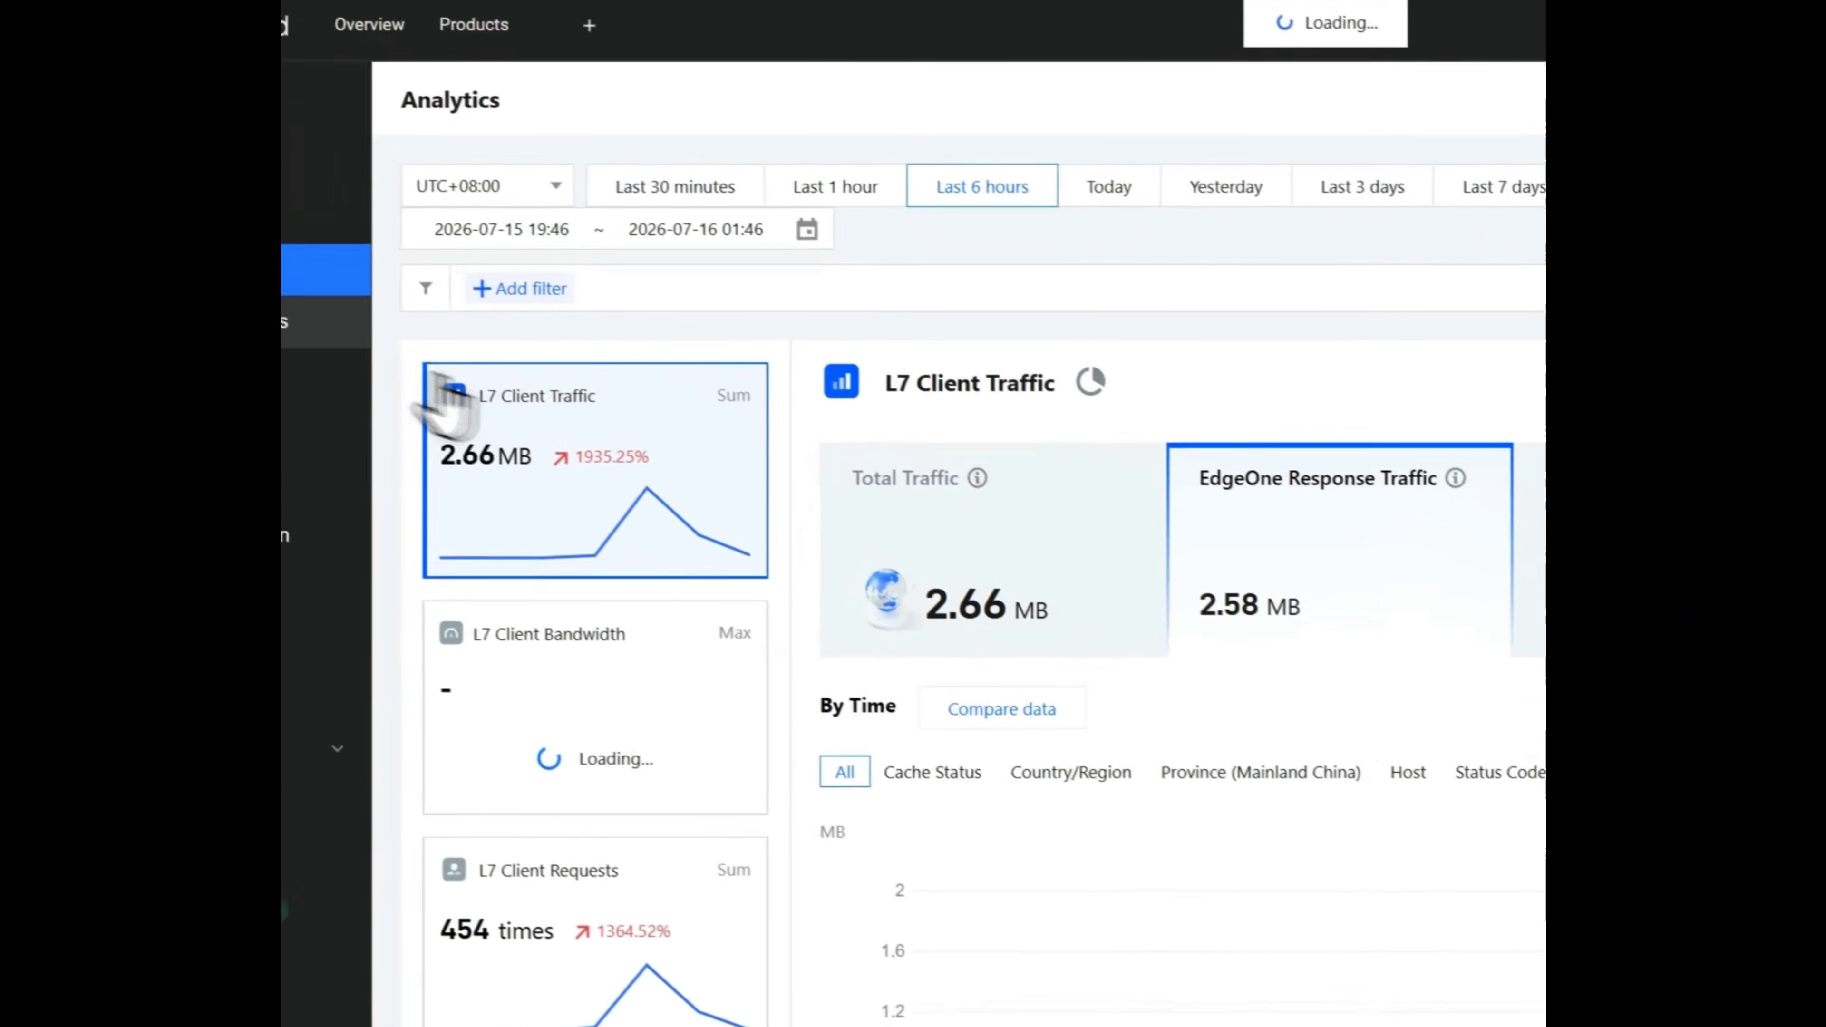
pyautogui.click(460, 410)
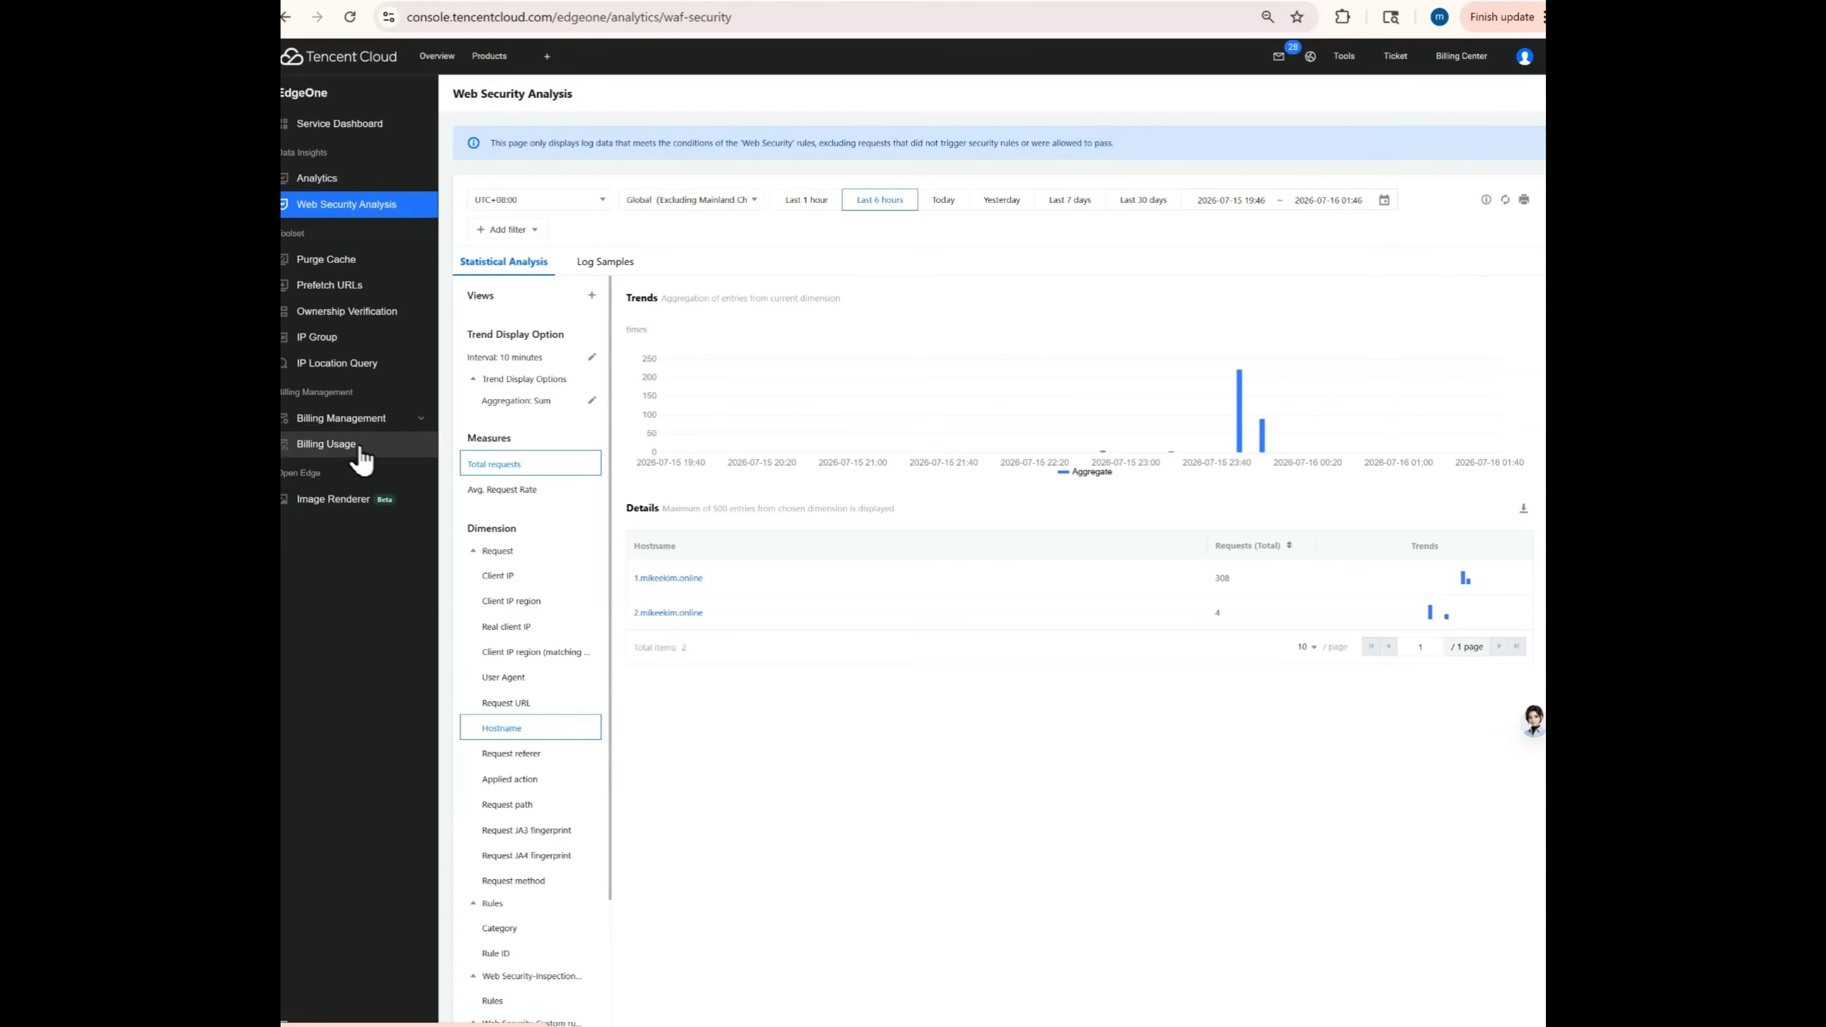
# Return to the service dashboard and open Domain Management for the mikeekim.online site.
pyautogui.click(341, 126)
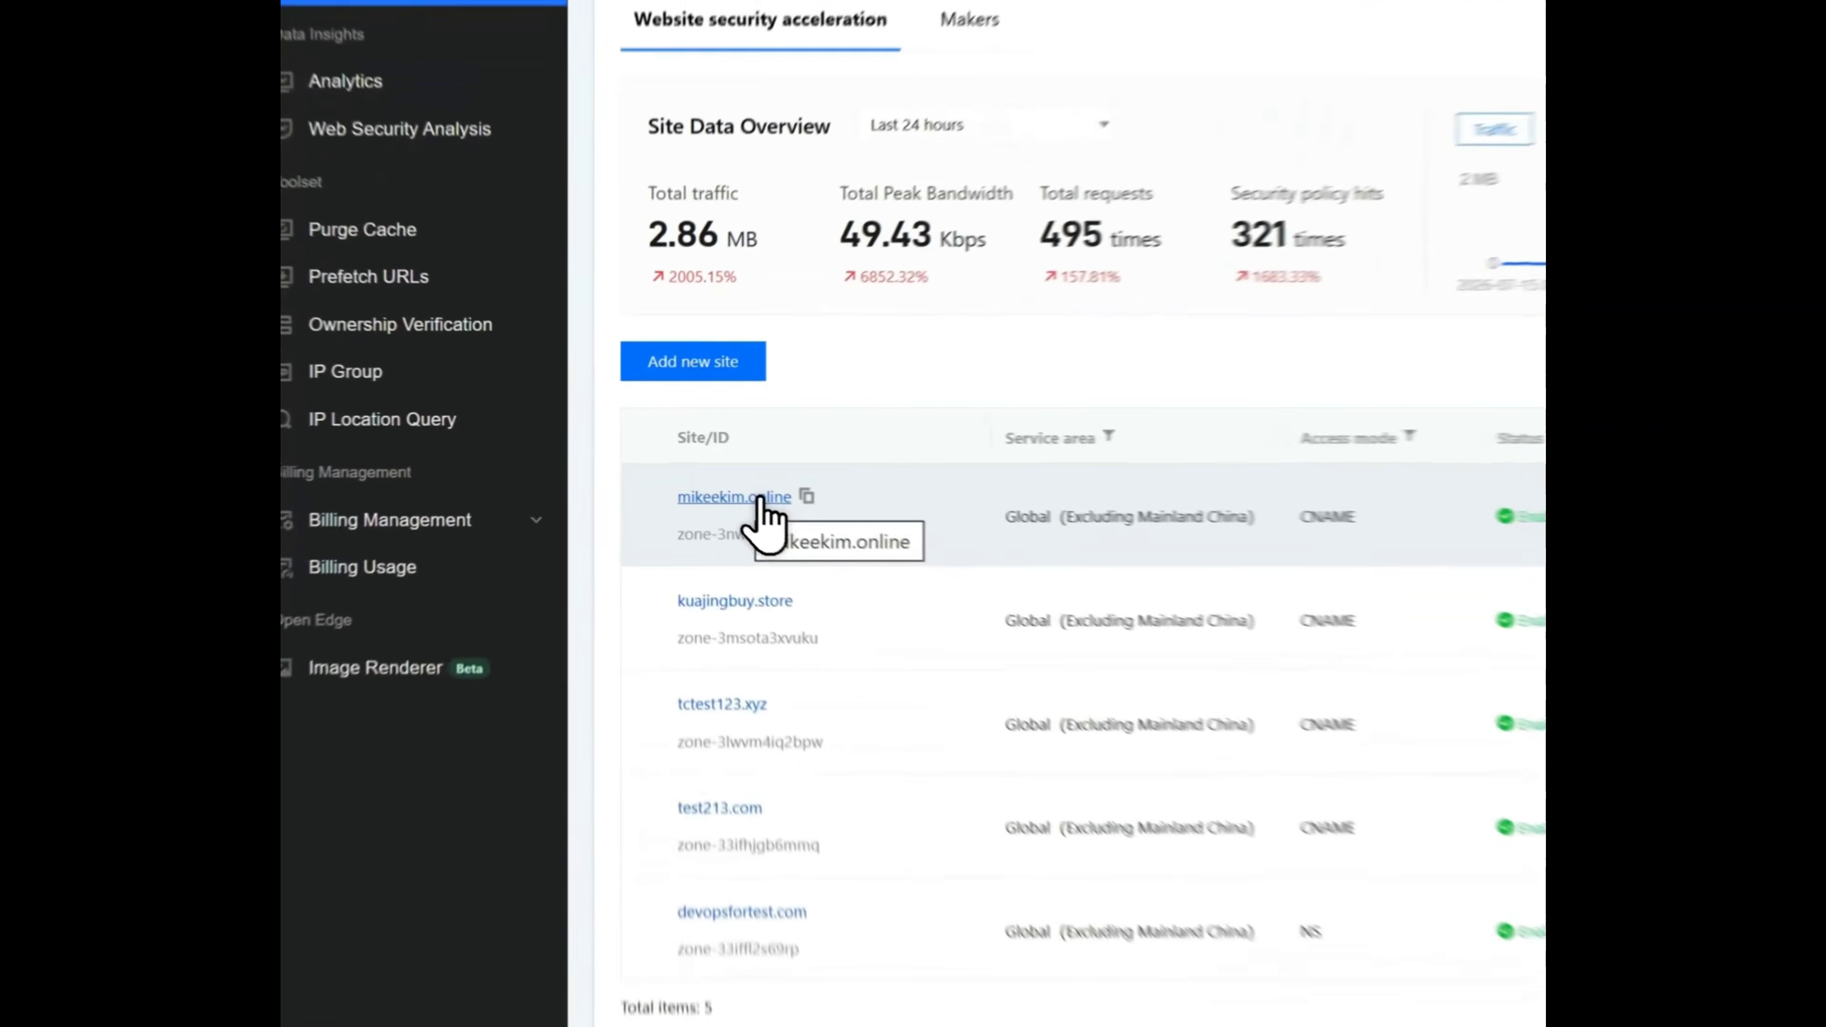
pyautogui.click(544, 408)
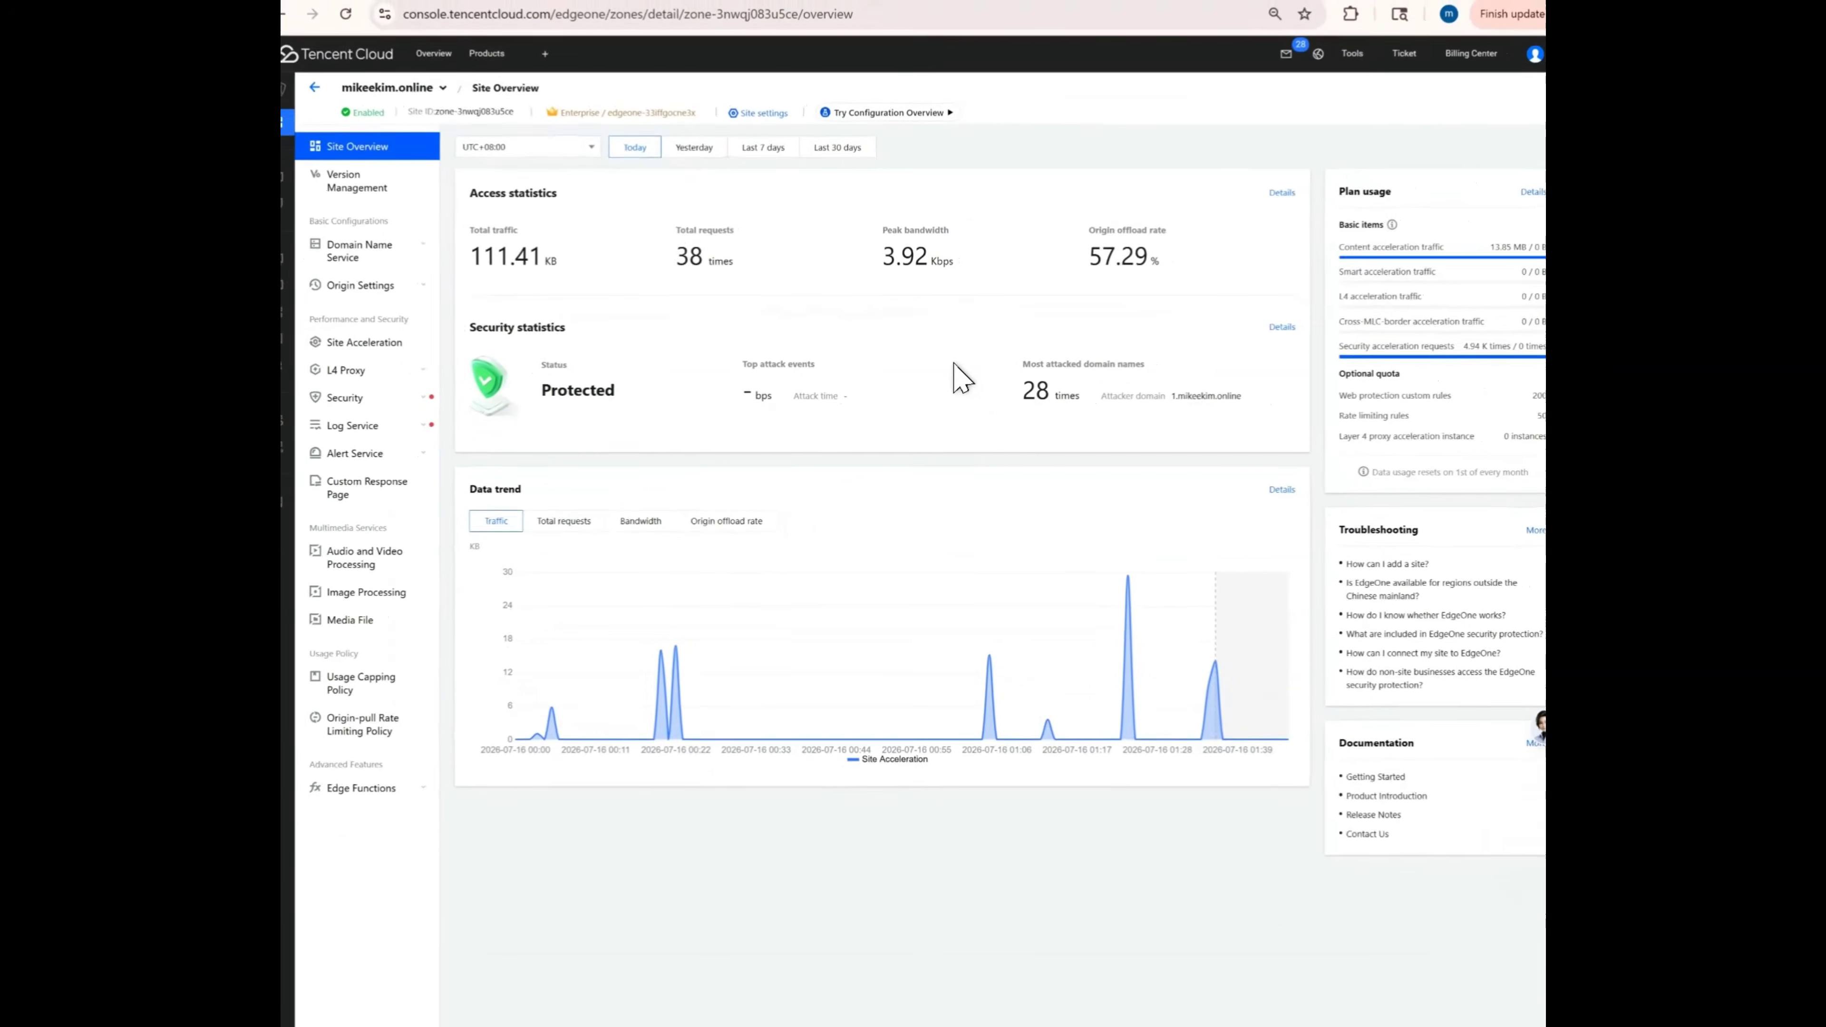
pyautogui.click(393, 240)
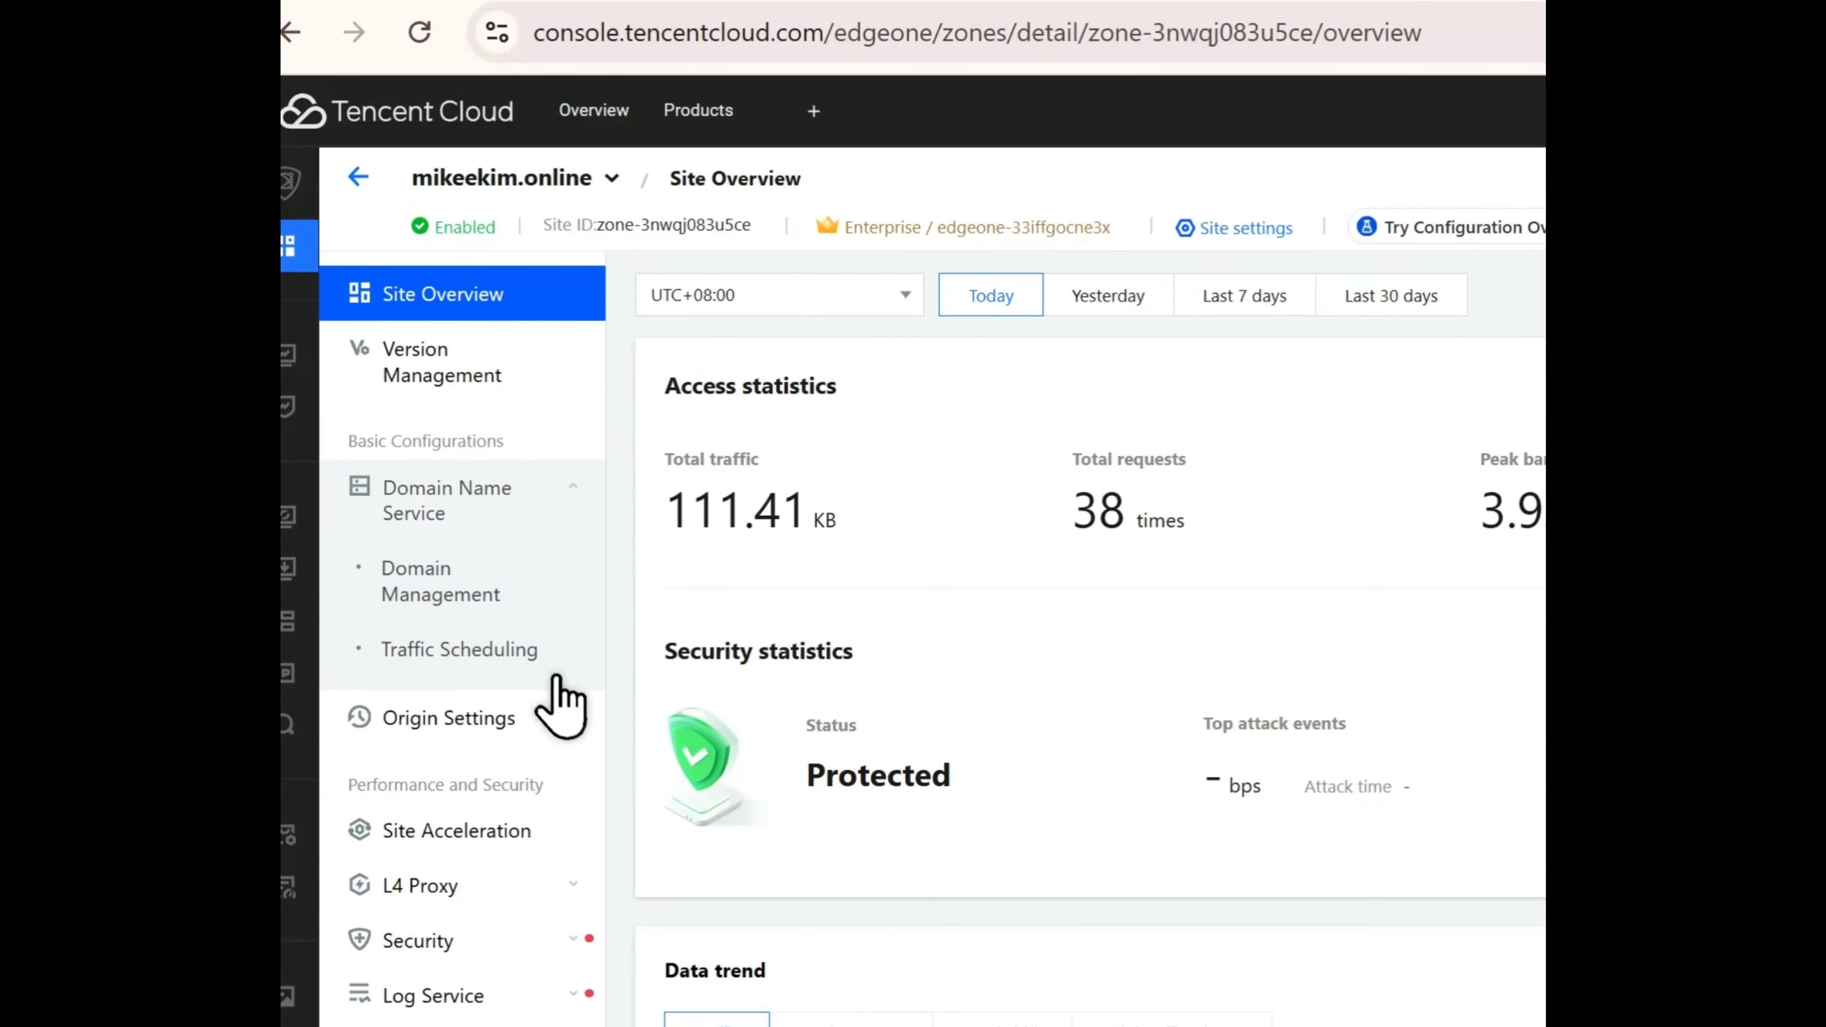
pyautogui.click(554, 600)
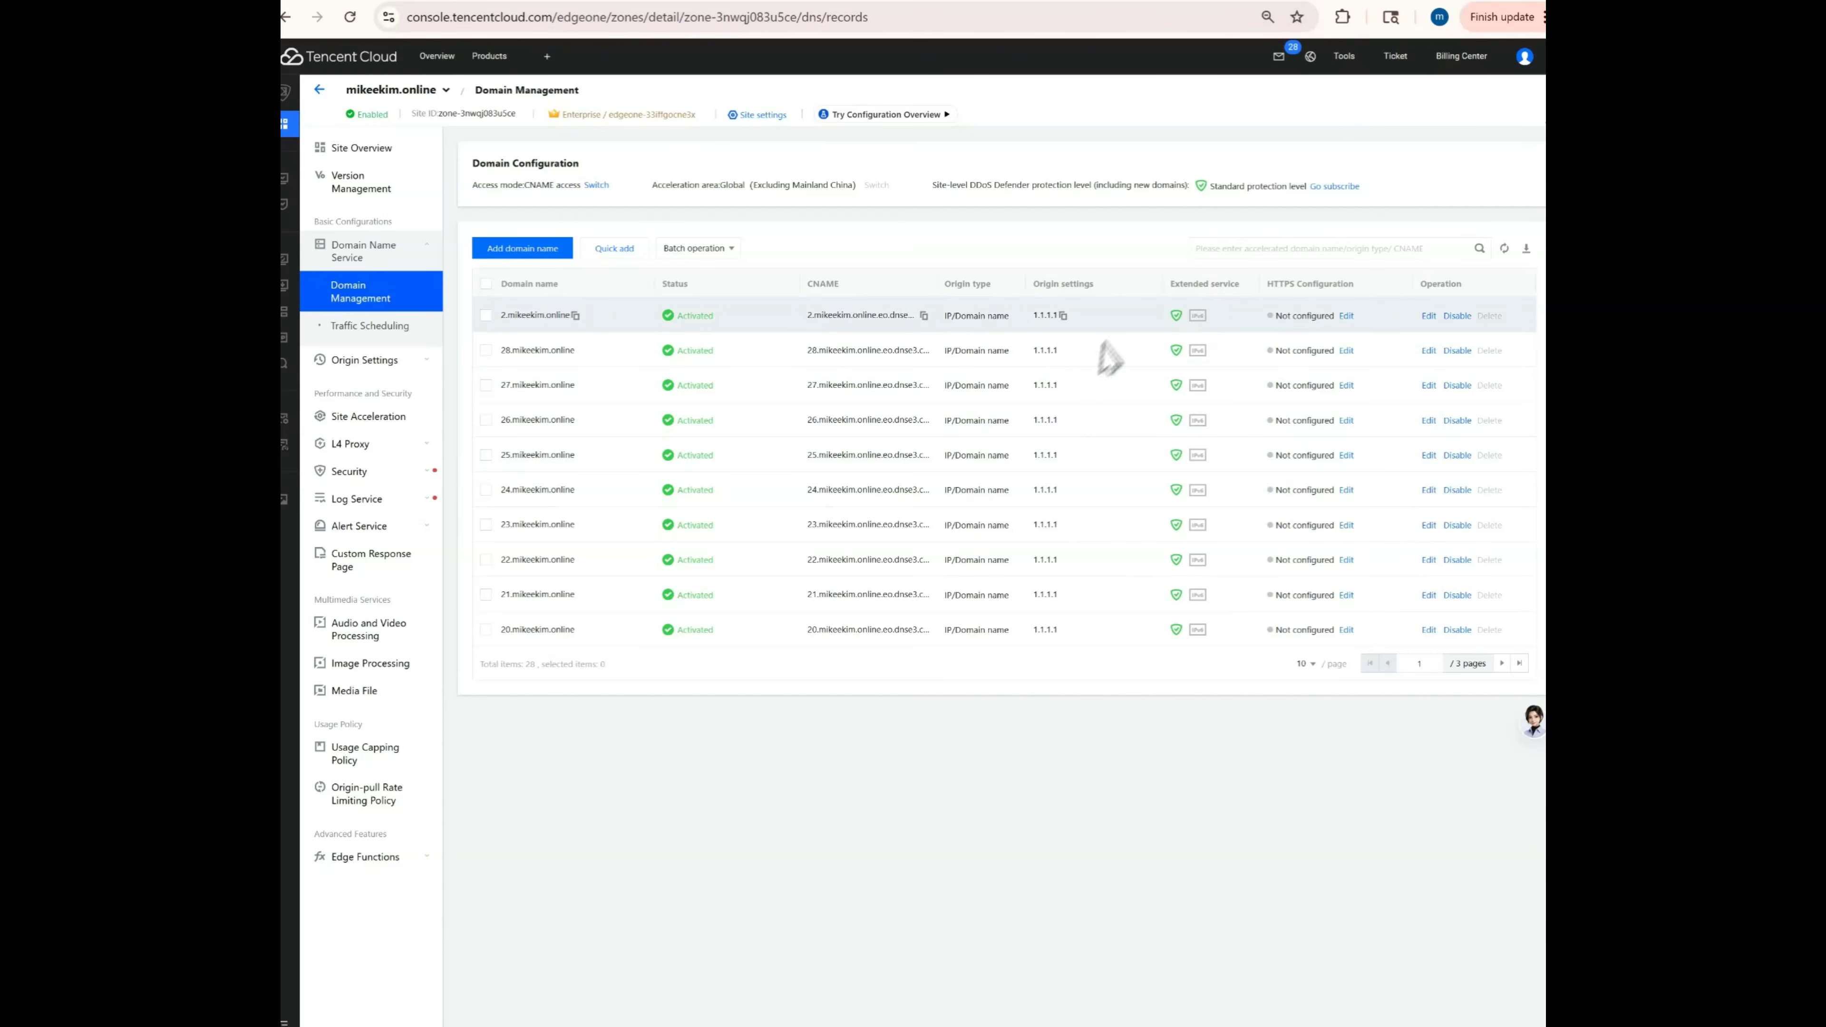
# Show 100 domains per page and look through the whole domain list.
pyautogui.click(1305, 663)
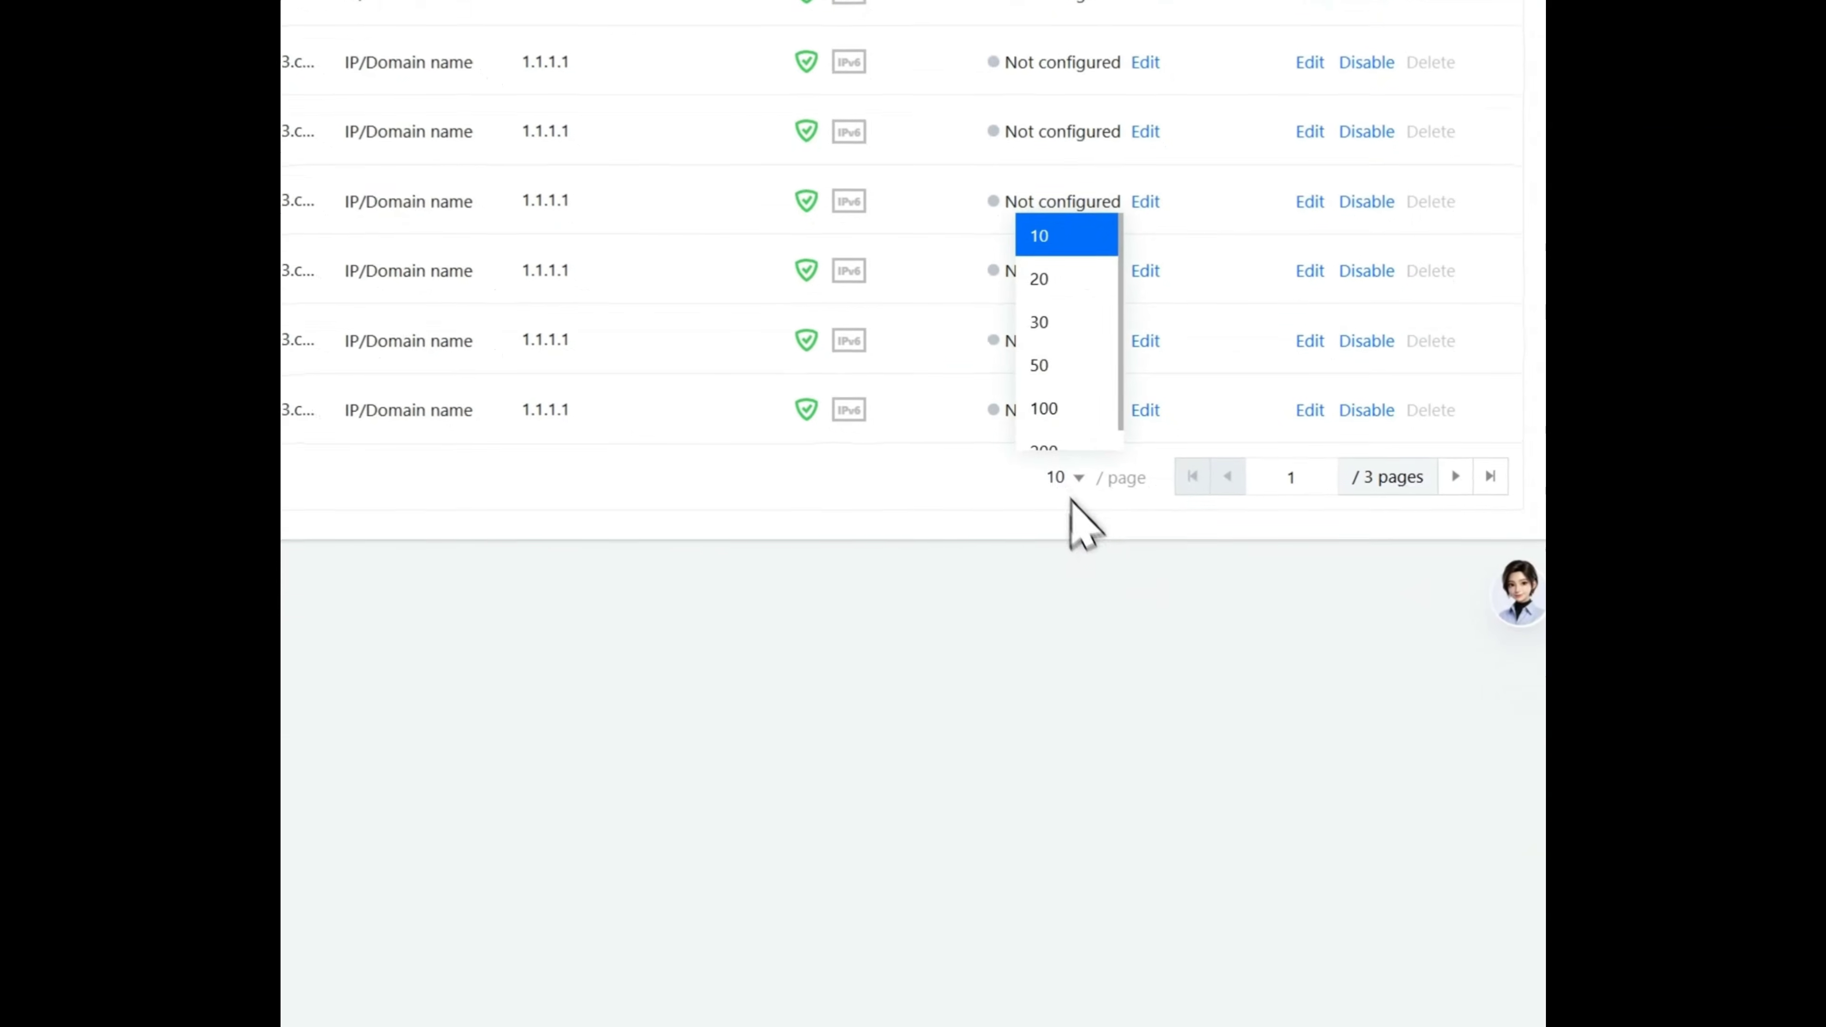
pyautogui.click(1076, 389)
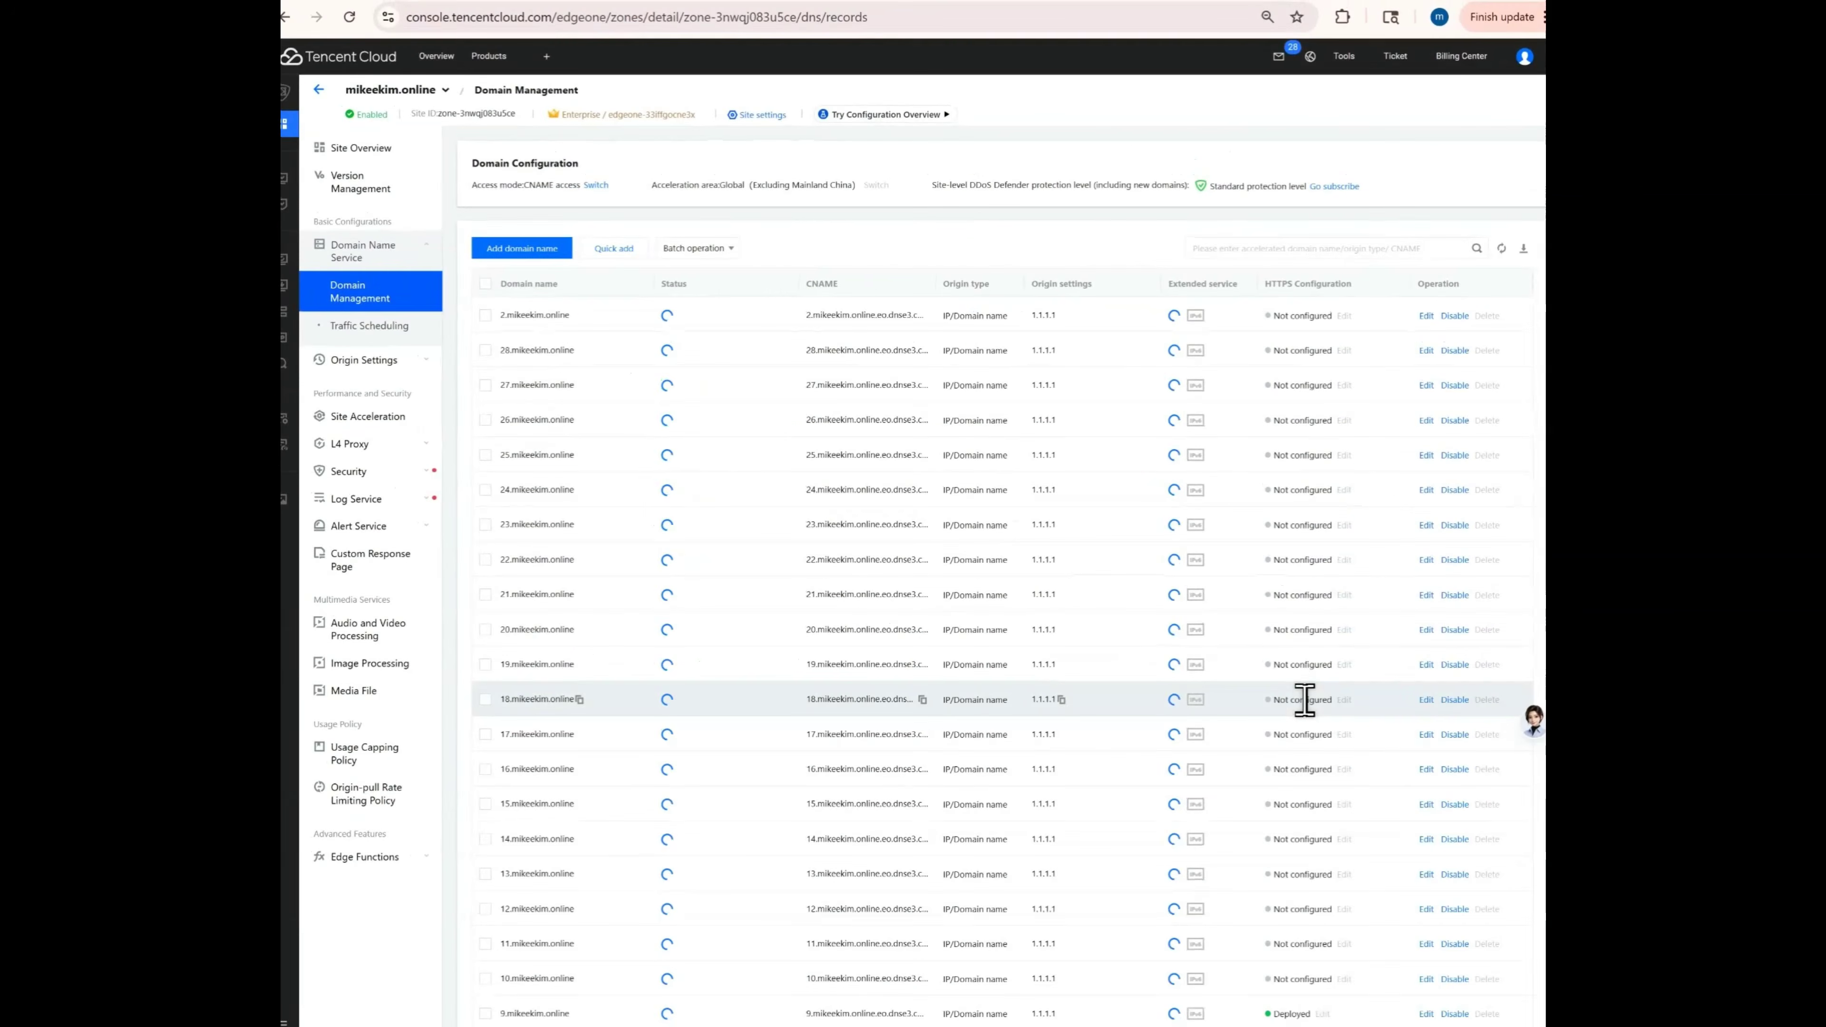
pyautogui.scroll(-5, 1324, 754)
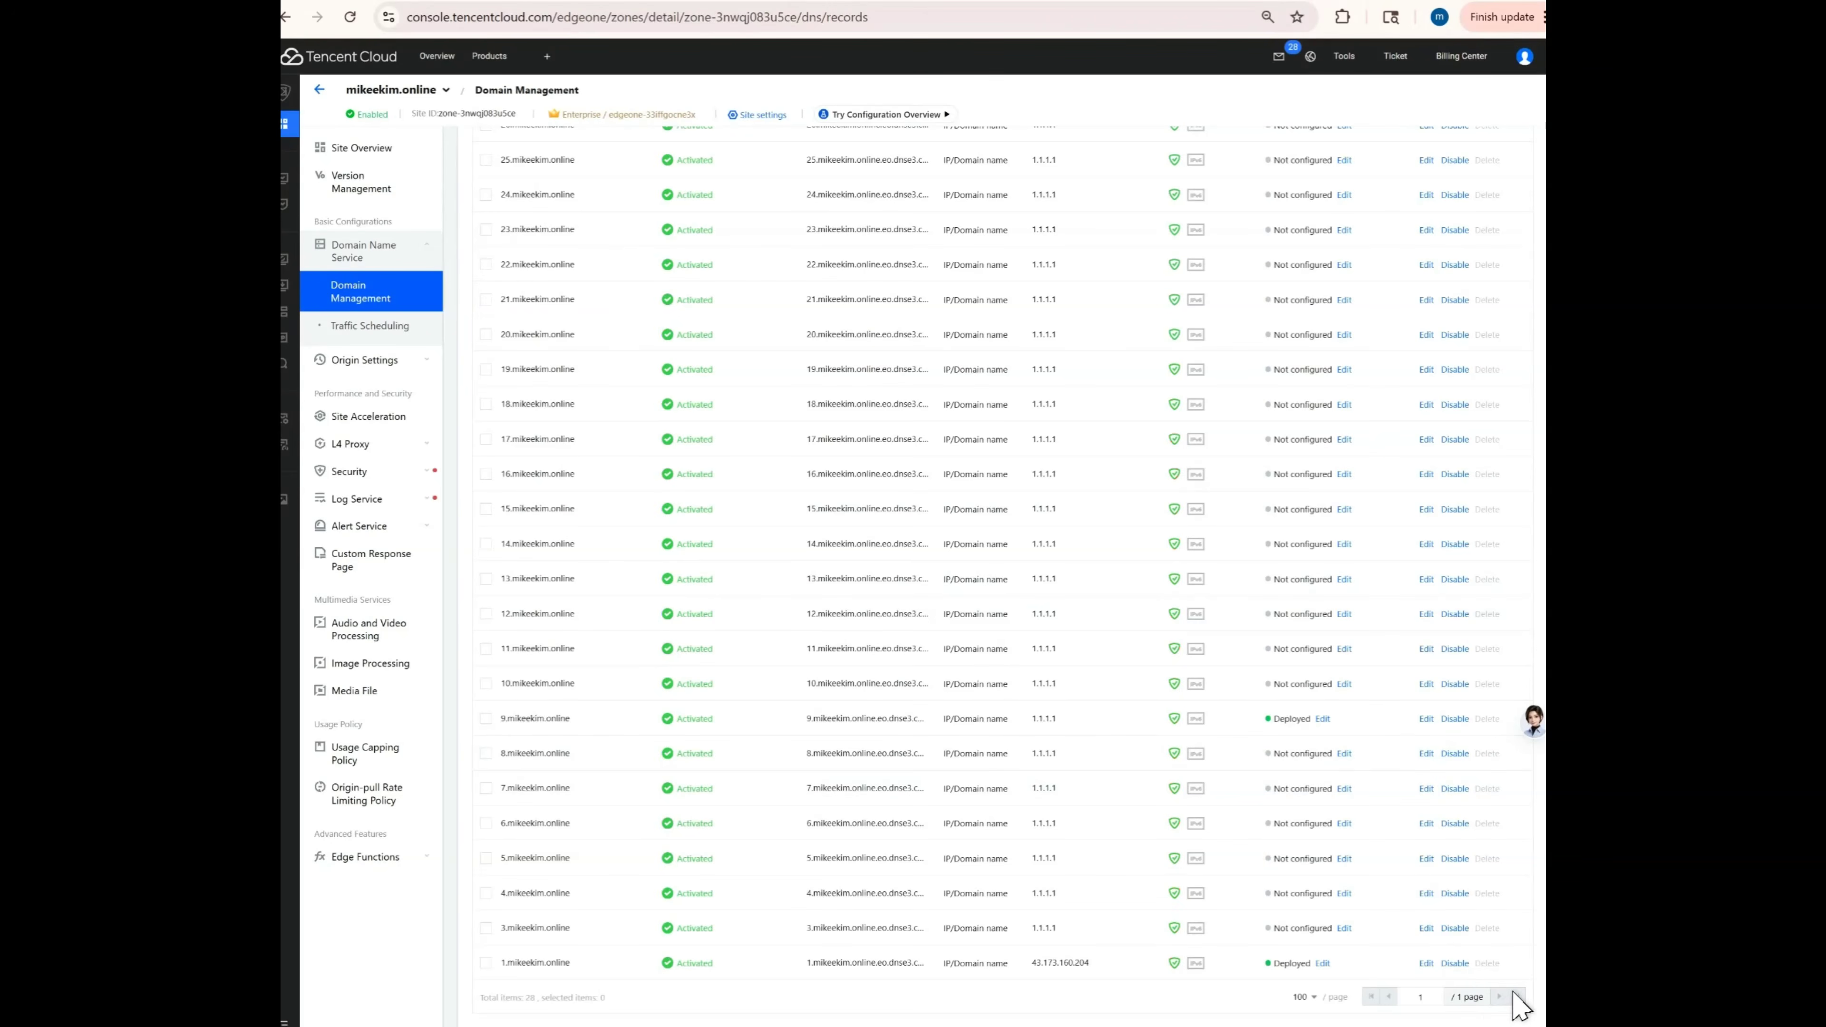
pyautogui.scroll(5, 812, 377)
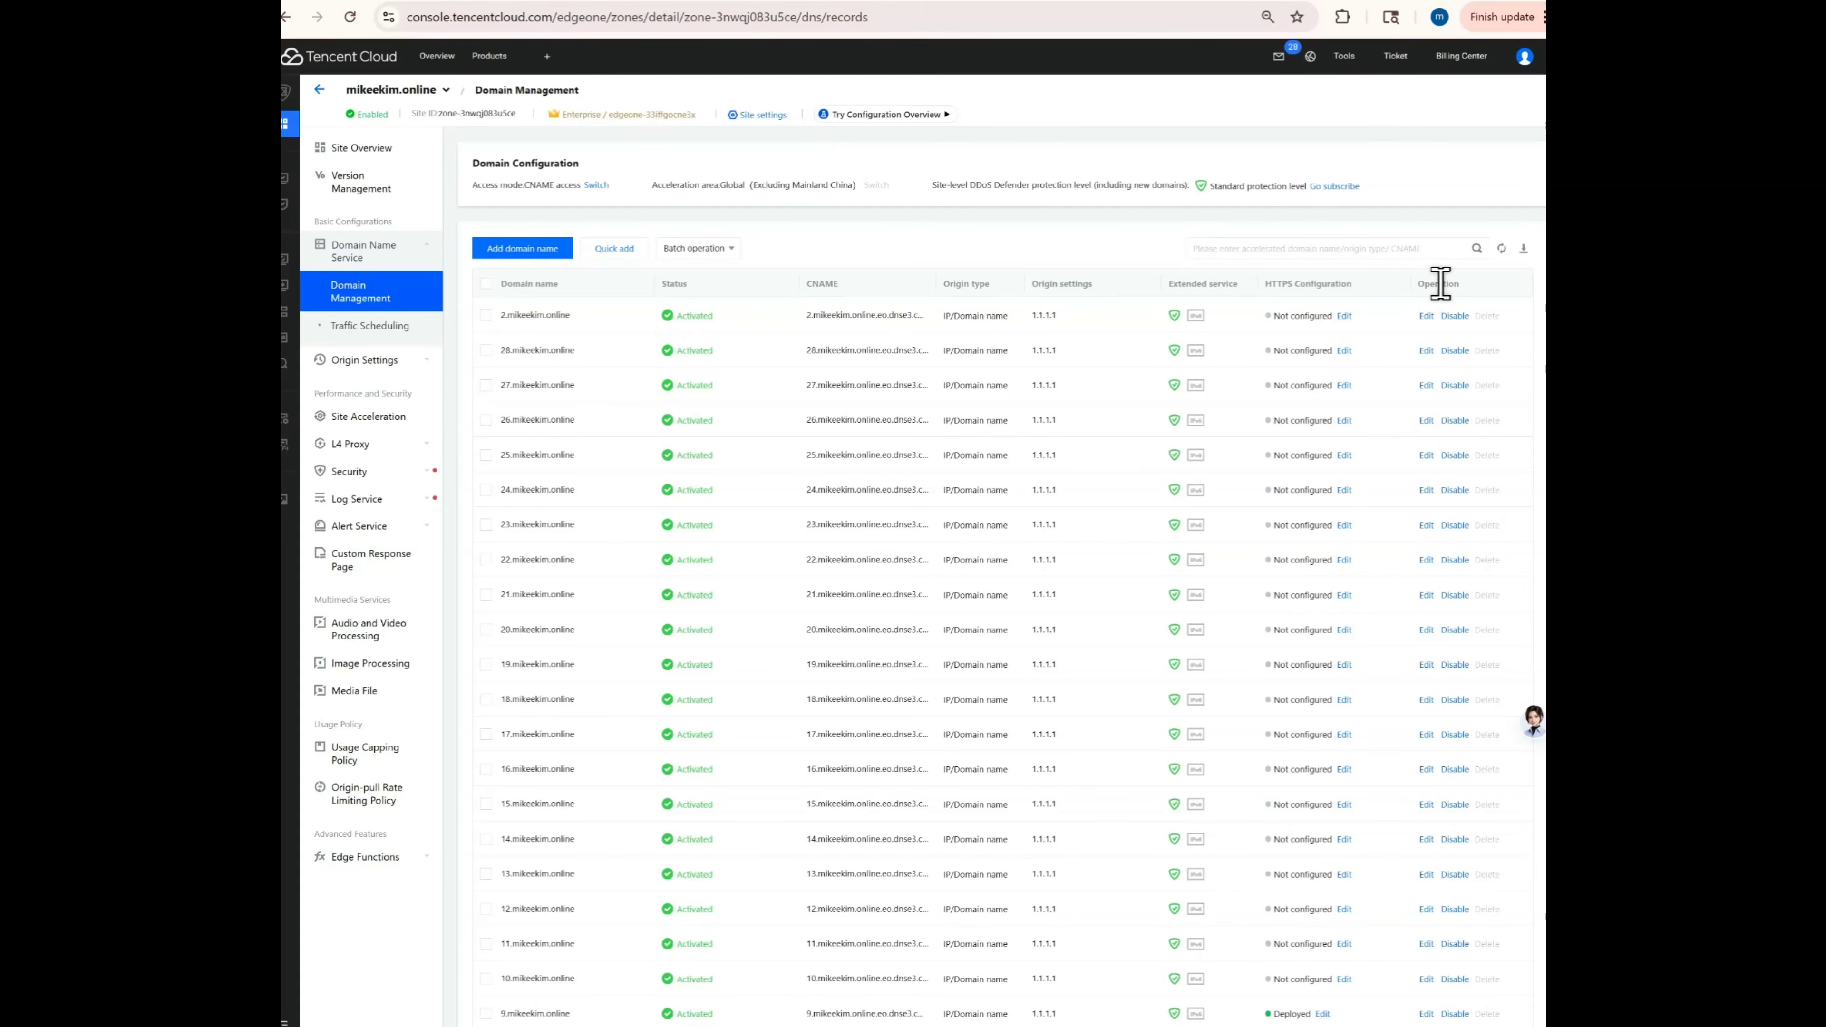
# Edit the domain 2.mikeekim.online, replace its origin address with the lab server's IP 43.173.160.204, and save the configuration.
pyautogui.click(1427, 318)
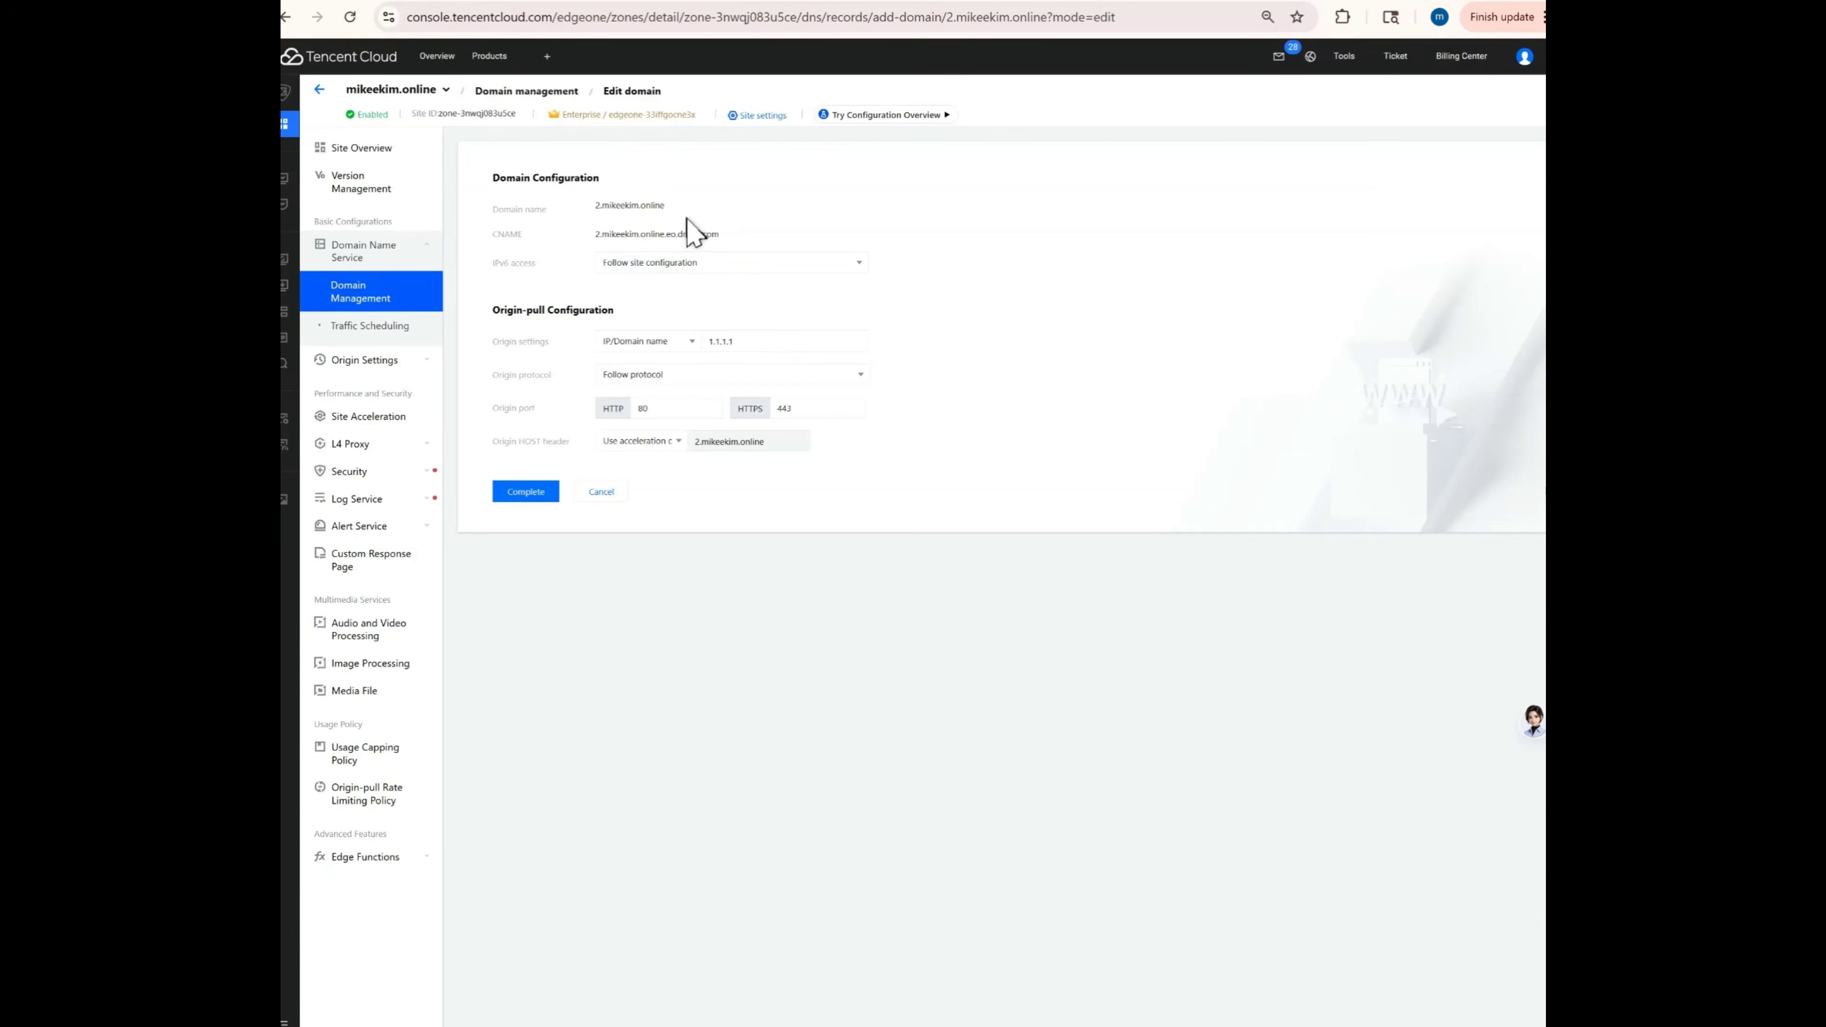
pyautogui.doubleClick(723, 345)
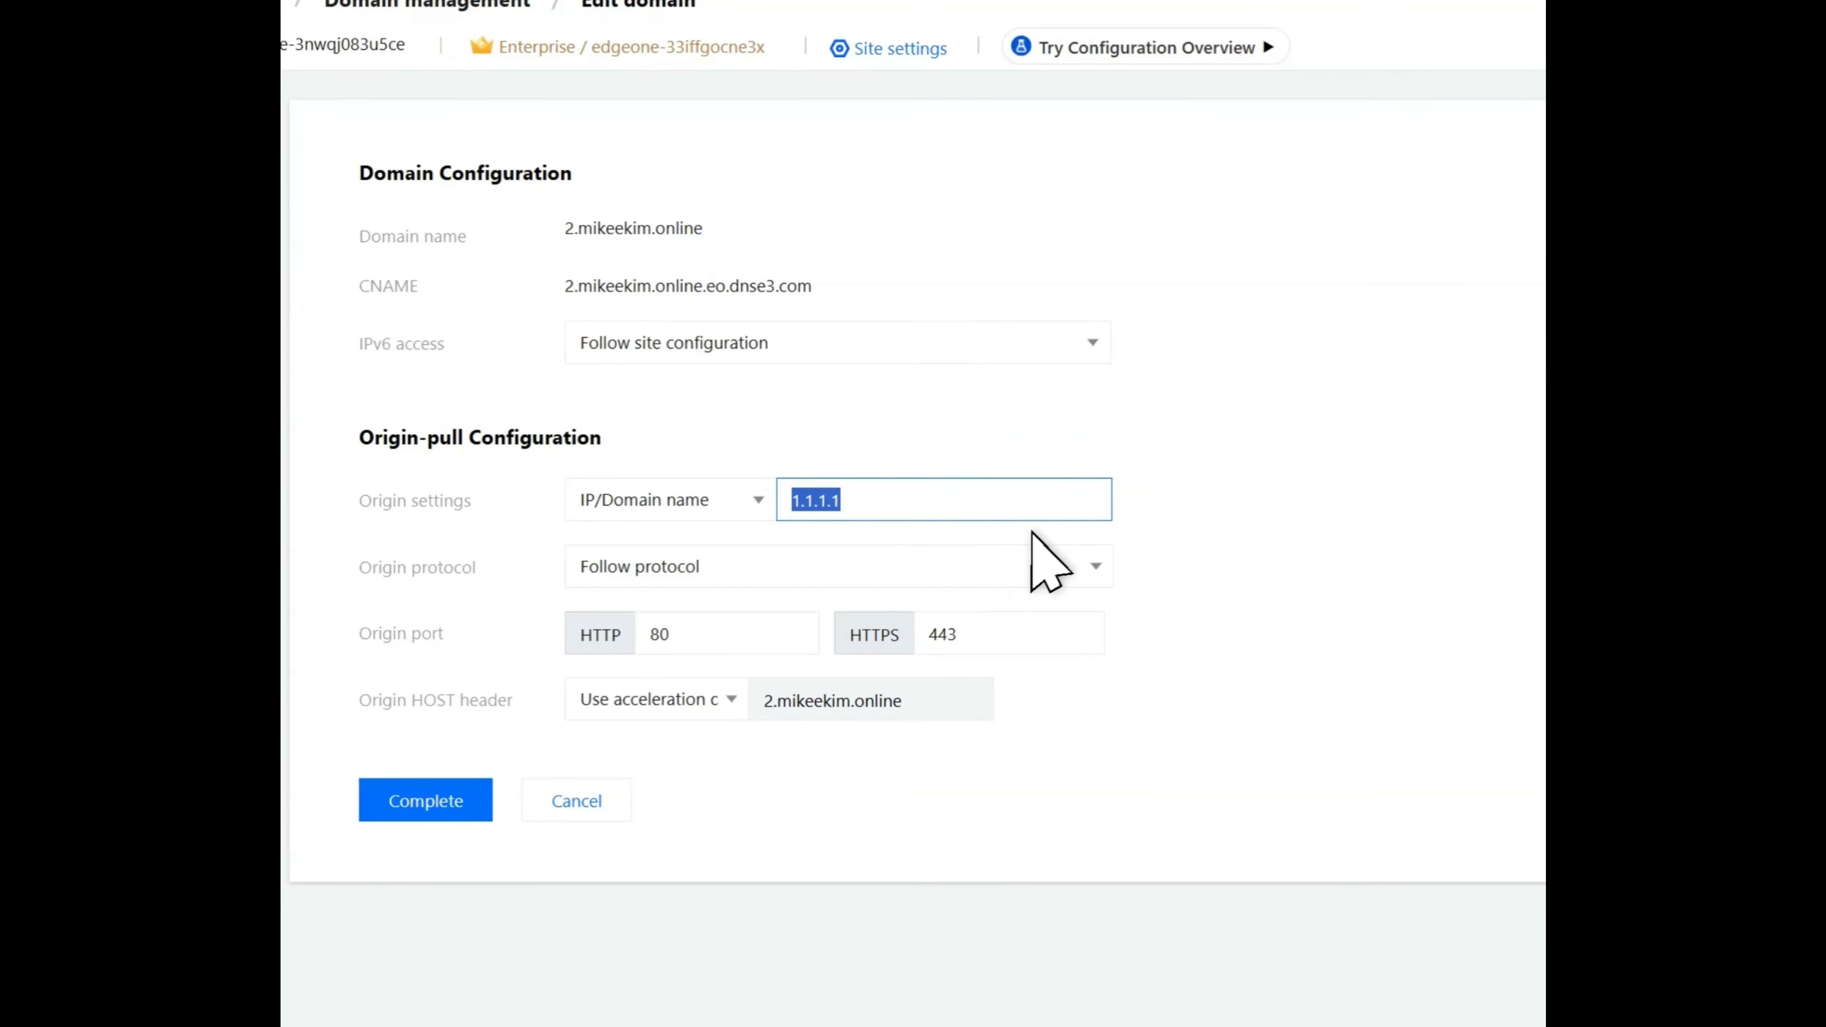
pyautogui.write('sudo bash install.sh')
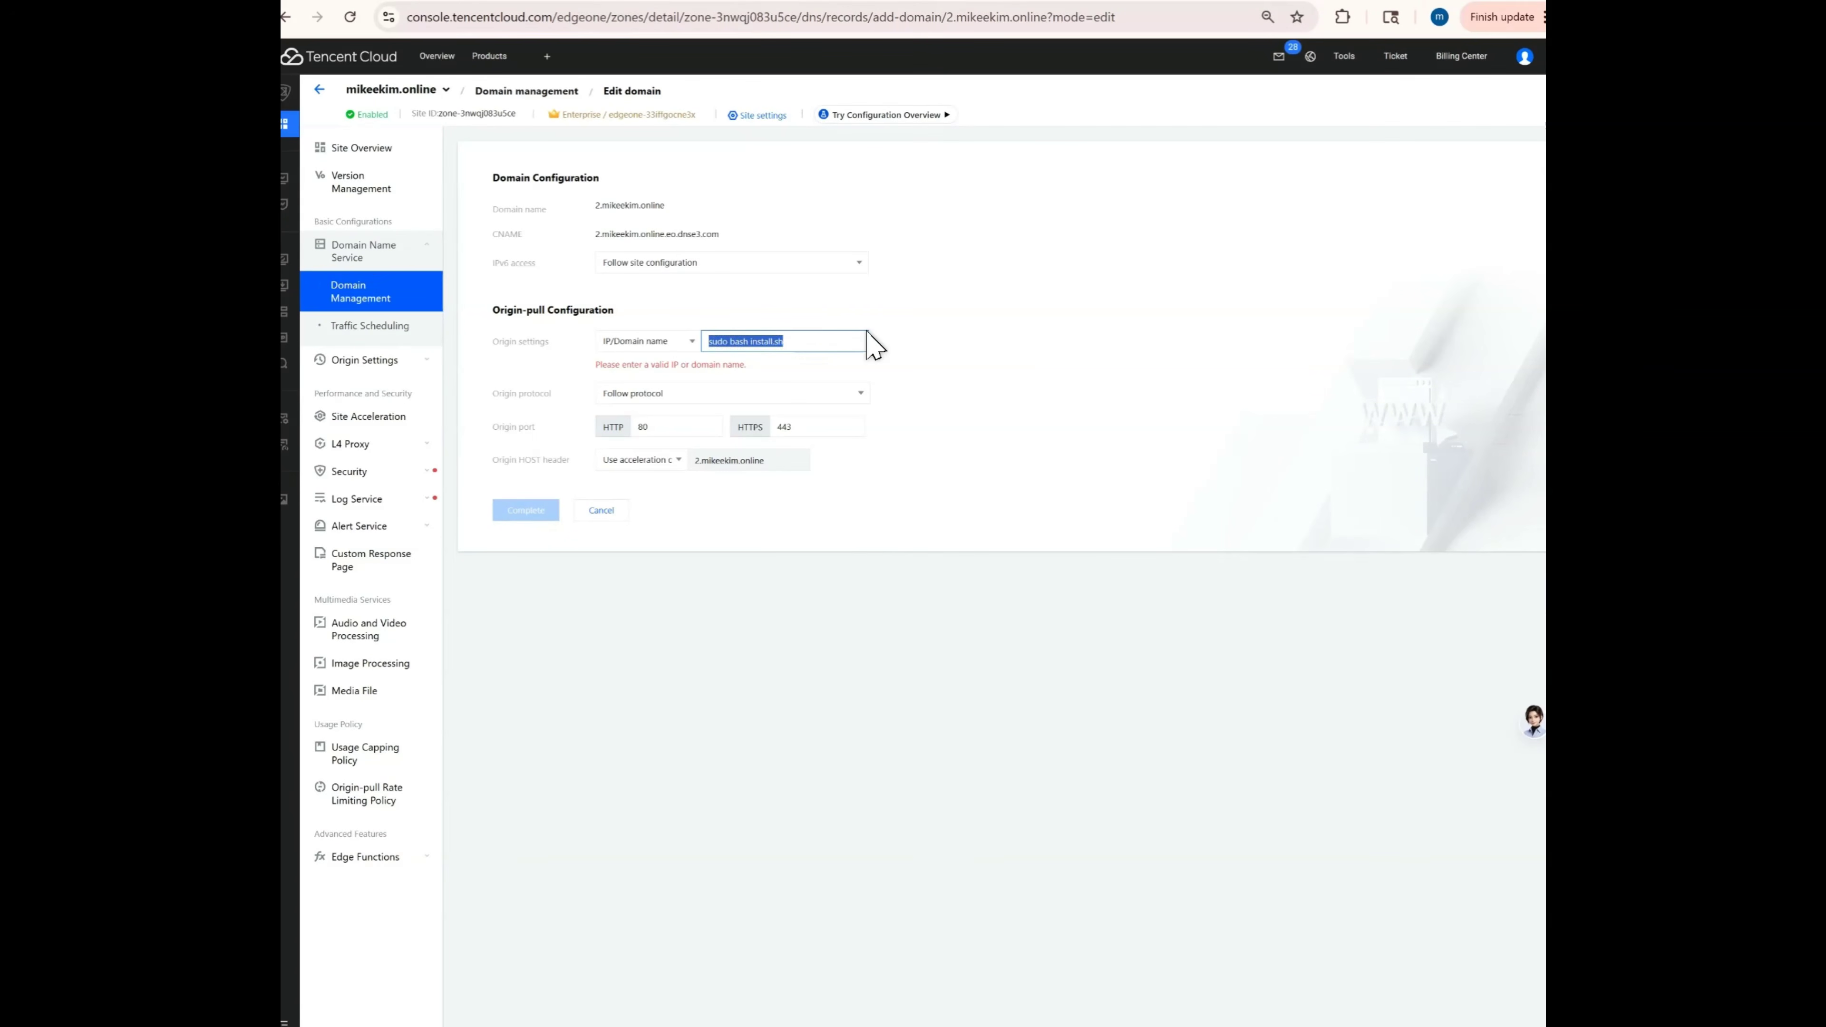
pyautogui.click(827, 0)
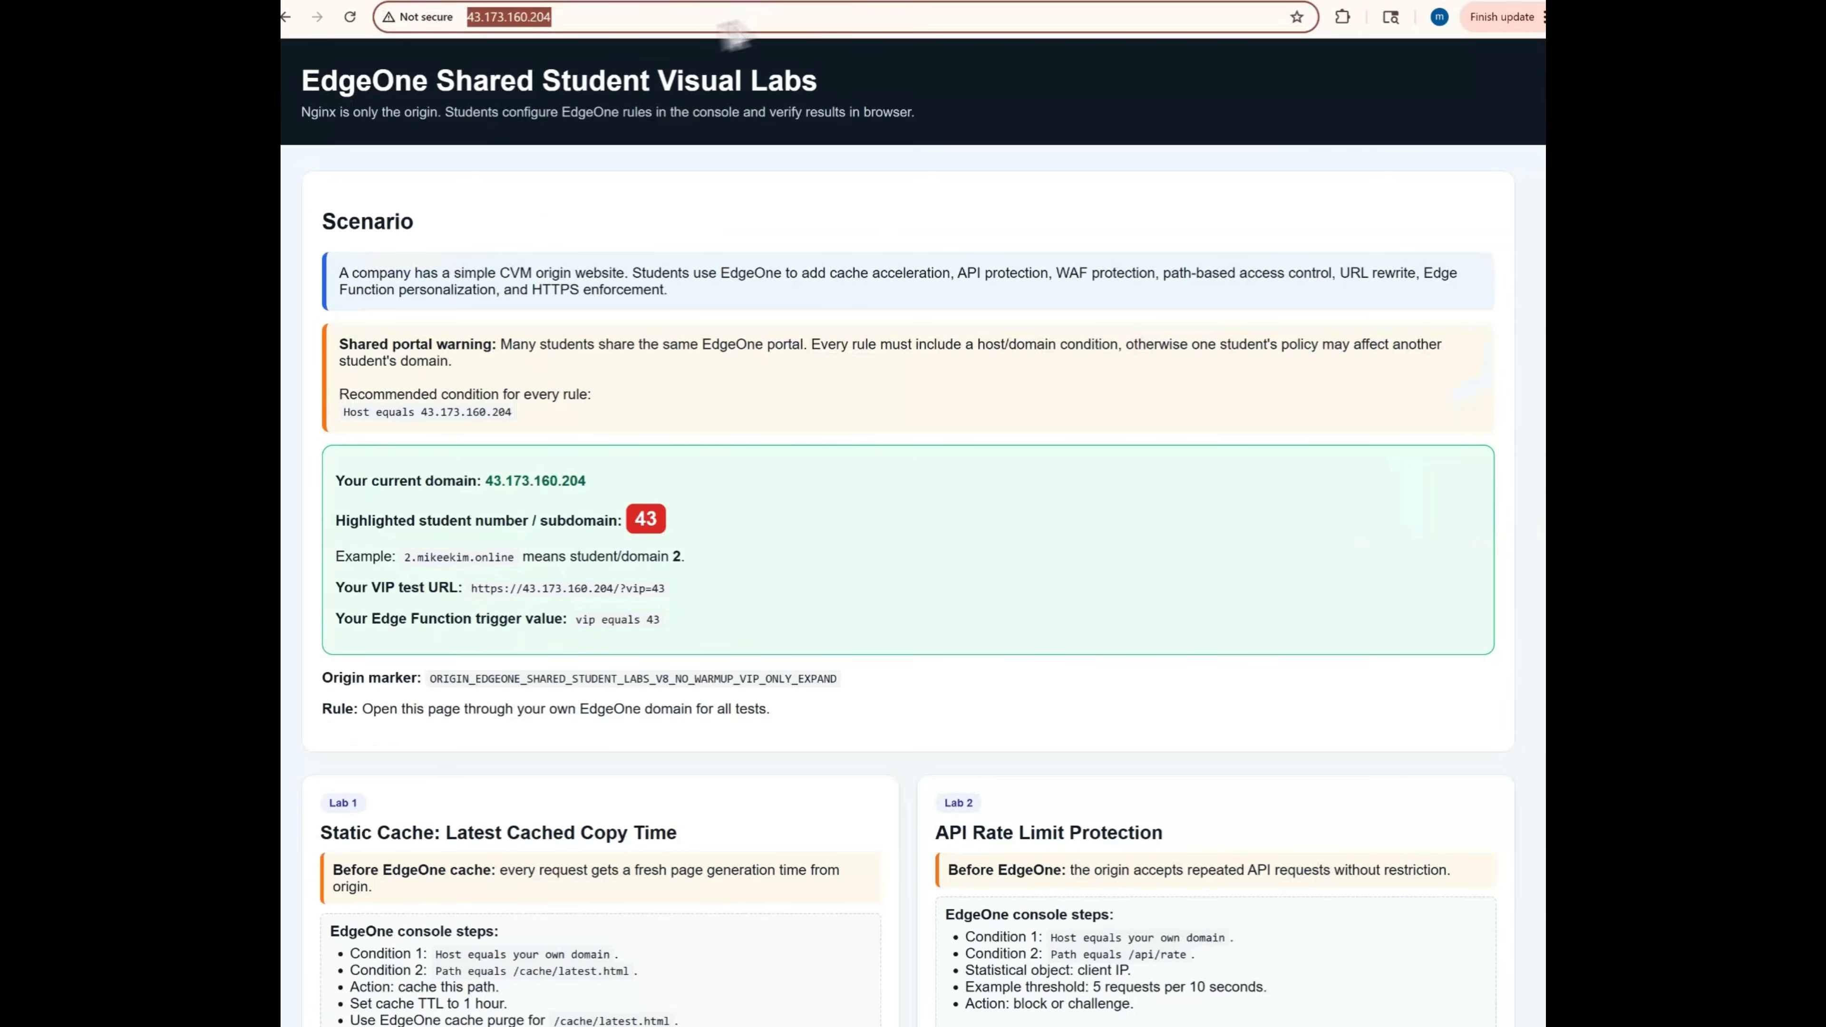
pyautogui.click(460, 0)
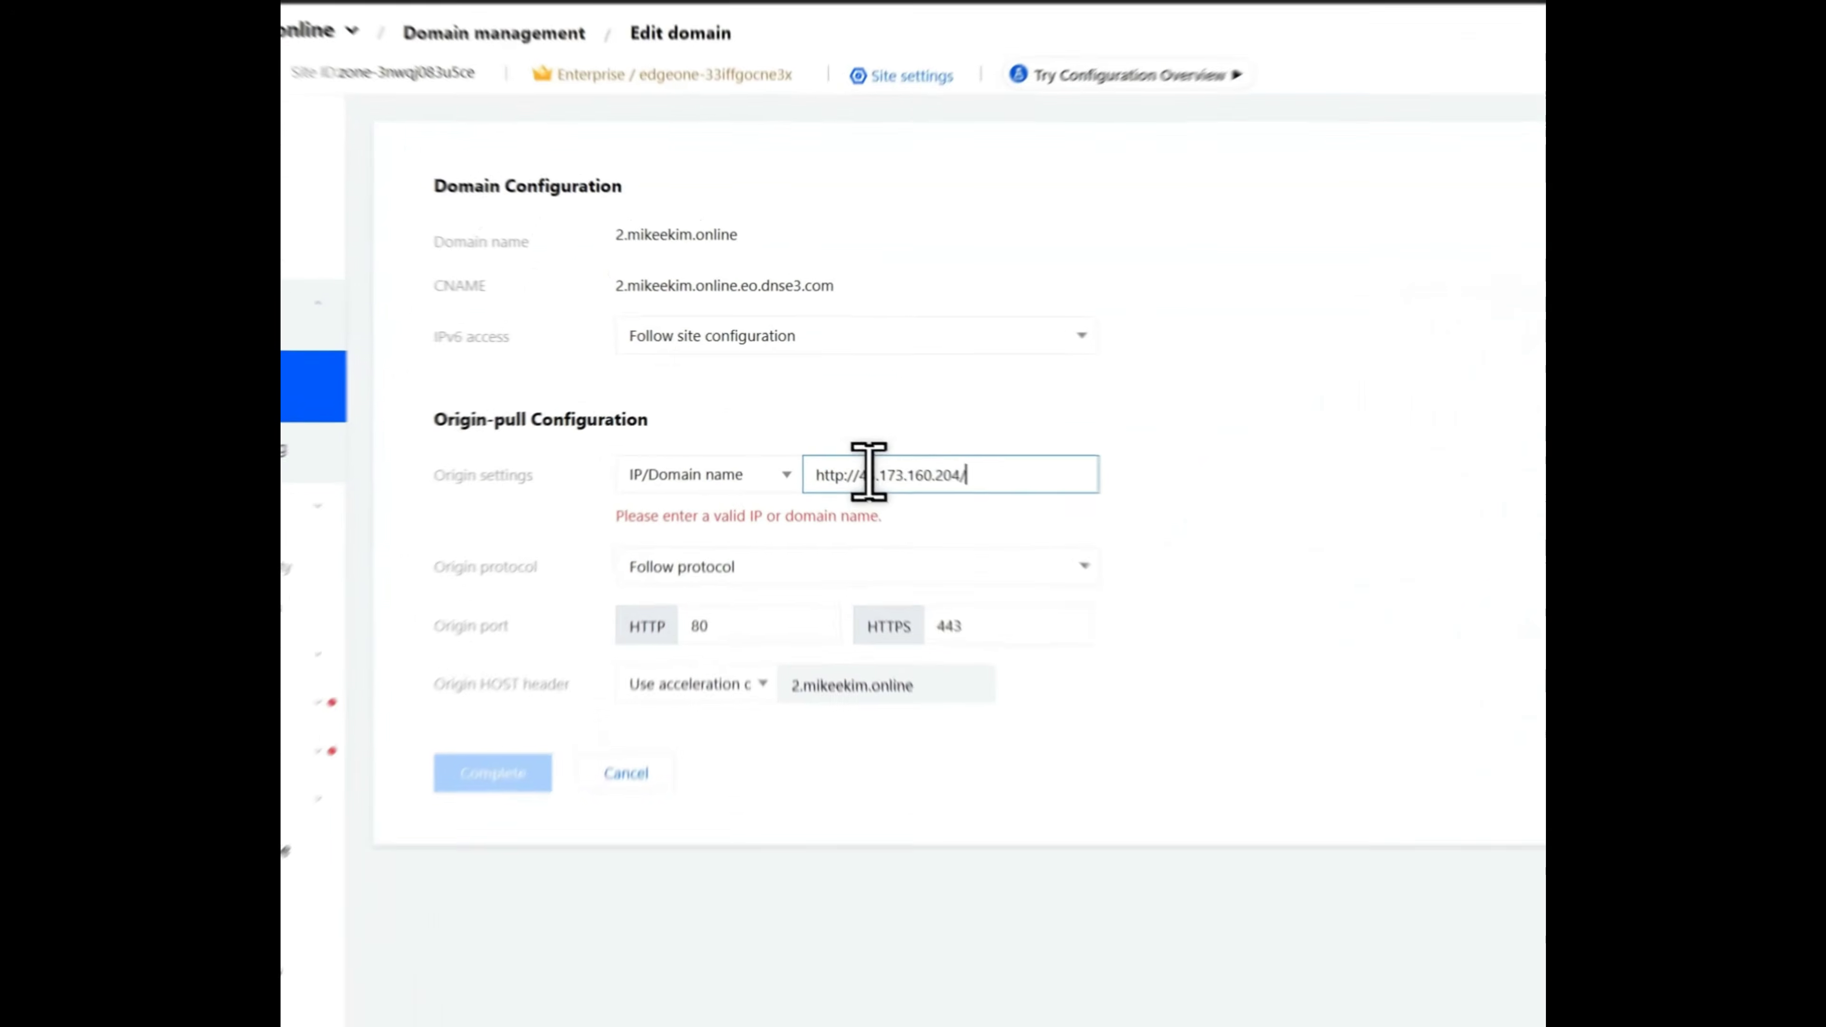
pyautogui.moveTo(731, 341); pyautogui.dragTo(708, 341)
pyautogui.press('BackSpace')
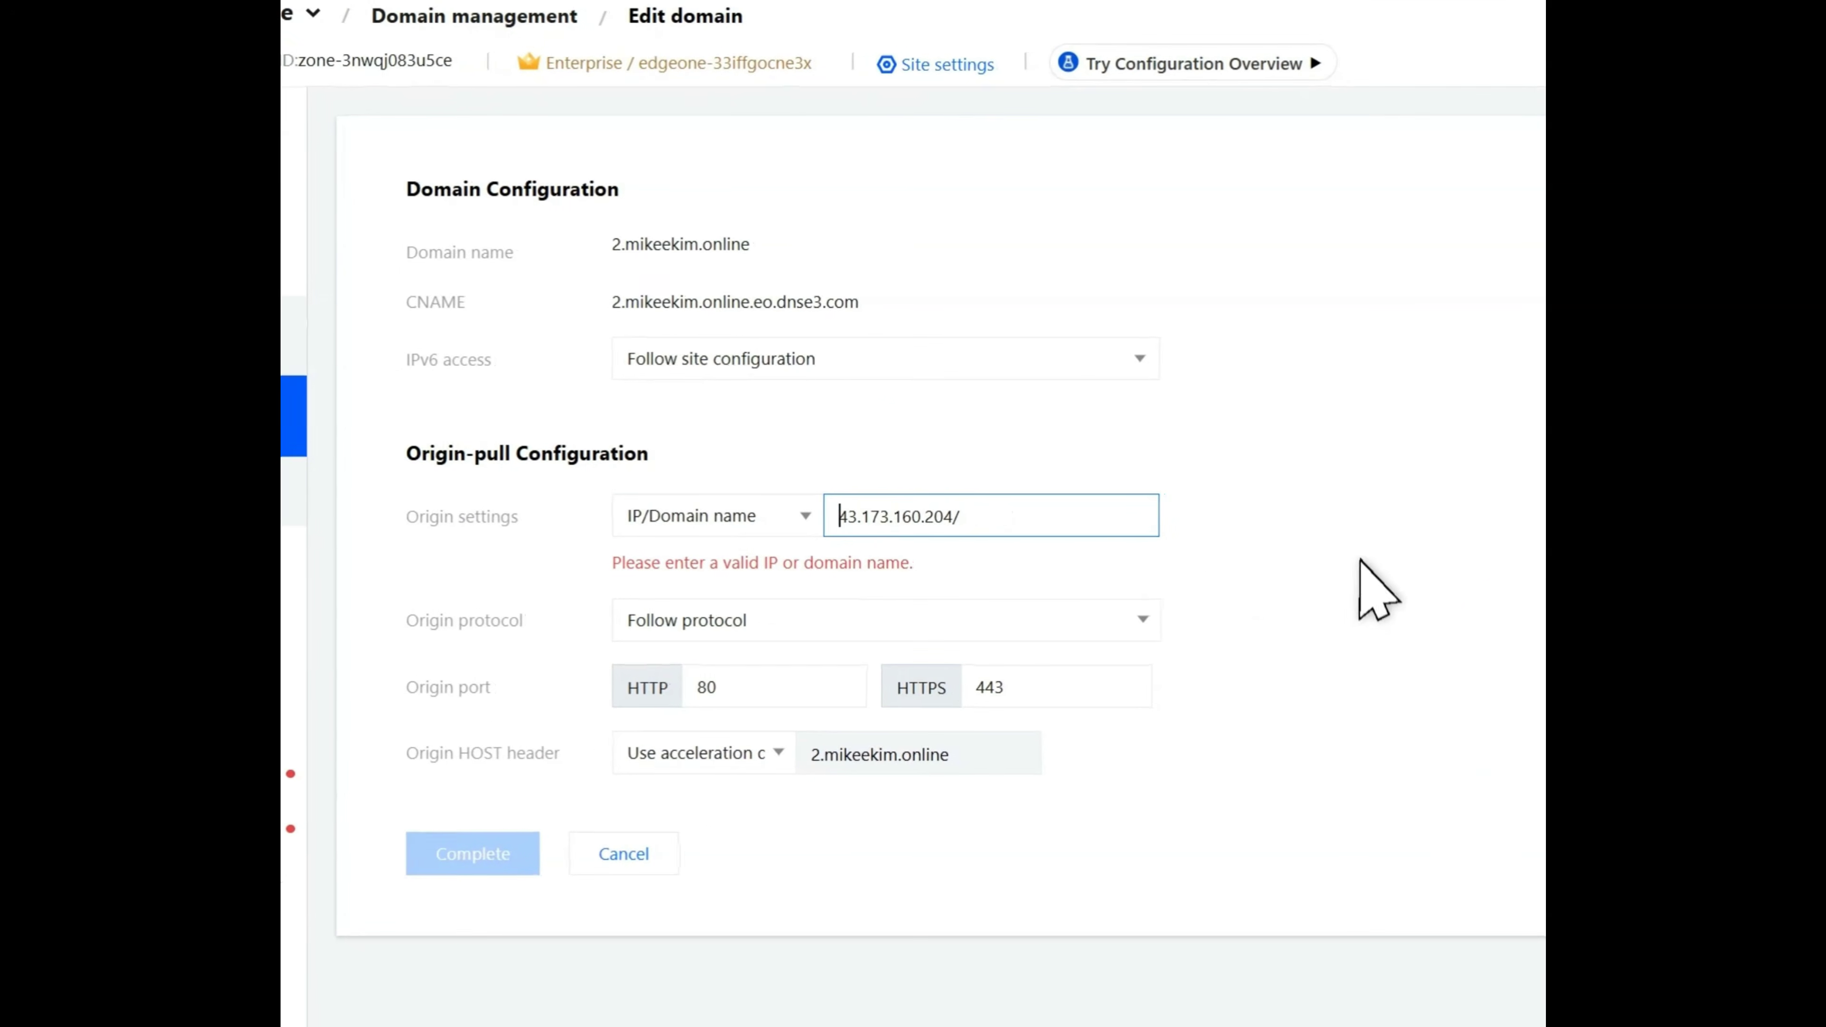
pyautogui.click(1079, 512)
pyautogui.press('BackSpace')
pyautogui.click(848, 516)
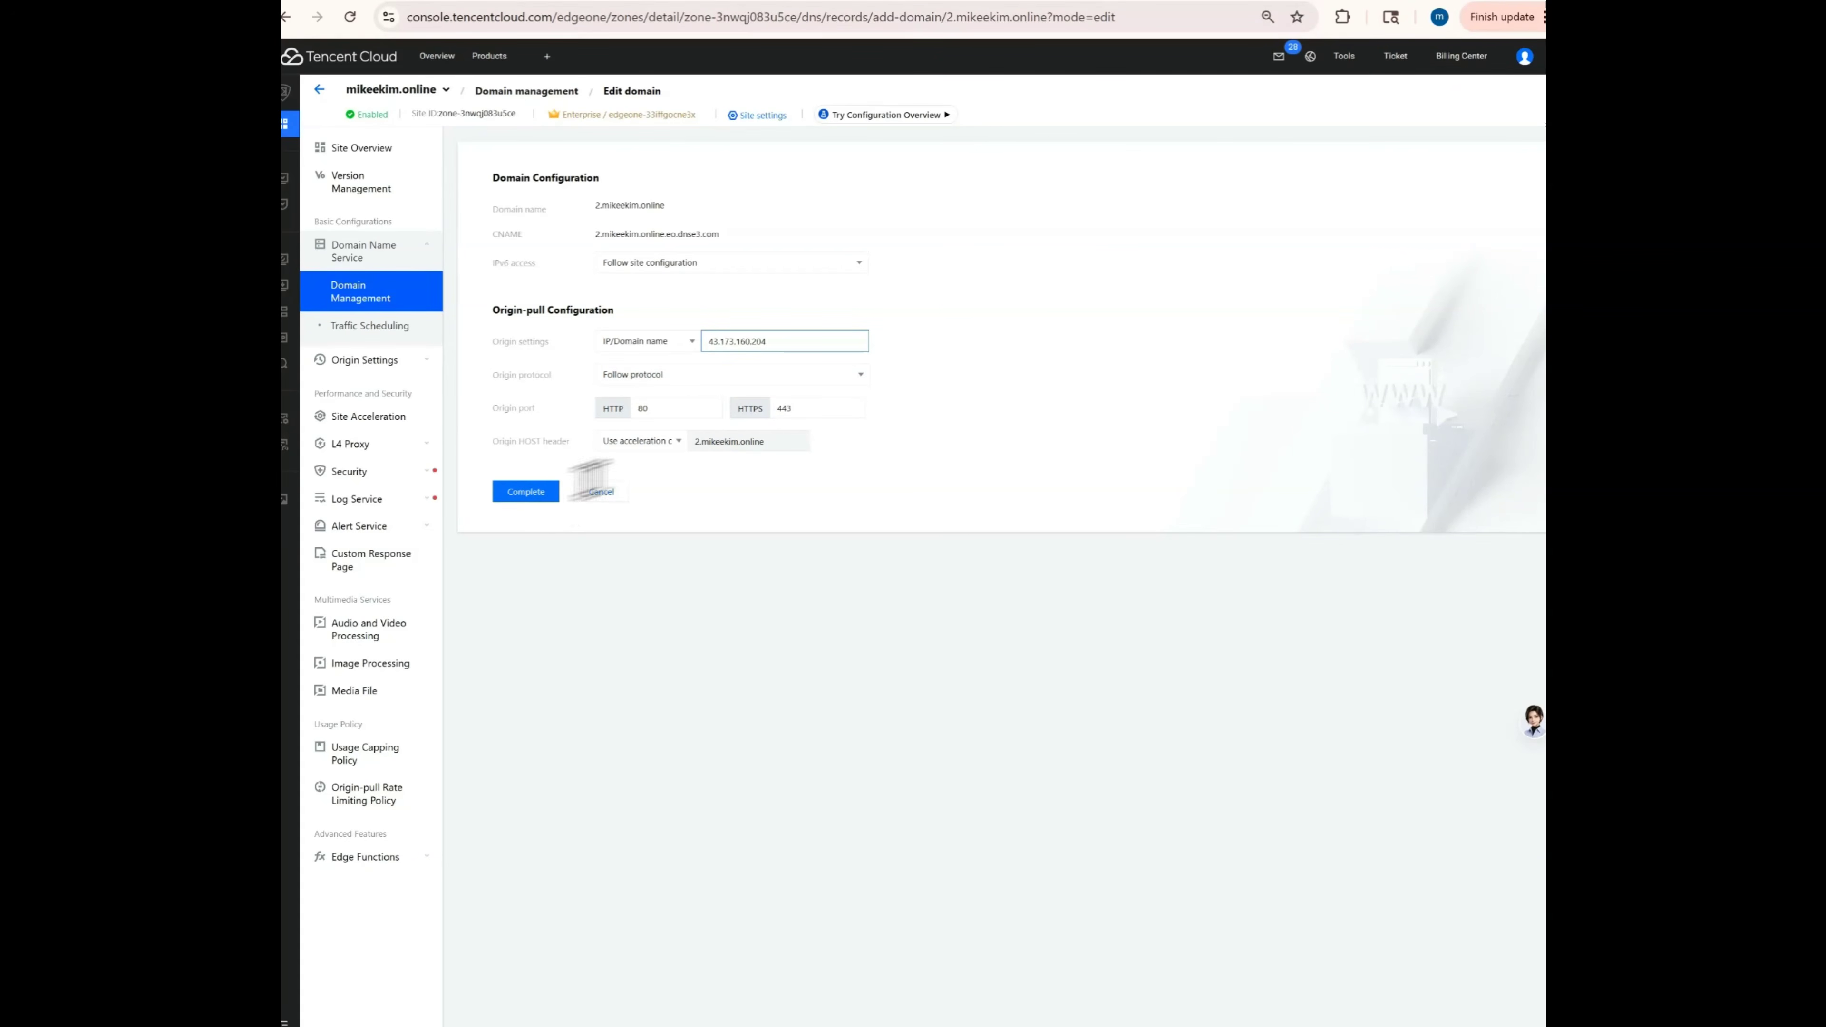
pyautogui.click(552, 492)
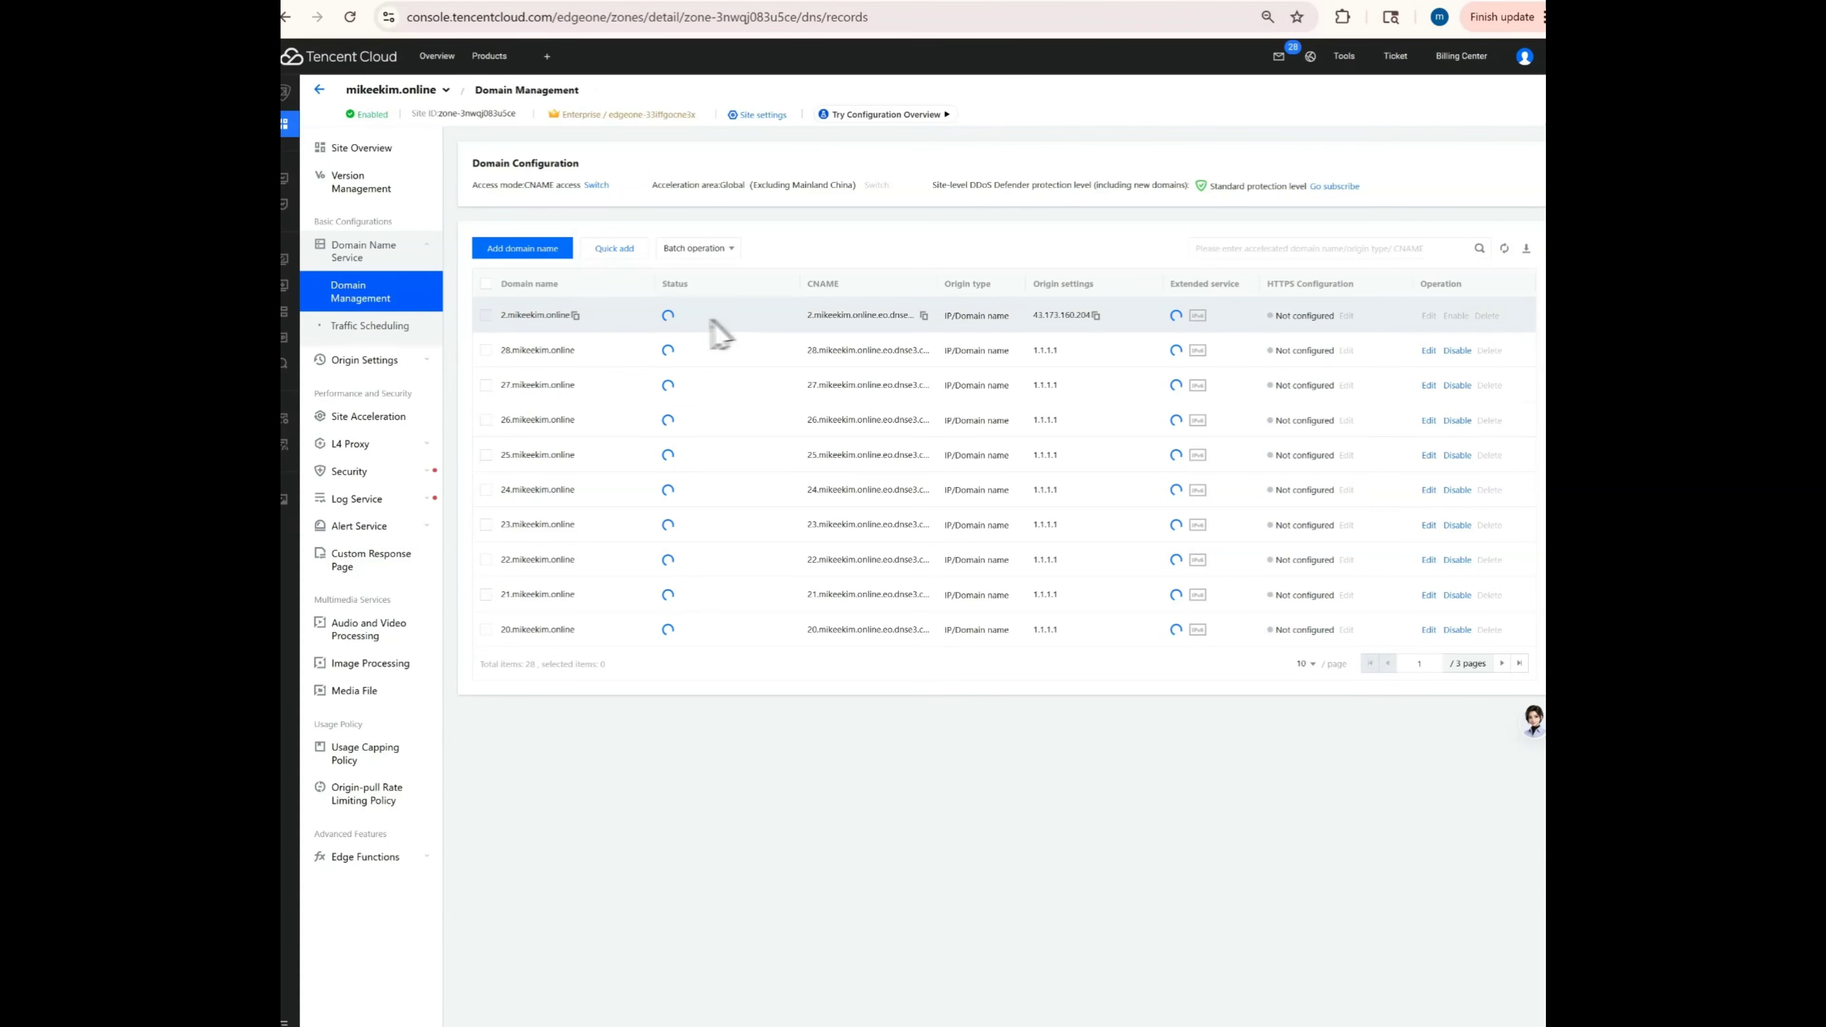
# Refresh the domain list to check the deployment status of 2.mikeekim.online.
pyautogui.moveTo(673, 317)
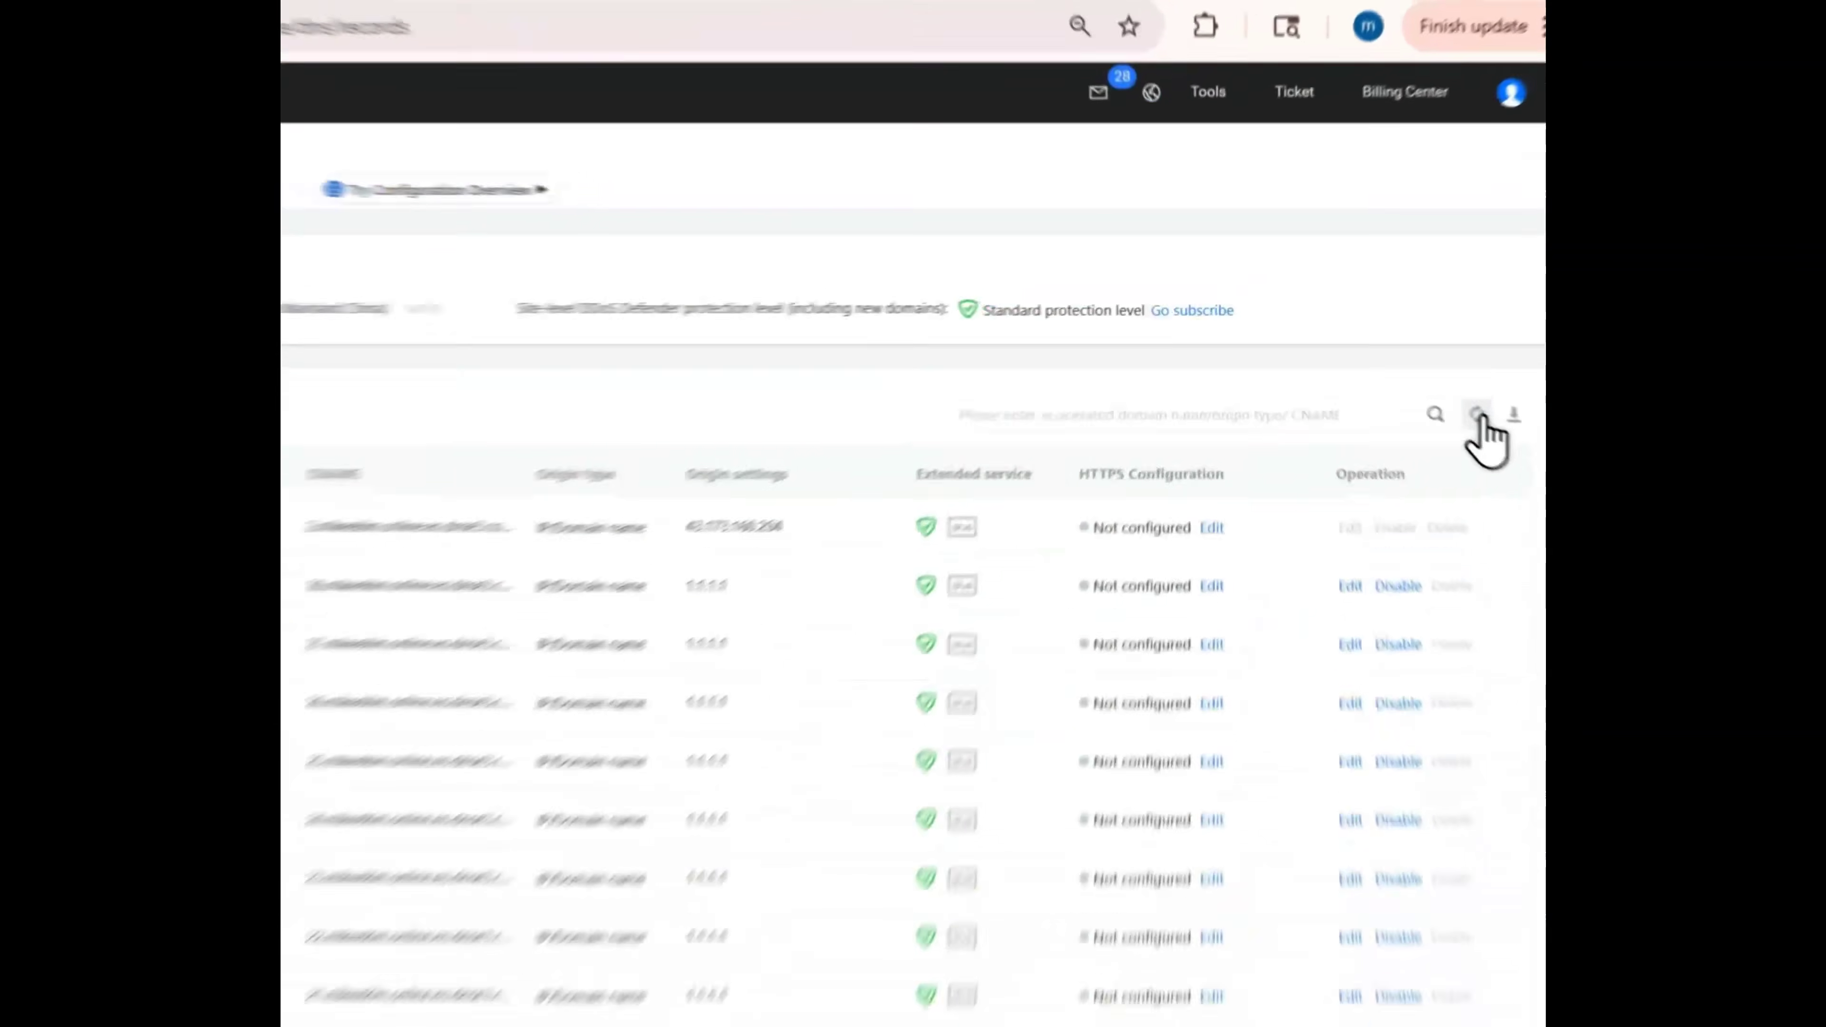
pyautogui.click(1504, 252)
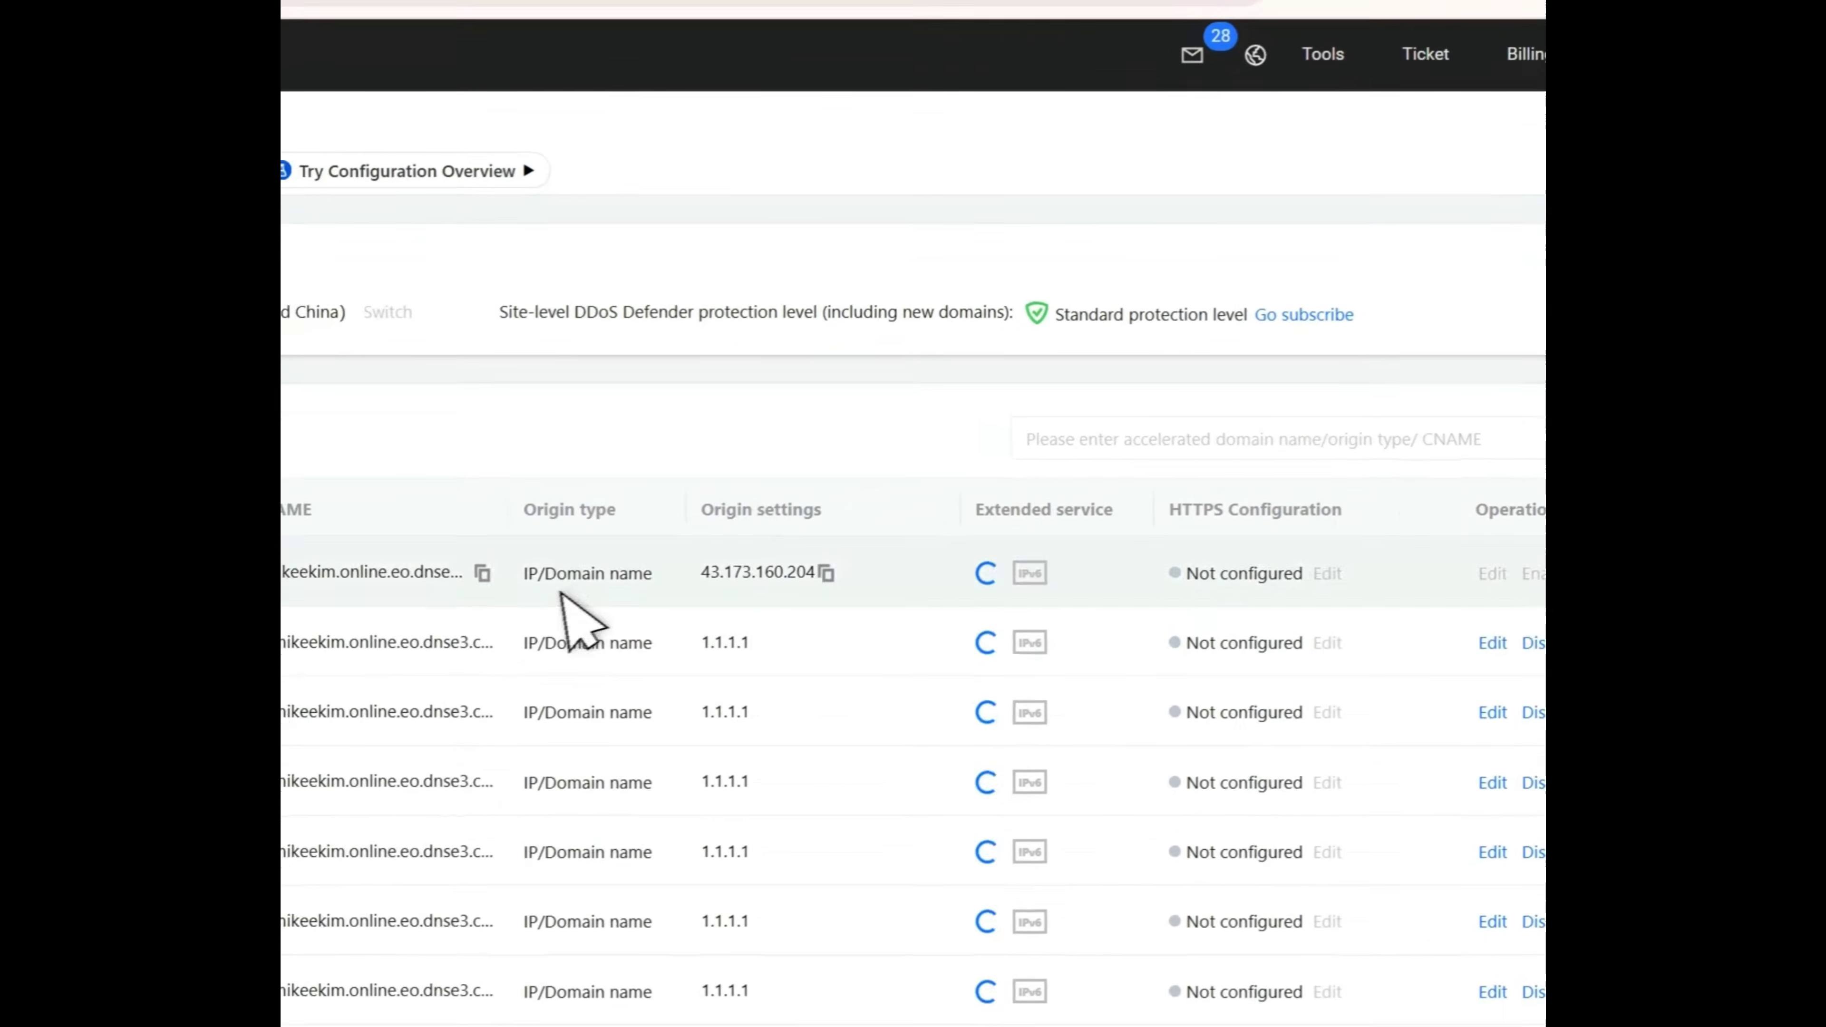
pyautogui.moveTo(682, 322)
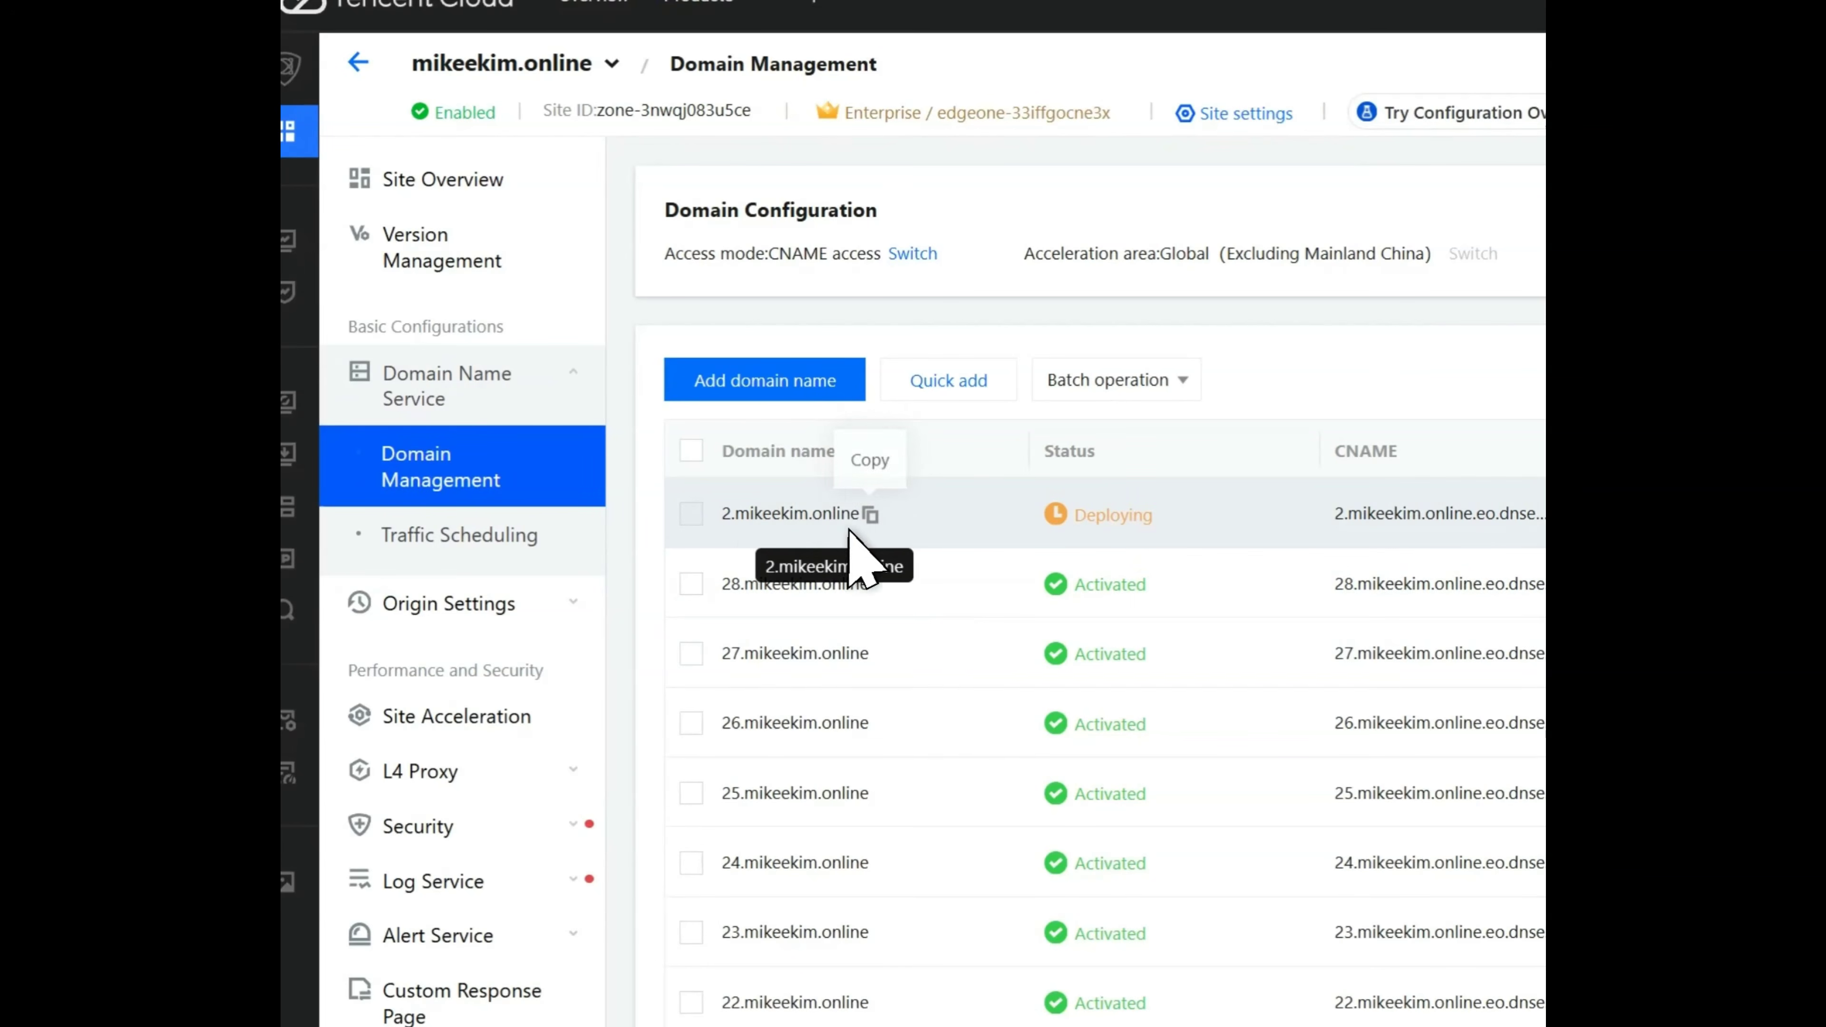
# Load 2.mikeekim.online in the browser to check the site, and return to the domain list.
pyautogui.click(1085, 39)
pyautogui.write('2.mikeekim.online')
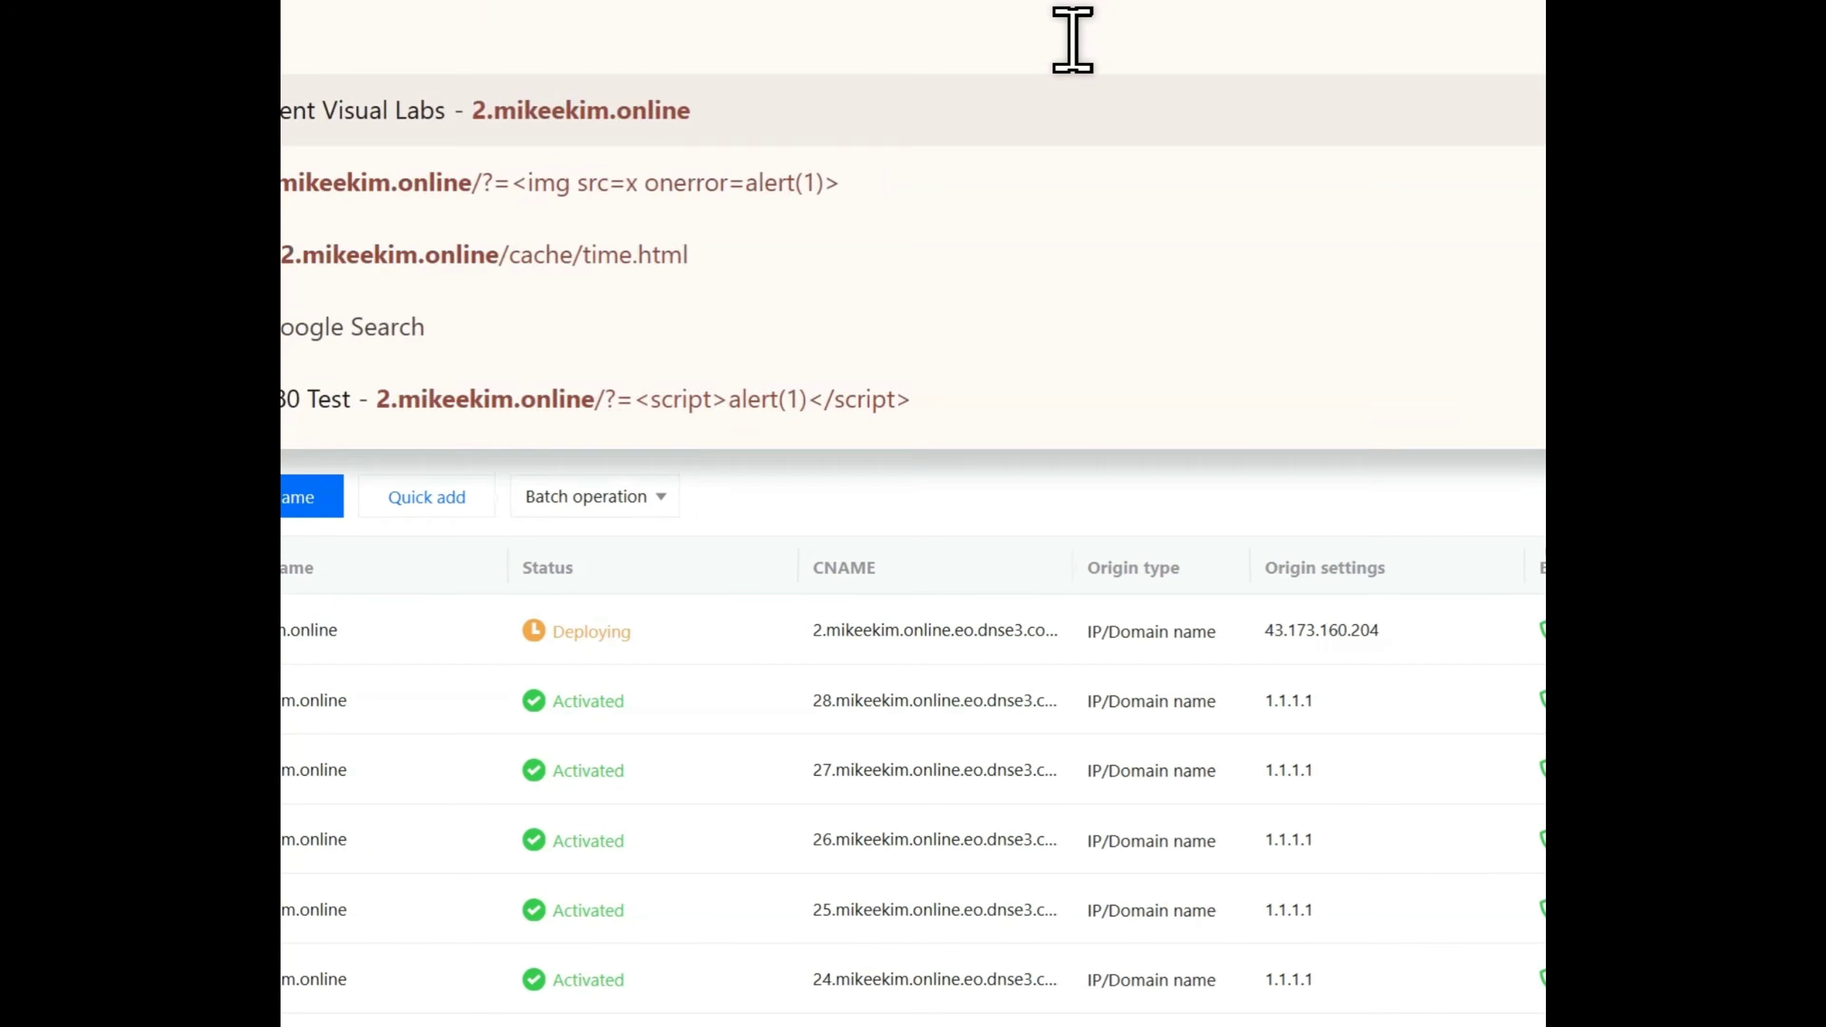
pyautogui.press('Return')
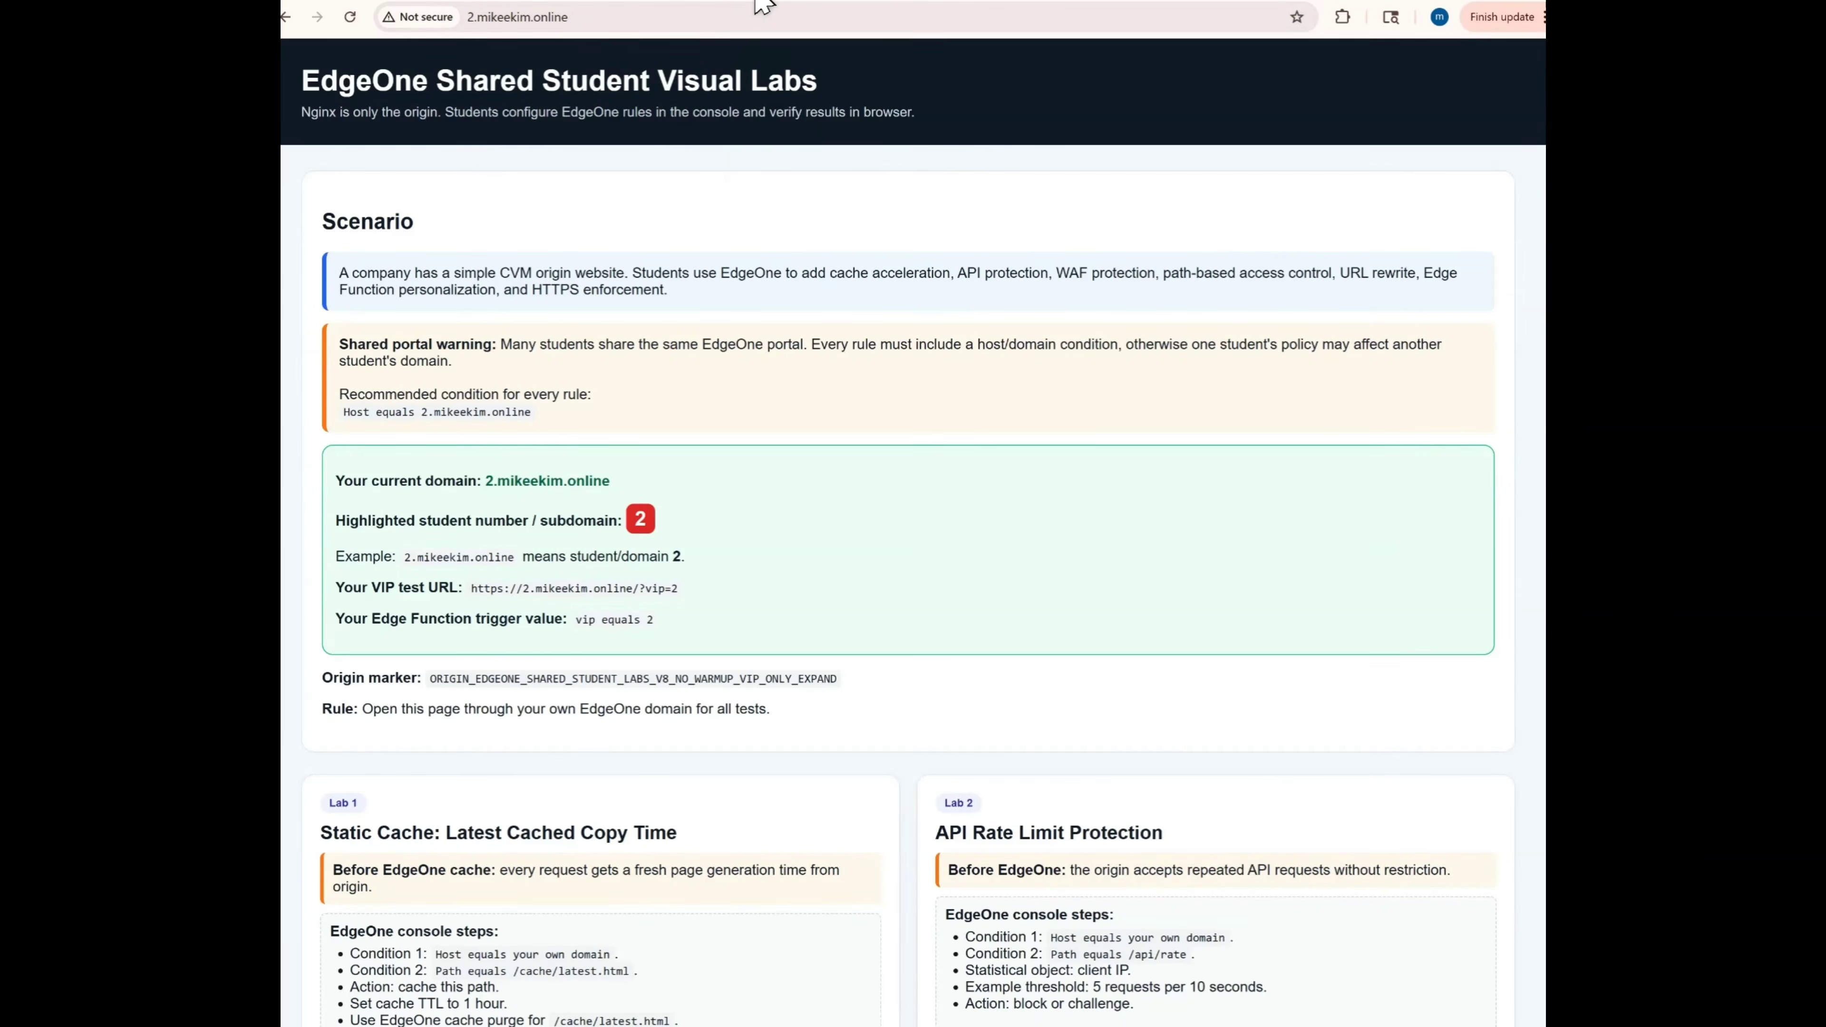
pyautogui.click(287, 19)
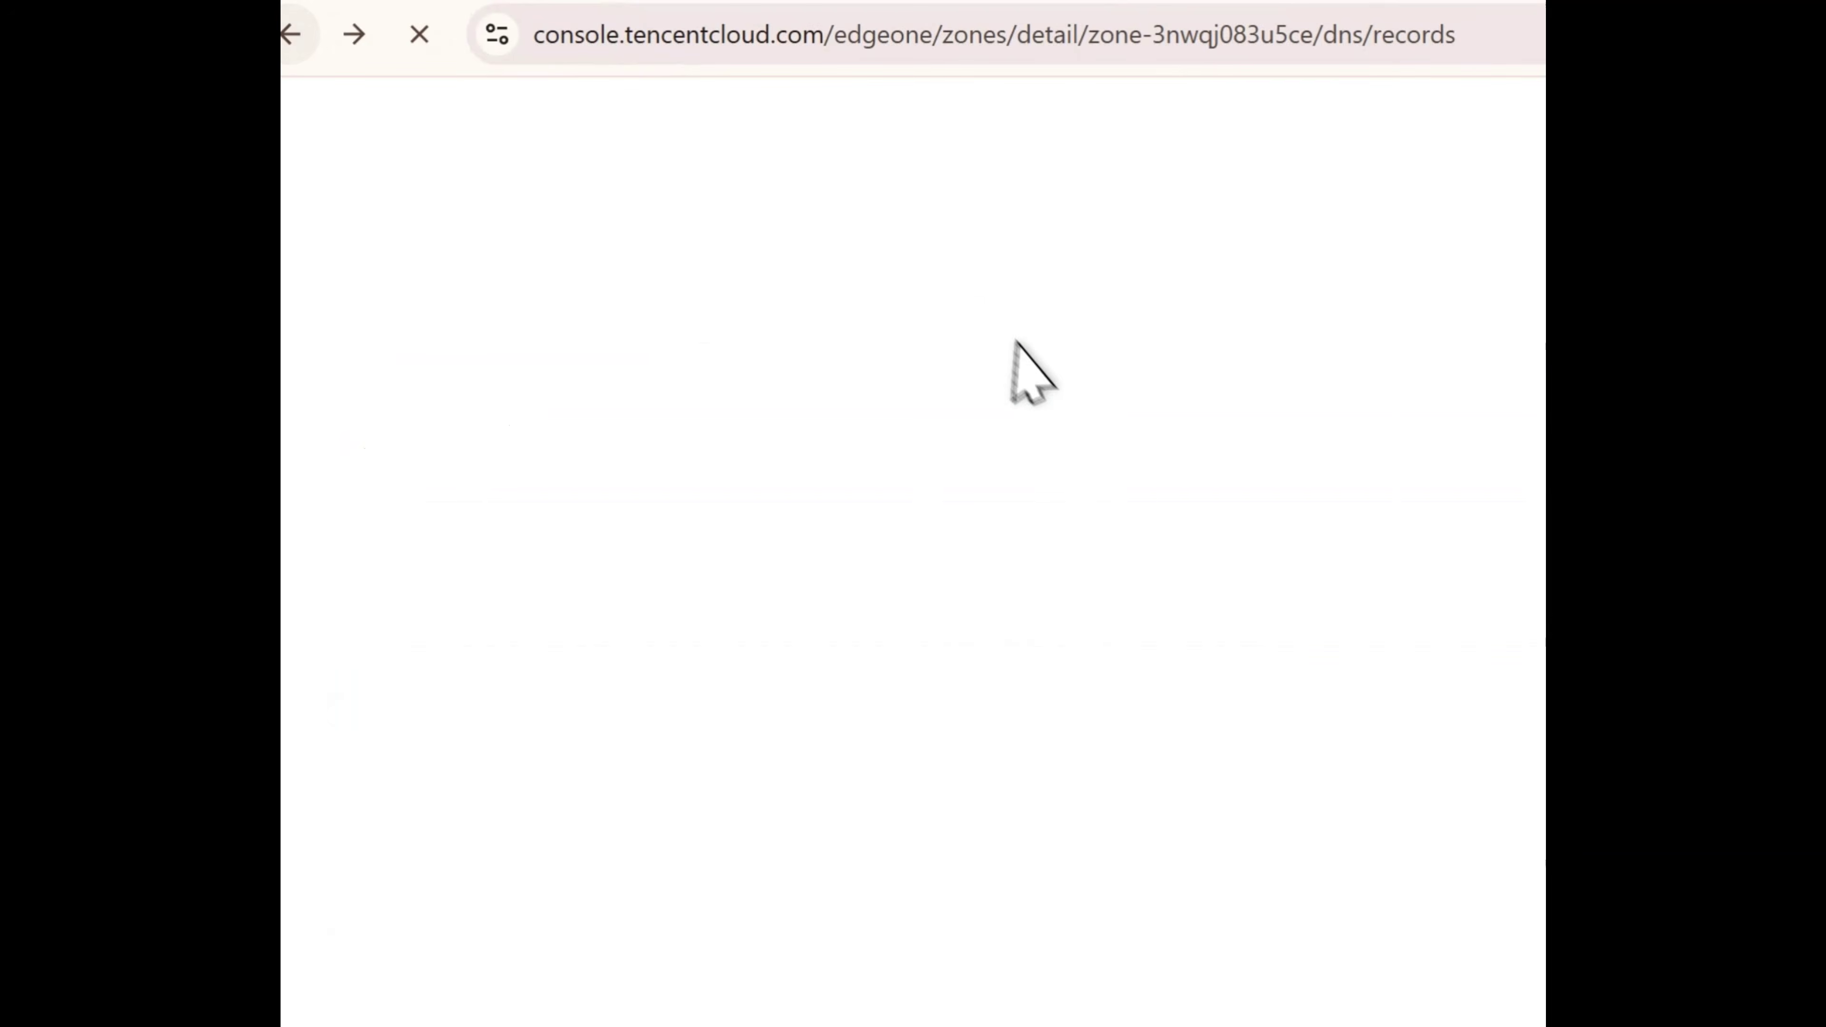
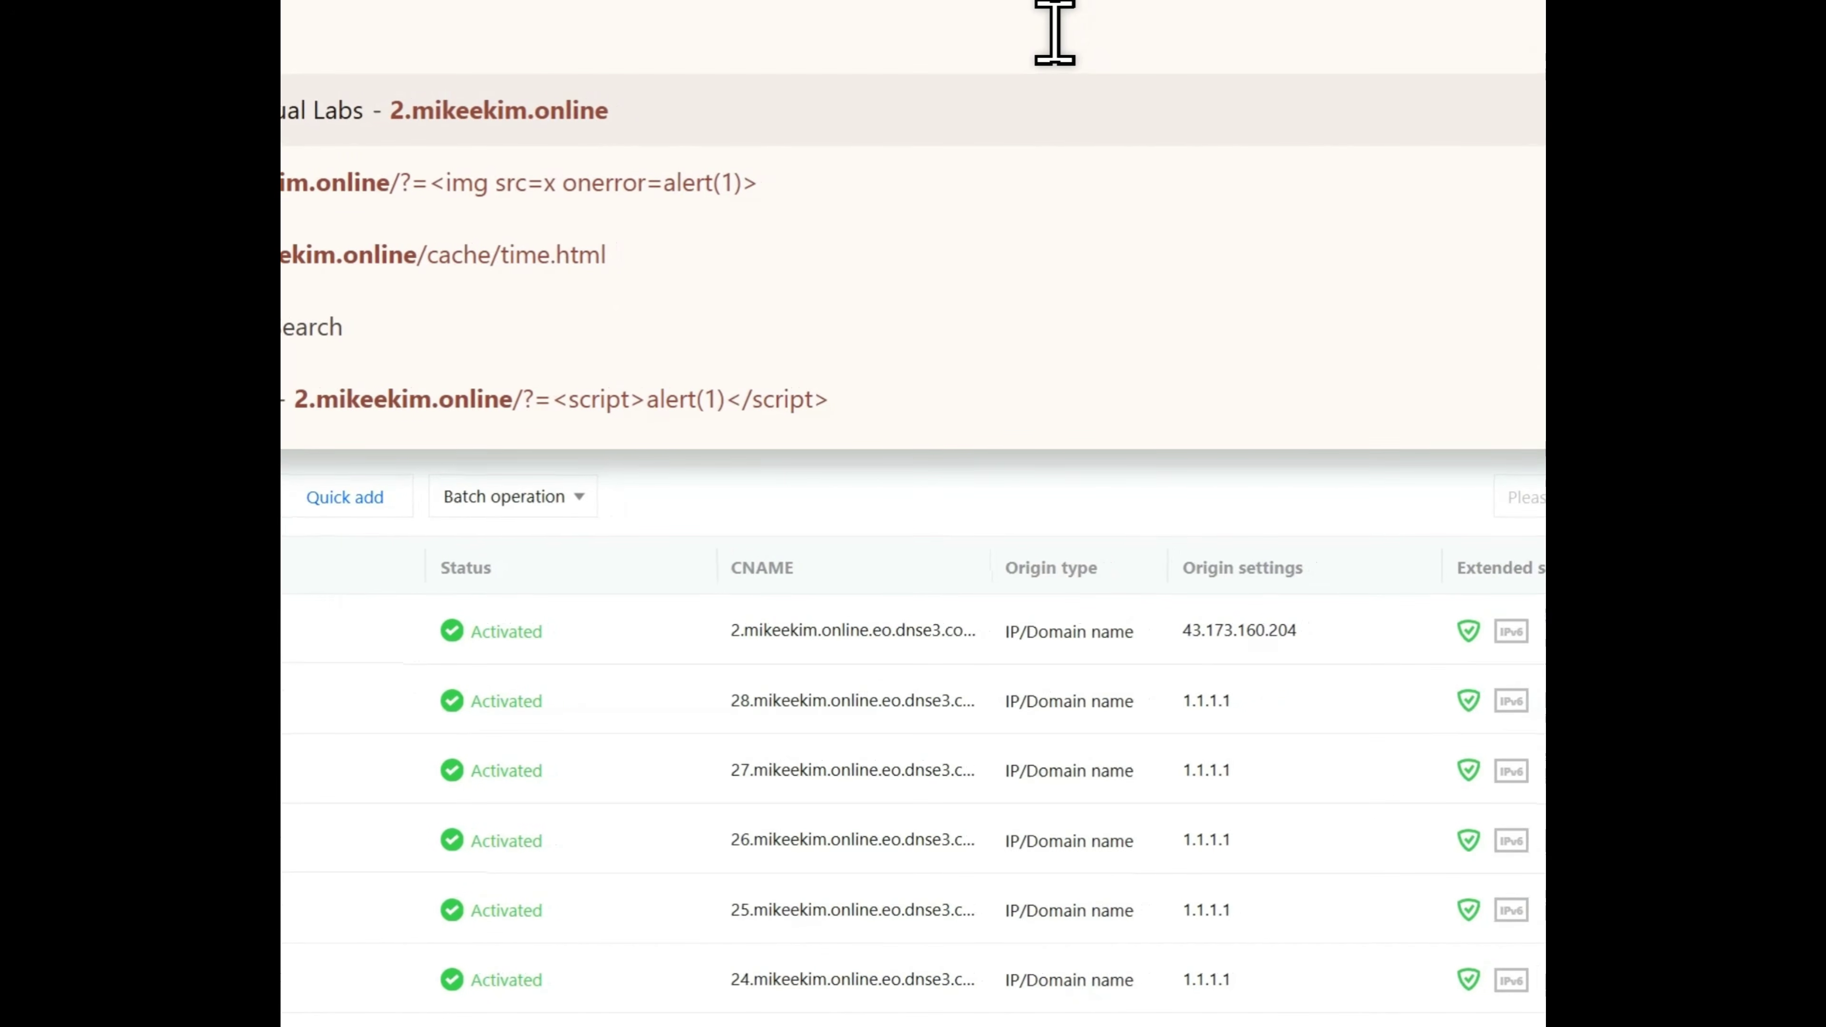
# Reopen 2.mikeekim.online and read the scenario, the shared portal warning, and the current domain and subdomain details.
pyautogui.press('Return')
pyautogui.moveTo(492, 504); pyautogui.dragTo(947, 625)
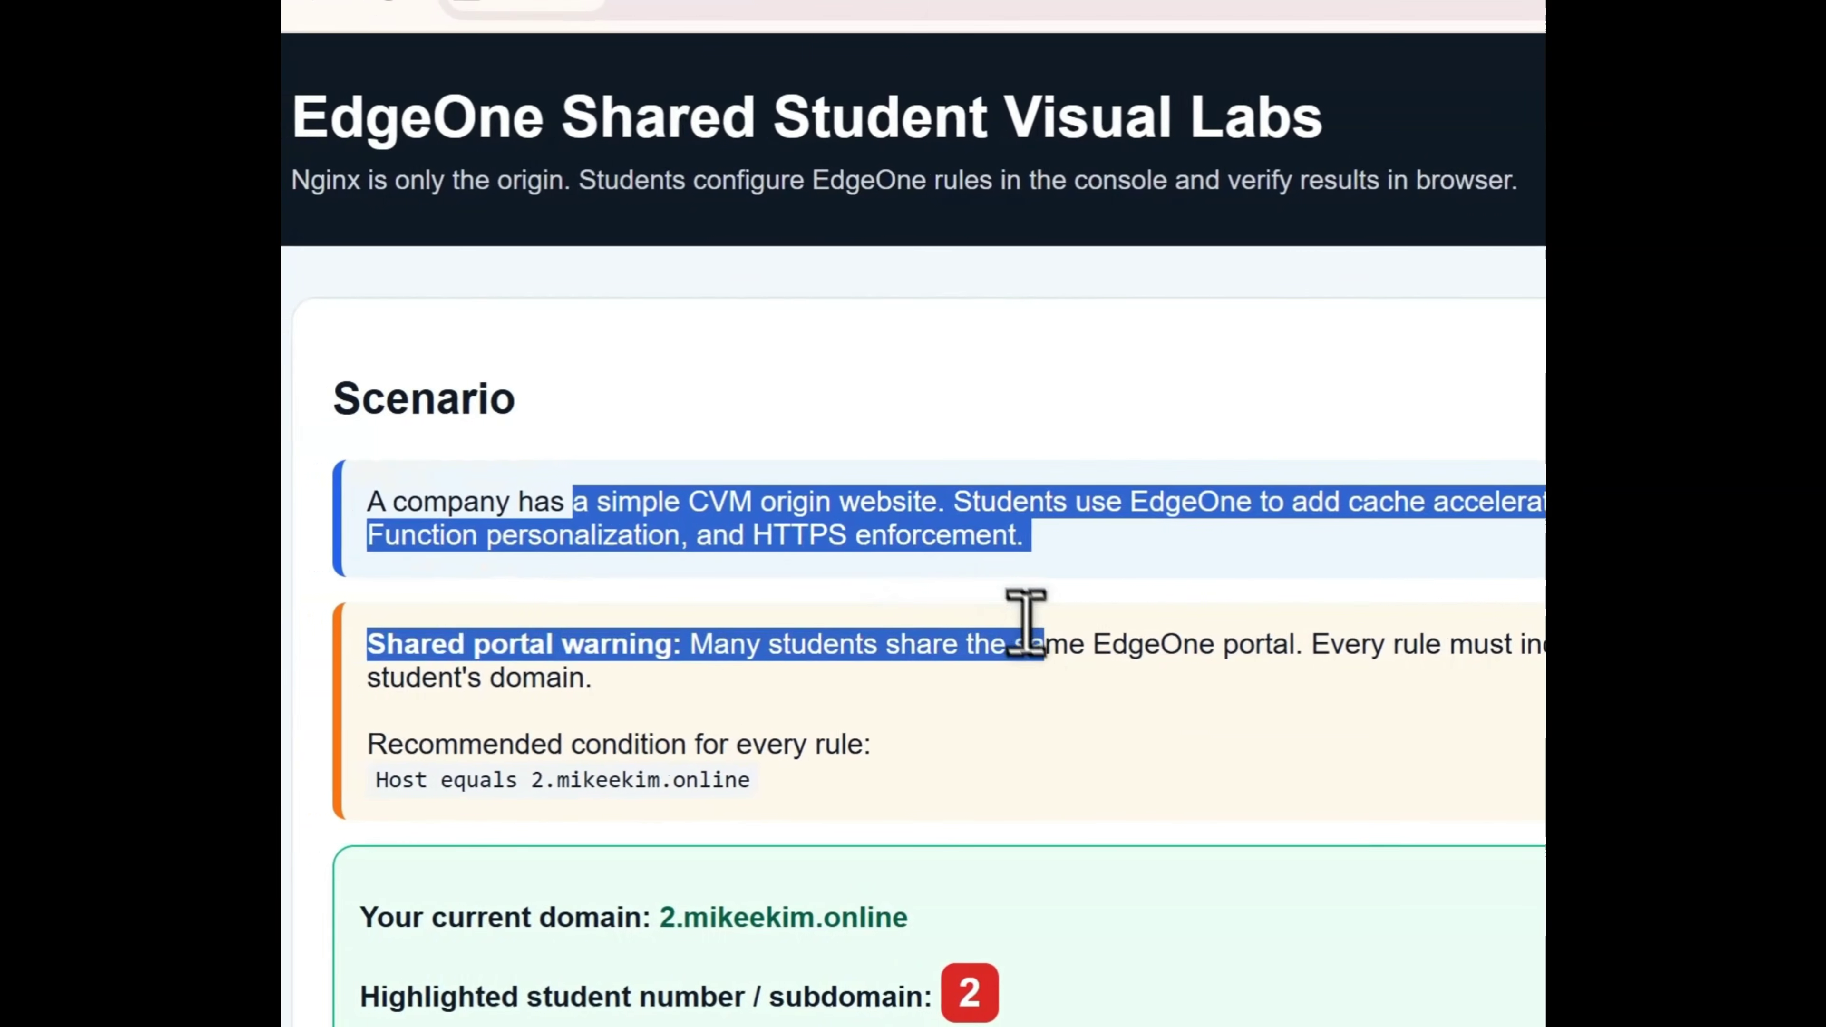
pyautogui.click(1150, 661)
pyautogui.scroll(-2, 1110, 658)
pyautogui.doubleClick(907, 648)
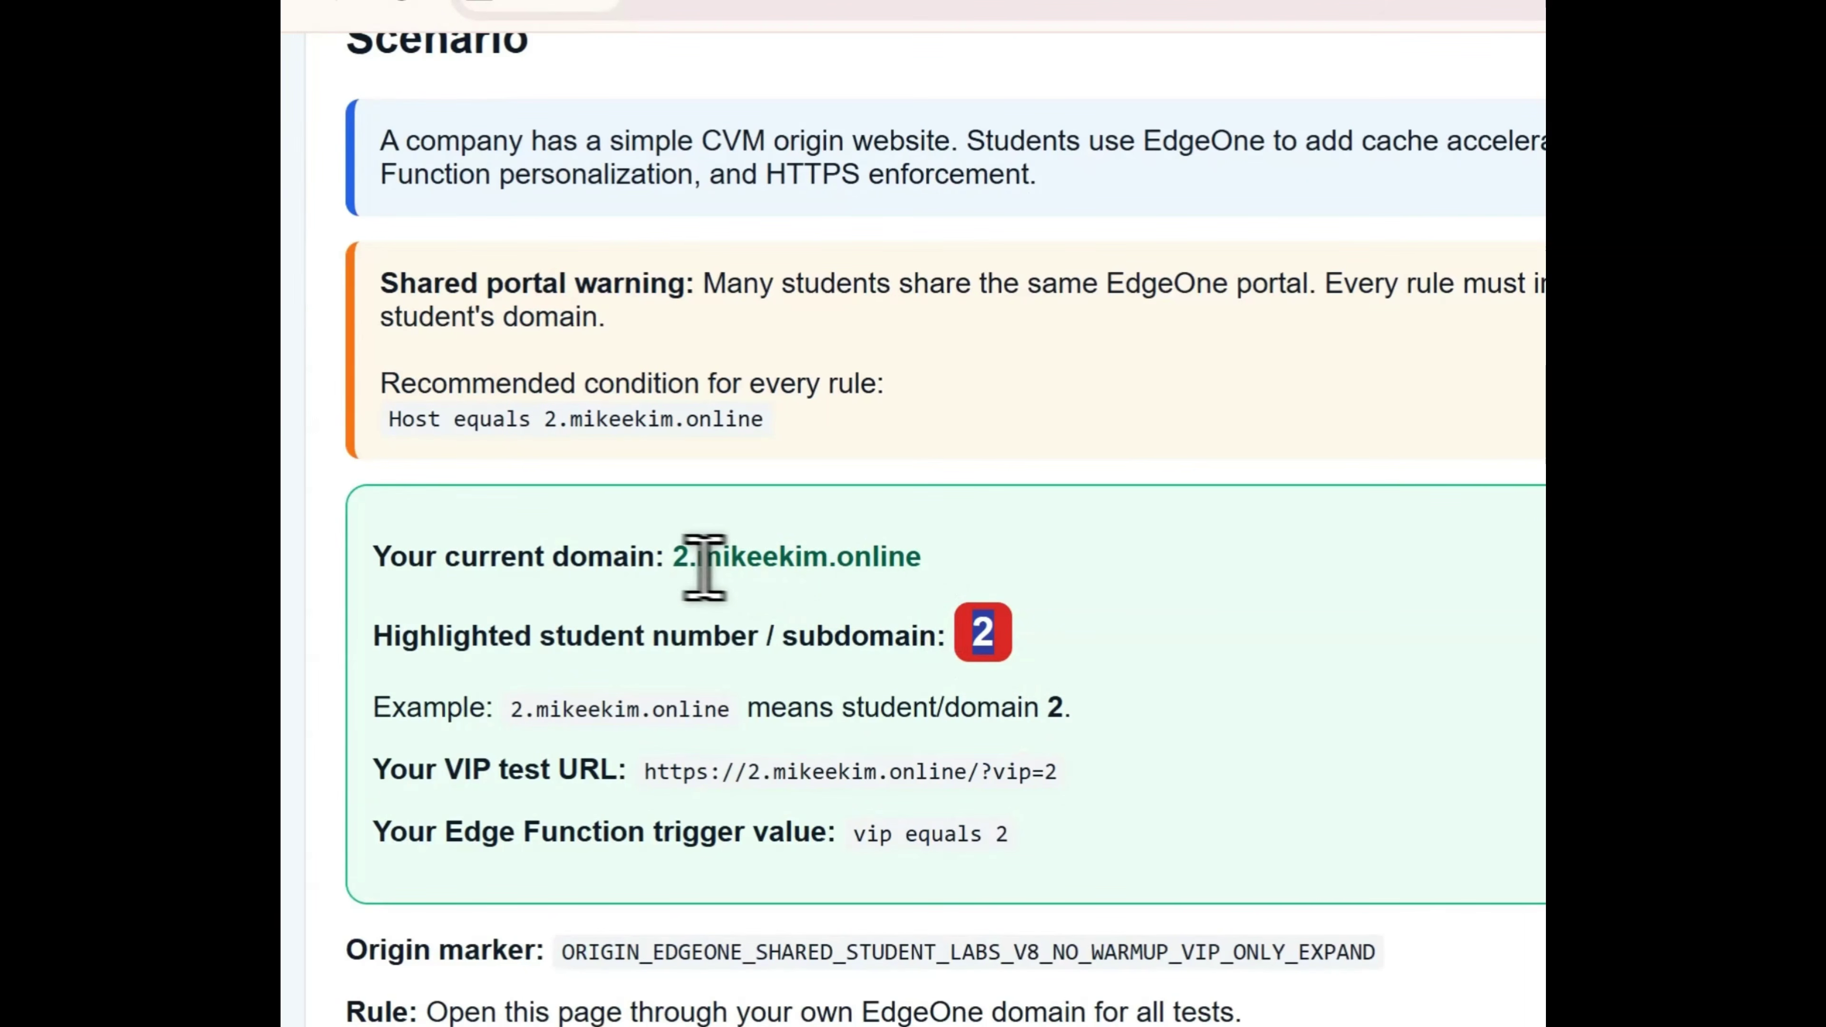
pyautogui.moveTo(657, 564); pyautogui.dragTo(868, 591)
pyautogui.click(957, 569)
pyautogui.click(945, 586)
pyautogui.moveTo(730, 636); pyautogui.dragTo(824, 640)
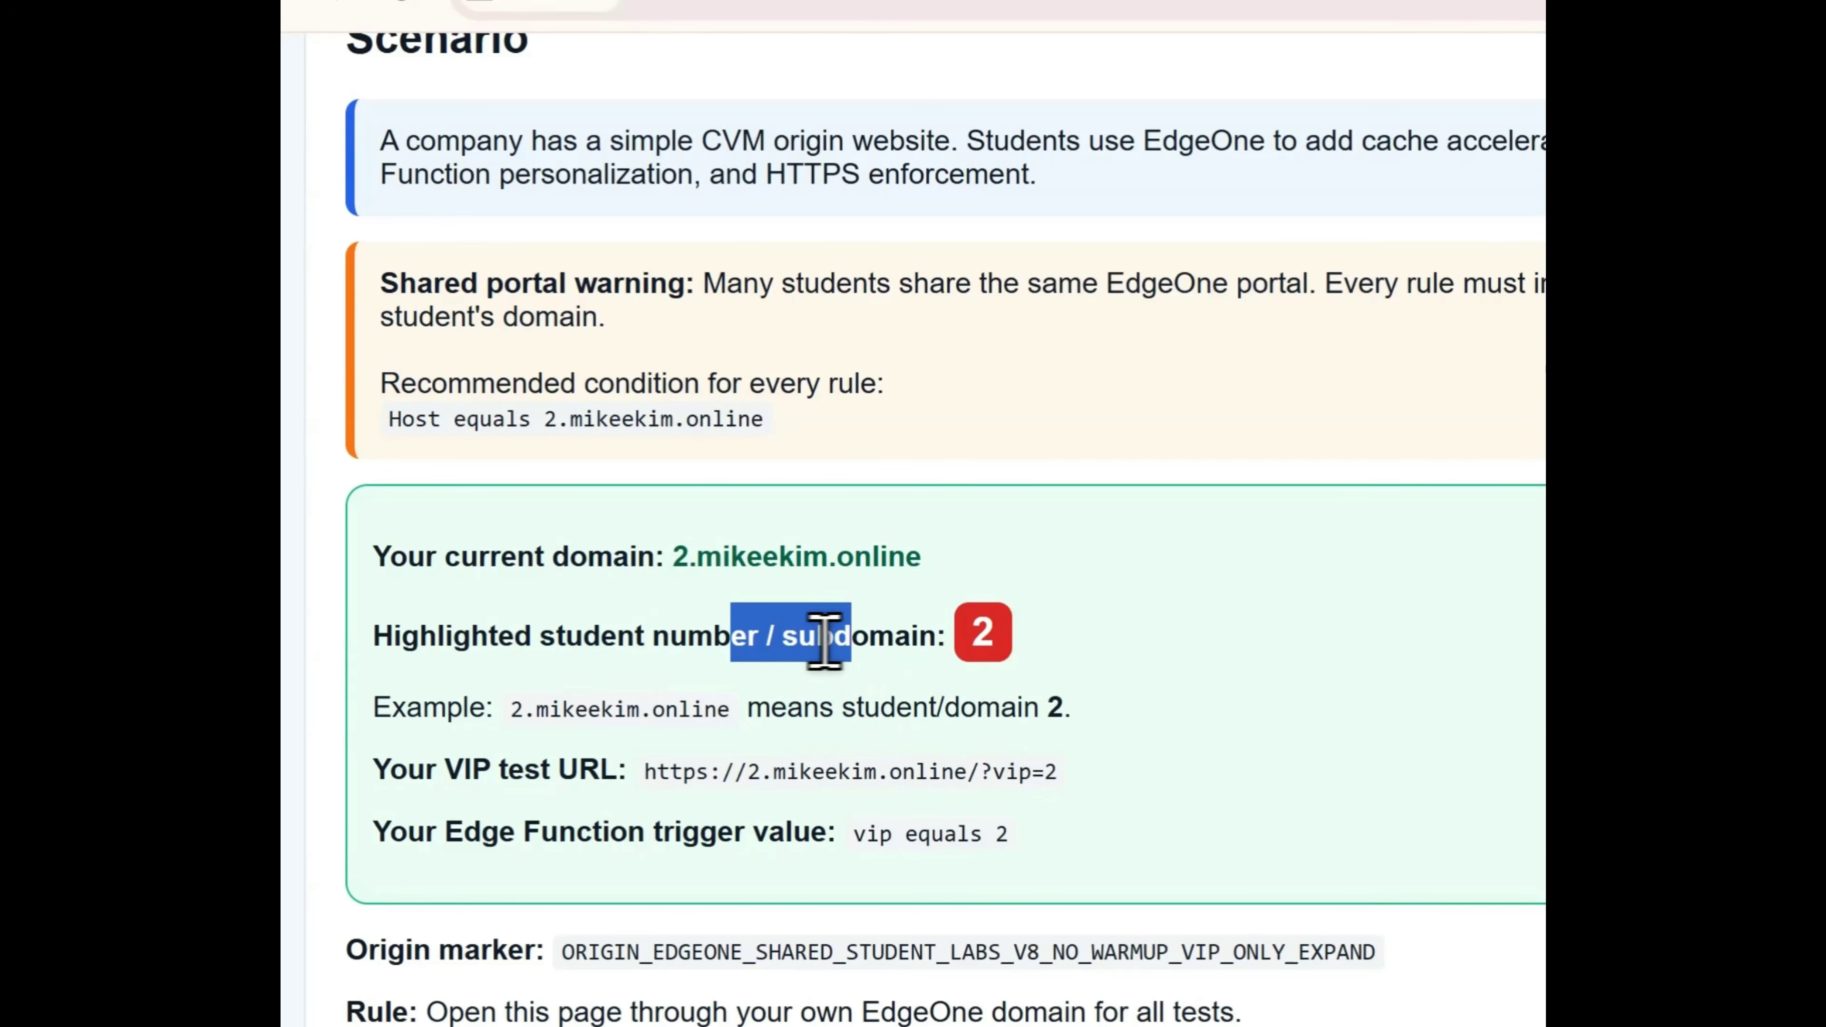
pyautogui.scroll(-3, 1143, 669)
pyautogui.moveTo(392, 425)
pyautogui.mouseDown()
pyautogui.moveTo(732, 430)
pyautogui.moveTo(1002, 493)
pyautogui.mouseUp()
pyautogui.click(1024, 497)
pyautogui.scroll(4, 1020, 518)
pyautogui.moveTo(482, 785); pyautogui.dragTo(672, 783)
pyautogui.click(876, 775)
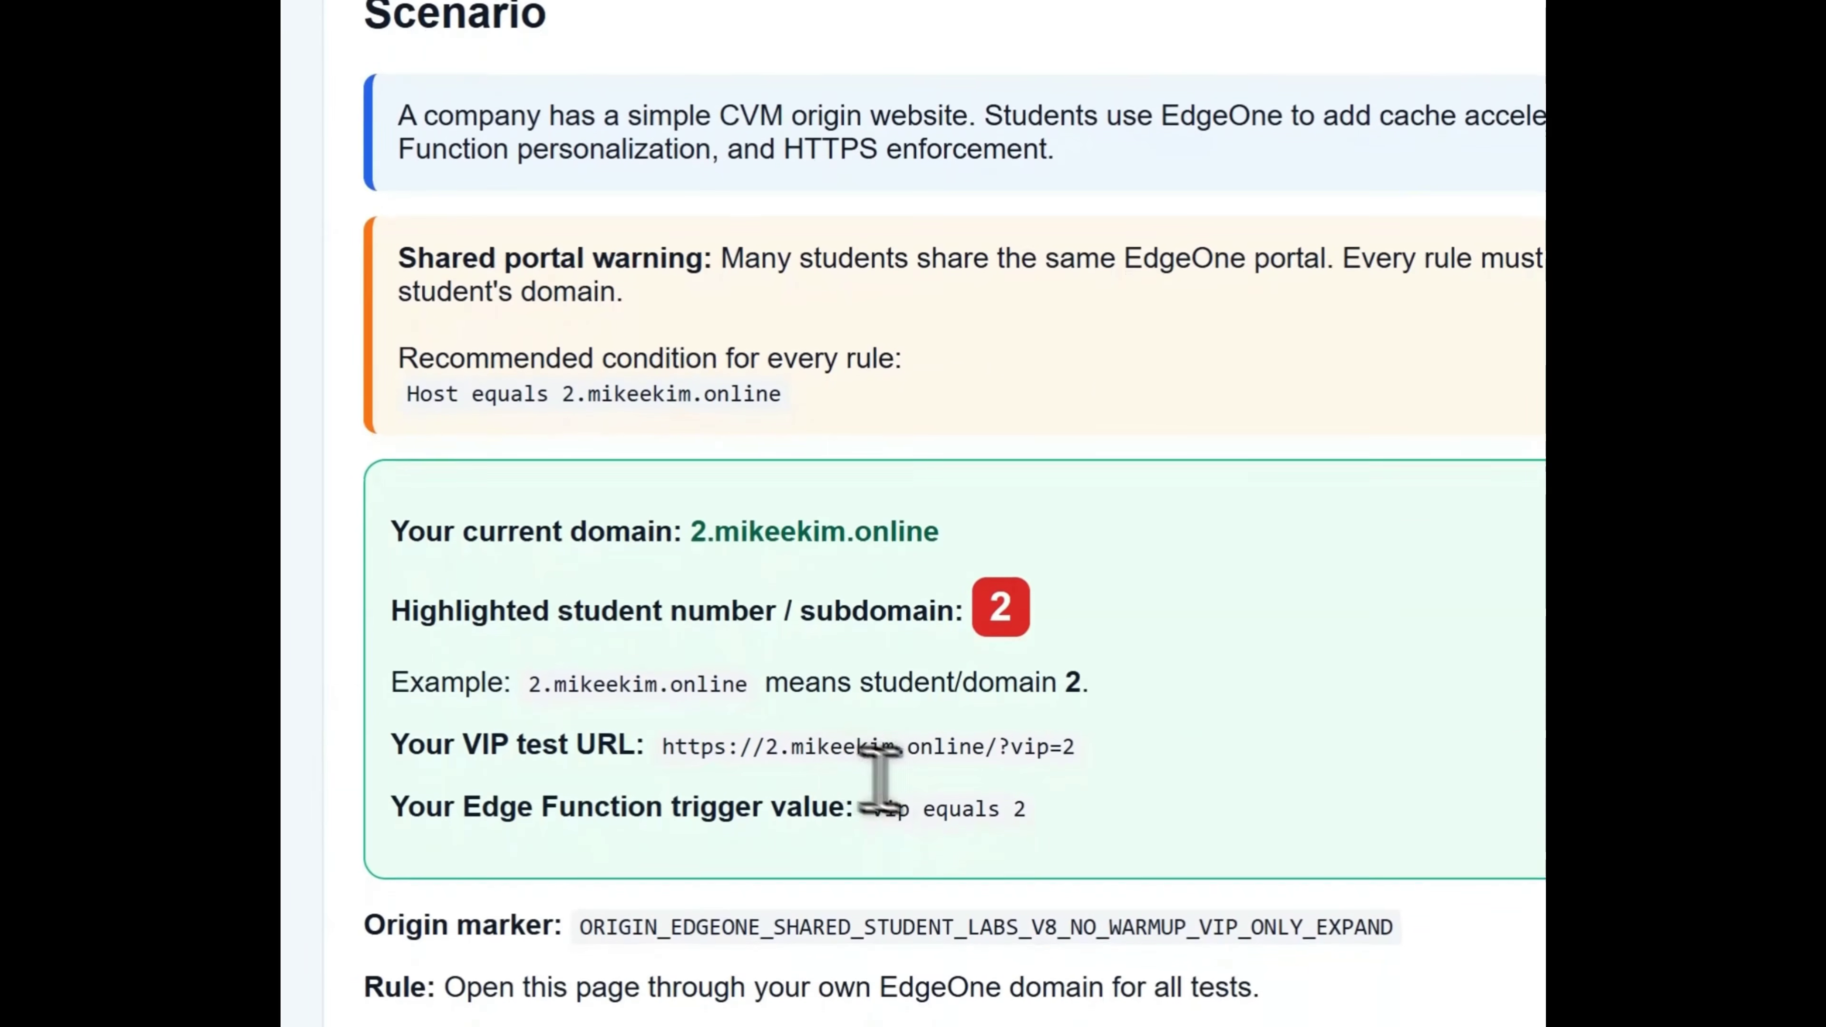
# Read the Lab 1 Static Cache section, including its EdgeOne console steps for caching the path and the cache TTL.
pyautogui.scroll(-2, 878, 798)
pyautogui.moveTo(758, 733); pyautogui.dragTo(619, 708)
pyautogui.scroll(-3, 884, 740)
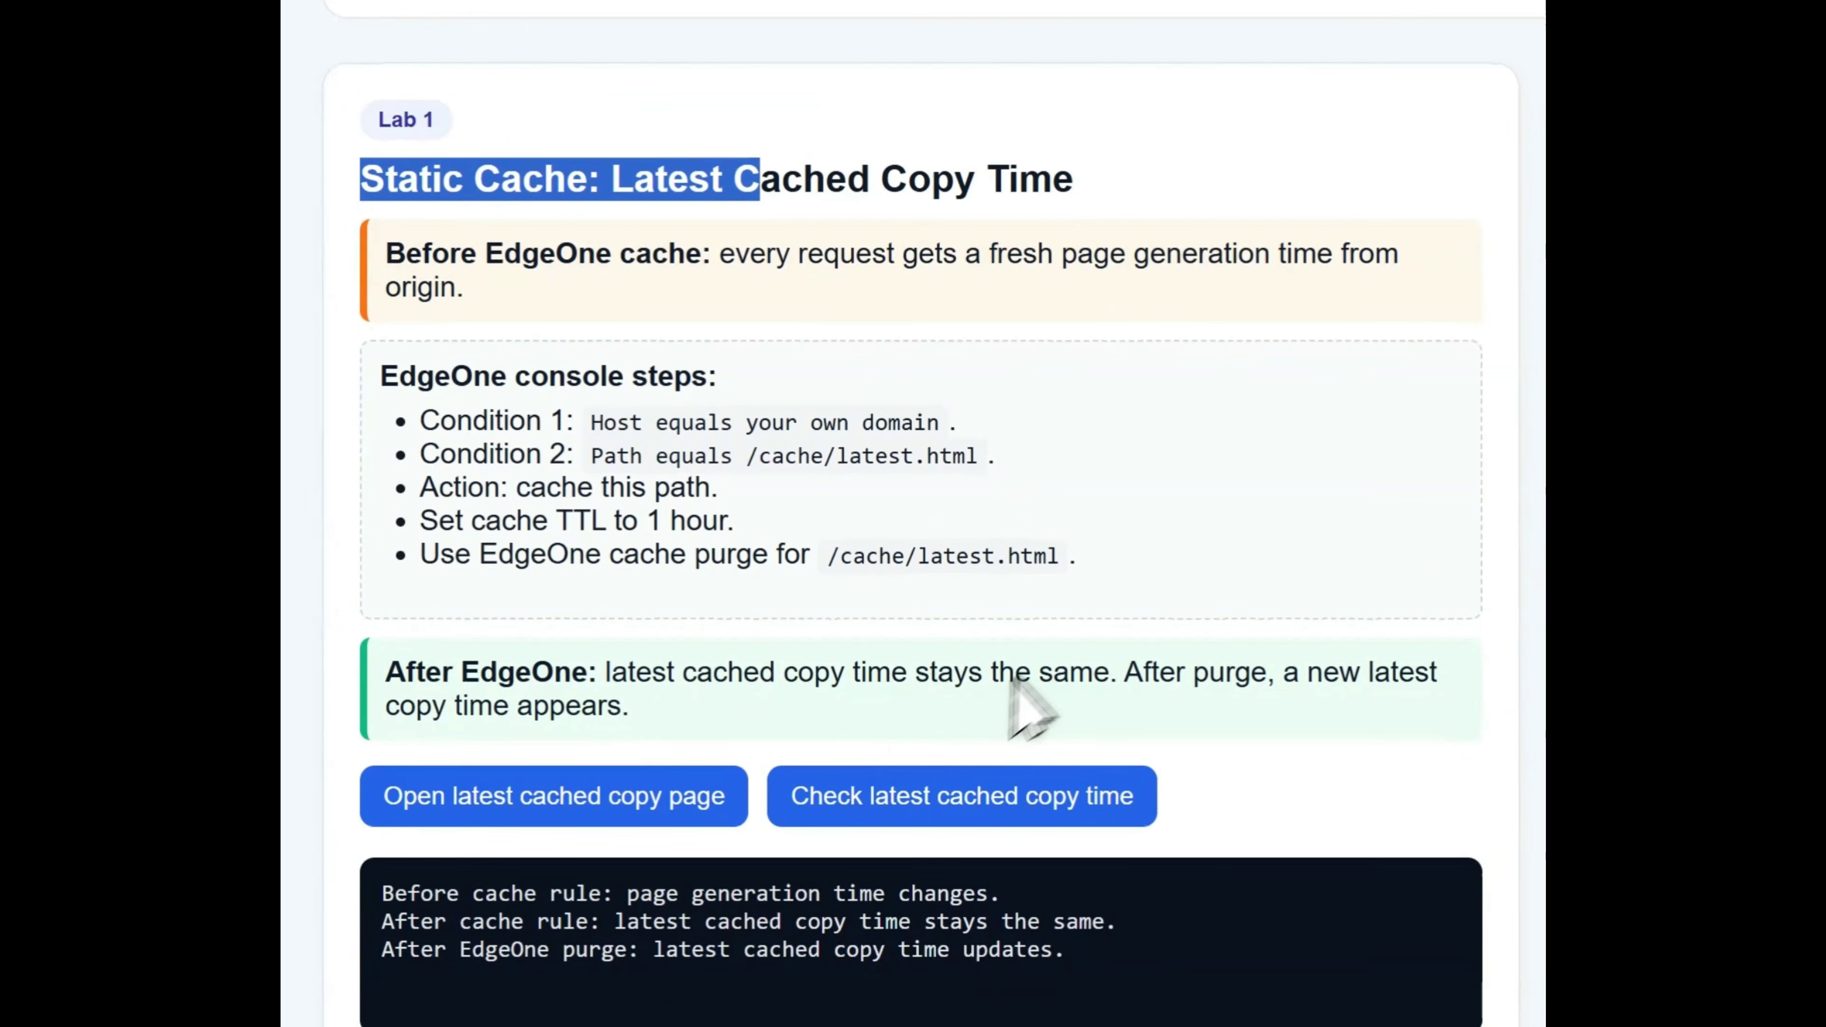
pyautogui.scroll(-5, 1007, 403)
pyautogui.moveTo(496, 126); pyautogui.dragTo(856, 160)
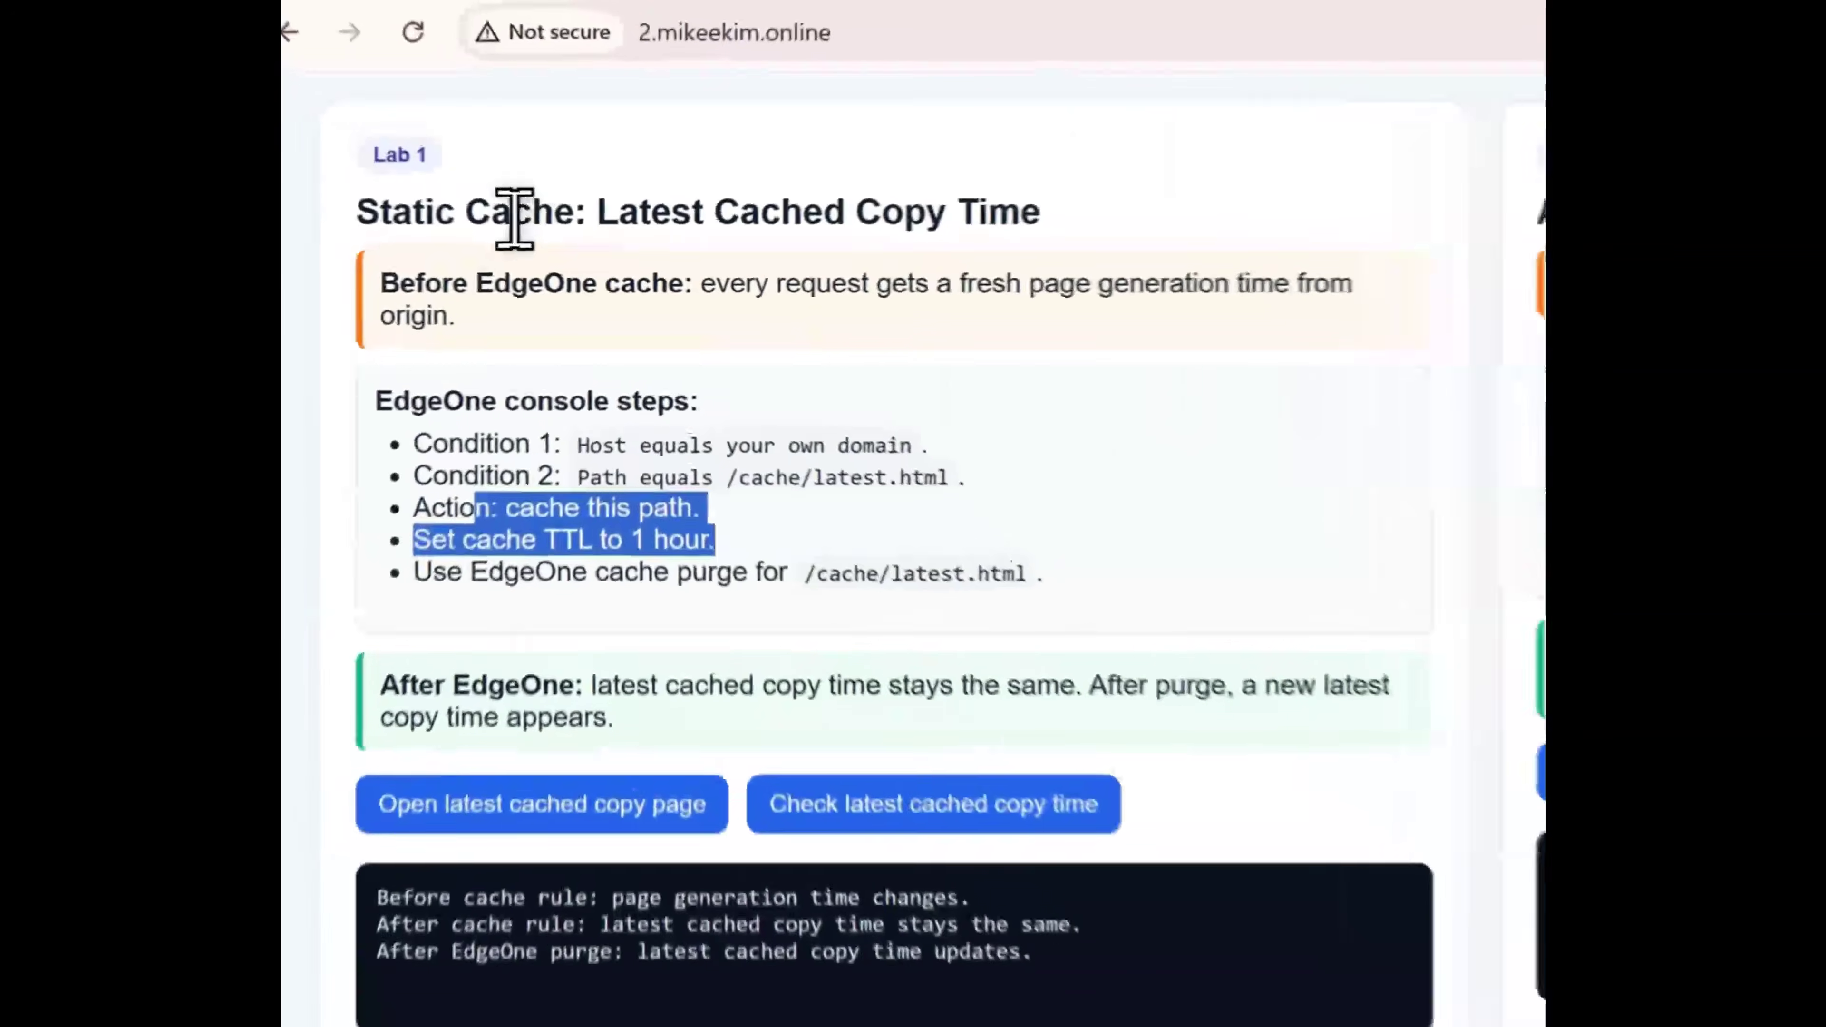
# Open Lab 1's latest cached copy page and examine the latest page generation time from origin.
pyautogui.click(496, 141)
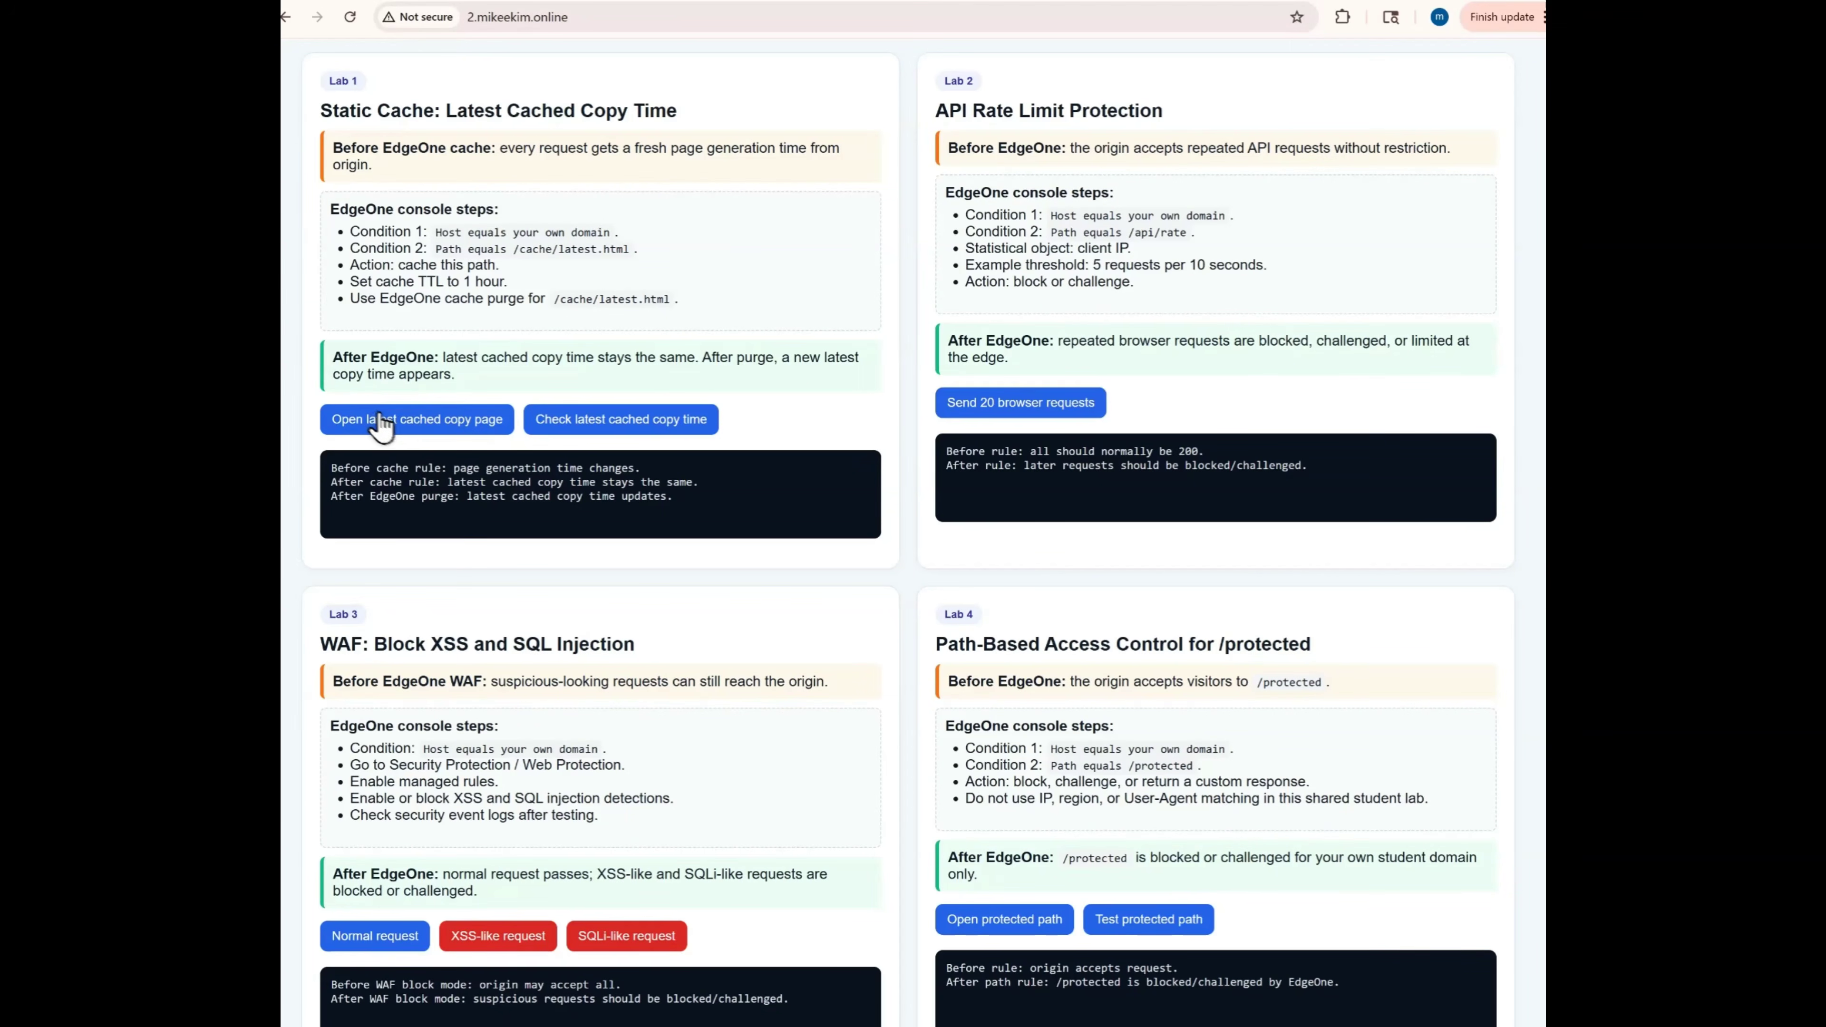
pyautogui.click(430, 427)
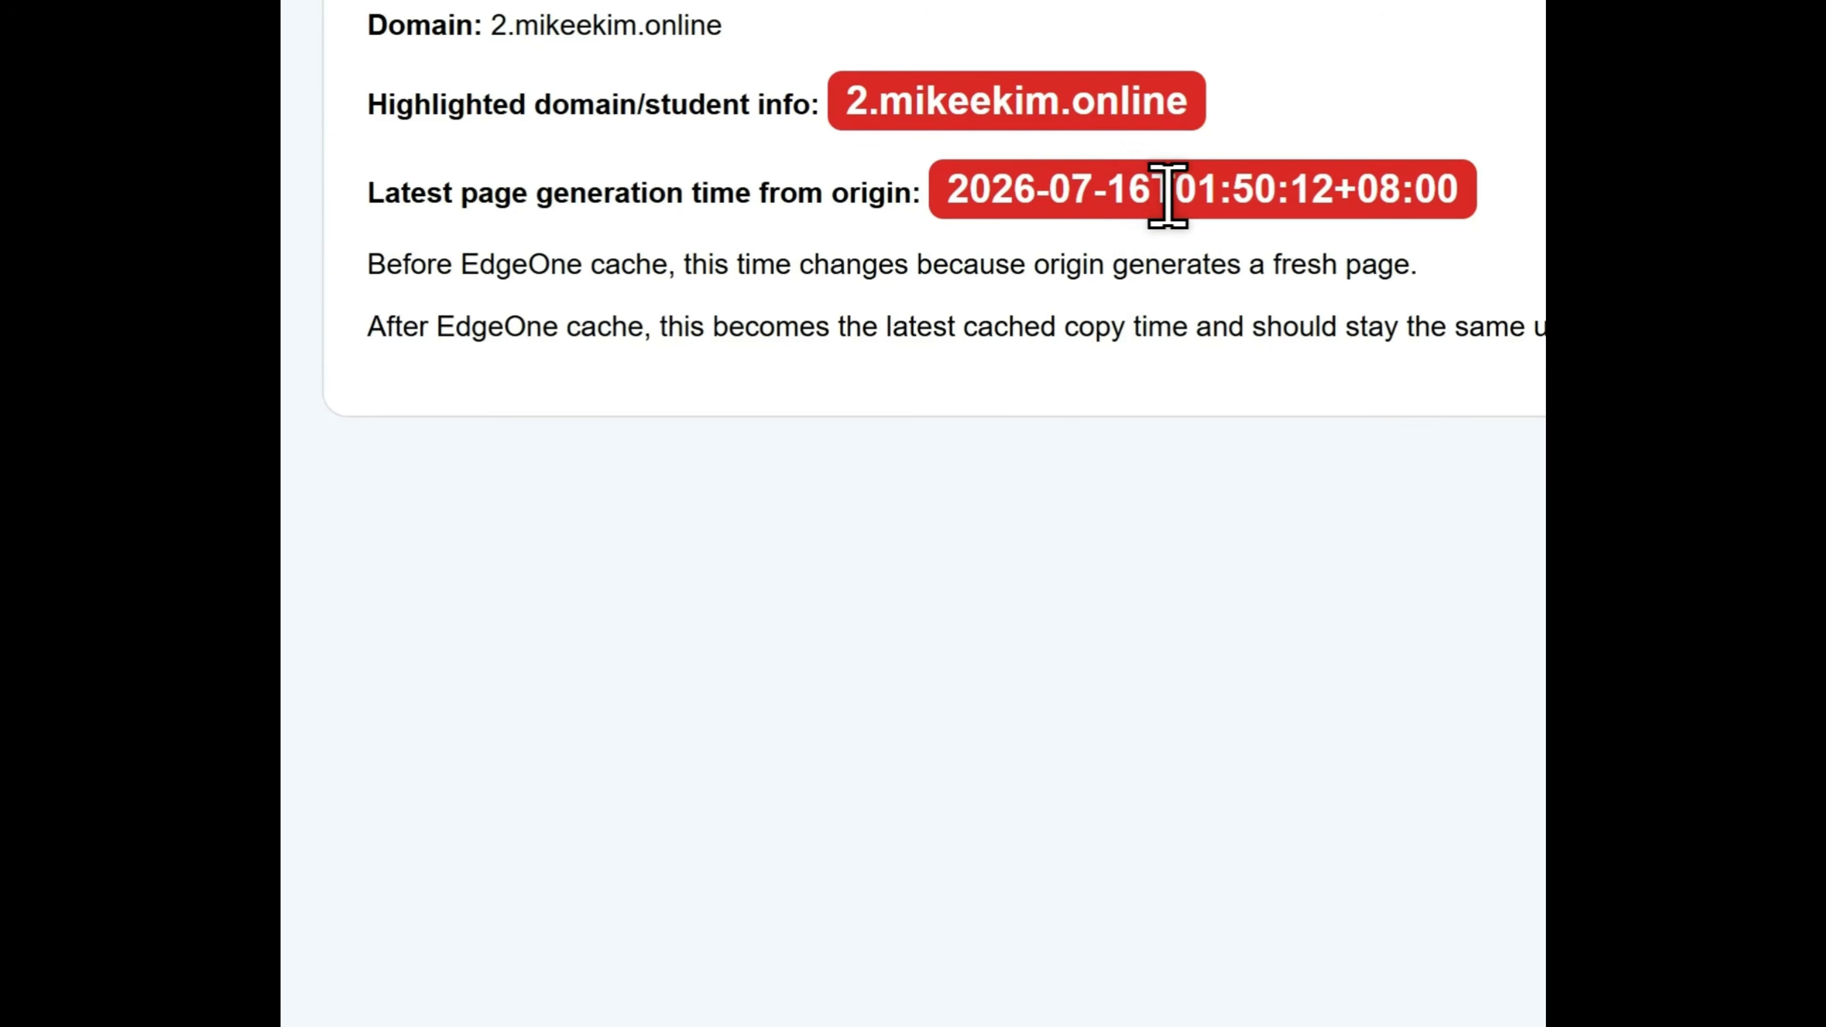
pyautogui.moveTo(1173, 195); pyautogui.dragTo(1328, 193)
pyautogui.moveTo(1472, 216); pyautogui.dragTo(1365, 200)
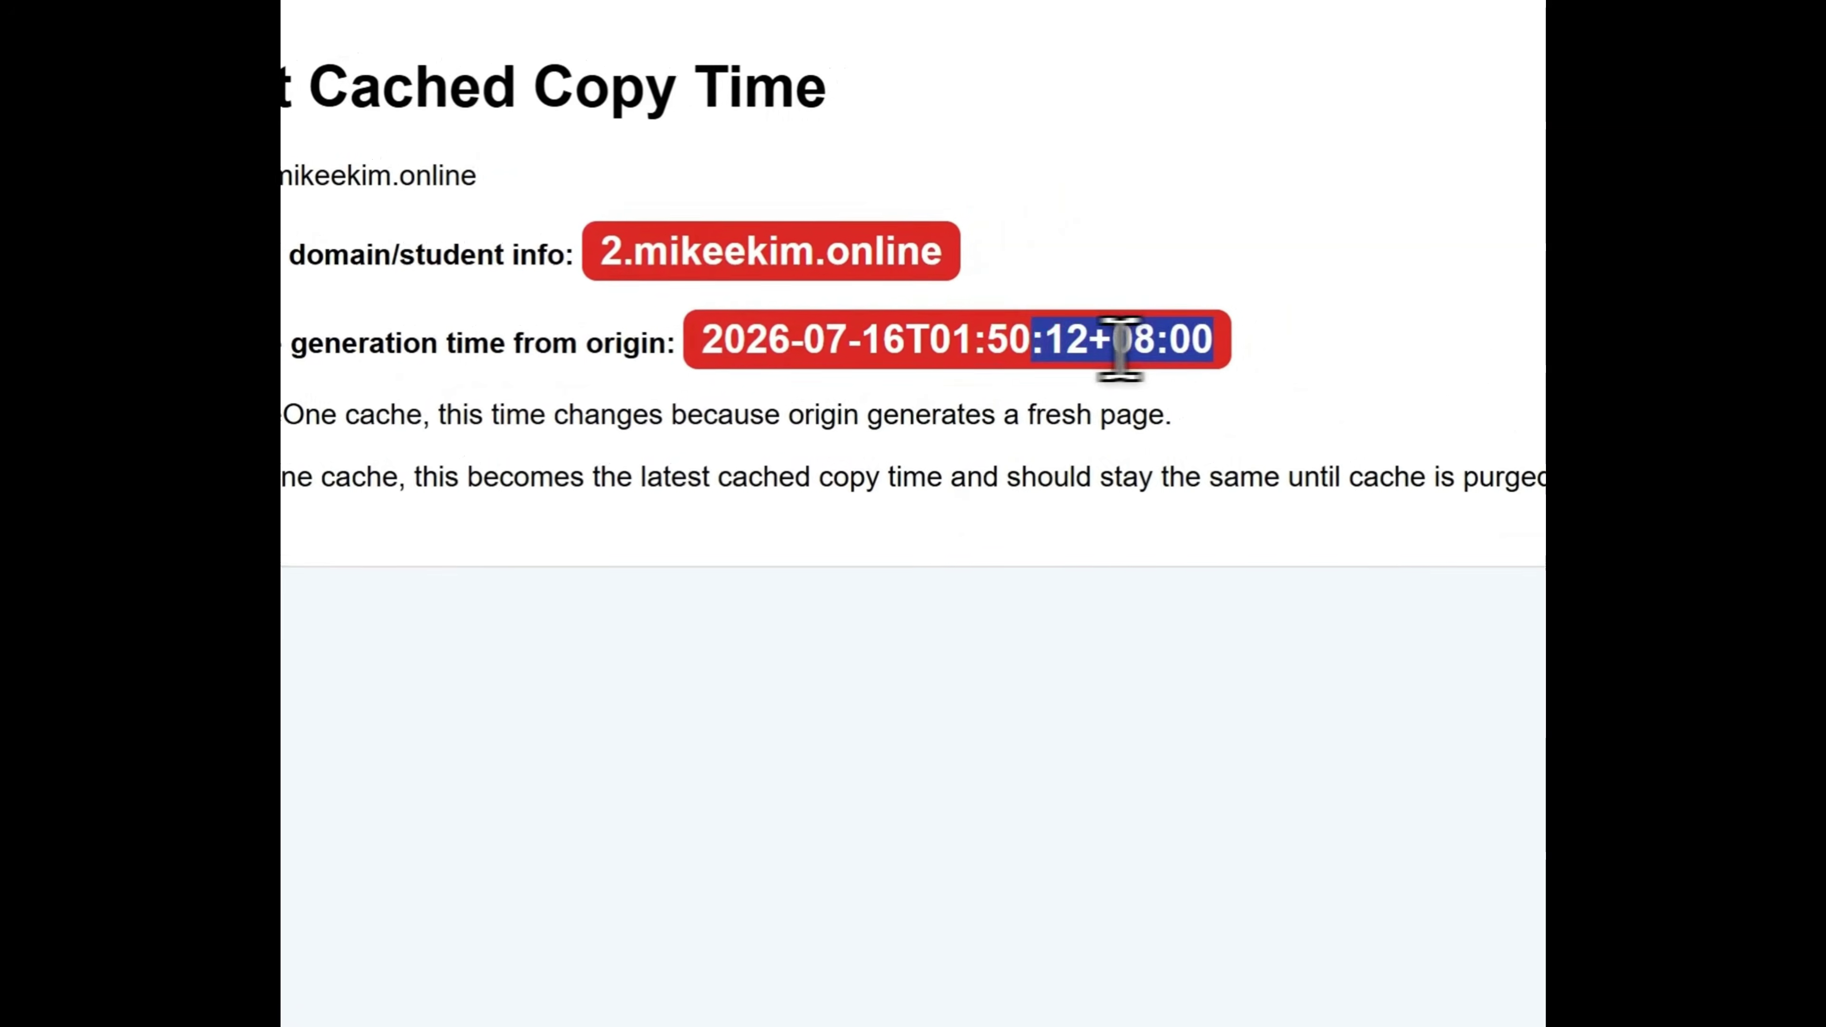
pyautogui.moveTo(1120, 349); pyautogui.dragTo(944, 343)
pyautogui.click(1080, 352)
pyautogui.click(1085, 343)
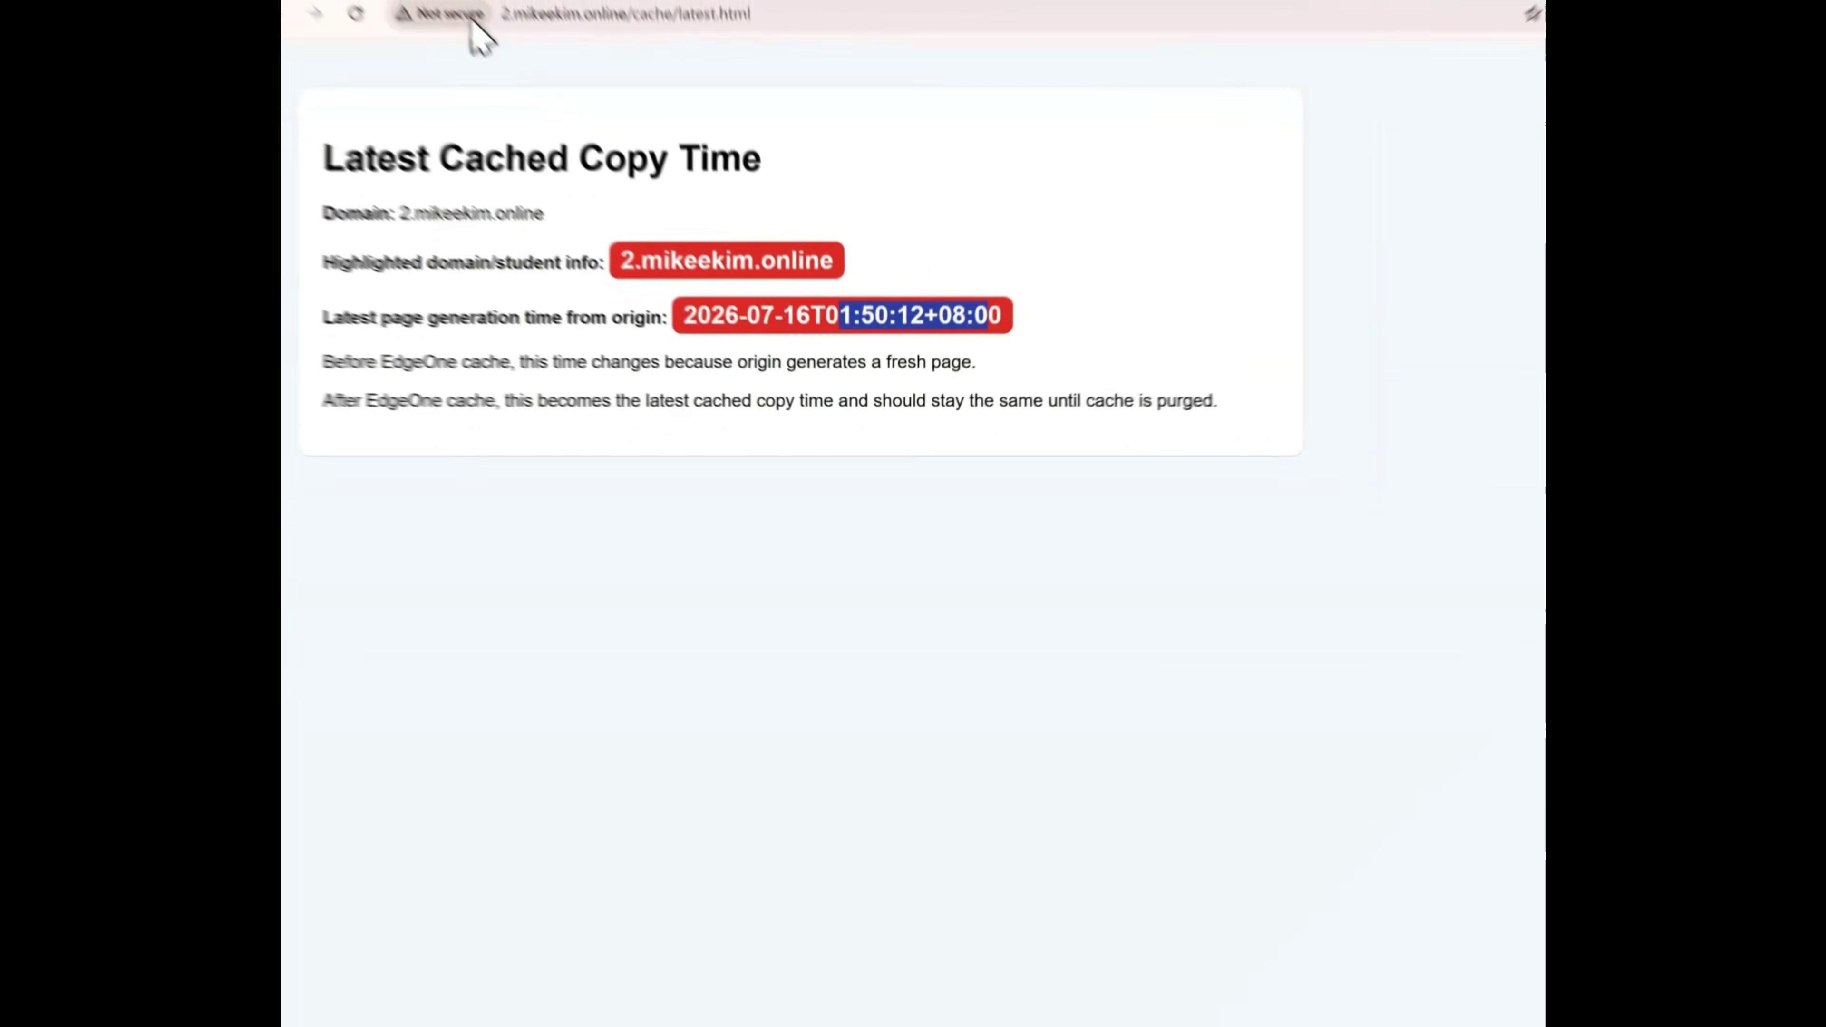
# Load the Tencent Cloud console at console.tencentcloud.com/tke2 in the browser tab showing the labs page by its IP address.
pyautogui.click(417, 2)
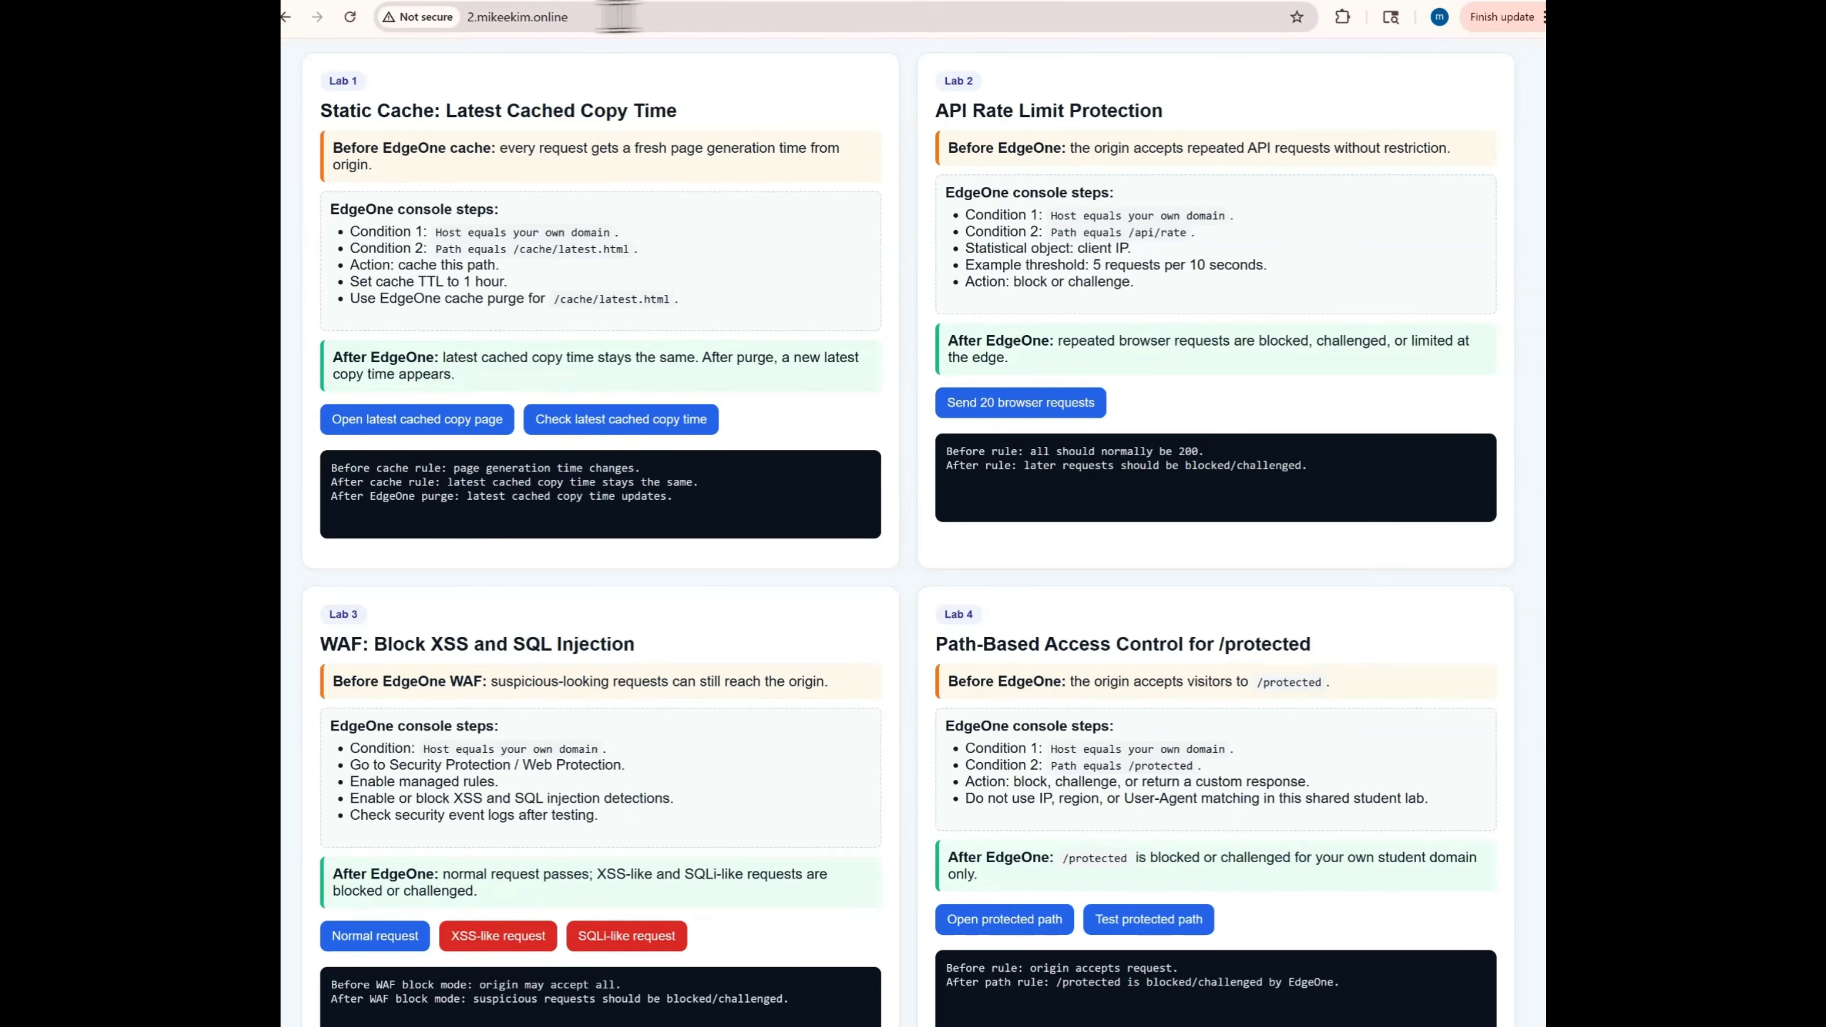
pyautogui.click(563, 2)
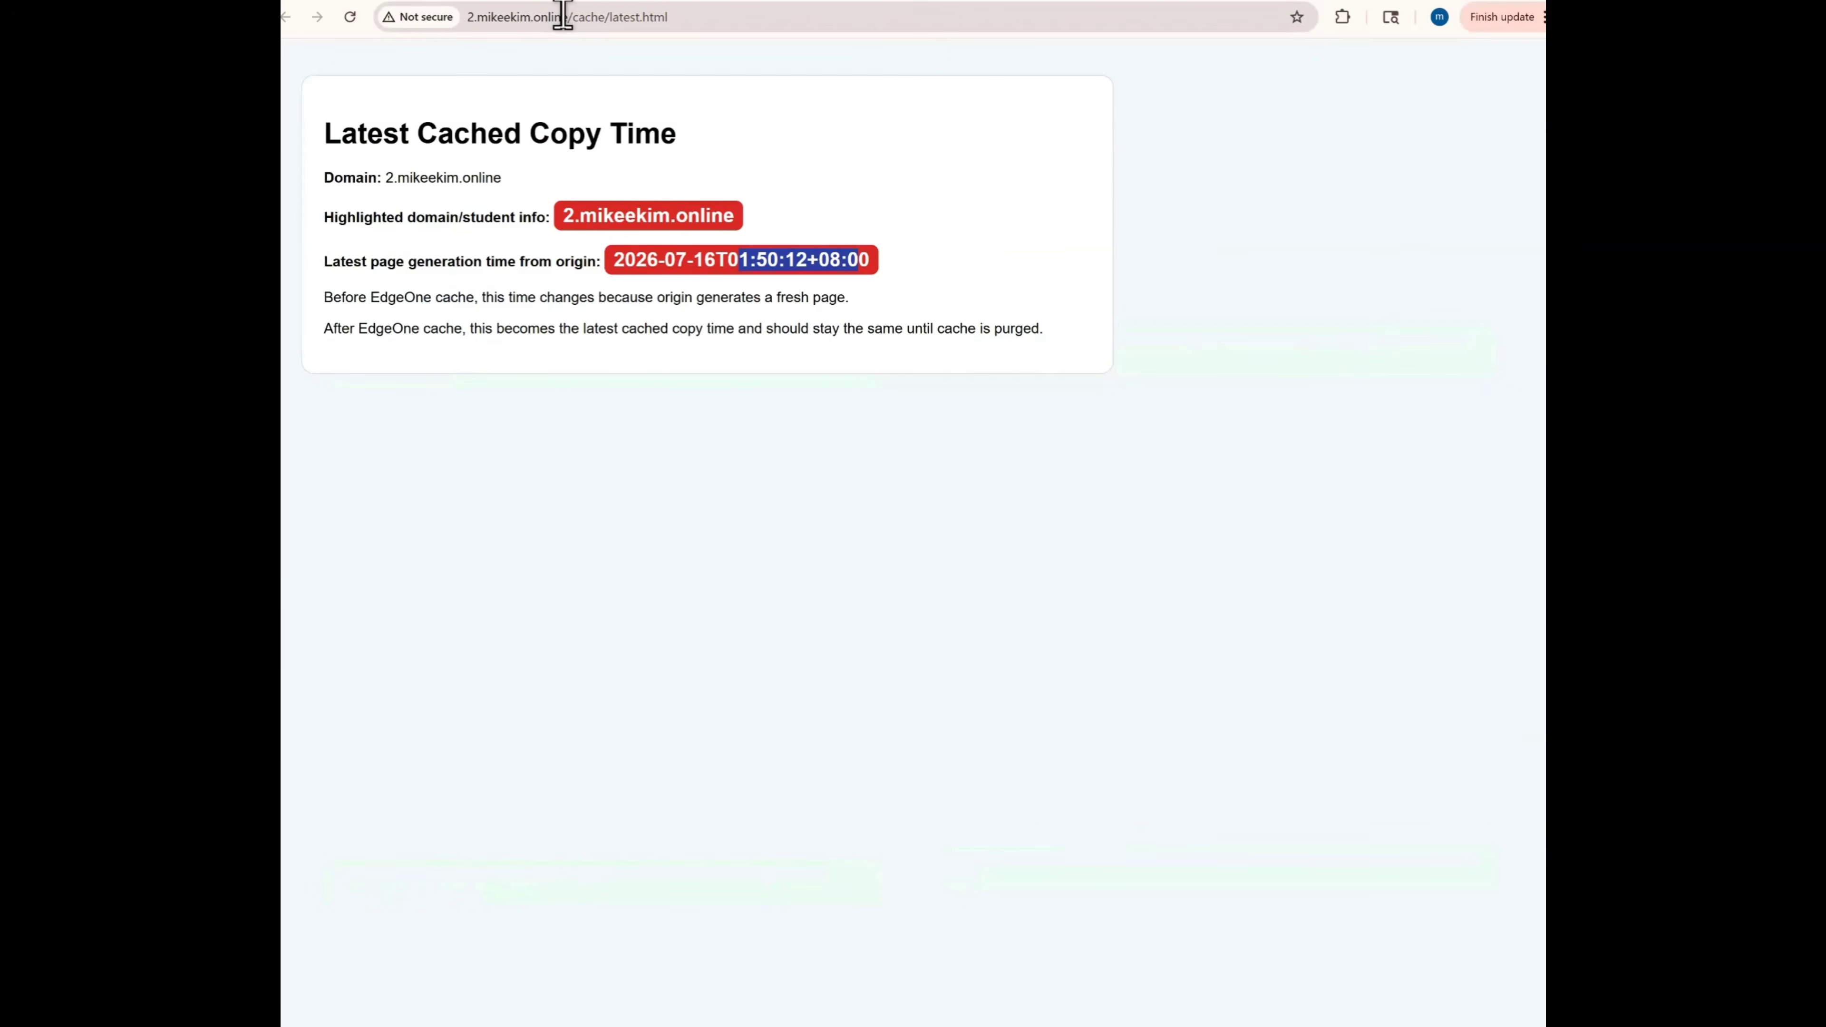
pyautogui.click(719, 2)
pyautogui.click(971, 18)
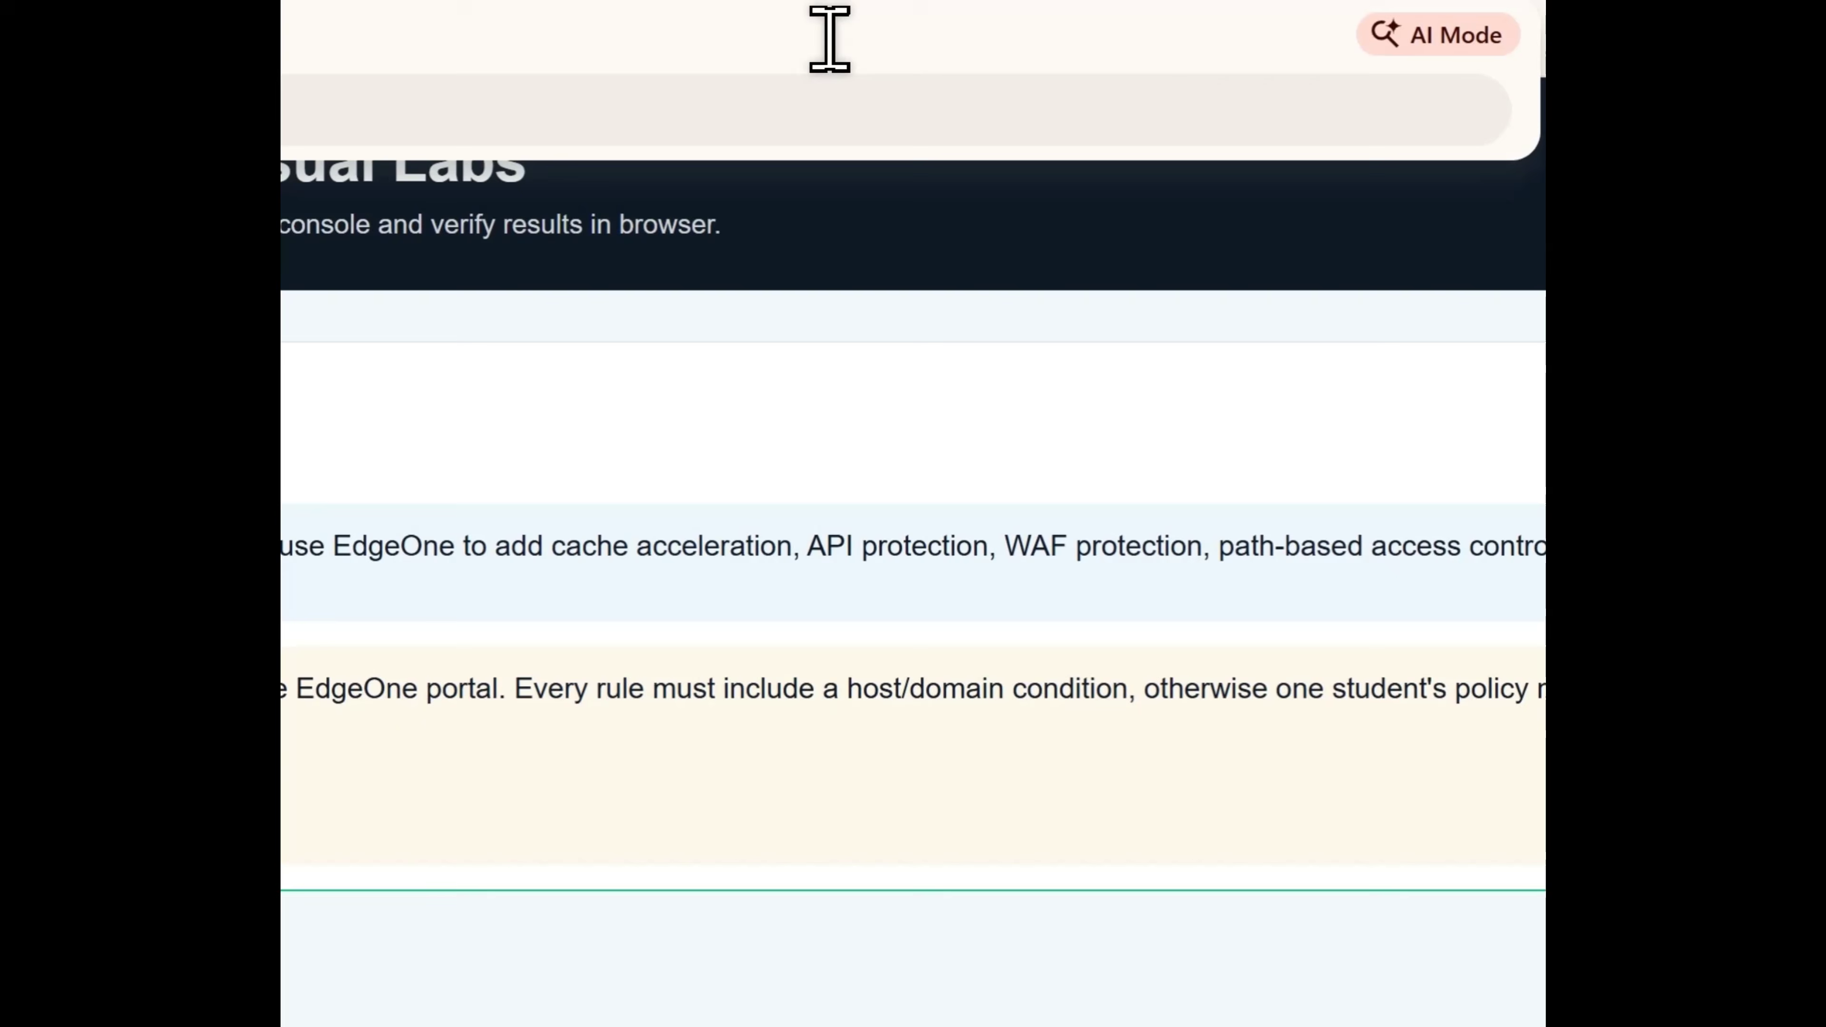
pyautogui.write('con')
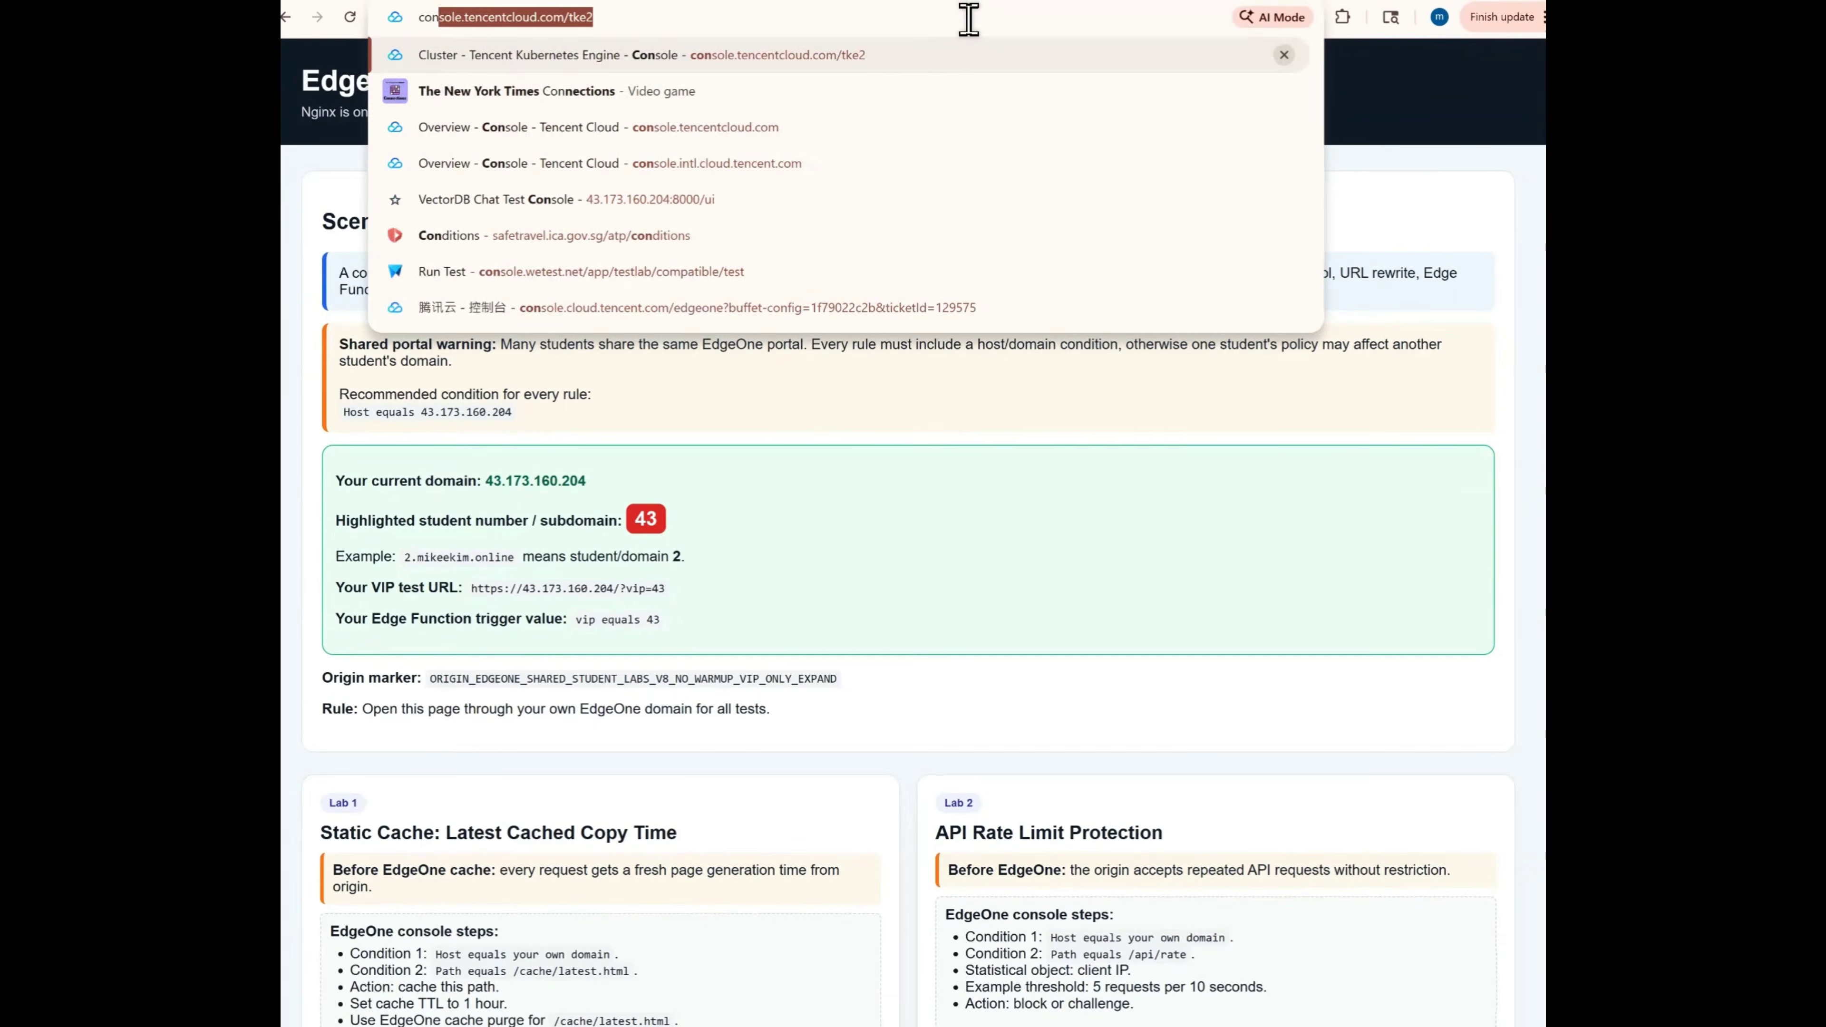
pyautogui.press('Return')
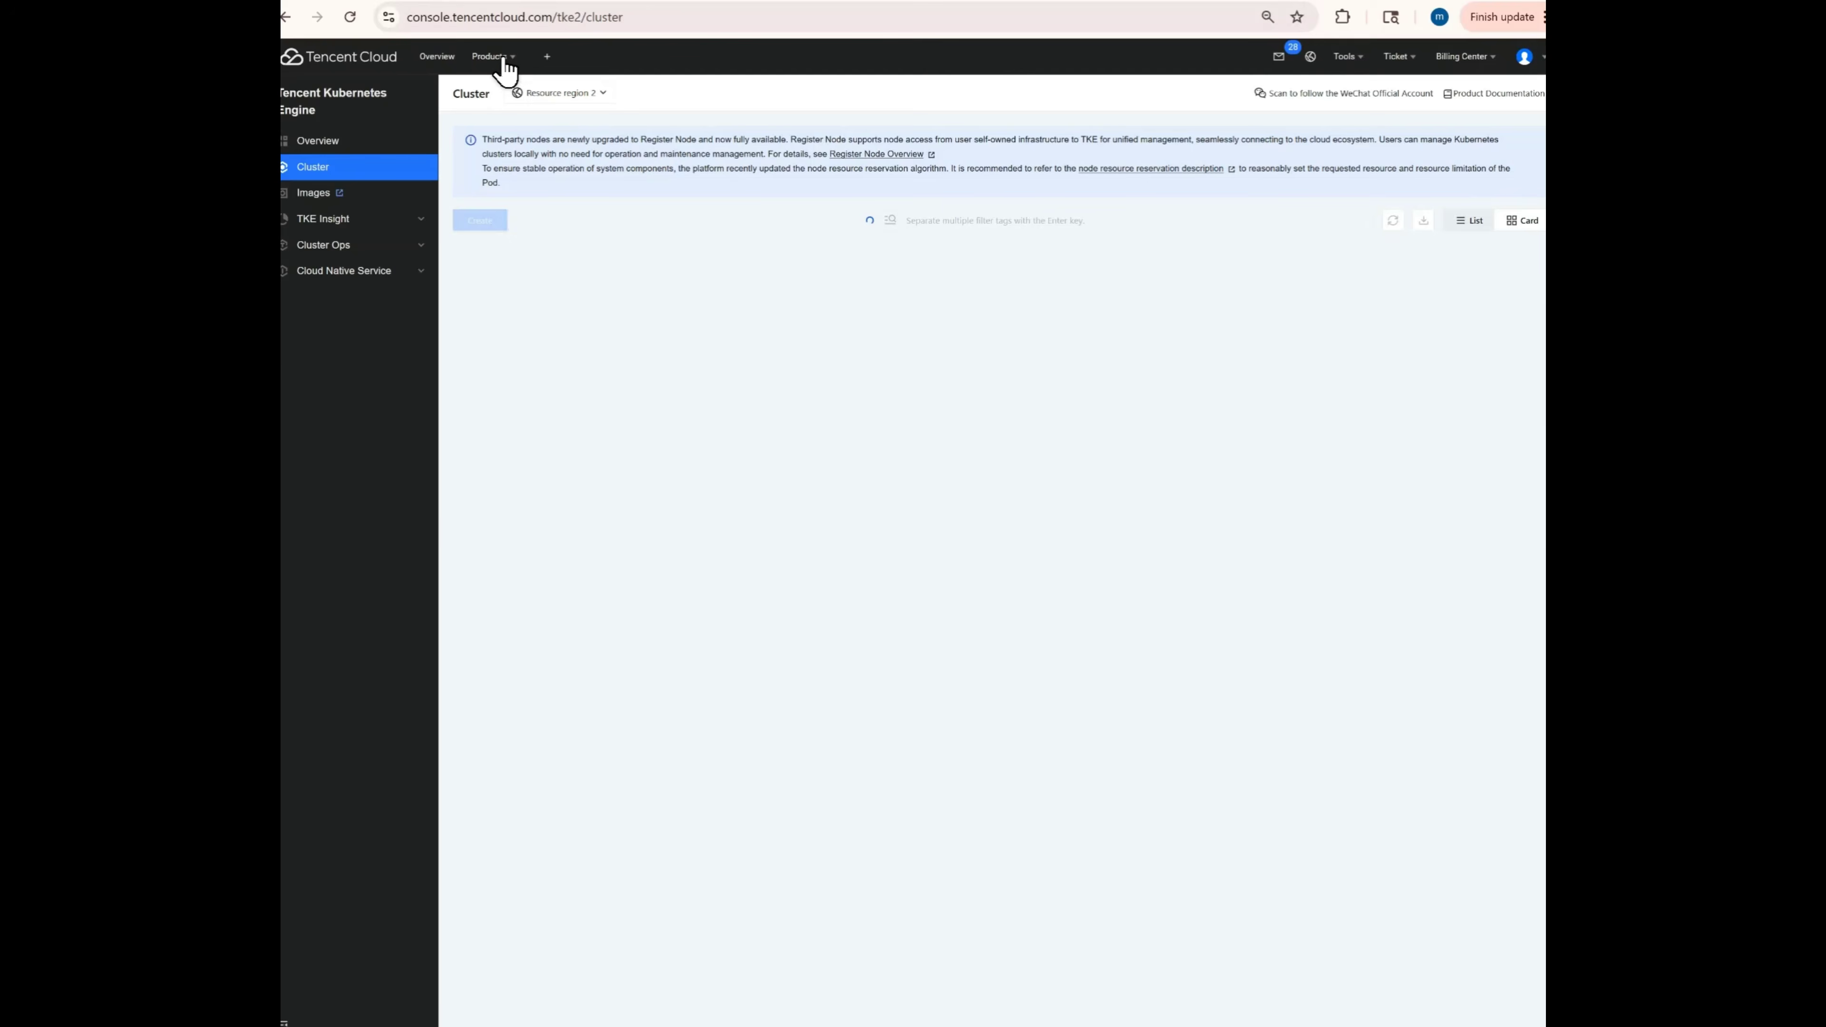
# Search the Tencent Cloud products for "edg" and open Tencent Cloud EdgeOne.
pyautogui.click(505, 69)
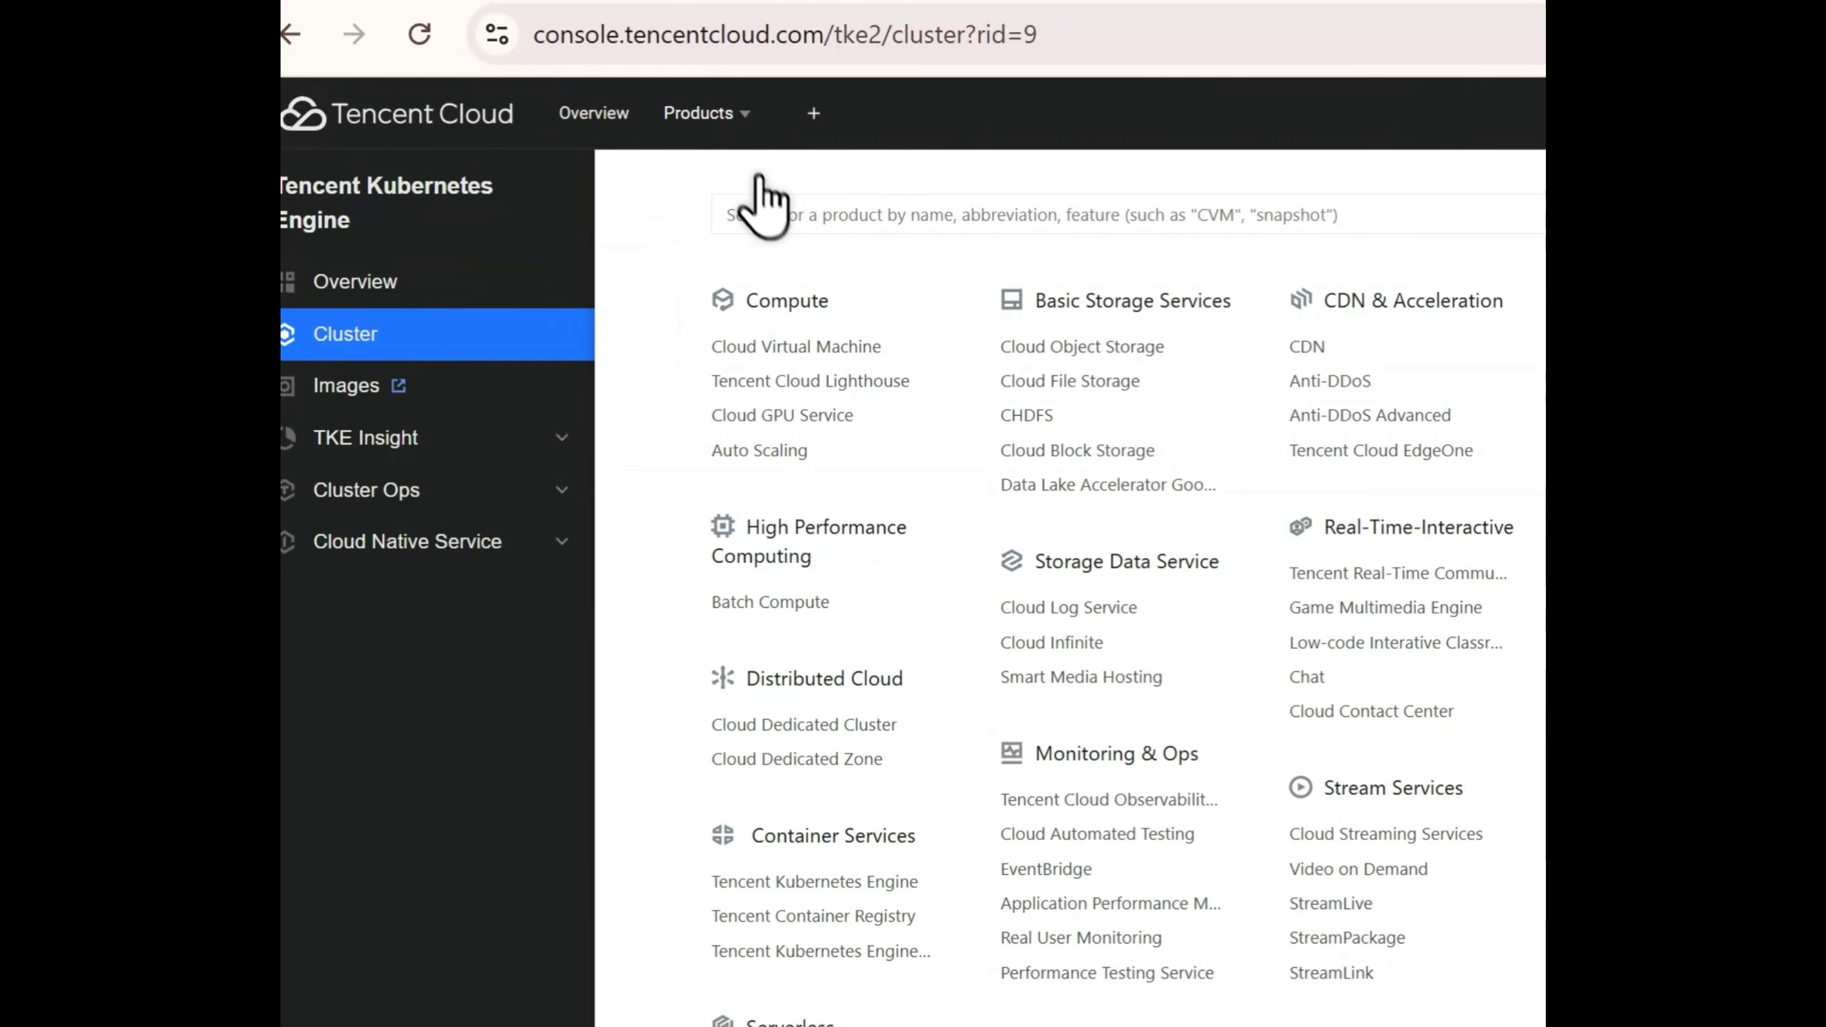
pyautogui.click(741, 123)
pyautogui.write('edg')
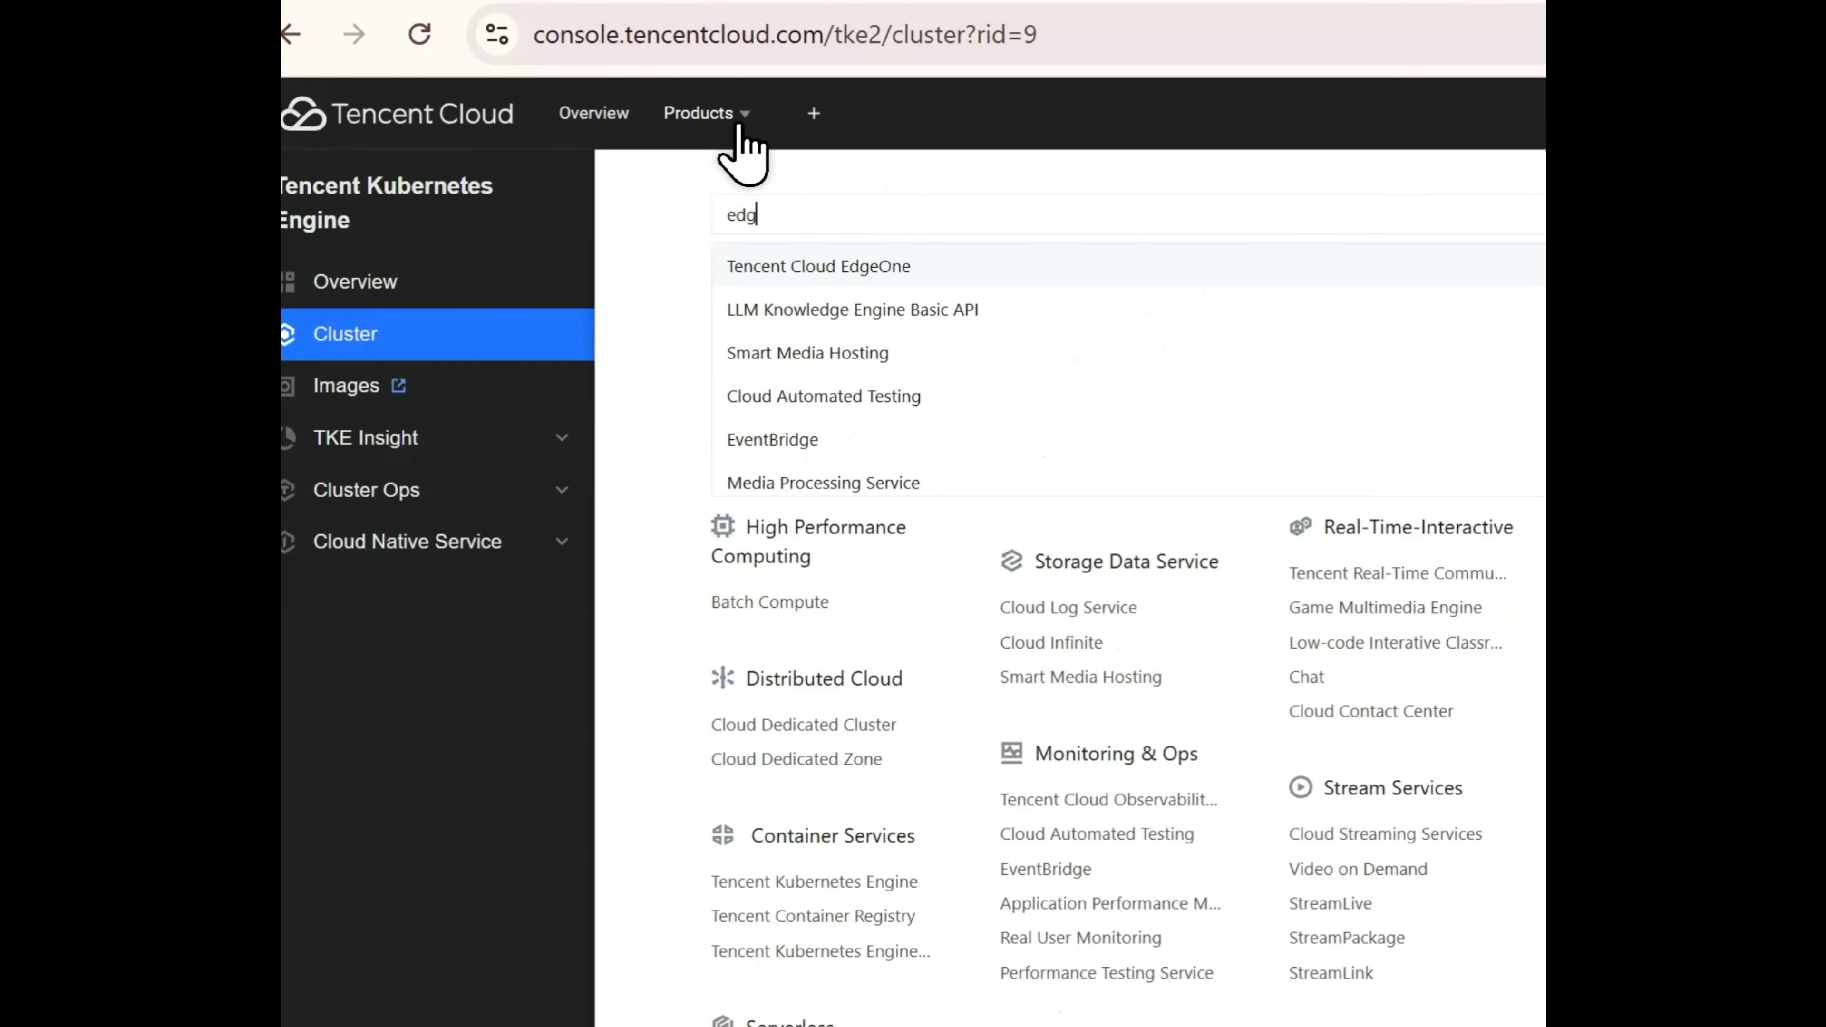
pyautogui.click(841, 261)
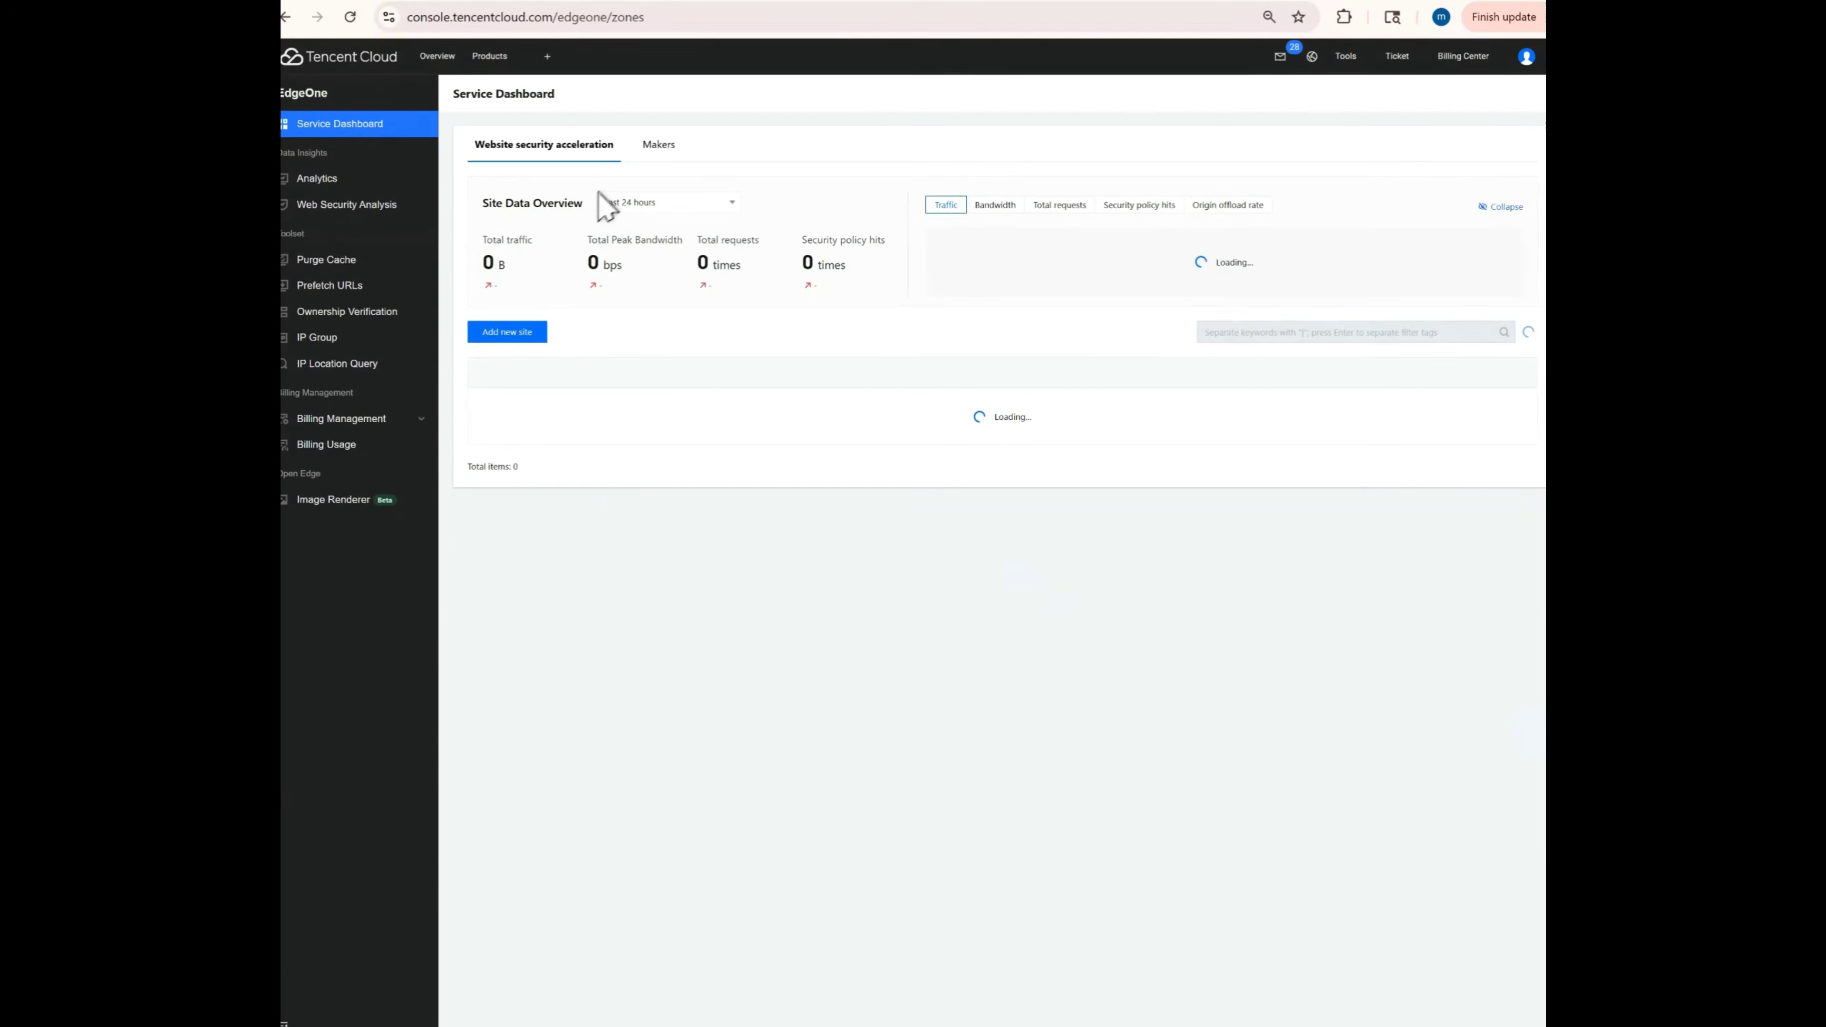
# Open the EdgeOne cache purging tool and choose mikeekim.online as the site.
pyautogui.click(327, 259)
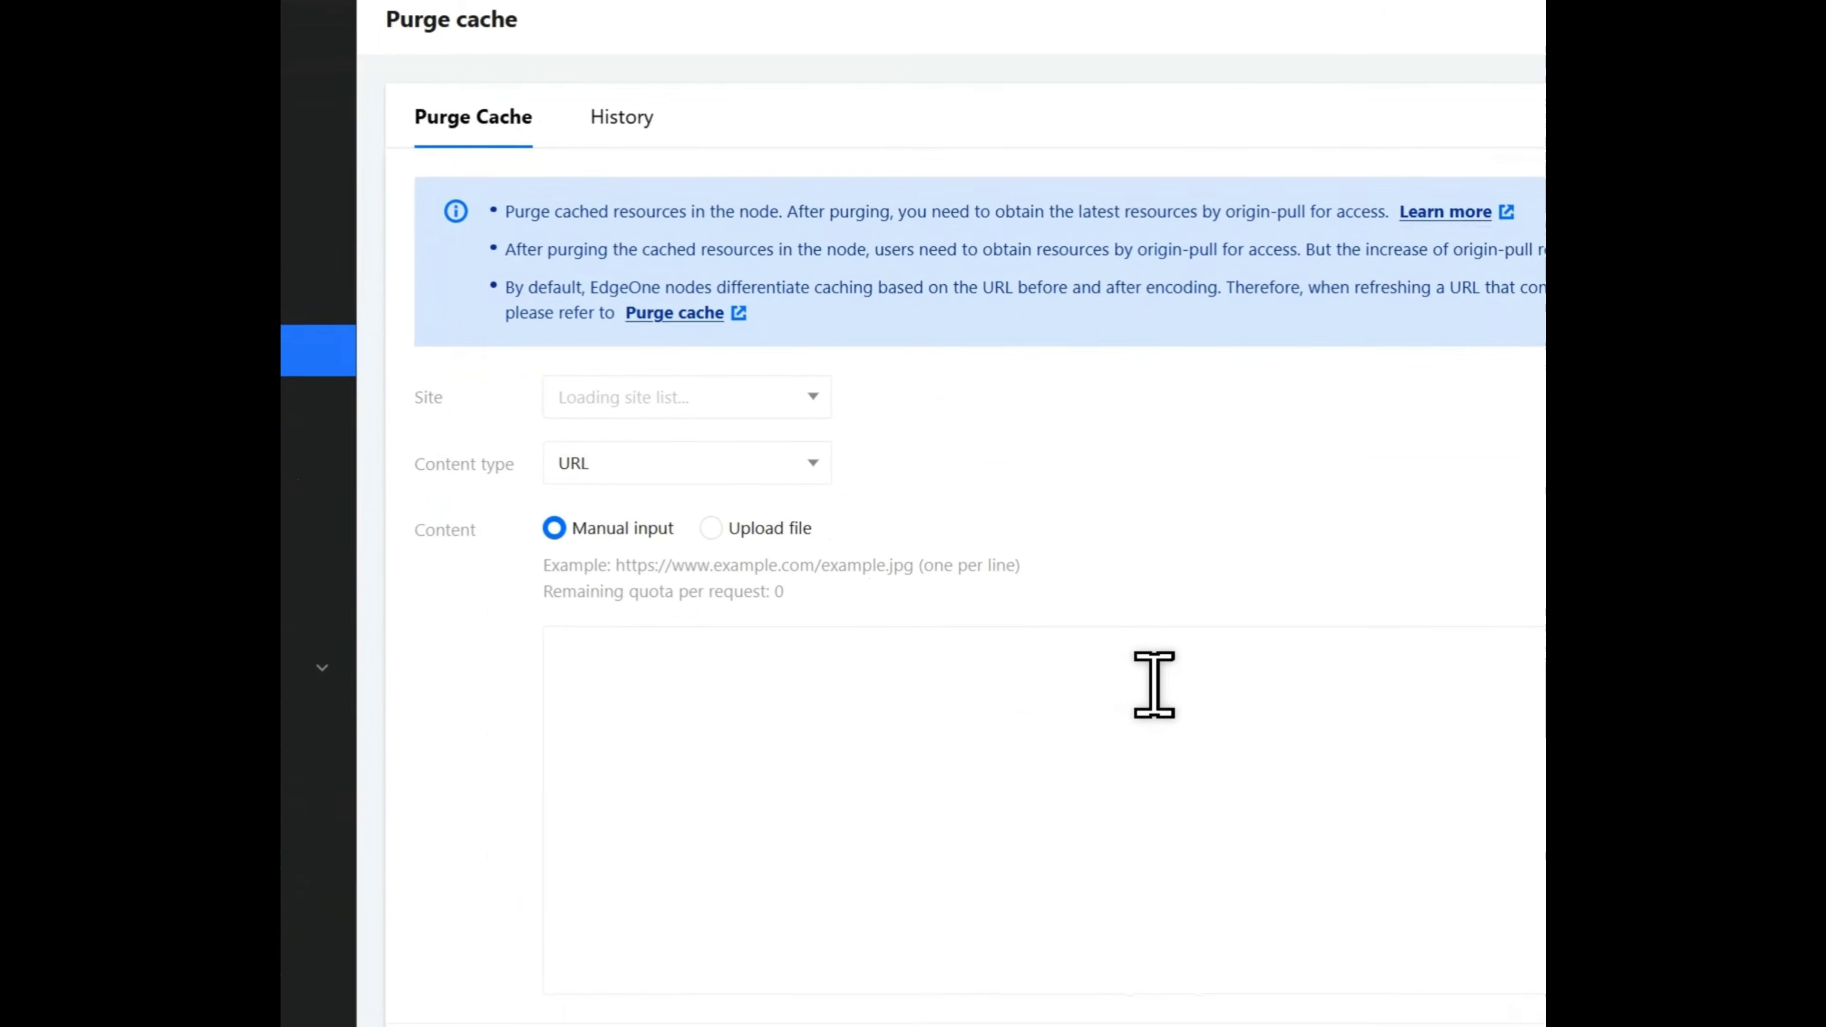
pyautogui.click(708, 385)
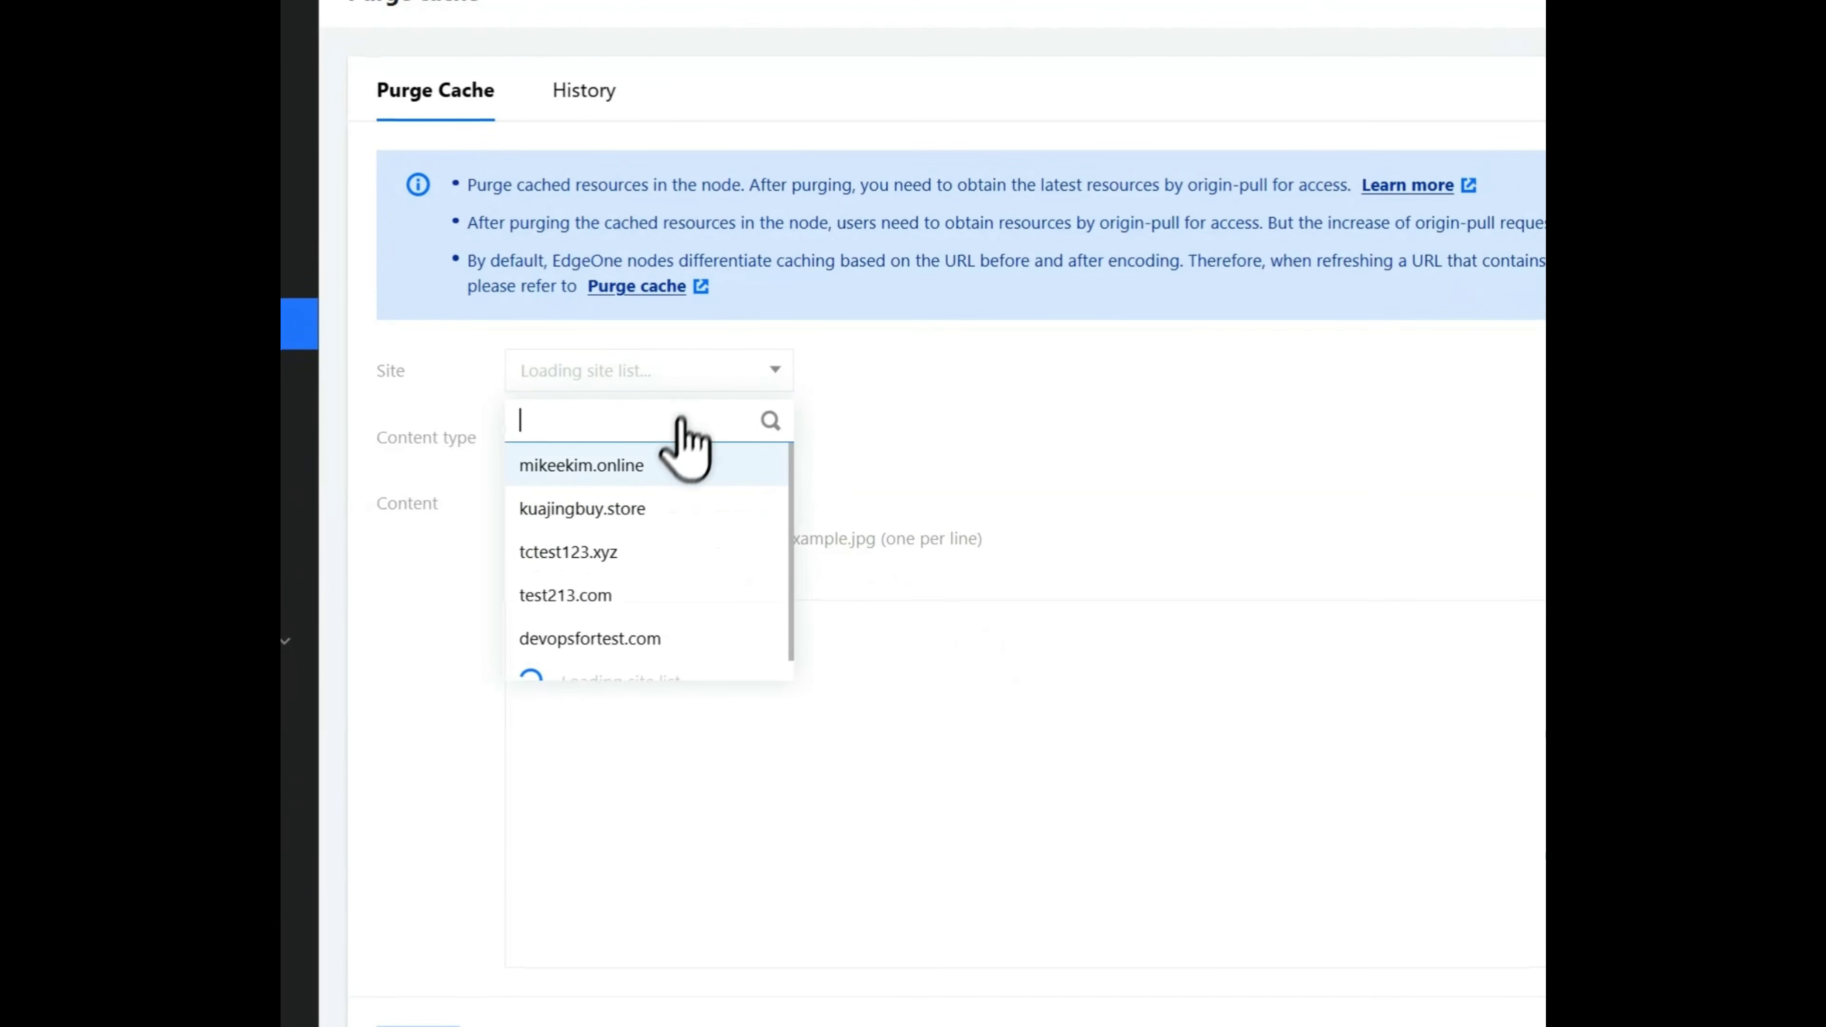
pyautogui.click(655, 466)
pyautogui.click(848, 702)
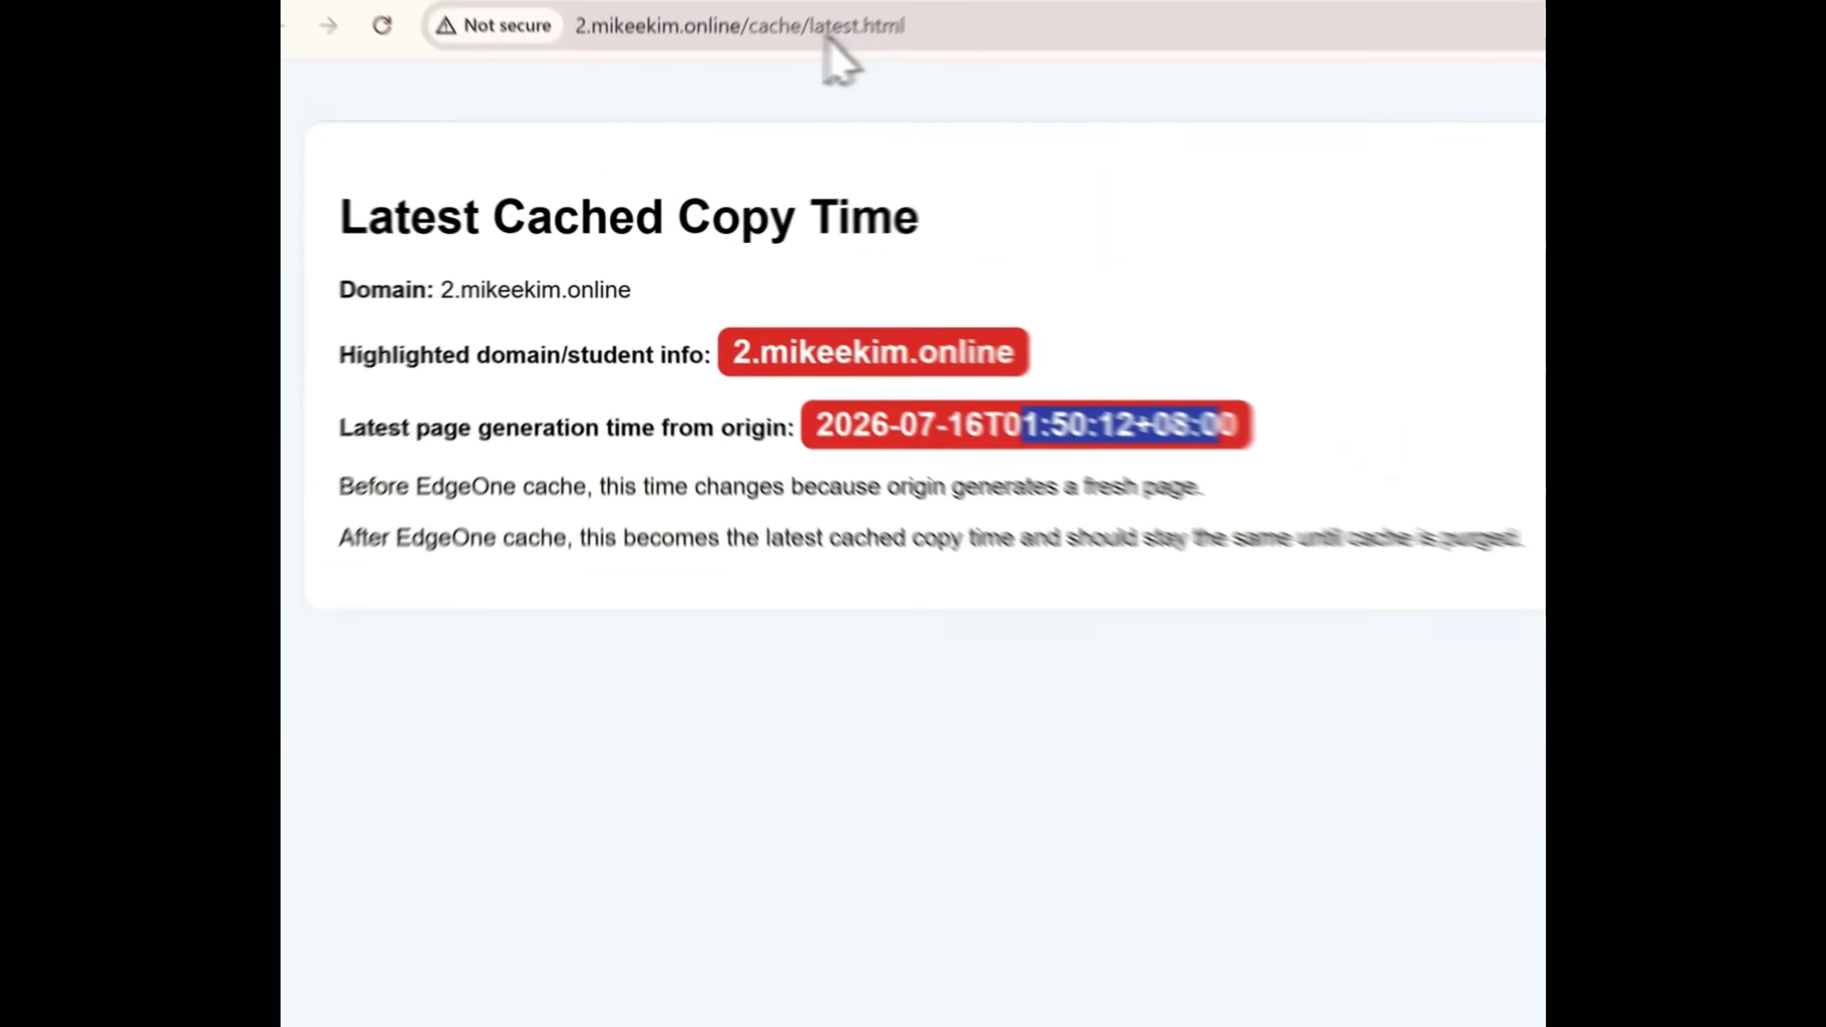
pyautogui.click(827, 32)
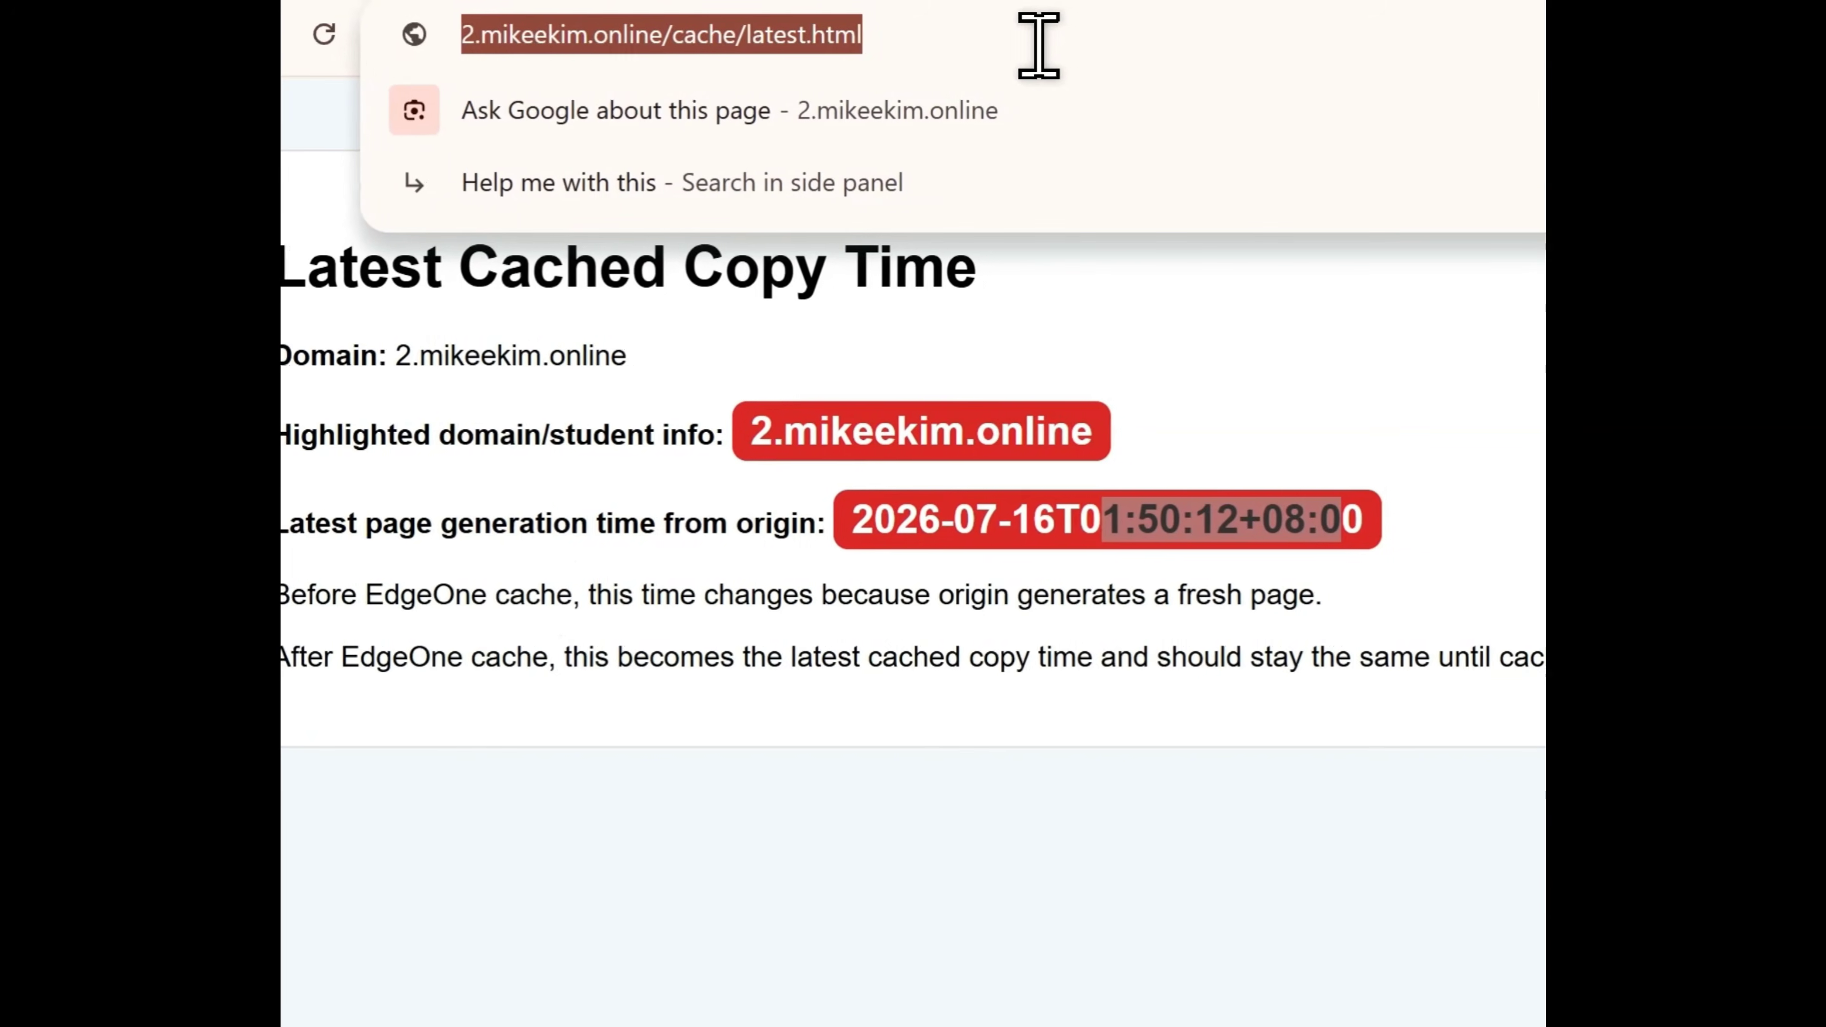
pyautogui.hotkey('ctrl', 'c')
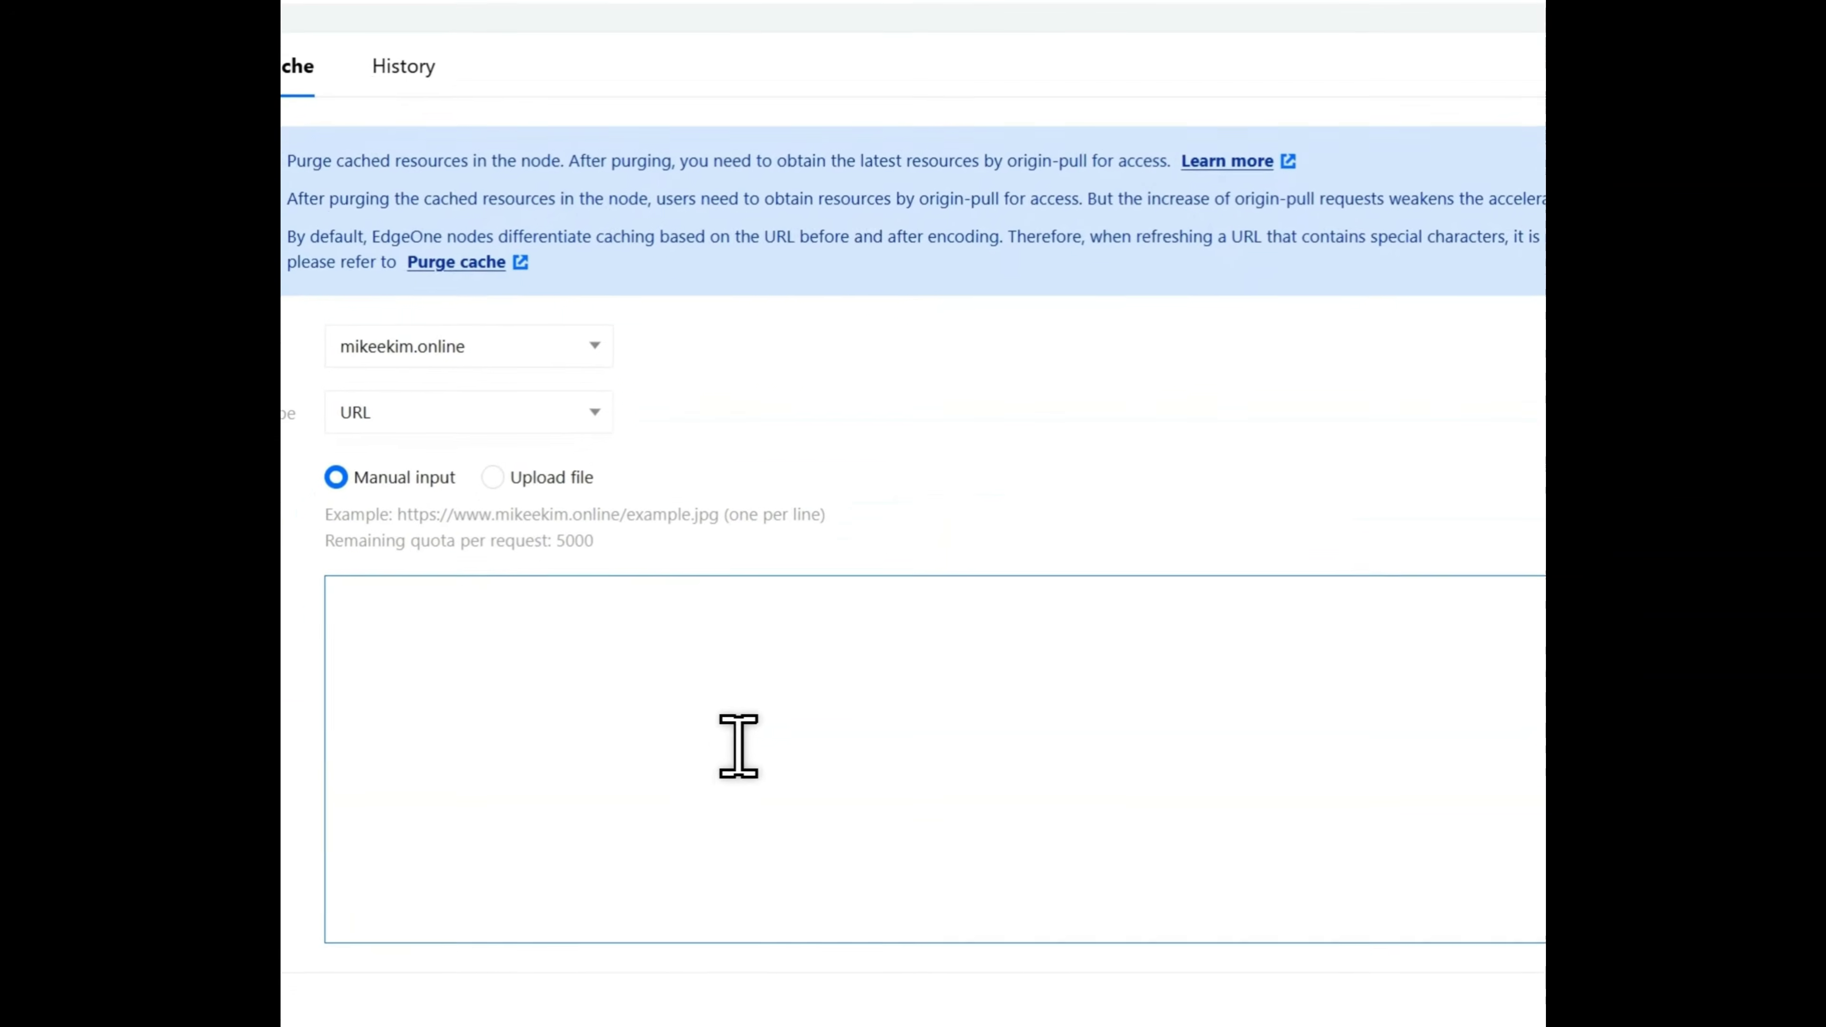
pyautogui.hotkey('ctrl', 'v')
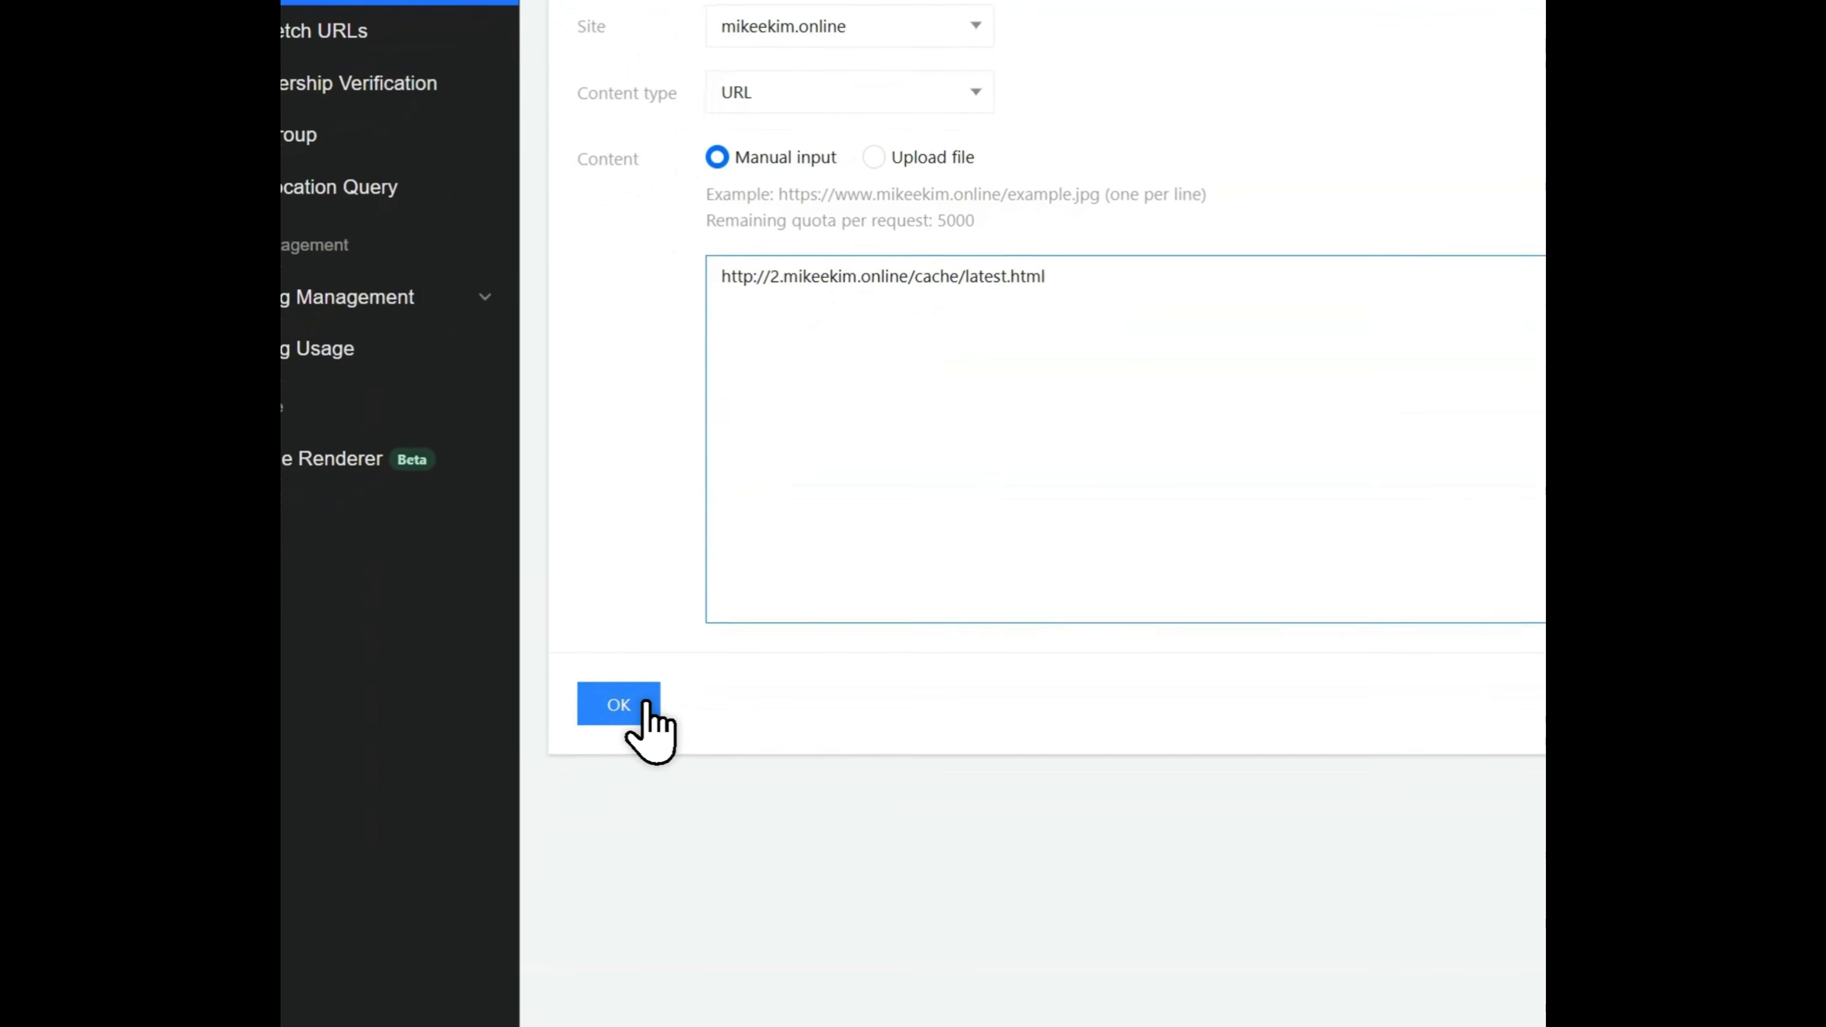
pyautogui.click(660, 692)
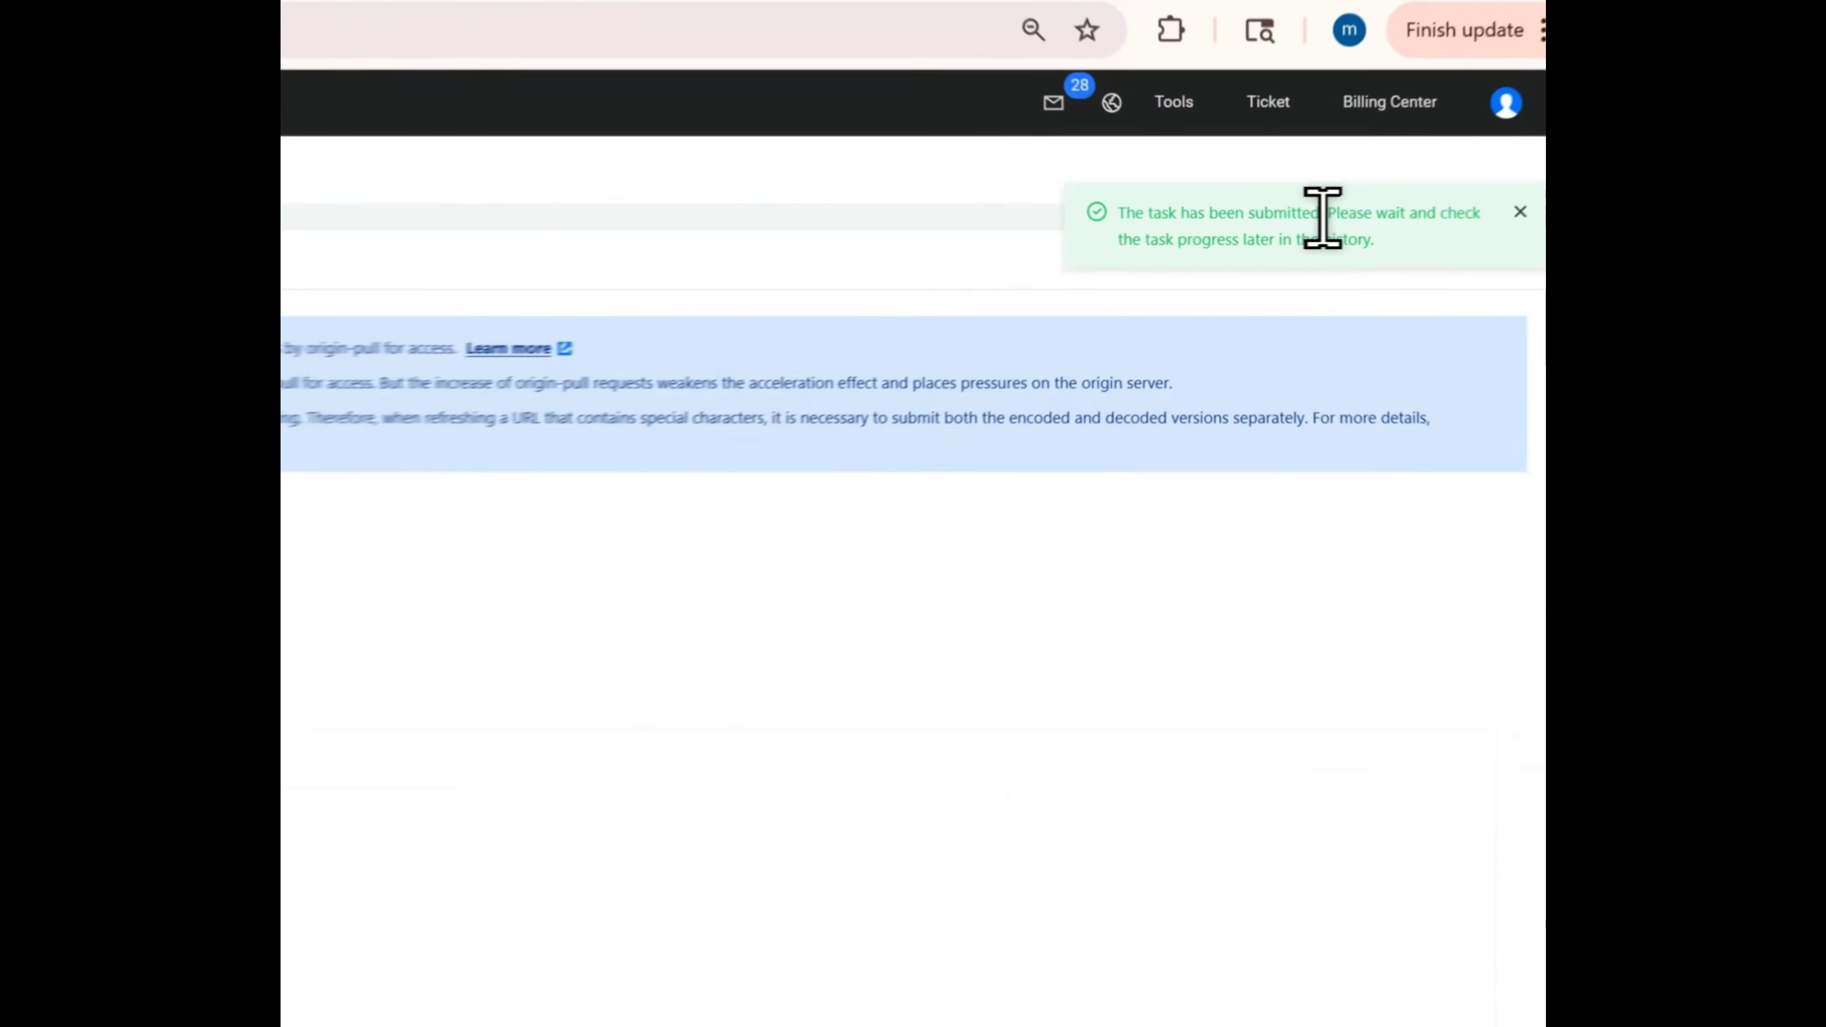
pyautogui.moveTo(1425, 117); pyautogui.dragTo(1474, 123)
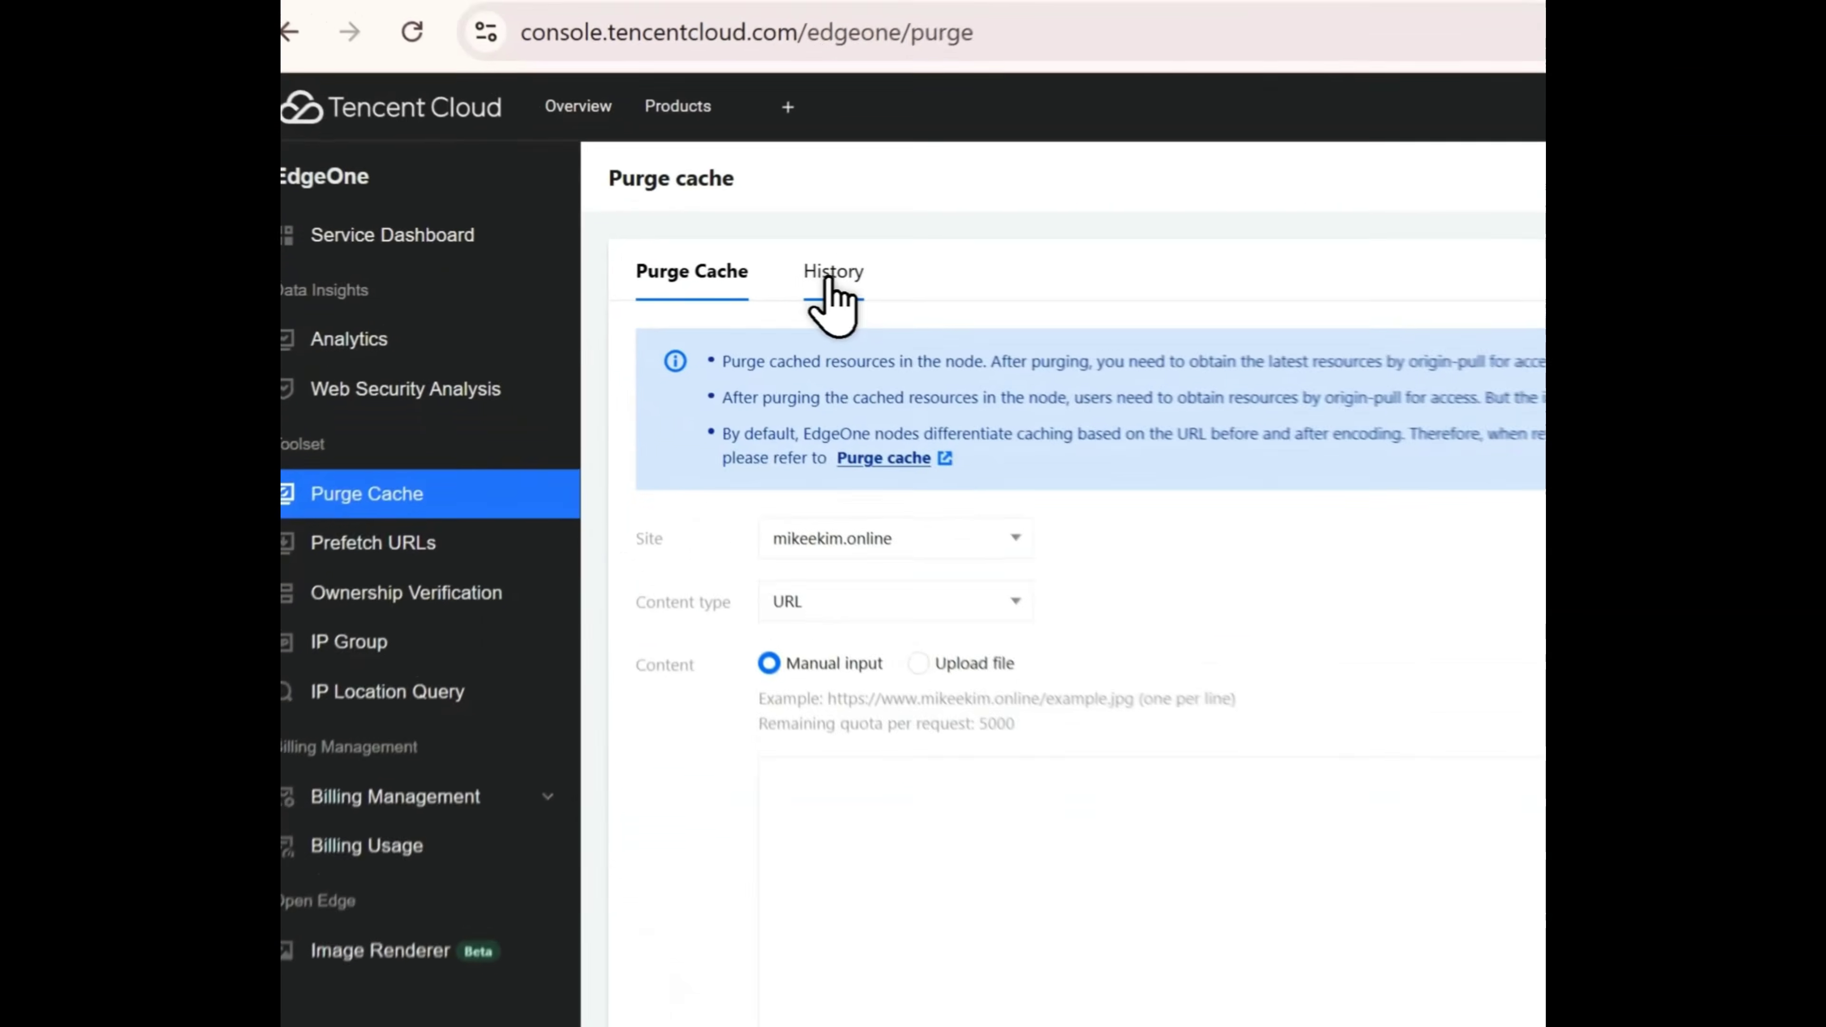
# Filter the purge history by site mikeekim.online and type URL, and check the purge record's method and status.
pyautogui.click(570, 144)
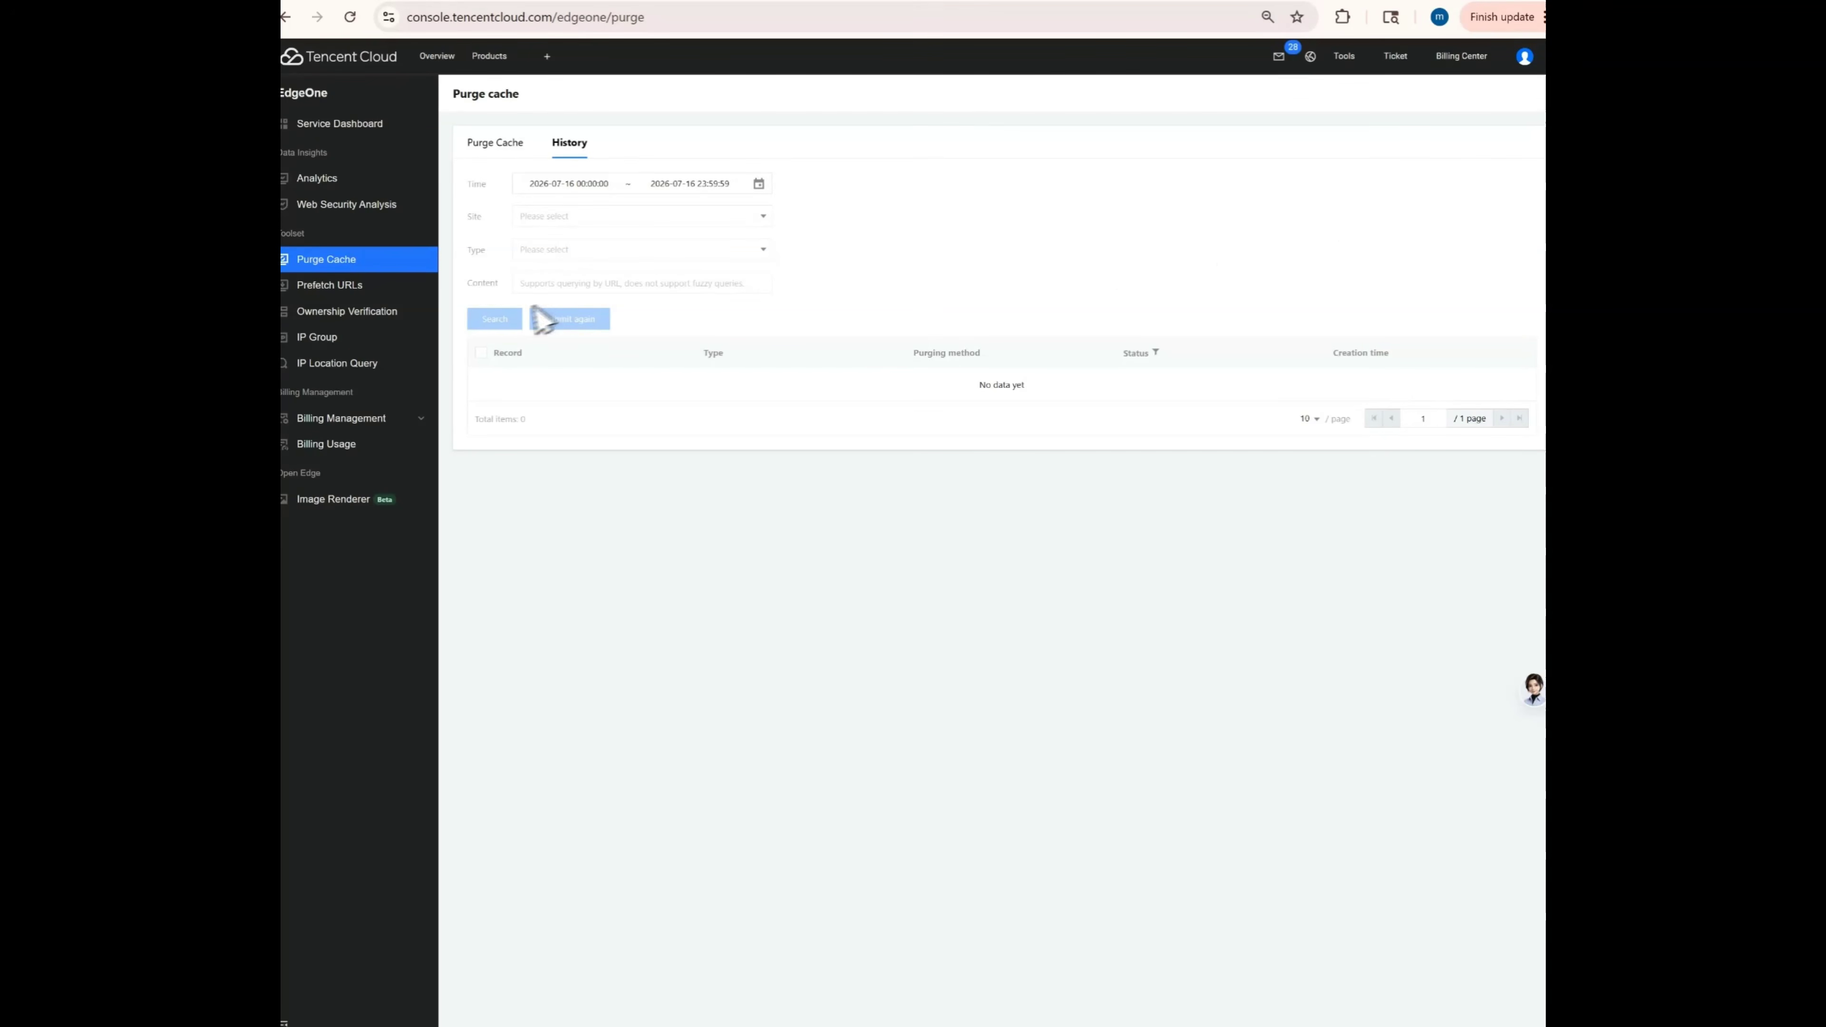
pyautogui.click(607, 217)
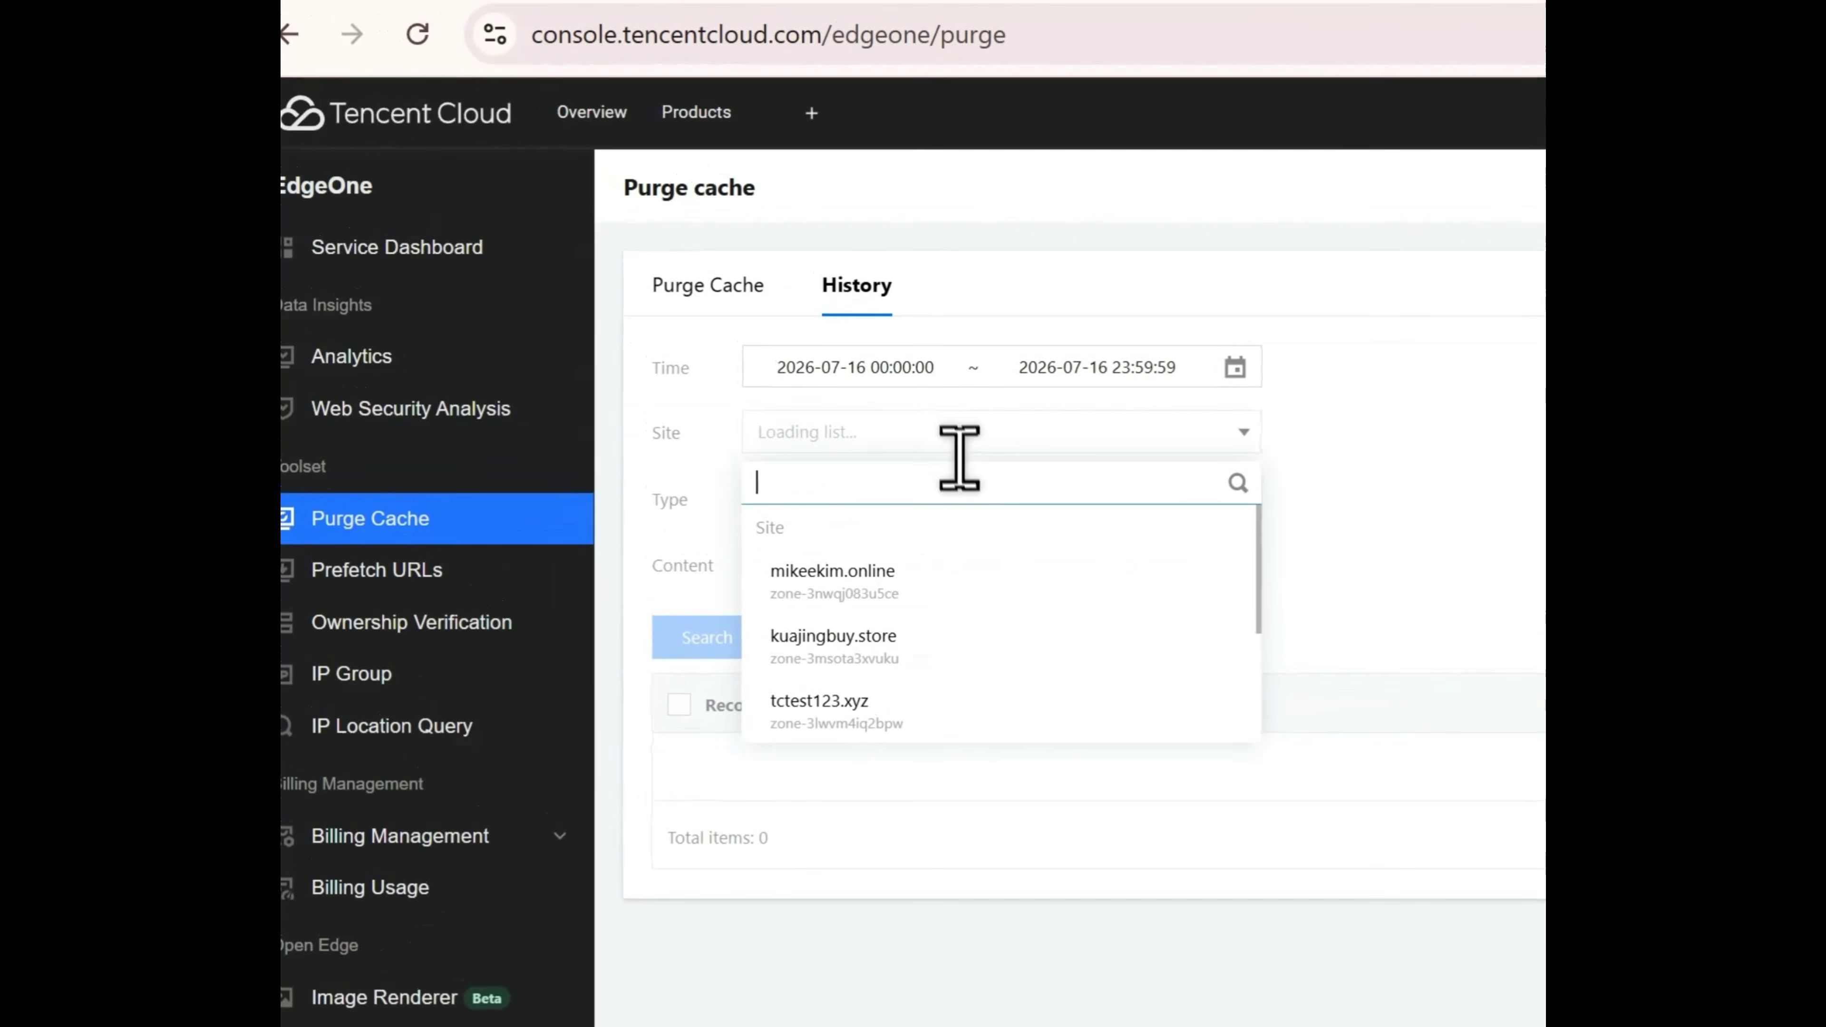
pyautogui.click(934, 580)
pyautogui.click(999, 500)
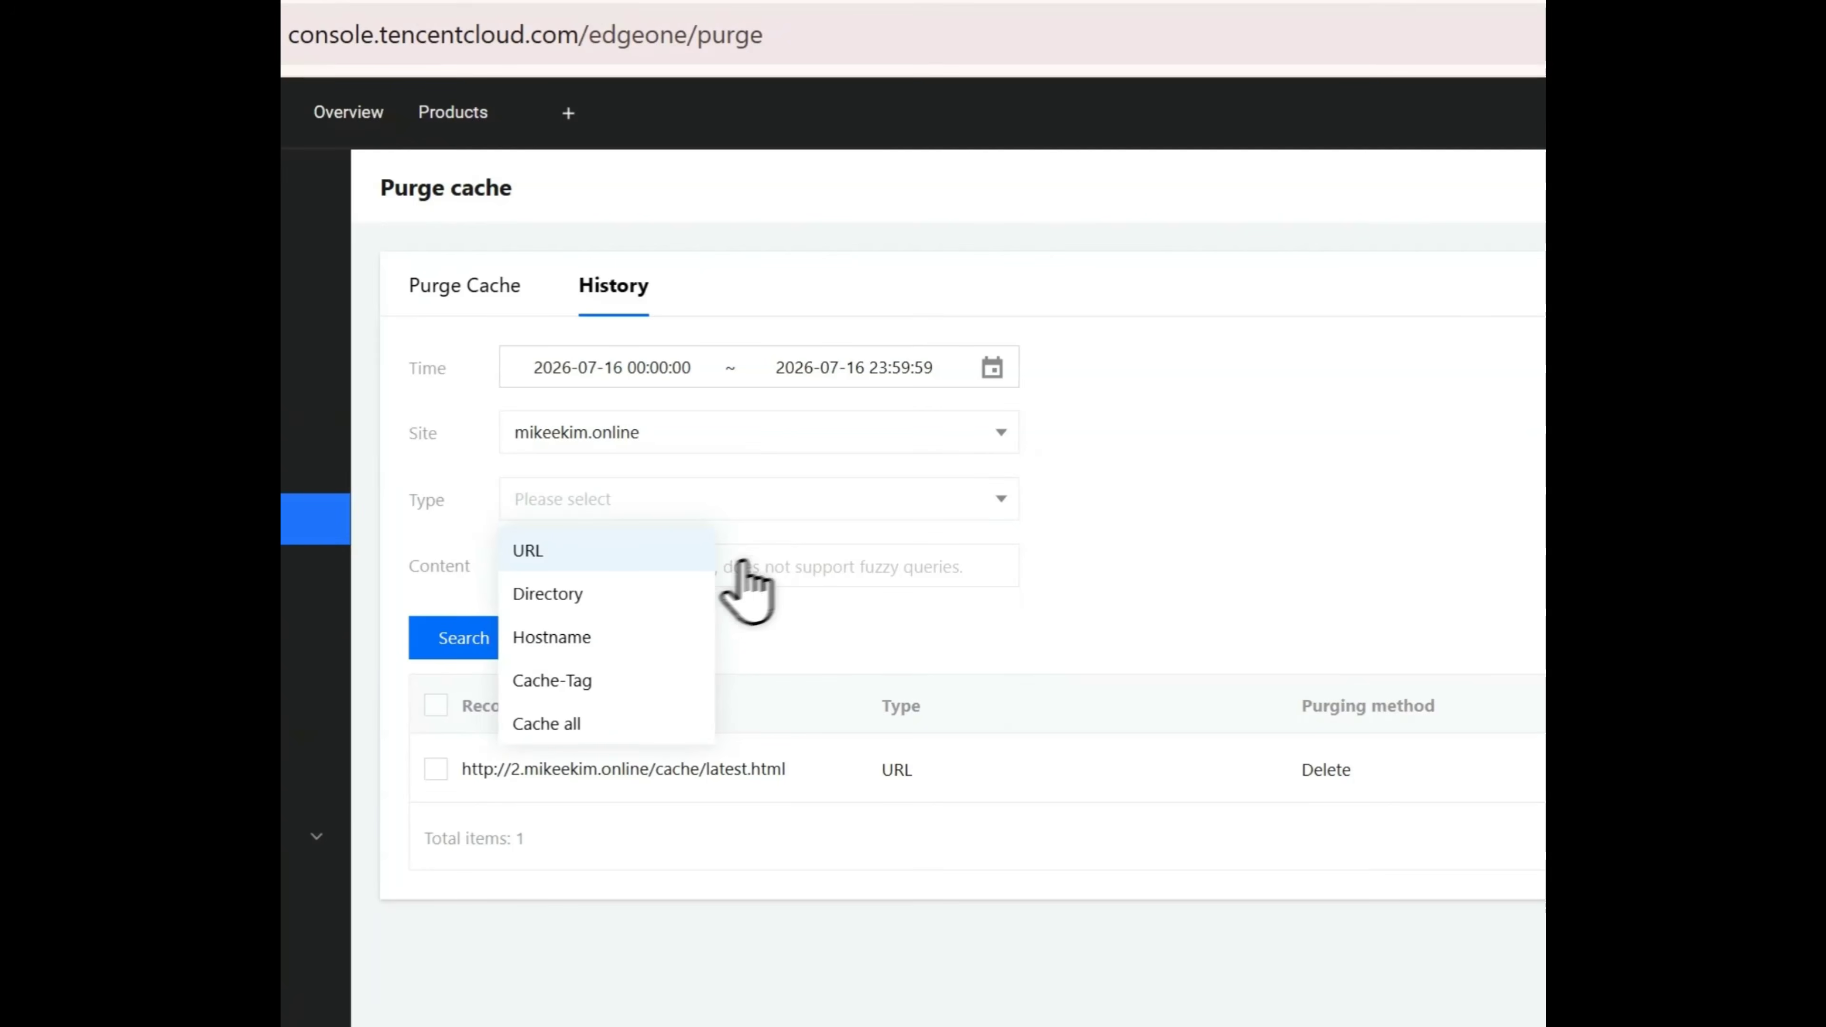
pyautogui.click(923, 557)
pyautogui.click(678, 561)
pyautogui.click(467, 638)
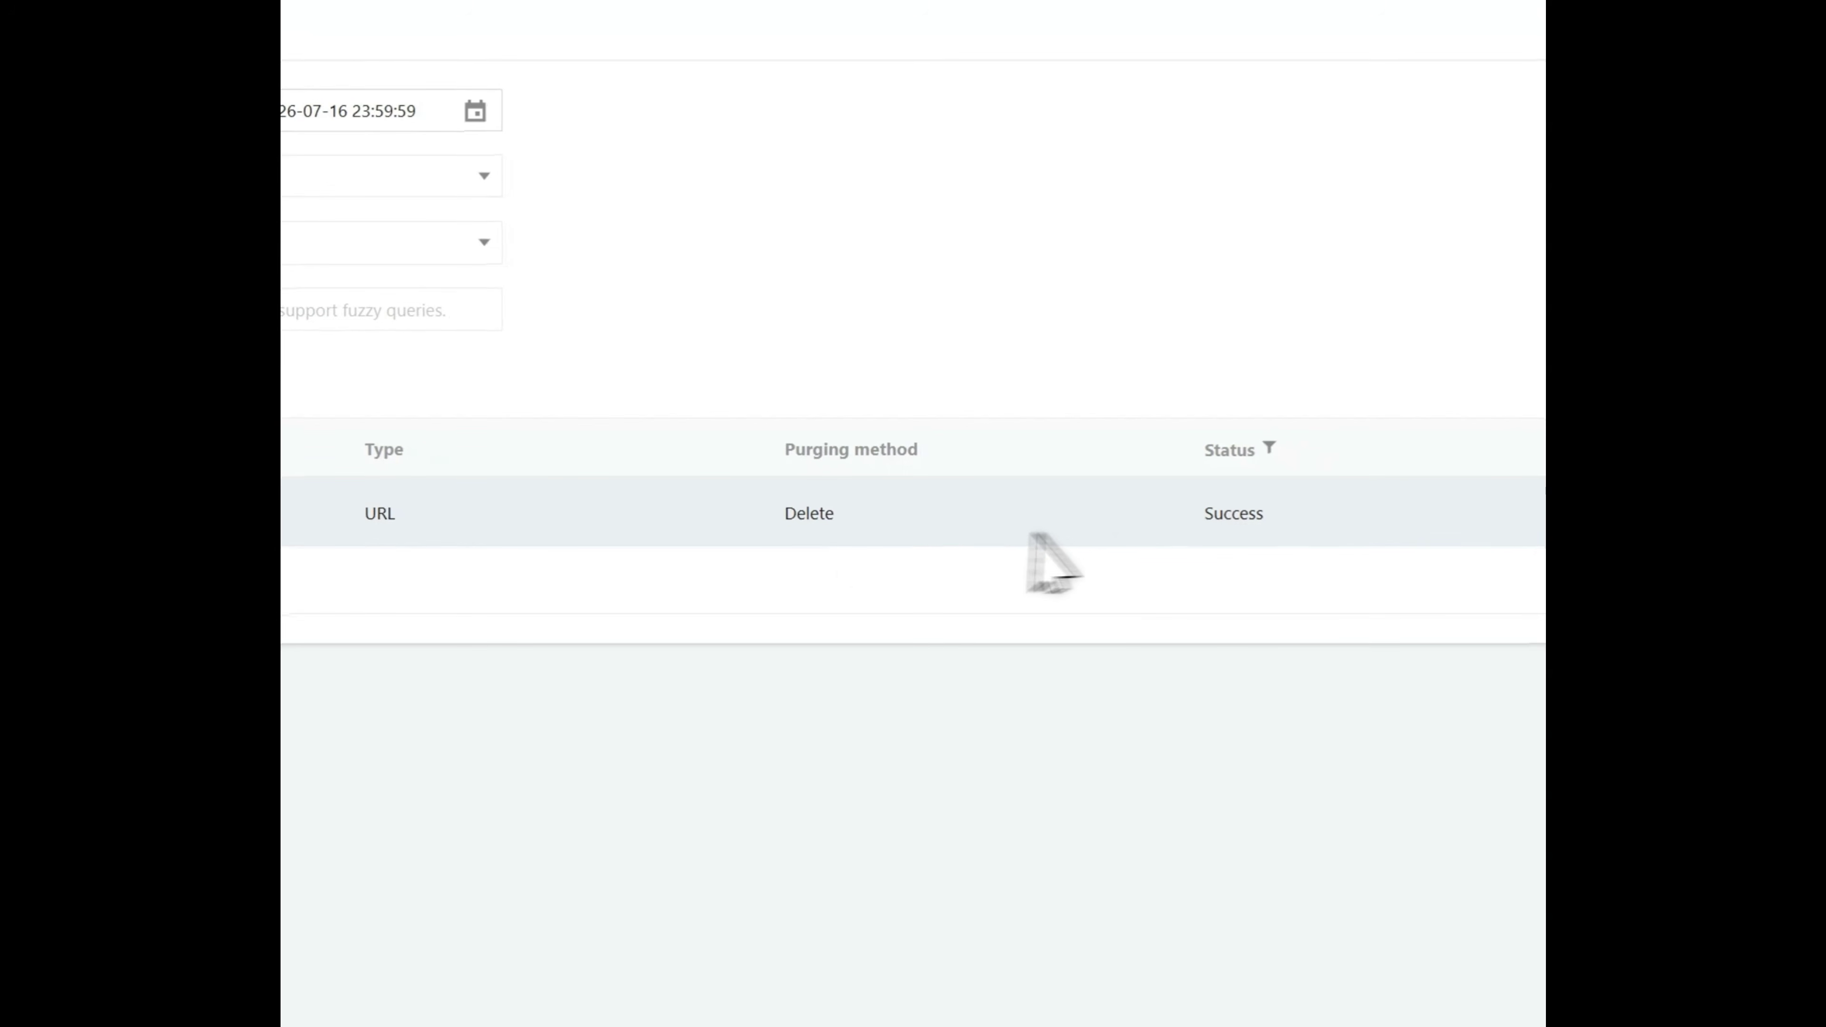
pyautogui.tripleClick(840, 452)
pyautogui.click(883, 496)
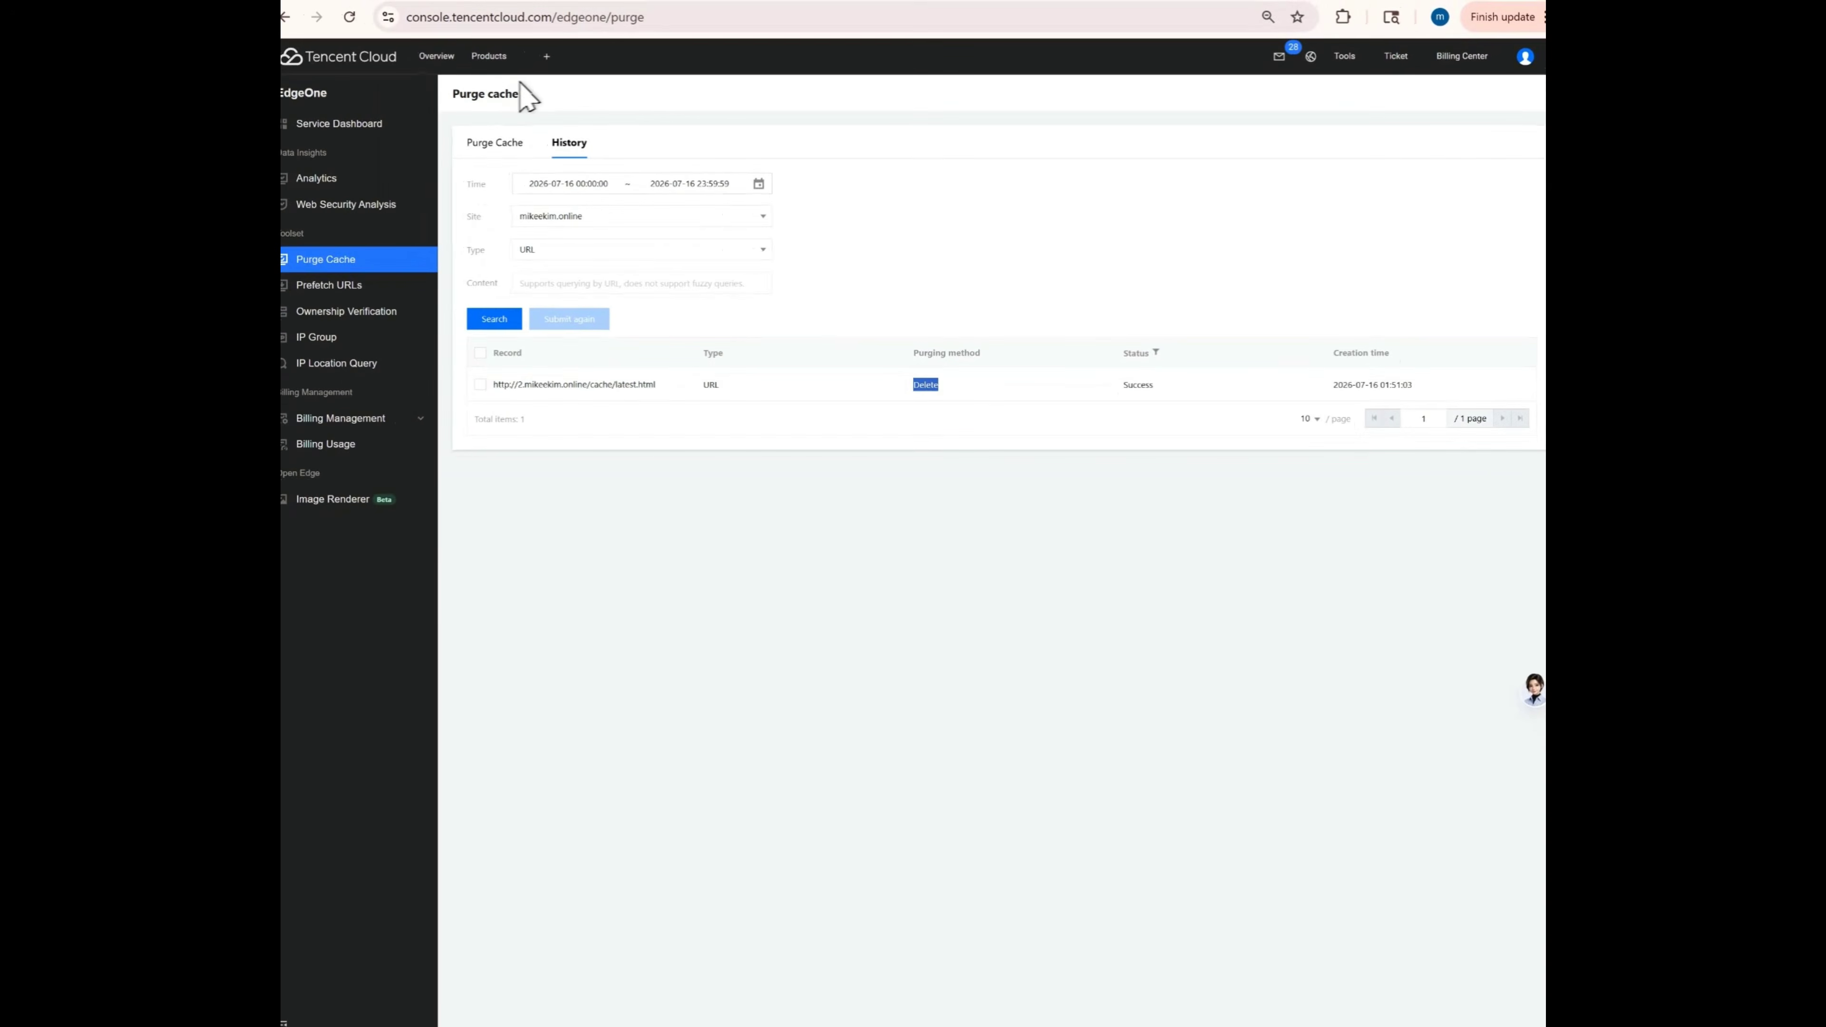
# Return to the latest cached copy page on 2.mikeekim.online and examine its page generation time.
pyautogui.click(408, 0)
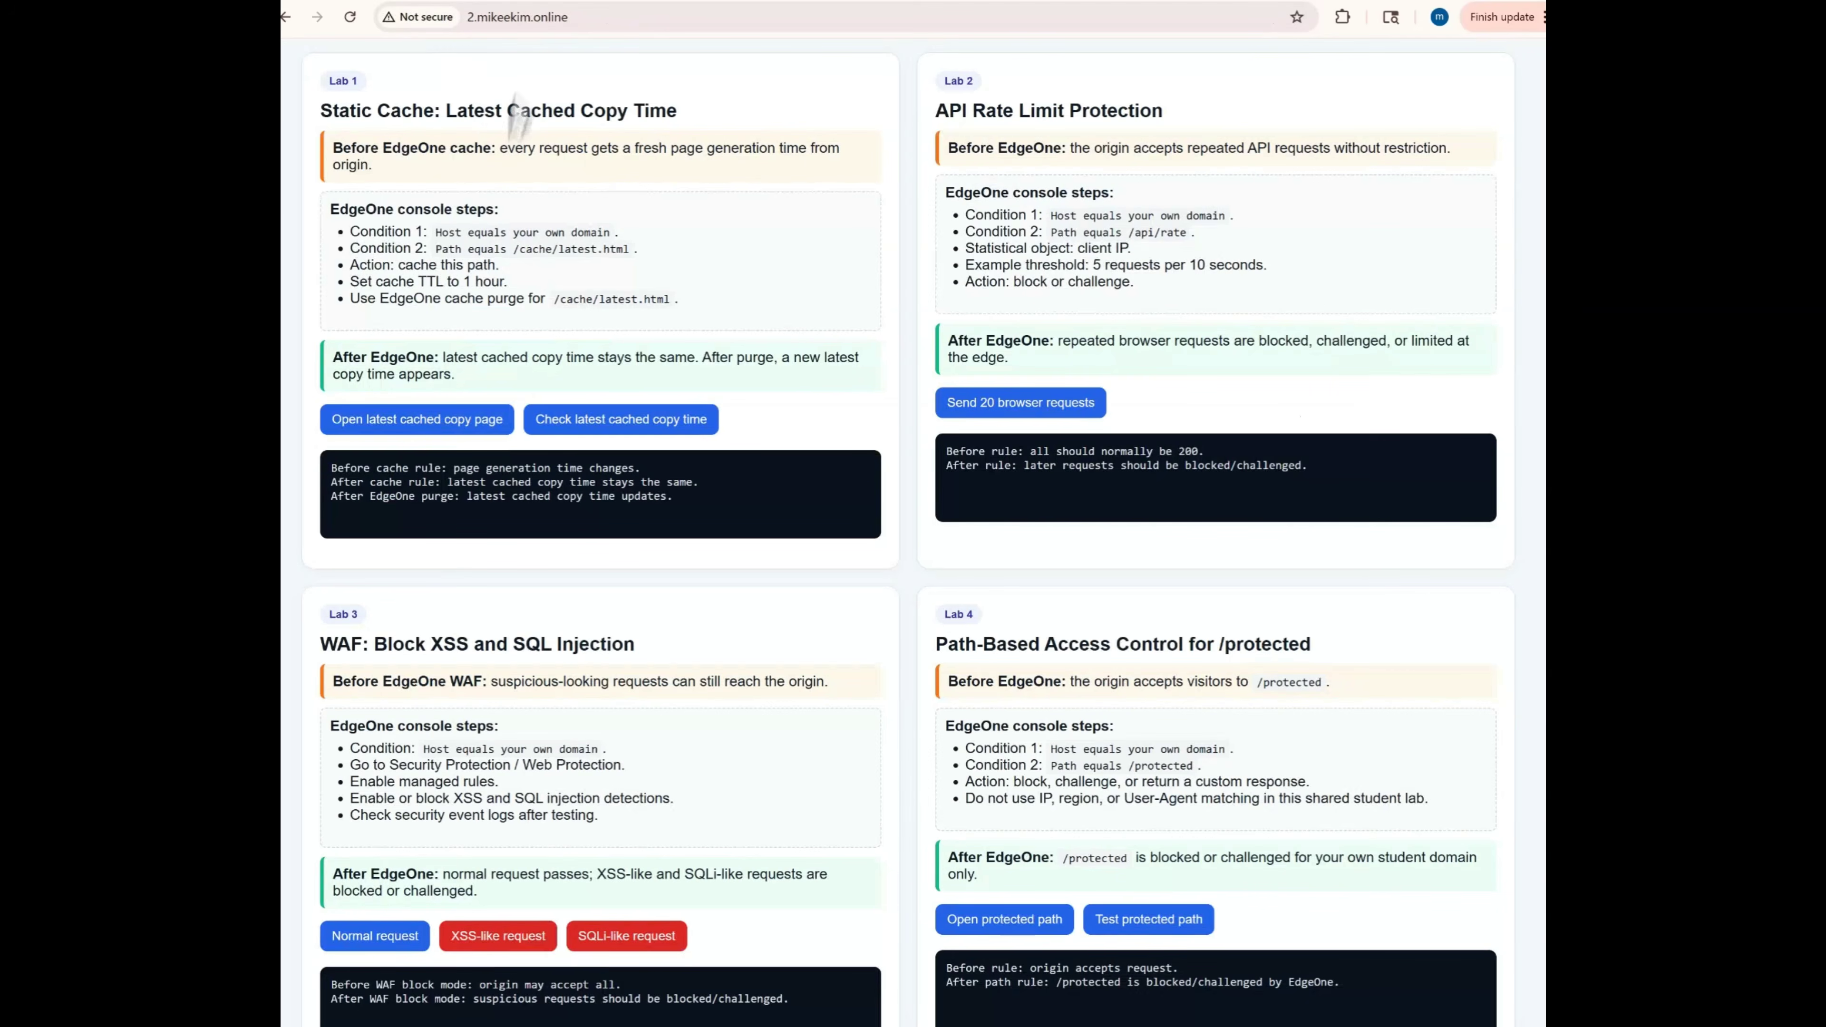
pyautogui.click(566, 1)
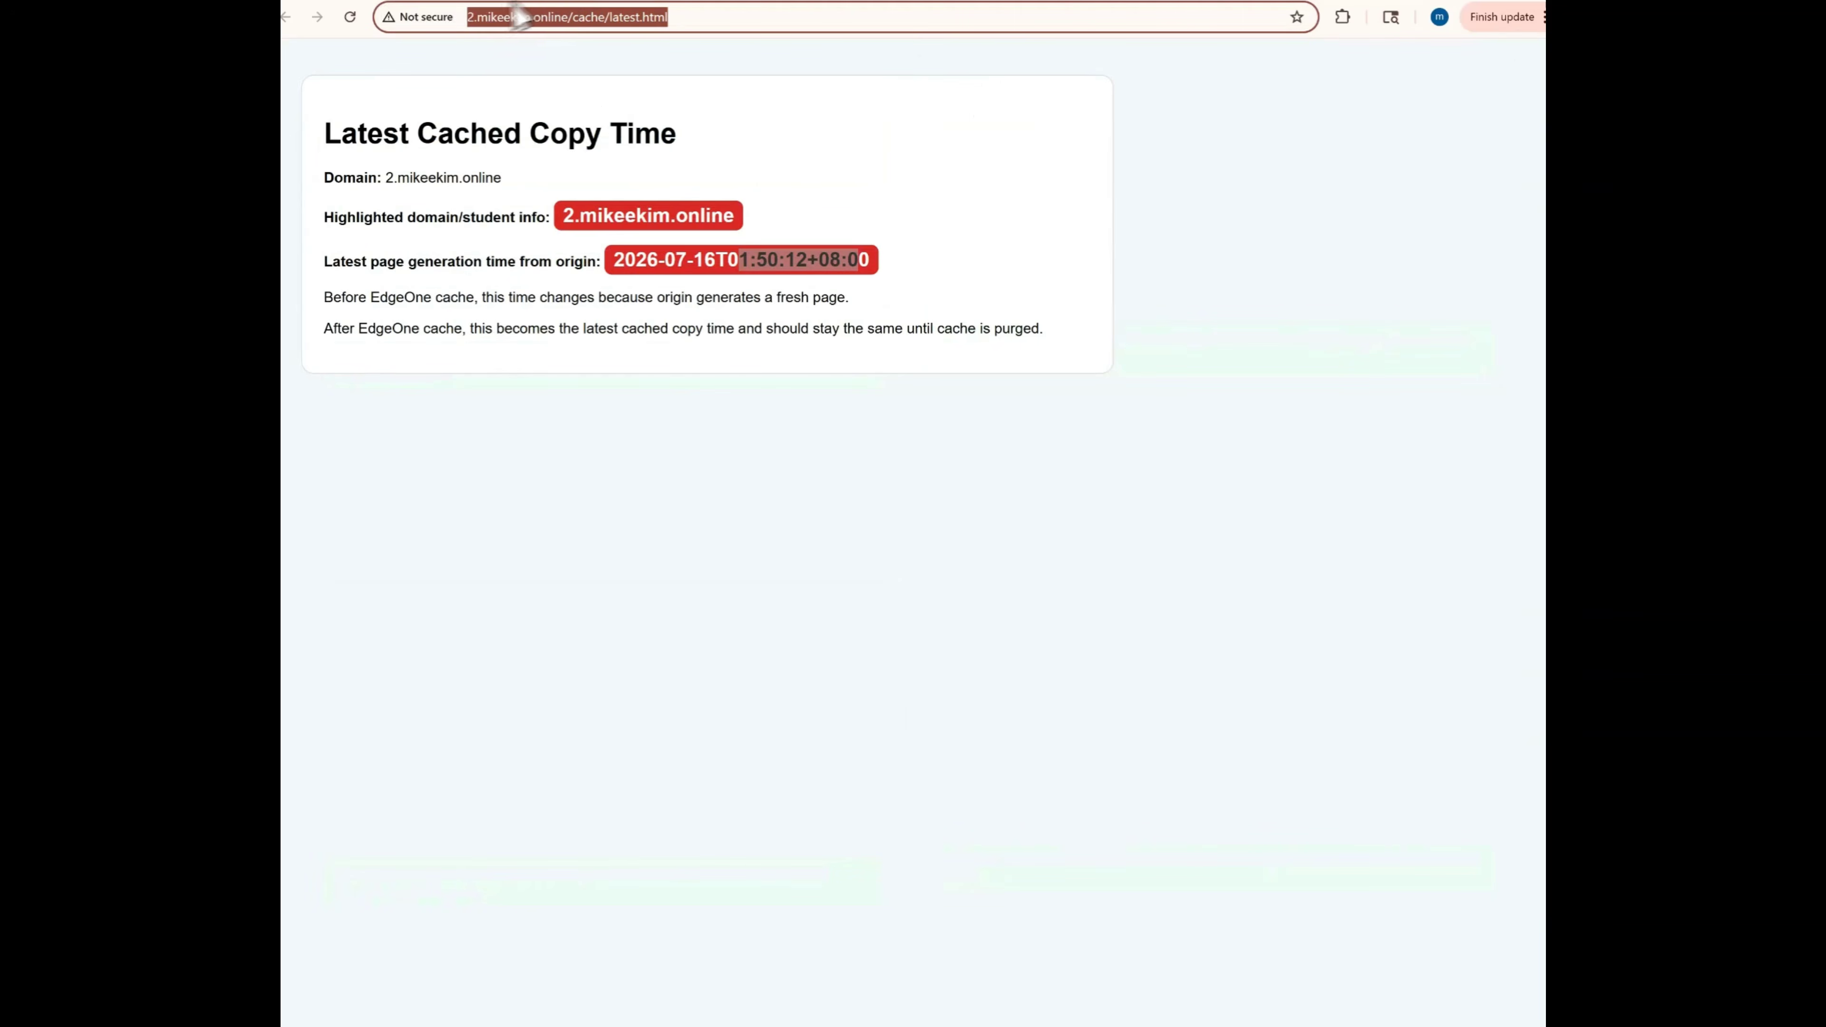
pyautogui.click(373, 2)
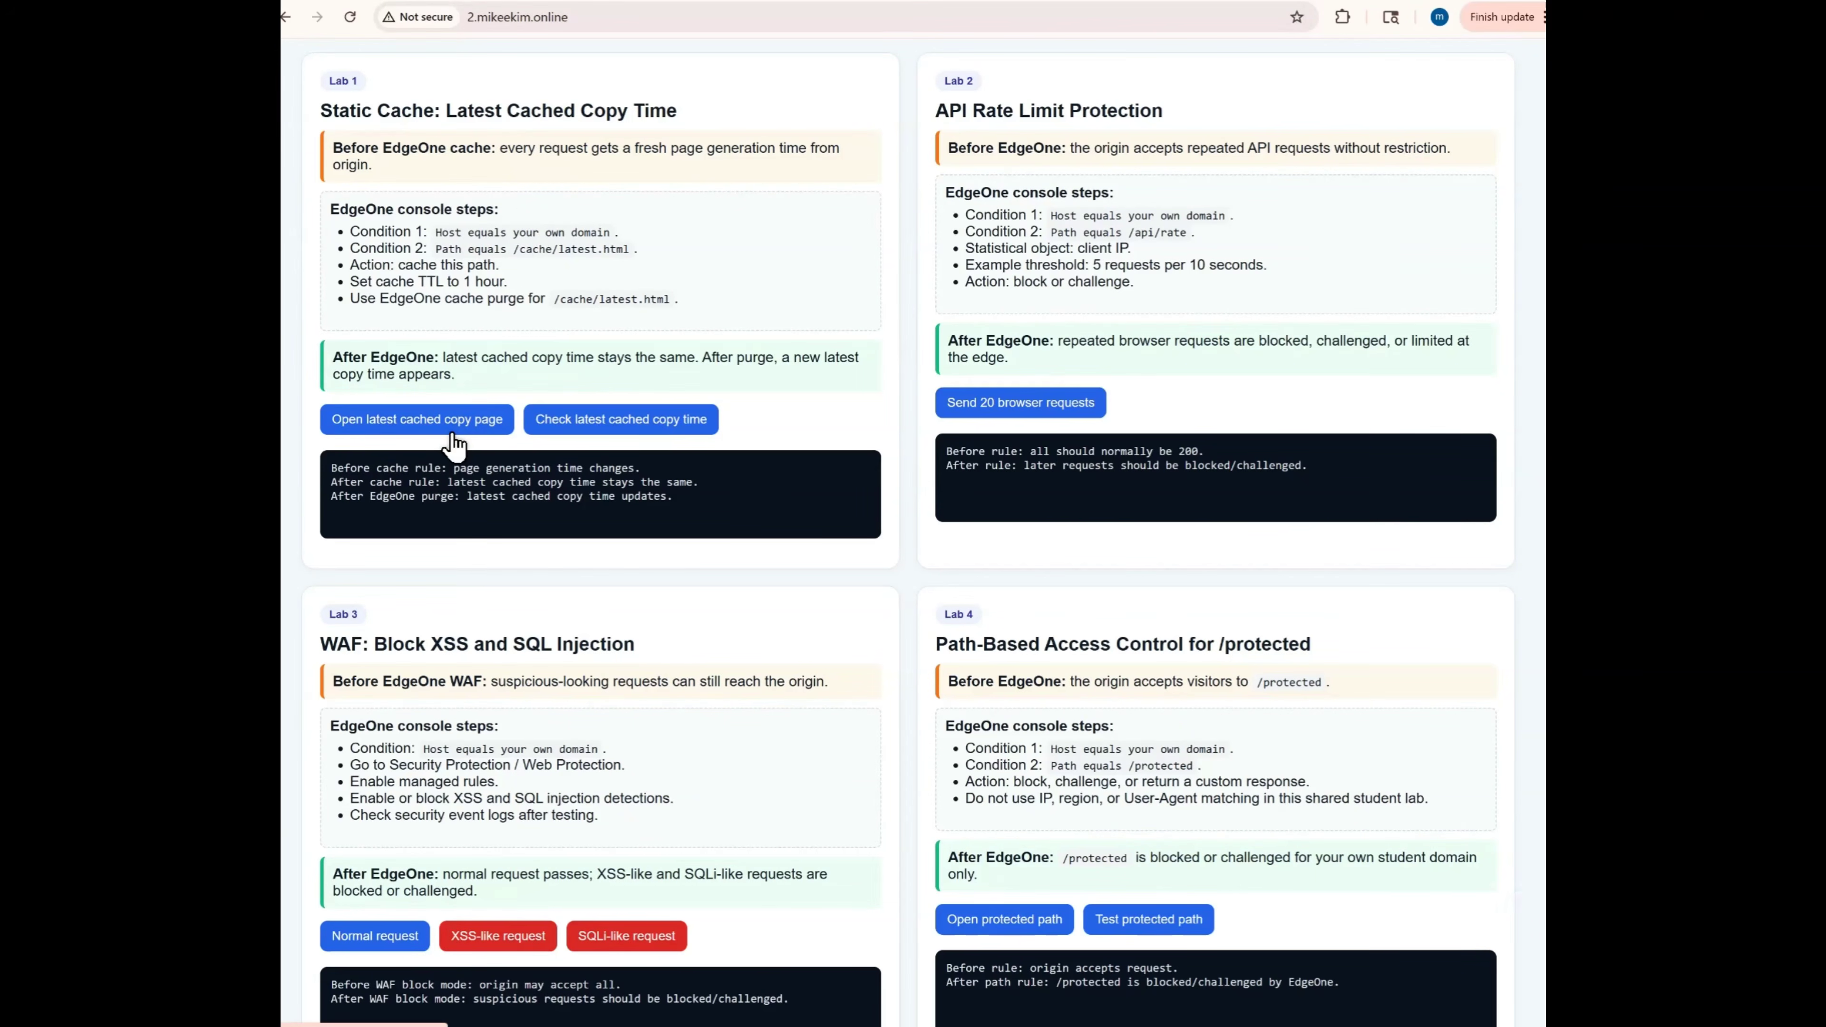
pyautogui.click(574, 1)
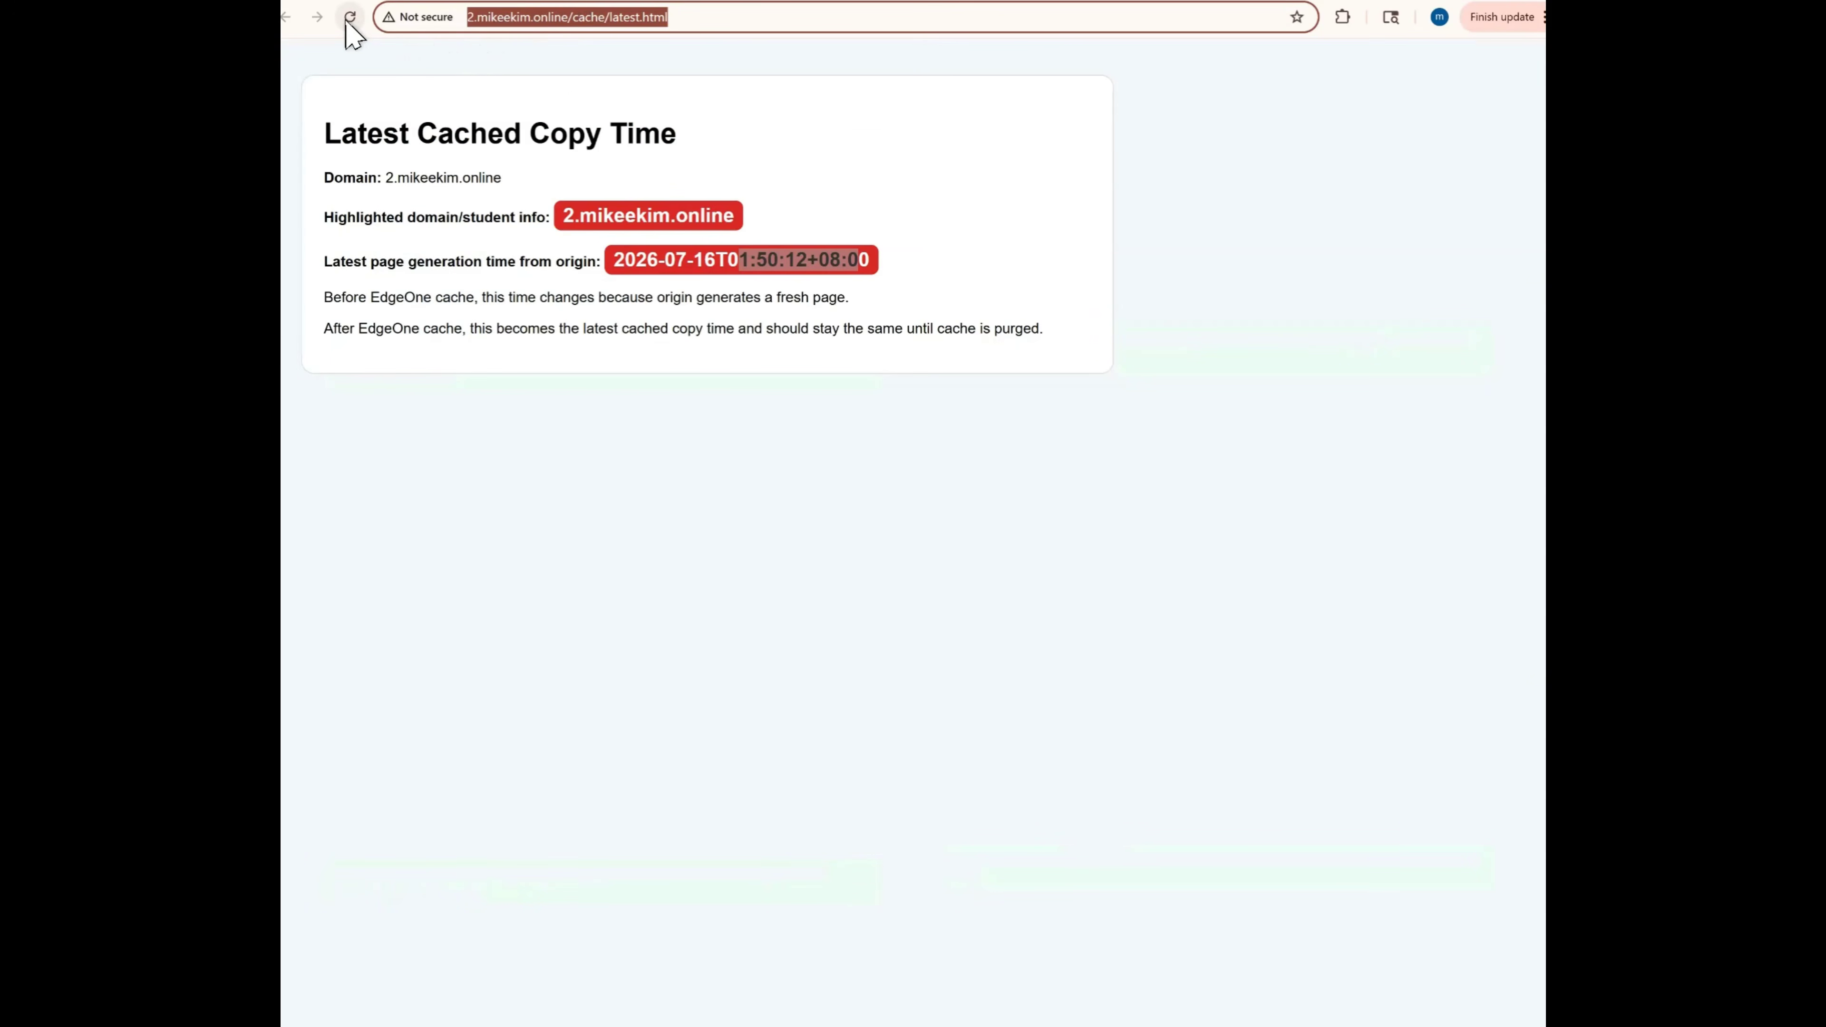
pyautogui.moveTo(742, 257); pyautogui.dragTo(851, 265)
pyautogui.click(854, 265)
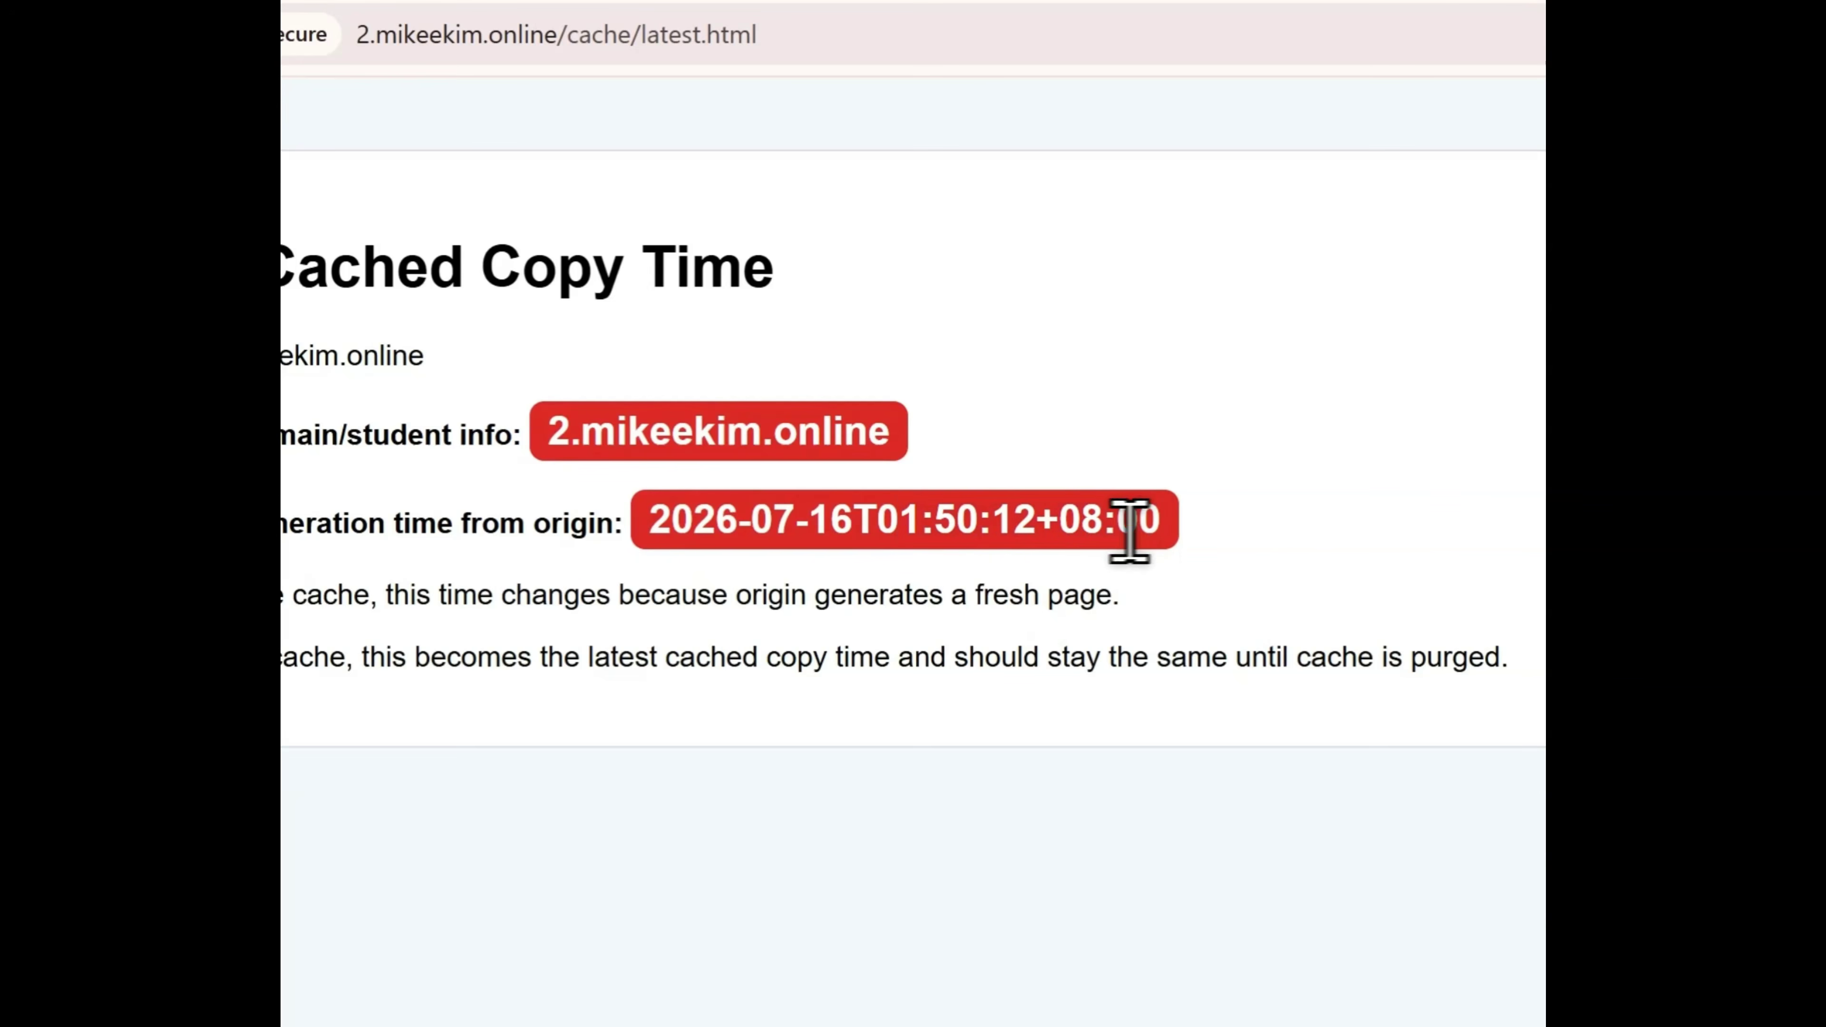
pyautogui.moveTo(1058, 530); pyautogui.dragTo(903, 523)
pyautogui.click(909, 524)
# Reload the latest cached copy page to check its generation time, and return to the purge history record.
pyautogui.click(415, 37)
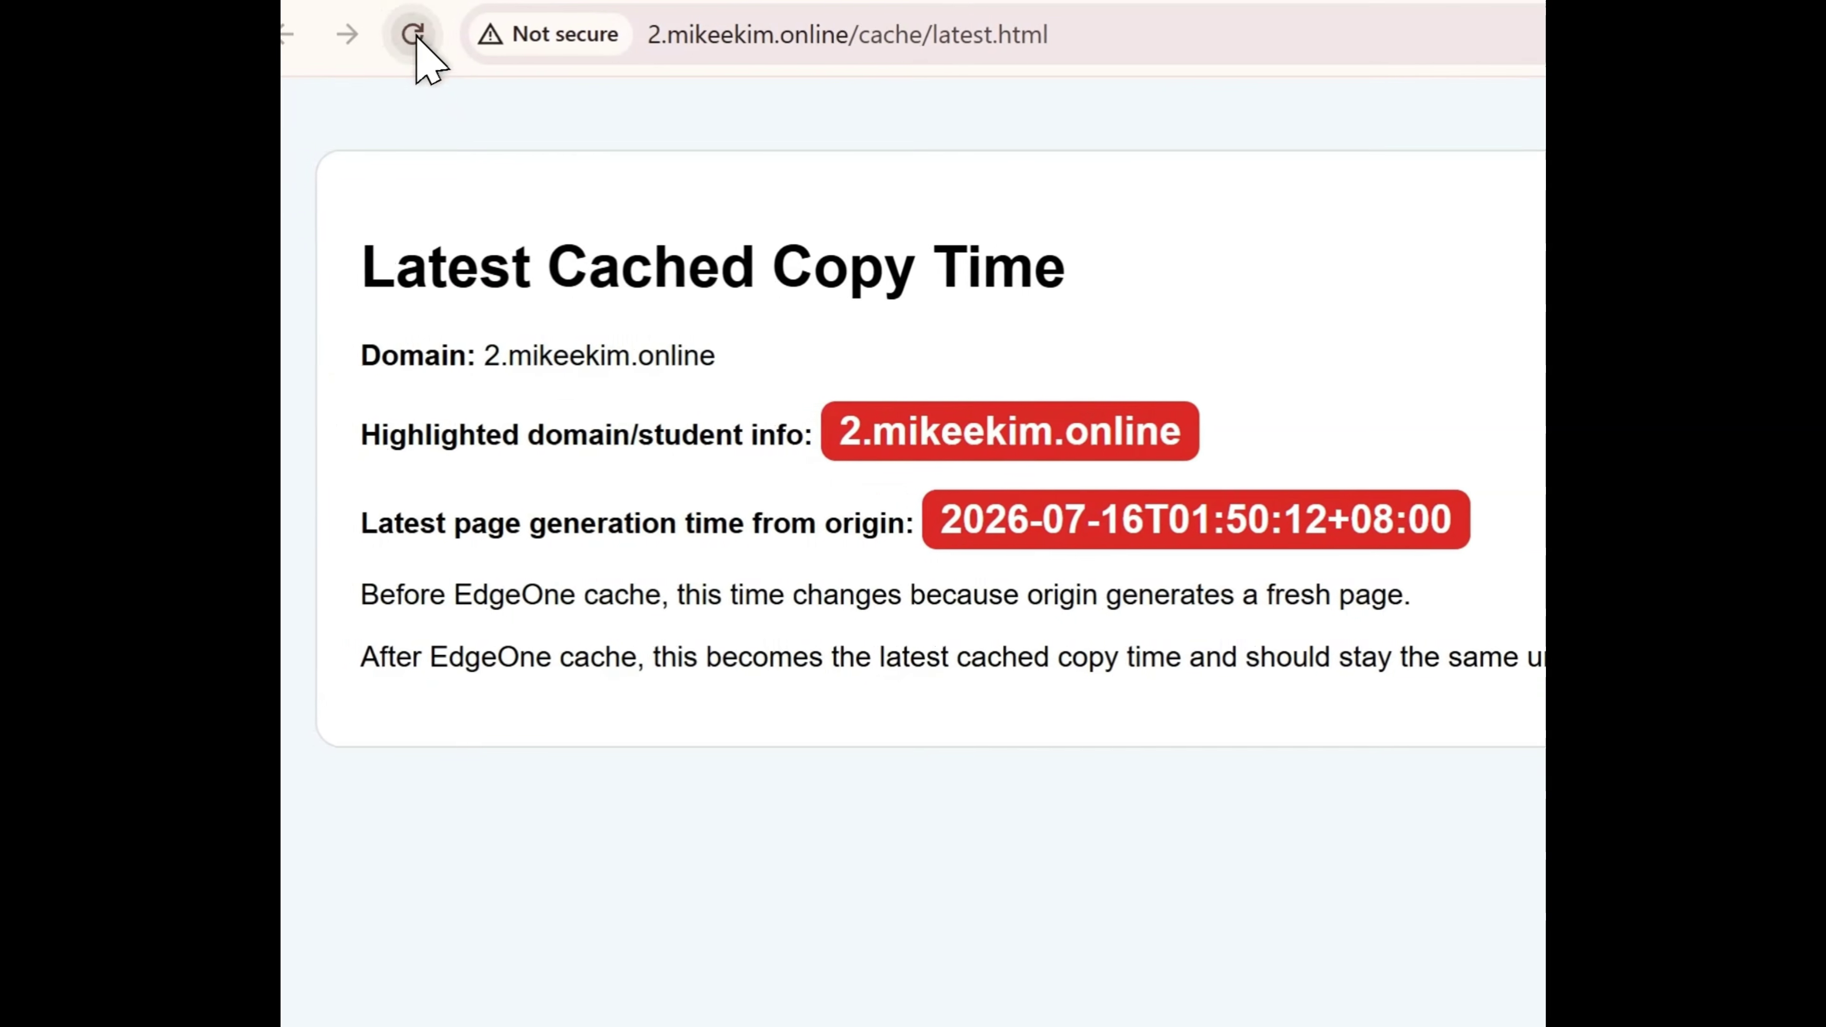
pyautogui.moveTo(1351, 522); pyautogui.dragTo(1247, 522)
pyautogui.moveTo(437, 524); pyautogui.dragTo(934, 523)
pyautogui.moveTo(1253, 520); pyautogui.dragTo(1351, 529)
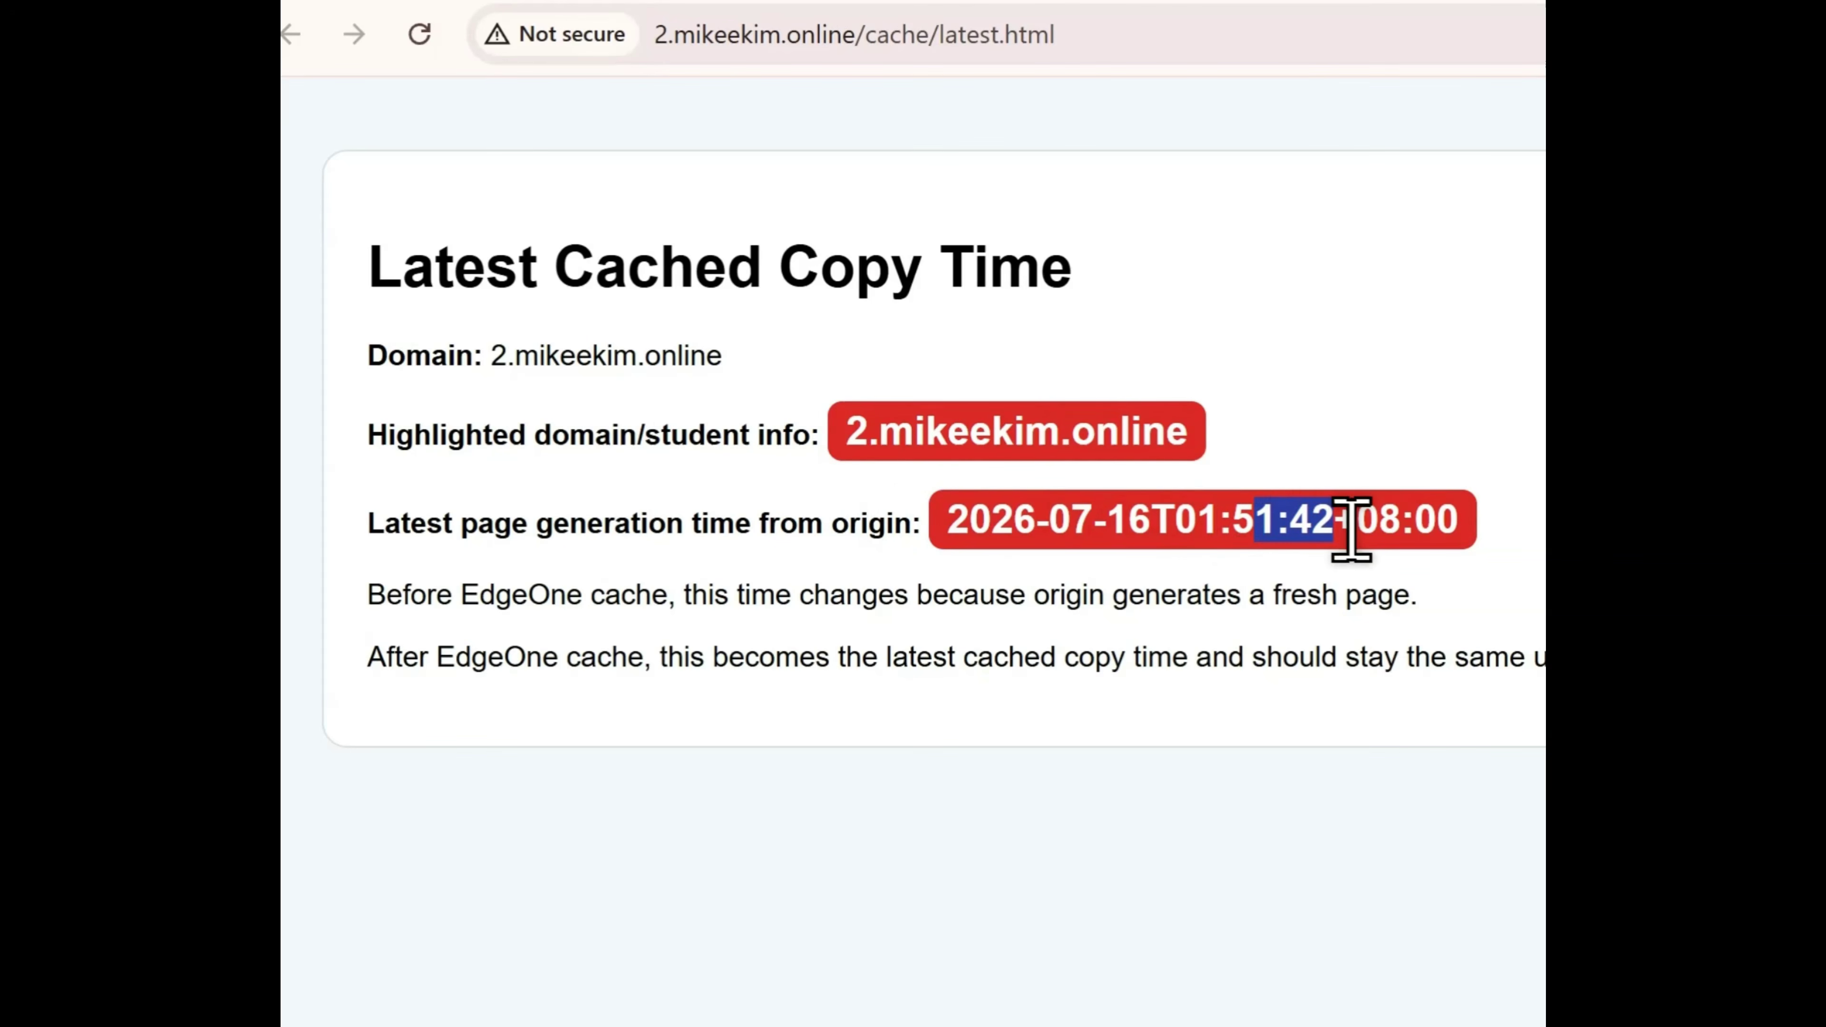
pyautogui.click(1305, 523)
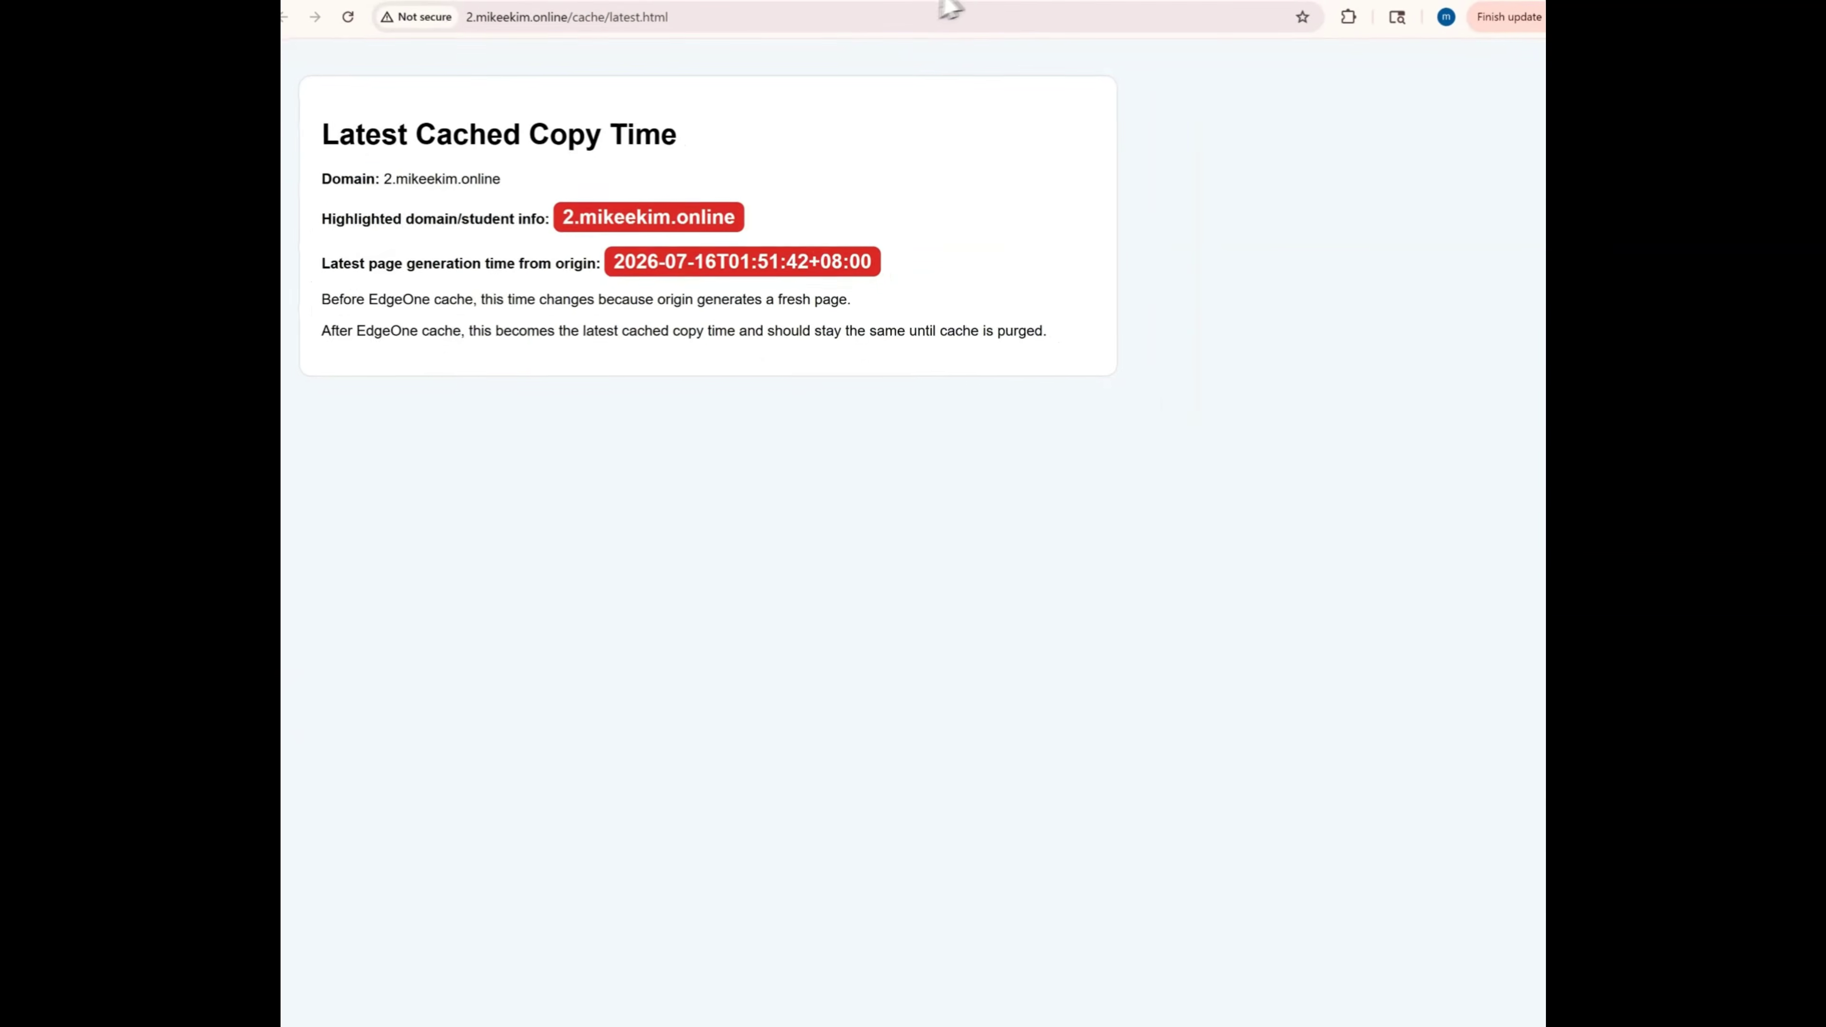
pyautogui.click(949, 6)
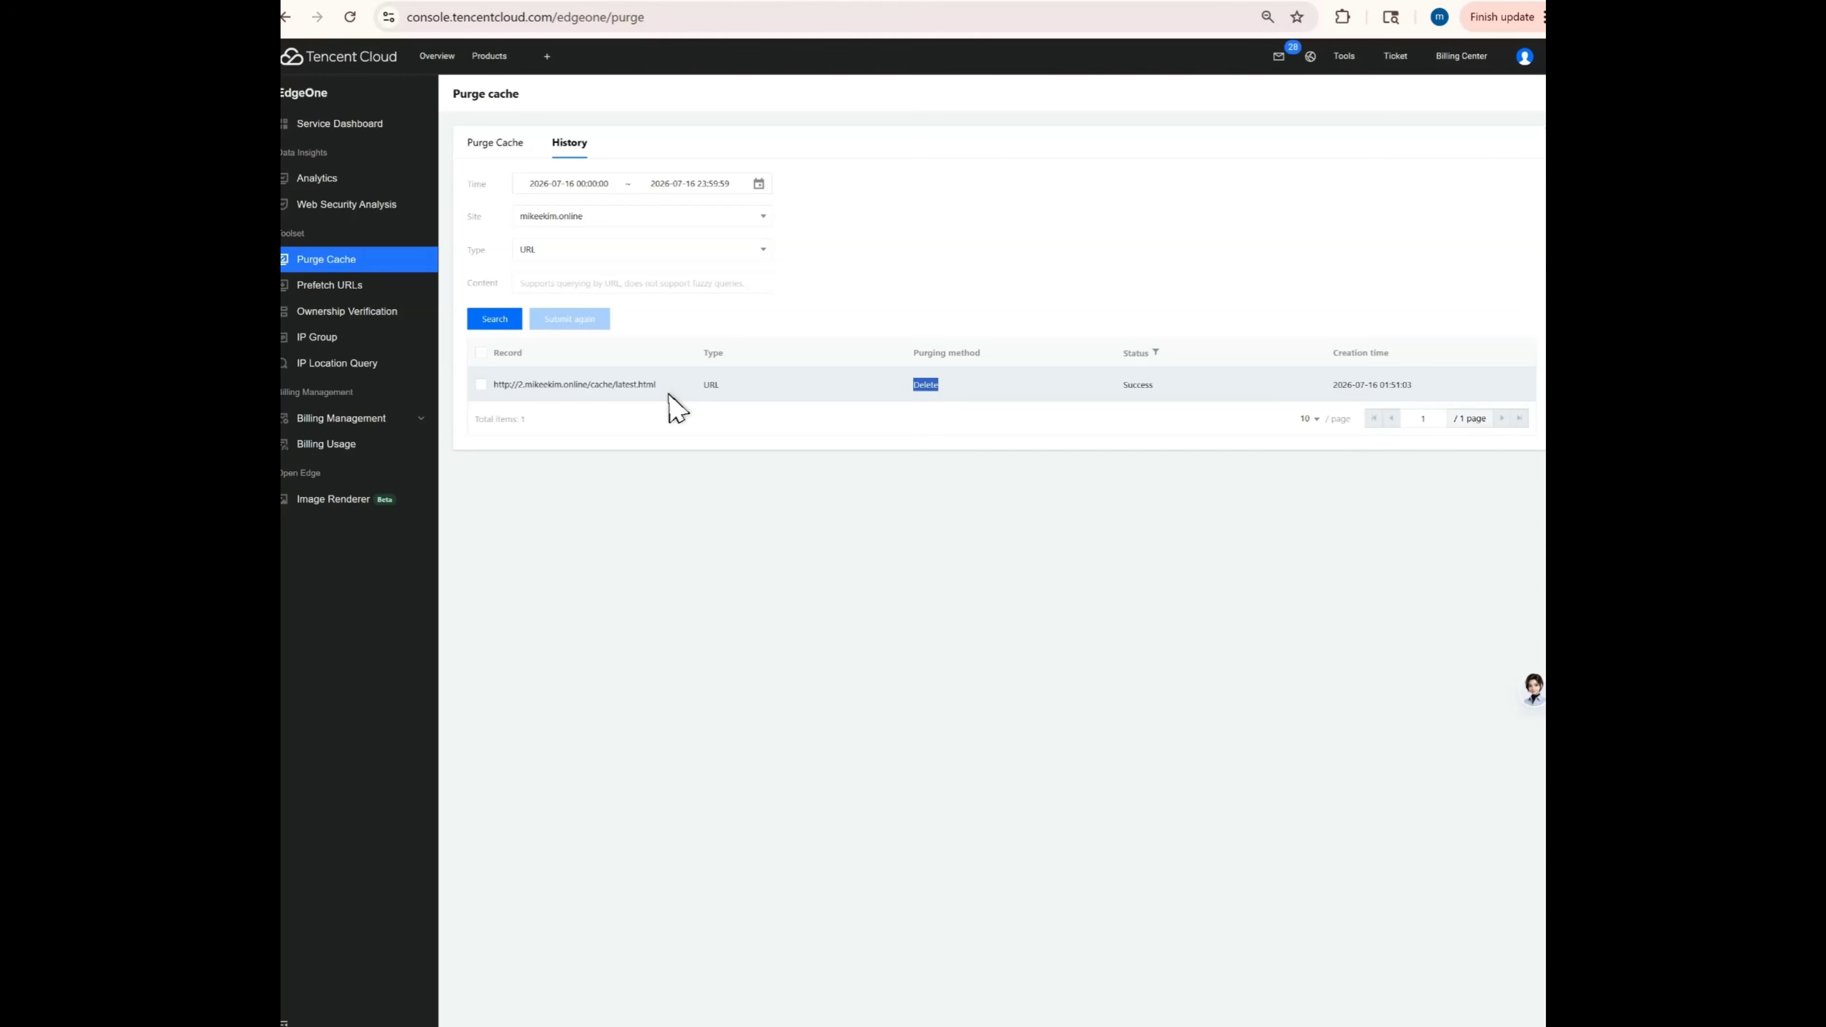
pyautogui.click(929, 387)
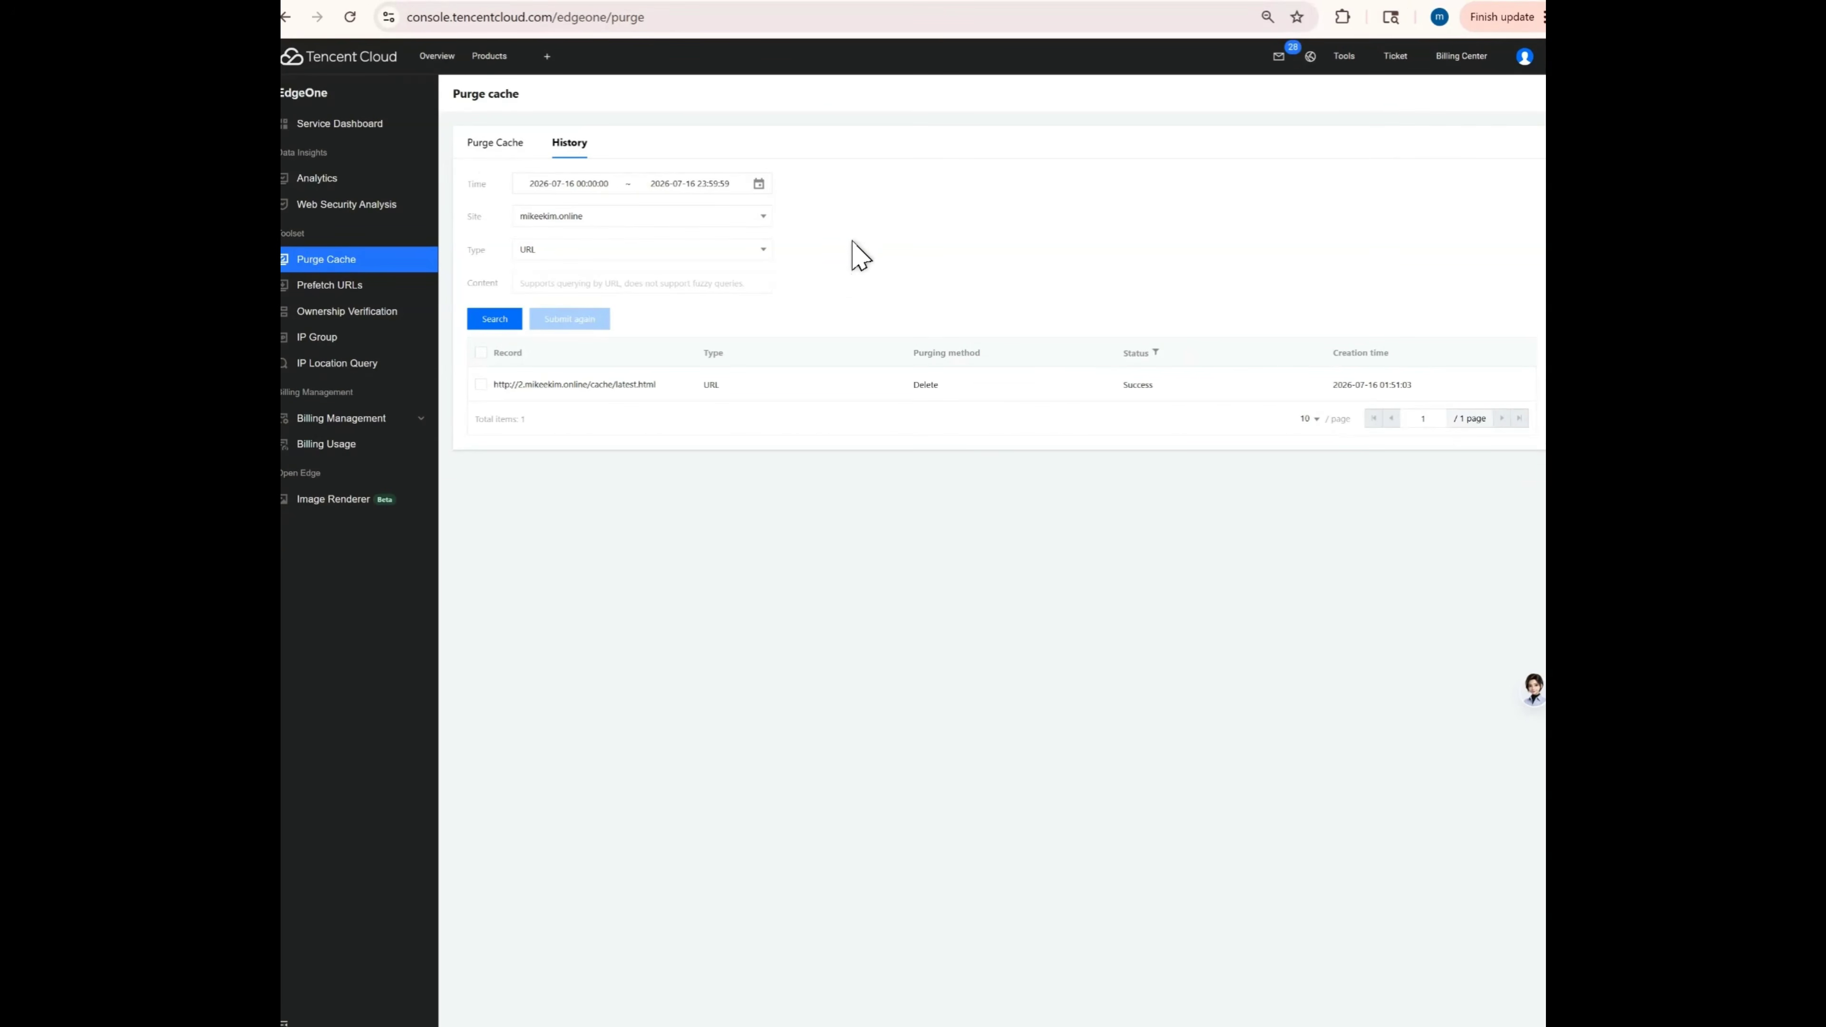
# Return to the latest cached copy page on 2.mikeekim.online and examine its heading and page generation time.
pyautogui.click(597, 5)
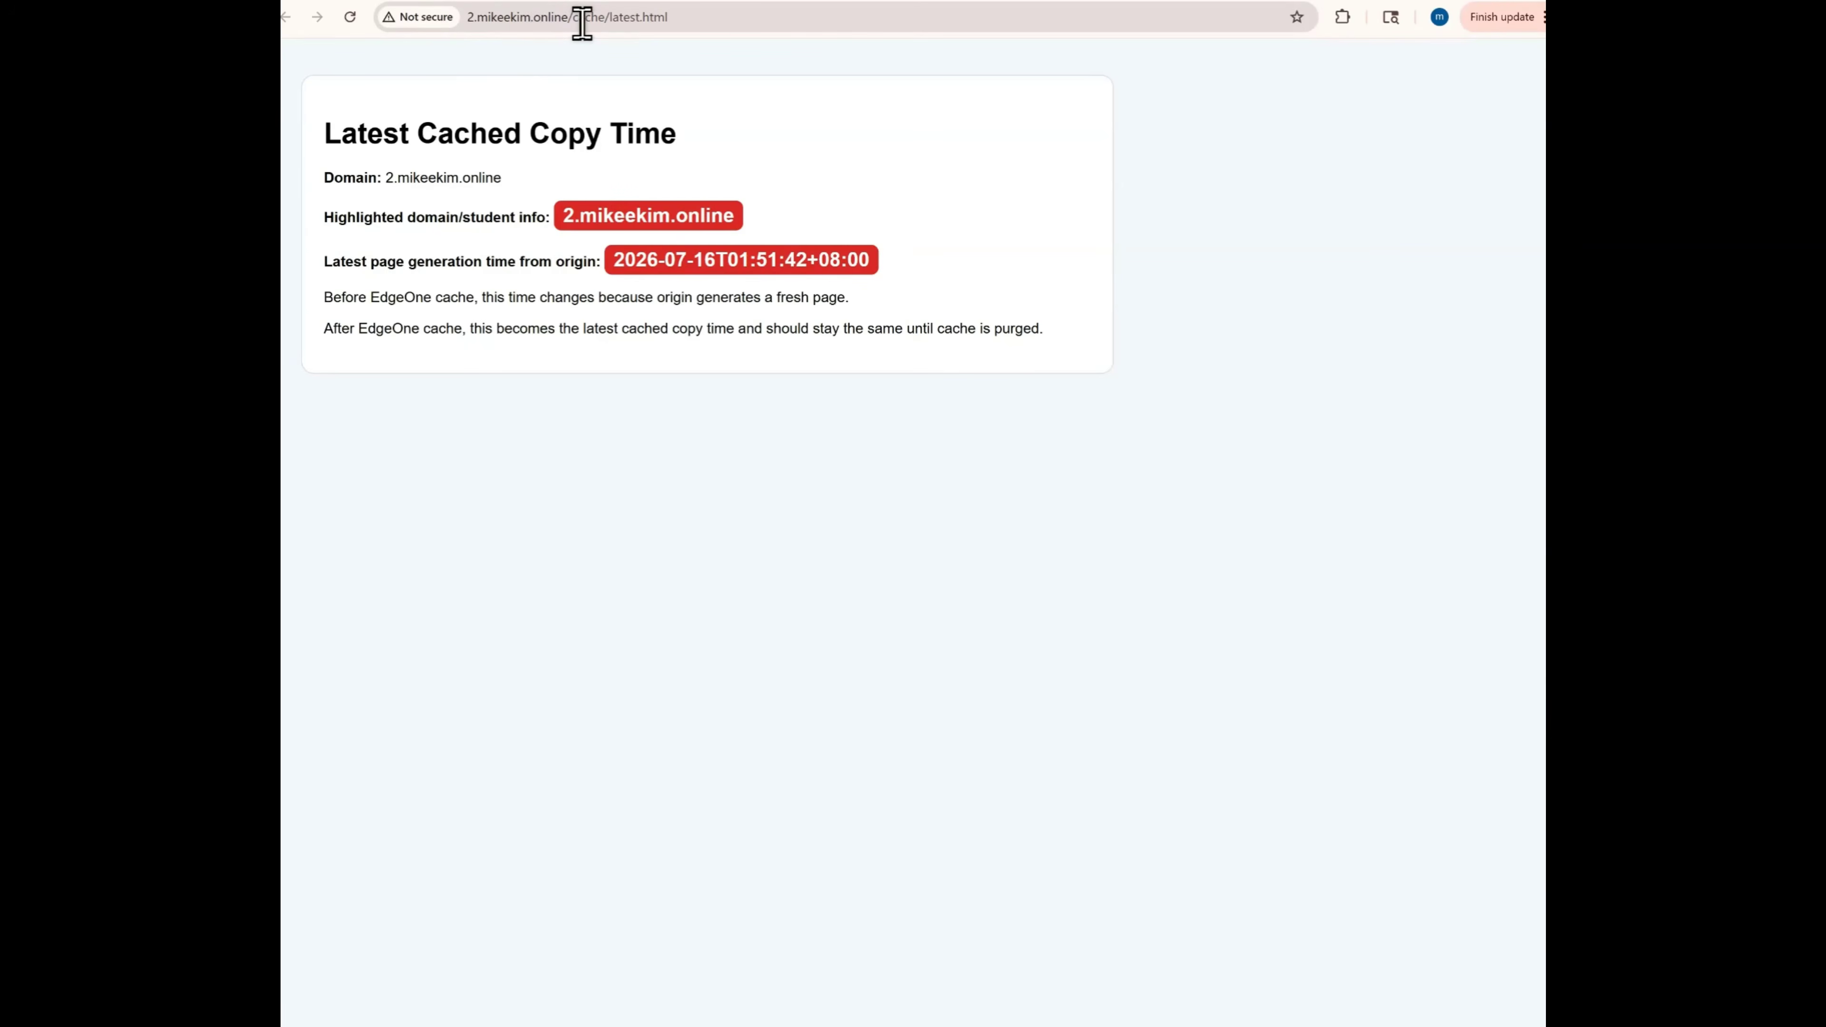
pyautogui.moveTo(417, 135); pyautogui.dragTo(567, 135)
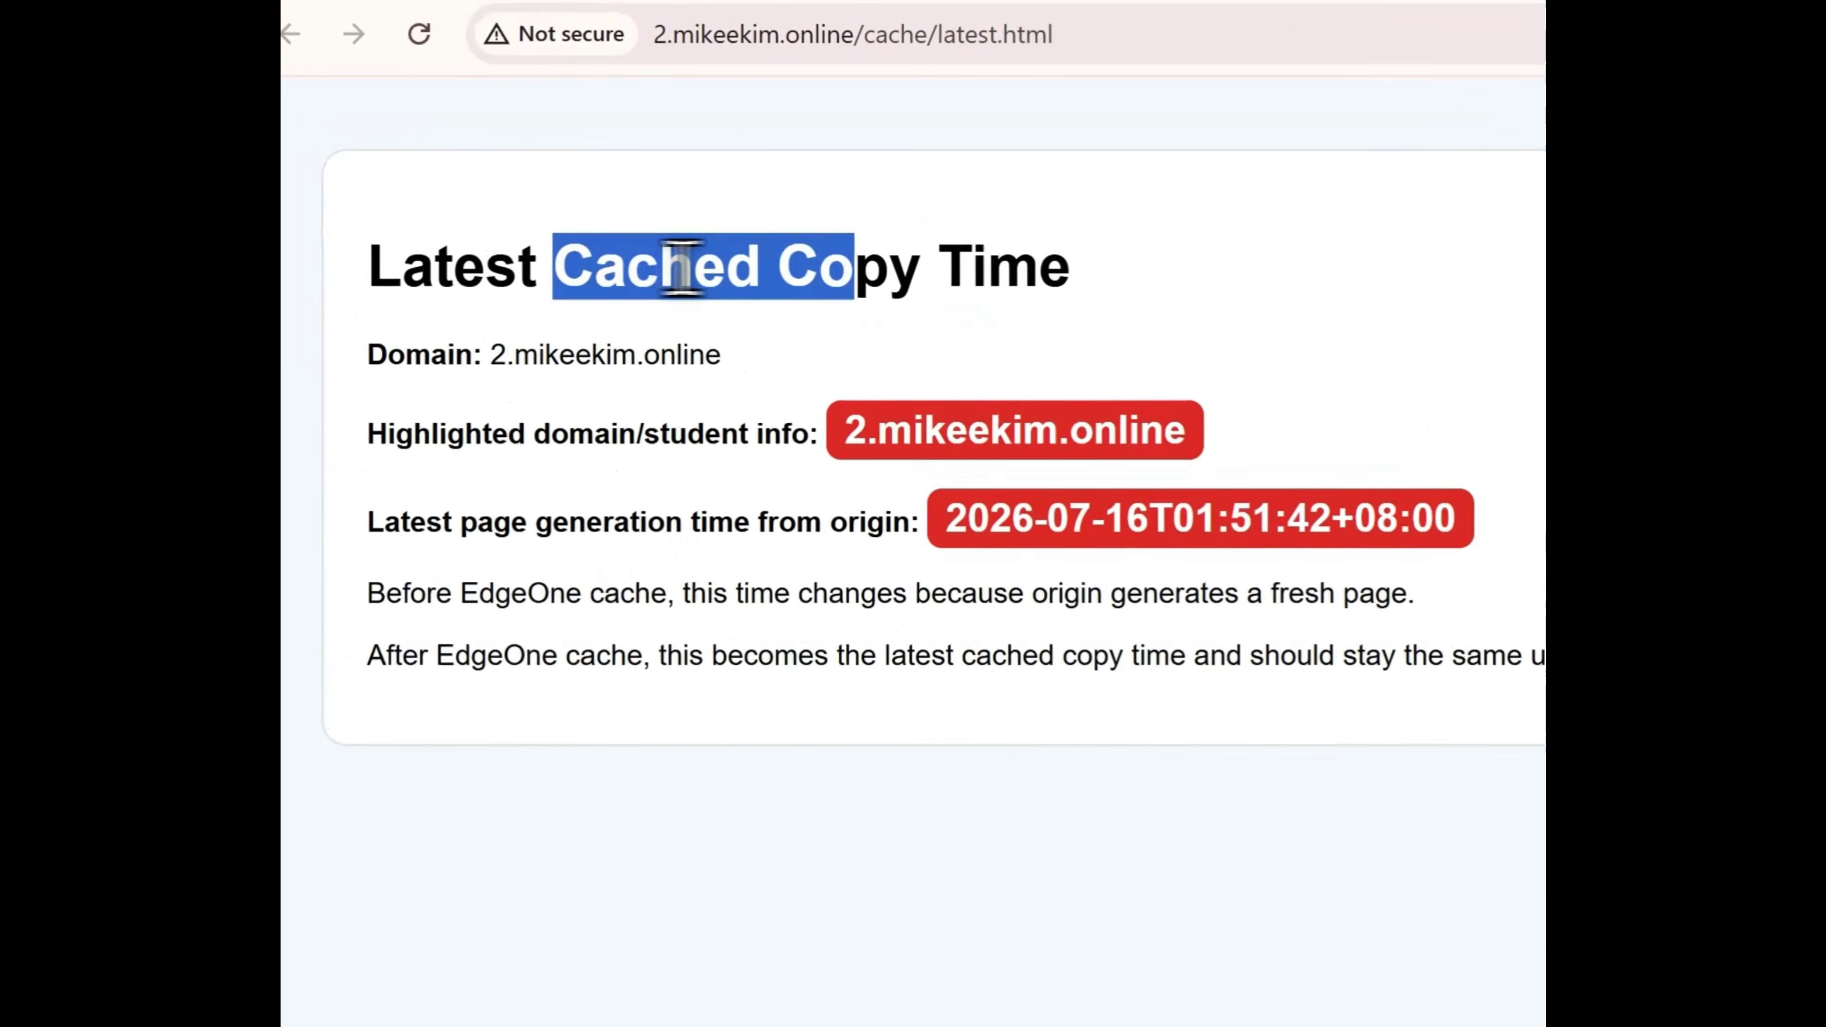
pyautogui.click(815, 281)
pyautogui.moveTo(486, 283); pyautogui.dragTo(921, 289)
pyautogui.click(919, 290)
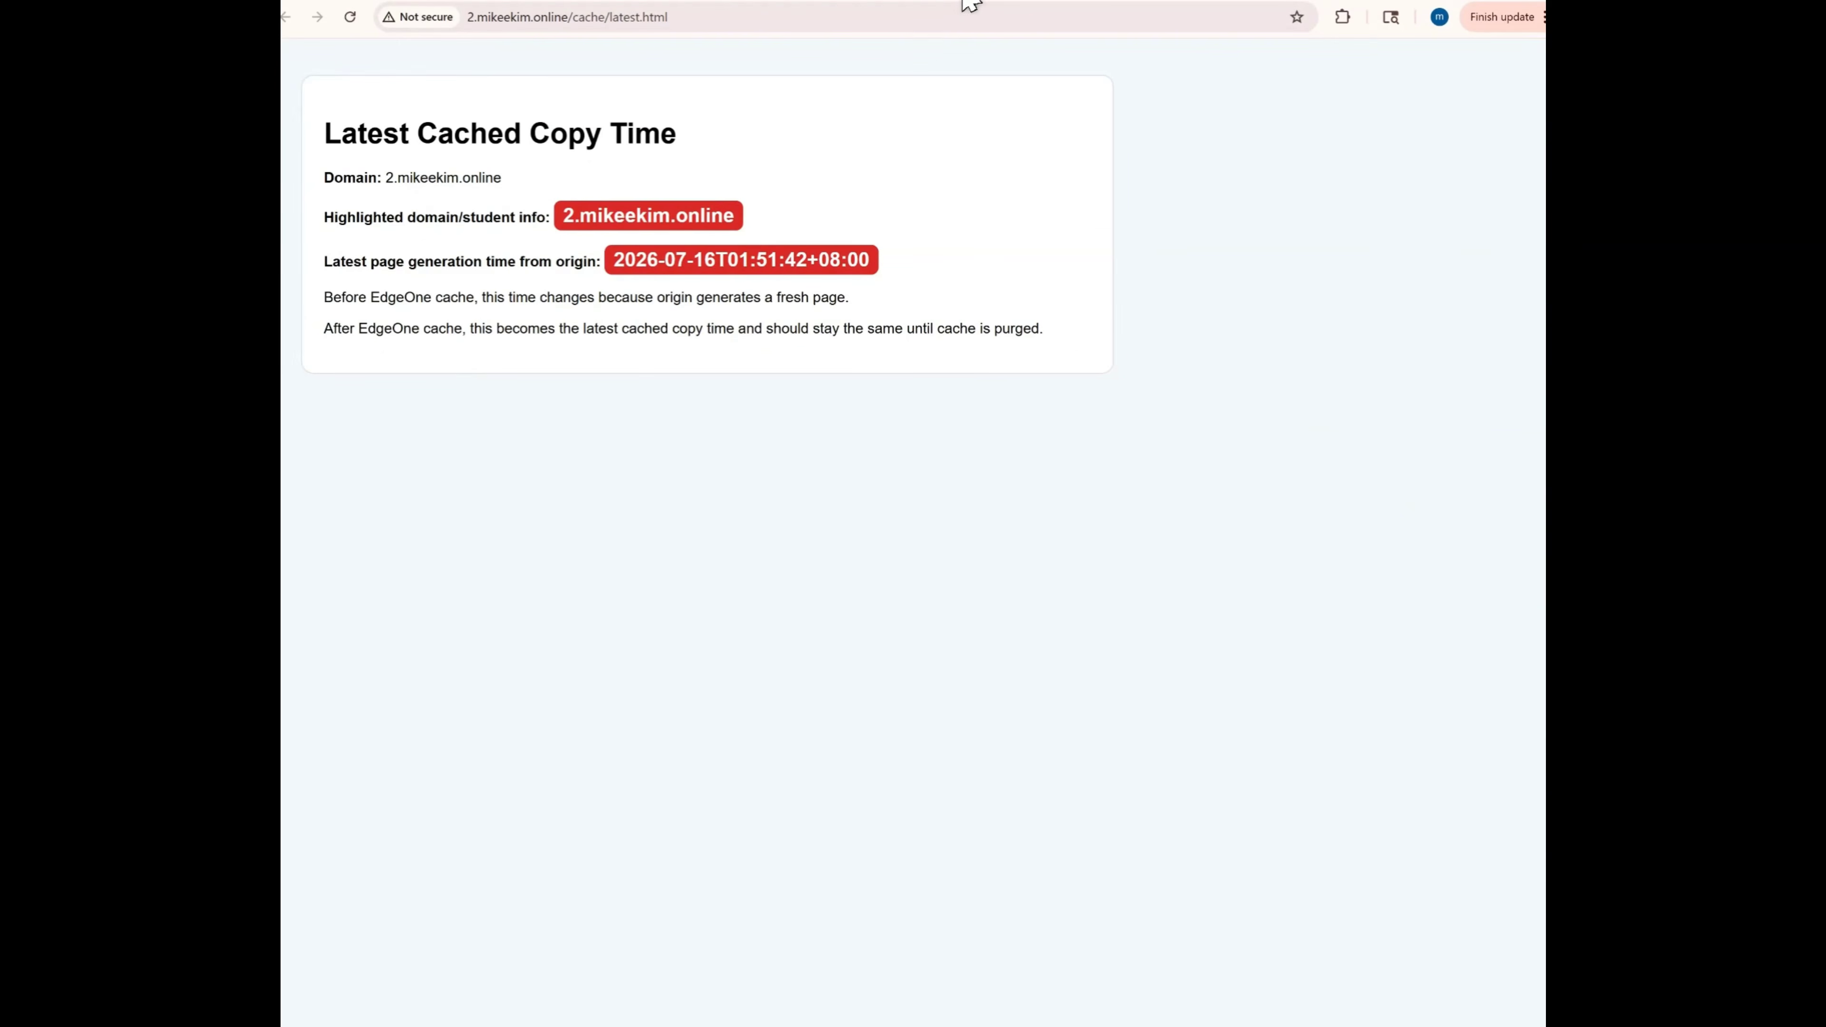
# Go back to the lab page on 2.mikeekim.online and look at Lab 2, API Rate Limit Protection.
pyautogui.click(984, 4)
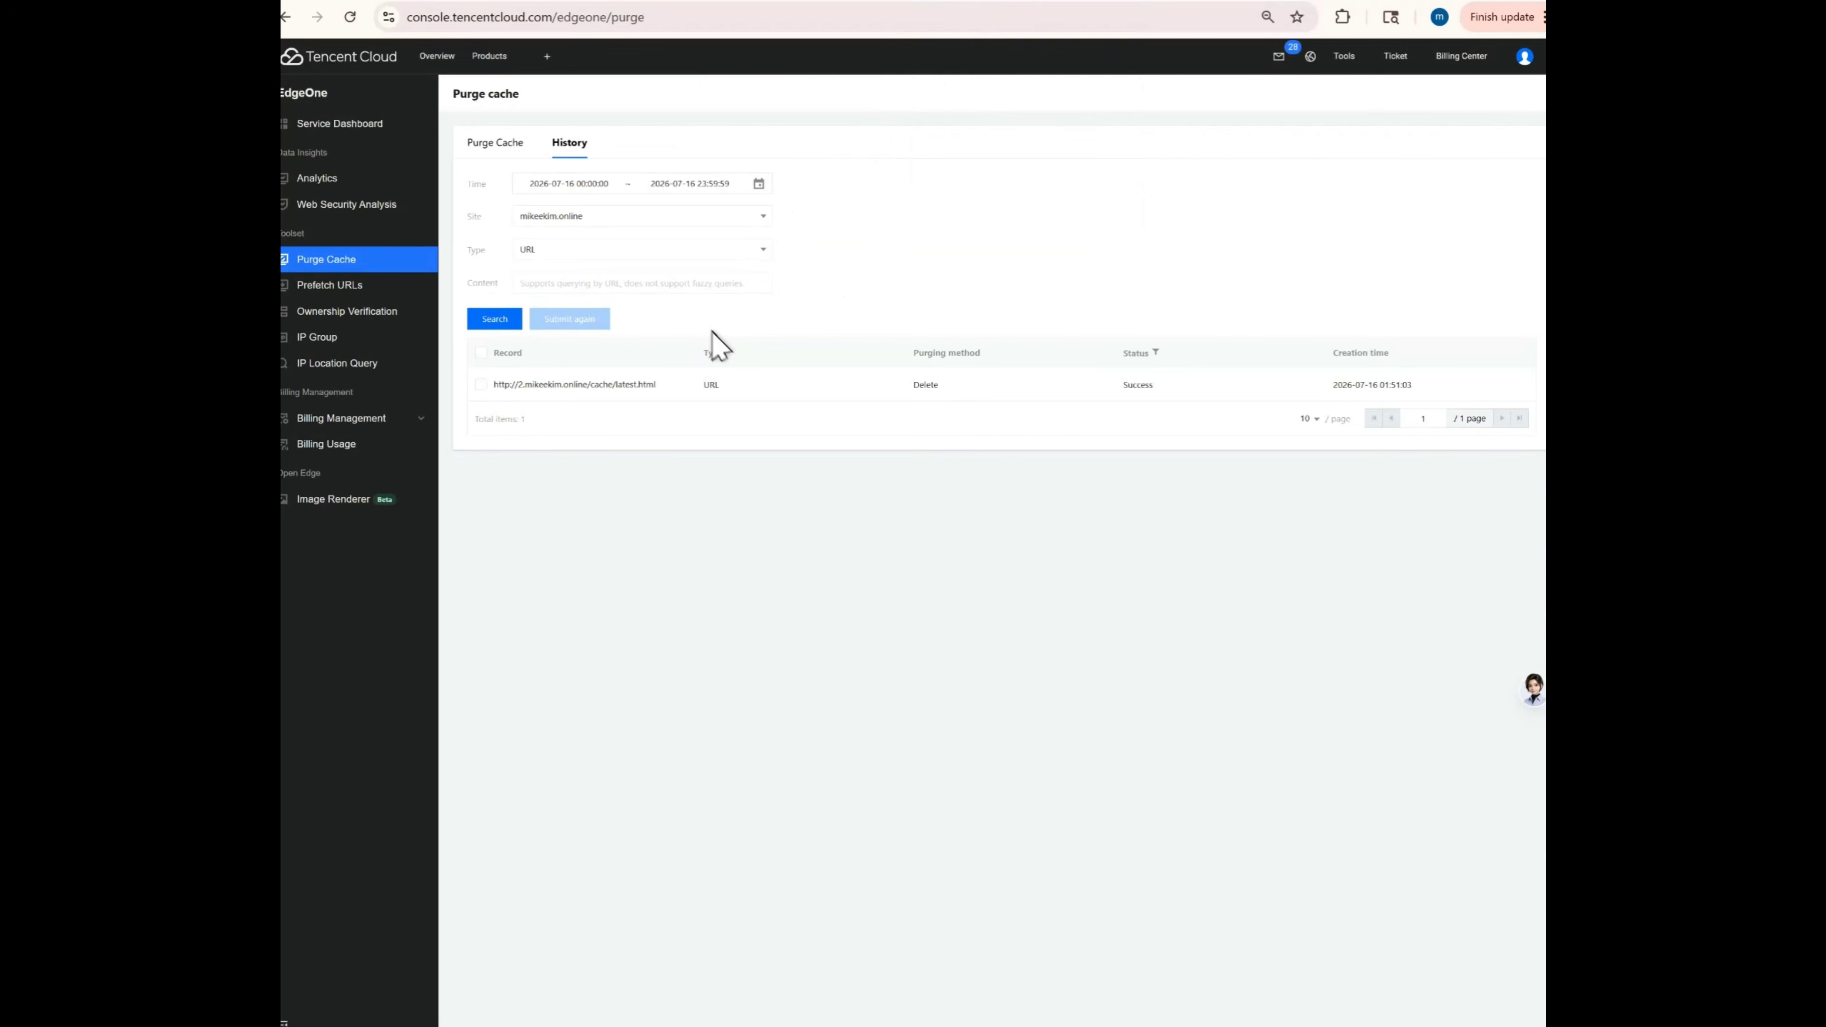
pyautogui.click(420, 3)
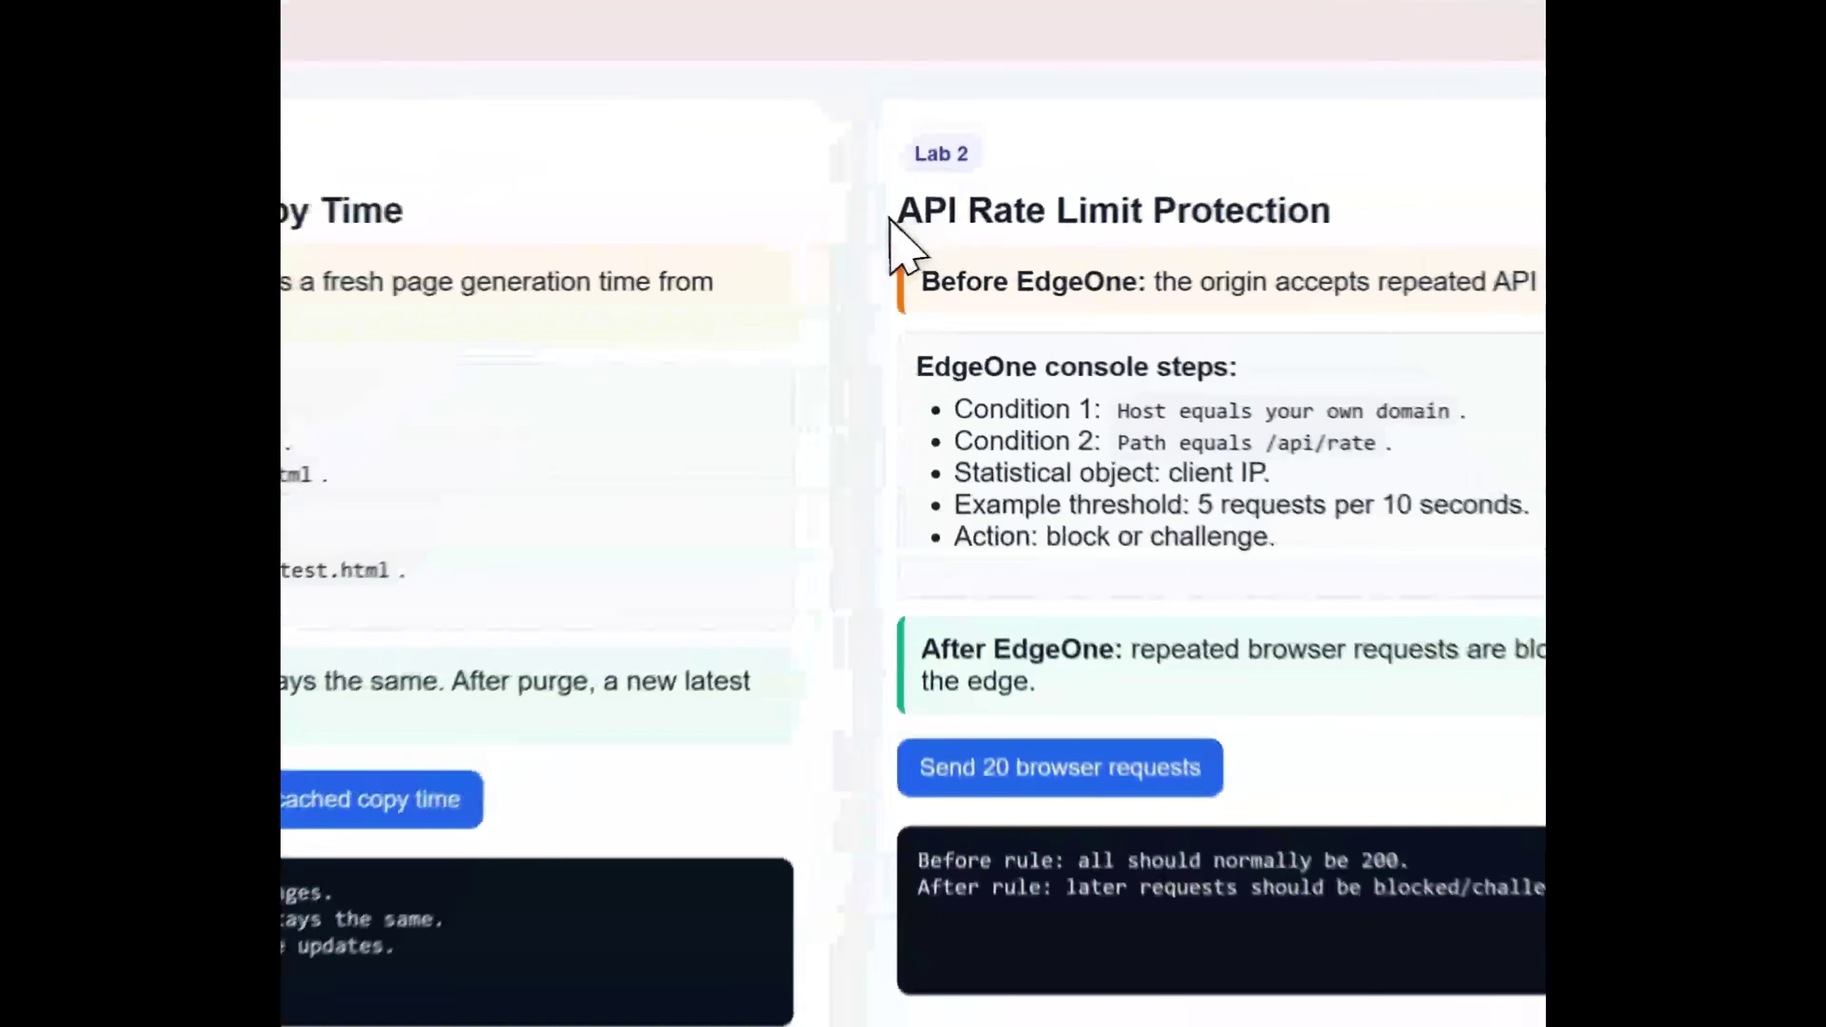
pyautogui.moveTo(935, 112); pyautogui.dragTo(1133, 118)
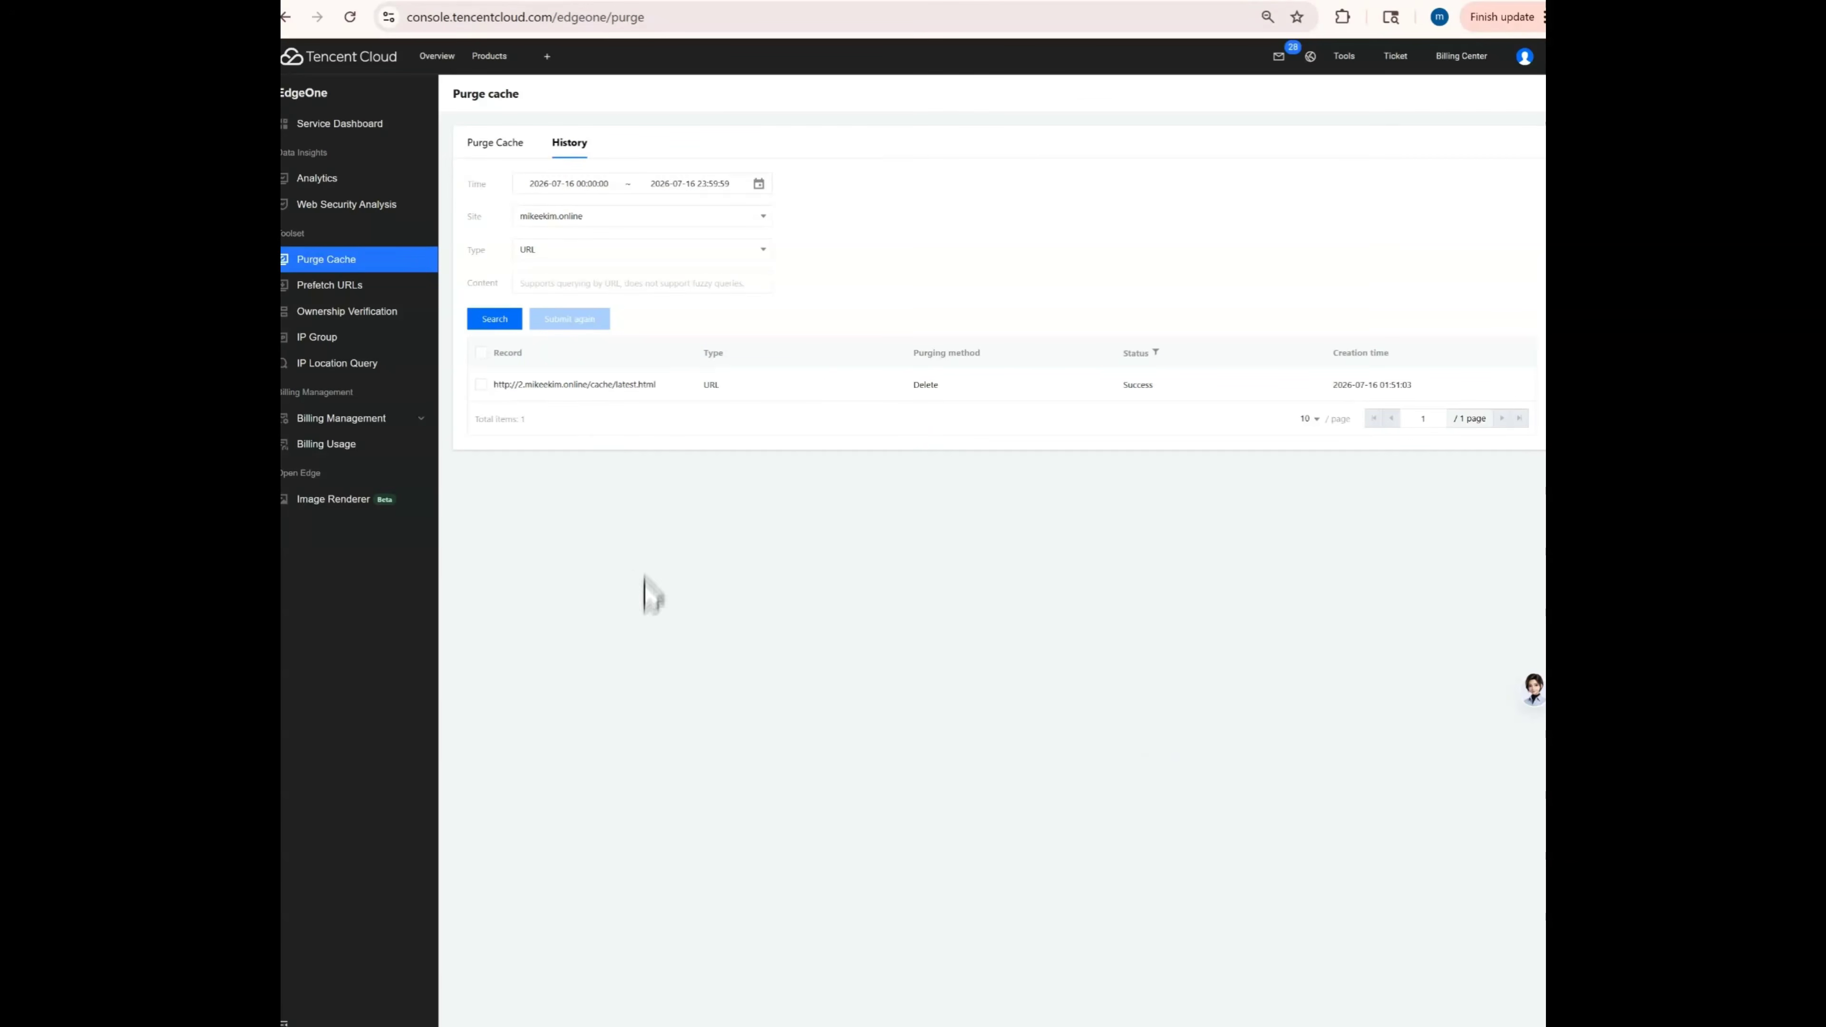
# In the EdgeOne console, open the mikeekim.online site's Web Security settings and show the domain-level security policies.
pyautogui.click(374, 123)
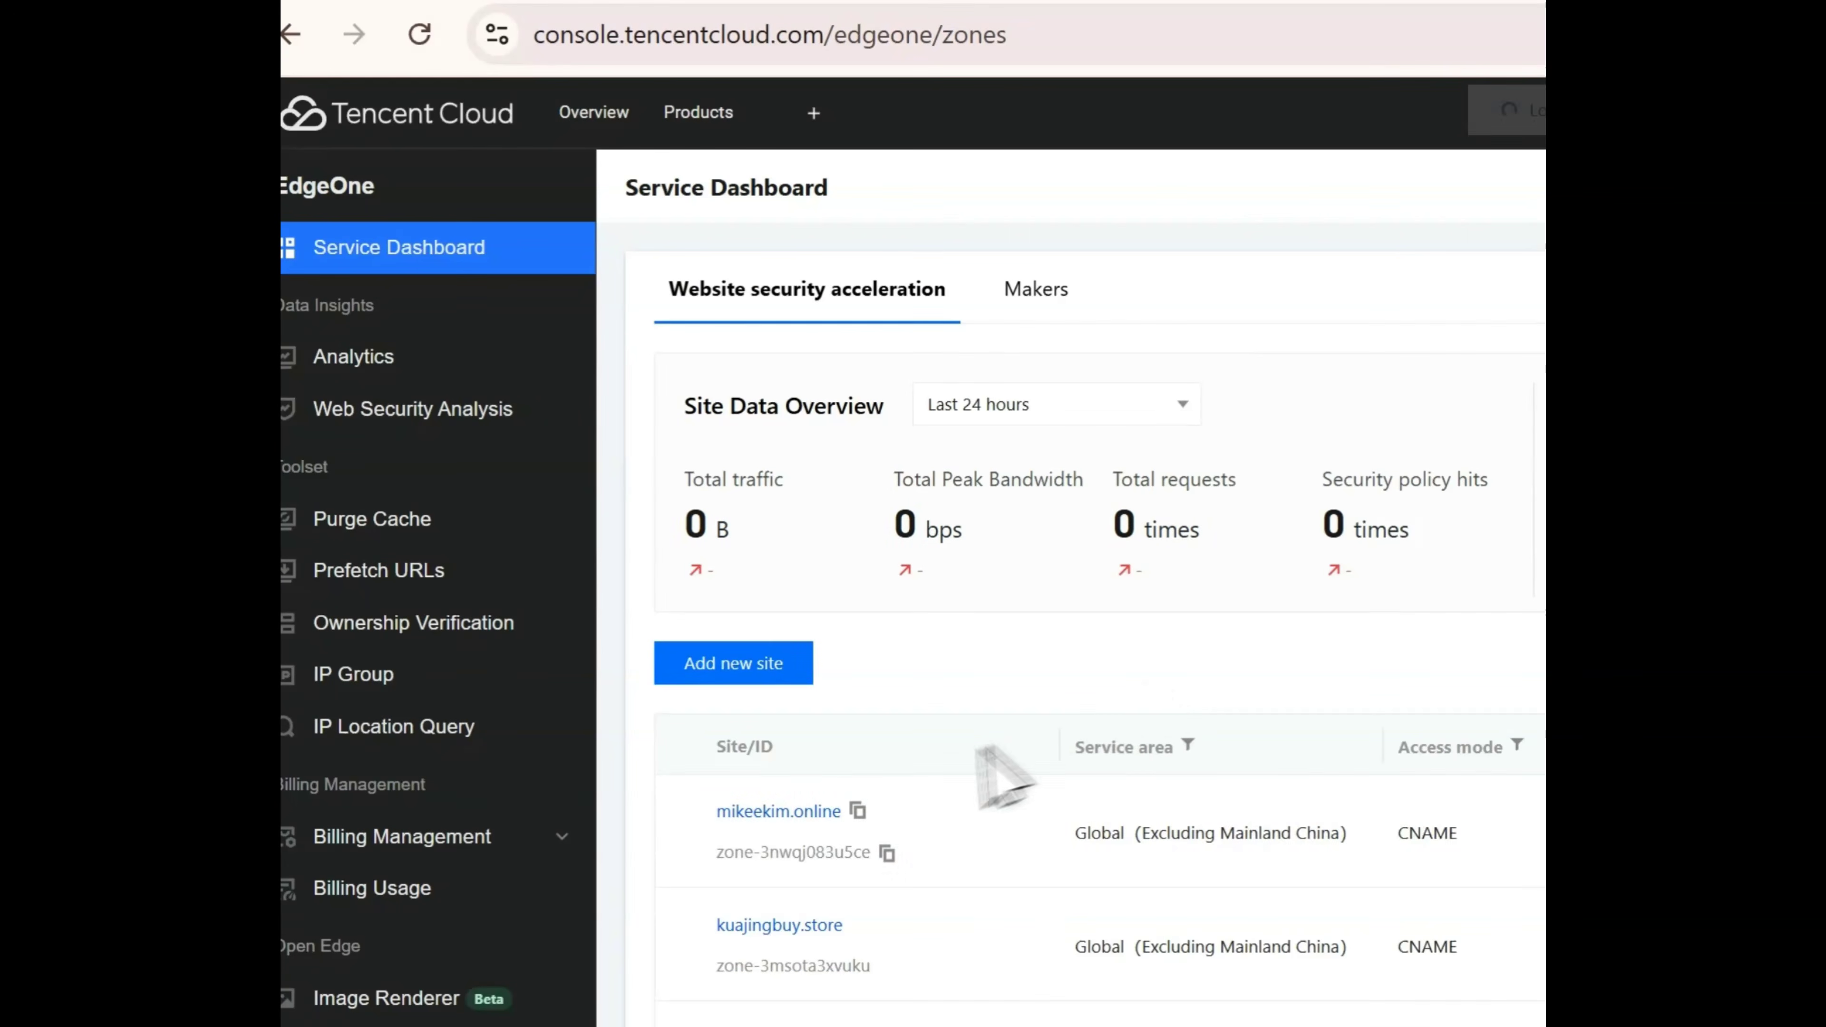
pyautogui.click(780, 812)
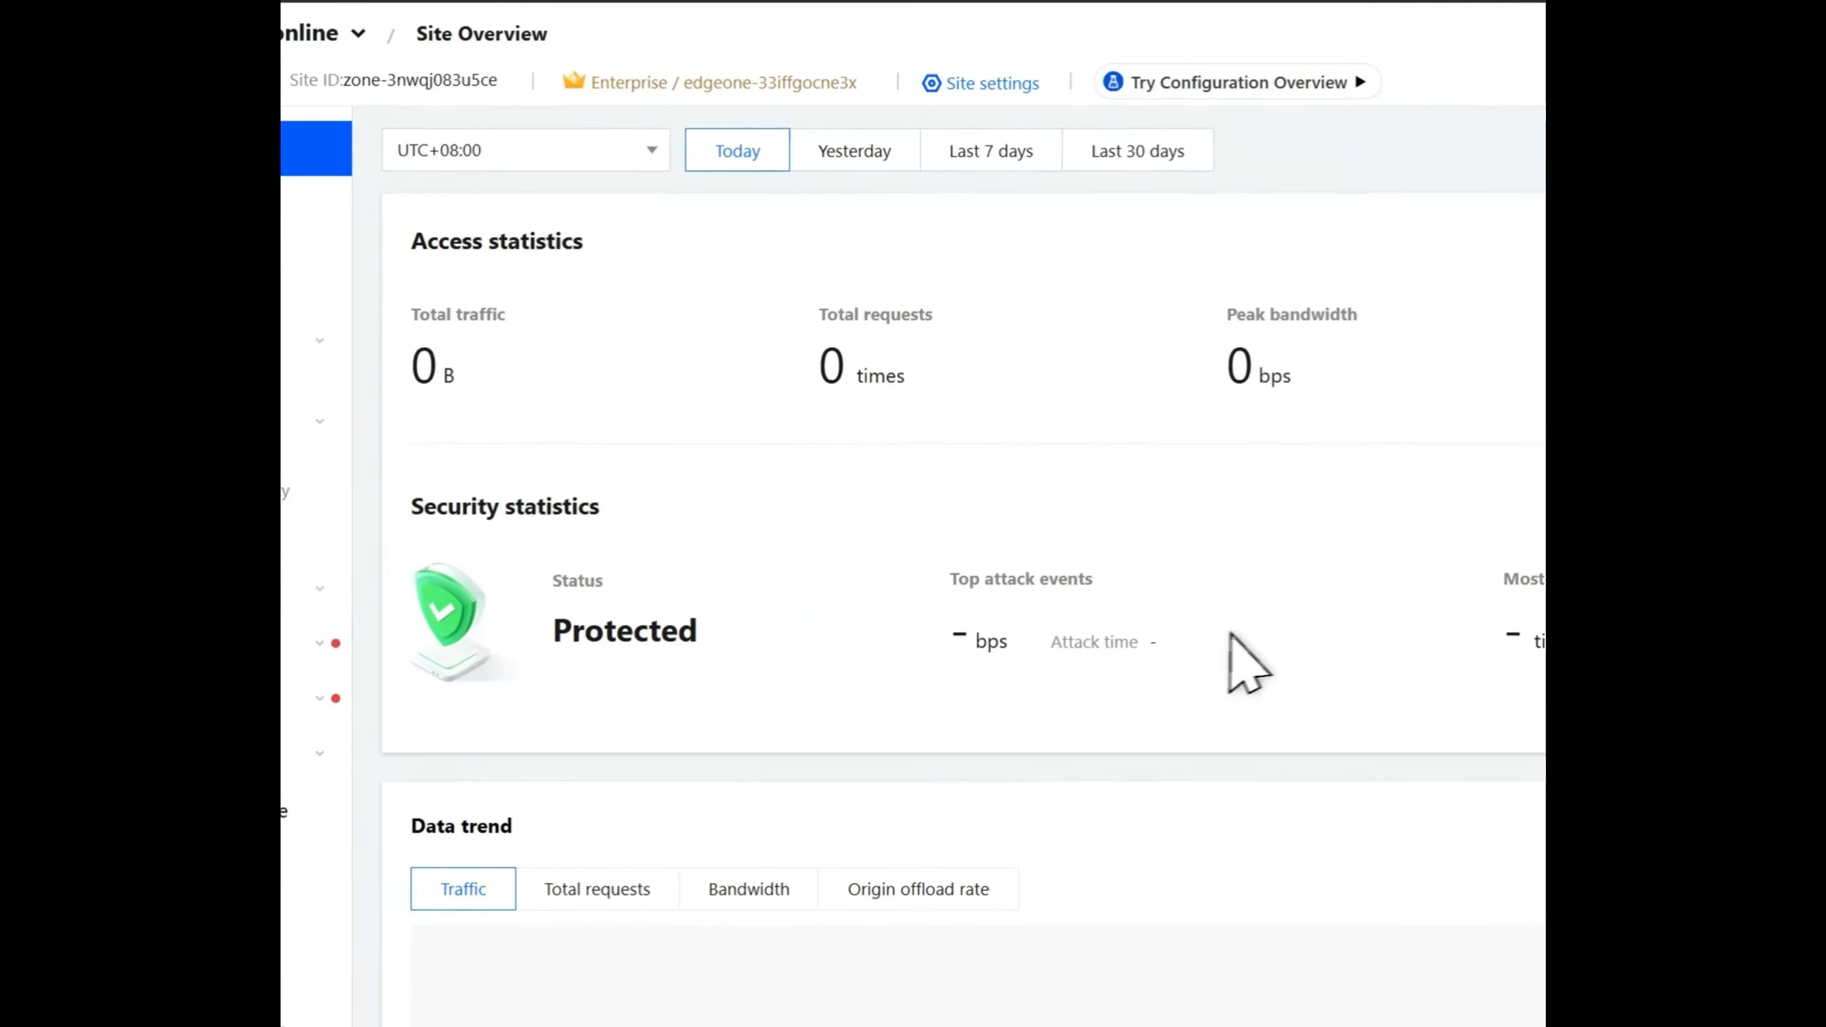
pyautogui.click(498, 718)
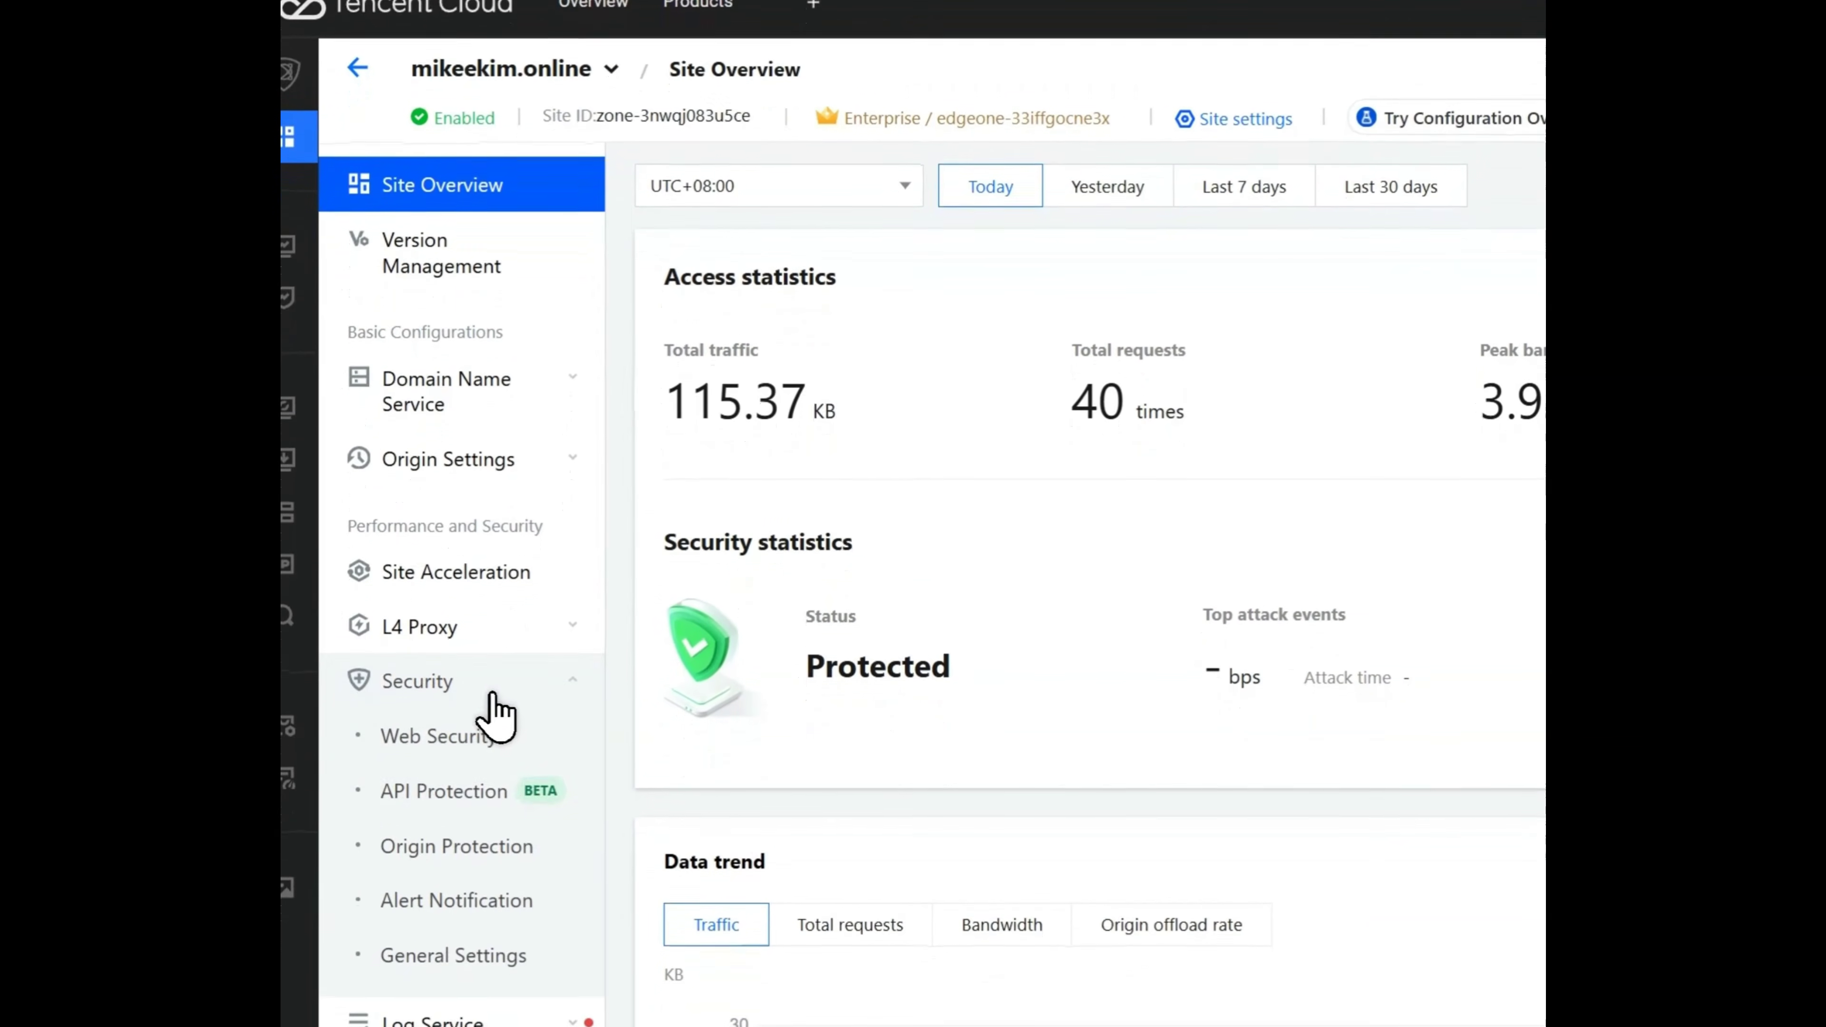
pyautogui.click(496, 762)
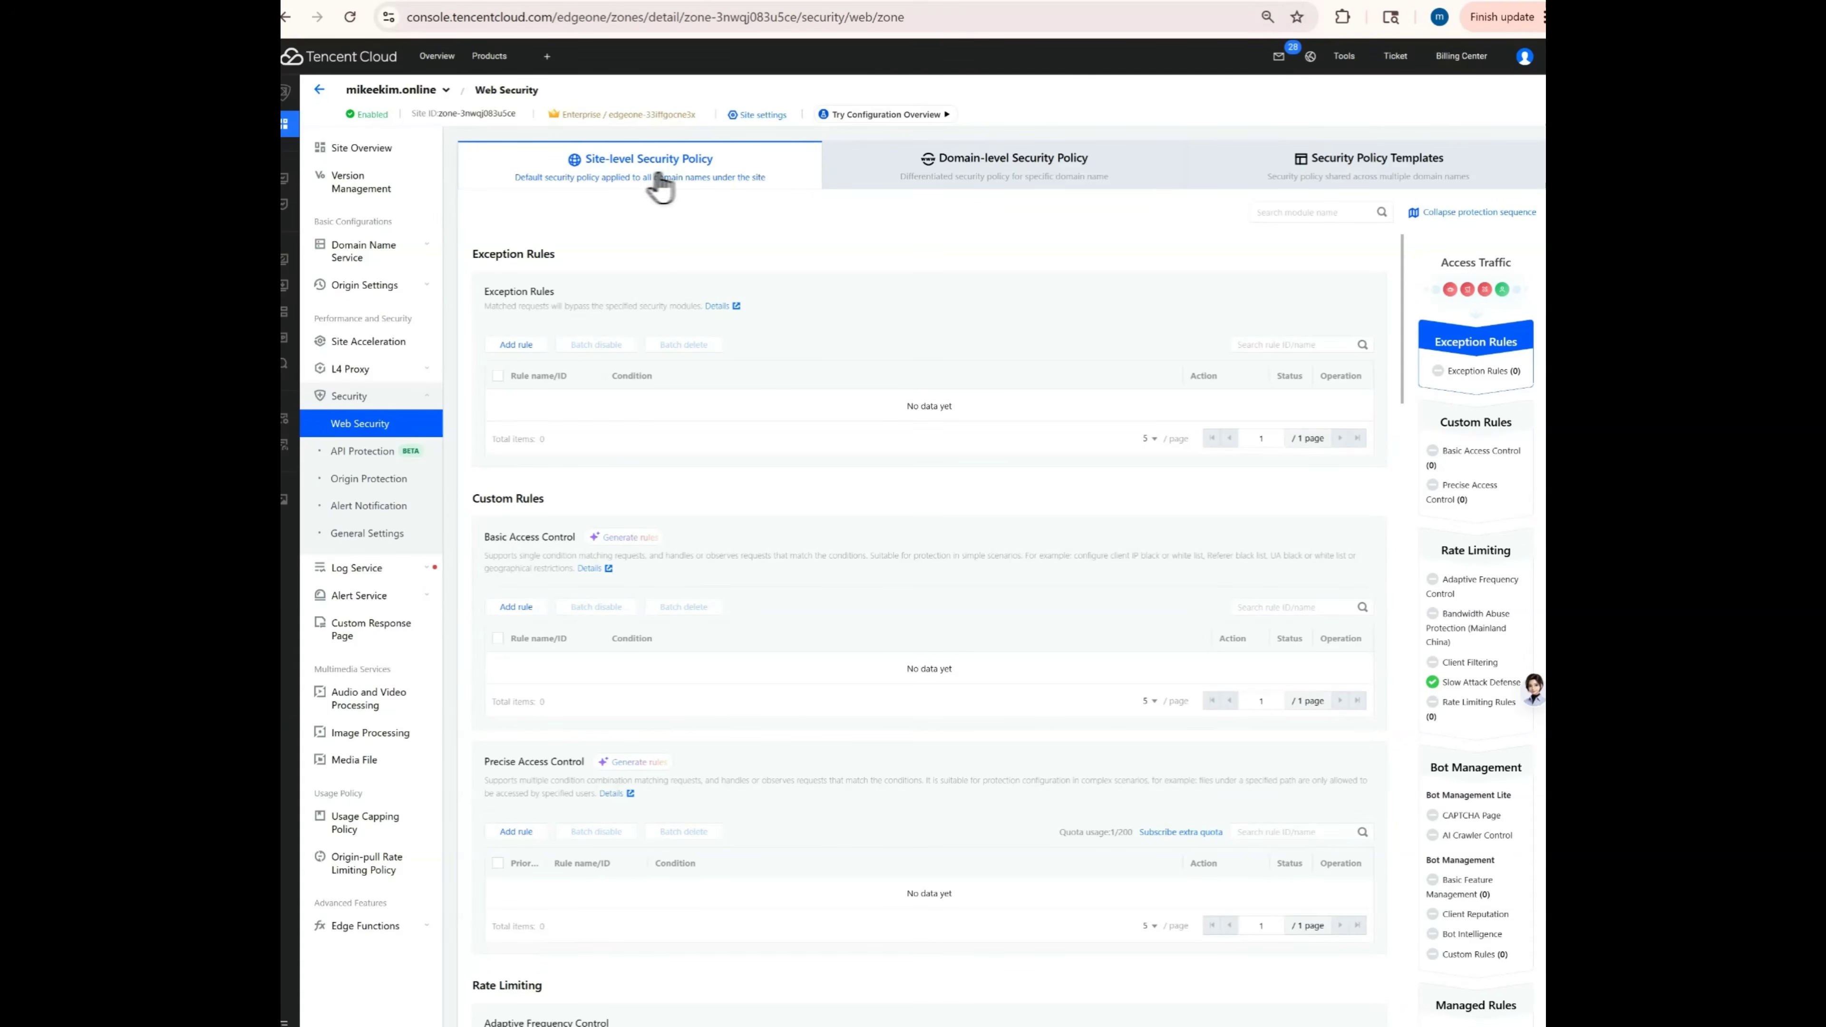
pyautogui.click(964, 177)
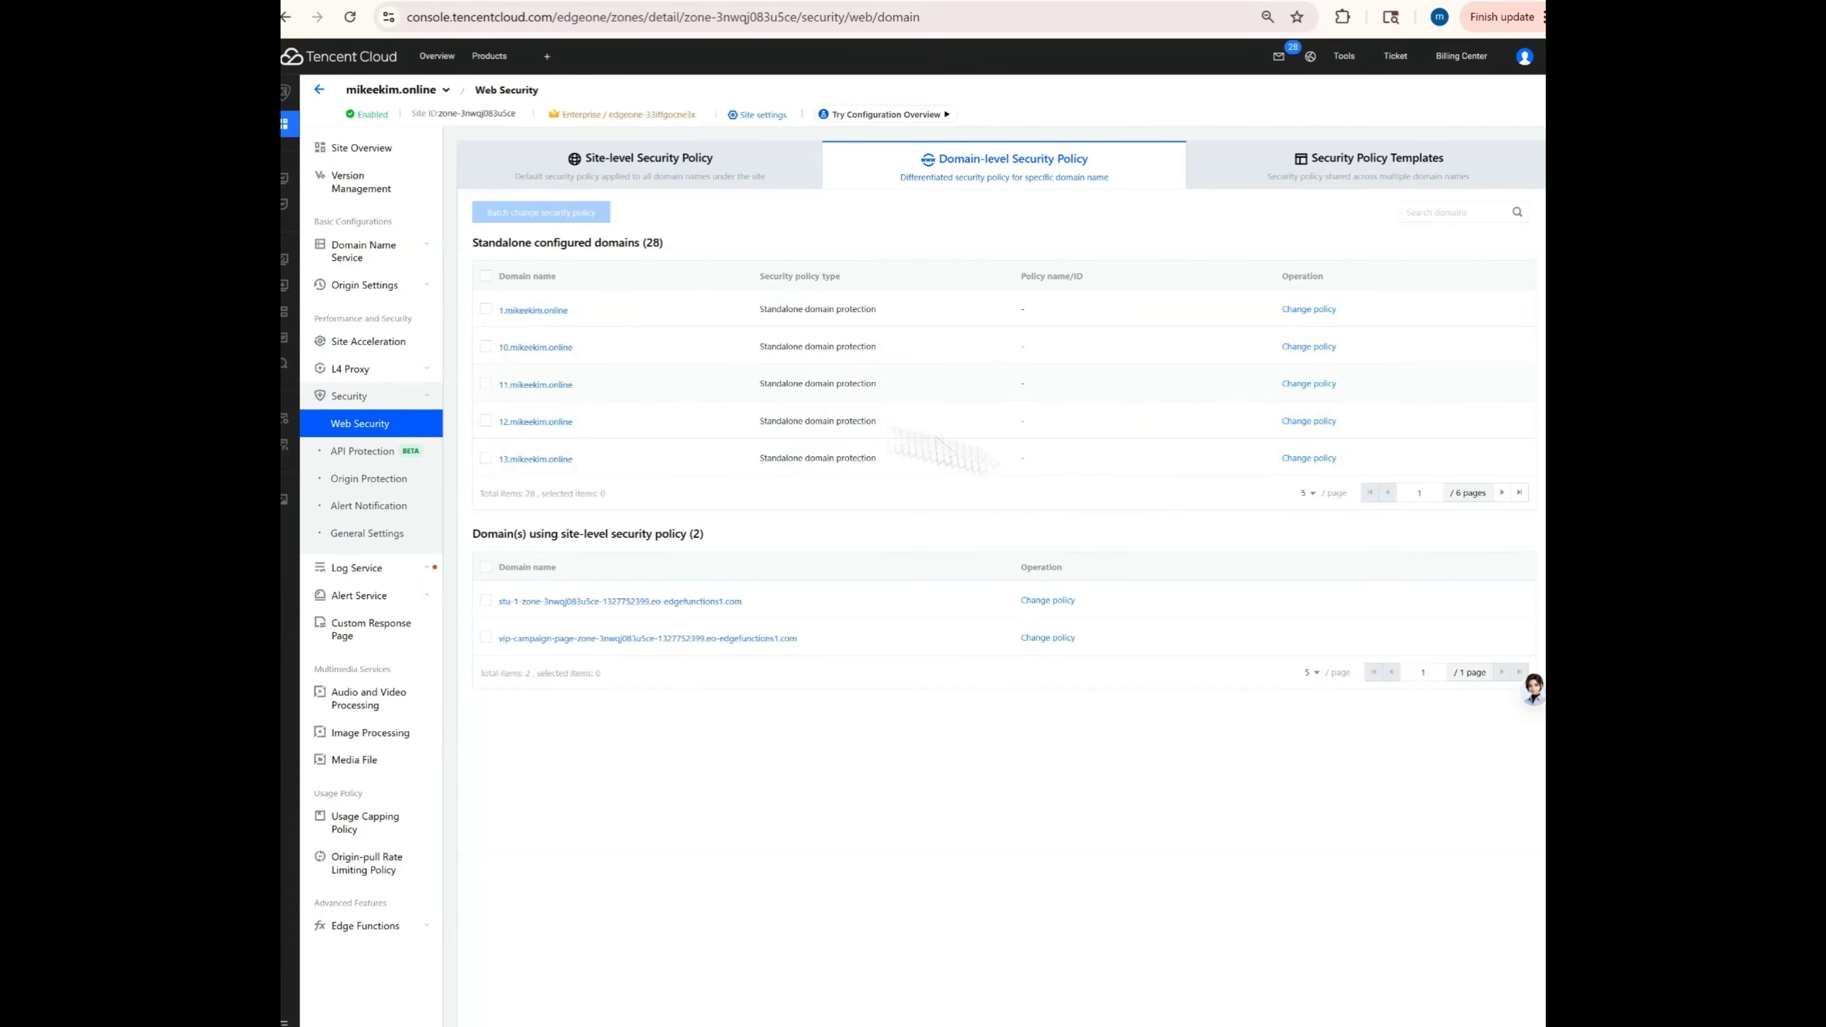
# Show 50 standalone configured domains per page and find 2.mikeekim.online in the list.
pyautogui.click(1307, 493)
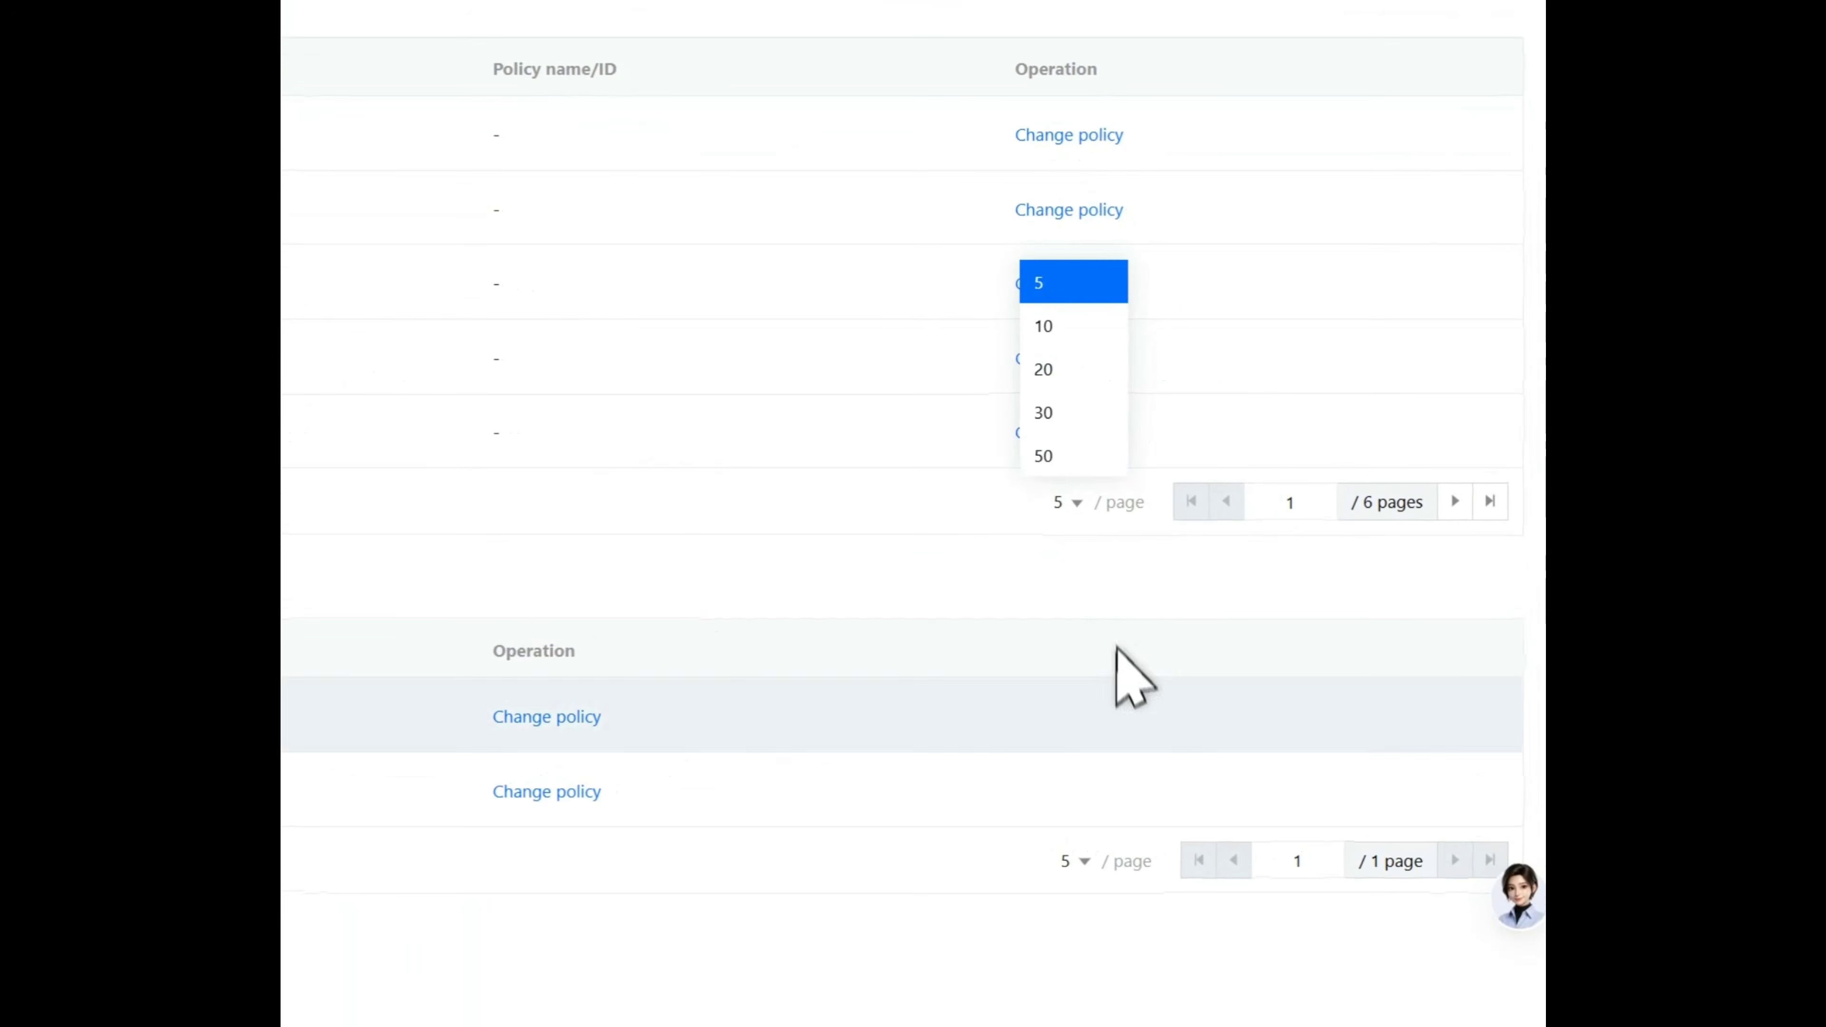
pyautogui.click(1093, 455)
pyautogui.scroll(-5, 766, 767)
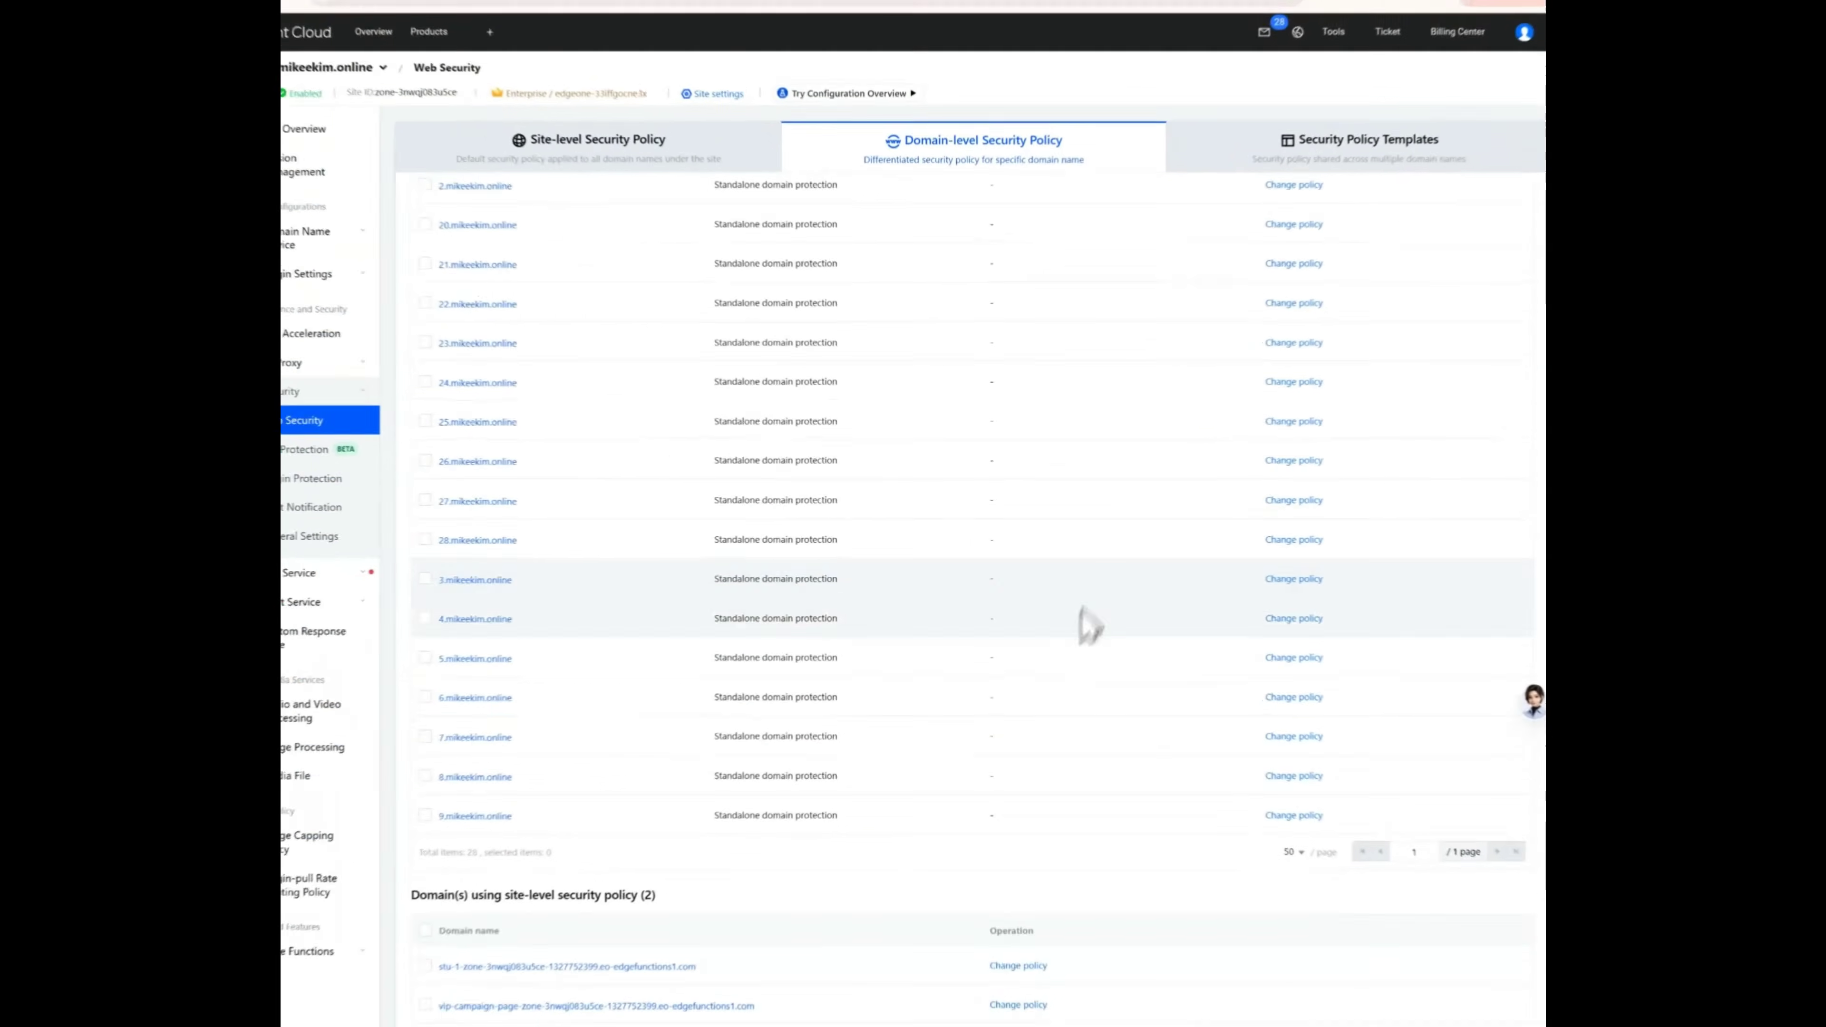
pyautogui.scroll(7, 469, 610)
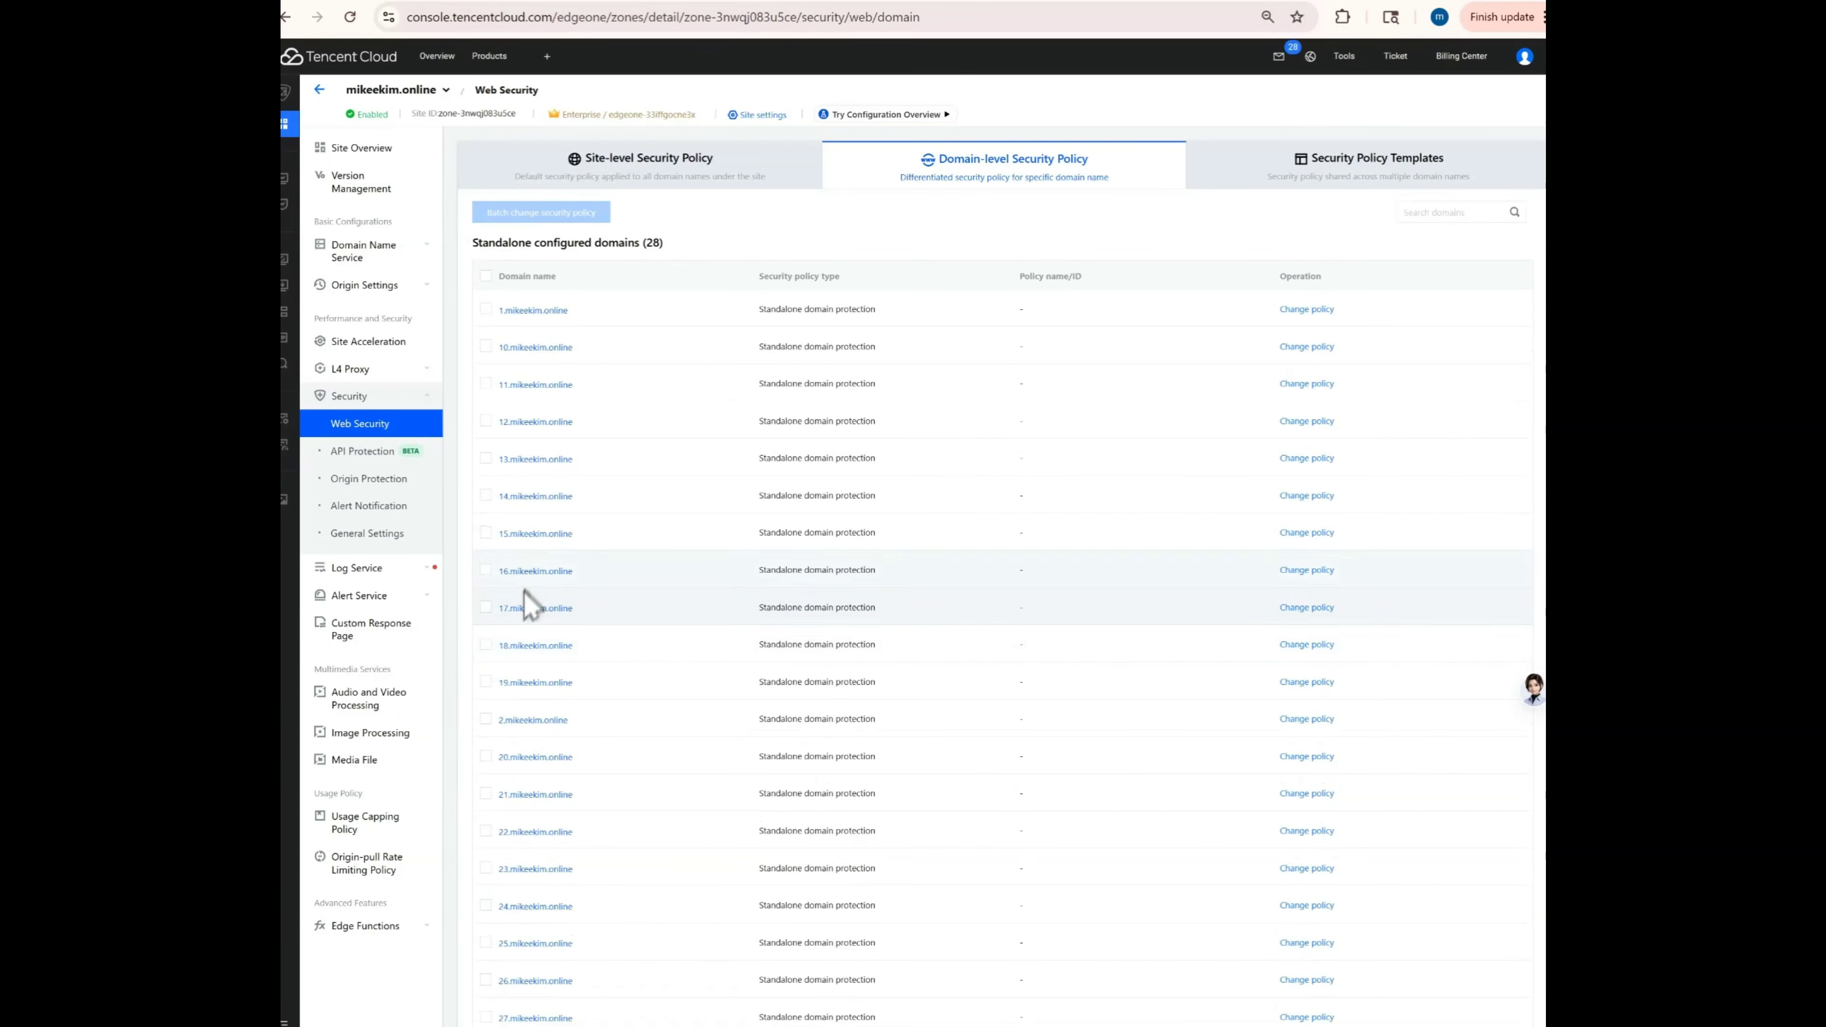
pyautogui.scroll(-6, 562, 437)
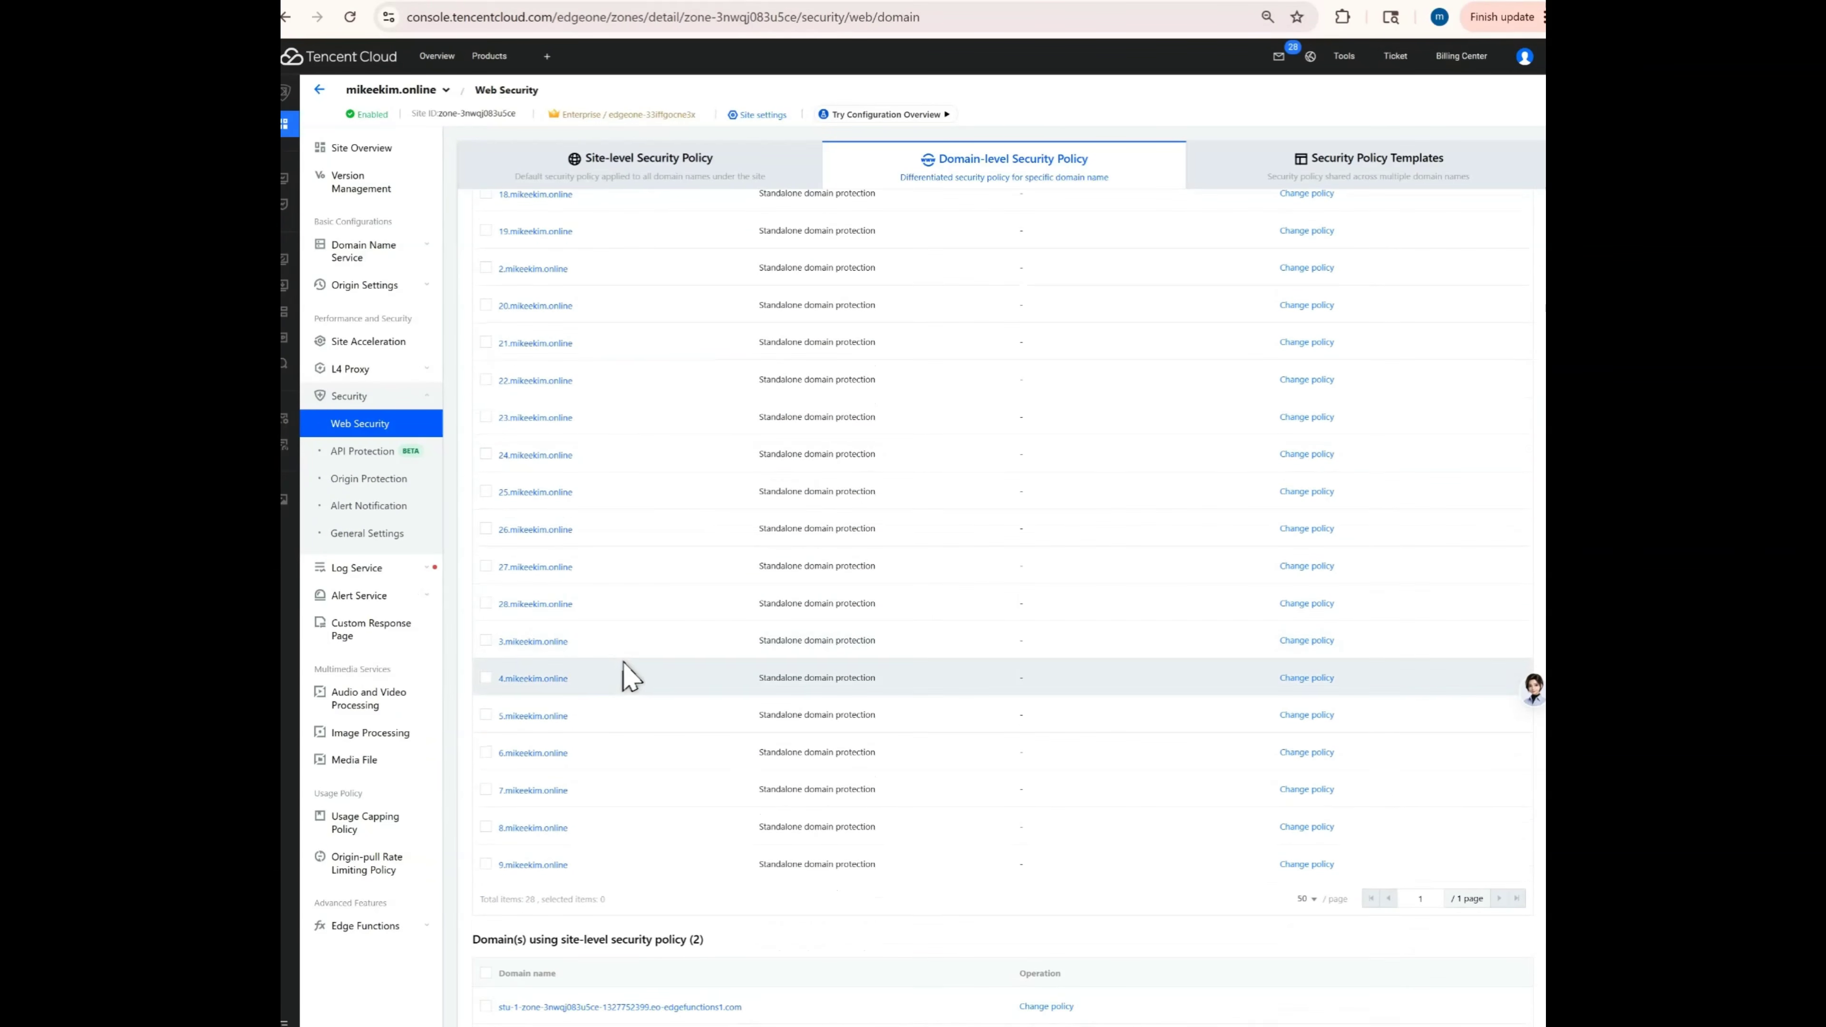
pyautogui.scroll(6, 632, 676)
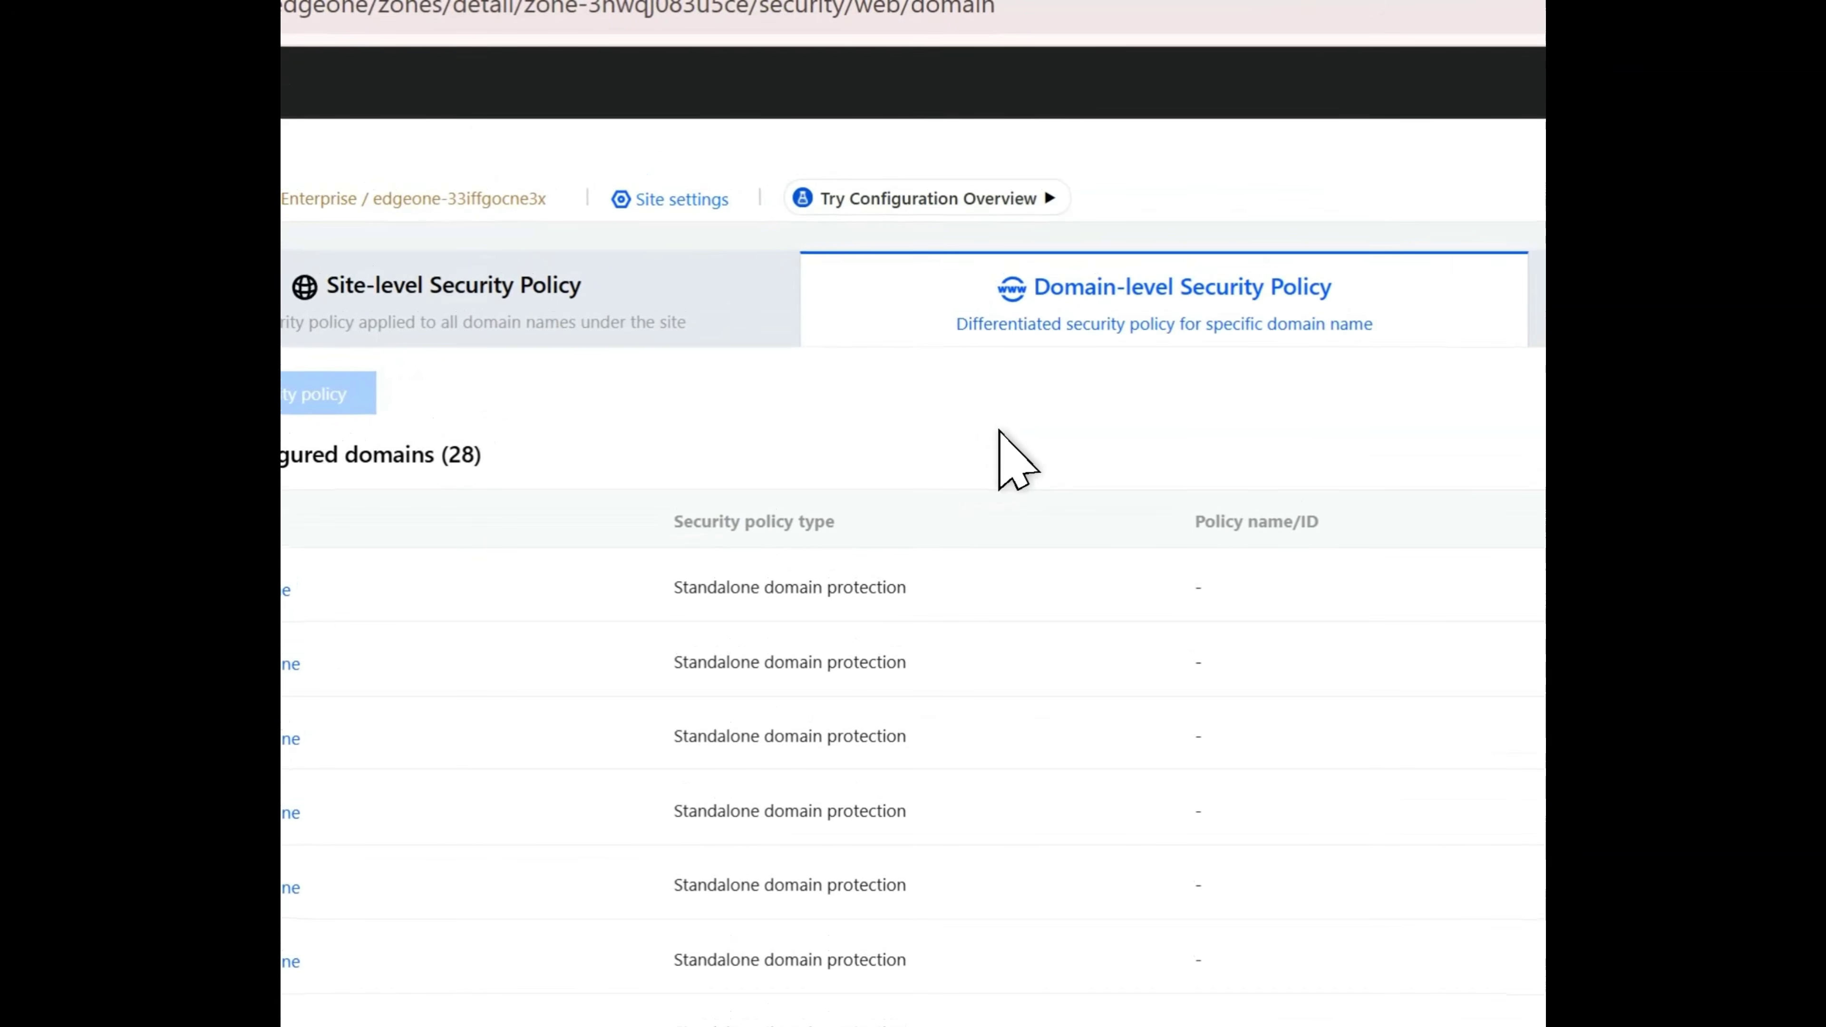
pyautogui.hotkey('ctrl', 'f')
pyautogui.write('2.mikeekim.online')
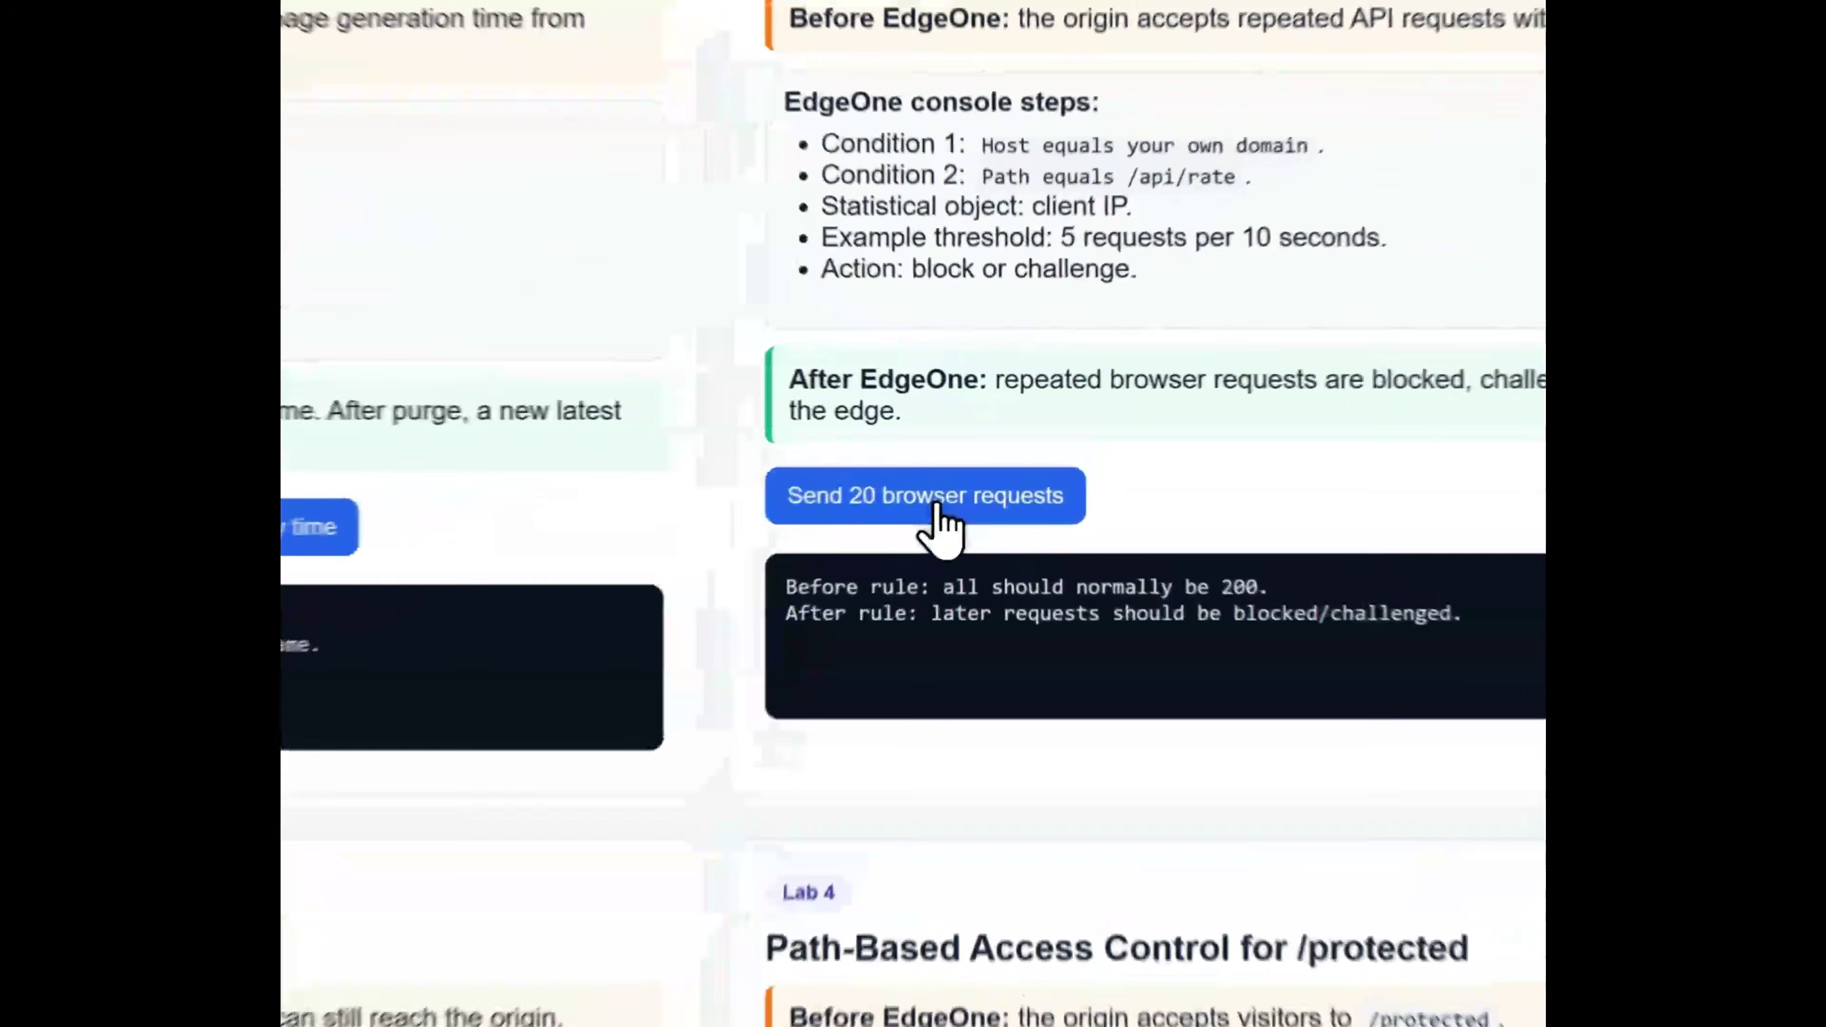
# Send 20 browser requests from Lab 2 on 2.mikeekim.online, check the returned status codes, and send them again.
pyautogui.click(1028, 417)
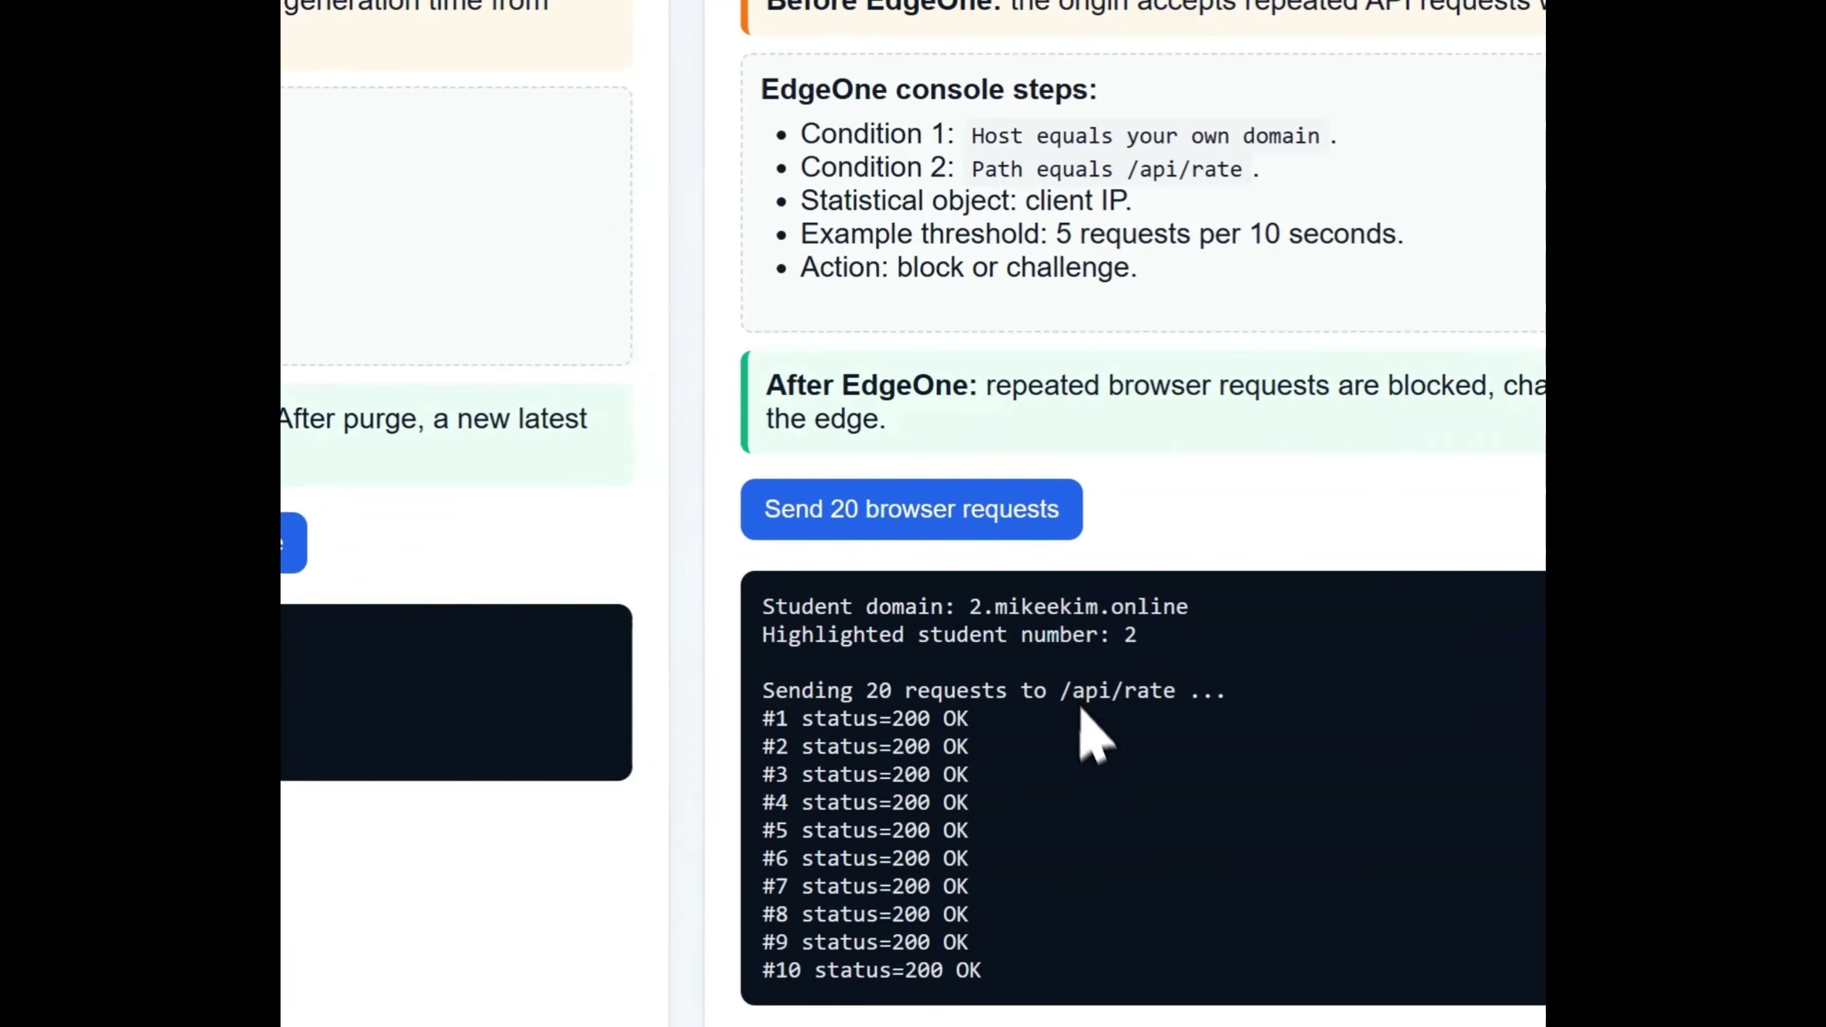
pyautogui.moveTo(1004, 494); pyautogui.dragTo(1010, 585)
pyautogui.scroll(-1, 942, 684)
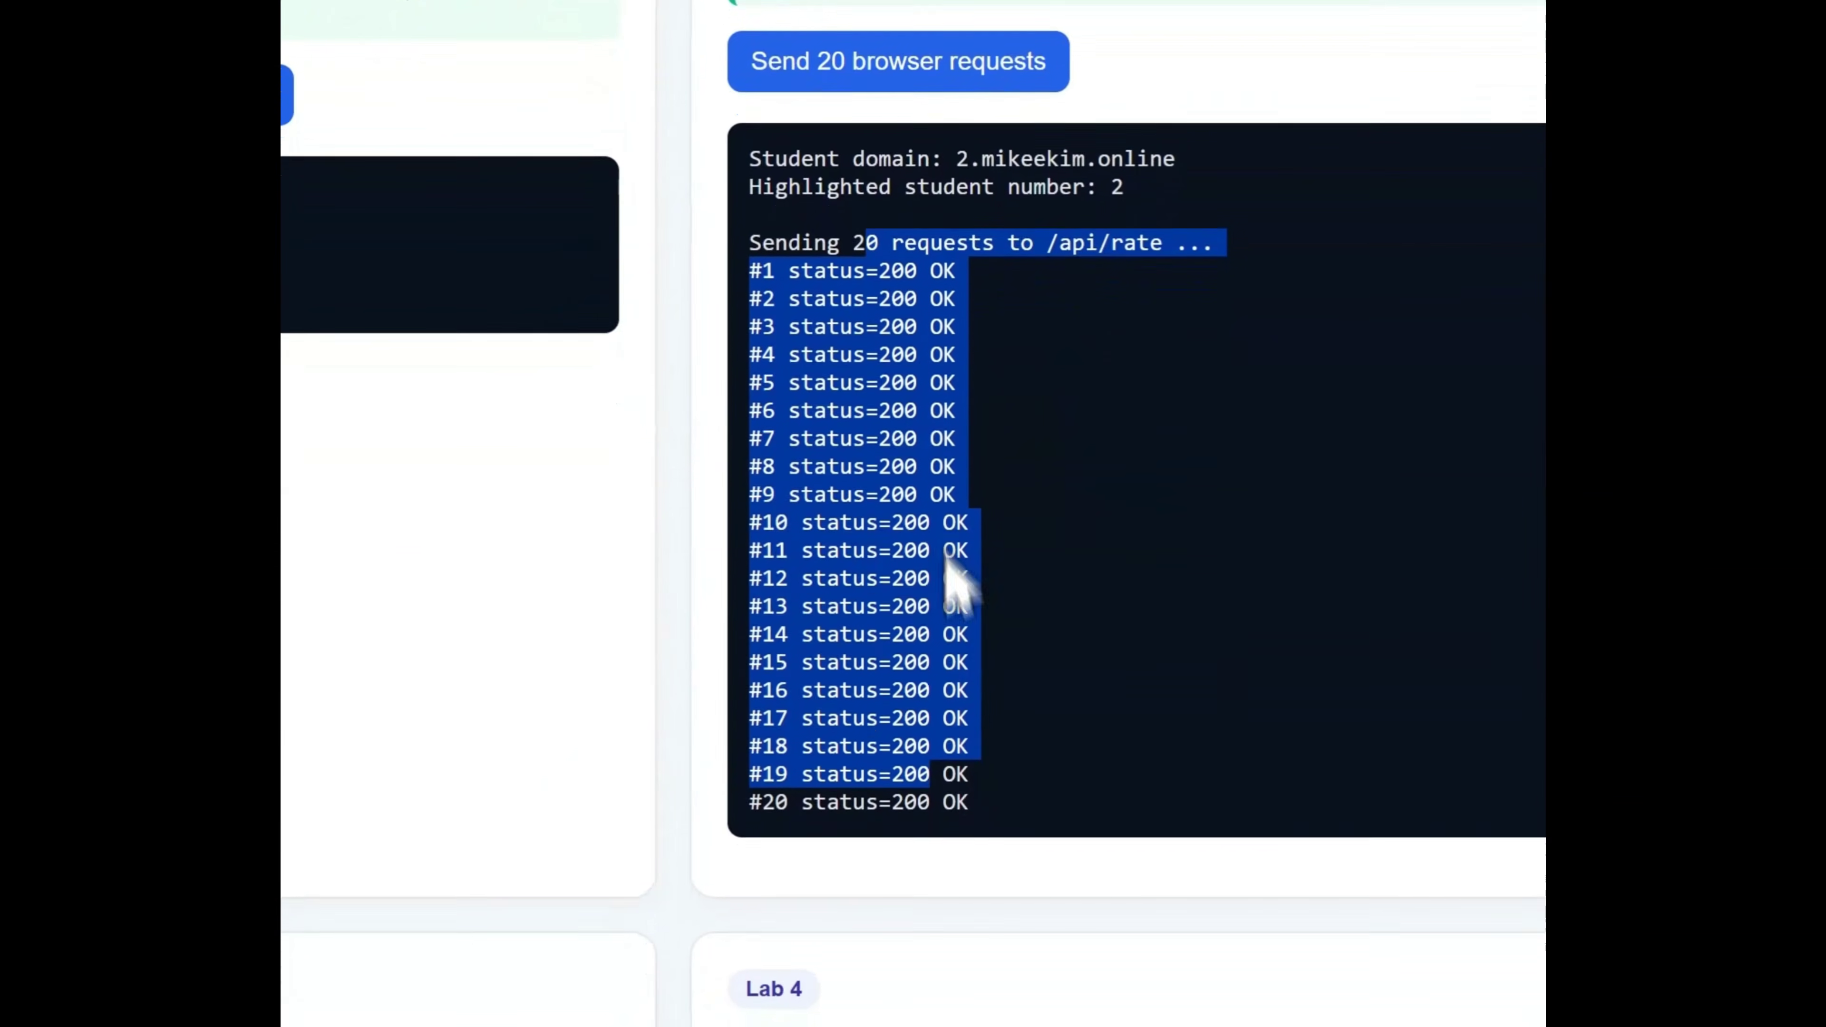
pyautogui.doubleClick(891, 289)
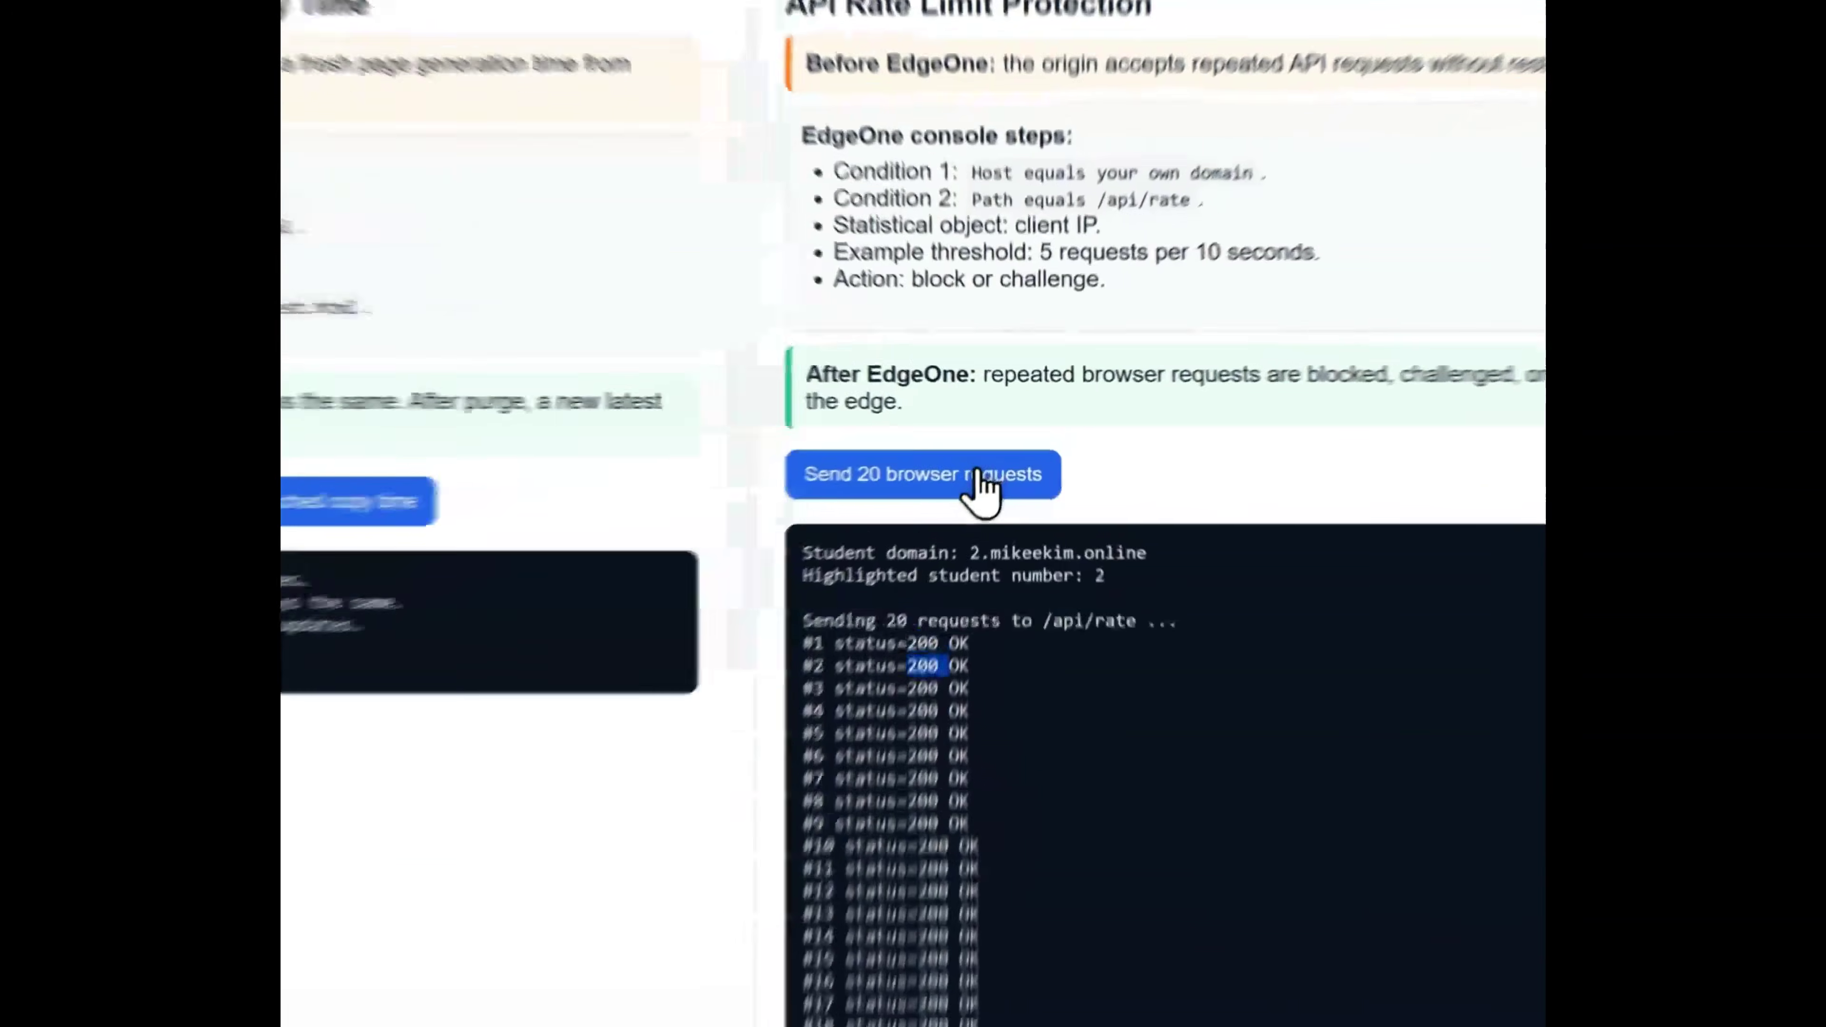
pyautogui.click(1049, 403)
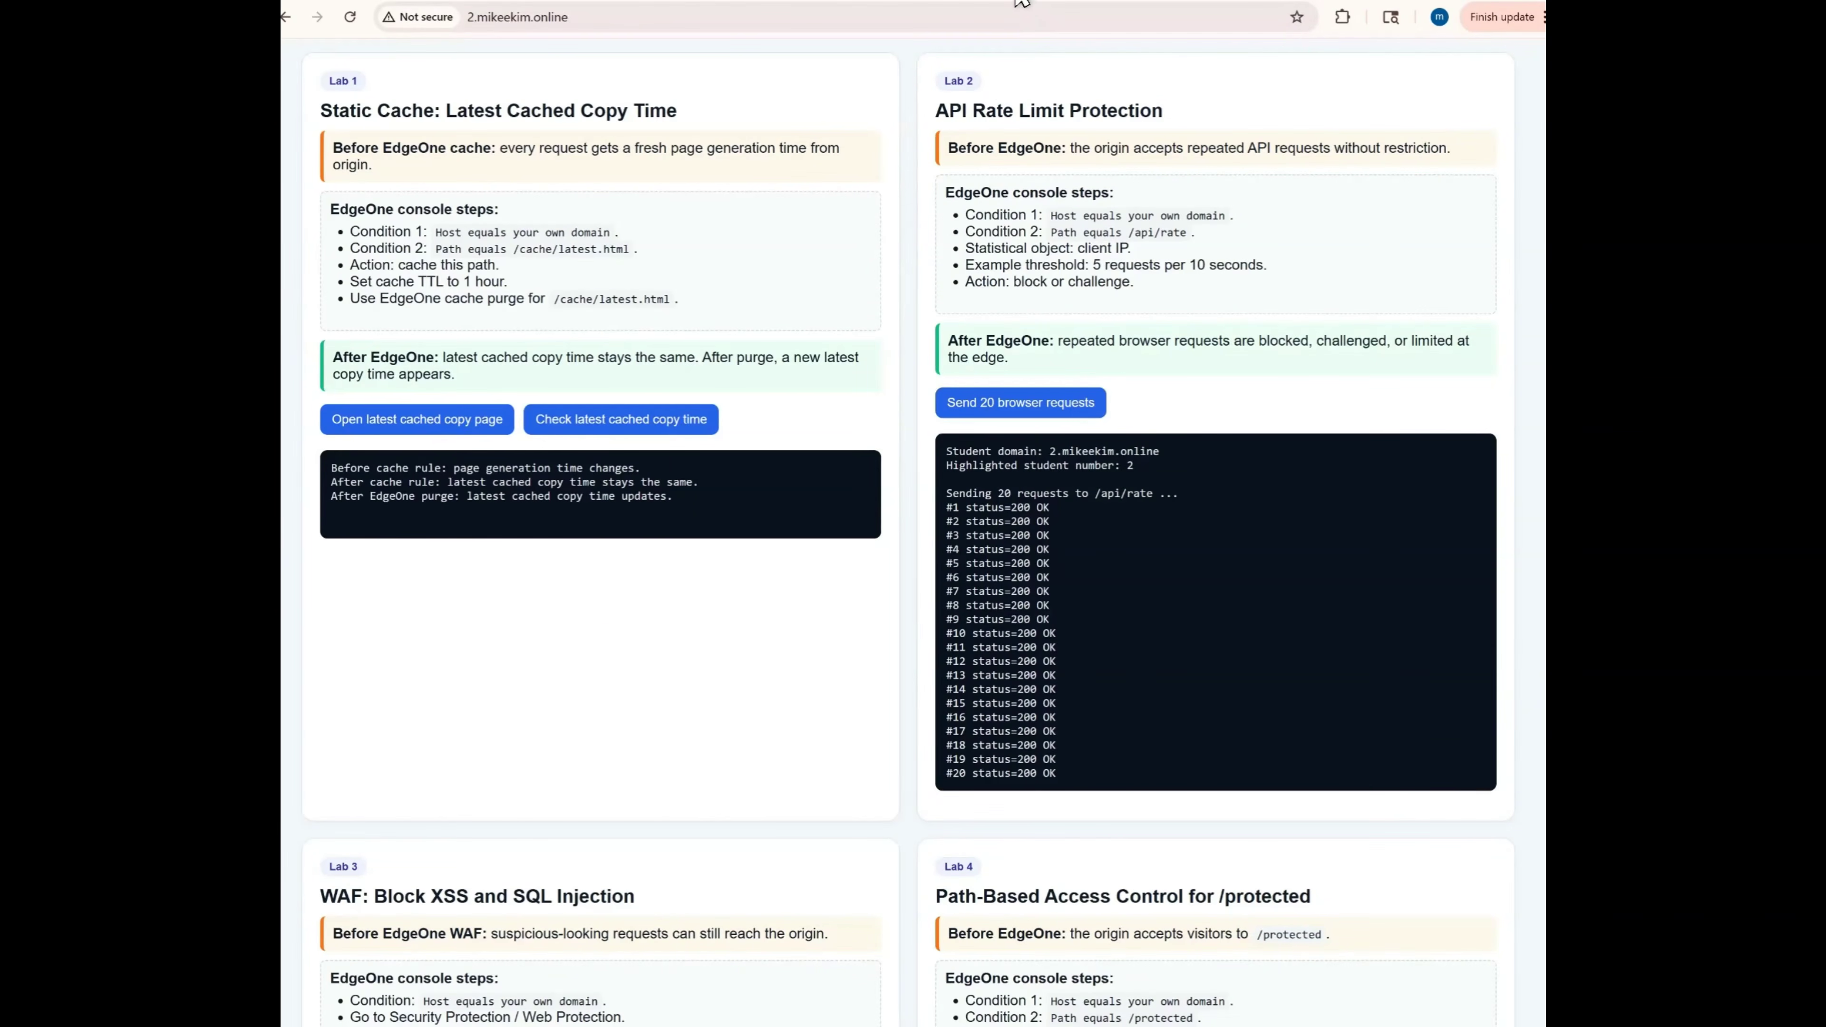
# In the 2.mikeekim.online security policy, start a new rate limiting rule from the Single IP request rate limit template.
pyautogui.click(1017, 1)
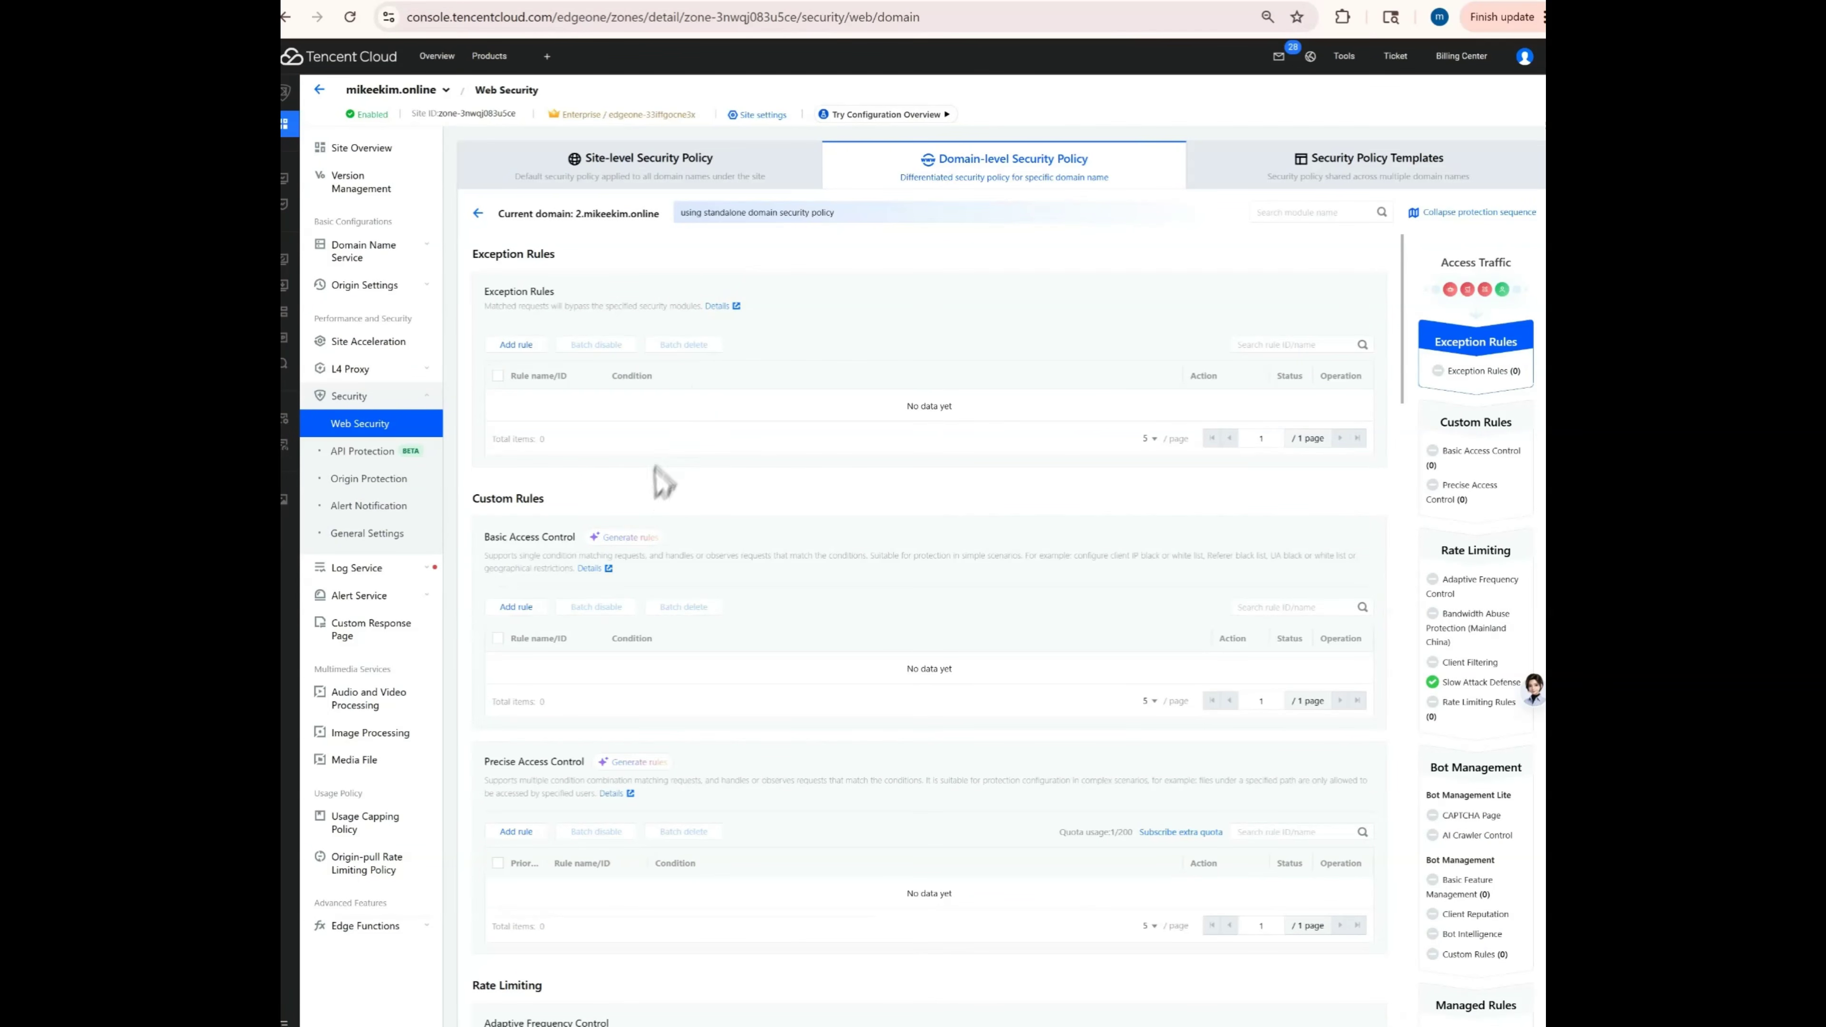
pyautogui.scroll(-8, 676, 442)
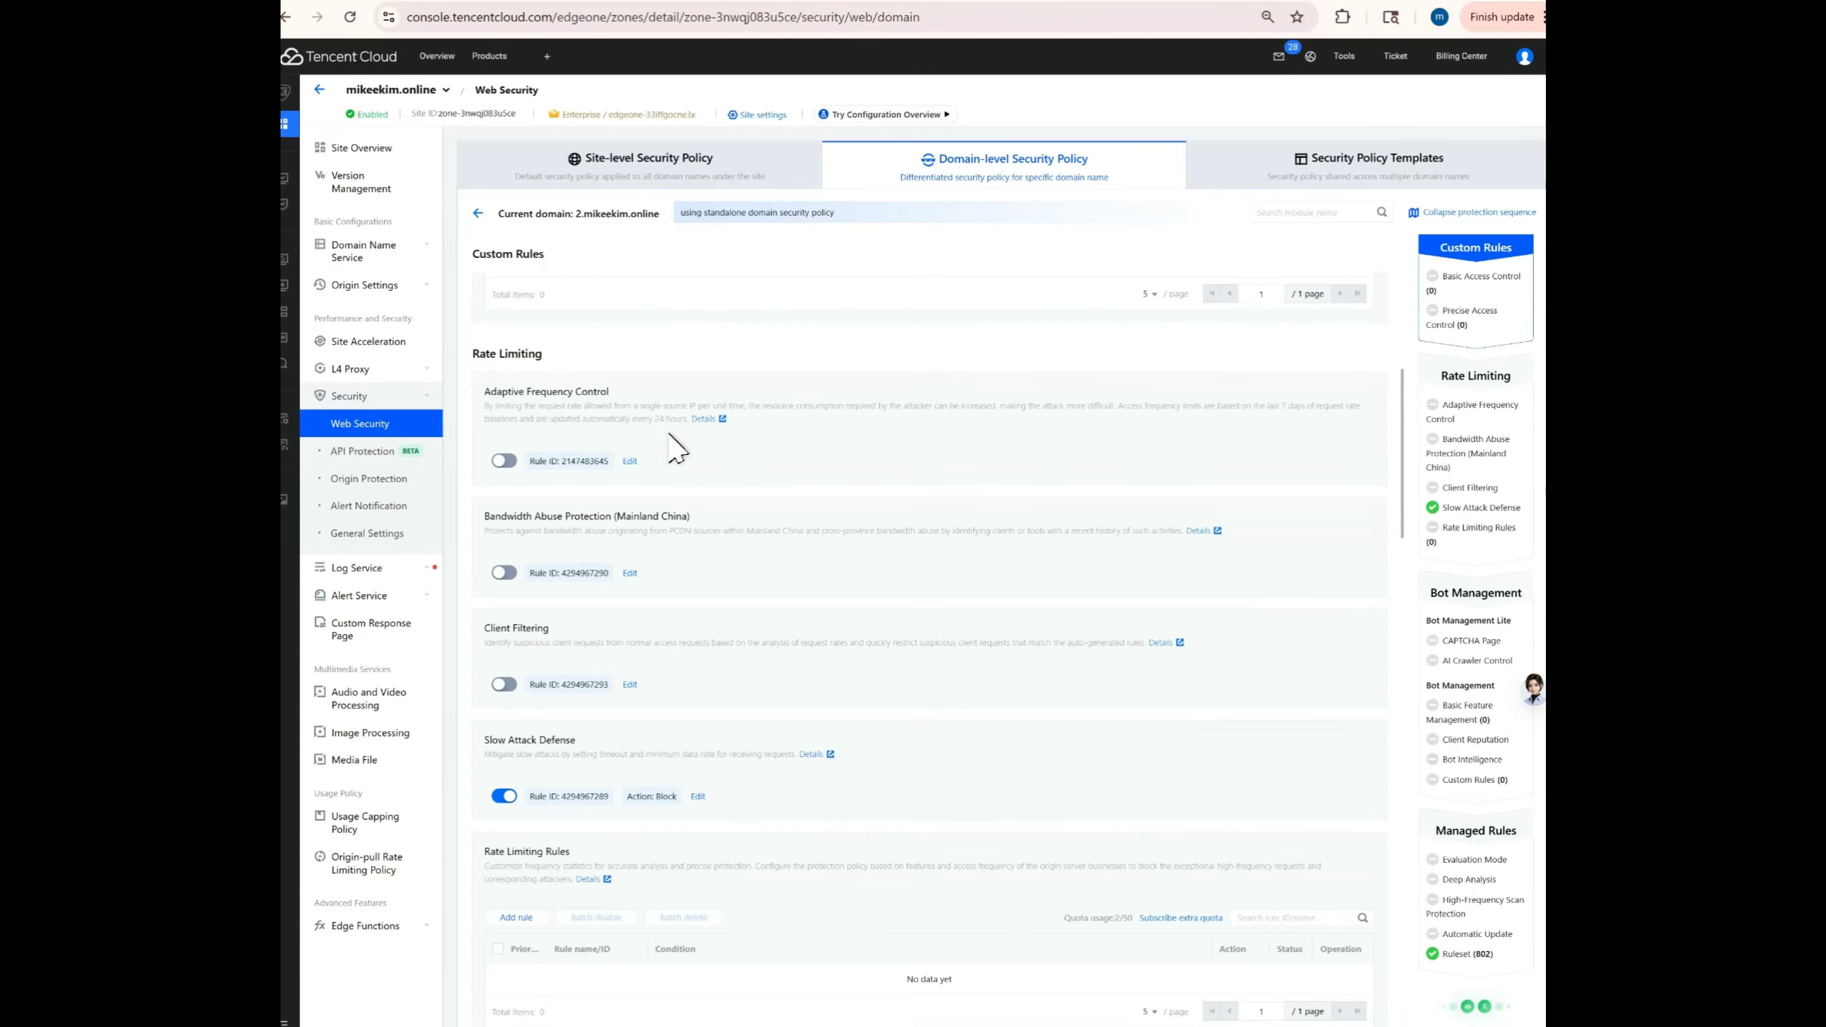
pyautogui.scroll(-3, 744, 439)
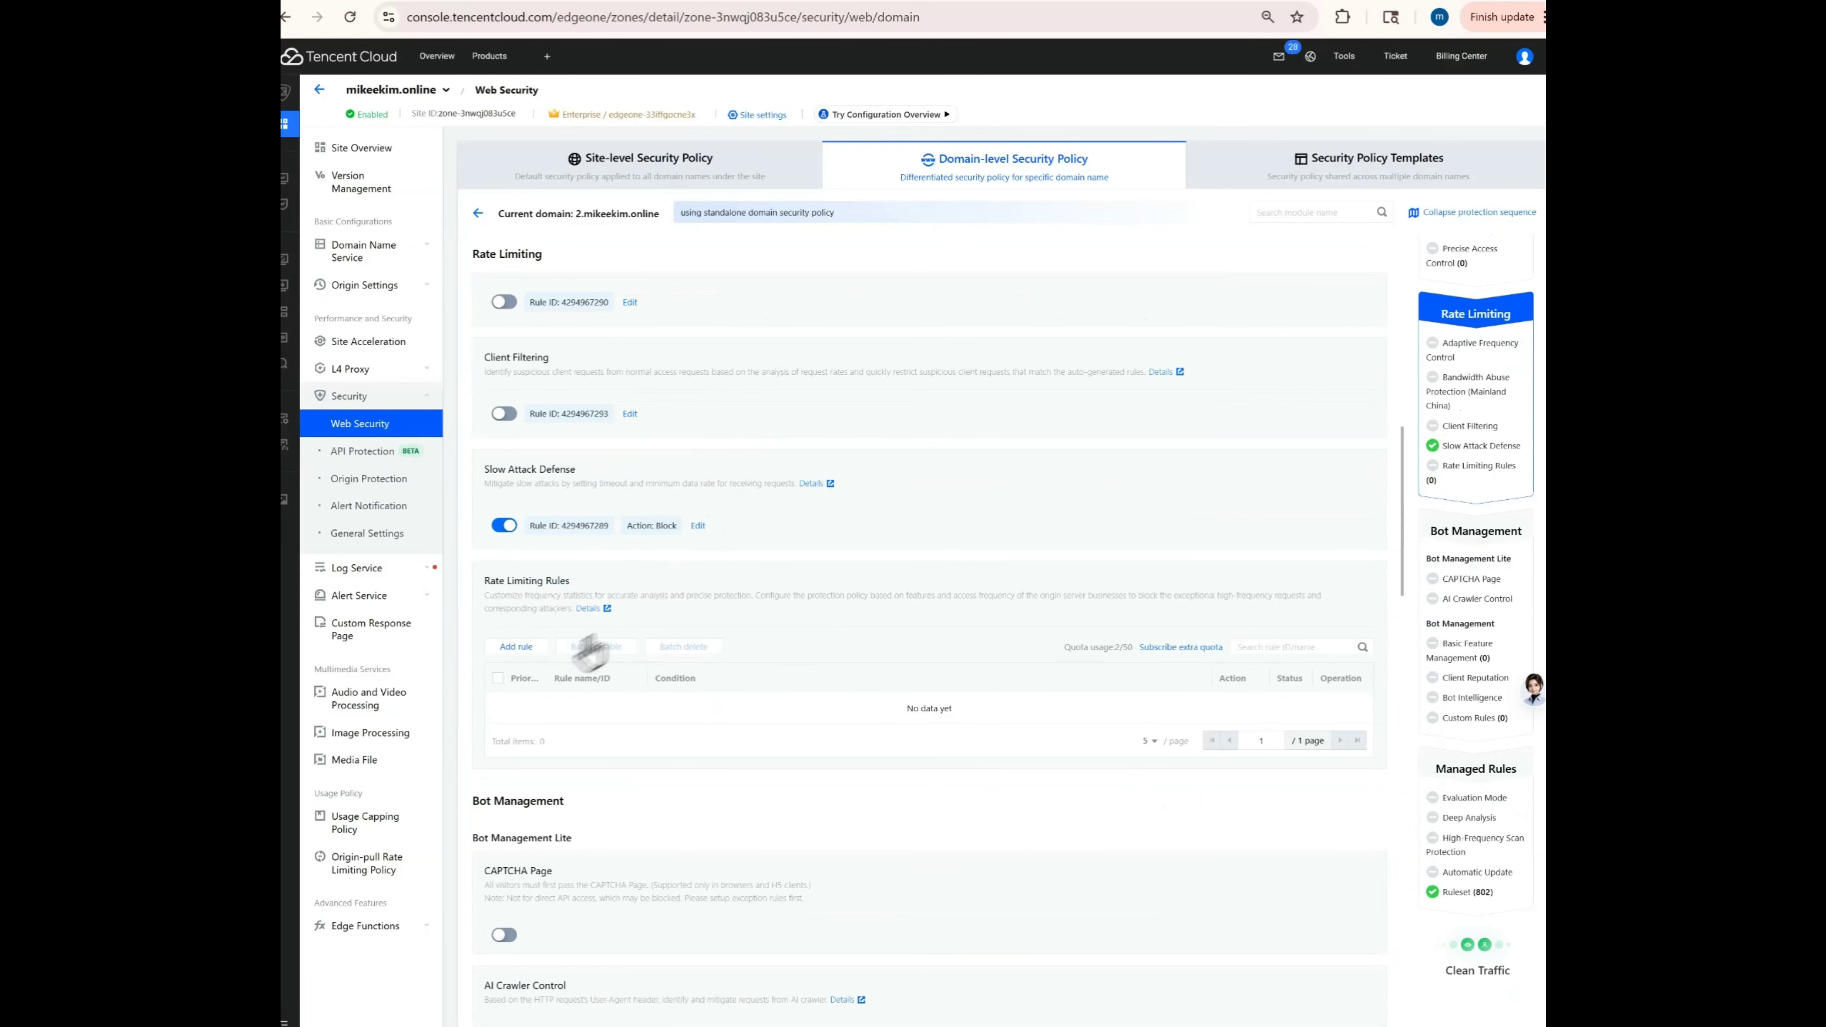
pyautogui.moveTo(484, 581); pyautogui.dragTo(557, 580)
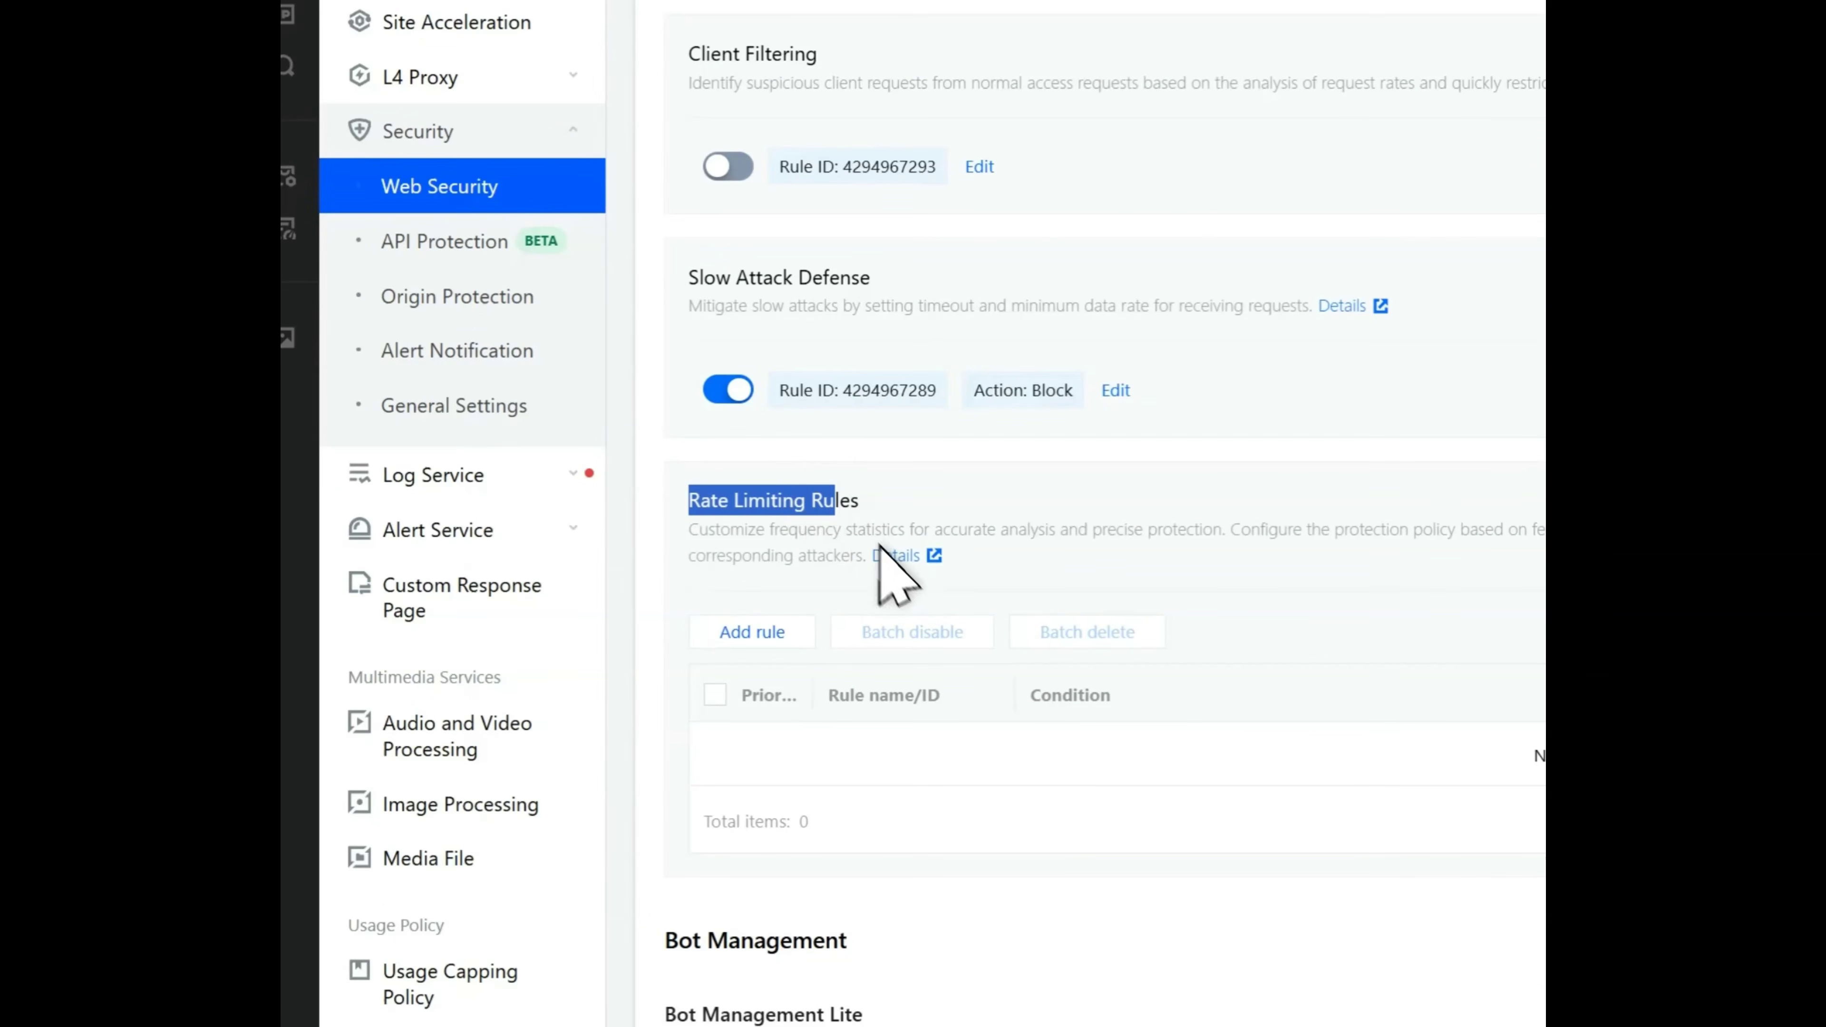
pyautogui.click(780, 633)
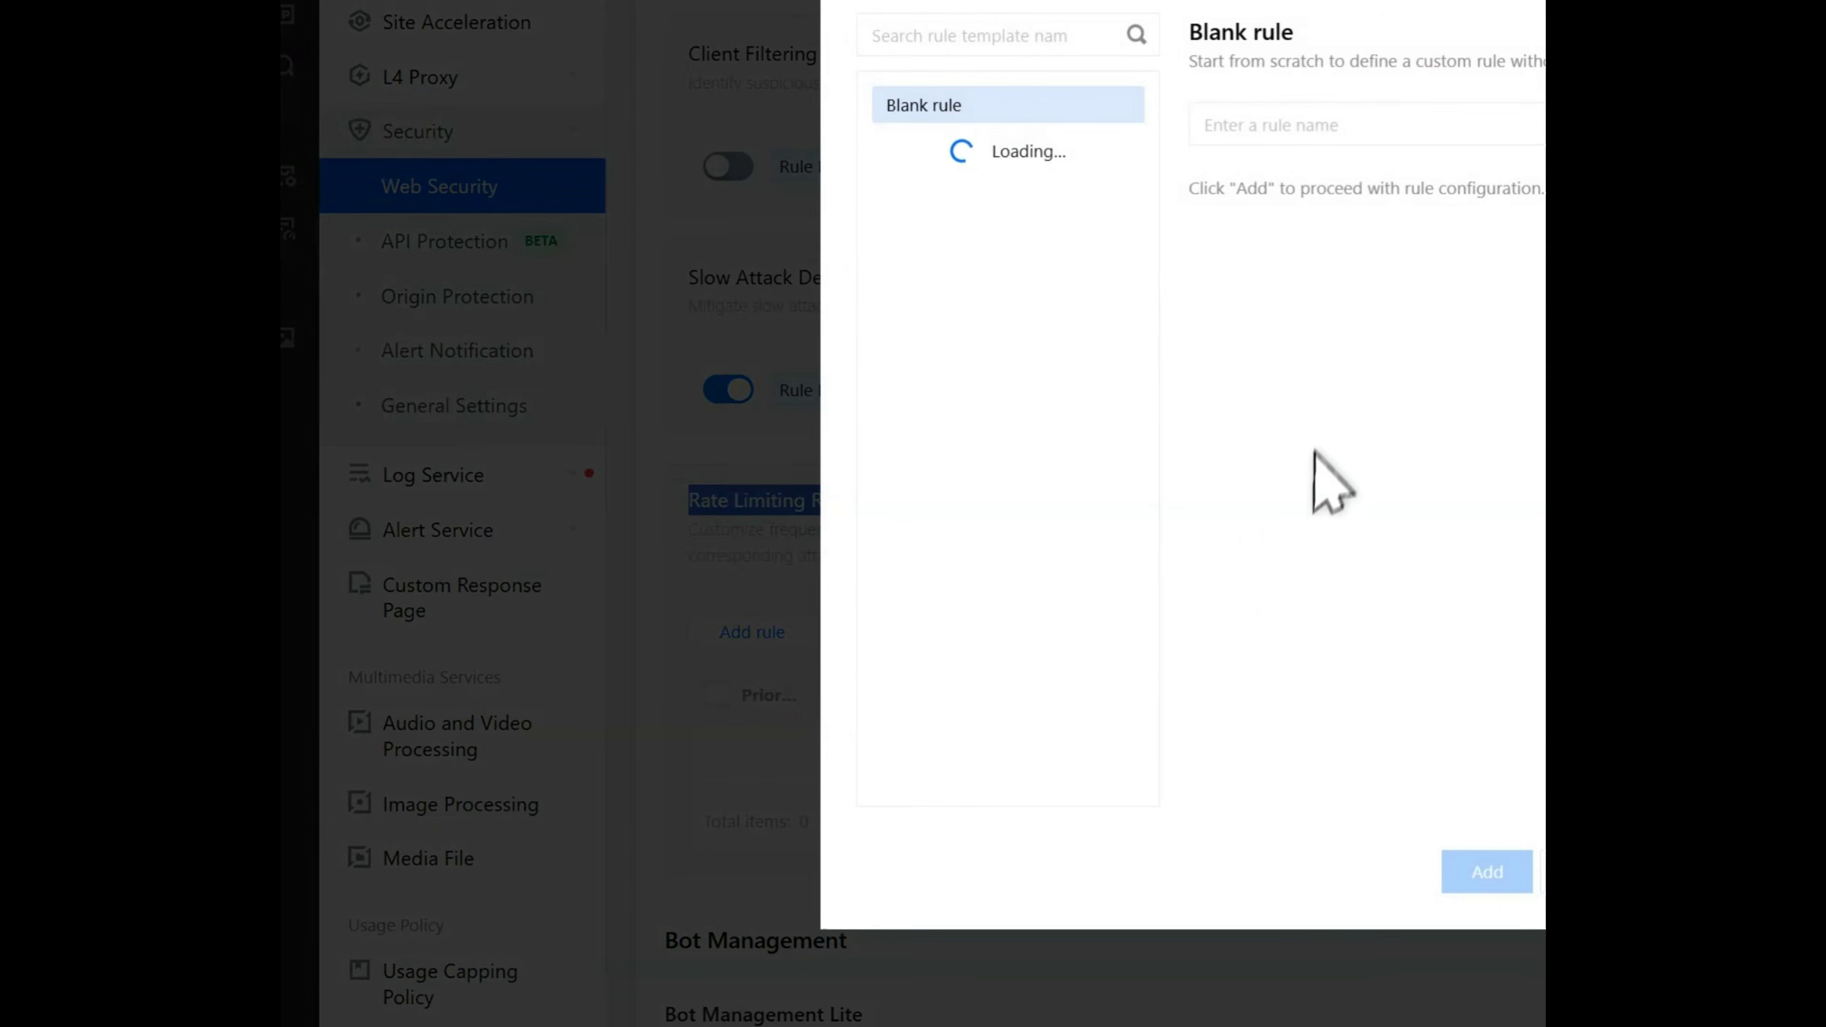
pyautogui.click(942, 151)
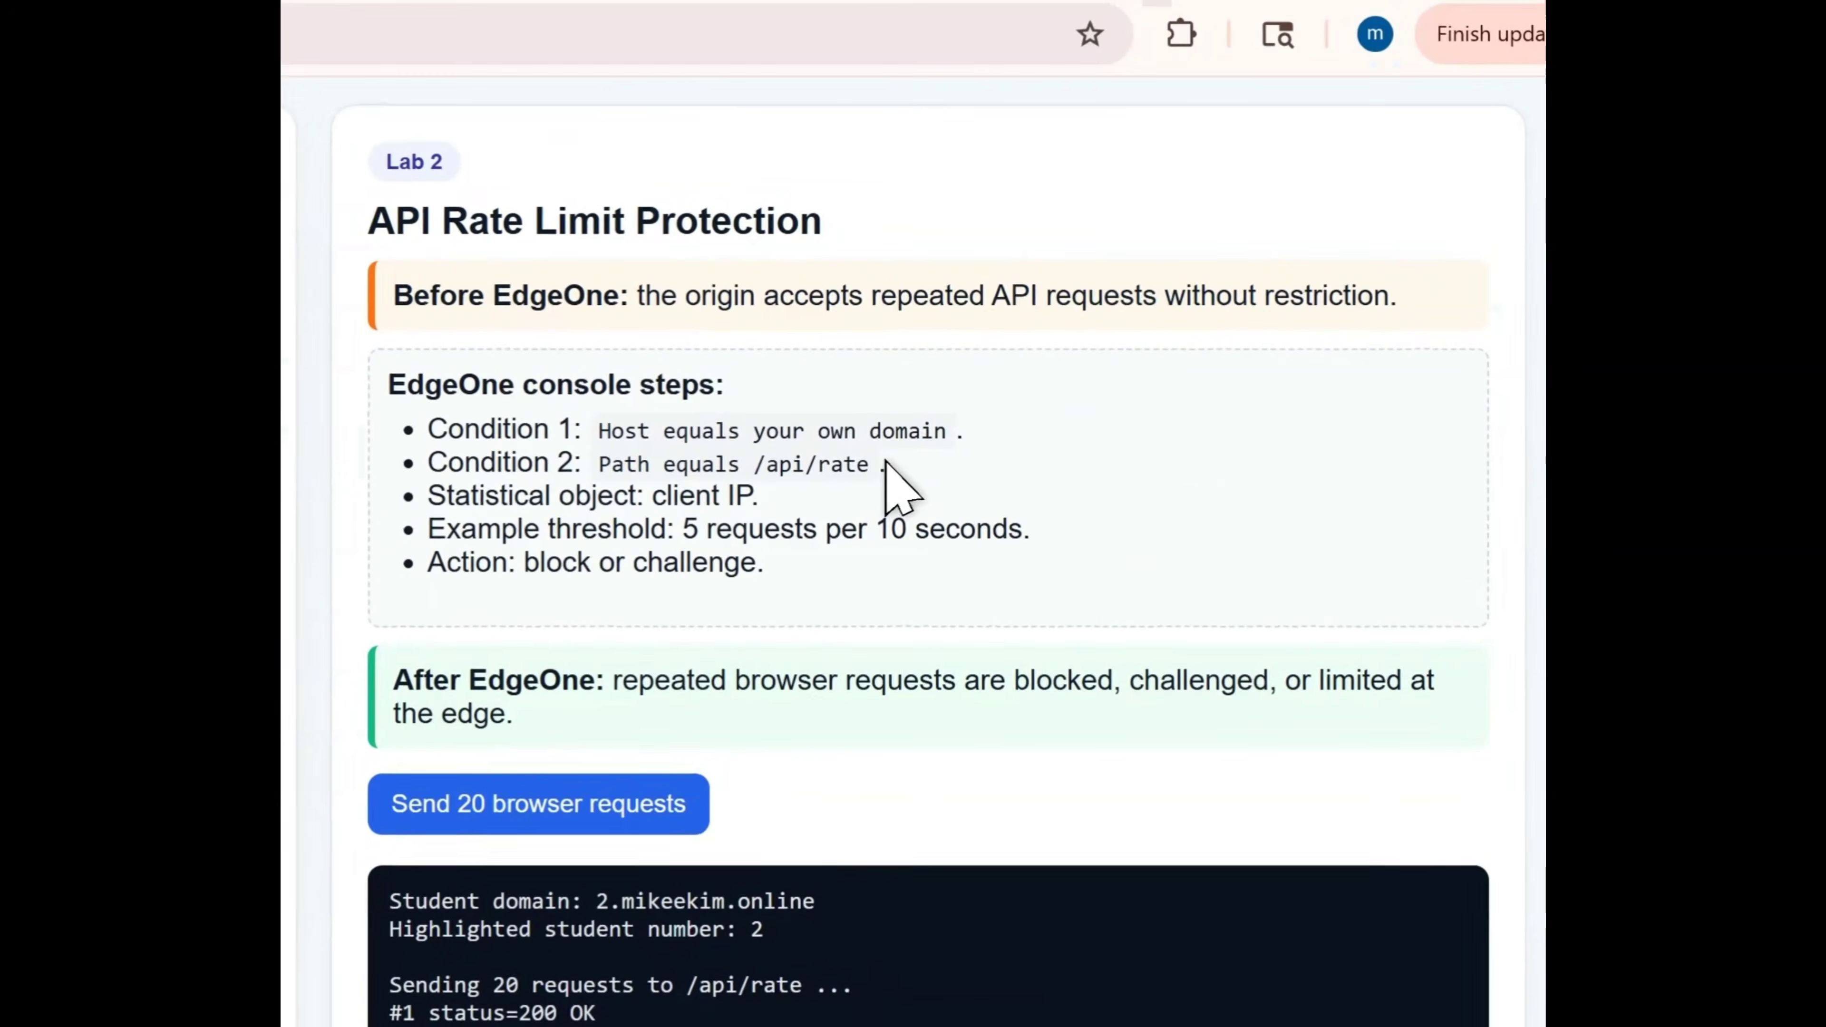
# Copy /api/rate from Lab 2 into the rule's request path, set the limit to 10 times within 10 seconds, and add the rule.
pyautogui.moveTo(869, 465); pyautogui.dragTo(757, 464)
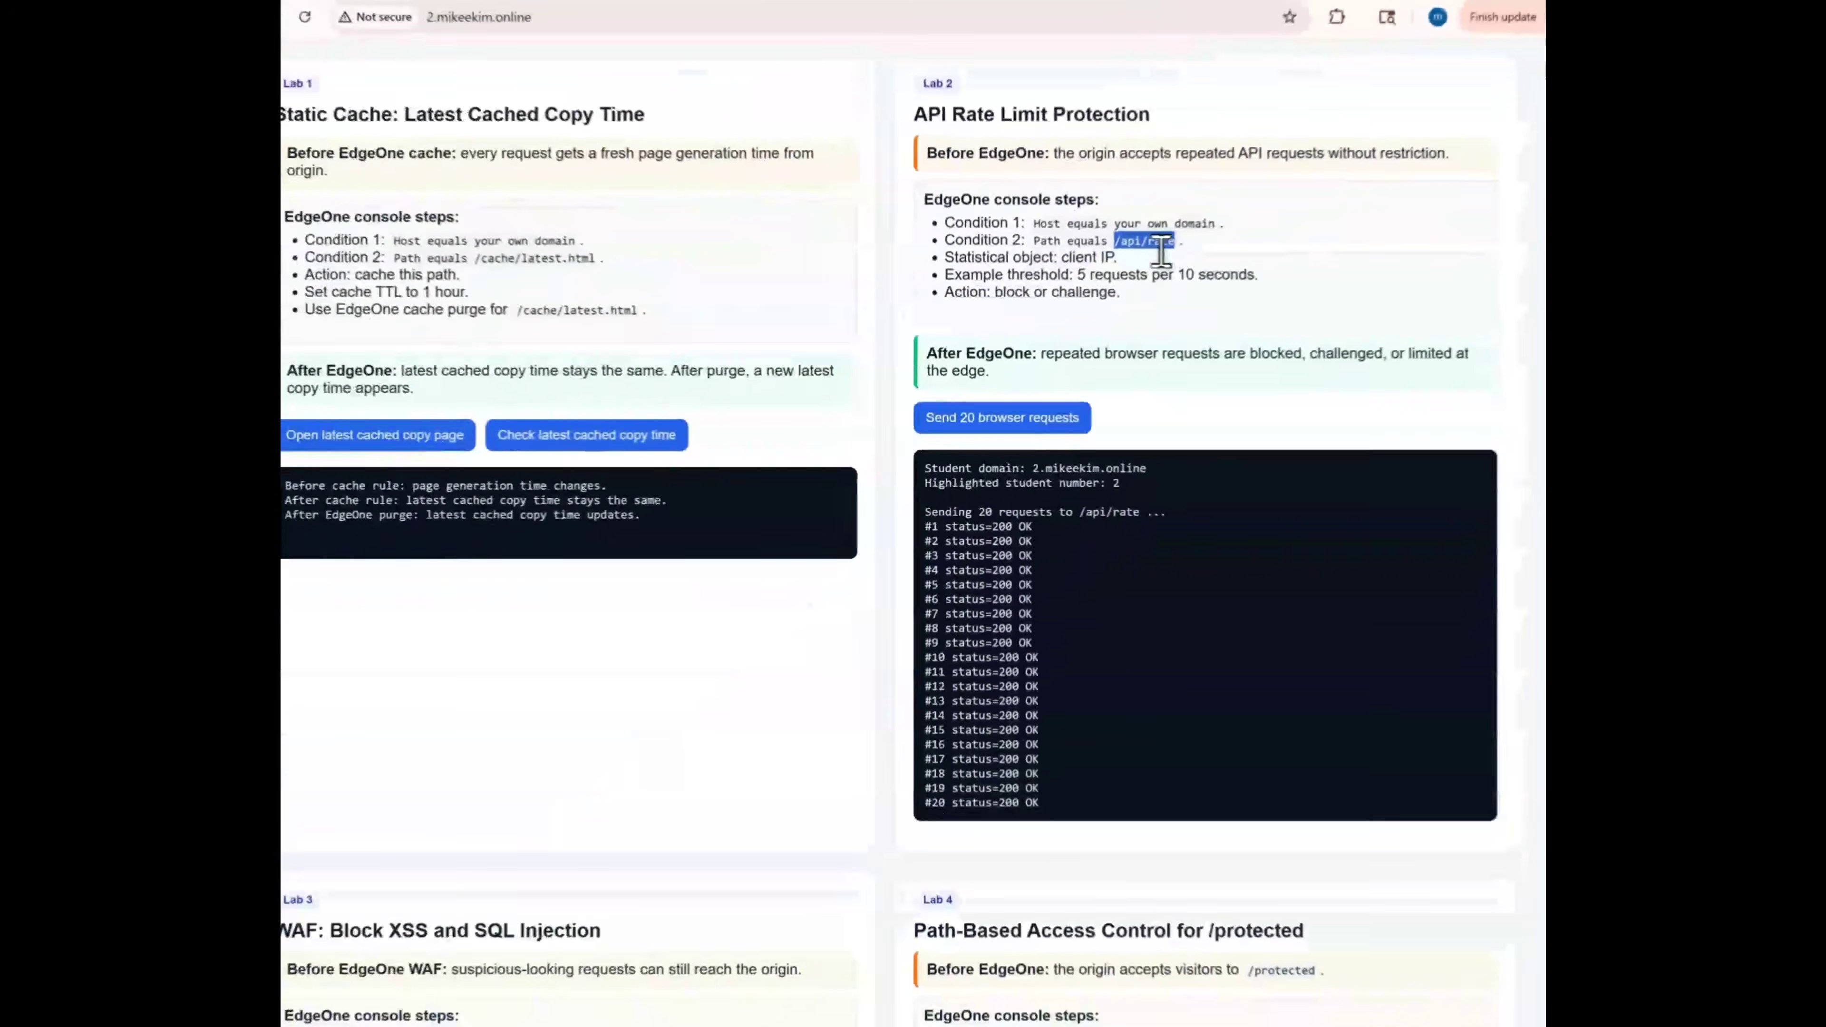
pyautogui.click(1010, 3)
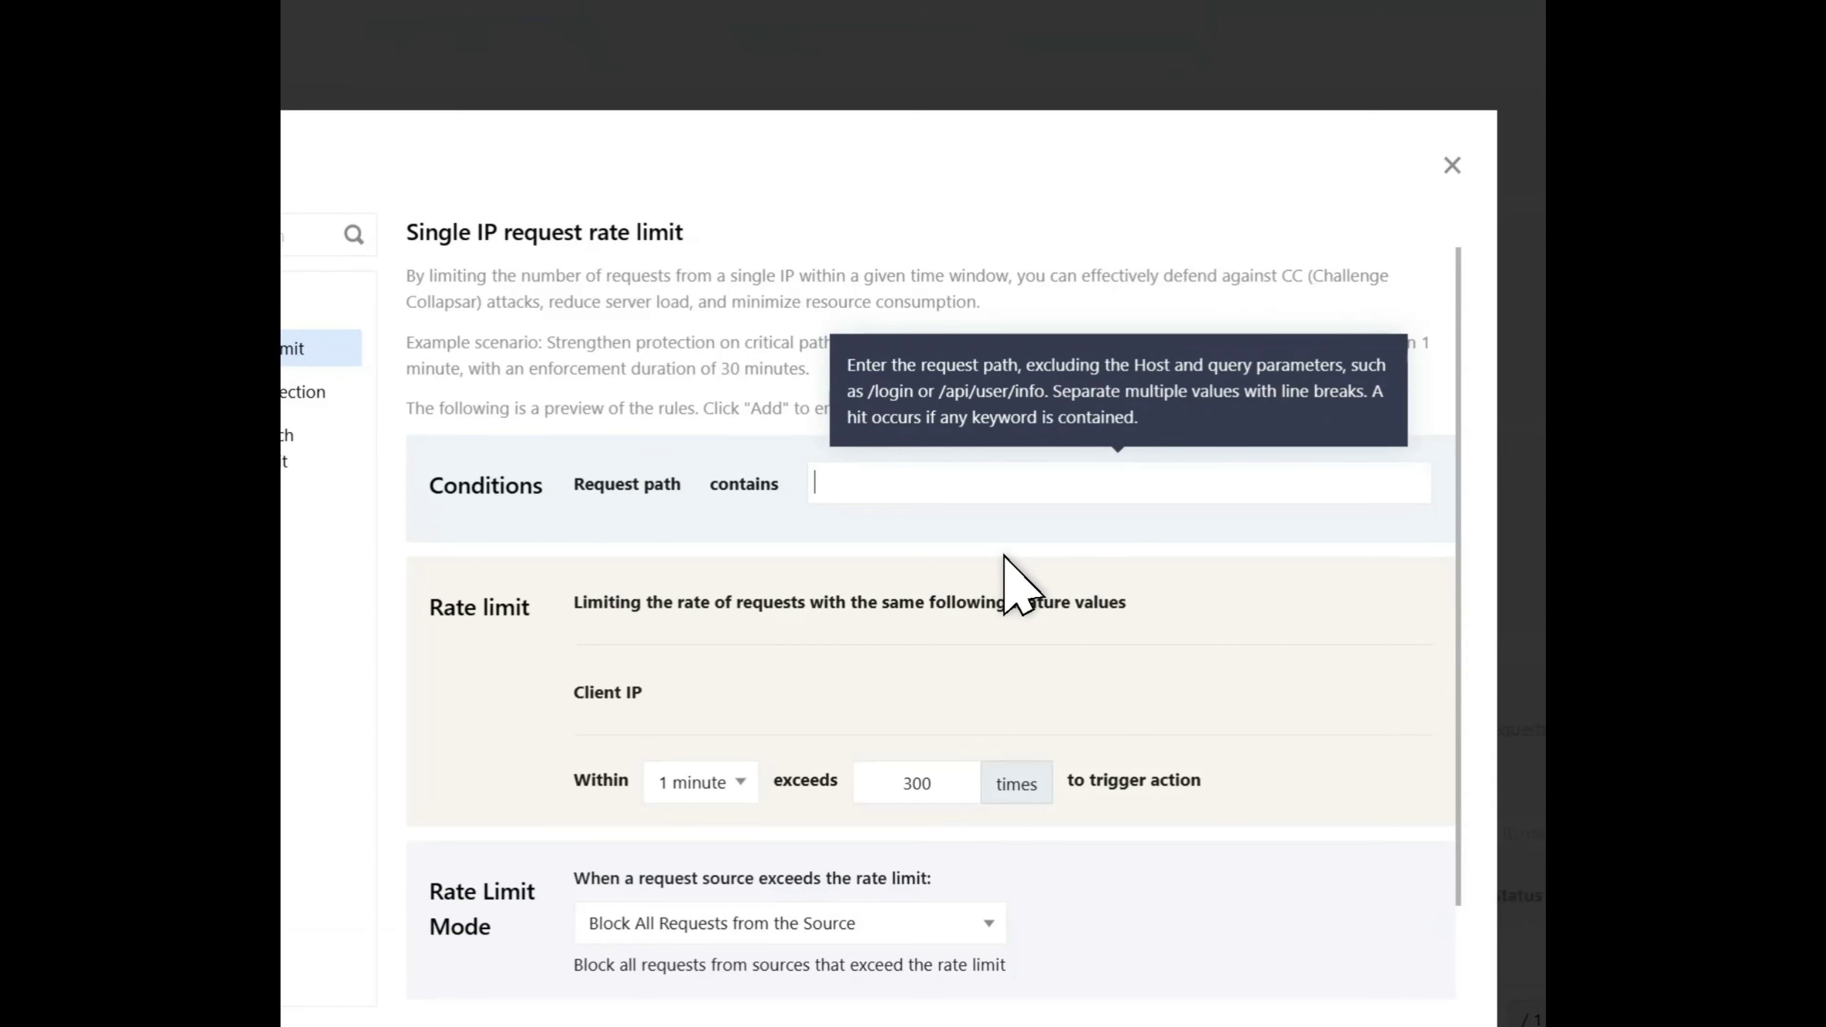
pyautogui.click(701, 783)
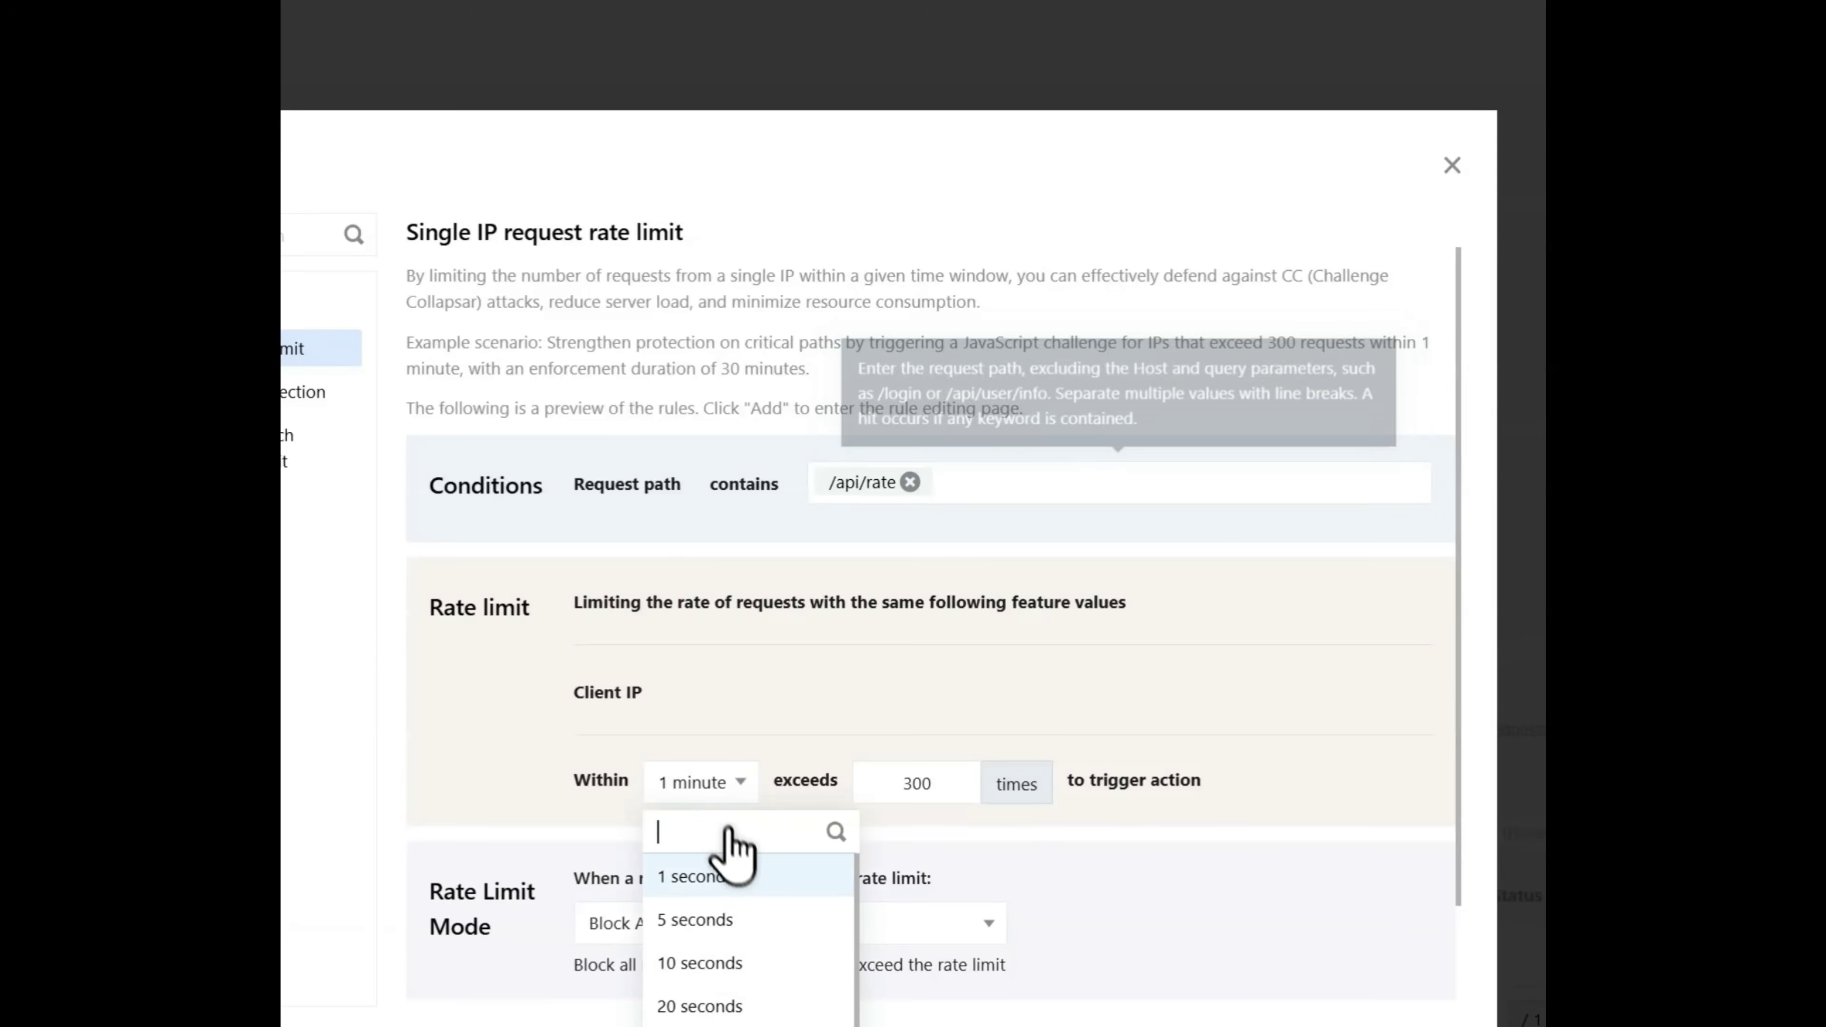
pyautogui.click(729, 958)
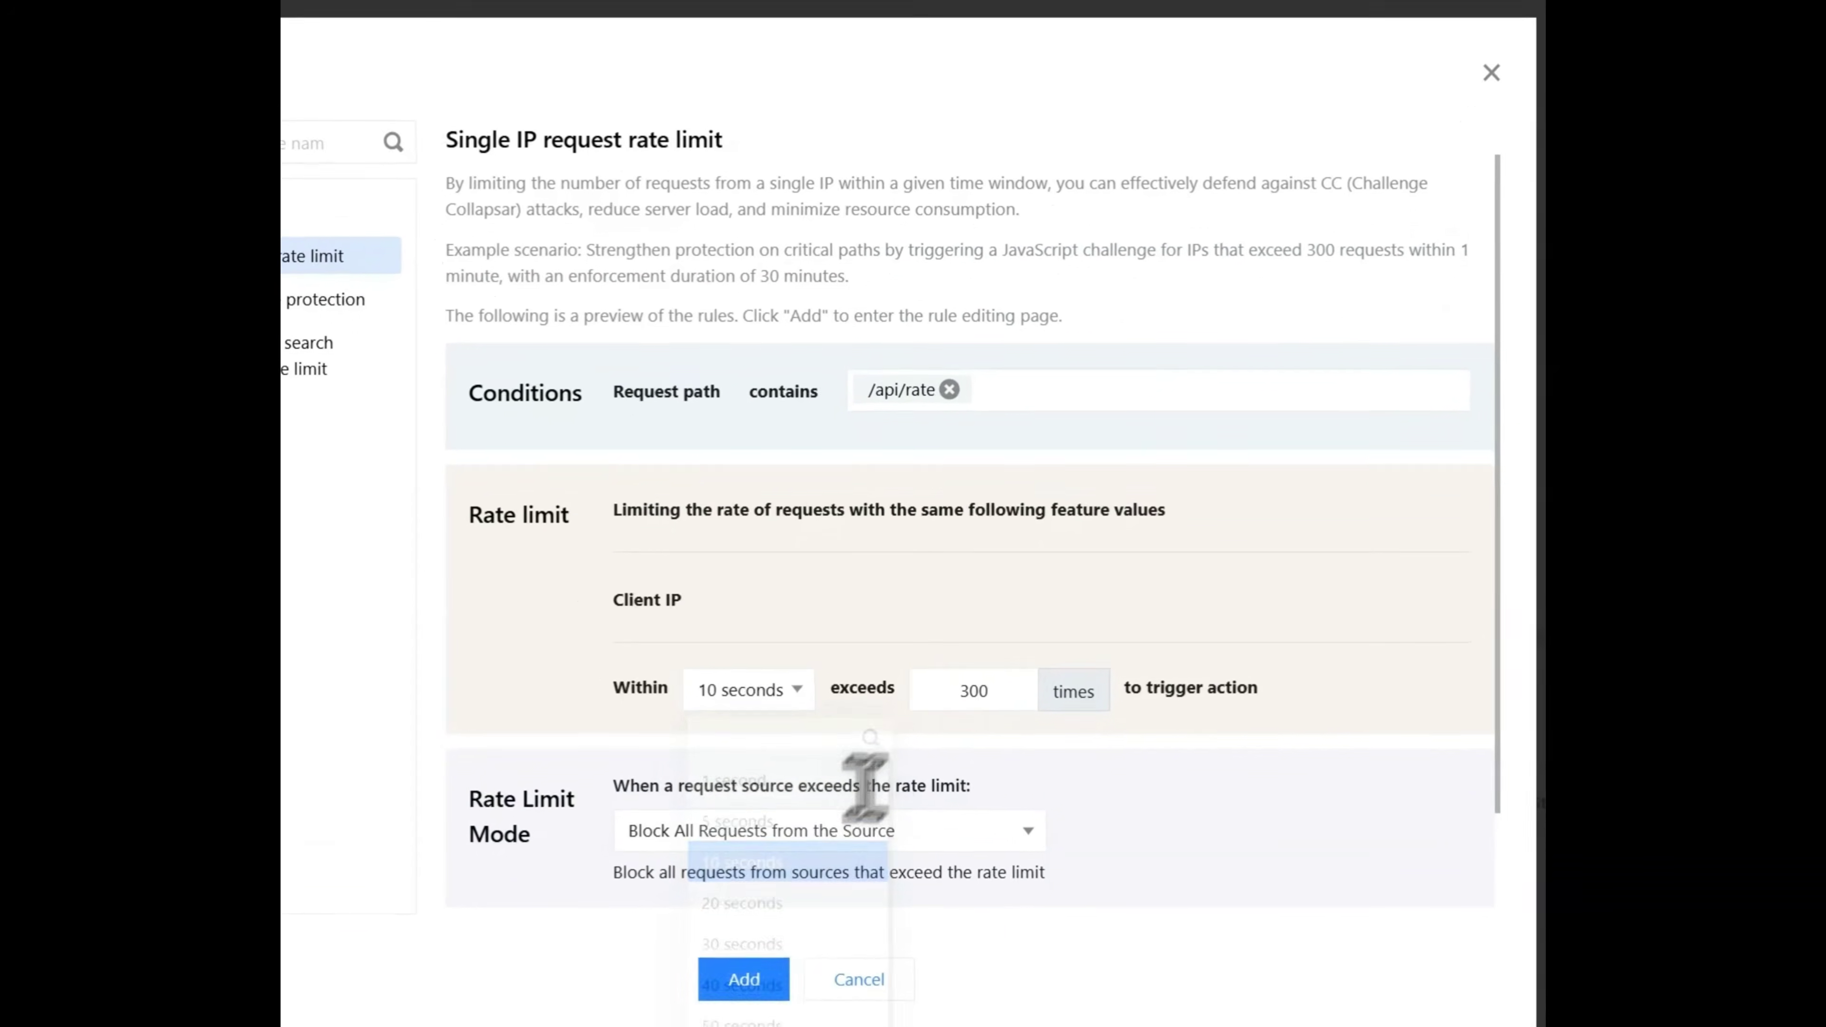
pyautogui.doubleClick(986, 692)
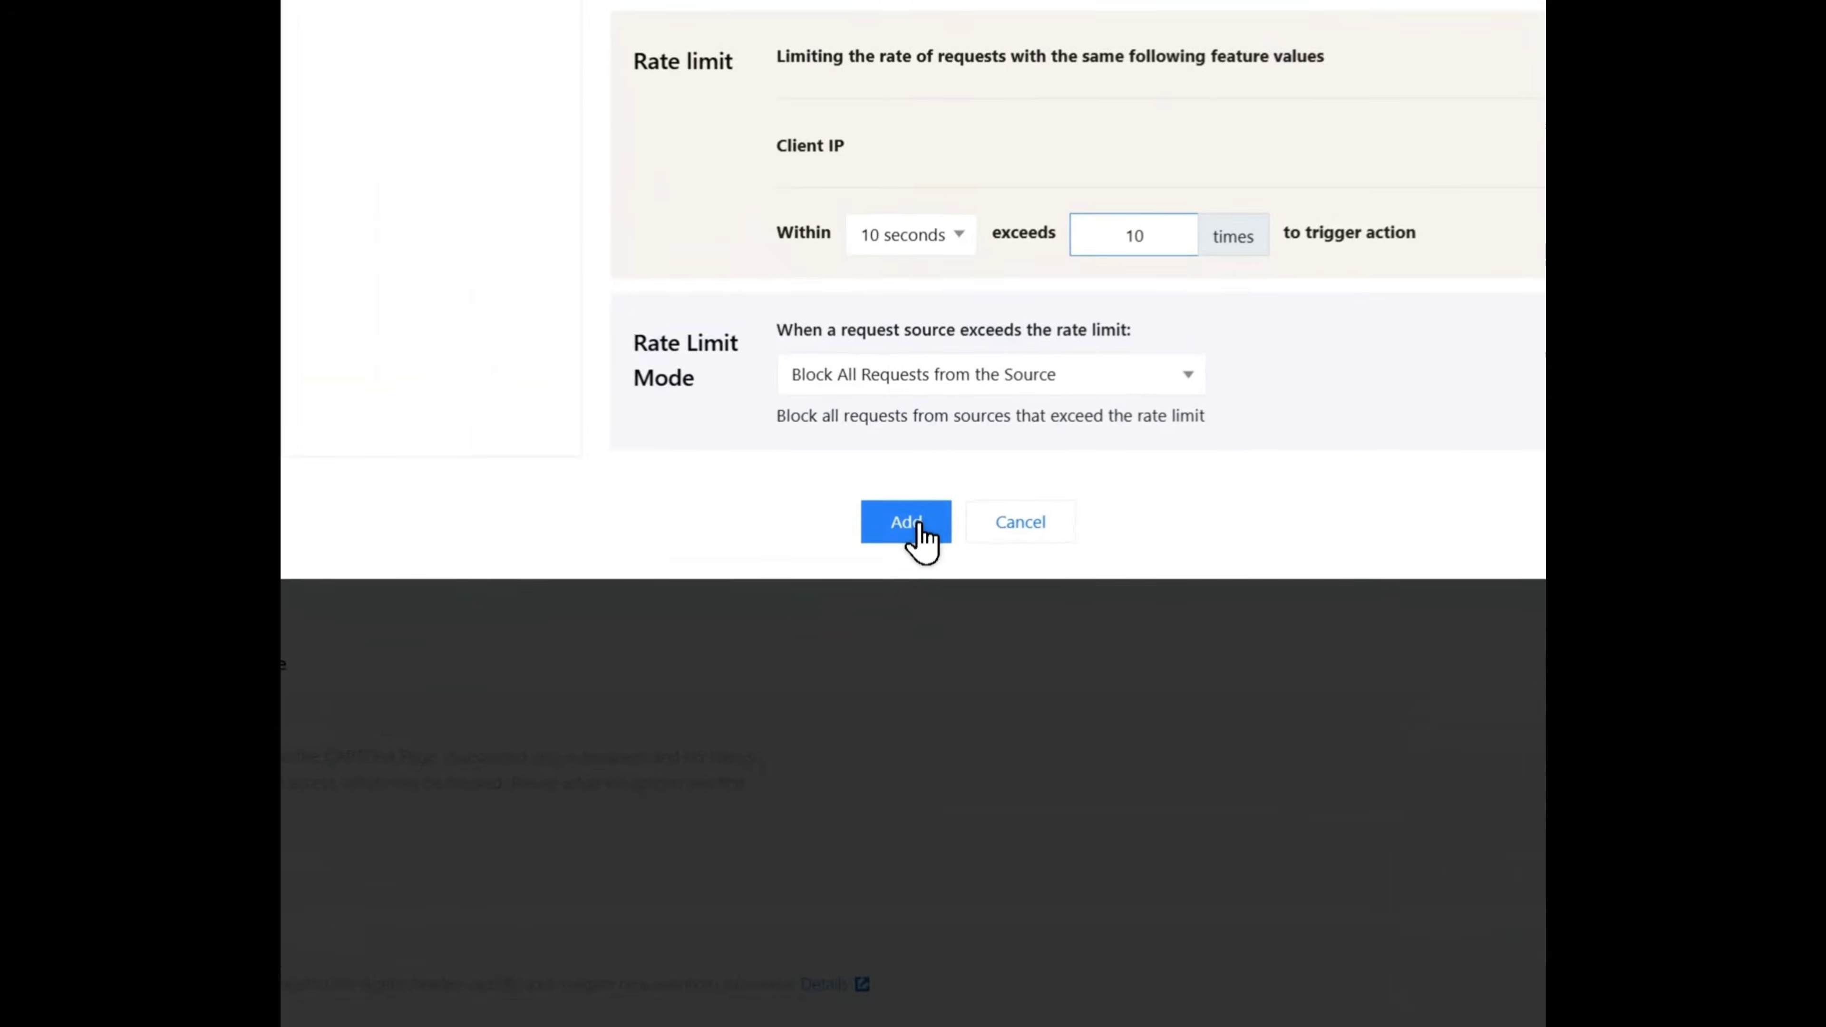
pyautogui.click(888, 765)
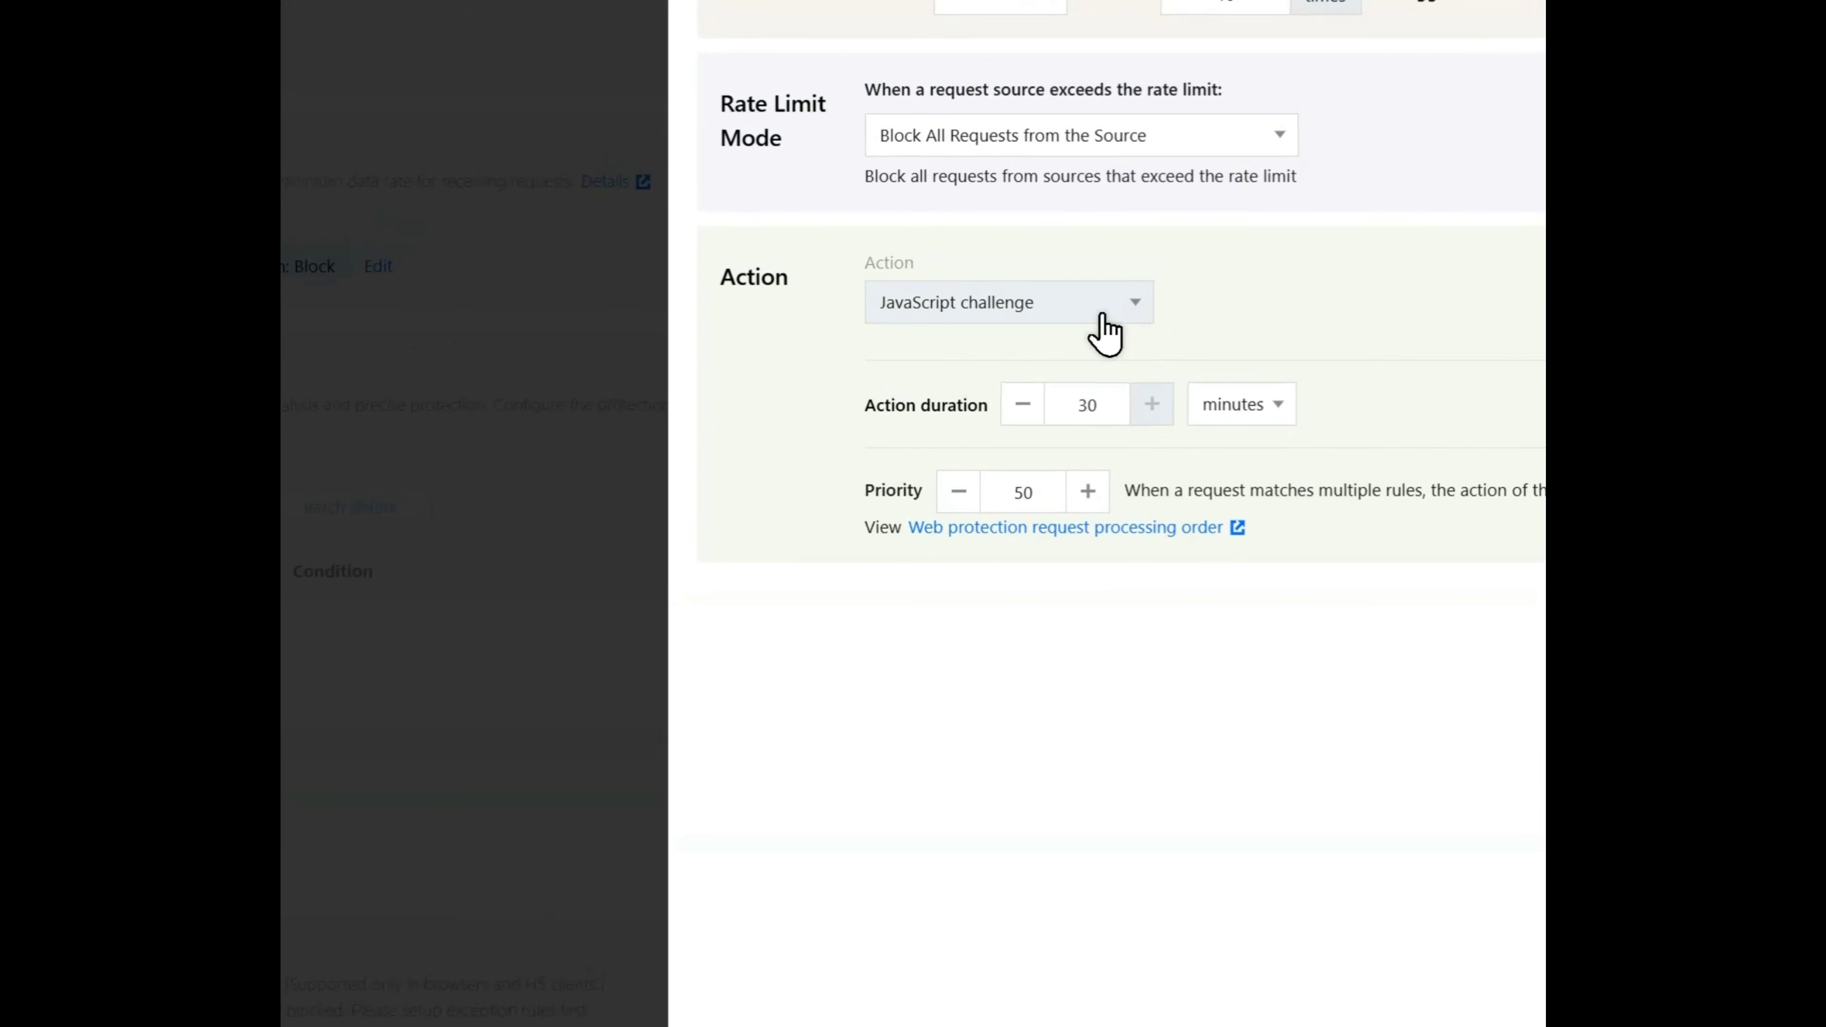
# Set the rate limiting rule's action to Block with an action duration of 30 seconds.
pyautogui.click(1098, 307)
pyautogui.click(1063, 441)
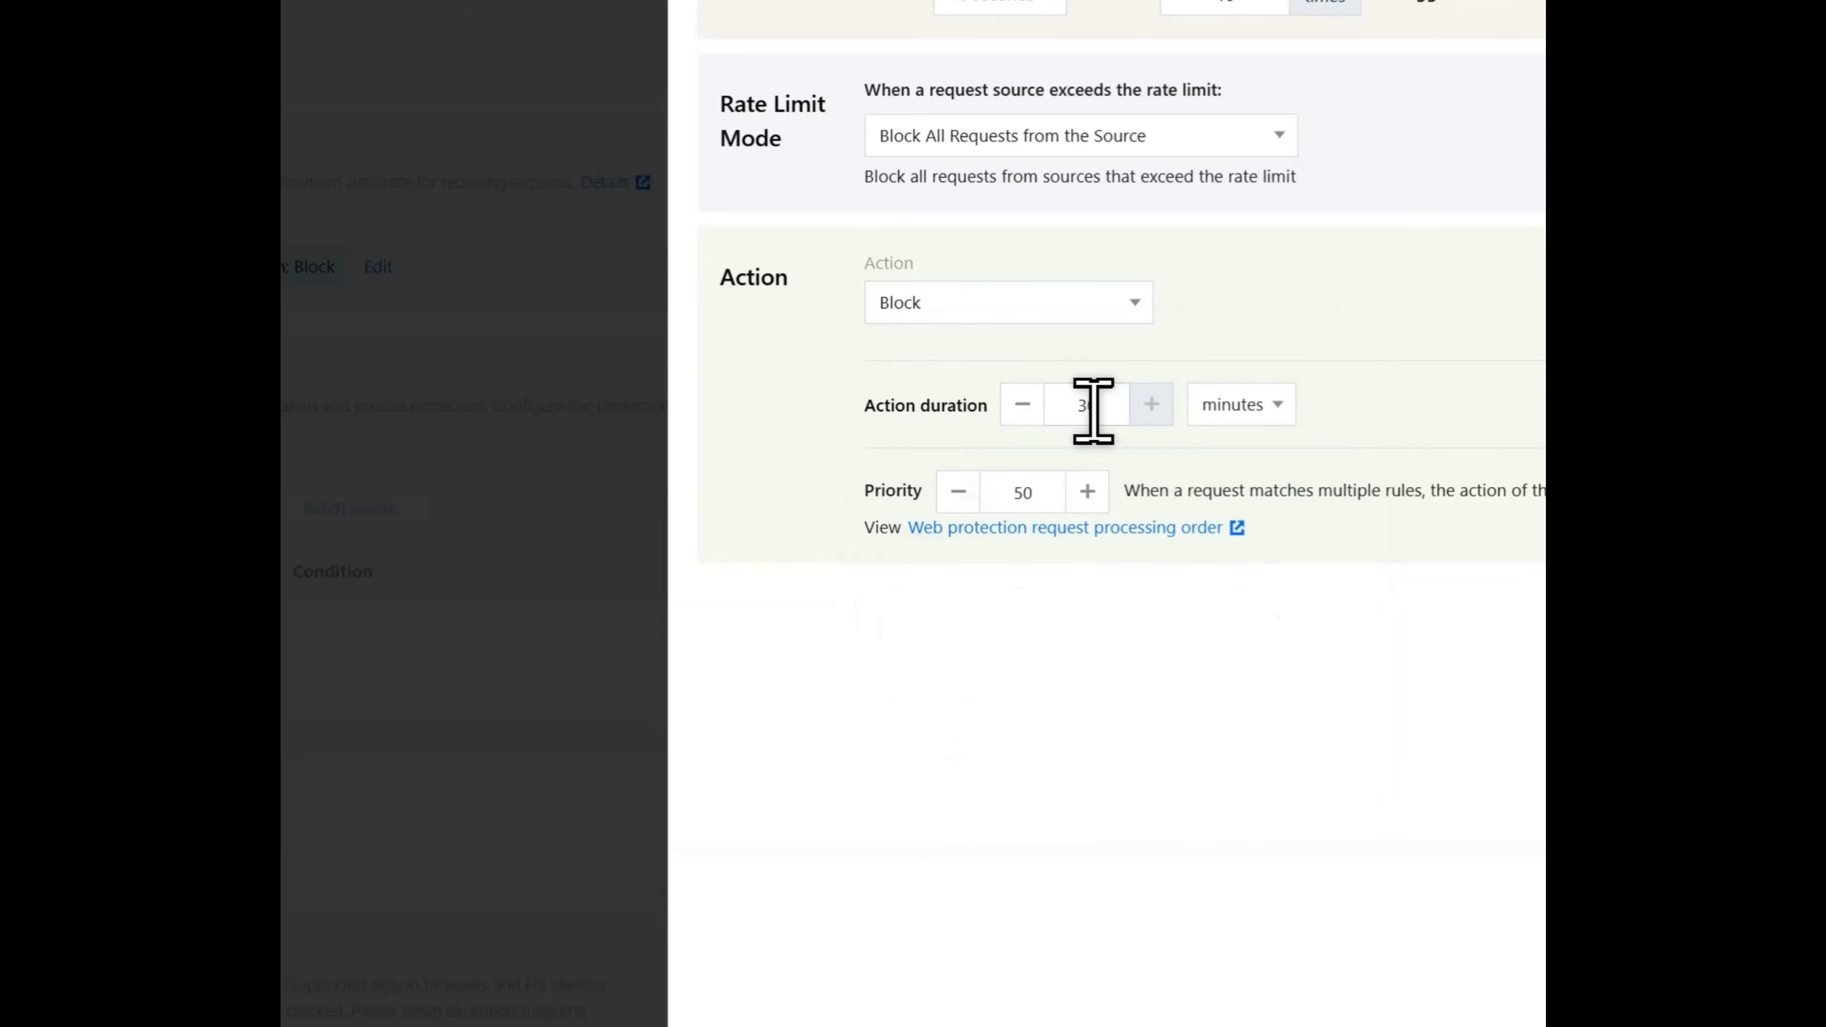
pyautogui.click(1222, 409)
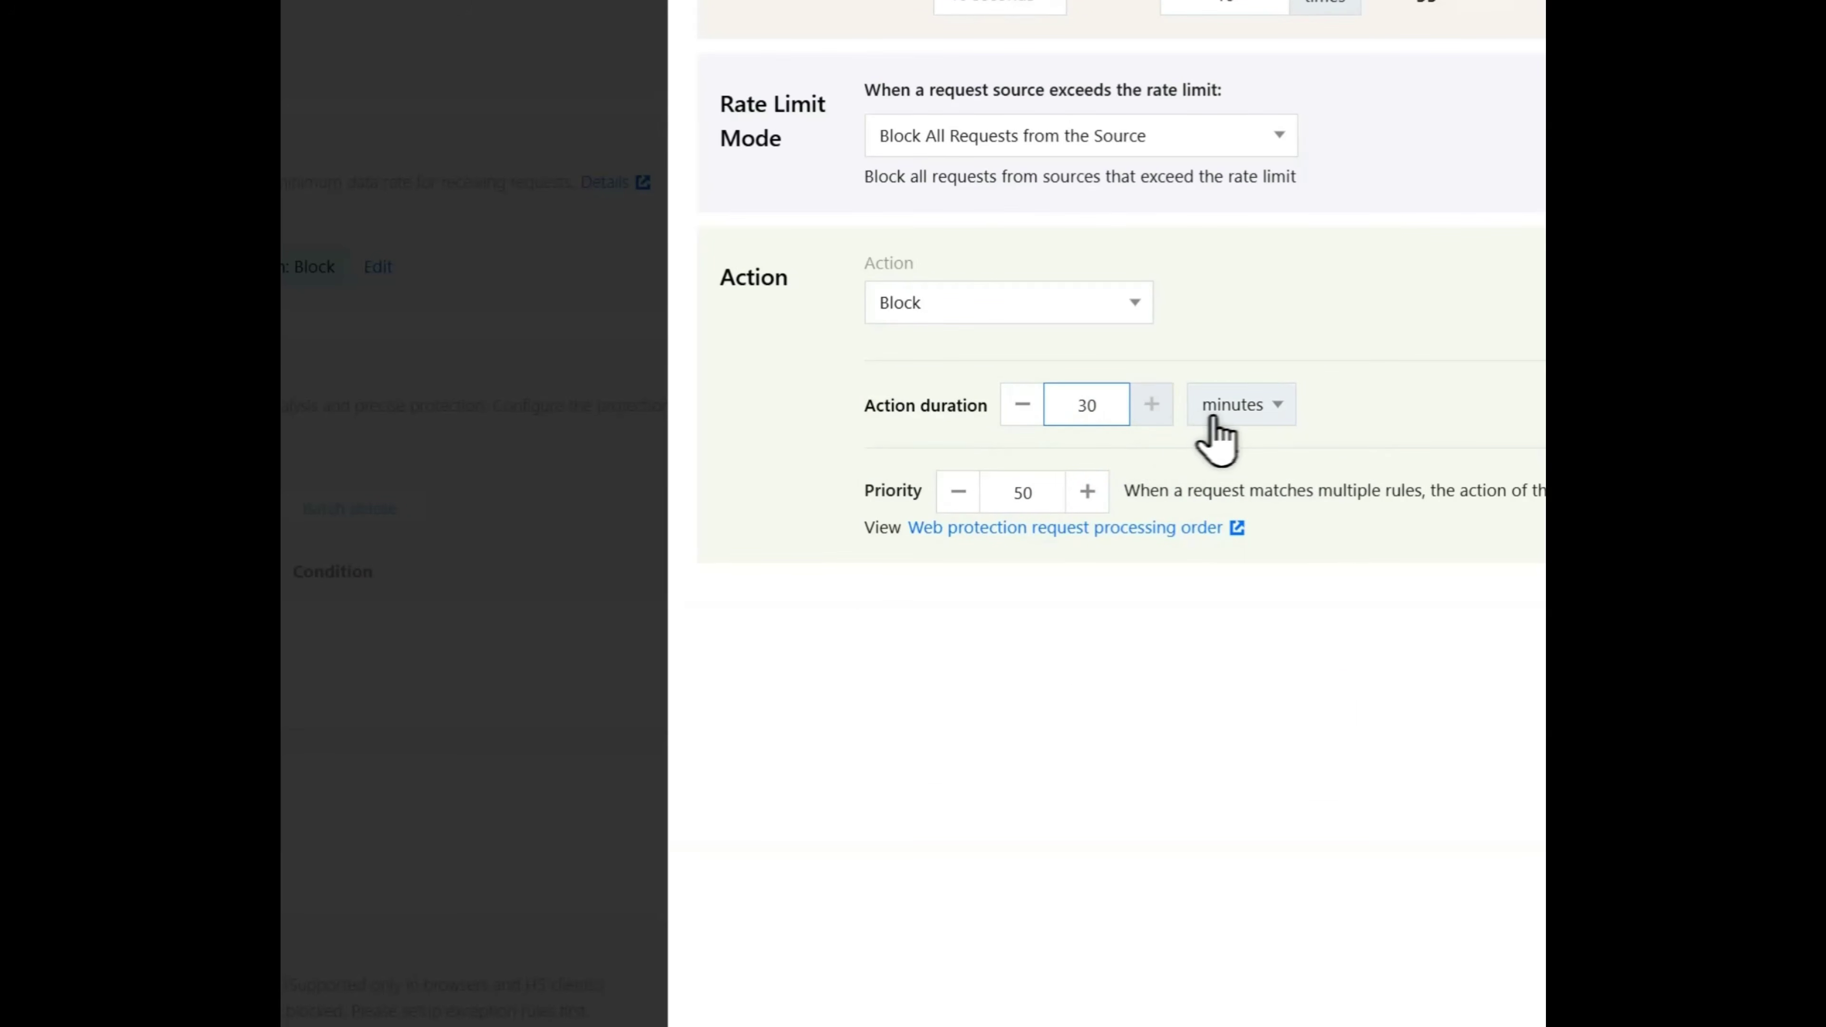
pyautogui.doubleClick(1100, 407)
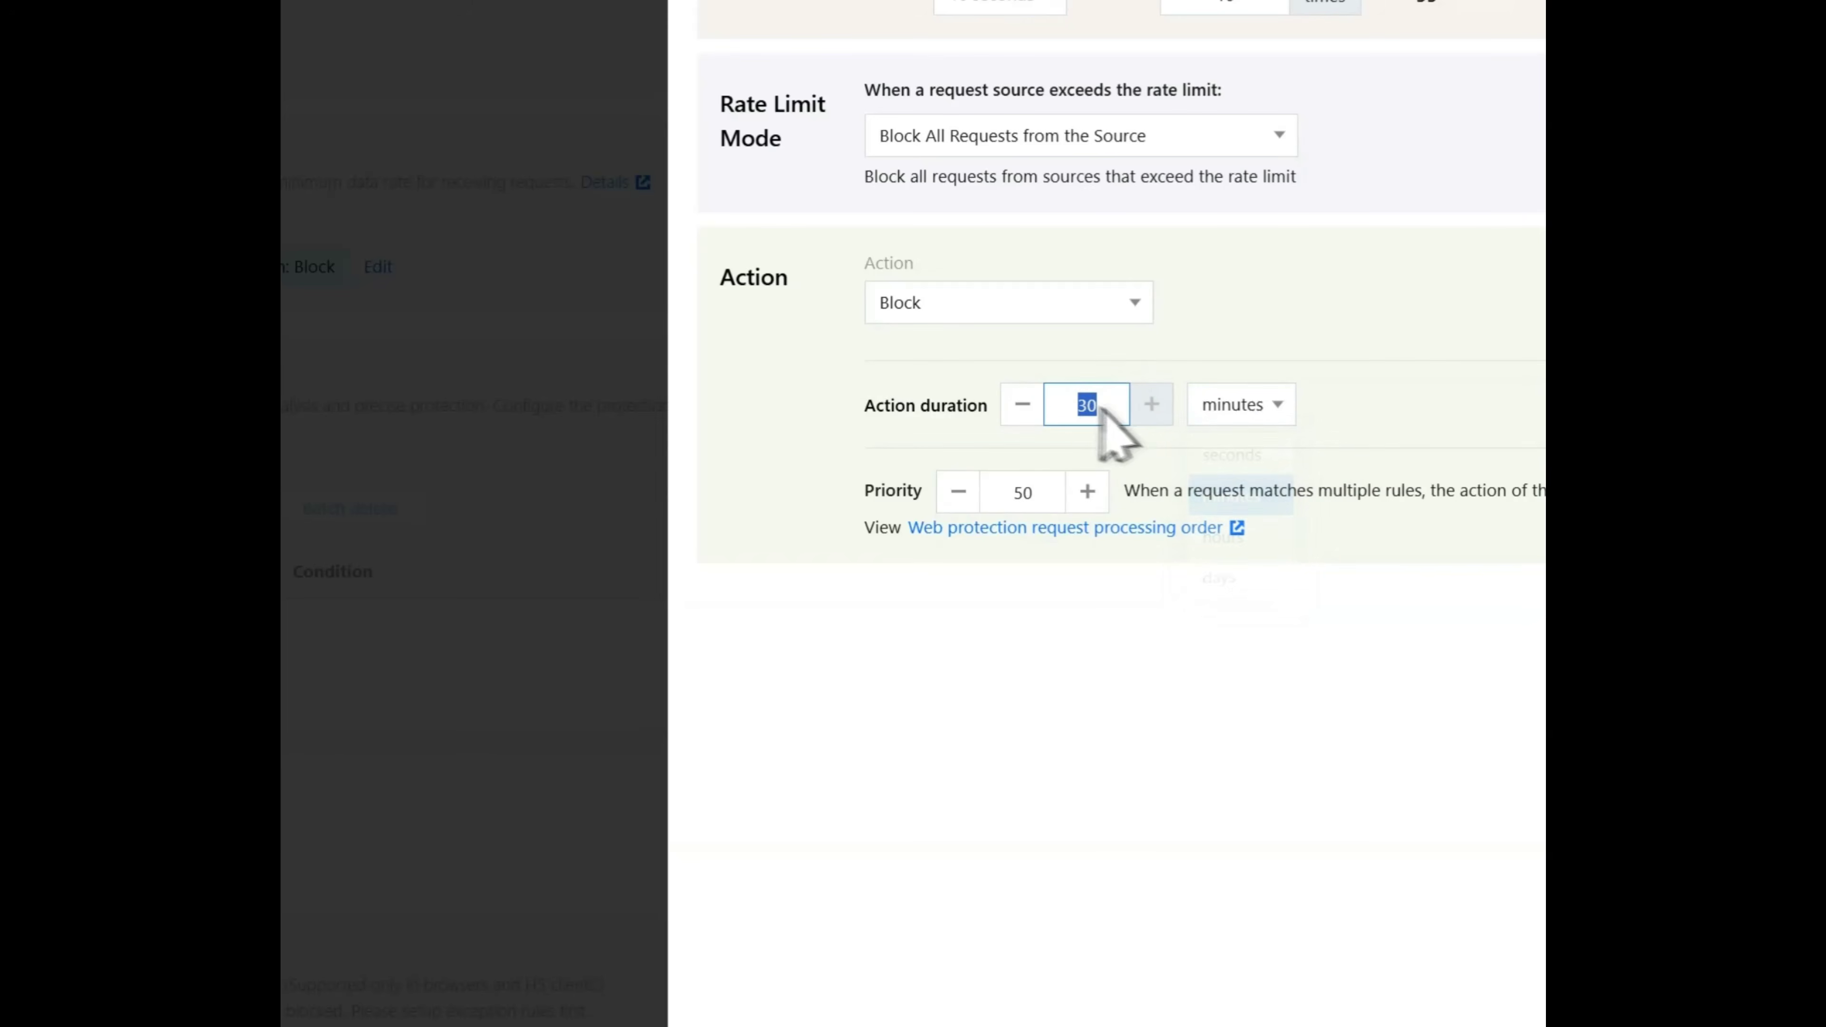
pyautogui.click(1253, 409)
pyautogui.click(1233, 453)
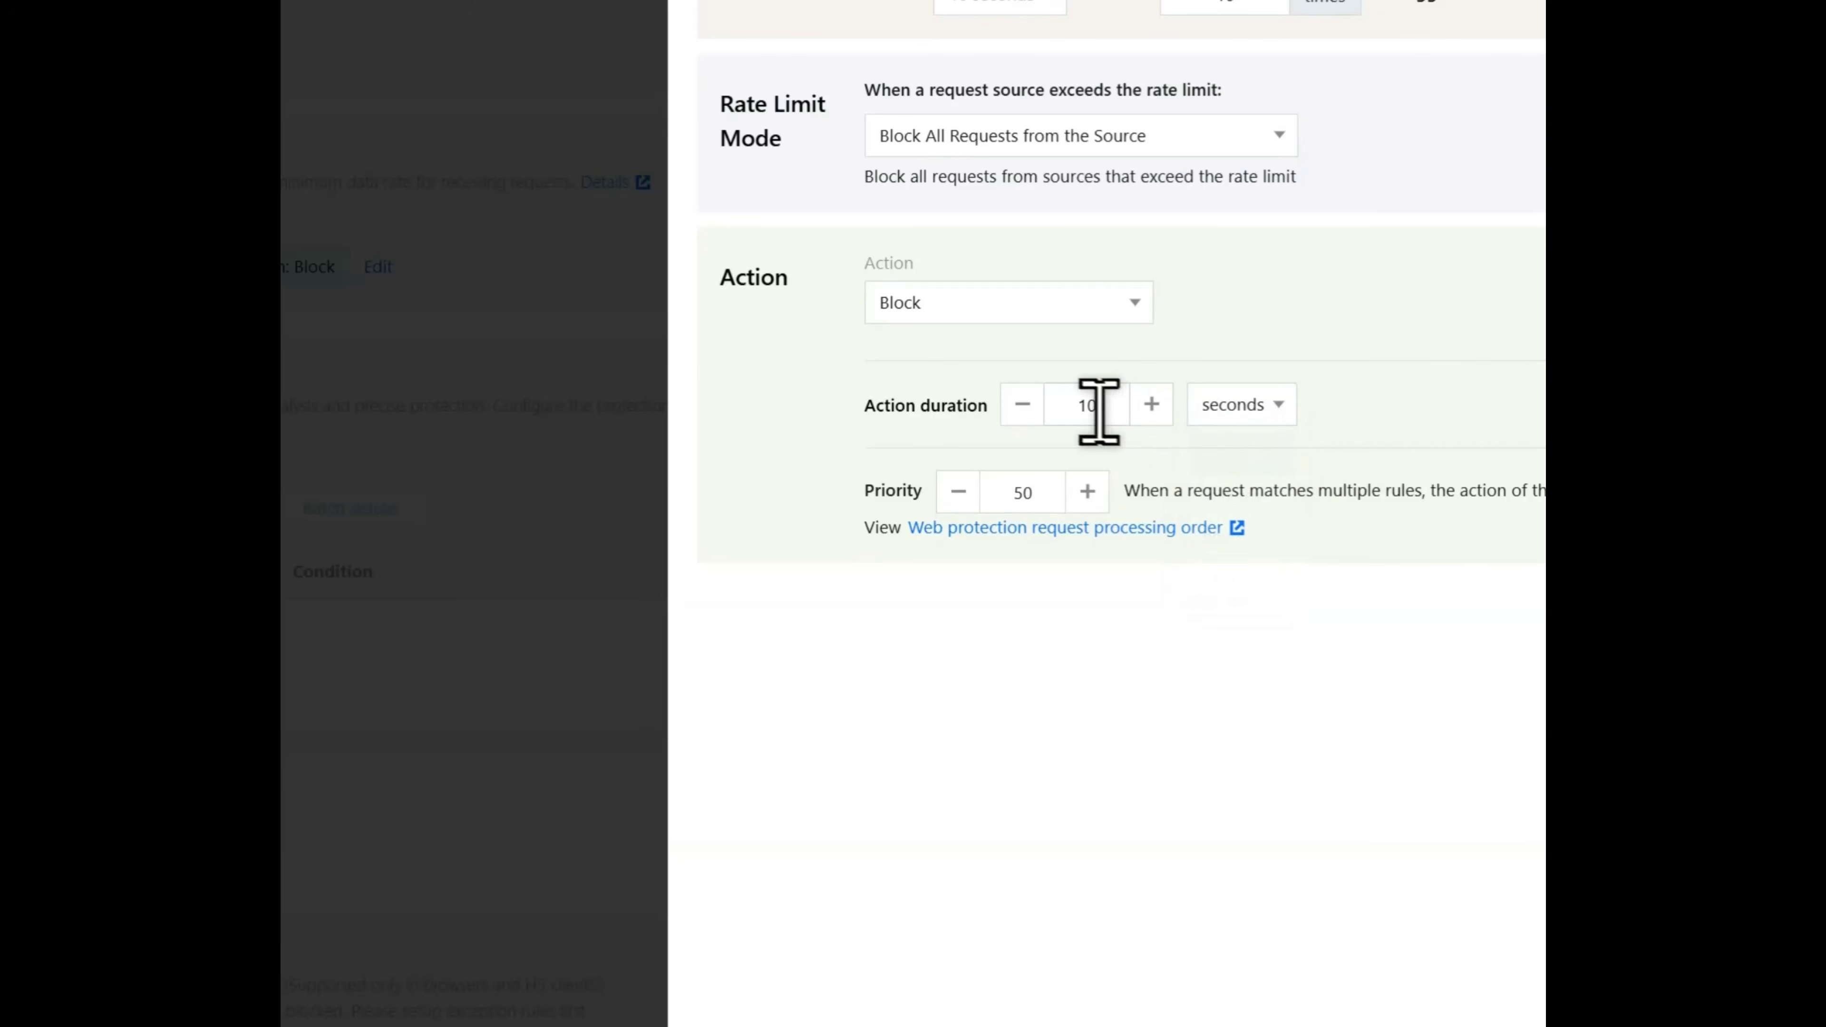
pyautogui.doubleClick(1092, 407)
pyautogui.click(1189, 628)
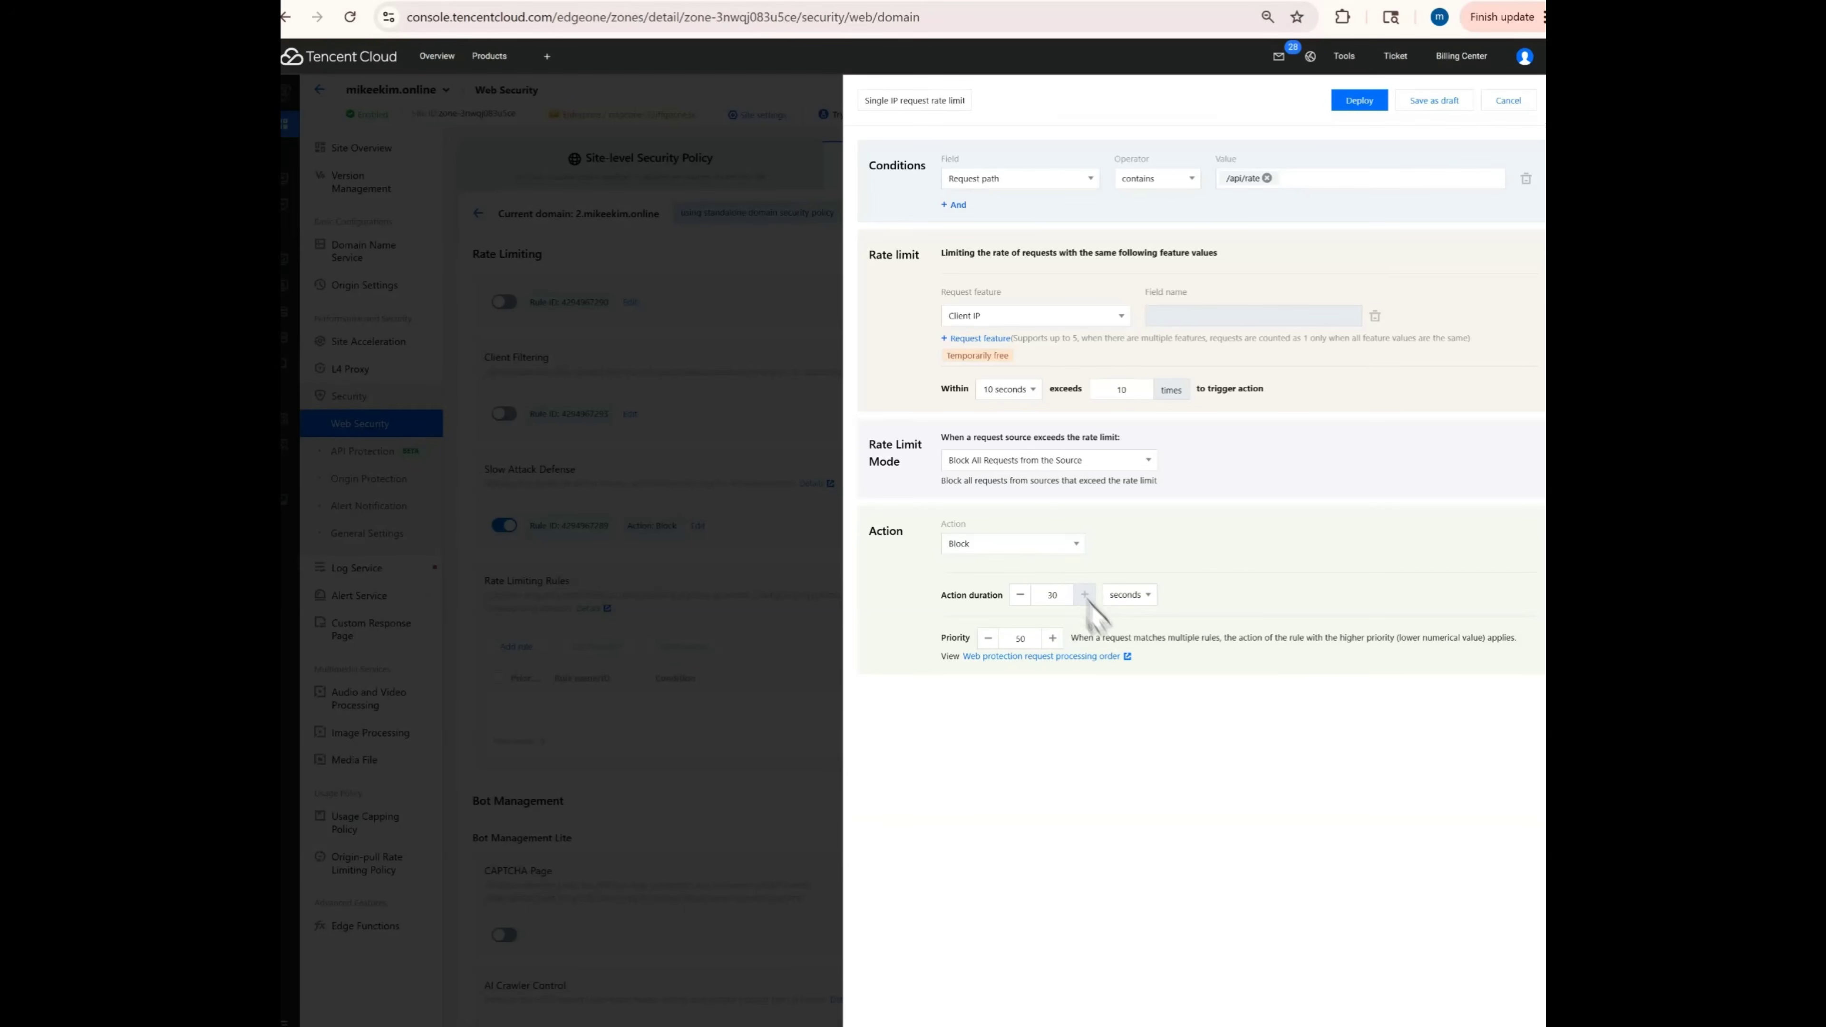
pyautogui.doubleClick(1037, 640)
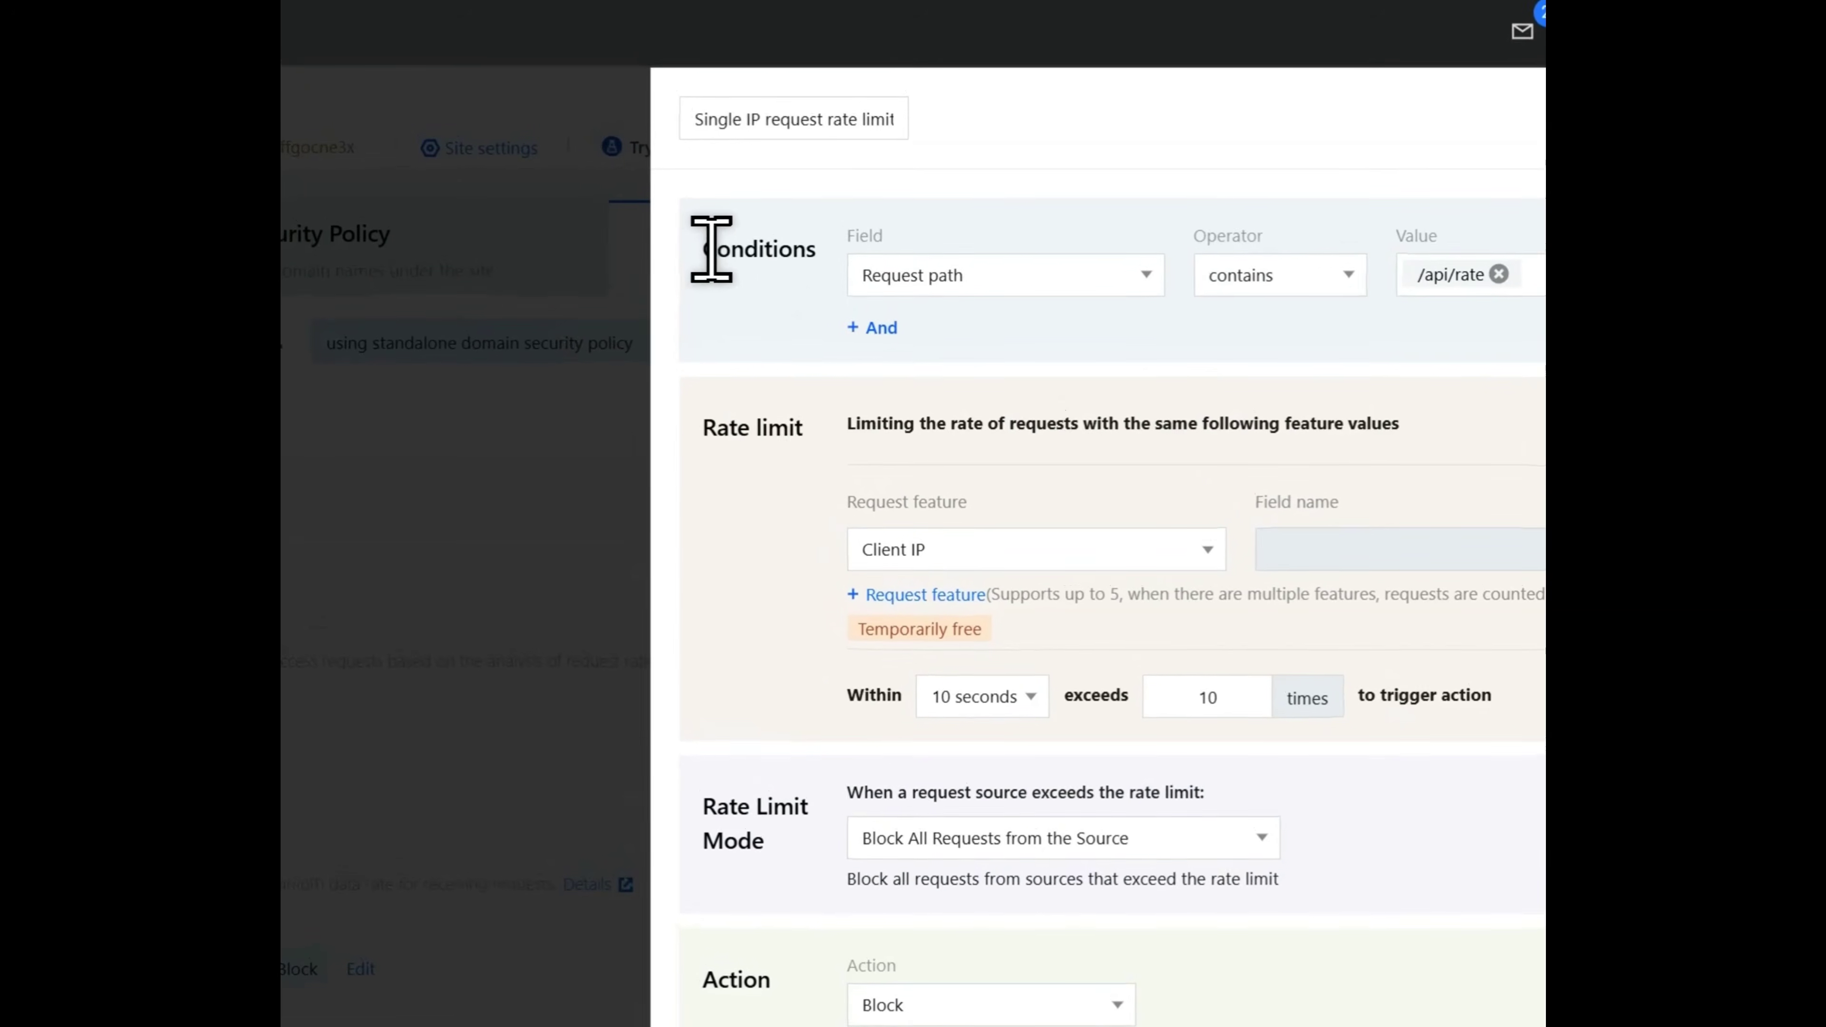
# Review the rule's conditions, rate limit, rate limit mode and action, and deploy the rule.
pyautogui.moveTo(694, 231); pyautogui.dragTo(744, 233)
pyautogui.moveTo(719, 417); pyautogui.dragTo(768, 420)
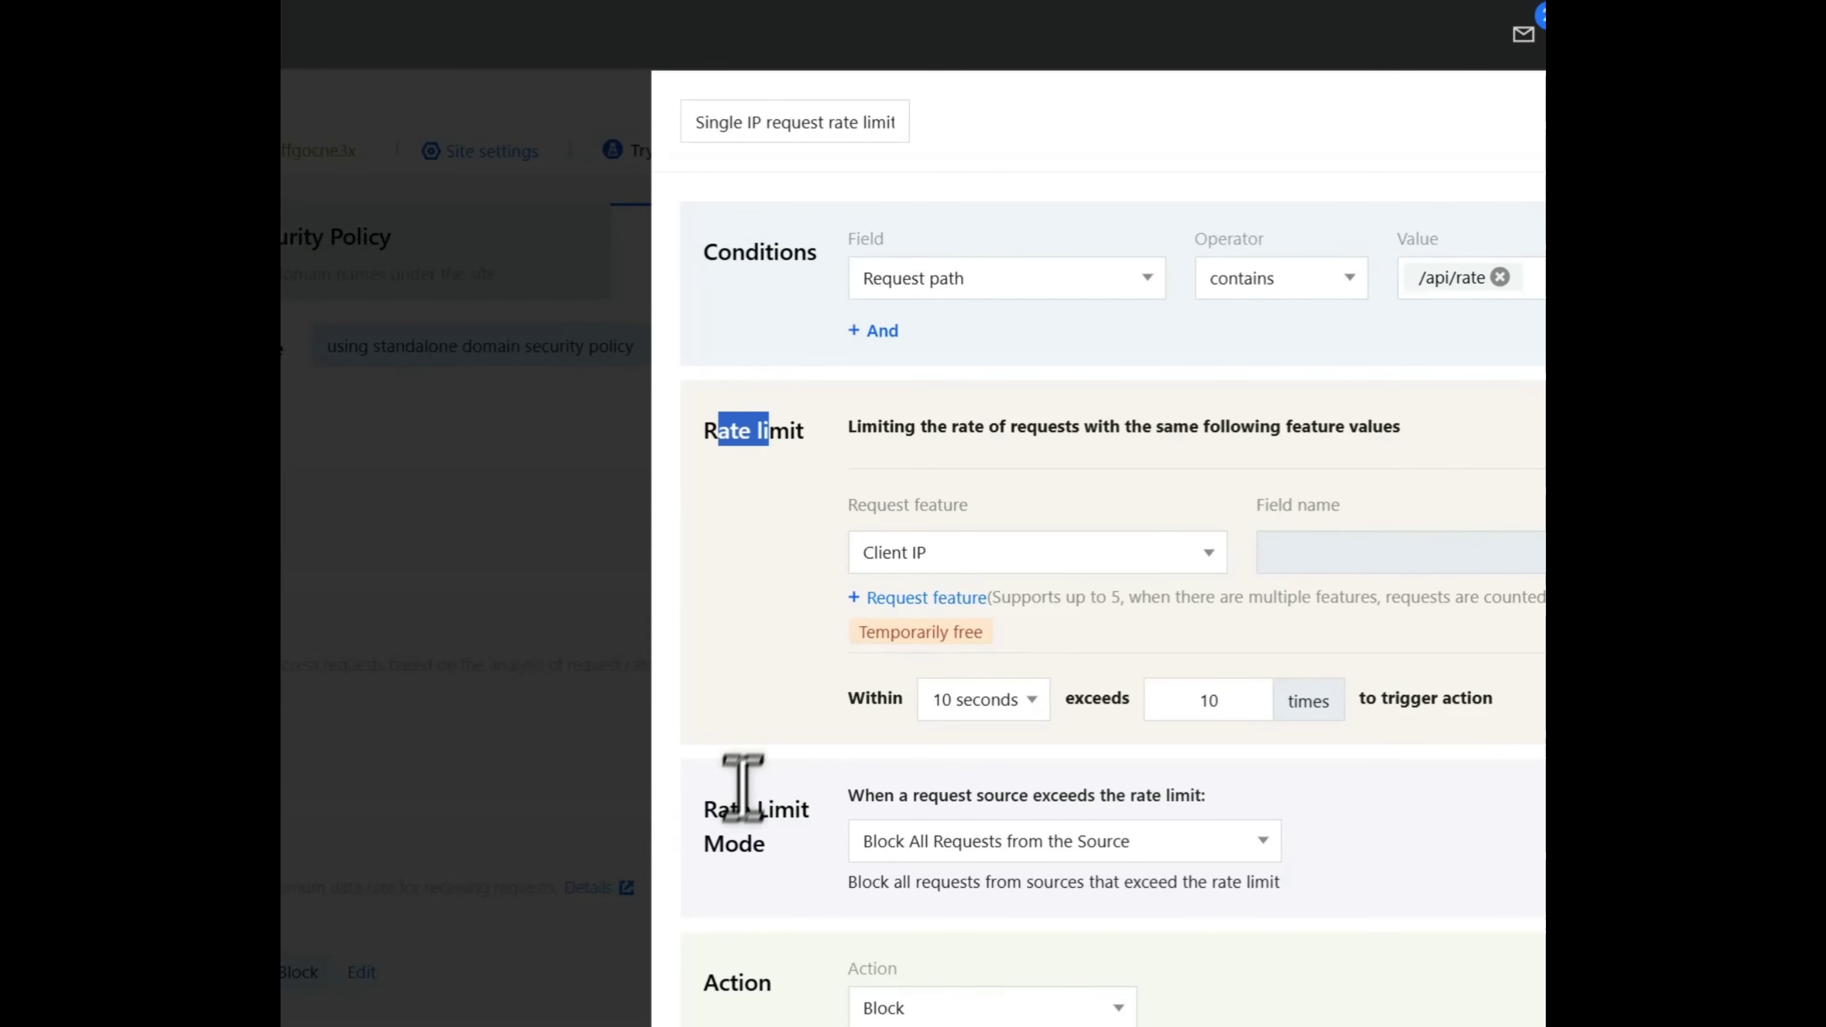
pyautogui.moveTo(720, 814); pyautogui.dragTo(782, 826)
pyautogui.moveTo(719, 986); pyautogui.dragTo(759, 986)
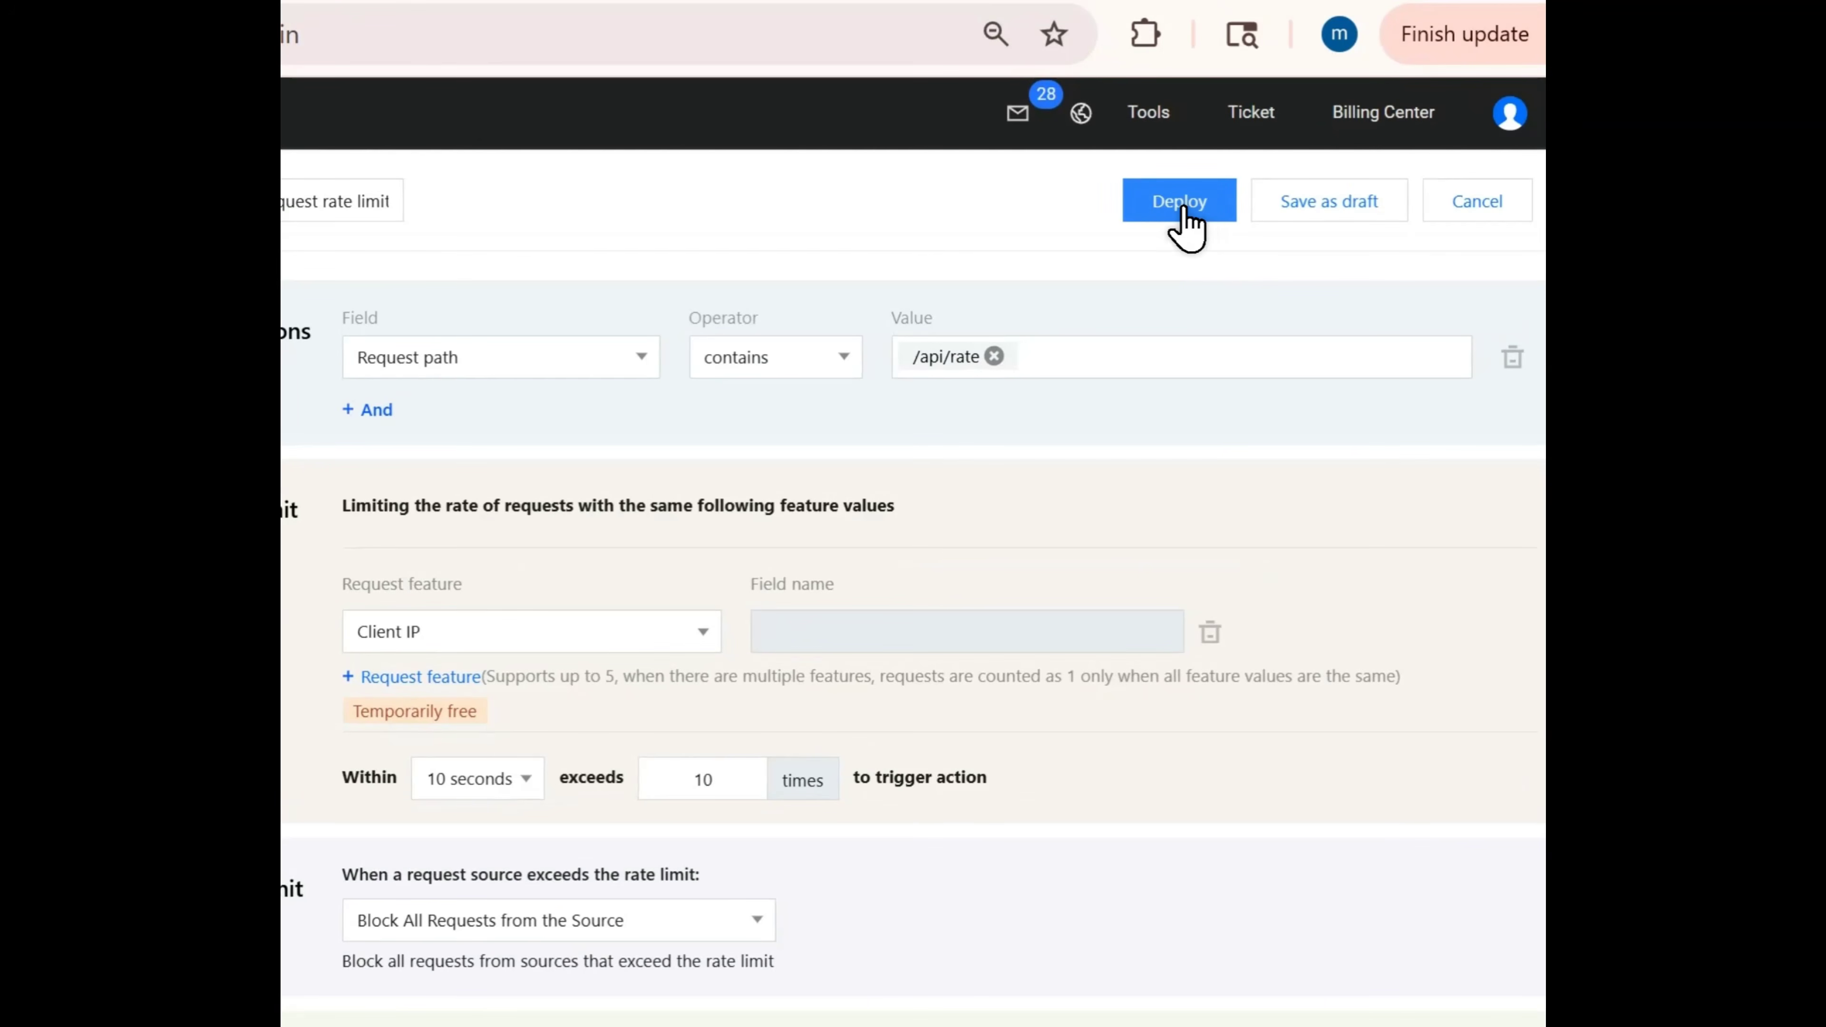
pyautogui.click(1185, 209)
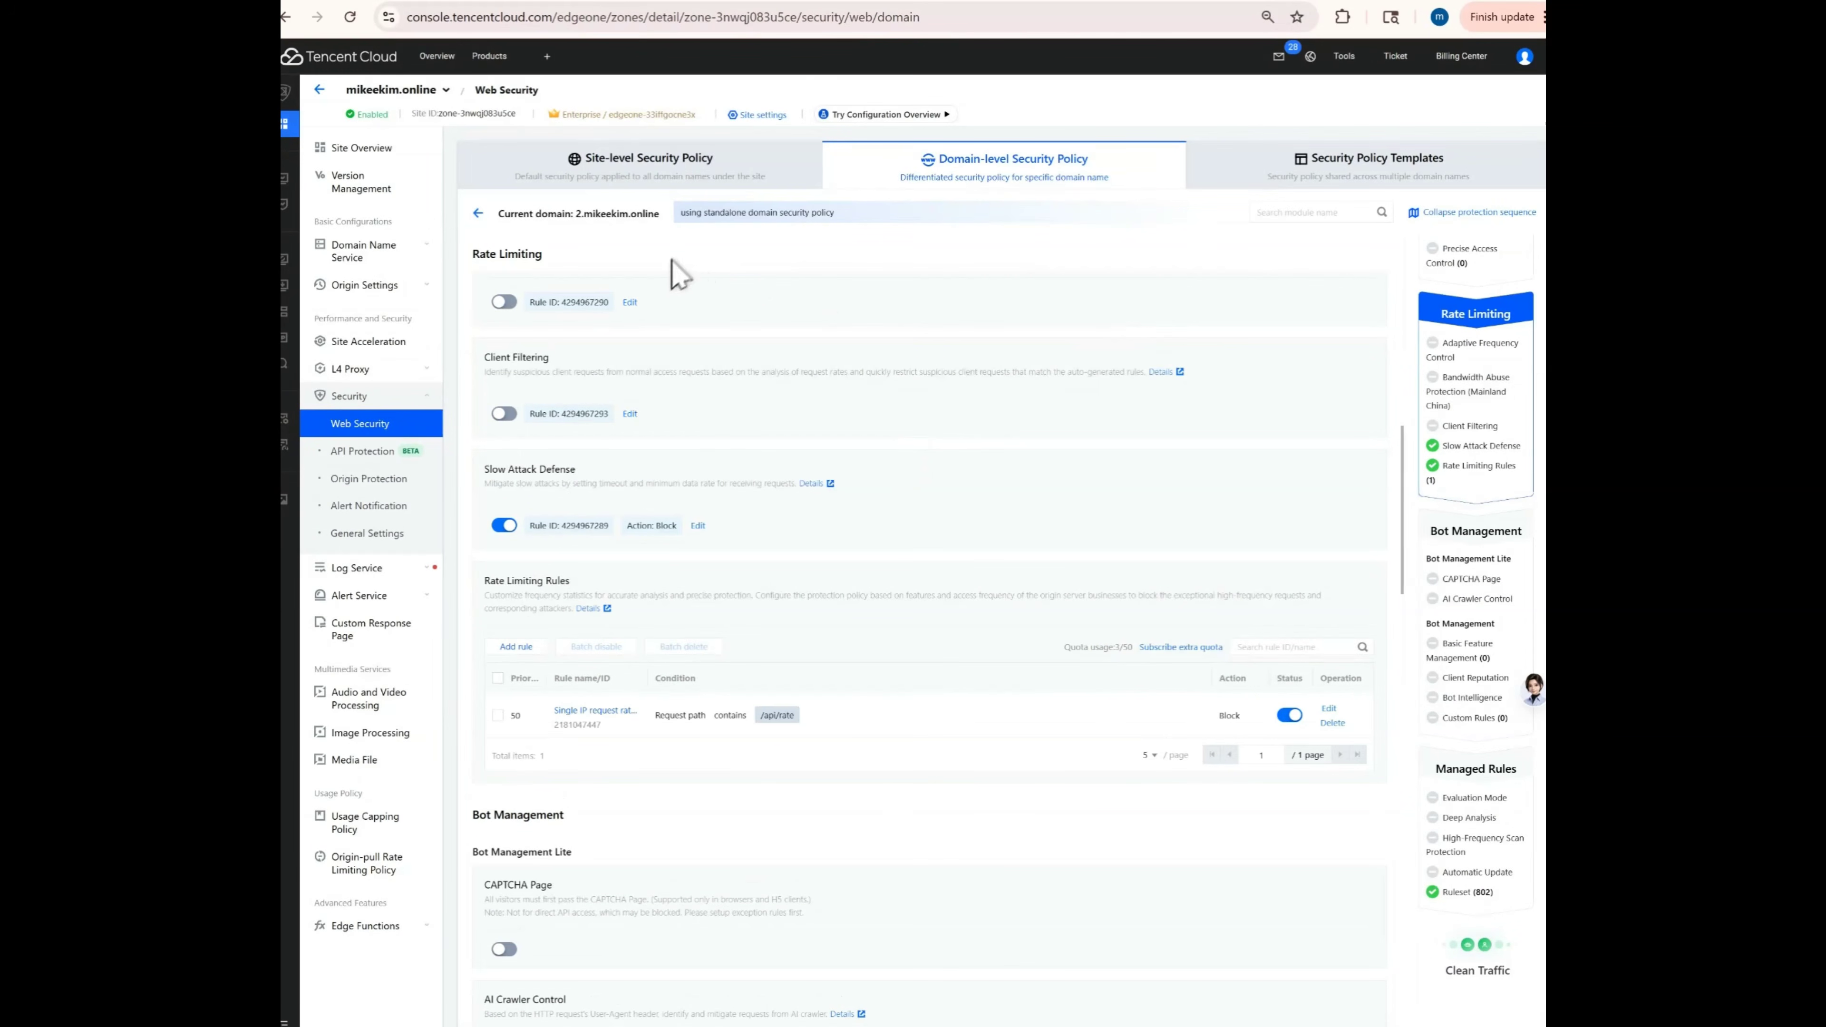
# Return to the service dashboard, reopen the mikeekim.online site and show its domain management list.
pyautogui.click(362, 147)
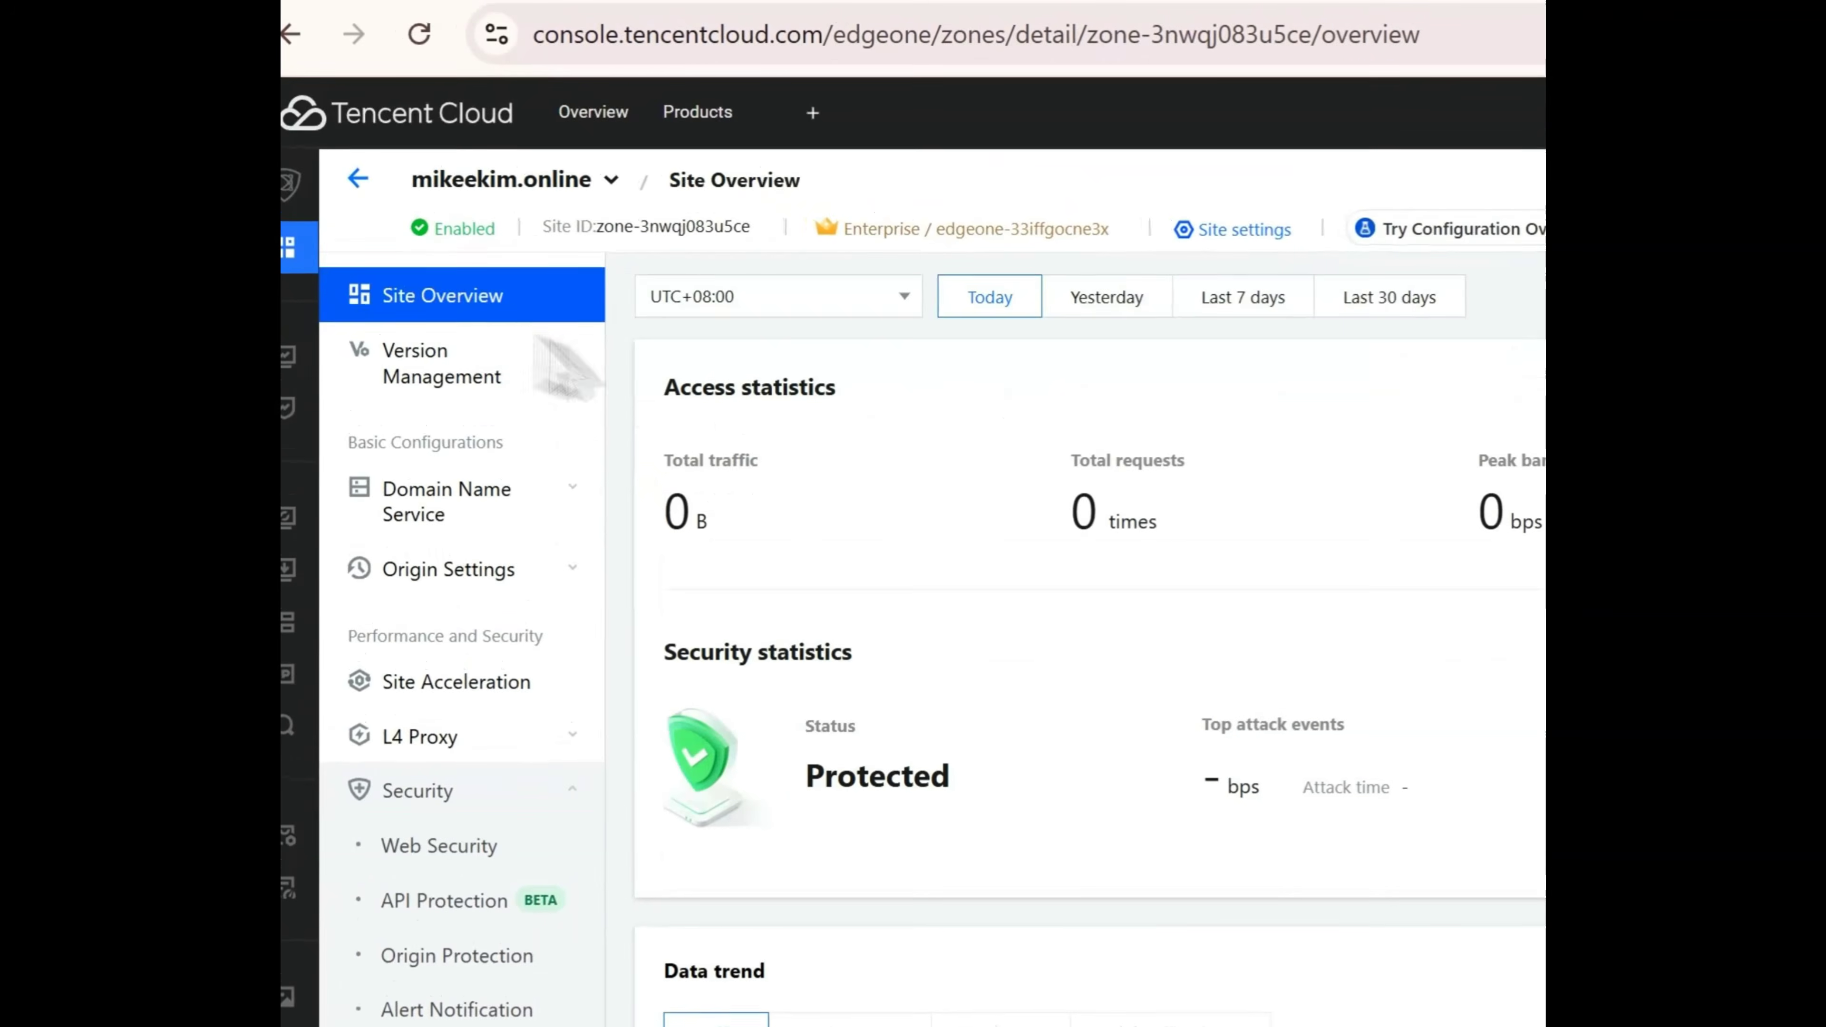
pyautogui.moveTo(346, 244)
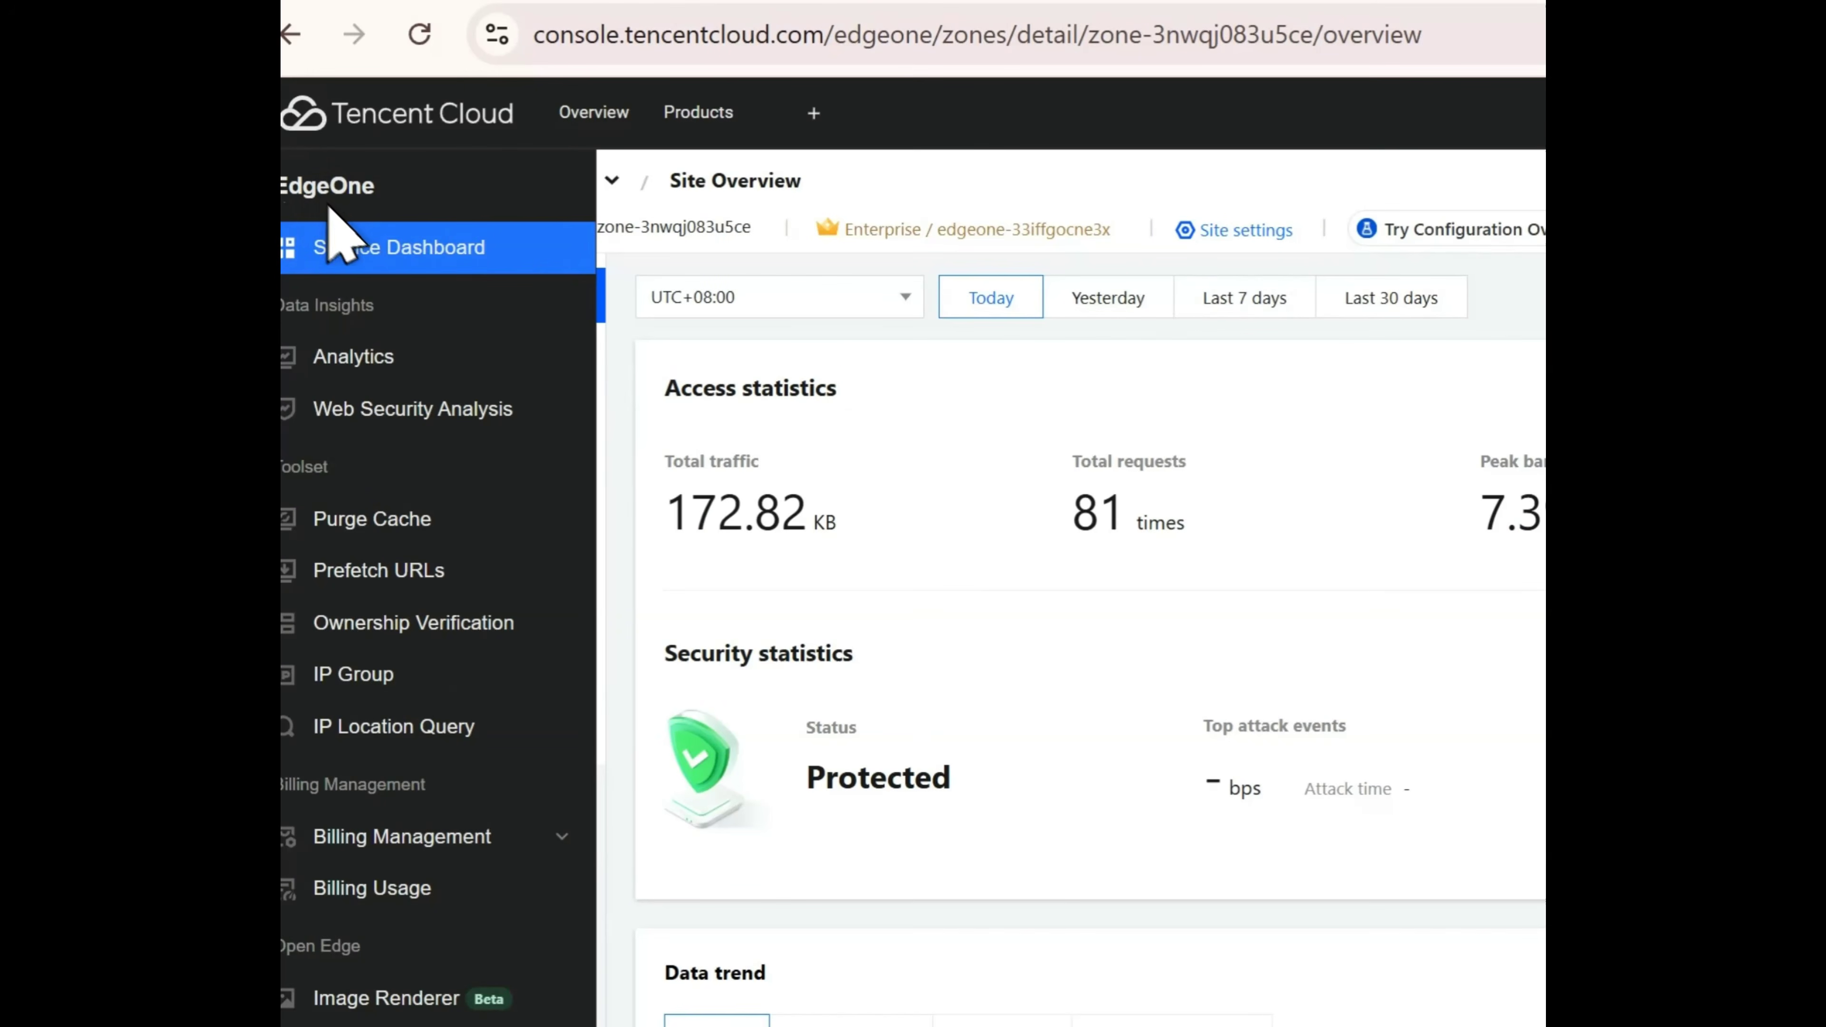
pyautogui.click(412, 259)
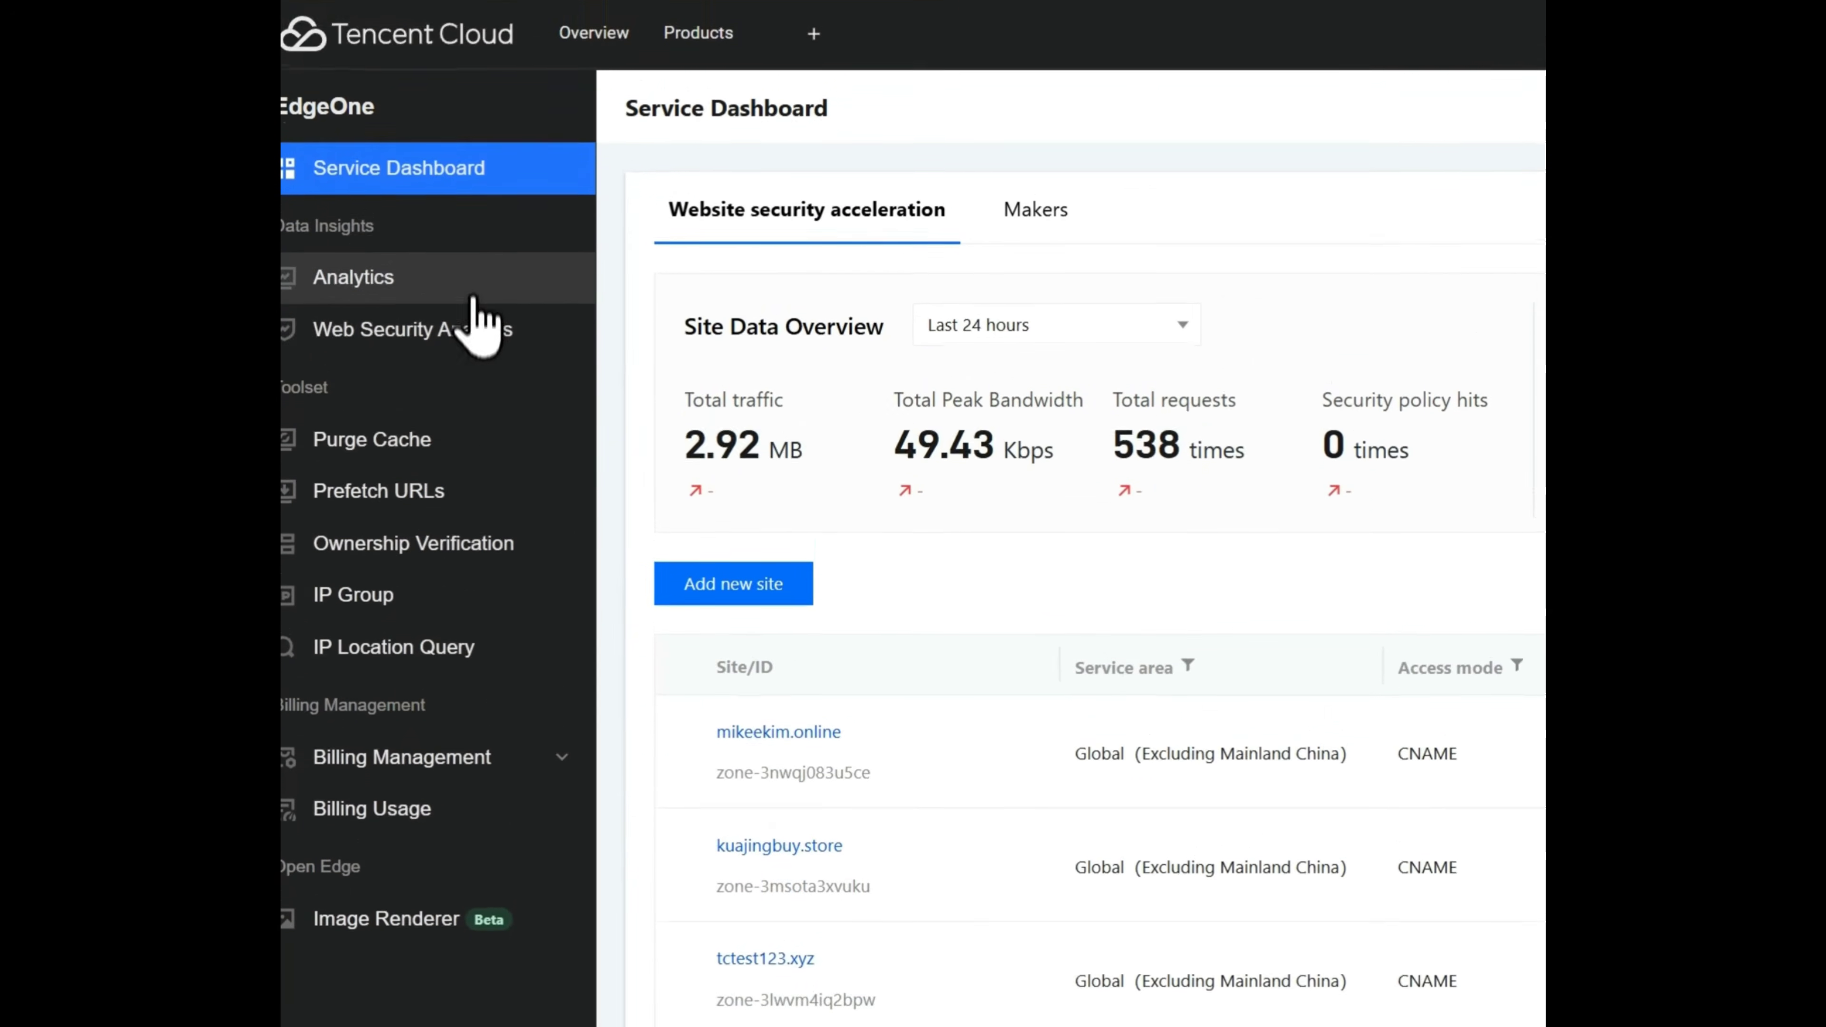
pyautogui.click(805, 787)
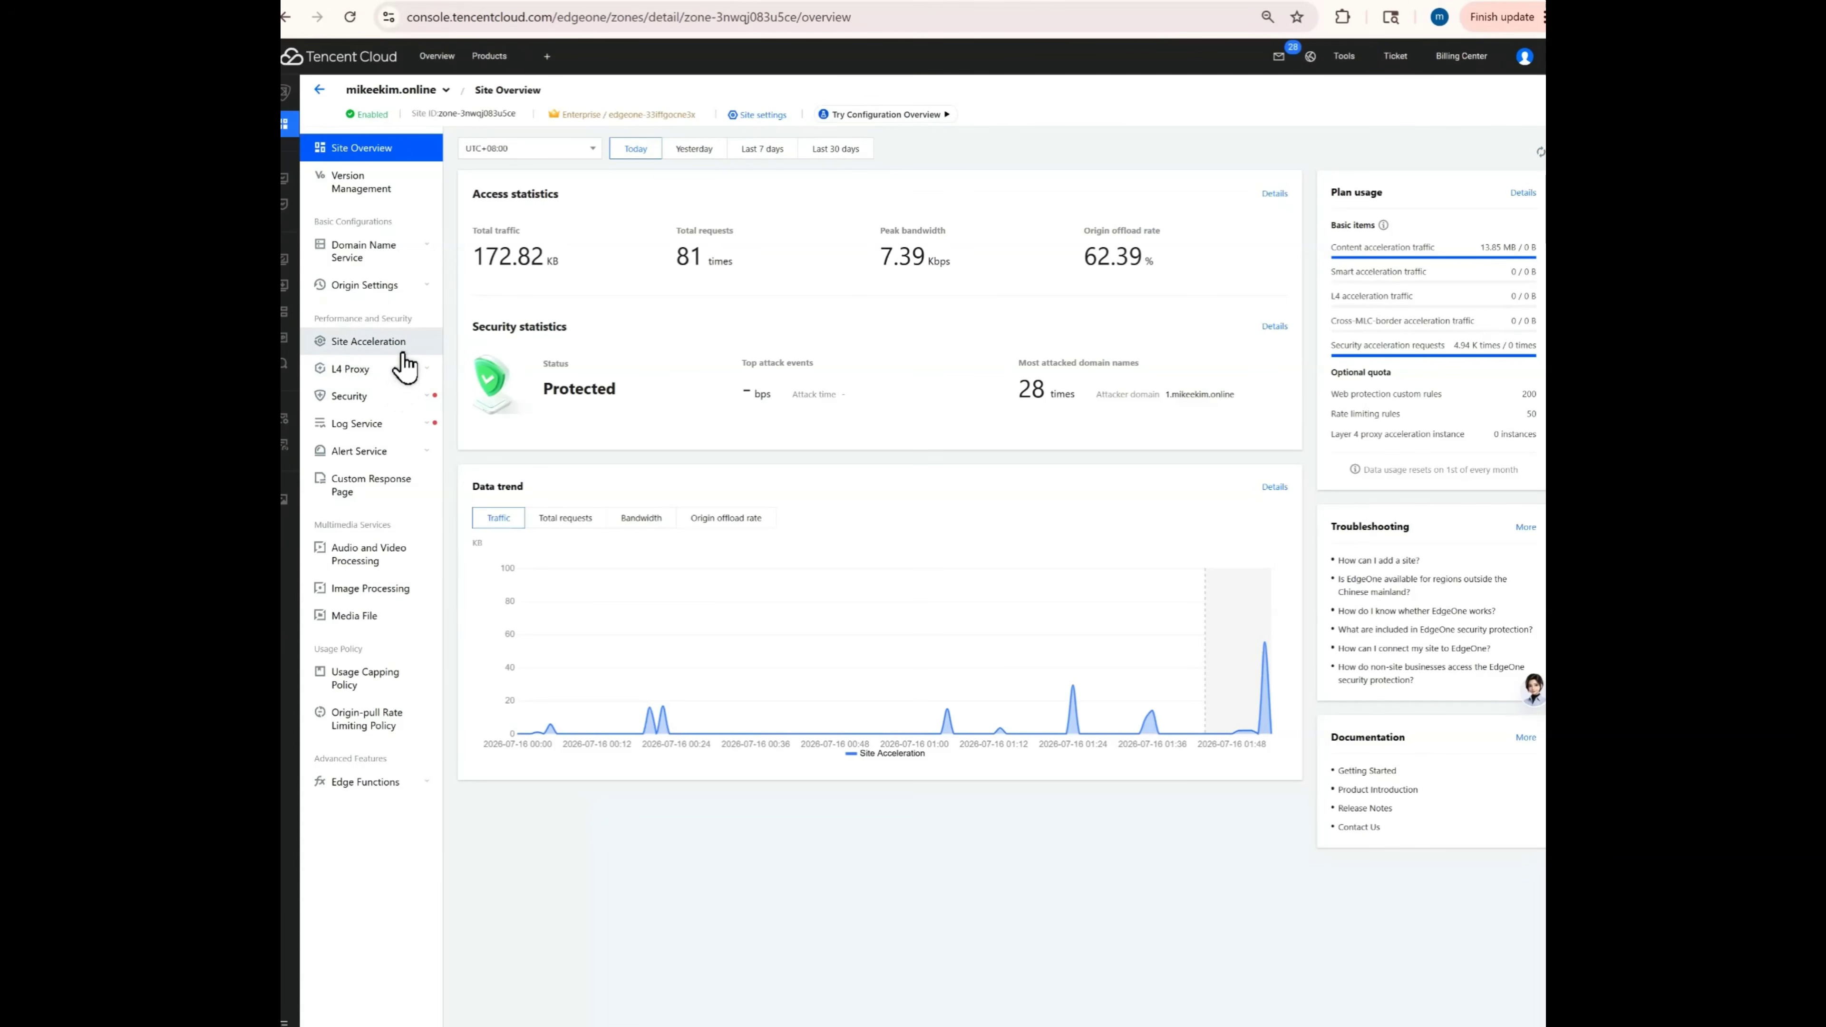
pyautogui.click(396, 248)
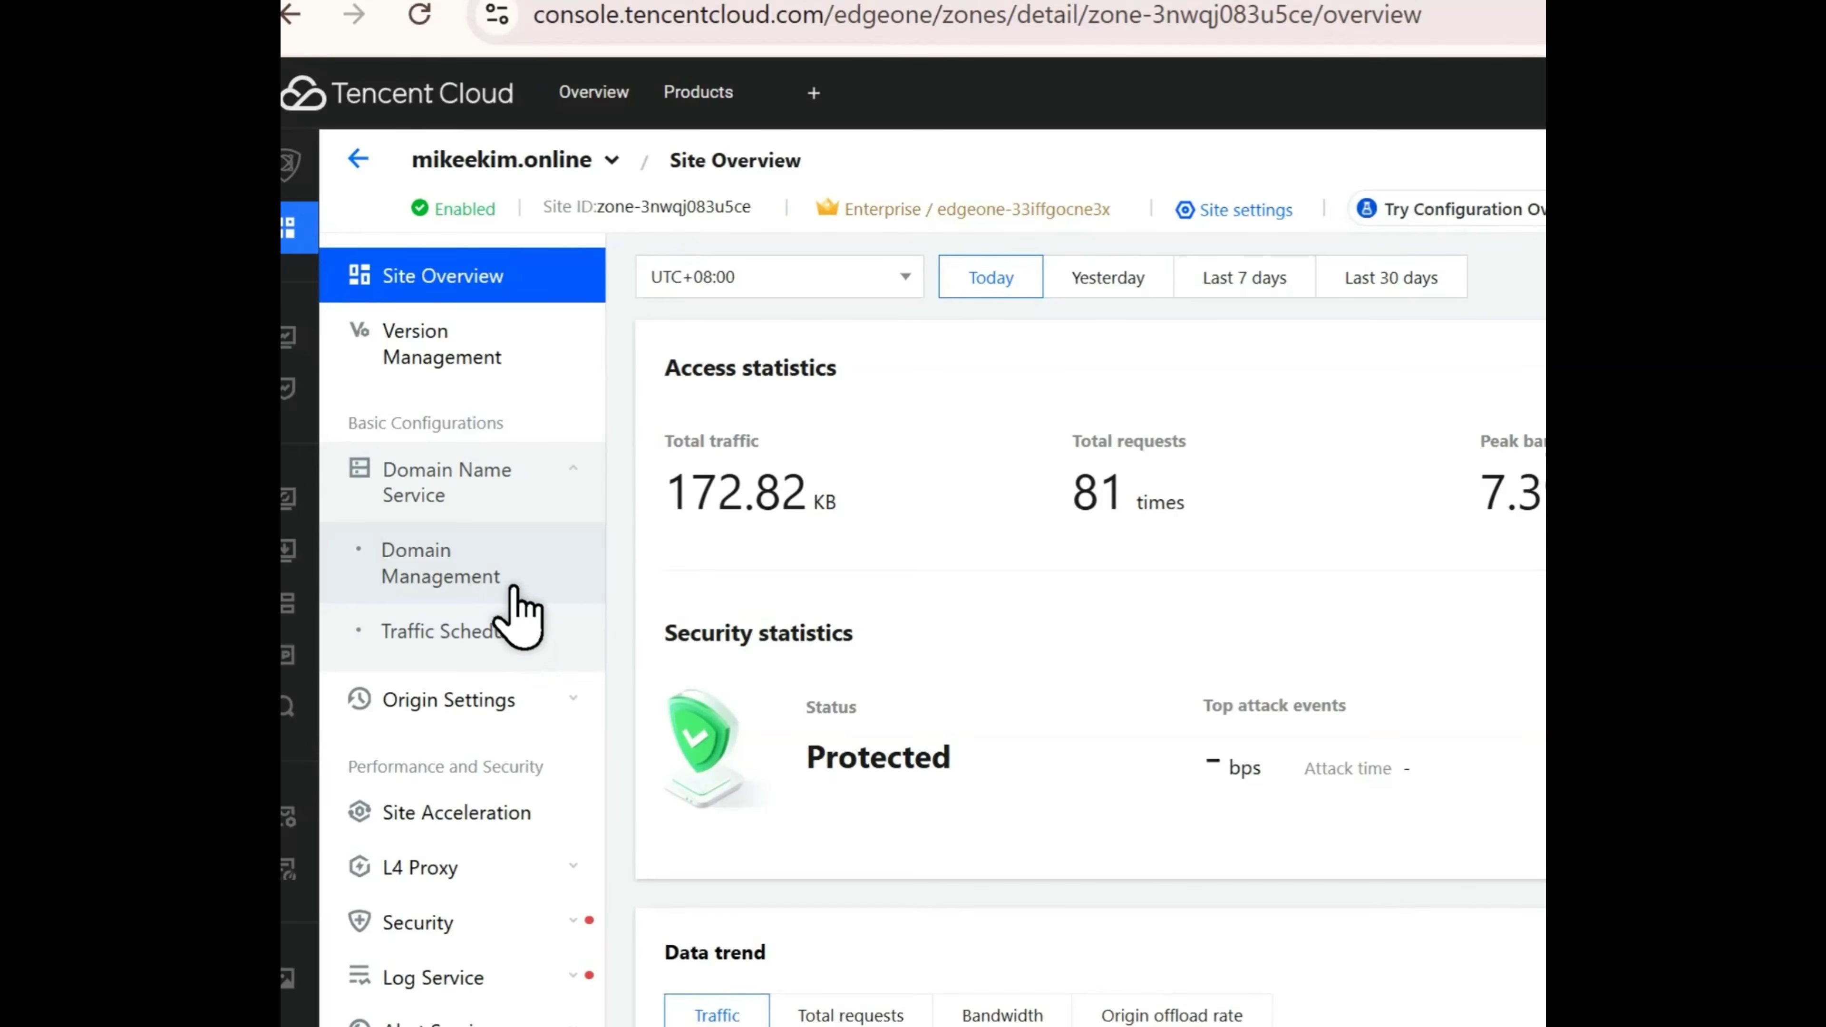
pyautogui.click(540, 572)
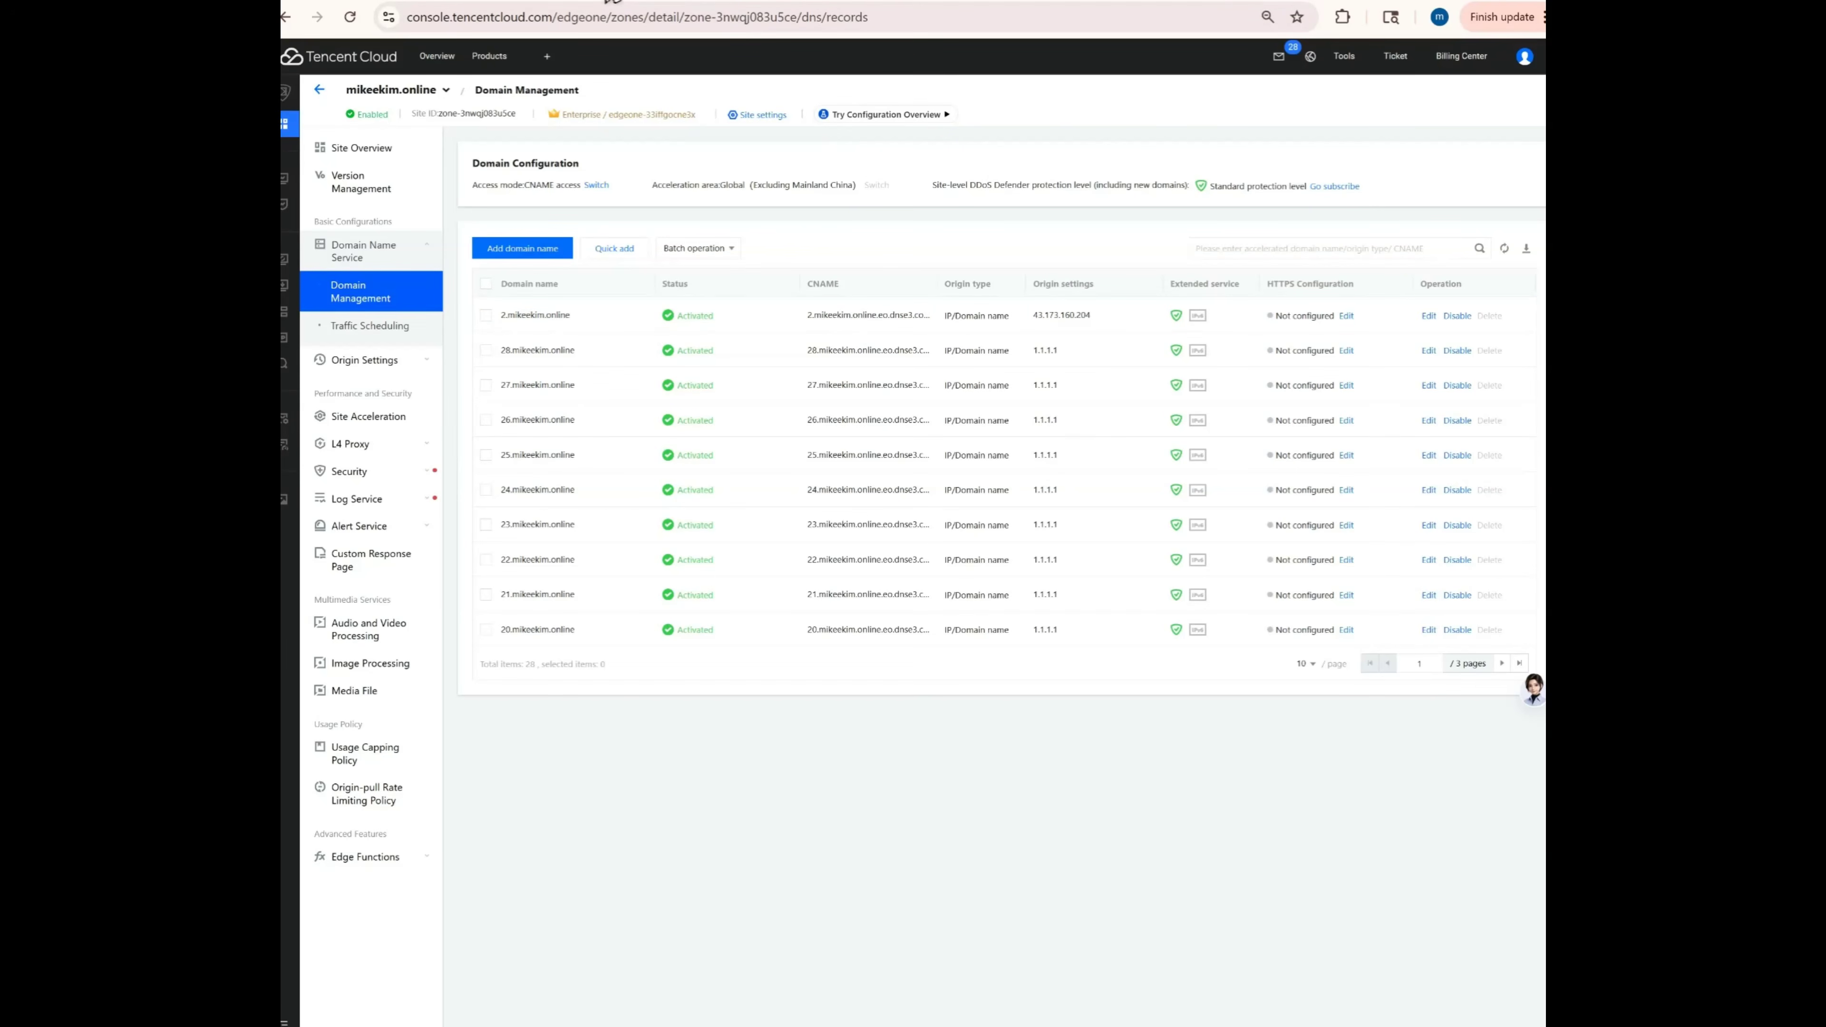
# Switch to the 2.mikeekim.online lab page, send 20 browser requests from Lab 2 and check the returned status codes.
pyautogui.moveTo(583, 3)
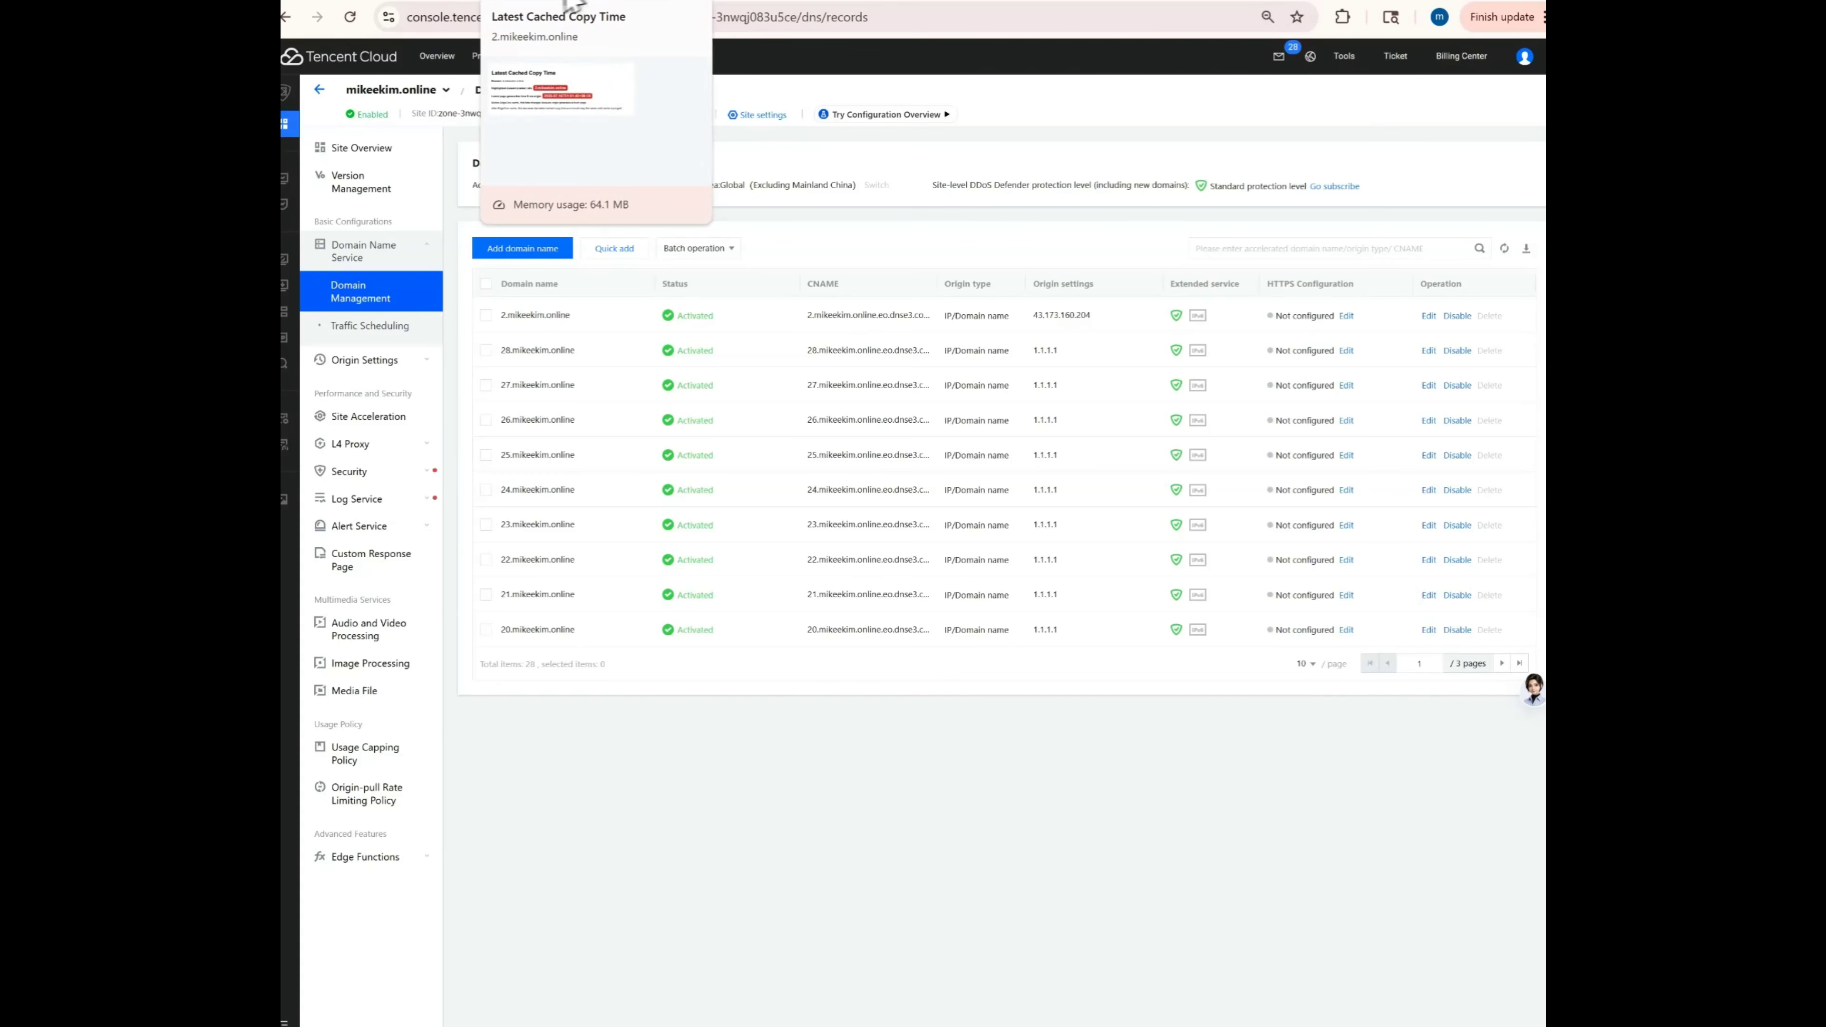
pyautogui.click(388, 4)
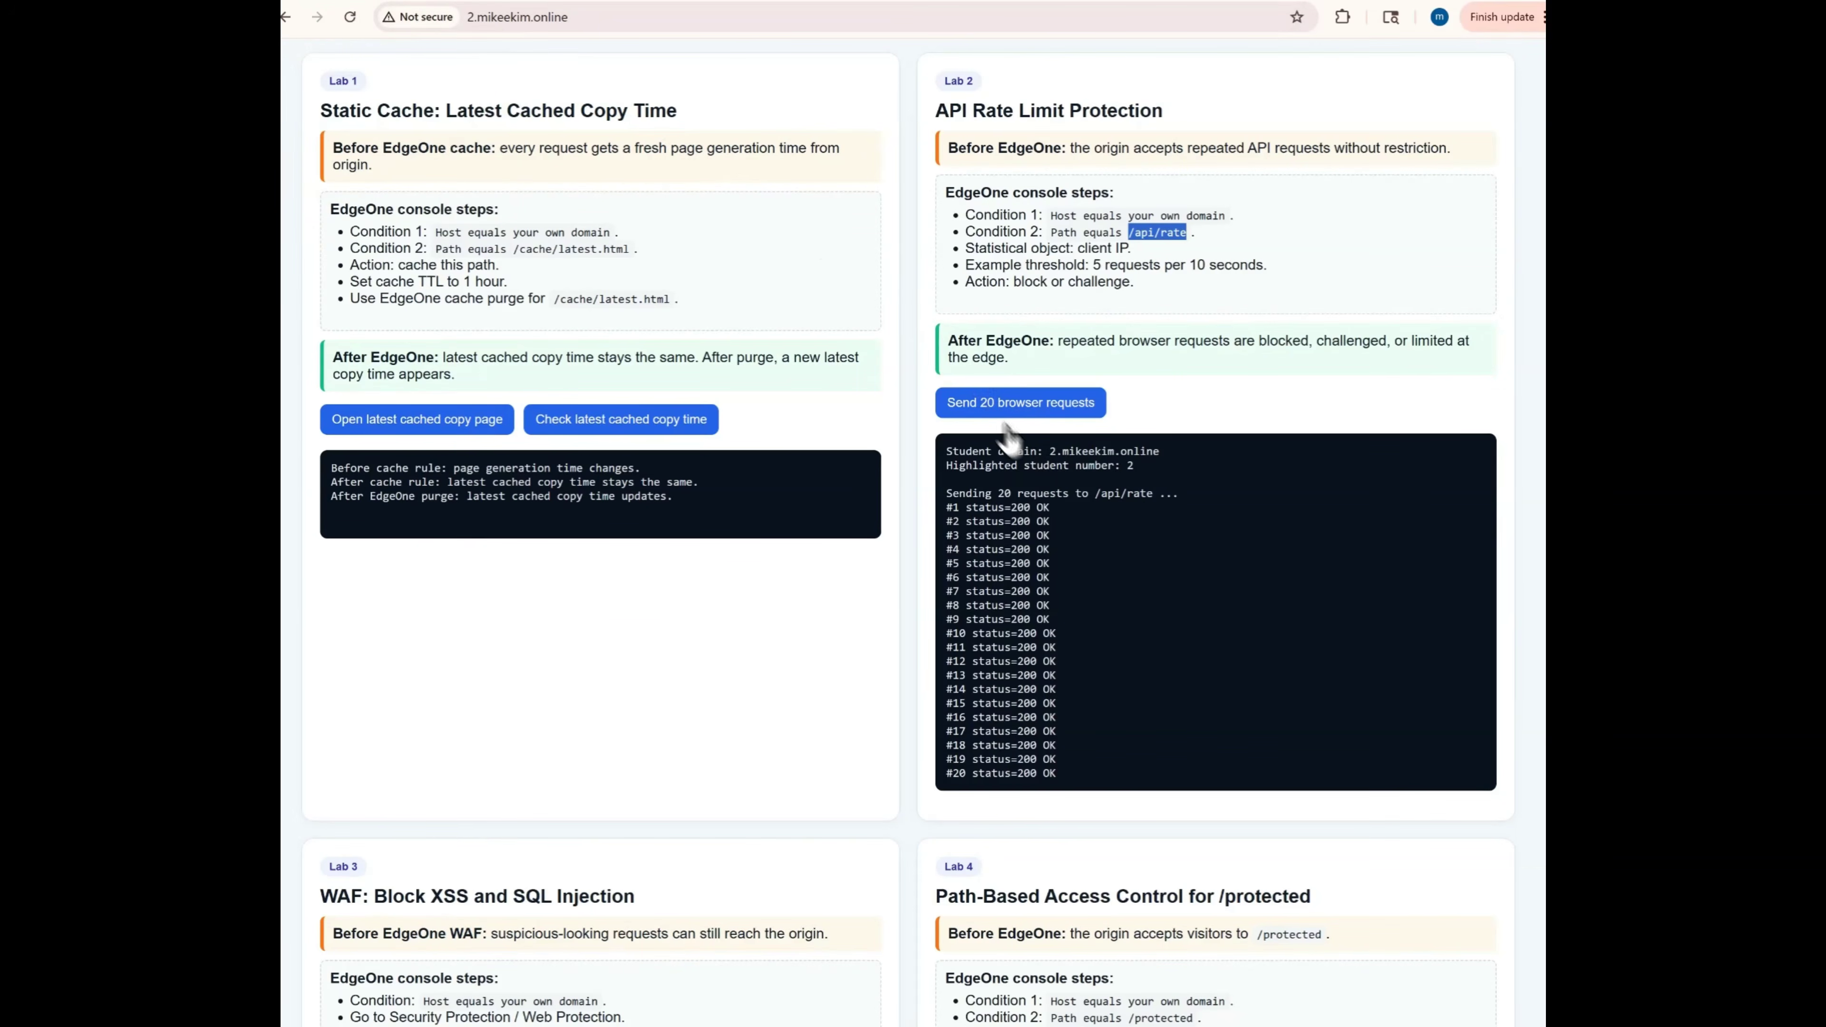
pyautogui.click(1019, 405)
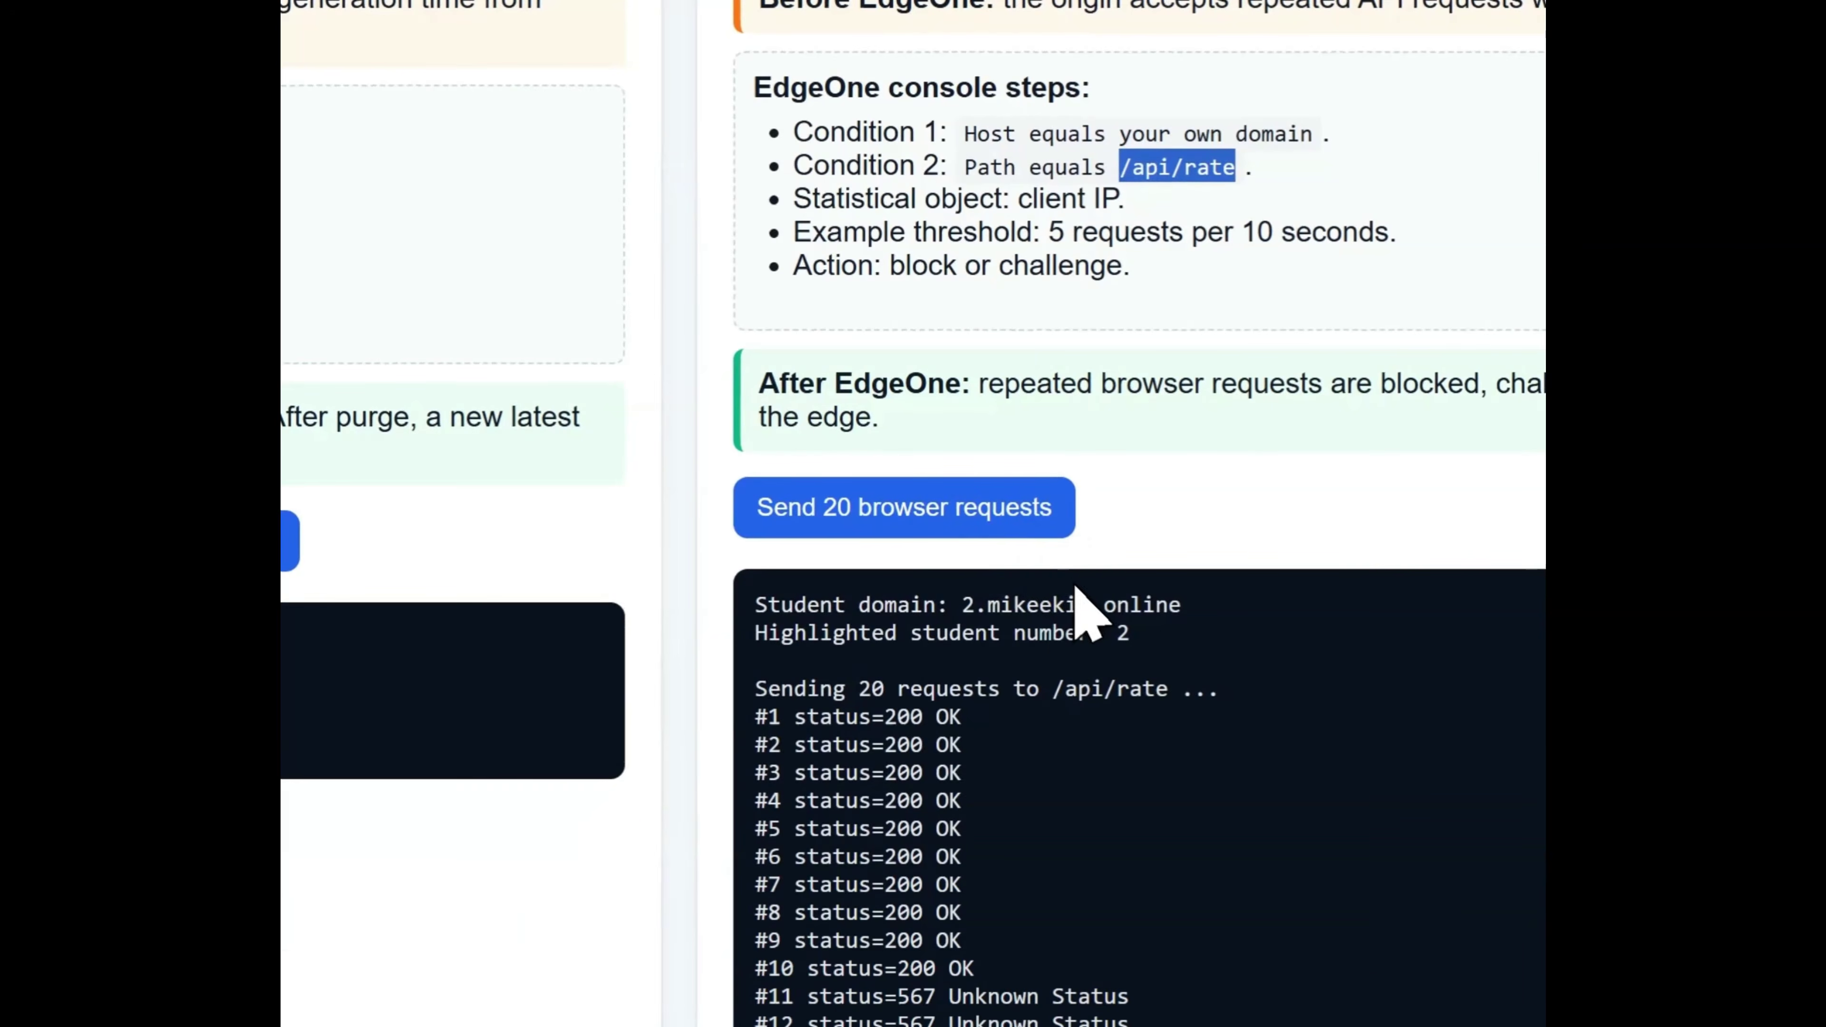
pyautogui.moveTo(939, 996); pyautogui.dragTo(1015, 866)
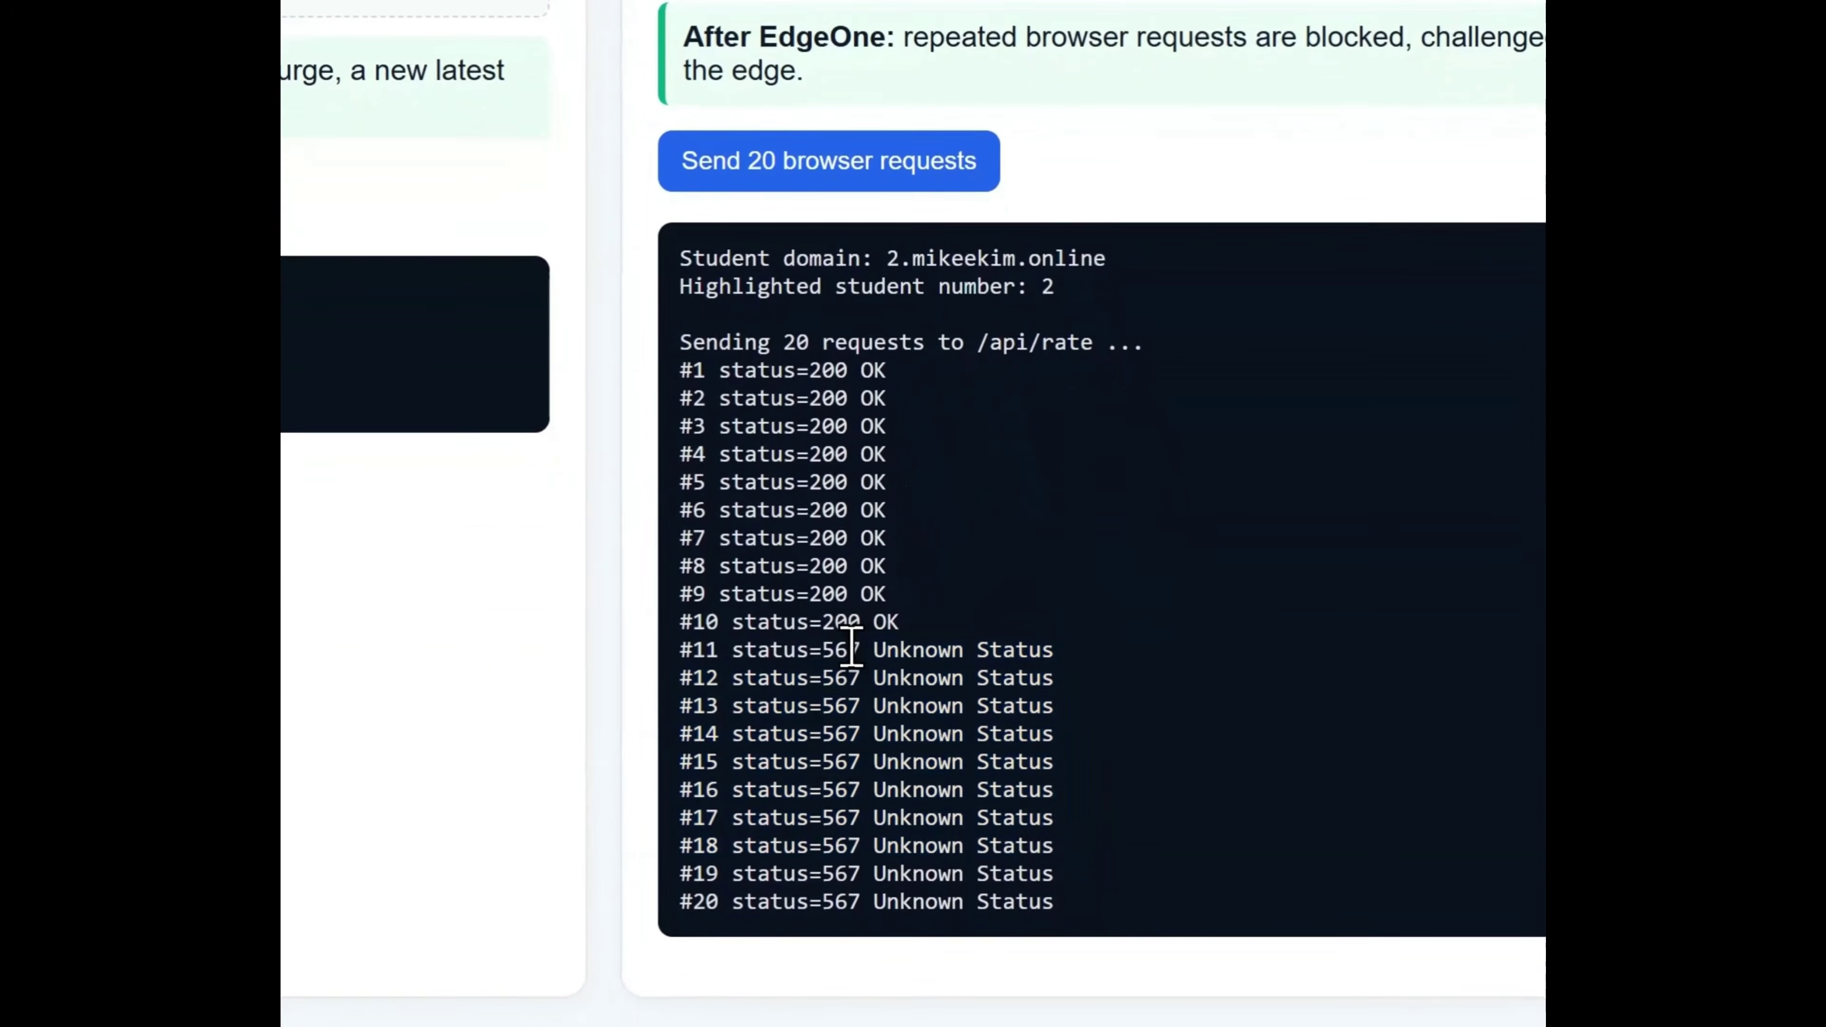
pyautogui.doubleClick(926, 998)
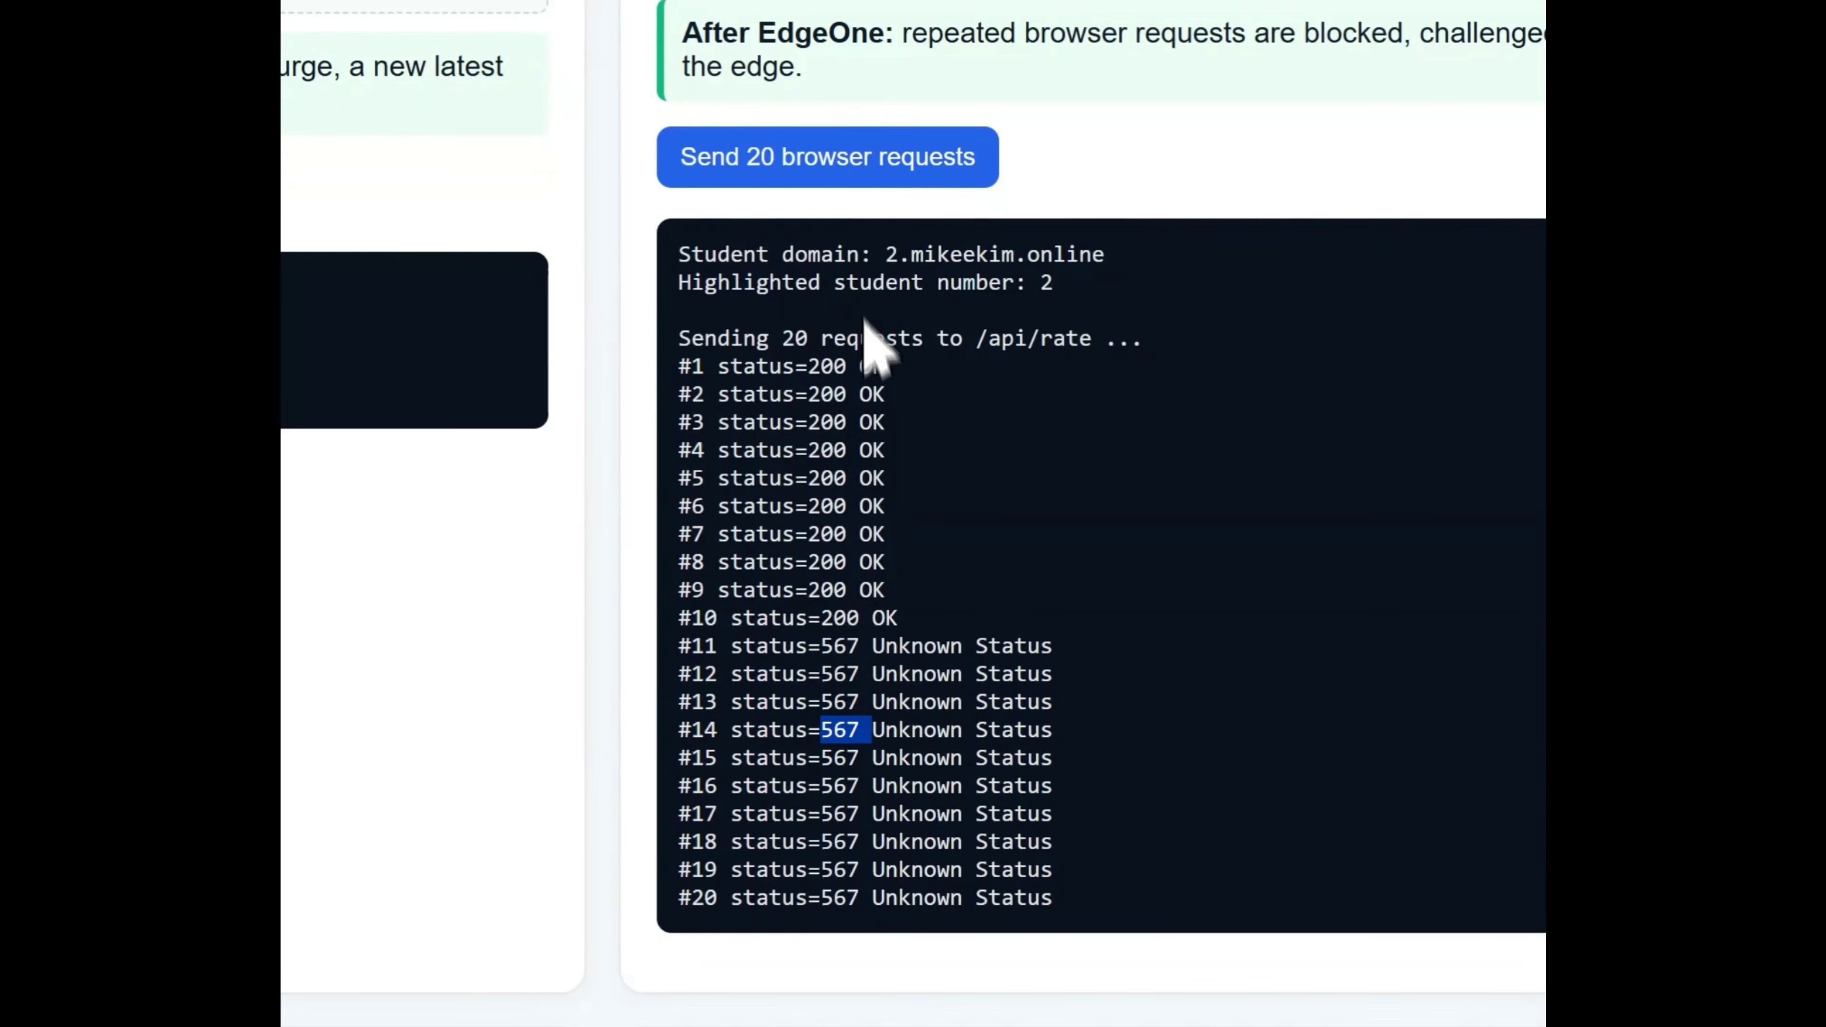
# Send another 20 browser requests from Lab 2 and compare the status codes of the first and later requests.
pyautogui.click(823, 165)
pyautogui.moveTo(782, 394); pyautogui.dragTo(827, 617)
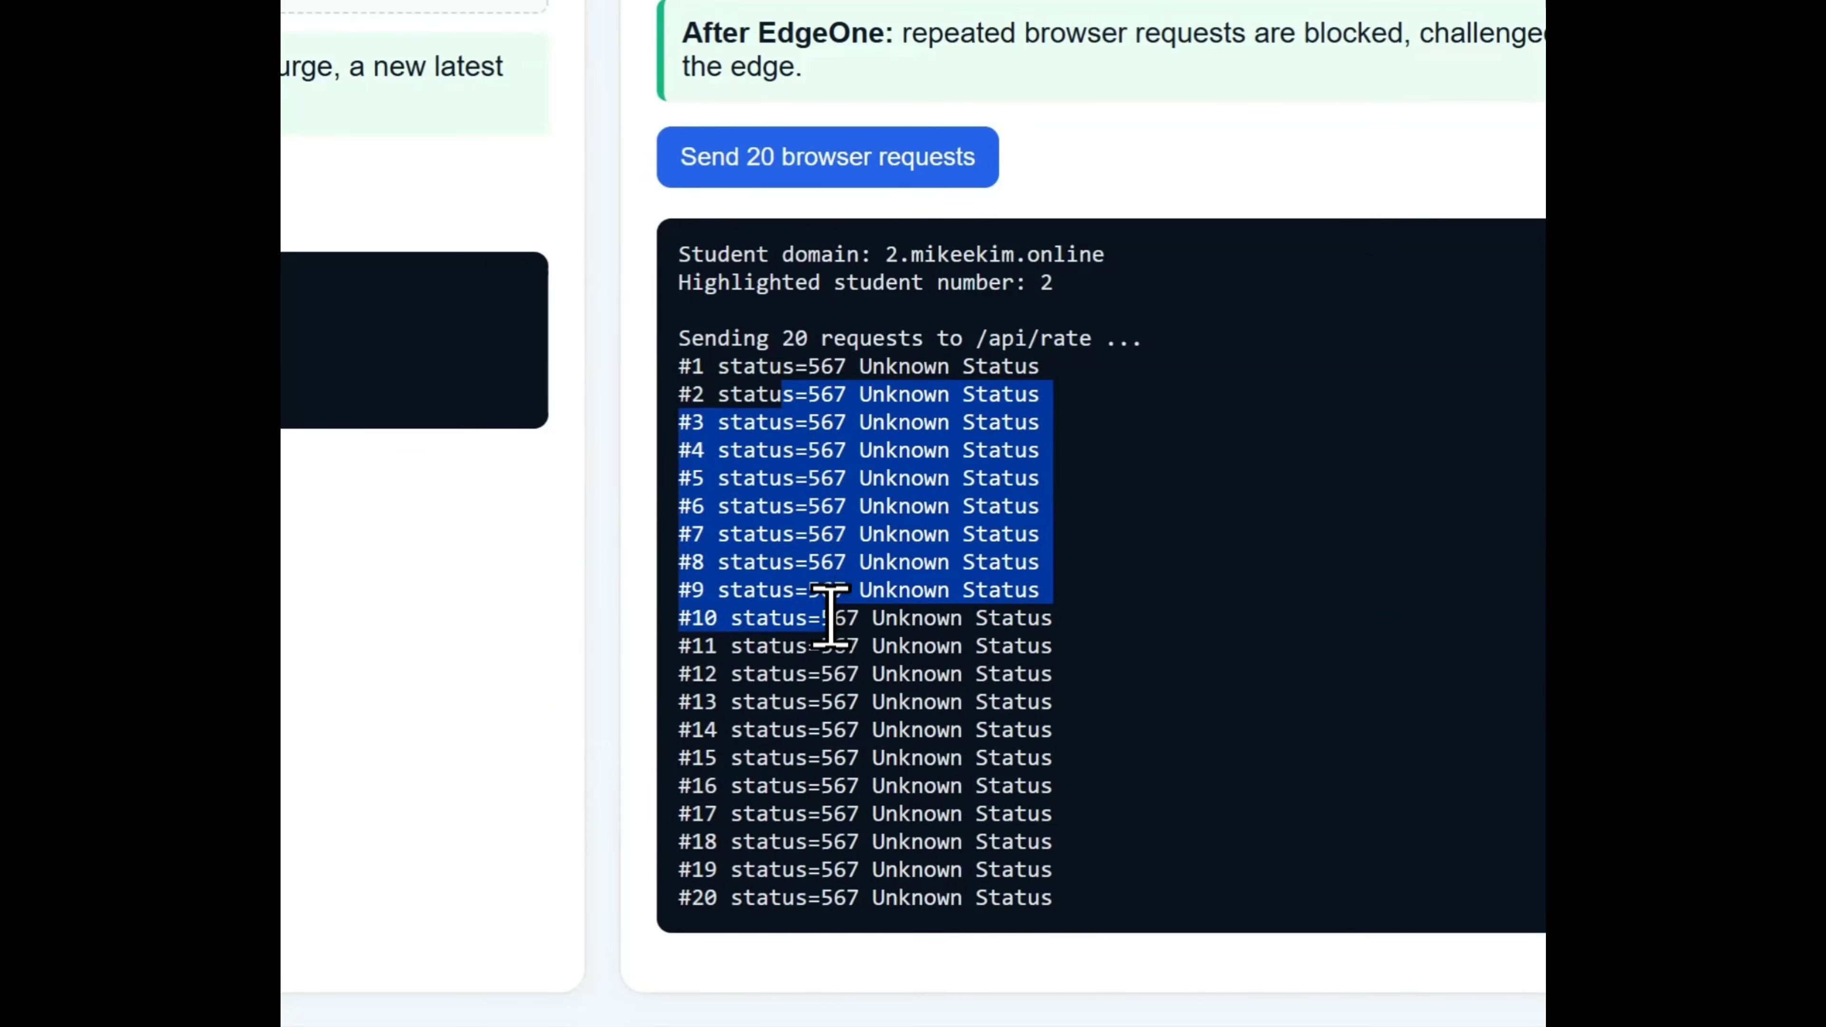
pyautogui.click(830, 617)
pyautogui.doubleClick(827, 366)
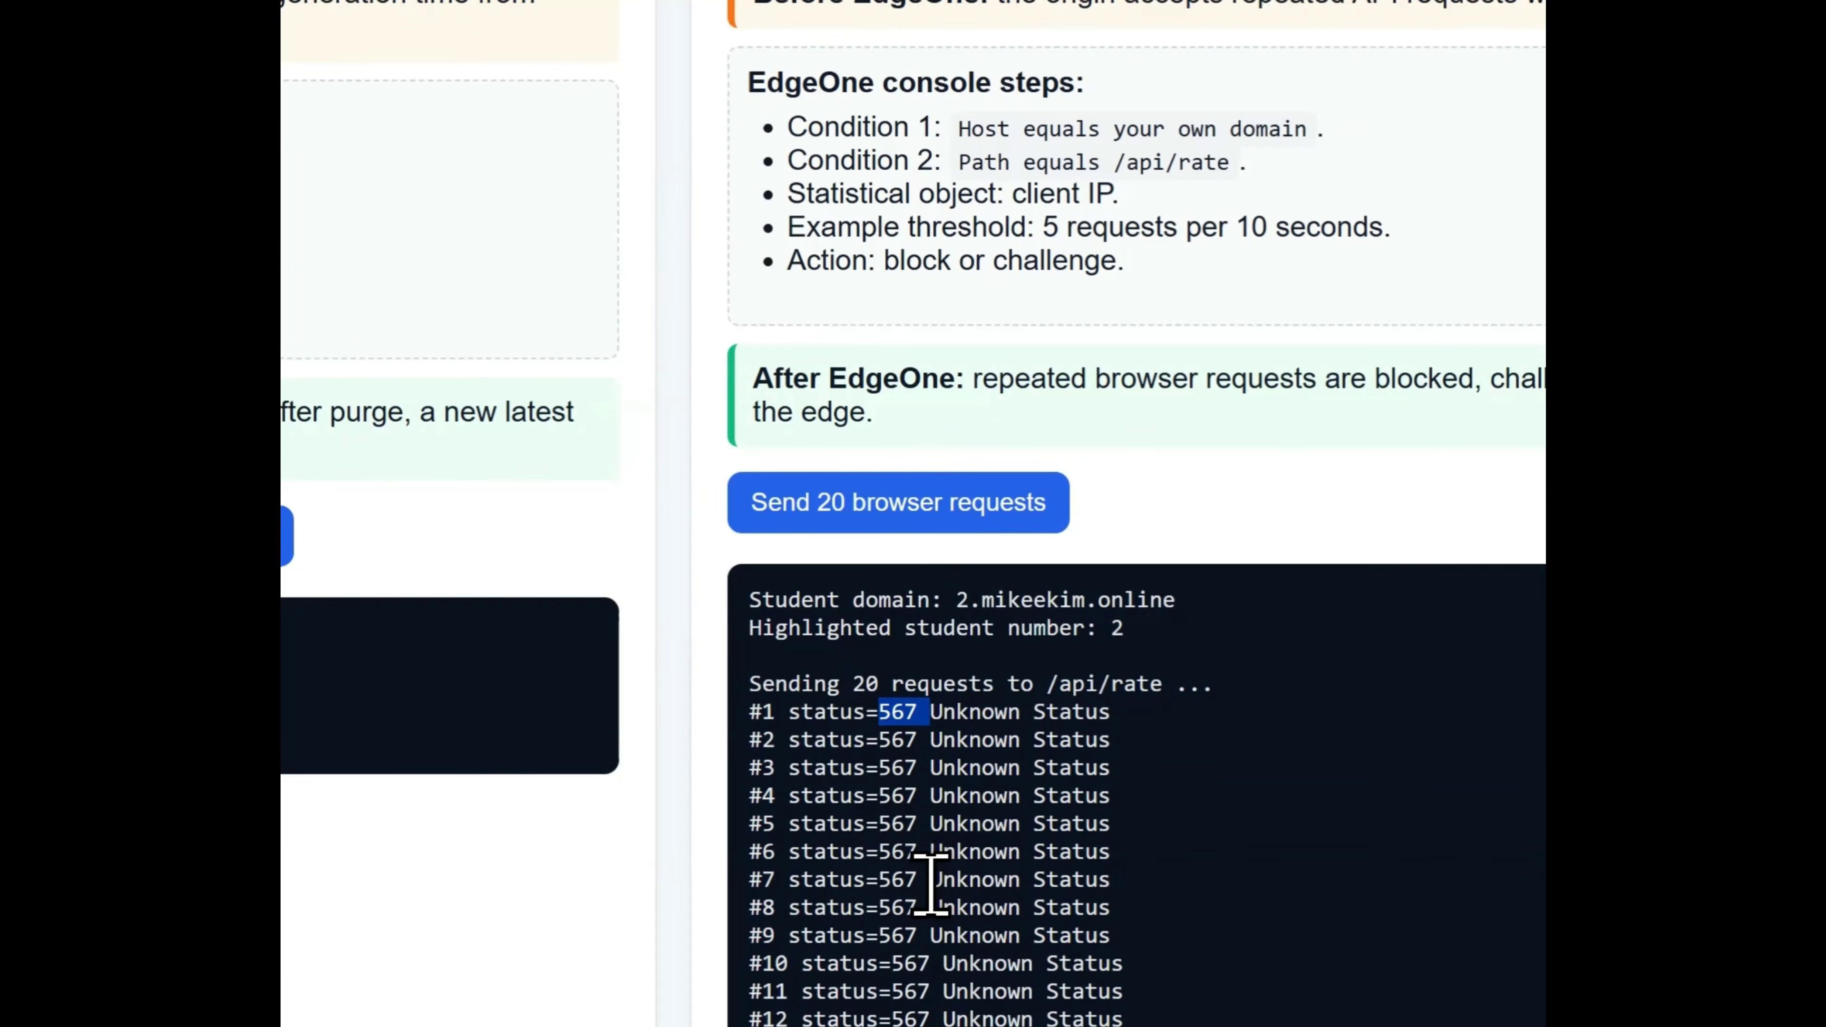
pyautogui.moveTo(970, 768); pyautogui.dragTo(975, 799)
pyautogui.moveTo(1007, 964); pyautogui.dragTo(1008, 993)
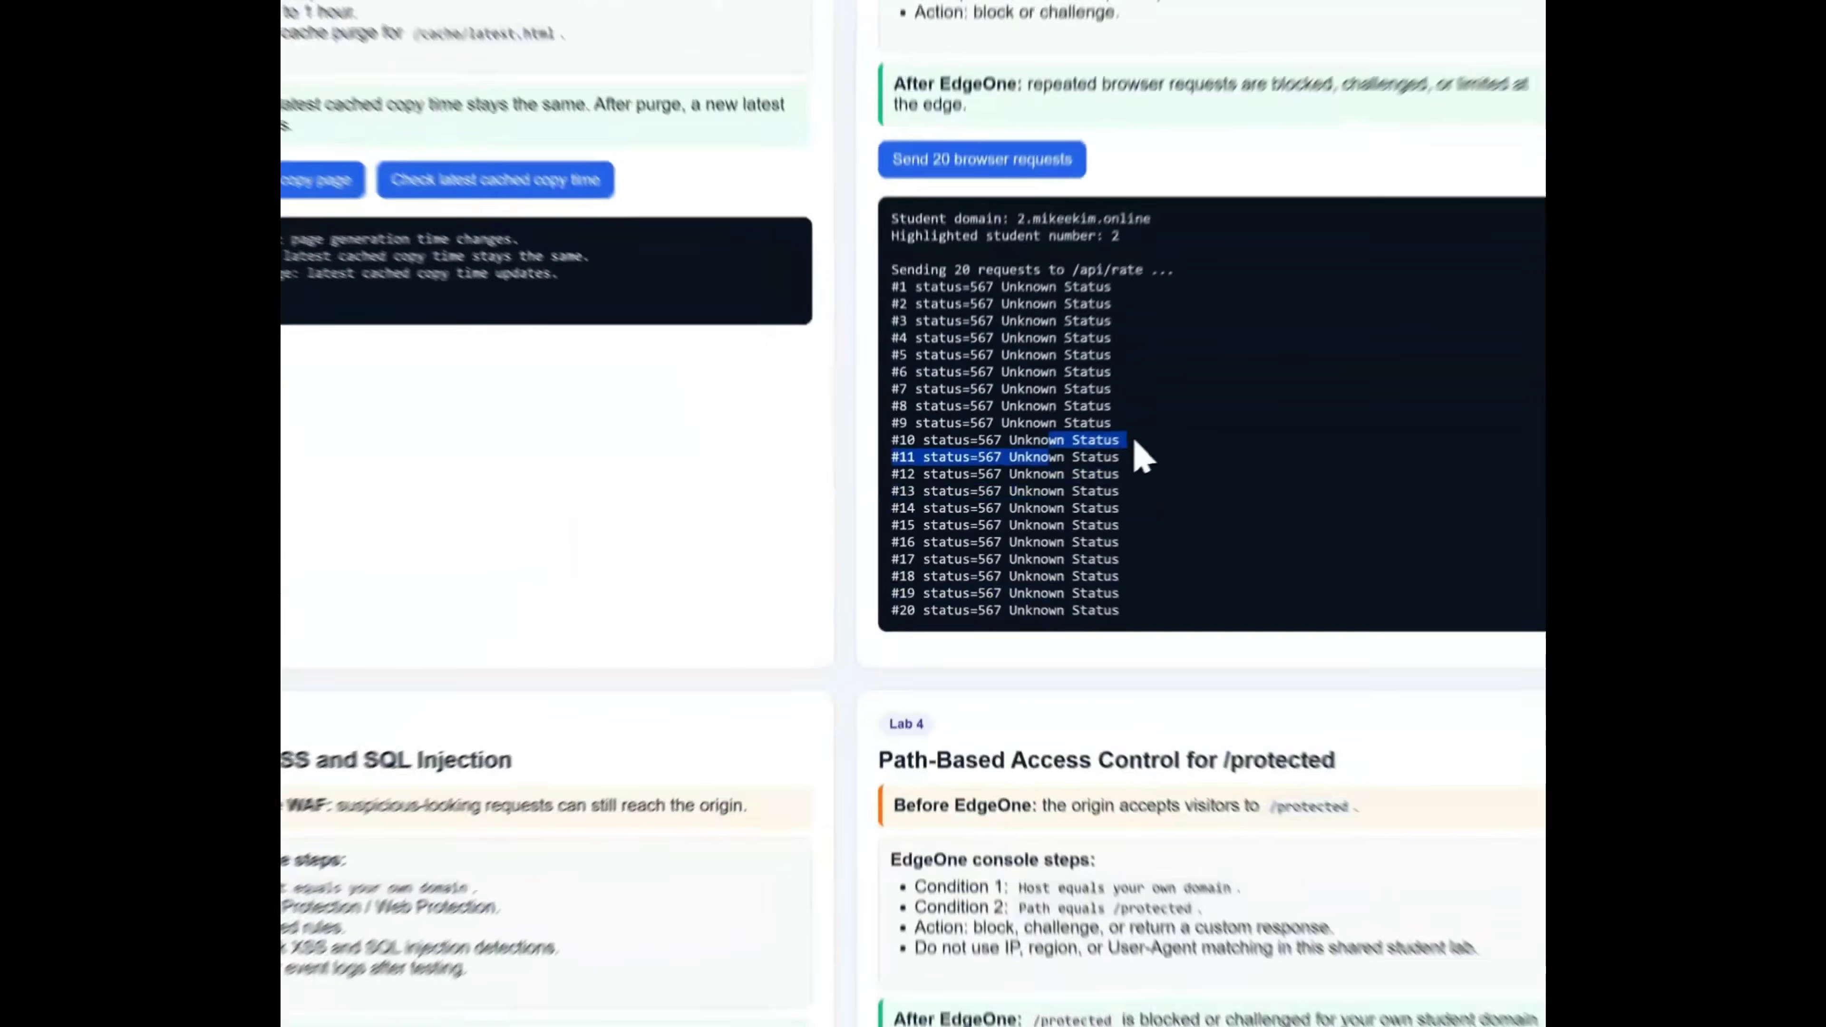
# Examine the Lab 3 heading on blocking XSS and SQL injection with the WAF.
pyautogui.scroll(-5, 1134, 440)
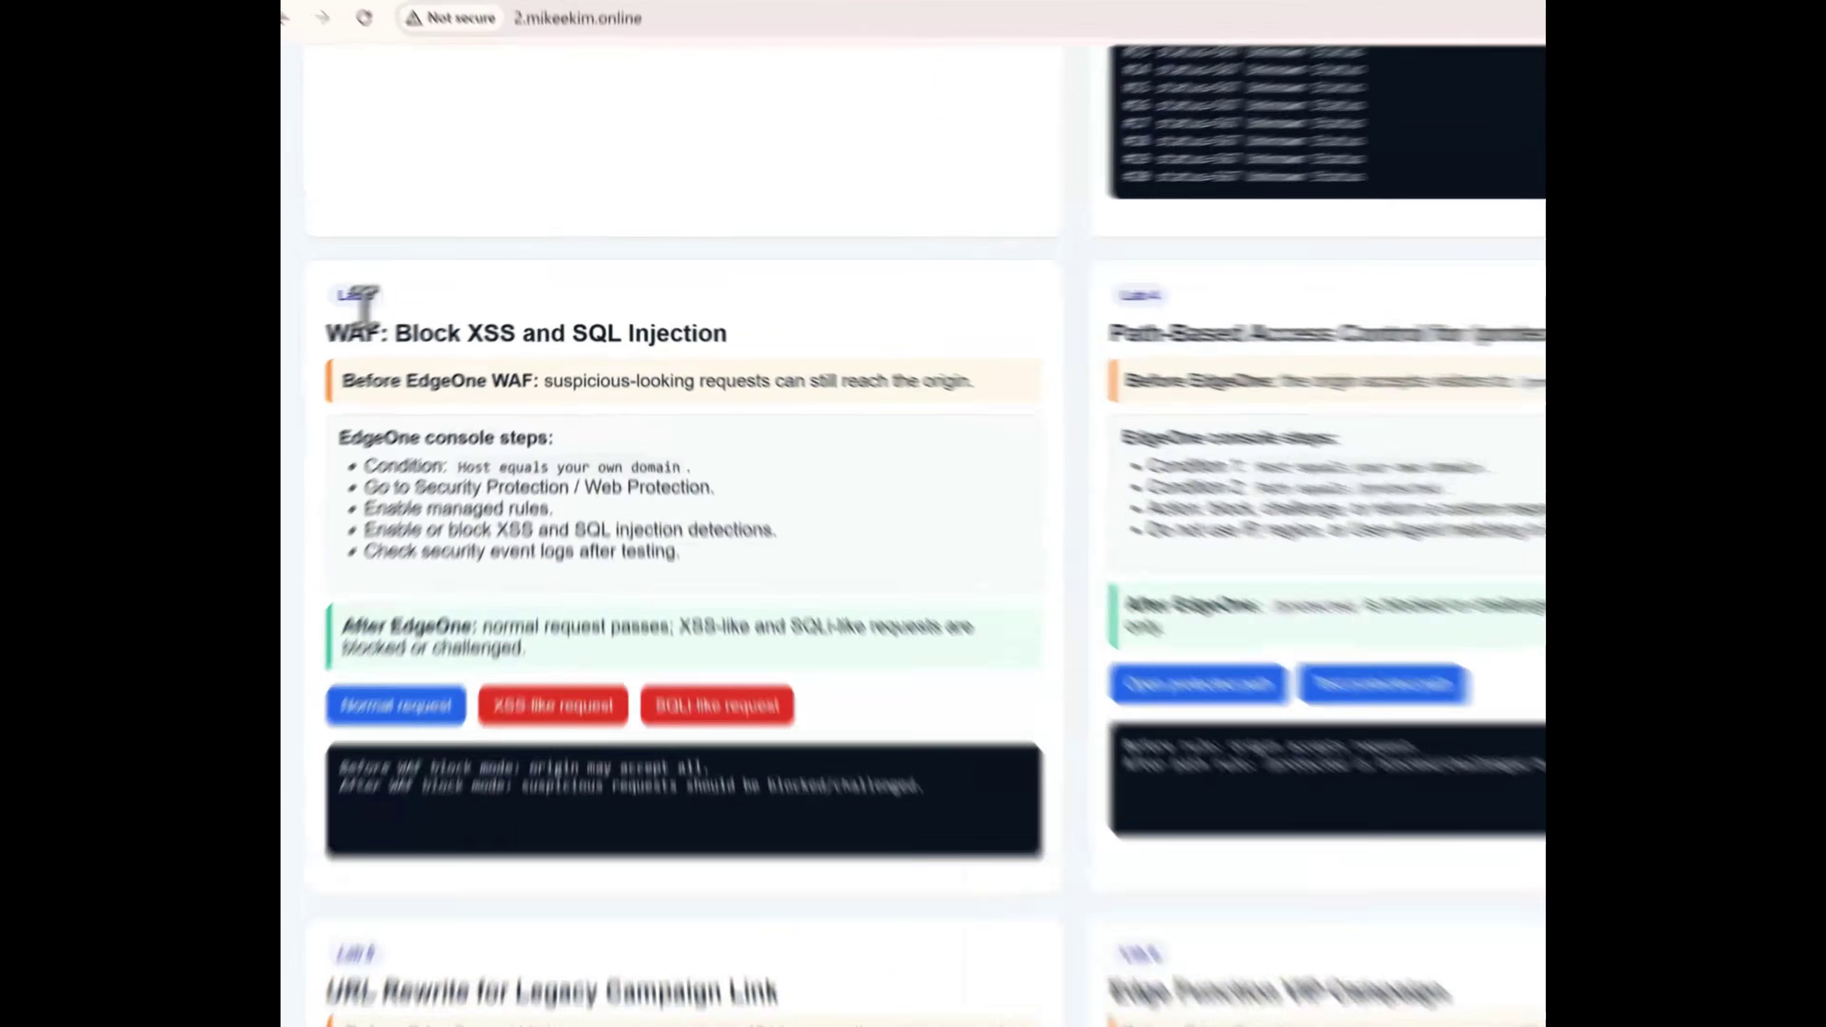
pyautogui.moveTo(349, 333); pyautogui.dragTo(611, 343)
pyautogui.click(611, 352)
pyautogui.moveTo(470, 525); pyautogui.dragTo(632, 523)
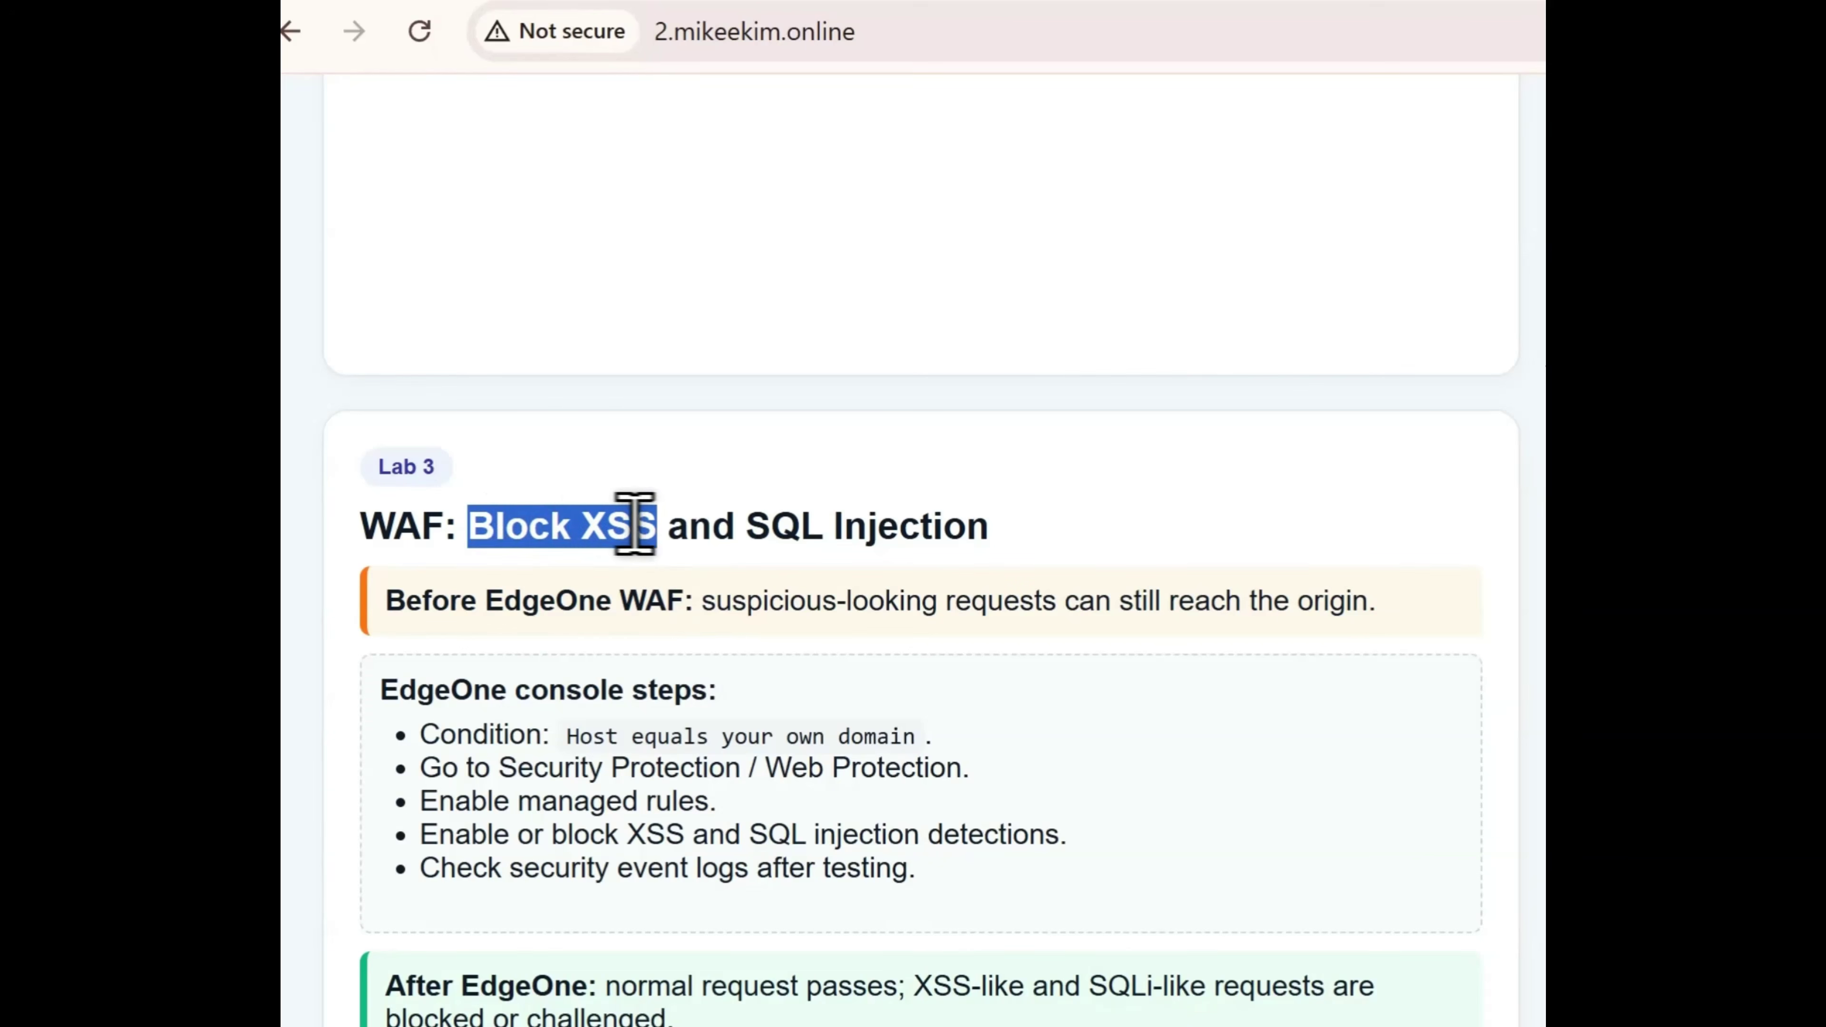
pyautogui.click(705, 543)
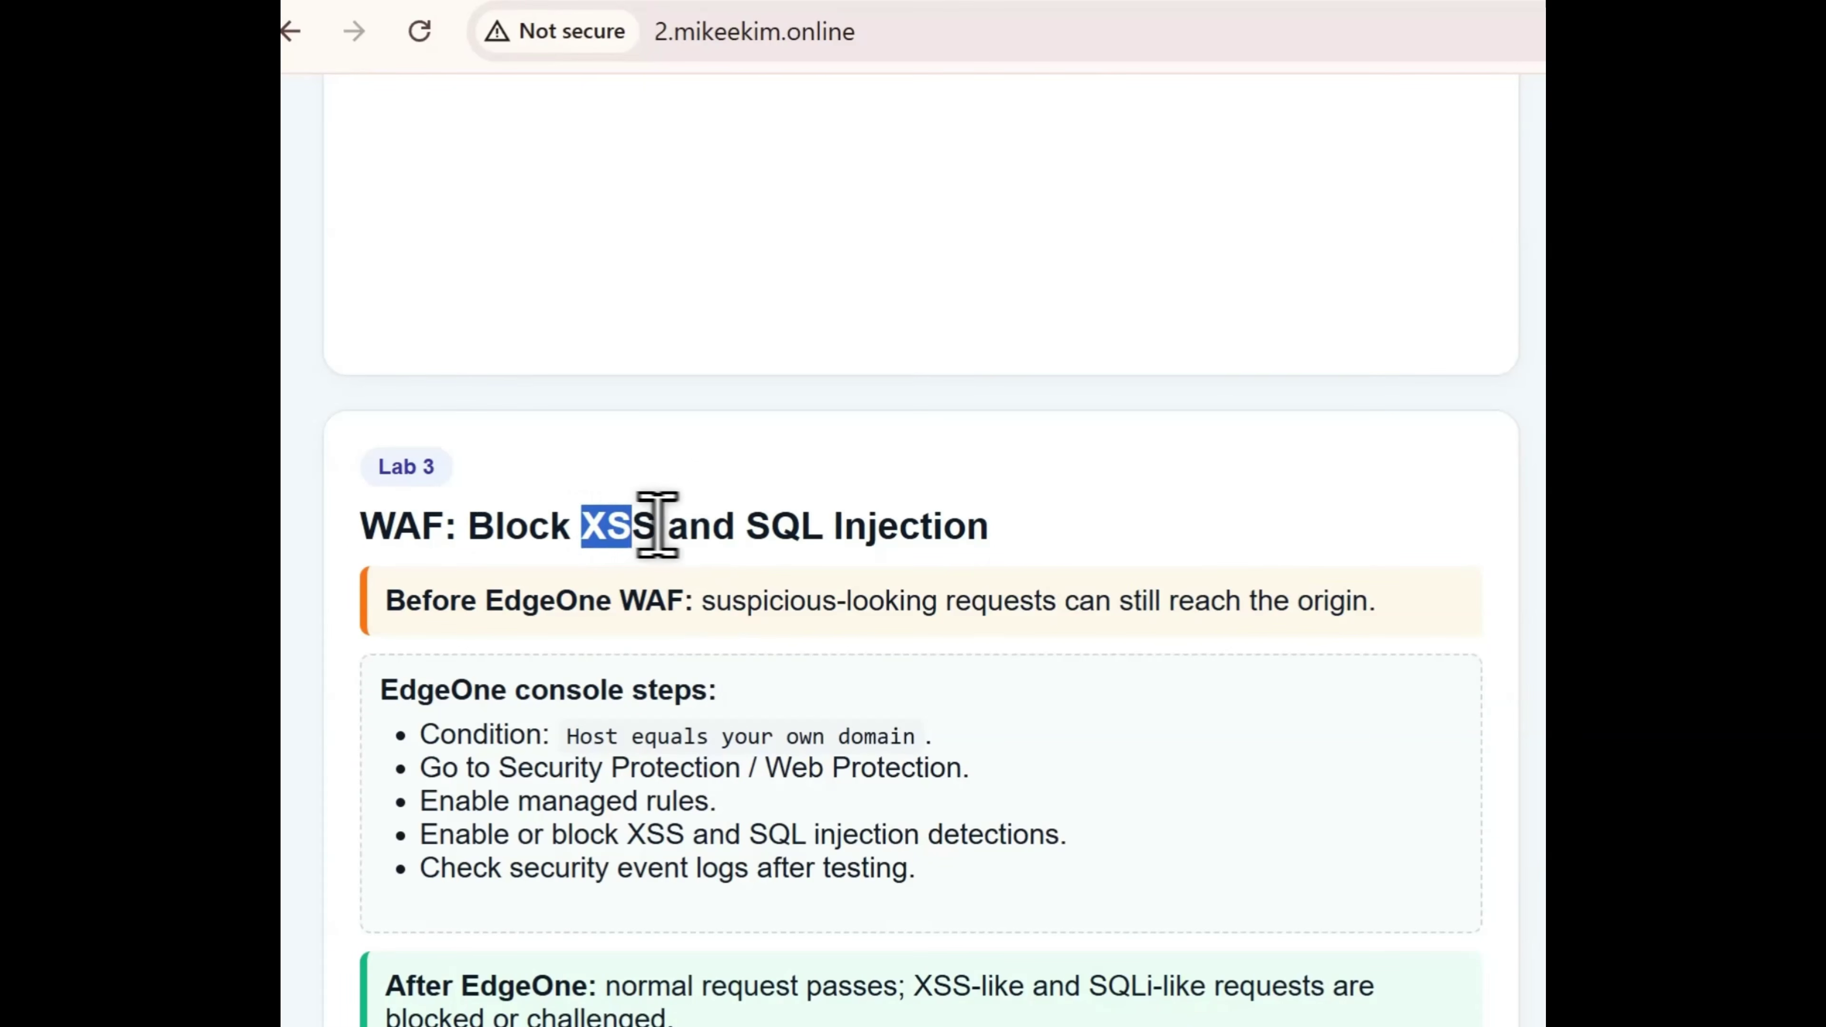
pyautogui.moveTo(747, 525); pyautogui.dragTo(844, 526)
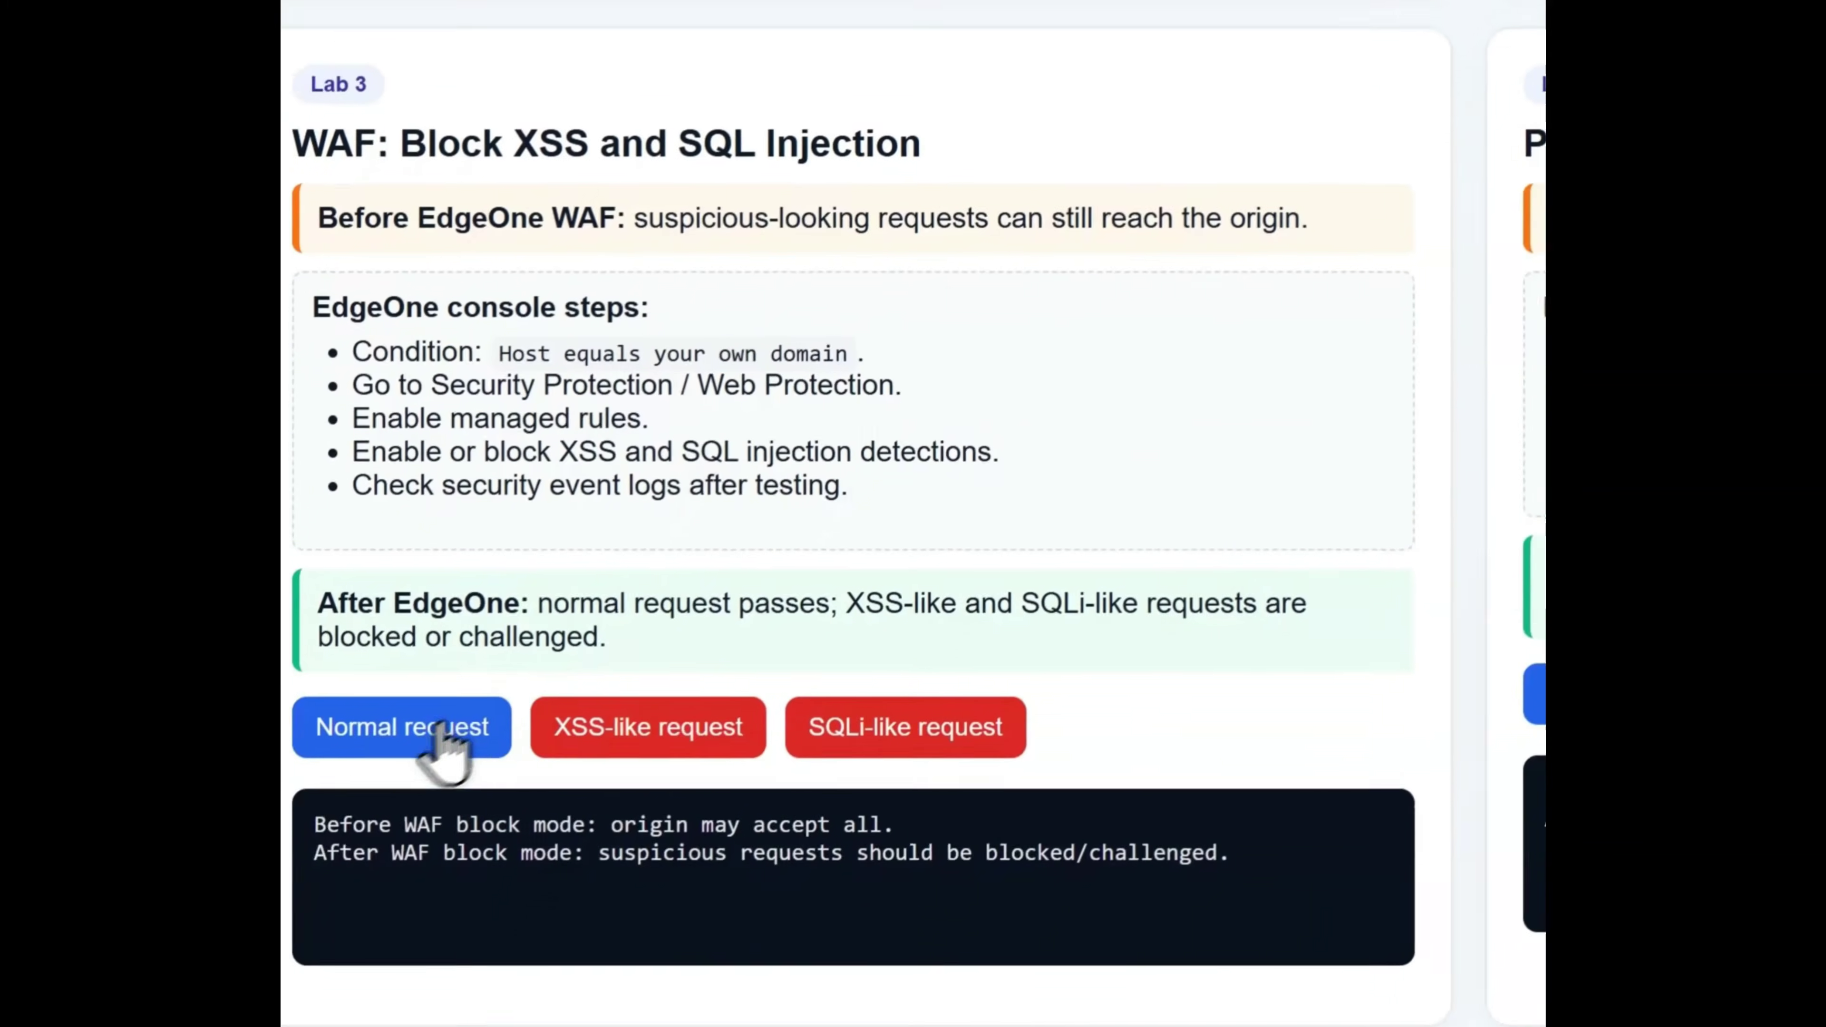
# Send the normal and the XSS-like request from Lab 3 and check each response and test URL.
pyautogui.click(374, 556)
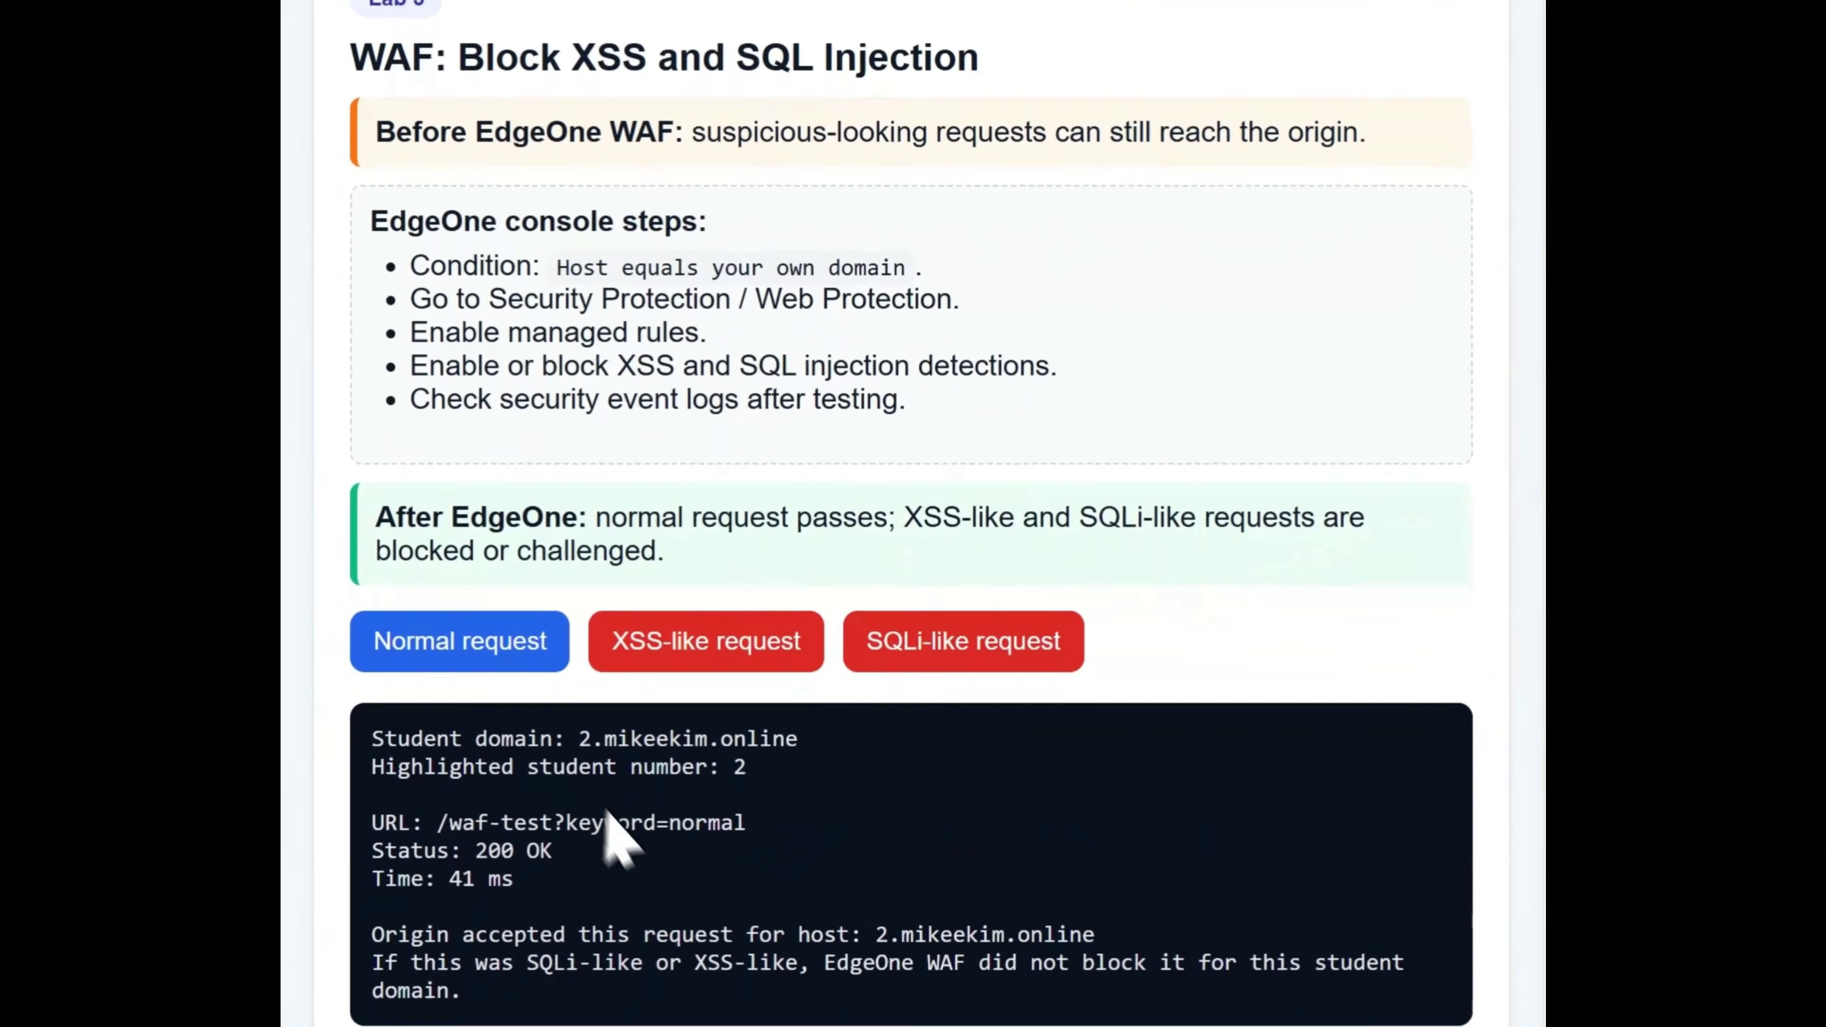
pyautogui.moveTo(420, 707); pyautogui.dragTo(930, 933)
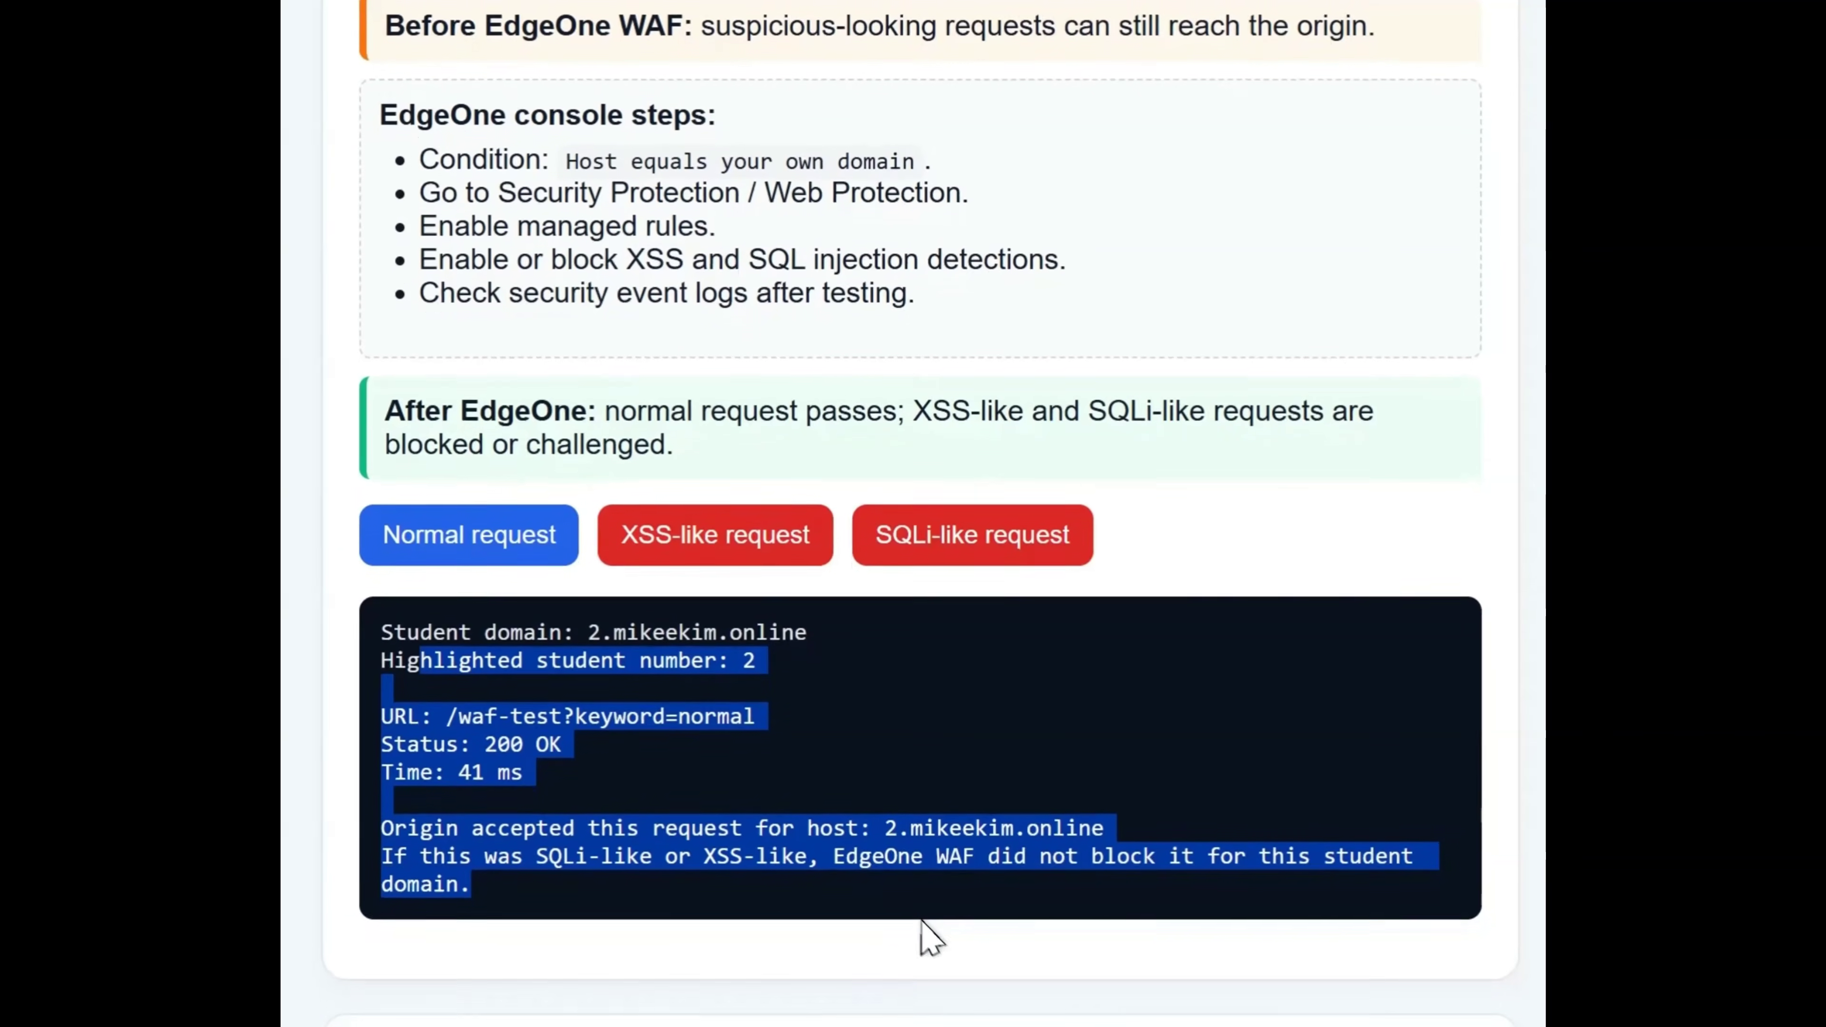
pyautogui.click(701, 532)
pyautogui.moveTo(562, 703); pyautogui.dragTo(1036, 697)
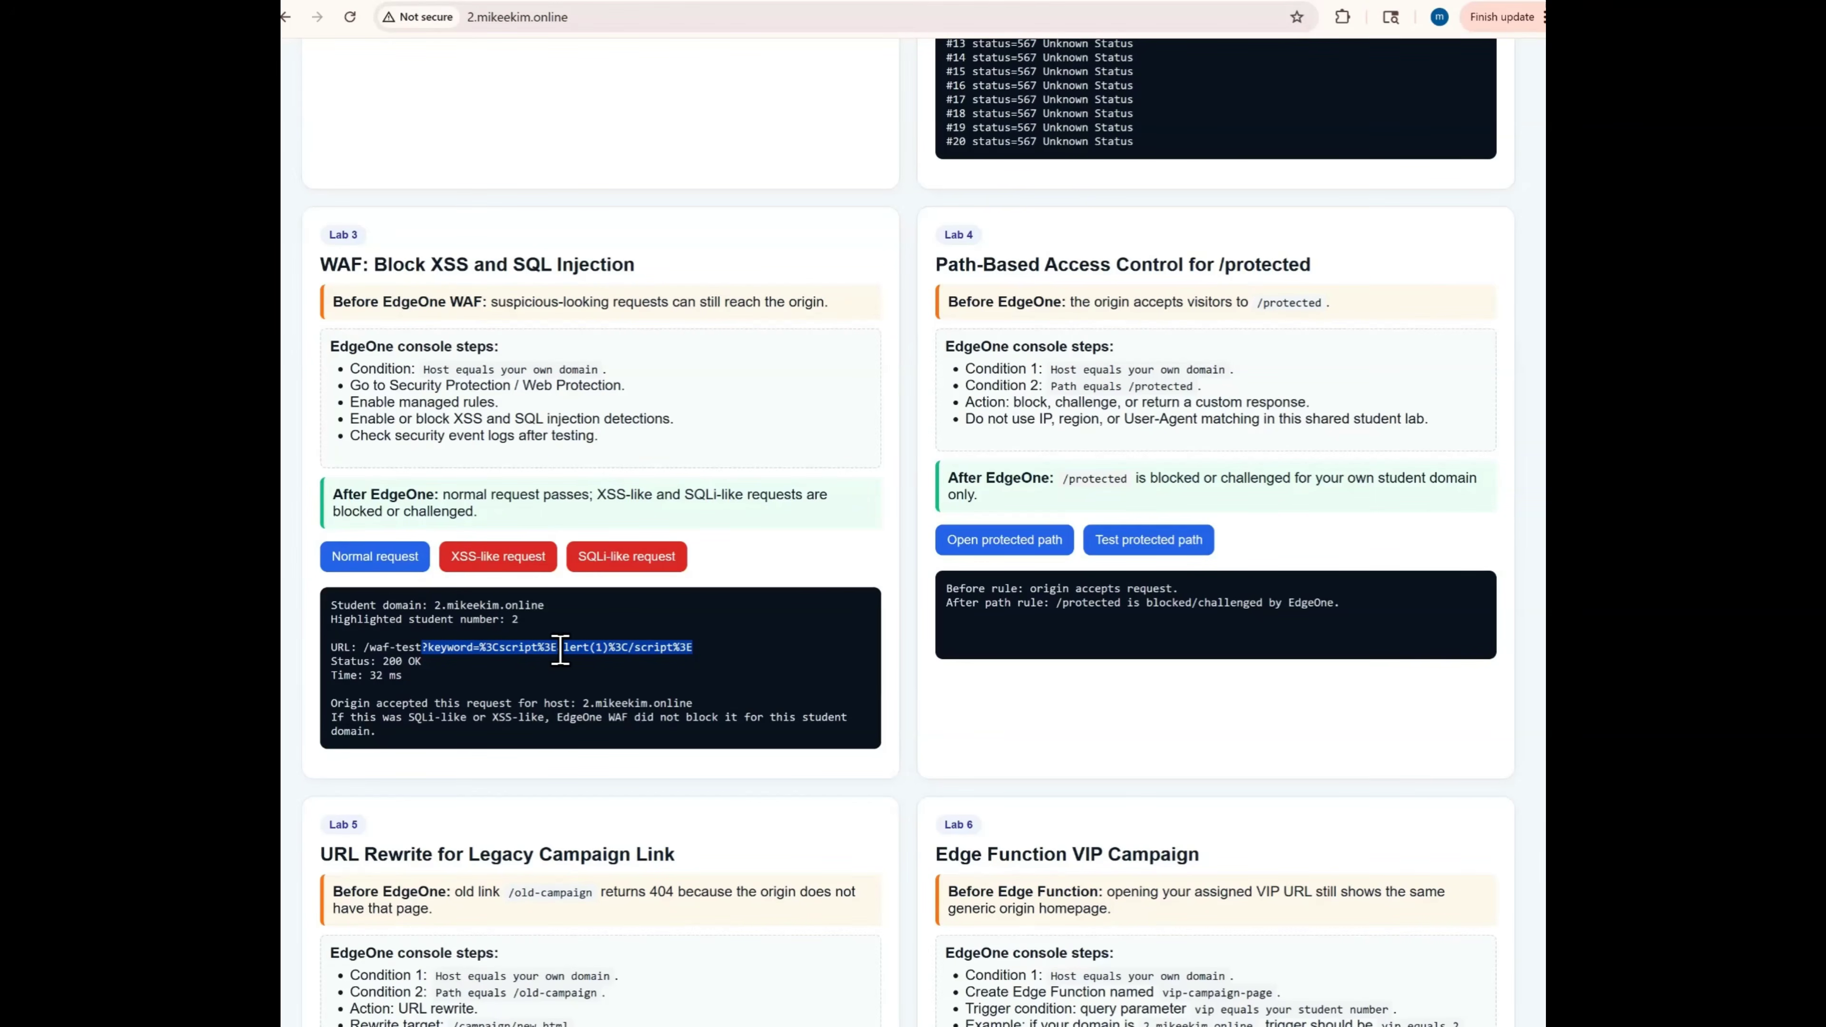
pyautogui.click(596, 678)
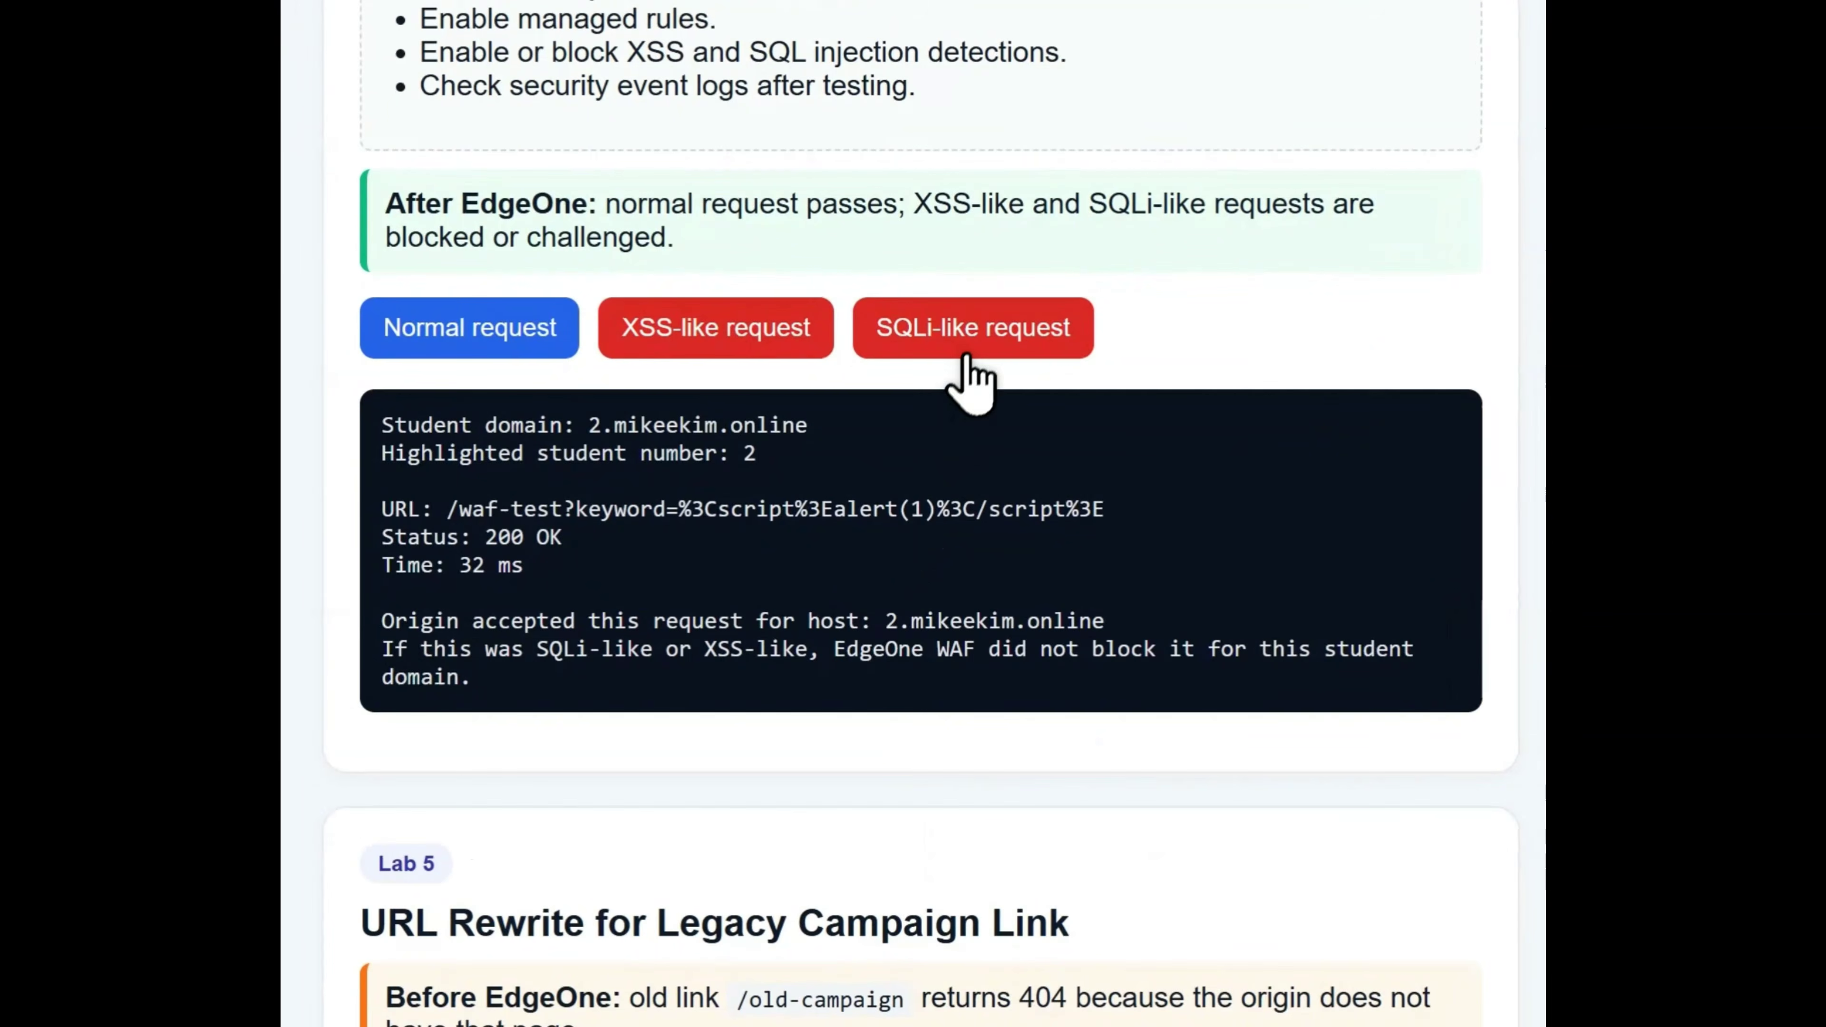
# Send the SQLi-like request from Lab 3 and check its test URL and status.
pyautogui.click(1021, 336)
pyautogui.moveTo(523, 454); pyautogui.dragTo(496, 447)
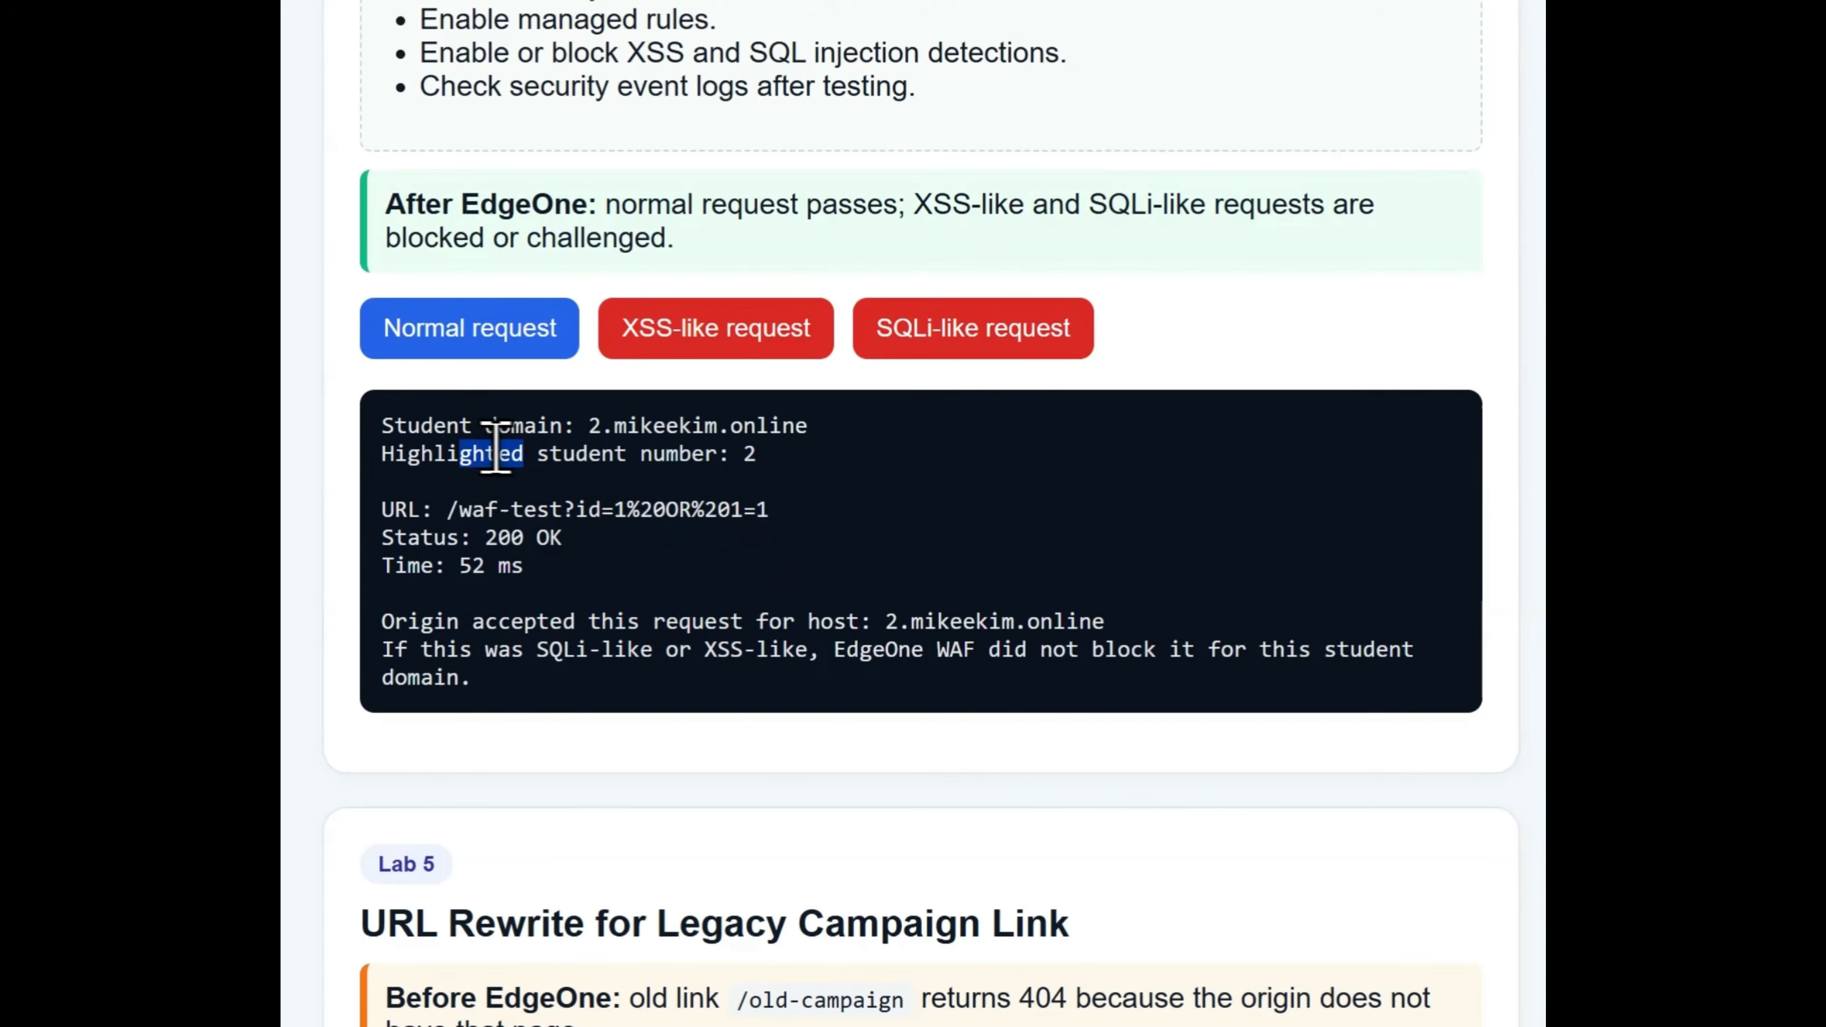
pyautogui.moveTo(472, 536); pyautogui.dragTo(771, 515)
pyautogui.click(775, 515)
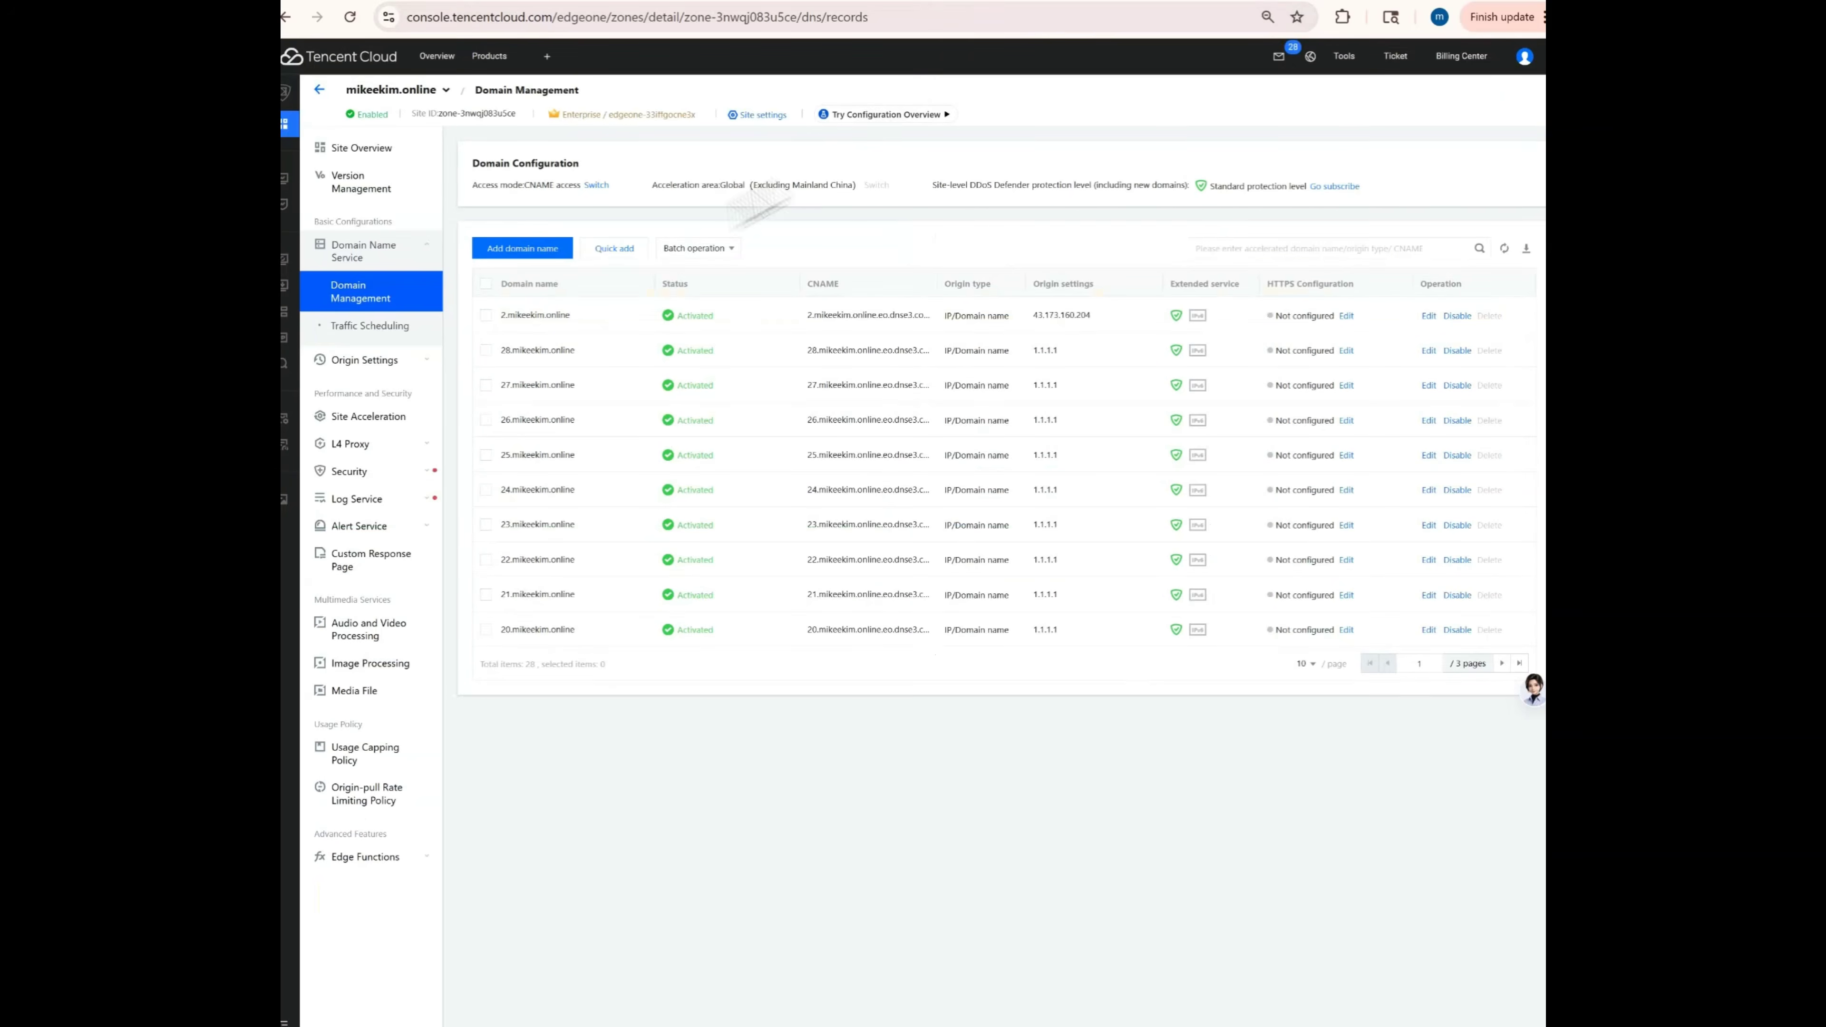
# Return to the site list, open the mikeekim.online site and open its Web Security settings.
pyautogui.click(320, 124)
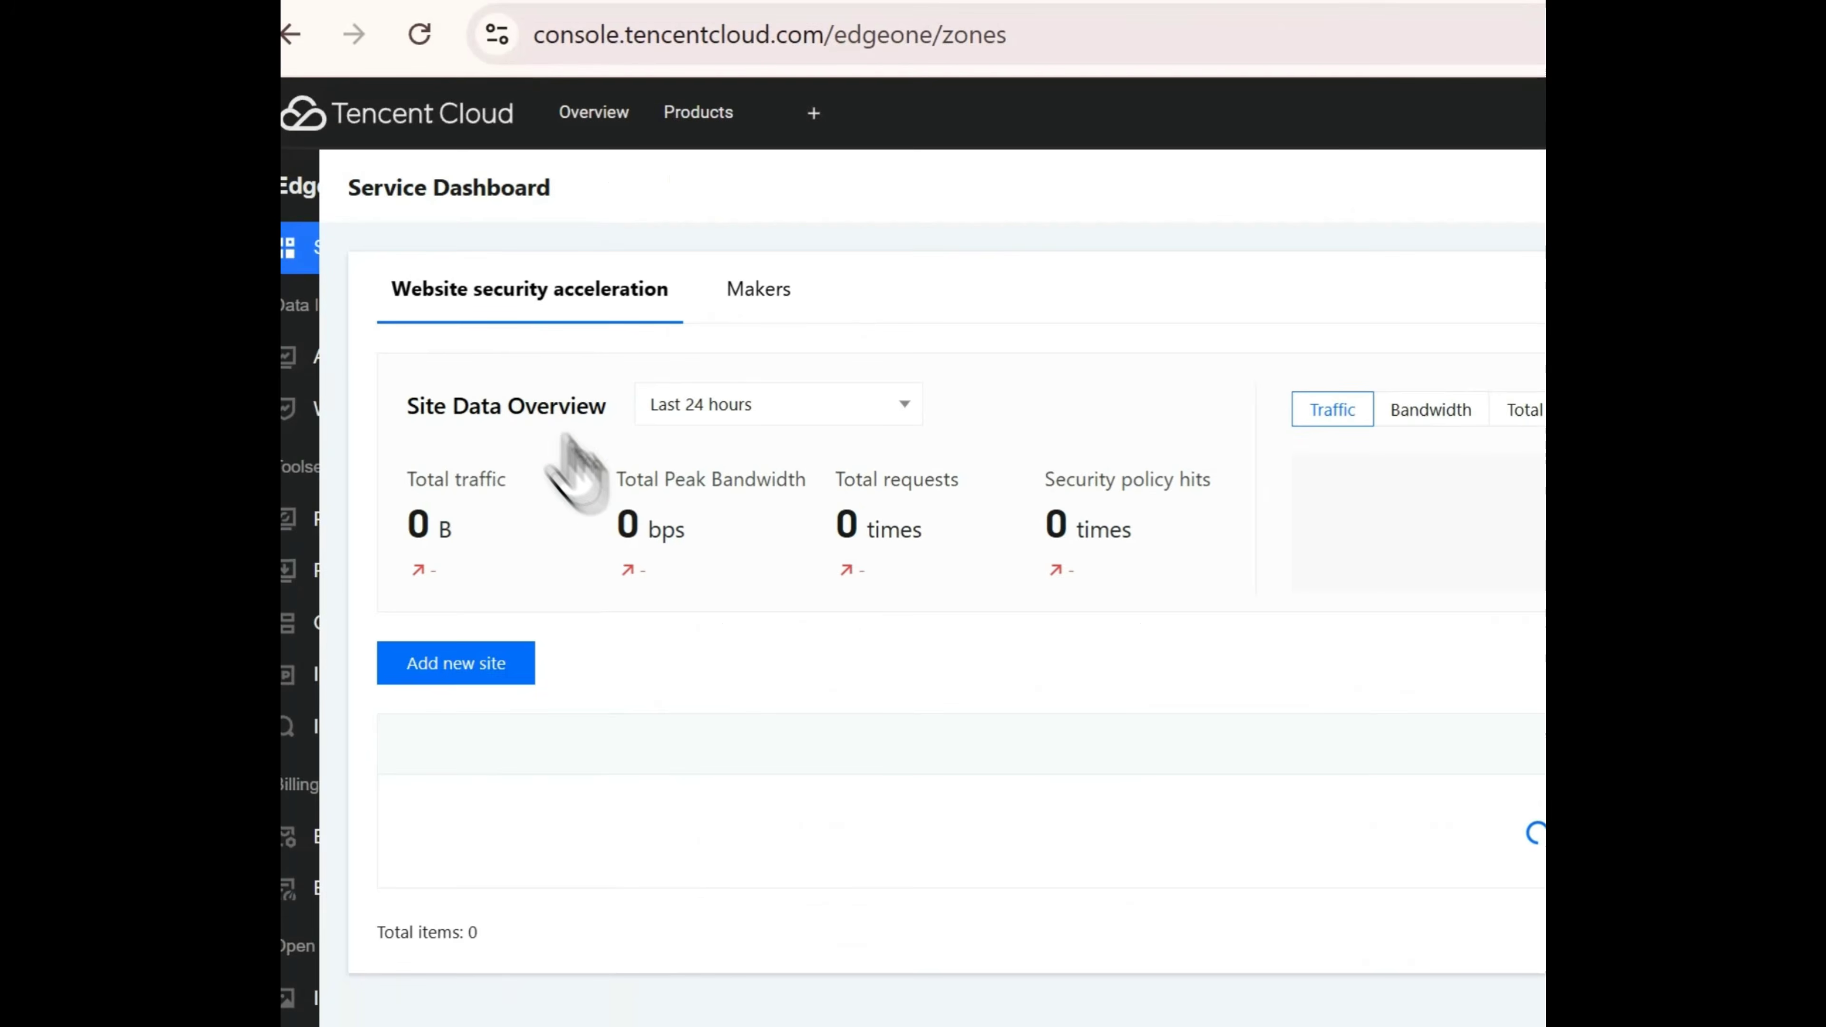
pyautogui.click(811, 816)
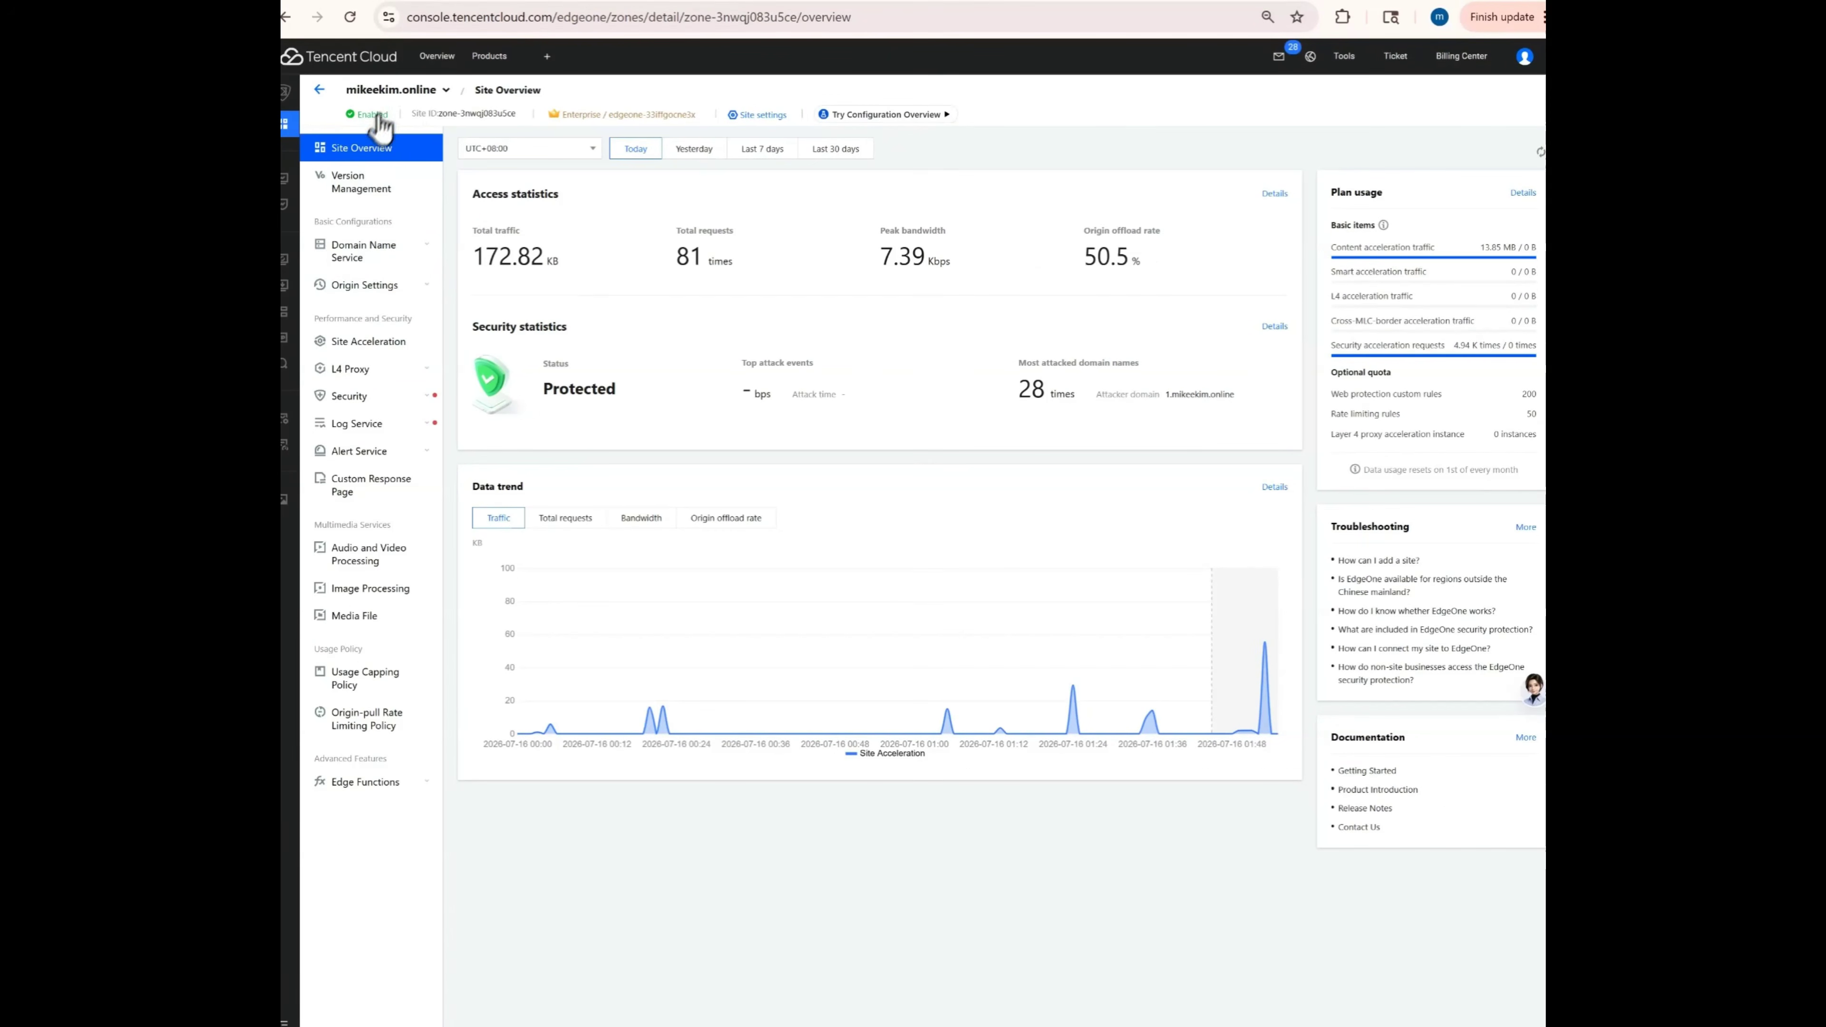
pyautogui.click(388, 398)
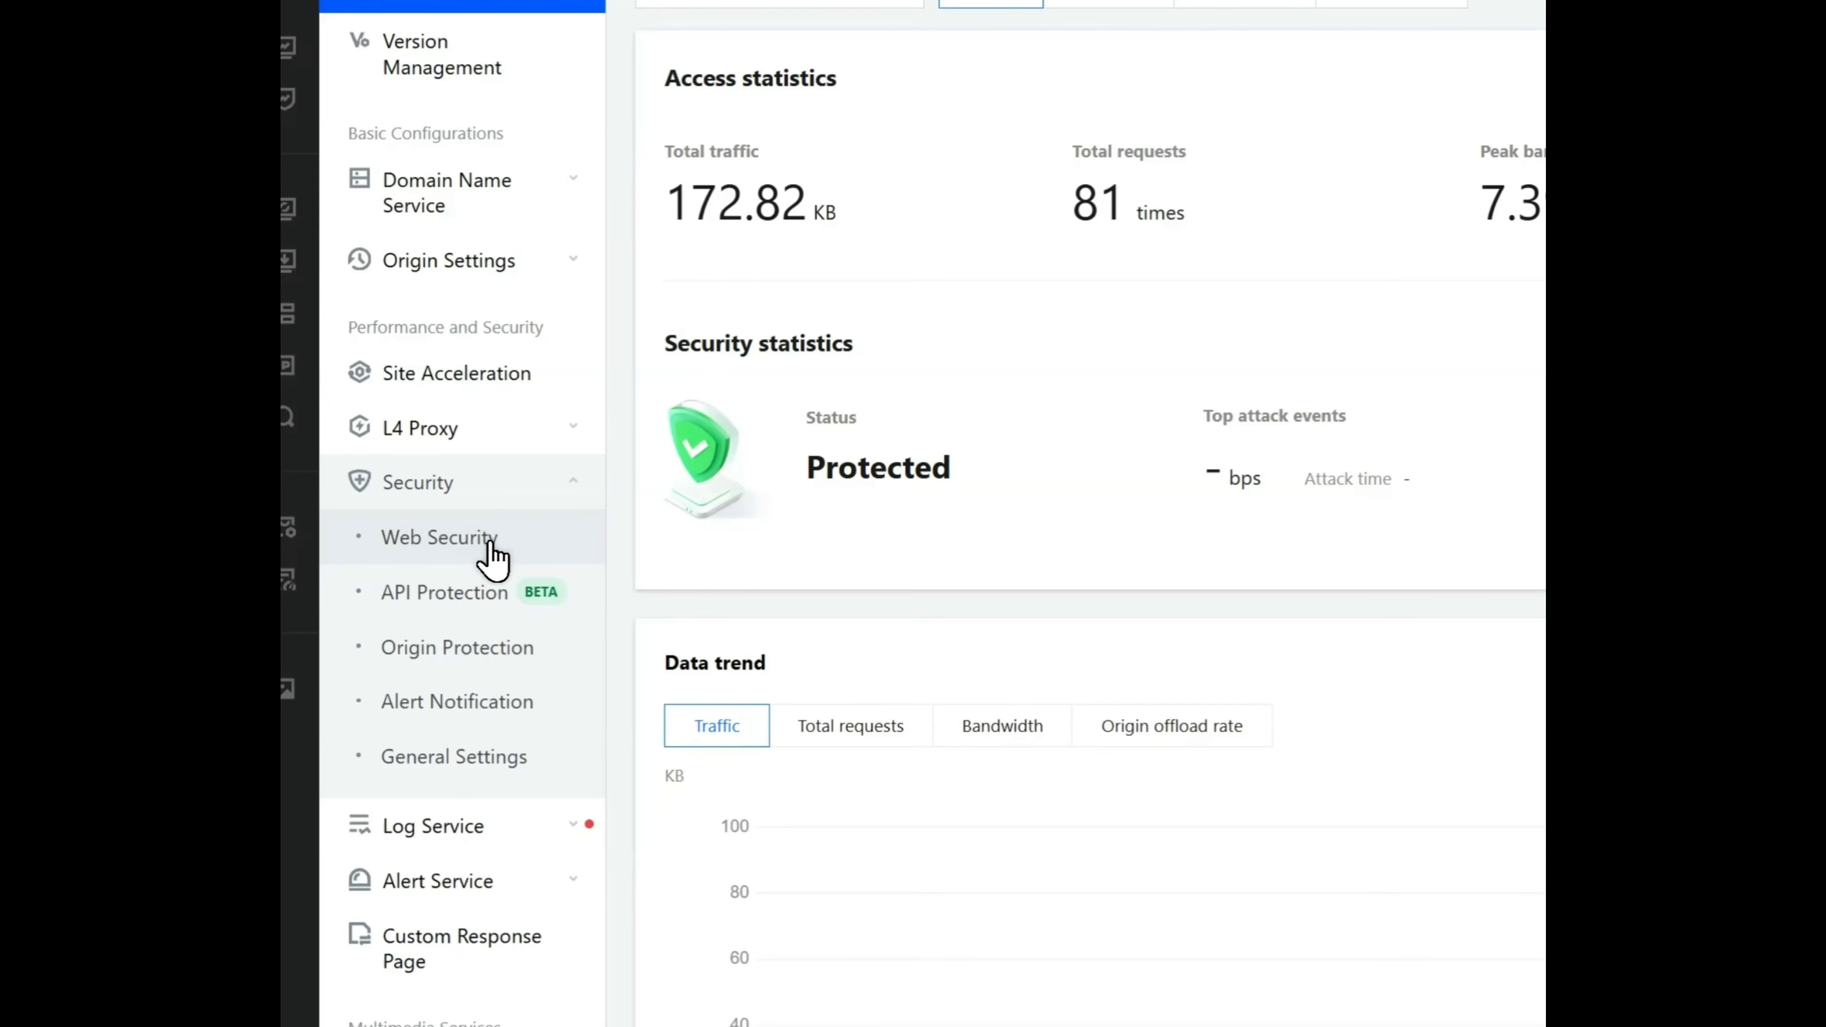
pyautogui.click(491, 546)
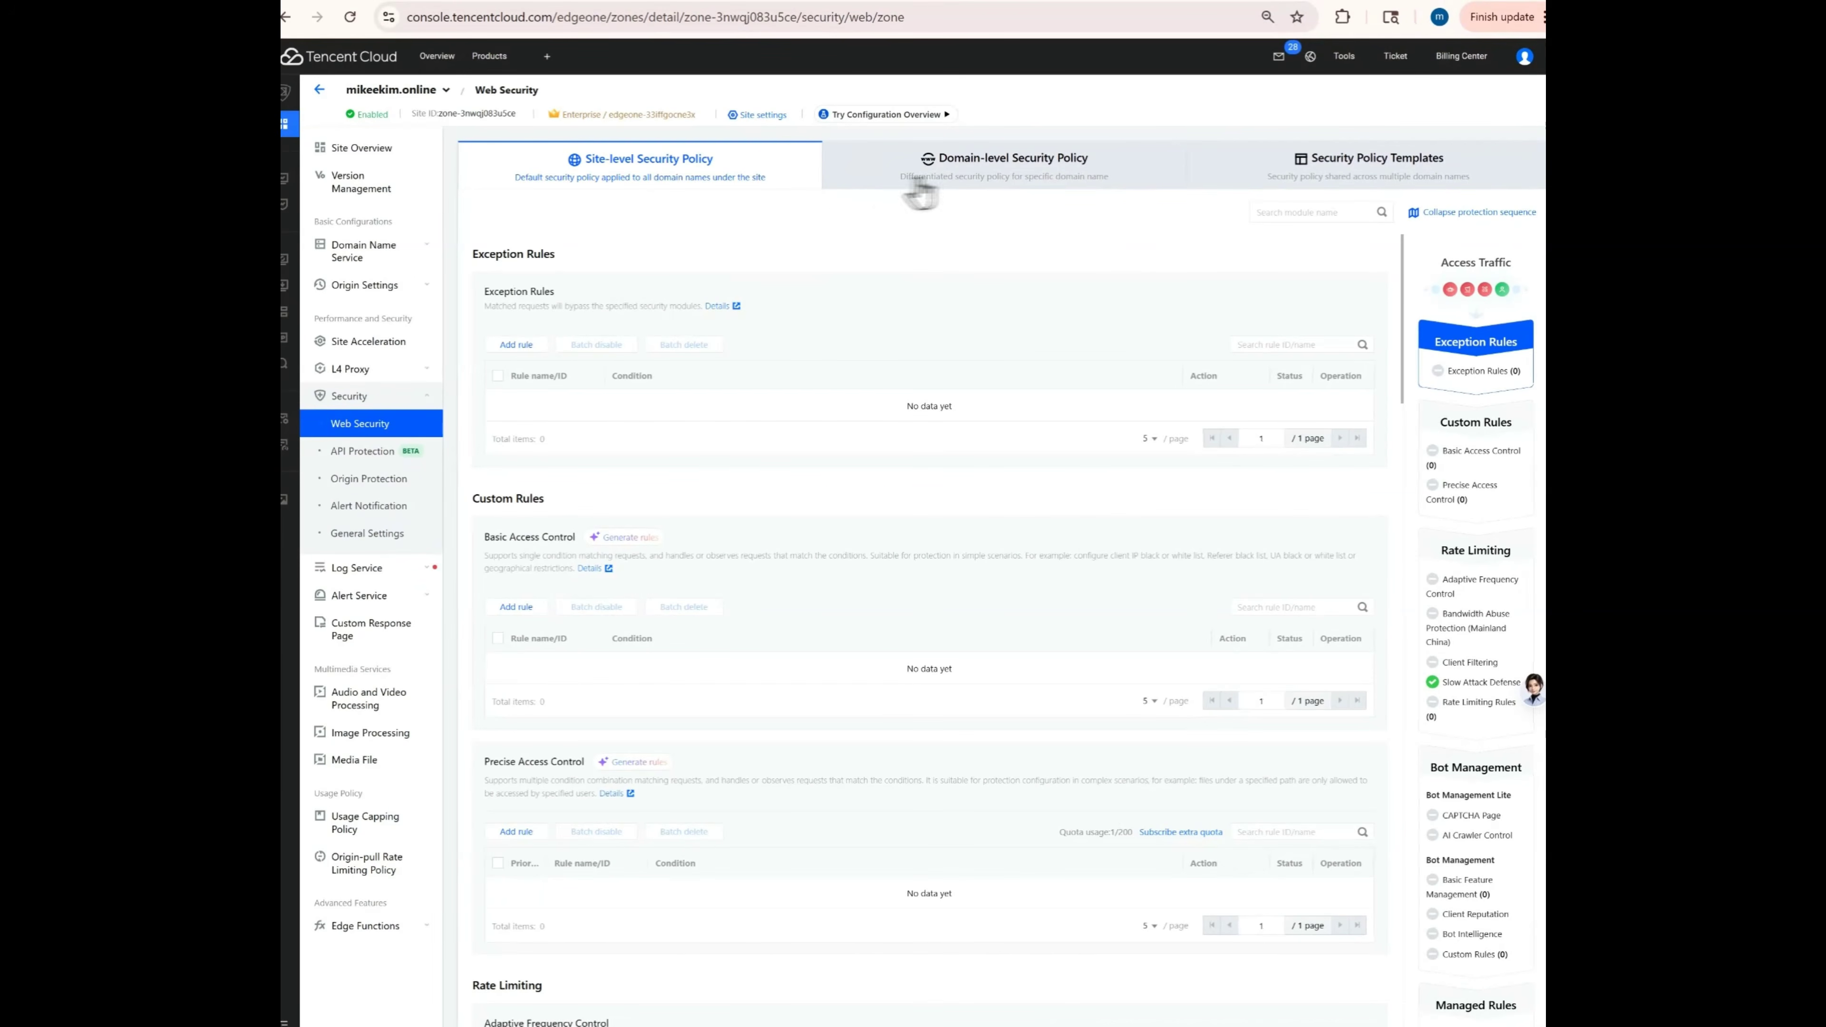
# Show more domains per page in the domain-level security policies and open the policy of 2.mikeekim.online.
pyautogui.click(963, 170)
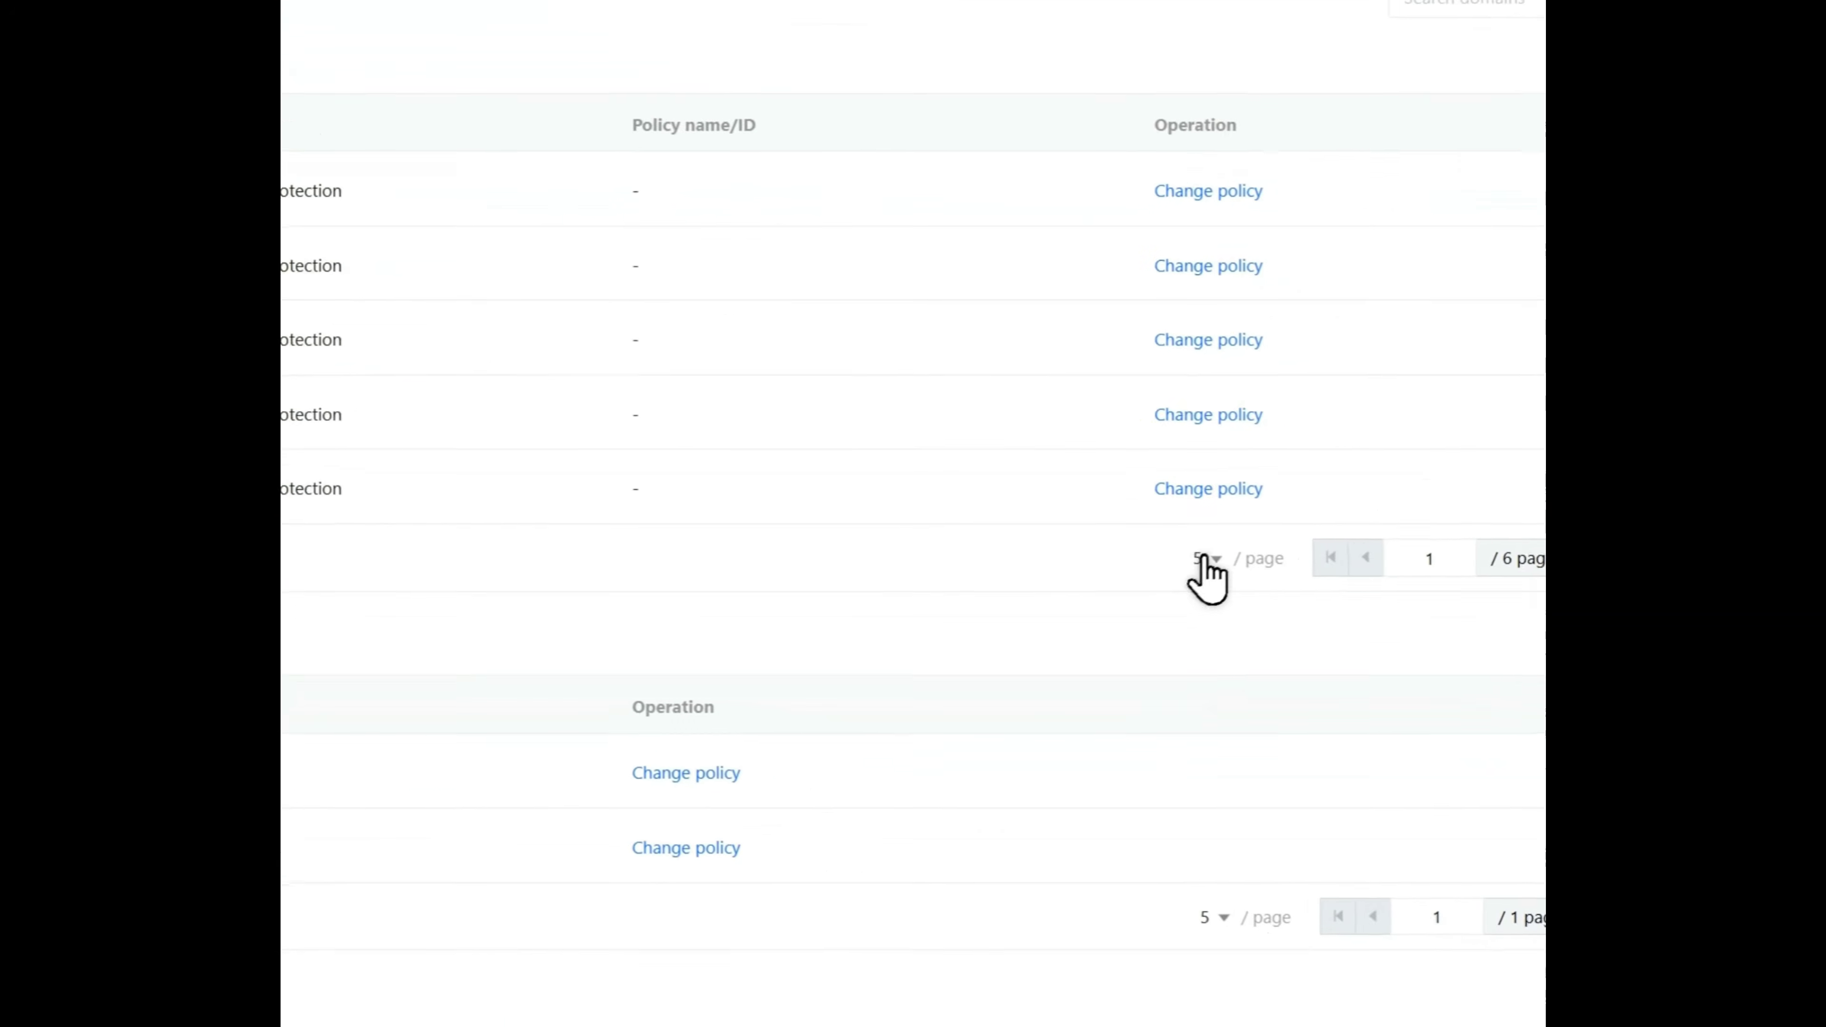
pyautogui.click(1510, 985)
pyautogui.click(1395, 402)
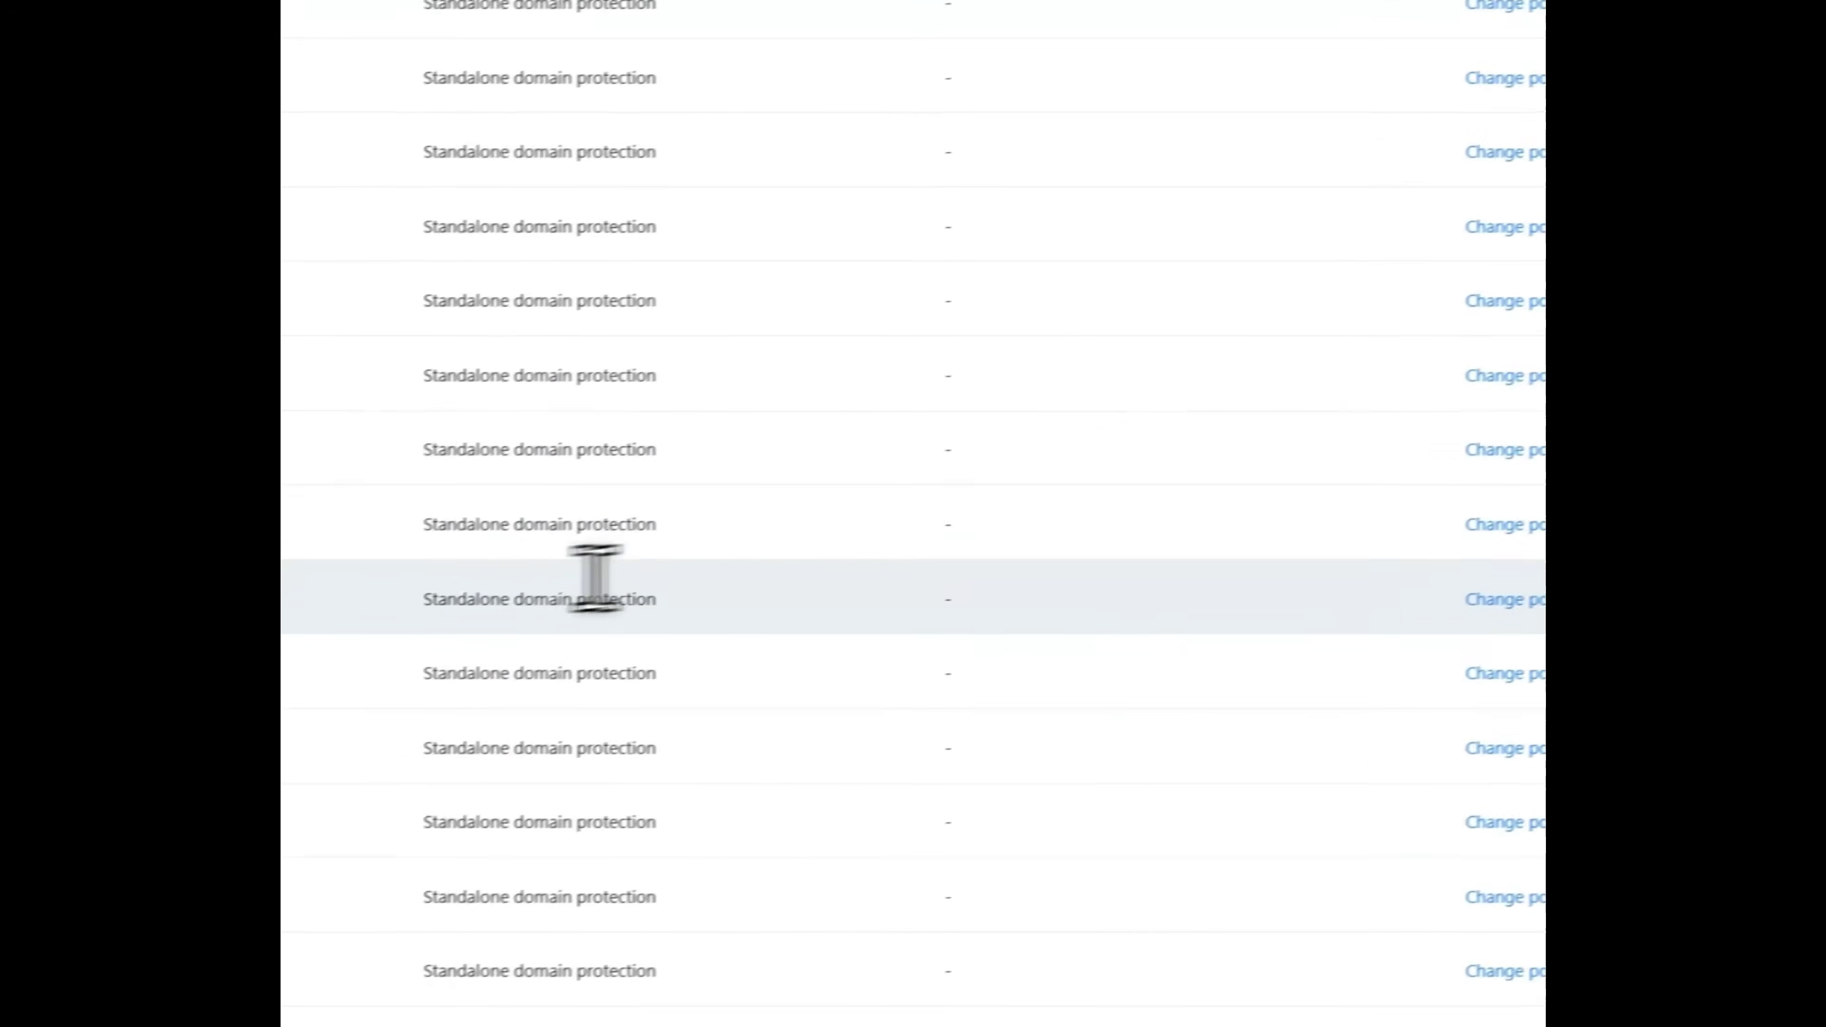
pyautogui.click(338, 405)
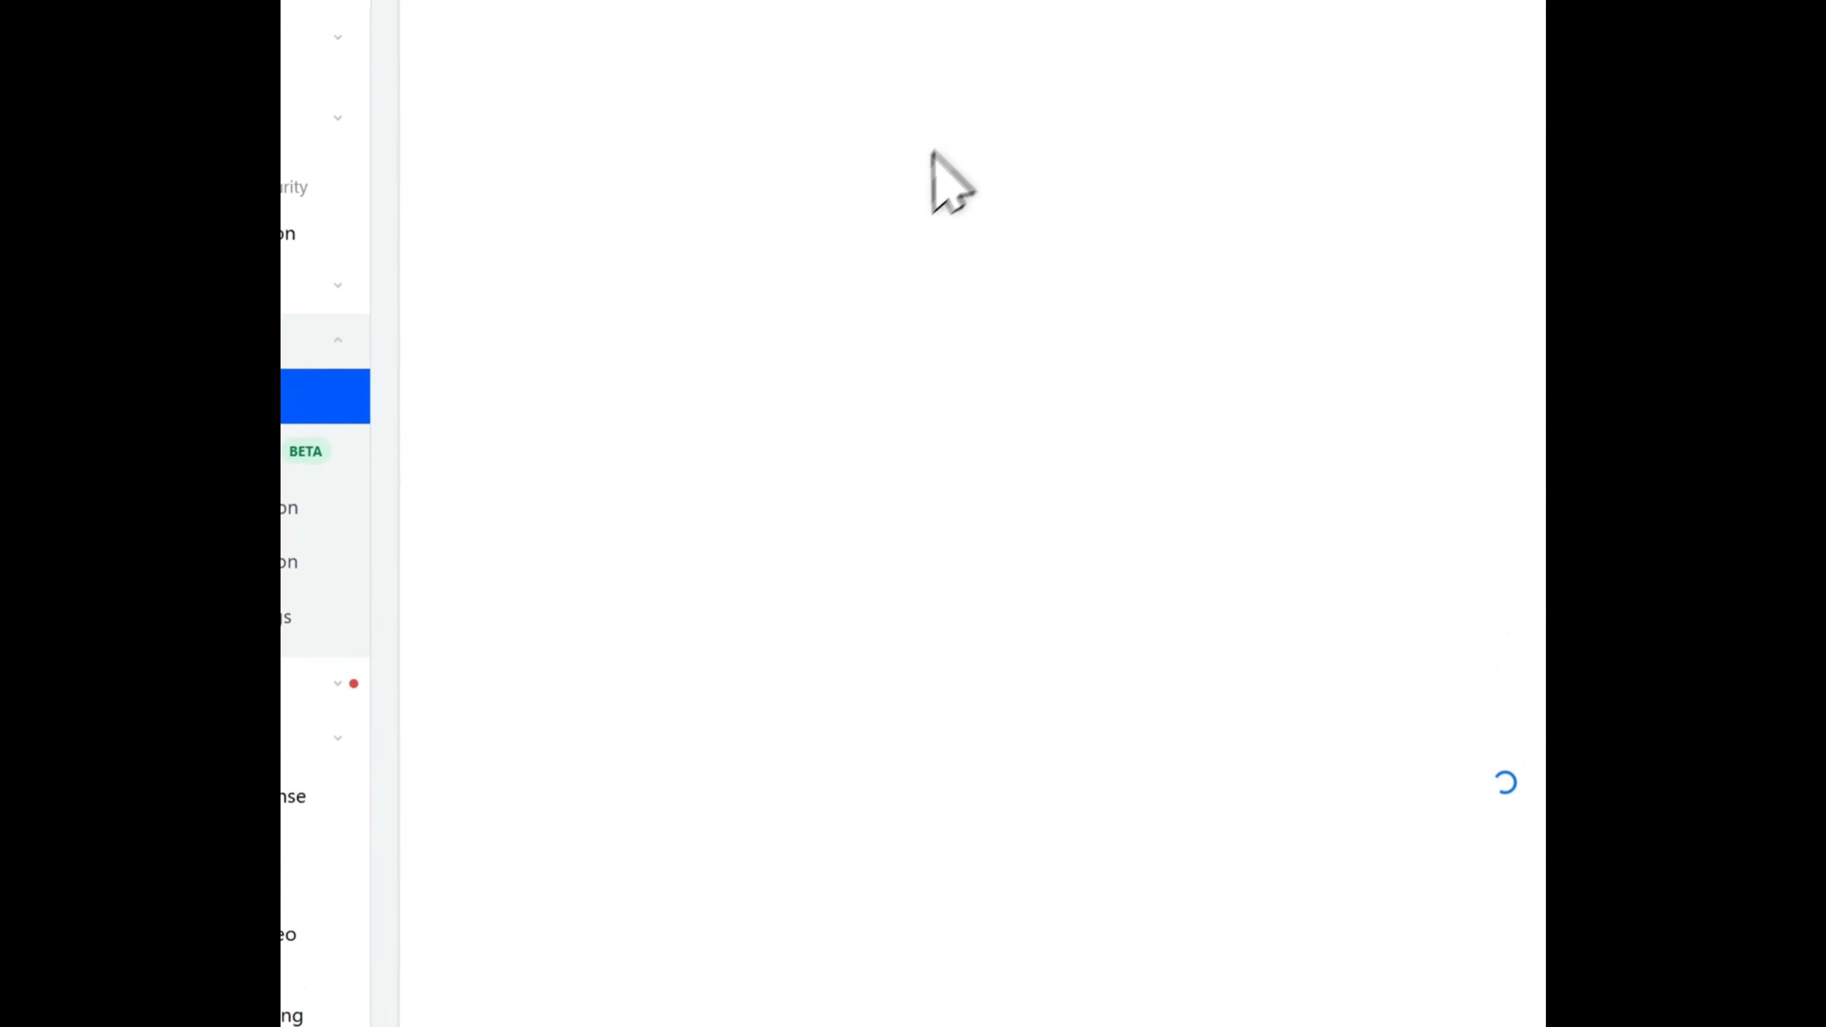
# Review the rate limiting, bot management and managed rules sections of the 2.mikeekim.online policy down to the ruleset.
pyautogui.scroll(-1, 782, 427)
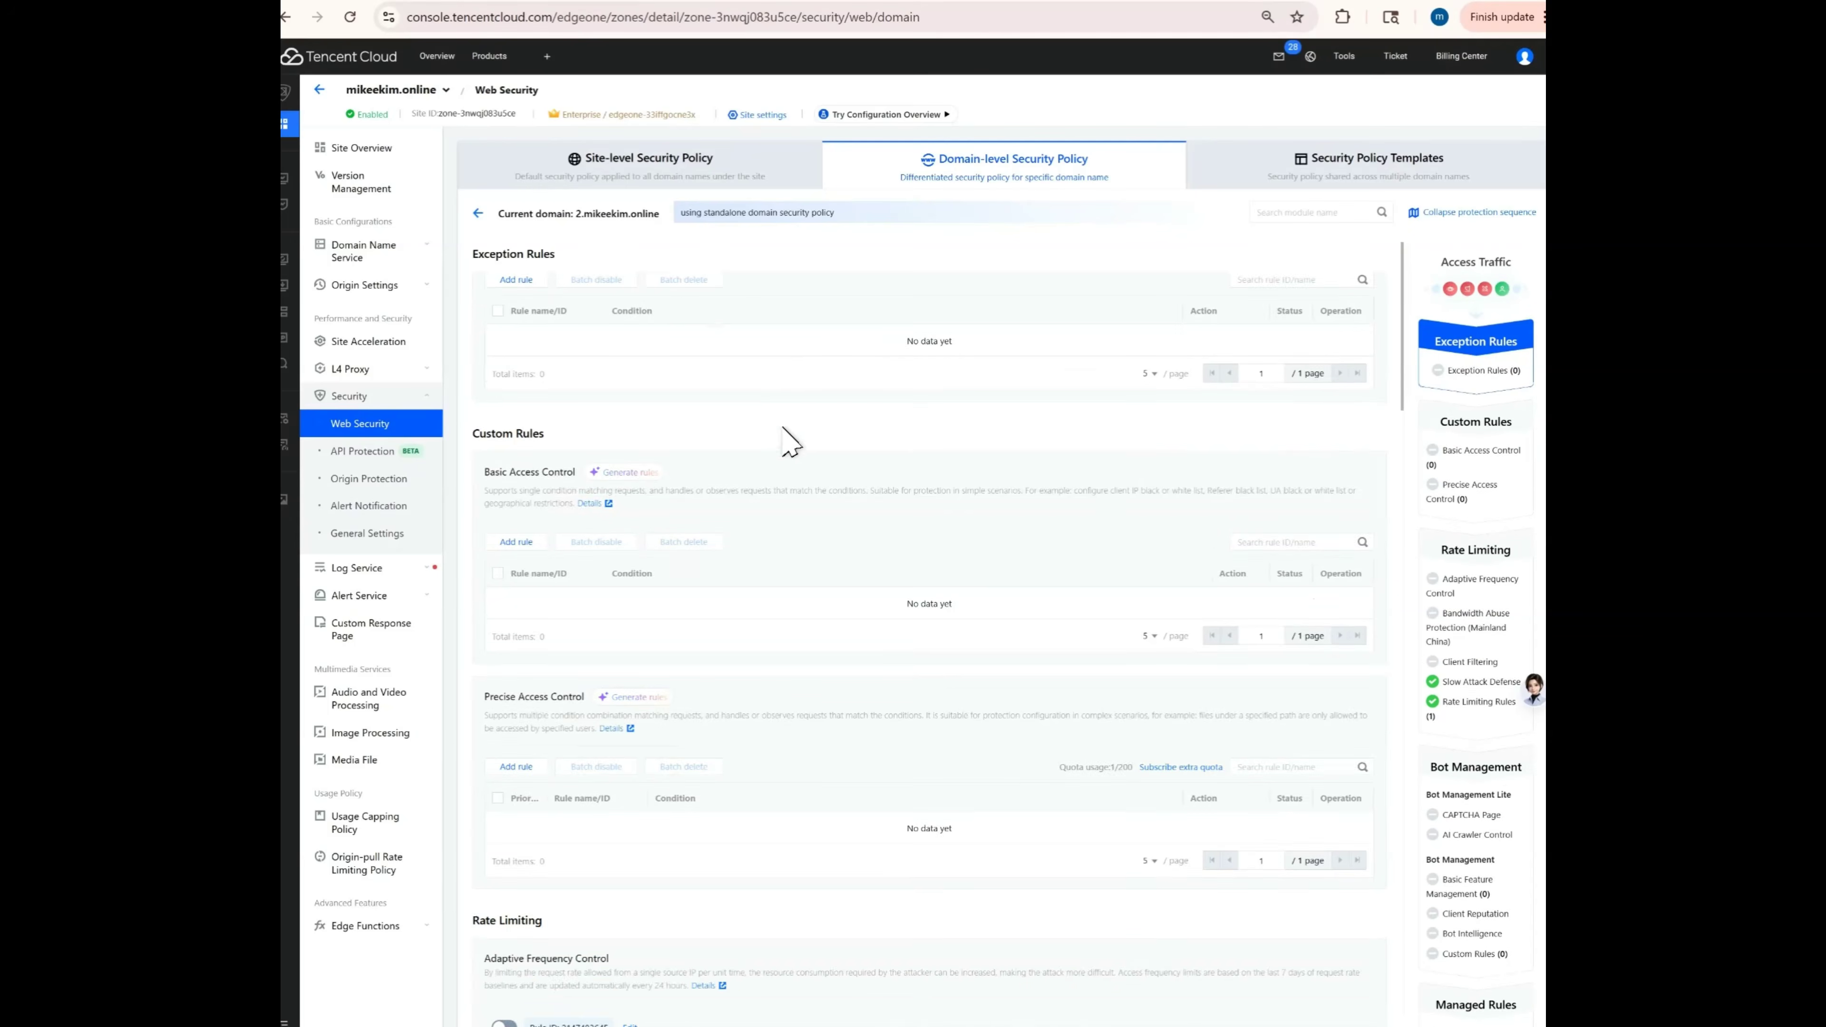
pyautogui.scroll(-10, 791, 440)
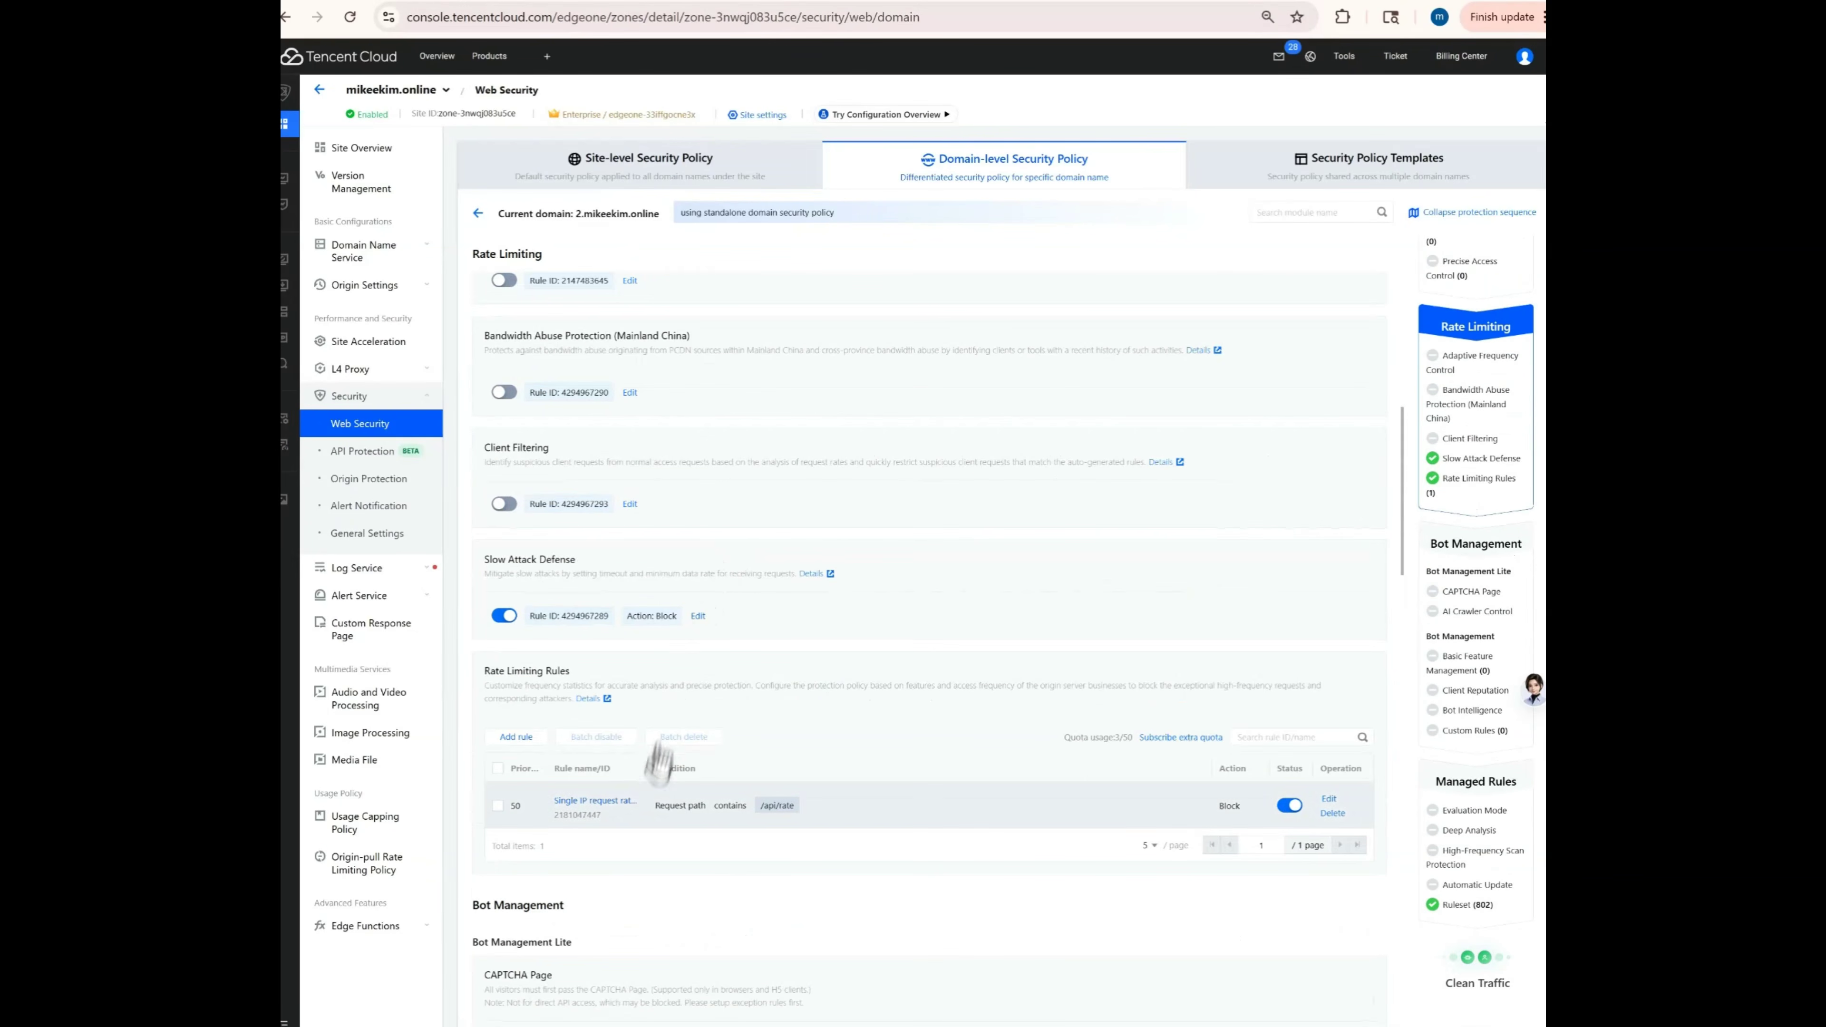
pyautogui.moveTo(490, 675); pyautogui.dragTo(552, 674)
pyautogui.scroll(-3, 701, 699)
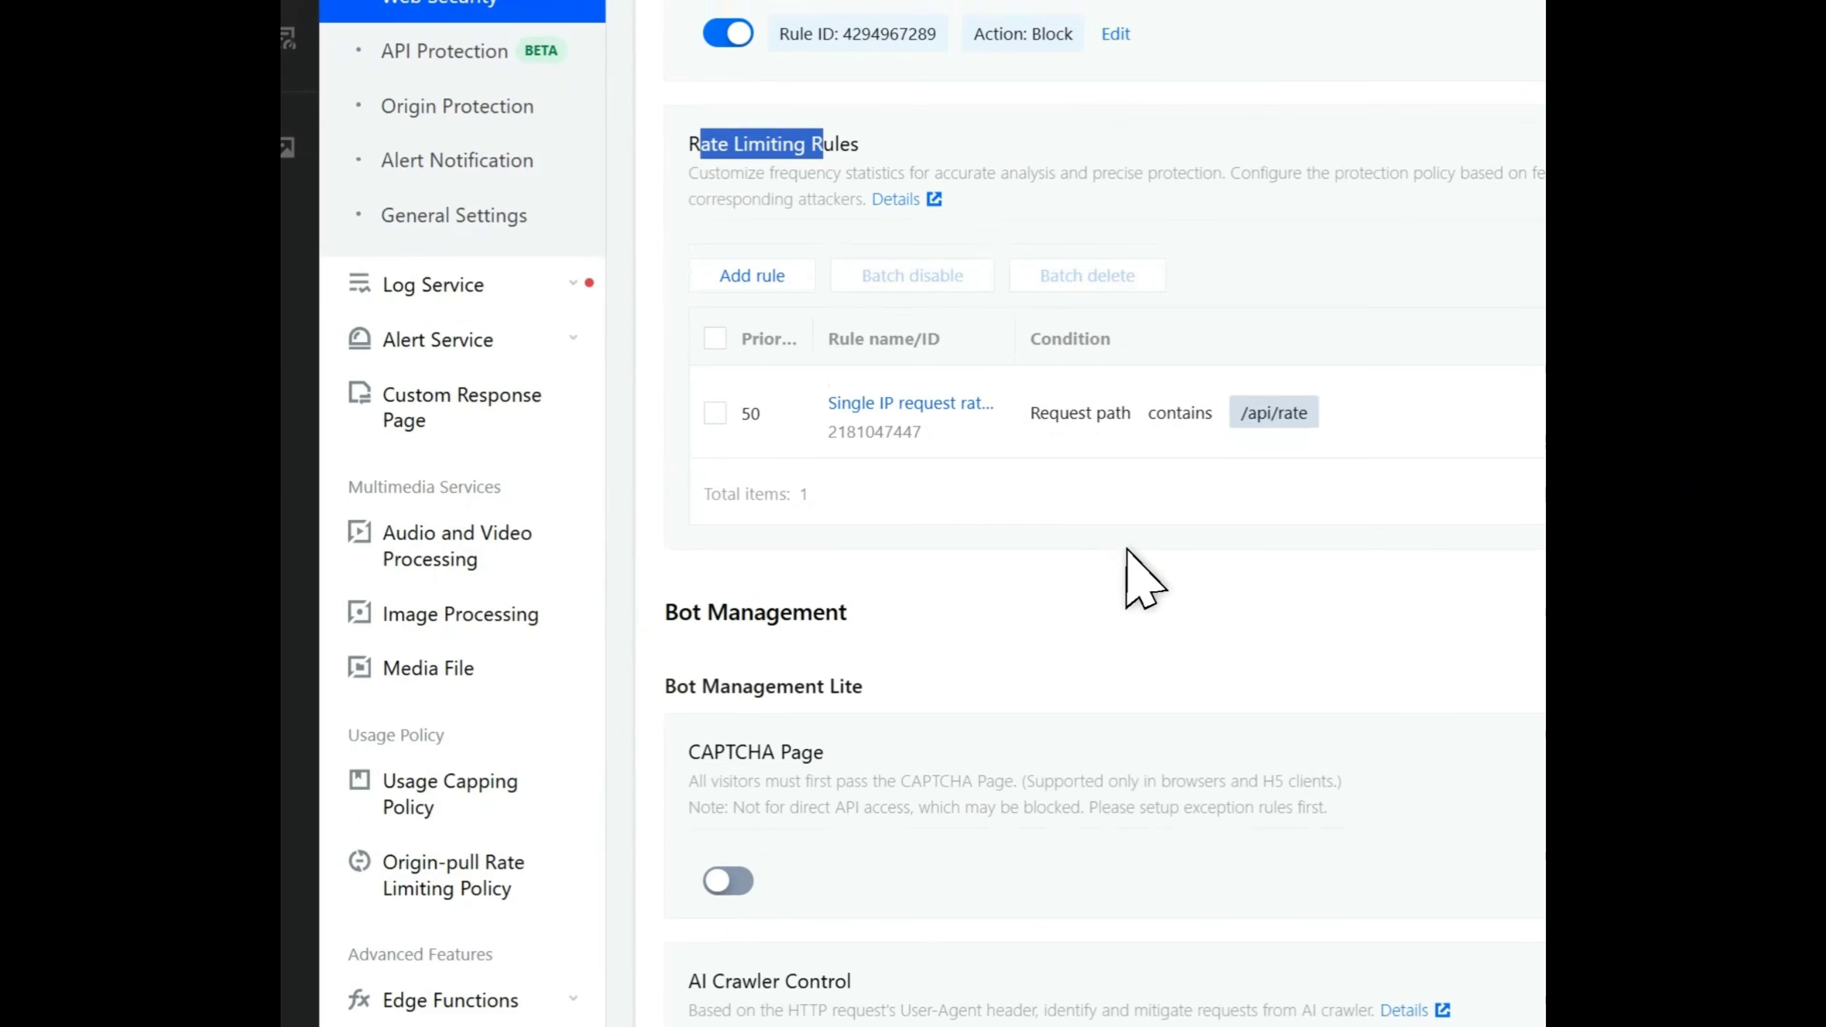
pyautogui.scroll(6, 698, 696)
pyautogui.scroll(-6, 938, 607)
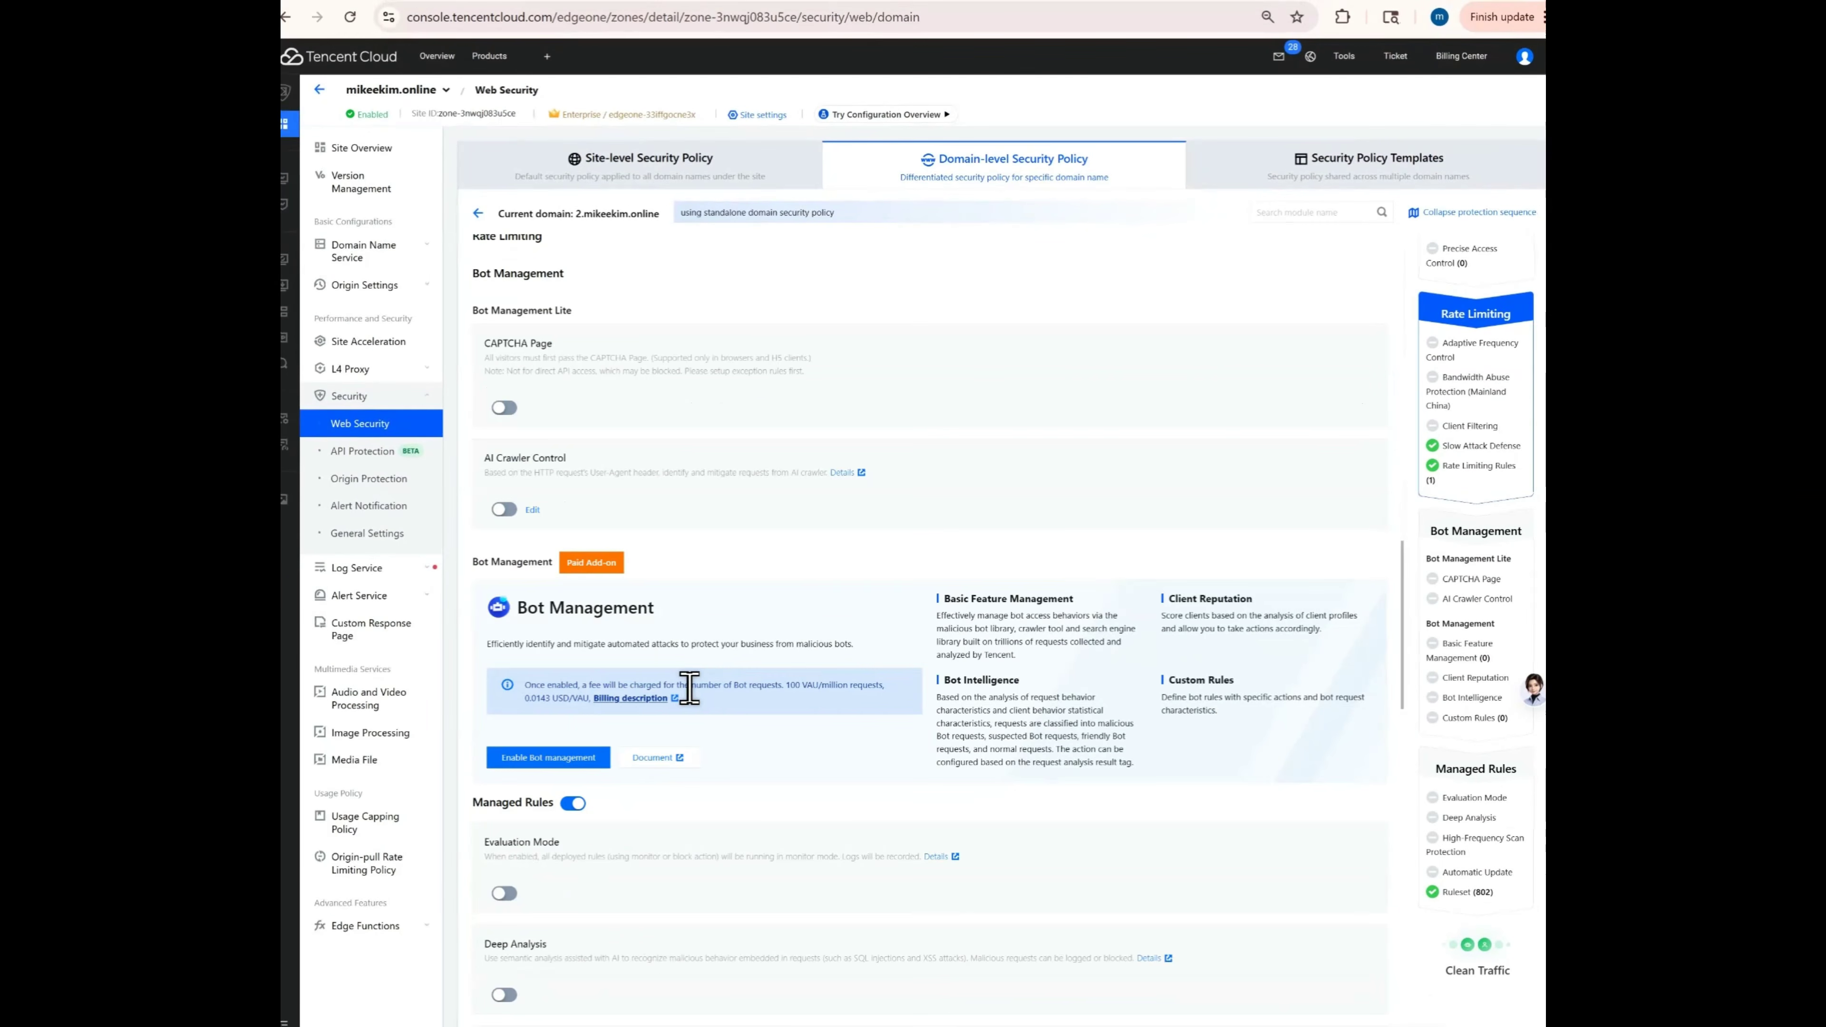
pyautogui.scroll(-3, 689, 688)
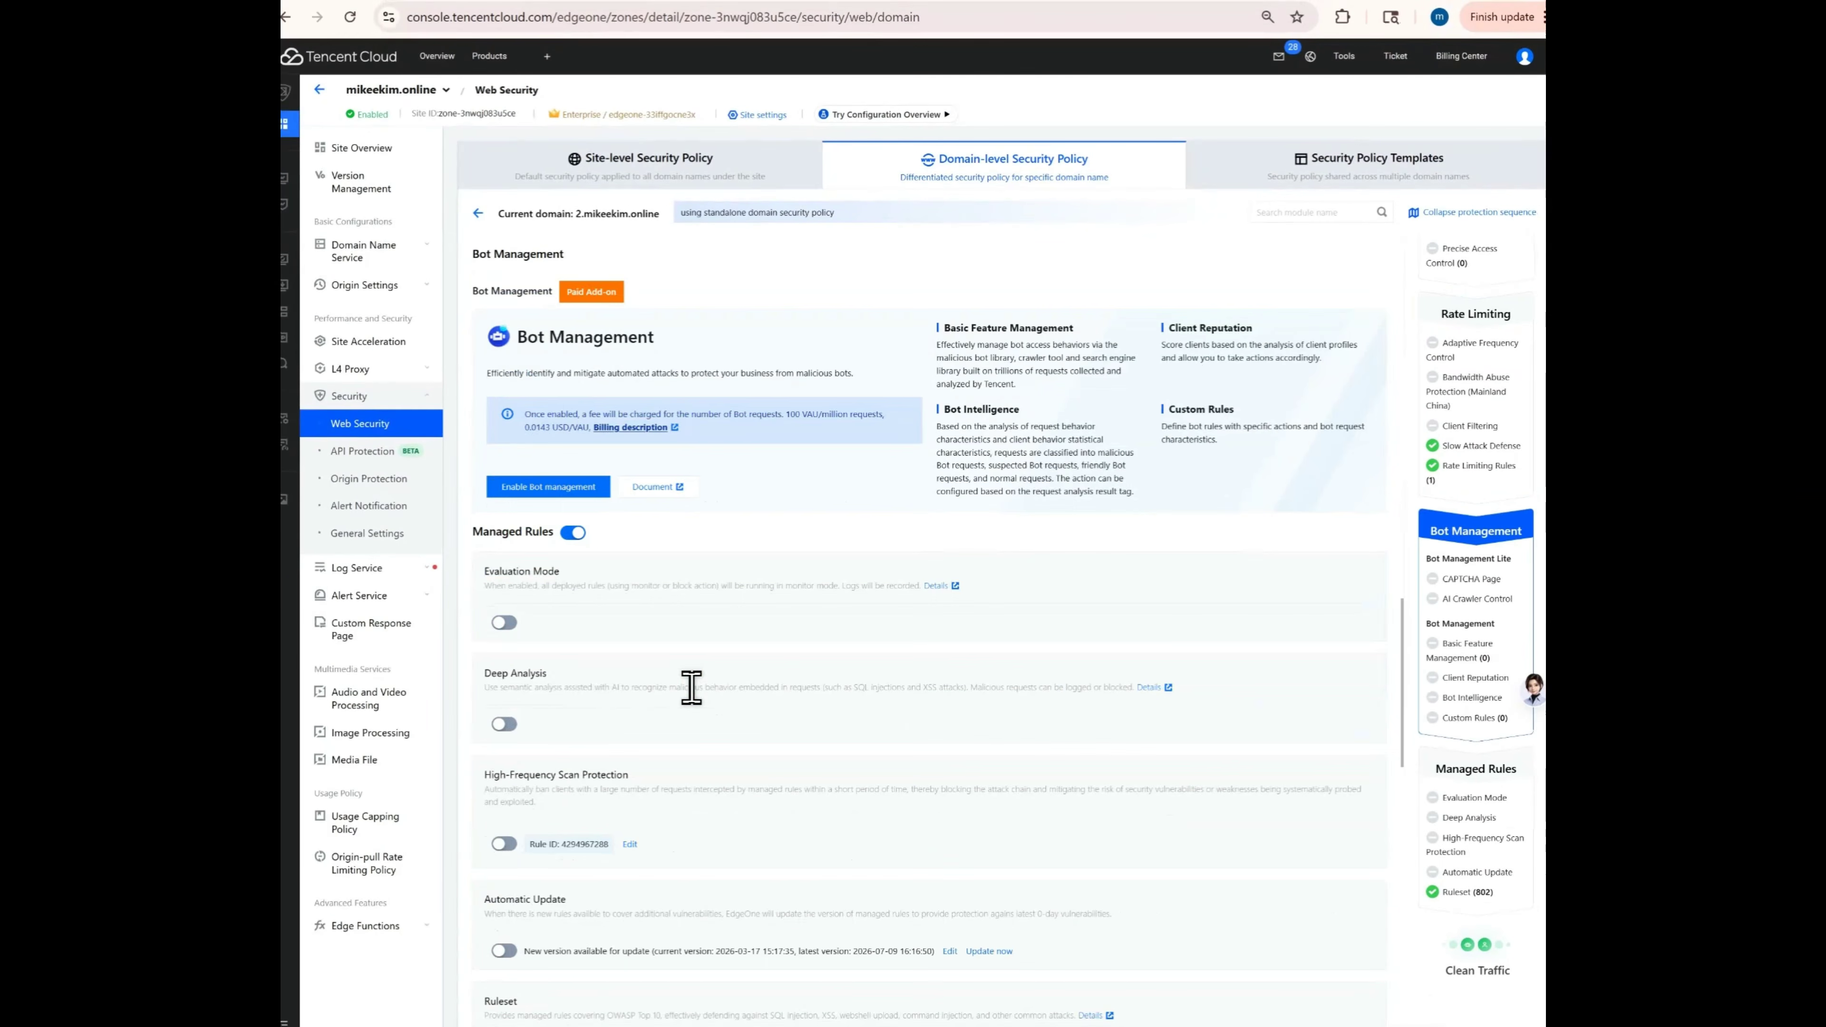
pyautogui.scroll(-8, 691, 689)
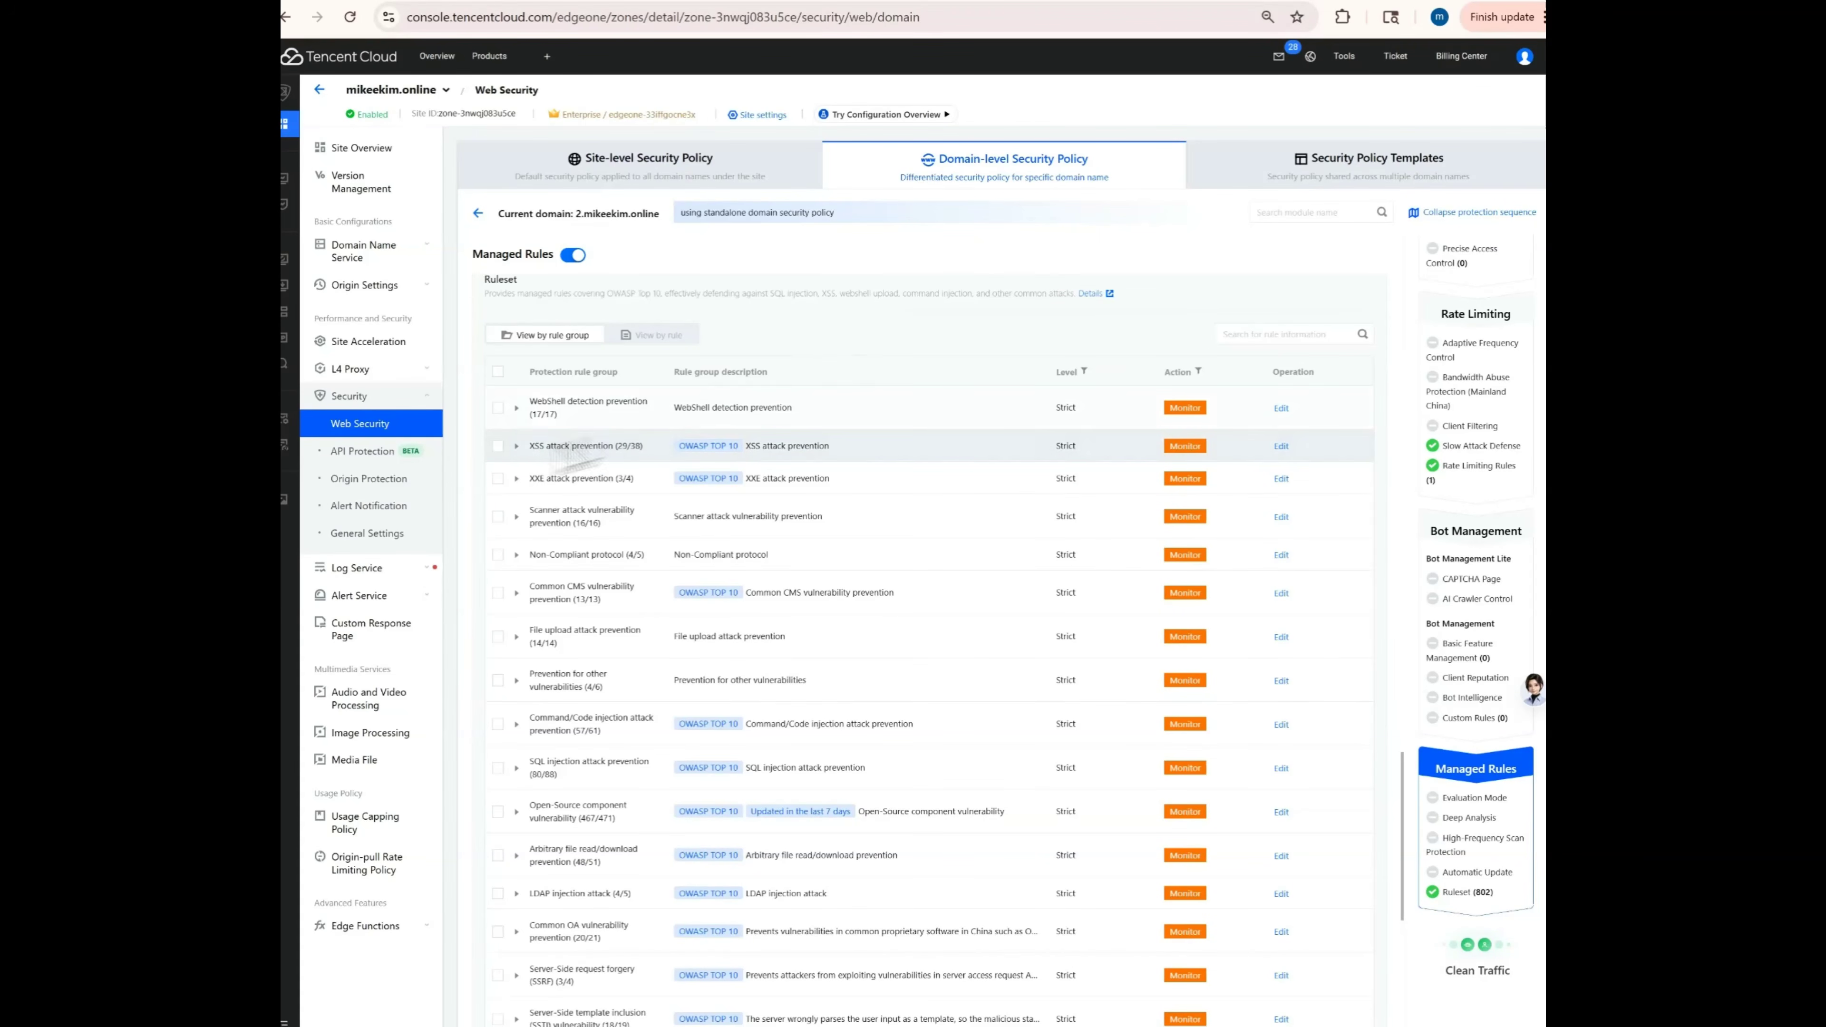
# Search the policy page for "xss" and locate the XSS attack prevention group in the managed ruleset.
pyautogui.hotkey('ctrl', 'f')
pyautogui.write('xss')
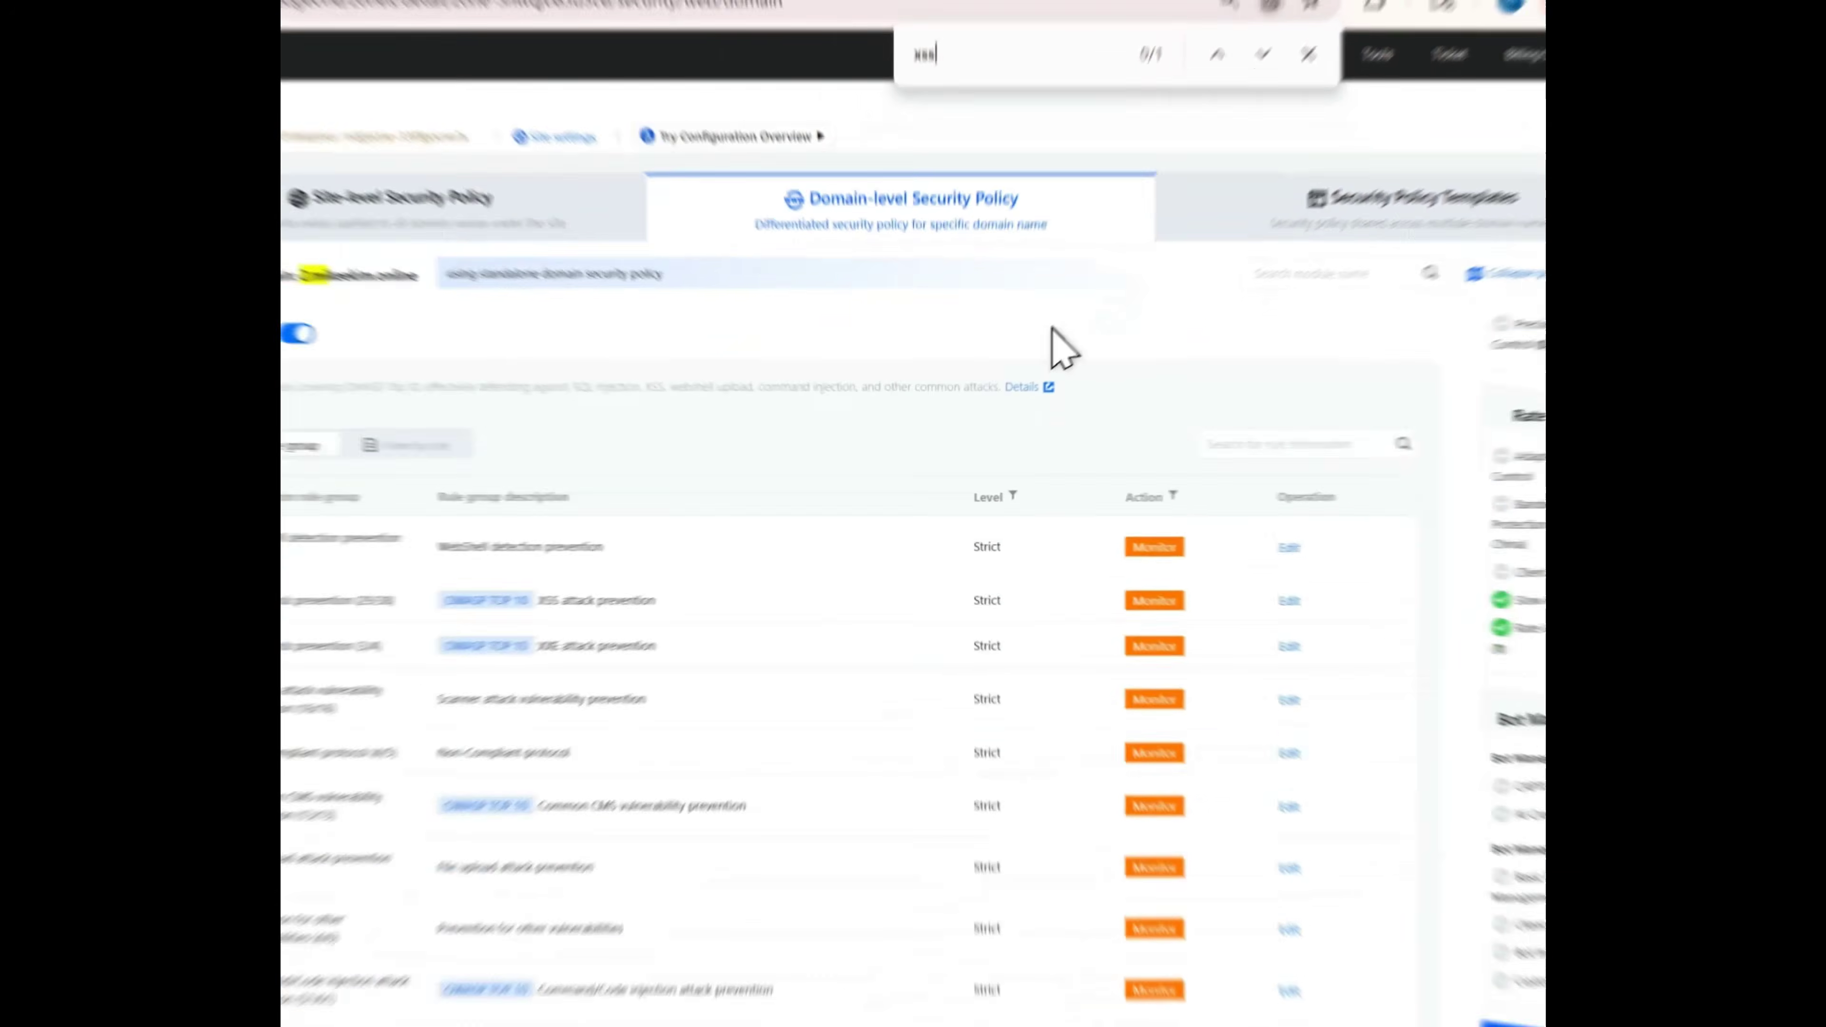
pyautogui.press('Return')
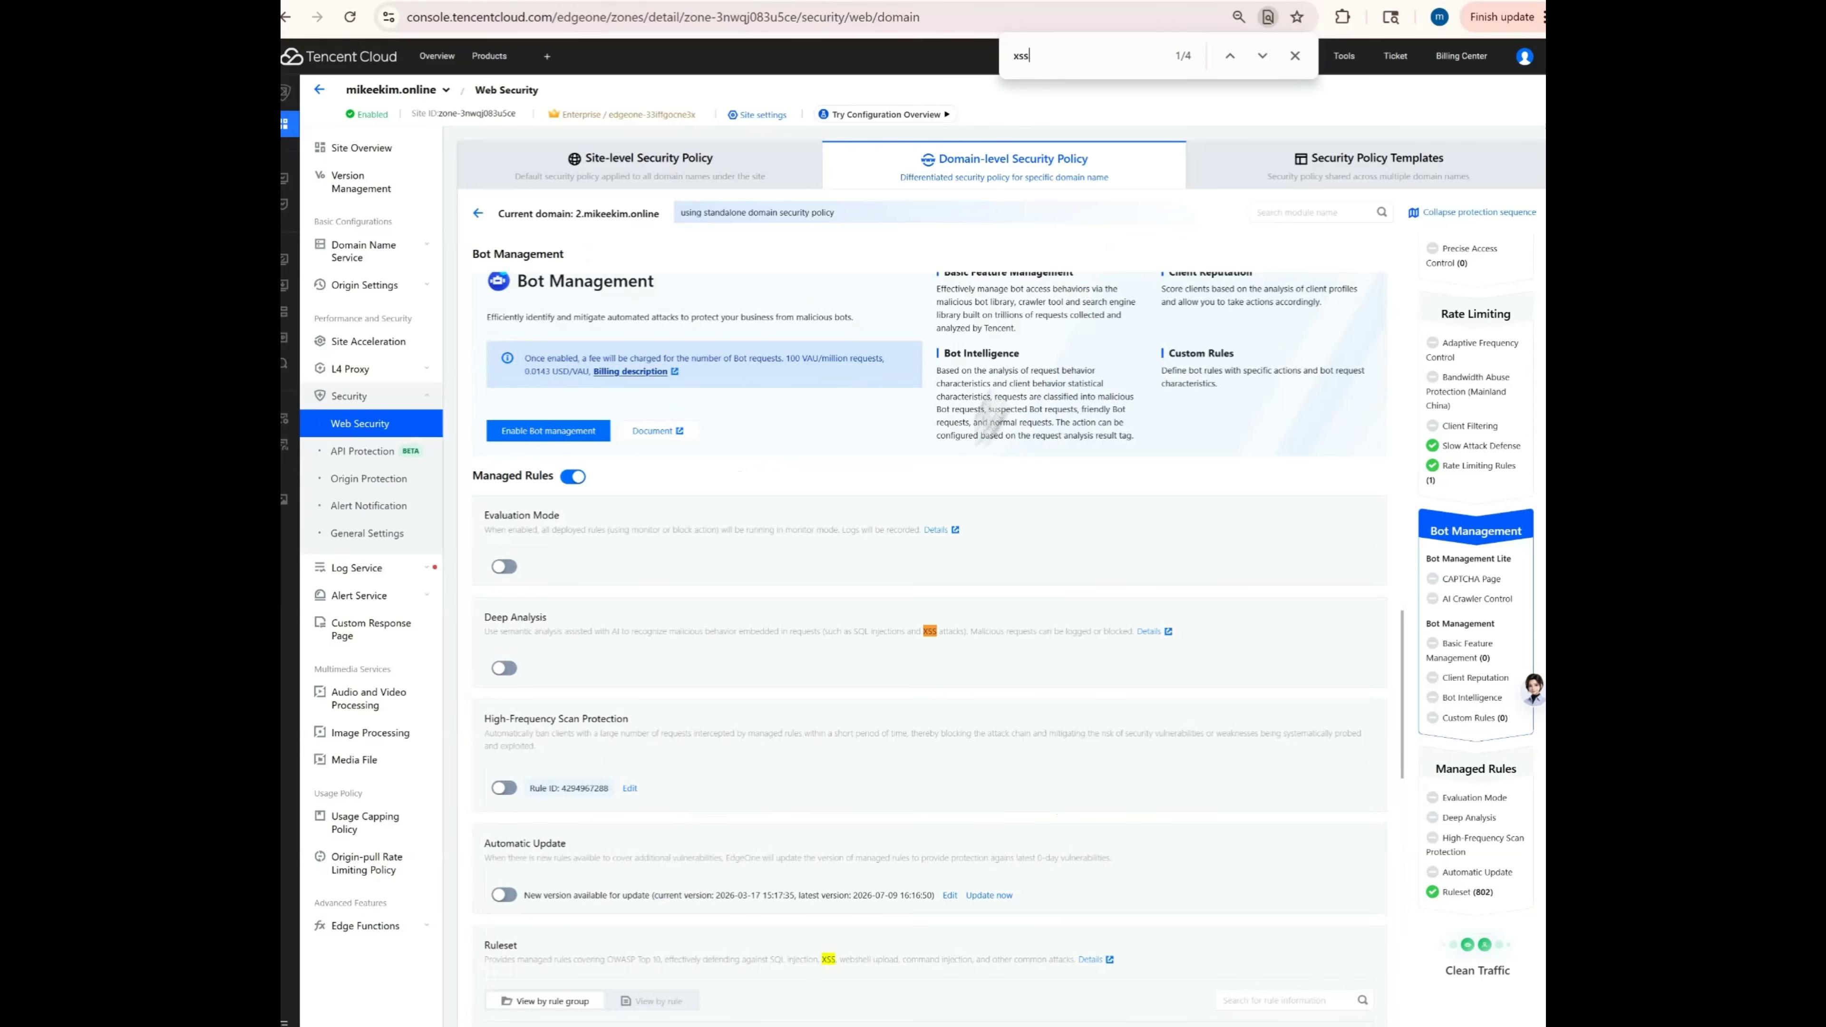
pyautogui.scroll(-10, 967, 571)
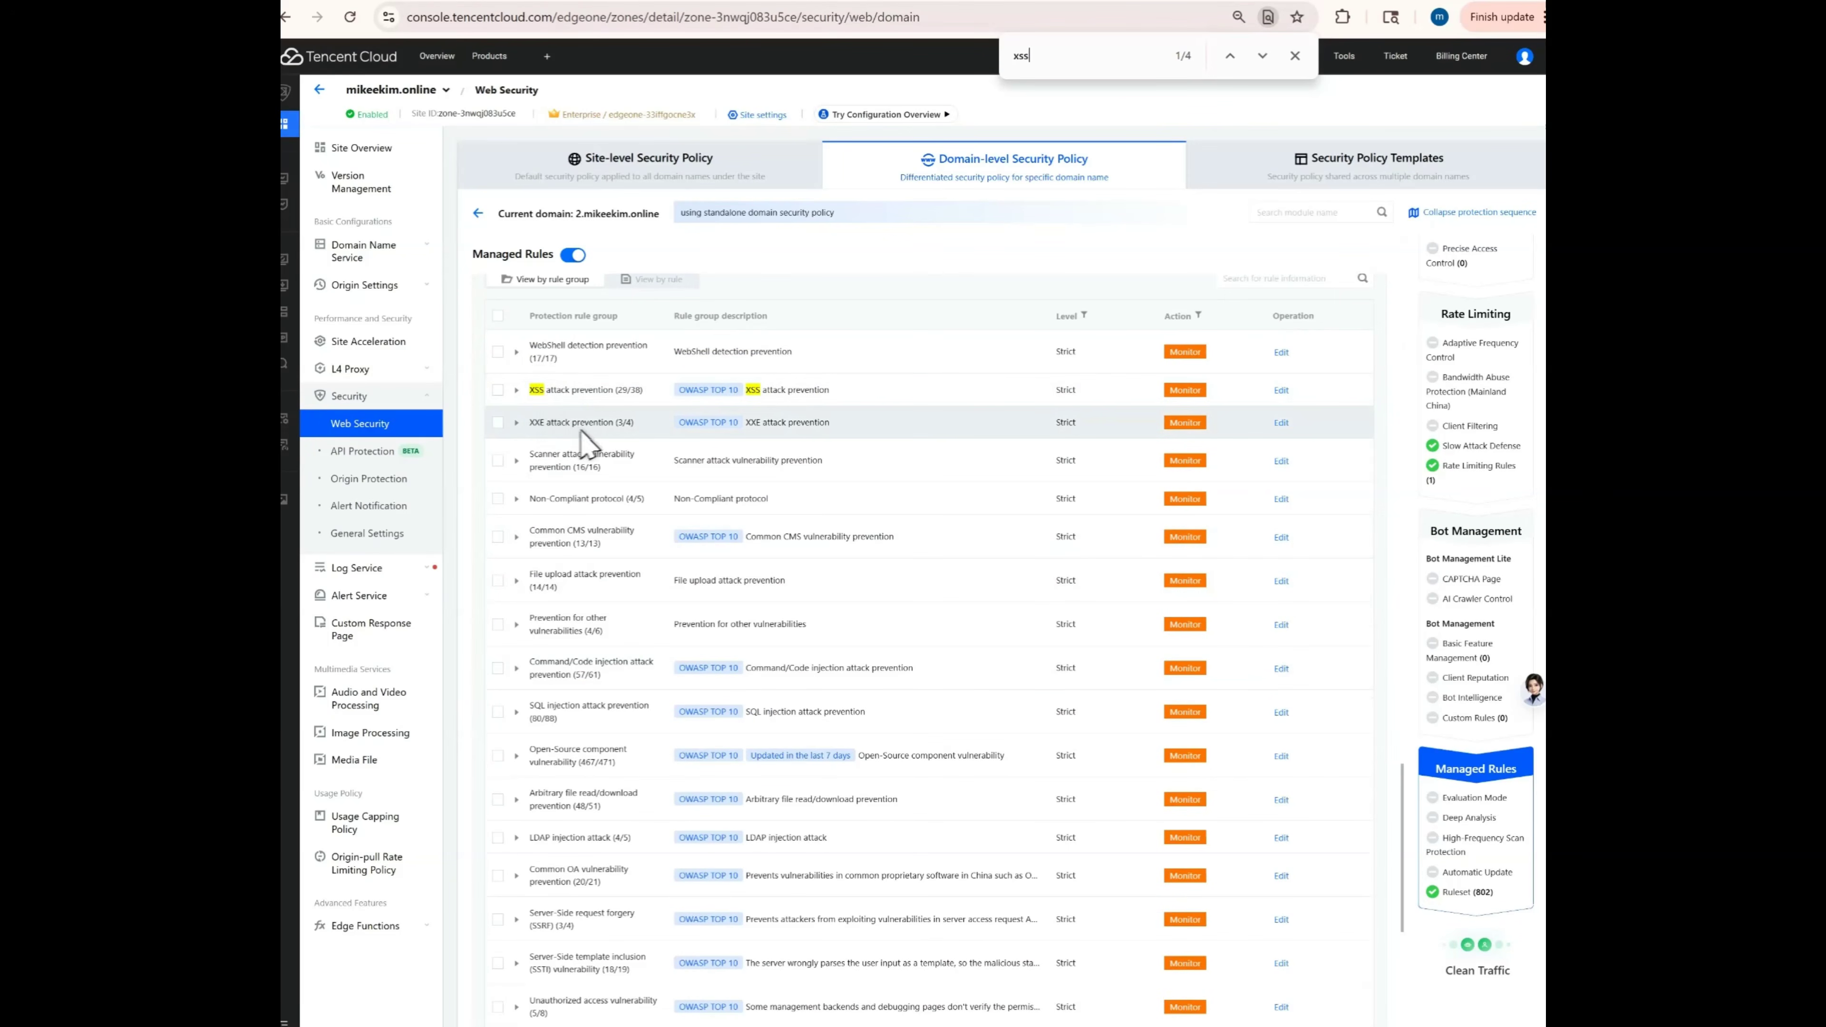
pyautogui.click(1294, 56)
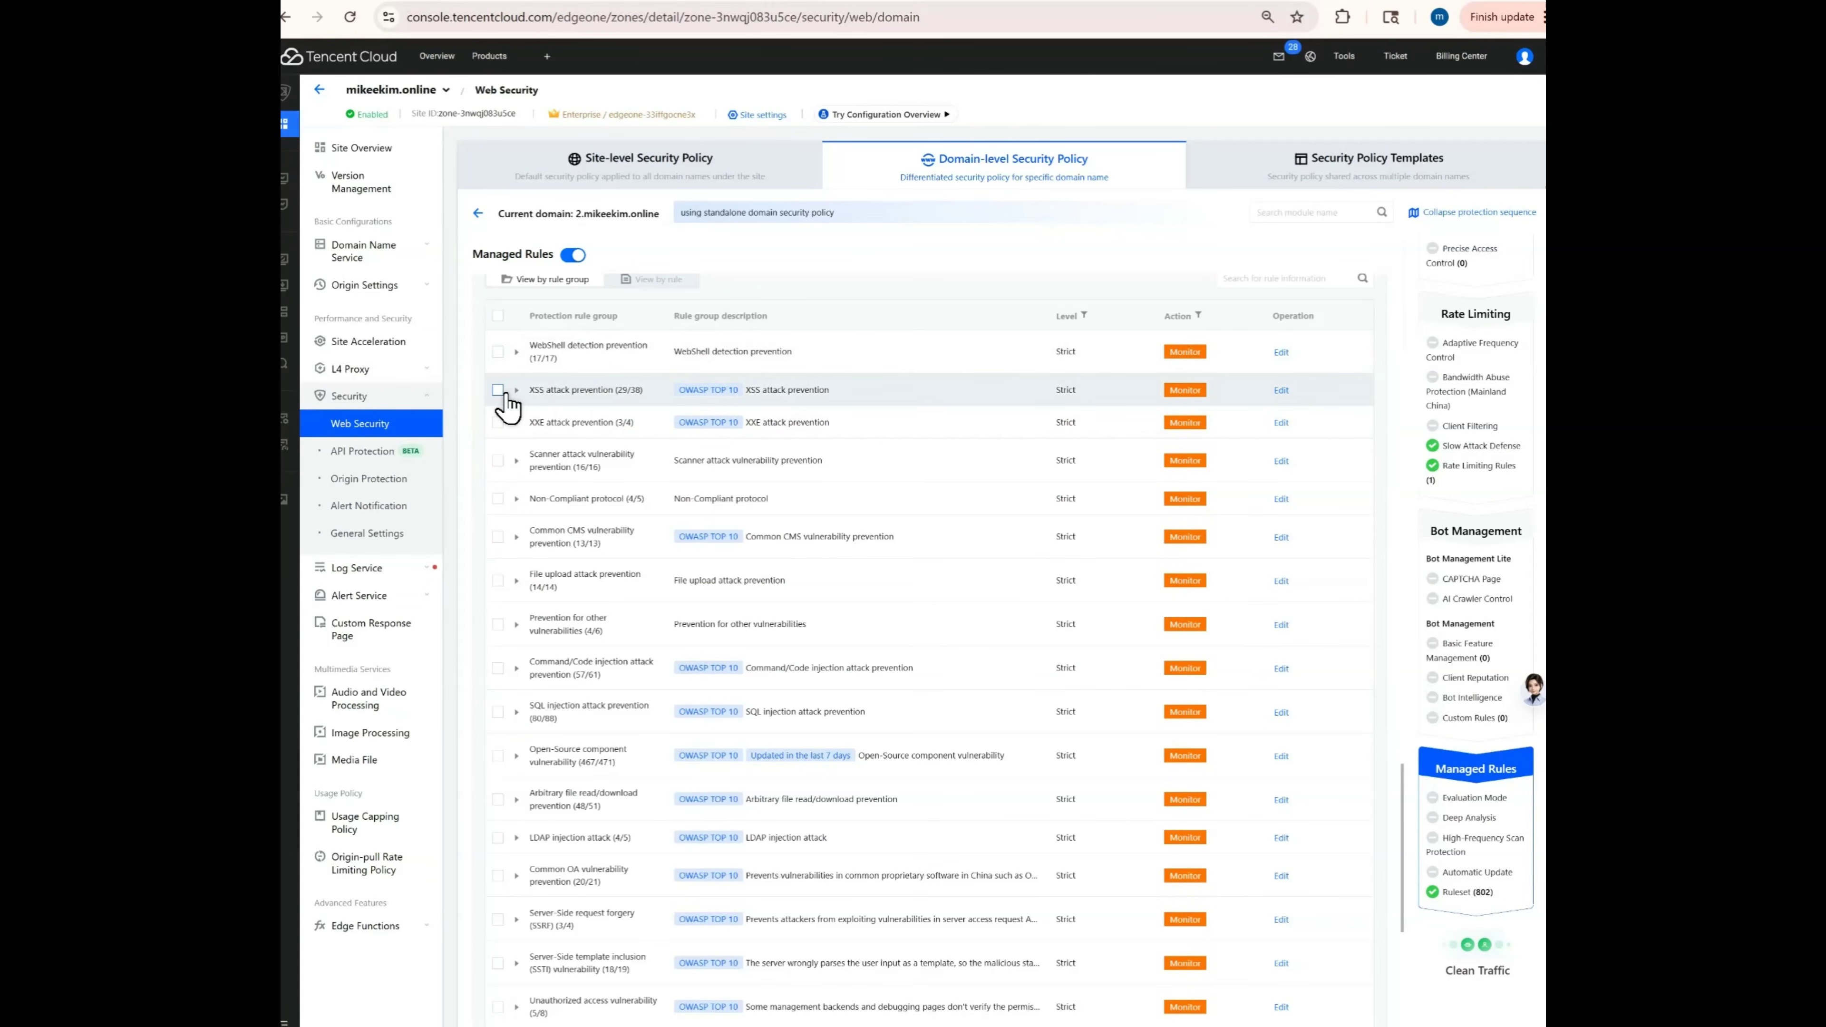
# Set the action of the XSS attack prevention rule group to Block and save it.
pyautogui.click(1281, 390)
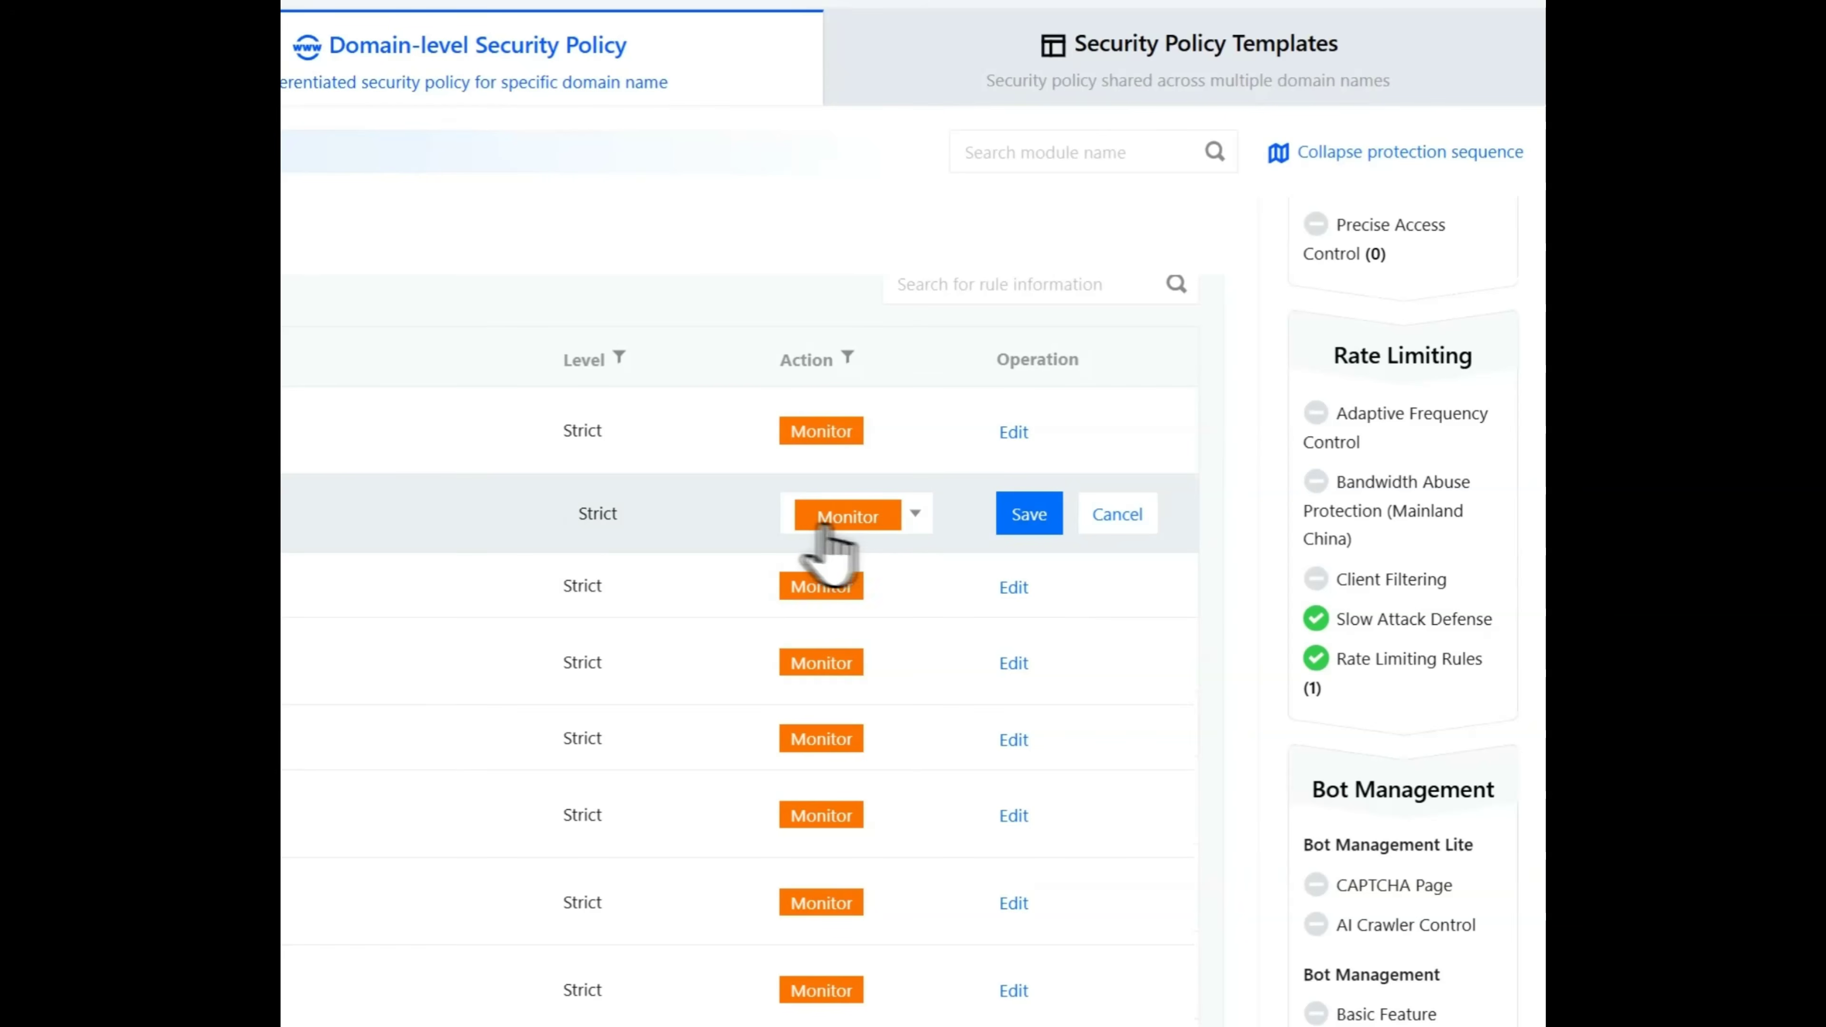
pyautogui.click(885, 525)
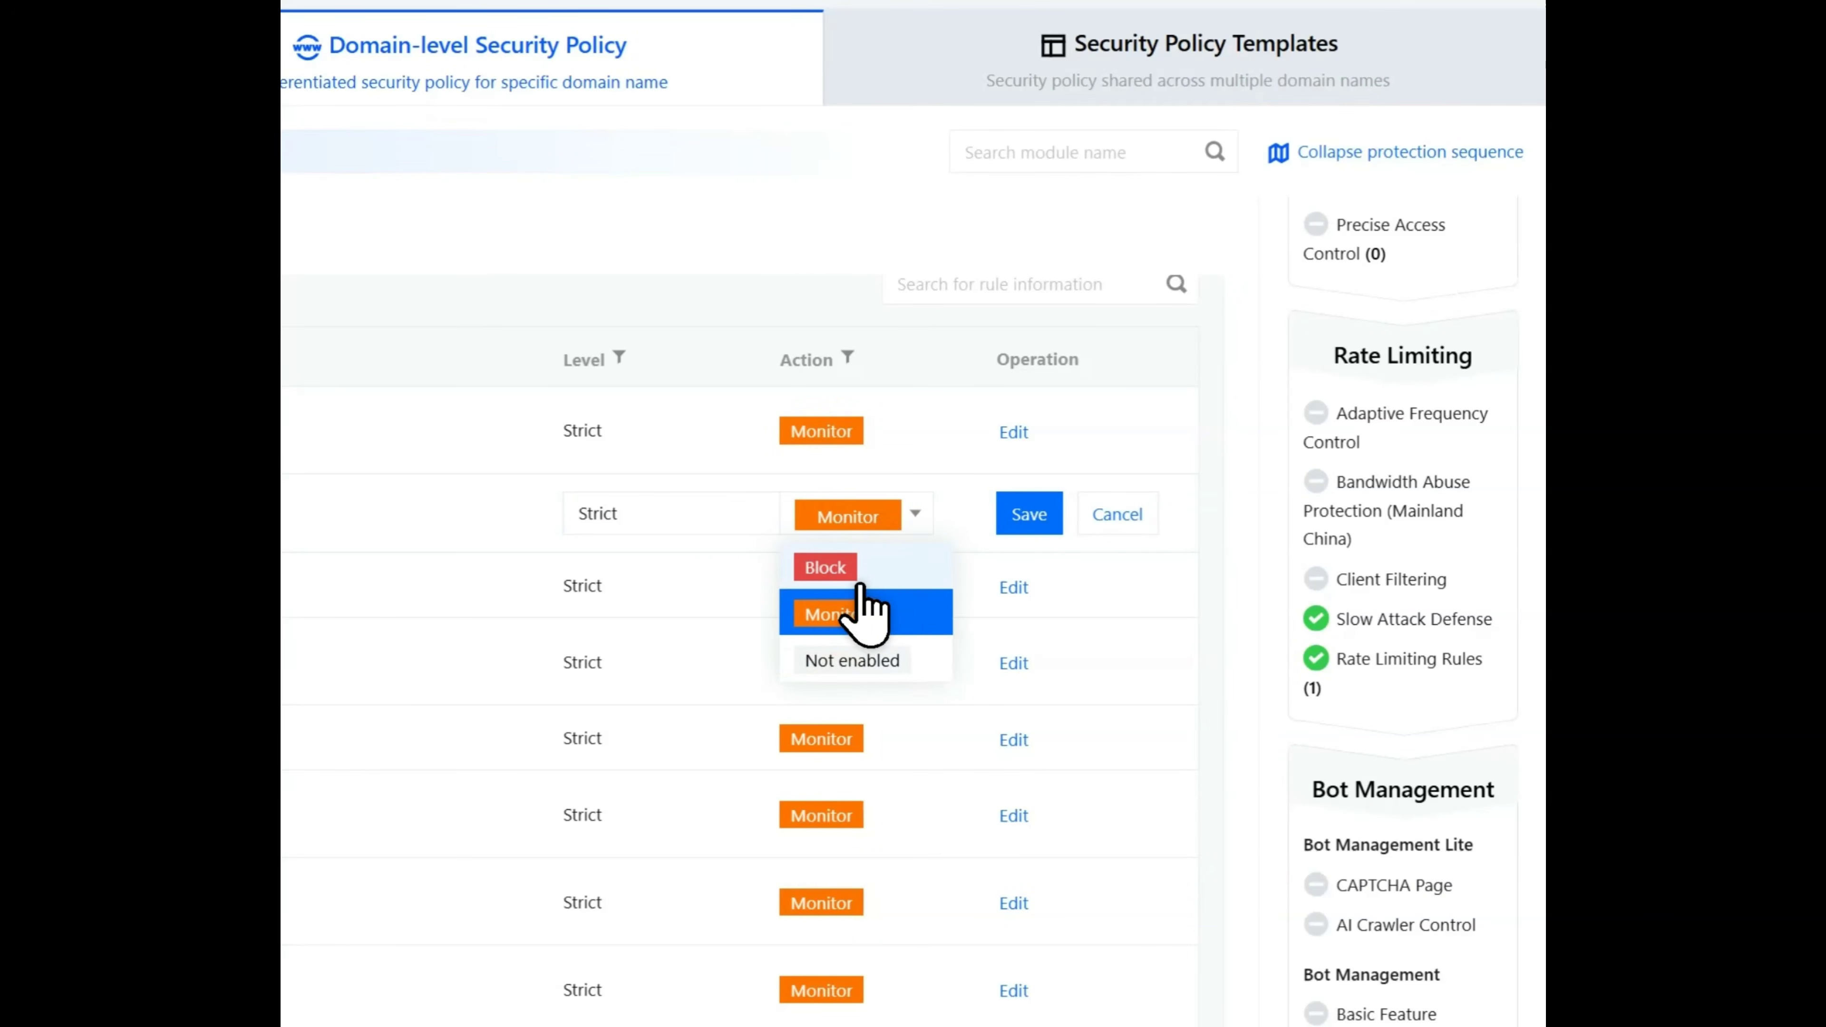
pyautogui.click(858, 568)
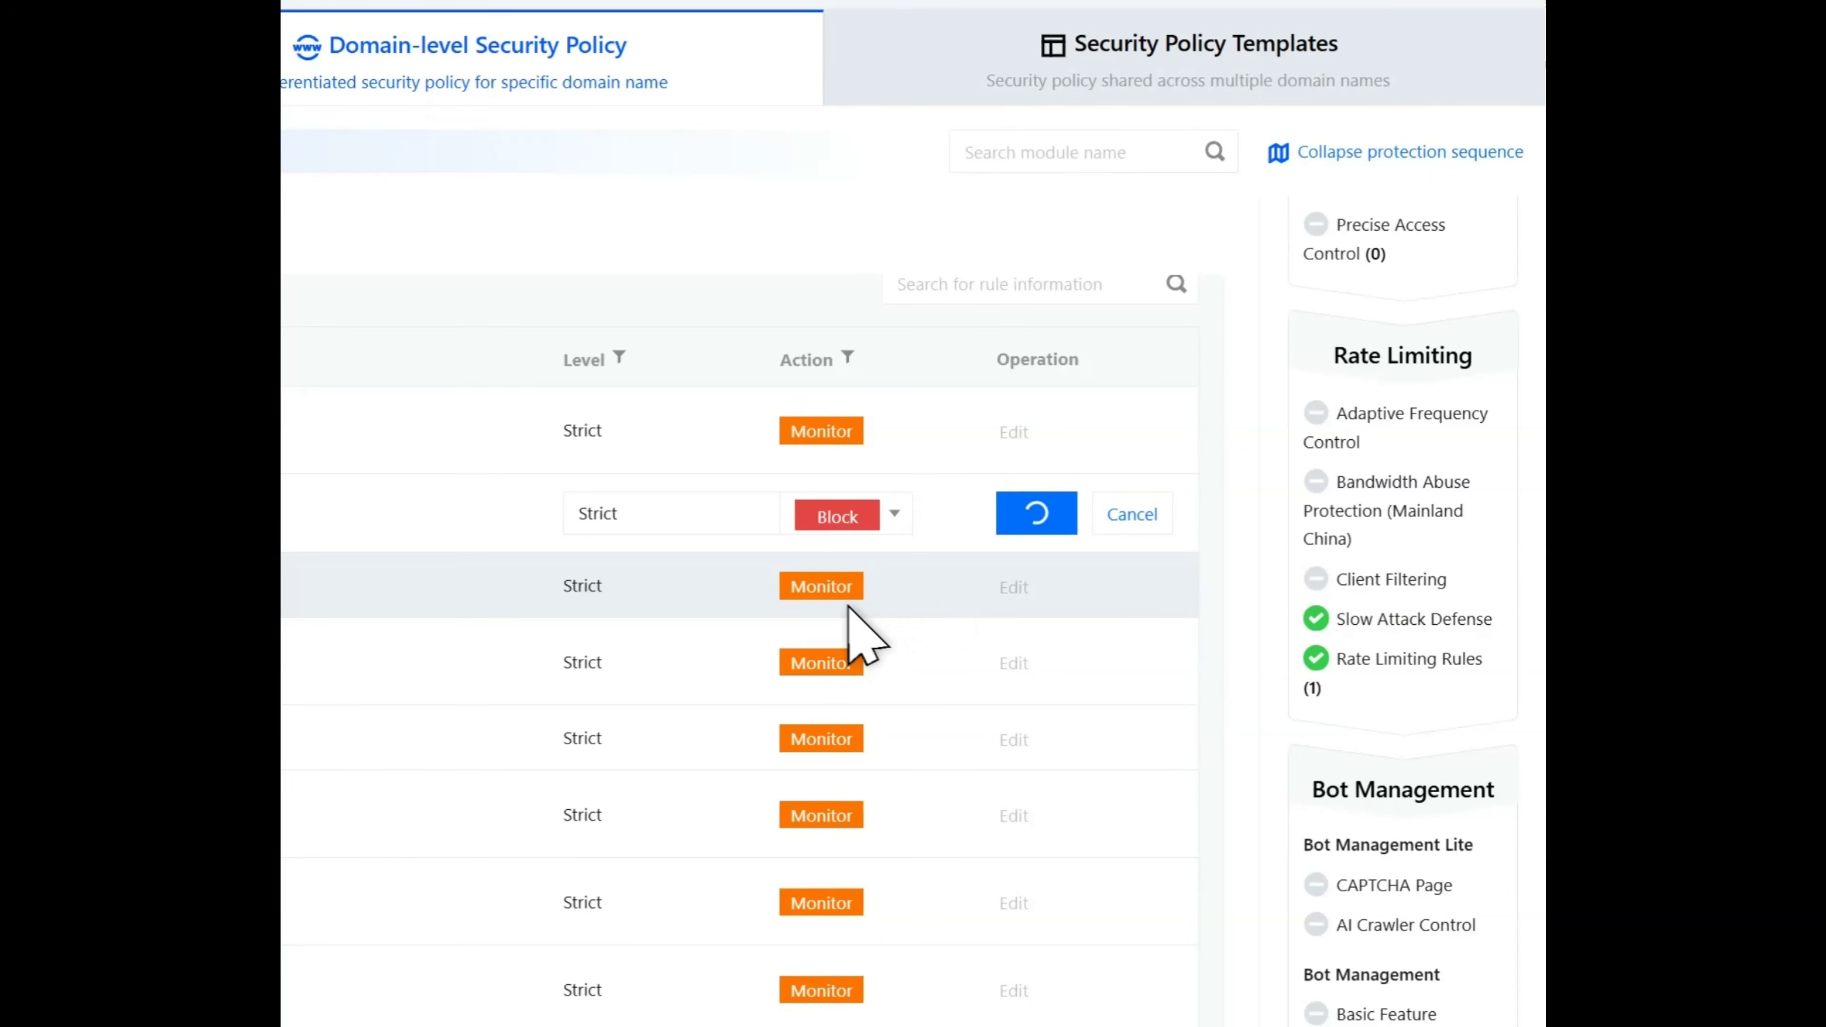
pyautogui.moveTo(660, 516); pyautogui.dragTo(795, 516)
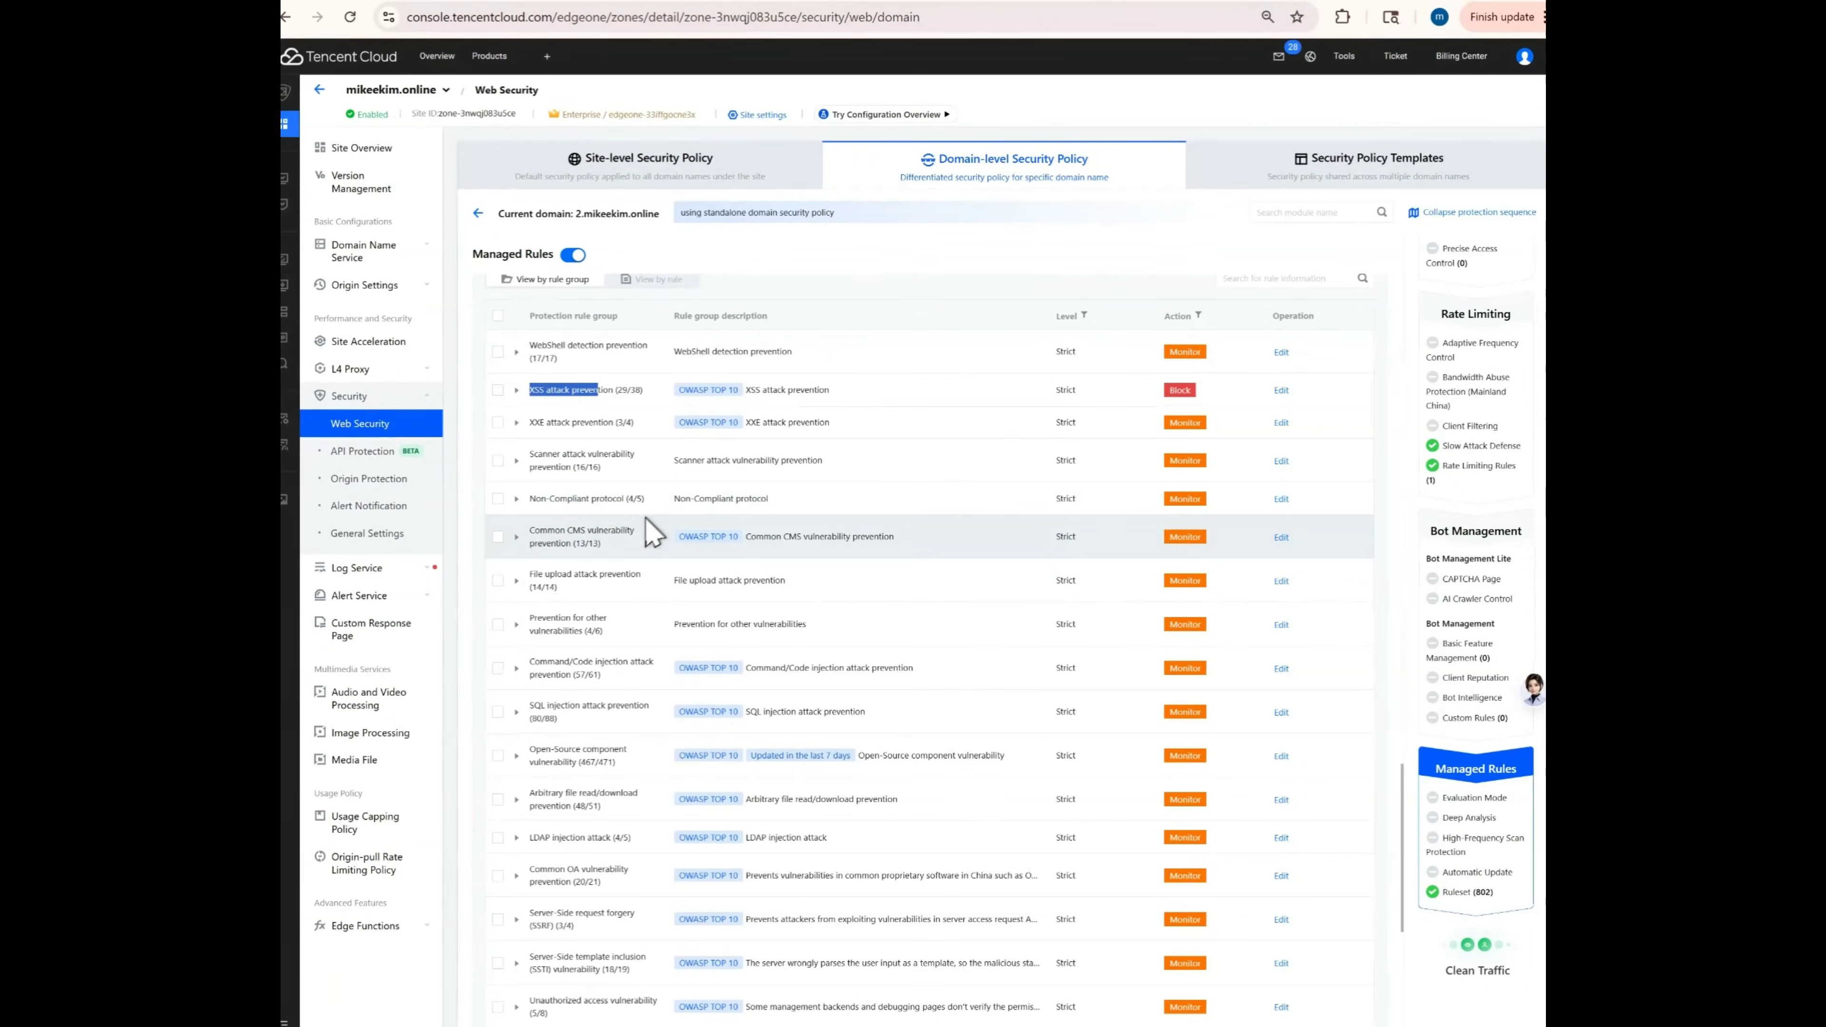
# Set the action of the SQL injection attack prevention rule group to Block and save it.
pyautogui.scroll(-5, 640, 534)
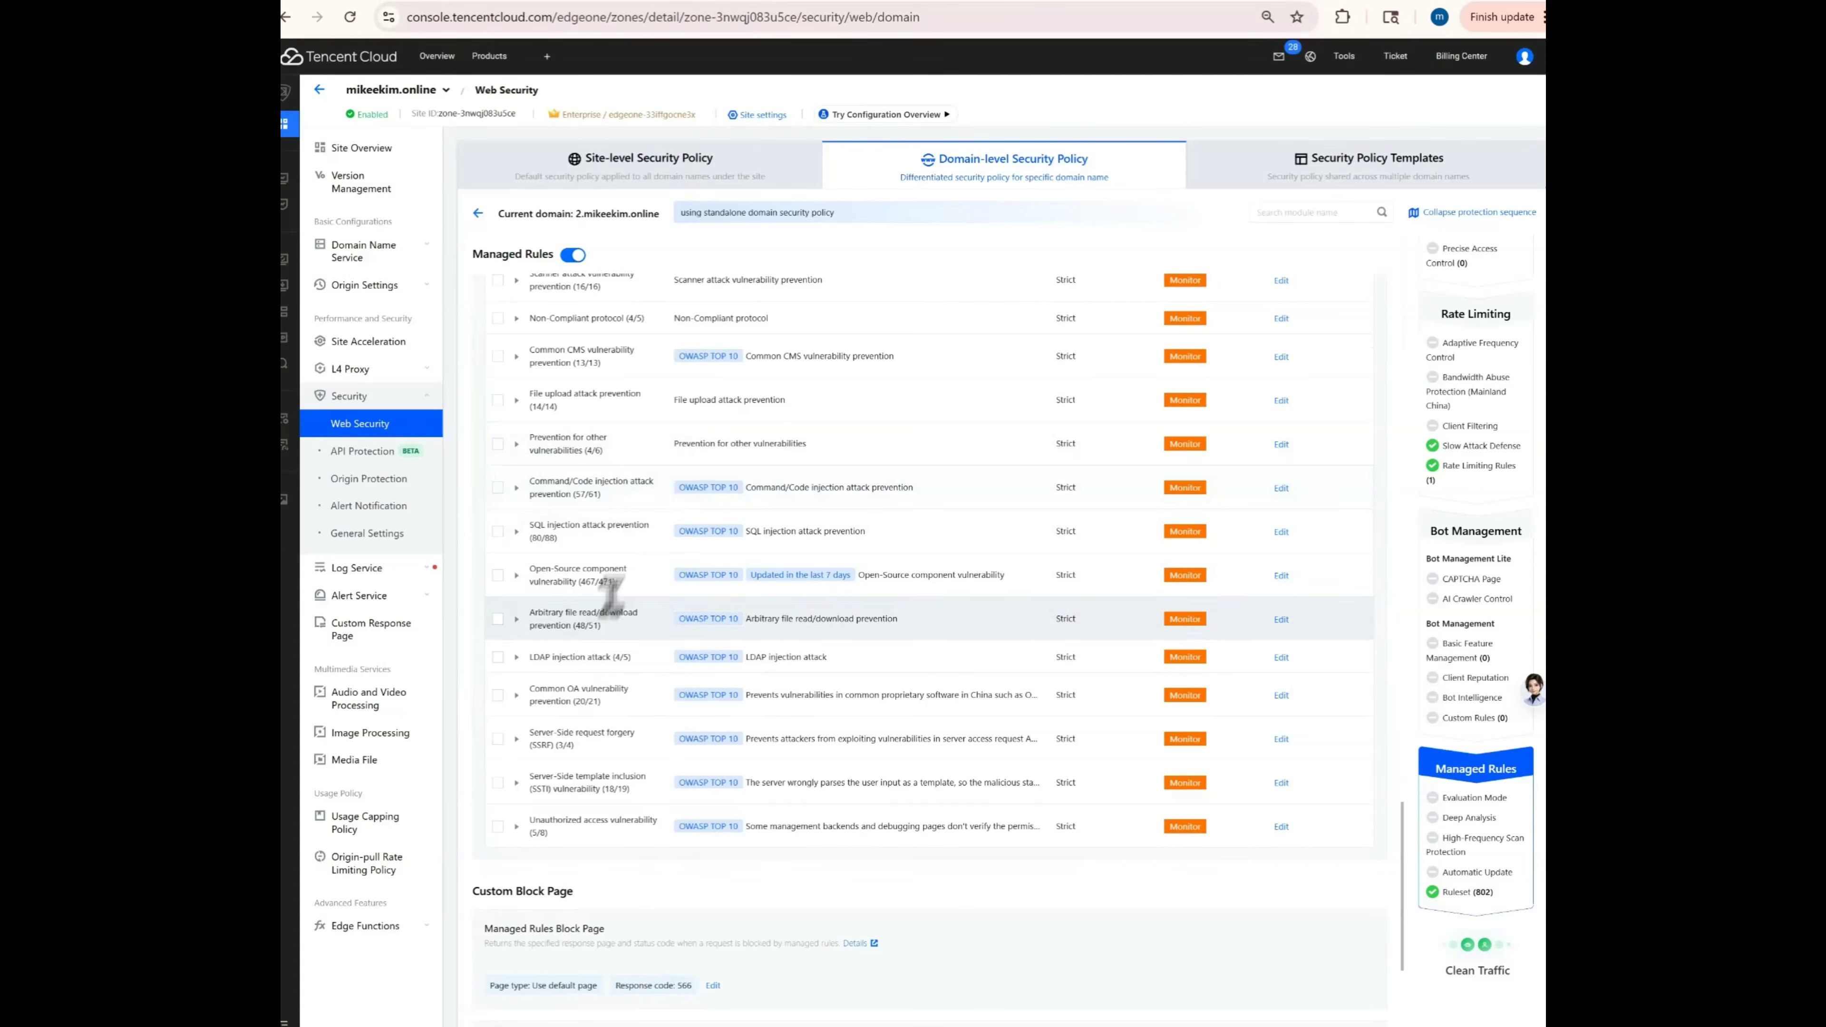
pyautogui.moveTo(529, 524); pyautogui.dragTo(585, 524)
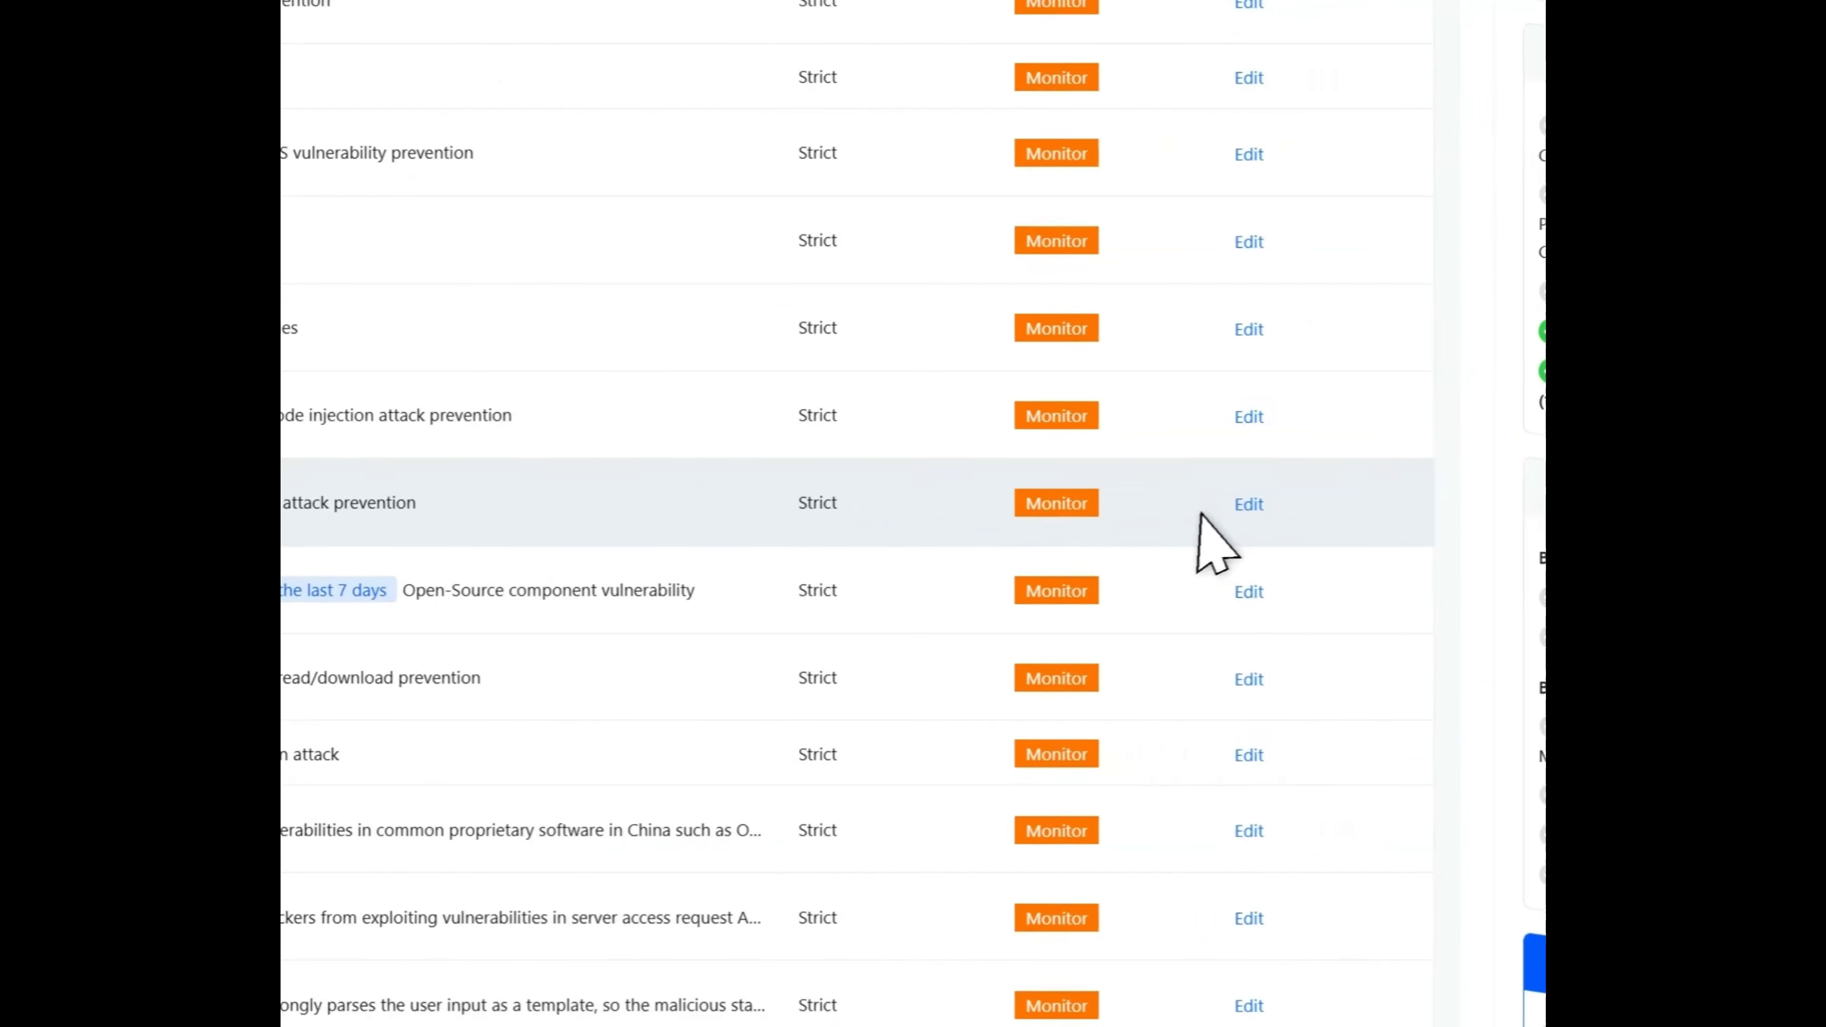
pyautogui.click(1157, 512)
pyautogui.click(1024, 507)
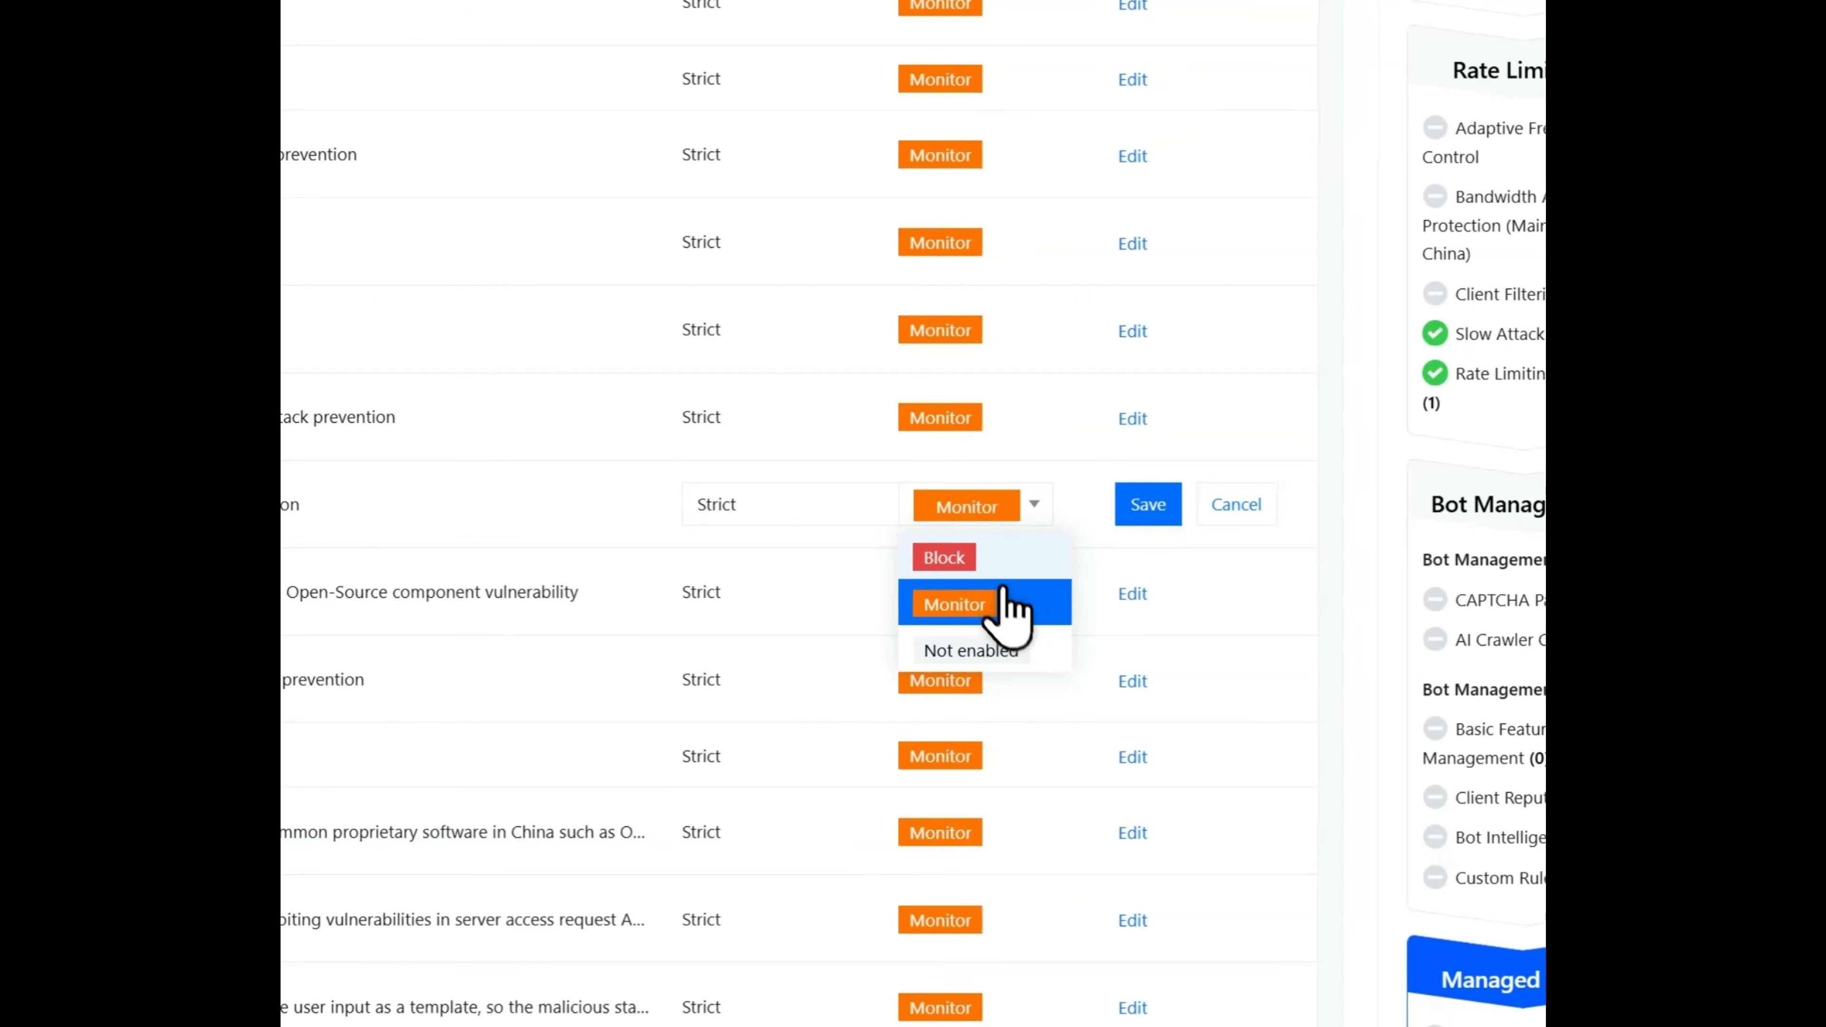
pyautogui.click(942, 556)
pyautogui.click(1146, 506)
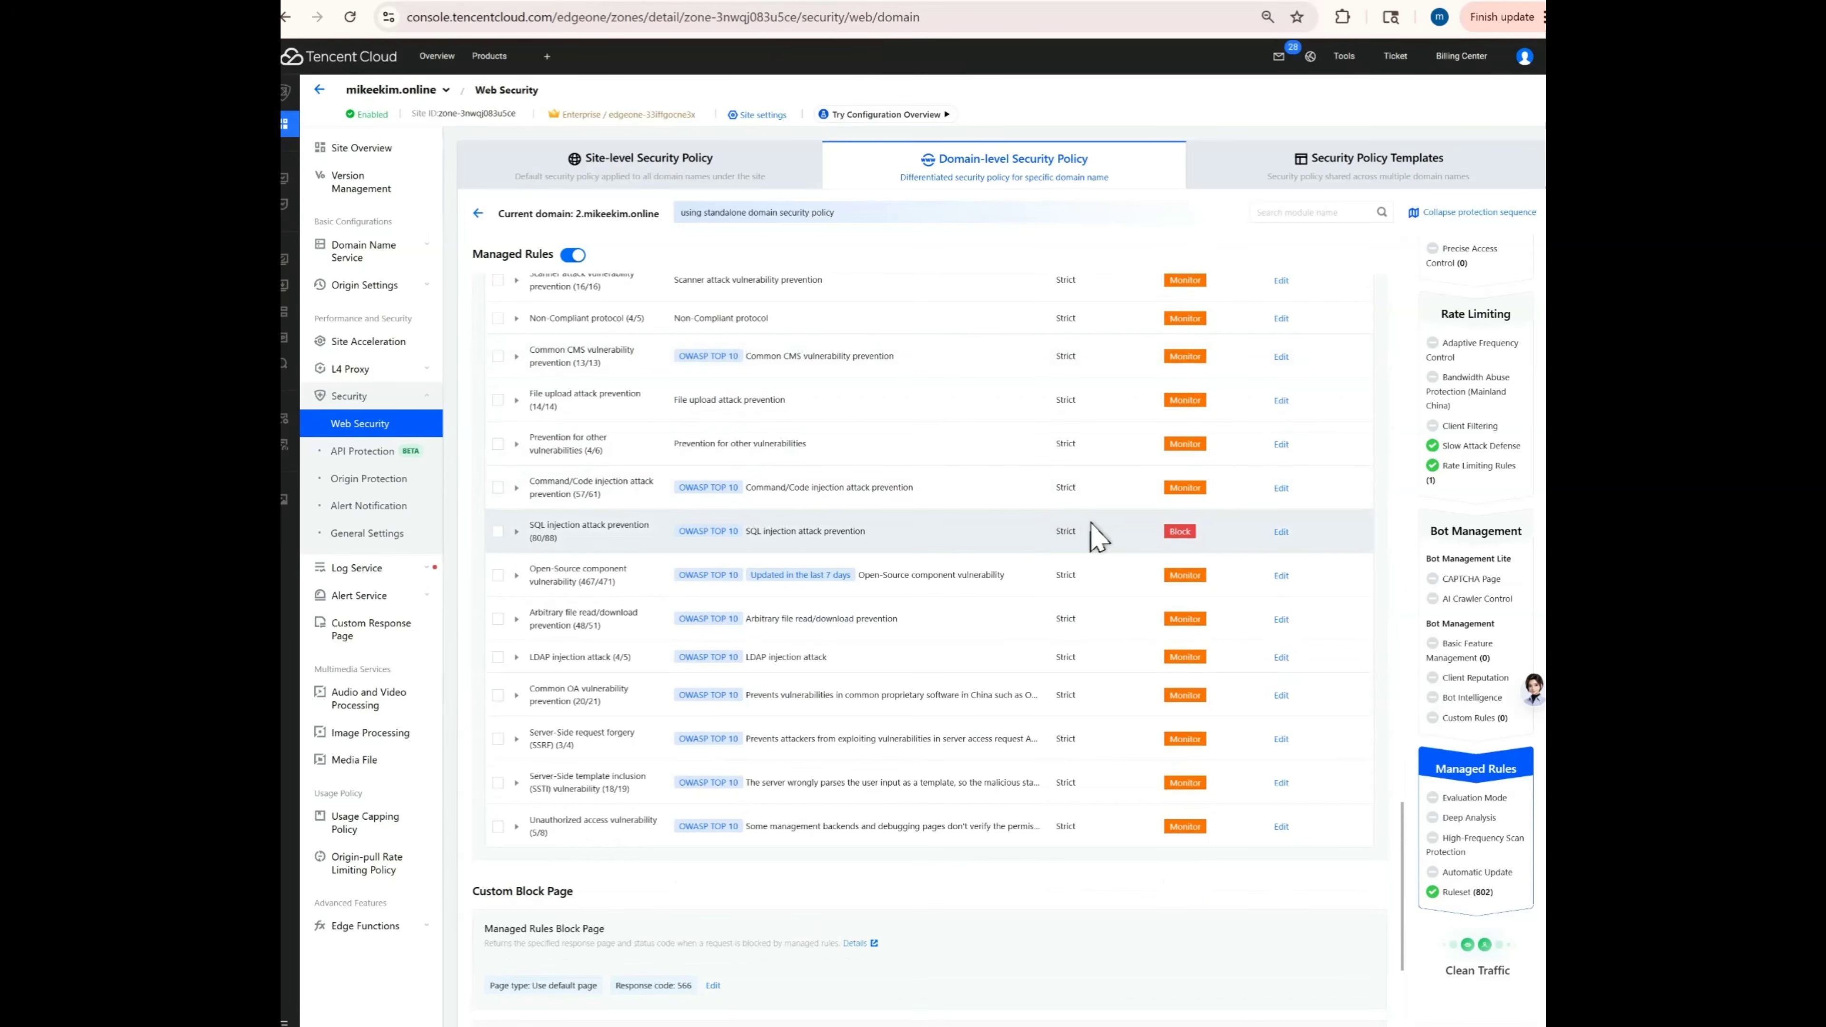
# Leave the security policy and open the site's Domain Management list.
pyautogui.scroll(10, 1091, 525)
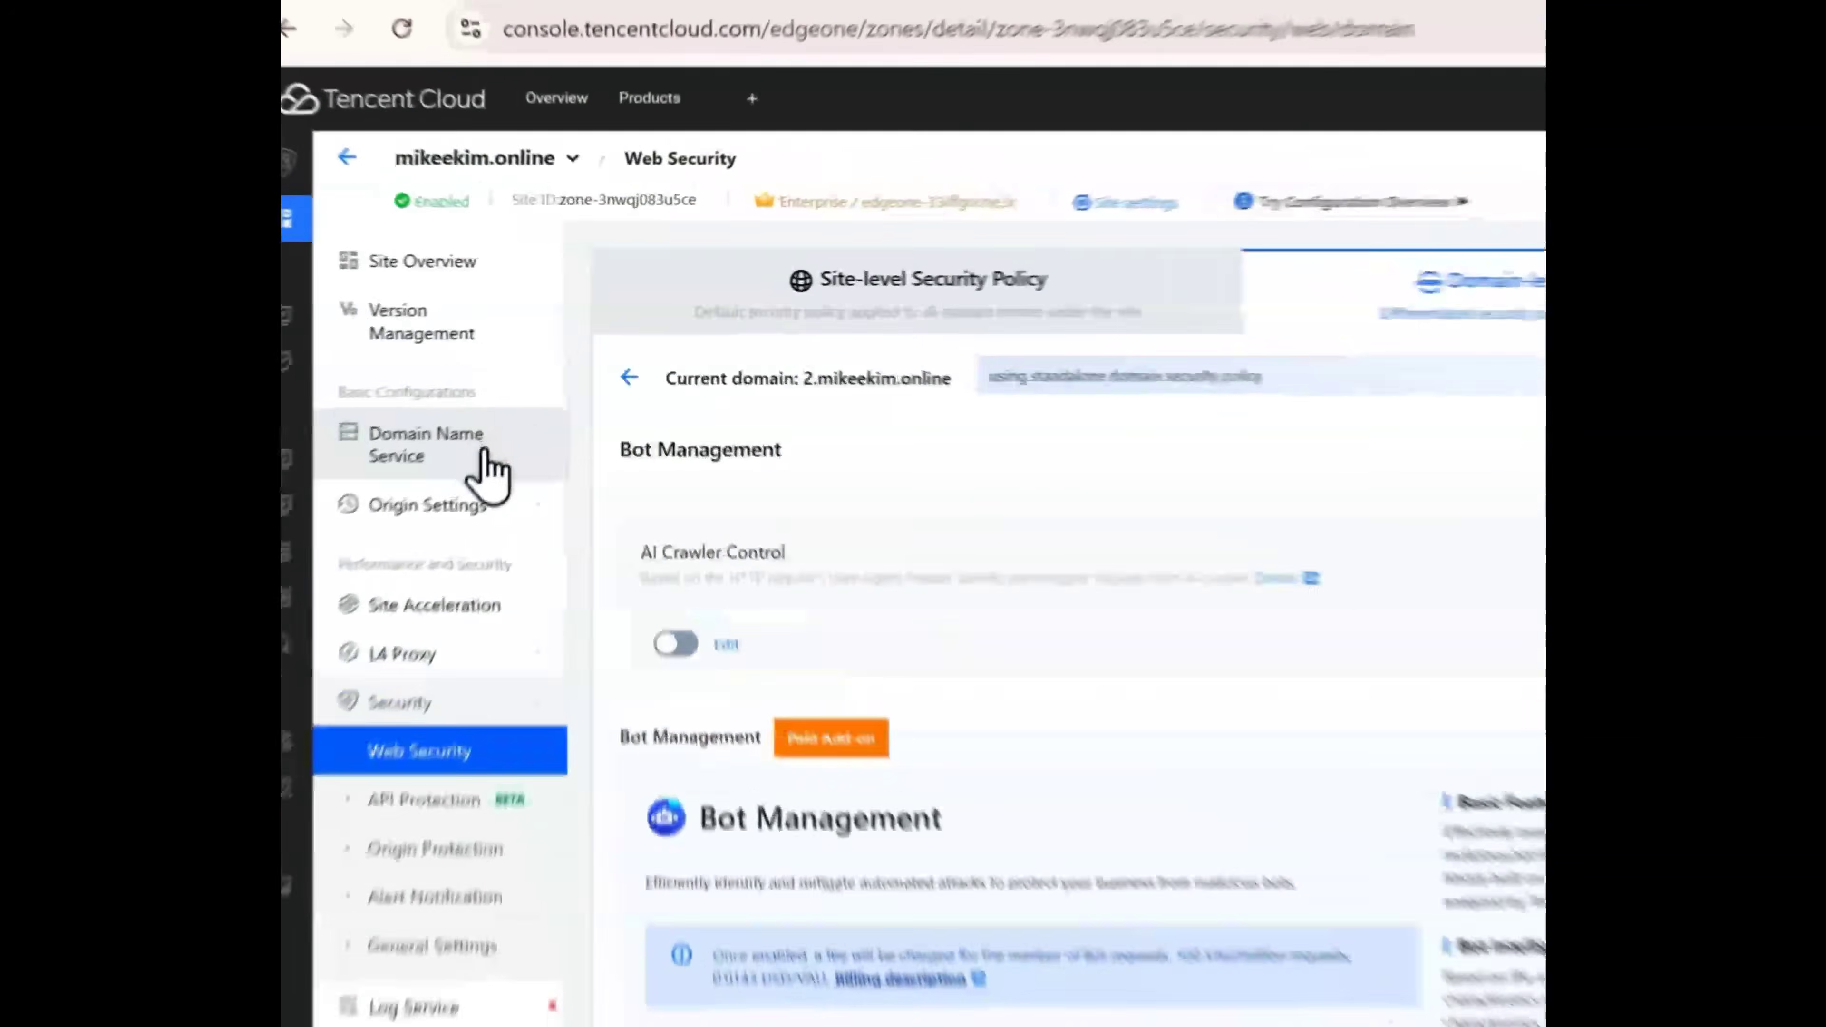
pyautogui.click(395, 253)
pyautogui.click(538, 579)
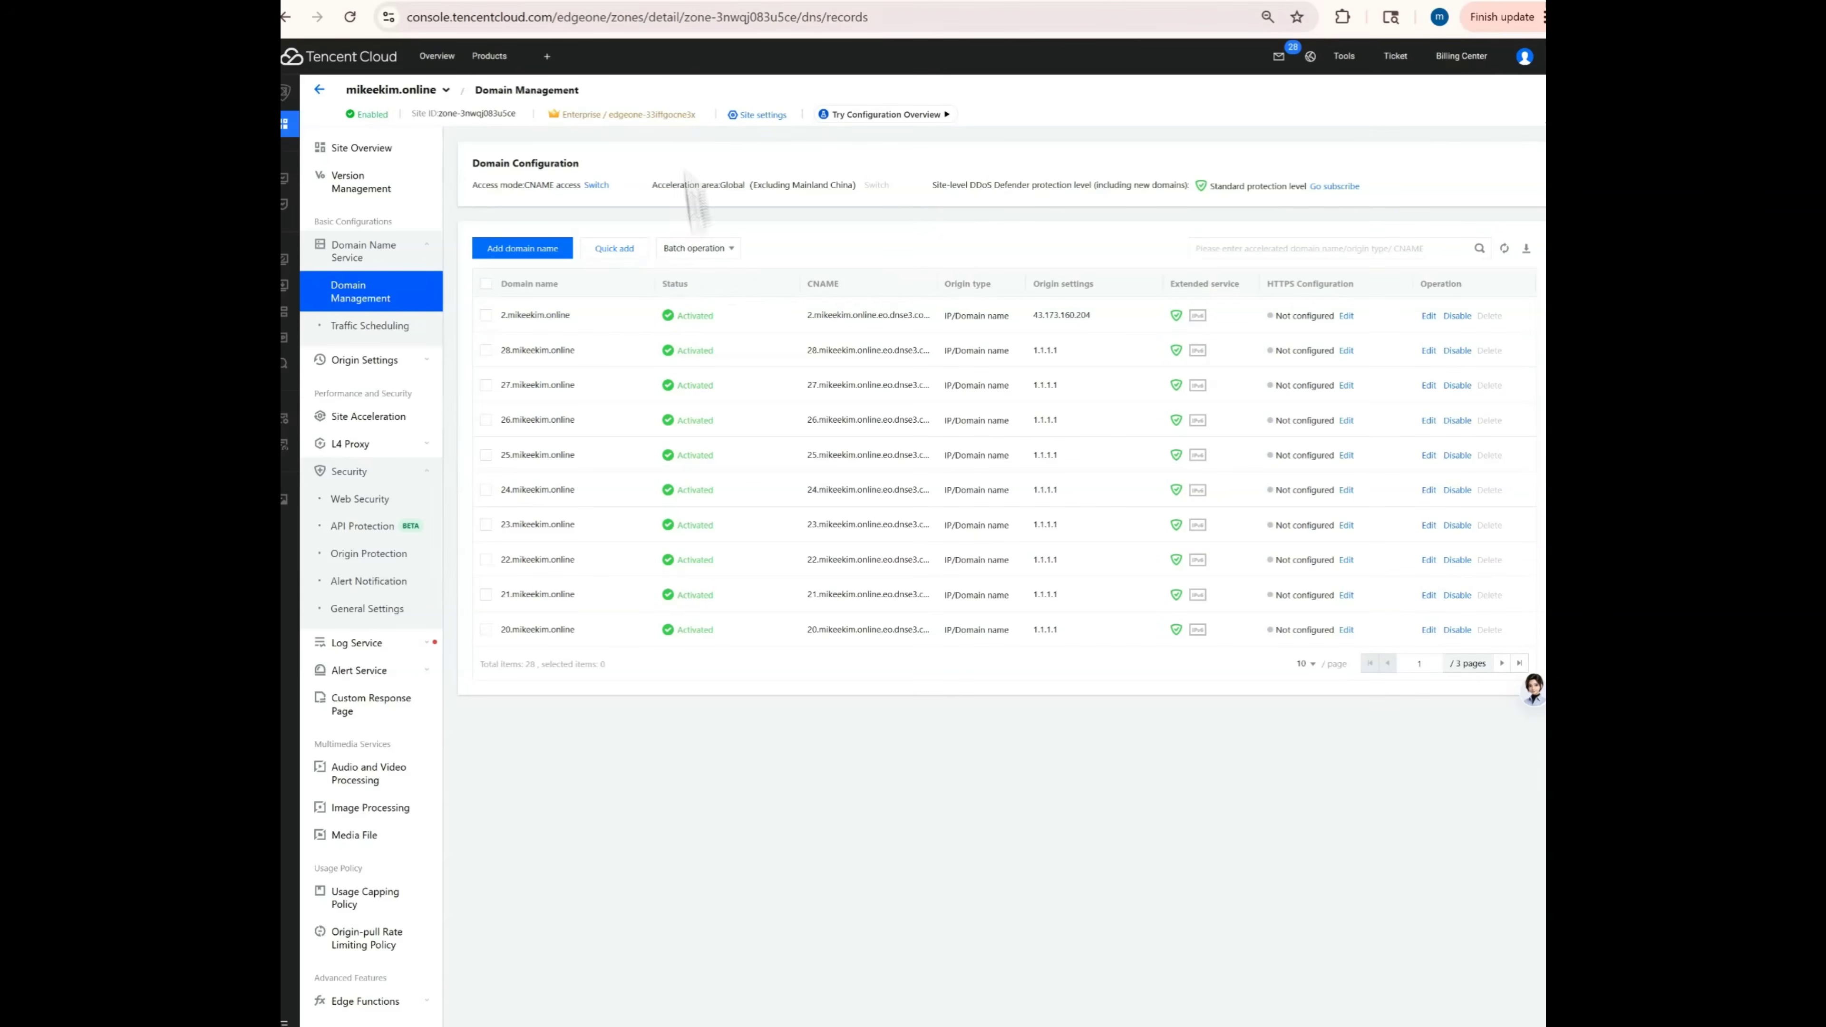
# Switch to the 2.mikeekim.online lab page, send the Lab 3 normal request and check its URL, status and time.
pyautogui.click(392, 1)
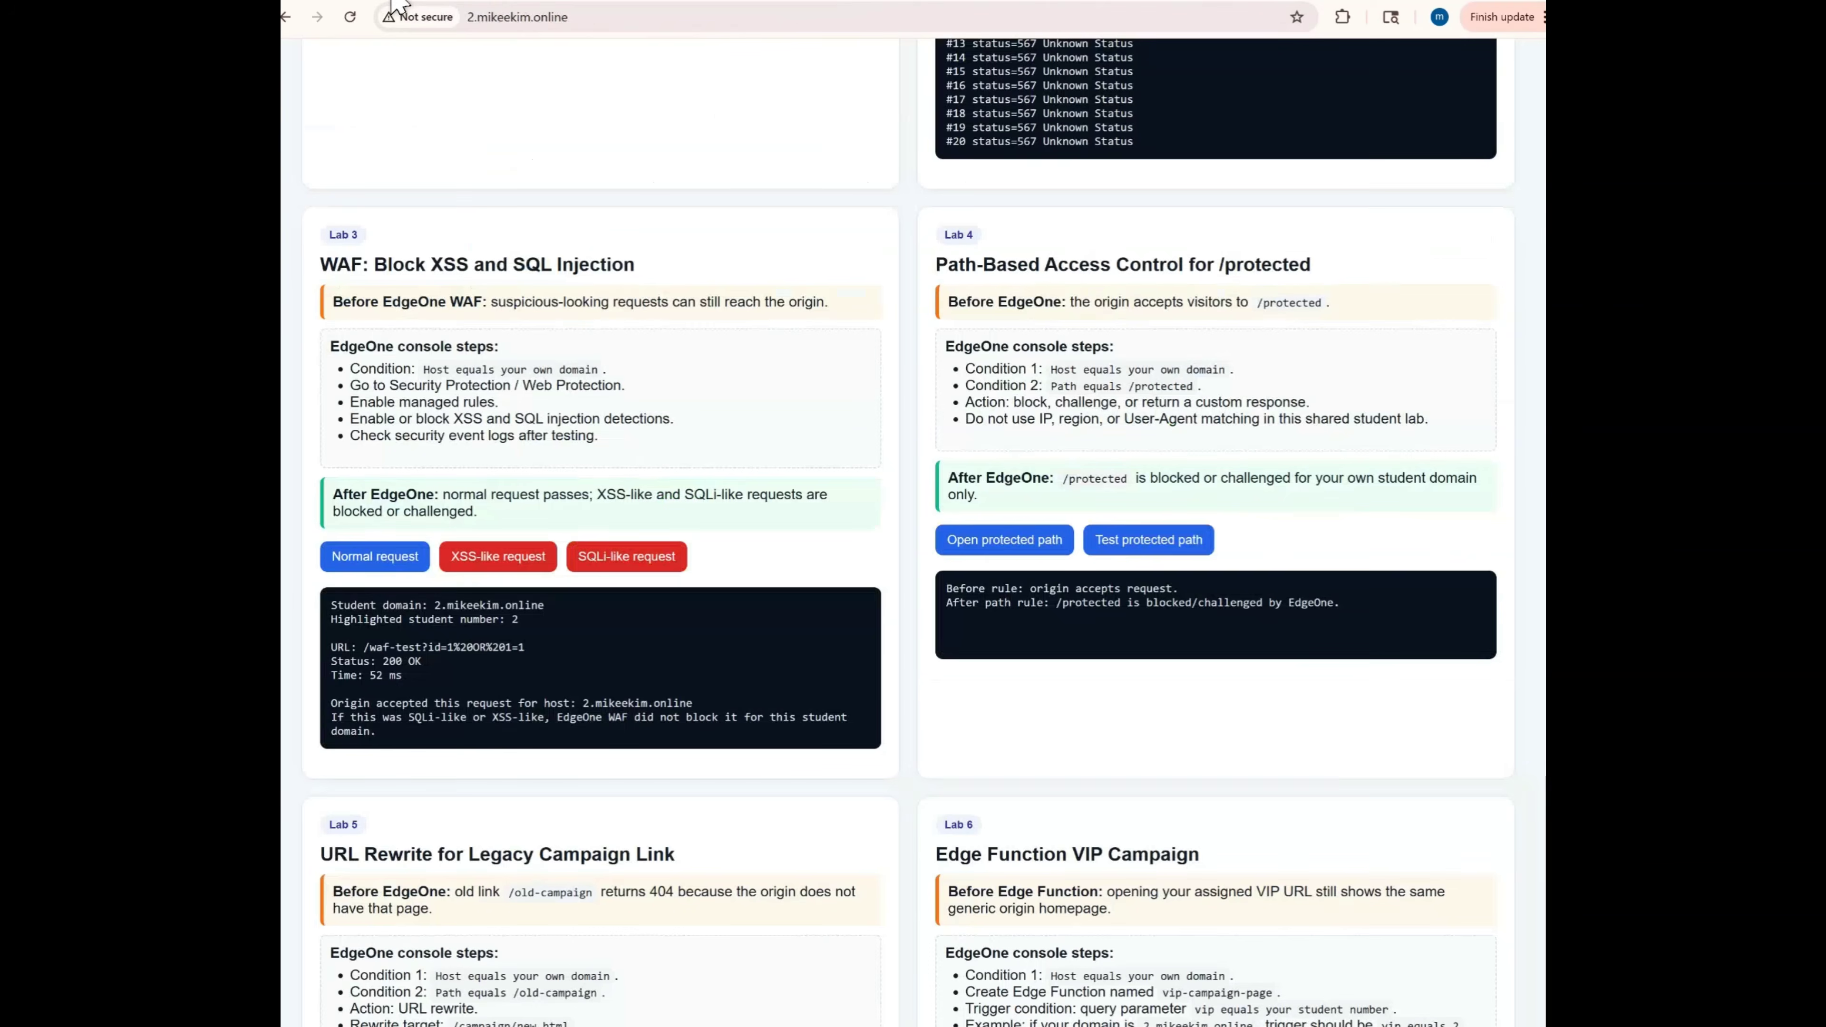
pyautogui.scroll(-1, 758, 481)
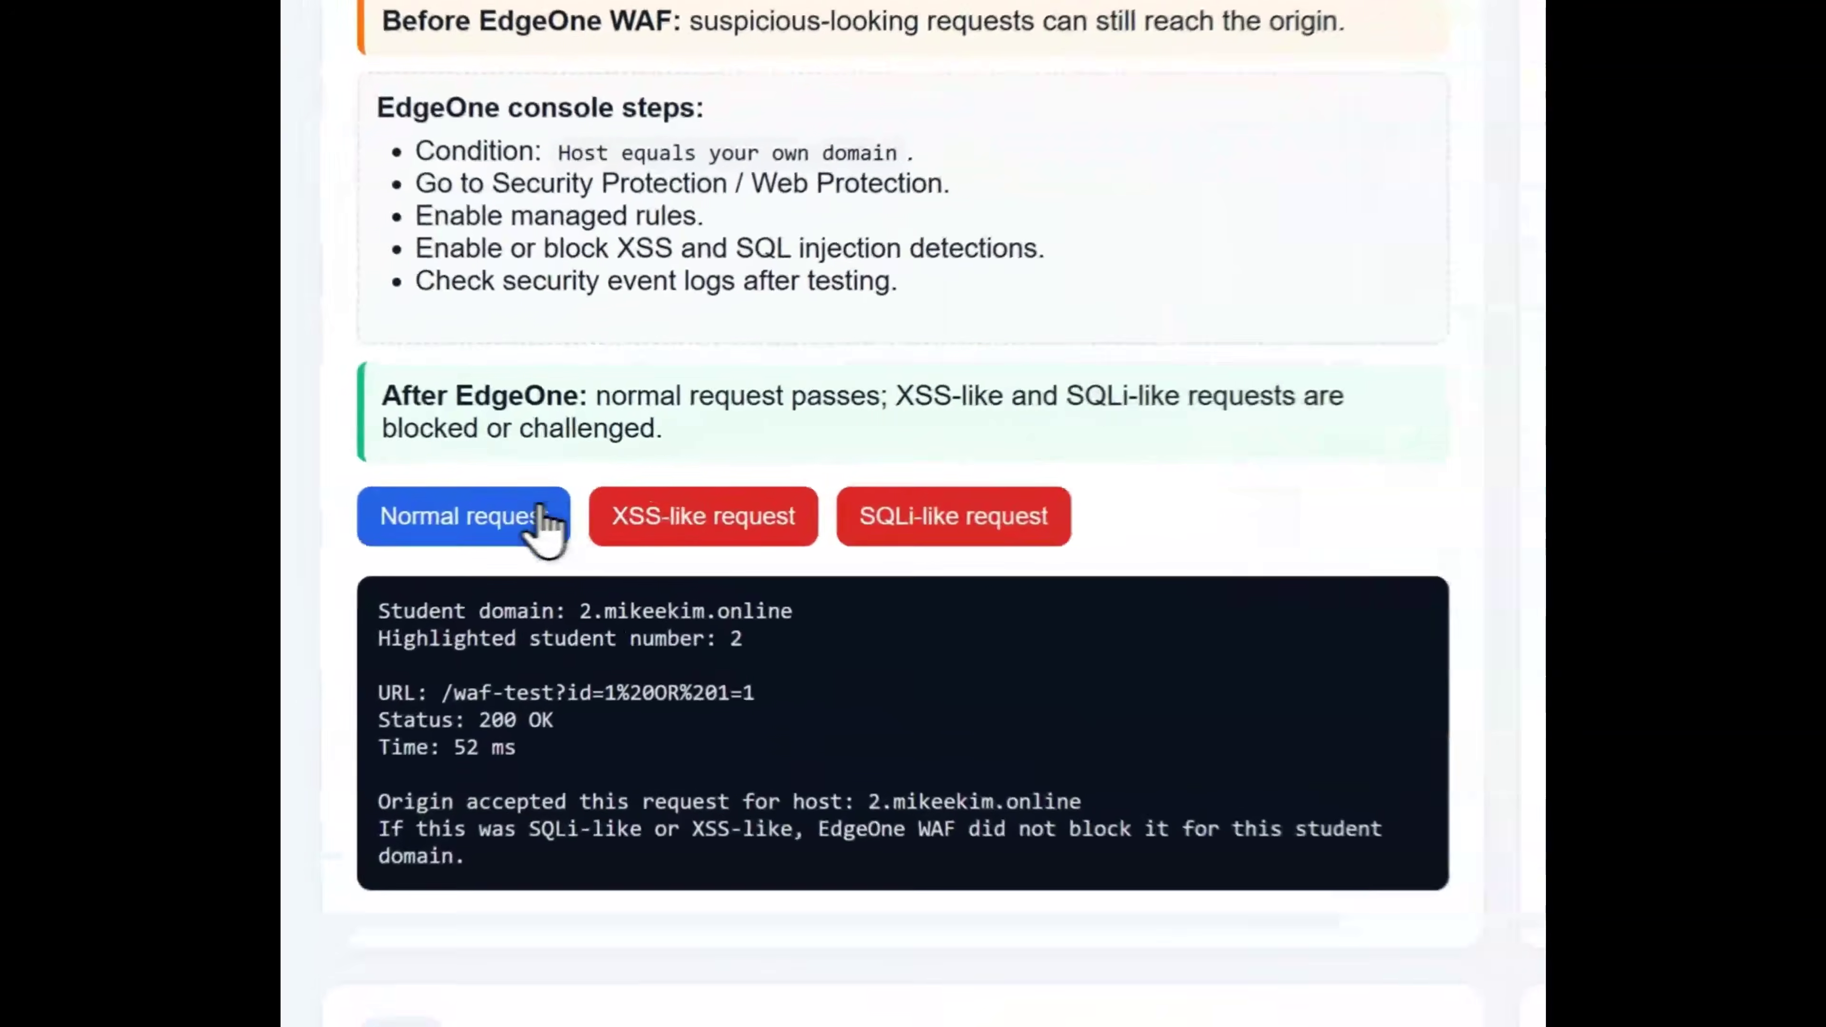
pyautogui.click(413, 464)
pyautogui.moveTo(458, 701); pyautogui.dragTo(566, 751)
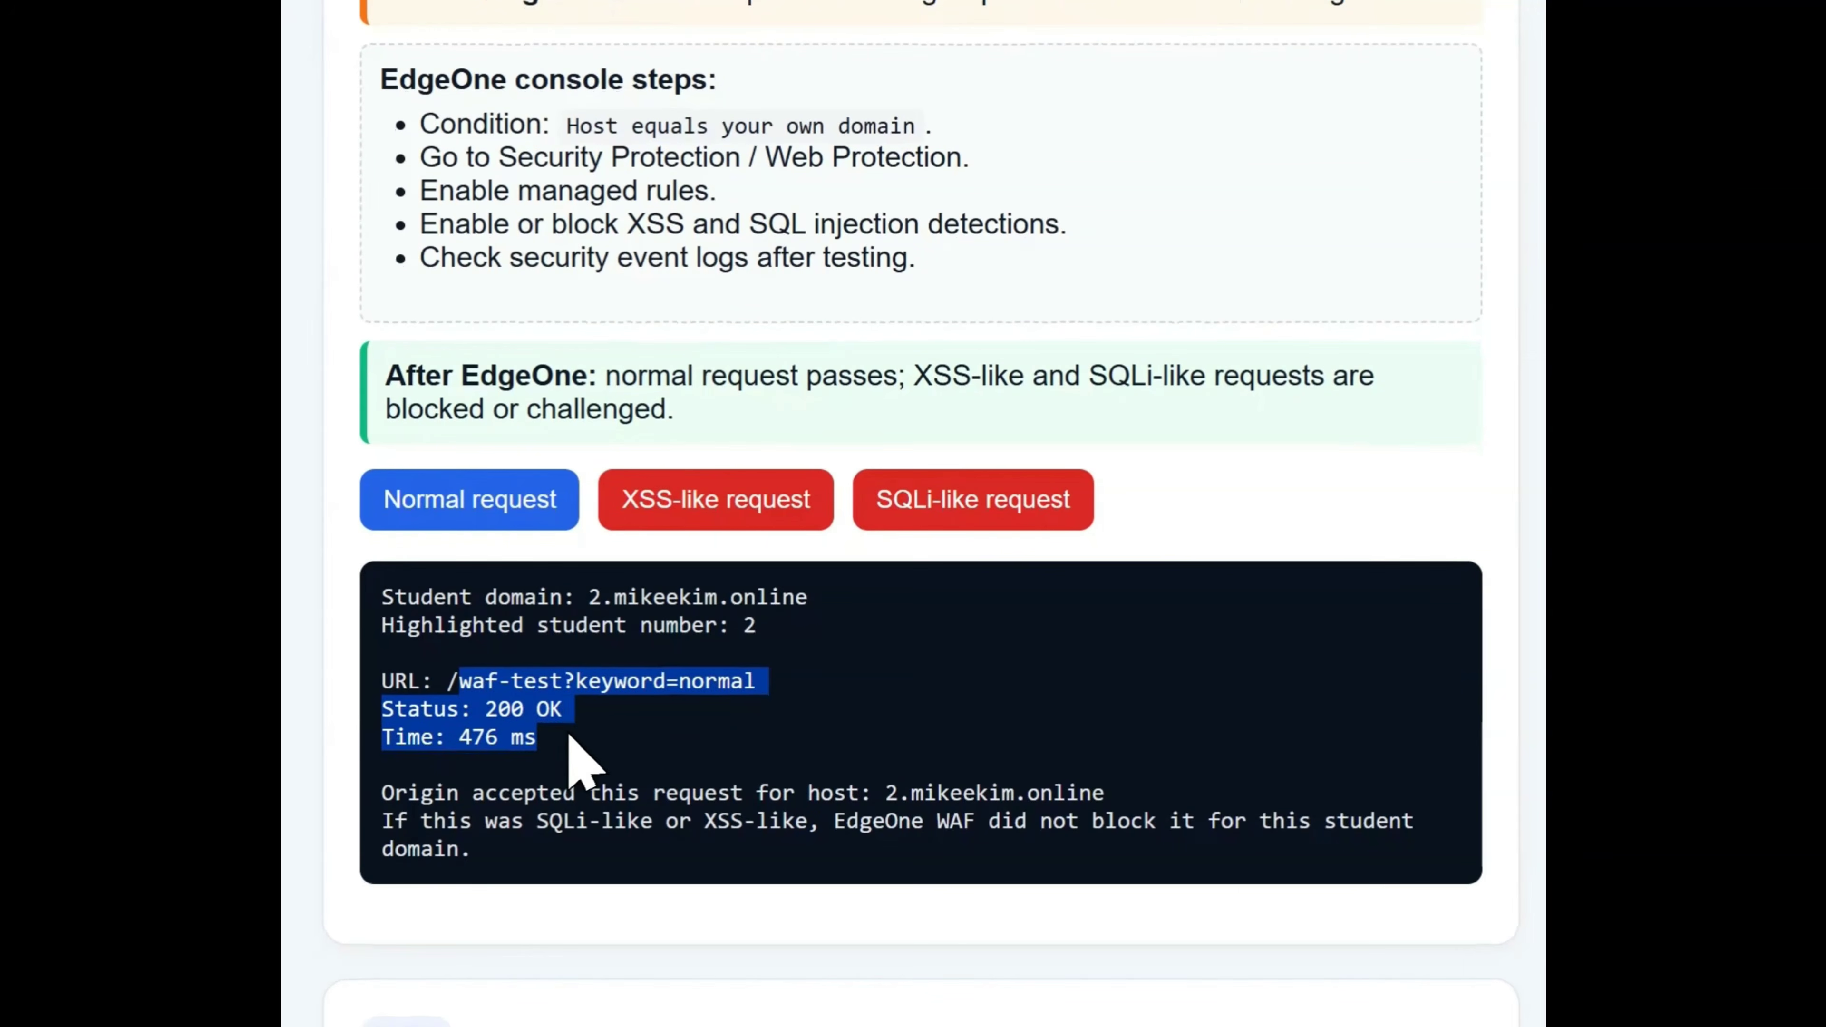
pyautogui.click(572, 750)
# Send the XSS-like request from Lab 3, check its test URL, and send the SQLi-like request.
pyautogui.click(712, 514)
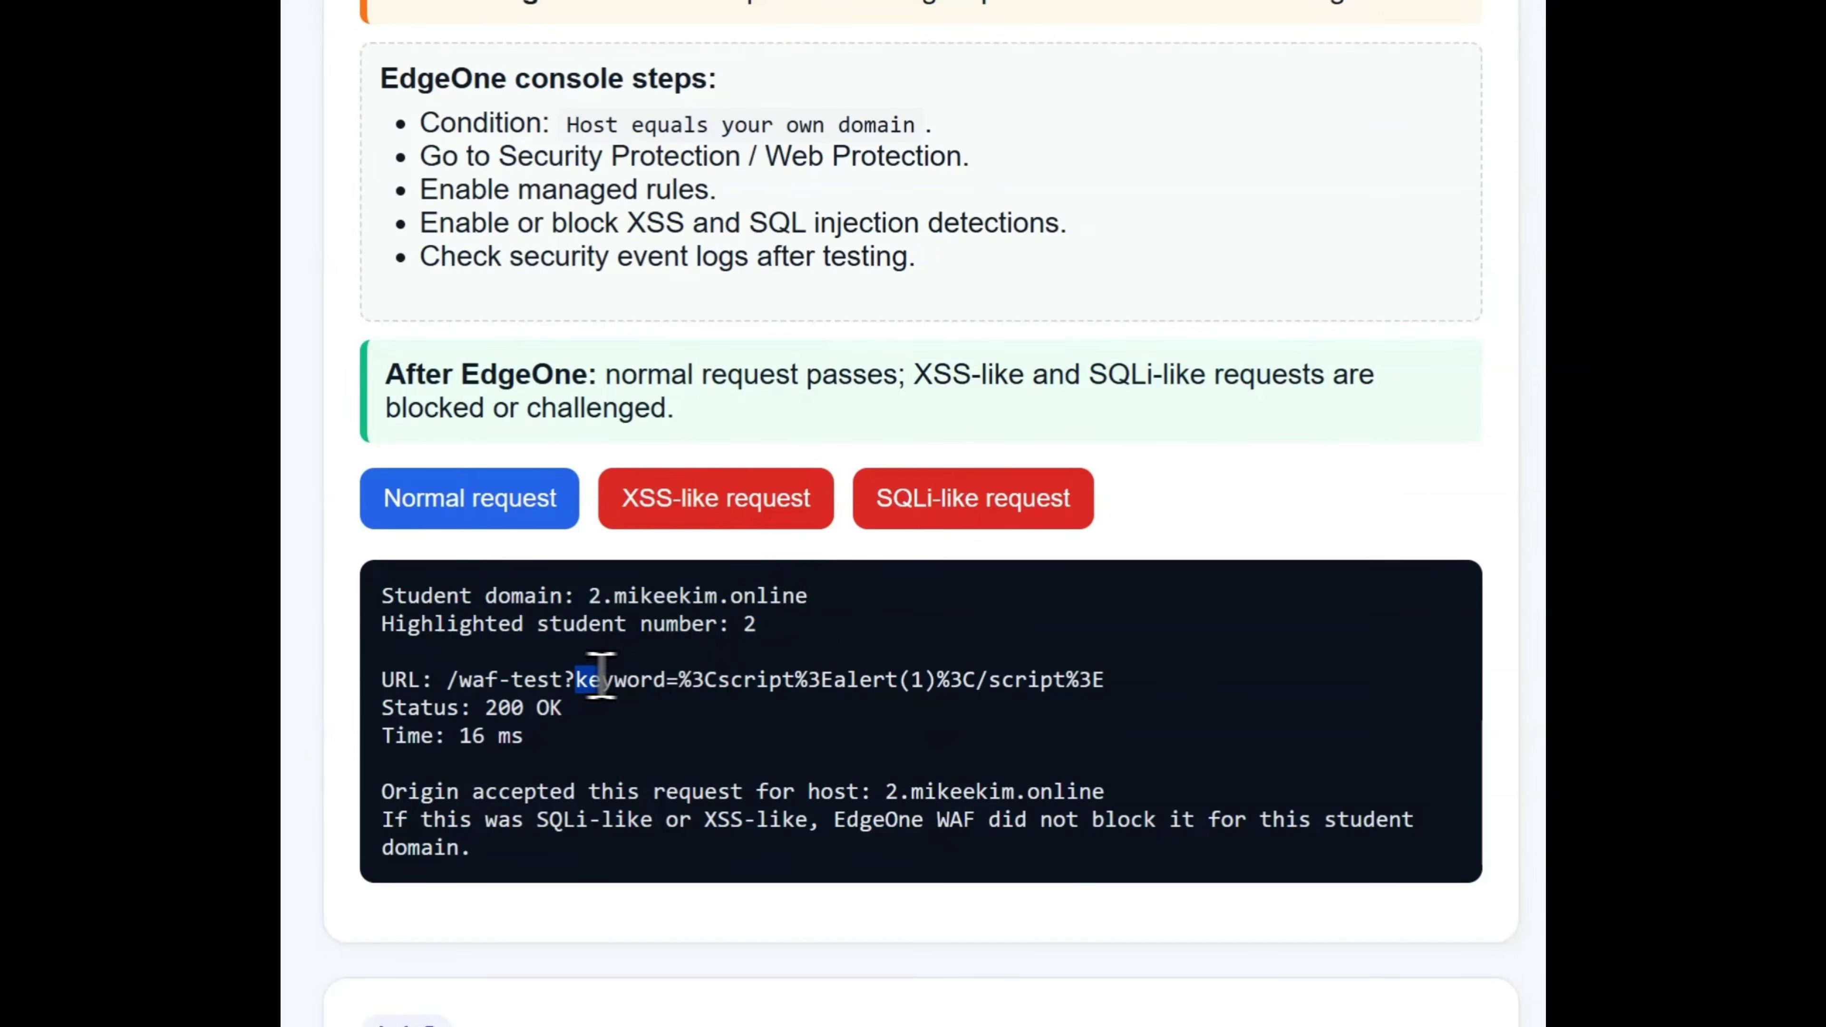
pyautogui.click(909, 743)
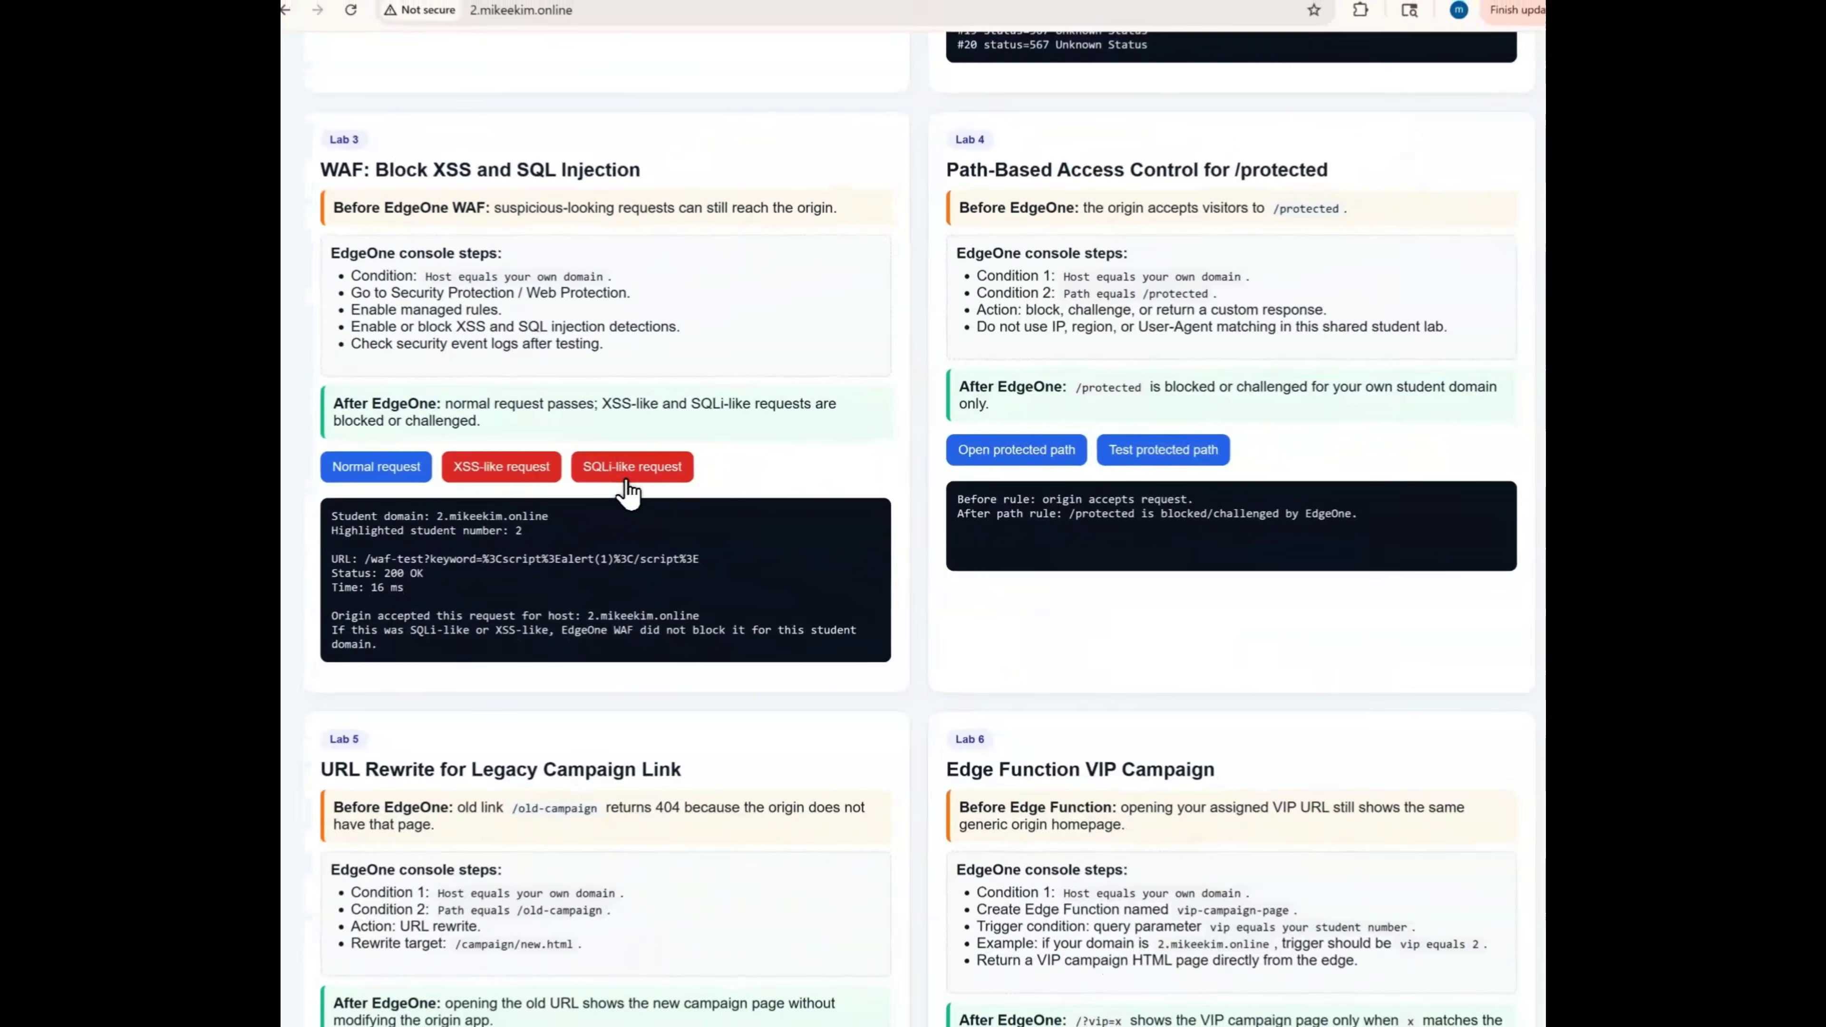
pyautogui.click(642, 475)
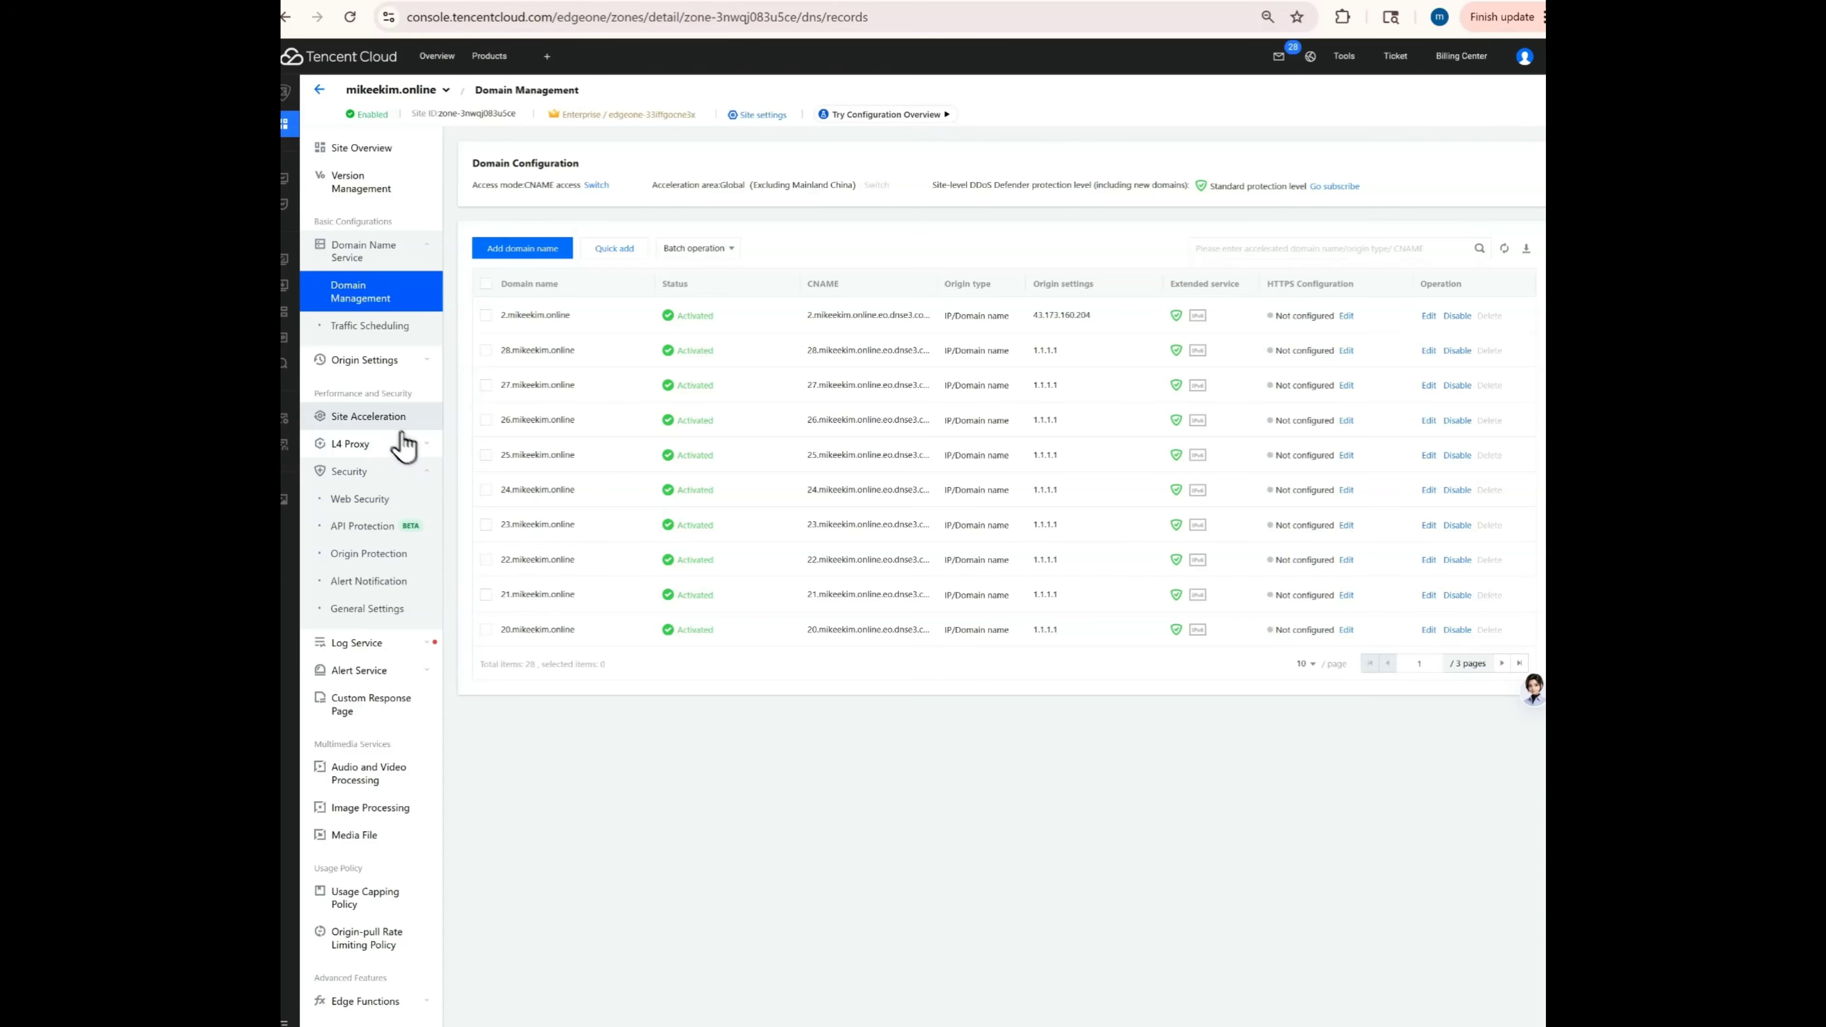
# Open the domain-level web security policy of 2.mikeekim.online, listing the standalone configured domains 50 per page.
pyautogui.click(391, 499)
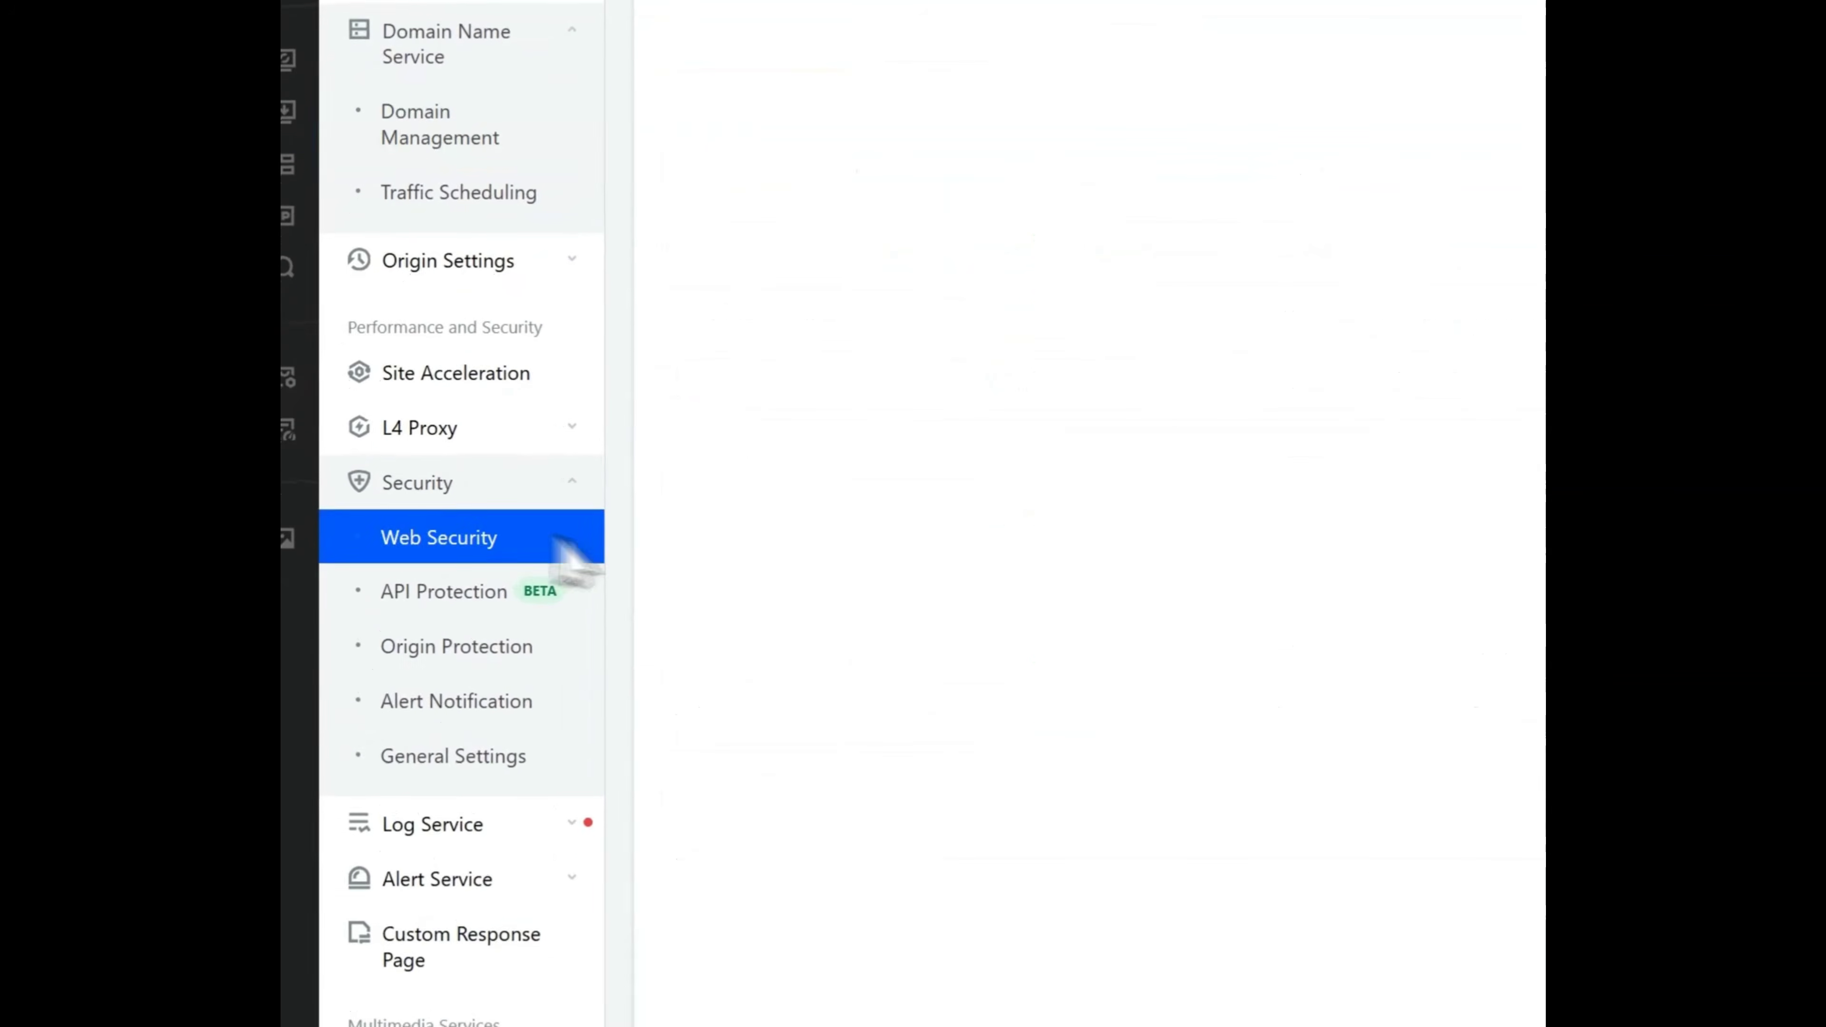
pyautogui.click(1234, 64)
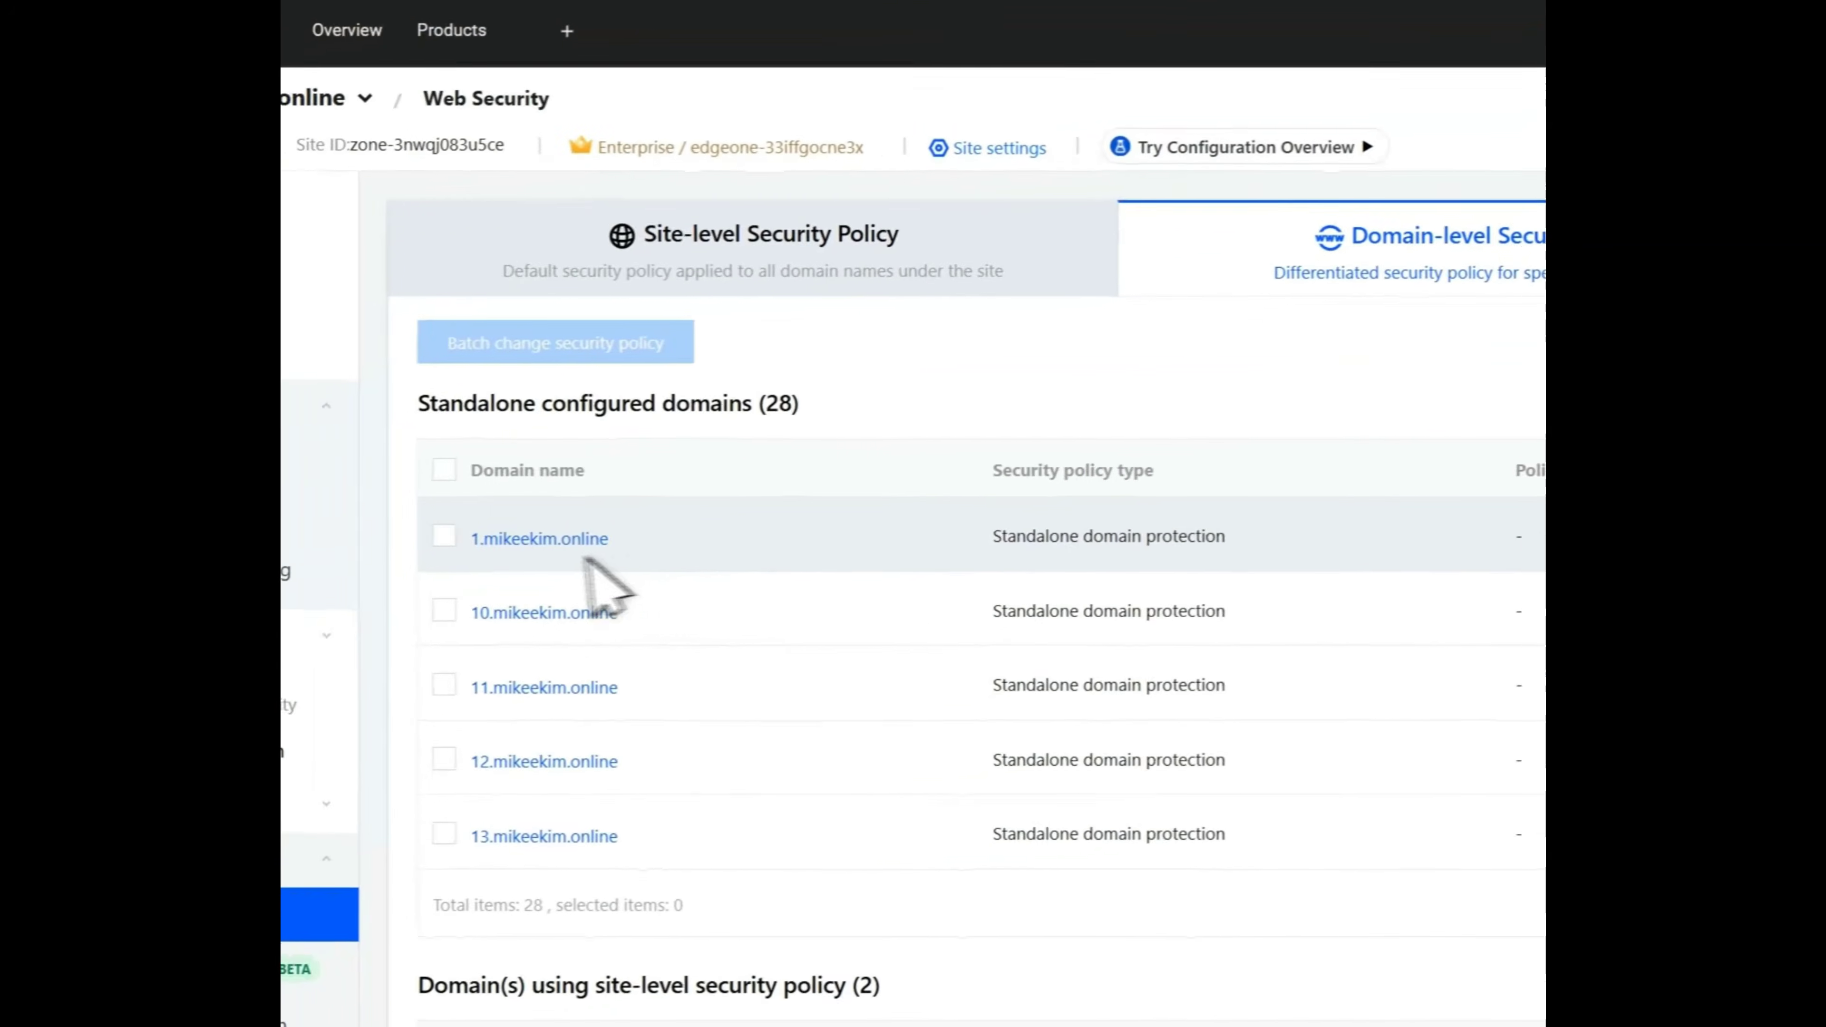
pyautogui.click(1369, 618)
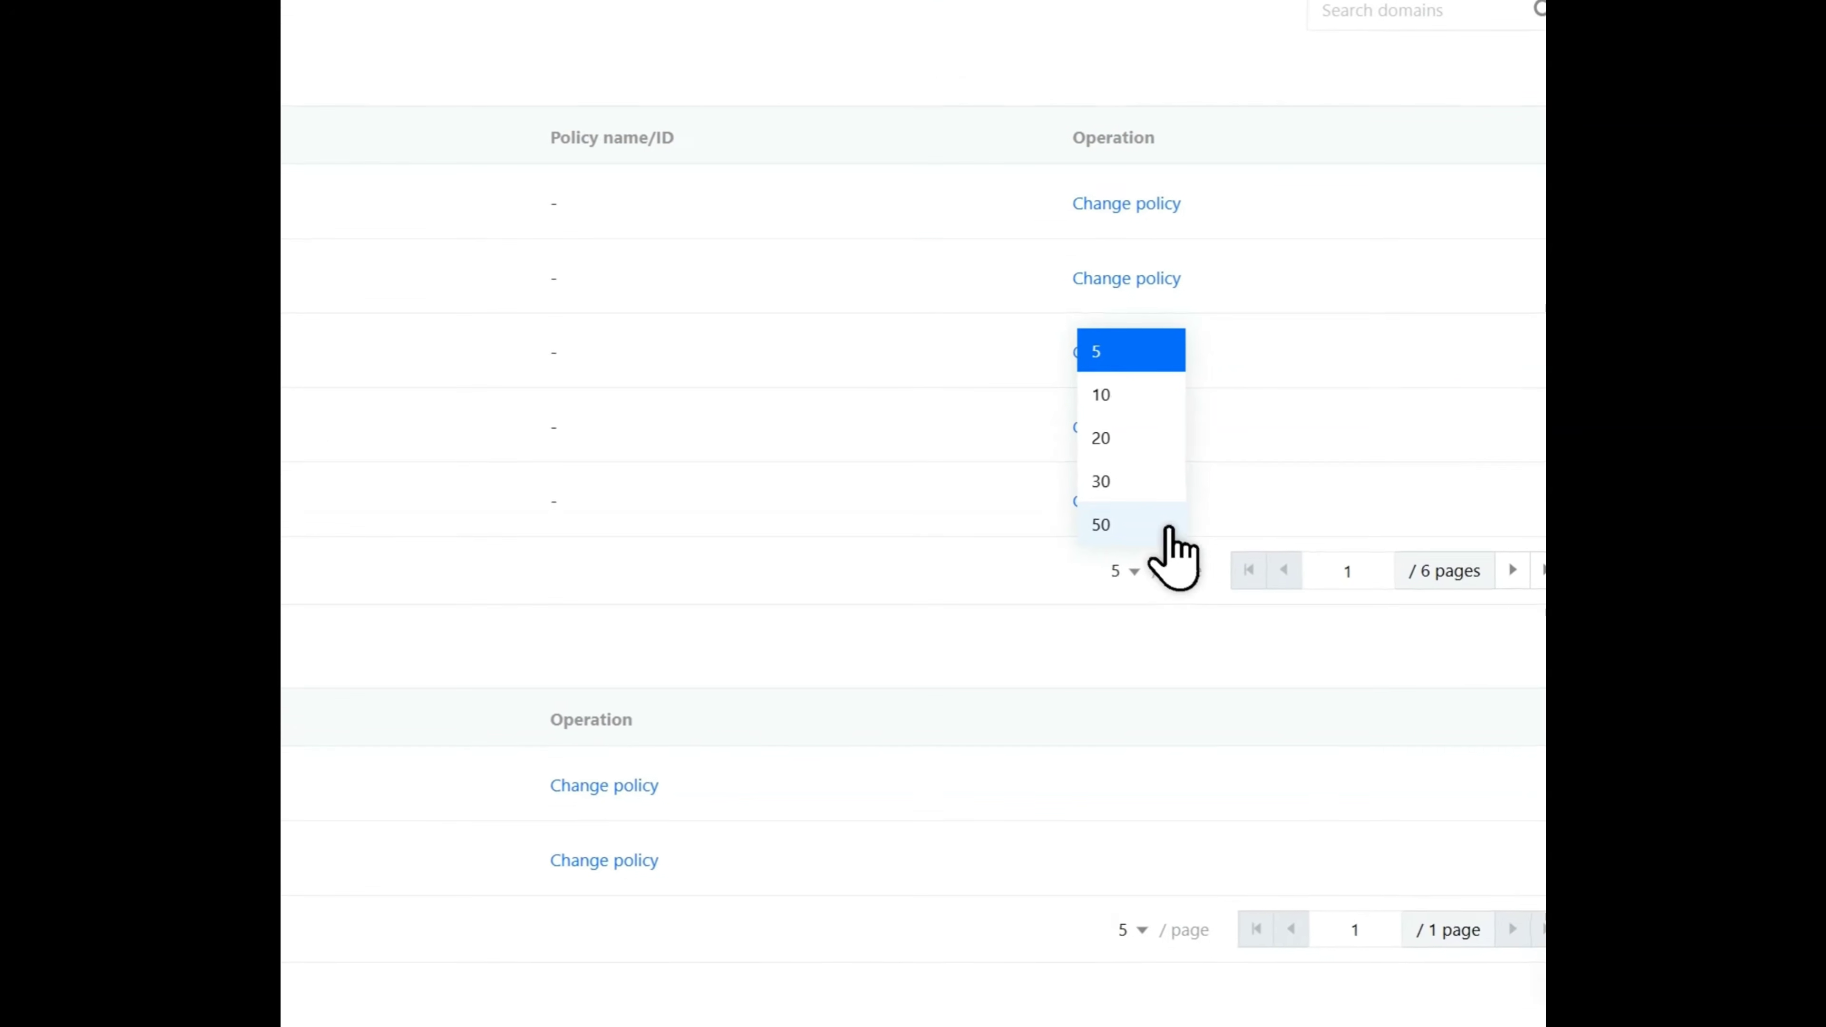
pyautogui.click(1168, 531)
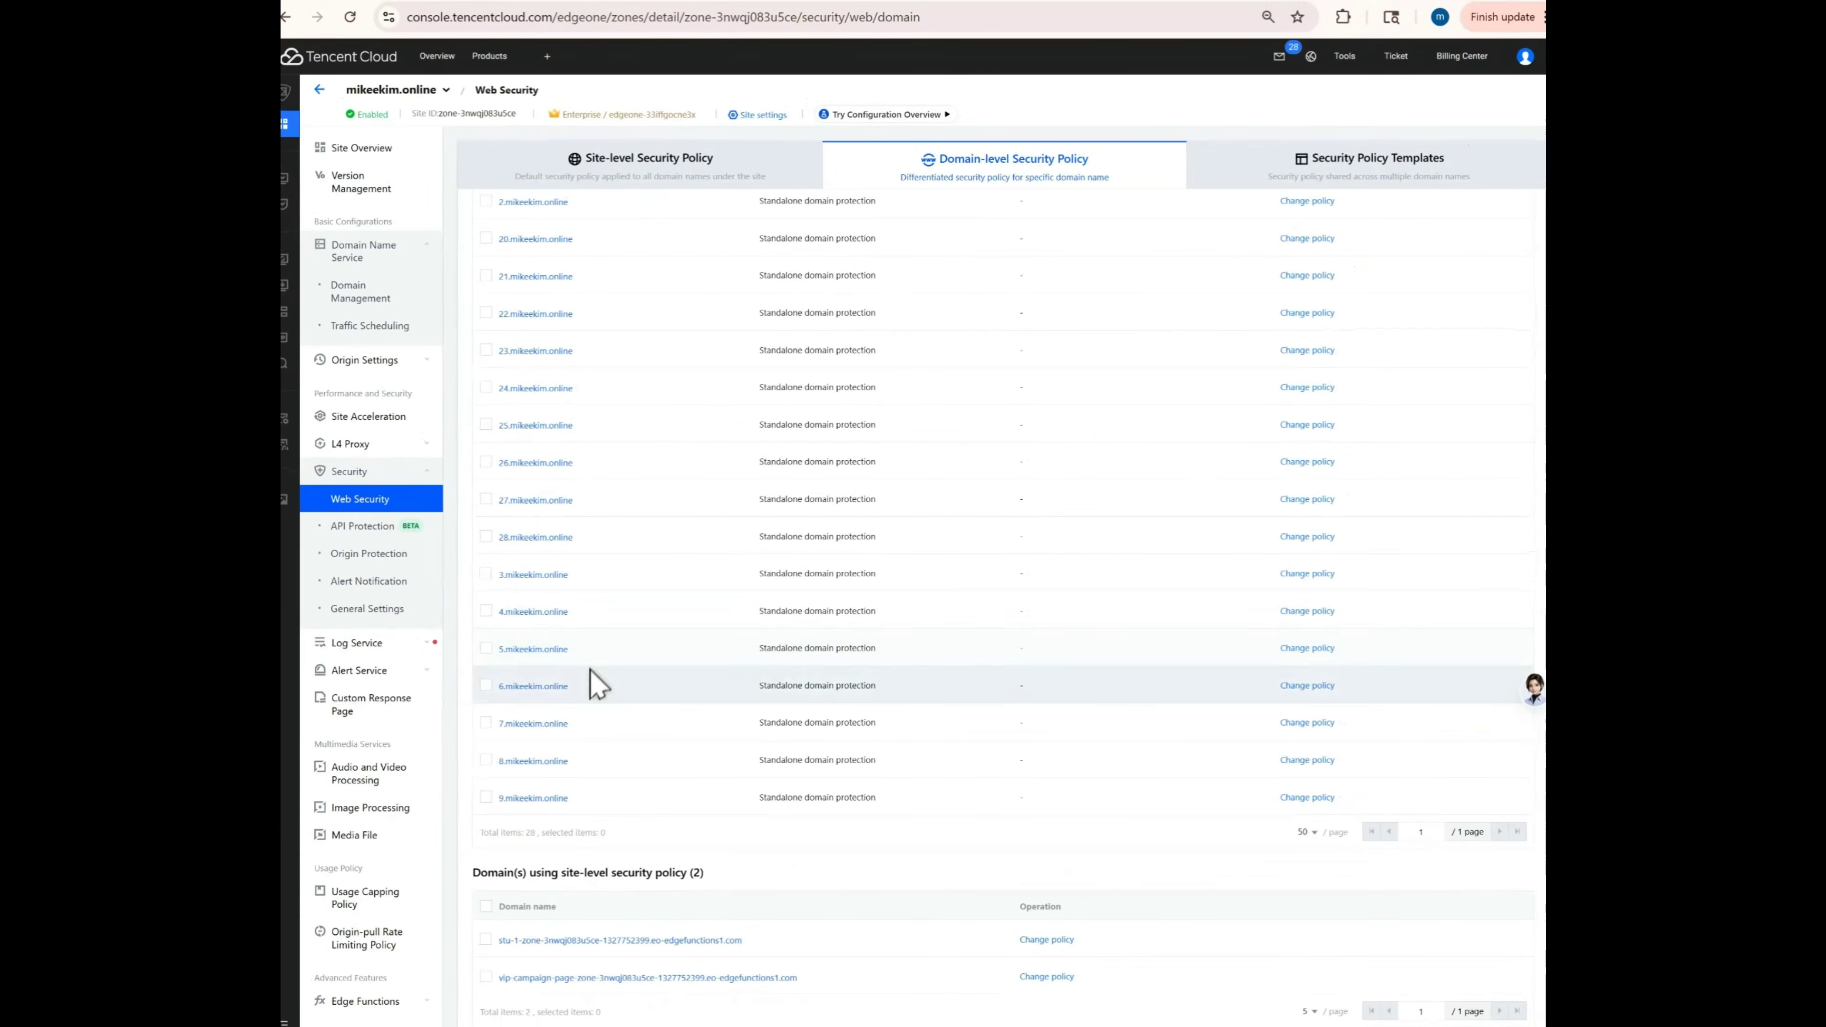
pyautogui.scroll(3, 597, 683)
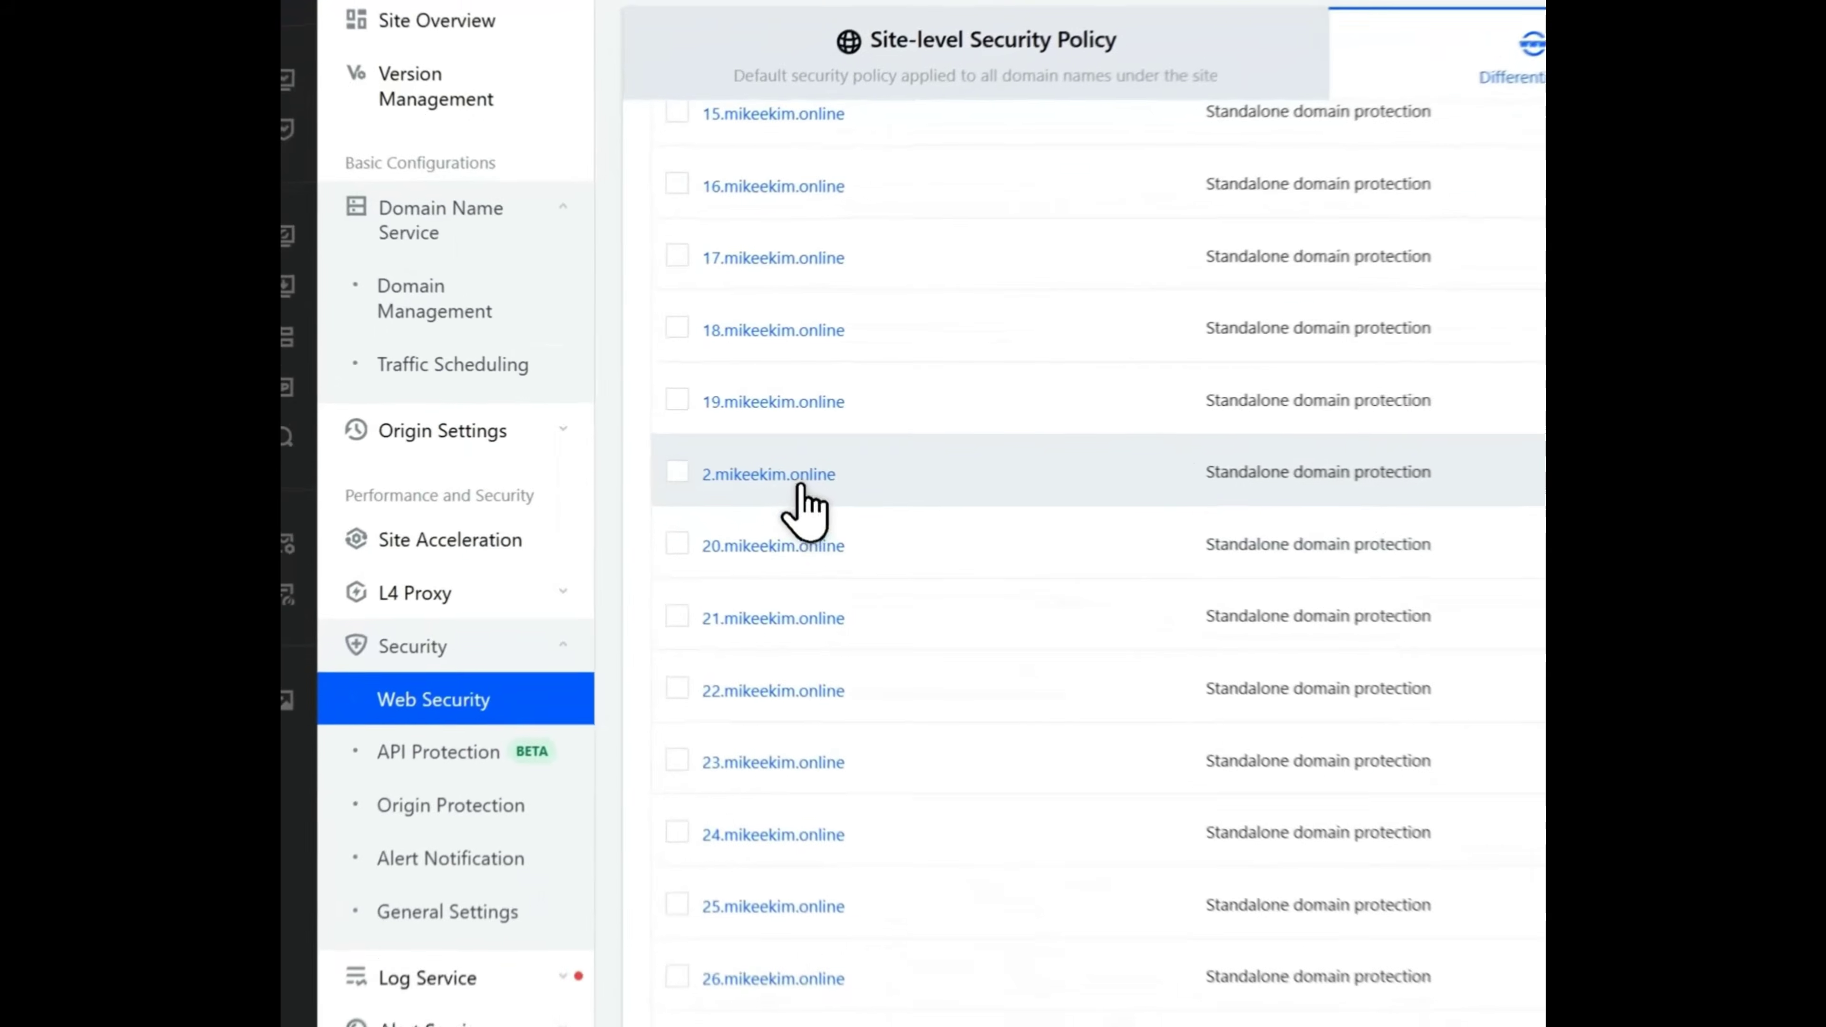
pyautogui.click(531, 385)
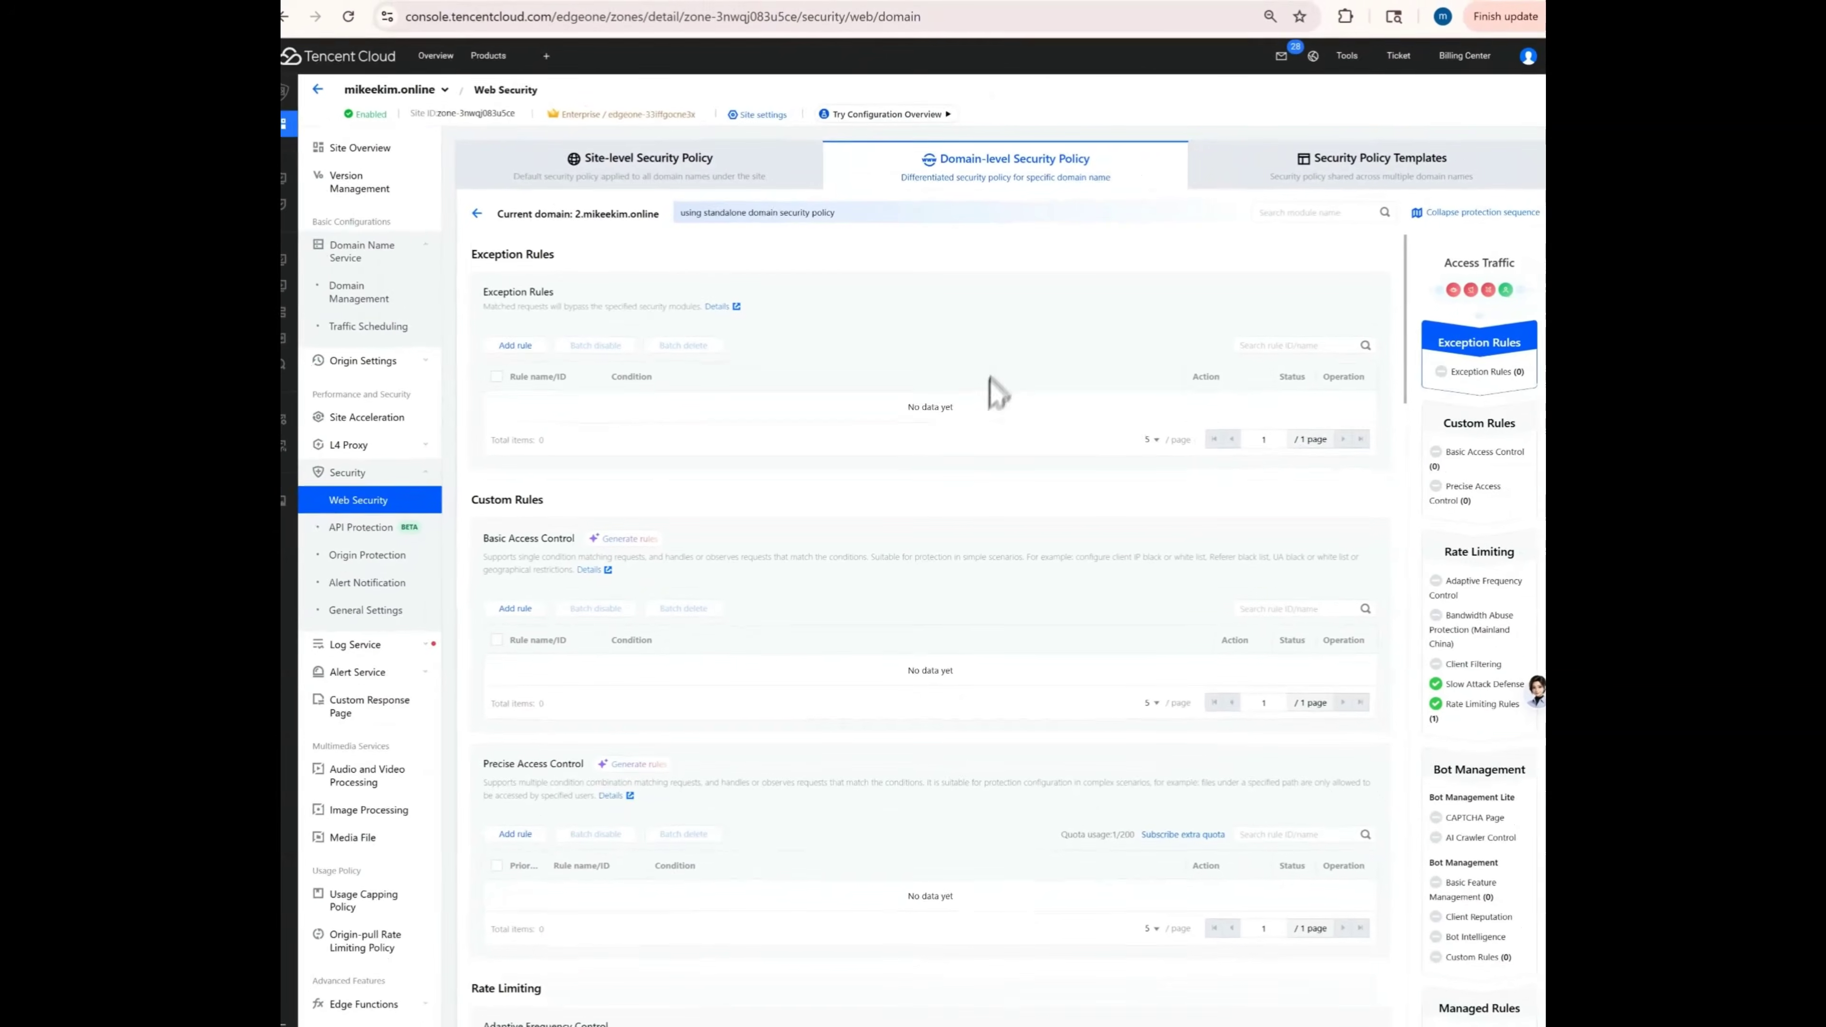
# Review the domain's Managed Rules section, checking the actions of the XSS and SQL injection attack prevention groups.
pyautogui.scroll(-3, 984, 468)
pyautogui.scroll(-15, 956, 435)
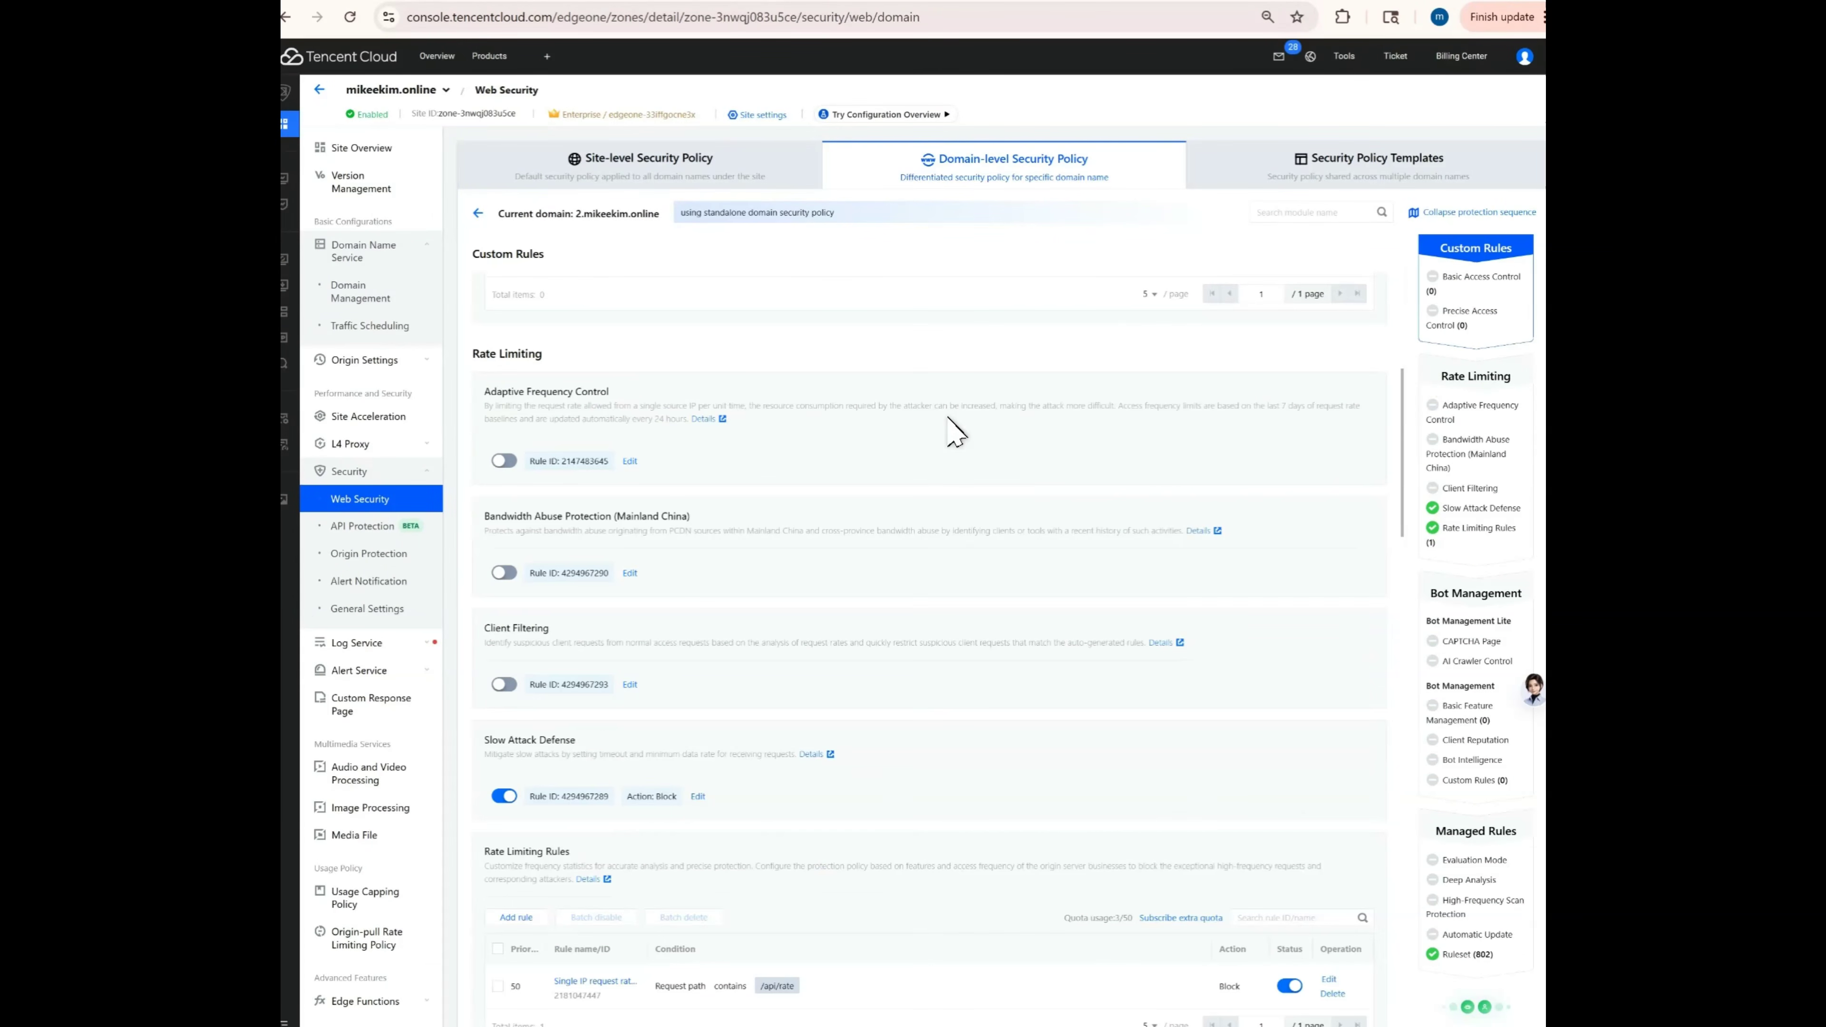
pyautogui.scroll(-10, 953, 430)
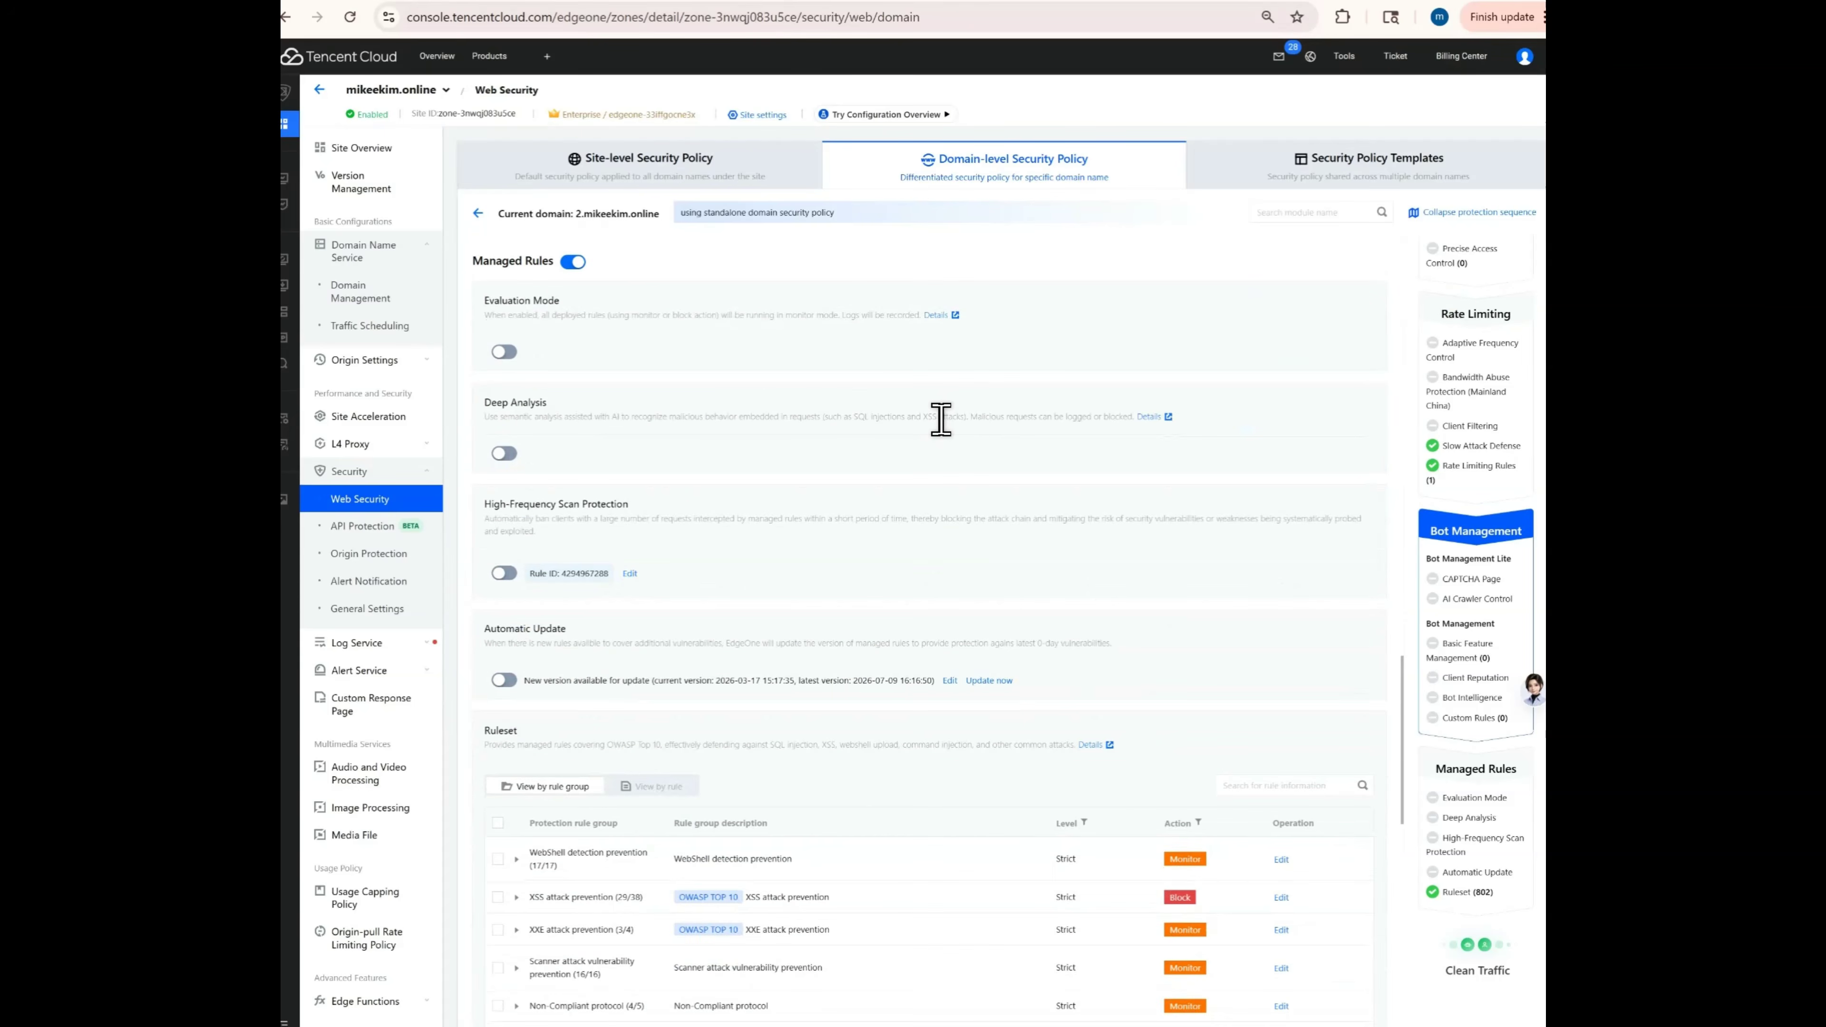
pyautogui.scroll(-4, 942, 424)
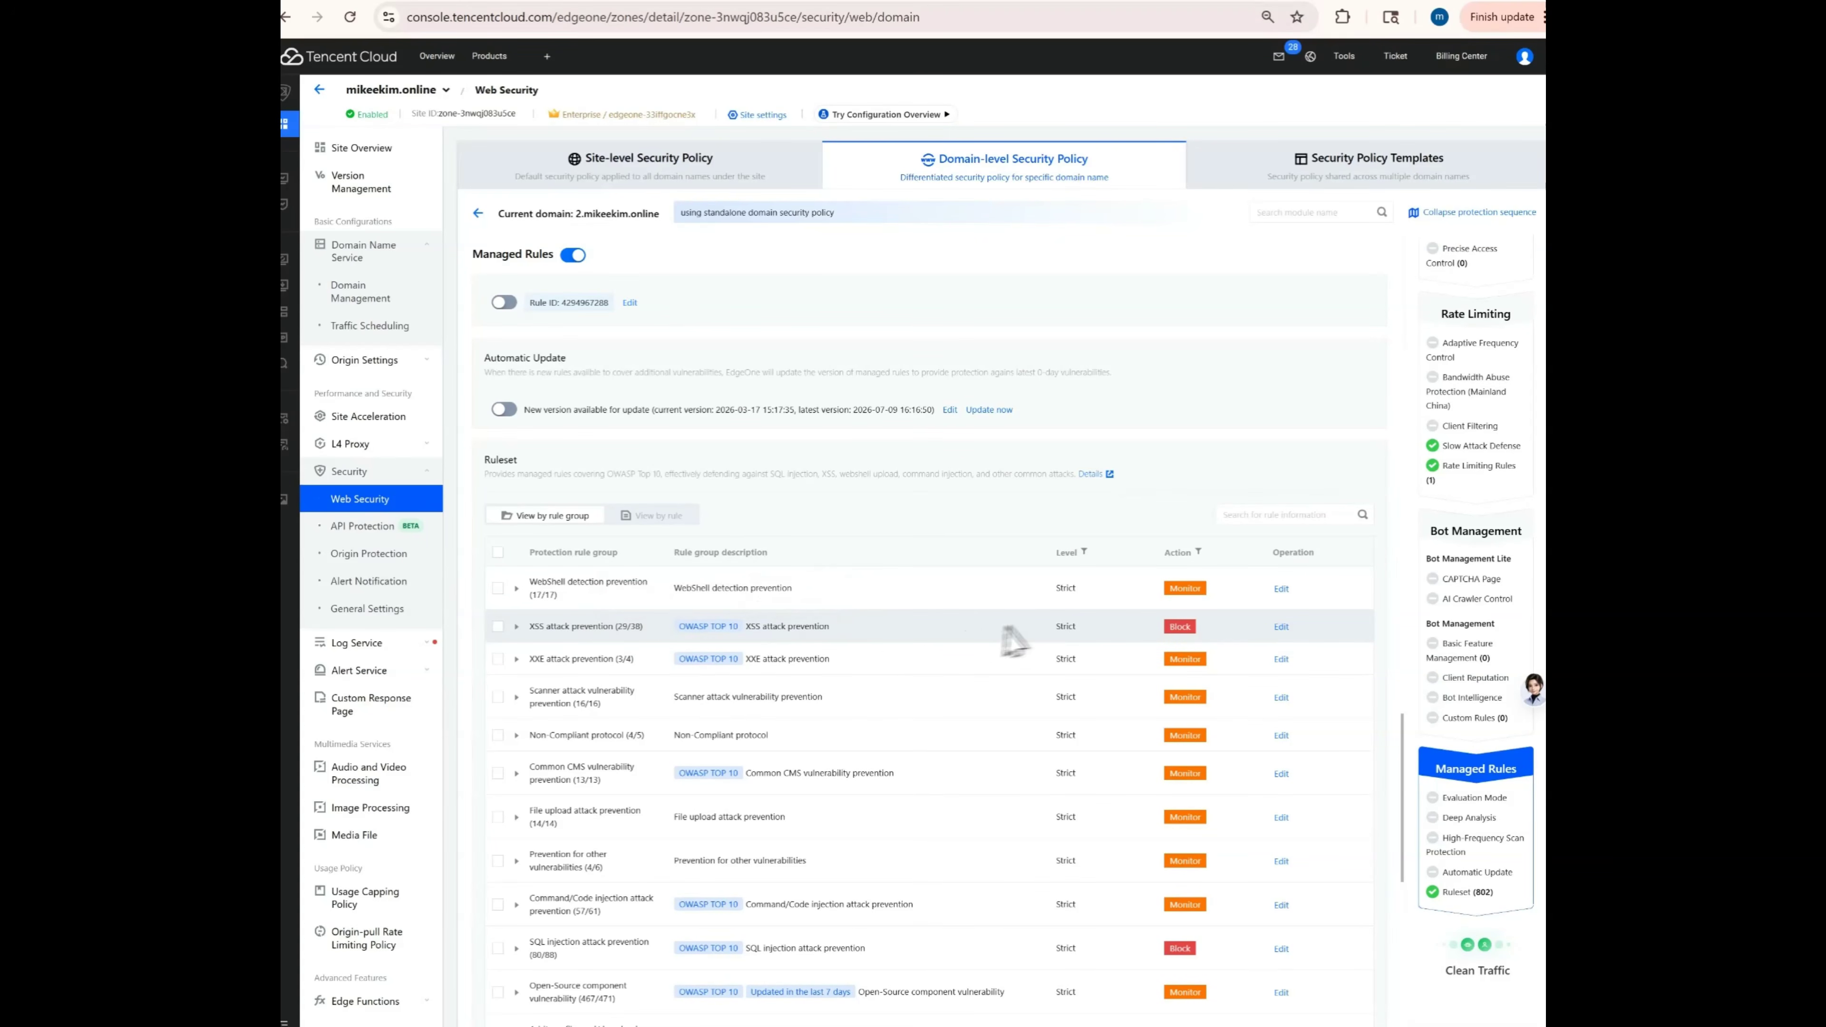
pyautogui.scroll(-3, 1202, 635)
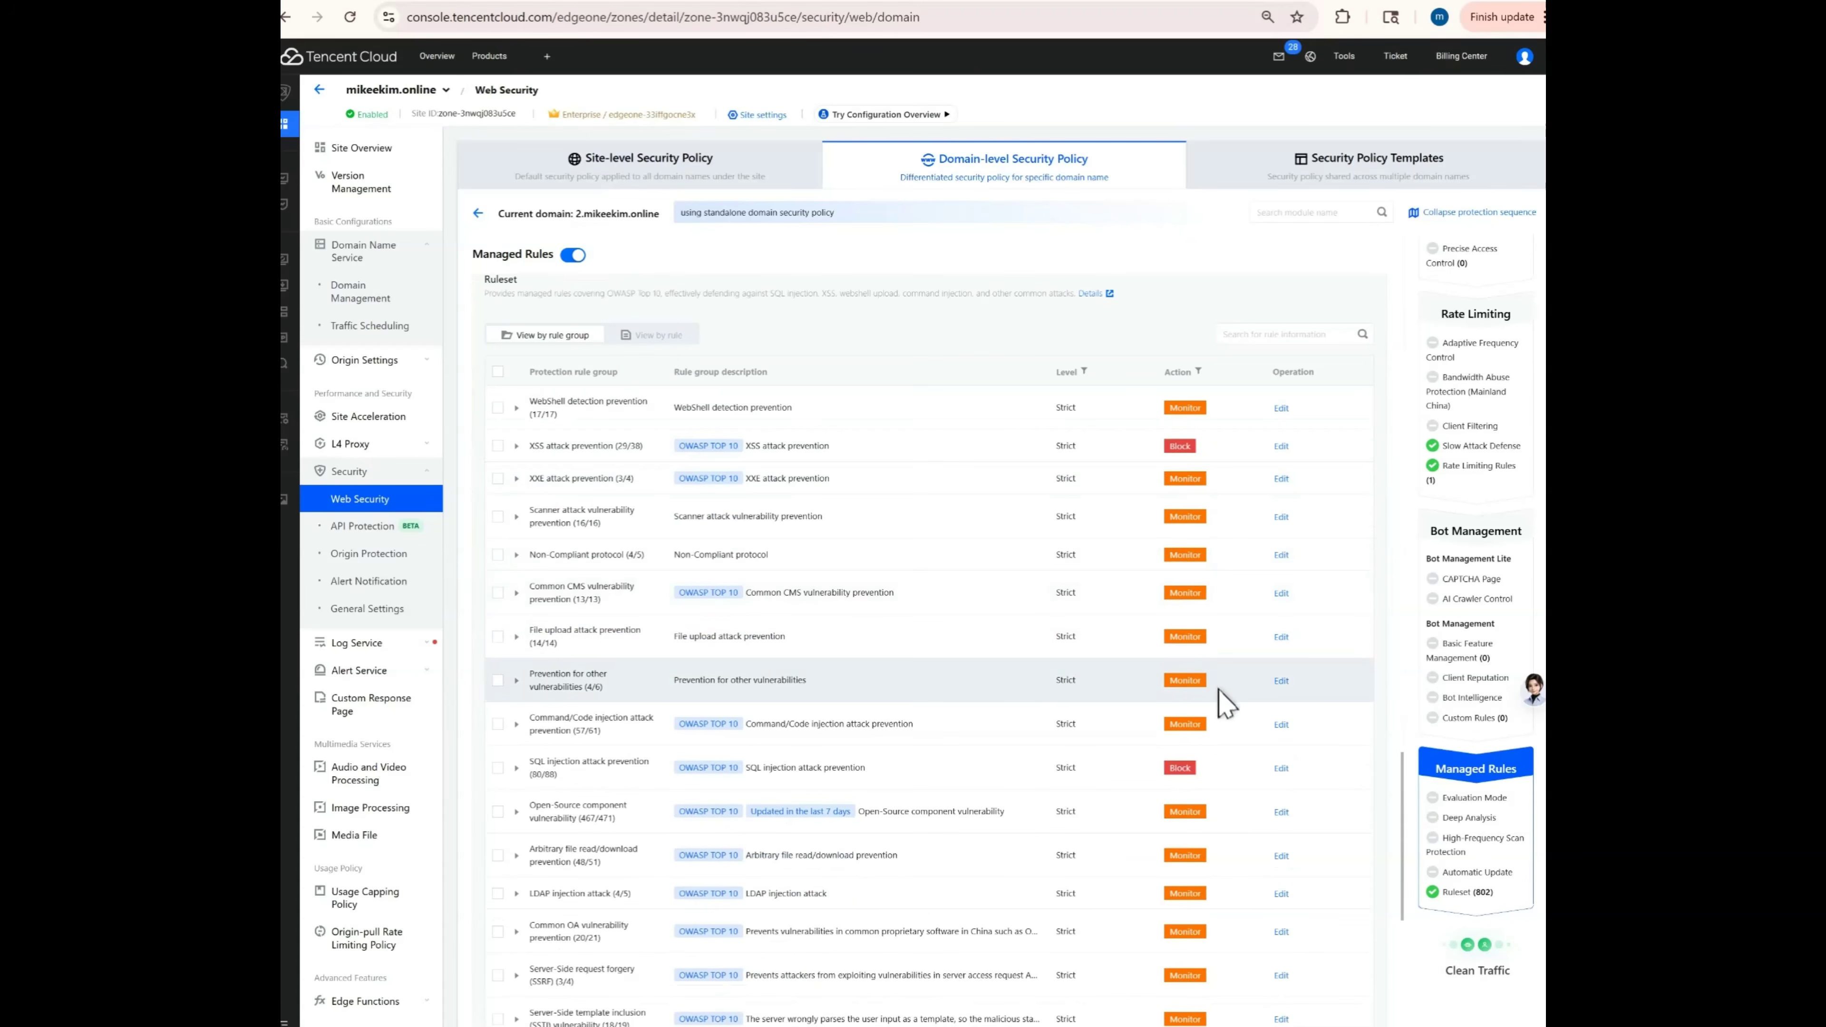
pyautogui.scroll(-3, 1222, 704)
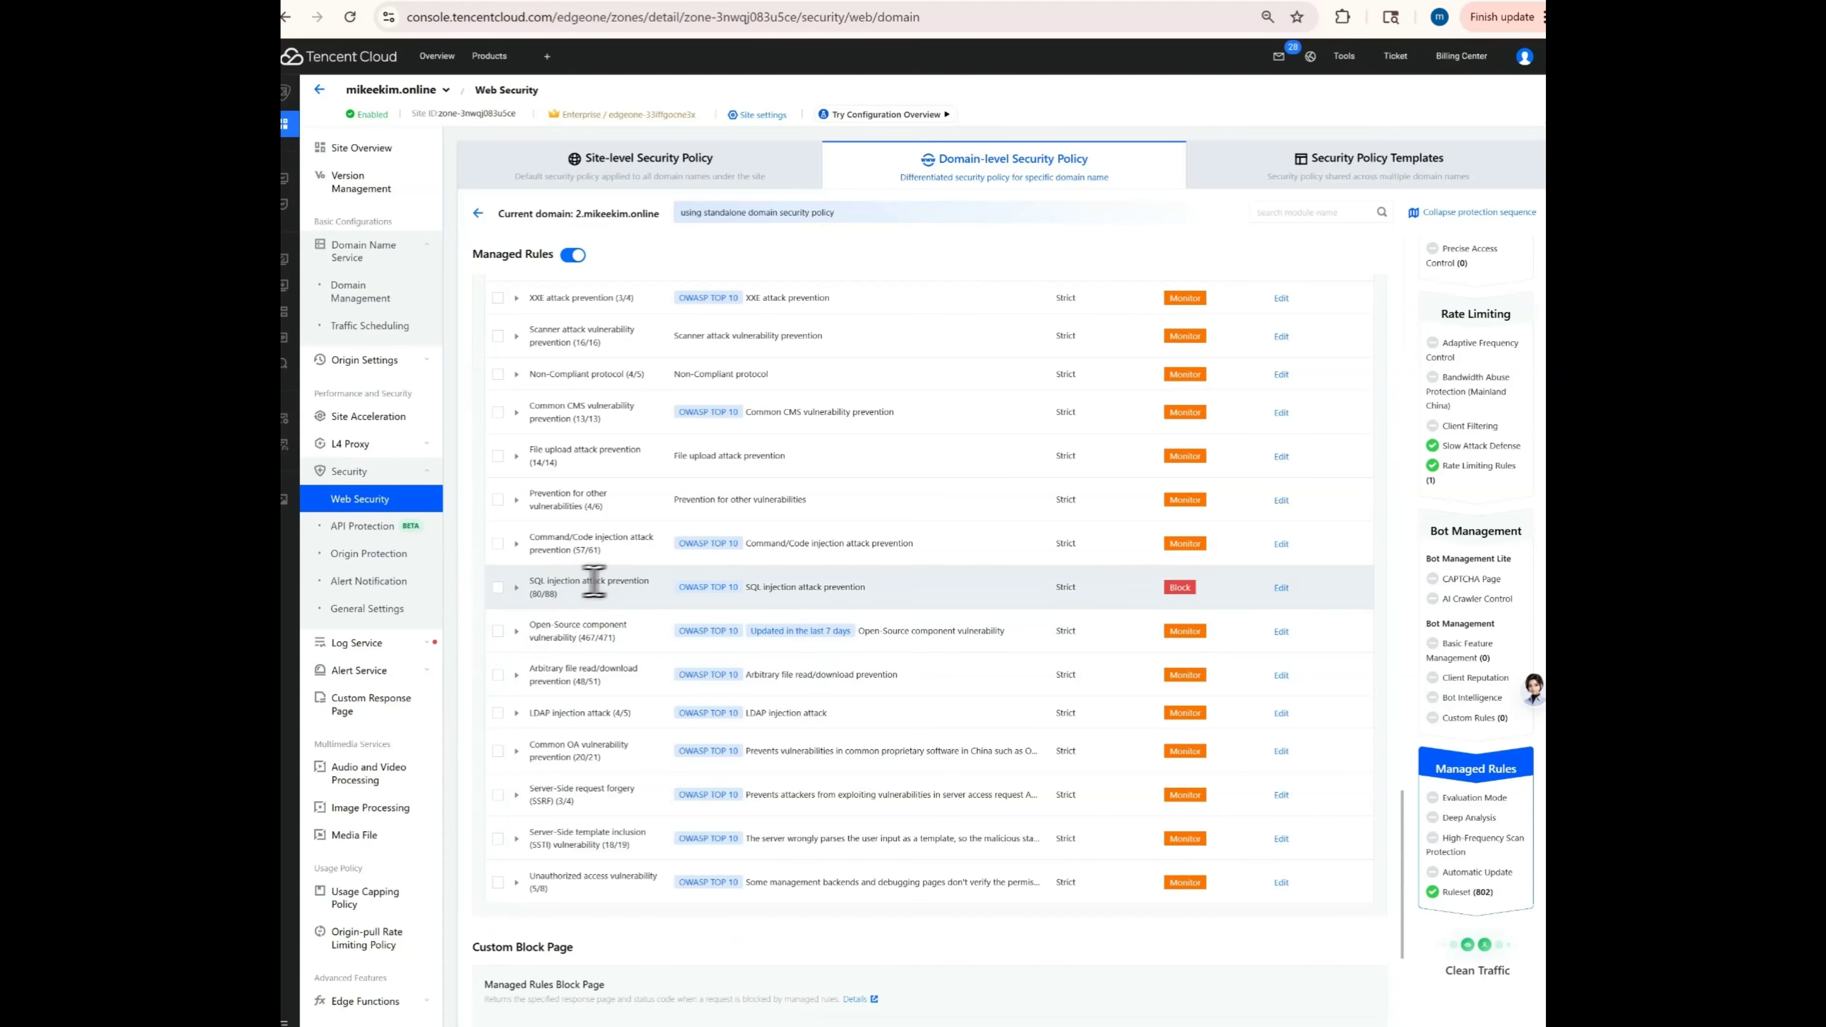
pyautogui.scroll(6, 1078, 611)
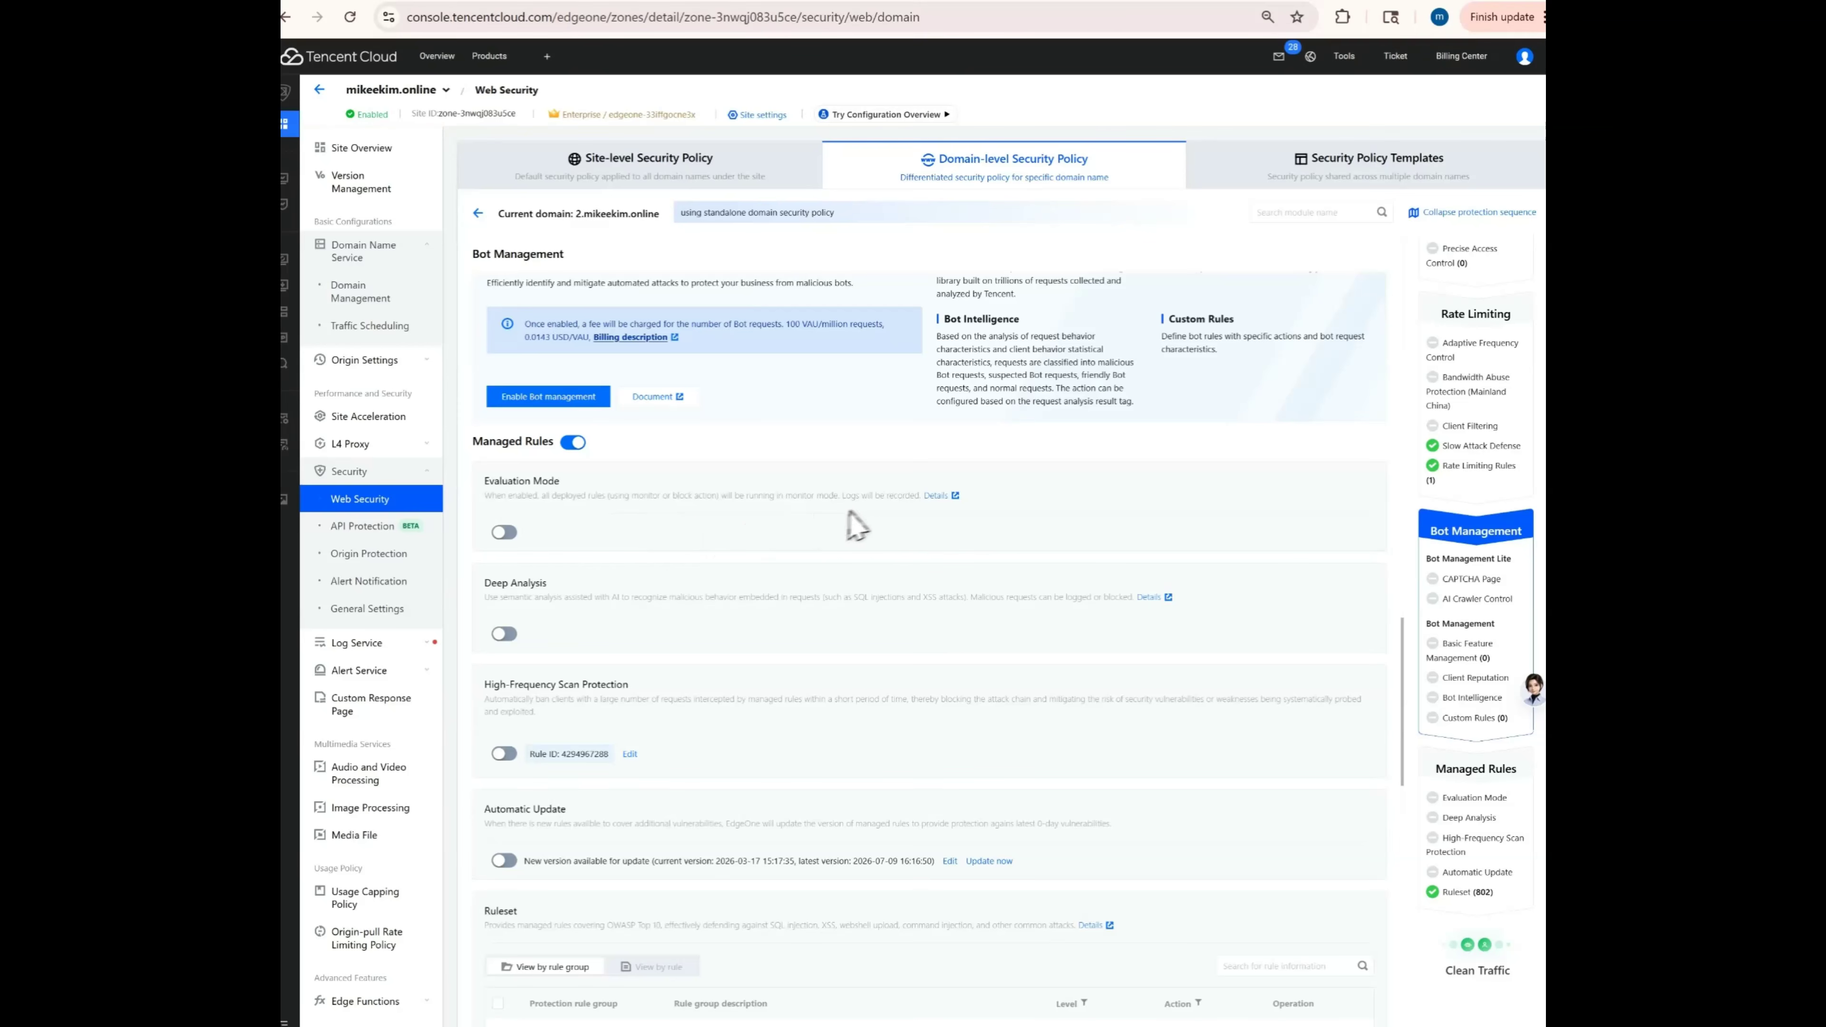
pyautogui.scroll(-3, 939, 622)
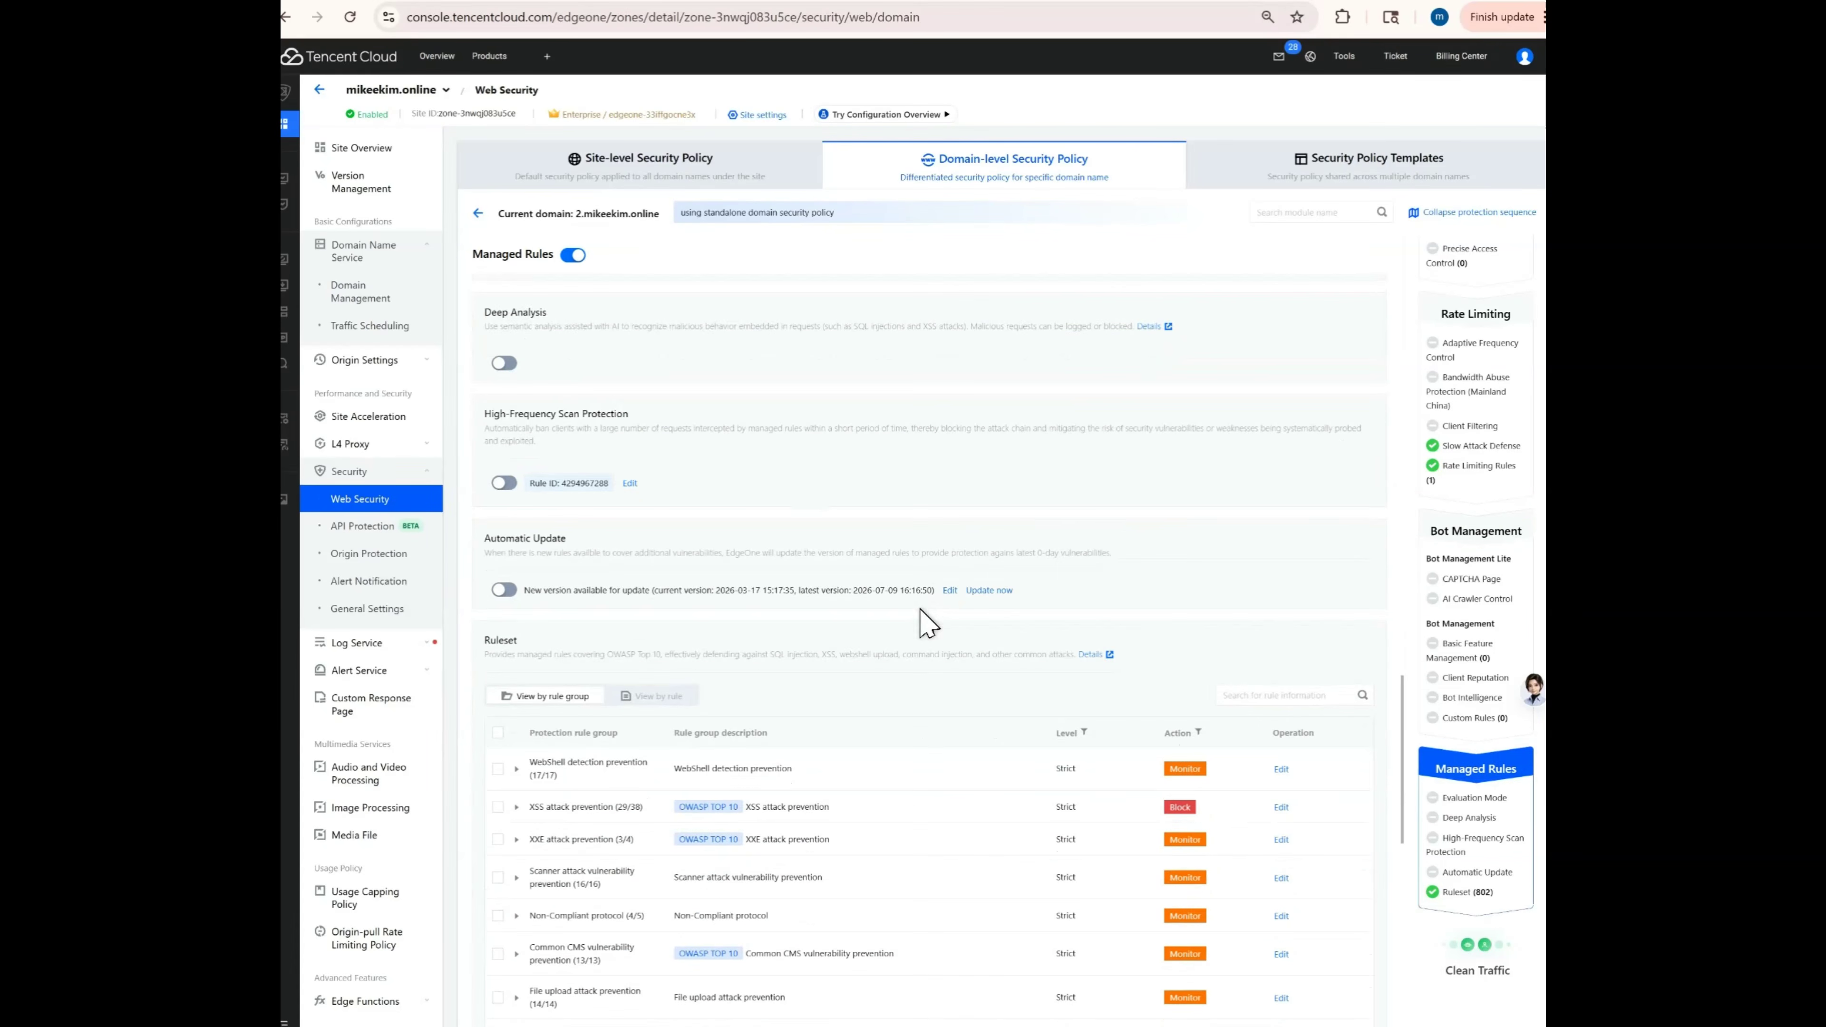
# Switch to the 2.mikeekim.online lab page and resend the Lab 3 XSS-like and SQLi-like requests to test the WAF.
pyautogui.click(575, 2)
pyautogui.click(413, 2)
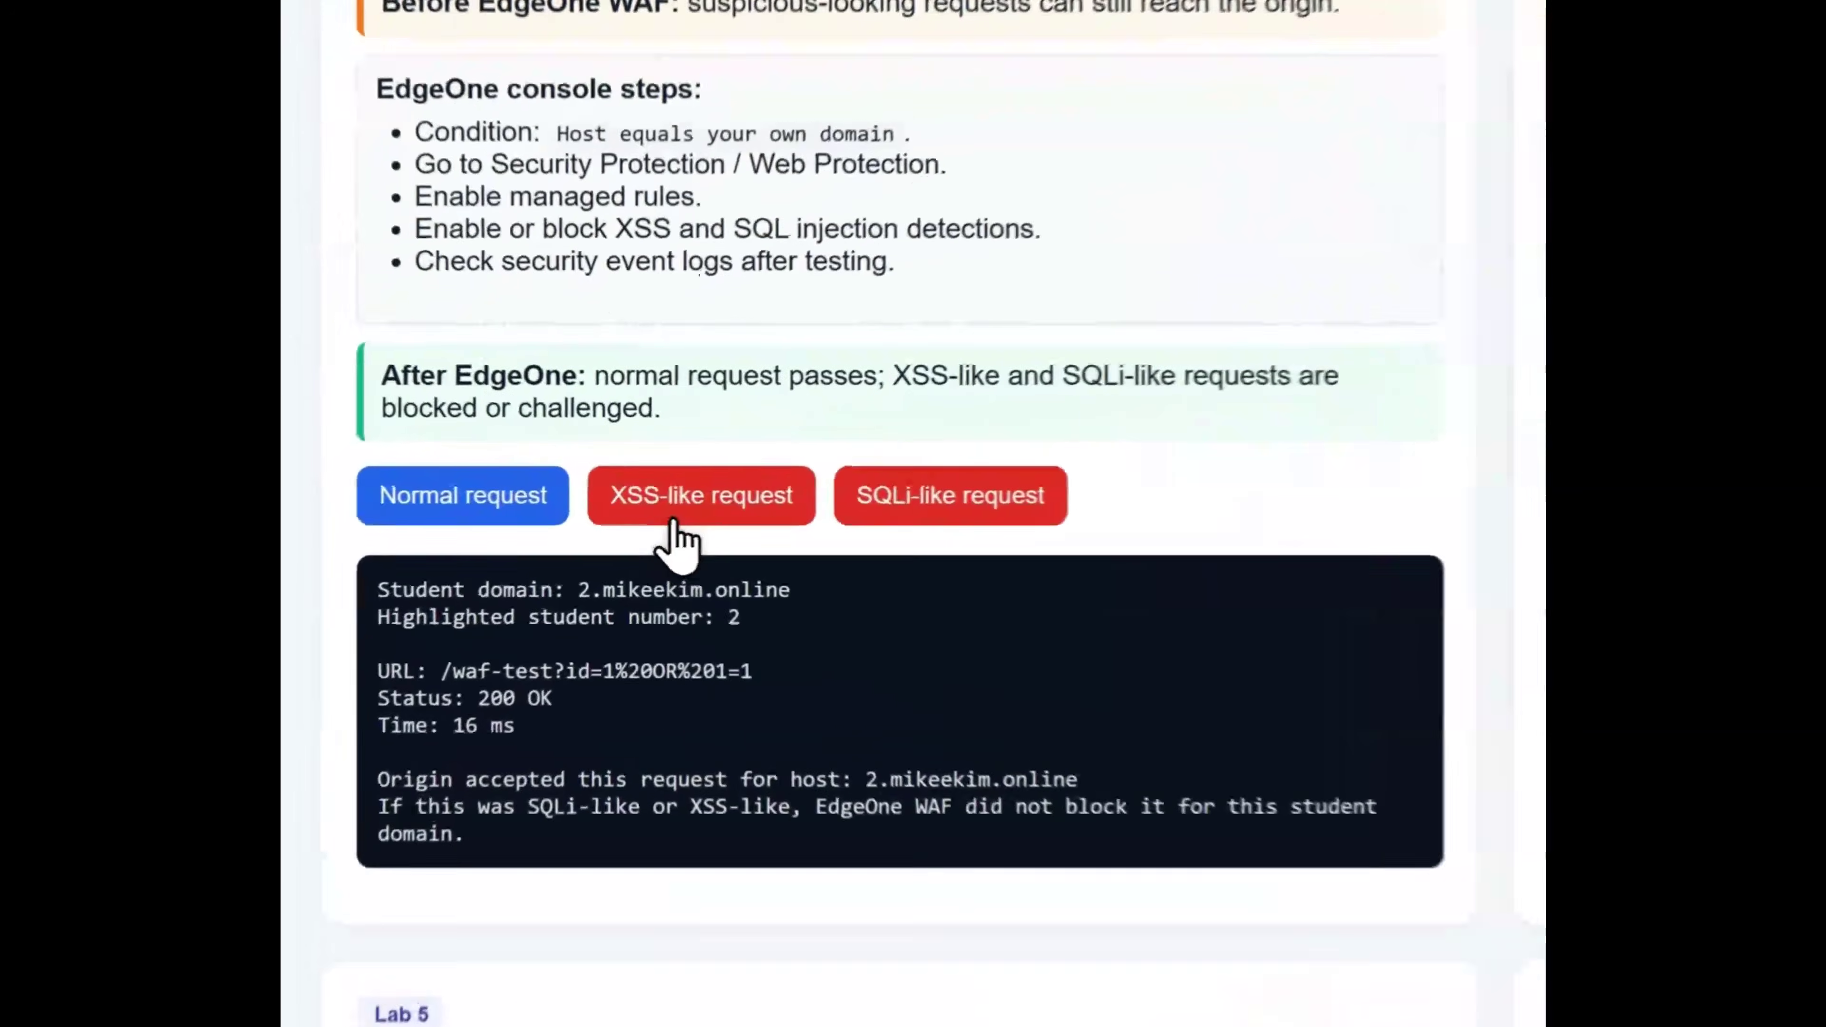
pyautogui.click(507, 476)
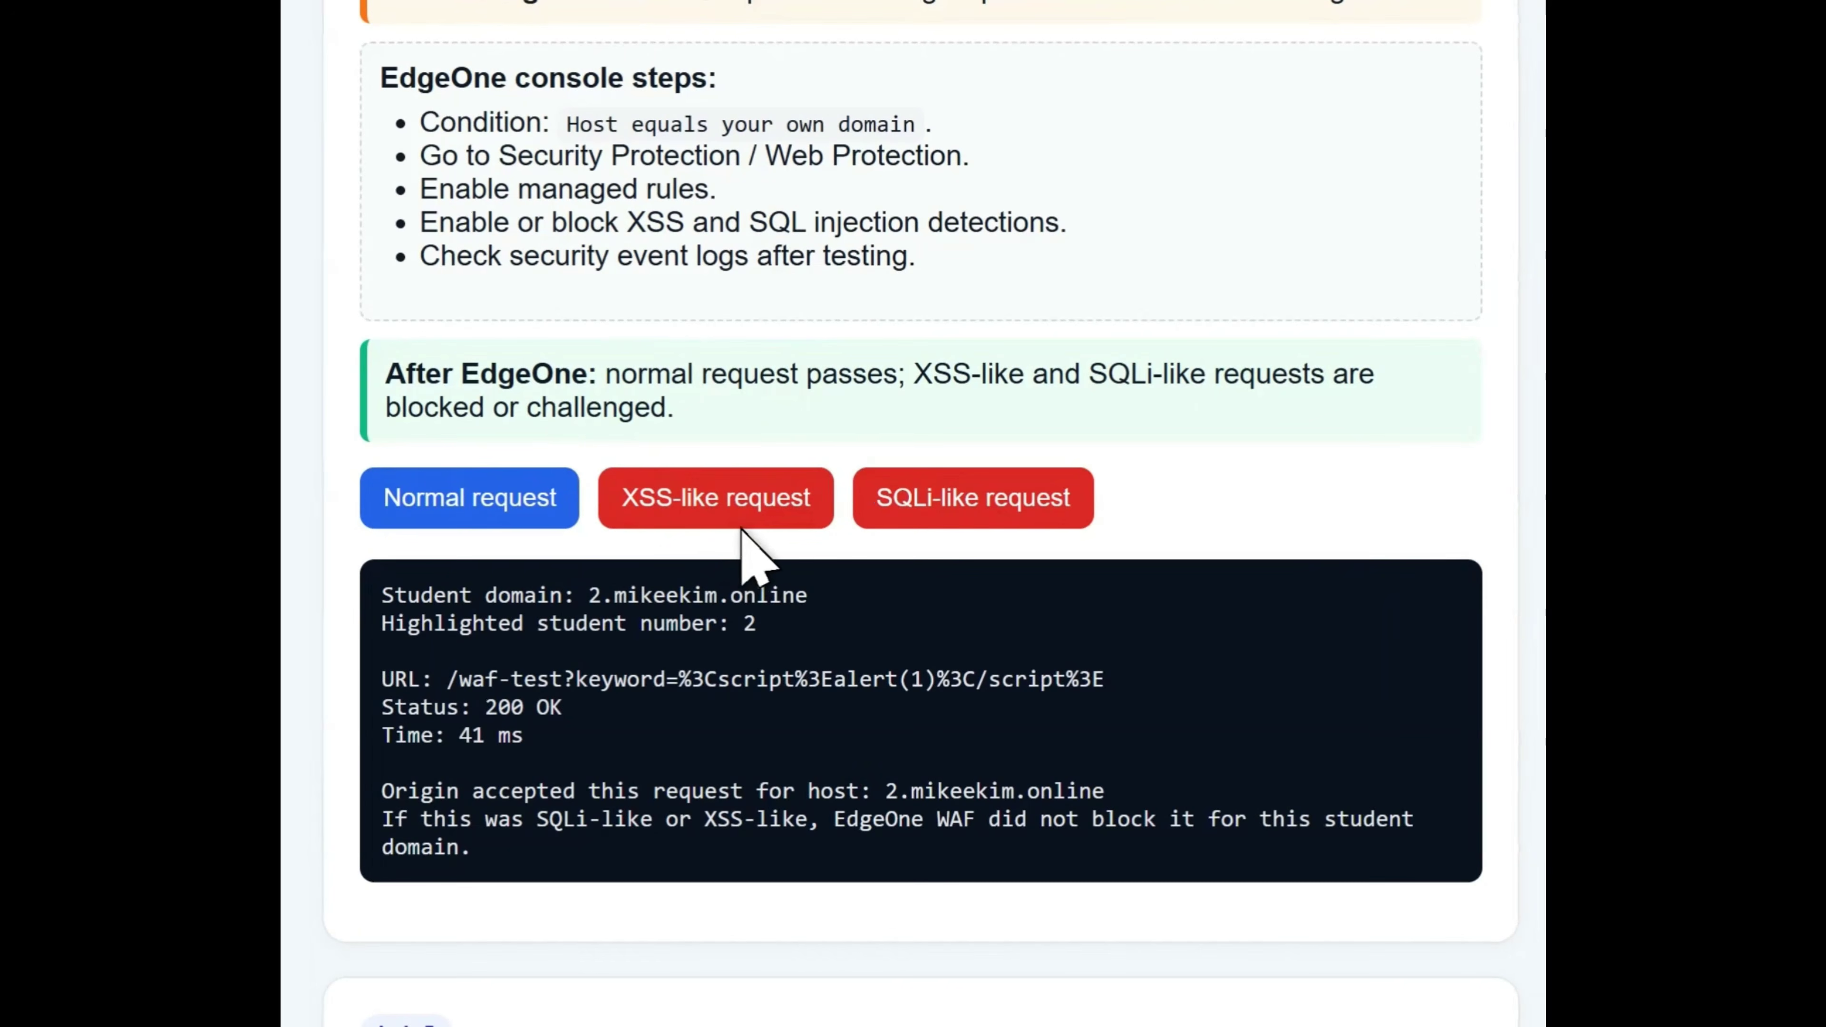
pyautogui.click(931, 517)
pyautogui.click(738, 507)
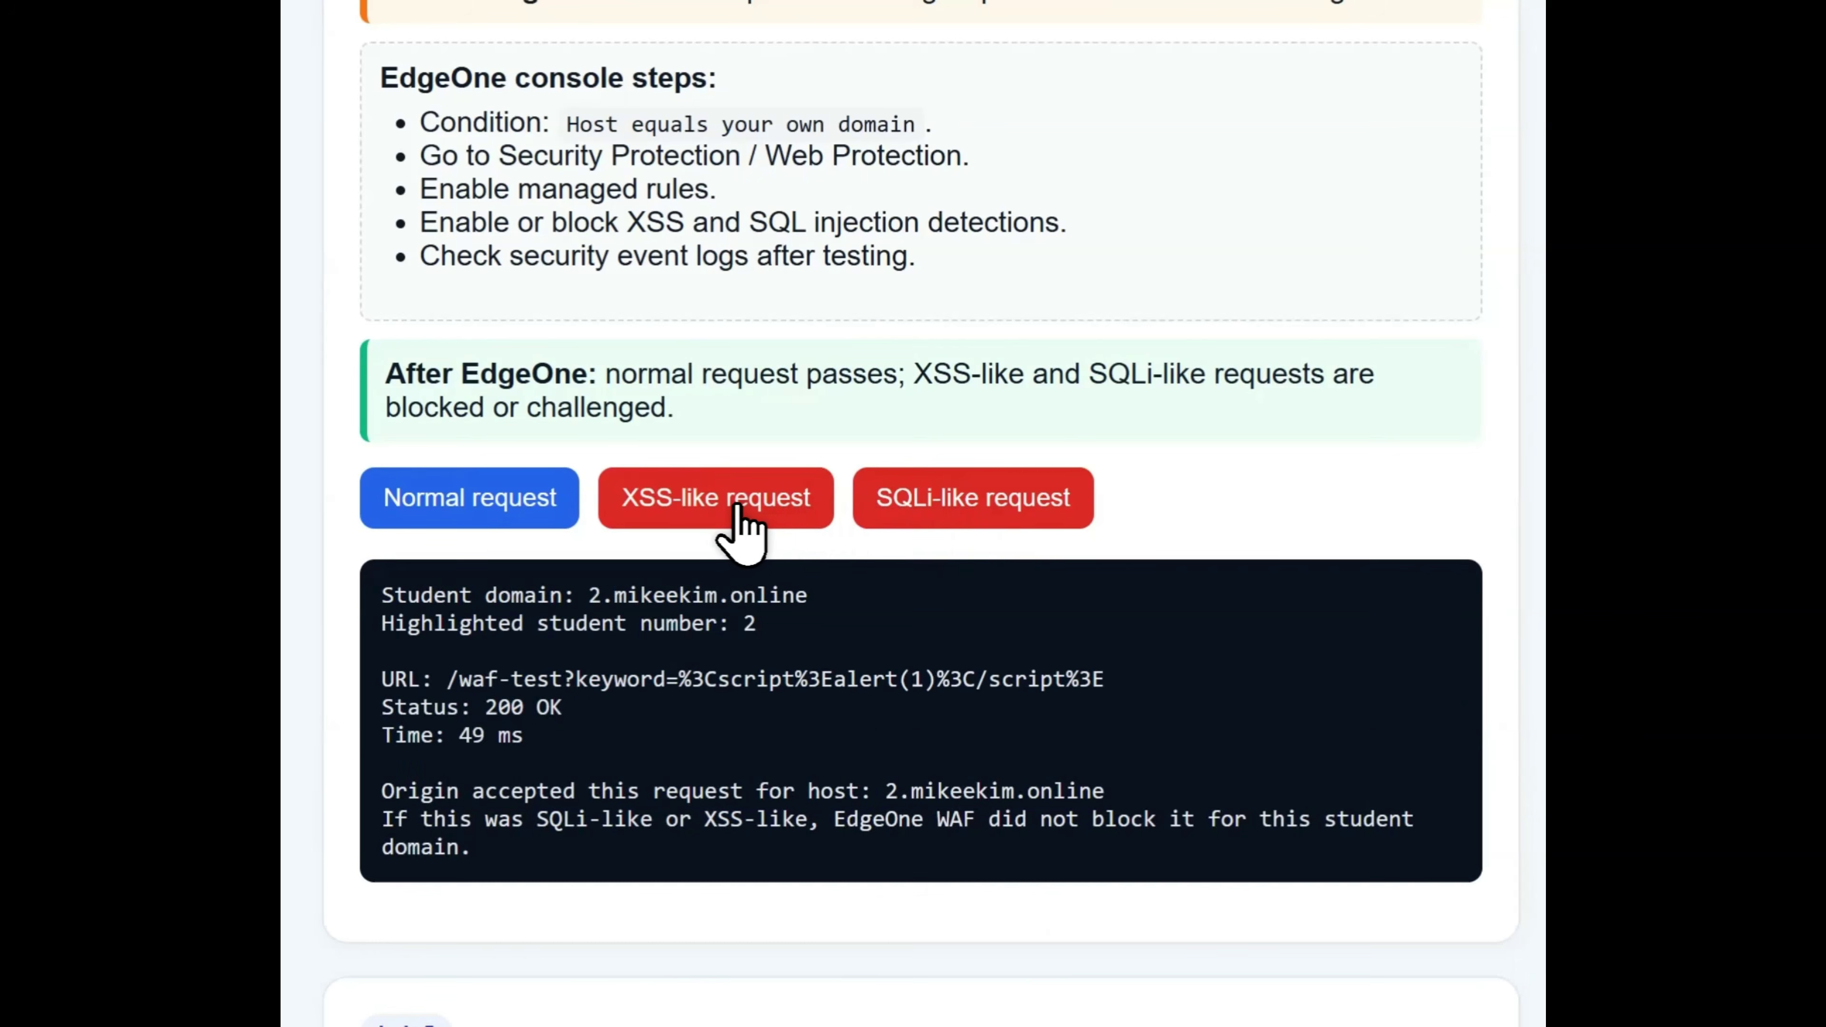
pyautogui.click(944, 517)
pyautogui.click(469, 518)
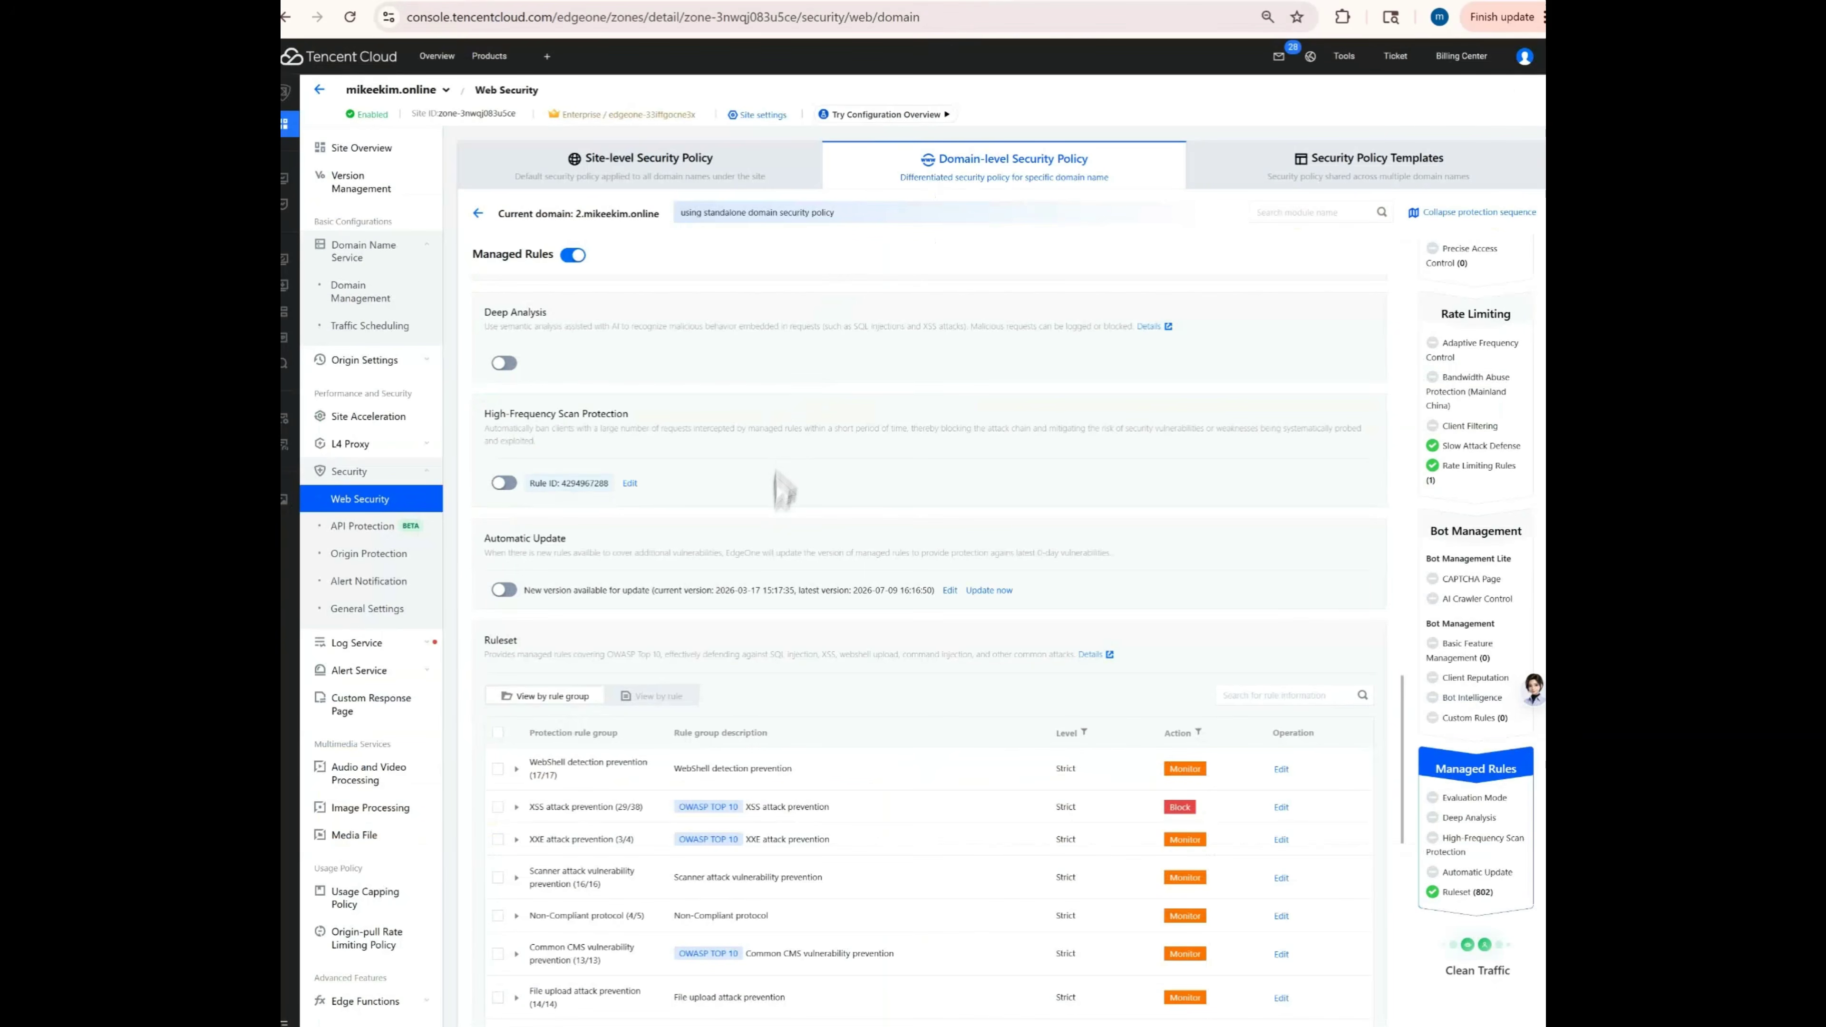
# Return to the domain's security policy and check its ruleset actions, block page settings, bot management, rate limiting and exception rules.
pyautogui.scroll(-3, 784, 490)
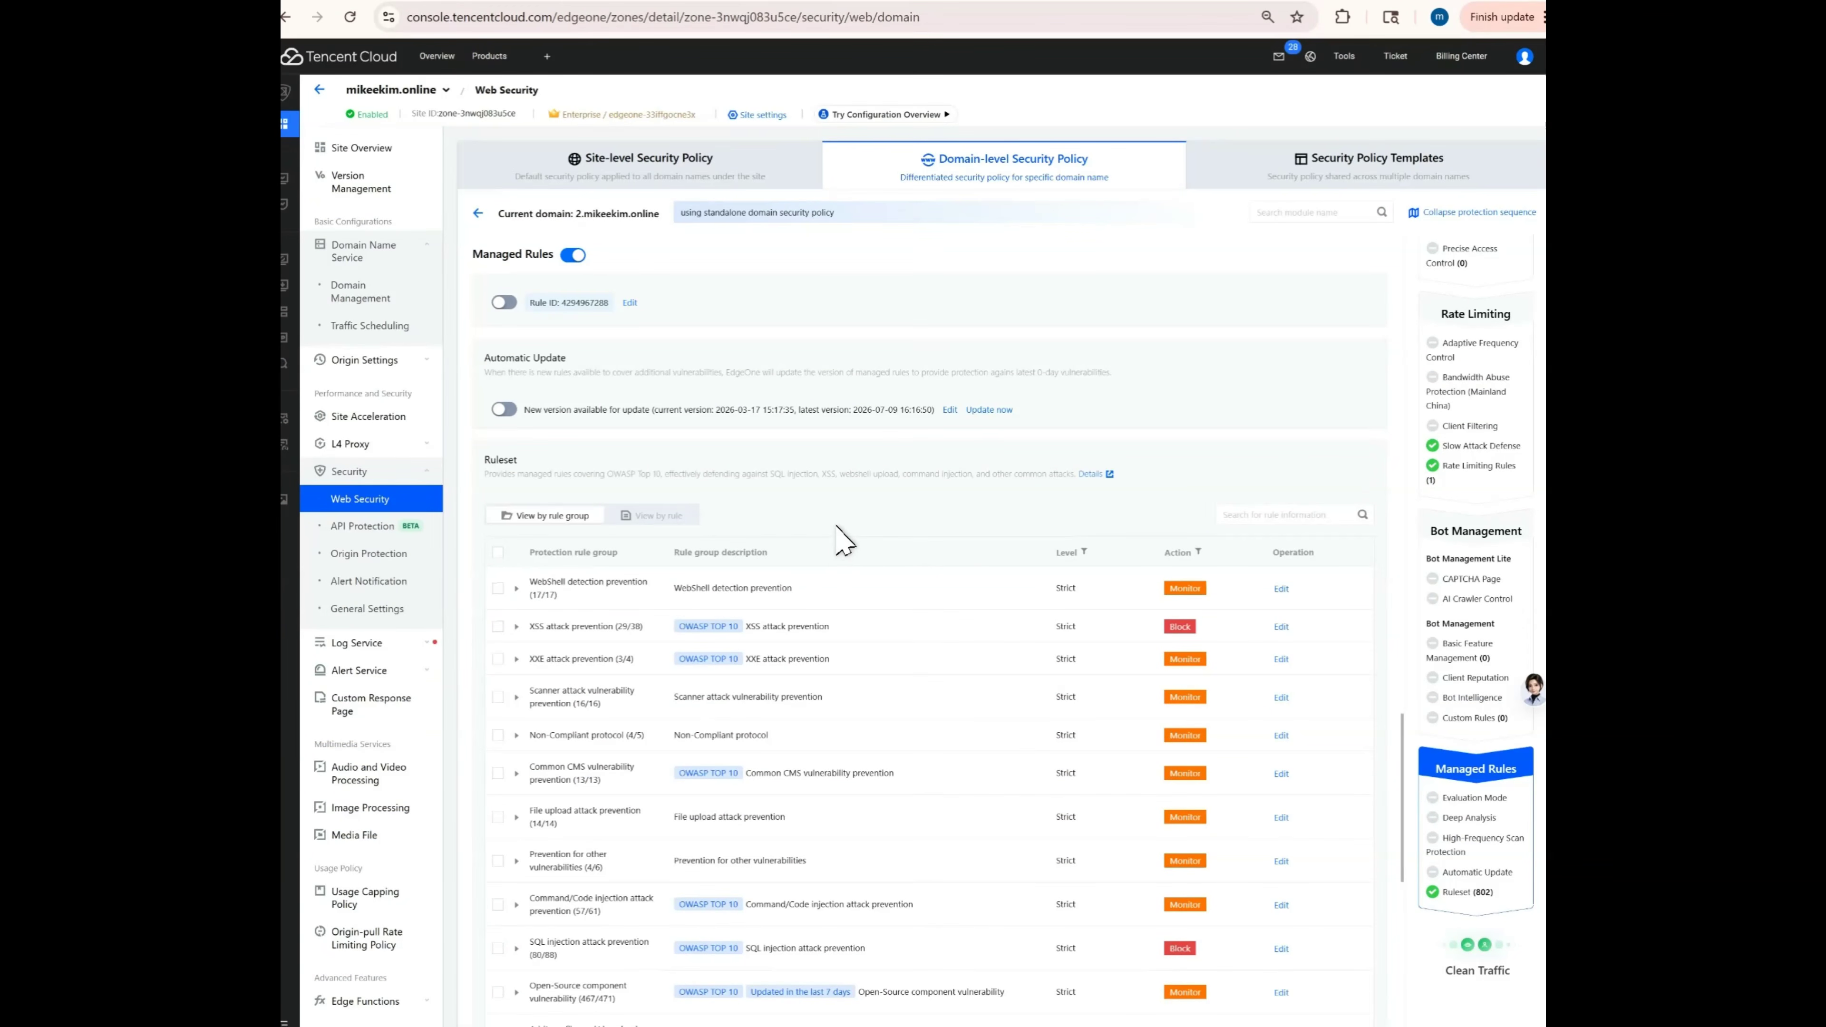
pyautogui.scroll(-5, 839, 523)
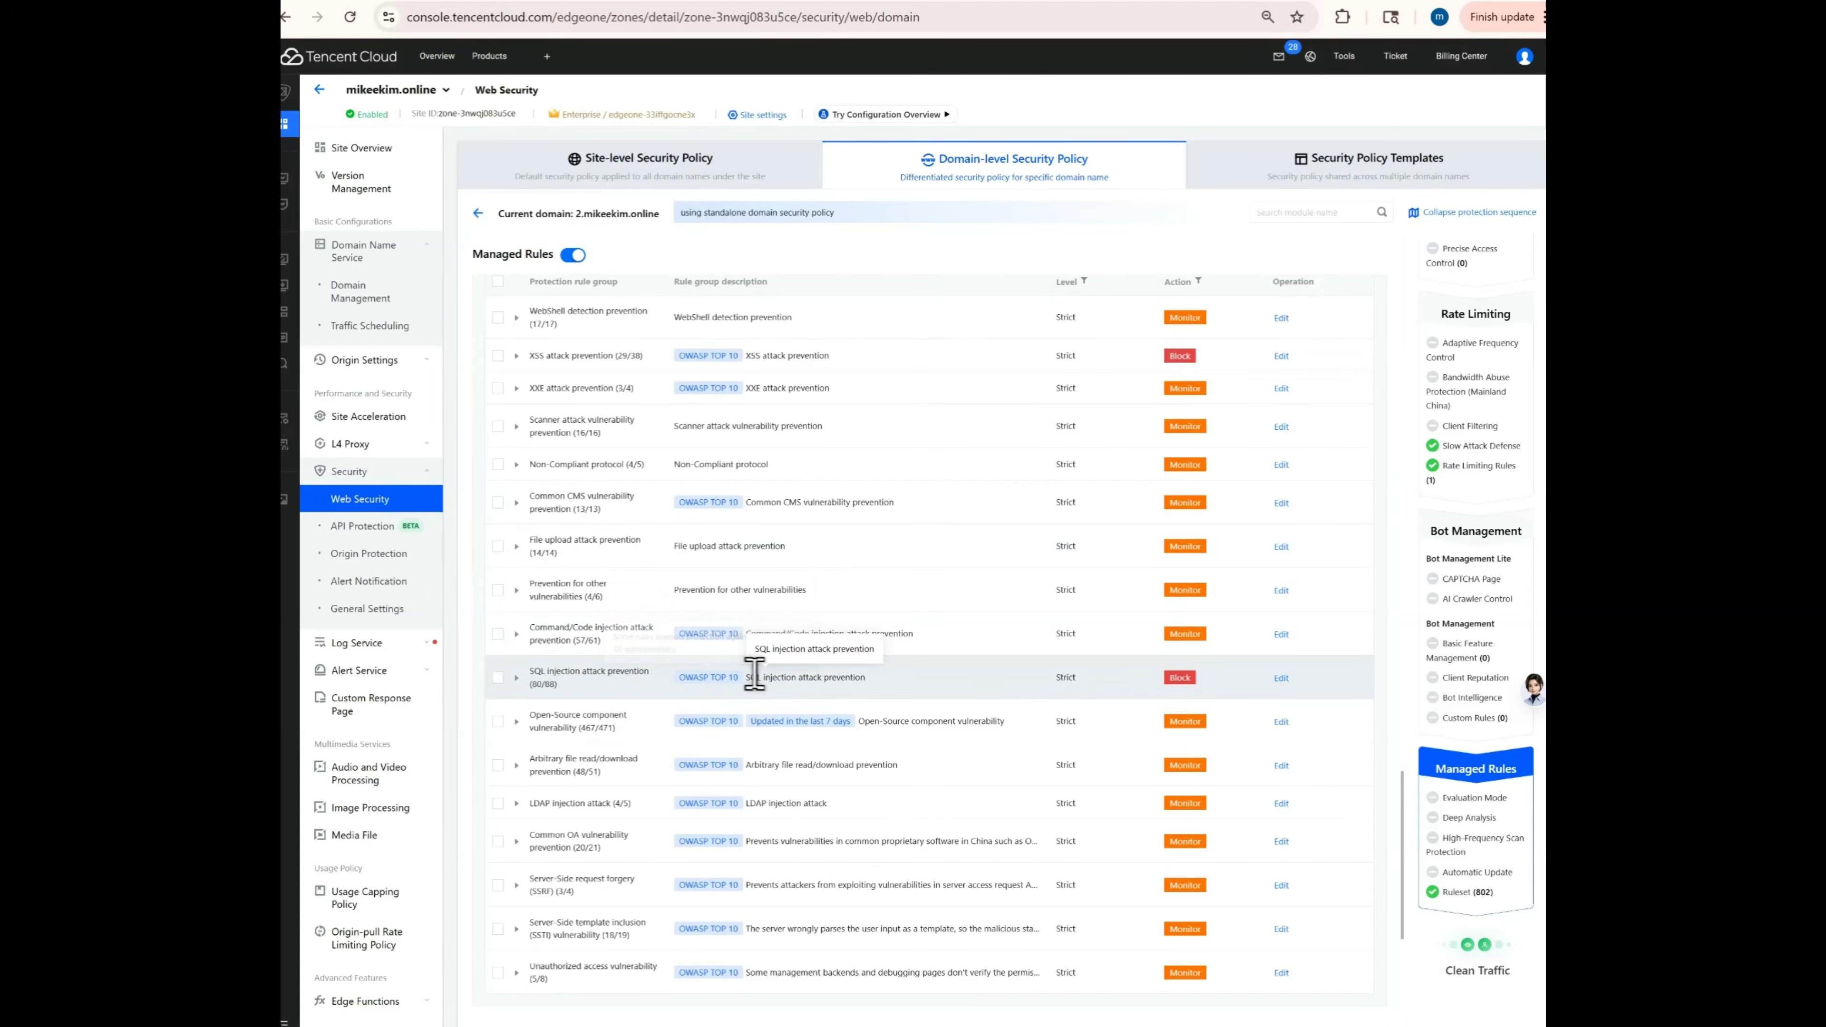
pyautogui.scroll(-6, 827, 701)
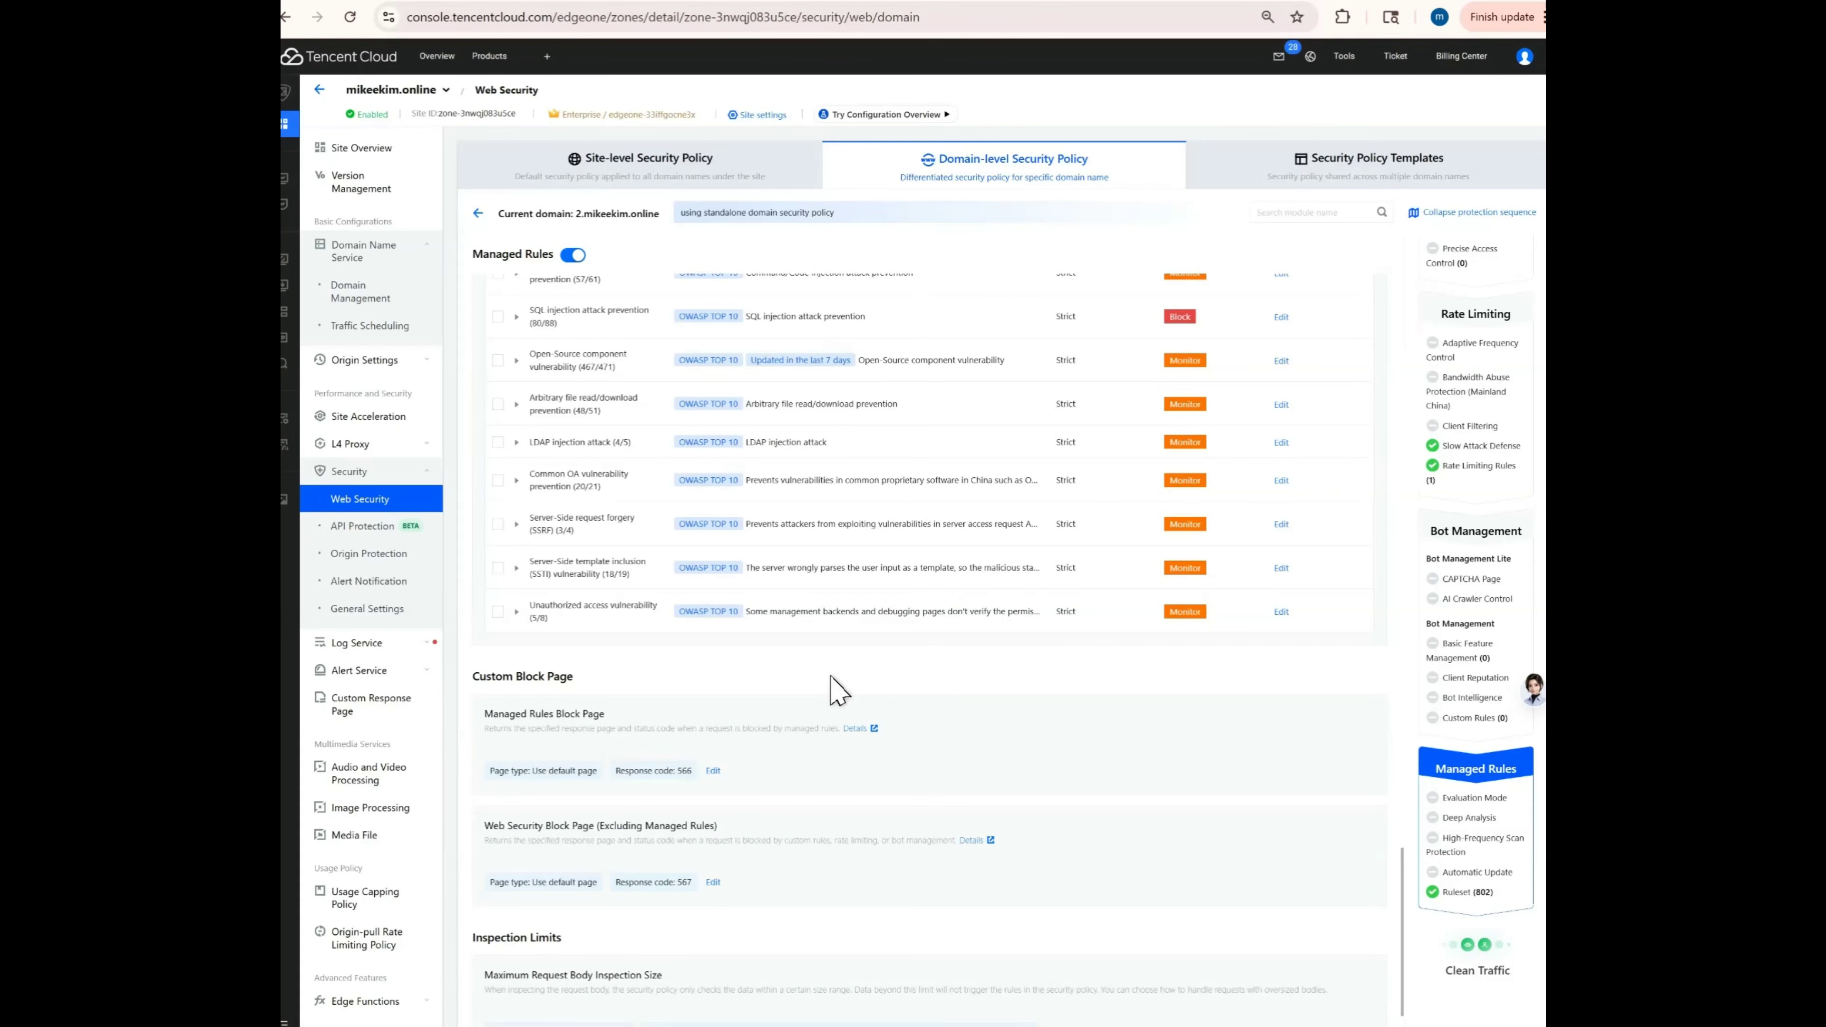
pyautogui.scroll(10, 834, 687)
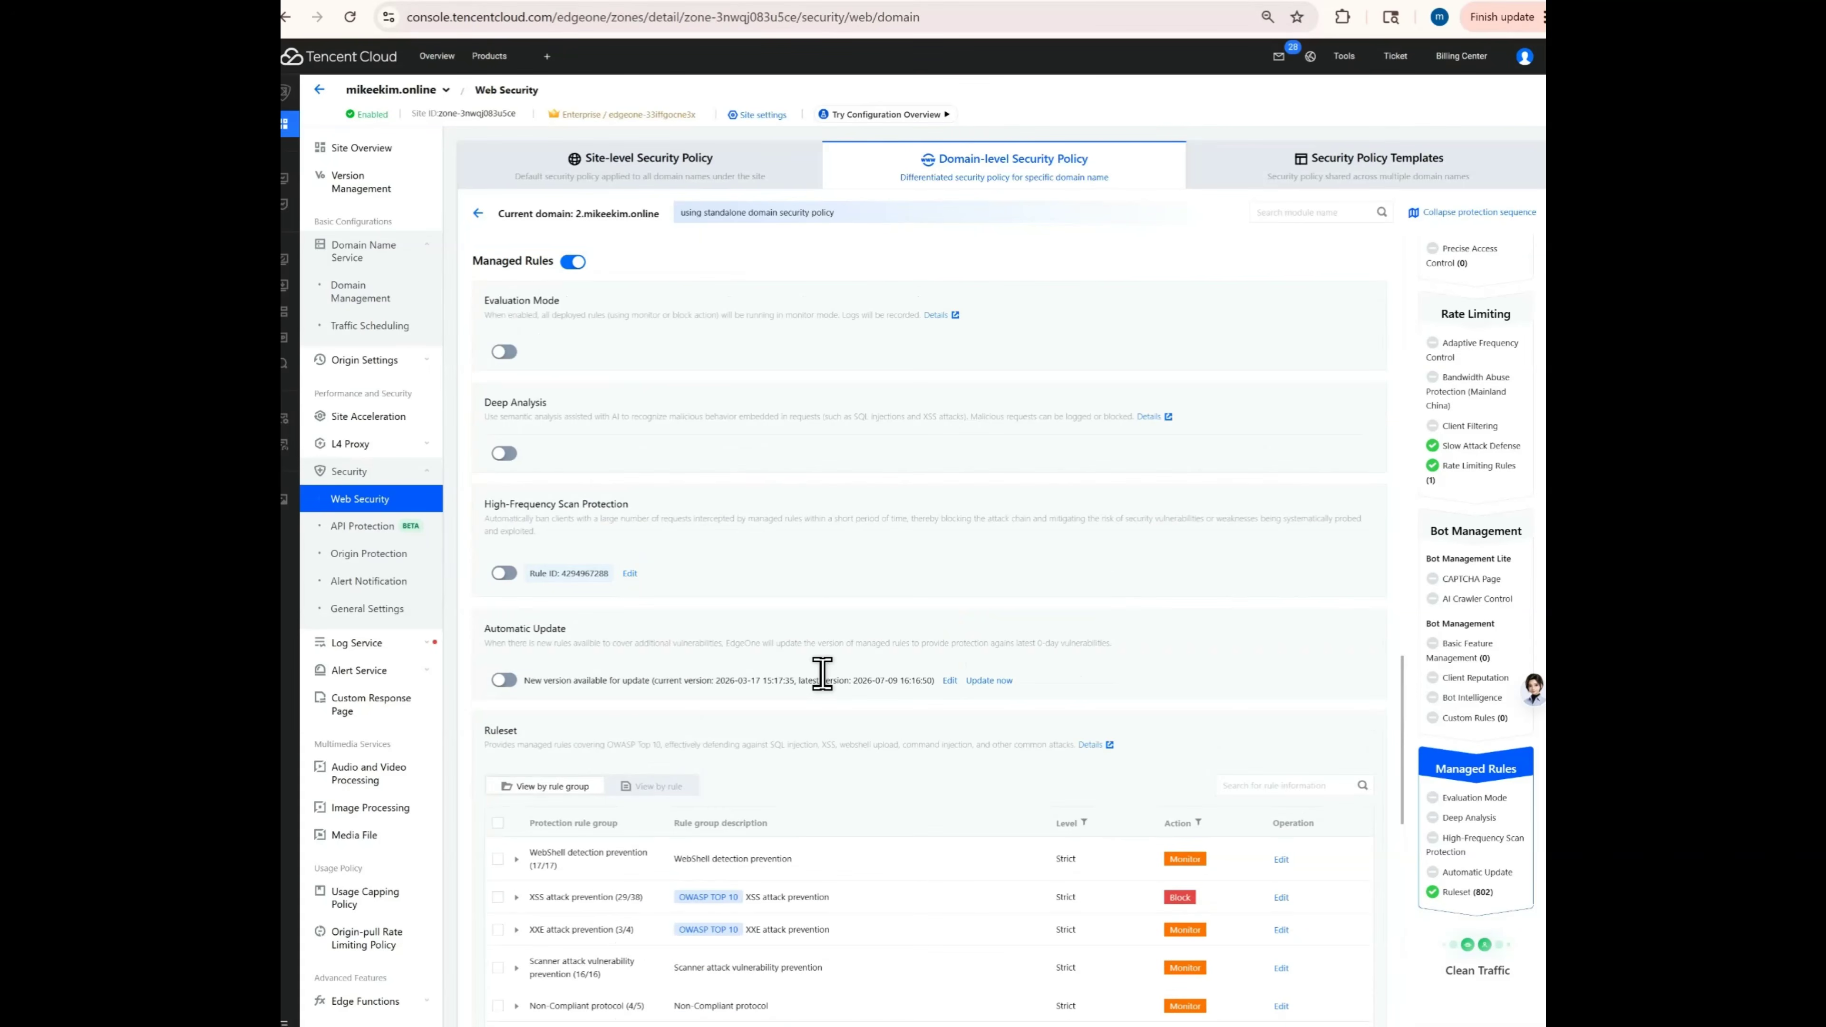
pyautogui.scroll(4, 827, 690)
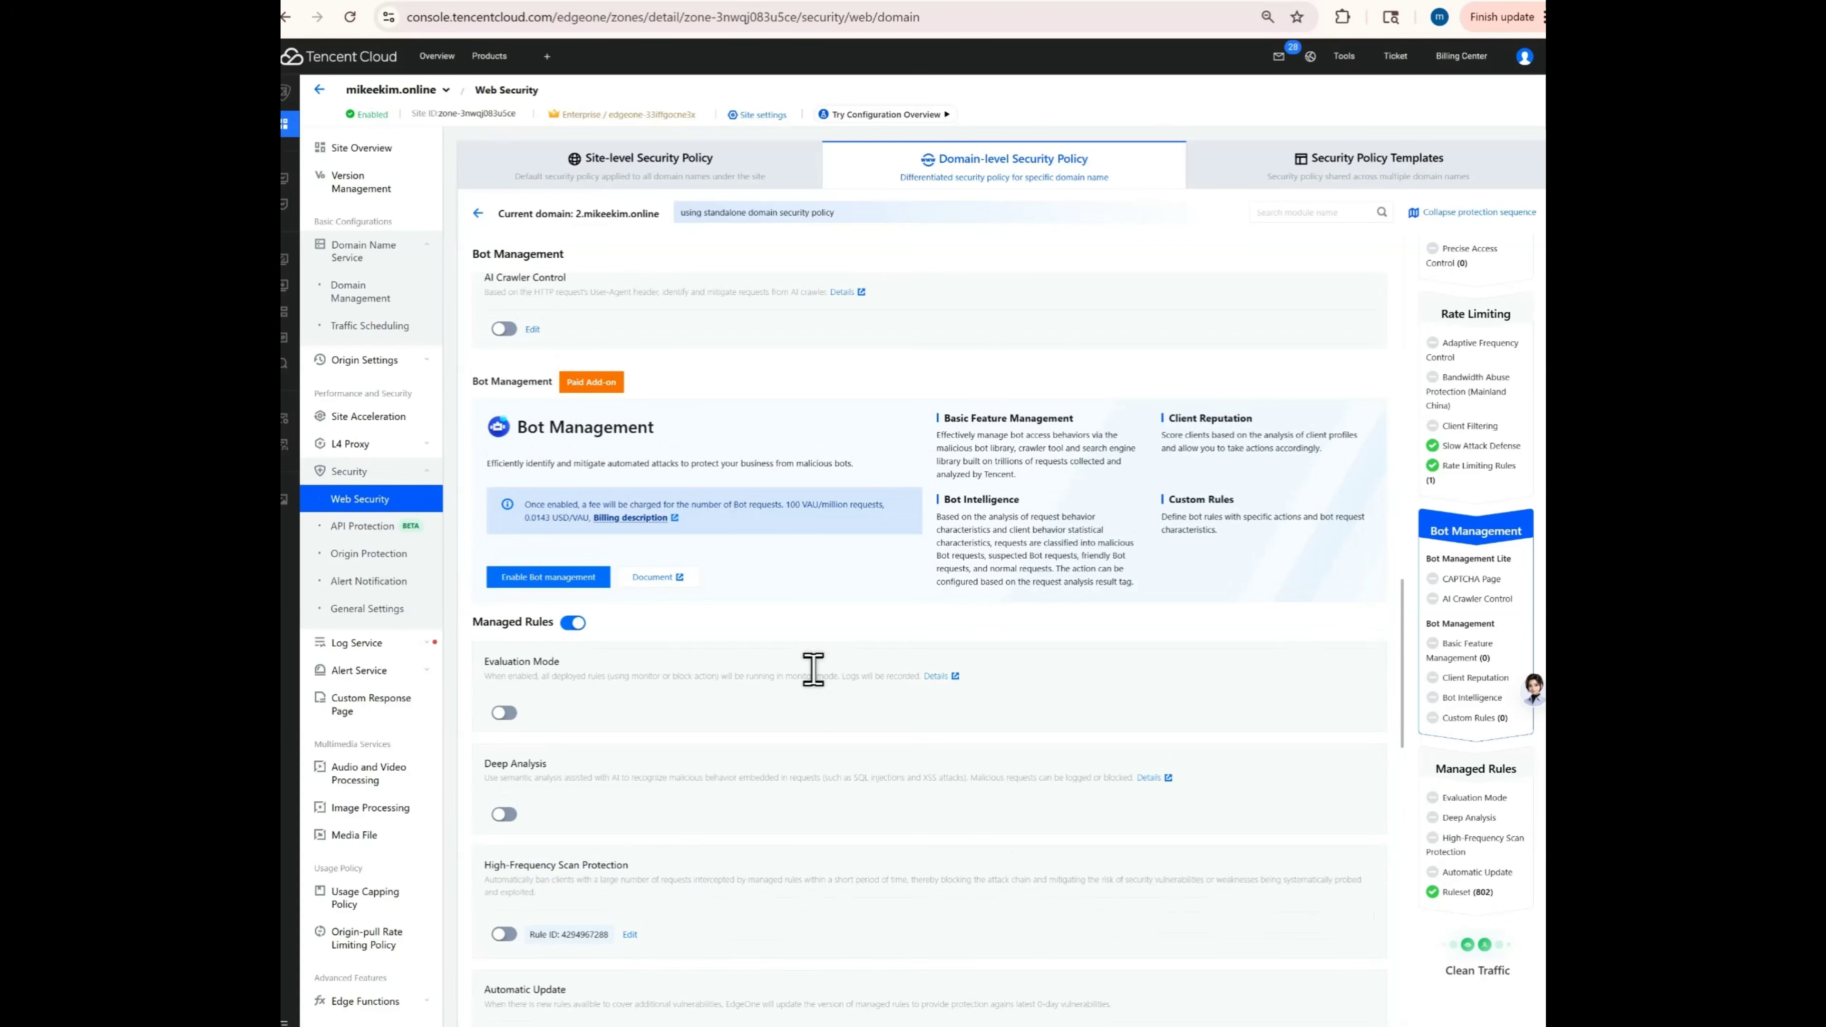
pyautogui.scroll(10, 799, 680)
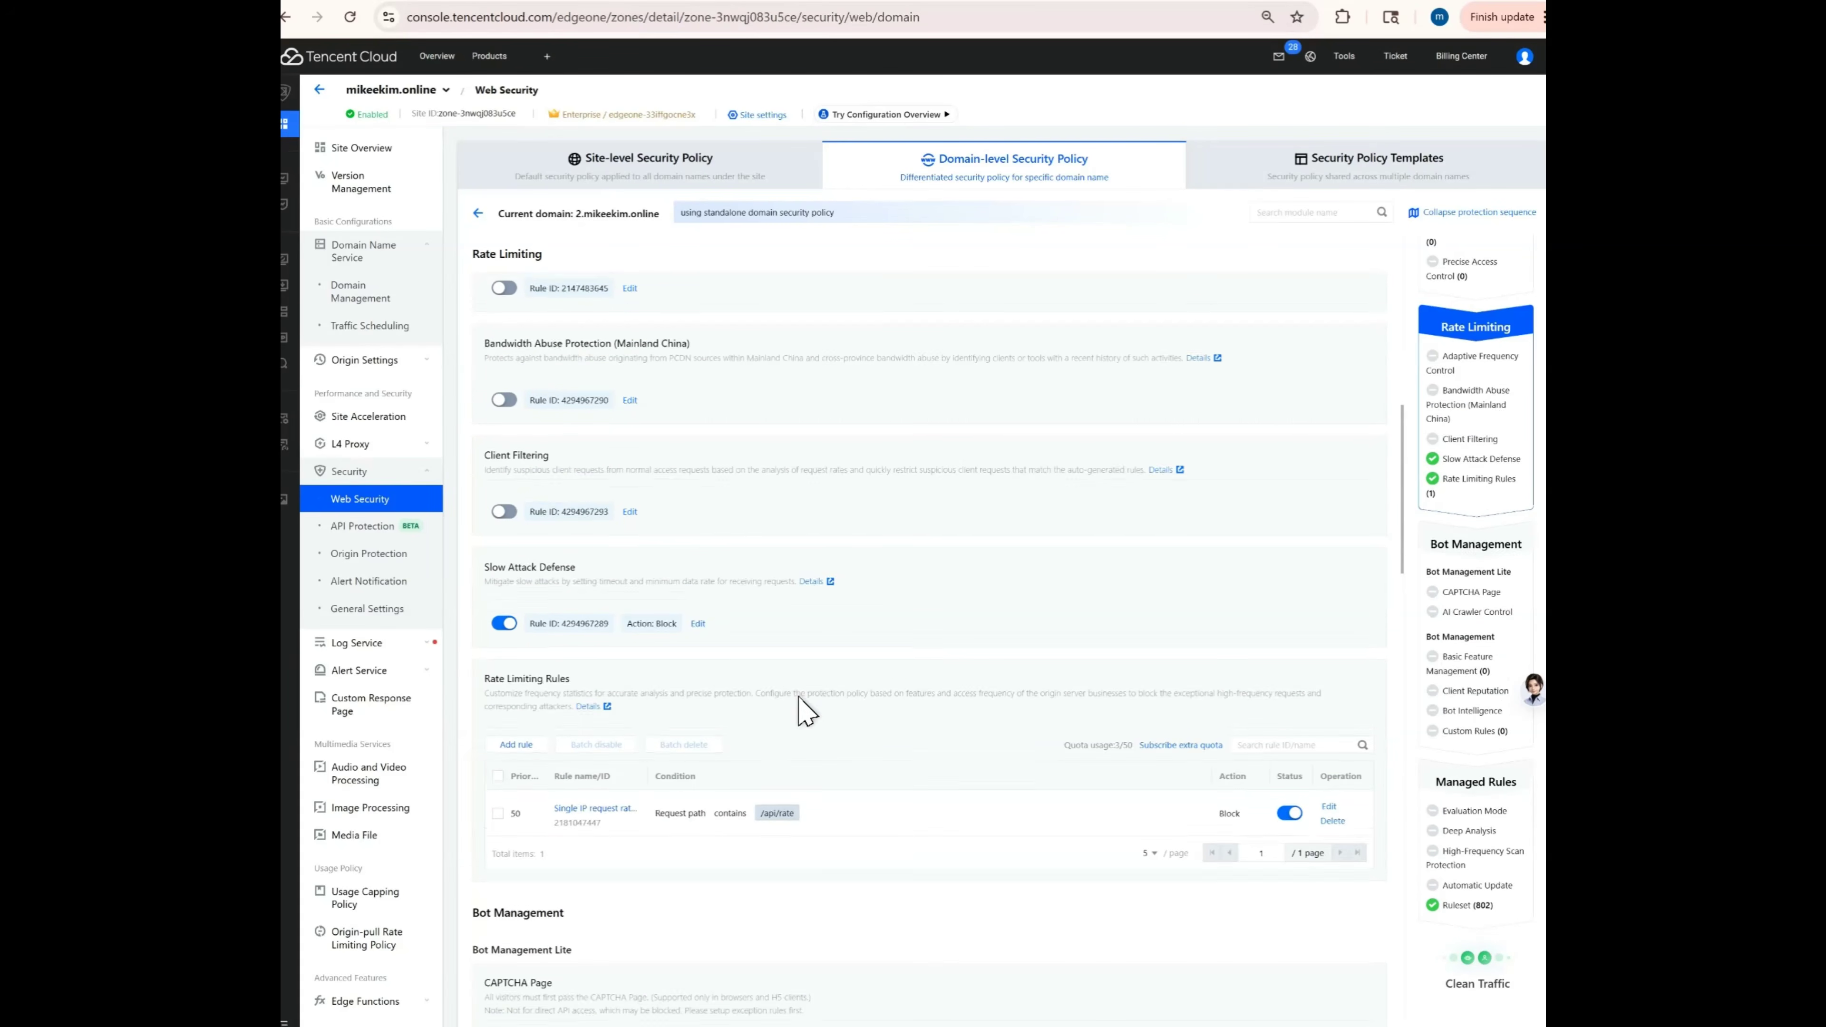
pyautogui.scroll(5, 793, 698)
pyautogui.scroll(5, 775, 690)
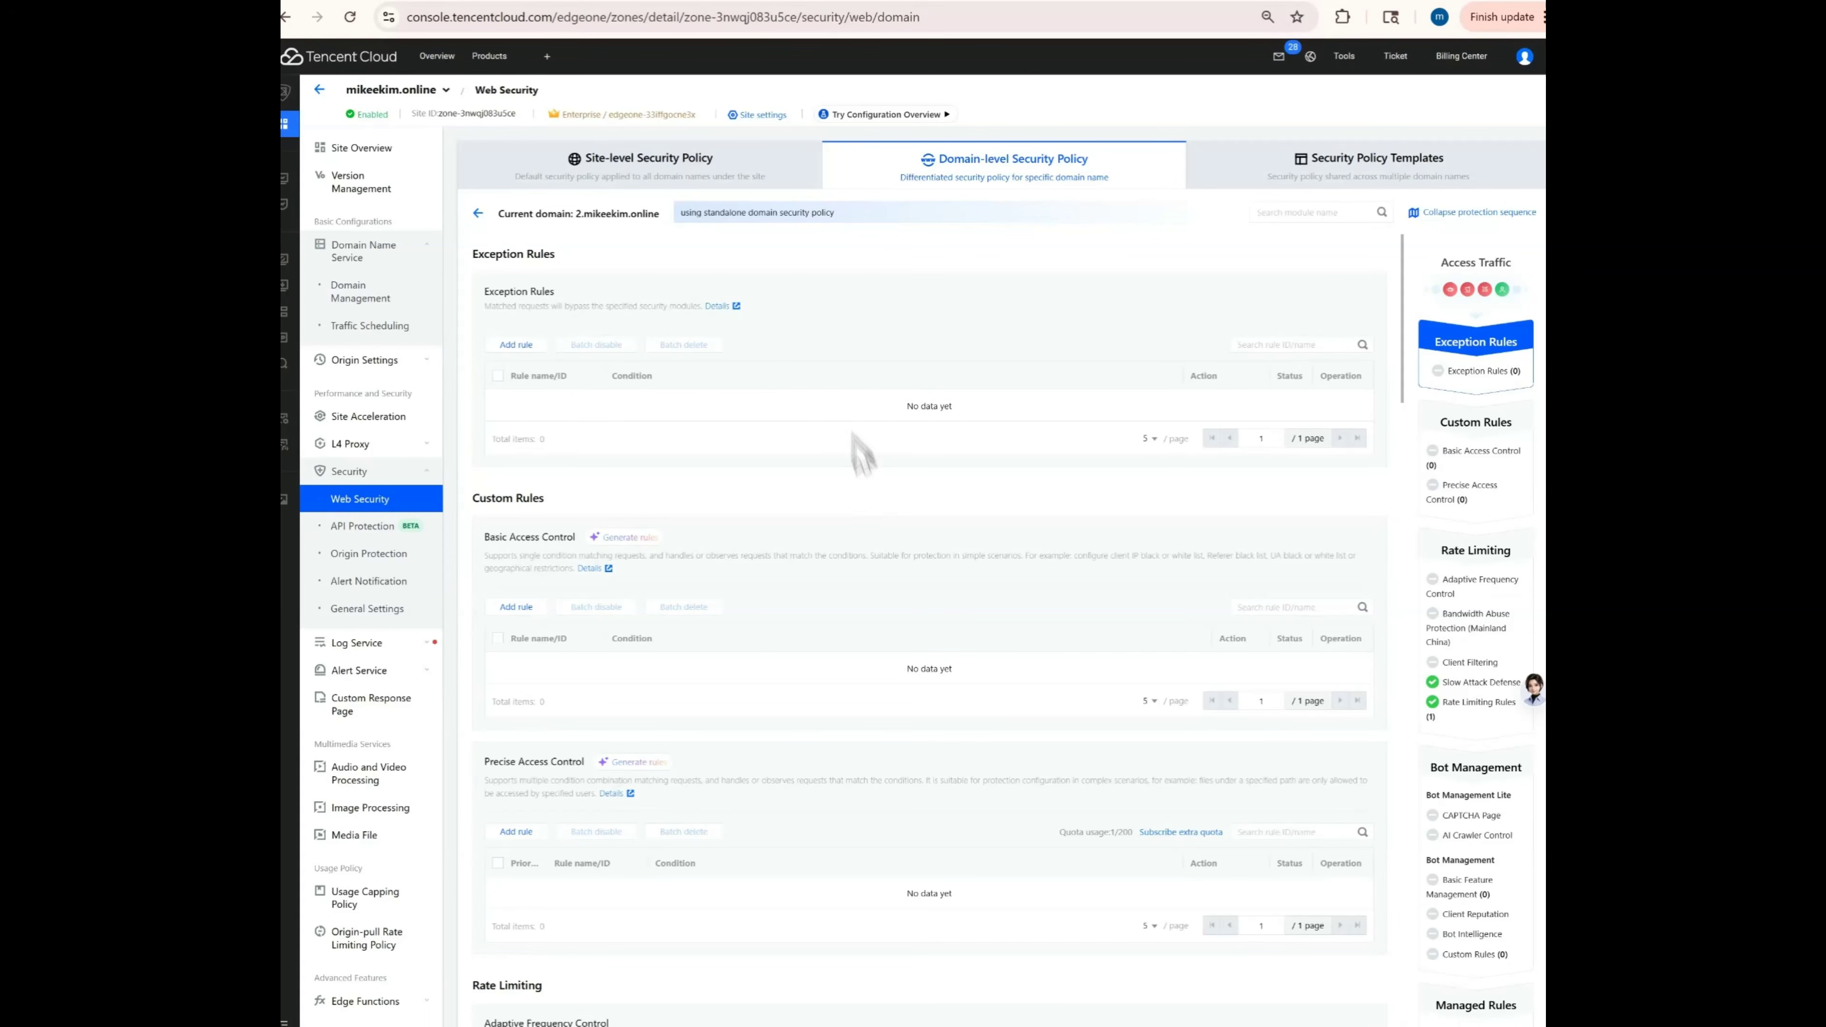
# Reload the 2.mikeekim.online lab page, send the Lab 3 normal and XSS-like requests, and highlight the XSS-like response.
pyautogui.click(437, 4)
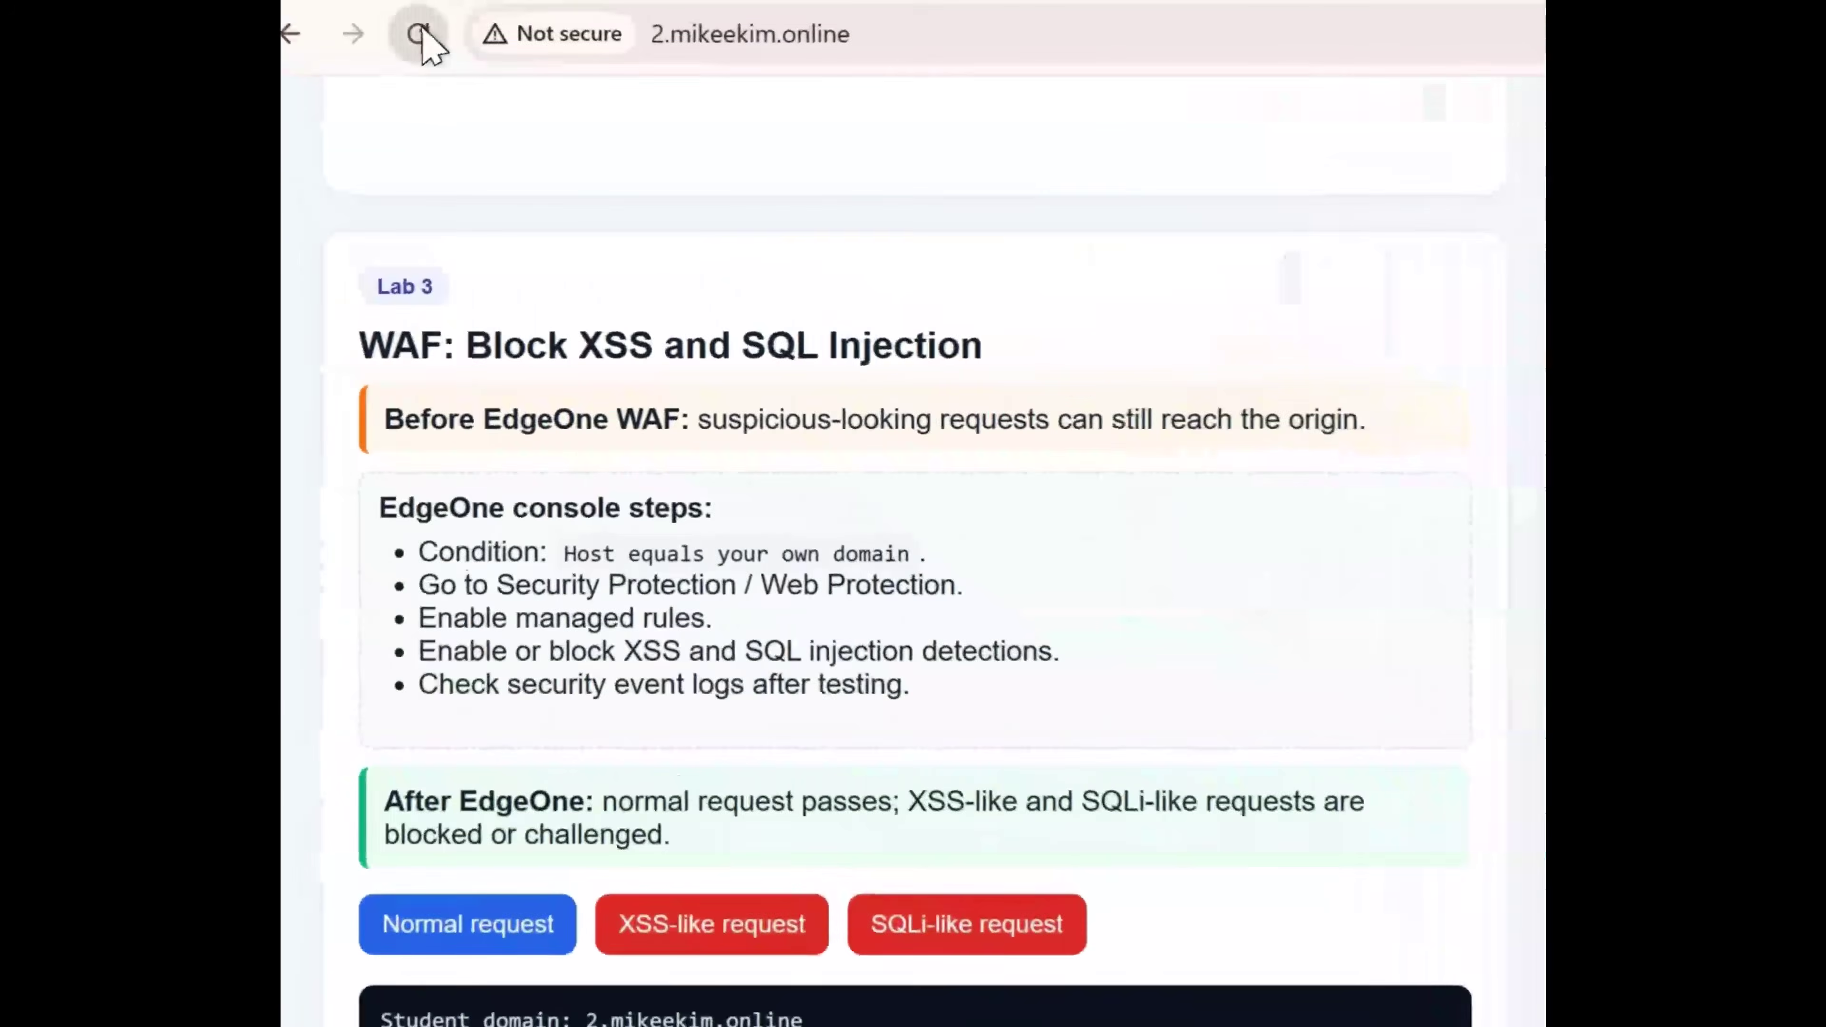
pyautogui.click(351, 17)
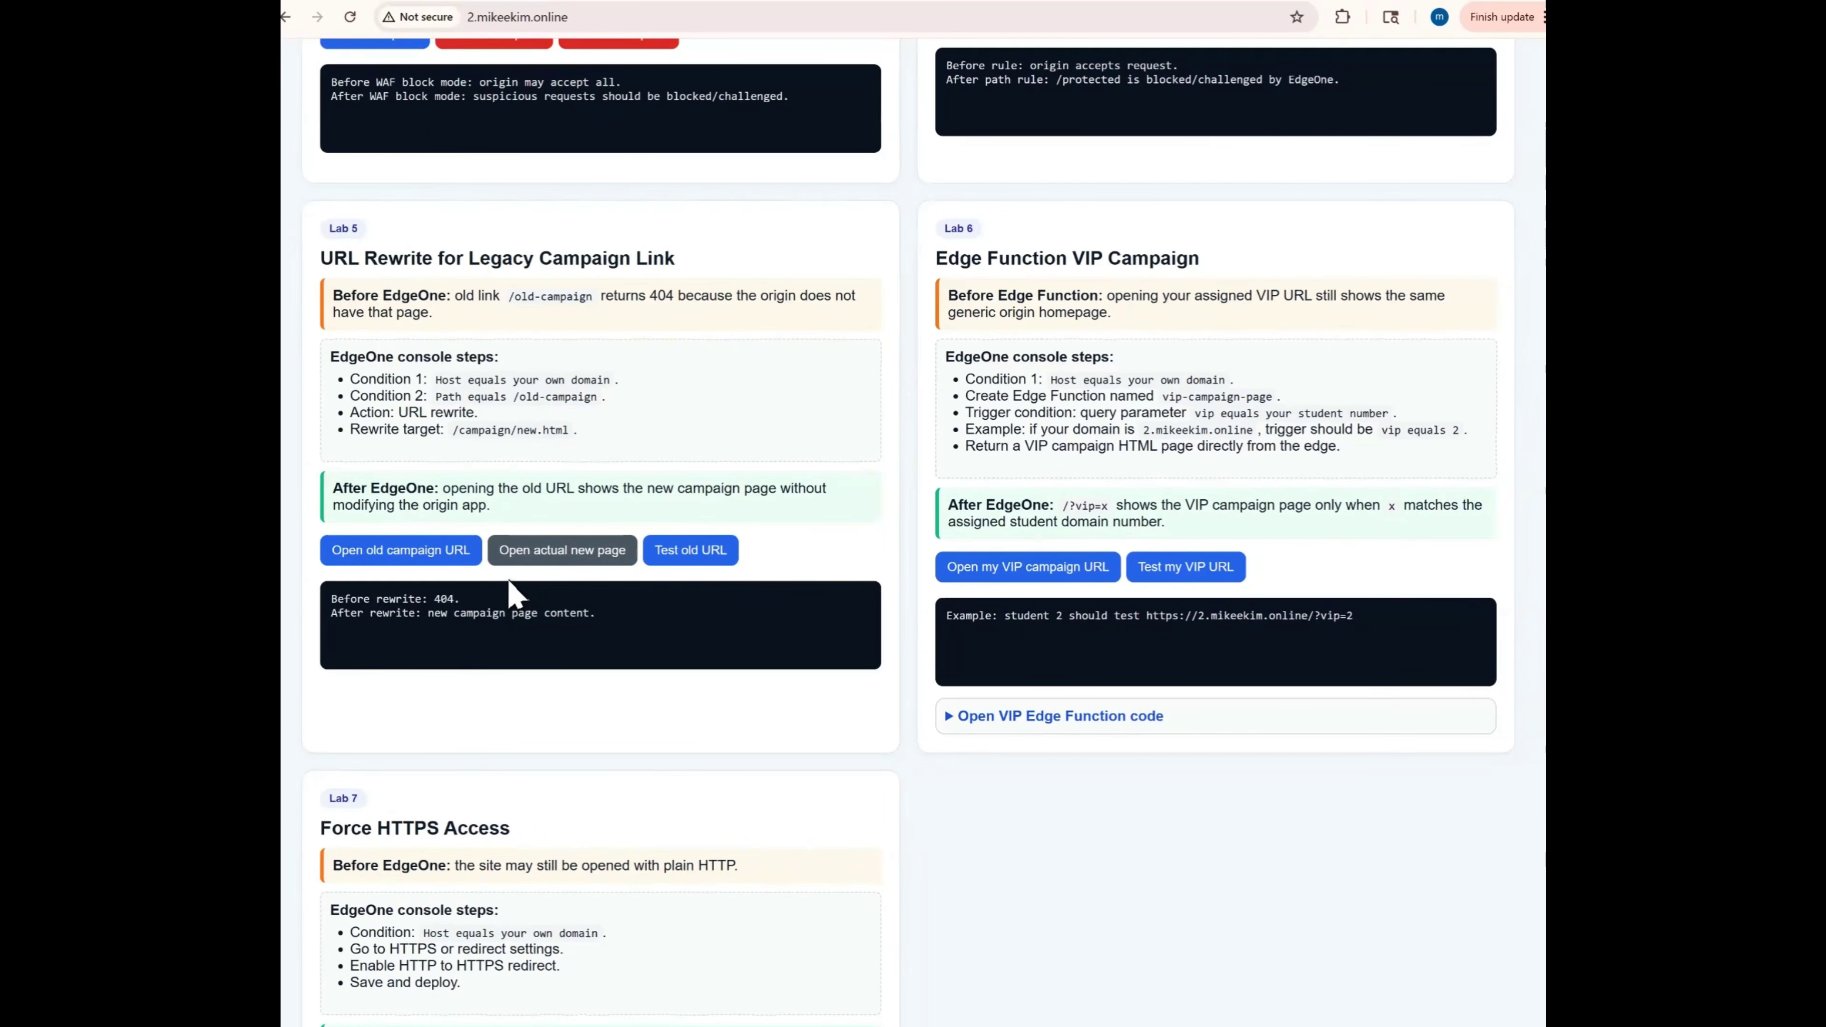
pyautogui.scroll(5, 511, 594)
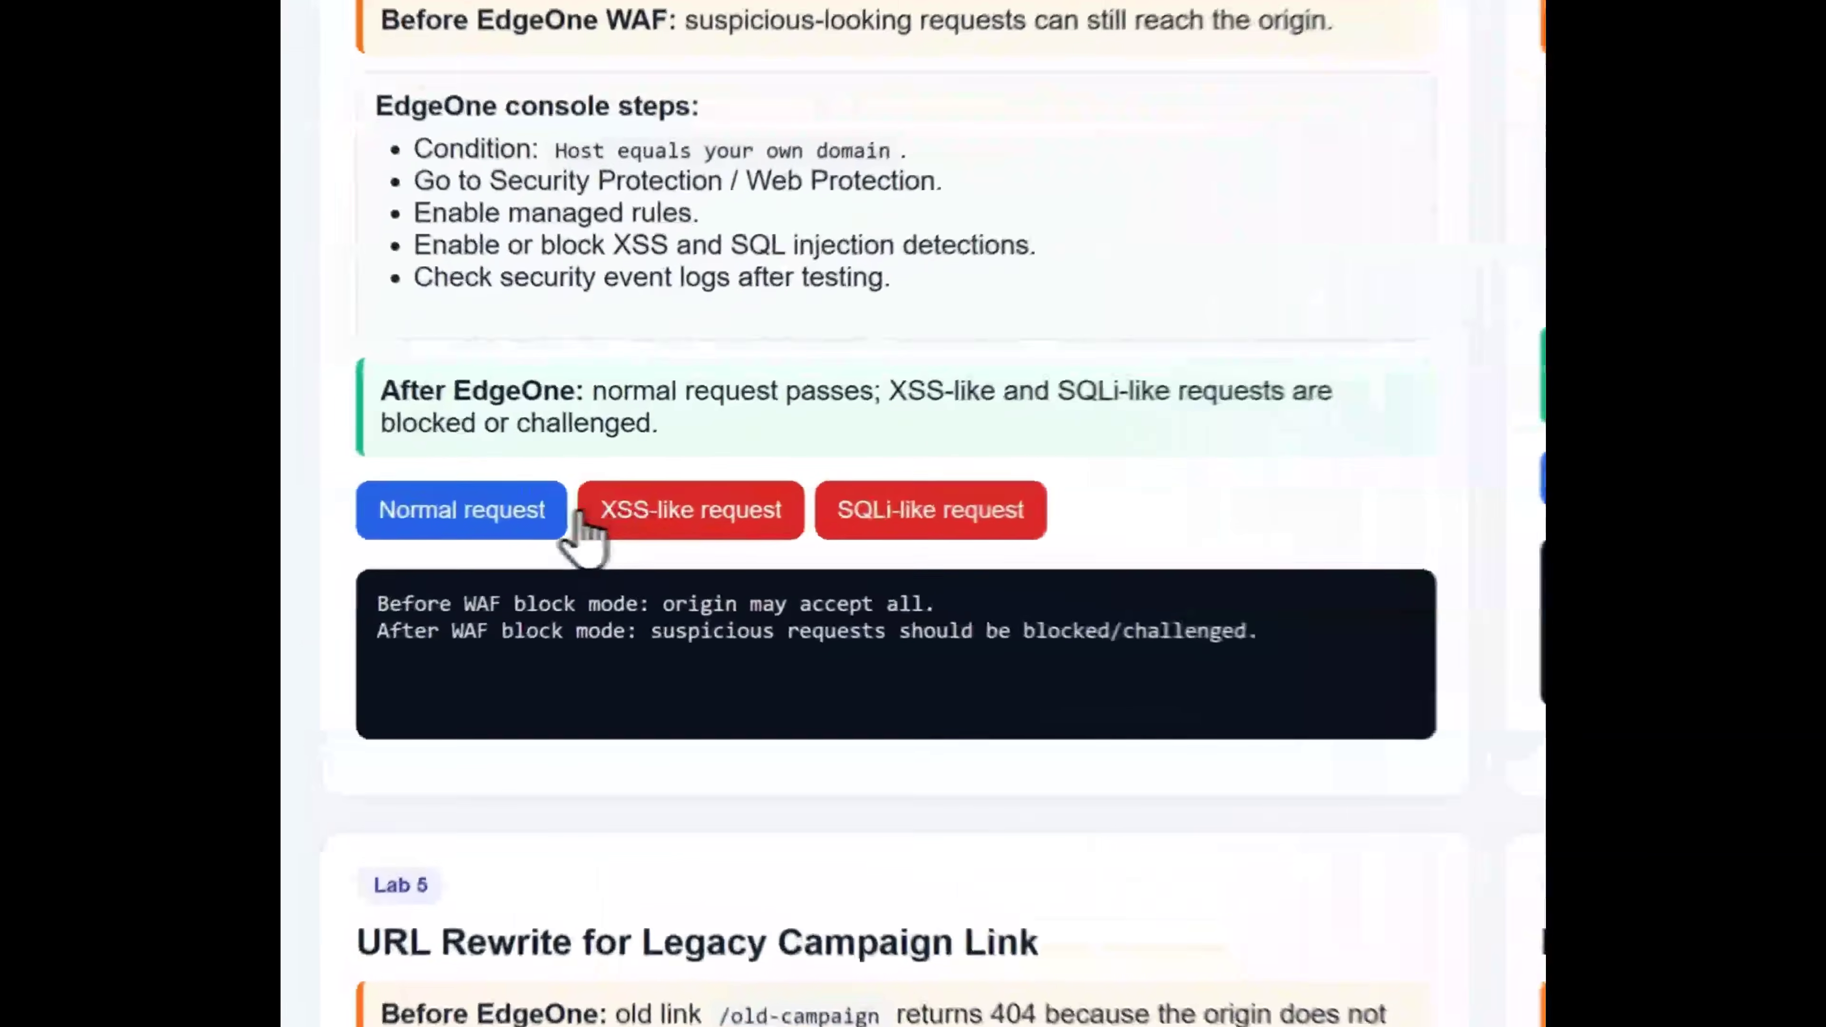
pyautogui.click(375, 484)
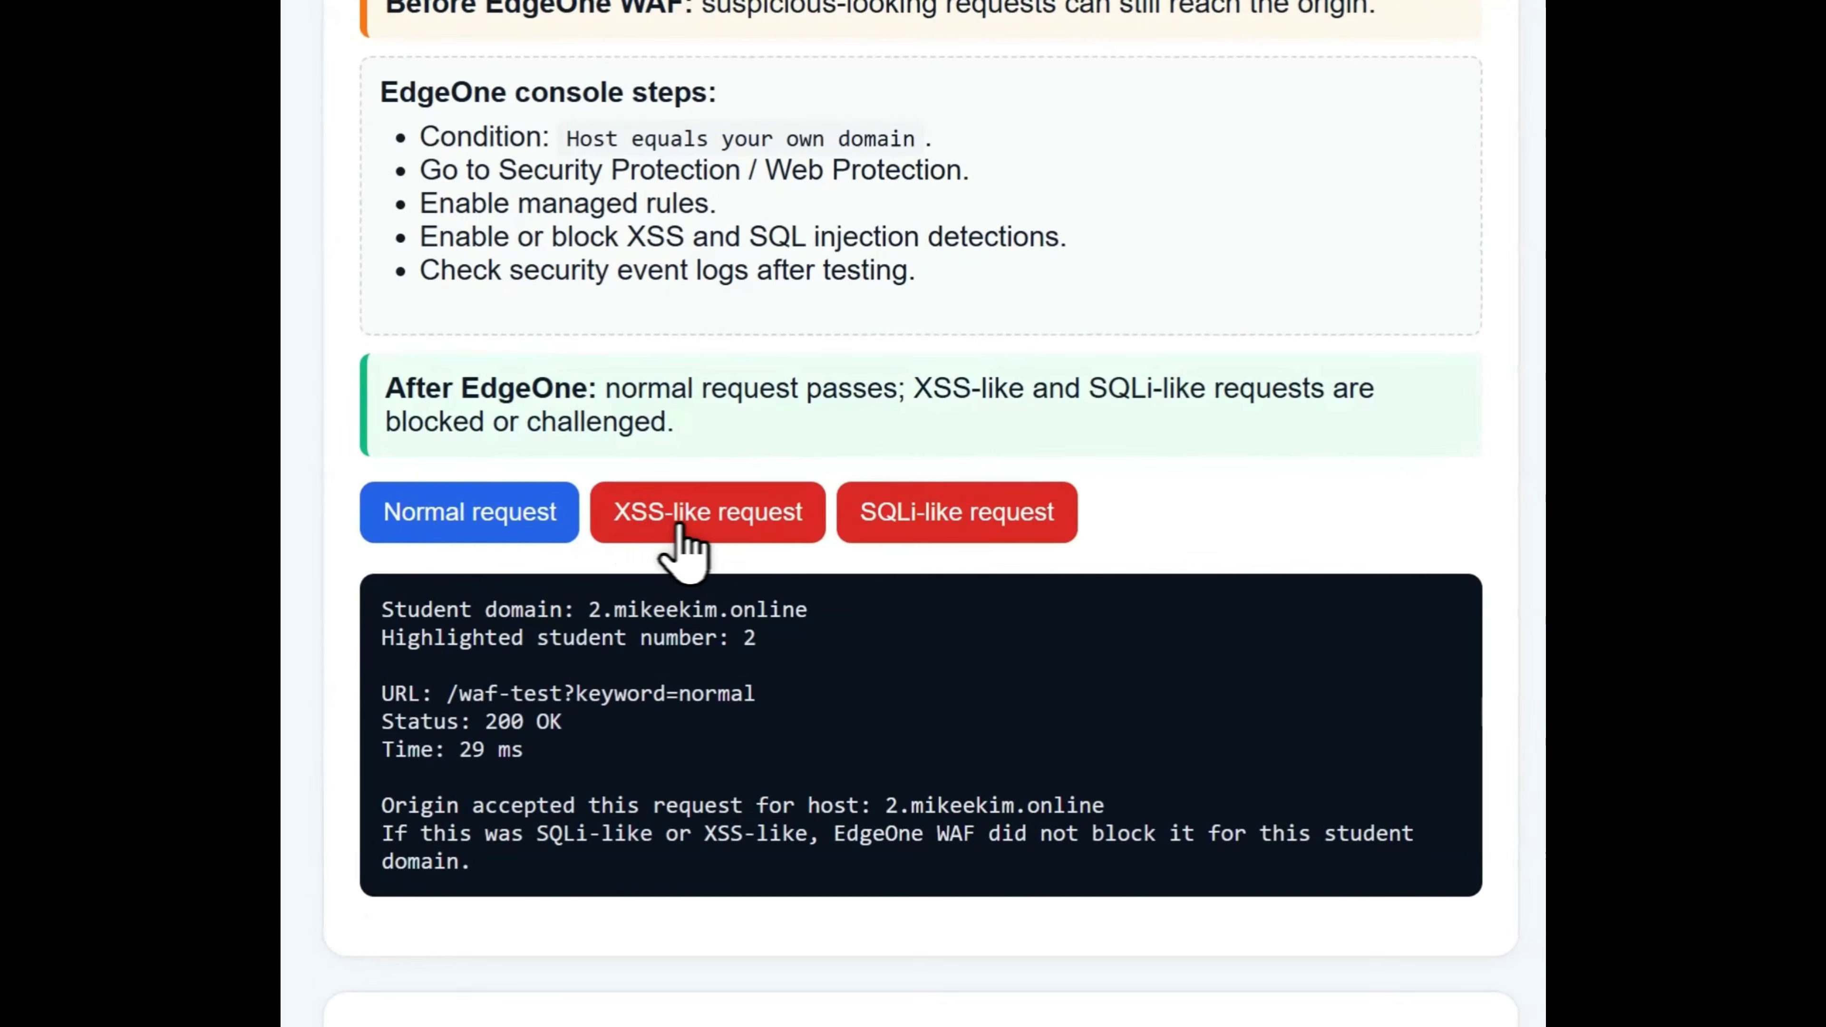
pyautogui.click(494, 484)
pyautogui.moveTo(511, 695); pyautogui.dragTo(911, 896)
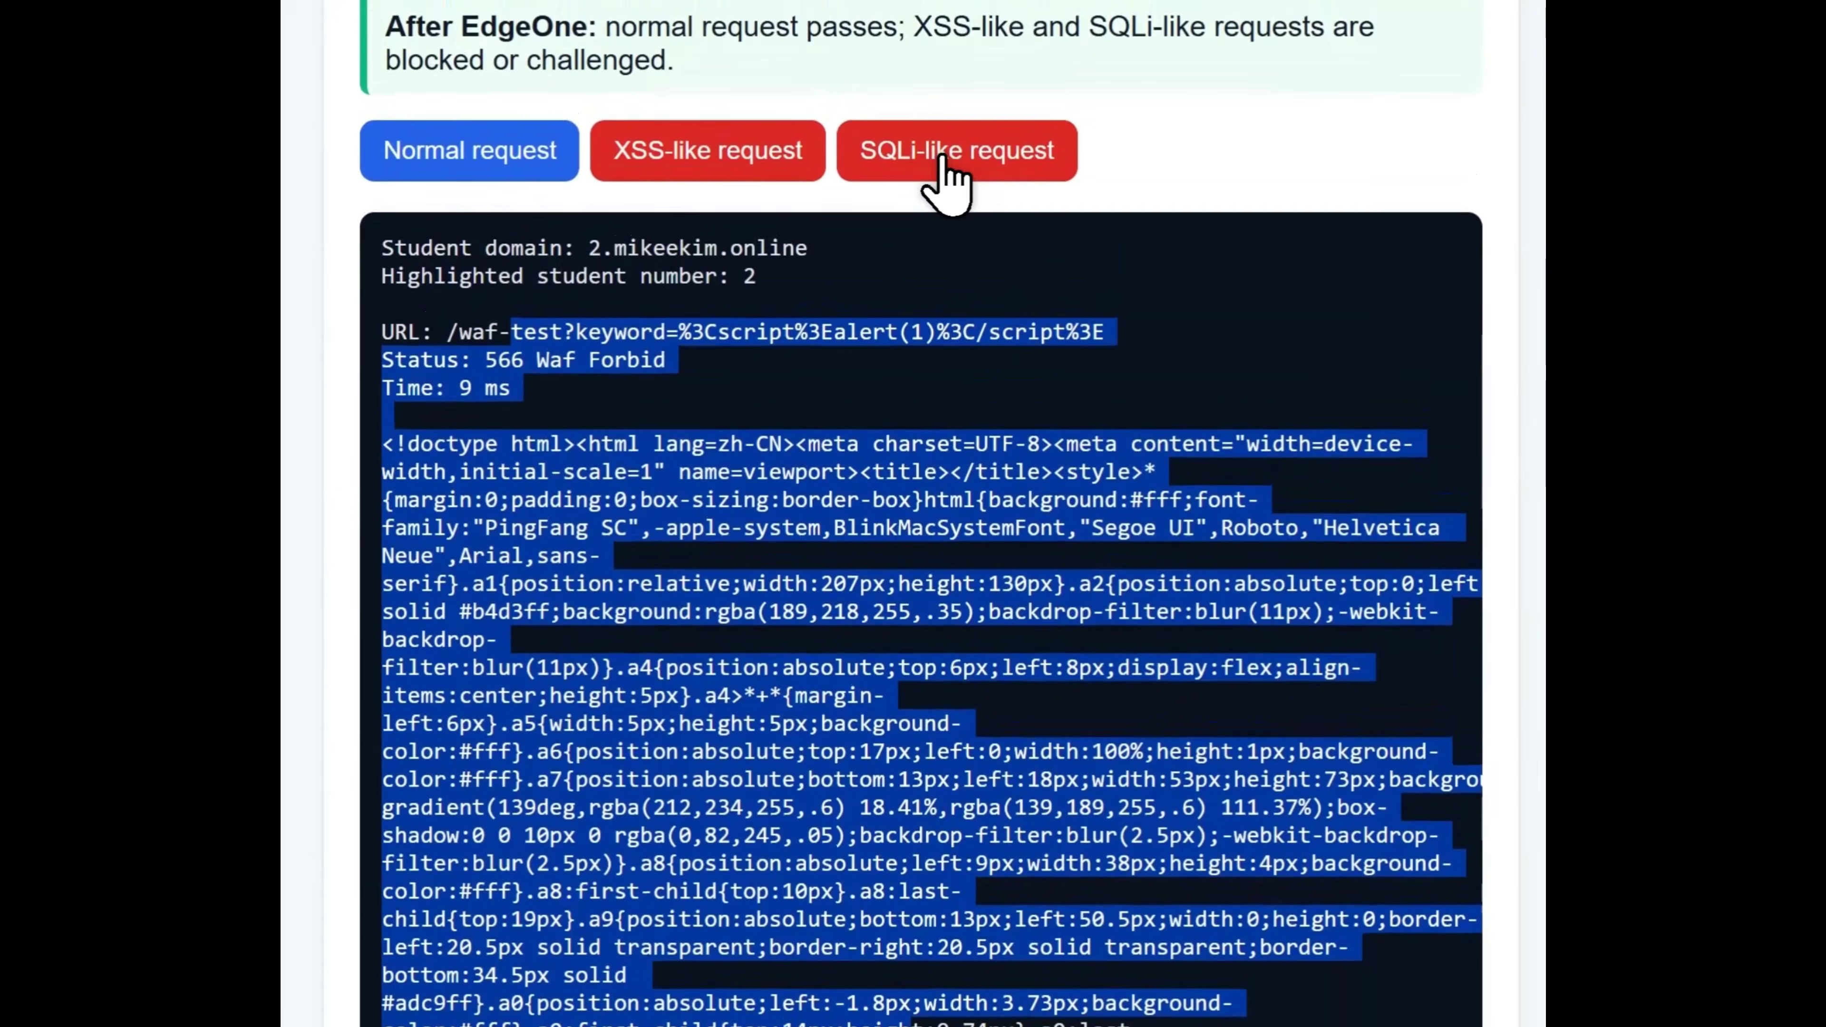
# Send the Lab 3 SQLi-like request, and repeat the XSS-like and SQLi-like requests to confirm how the WAF handles them.
pyautogui.click(945, 160)
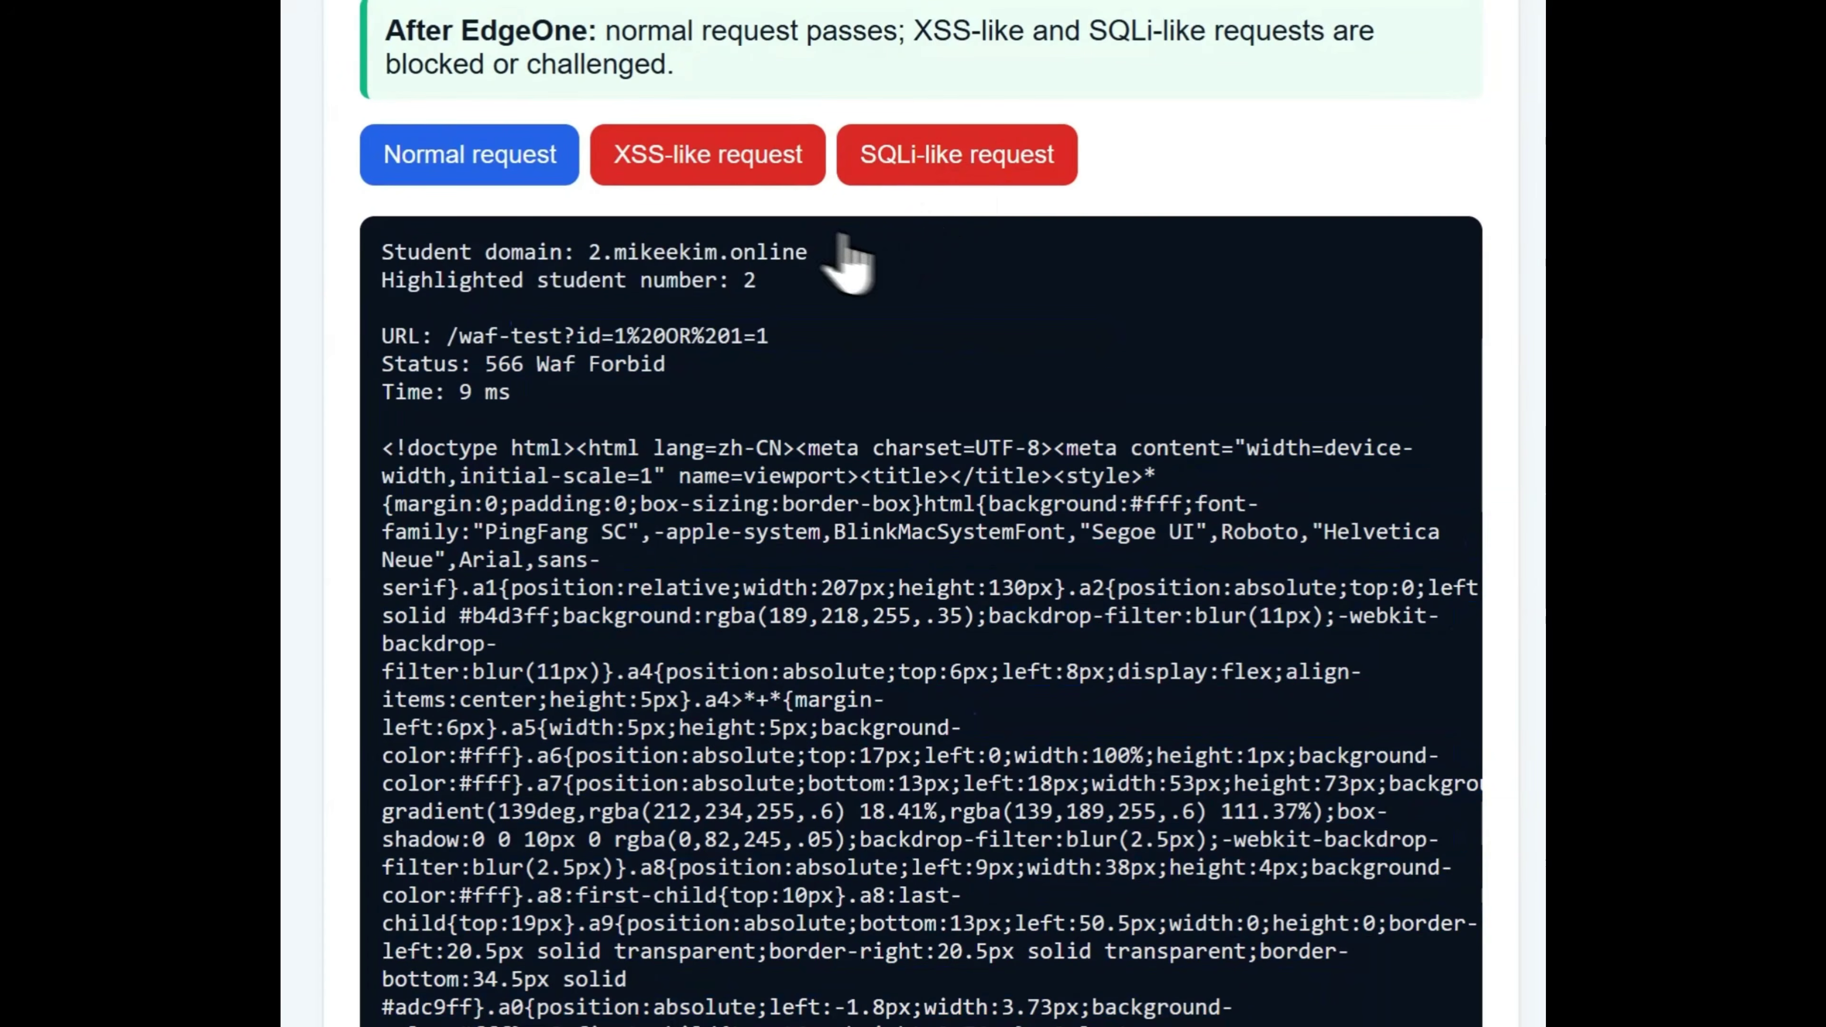
pyautogui.click(708, 158)
pyautogui.click(866, 175)
pyautogui.click(705, 288)
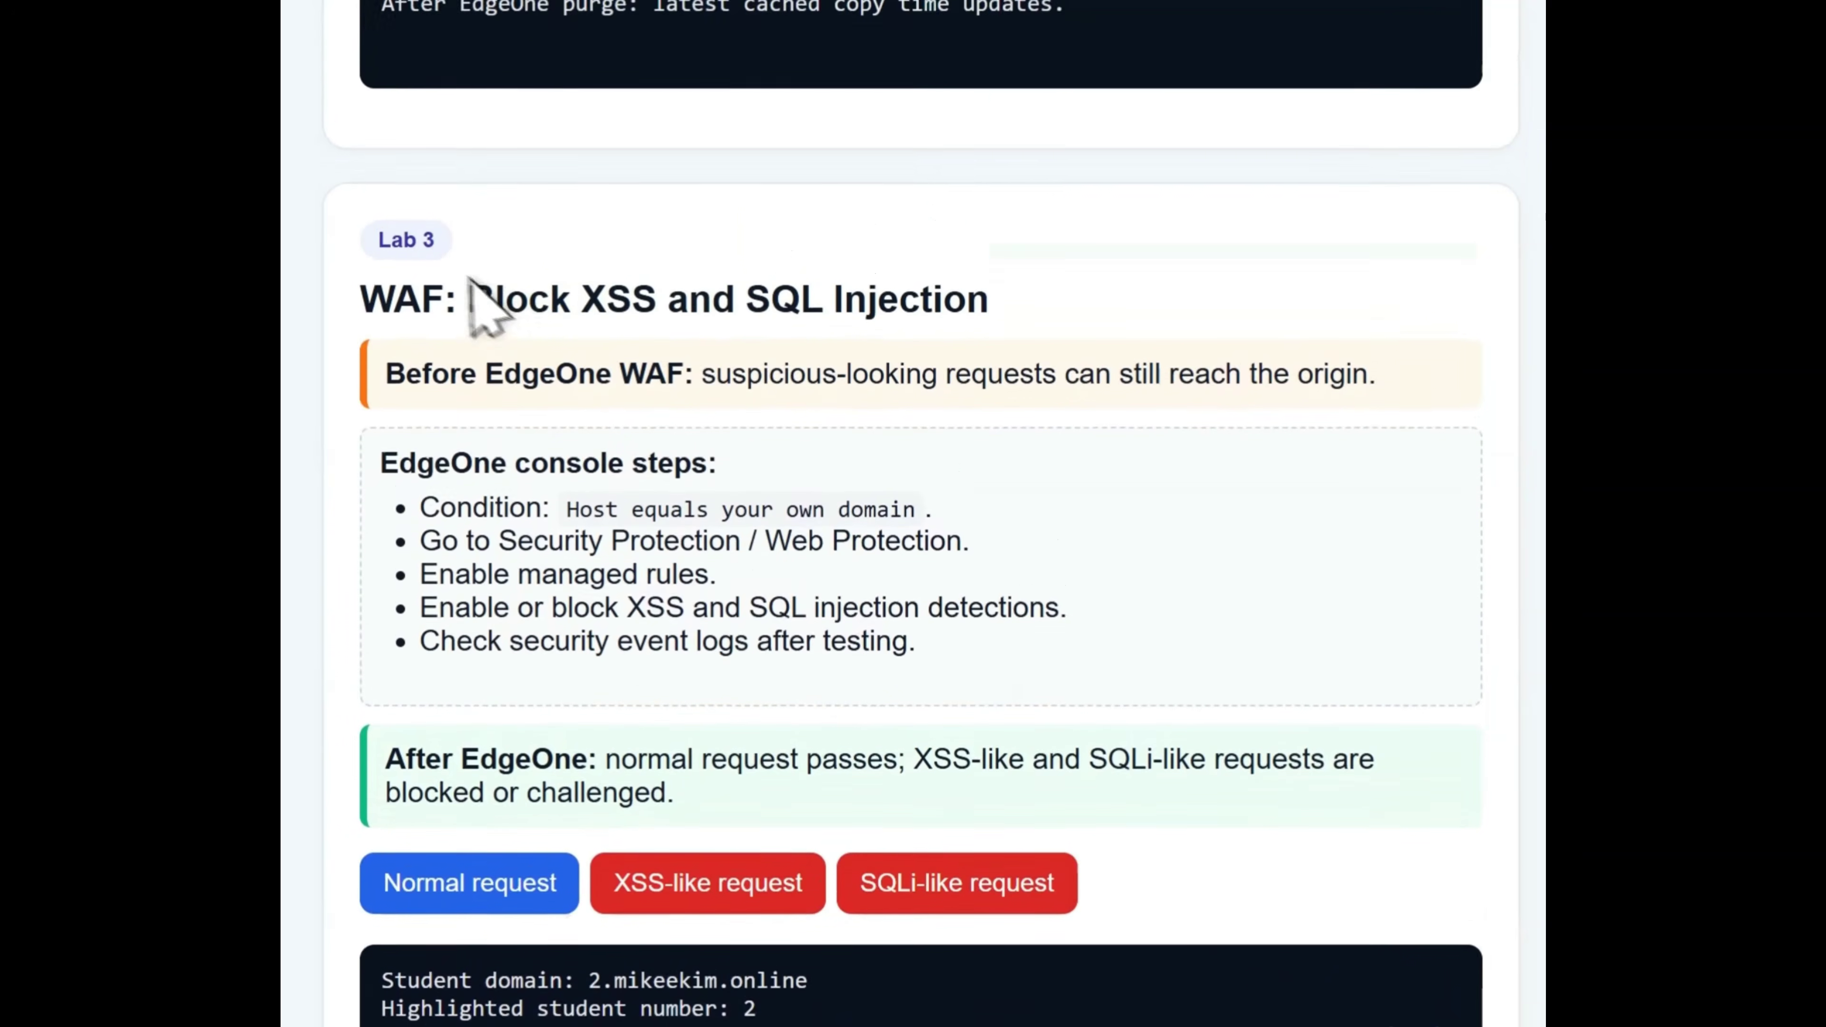
# Examine the Lab 3 console steps, the status code of the SQLi-like response, and the Lab 4 path-based access control instructions.
pyautogui.moveTo(416, 294); pyautogui.dragTo(863, 693)
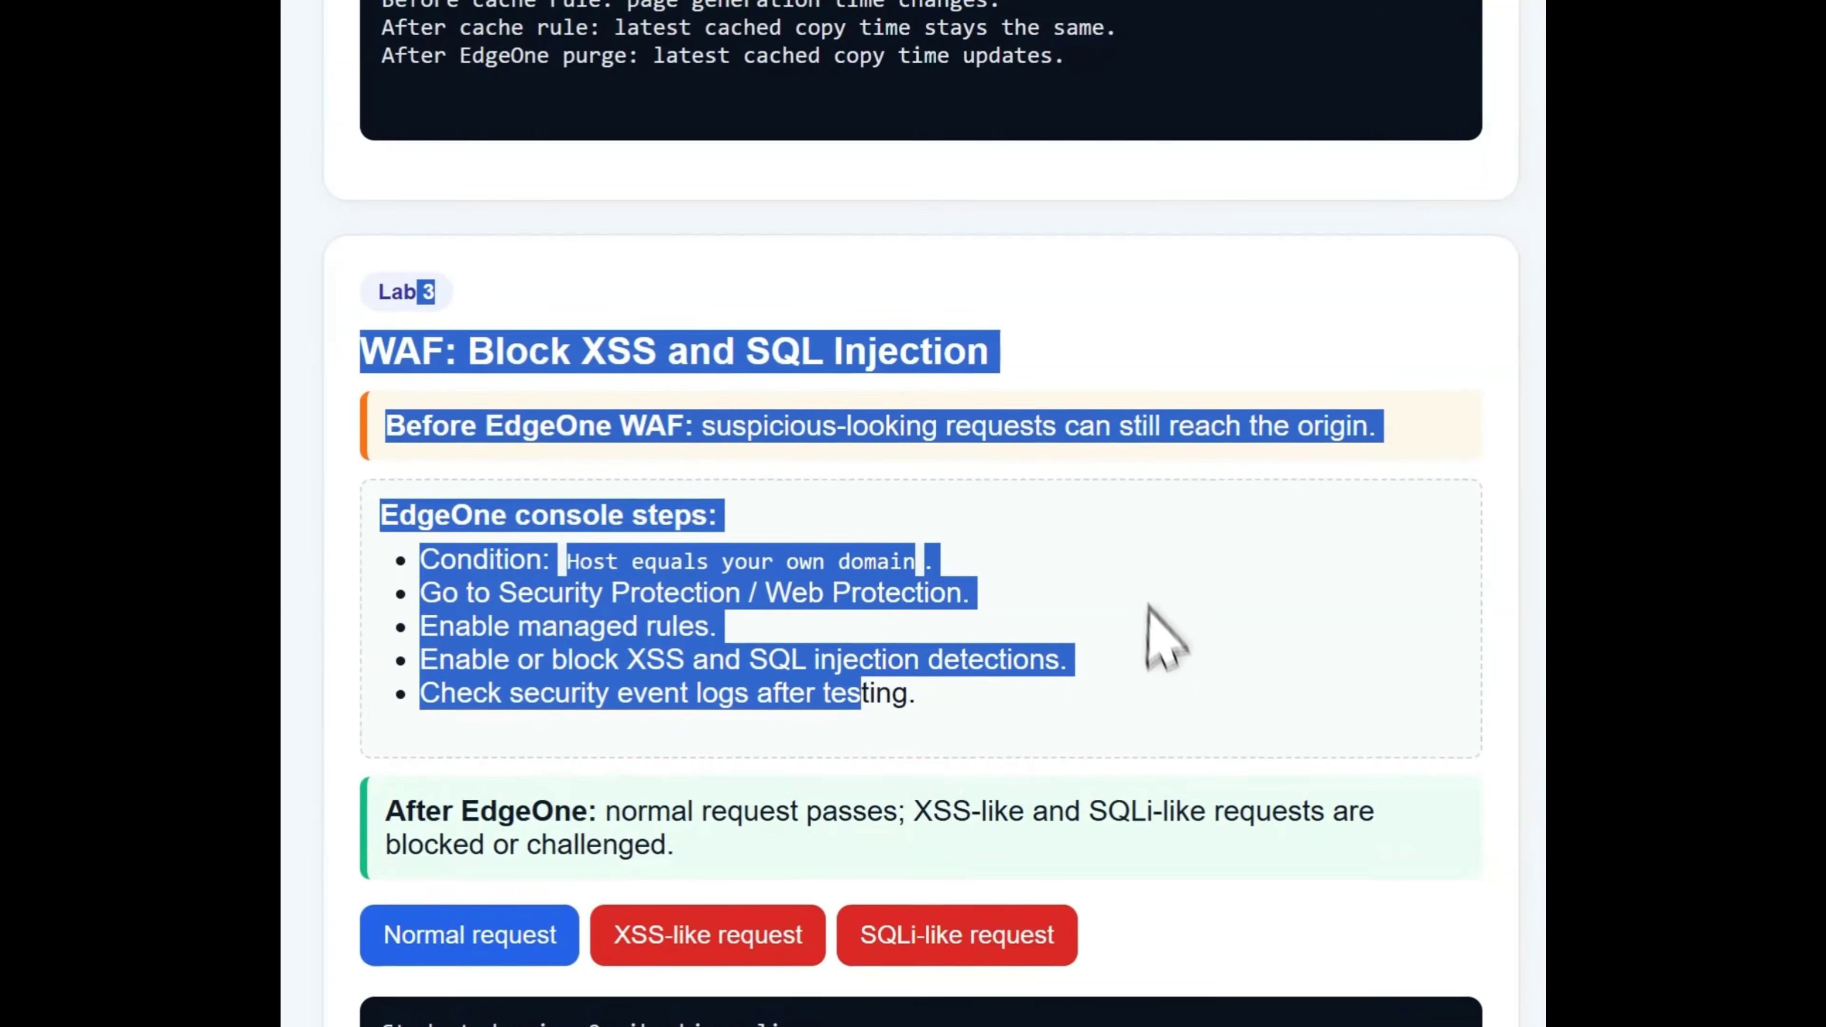
pyautogui.scroll(6, 737, 564)
pyautogui.scroll(-6, 803, 510)
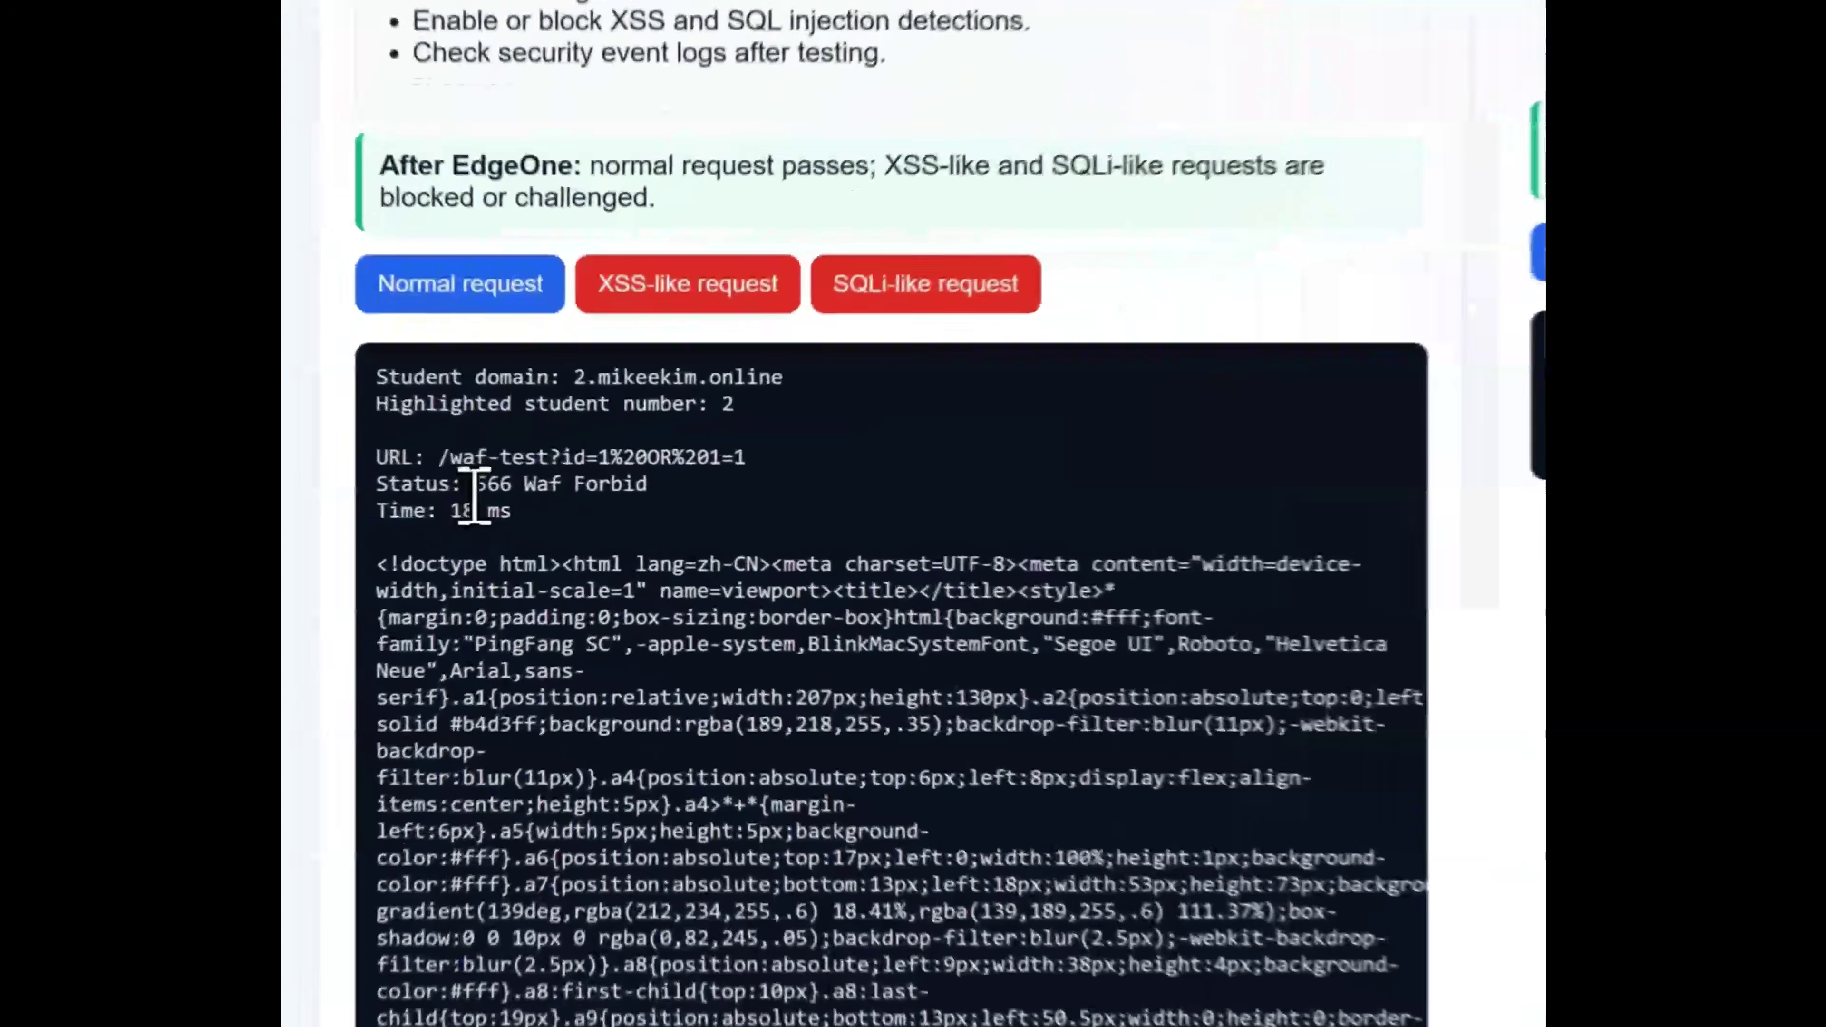
pyautogui.moveTo(382, 499); pyautogui.dragTo(414, 501)
pyautogui.scroll(4, 575, 557)
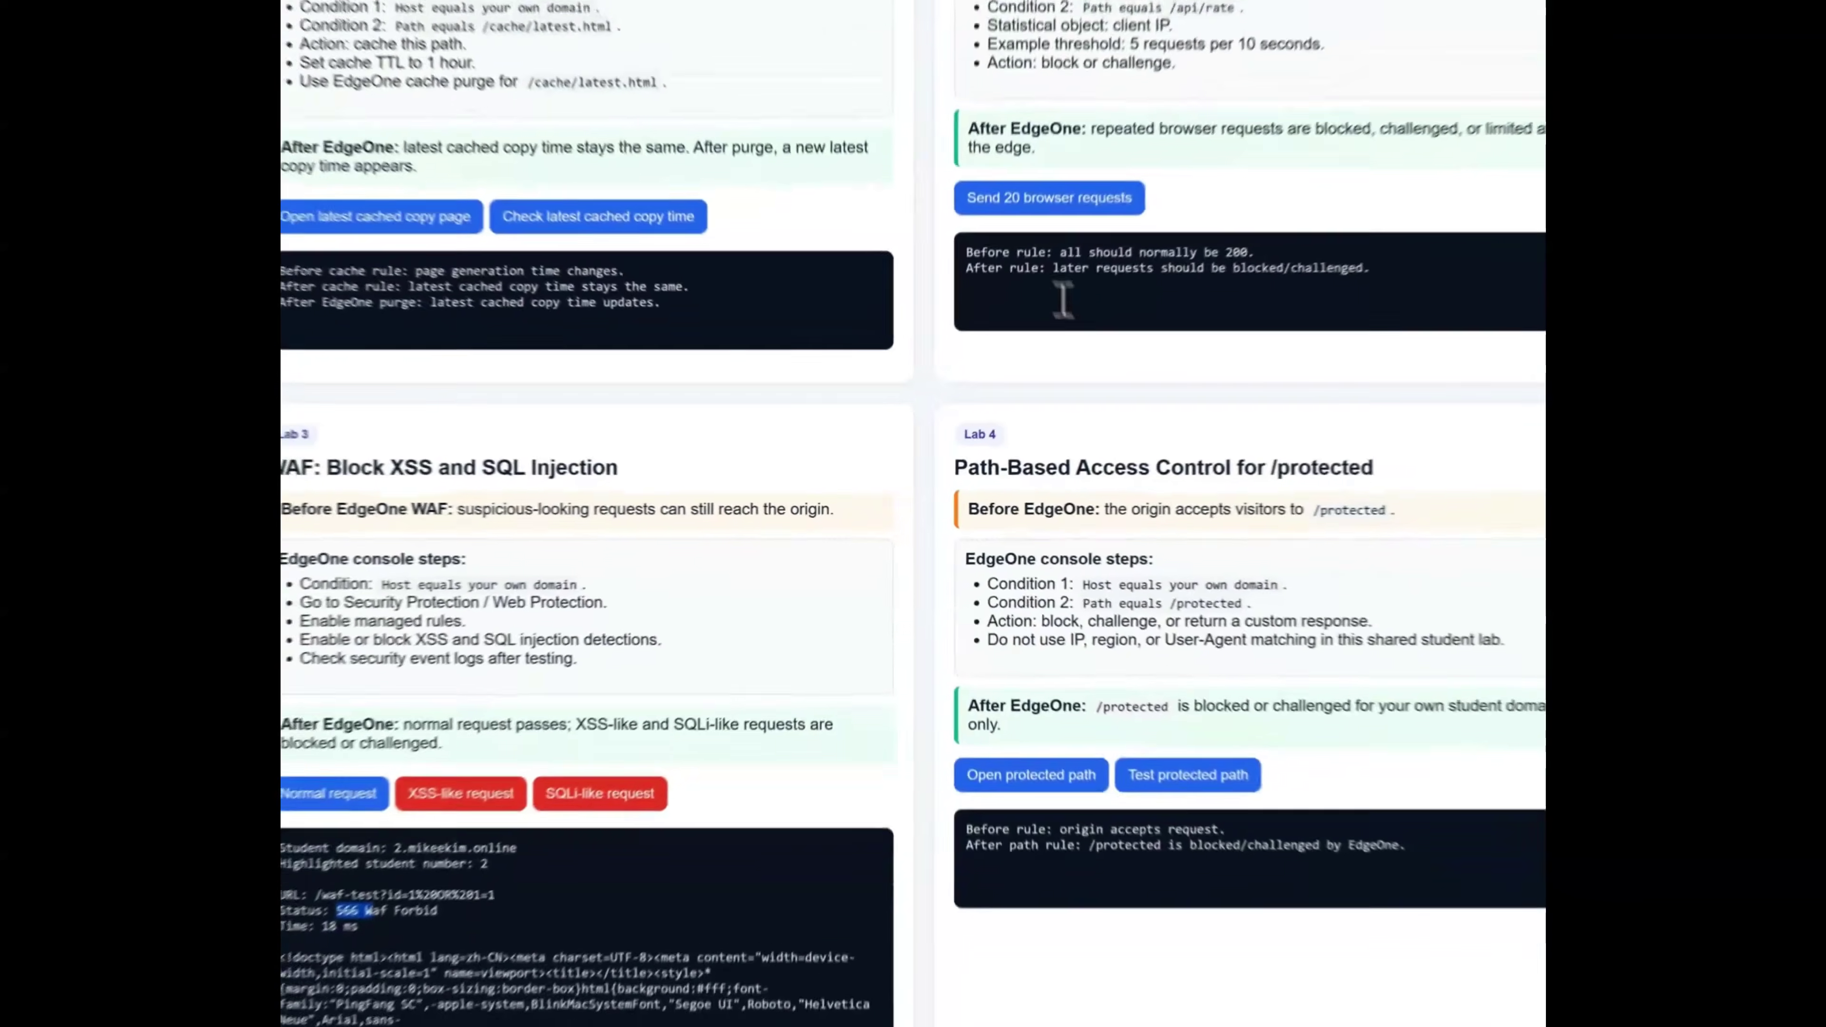
pyautogui.scroll(4, 1078, 324)
pyautogui.scroll(-8, 1101, 344)
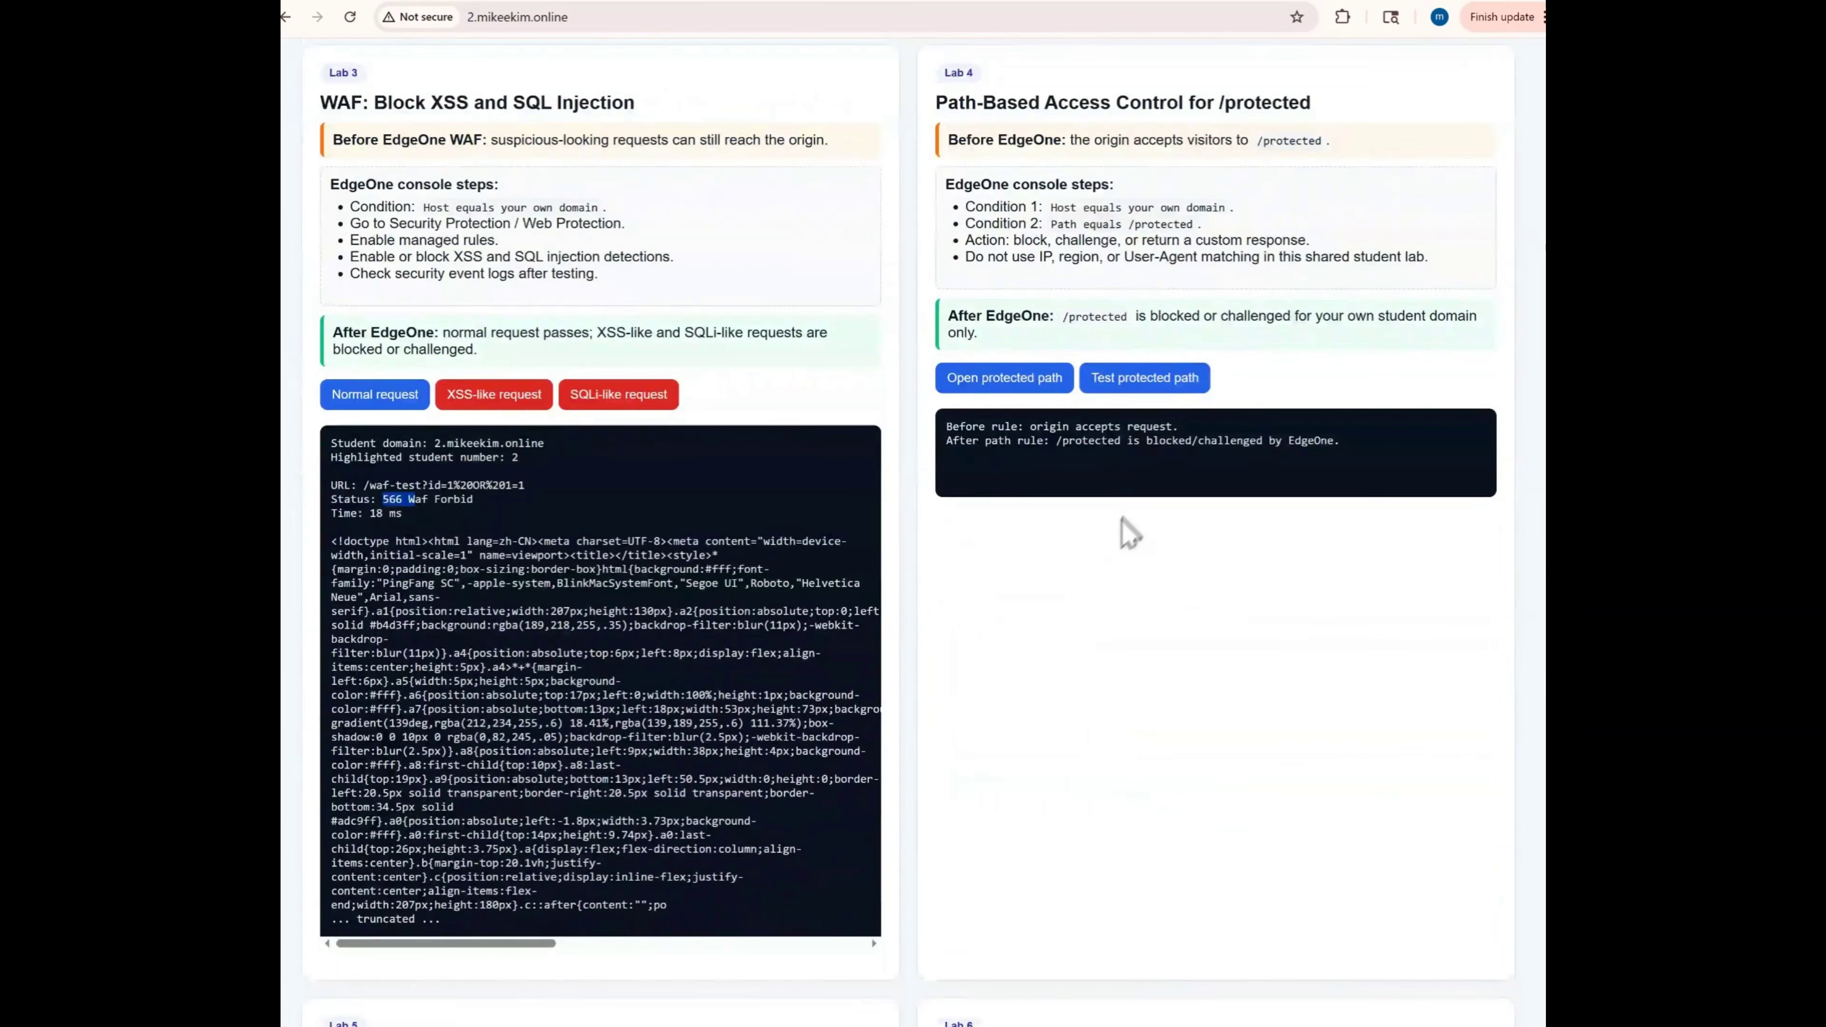
# Review the Lab 4 instructions and highlight the /protected path in its heading.
pyautogui.scroll(3, 1130, 532)
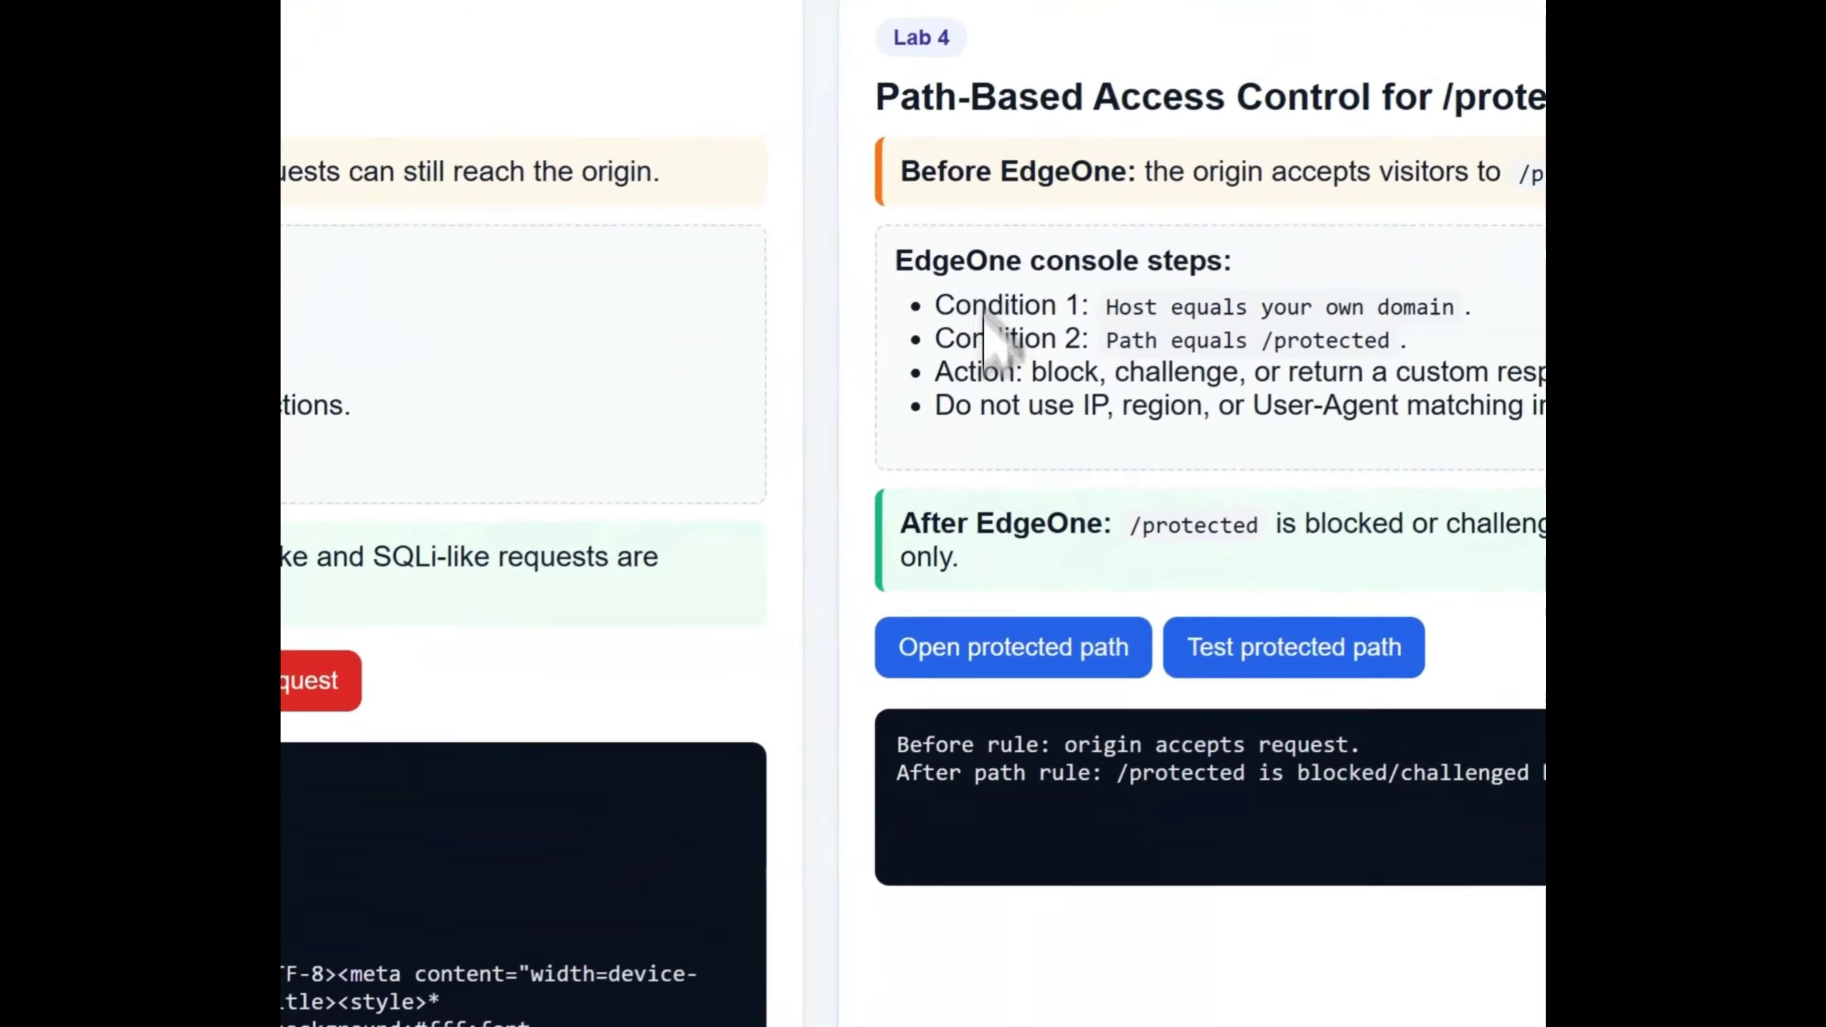
pyautogui.moveTo(907, 38); pyautogui.dragTo(969, 52)
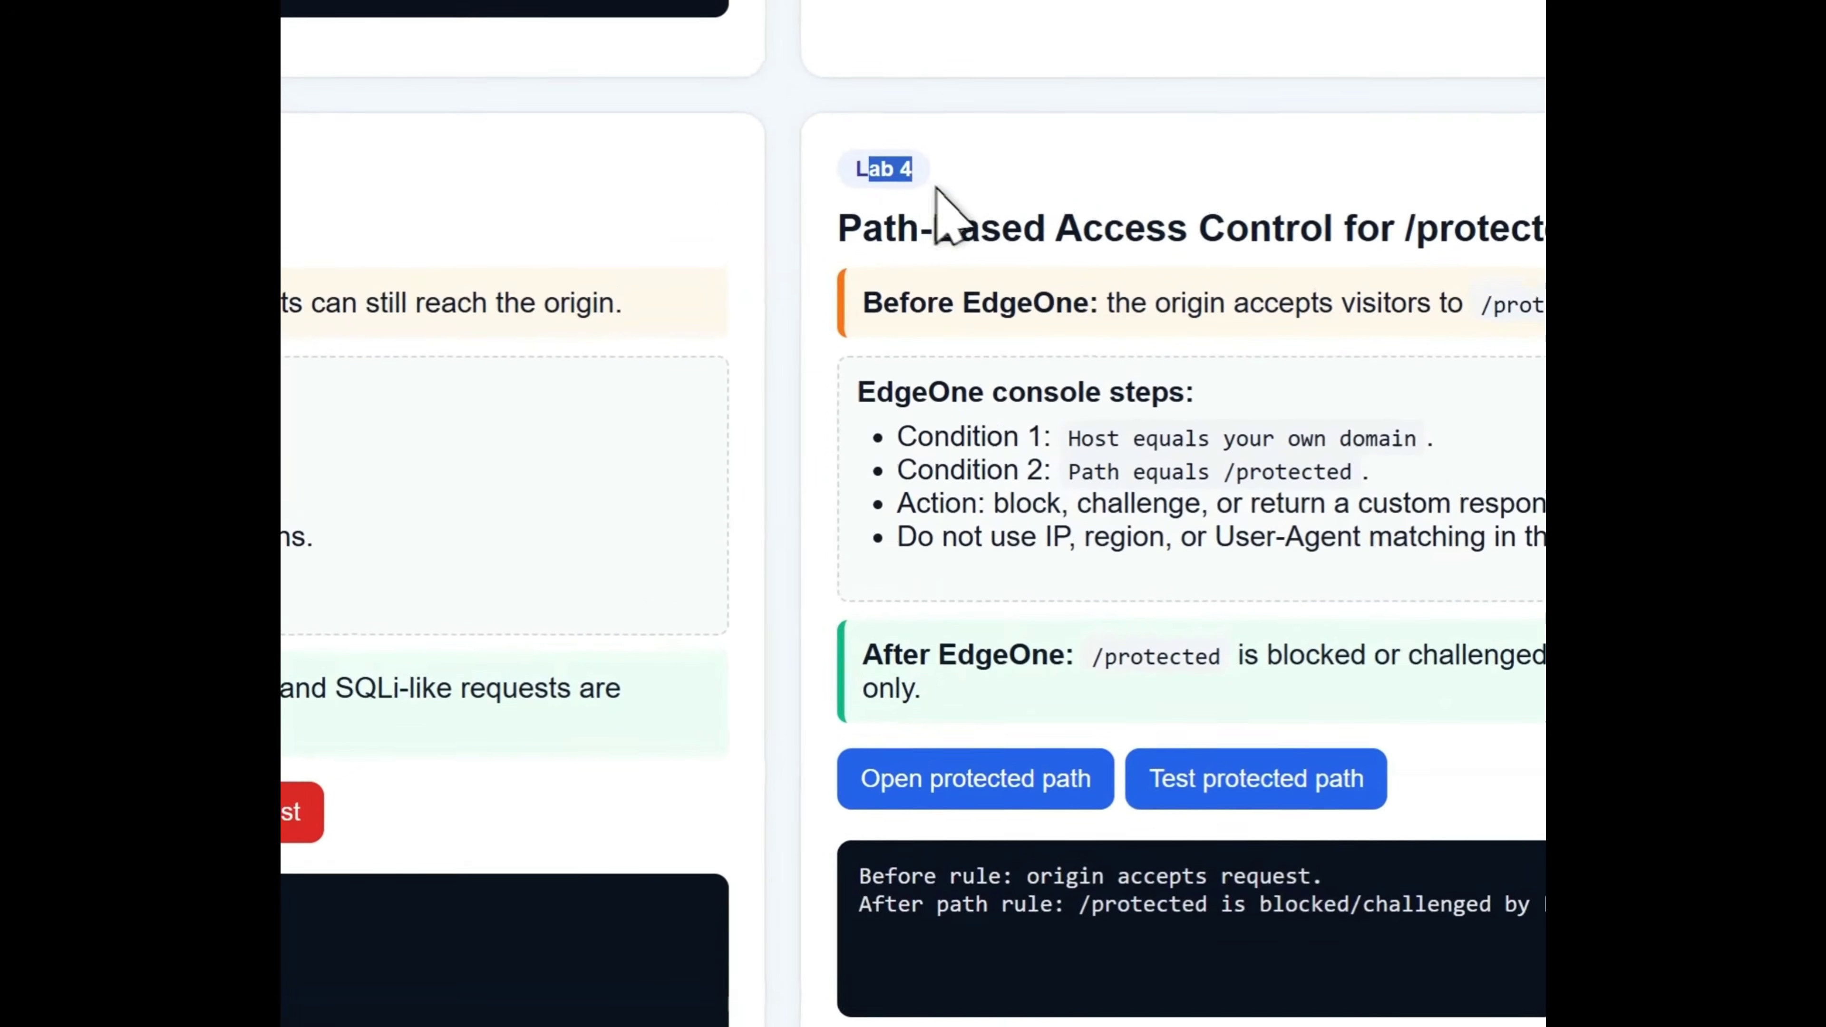
pyautogui.moveTo(1082, 232); pyautogui.dragTo(1402, 232)
pyautogui.click(1411, 230)
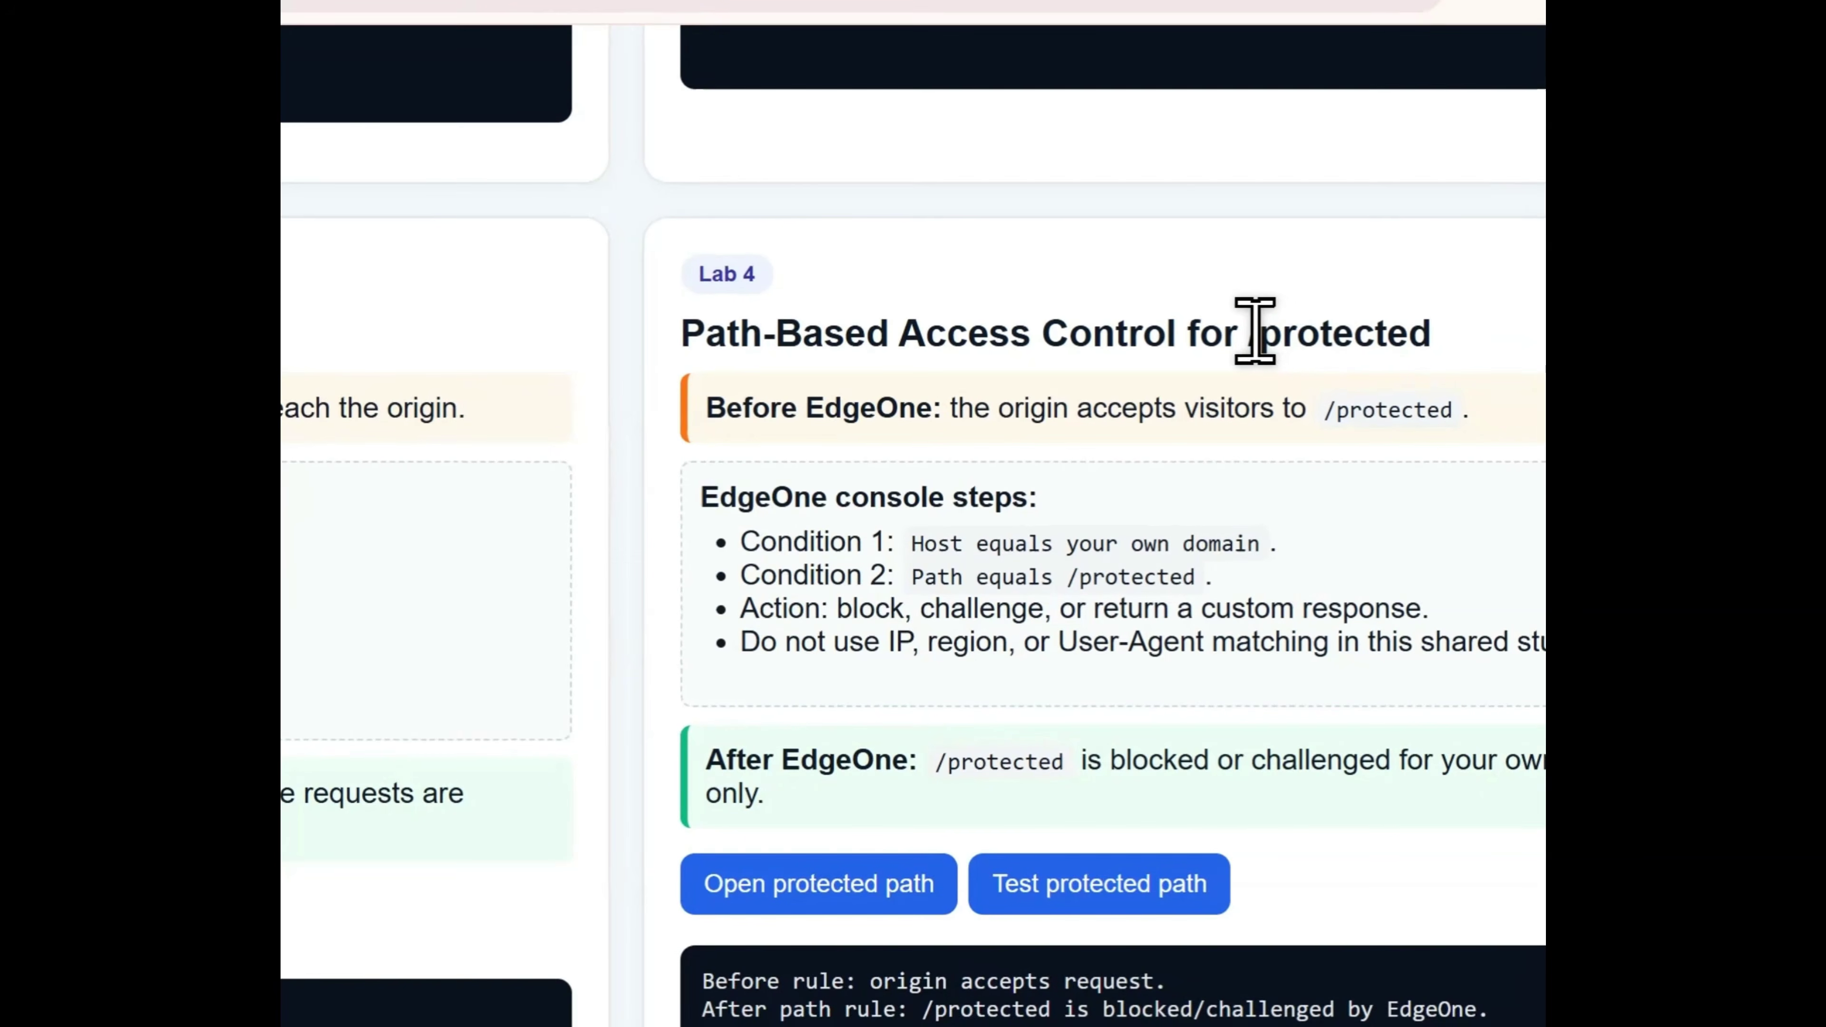
pyautogui.moveTo(1254, 332); pyautogui.dragTo(1441, 345)
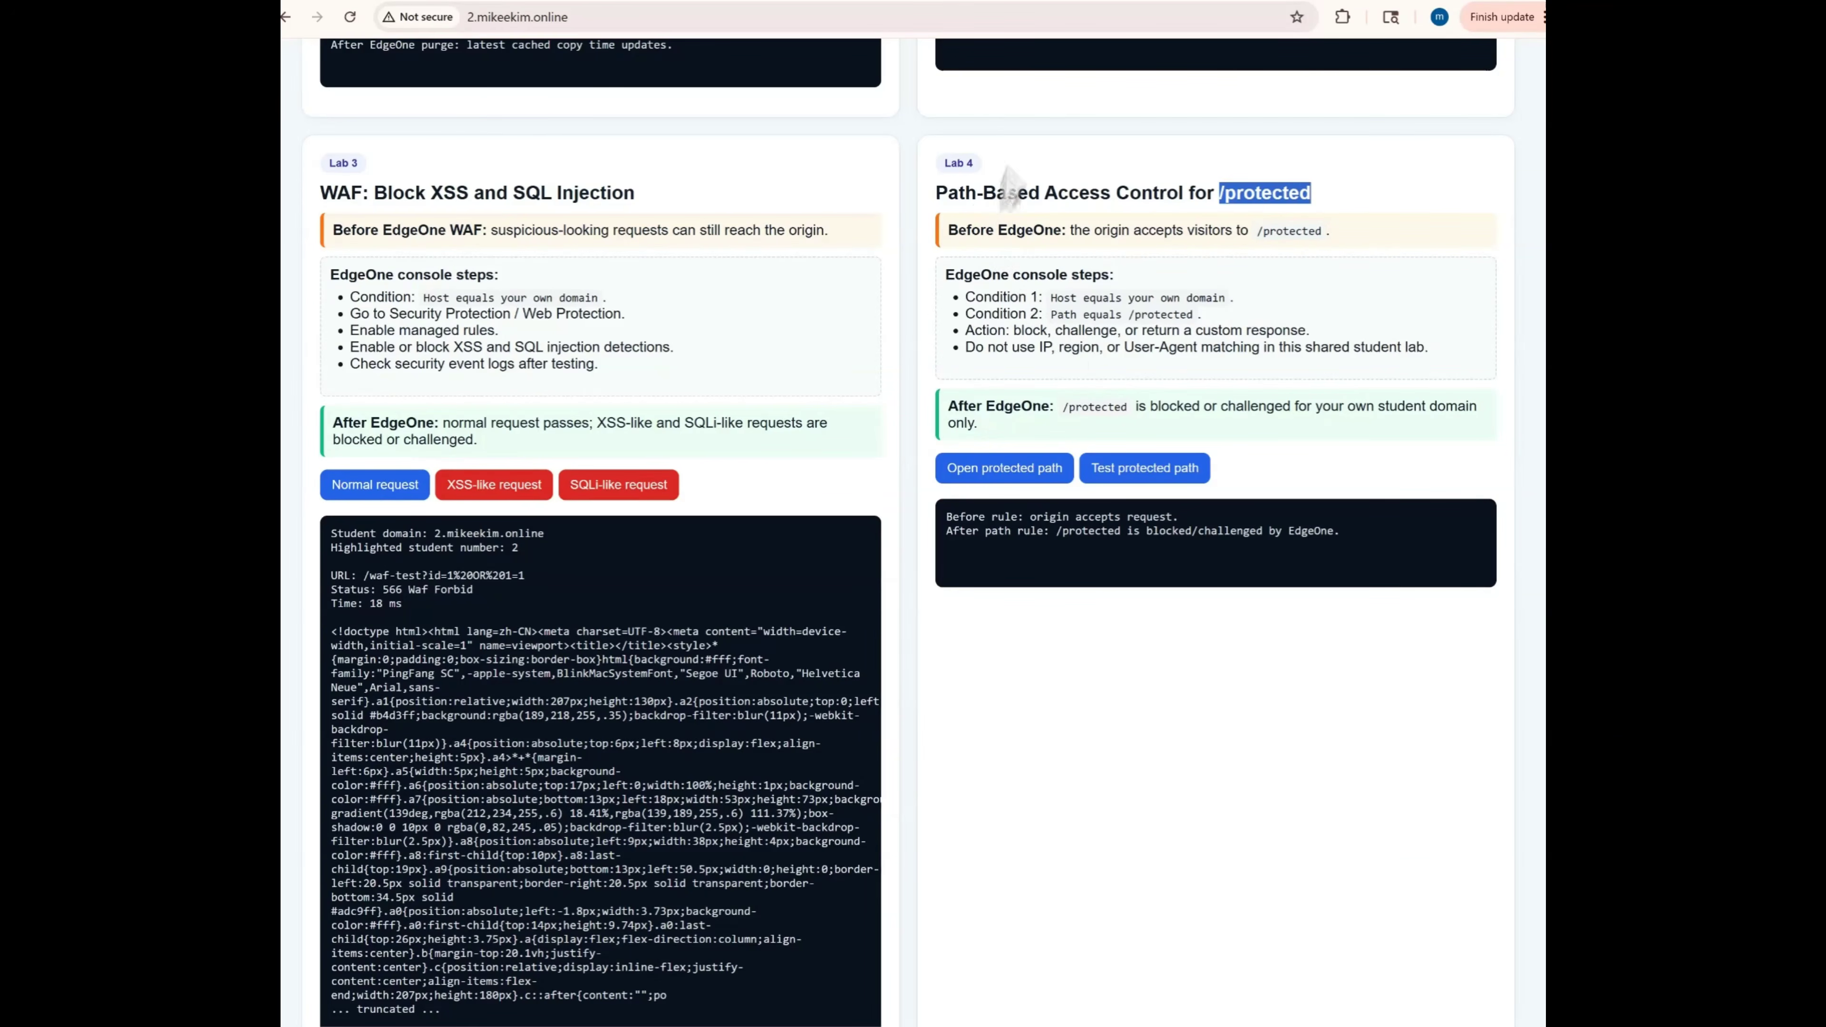
# Switch to the EdgeOne console and add a Basic Access Control rule for 2.mikeekim.online, matching the URL field with the wildcard operator.
pyautogui.click(1035, 2)
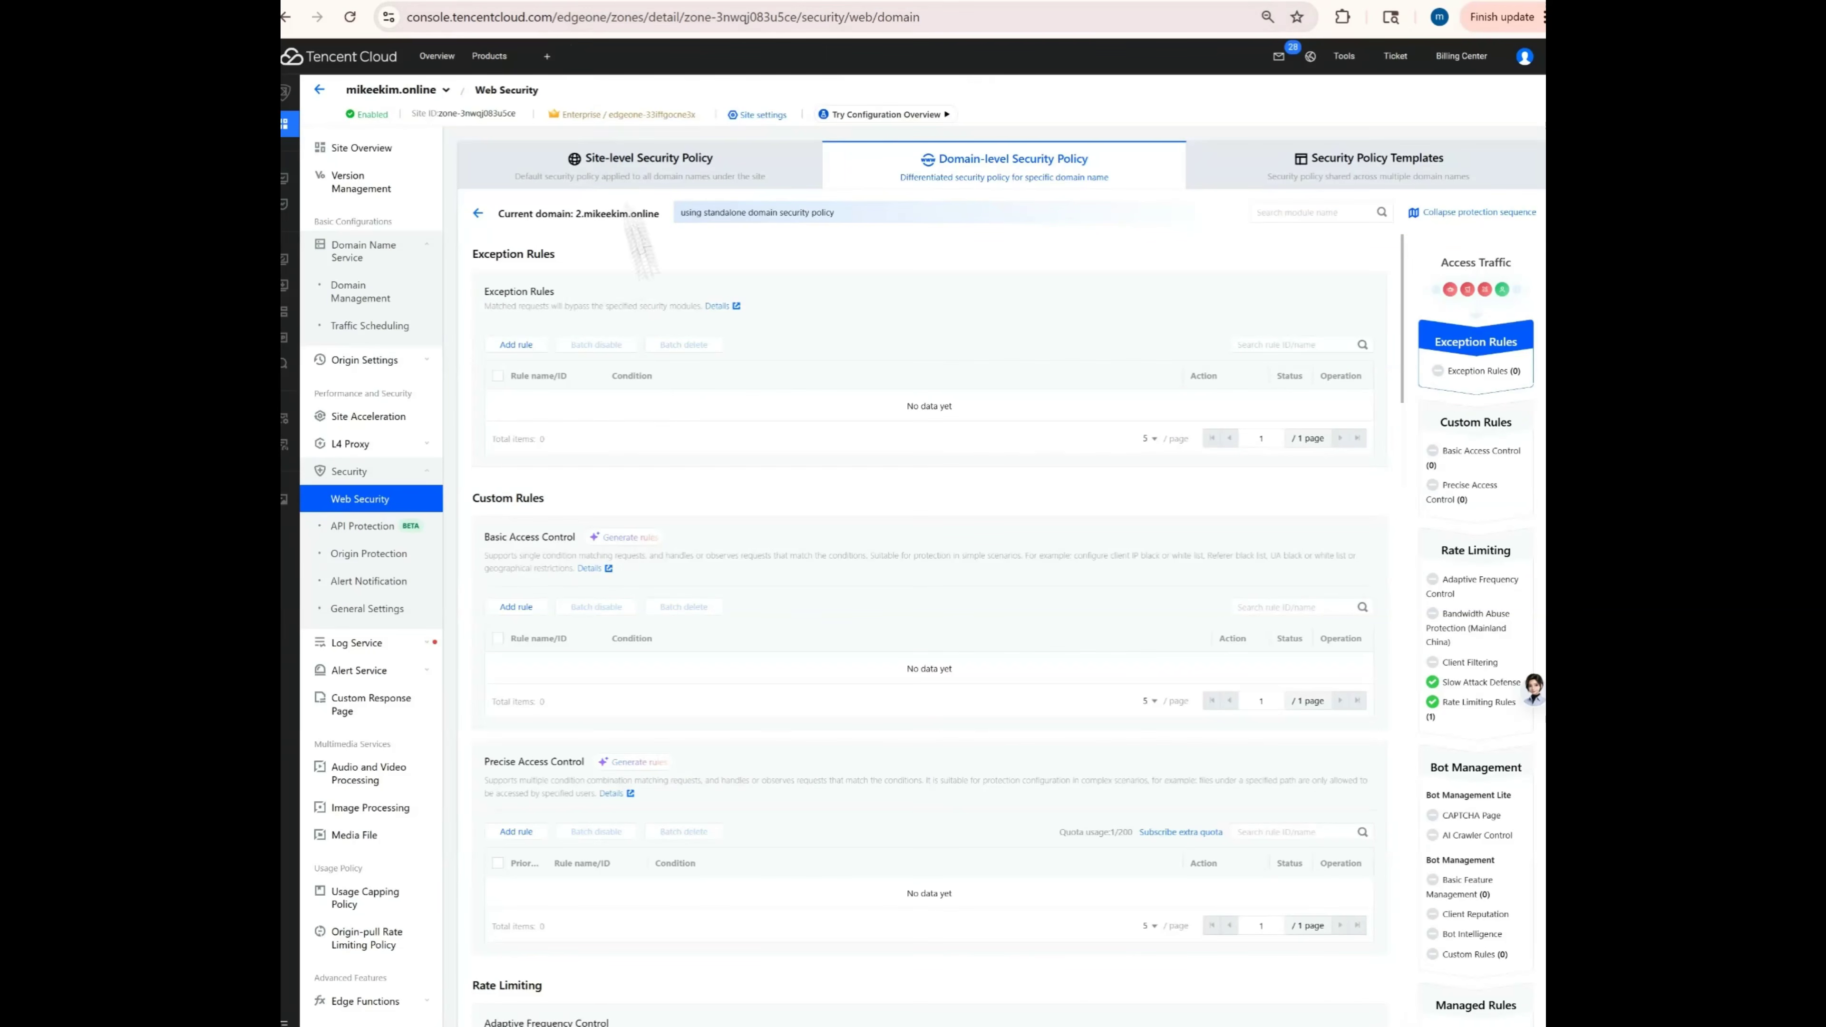
pyautogui.scroll(-1, 686, 458)
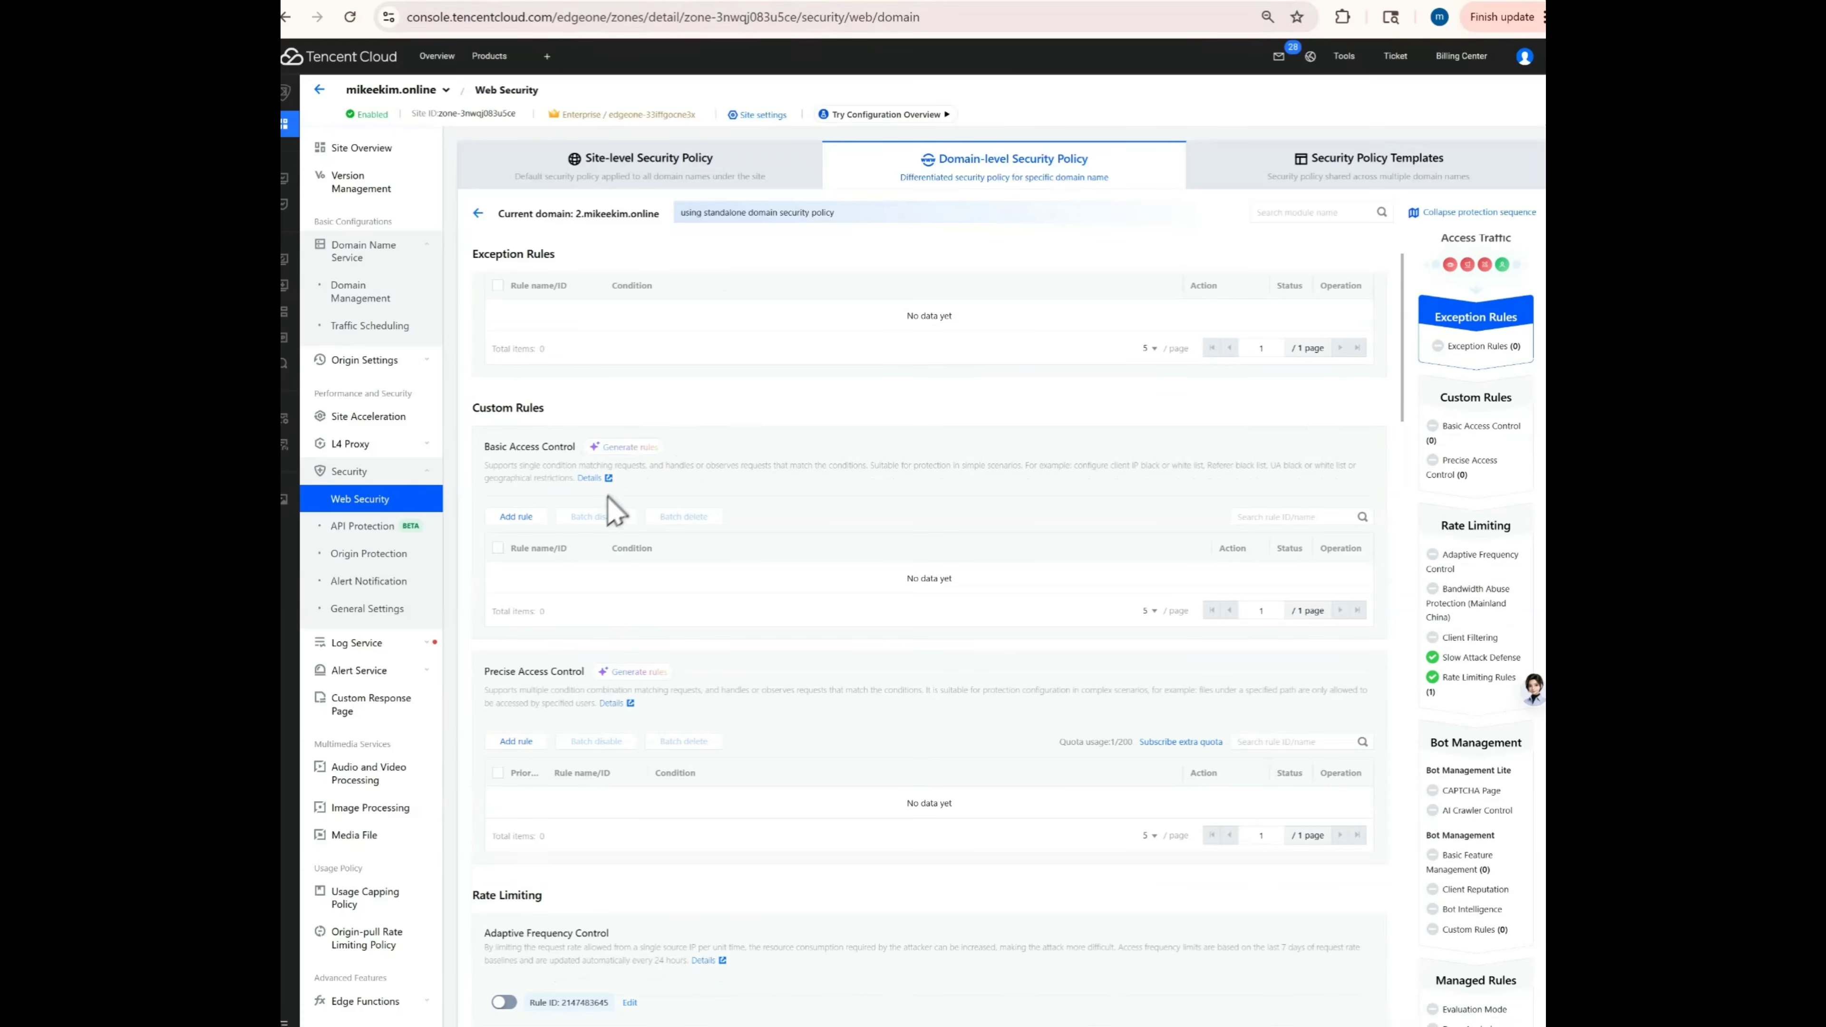
pyautogui.scroll(-1, 853, 460)
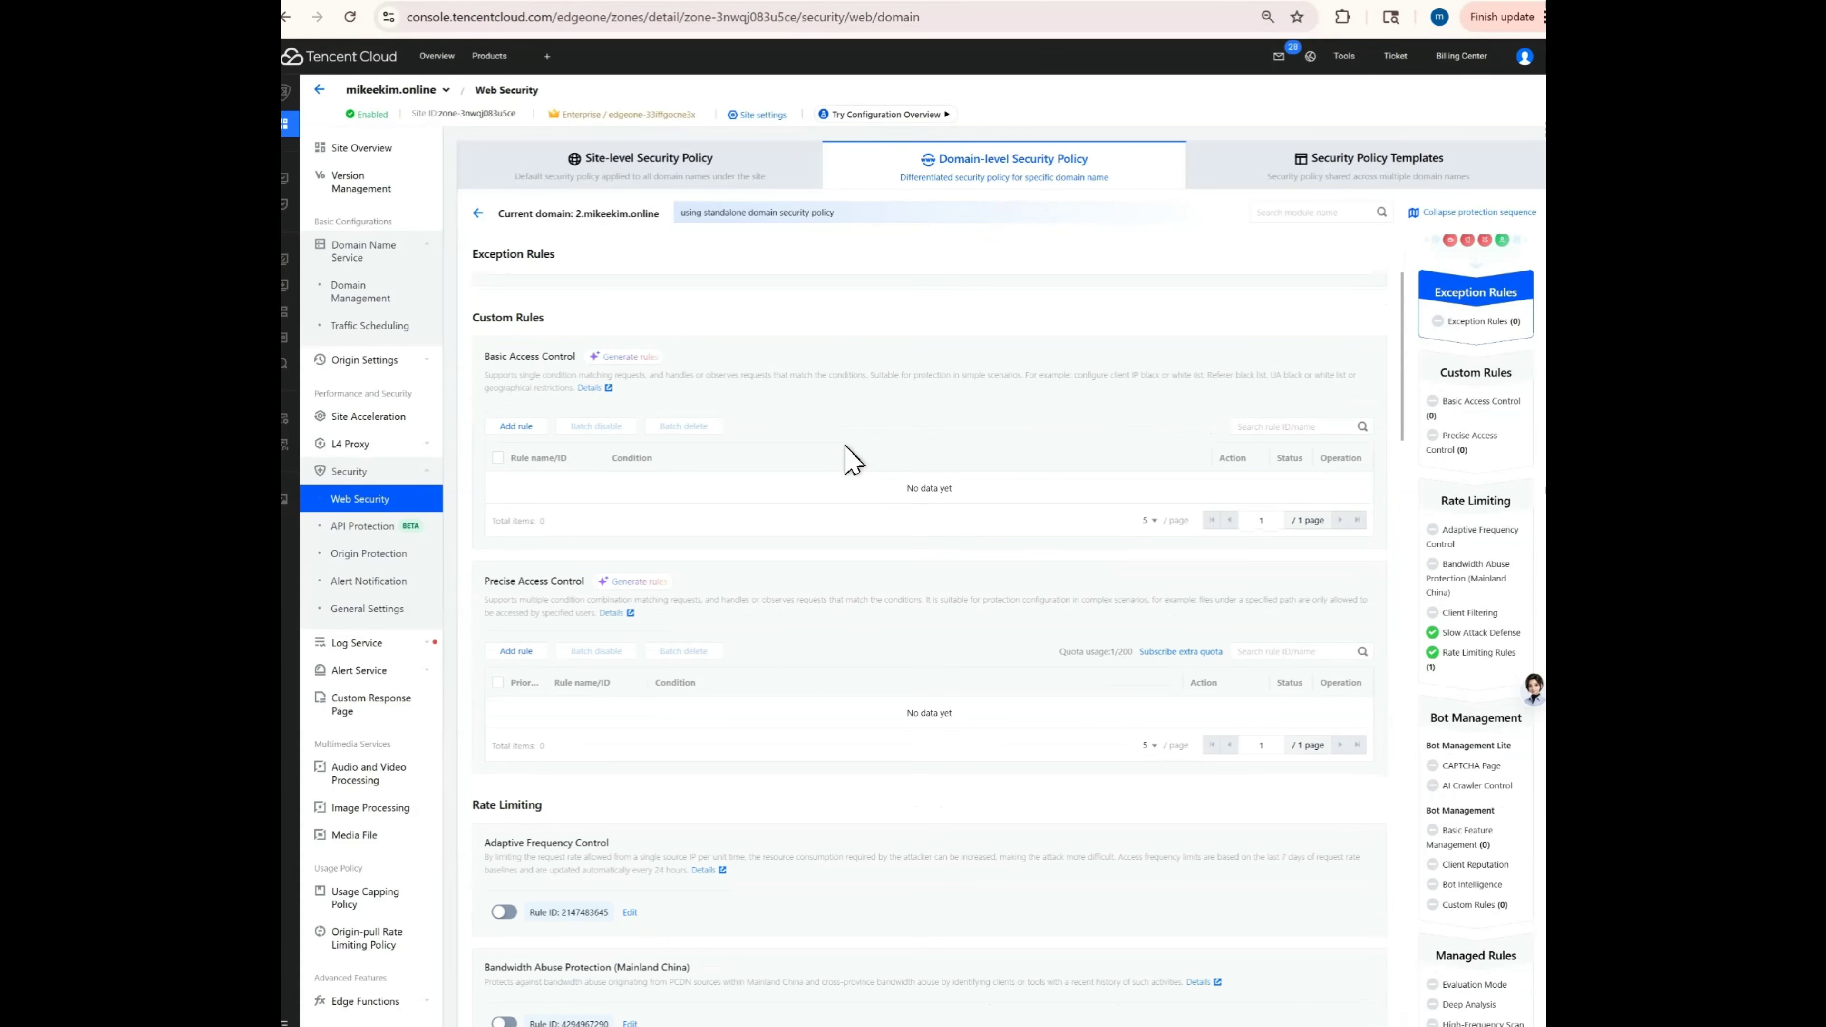
pyautogui.scroll(2, 640, 526)
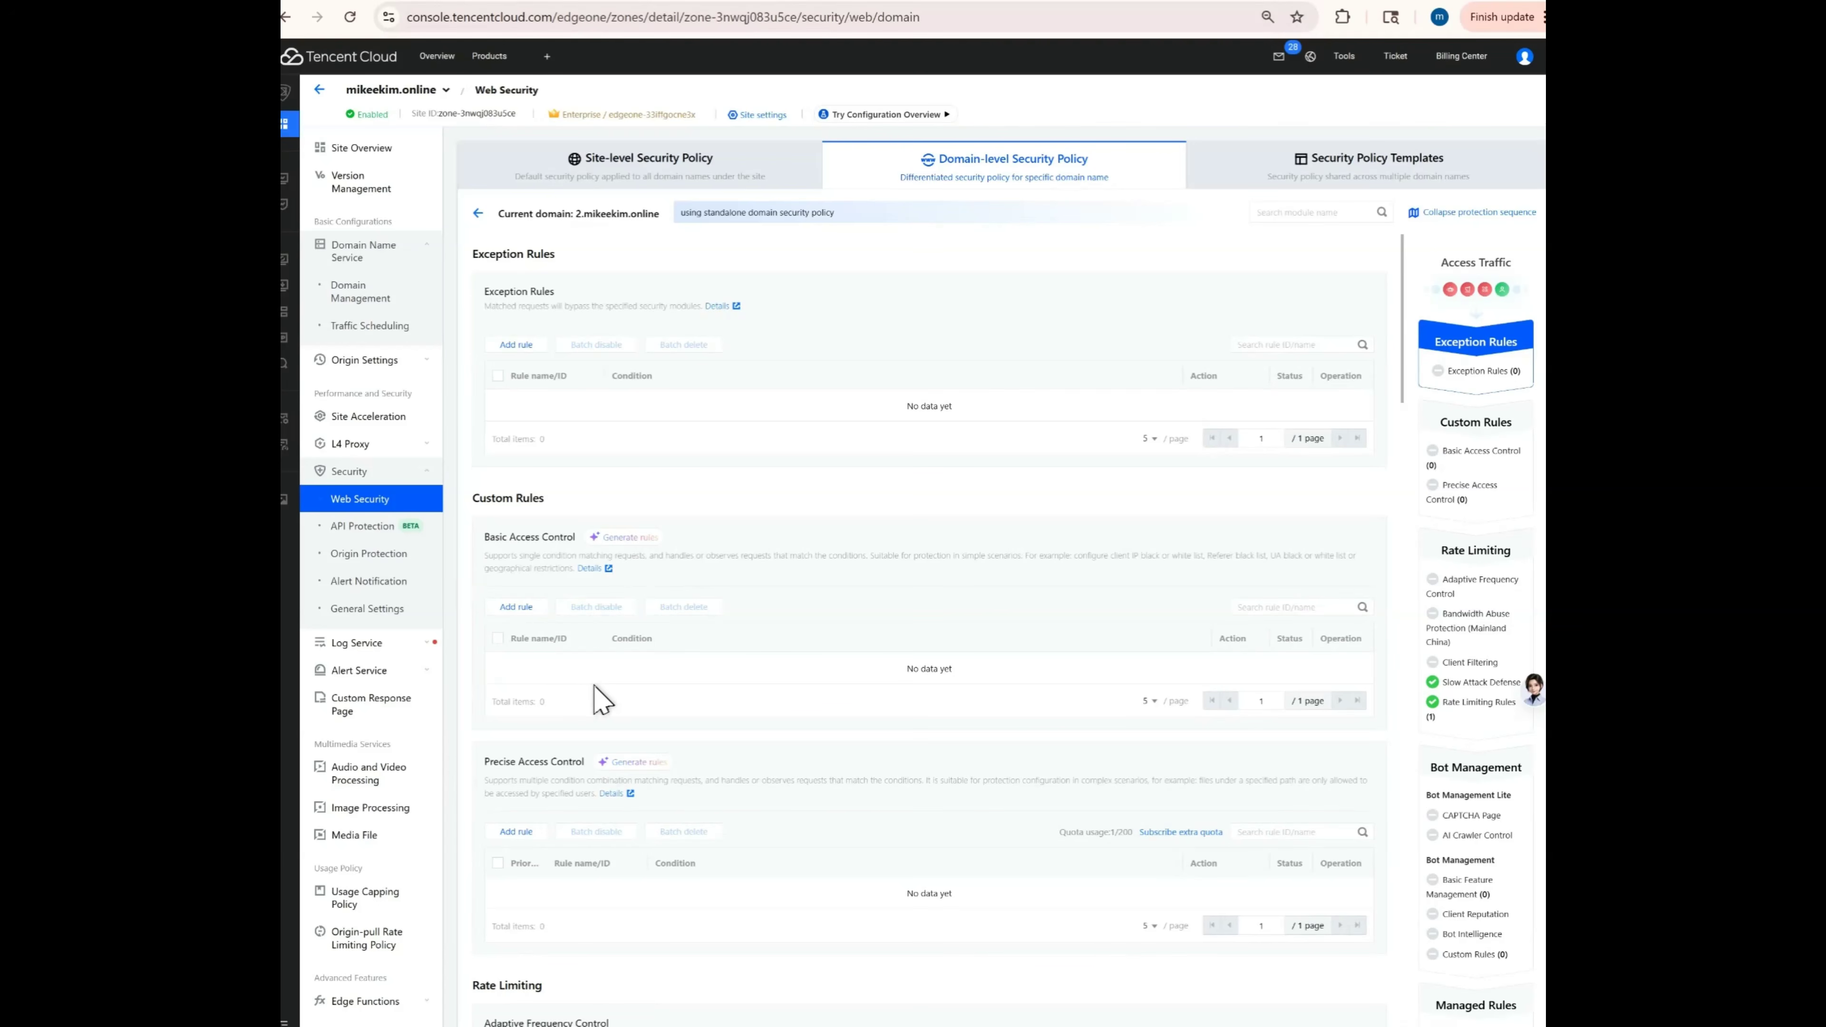
pyautogui.click(516, 606)
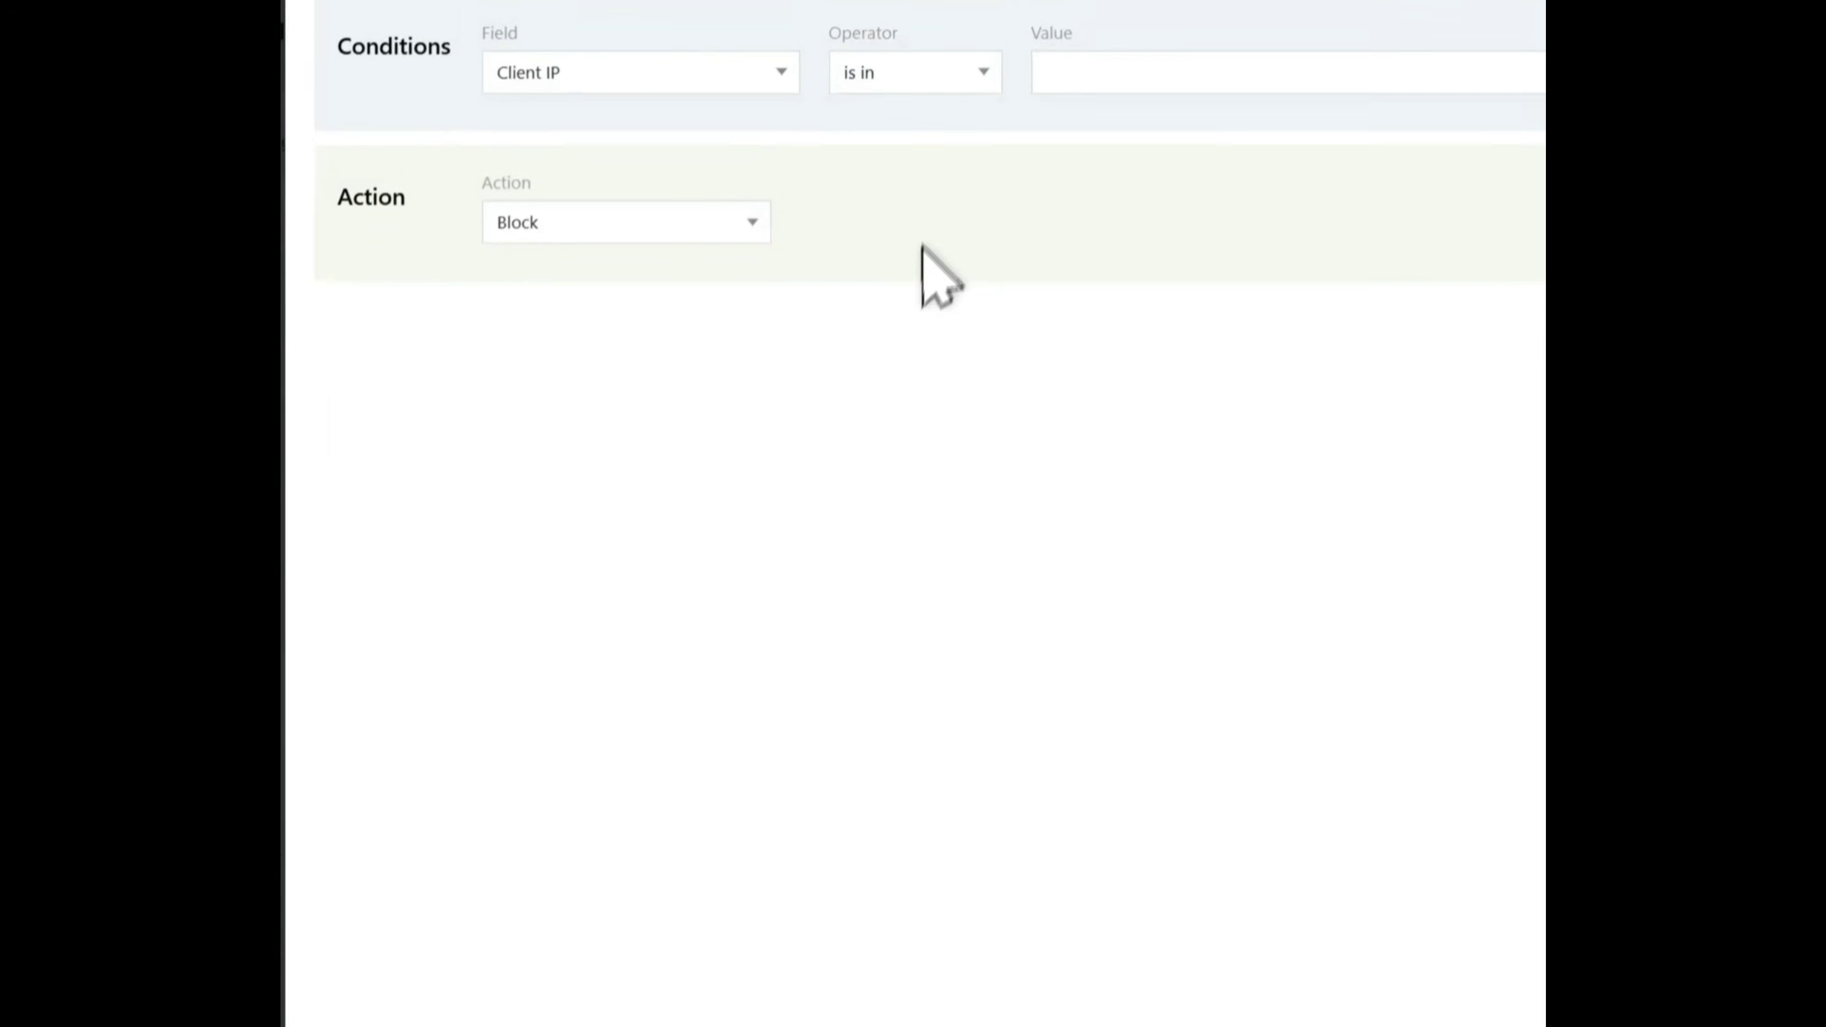
pyautogui.click(683, 288)
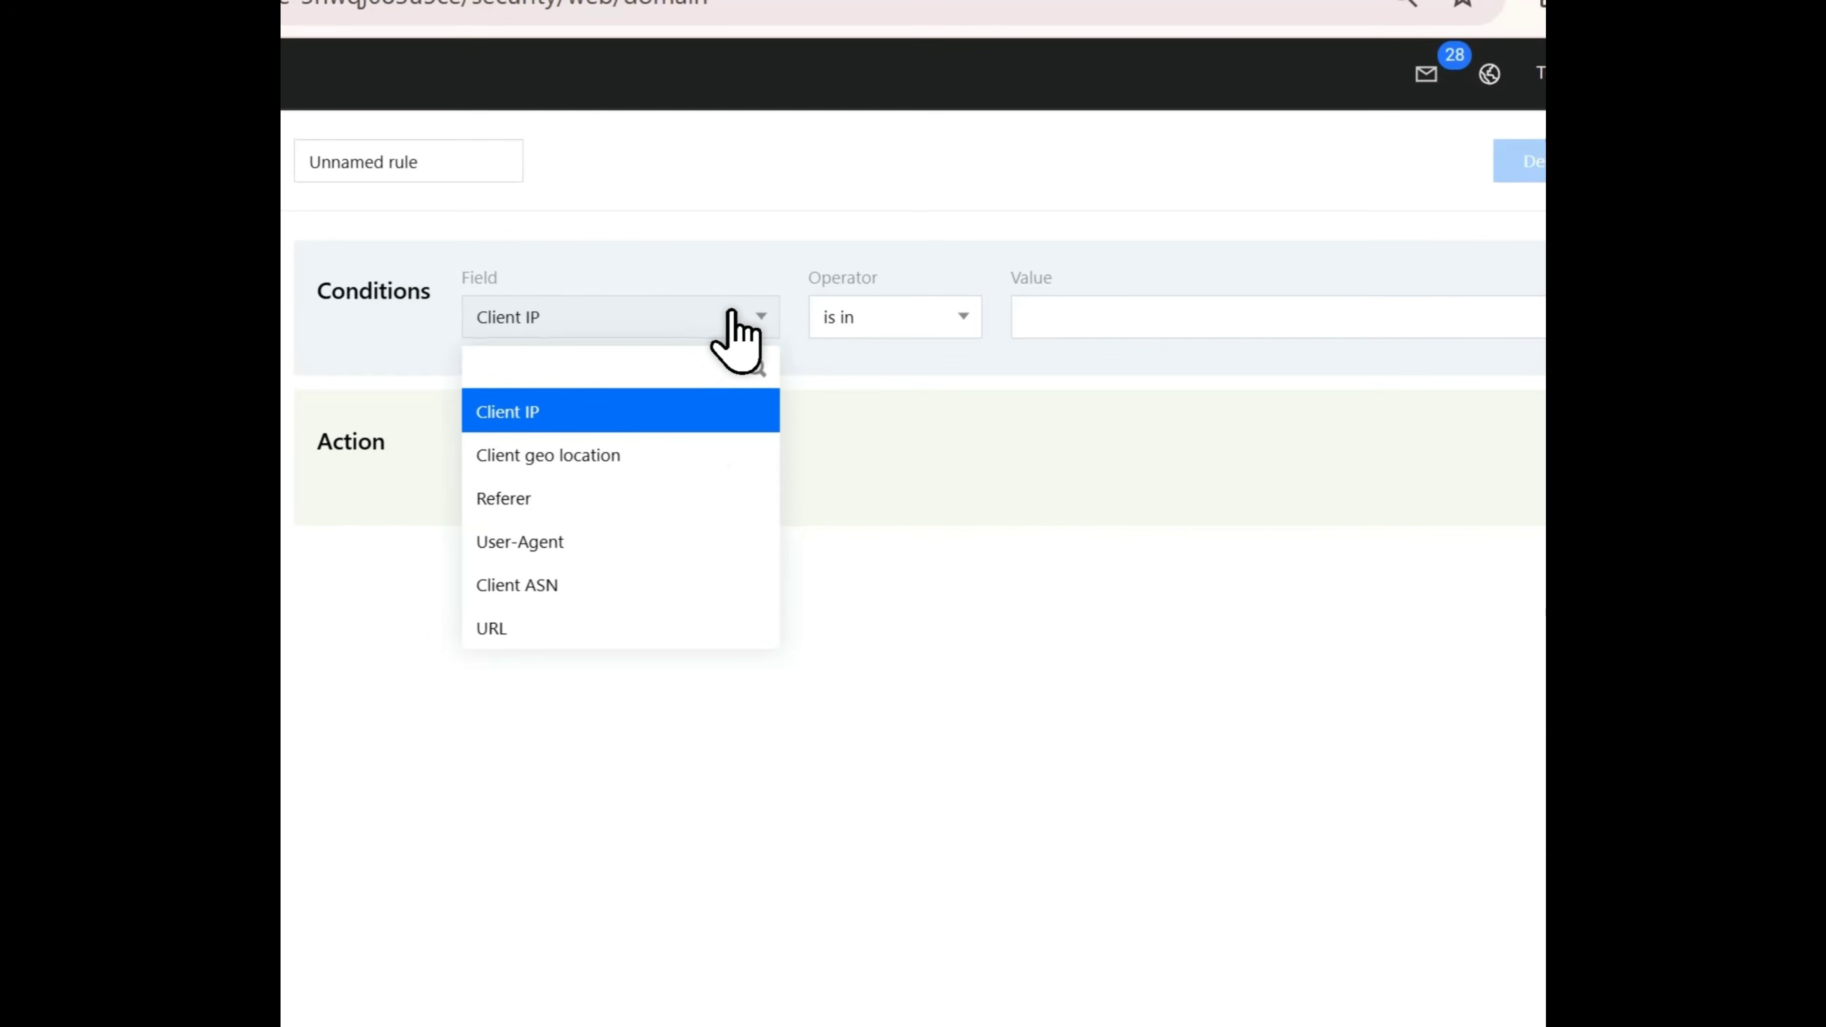
pyautogui.click(619, 632)
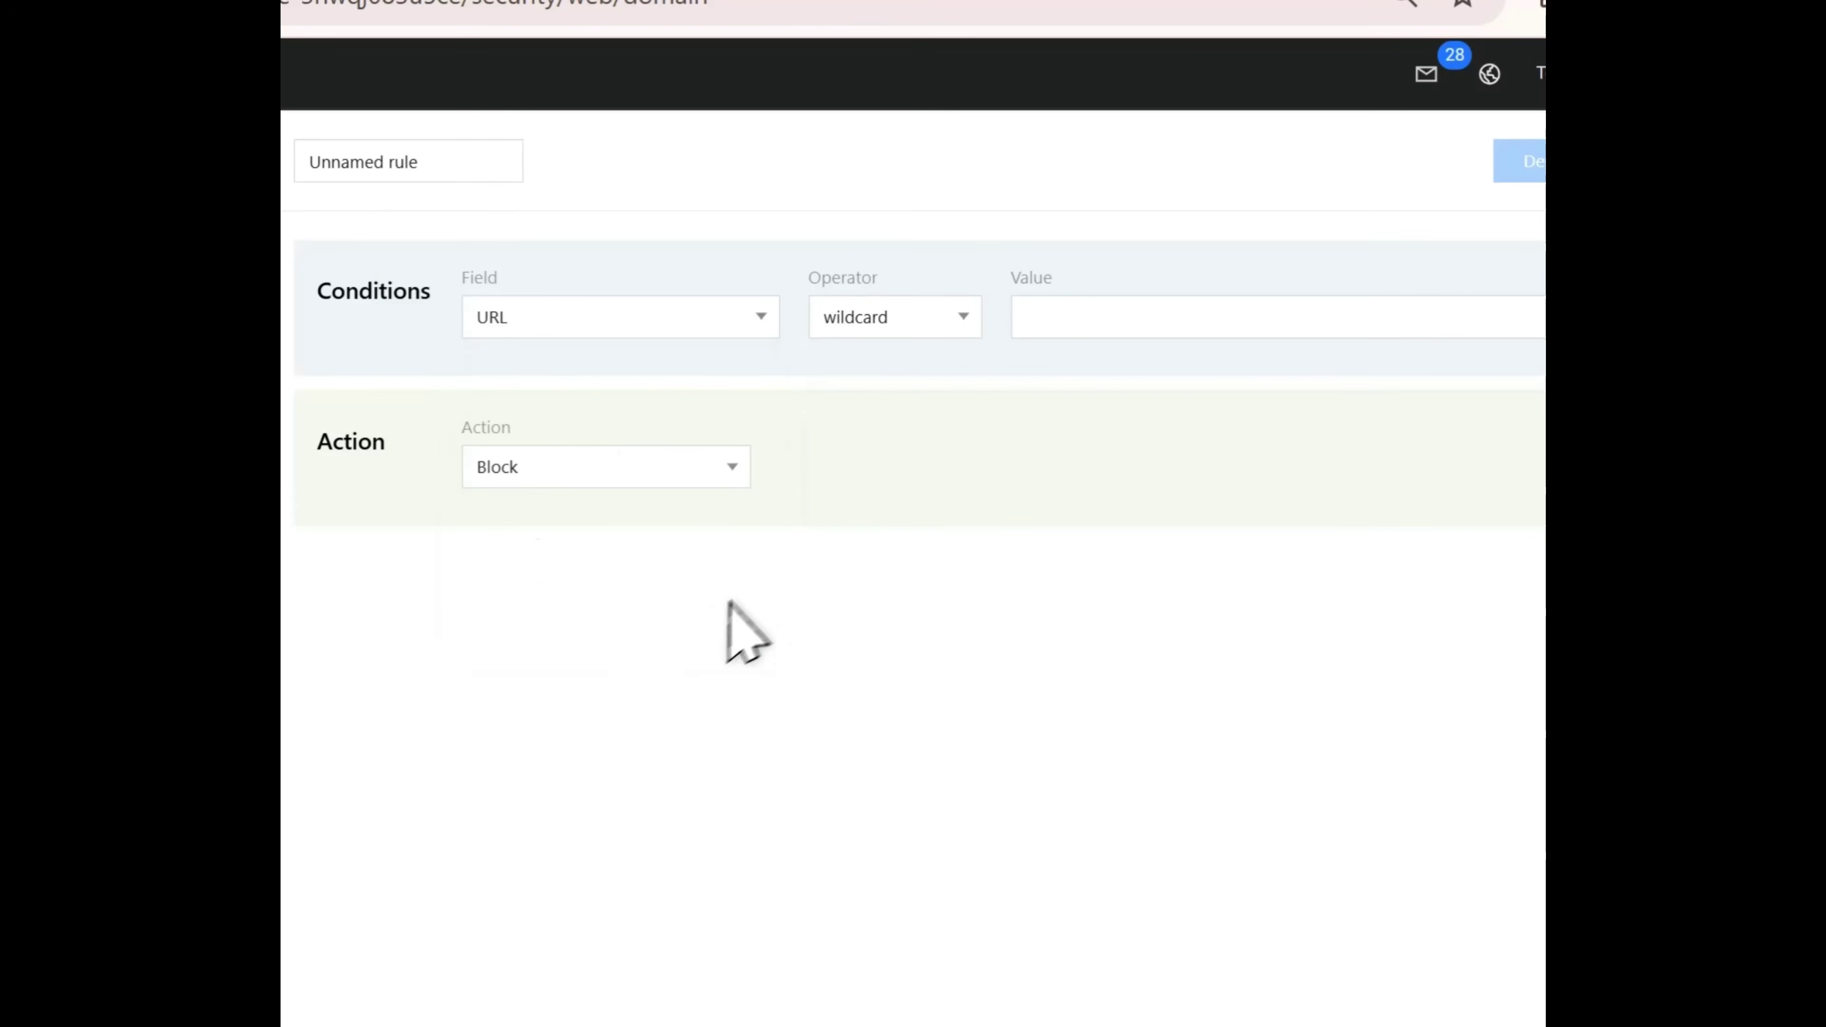
pyautogui.click(927, 327)
pyautogui.click(940, 324)
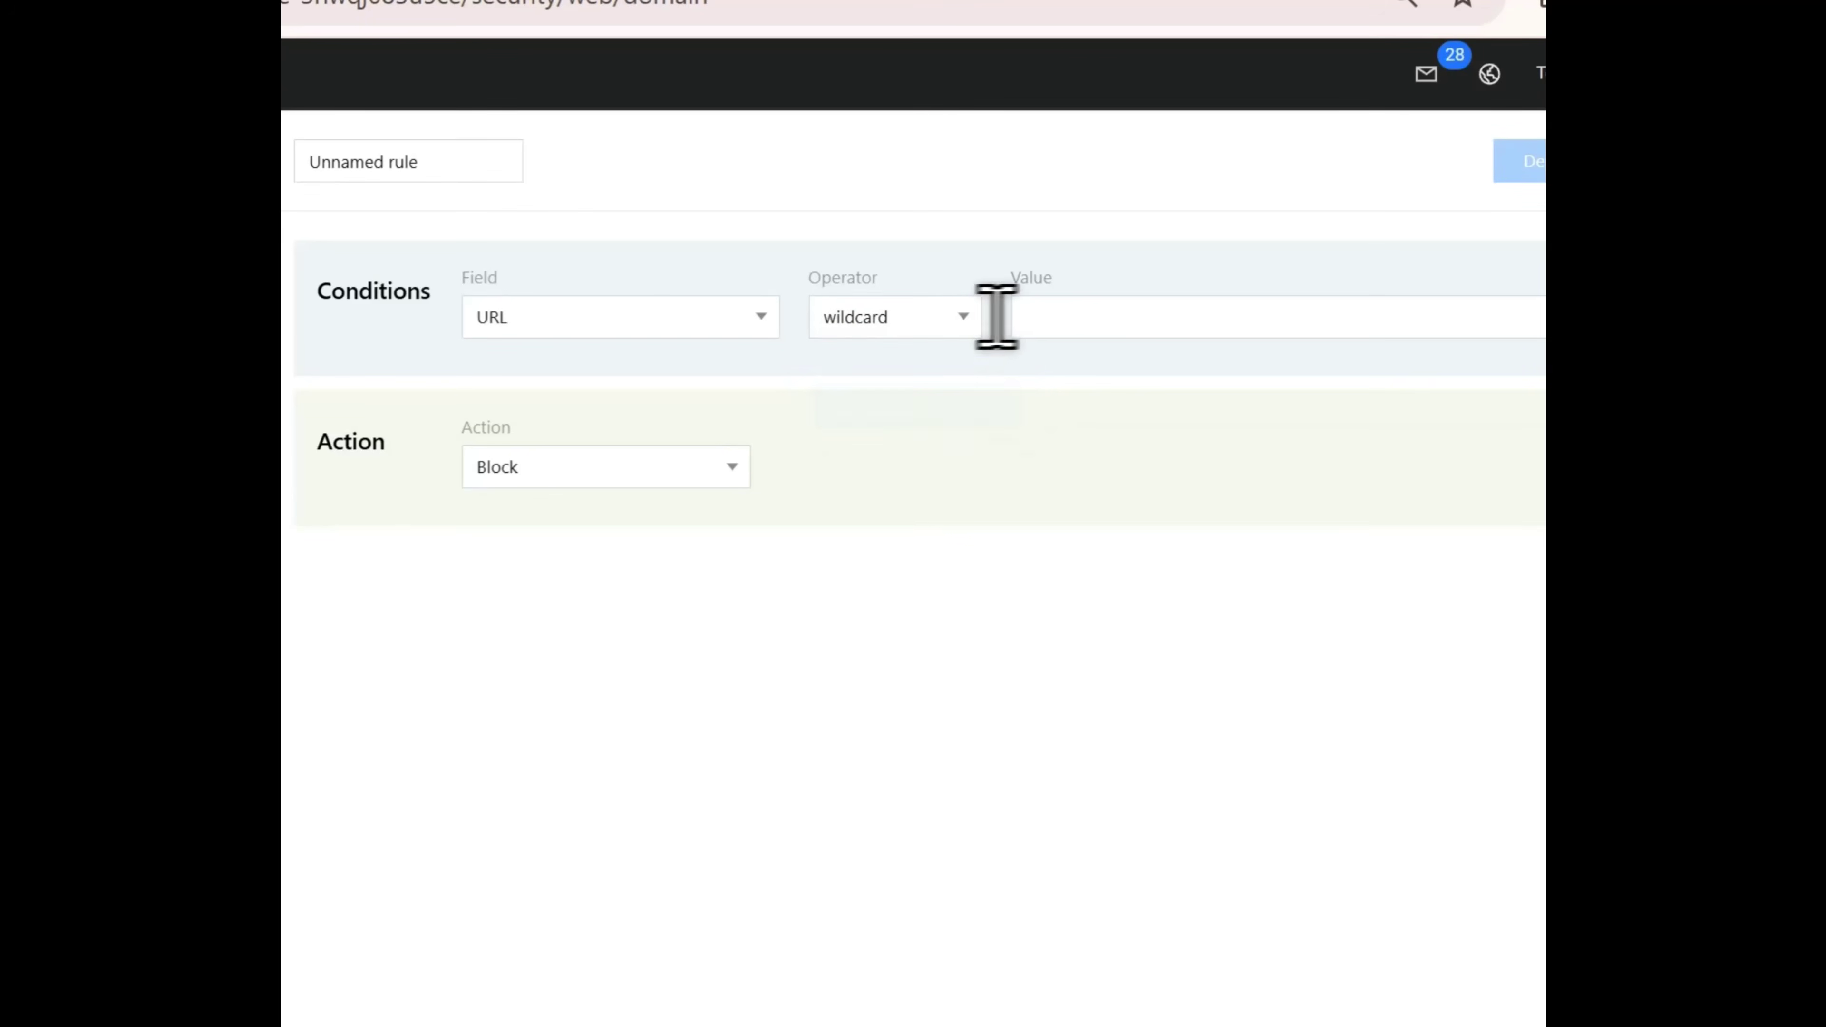
# Set the rule's URL value to /protected, copied from the Lab 4 text on the lab page, keeping the wildcard operator.
pyautogui.click(1106, 317)
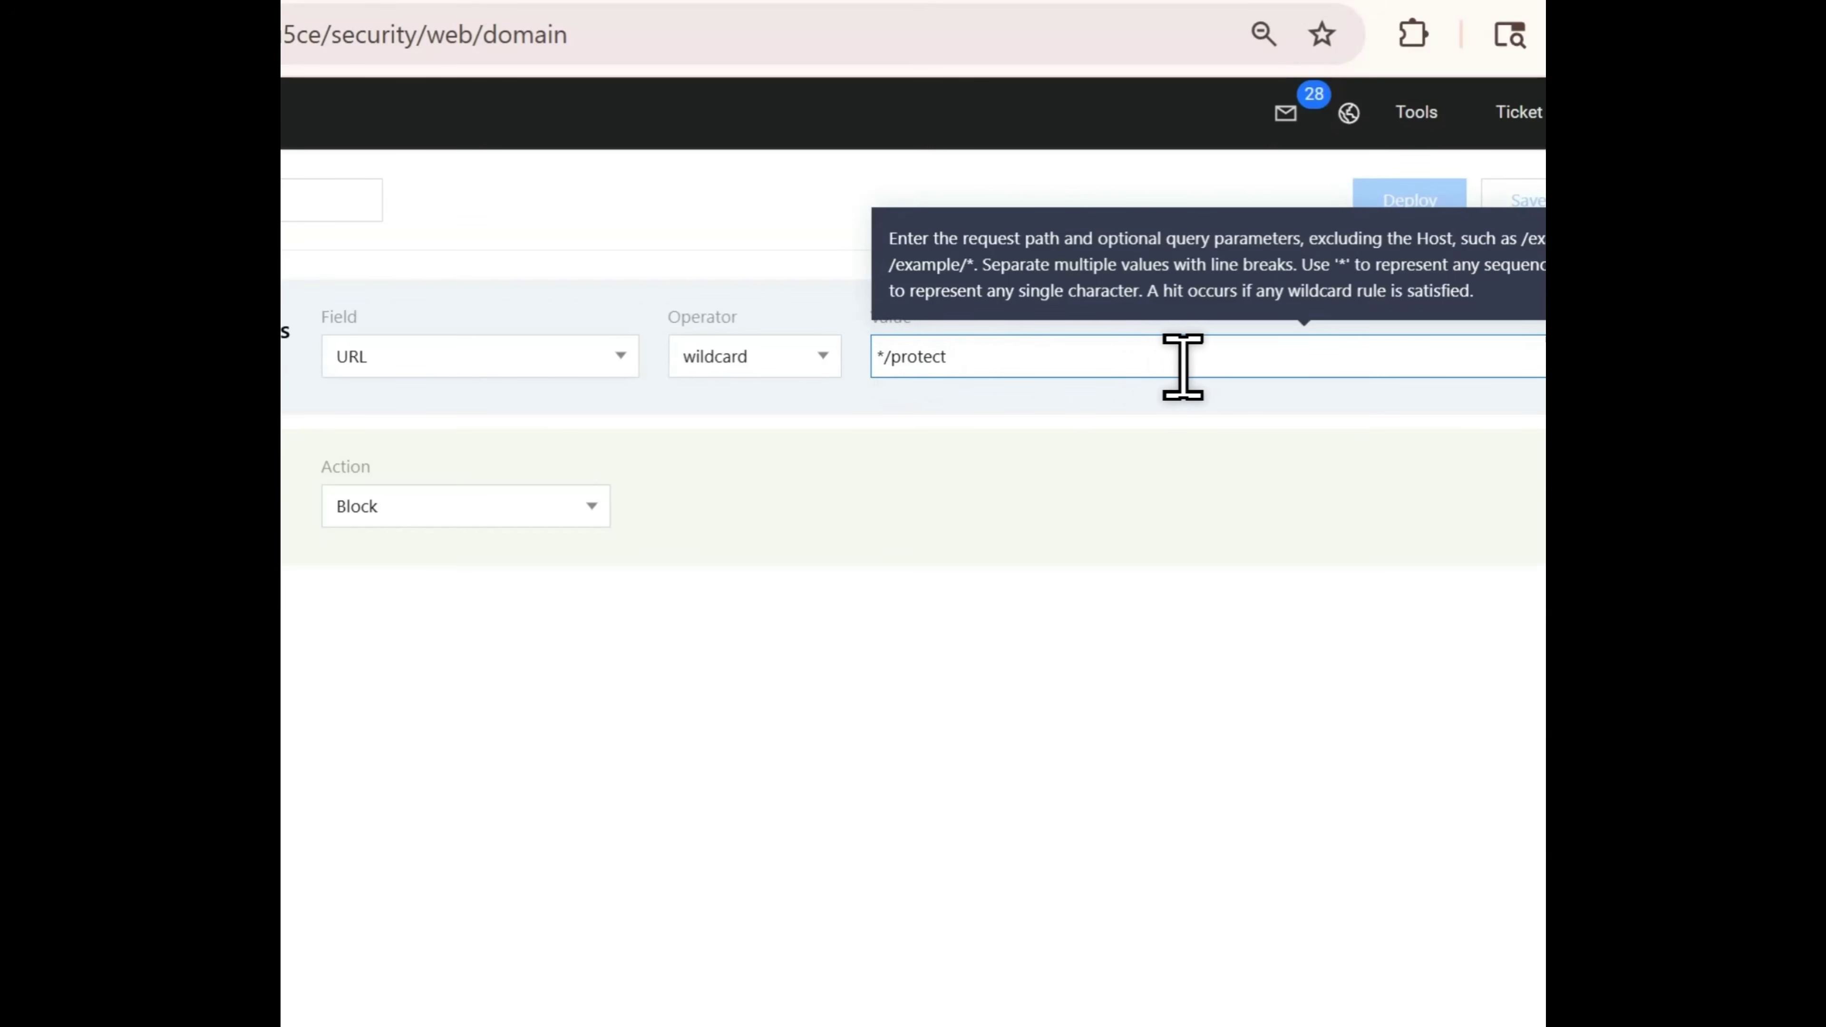
pyautogui.press('Return')
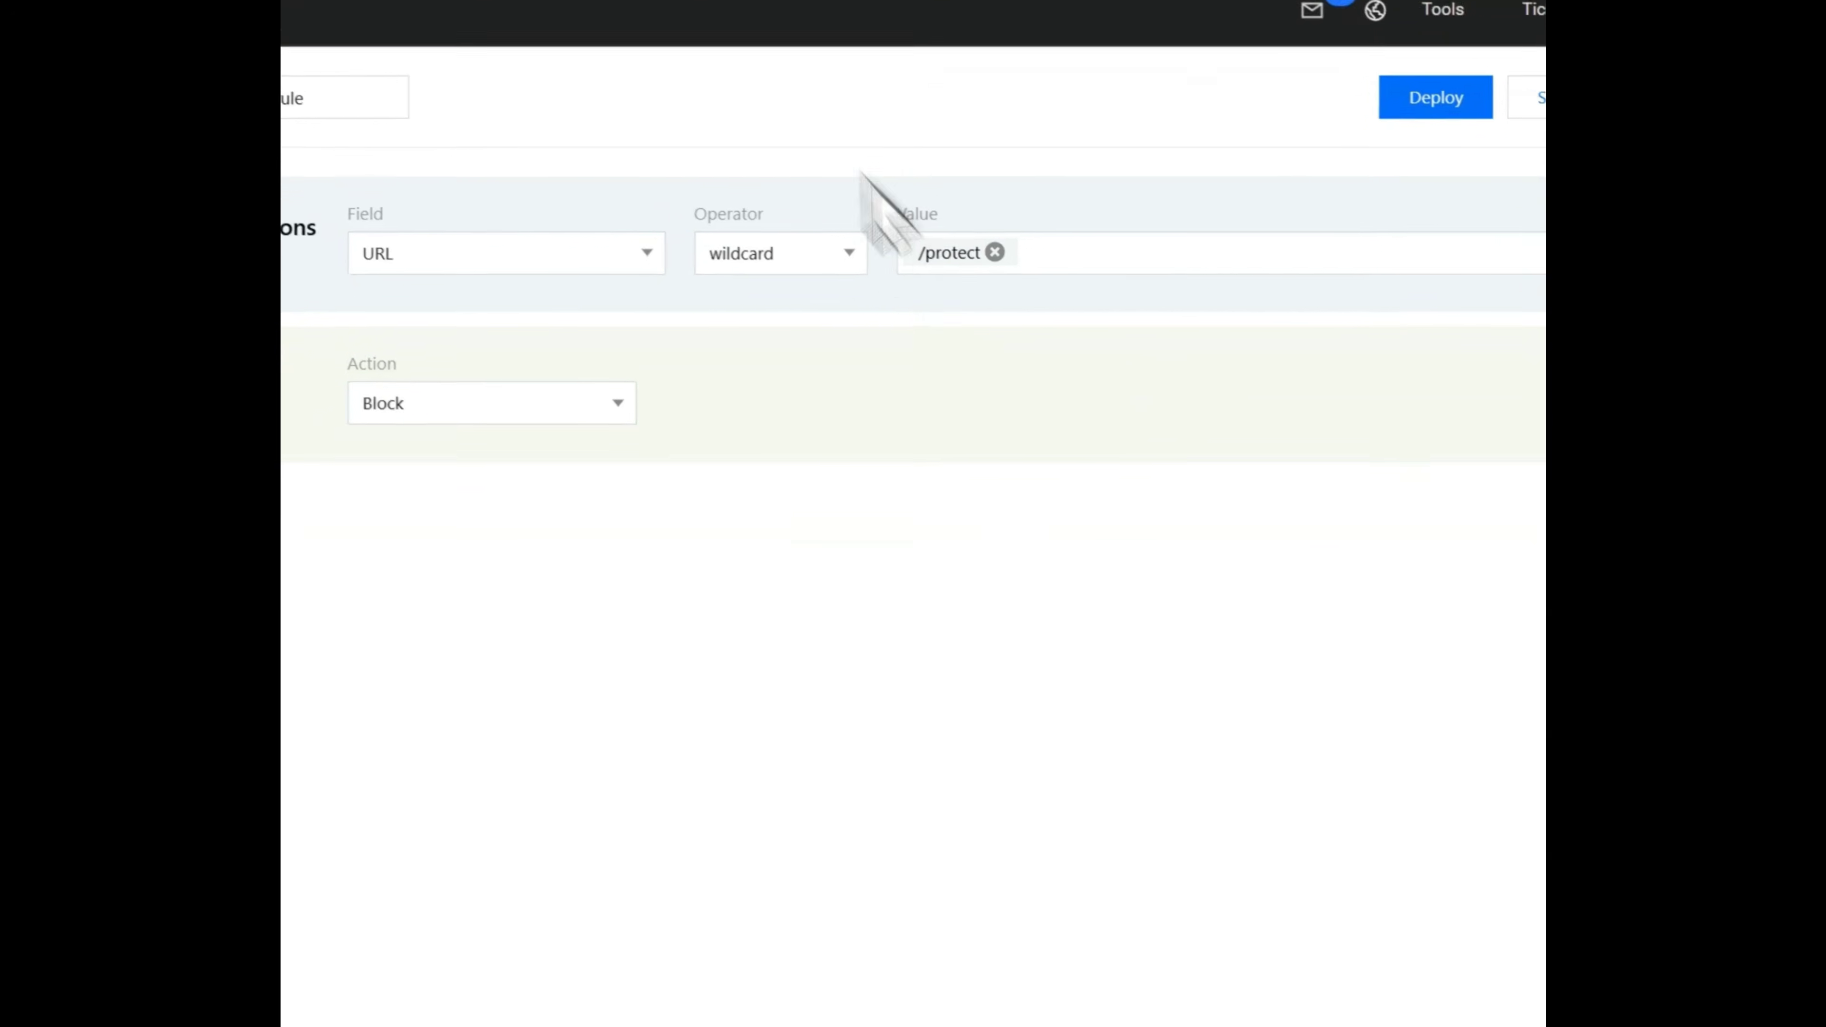
pyautogui.click(440, 3)
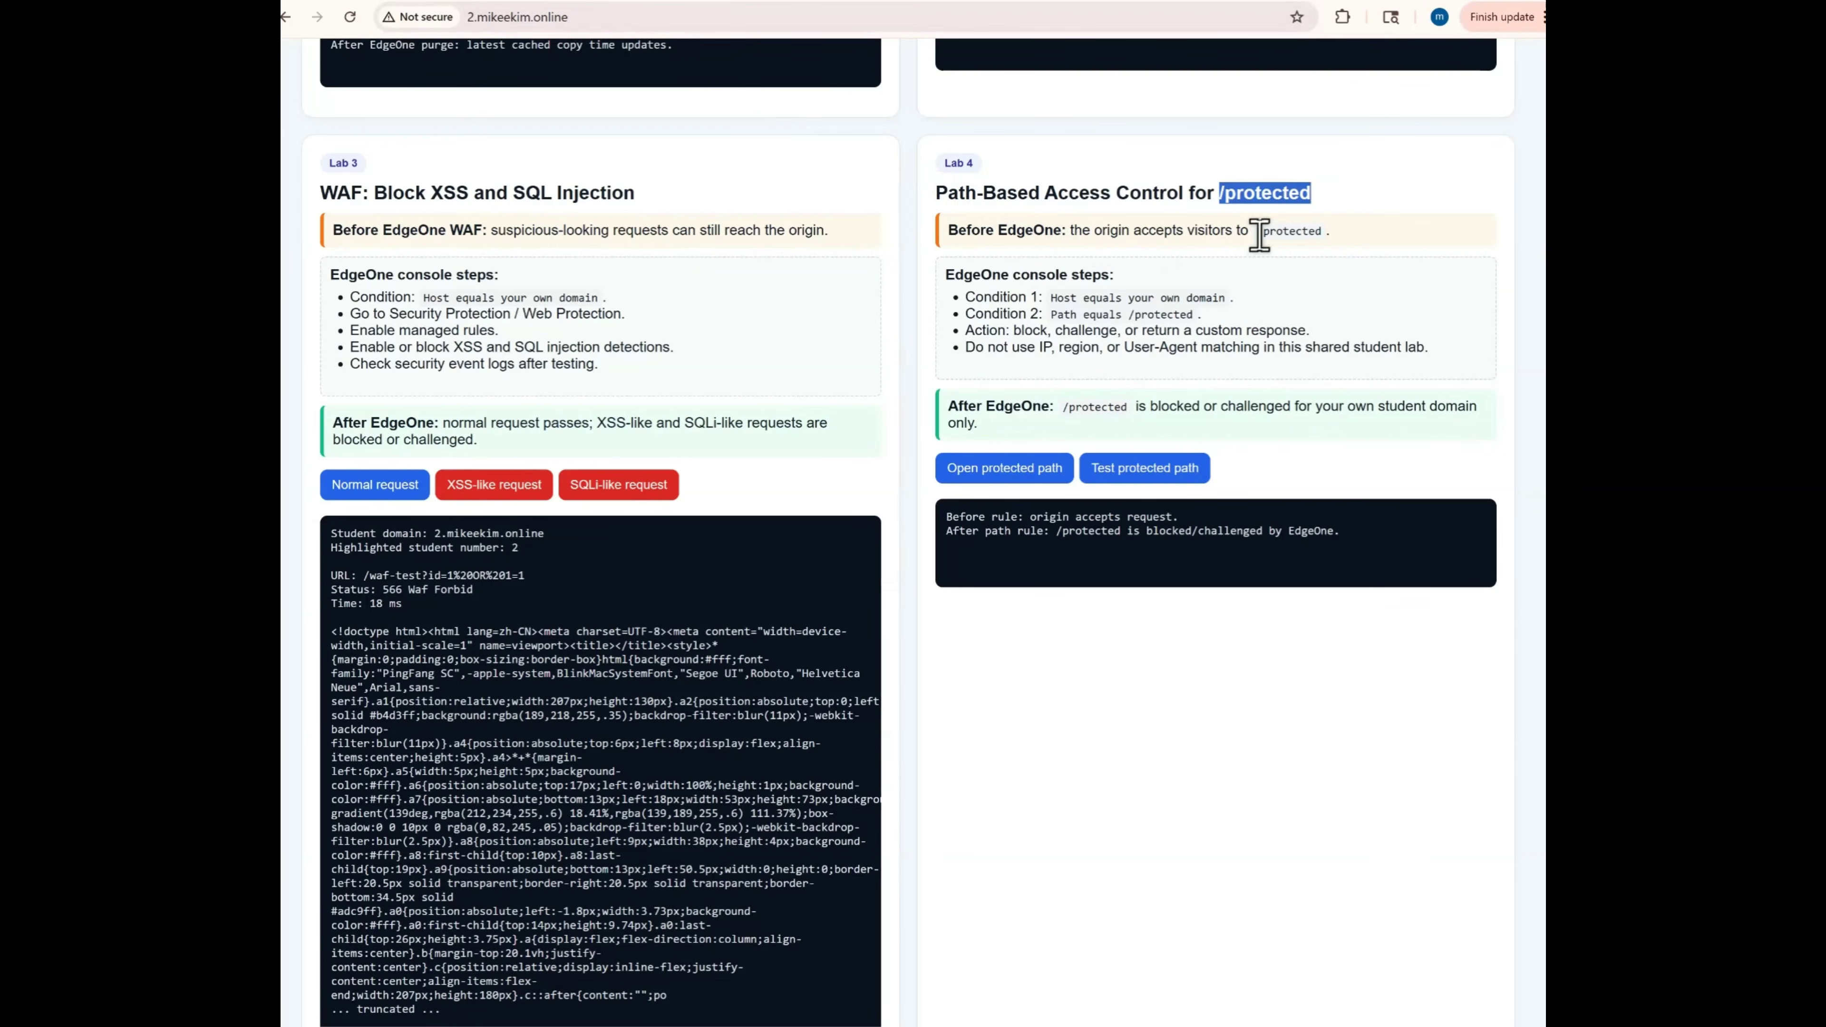
pyautogui.moveTo(1259, 233); pyautogui.dragTo(1322, 233)
pyautogui.hotkey('ctrl', 'c')
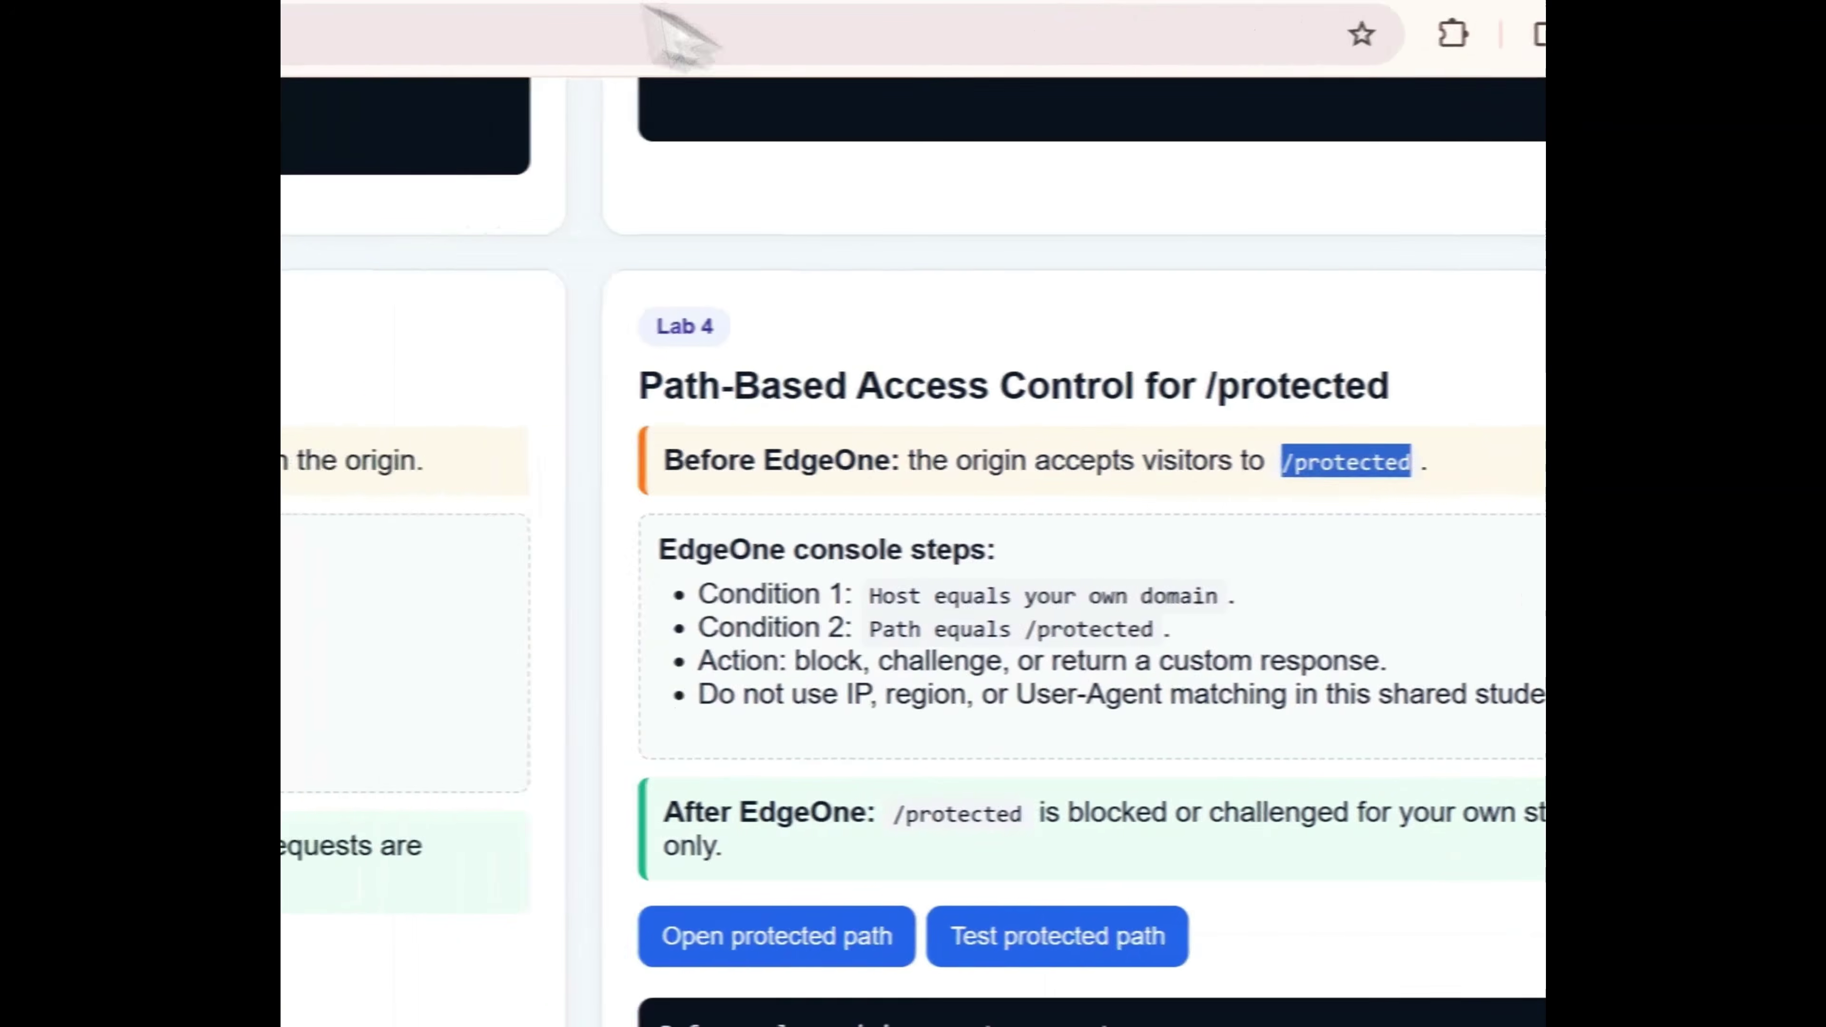
pyautogui.click(763, 2)
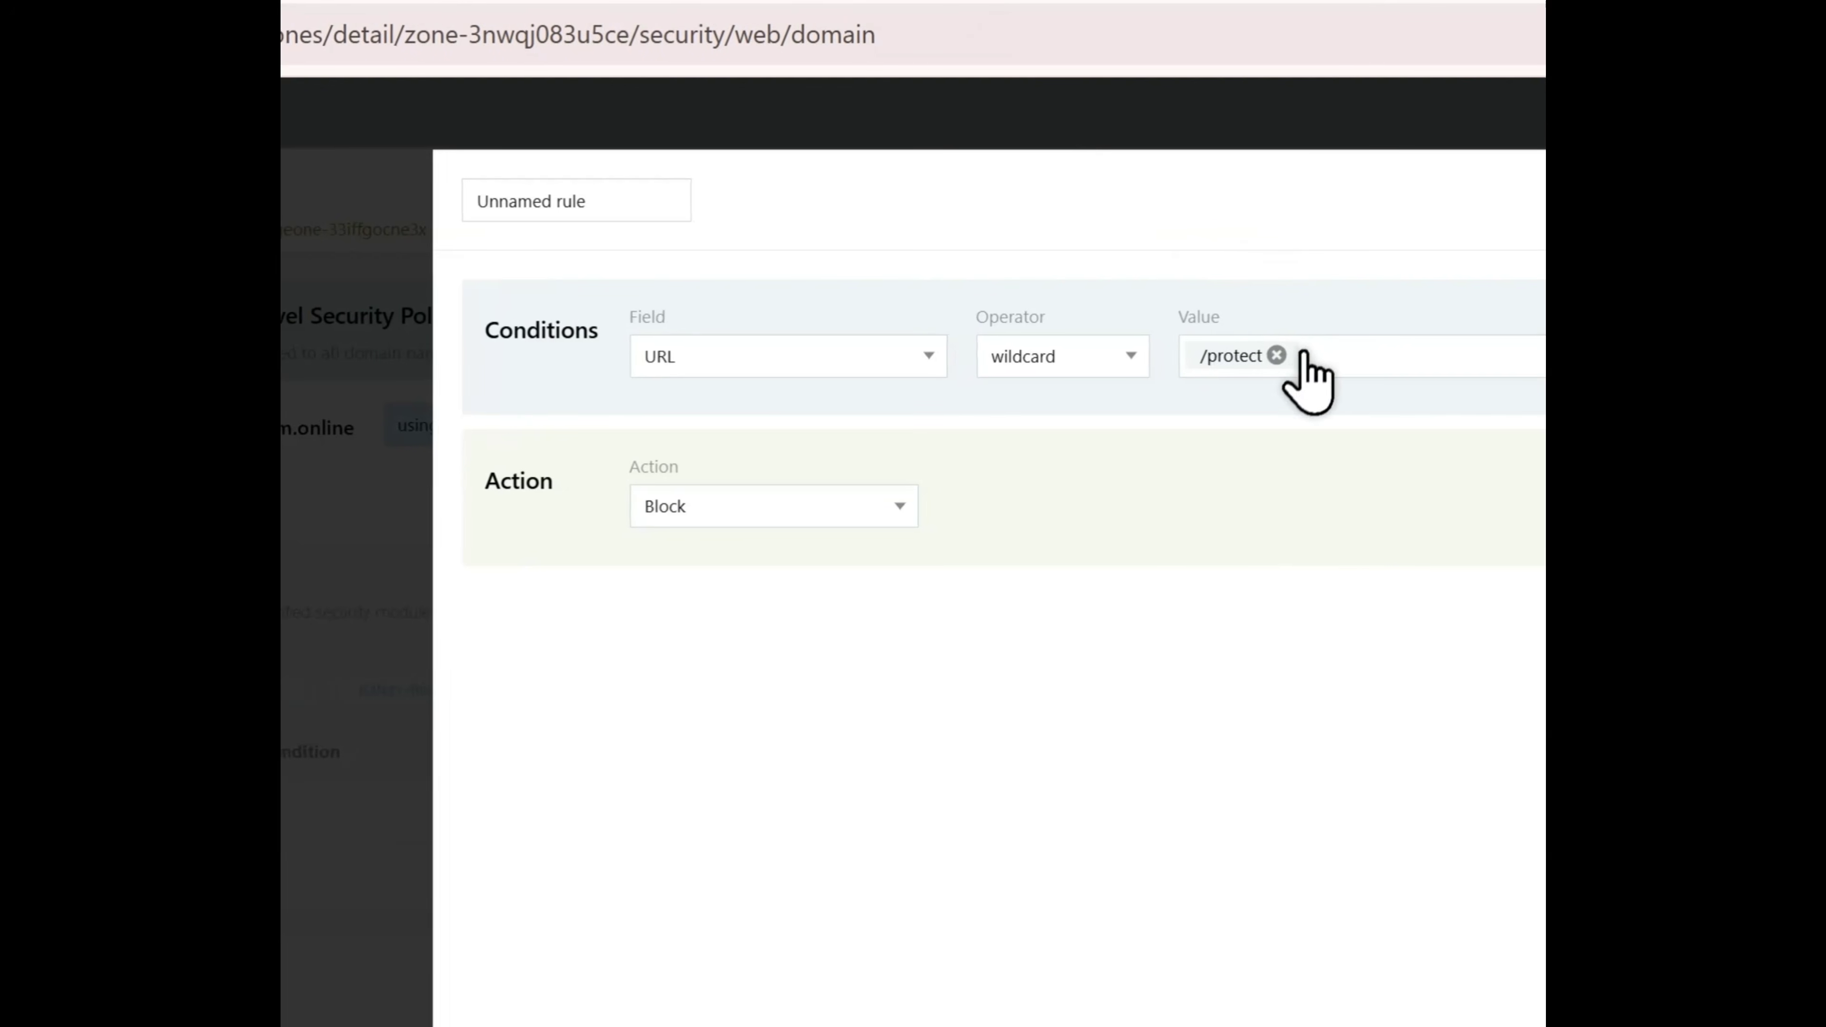
pyautogui.click(1276, 355)
pyautogui.hotkey('ctrl', 'v')
pyautogui.click(1107, 357)
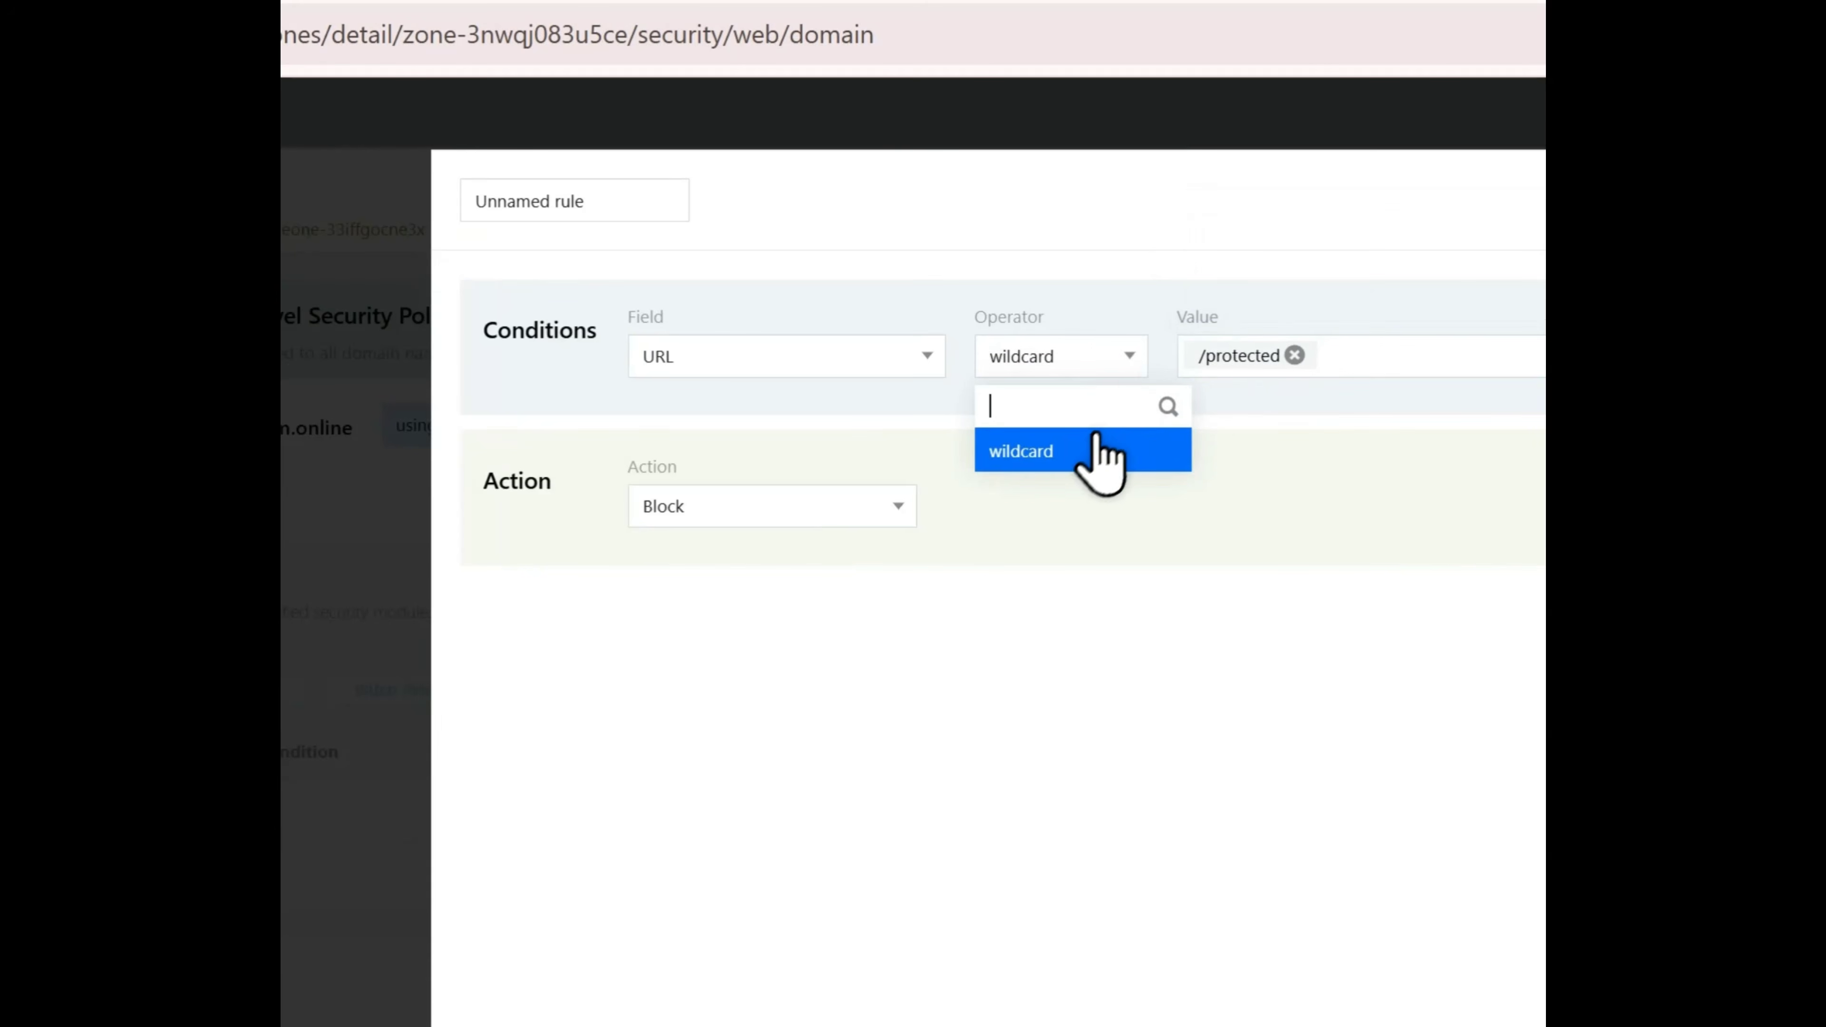
pyautogui.click(1230, 604)
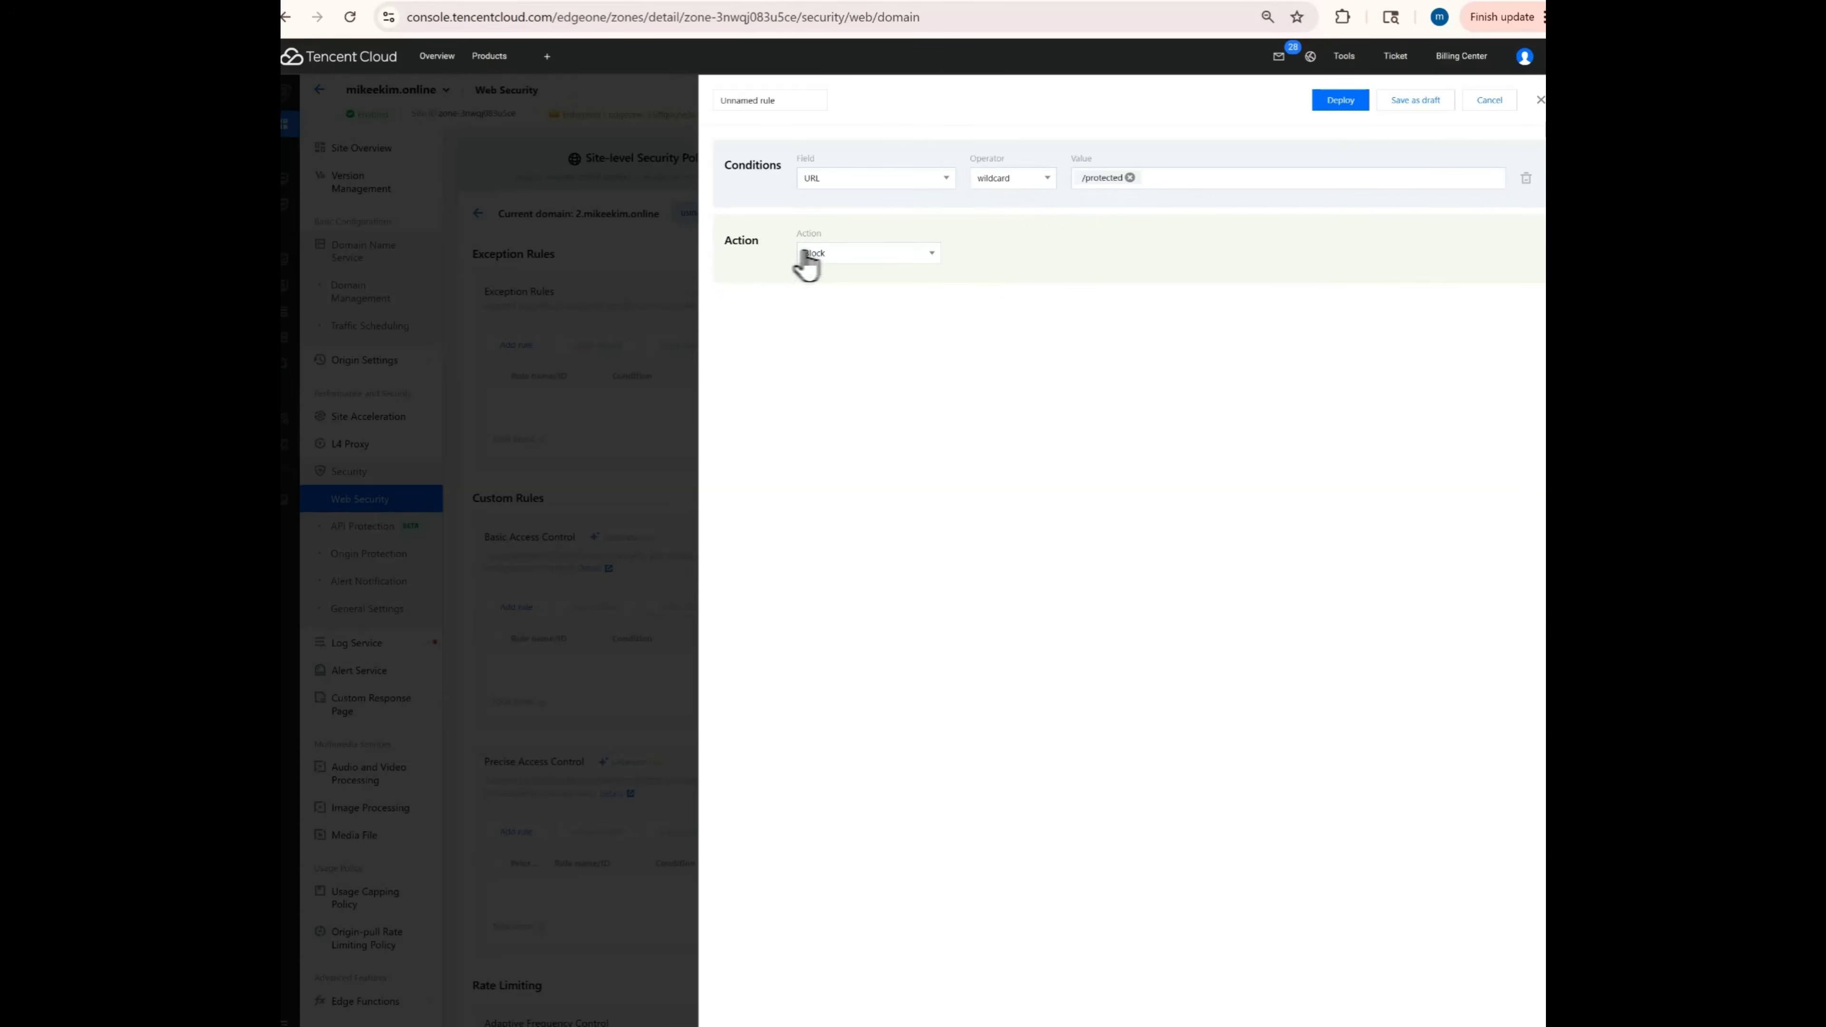
# Choose Block as the rule's action and deploy the rule.
pyautogui.click(884, 256)
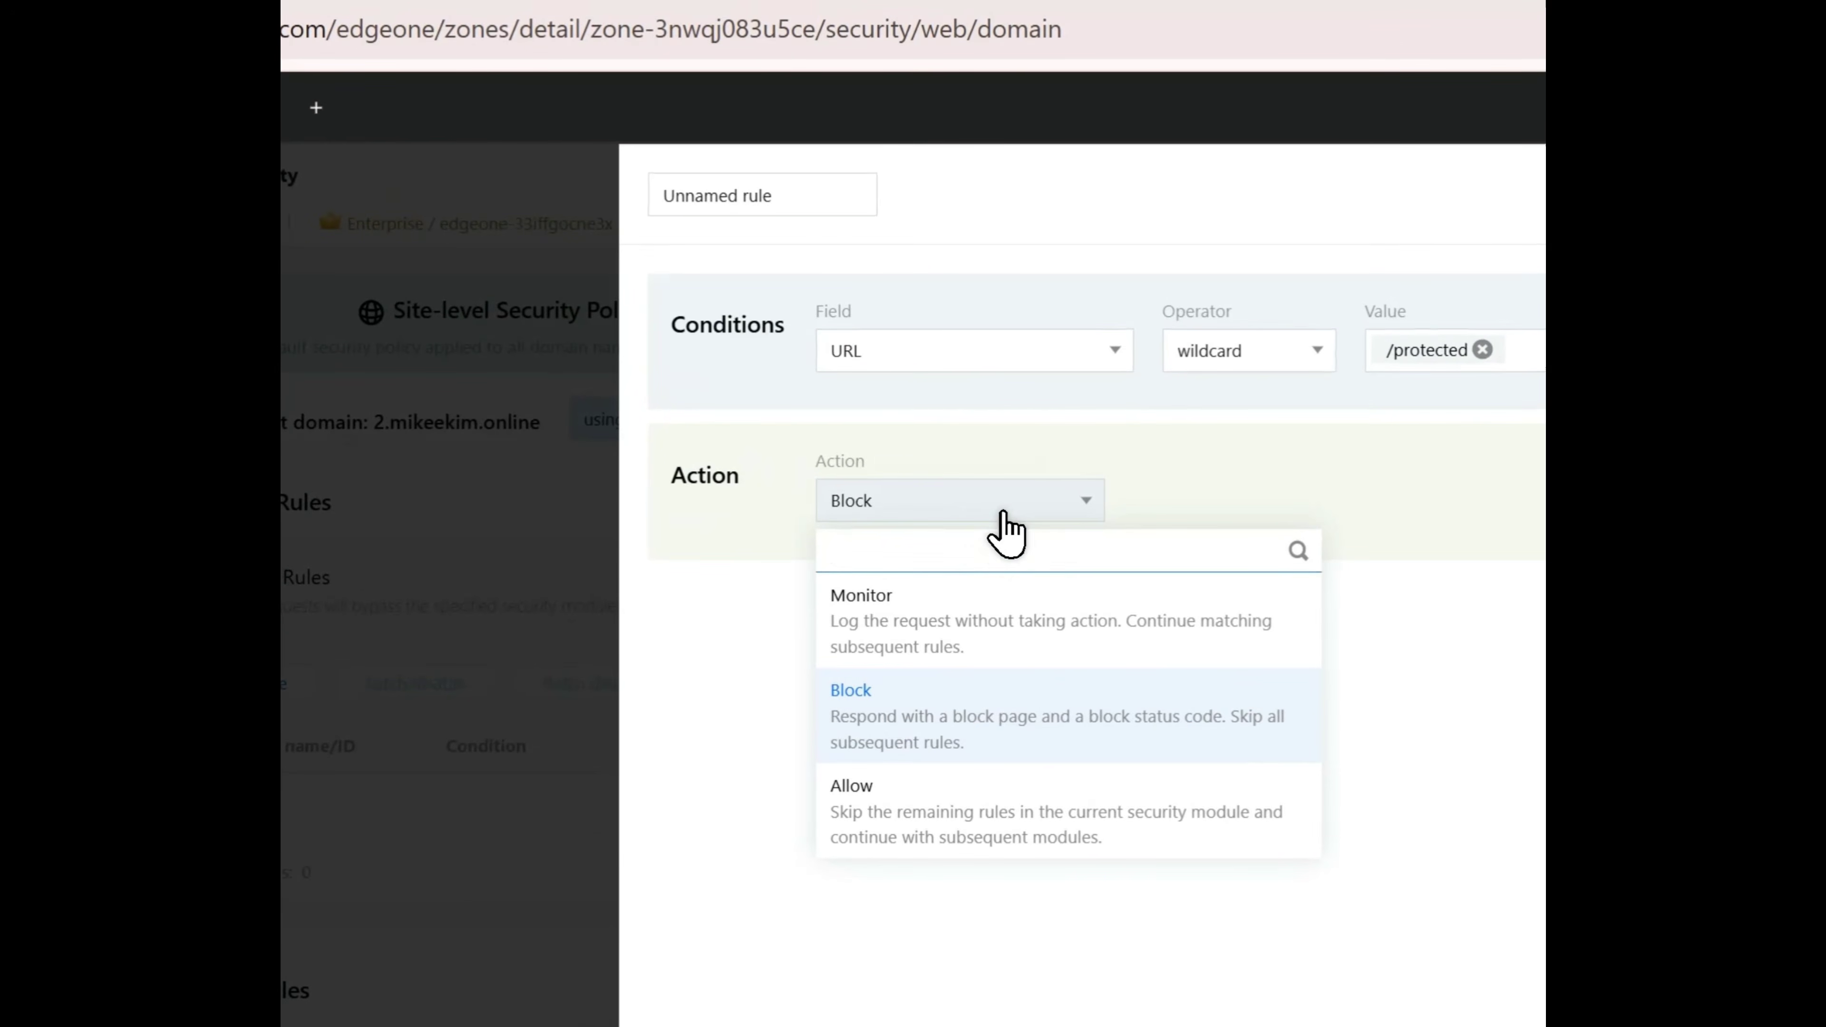
pyautogui.click(1010, 708)
pyautogui.click(1192, 182)
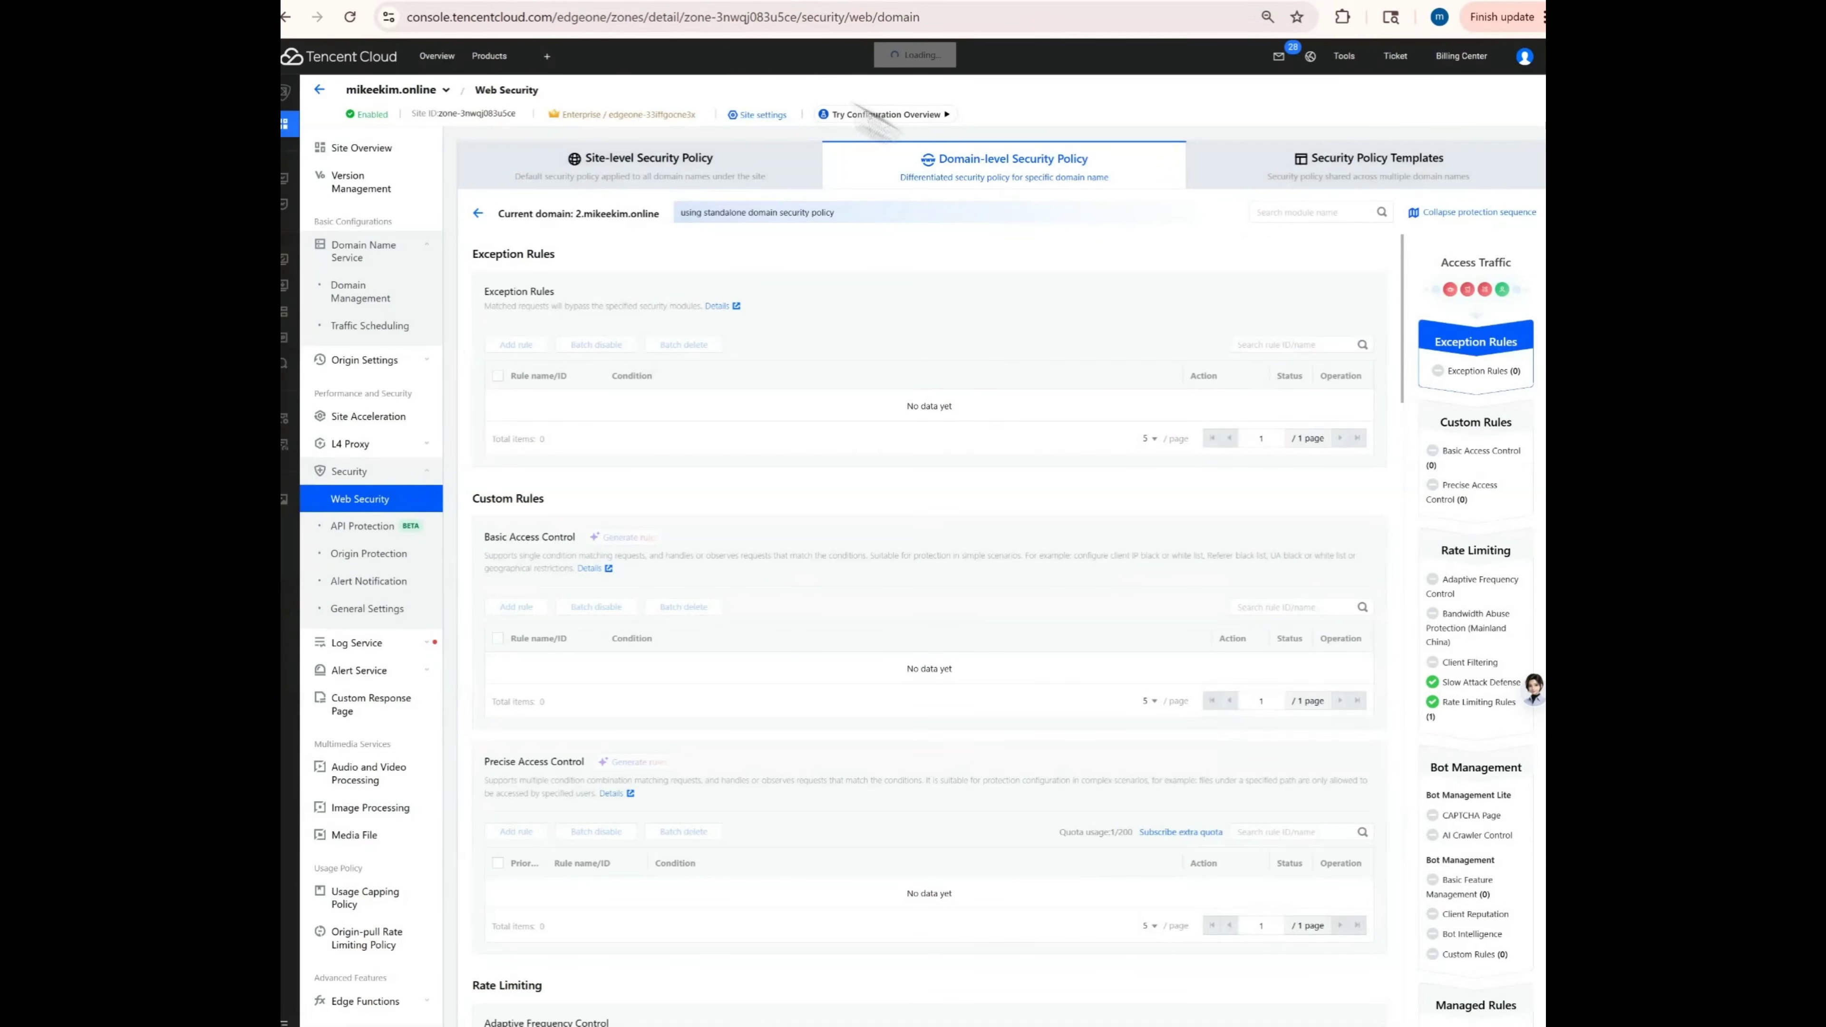
# Switch to the lab page, open the Lab 4 protected path, and check the resulting page before returning to the labs.
pyautogui.click(544, 1)
pyautogui.click(397, 2)
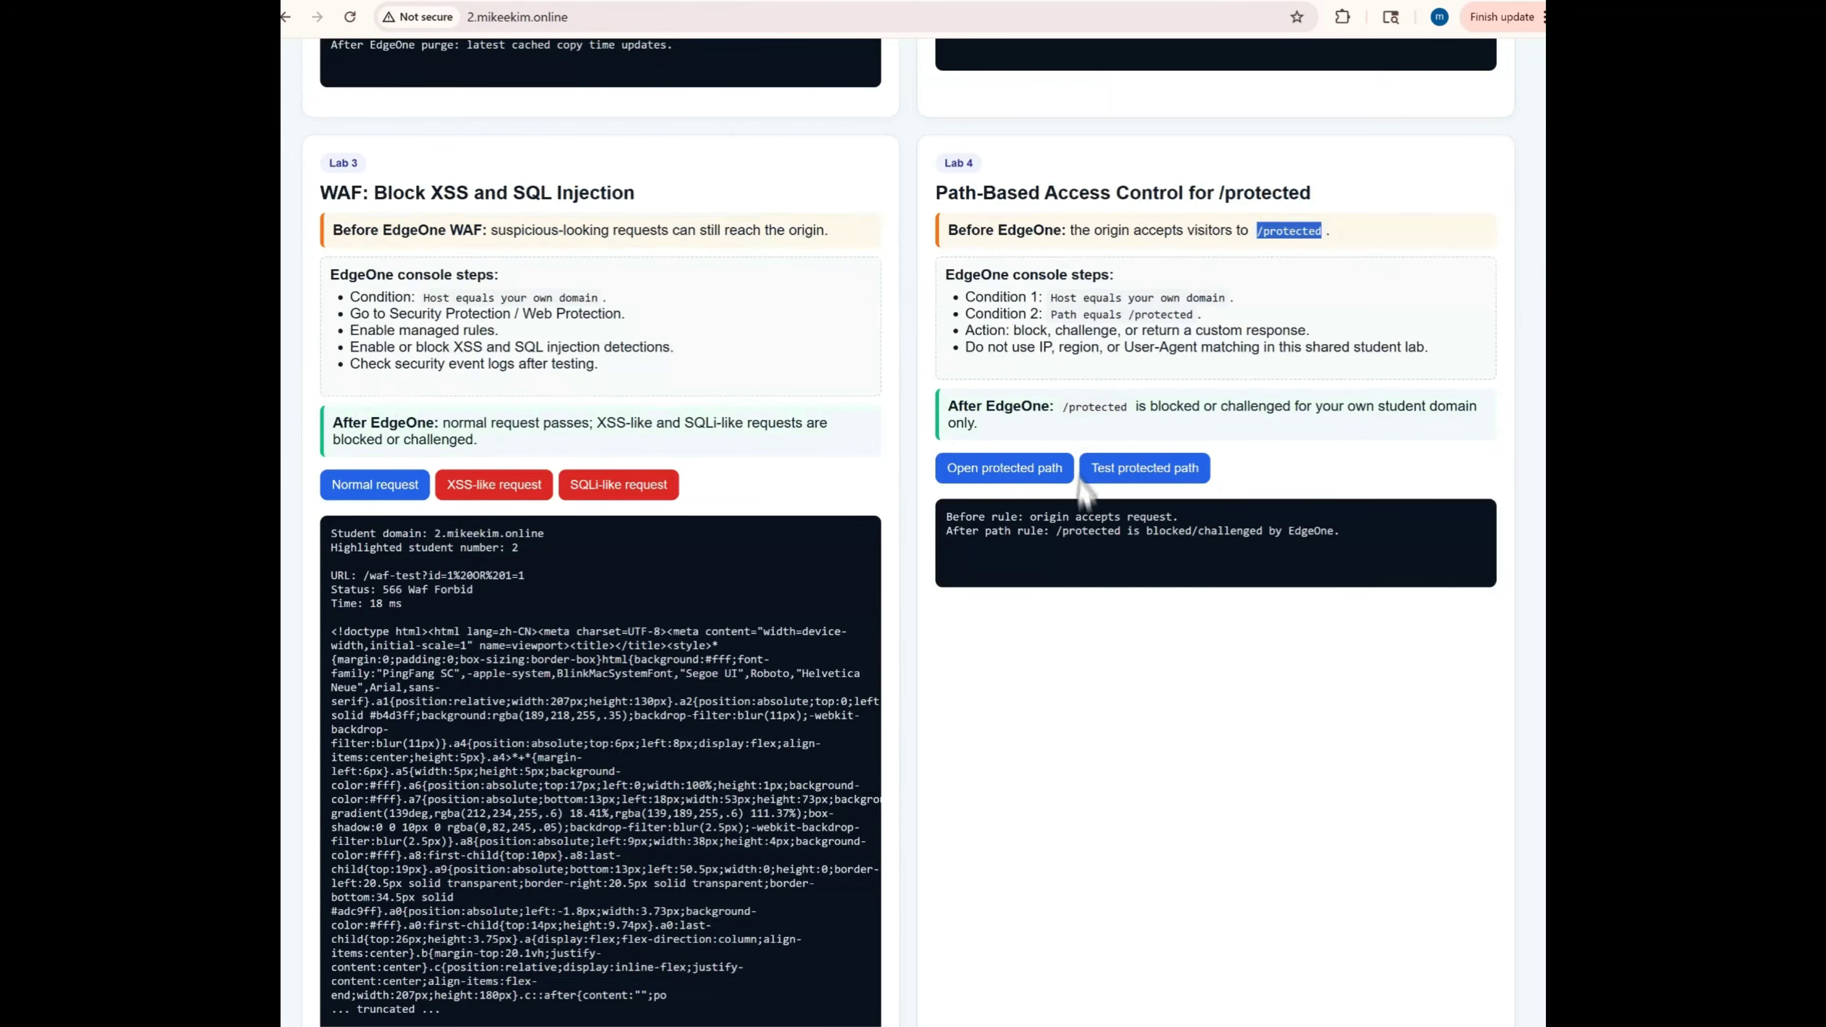
pyautogui.click(1024, 471)
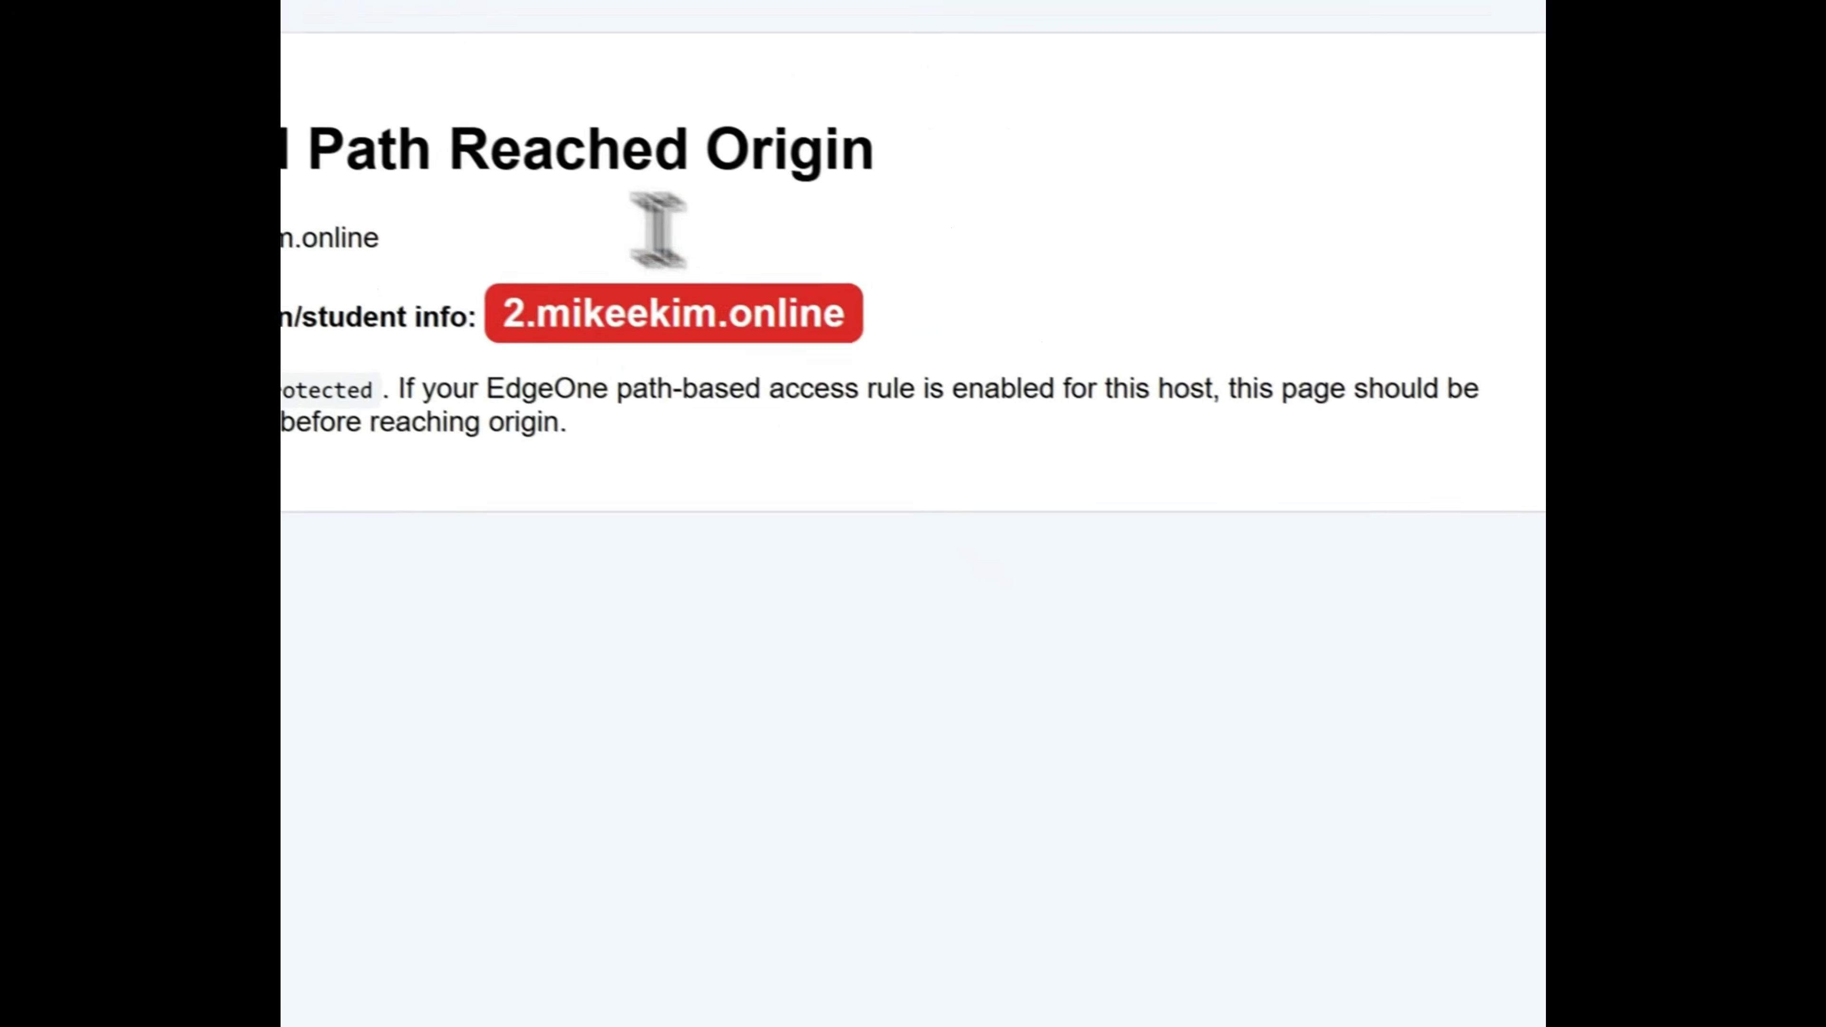
pyautogui.moveTo(451, 152); pyautogui.dragTo(378, 156)
pyautogui.click(682, 161)
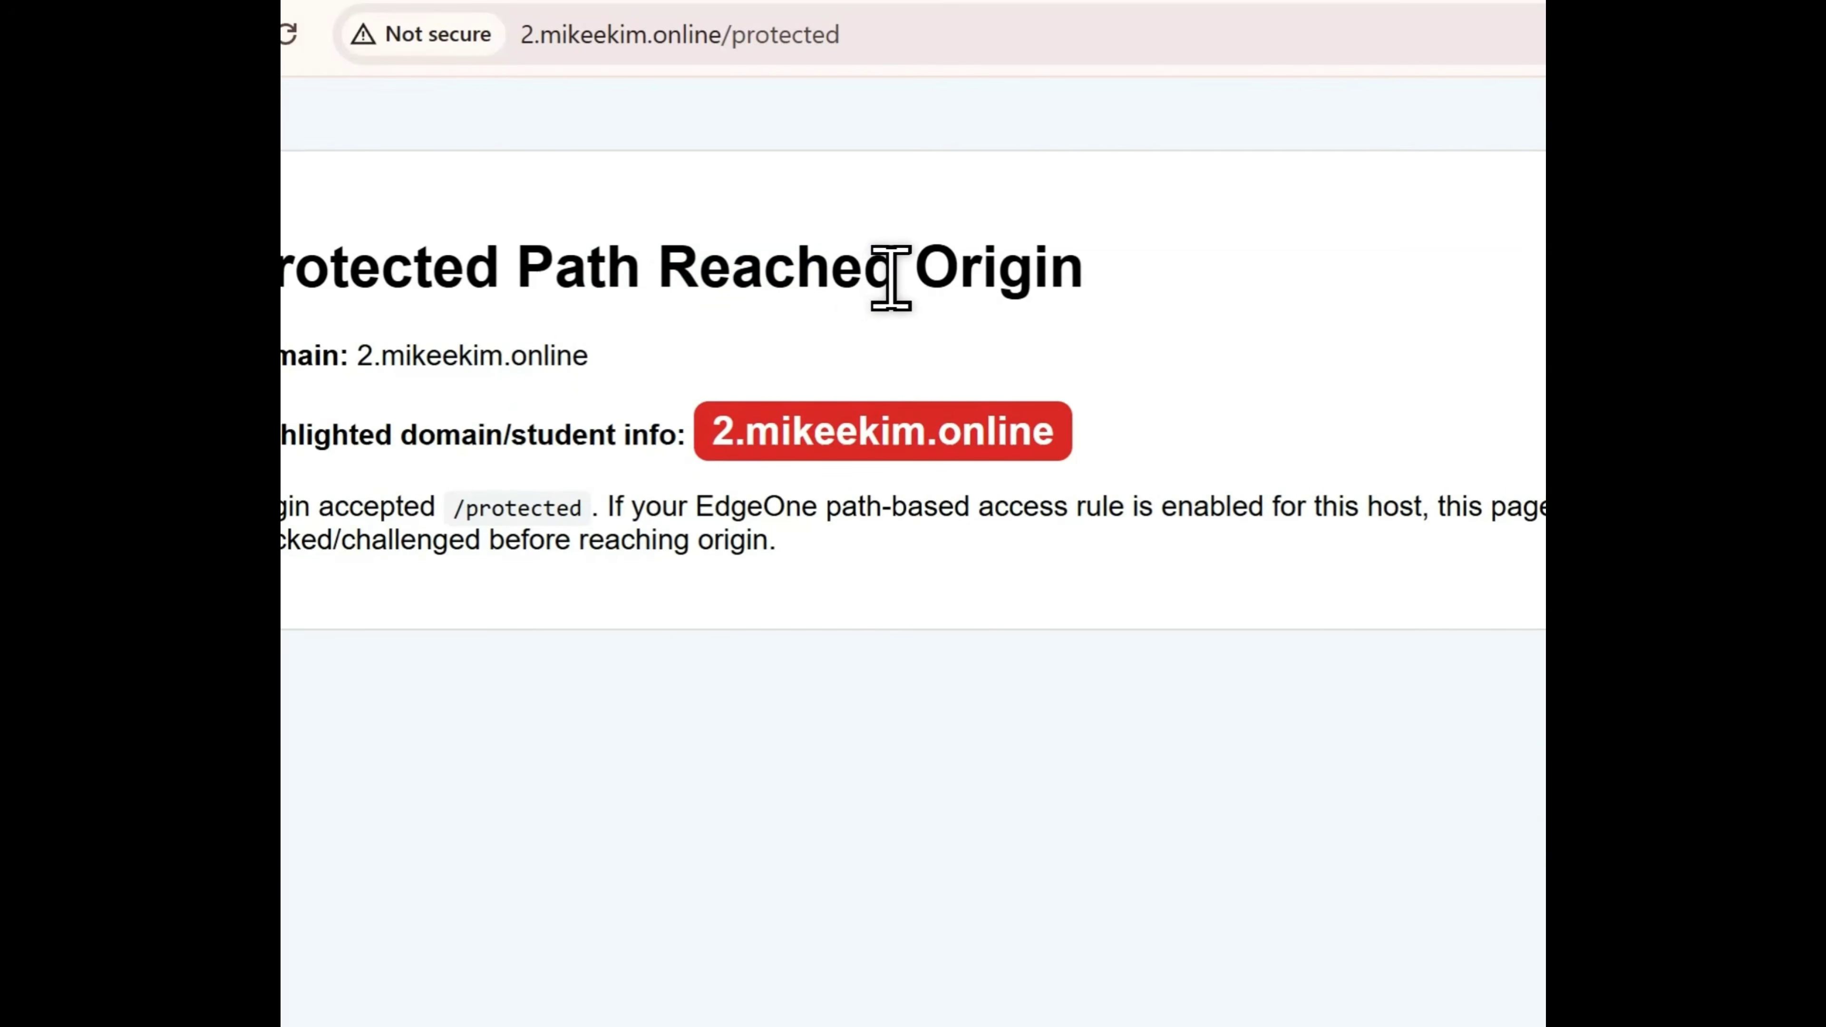
pyautogui.click(479, 4)
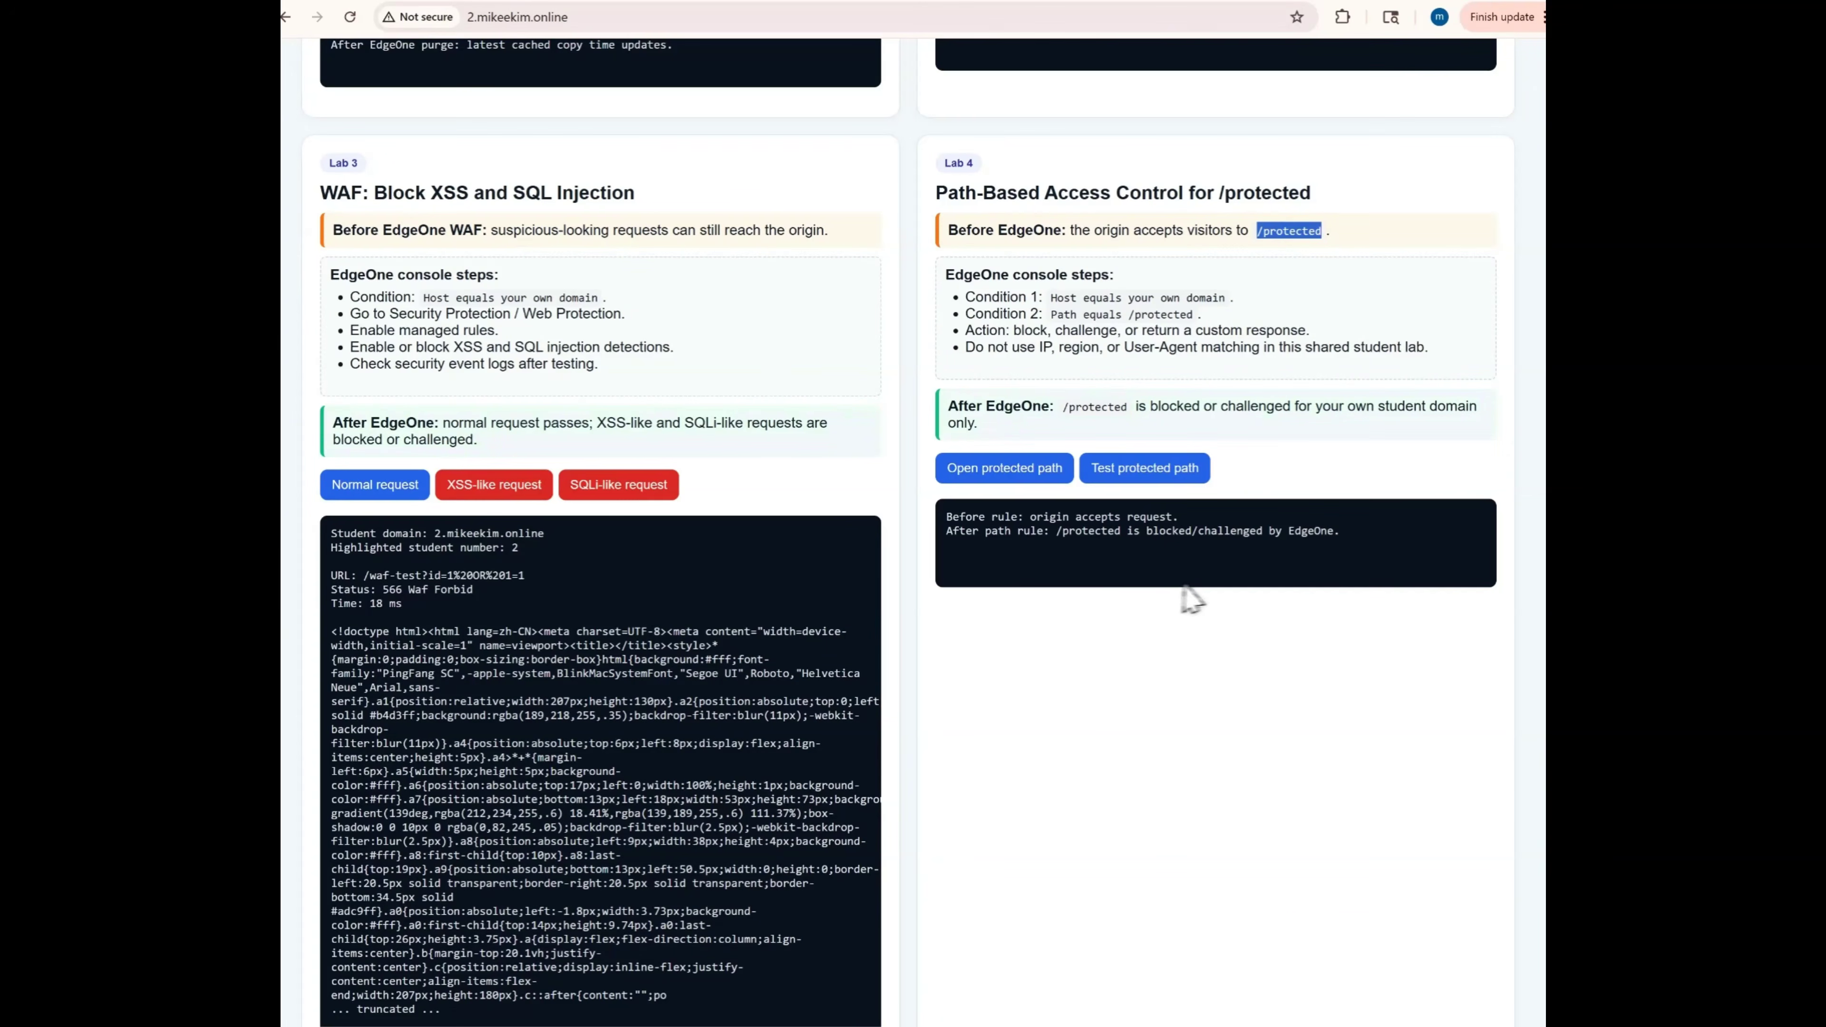
# Run the Lab 4 protected path test and check the status code in its response.
pyautogui.click(1183, 476)
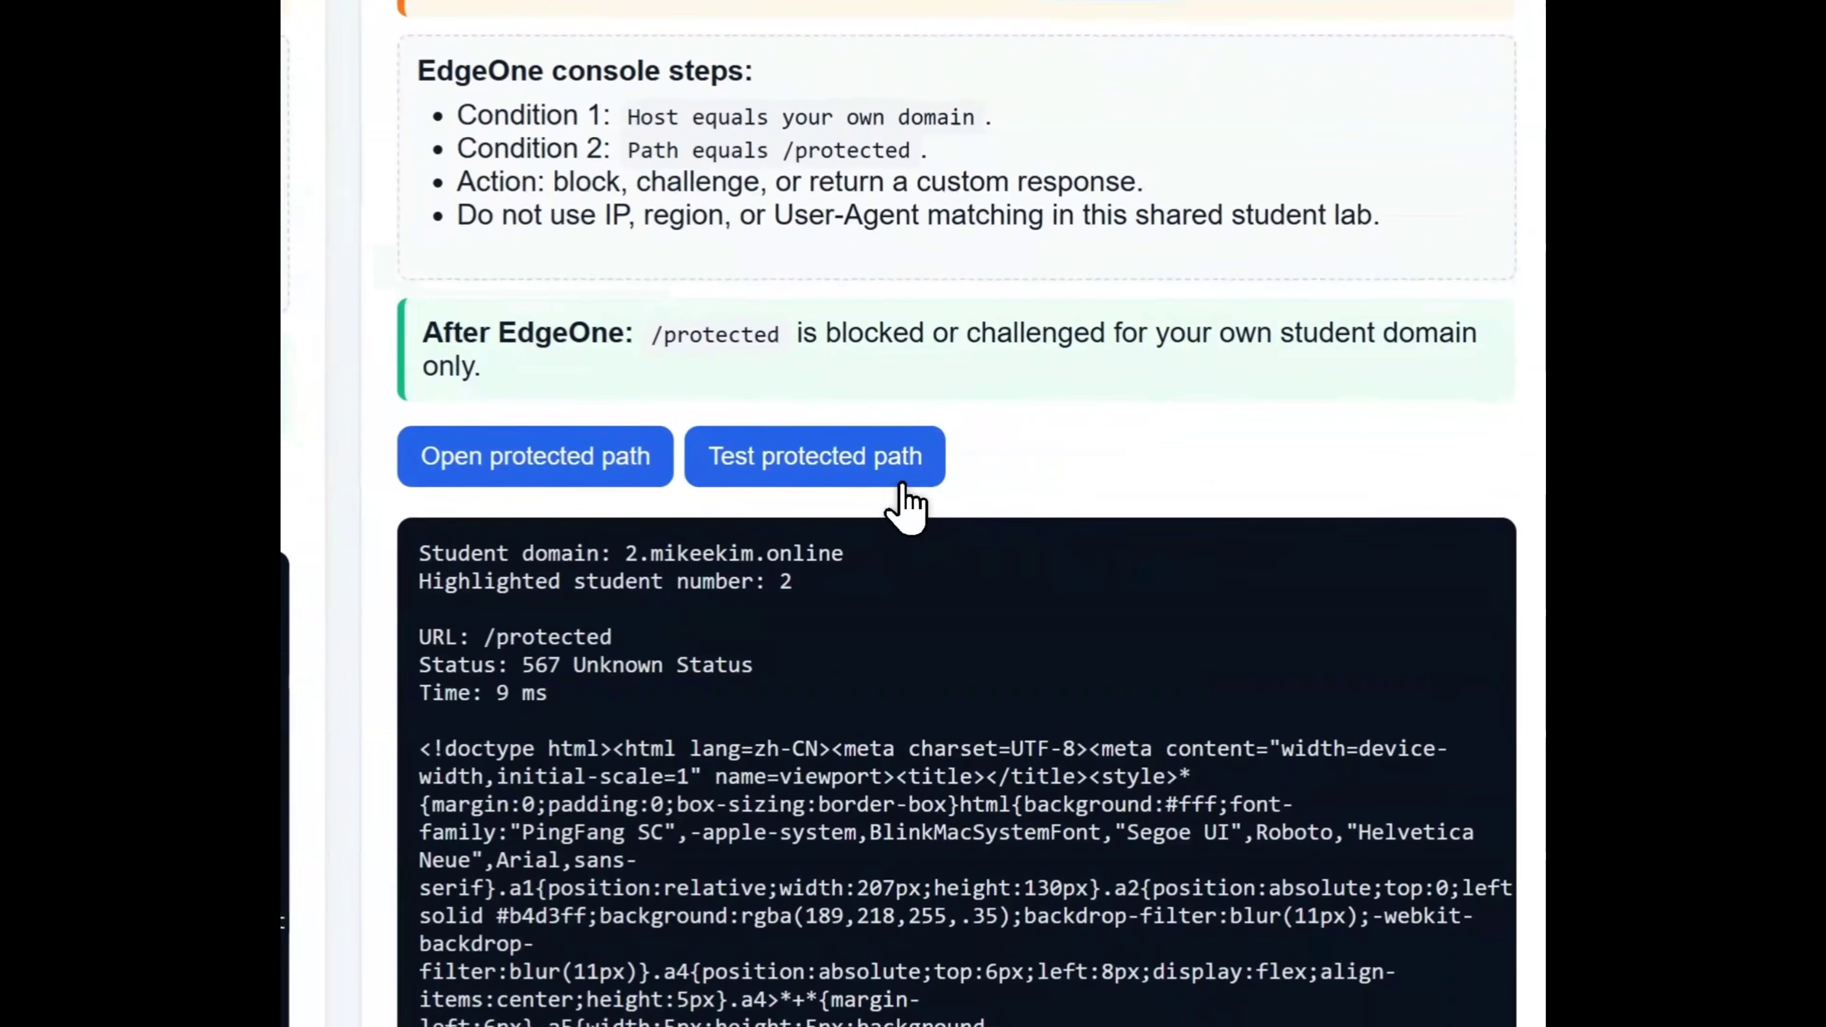
pyautogui.moveTo(1102, 572); pyautogui.dragTo(1057, 572)
pyautogui.click(602, 666)
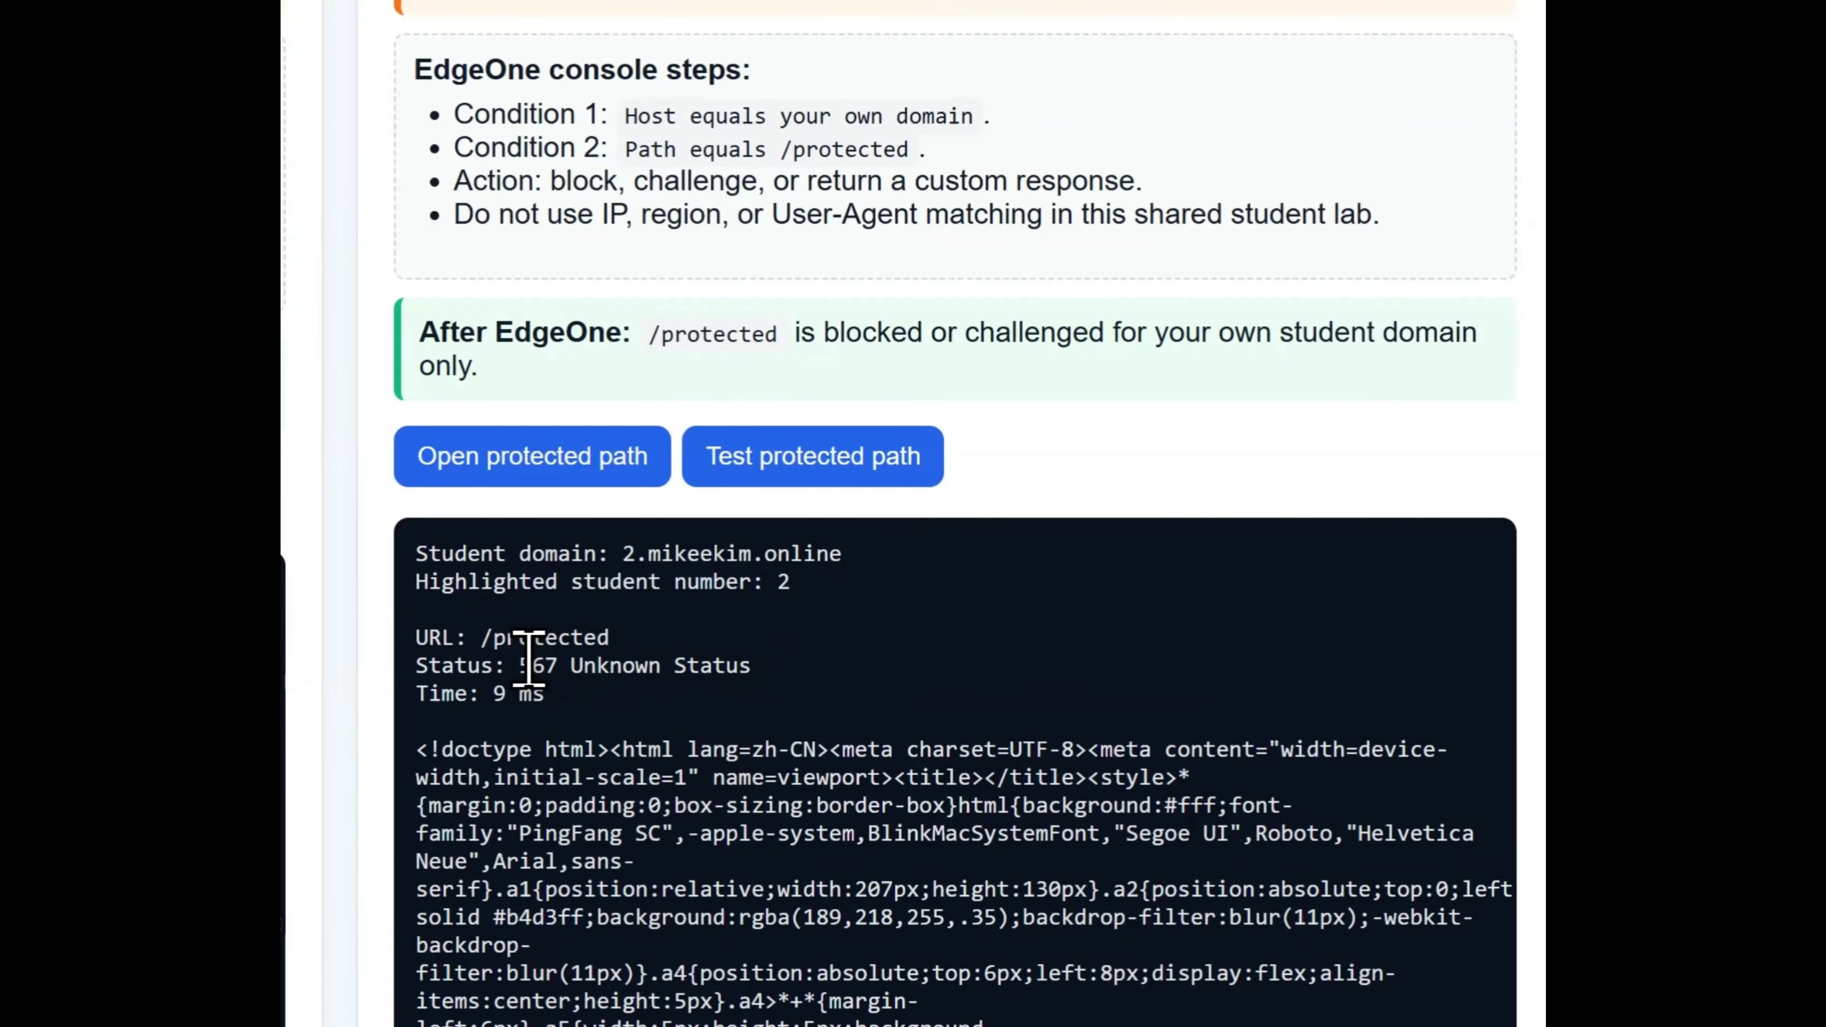
# Open the protected path again, read the page's title and explanation, and return to the lab page.
pyautogui.click(573, 481)
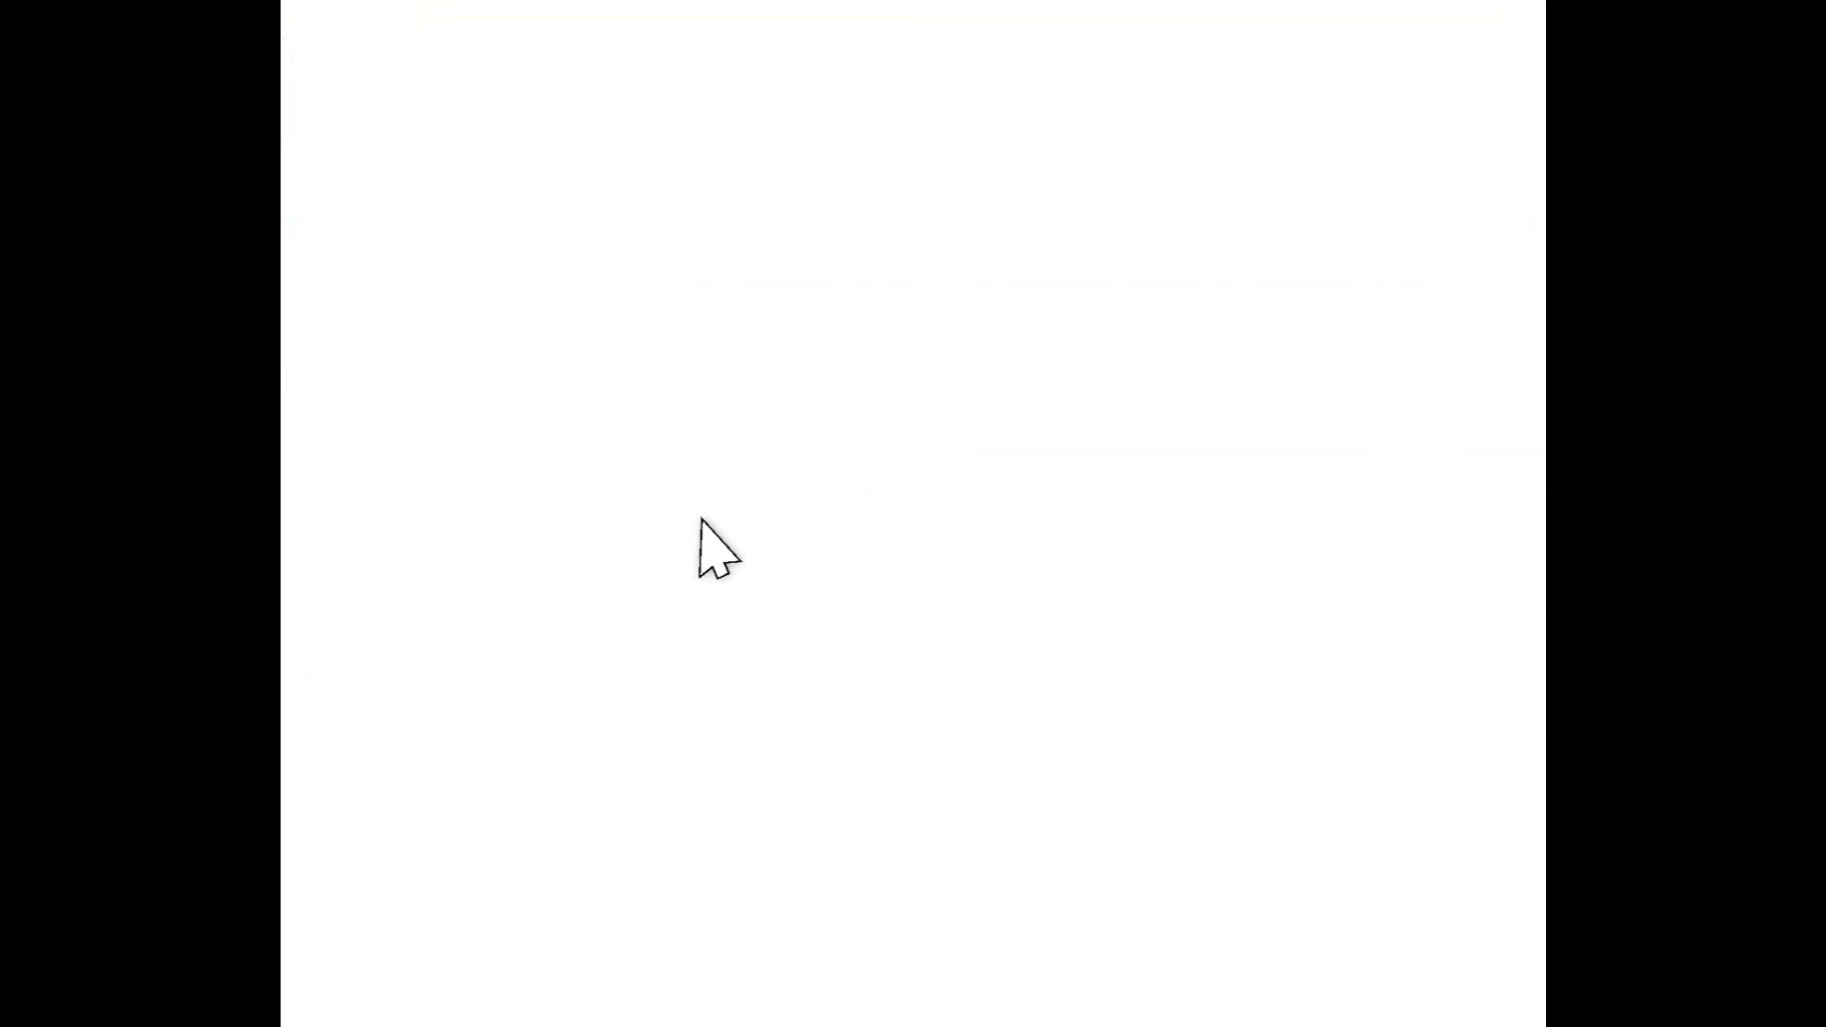
pyautogui.moveTo(654, 658); pyautogui.dragTo(1229, 651)
pyautogui.click(1330, 723)
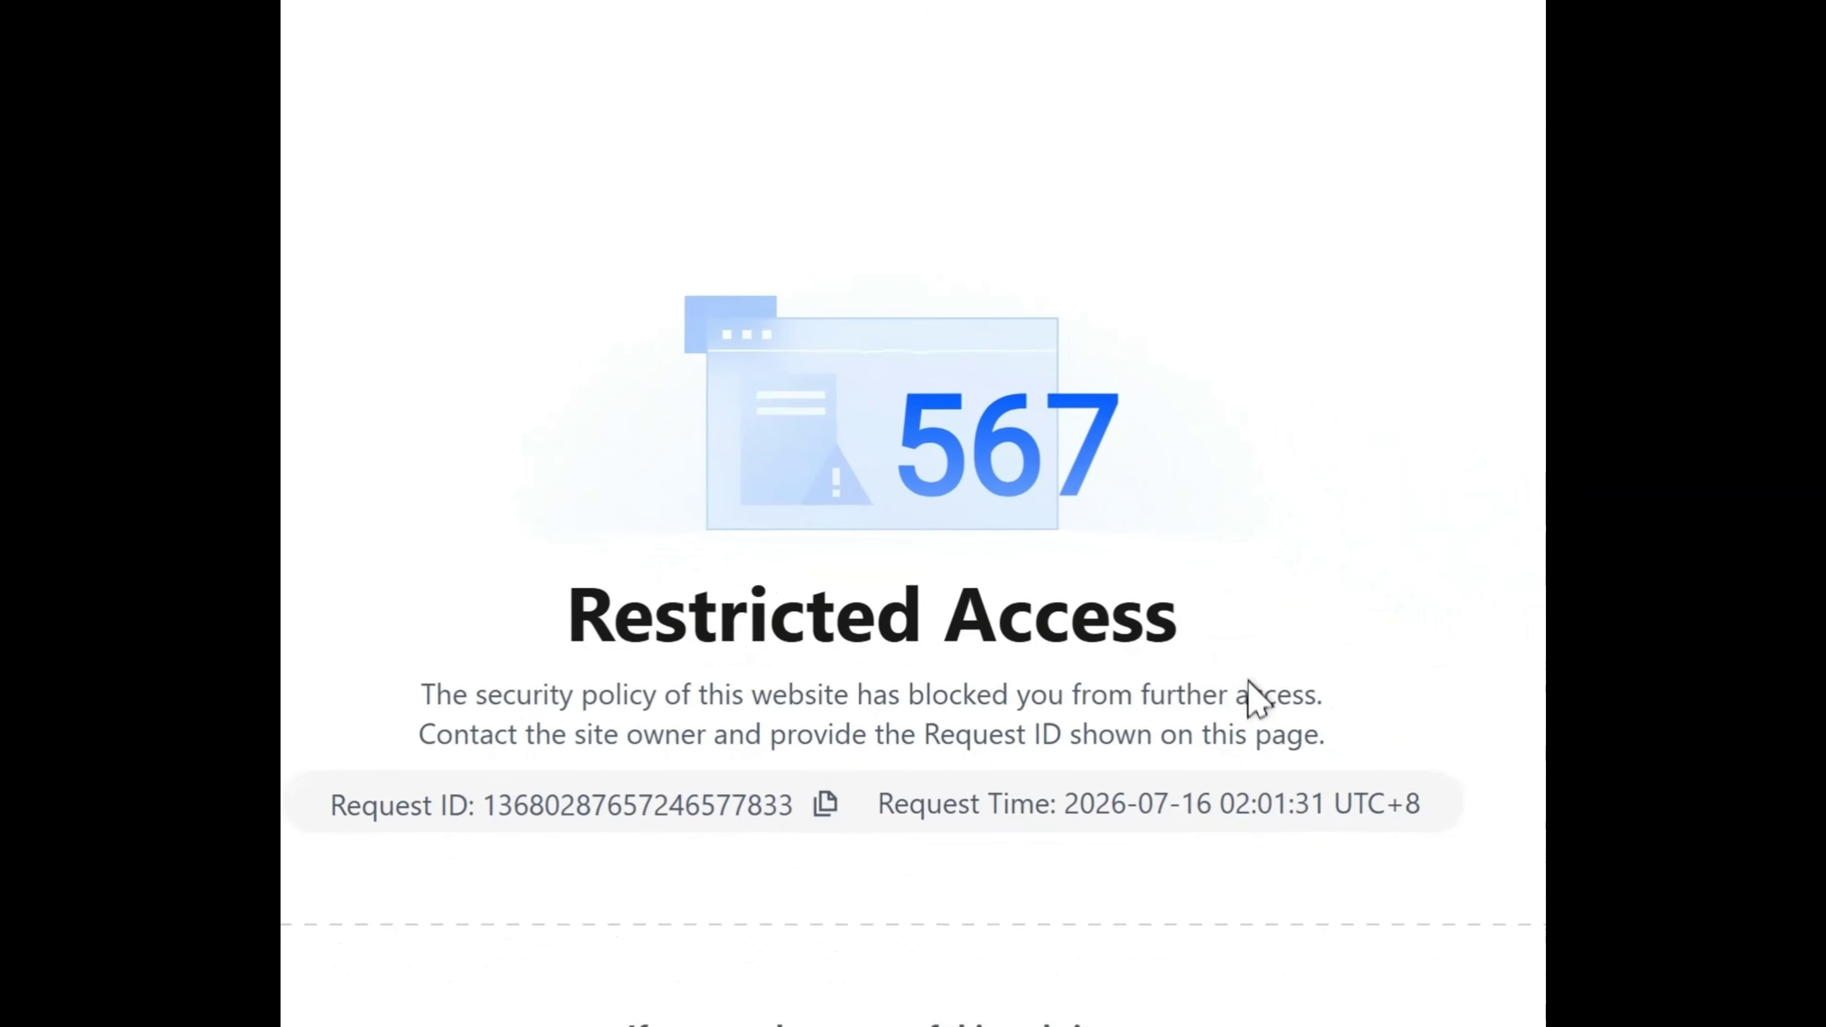
pyautogui.moveTo(1330, 720); pyautogui.dragTo(1194, 521)
pyautogui.click(832, 669)
pyautogui.moveTo(834, 669); pyautogui.dragTo(1233, 682)
pyautogui.click(503, 7)
# Examine the Lab 5 URL rewrite instructions, highlighting the rewrite target campaign/new.html, and switch back to the EdgeOne console.
pyautogui.scroll(-4, 1087, 316)
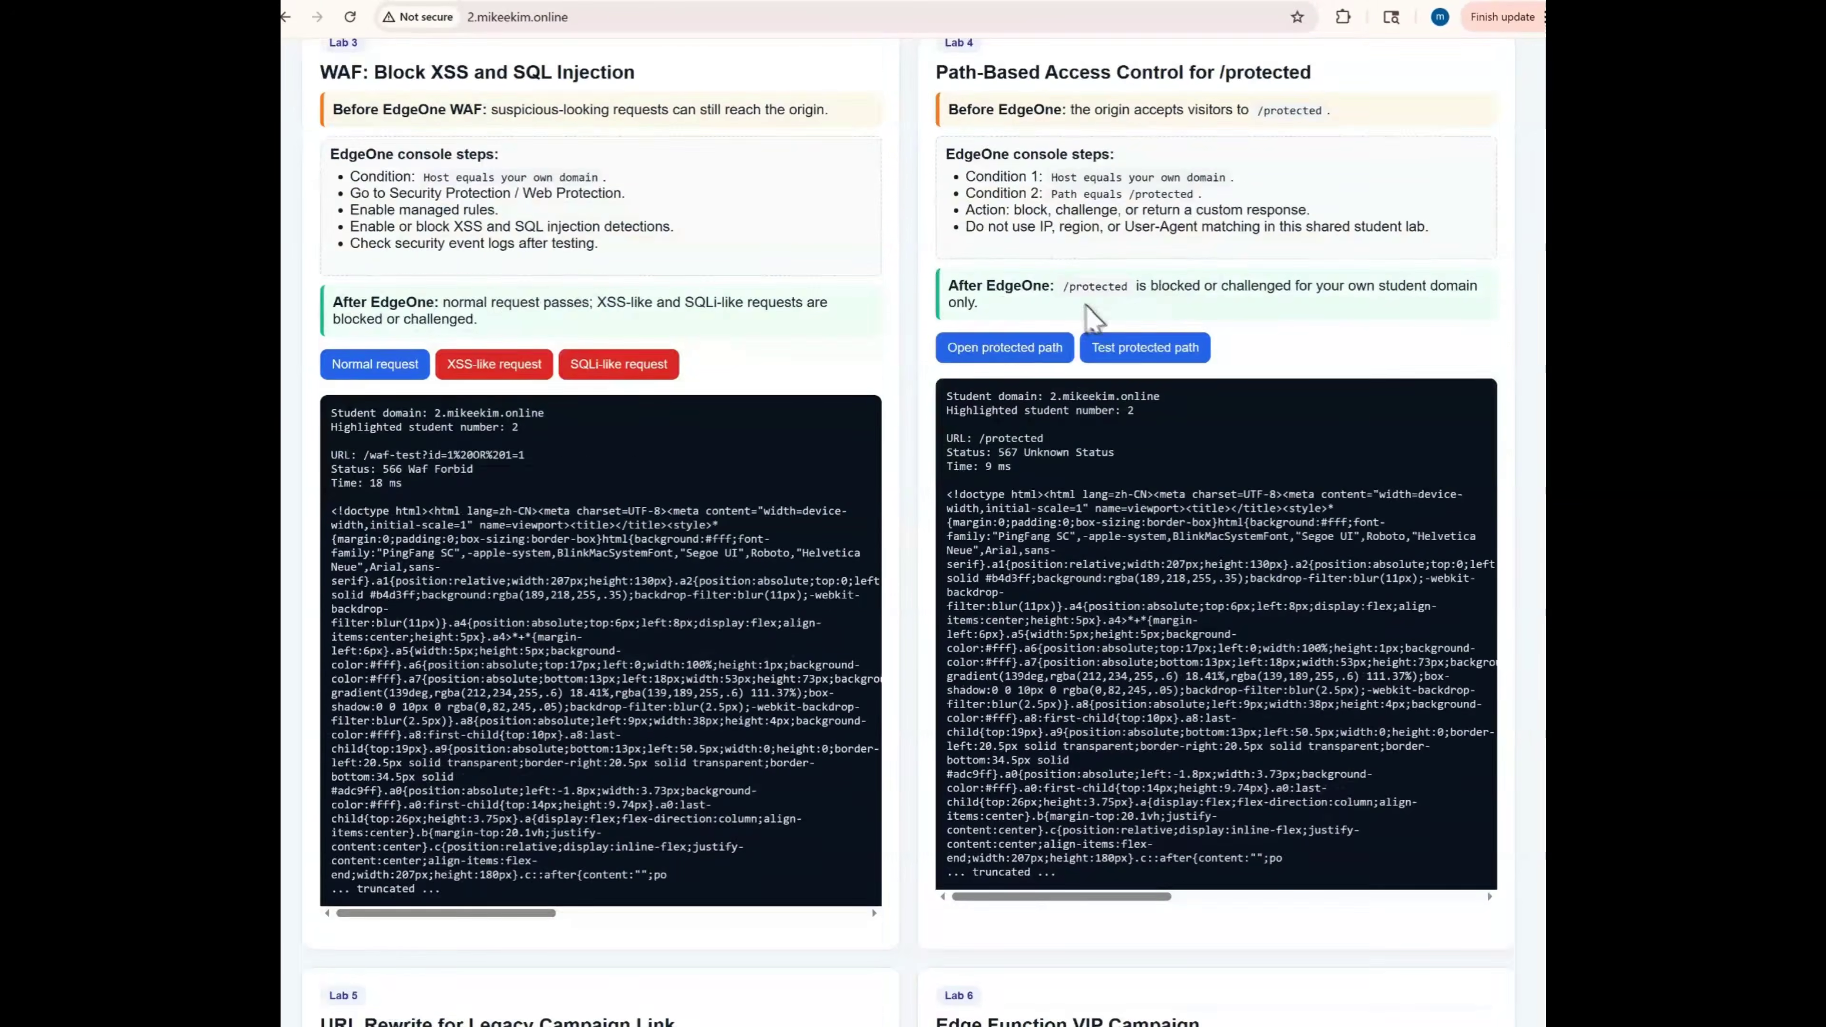
pyautogui.scroll(4, 1079, 313)
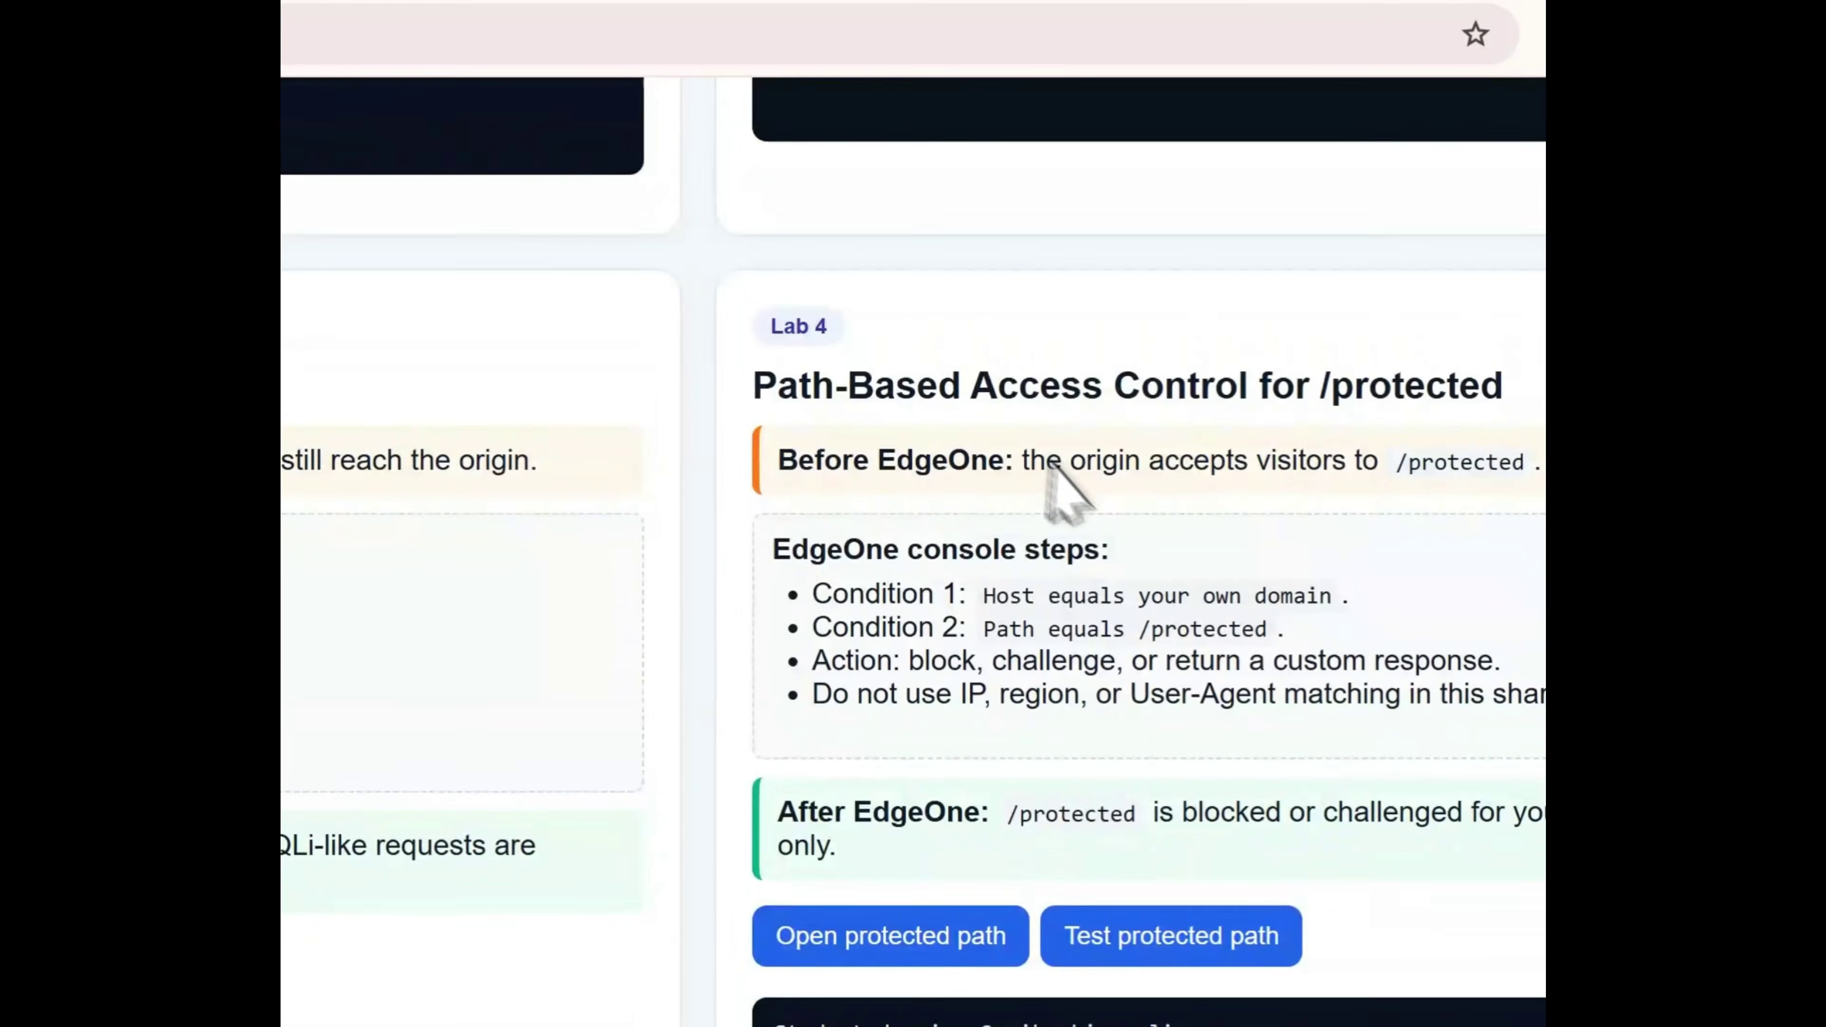
pyautogui.scroll(-8, 1059, 481)
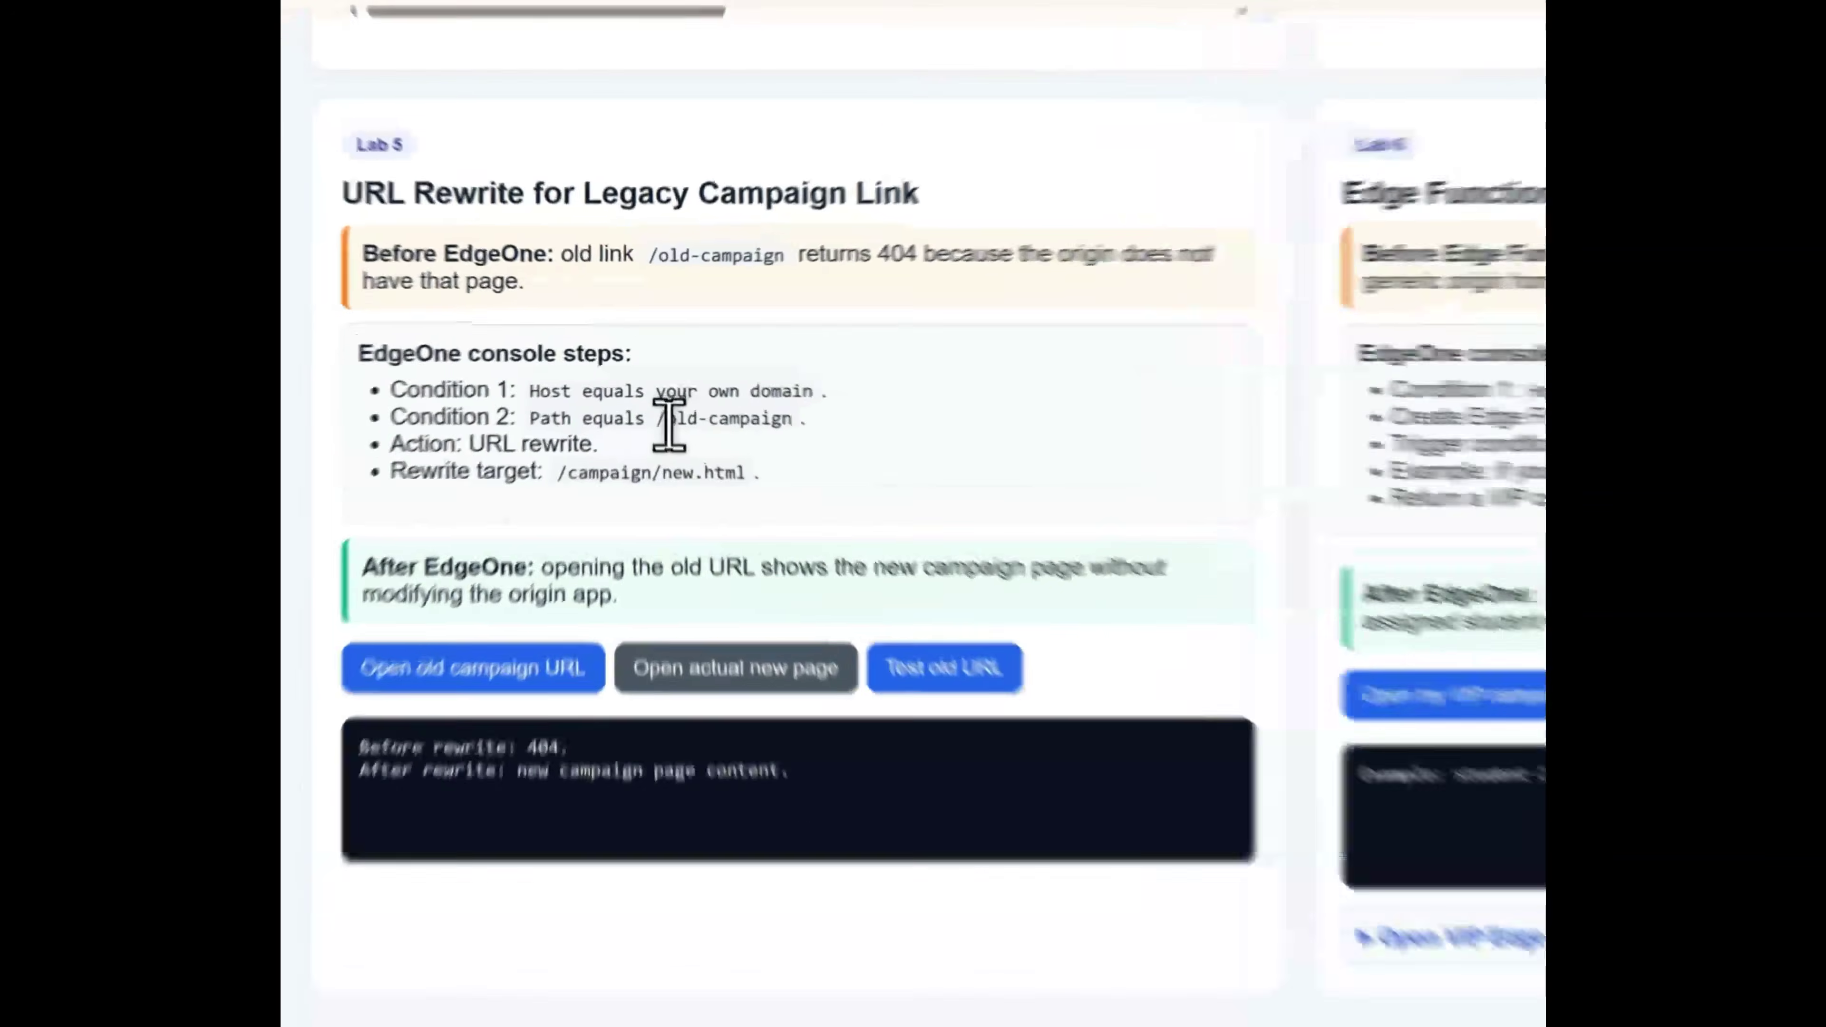
pyautogui.moveTo(522, 291); pyautogui.dragTo(597, 293)
pyautogui.moveTo(638, 564); pyautogui.dragTo(881, 575)
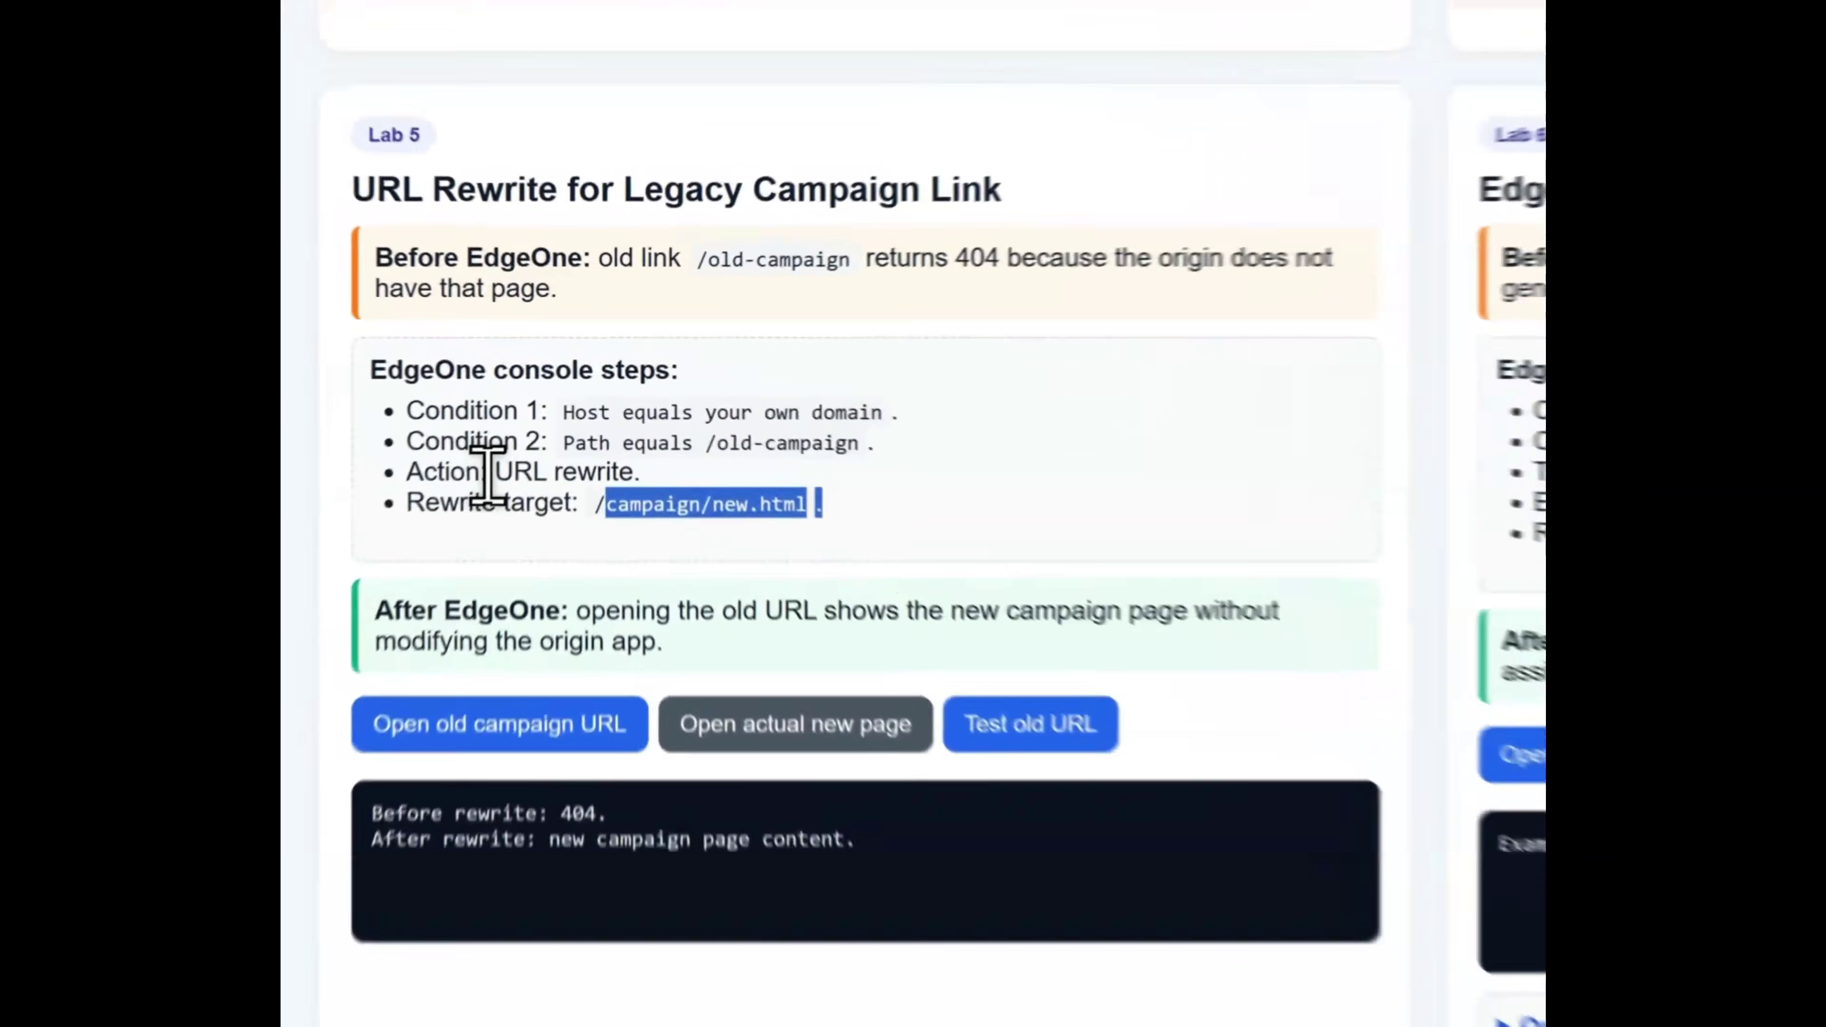
pyautogui.moveTo(398, 307); pyautogui.dragTo(473, 308)
pyautogui.click(949, 573)
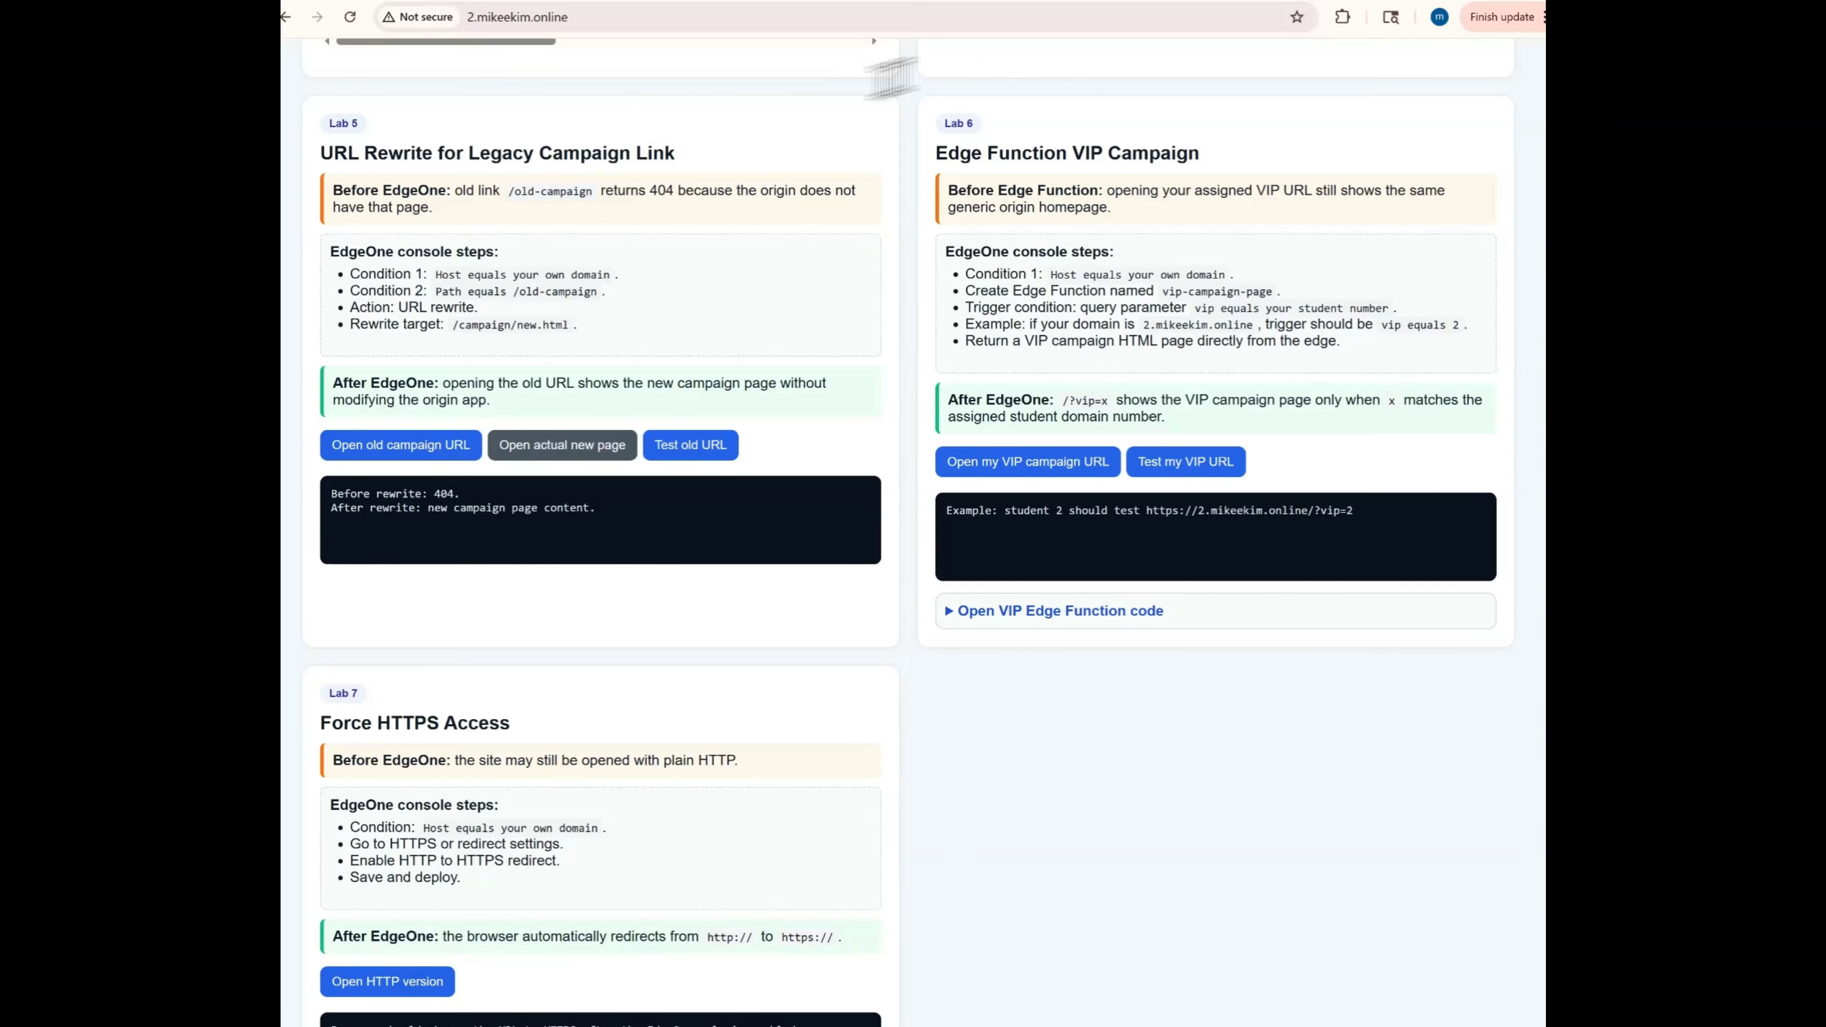
pyautogui.click(1125, 2)
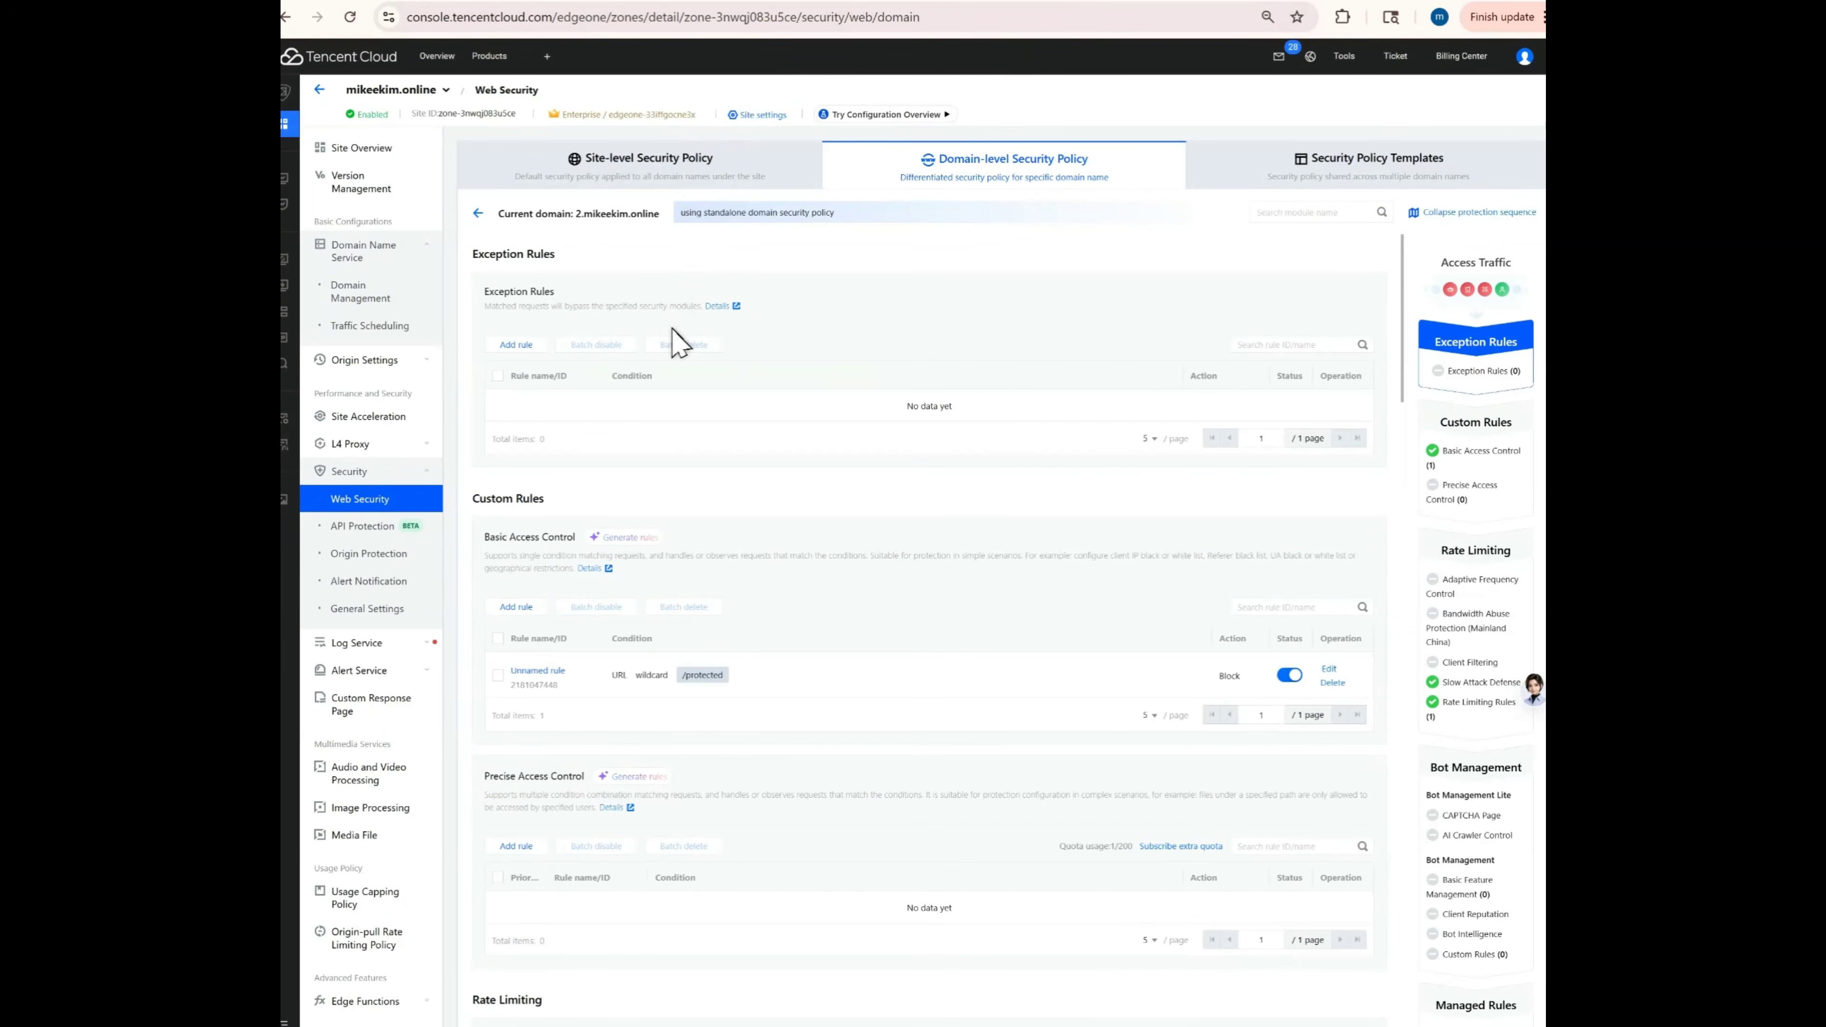
# Create a new rule in the Site Acceleration rule engine of the mikeekim.online site and name it student-1.
pyautogui.click(318, 91)
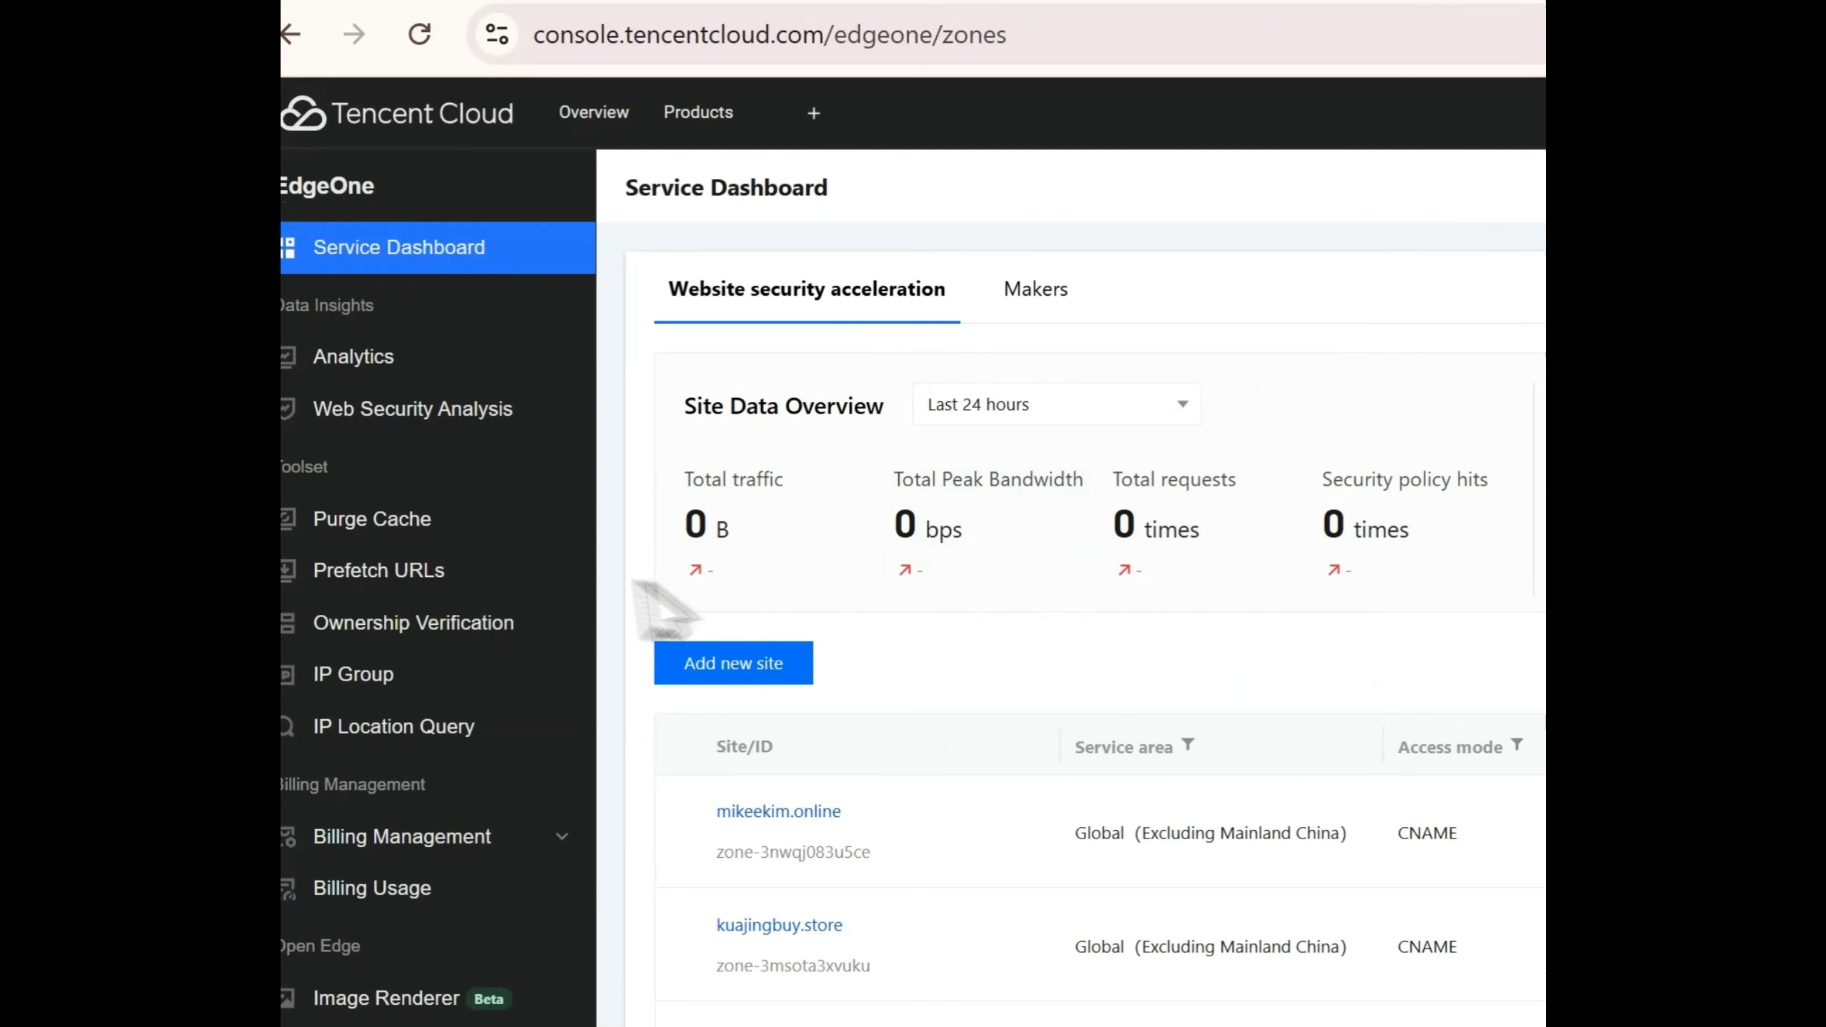
pyautogui.click(741, 815)
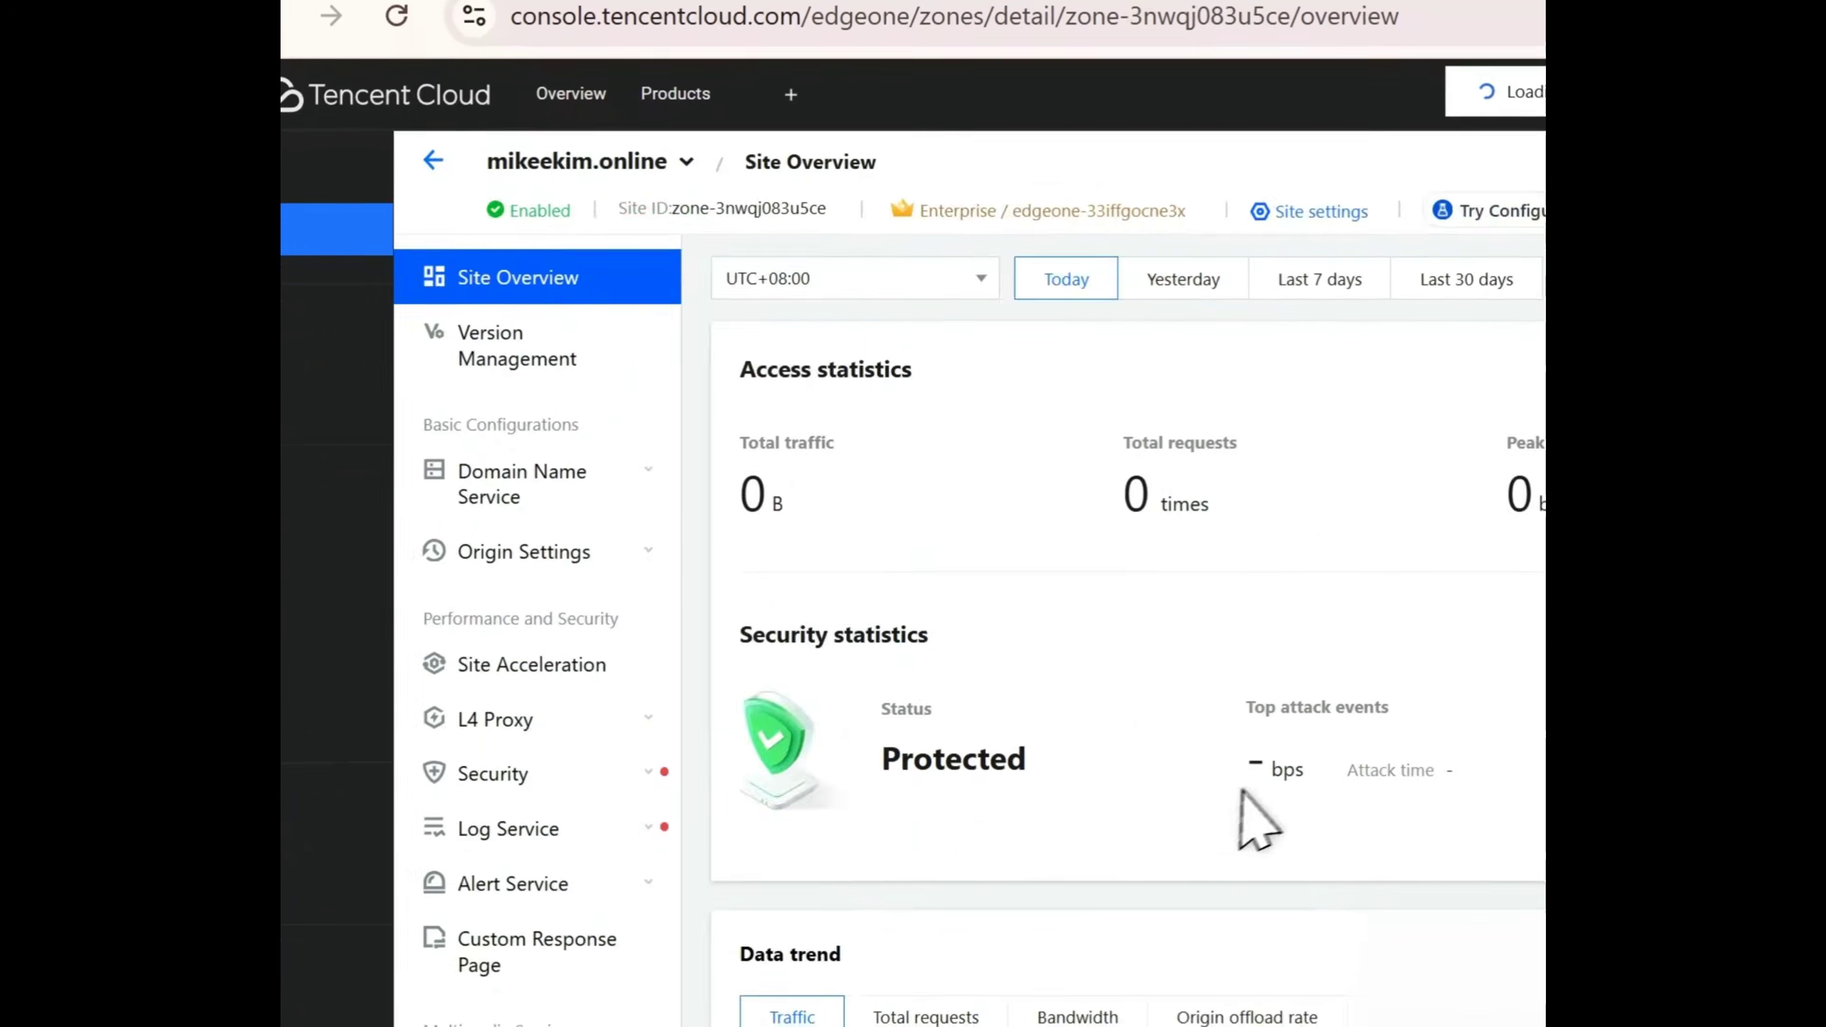
pyautogui.click(445, 640)
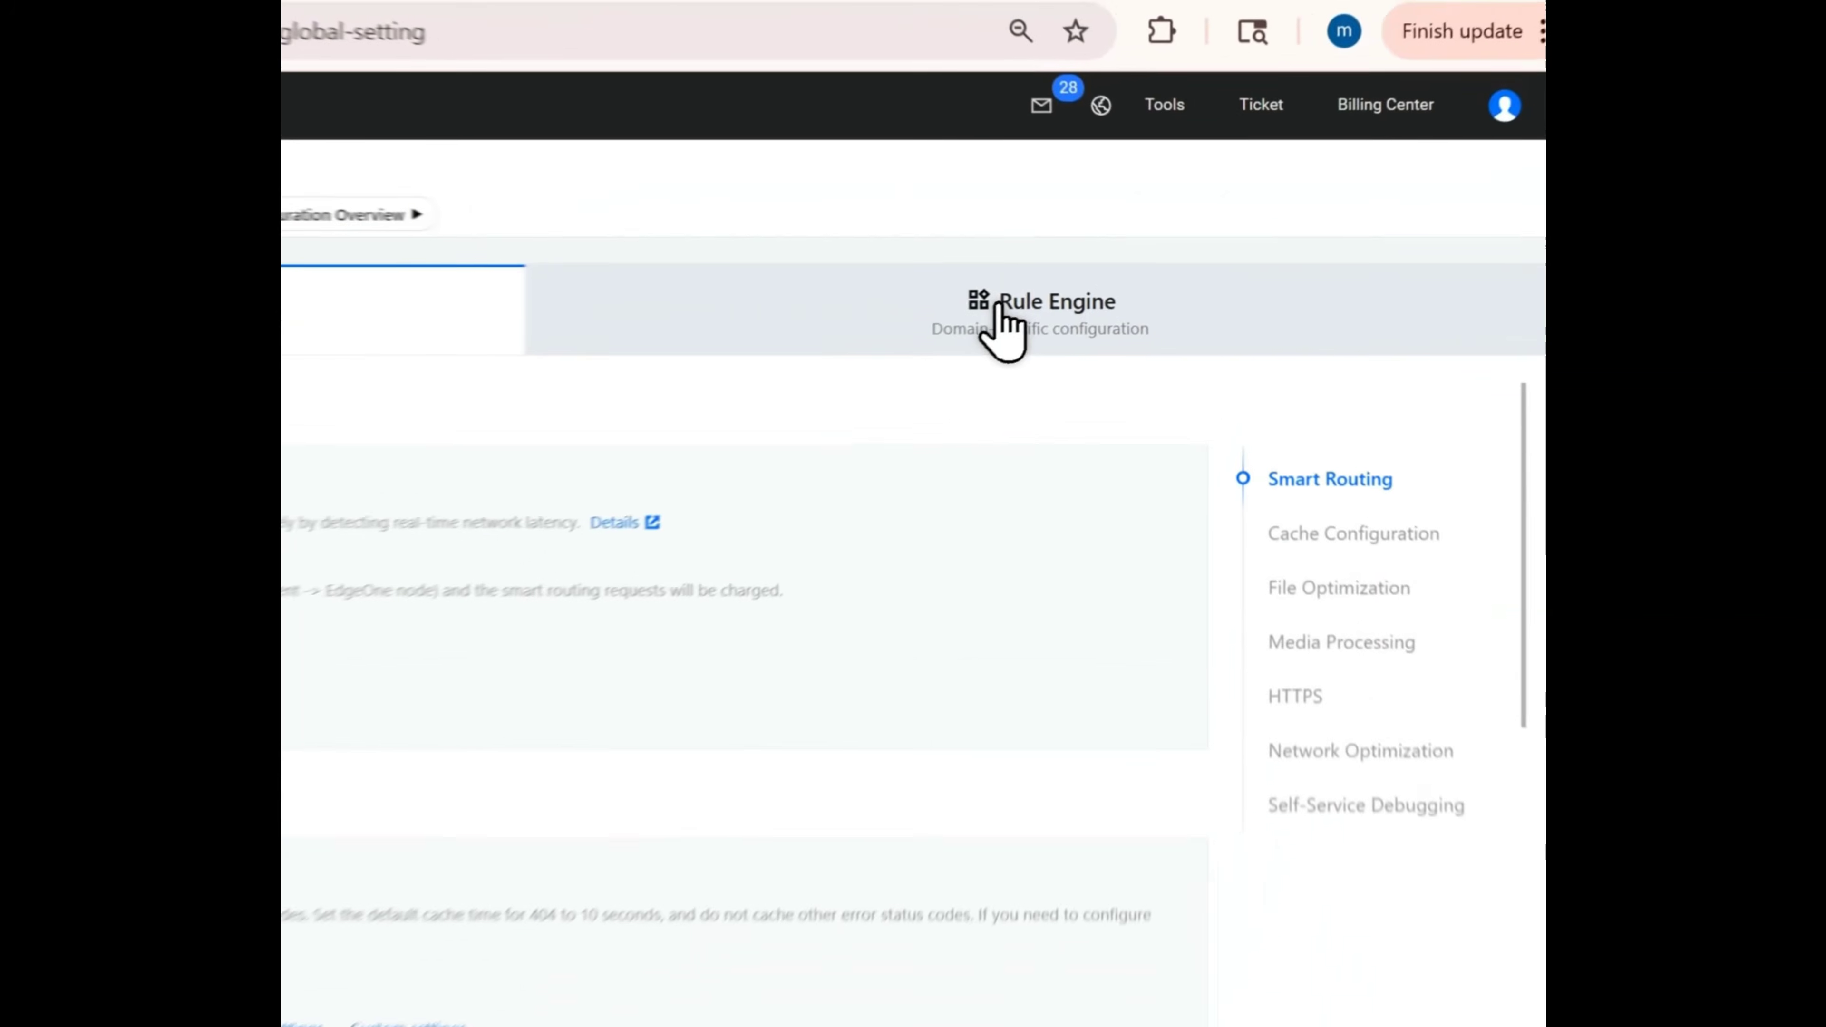
pyautogui.click(1227, 185)
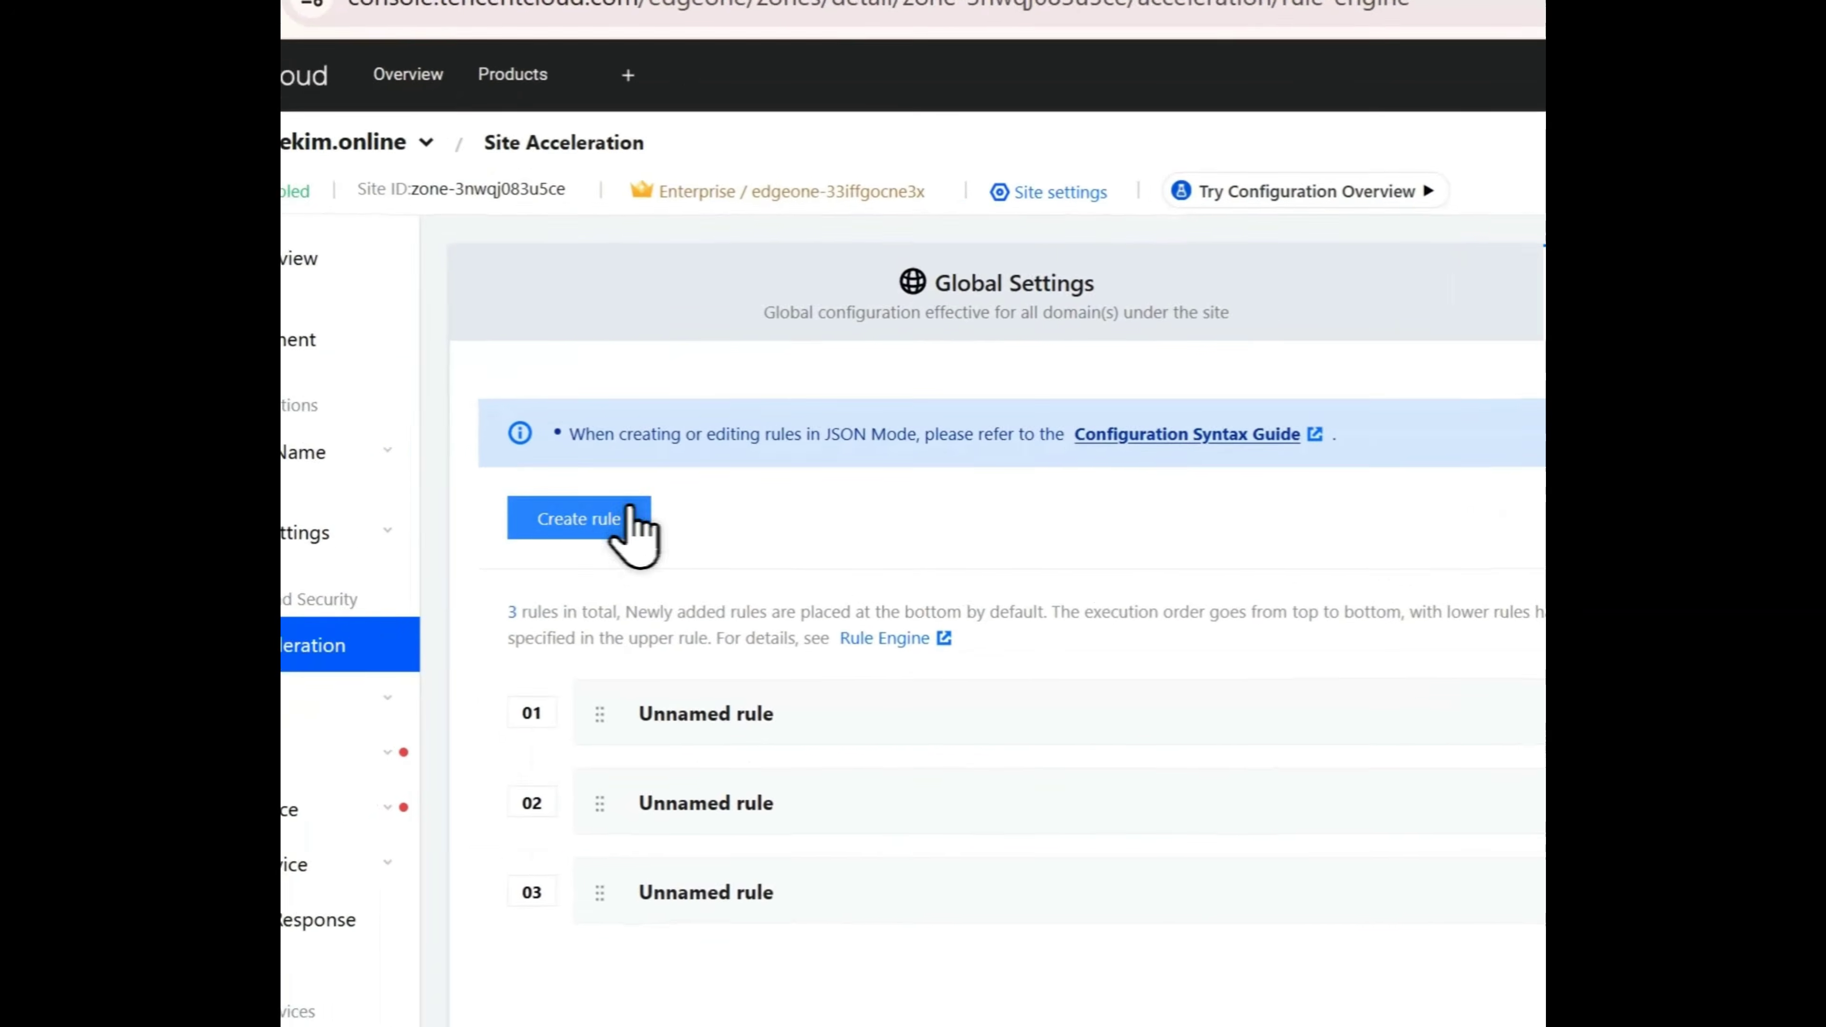
pyautogui.click(630, 515)
pyautogui.click(805, 578)
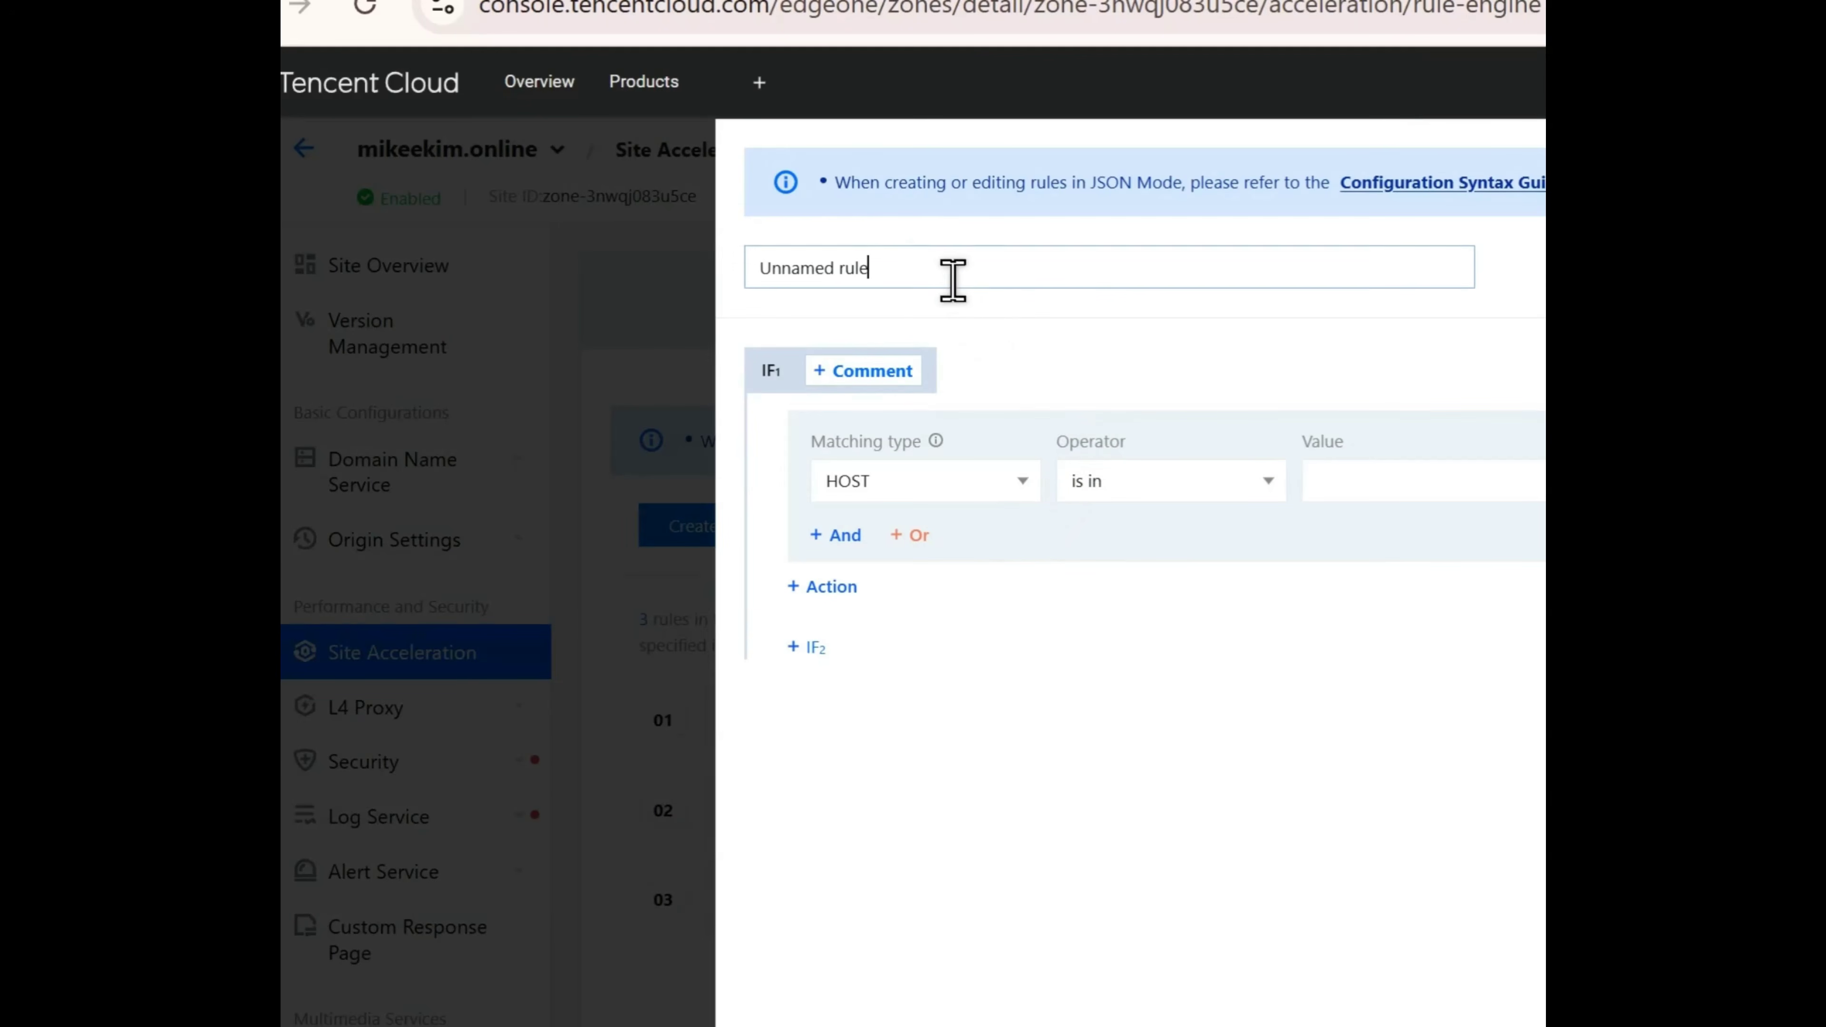
pyautogui.moveTo(953, 280); pyautogui.dragTo(753, 273)
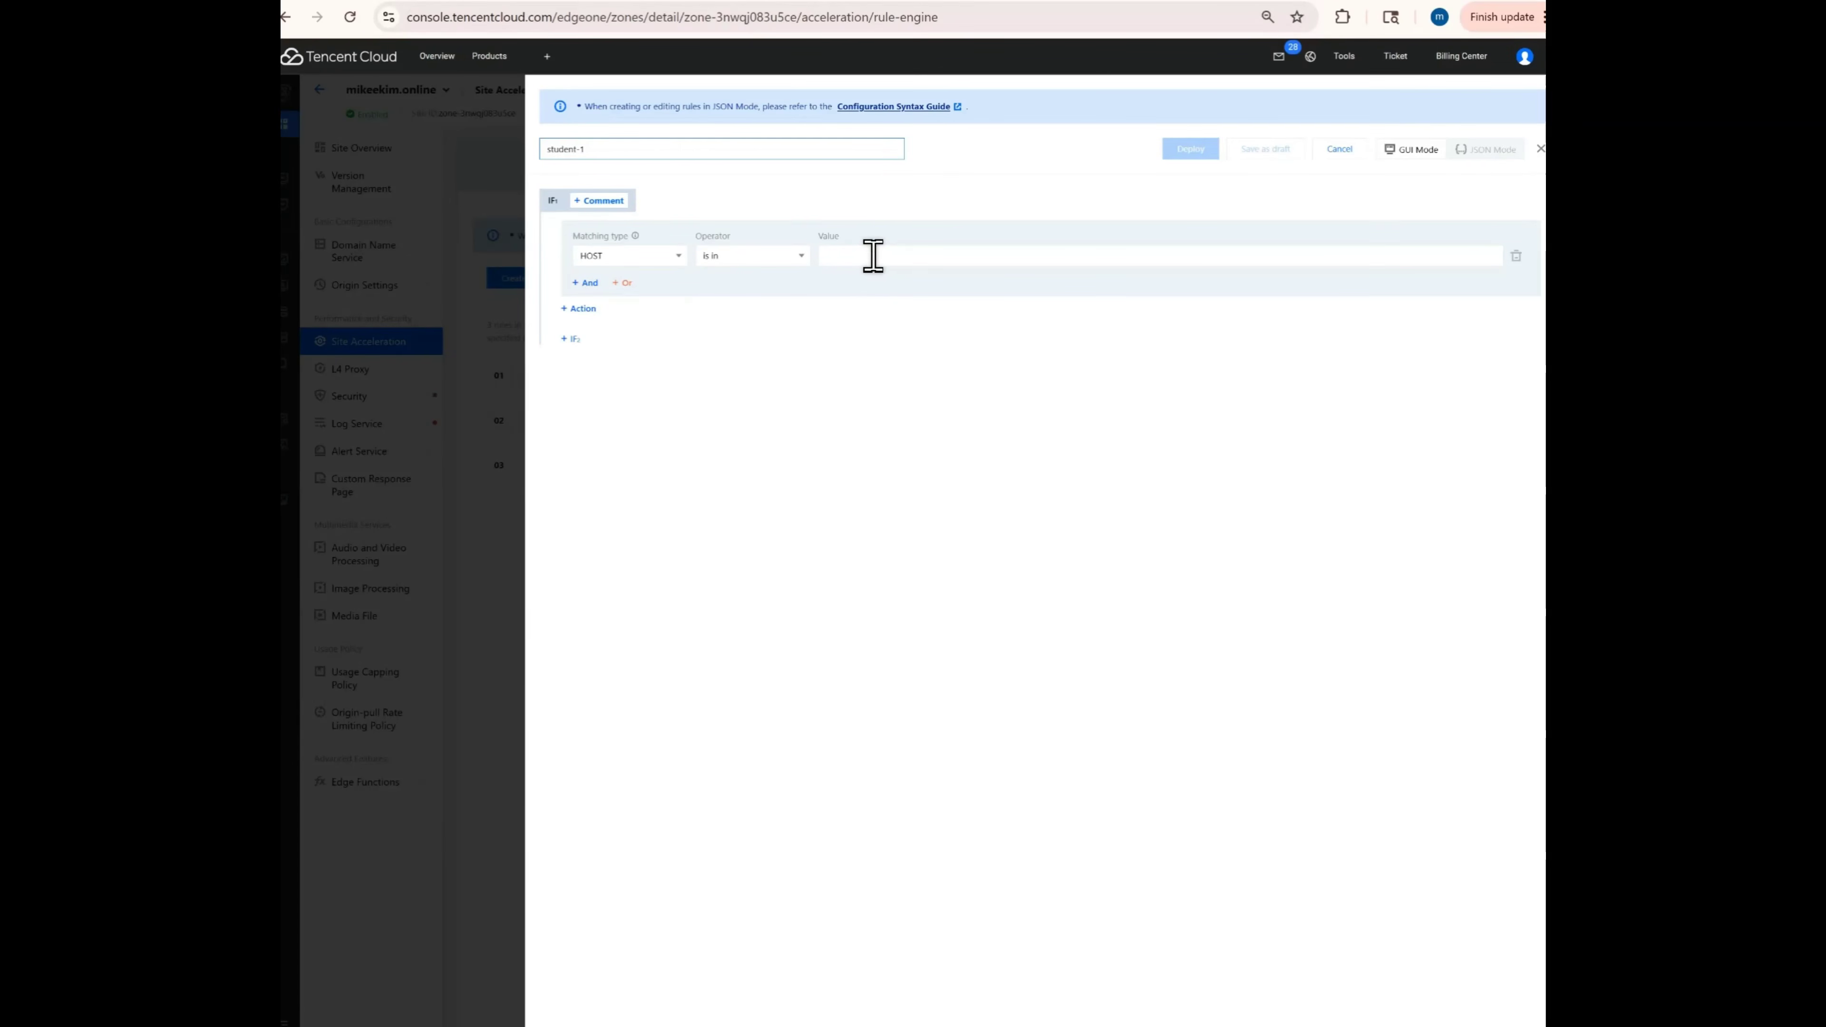
# Set the rule's HOST condition to match 1.mikeekim.online.
pyautogui.click(854, 252)
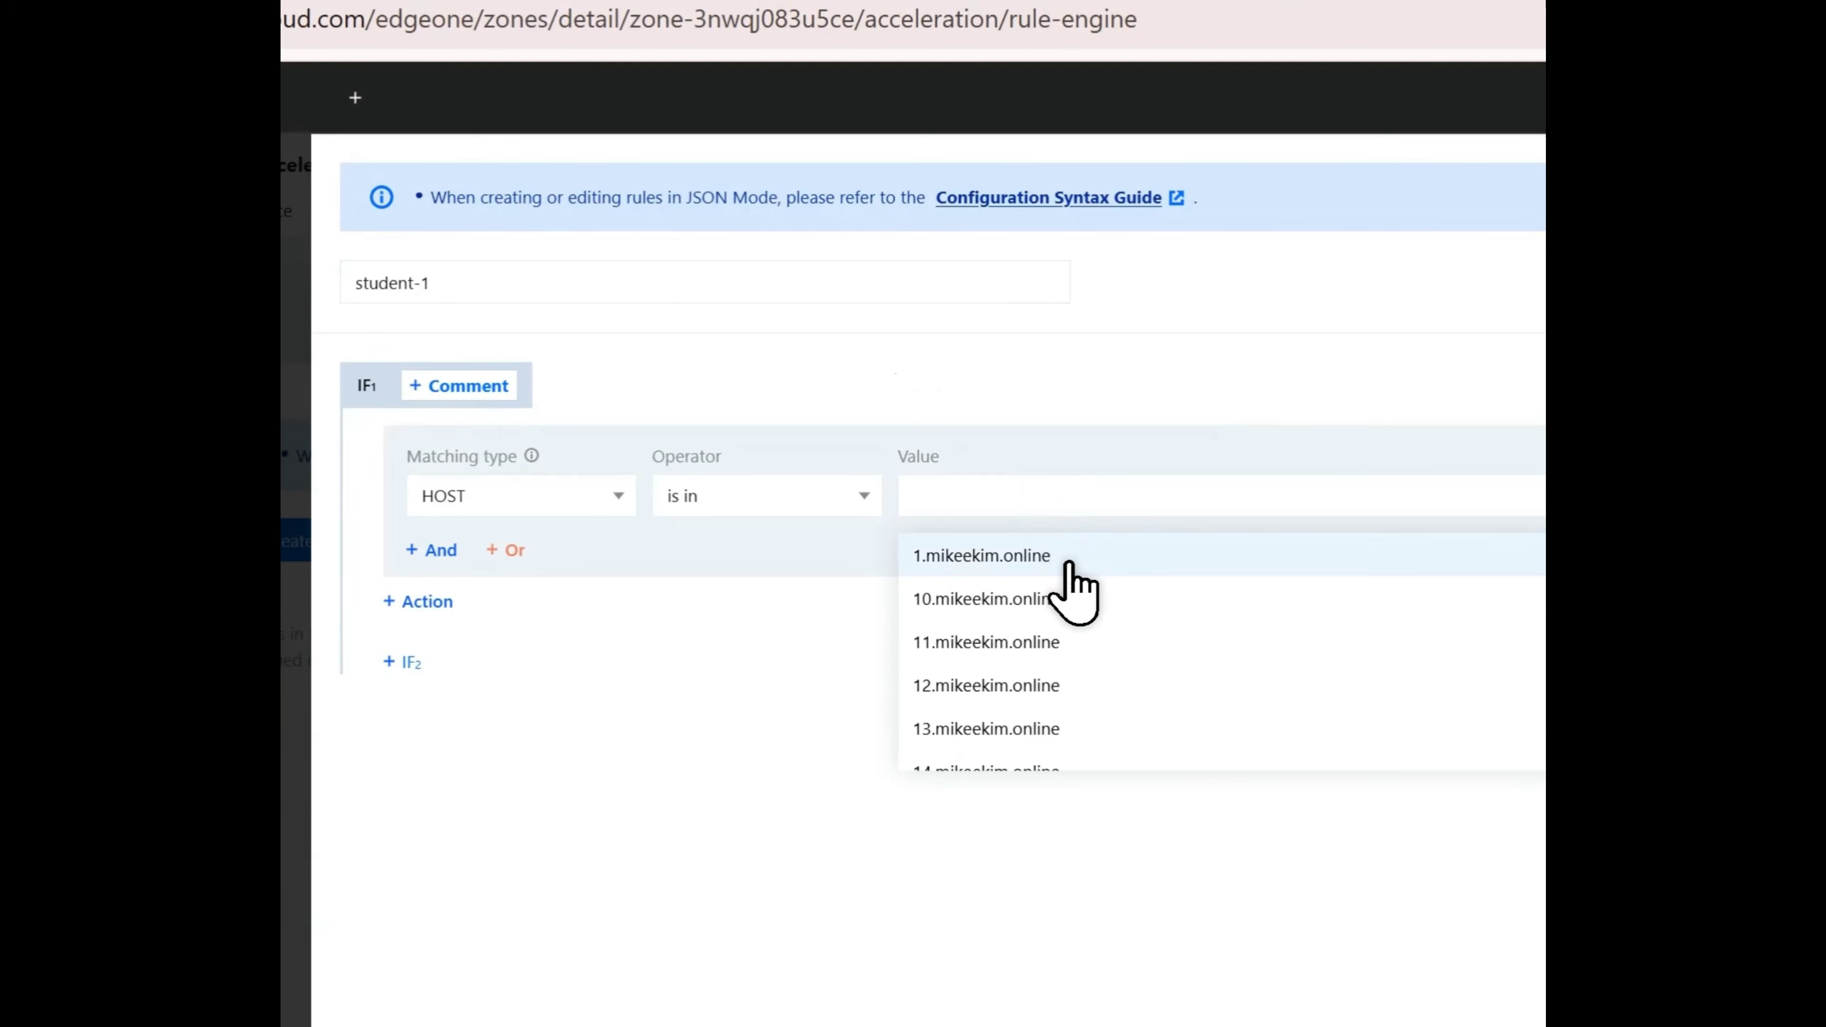
pyautogui.click(1070, 565)
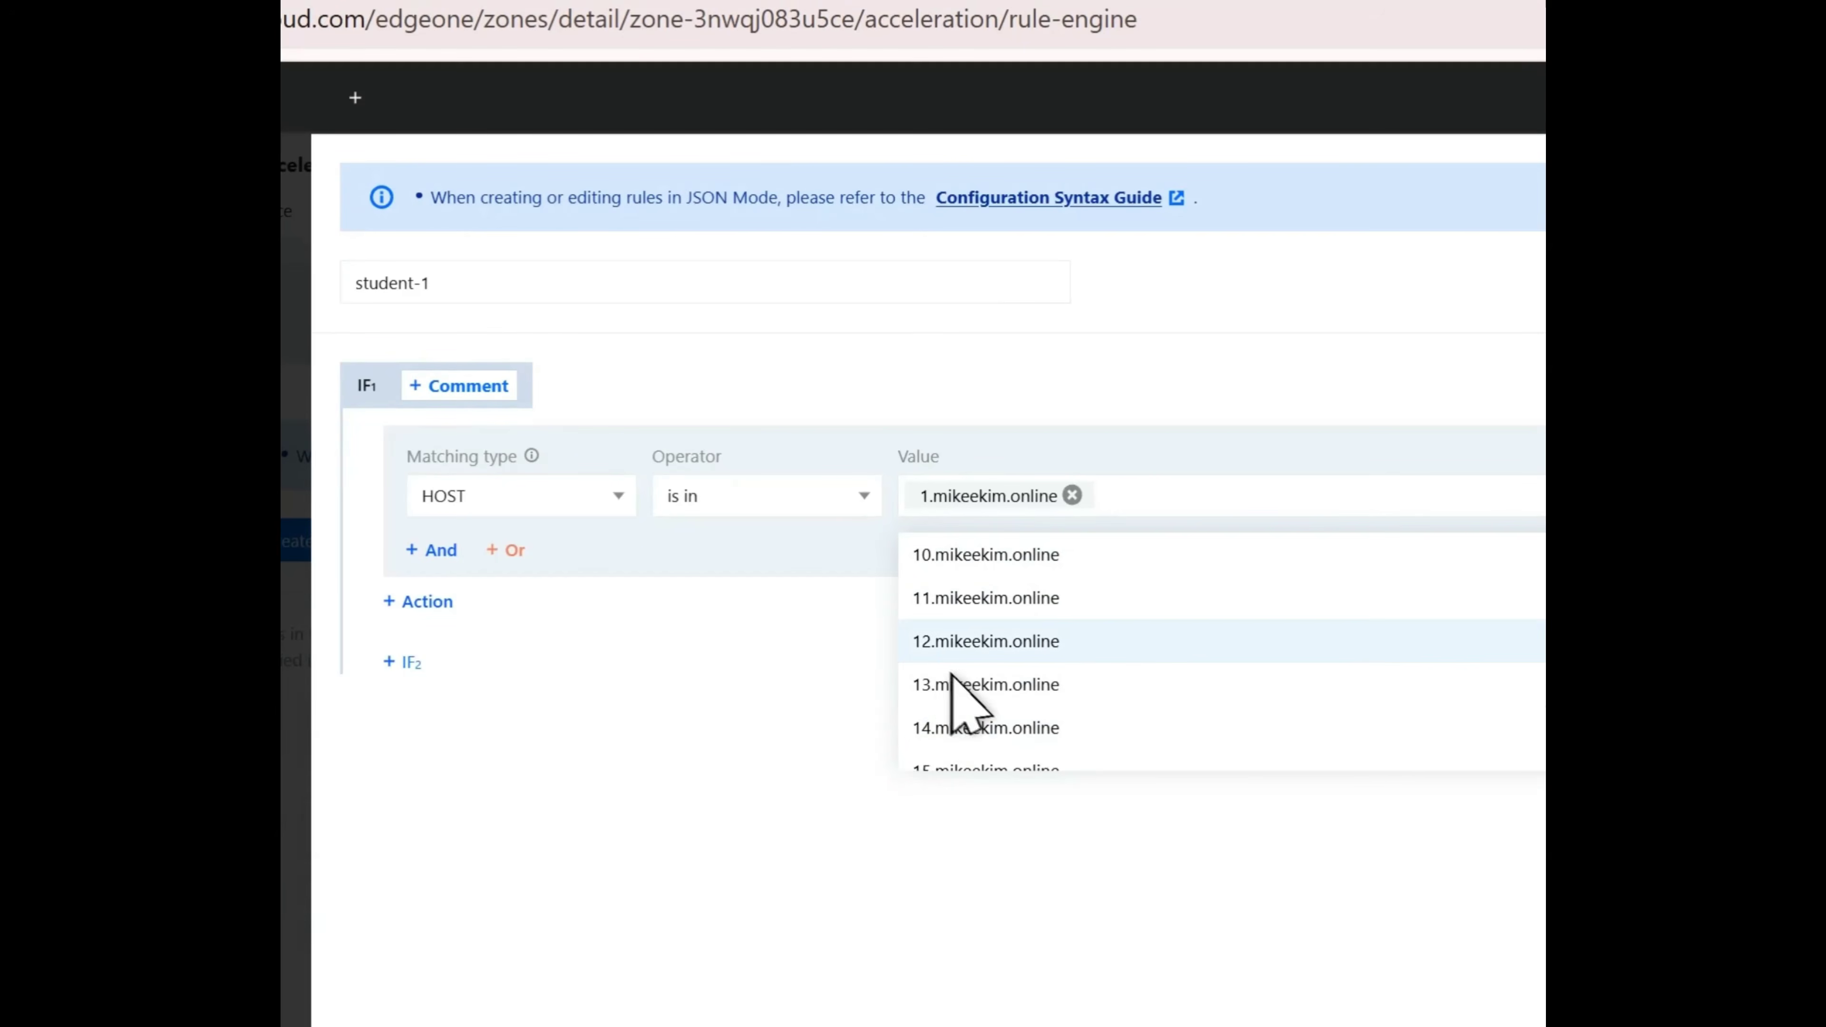
pyautogui.click(603, 714)
# Add a second condition matching the URL path /old-campaign, taking the path from the Lab 5 instructions.
pyautogui.click(431, 550)
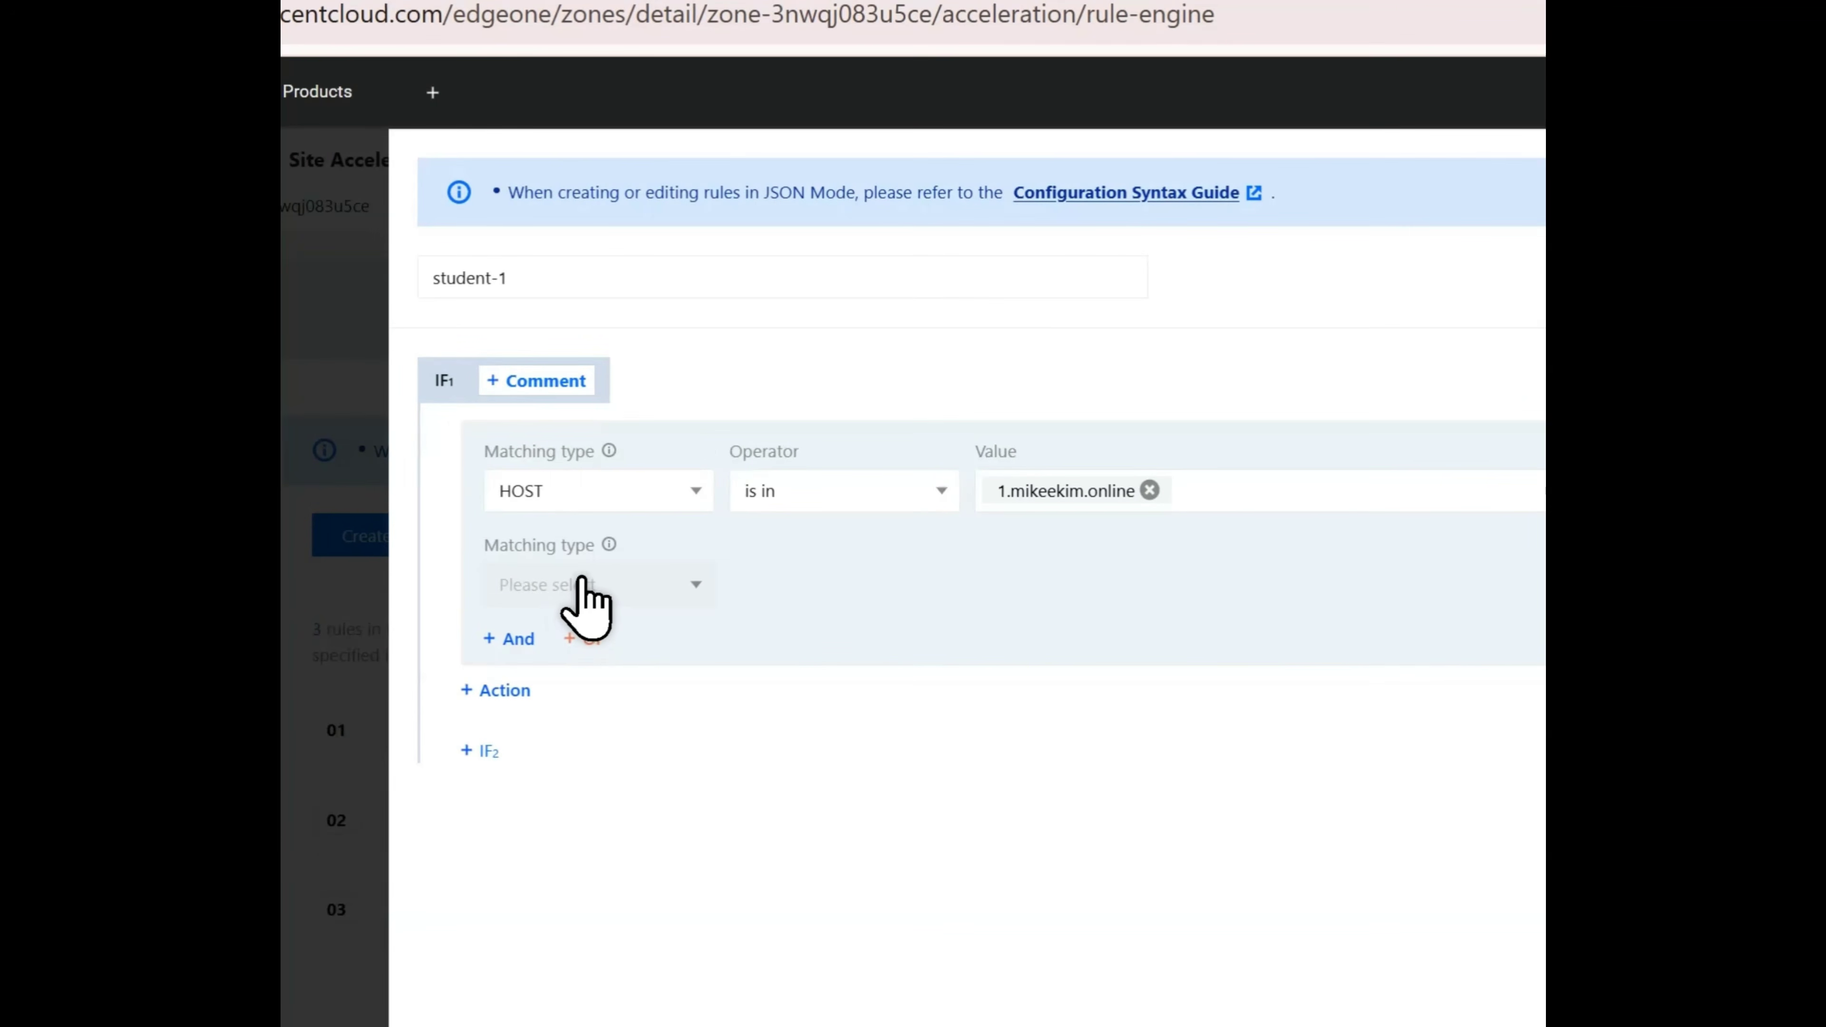
pyautogui.click(568, 584)
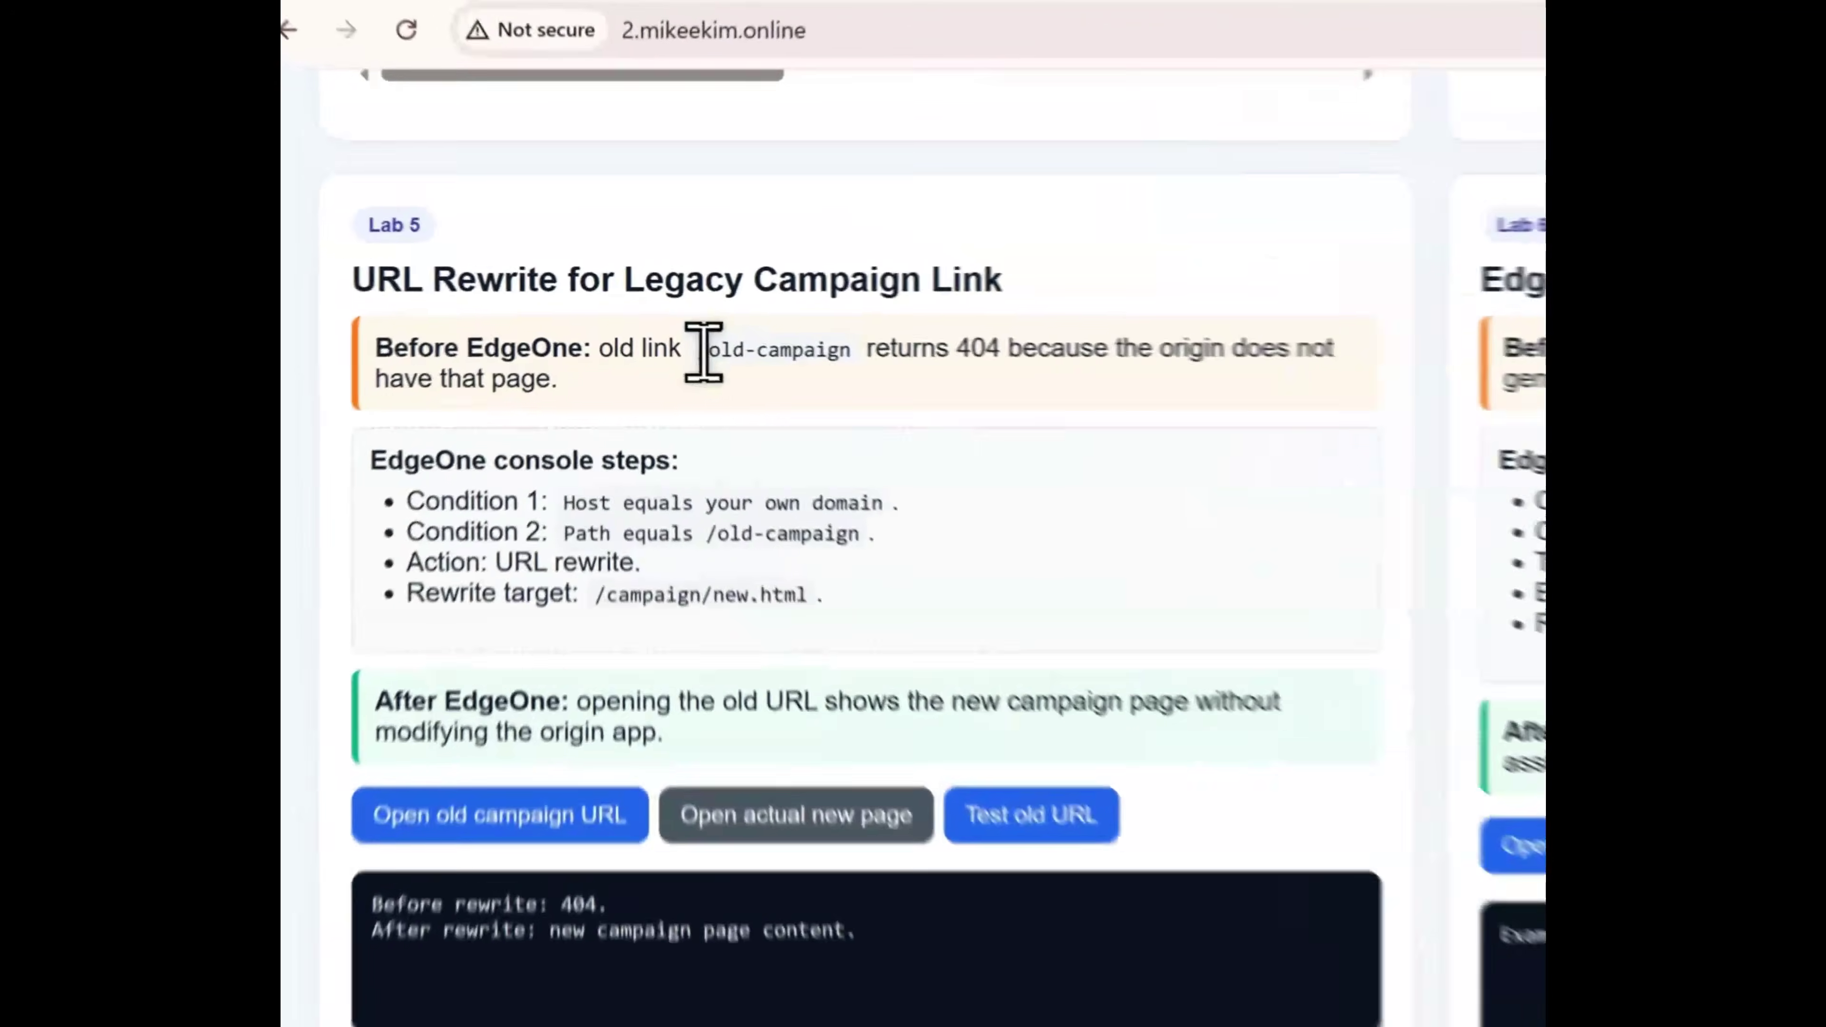
pyautogui.moveTo(737, 383); pyautogui.dragTo(871, 388)
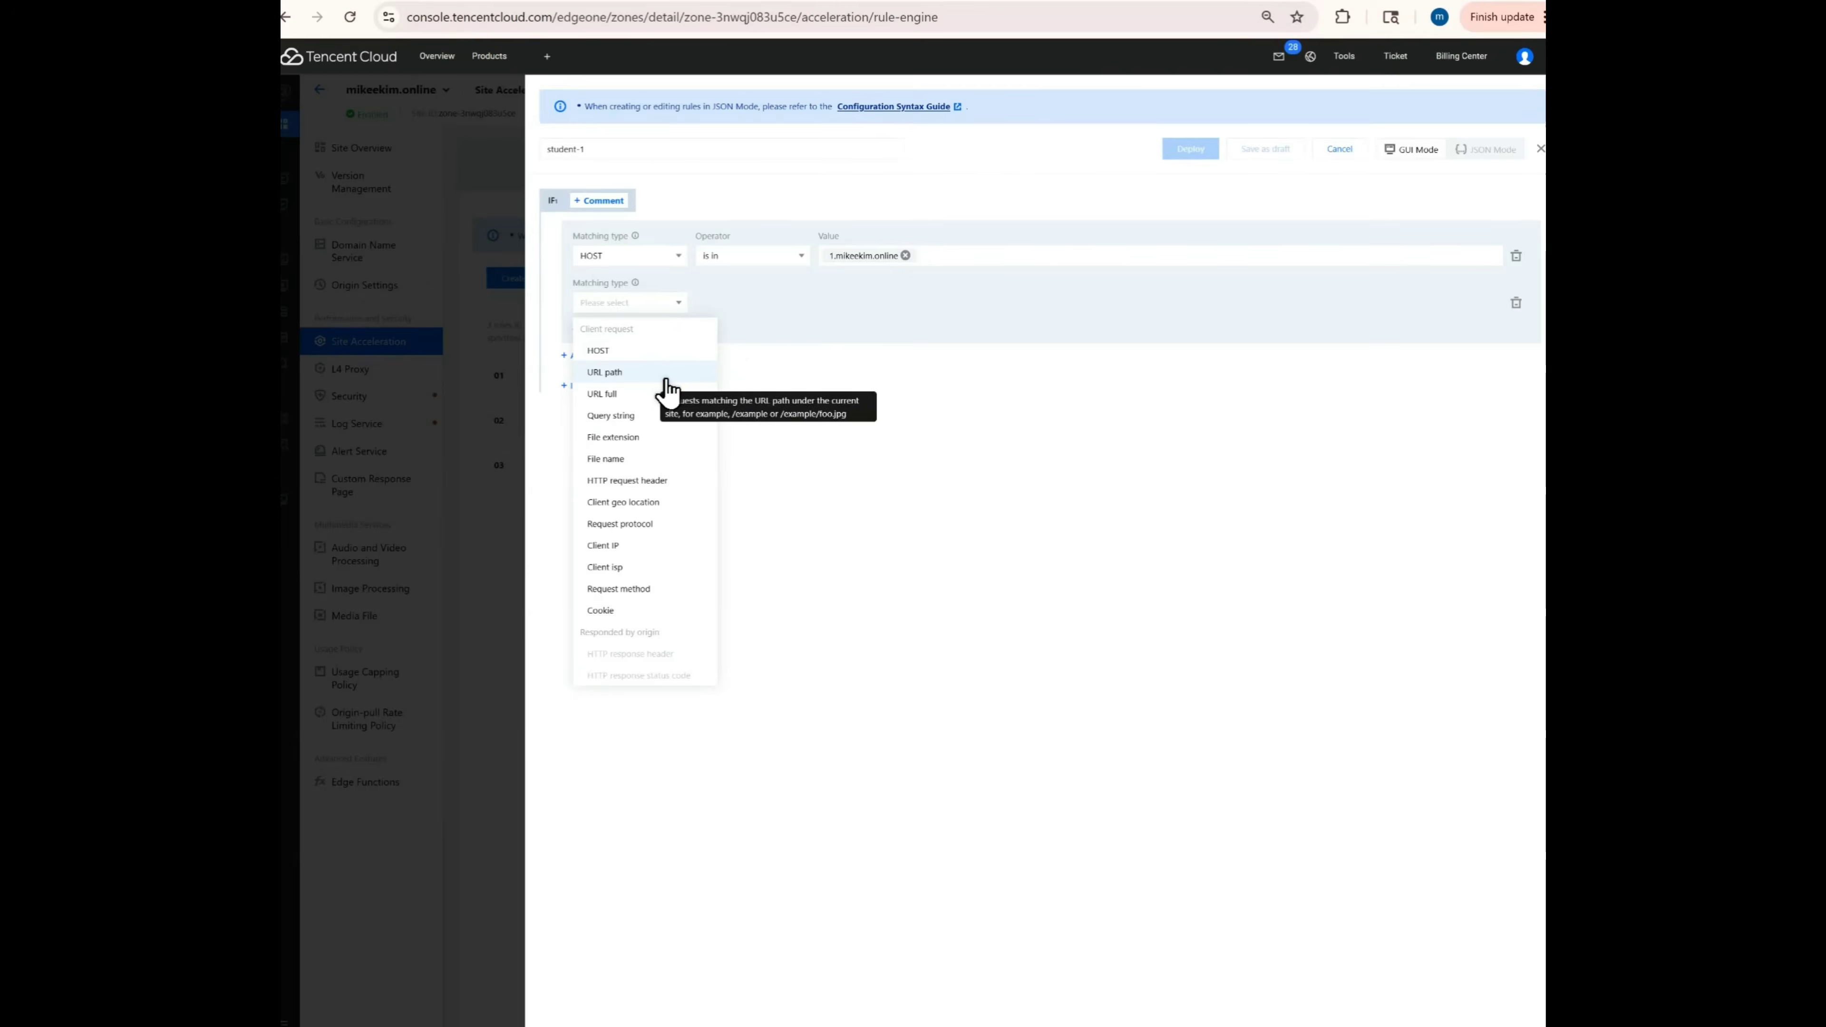
pyautogui.click(666, 381)
pyautogui.click(864, 305)
pyautogui.write('/old-campaign')
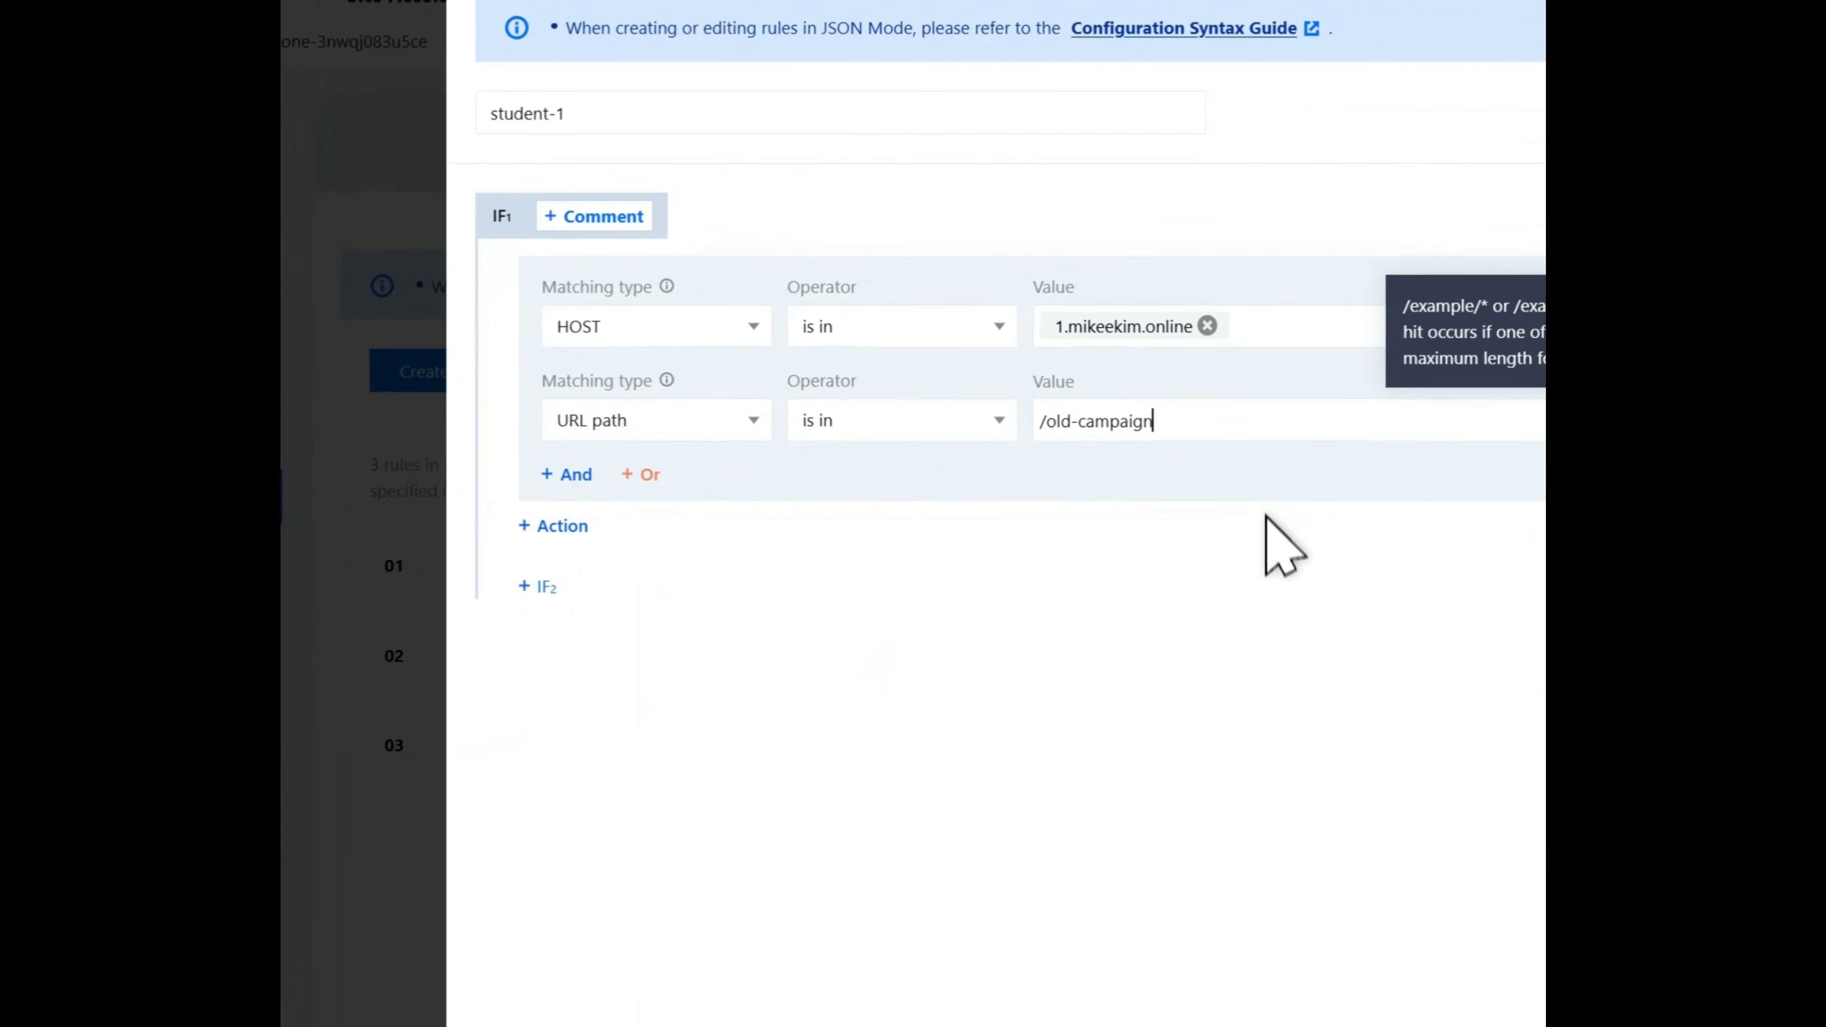
pyautogui.press('Return')
# Add a Redirect Access URL action to the rule and set its destination path to Custom.
pyautogui.click(568, 526)
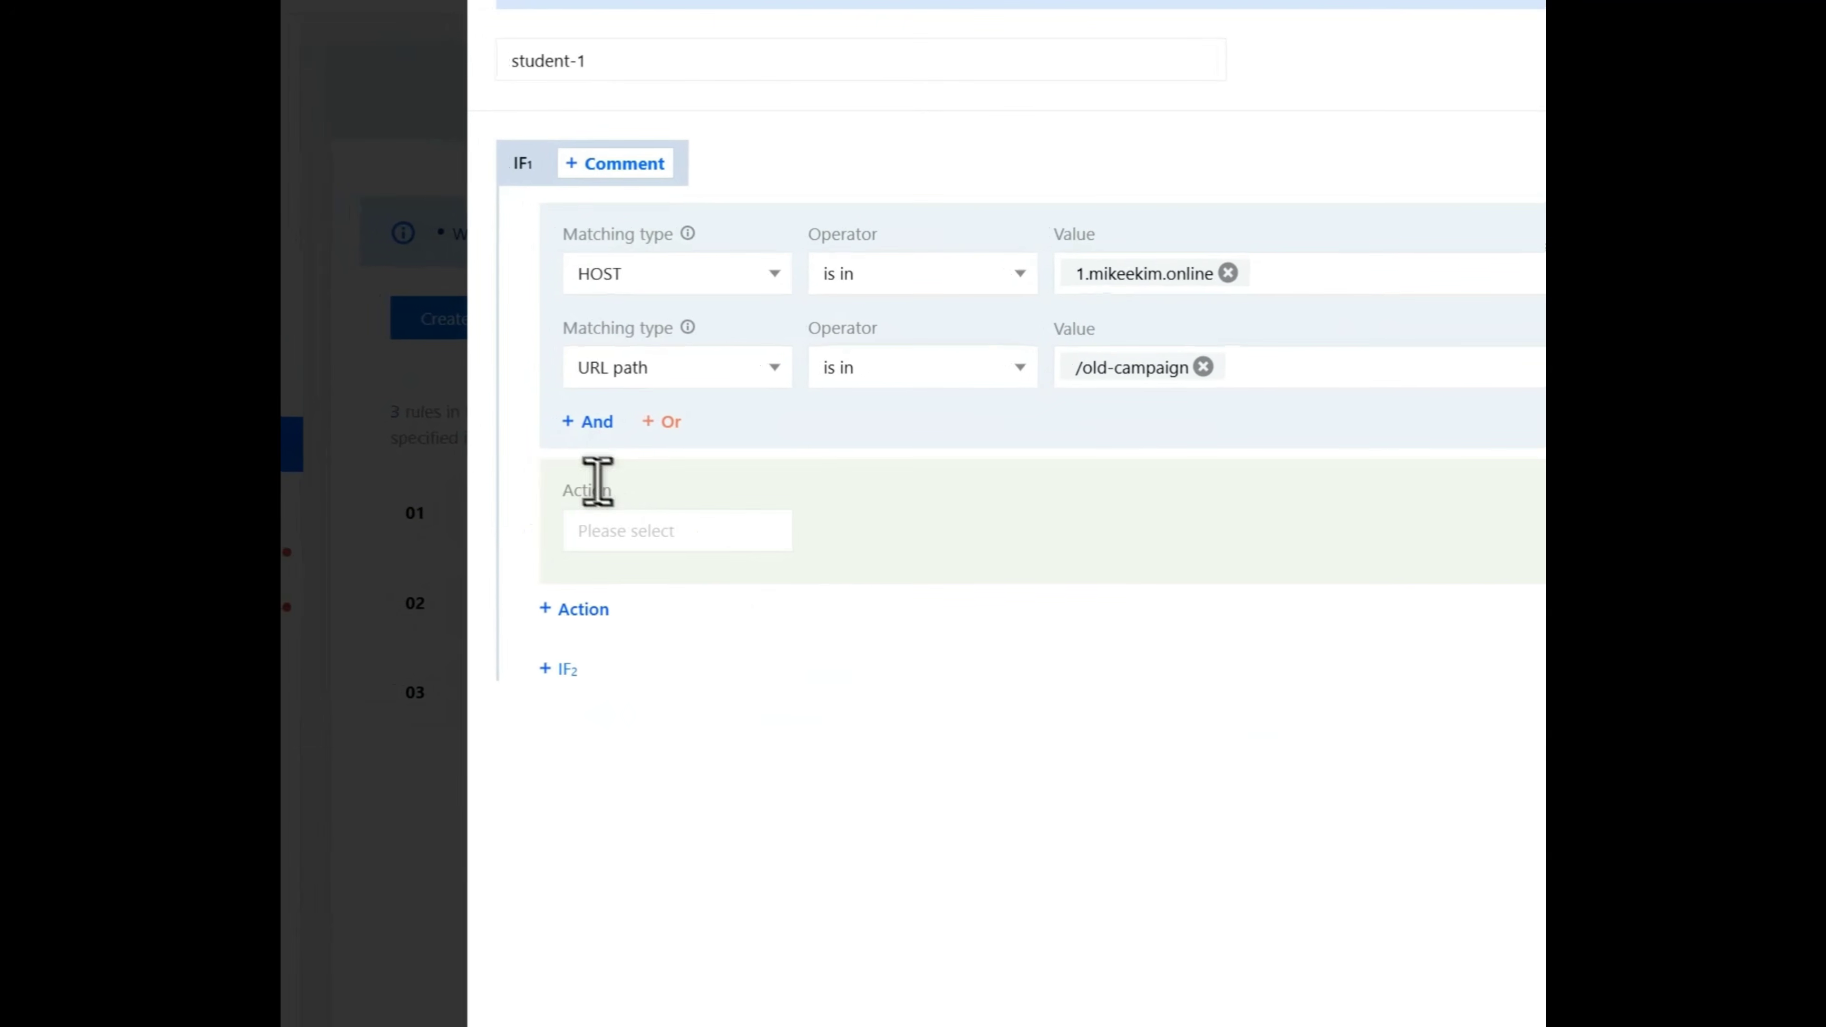
pyautogui.click(713, 536)
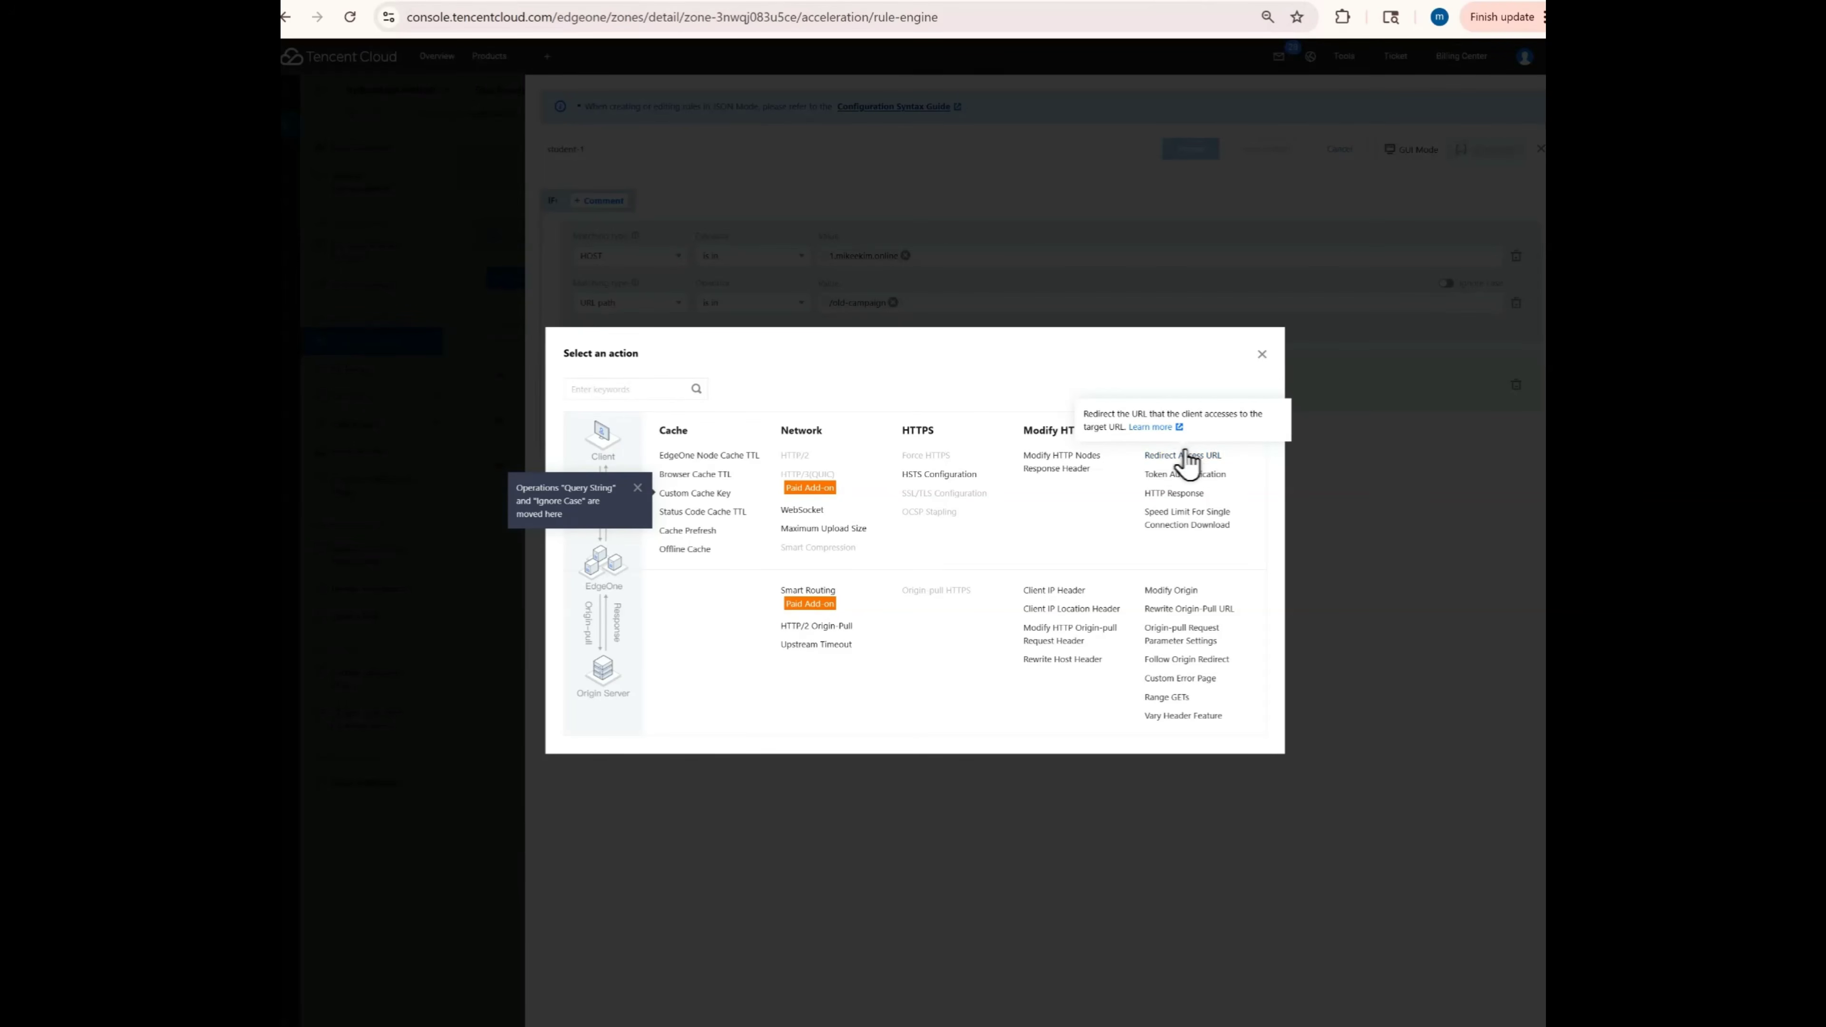
pyautogui.click(1184, 455)
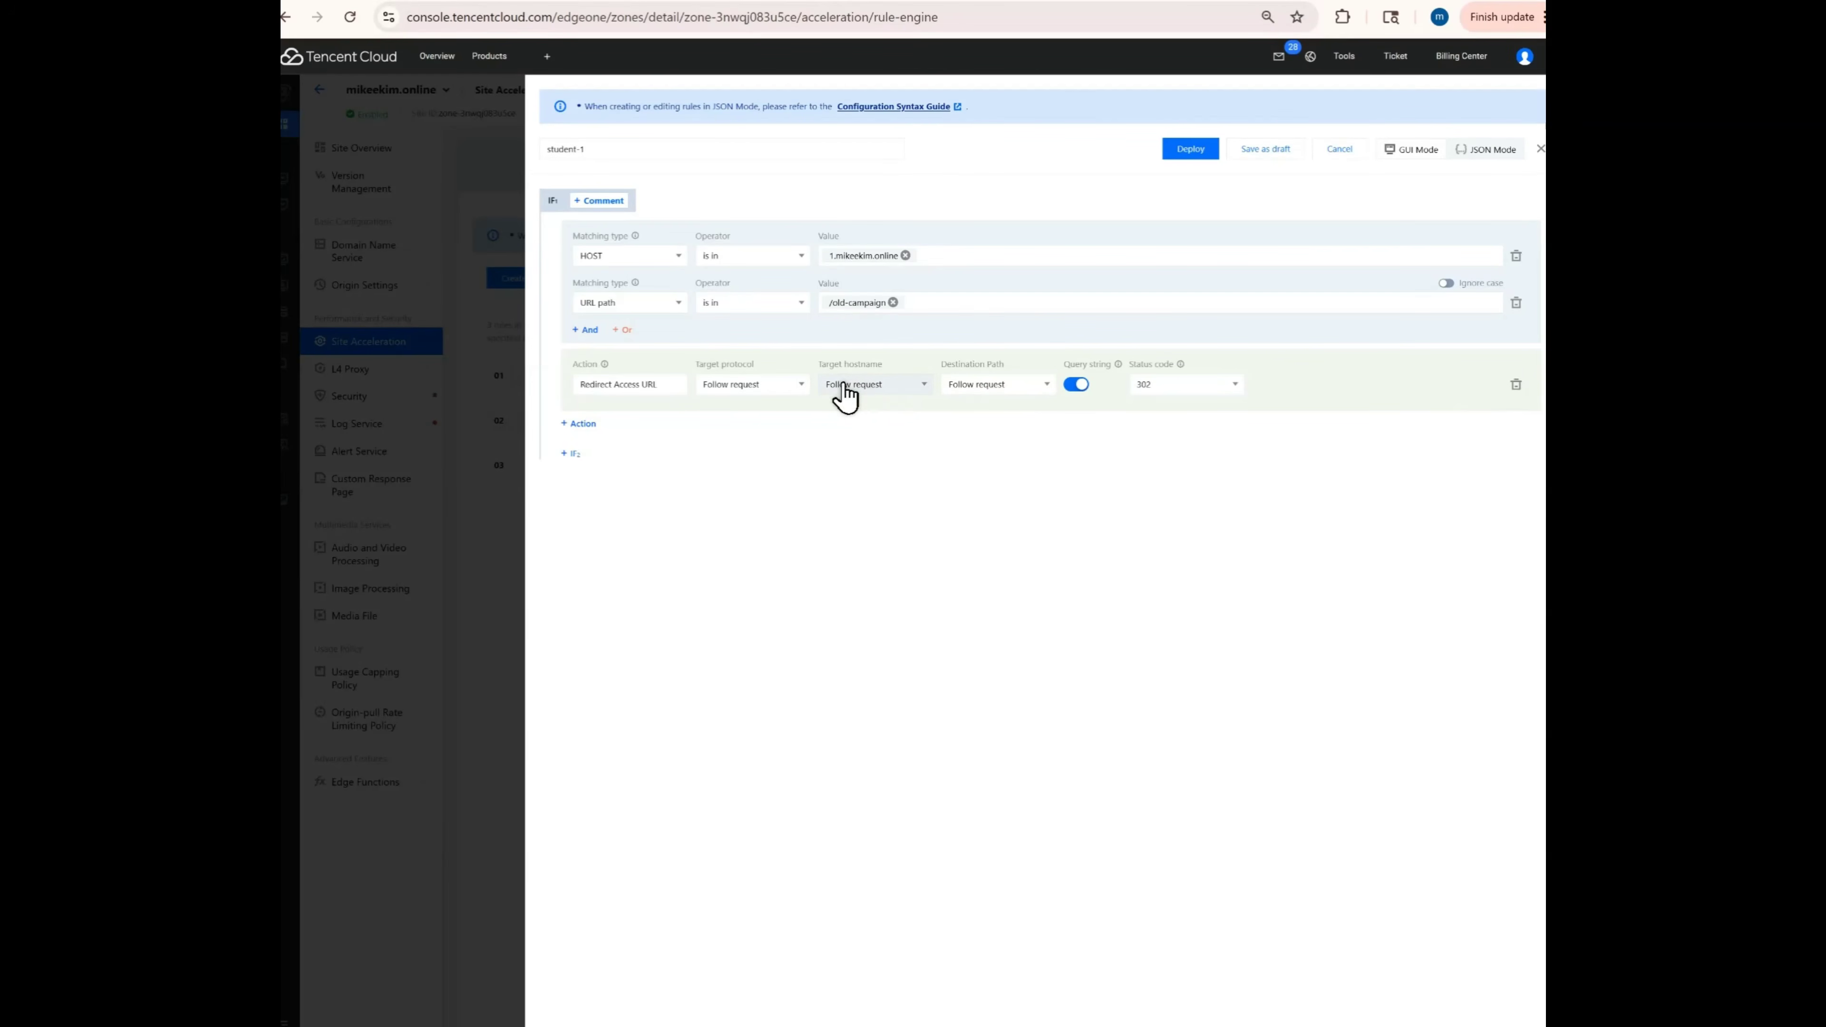
pyautogui.click(1013, 388)
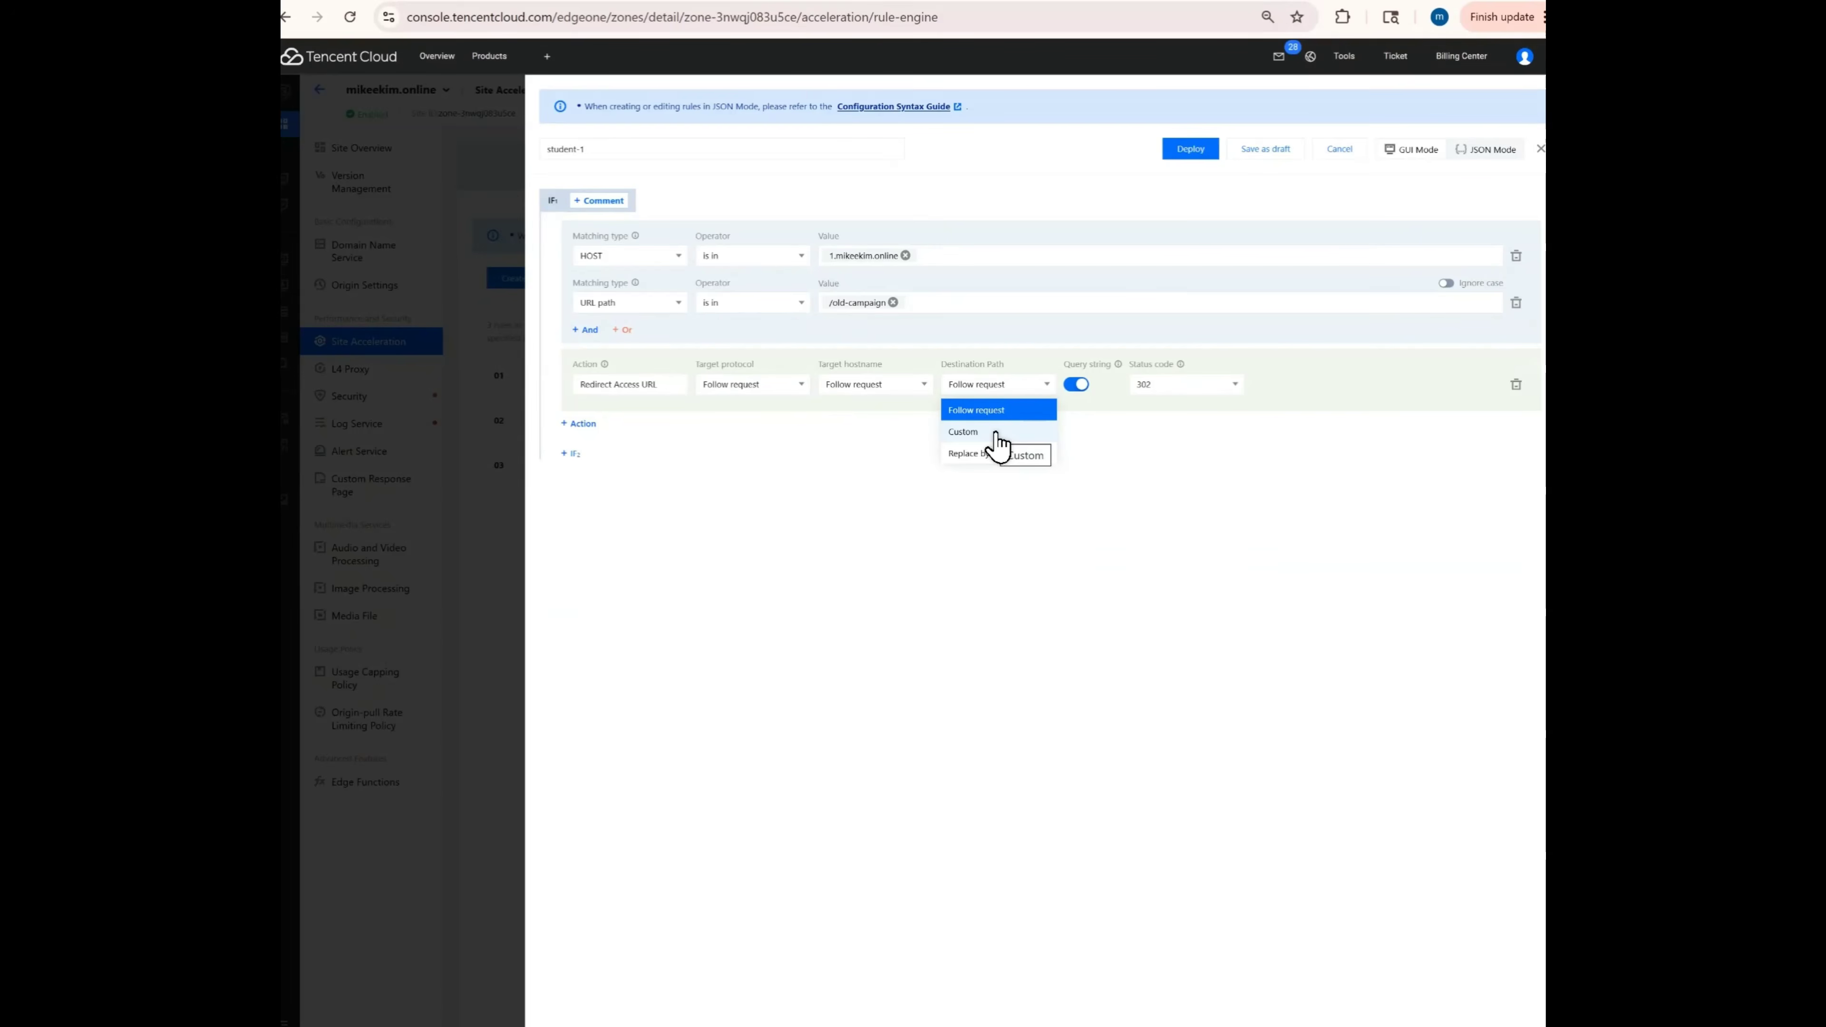
pyautogui.click(996, 433)
pyautogui.click(950, 434)
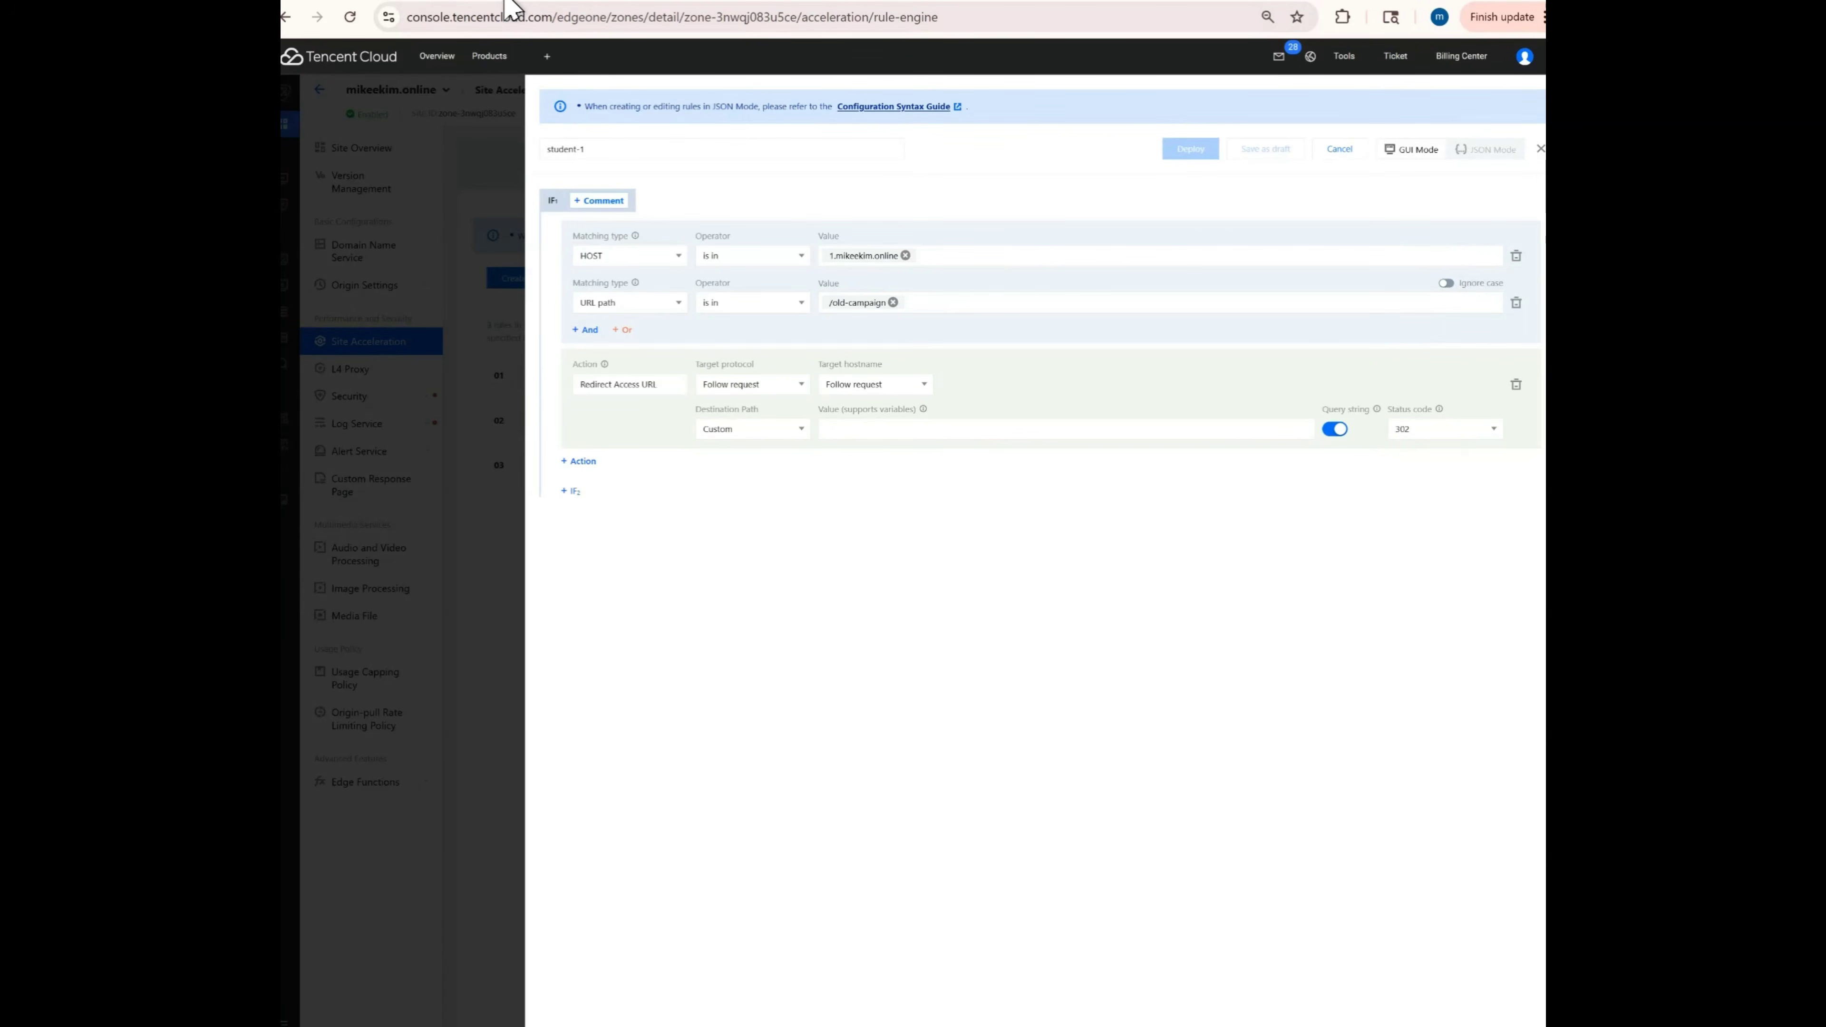
# Copy the rewrite target /campaign/new.html from the Lab 5 instructions and enter it as the redirect's custom destination path value.
pyautogui.click(367, 4)
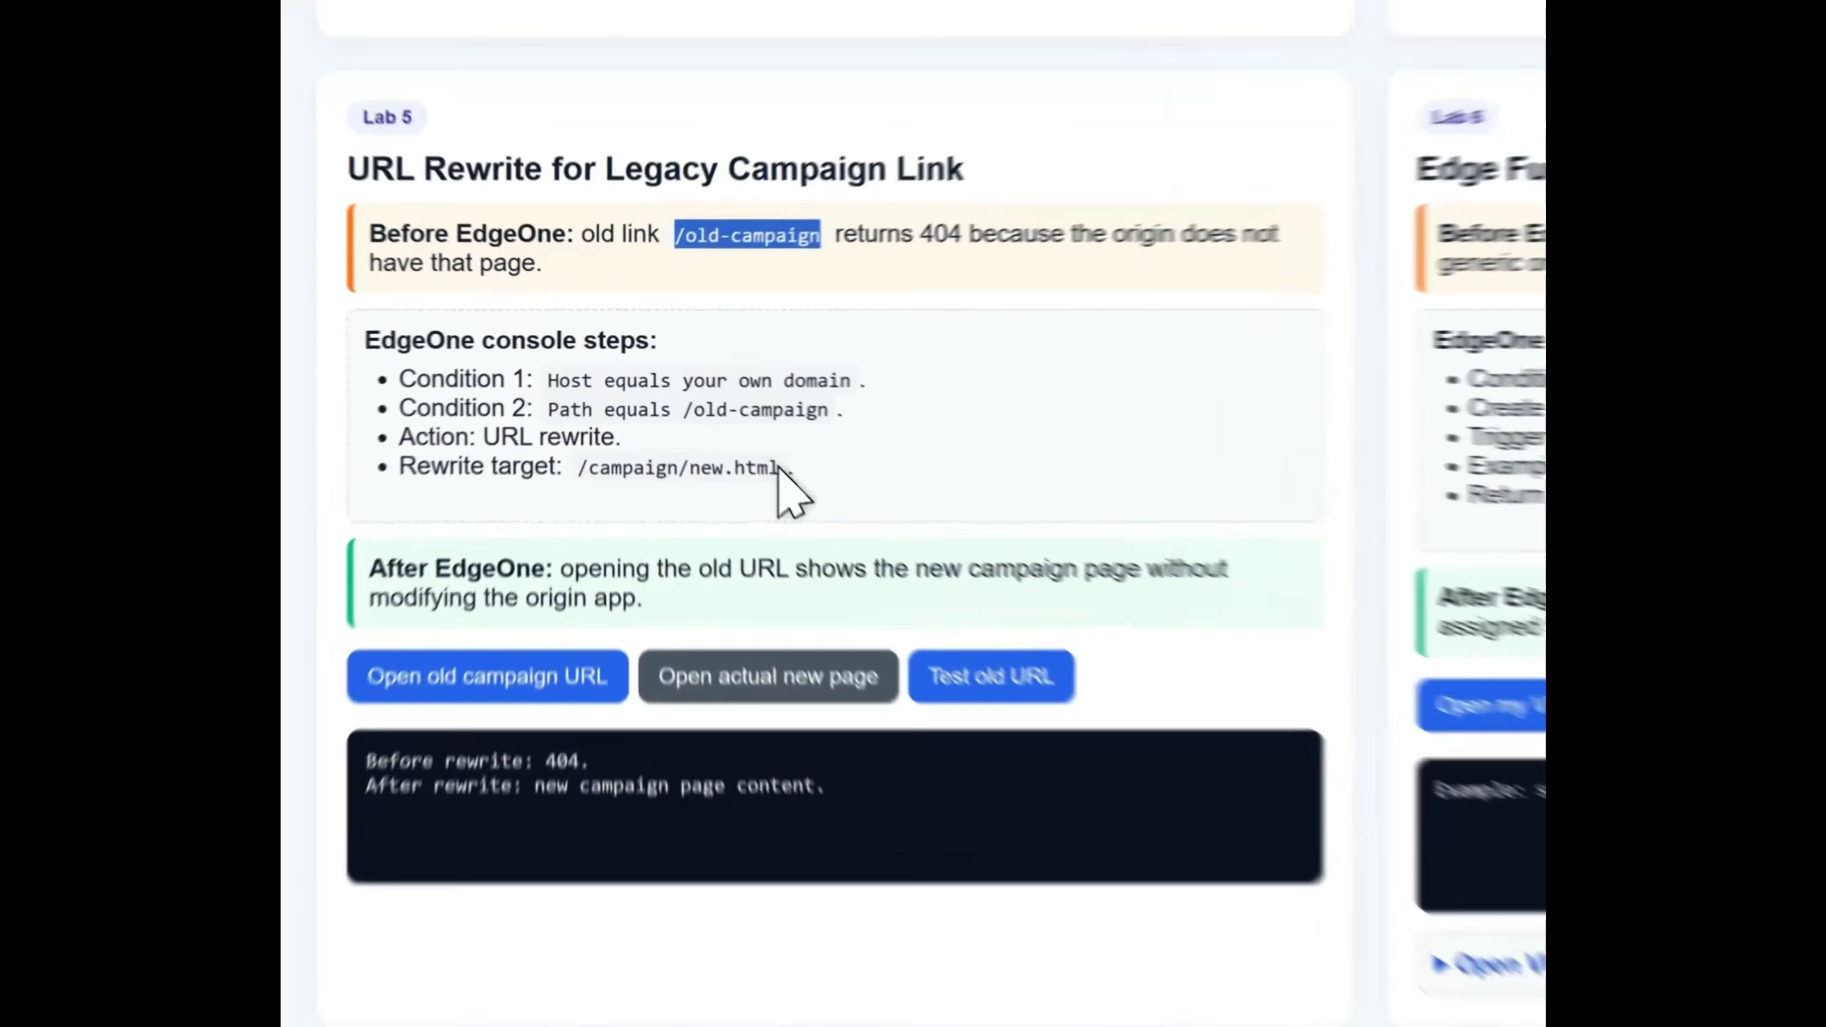
pyautogui.moveTo(569, 325); pyautogui.dragTo(453, 326)
pyautogui.hotkey('ctrl', 'c')
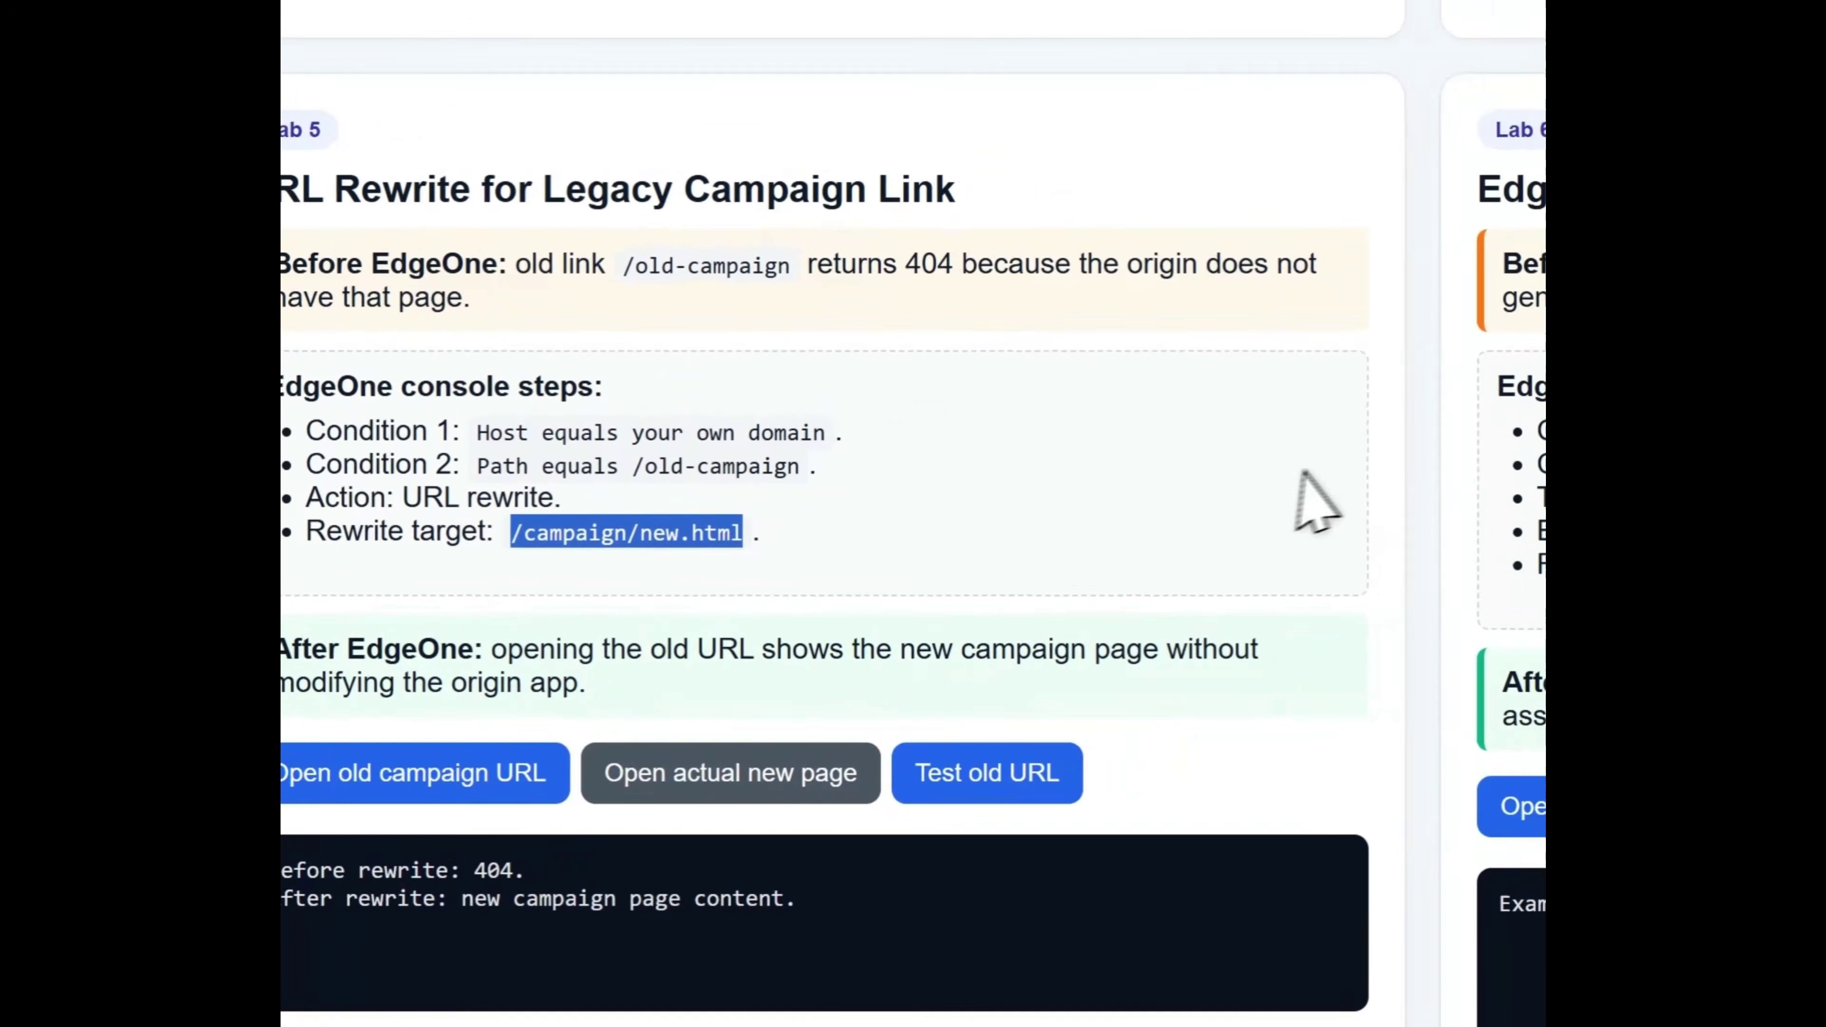
pyautogui.click(1121, 20)
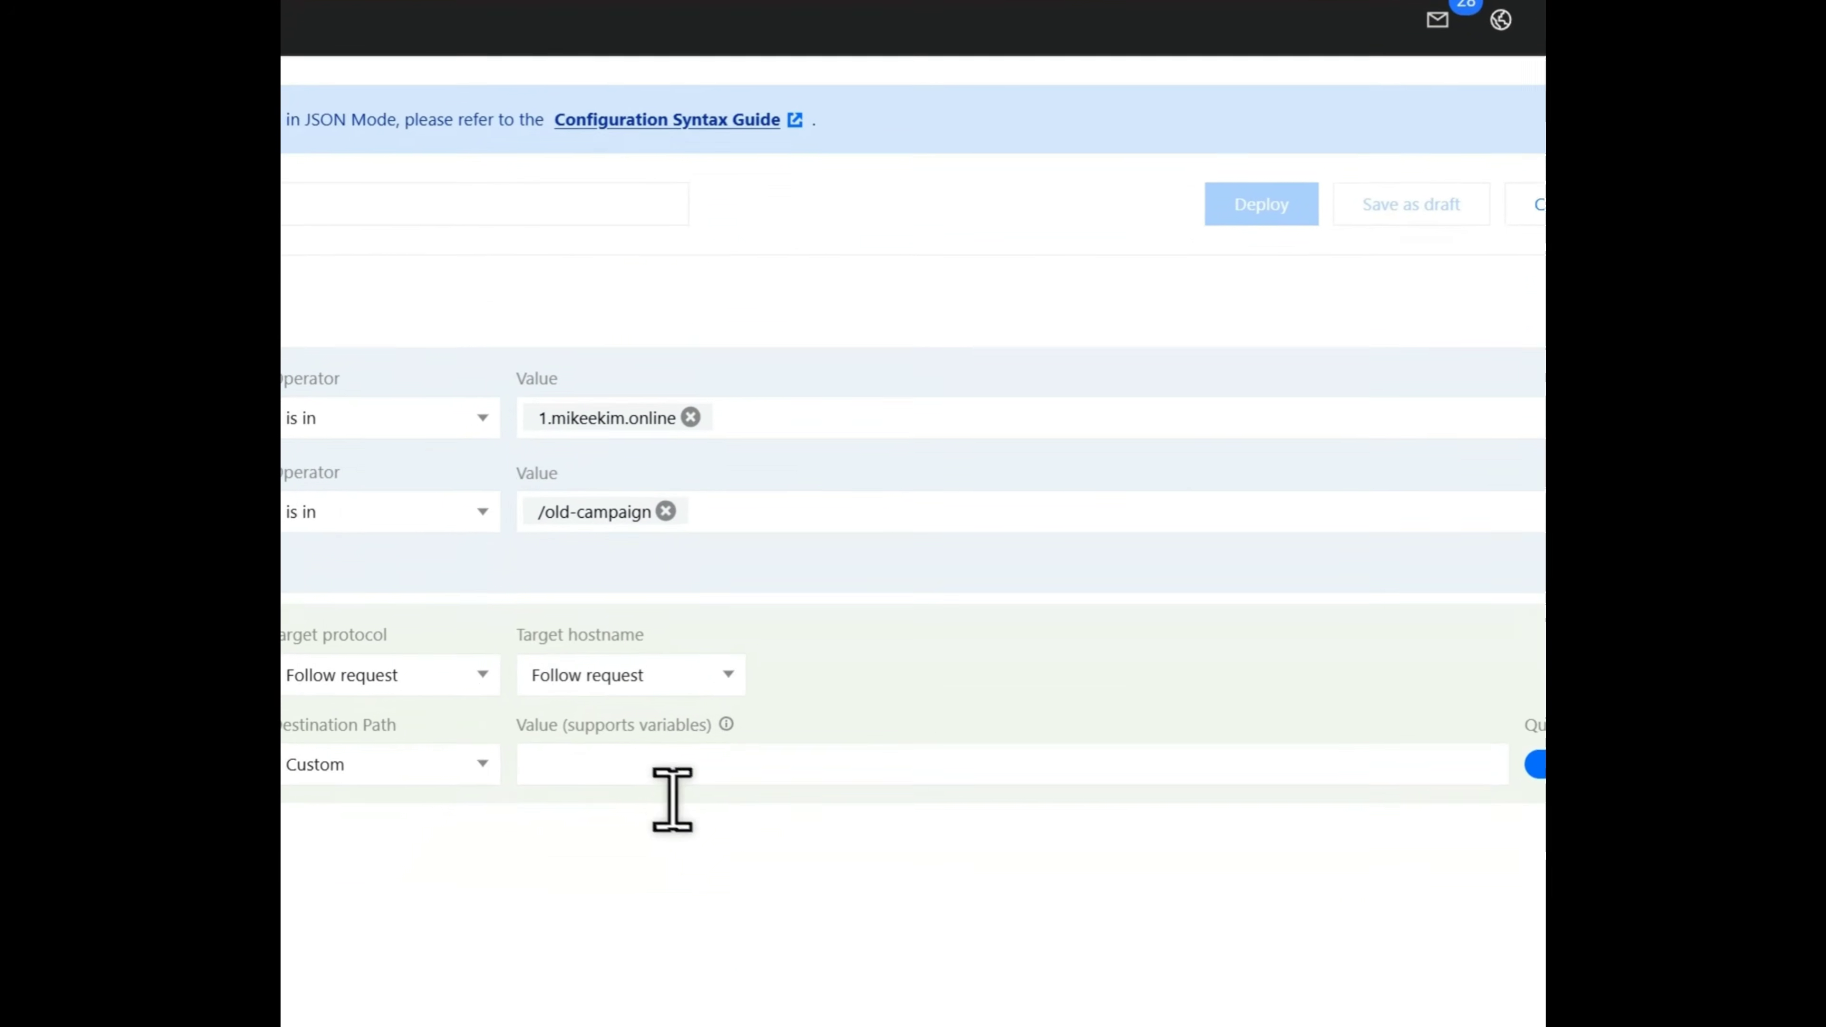
pyautogui.click(672, 773)
pyautogui.hotkey('ctrl', 'v')
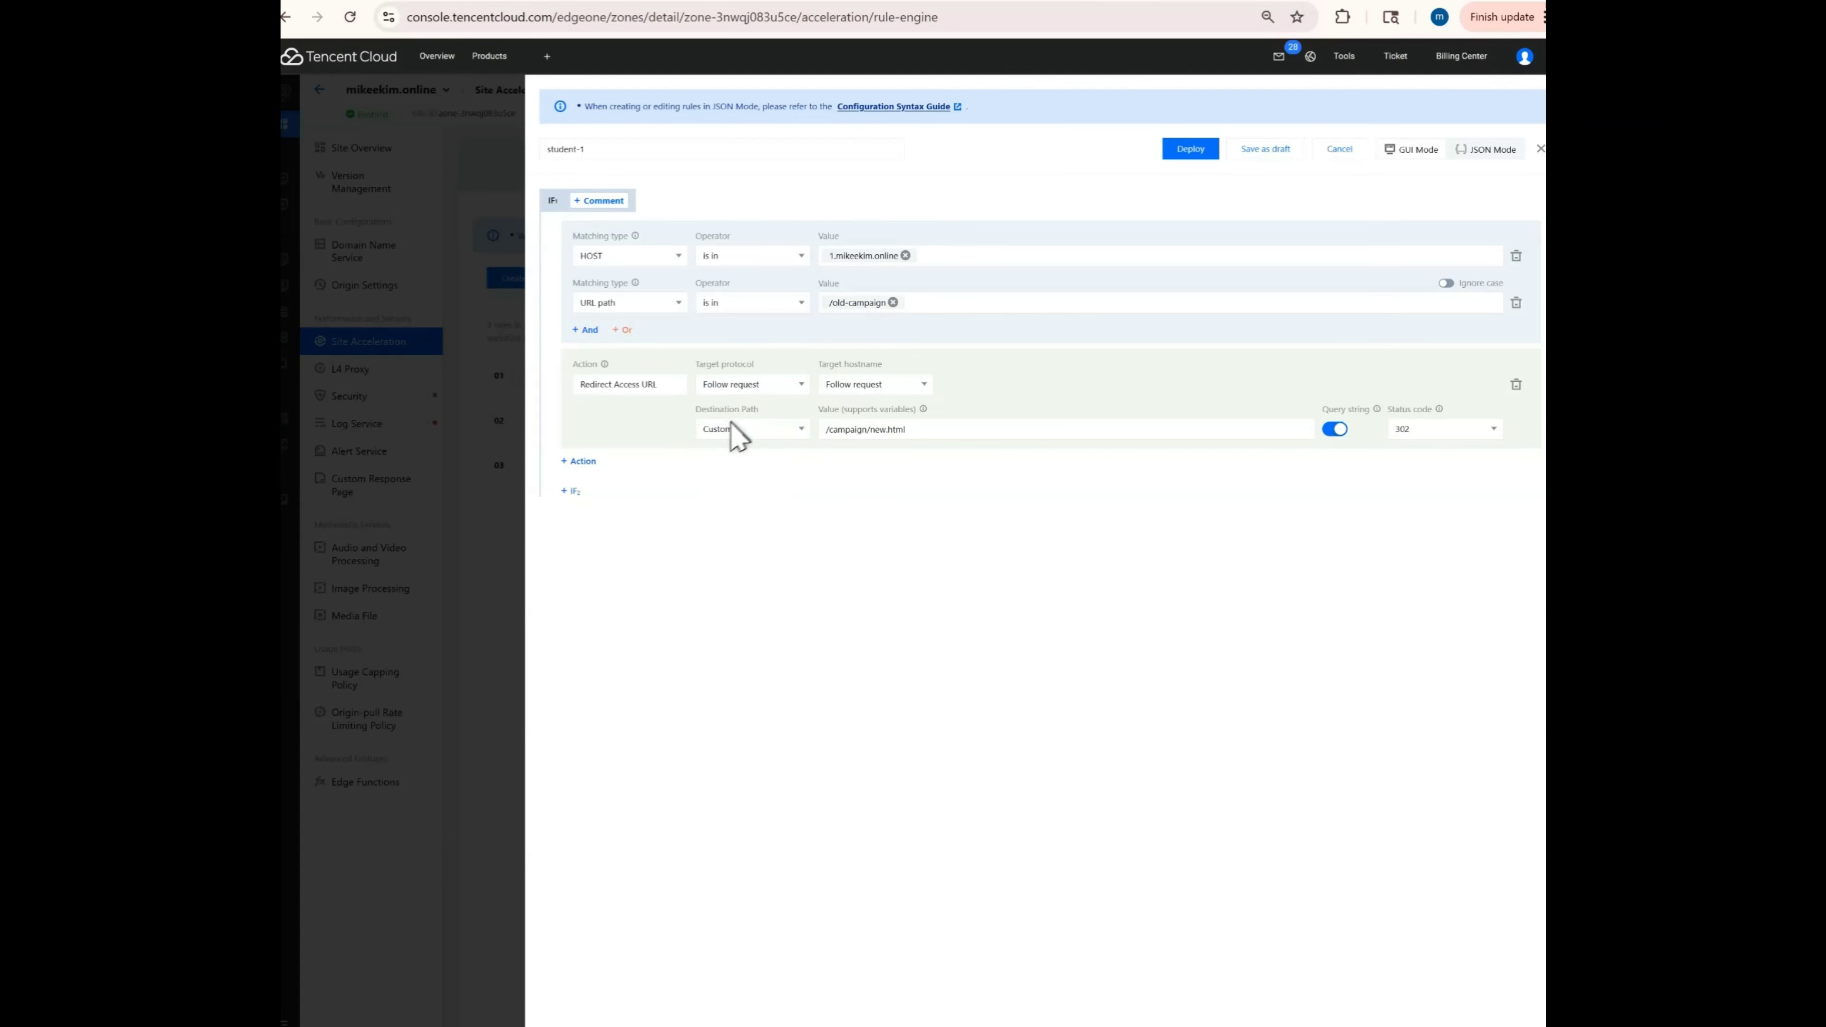
# Review the redirect's destination path and value, deploy the student-1 rule, and close its details.
pyautogui.moveTo(700, 414); pyautogui.dragTo(756, 418)
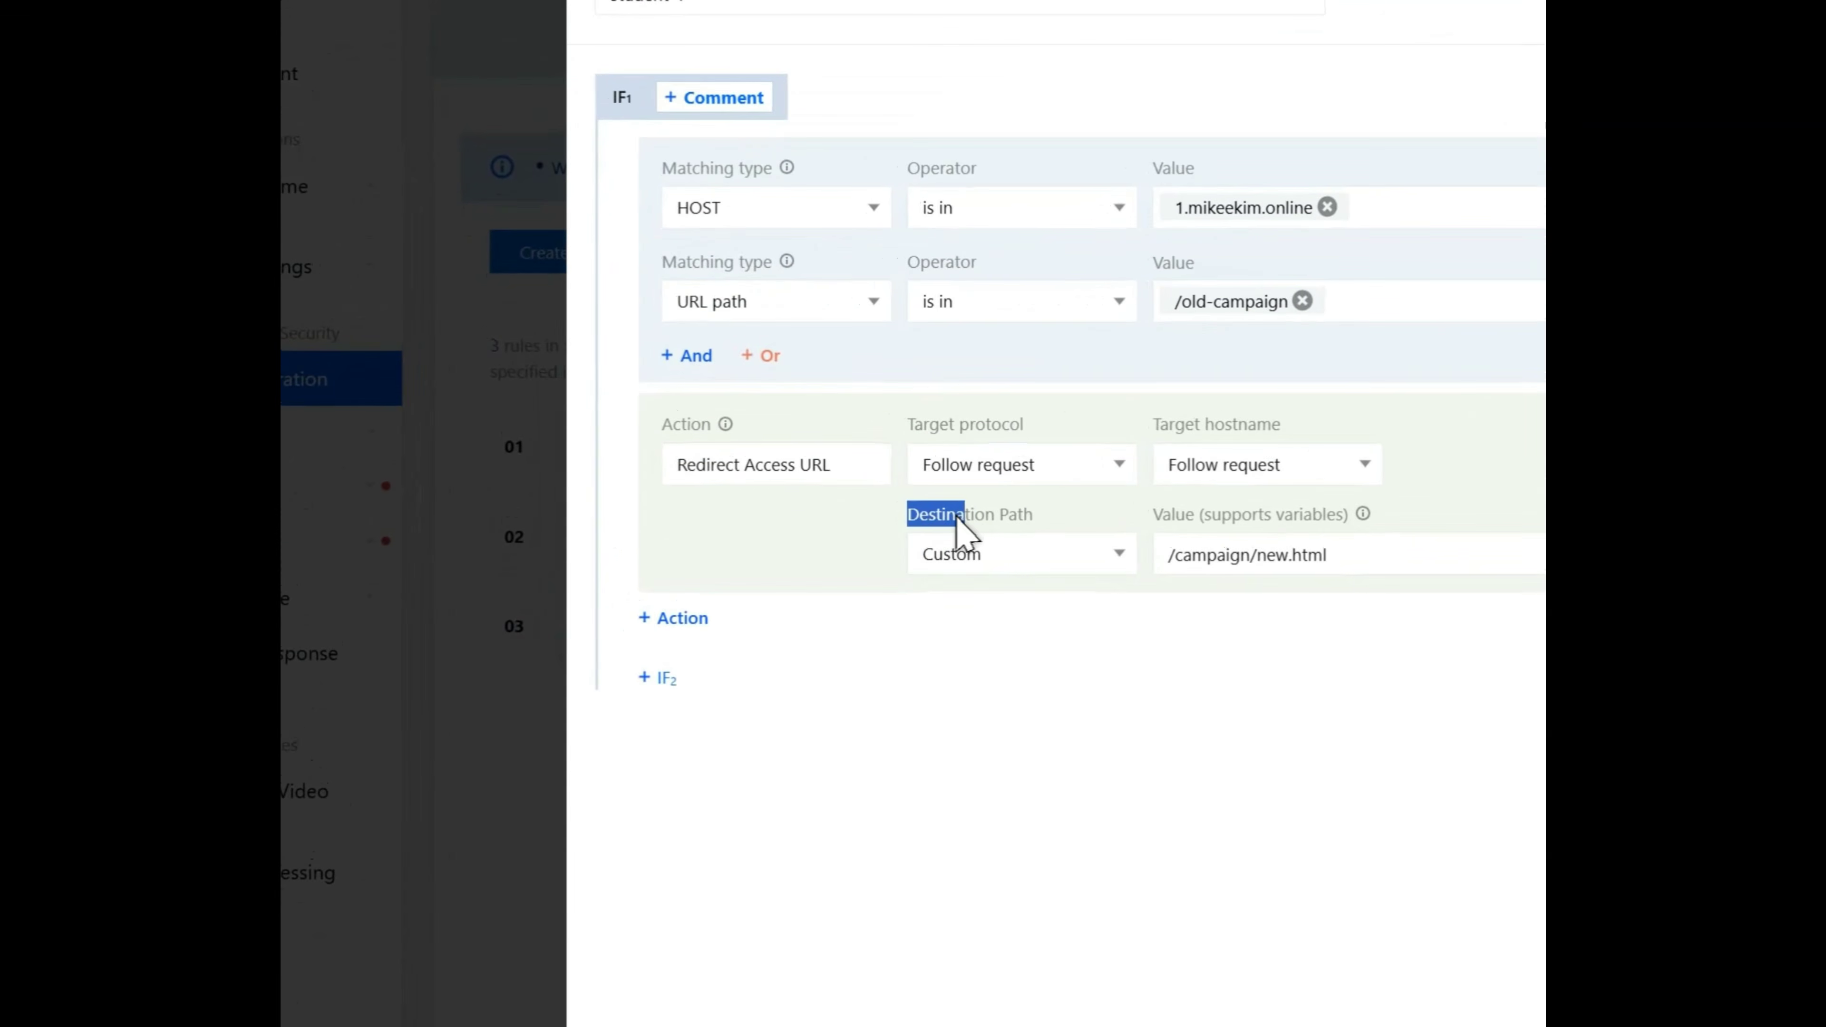
pyautogui.click(1136, 651)
pyautogui.moveTo(1371, 558); pyautogui.dragTo(1159, 552)
pyautogui.click(1355, 674)
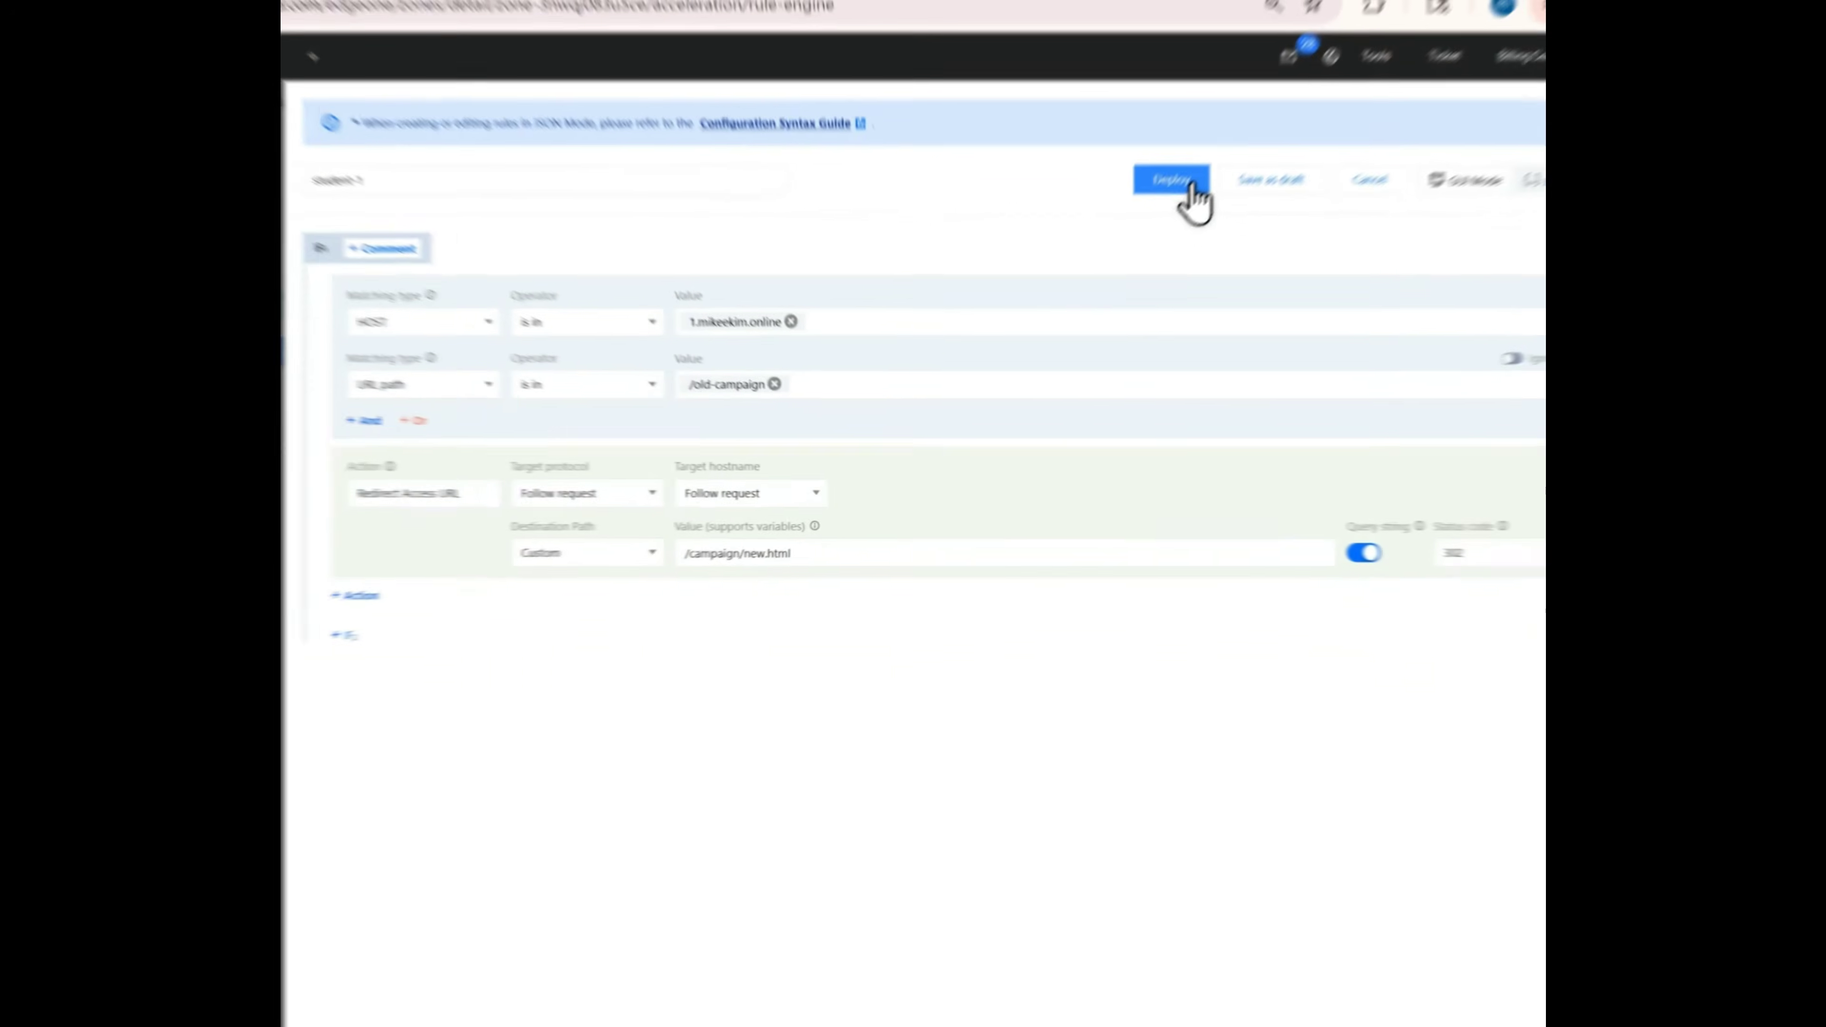
pyautogui.click(1172, 152)
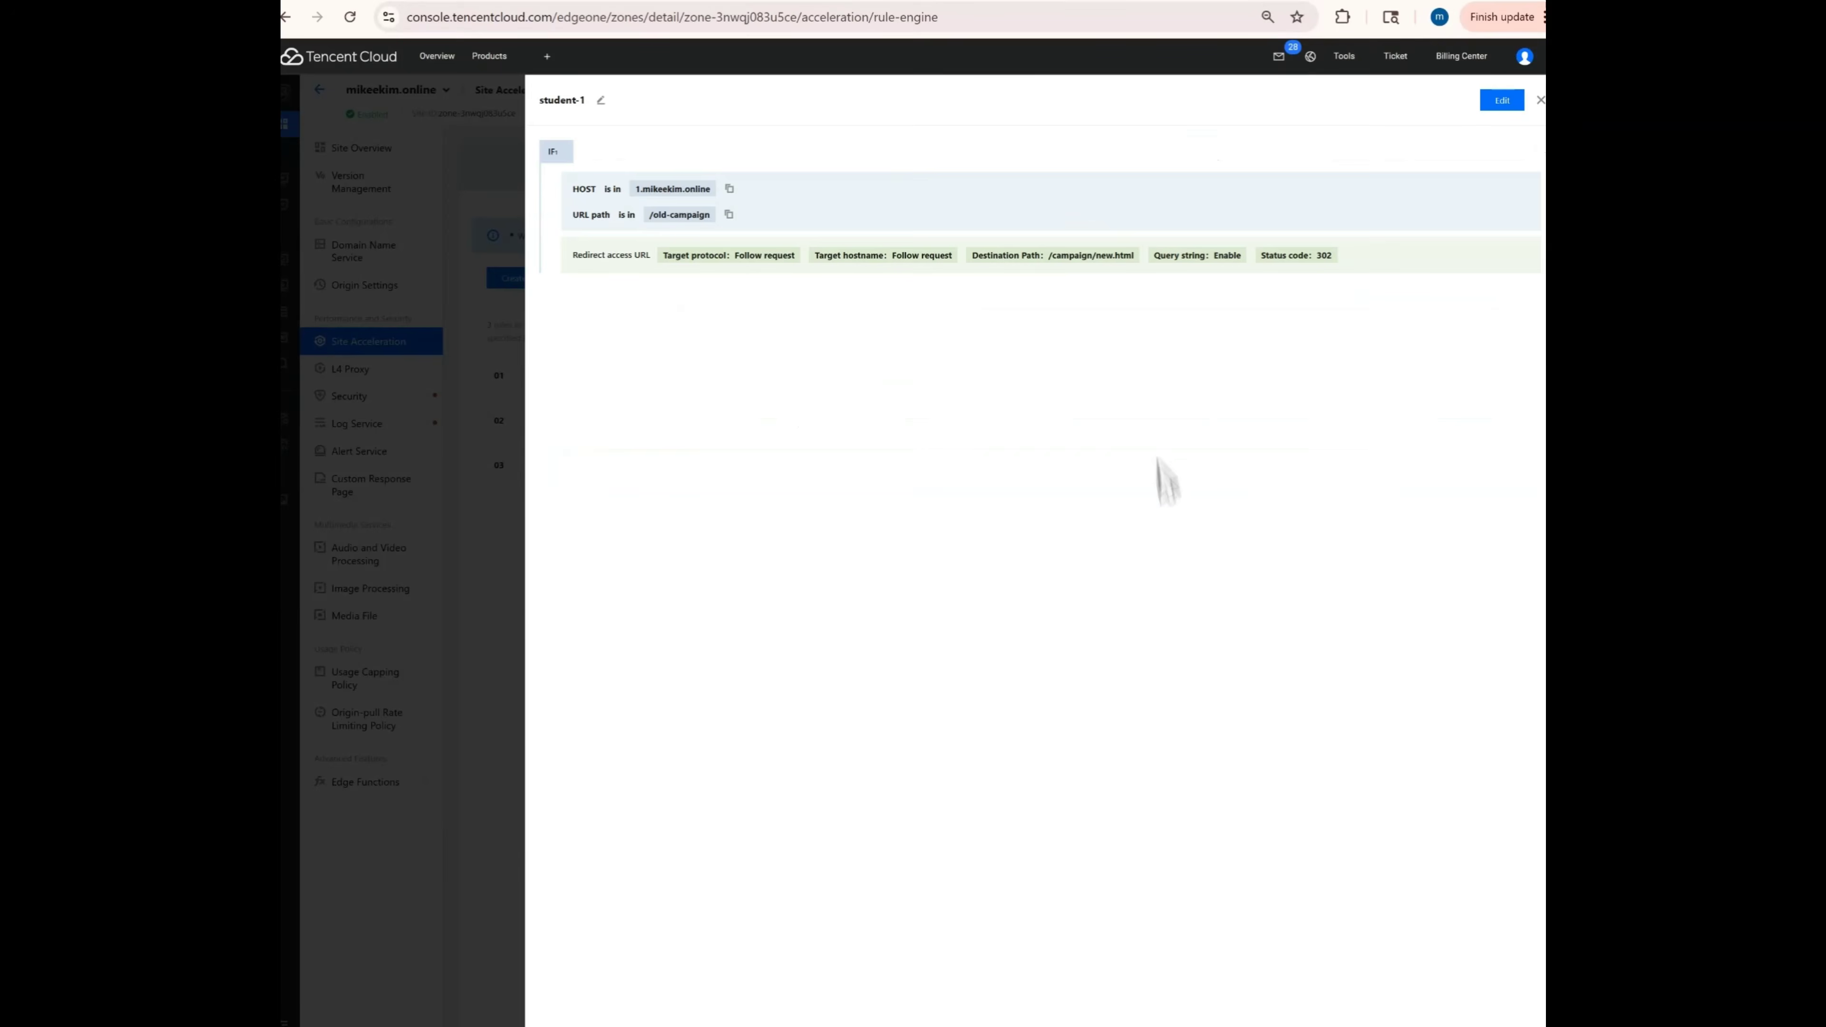
pyautogui.click(1539, 99)
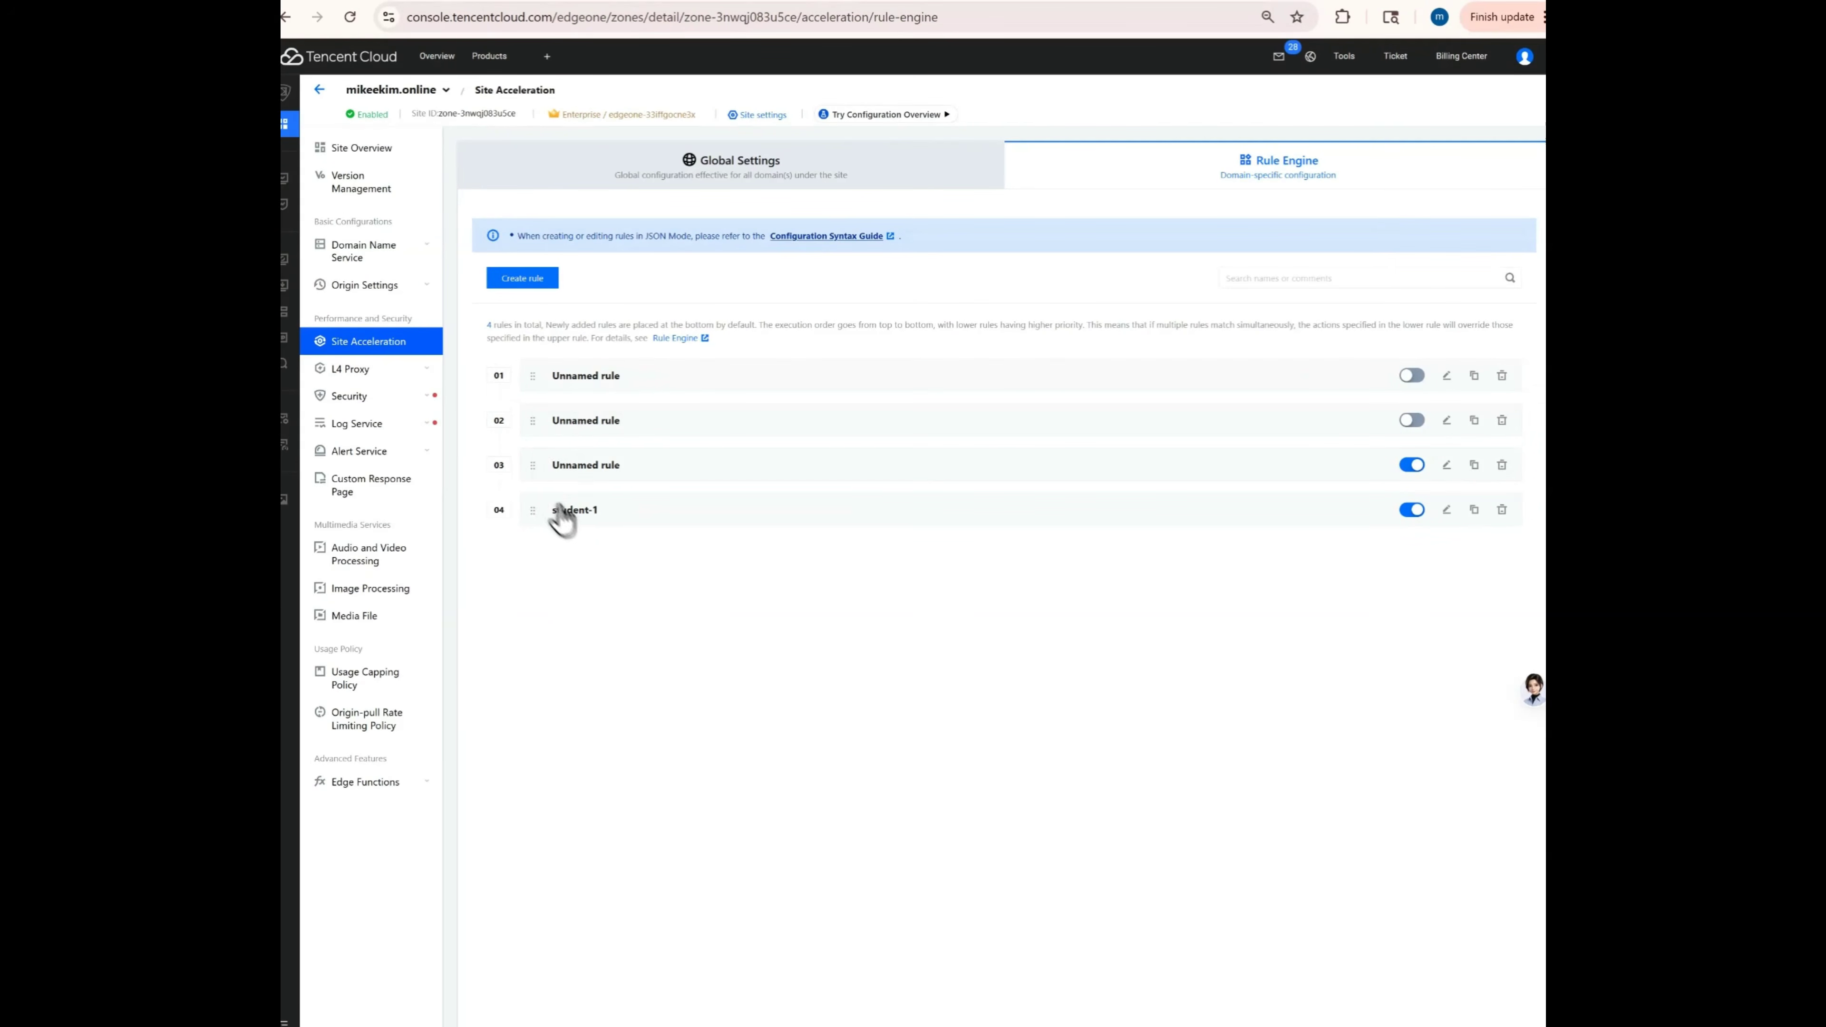
# Look up the 2.mikeekim.online entry in the site's Domain Management list.
pyautogui.click(399, 255)
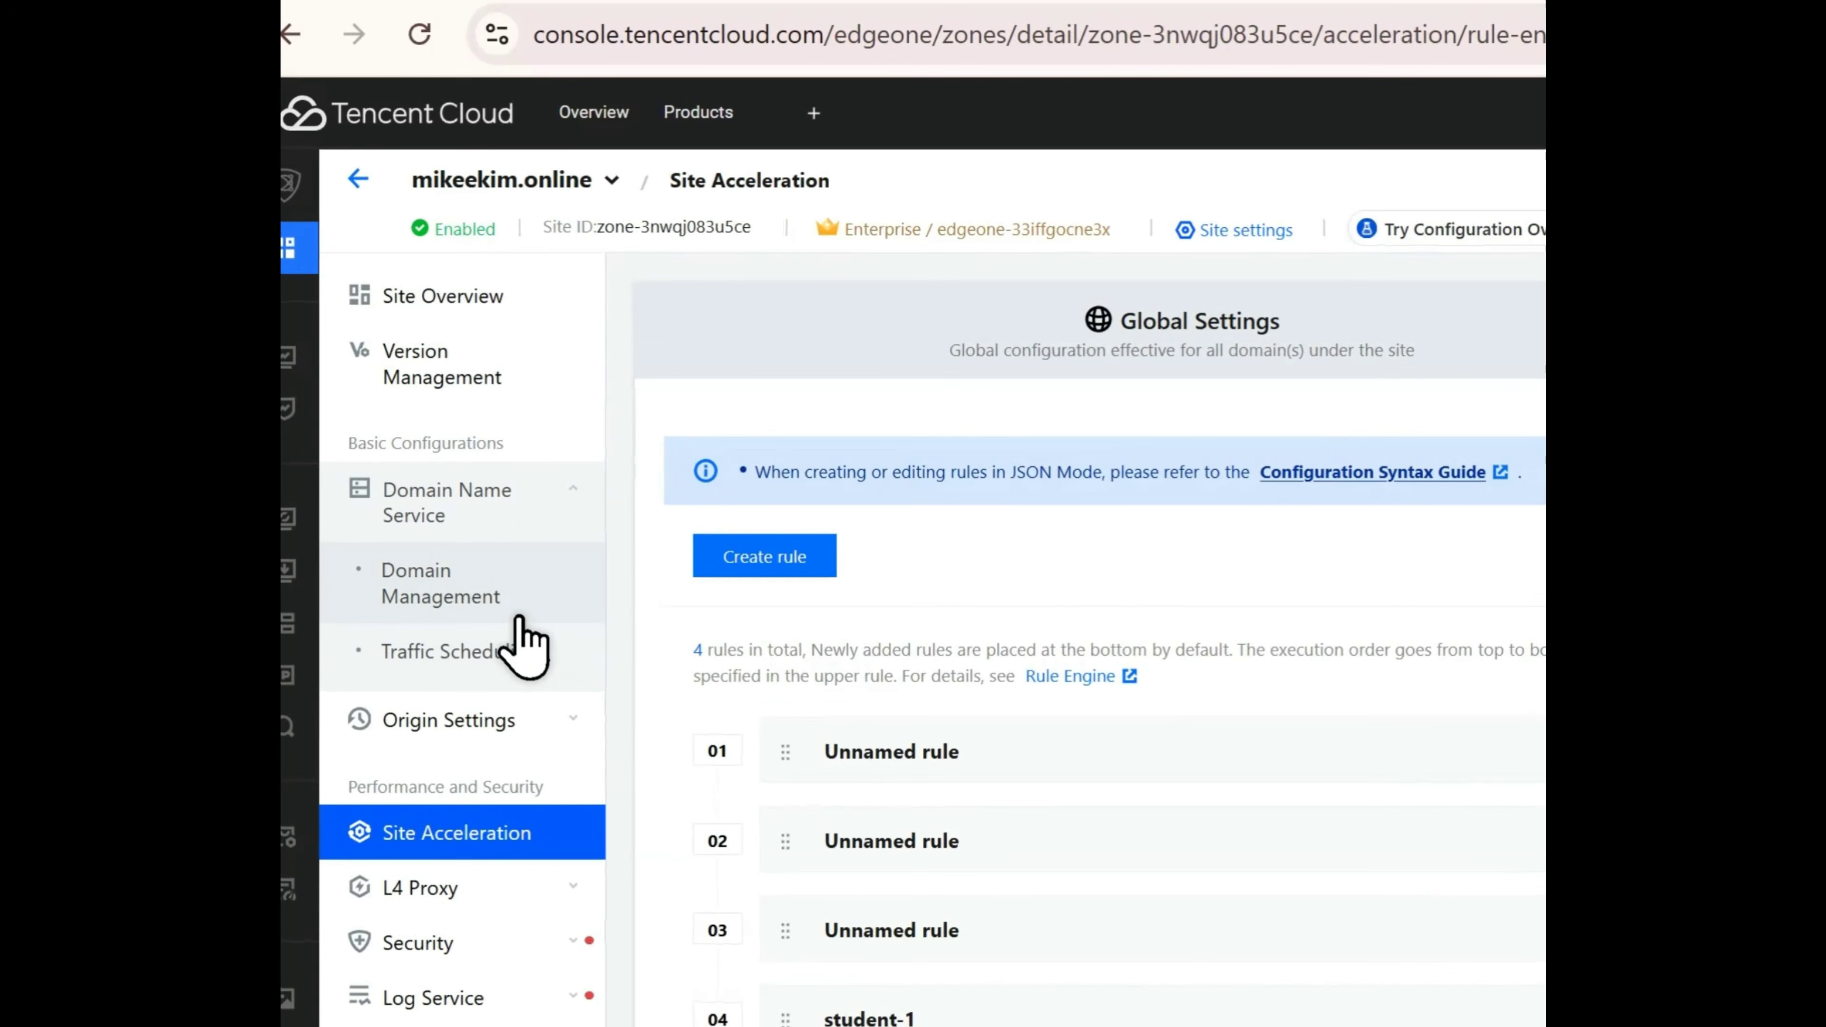
pyautogui.click(439, 584)
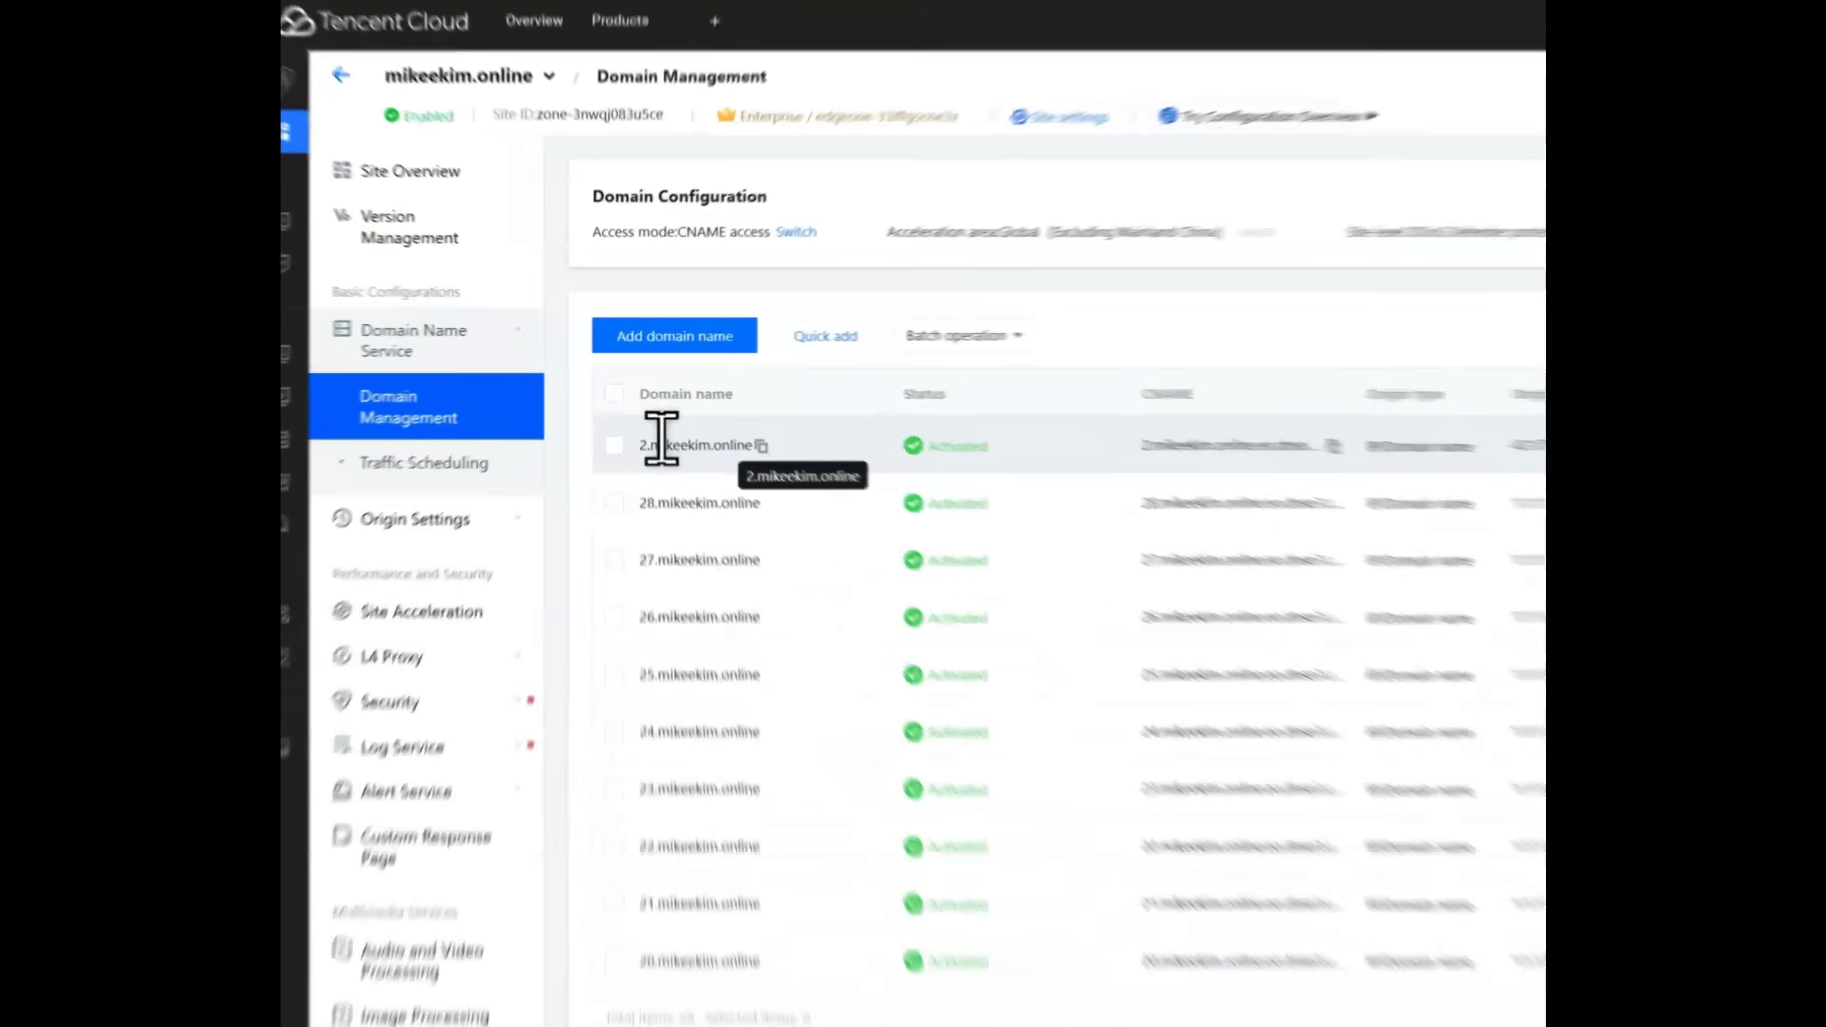
pyautogui.moveTo(515, 312); pyautogui.dragTo(569, 315)
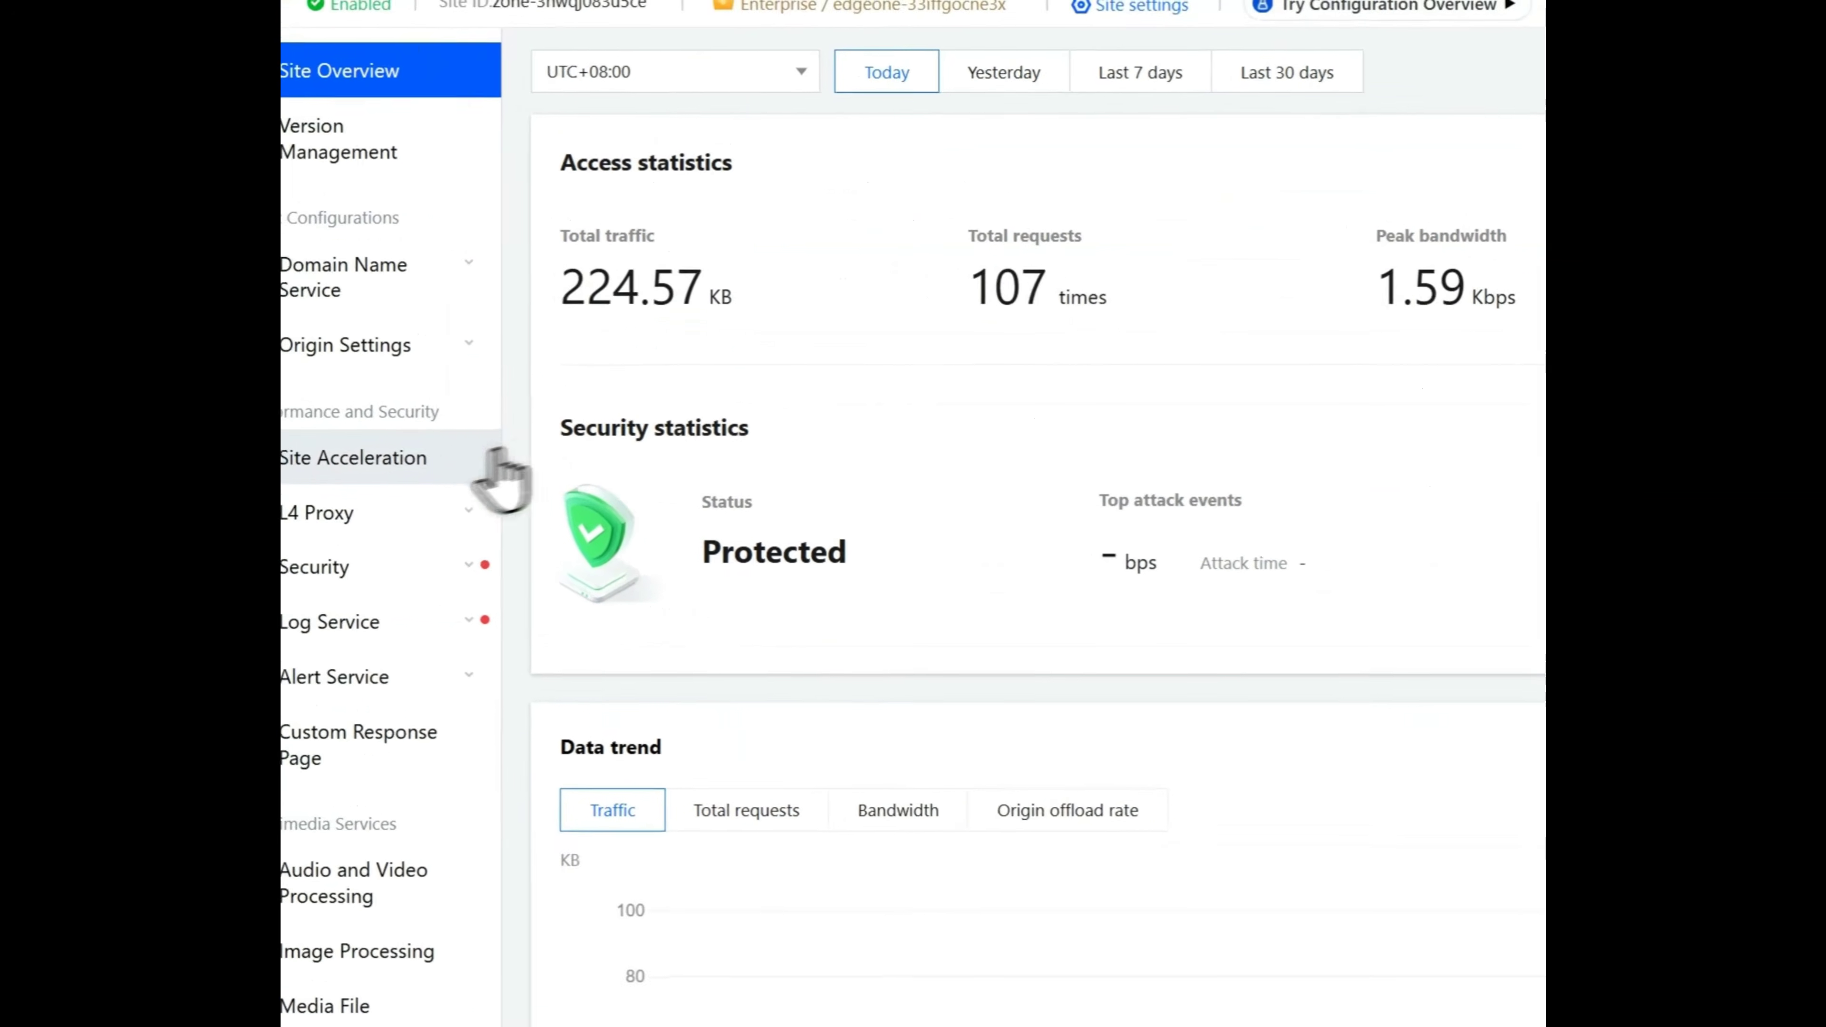
# Reopen the student-1 rule for editing in the Site Acceleration rule engine and rename it student-2.
pyautogui.click(495, 455)
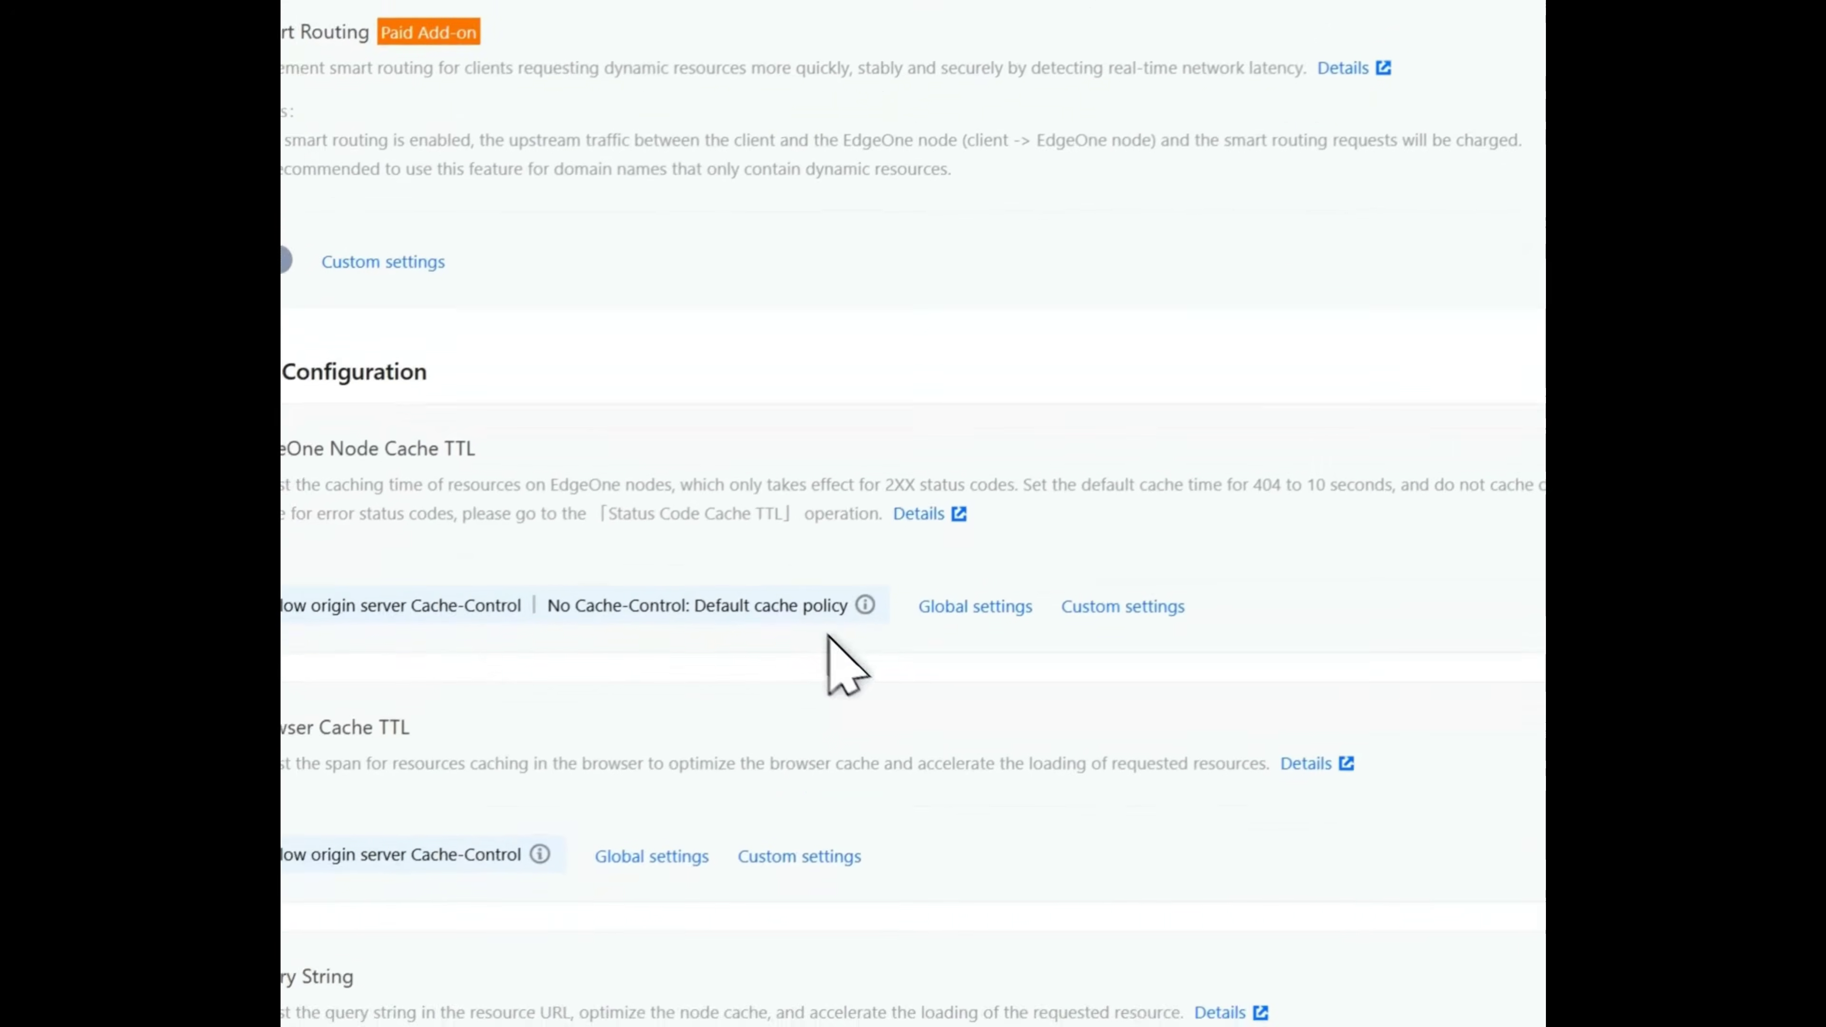
pyautogui.click(1207, 259)
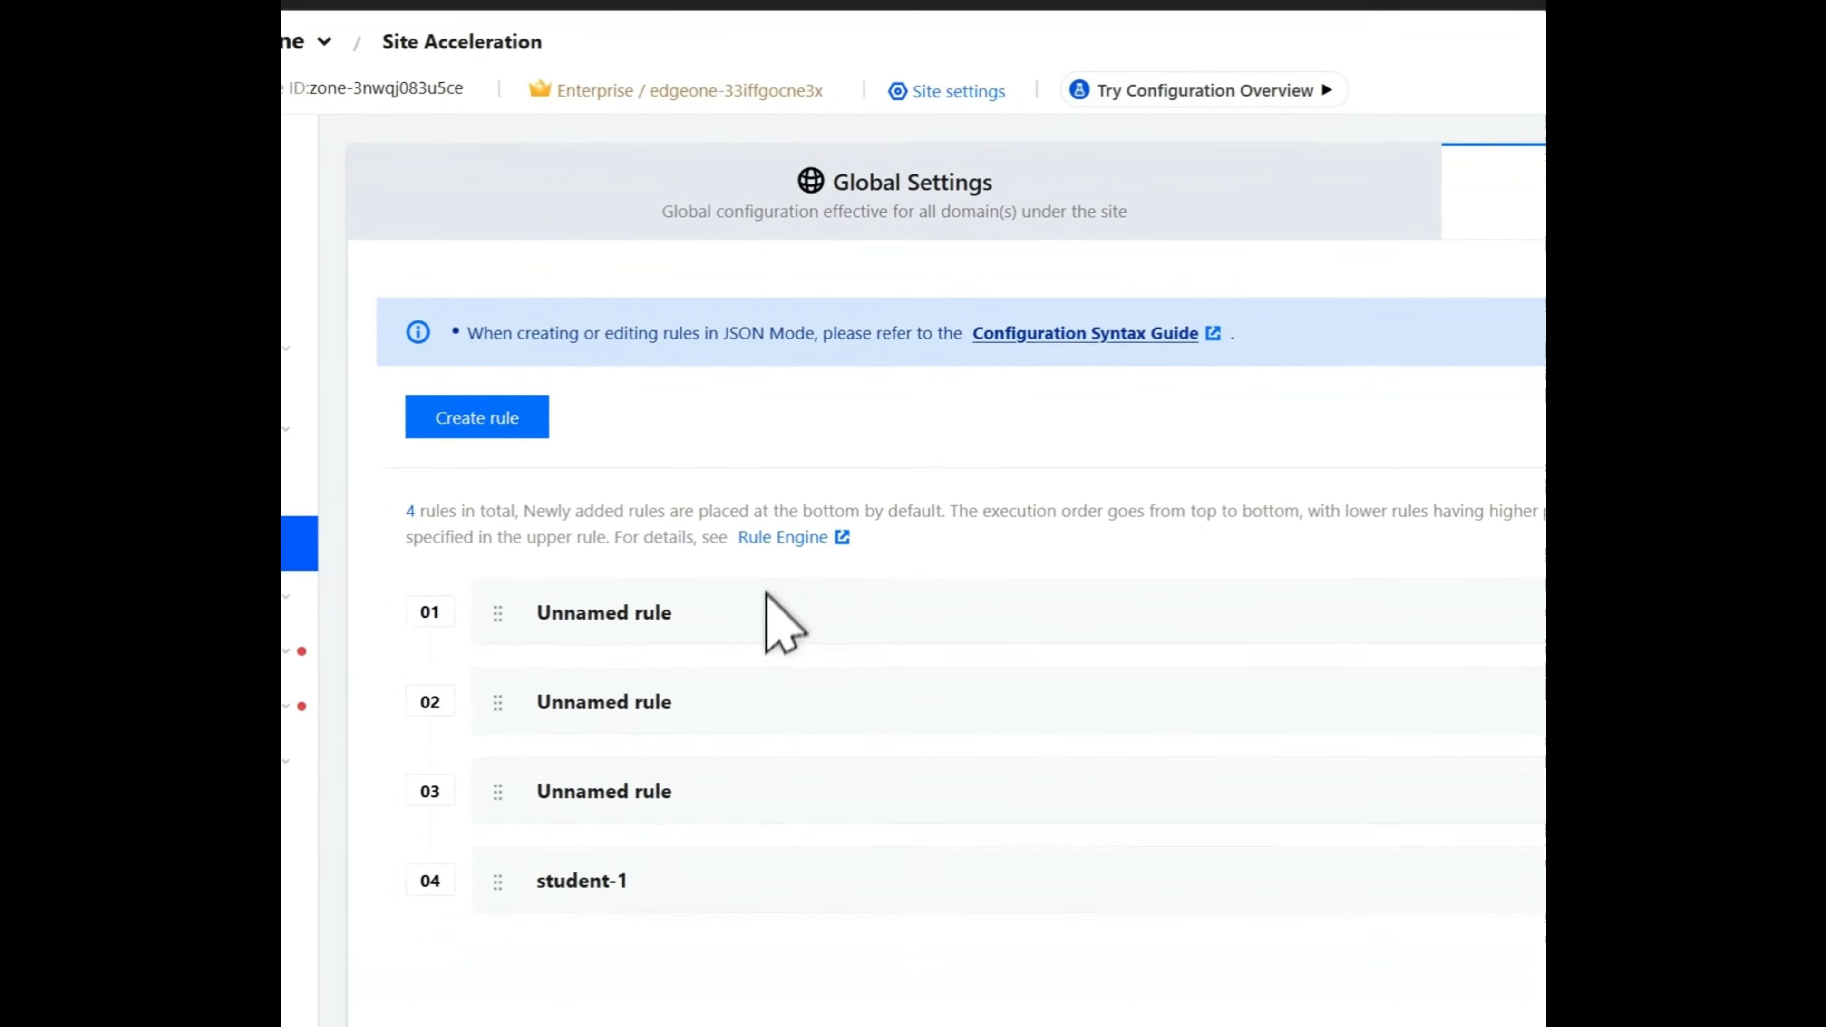
pyautogui.click(1377, 522)
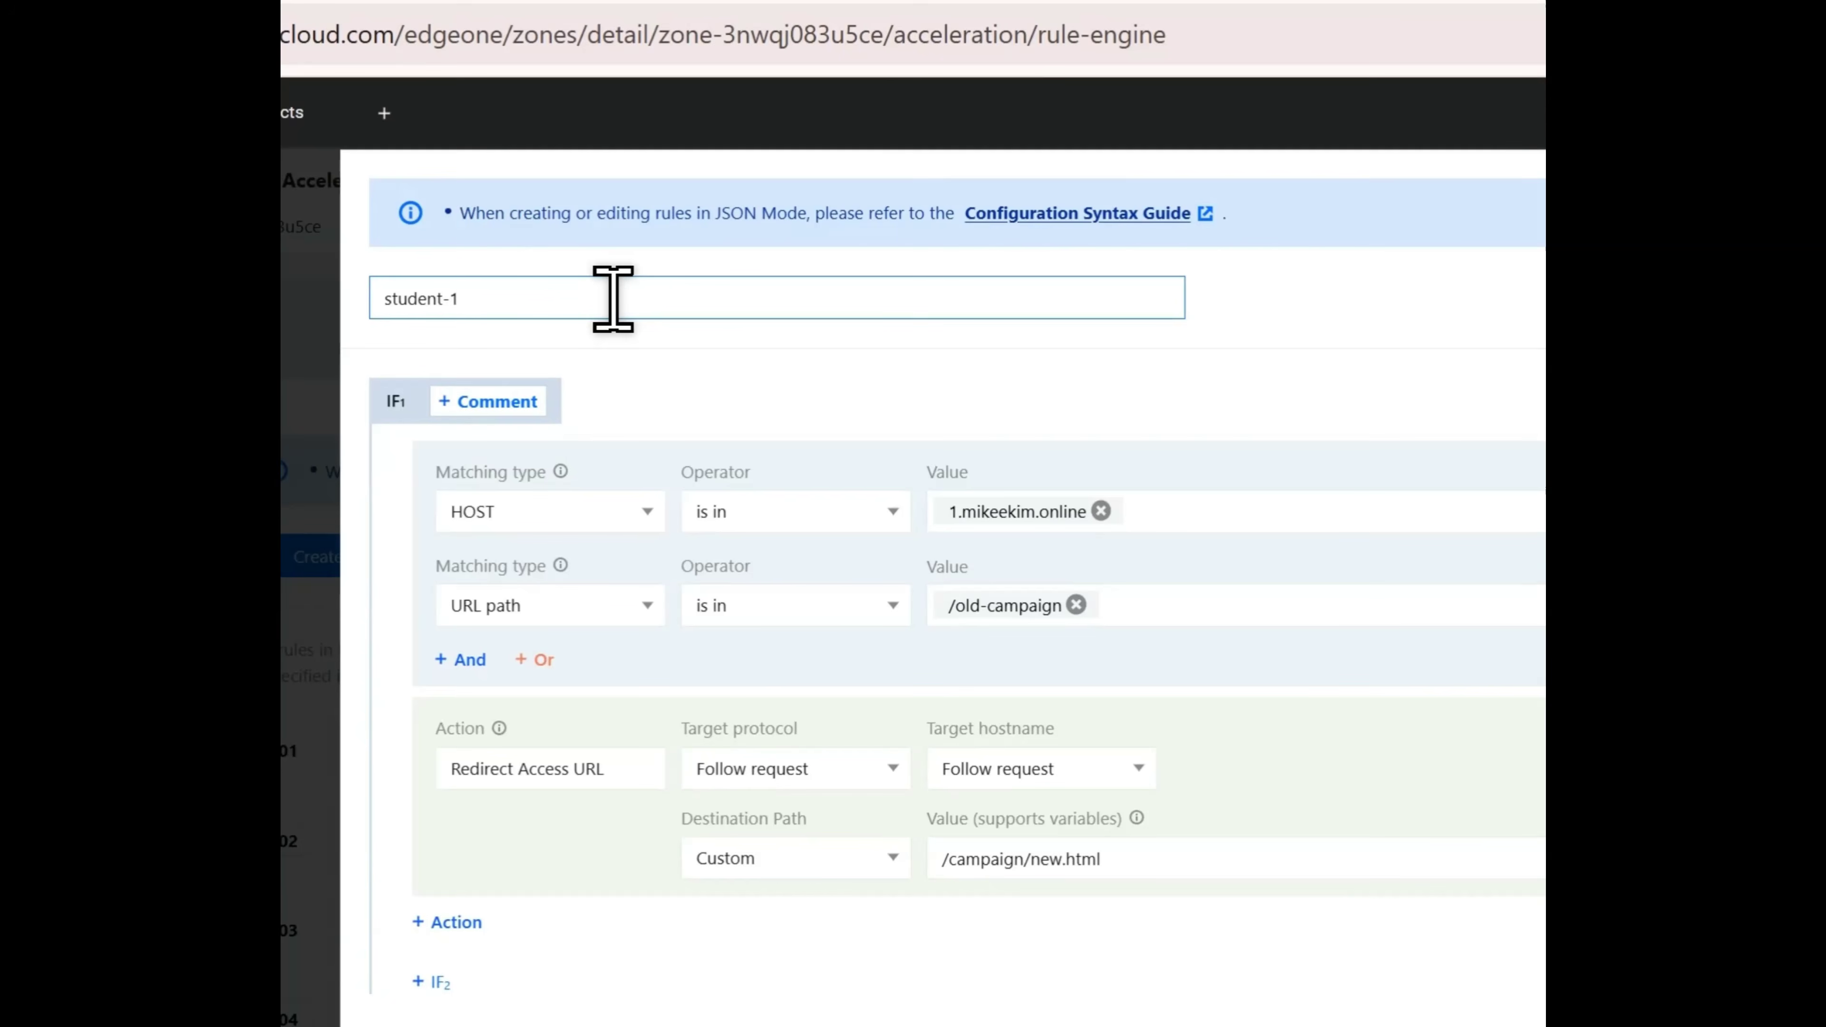
# Replace the rule's HOST value 1.mikeekim.online with 2.mikeekim.online and deploy the updated rule.
pyautogui.click(1100, 510)
pyautogui.click(1116, 518)
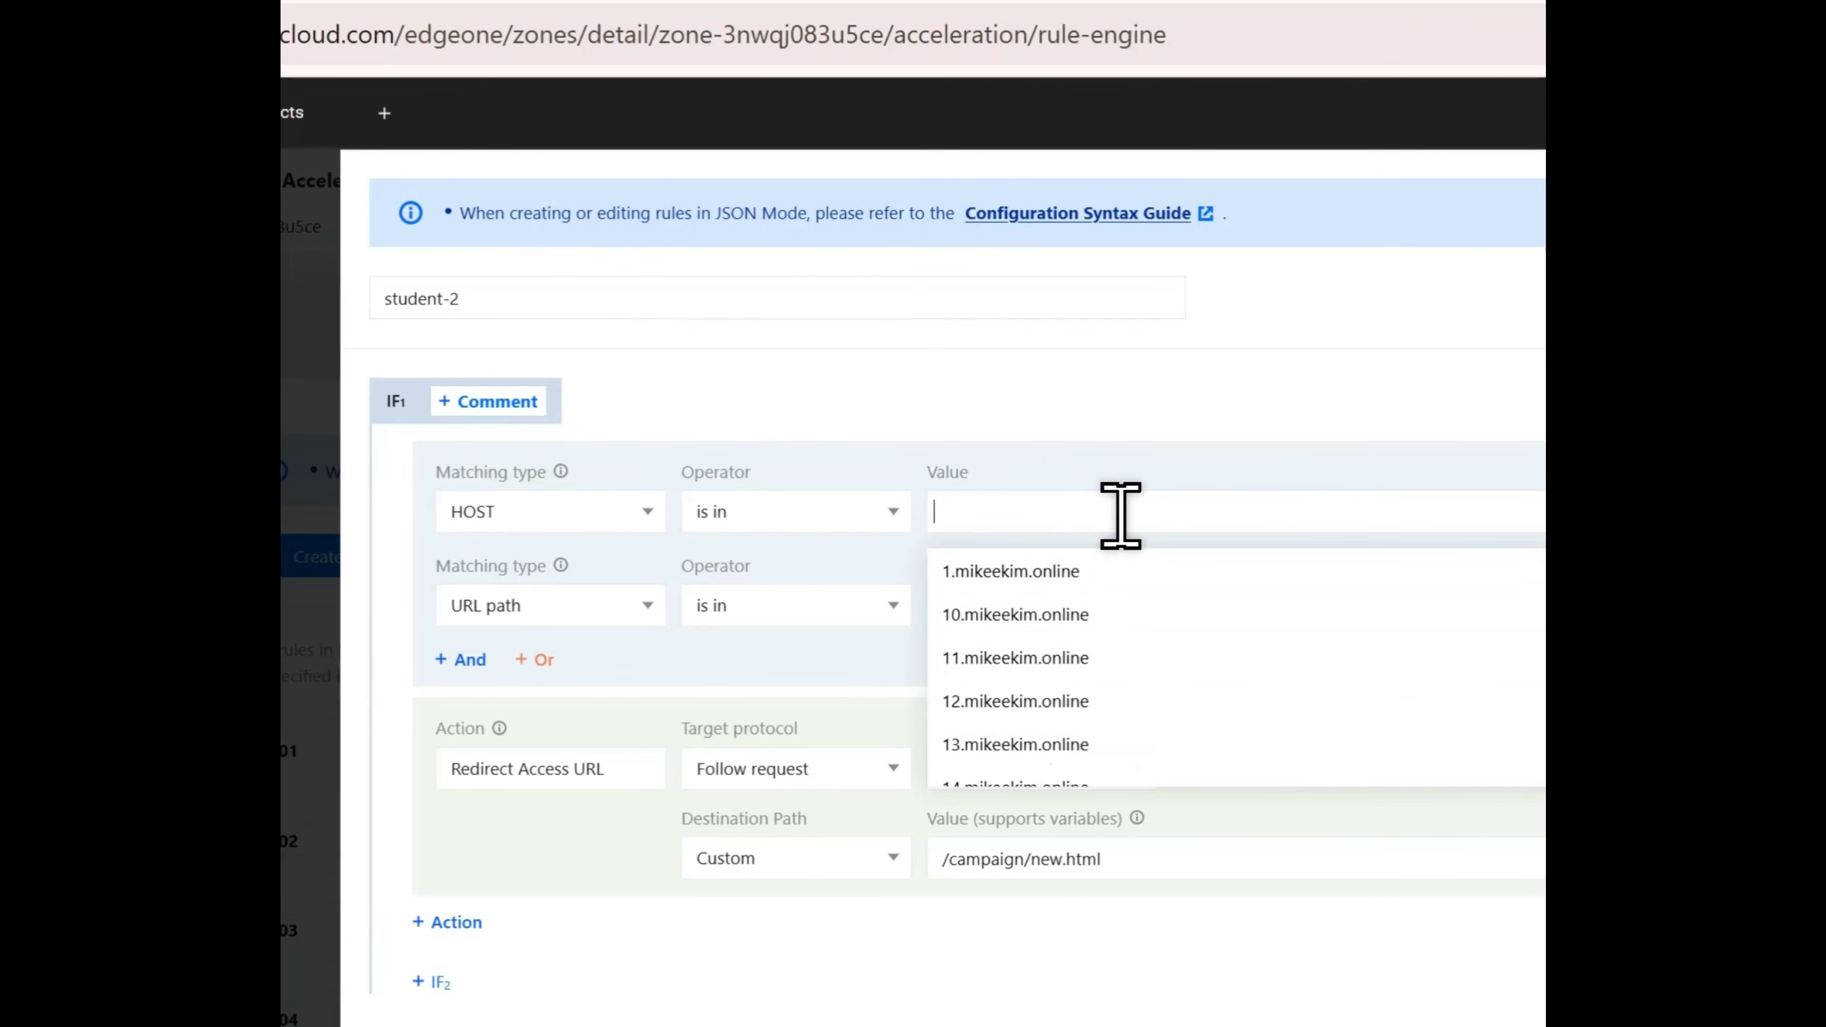
pyautogui.scroll(-4, 1186, 658)
pyautogui.scroll(-2, 1194, 660)
pyautogui.scroll(2, 1193, 669)
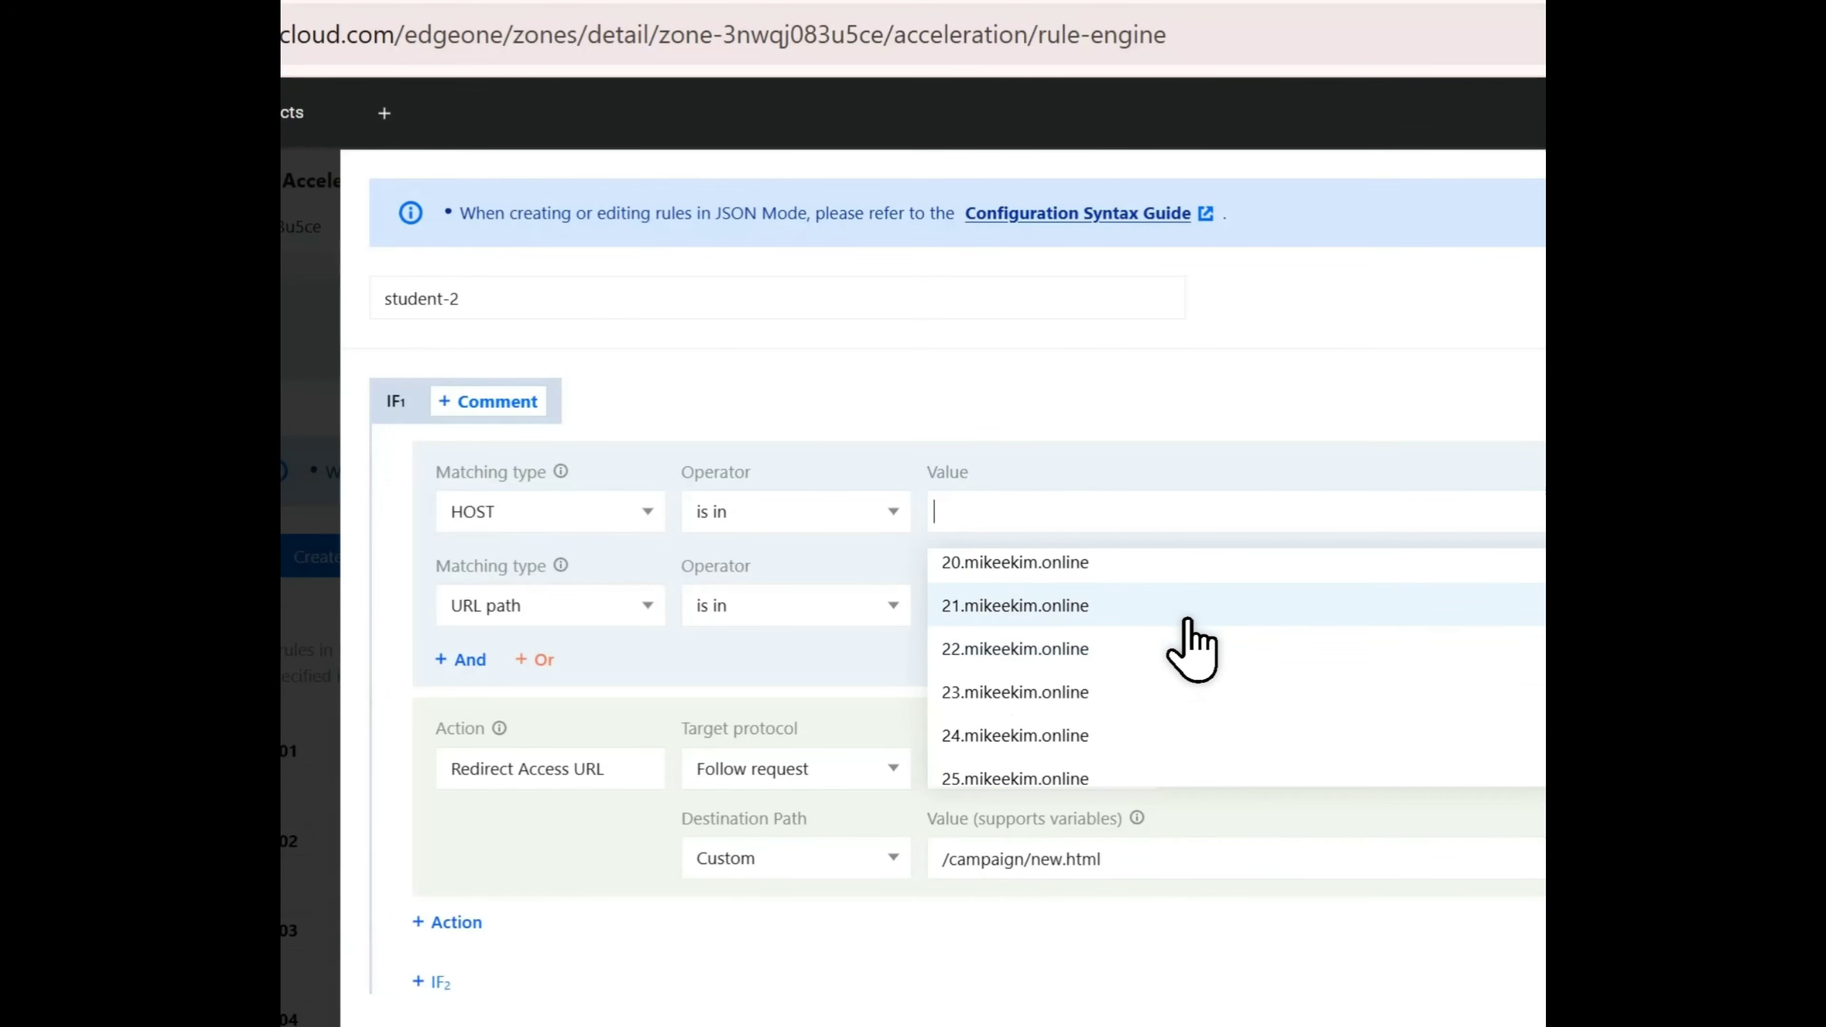
pyautogui.click(1190, 683)
pyautogui.click(983, 715)
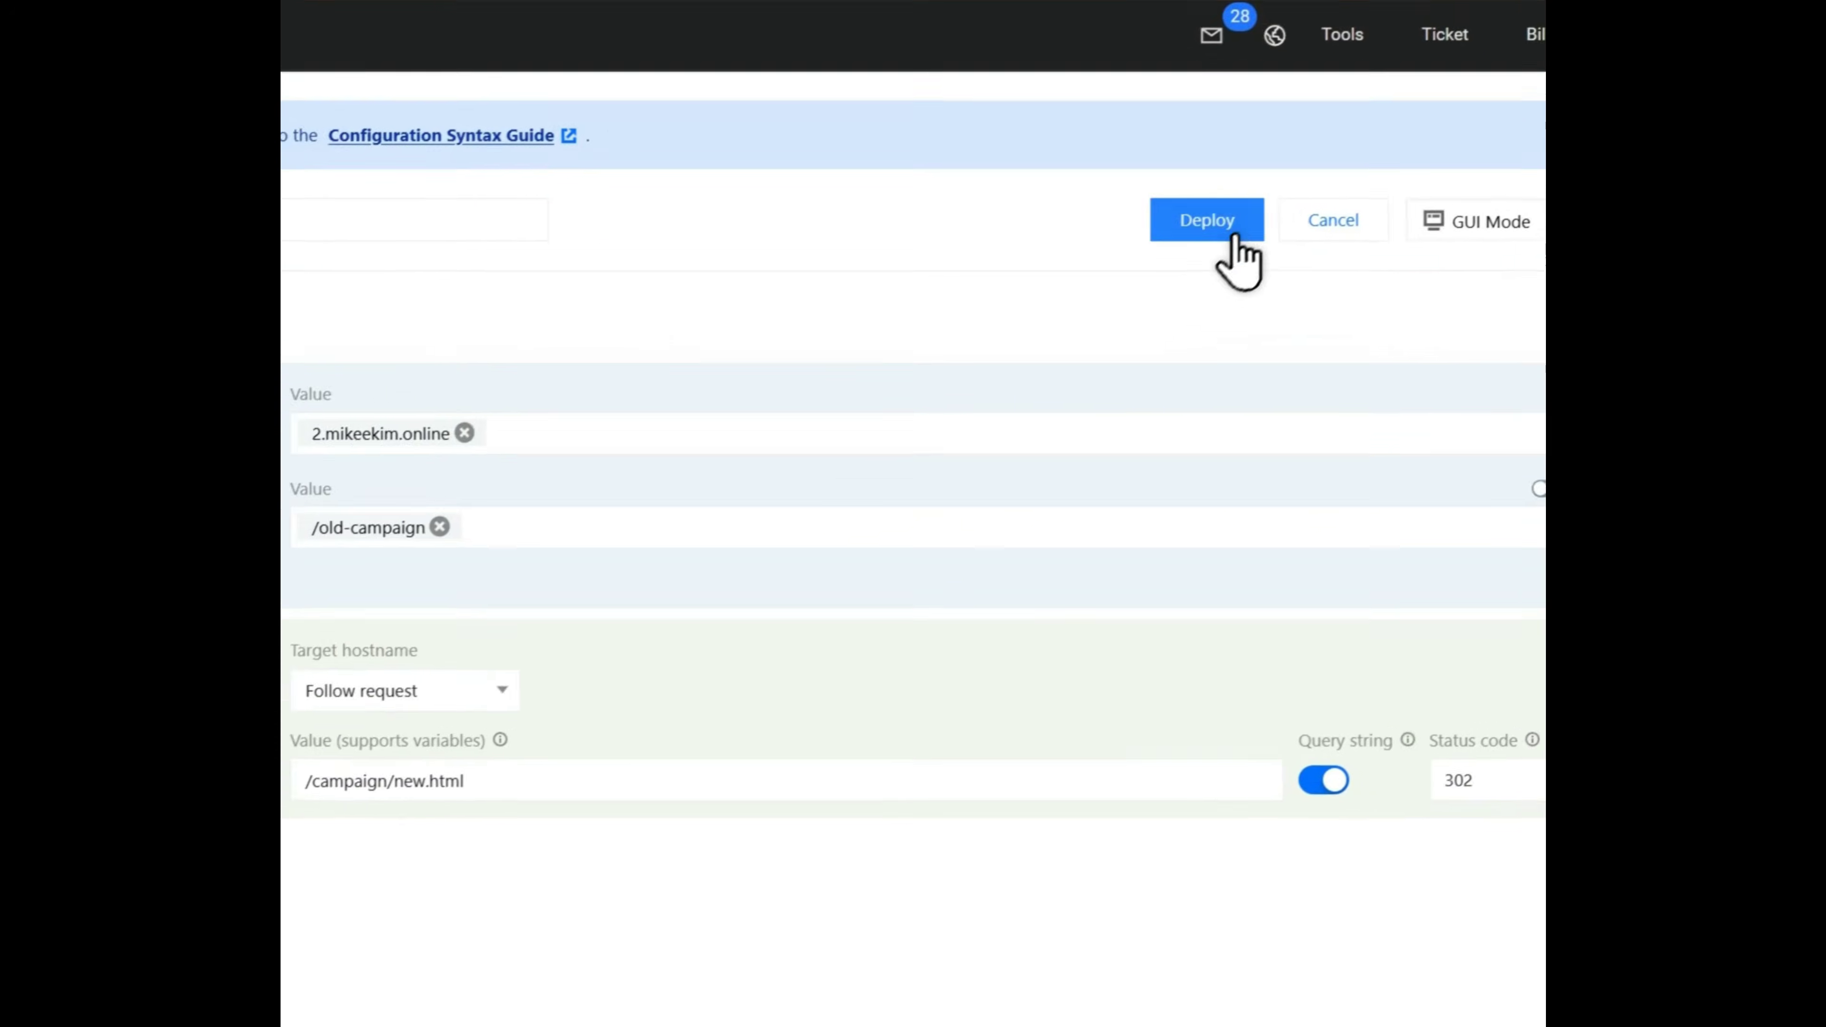
pyautogui.click(1215, 220)
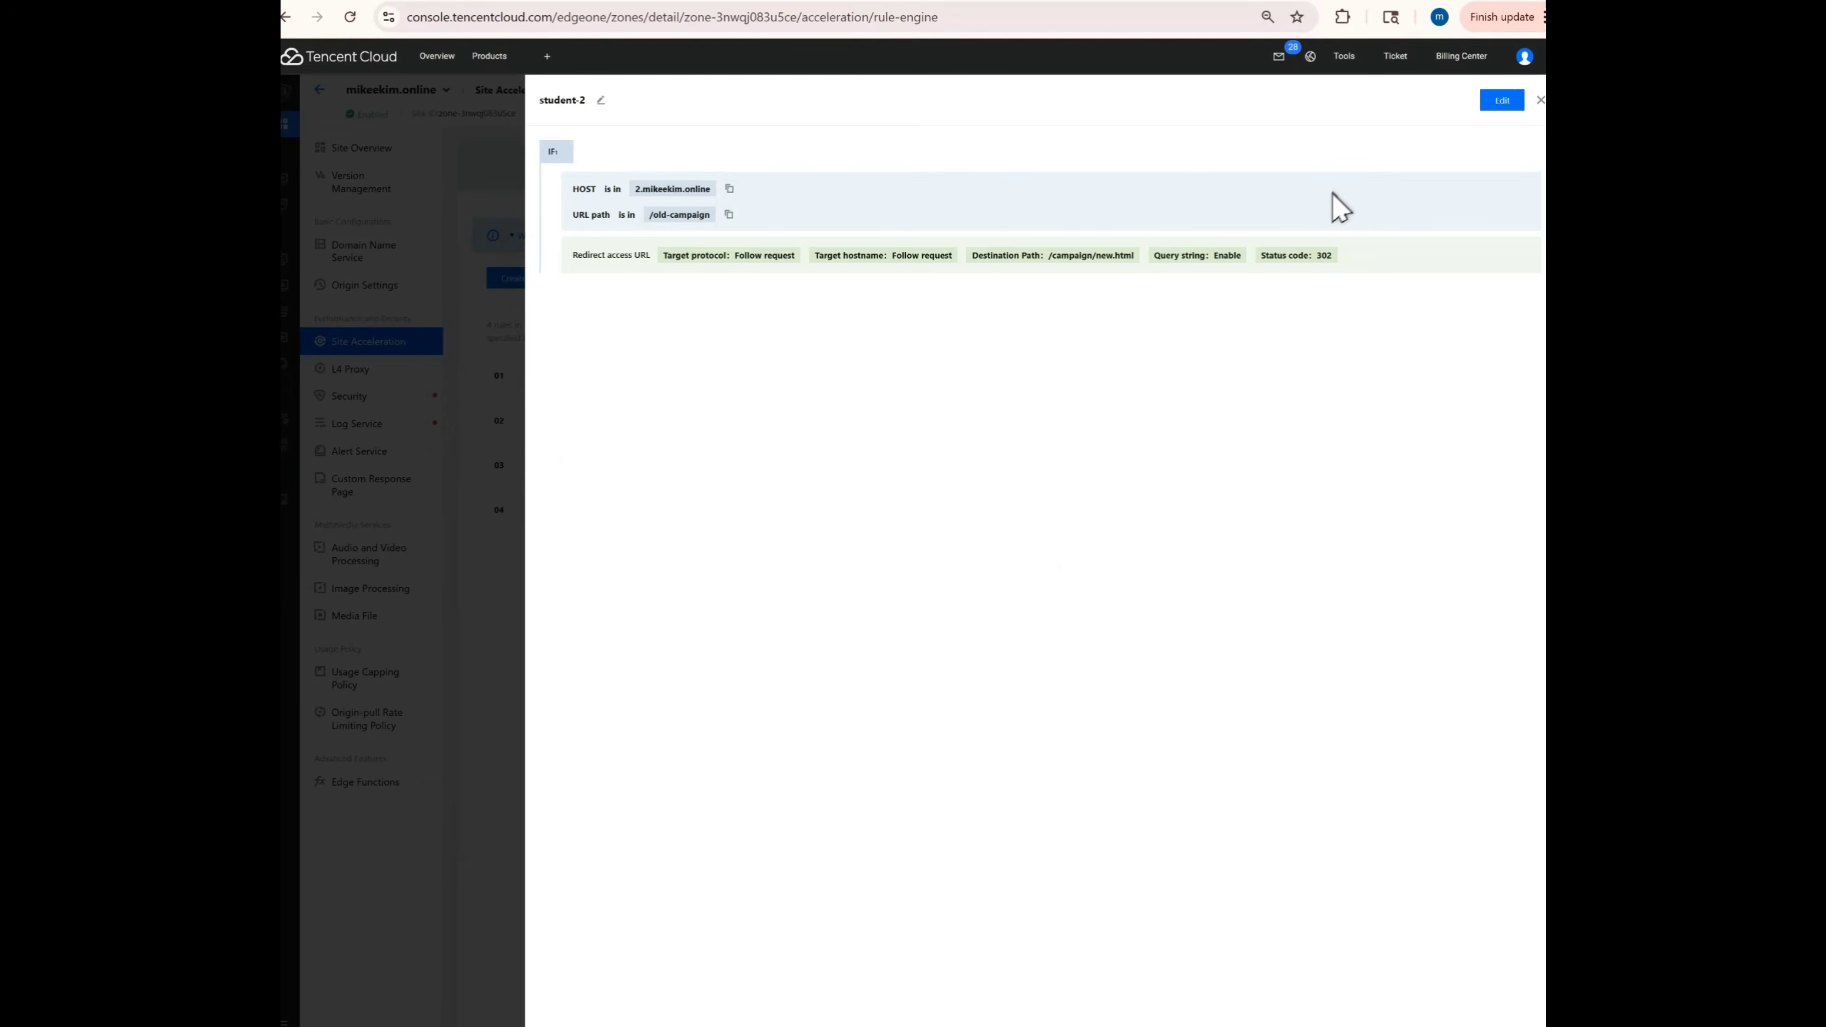
# Close the student-2 rule's details and bring up the site's Domain Management list.
pyautogui.click(1539, 100)
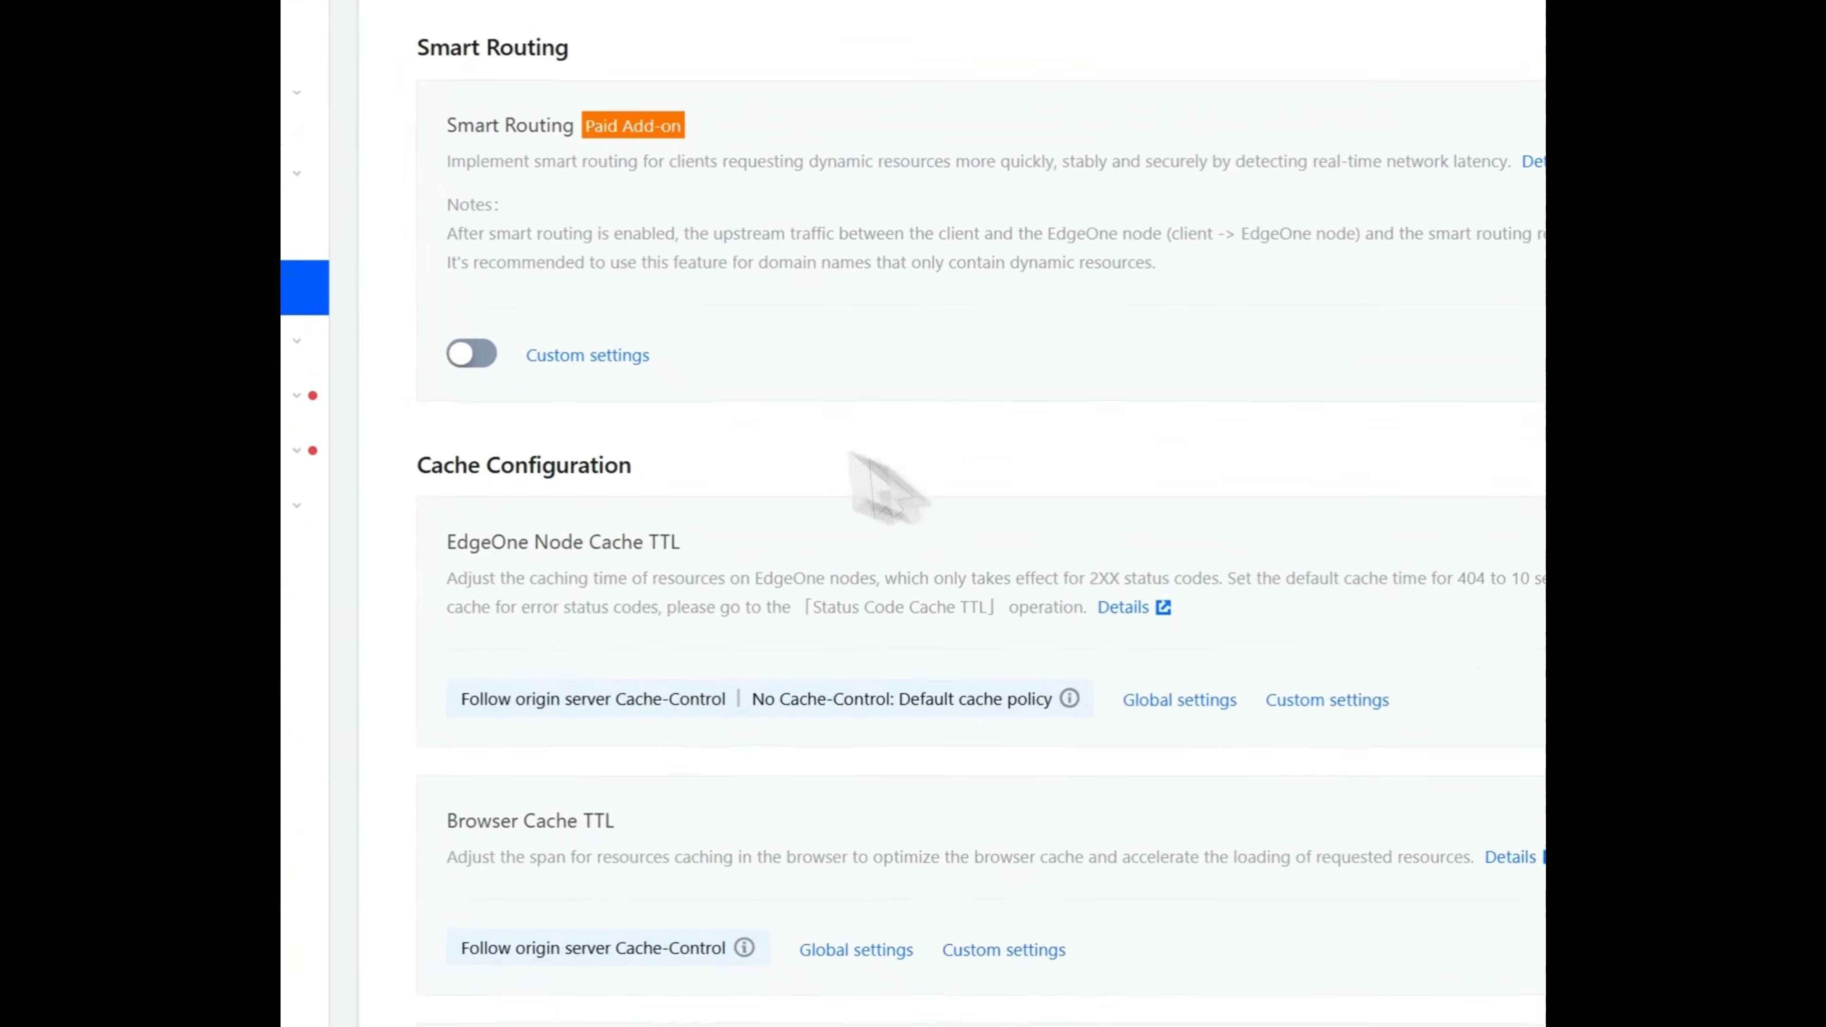
pyautogui.click(491, 373)
pyautogui.moveTo(482, 471); pyautogui.dragTo(494, 472)
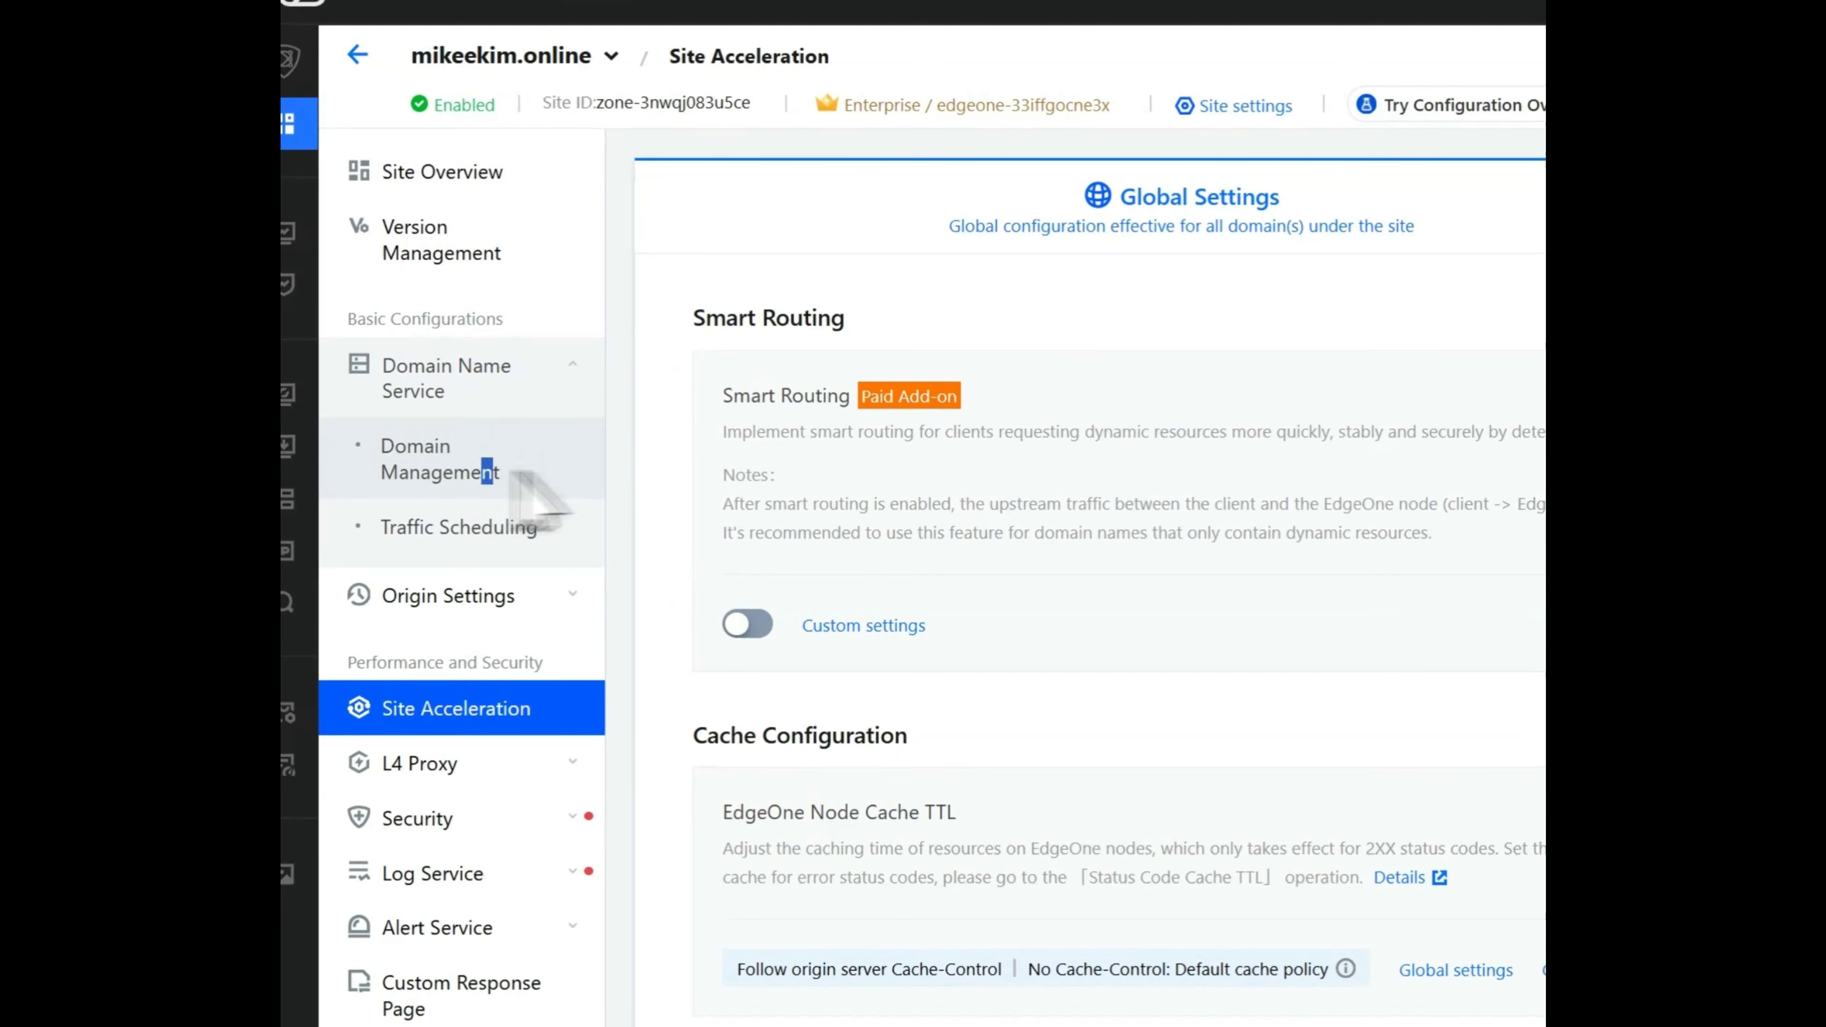
pyautogui.click(519, 473)
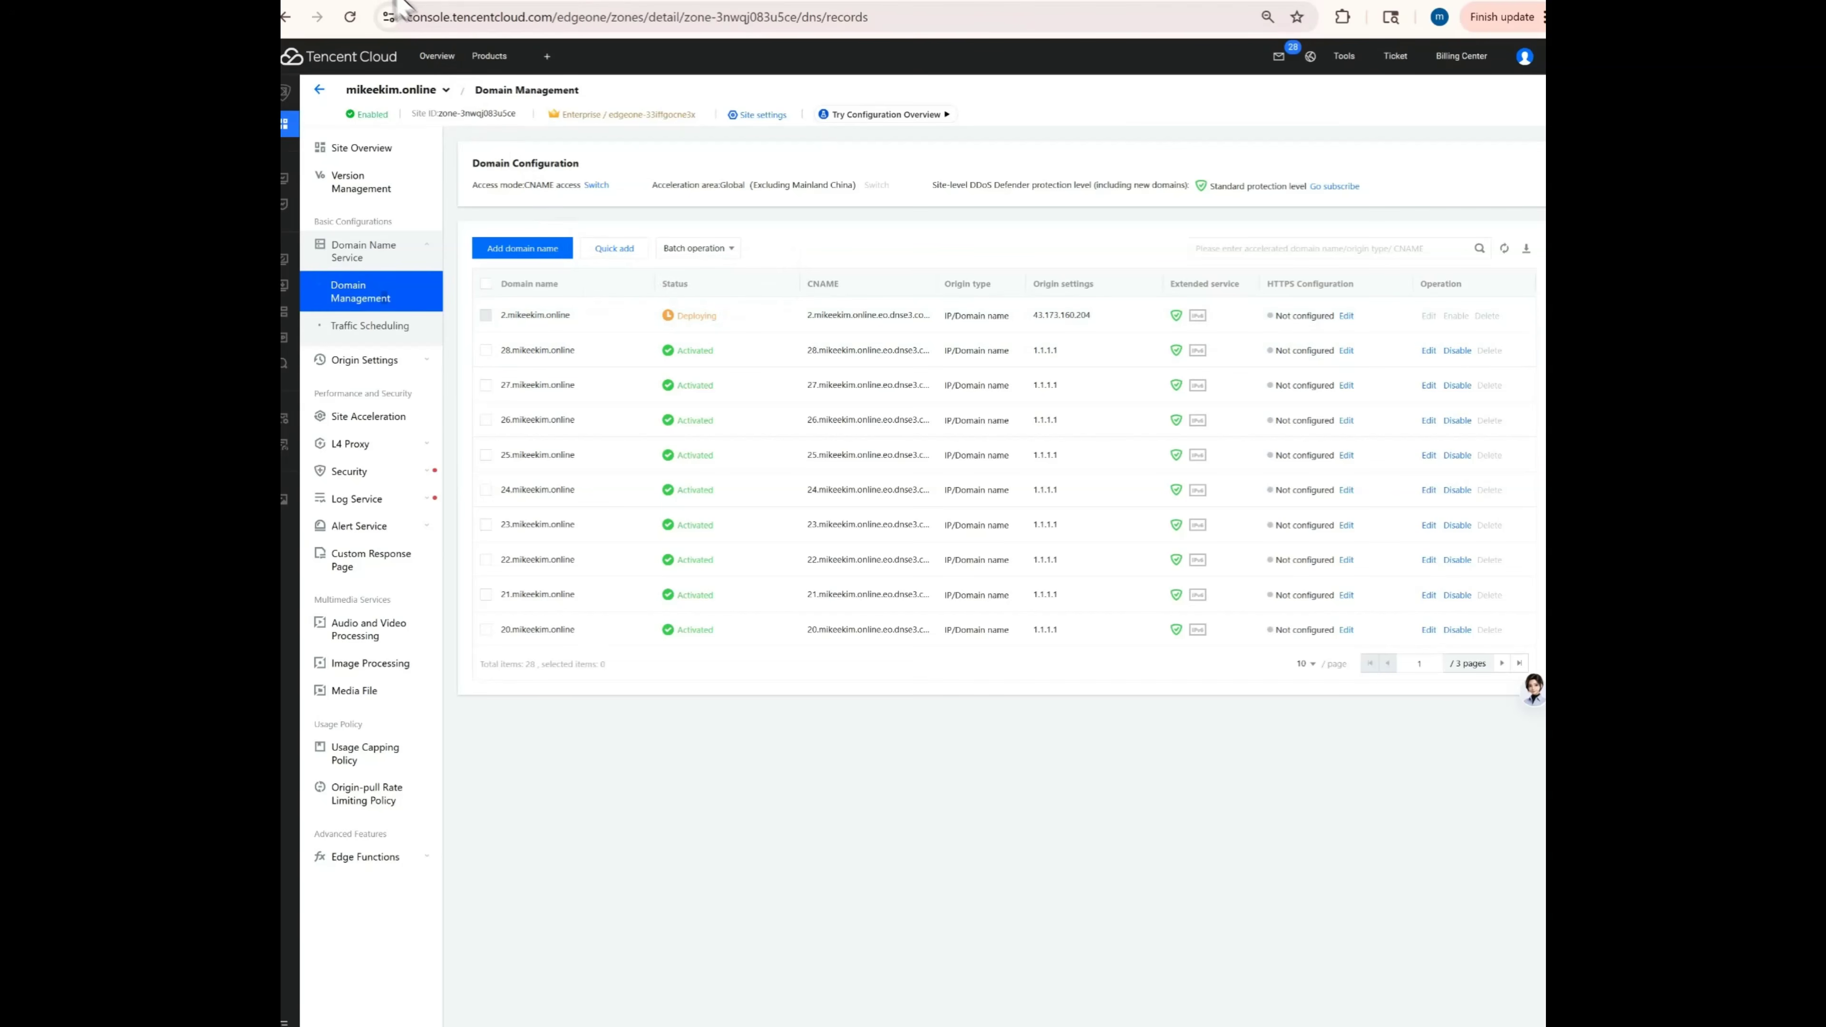
# Open the old campaign URL from the Lab 5 card and inspect the page it leads to.
pyautogui.click(368, 4)
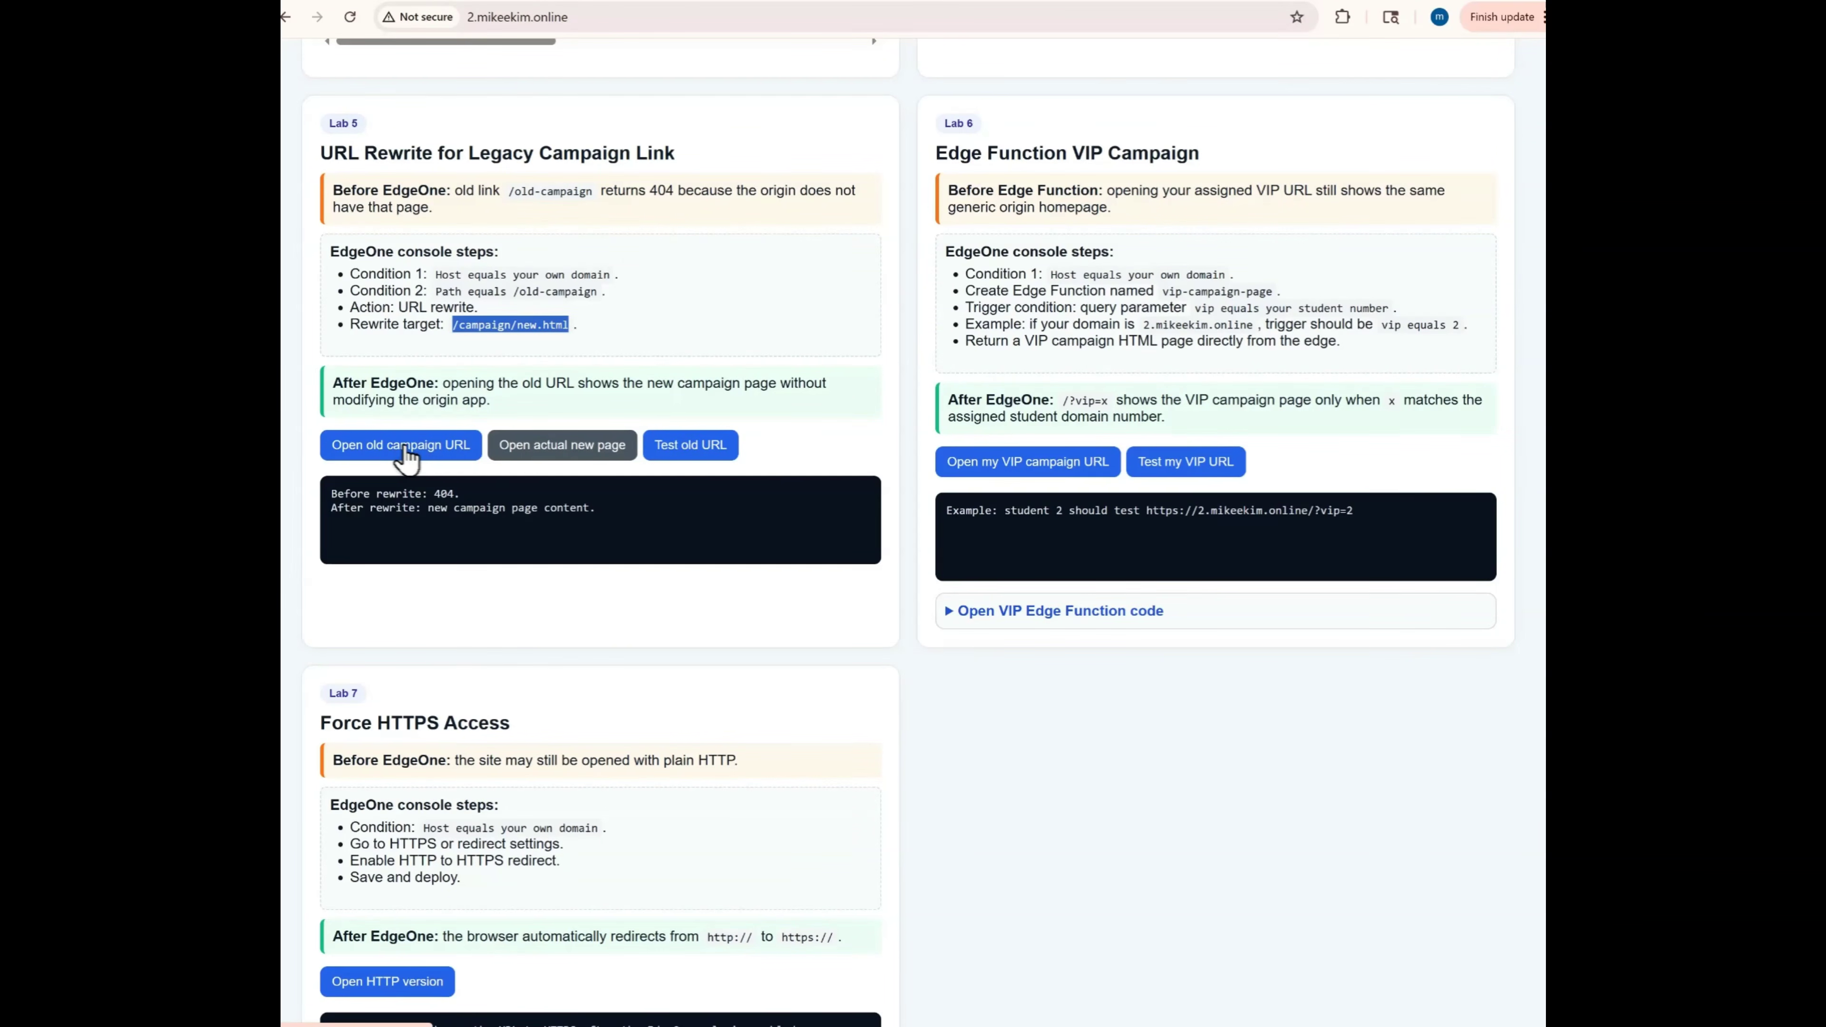
pyautogui.click(404, 448)
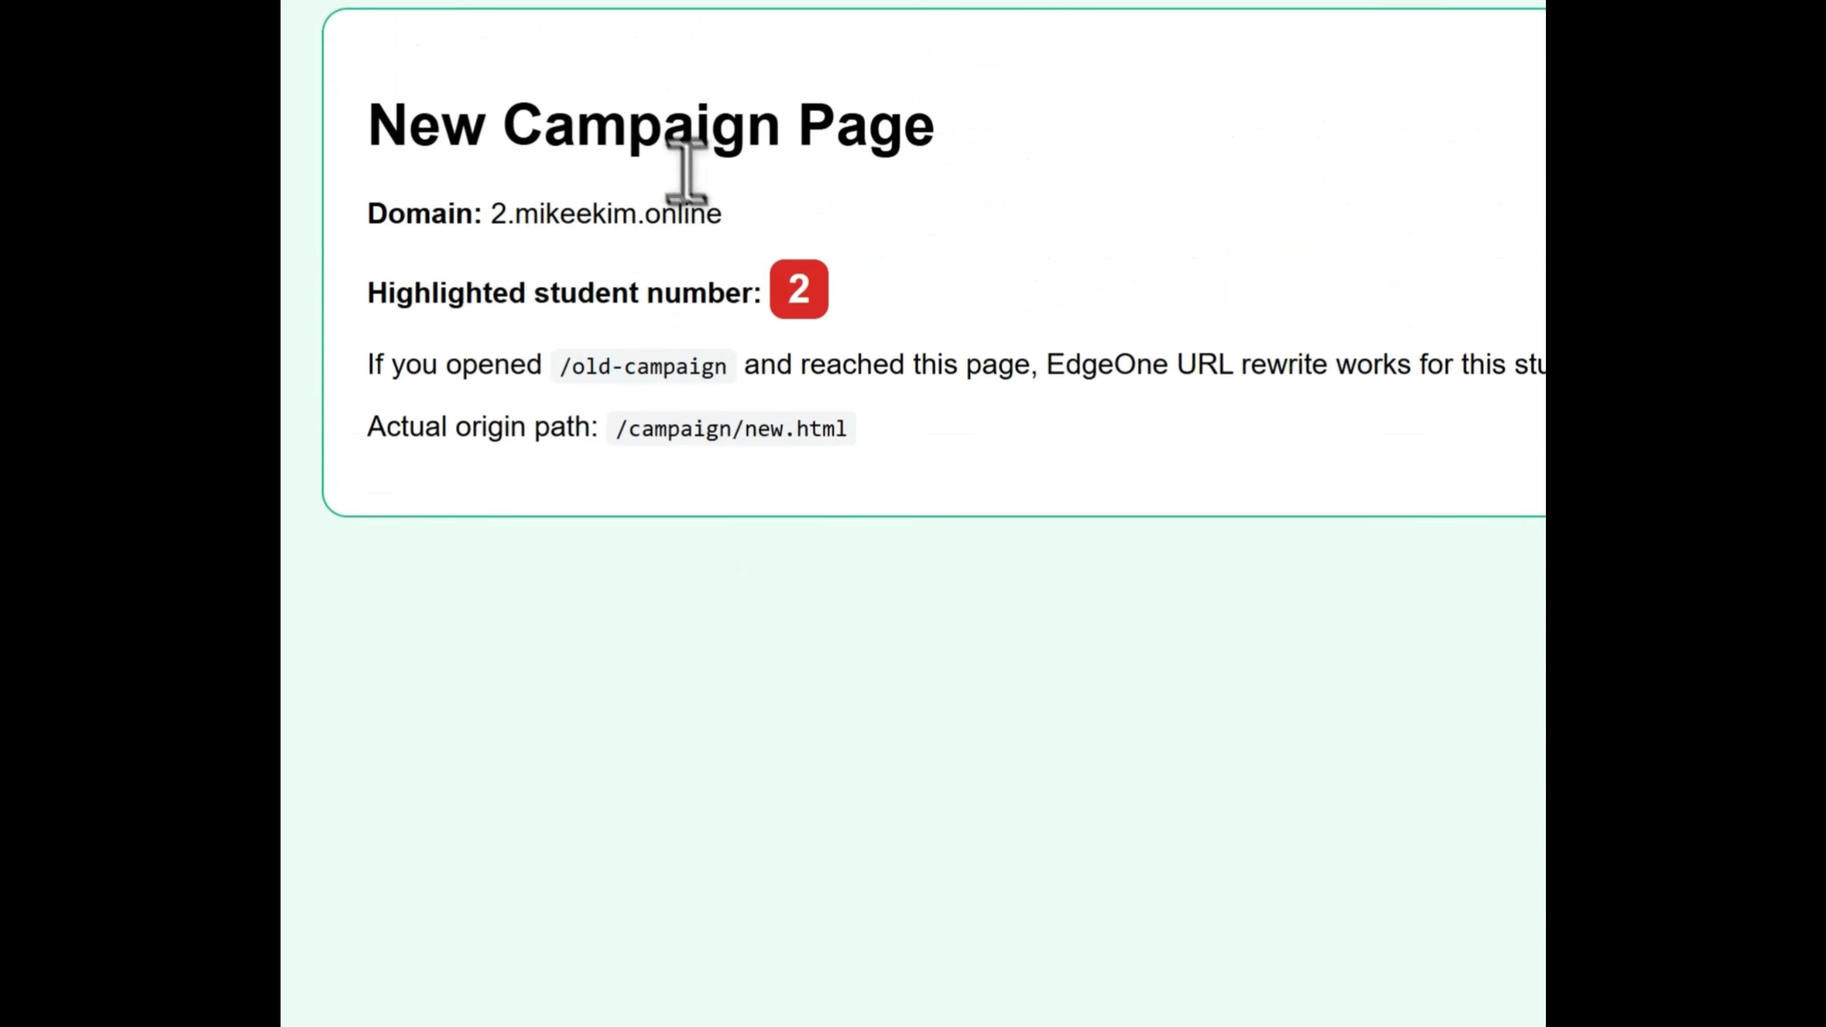
pyautogui.moveTo(624, 129); pyautogui.dragTo(815, 137)
pyautogui.click(930, 142)
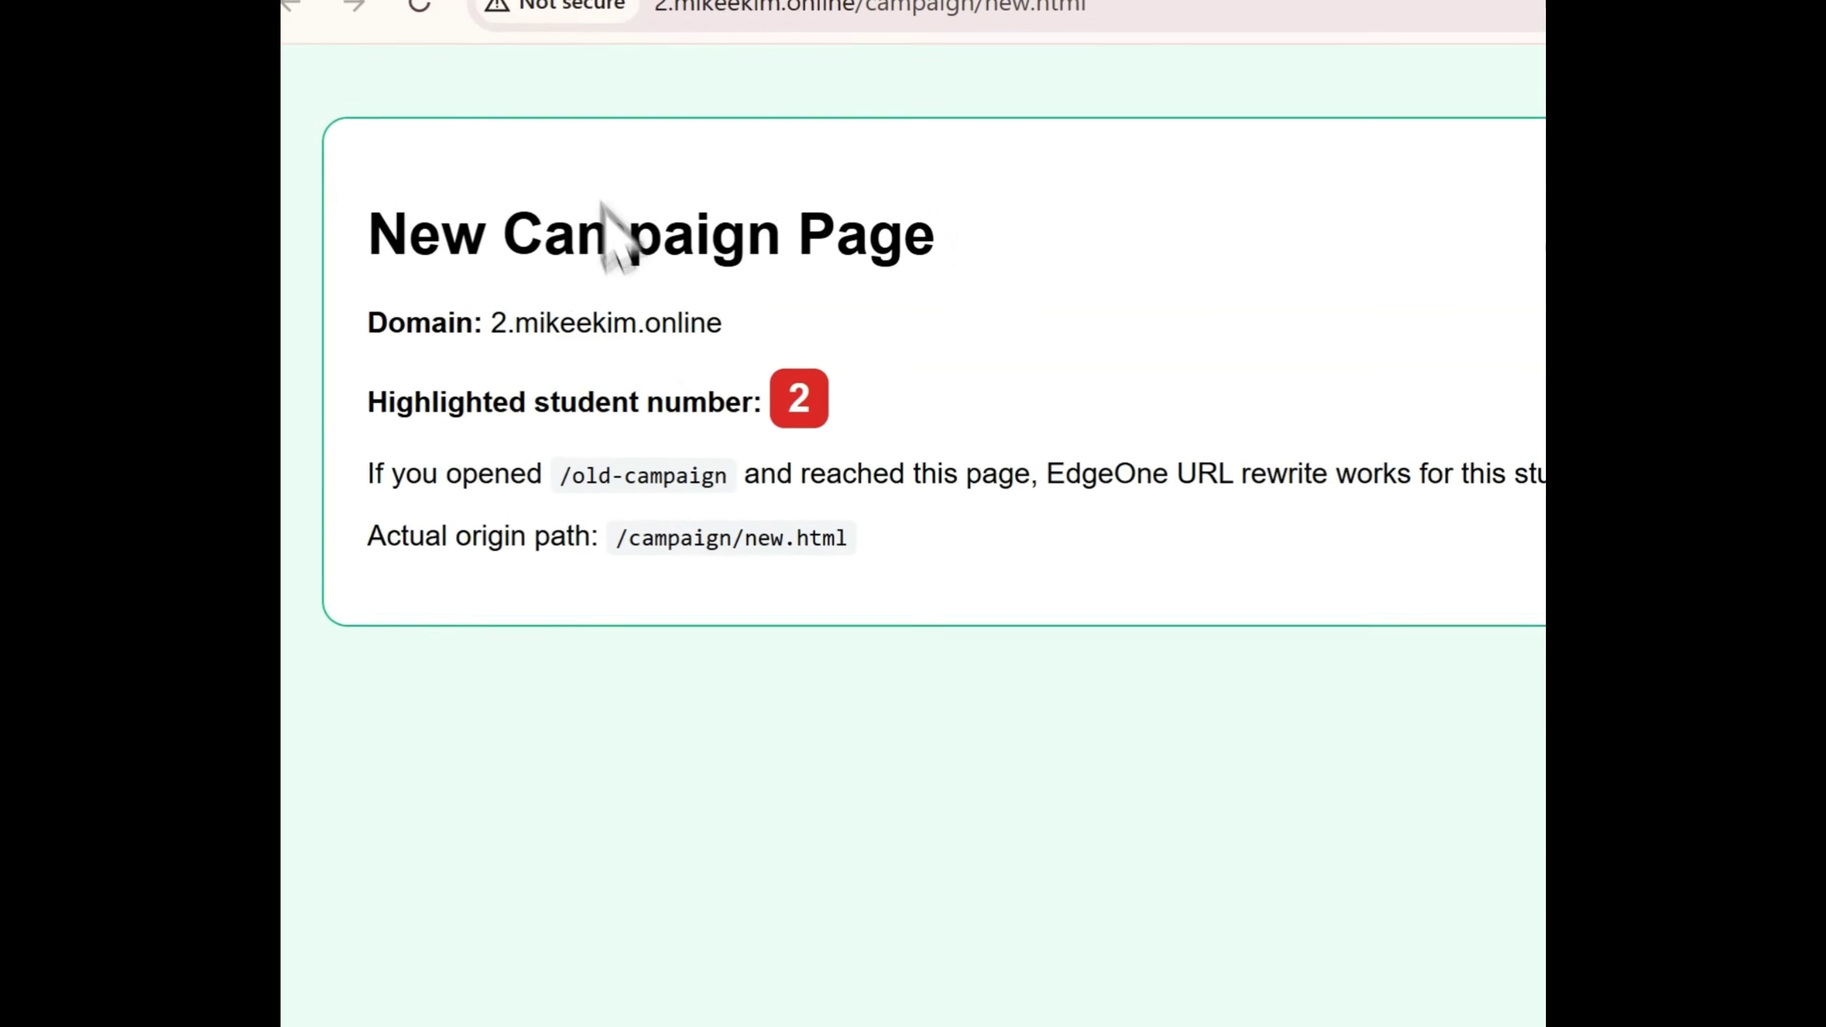
pyautogui.moveTo(410, 236); pyautogui.dragTo(744, 233)
pyautogui.click(417, 2)
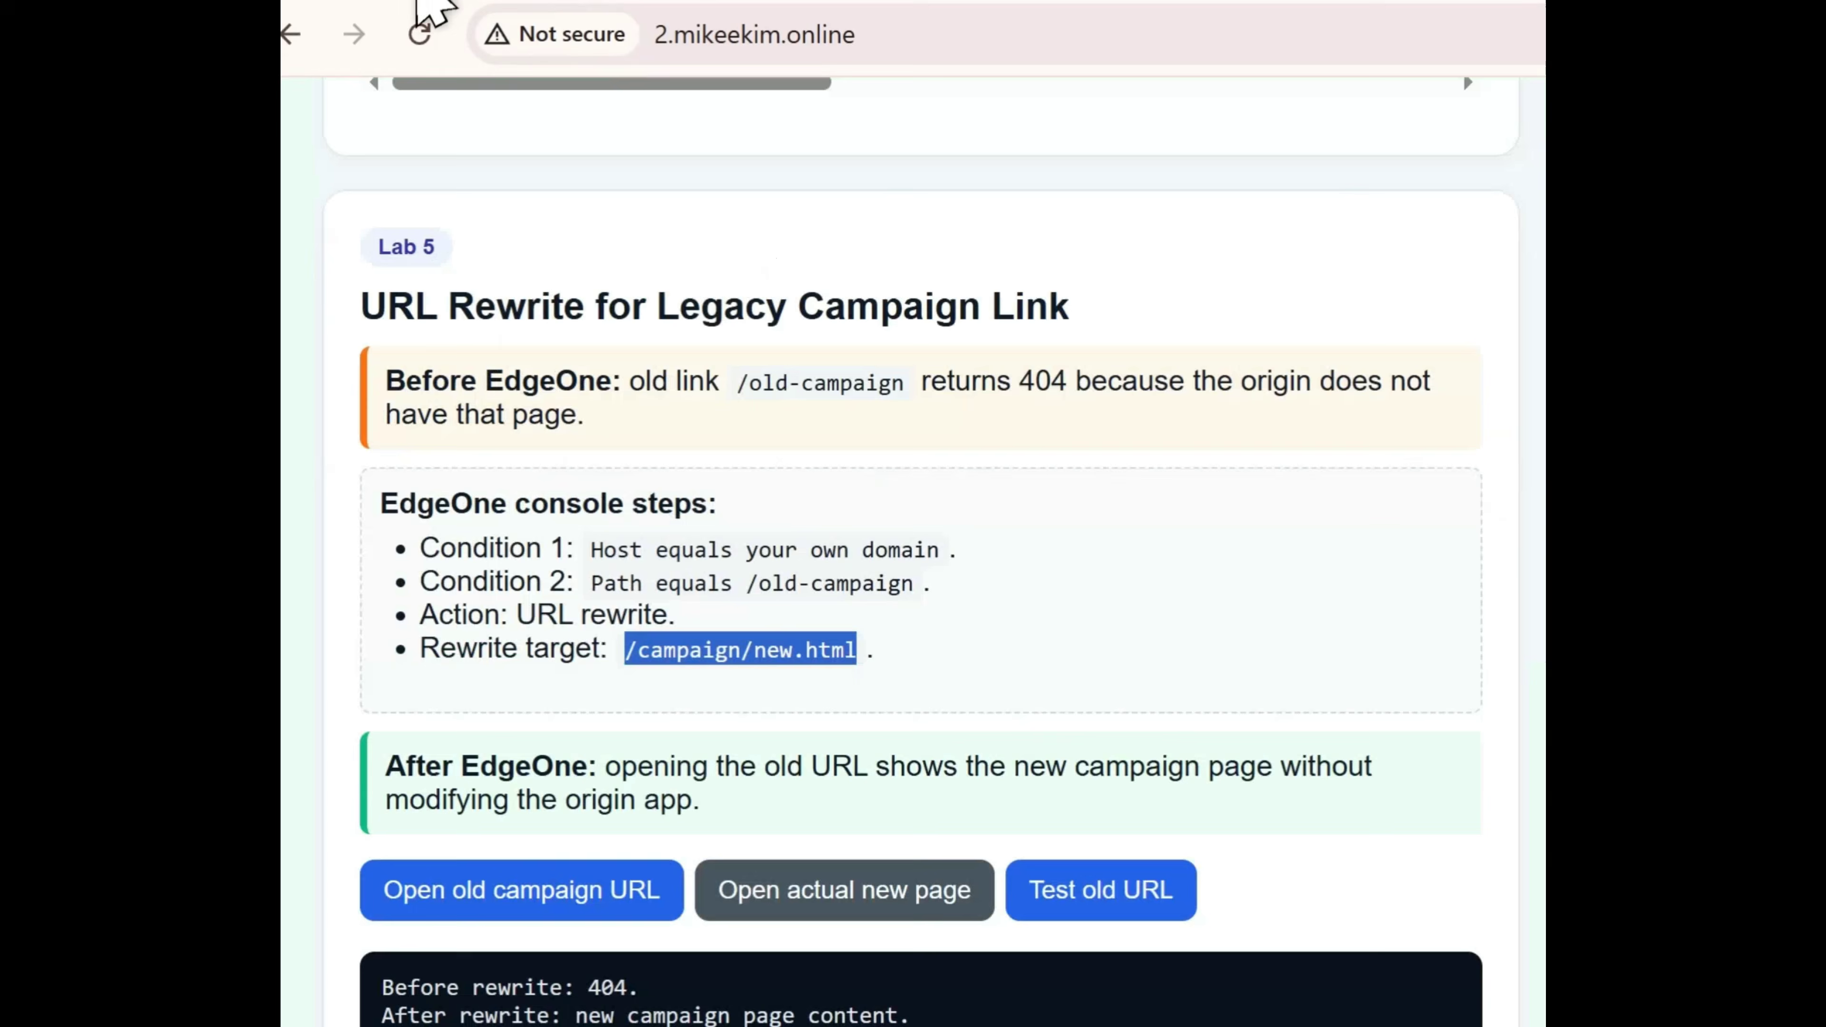
# Run the old URL test in Lab 5 and examine the URL and status in its output.
pyautogui.click(1083, 890)
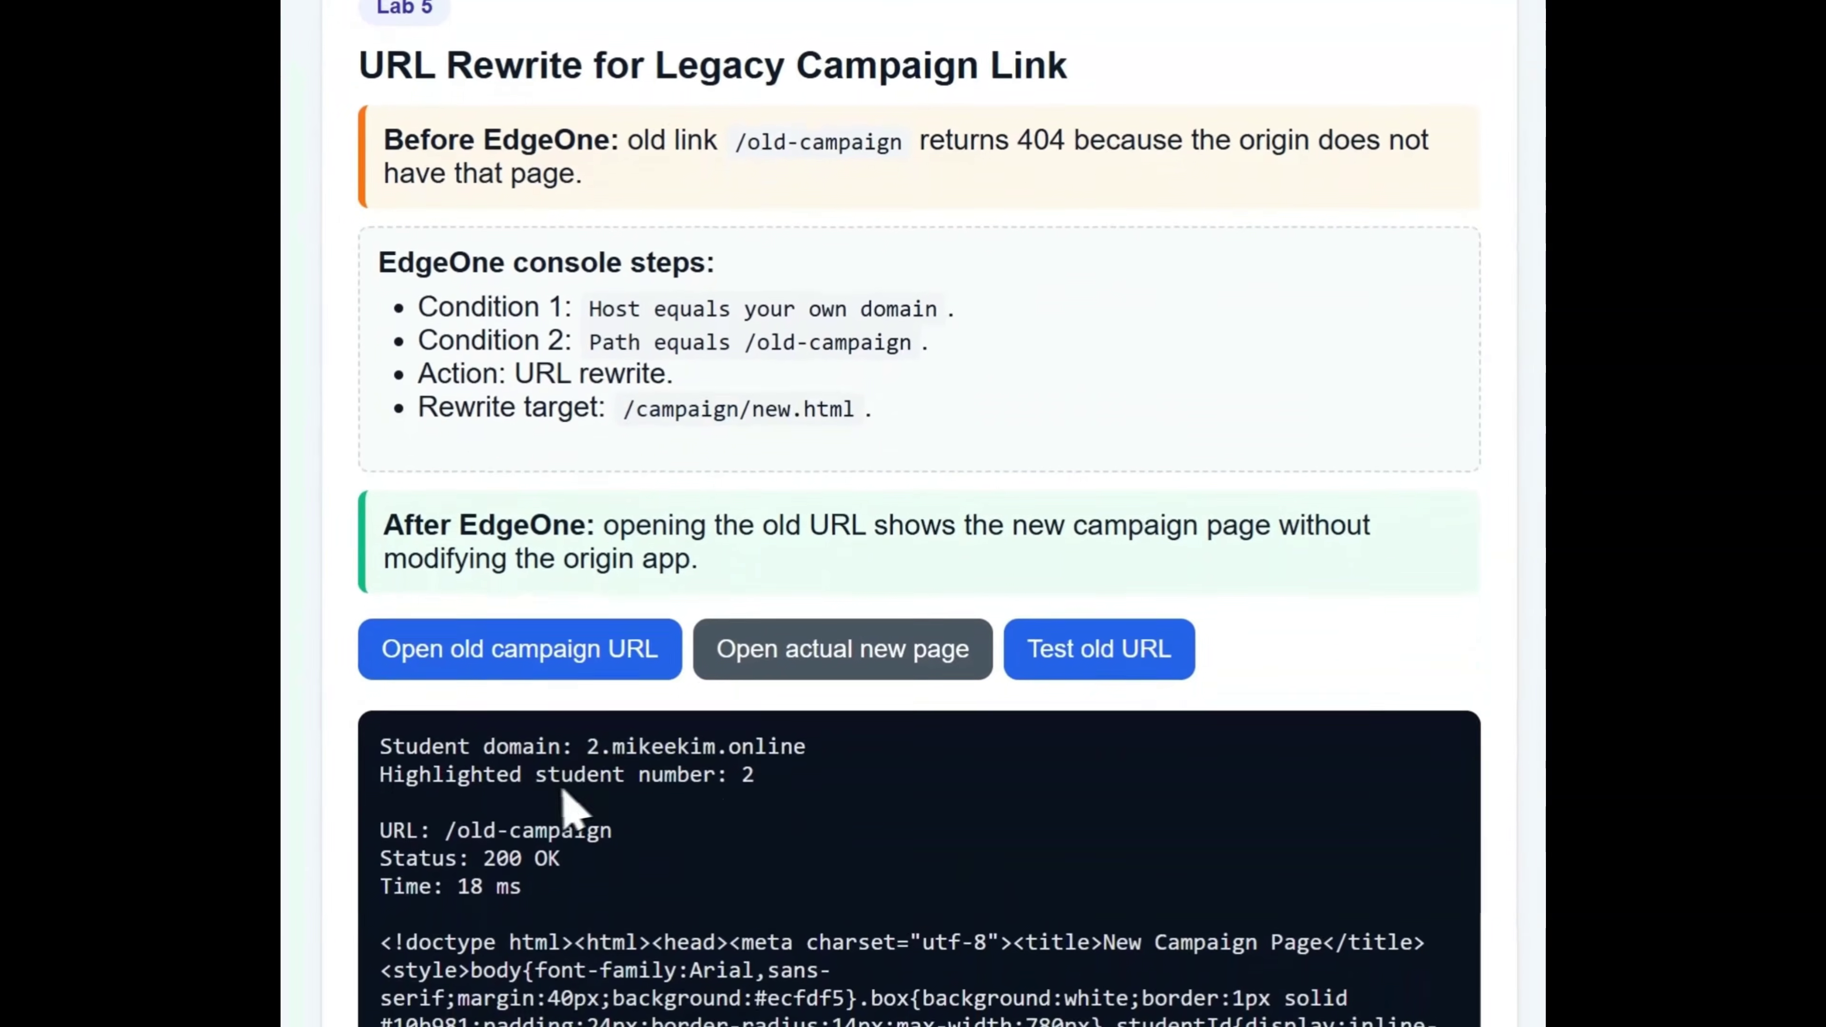
pyautogui.moveTo(523, 633); pyautogui.dragTo(683, 784)
pyautogui.moveTo(627, 564); pyautogui.dragTo(500, 536)
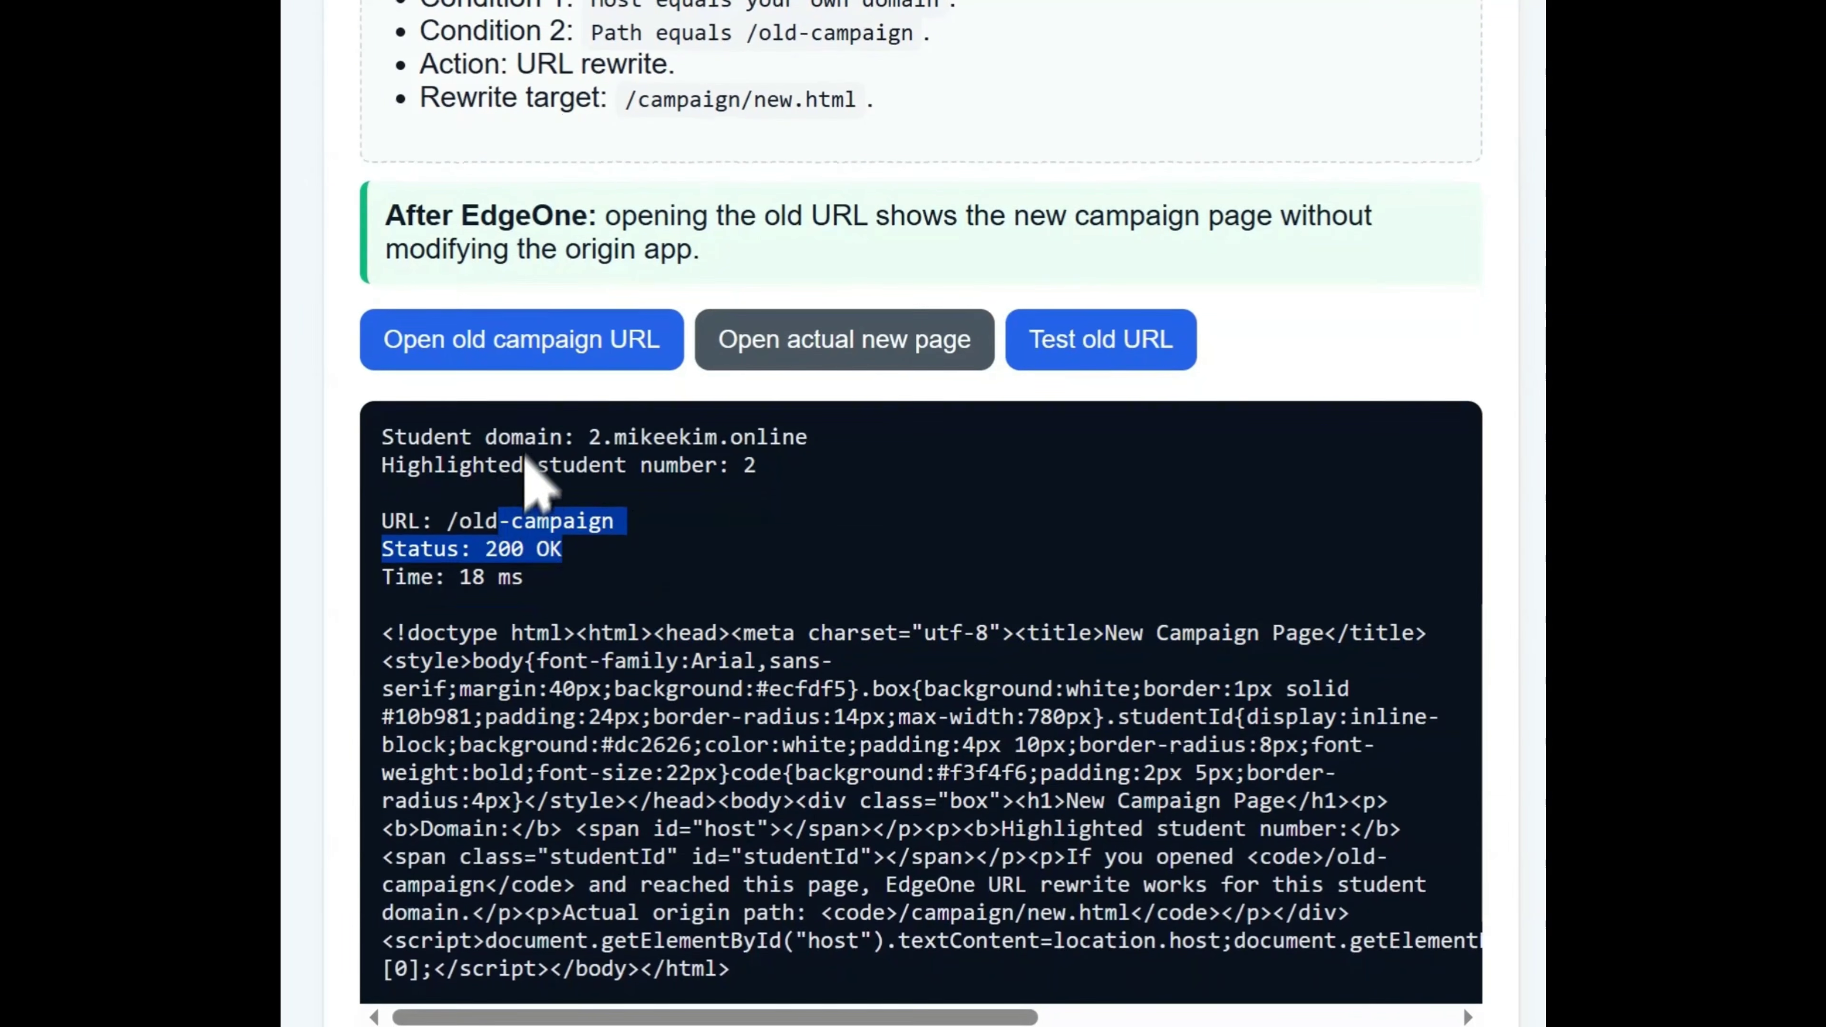
pyautogui.click(598, 345)
pyautogui.moveTo(488, 187); pyautogui.dragTo(746, 234)
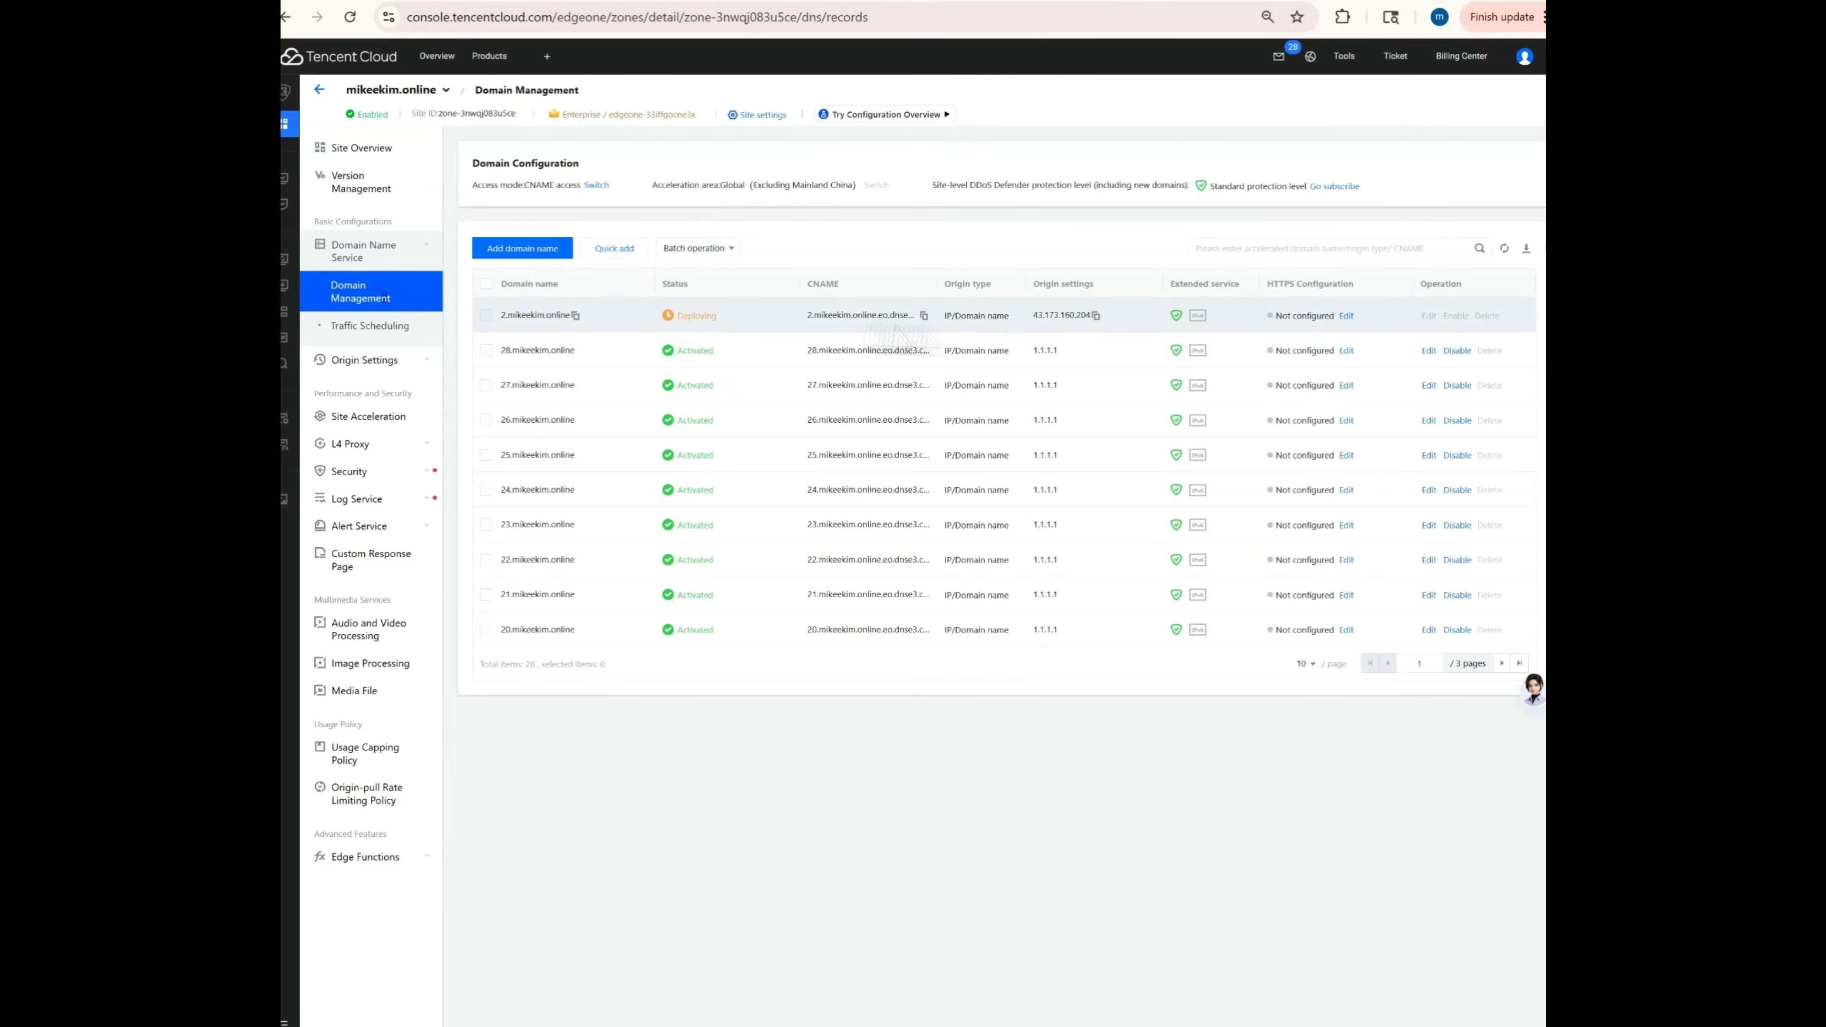
# Check the deployment status of 2.mikeekim.online in the Domain Management list and return to the lab page.
pyautogui.click(1460, 496)
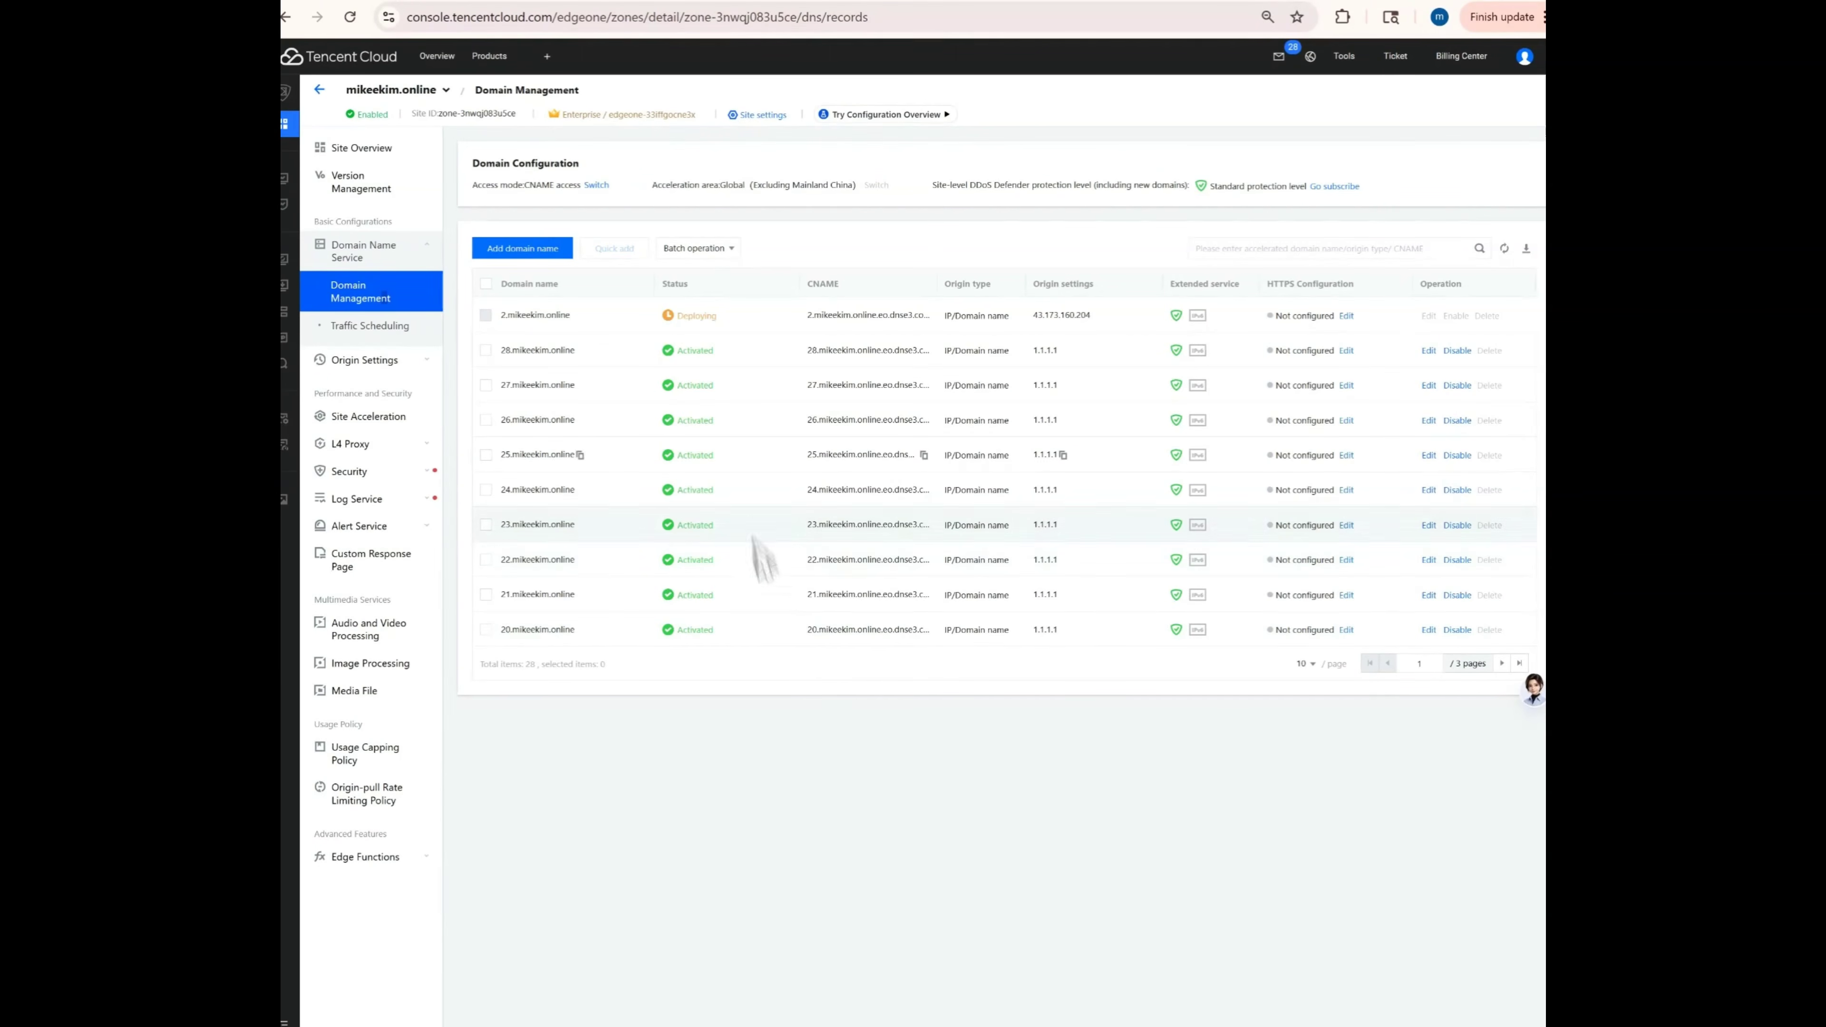
pyautogui.moveTo(698, 323)
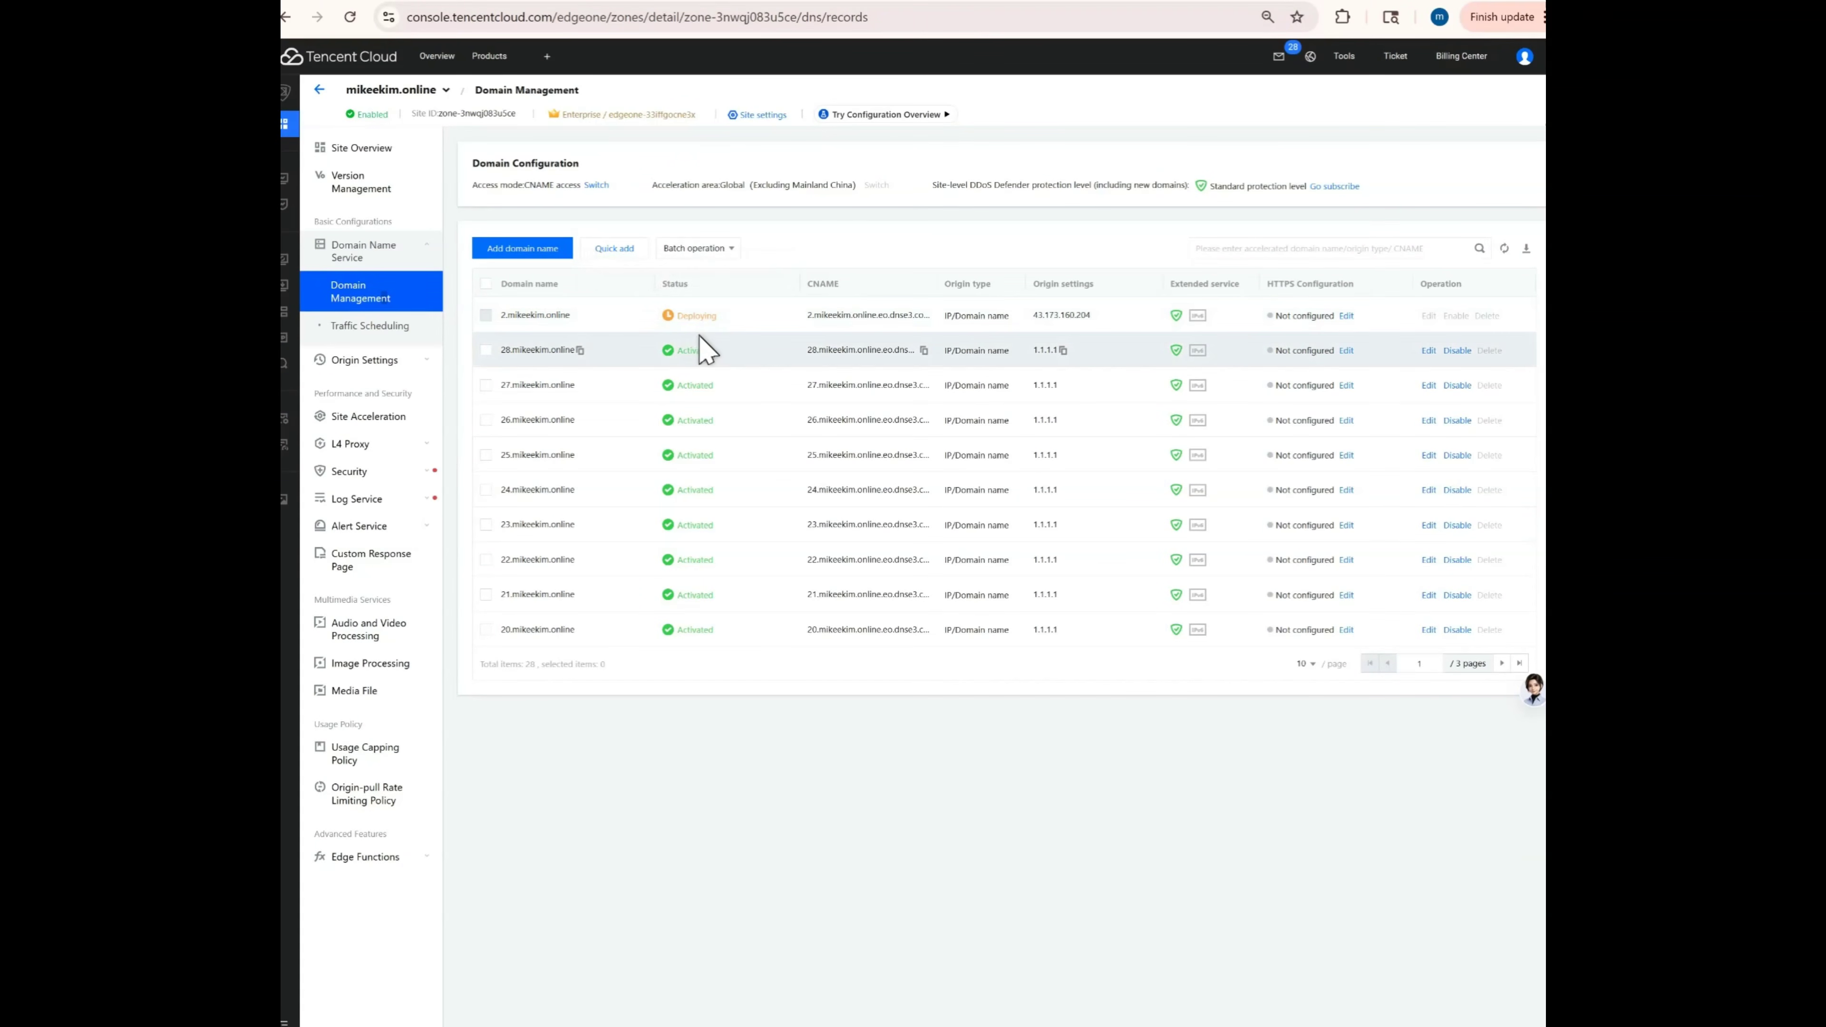
pyautogui.click(341, 1)
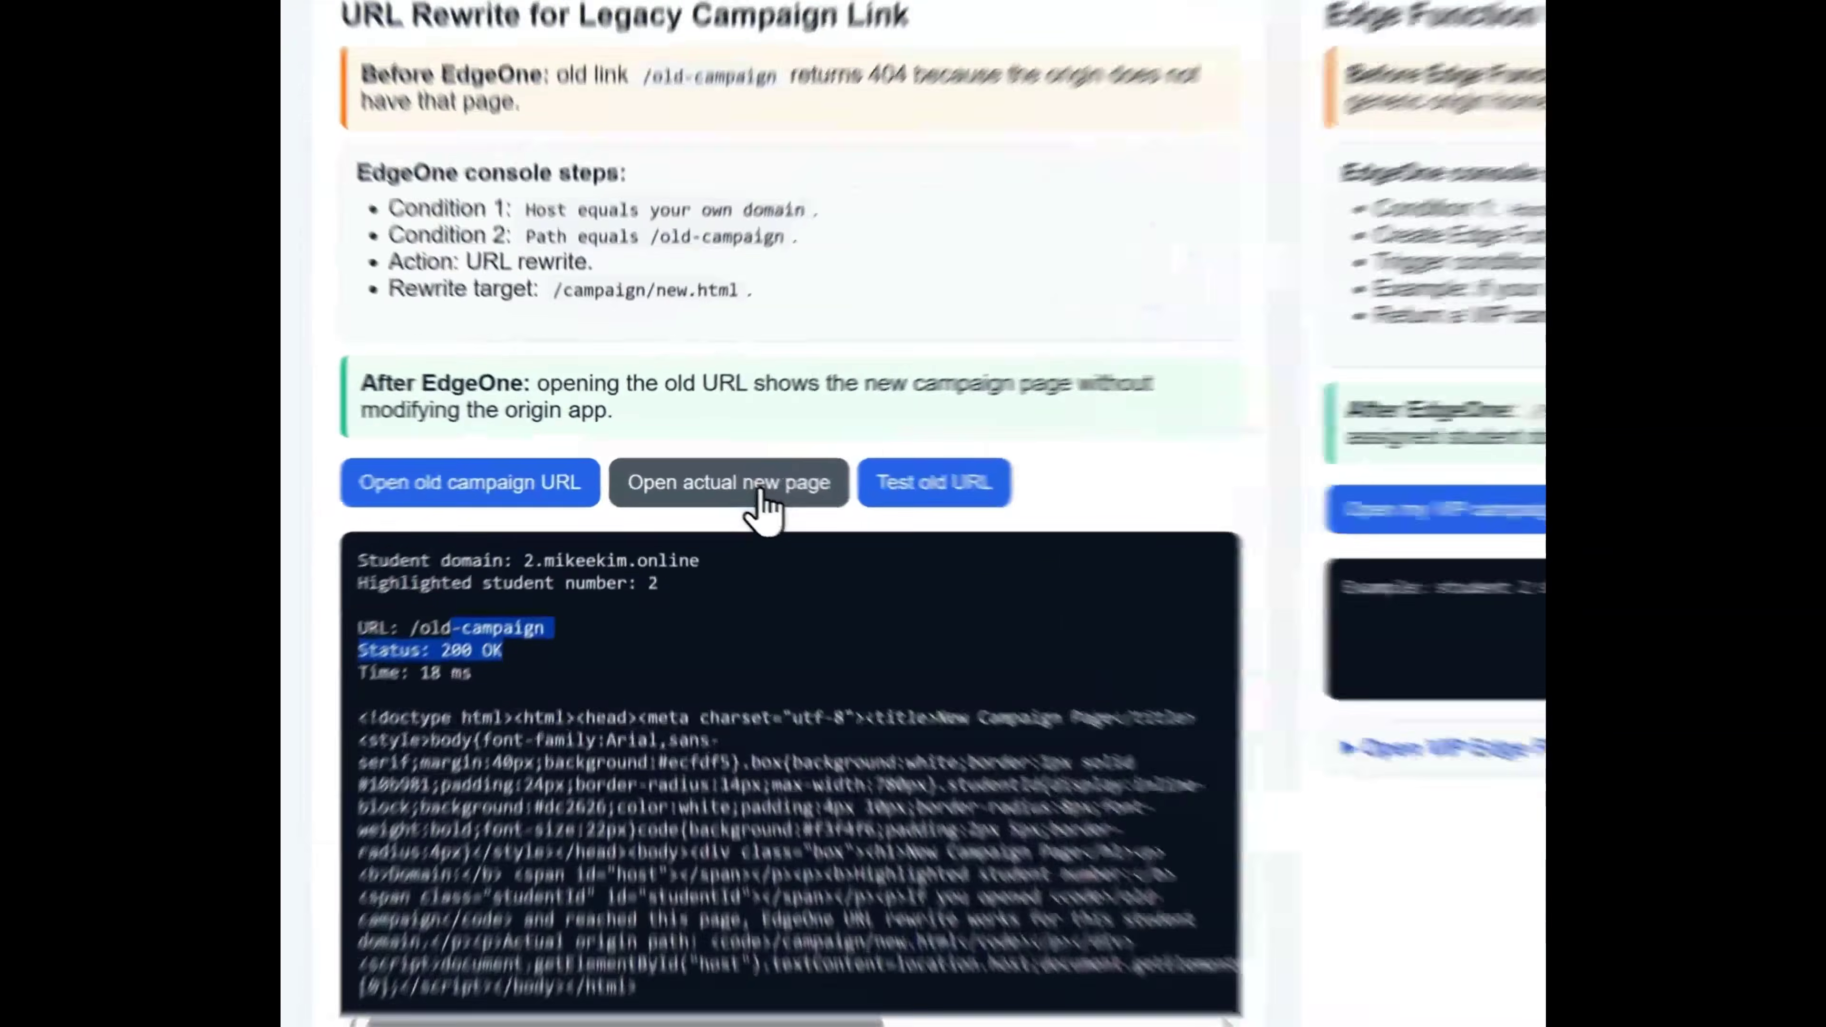
# Open Lab 5's actual new campaign page for comparison and return to the lab page.
pyautogui.click(594, 452)
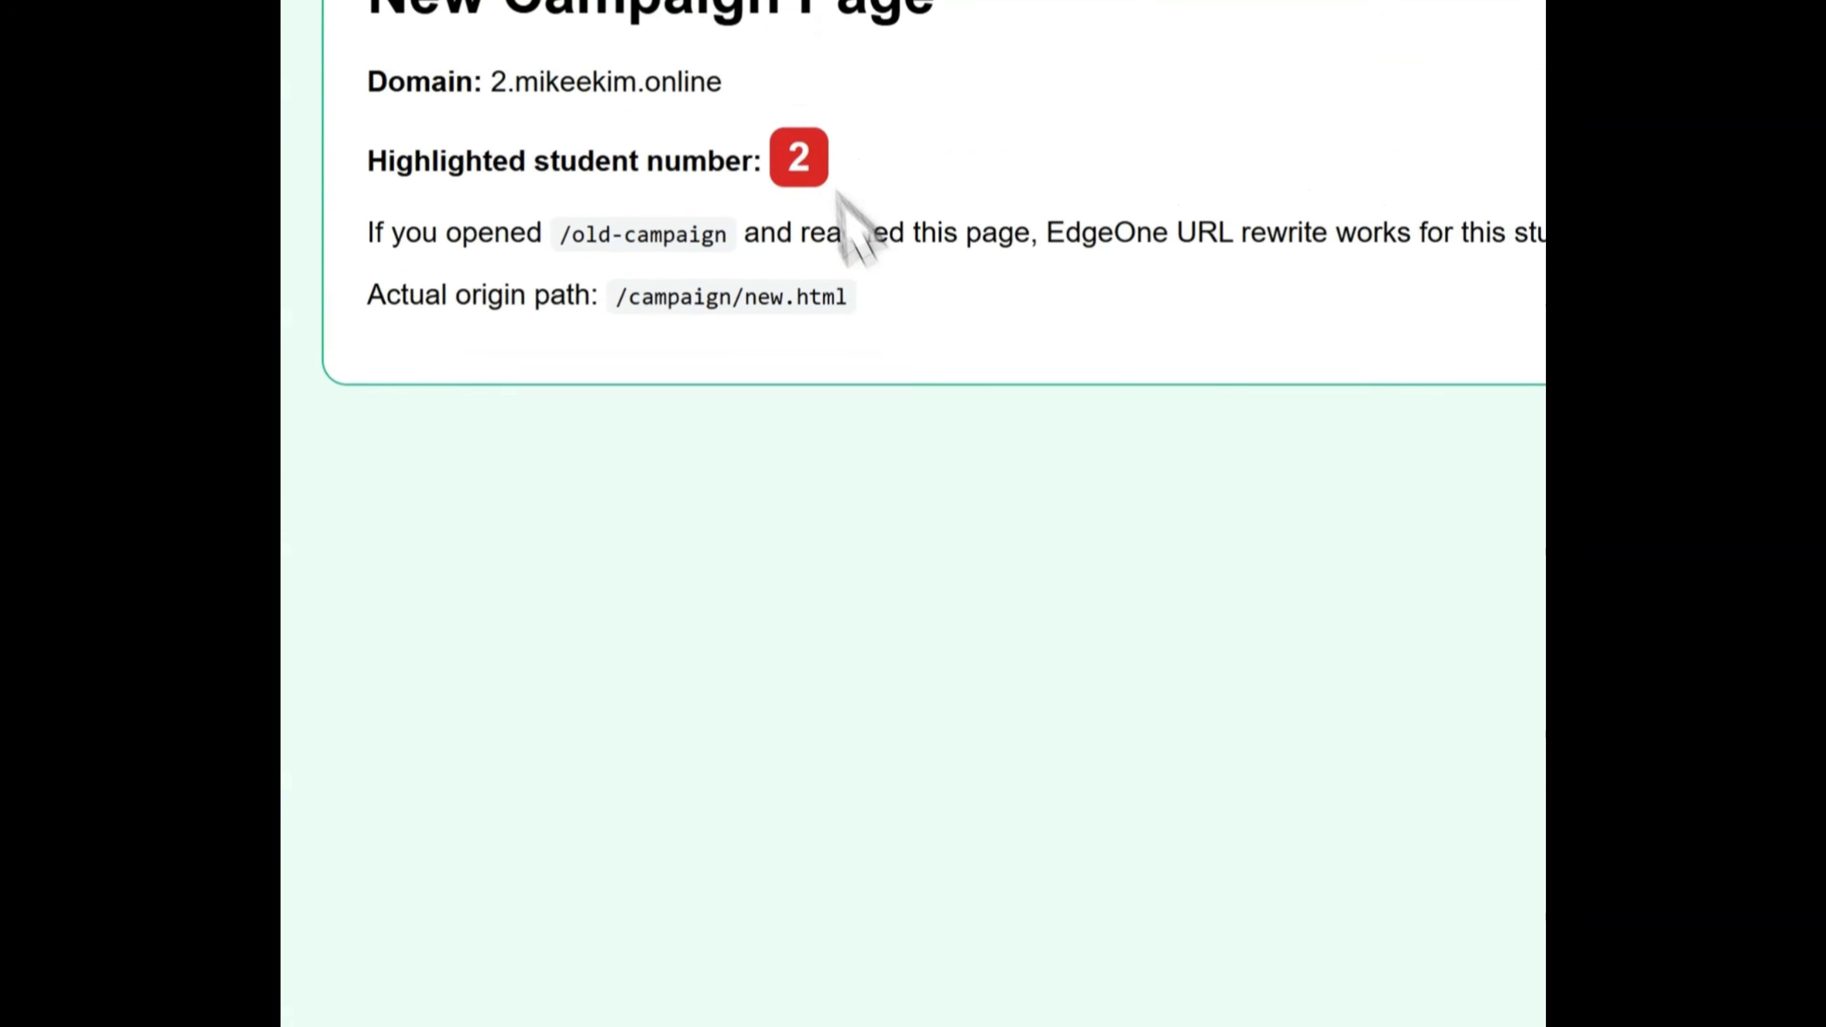
pyautogui.moveTo(412, 133); pyautogui.dragTo(434, 135)
pyautogui.moveTo(591, 229); pyautogui.dragTo(796, 230)
pyautogui.click(403, 2)
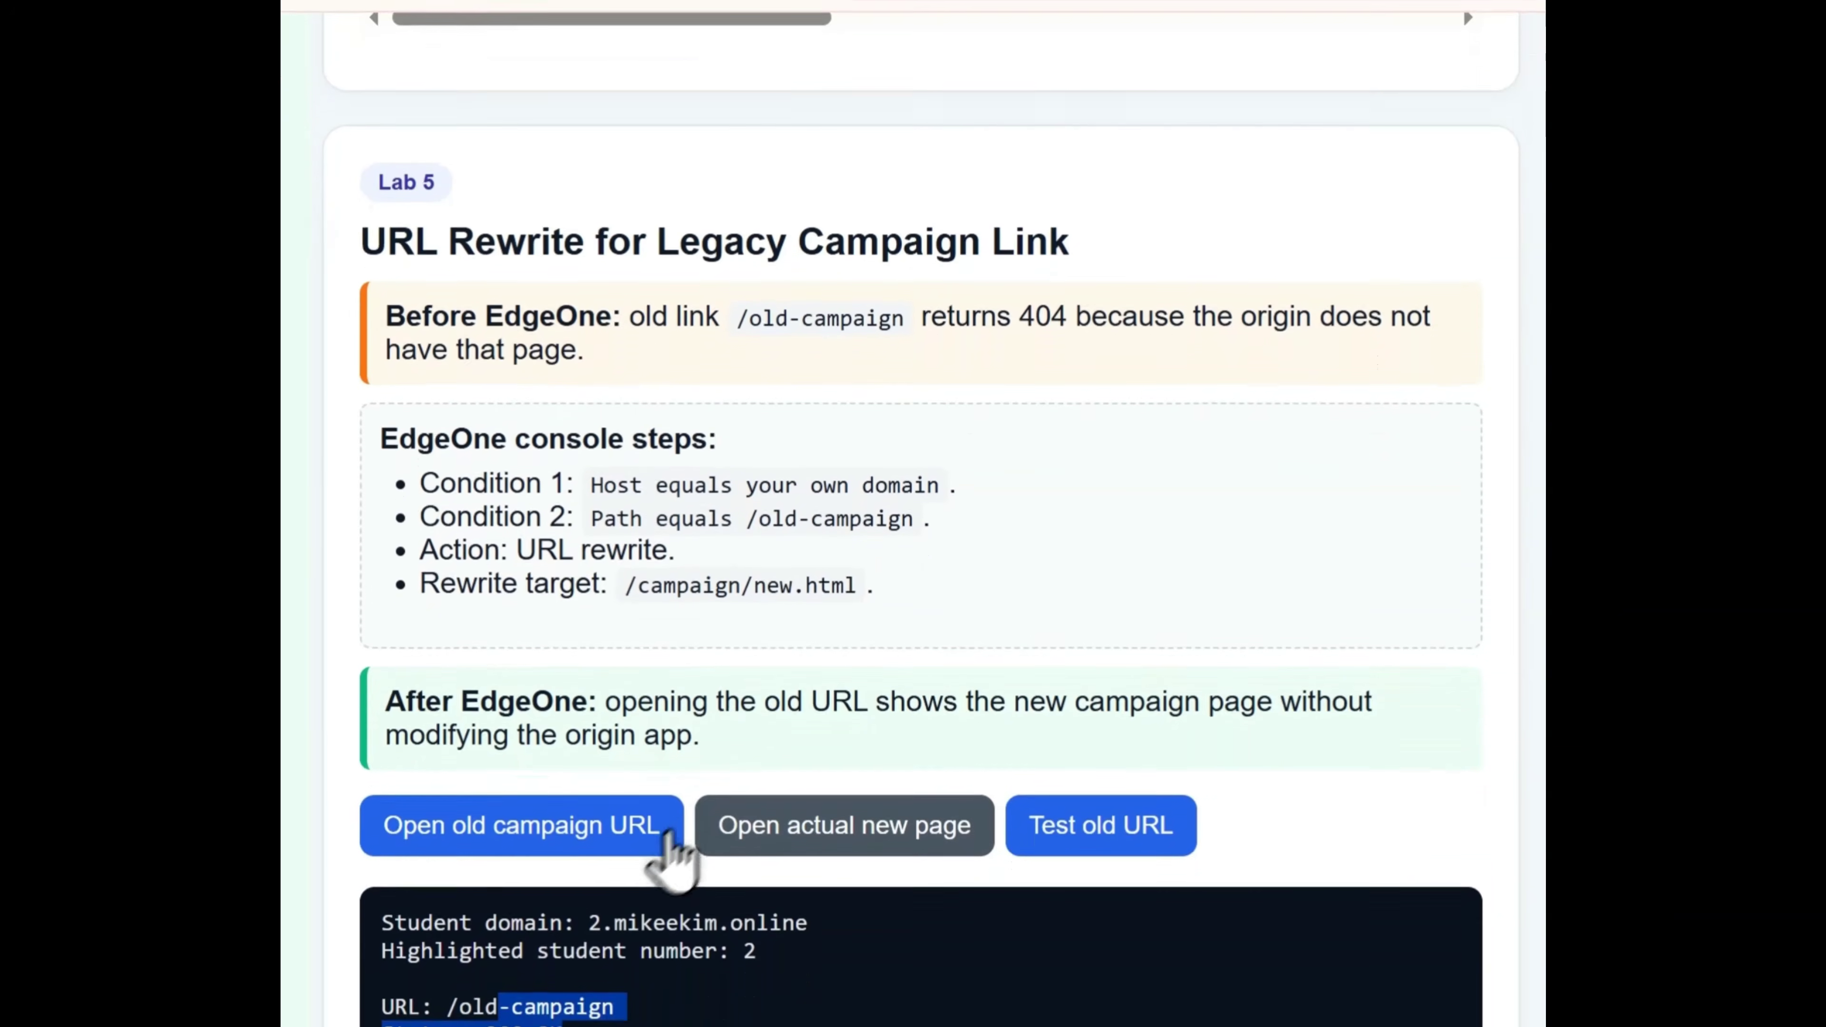
# Reopen the old campaign URL and read the page's note about the /old-campaign rewrite.
pyautogui.click(665, 834)
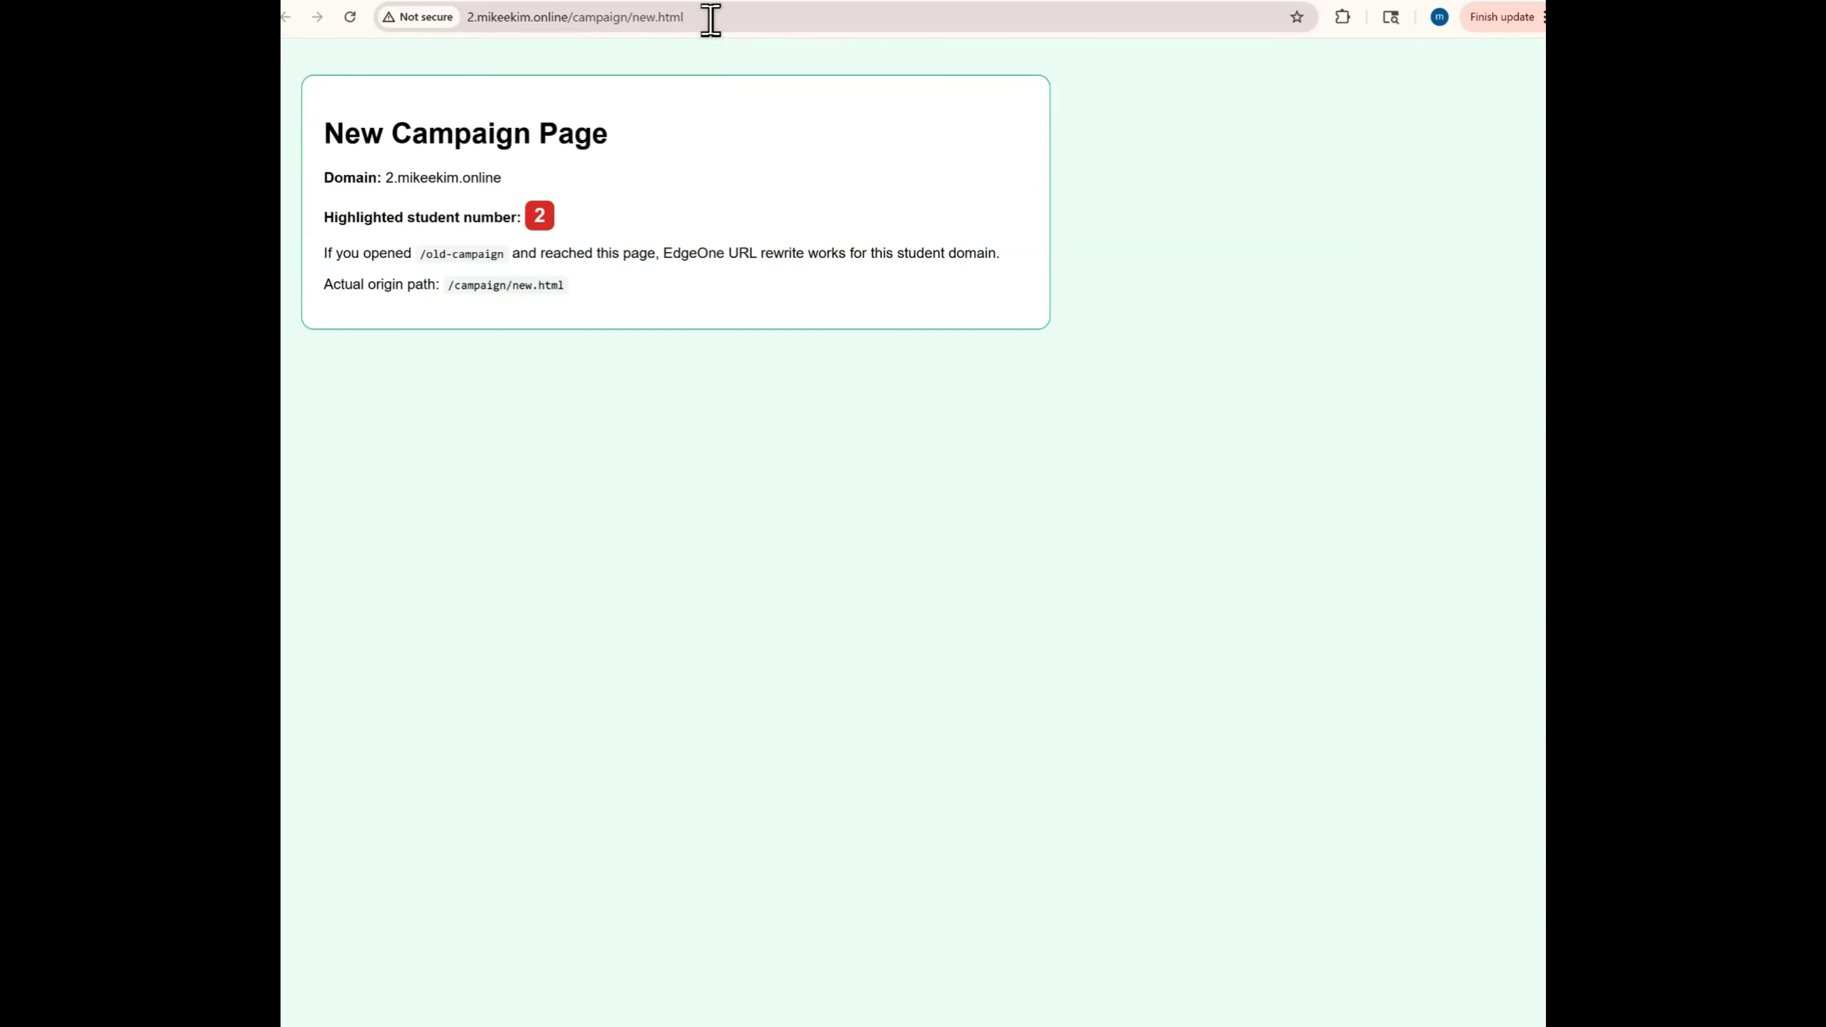
pyautogui.doubleClick(782, 253)
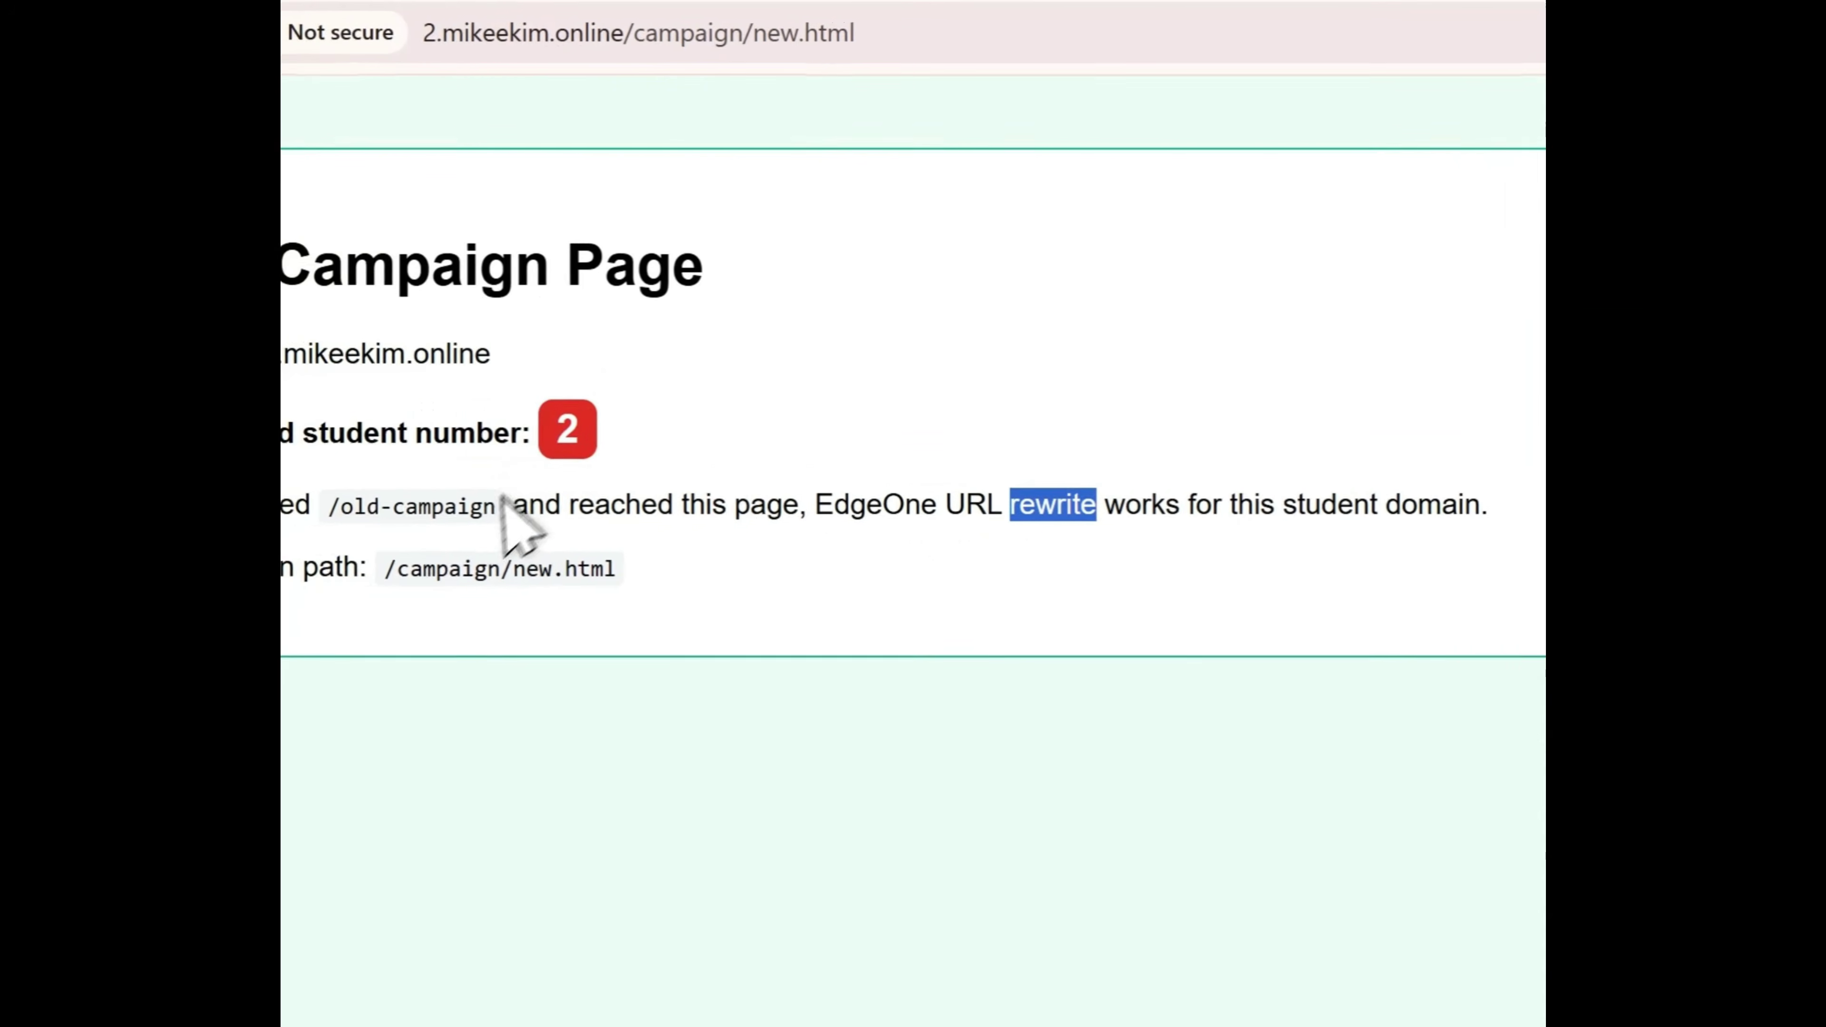
pyautogui.moveTo(341, 506)
pyautogui.mouseDown()
pyautogui.moveTo(442, 507)
pyautogui.moveTo(334, 509)
pyautogui.mouseUp()
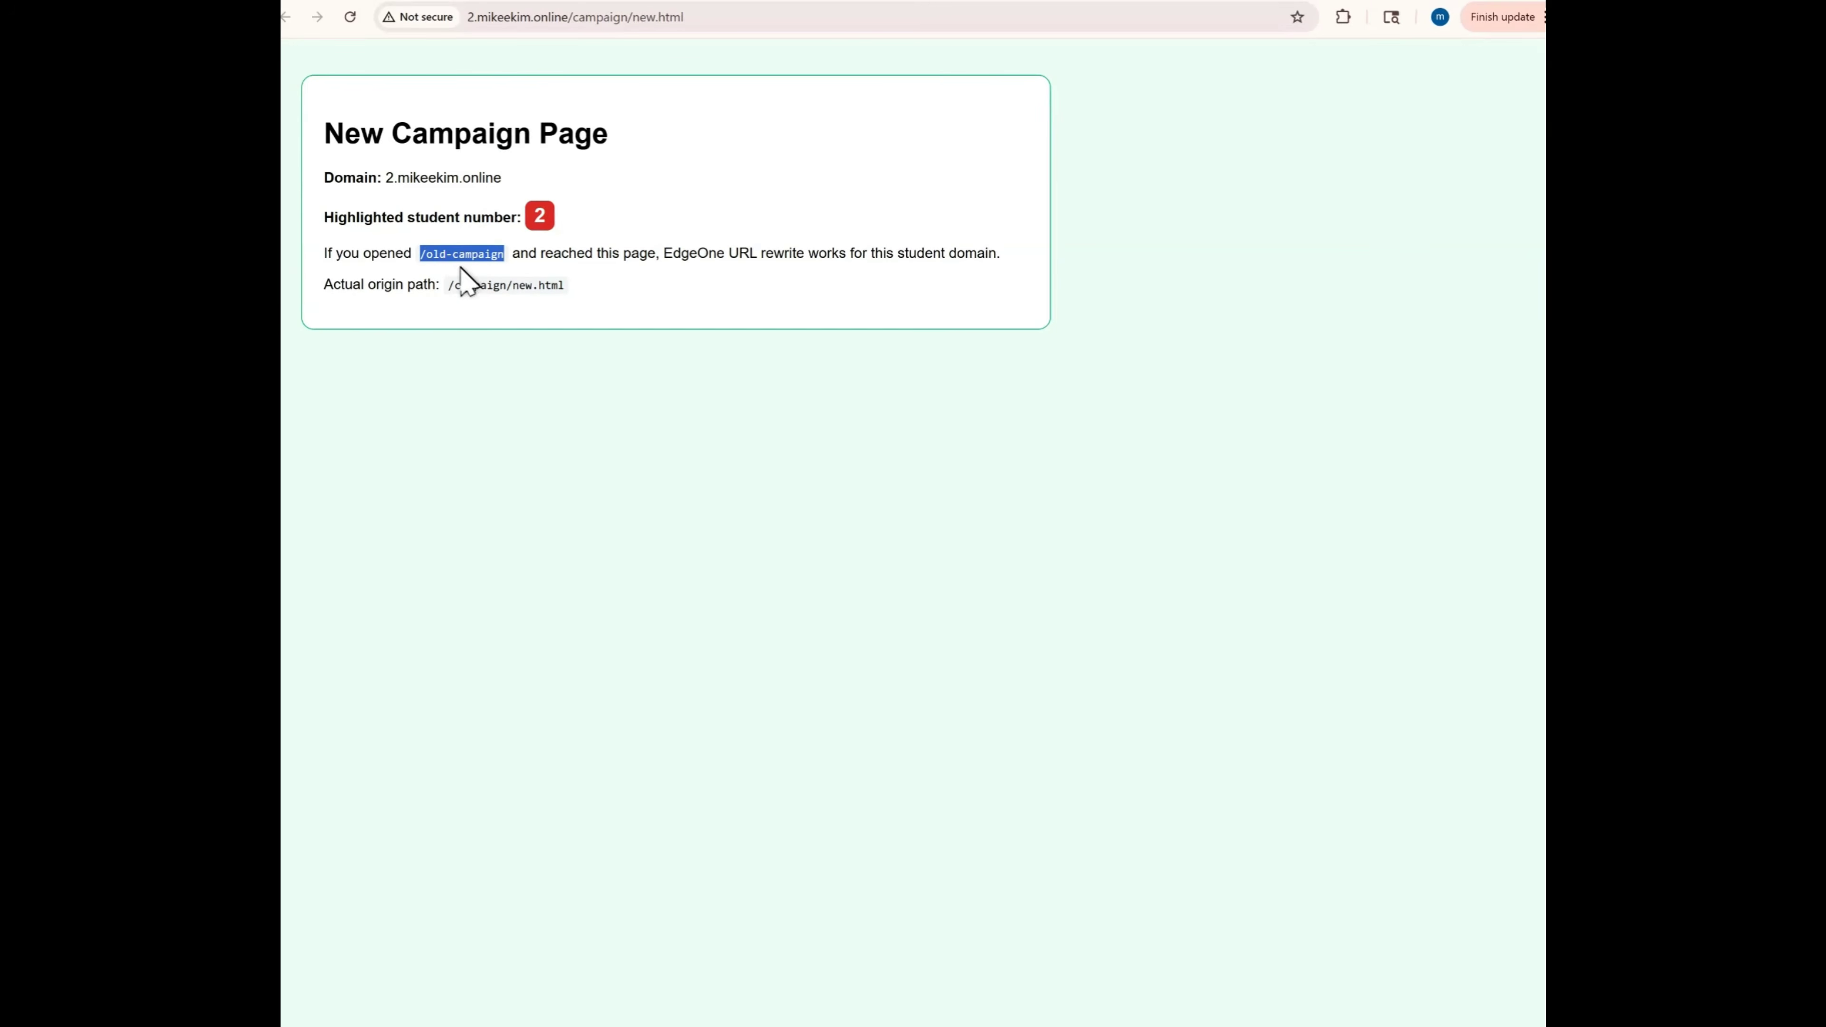
# Load 2.mikeekim.online/old-campaign directly in the browser to verify the redirect.
pyautogui.click(583, 18)
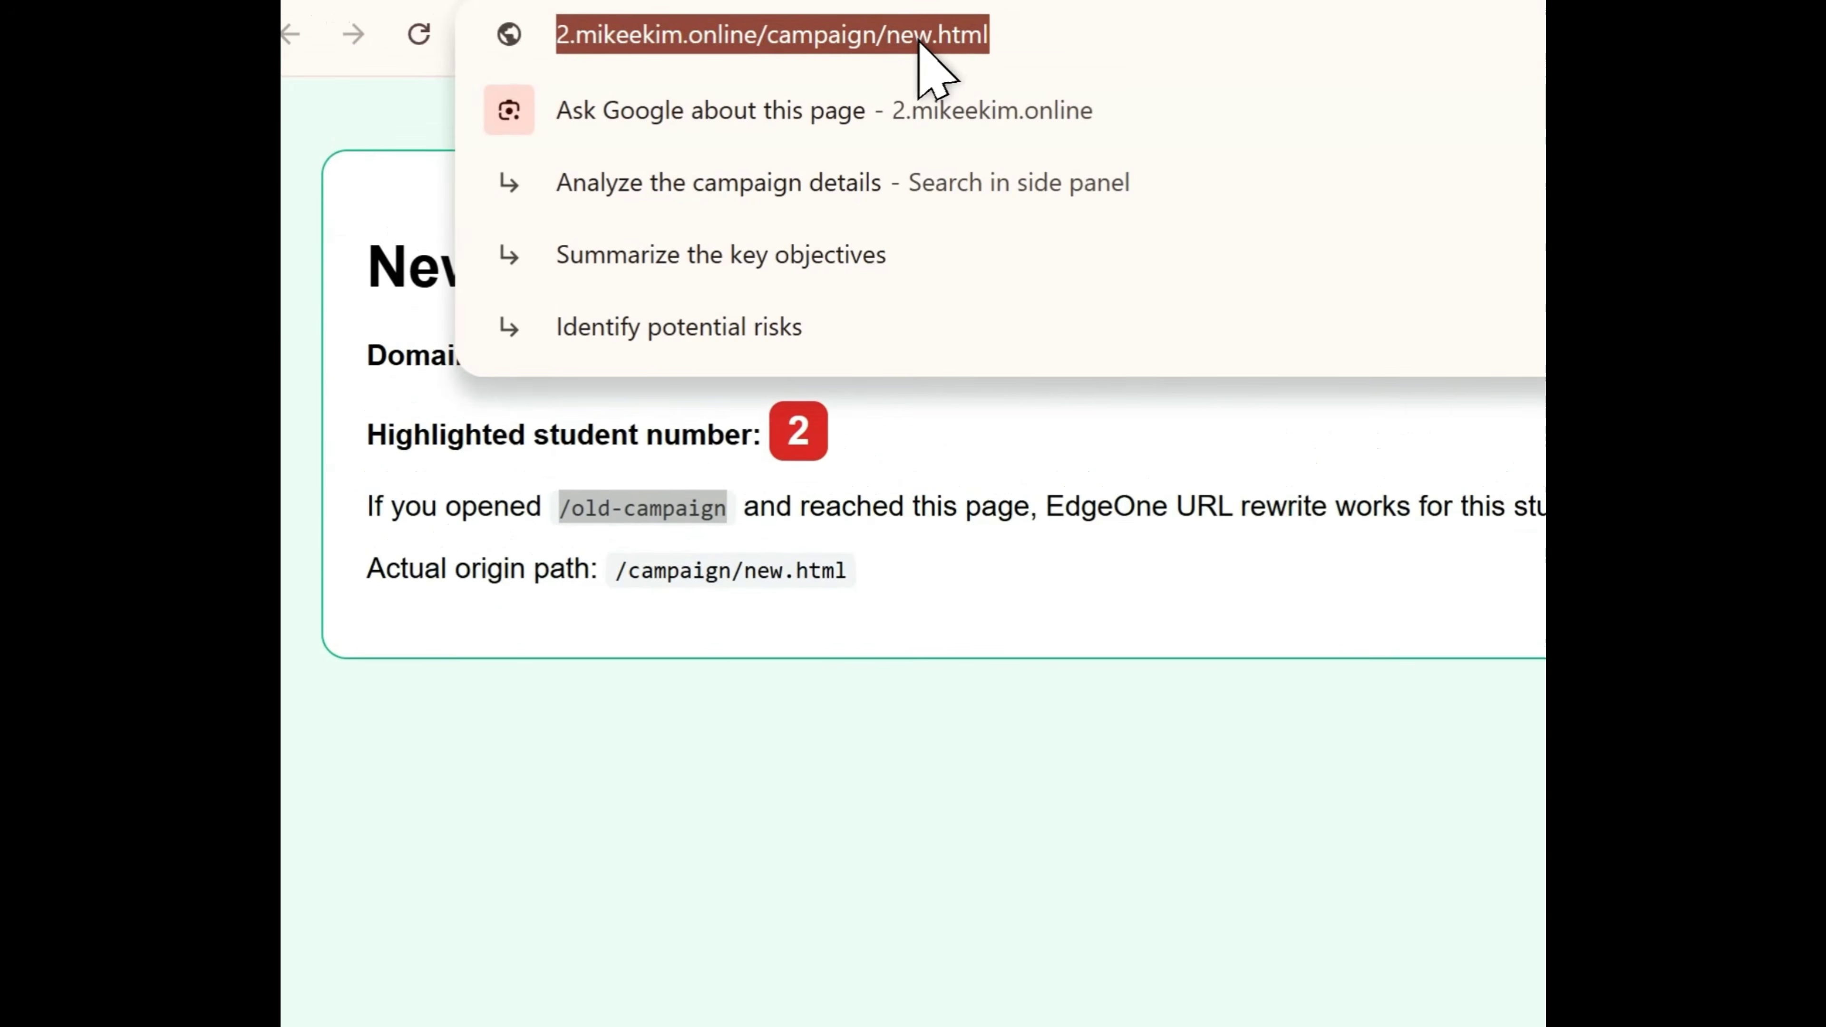
pyautogui.click(589, 18)
pyautogui.doubleClick(897, 37)
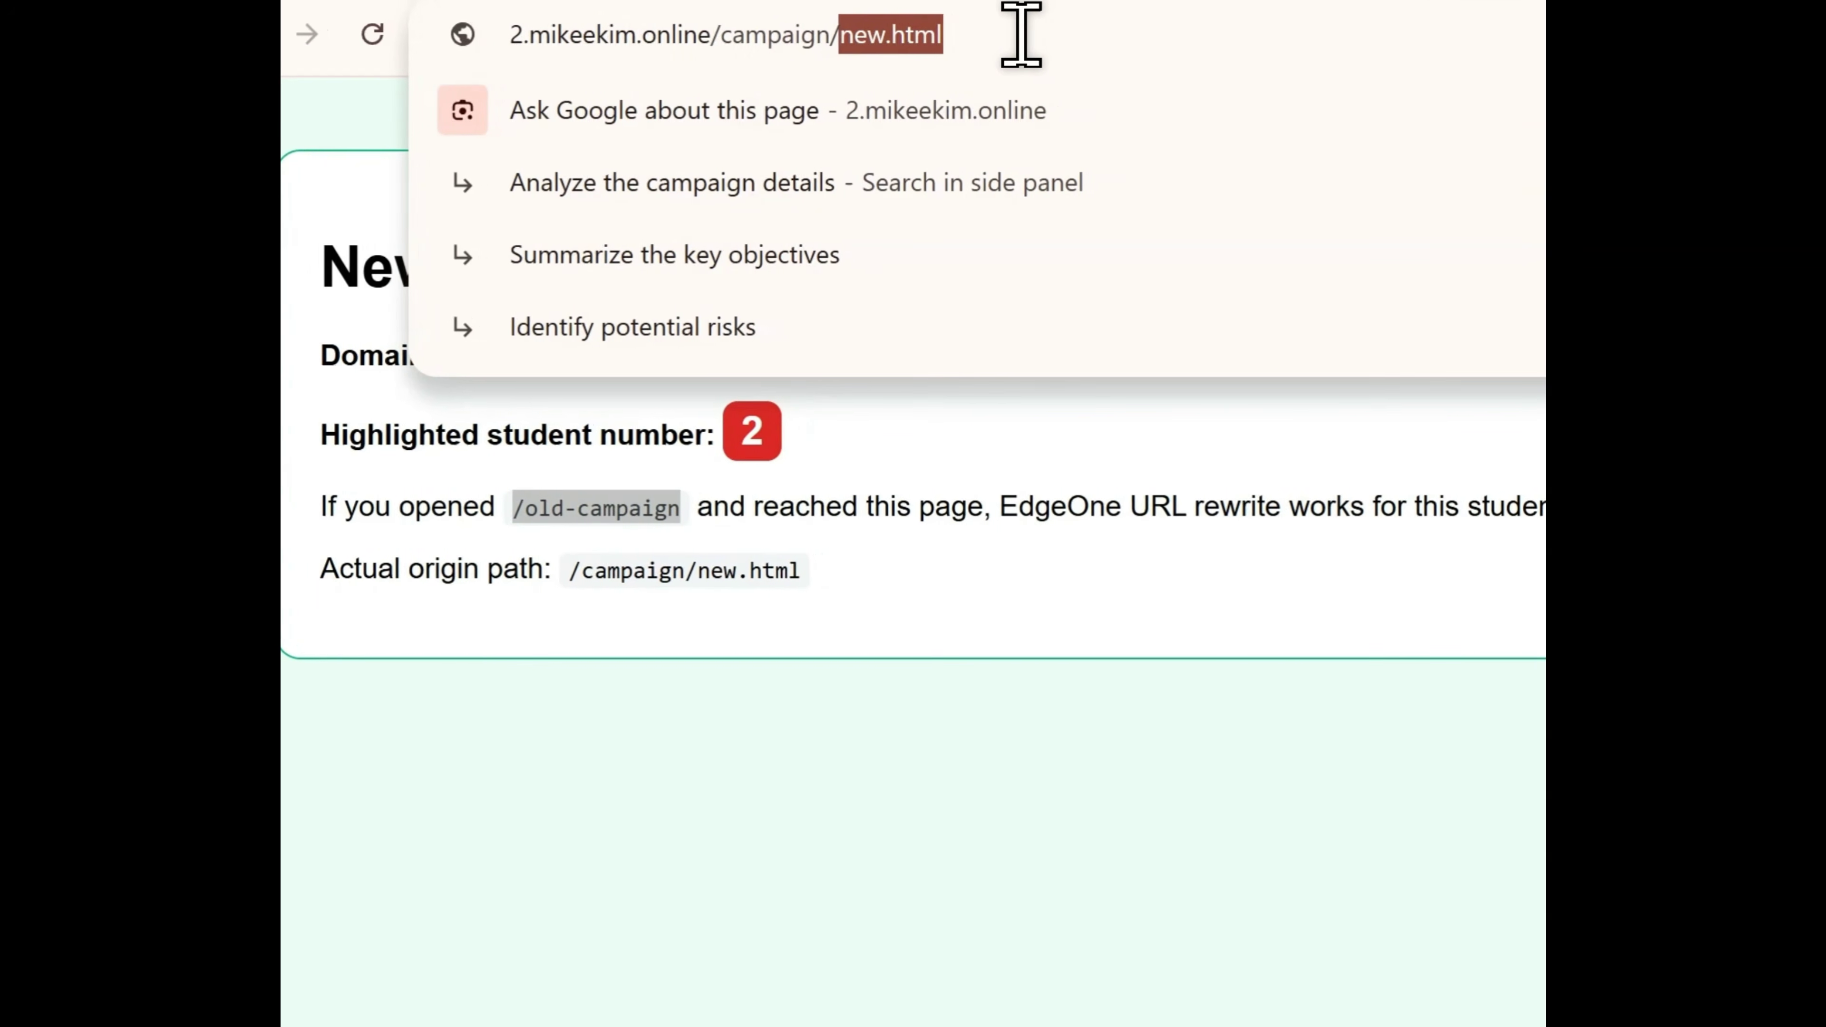
pyautogui.write('/old-campaign')
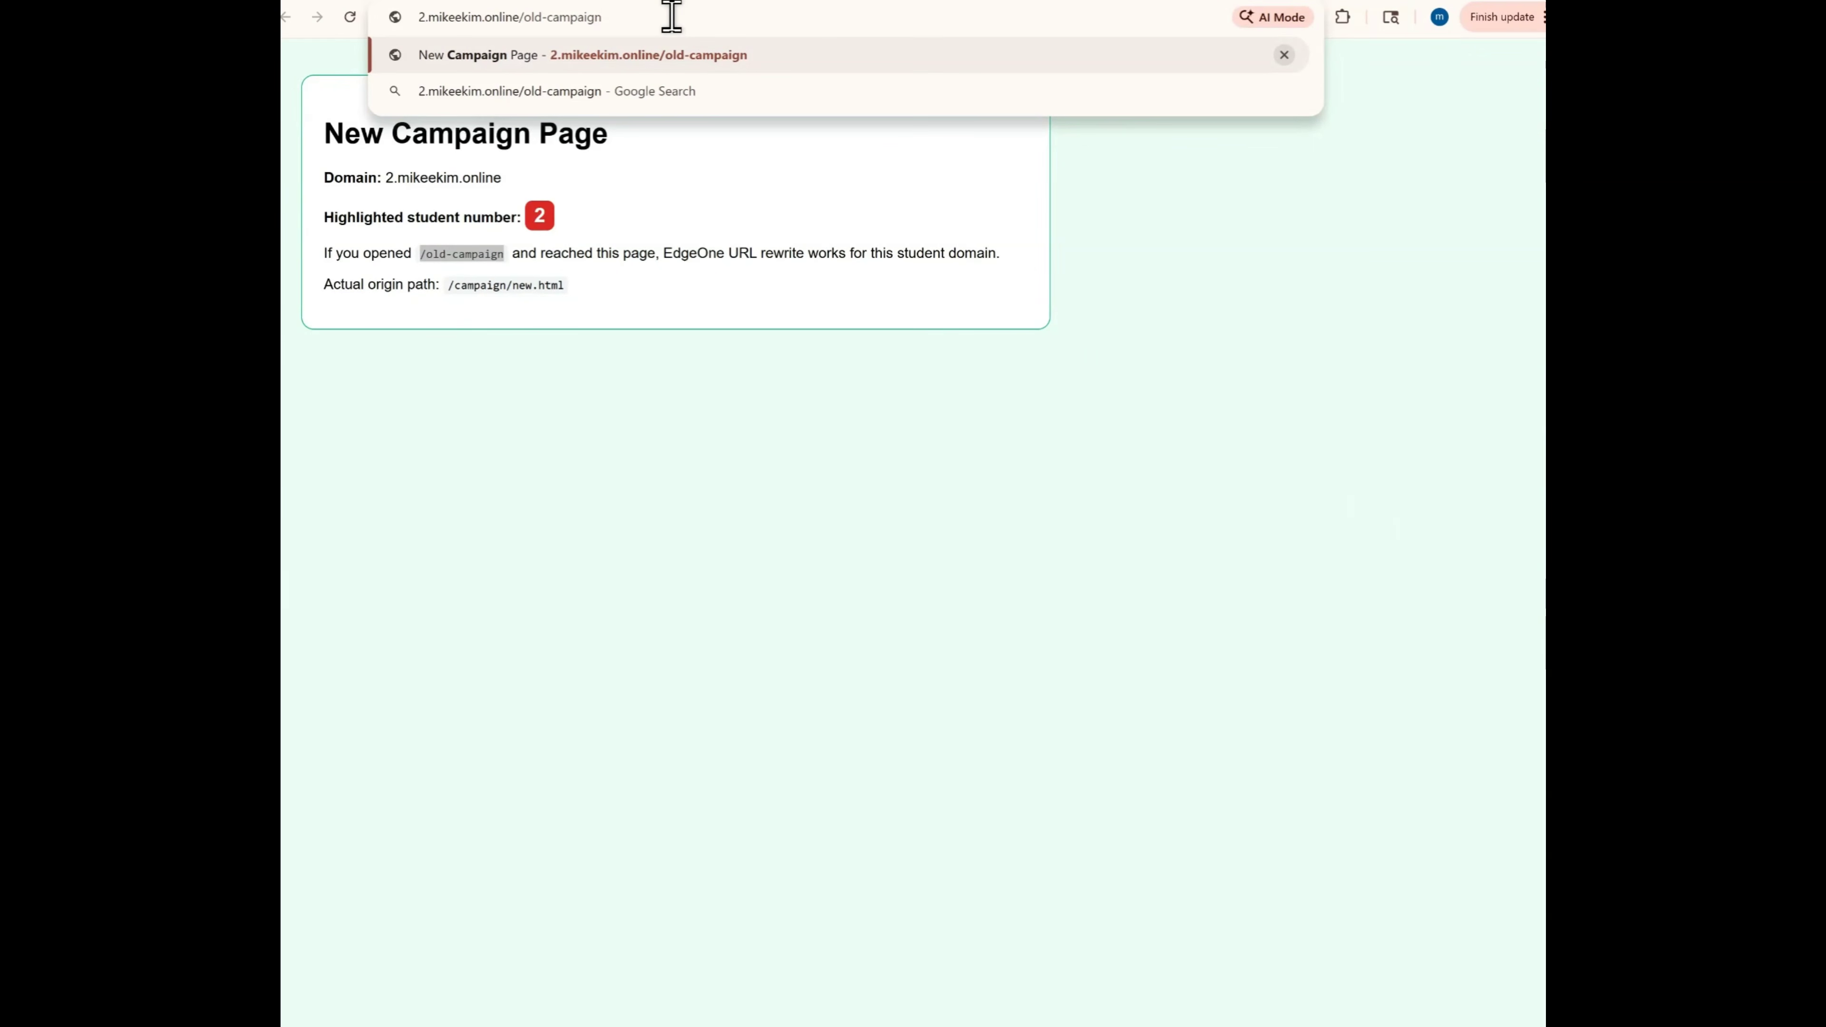
pyautogui.press('Return')
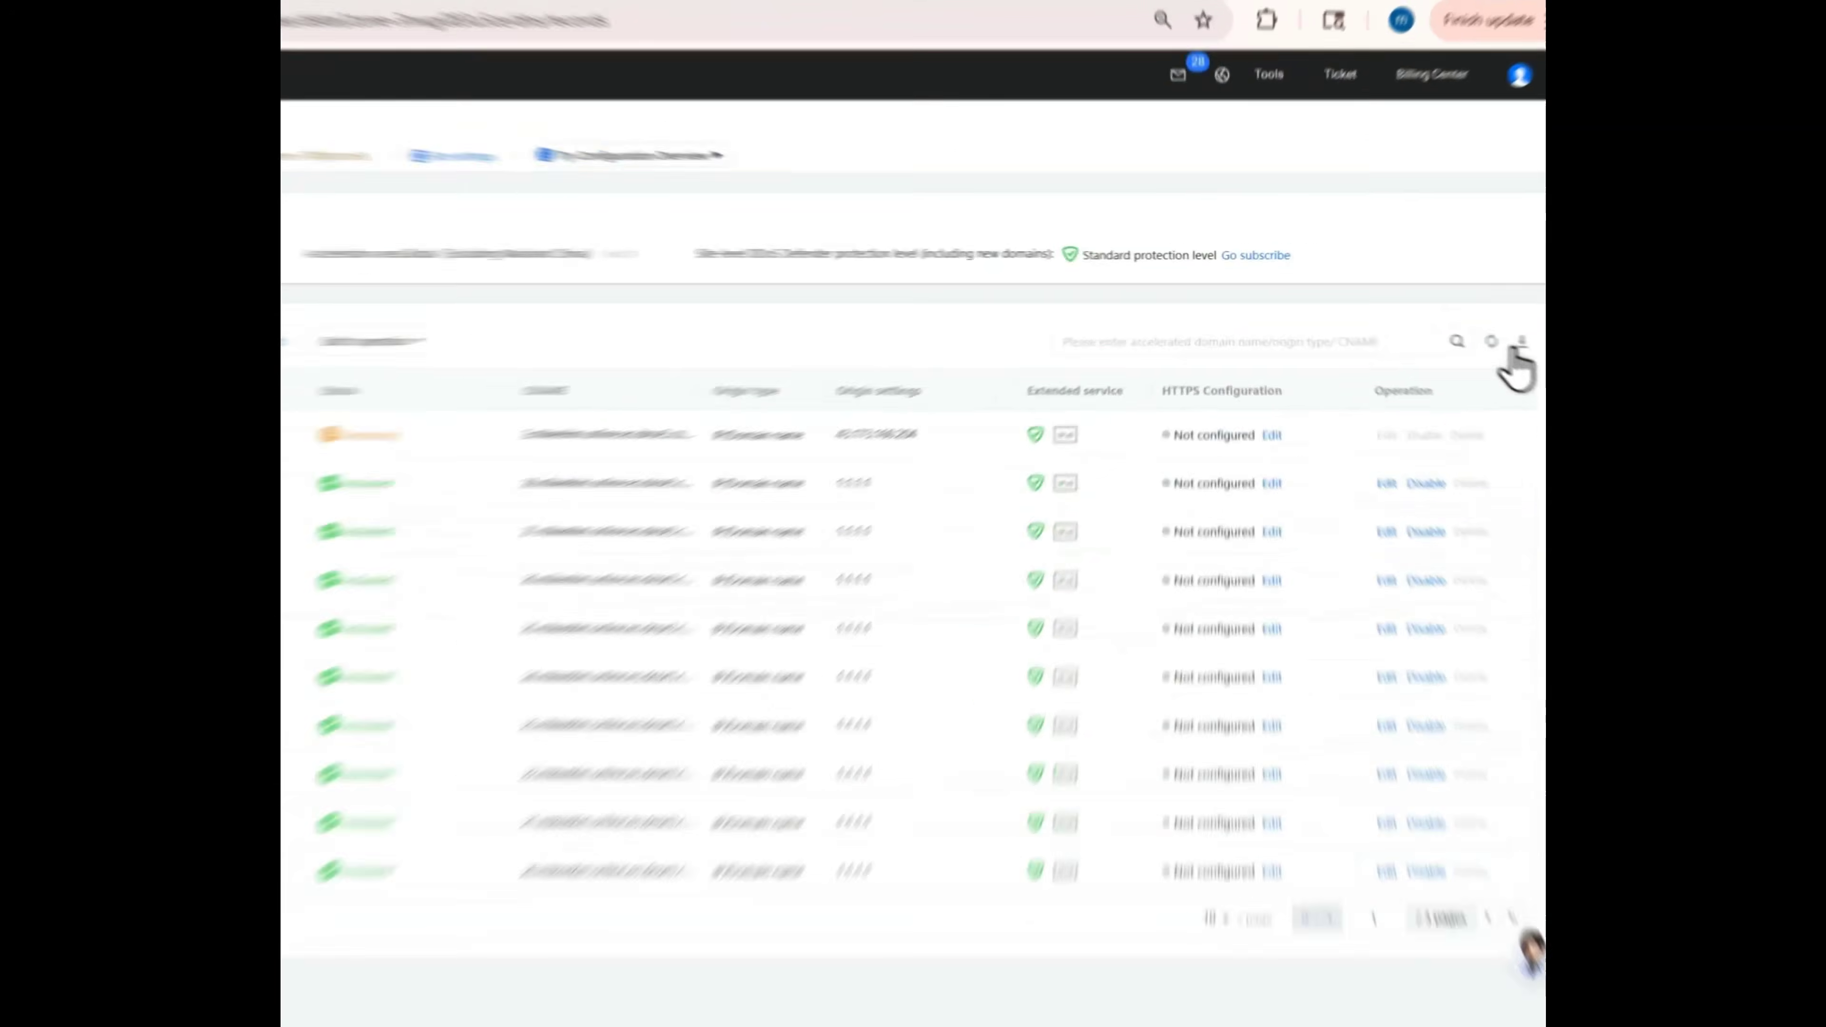
# Refresh the domain list to recheck the status of 2.mikeekim.online and go back to the labs.
pyautogui.click(1495, 248)
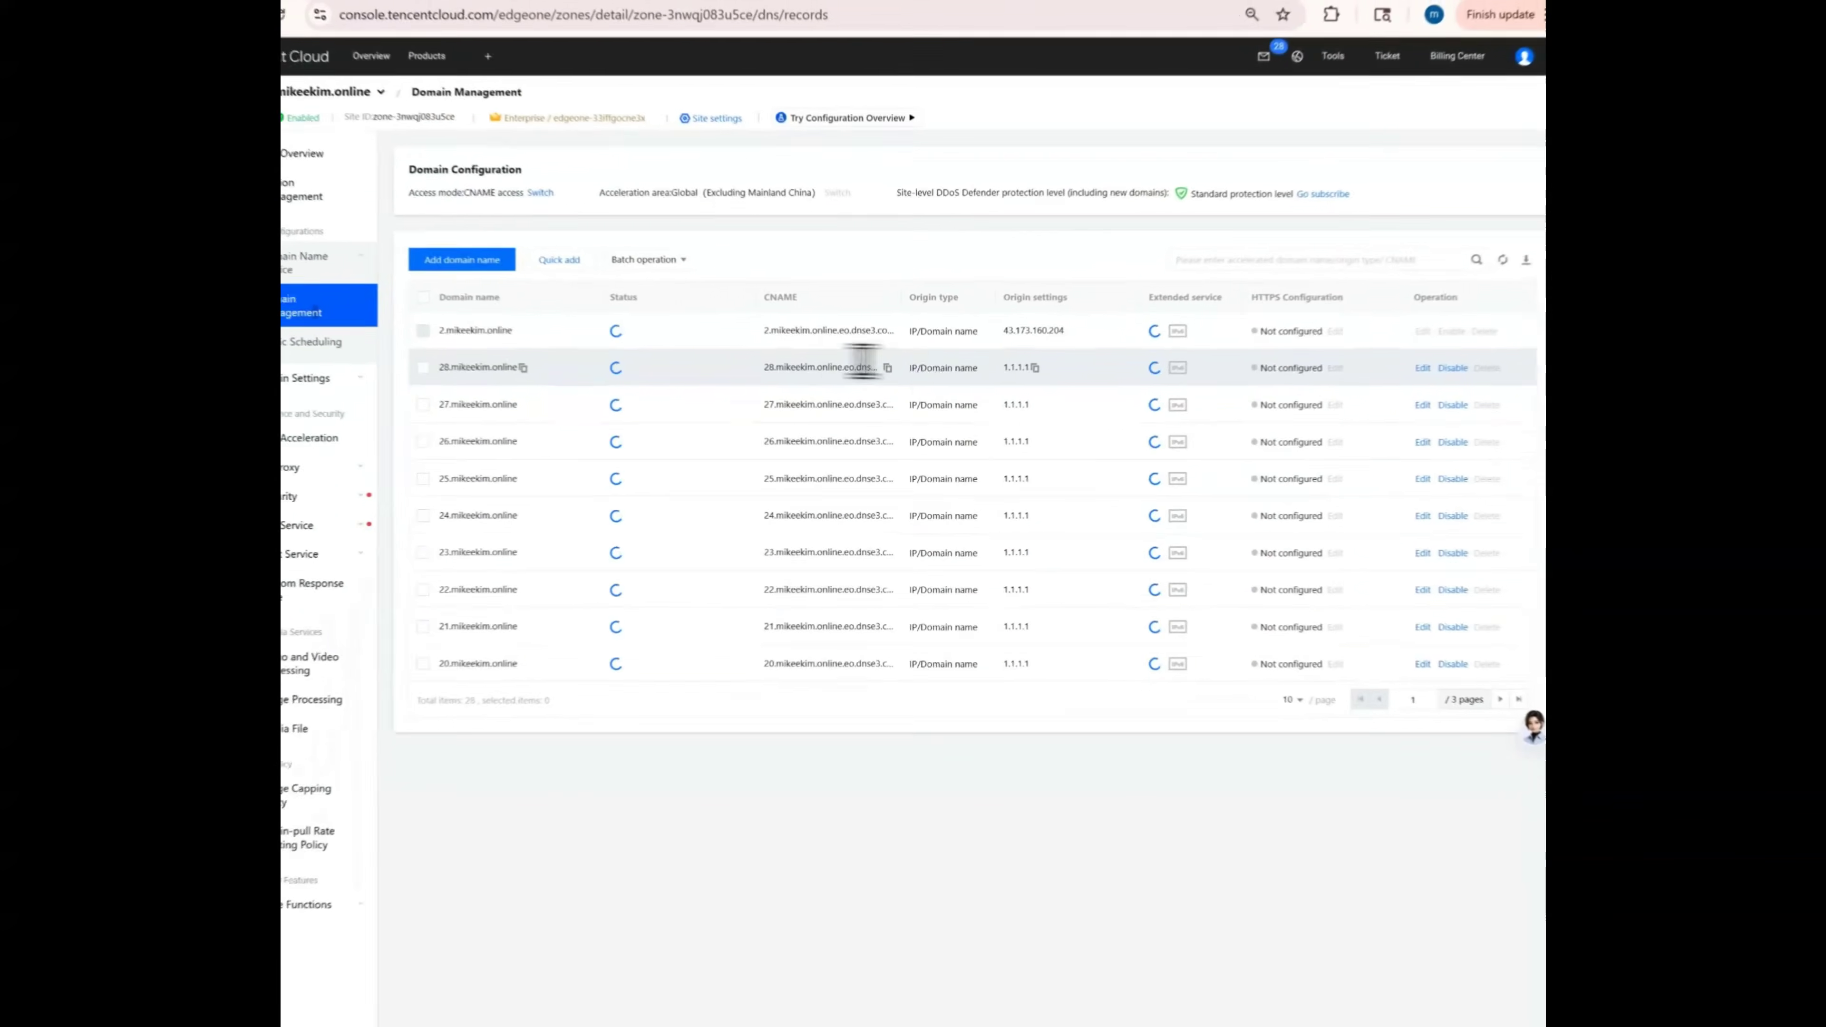
pyautogui.moveTo(704, 337)
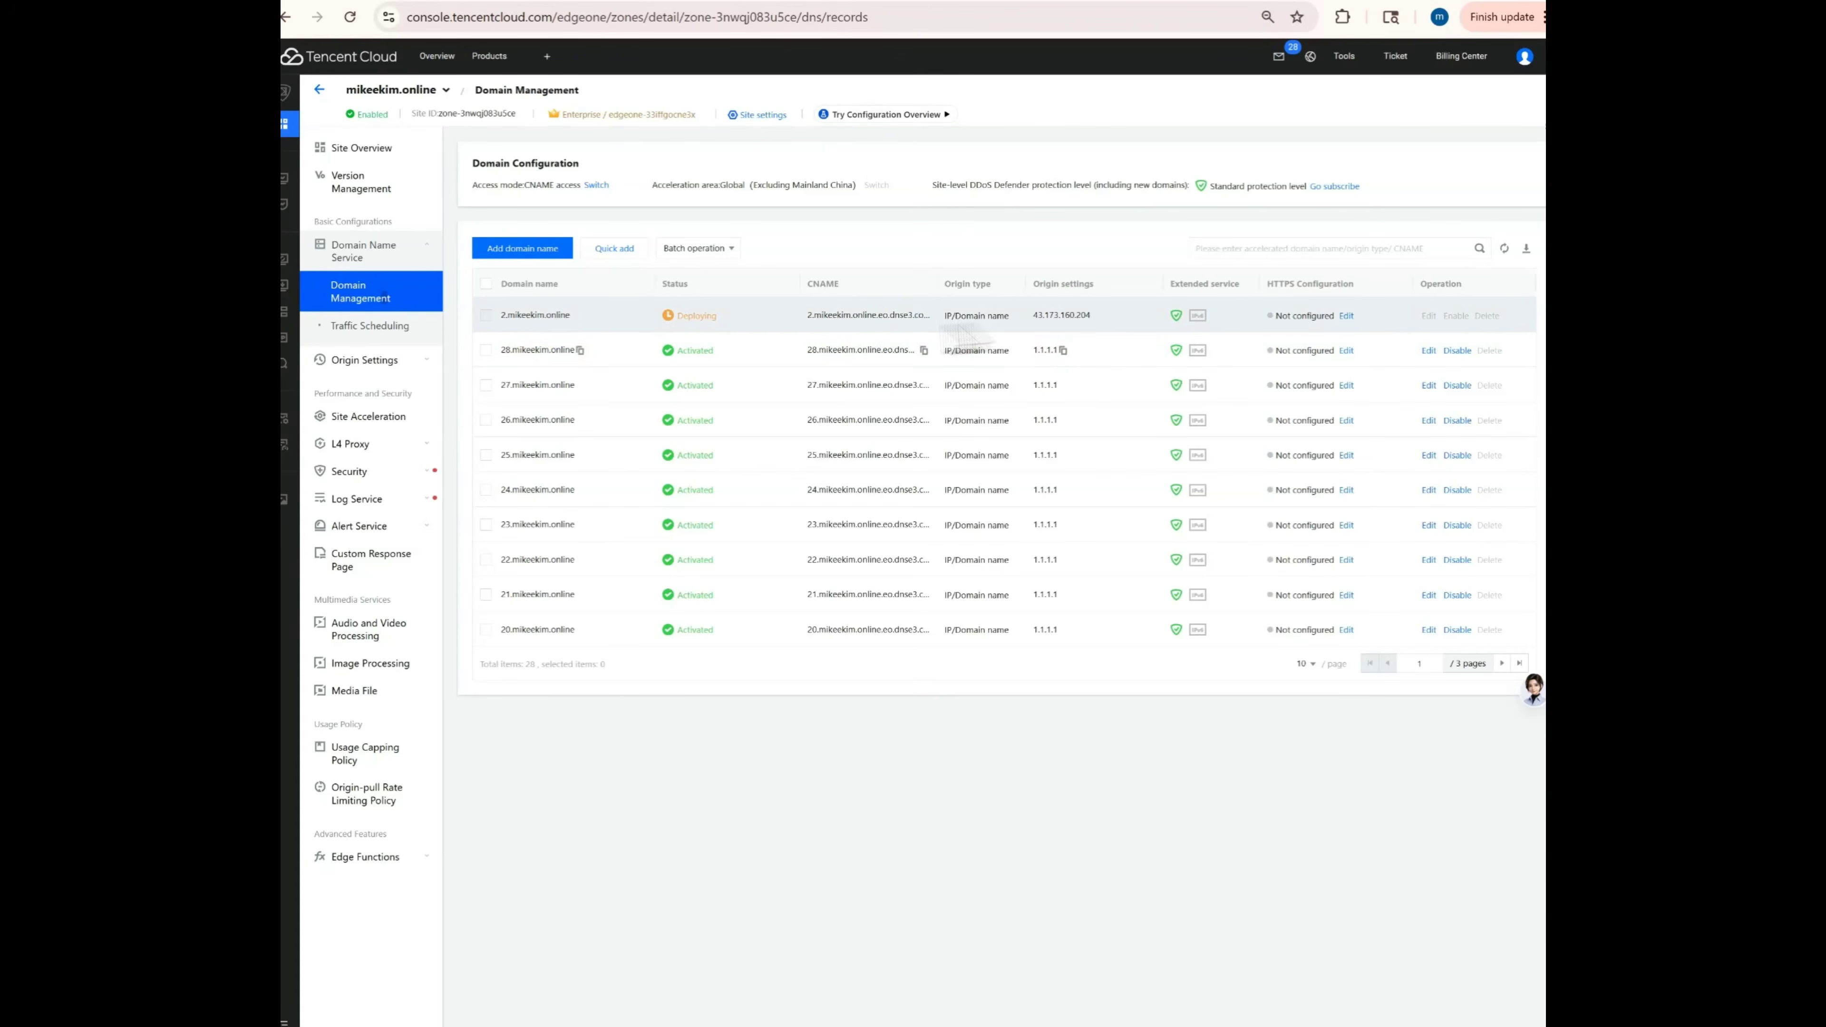
pyautogui.click(324, 1)
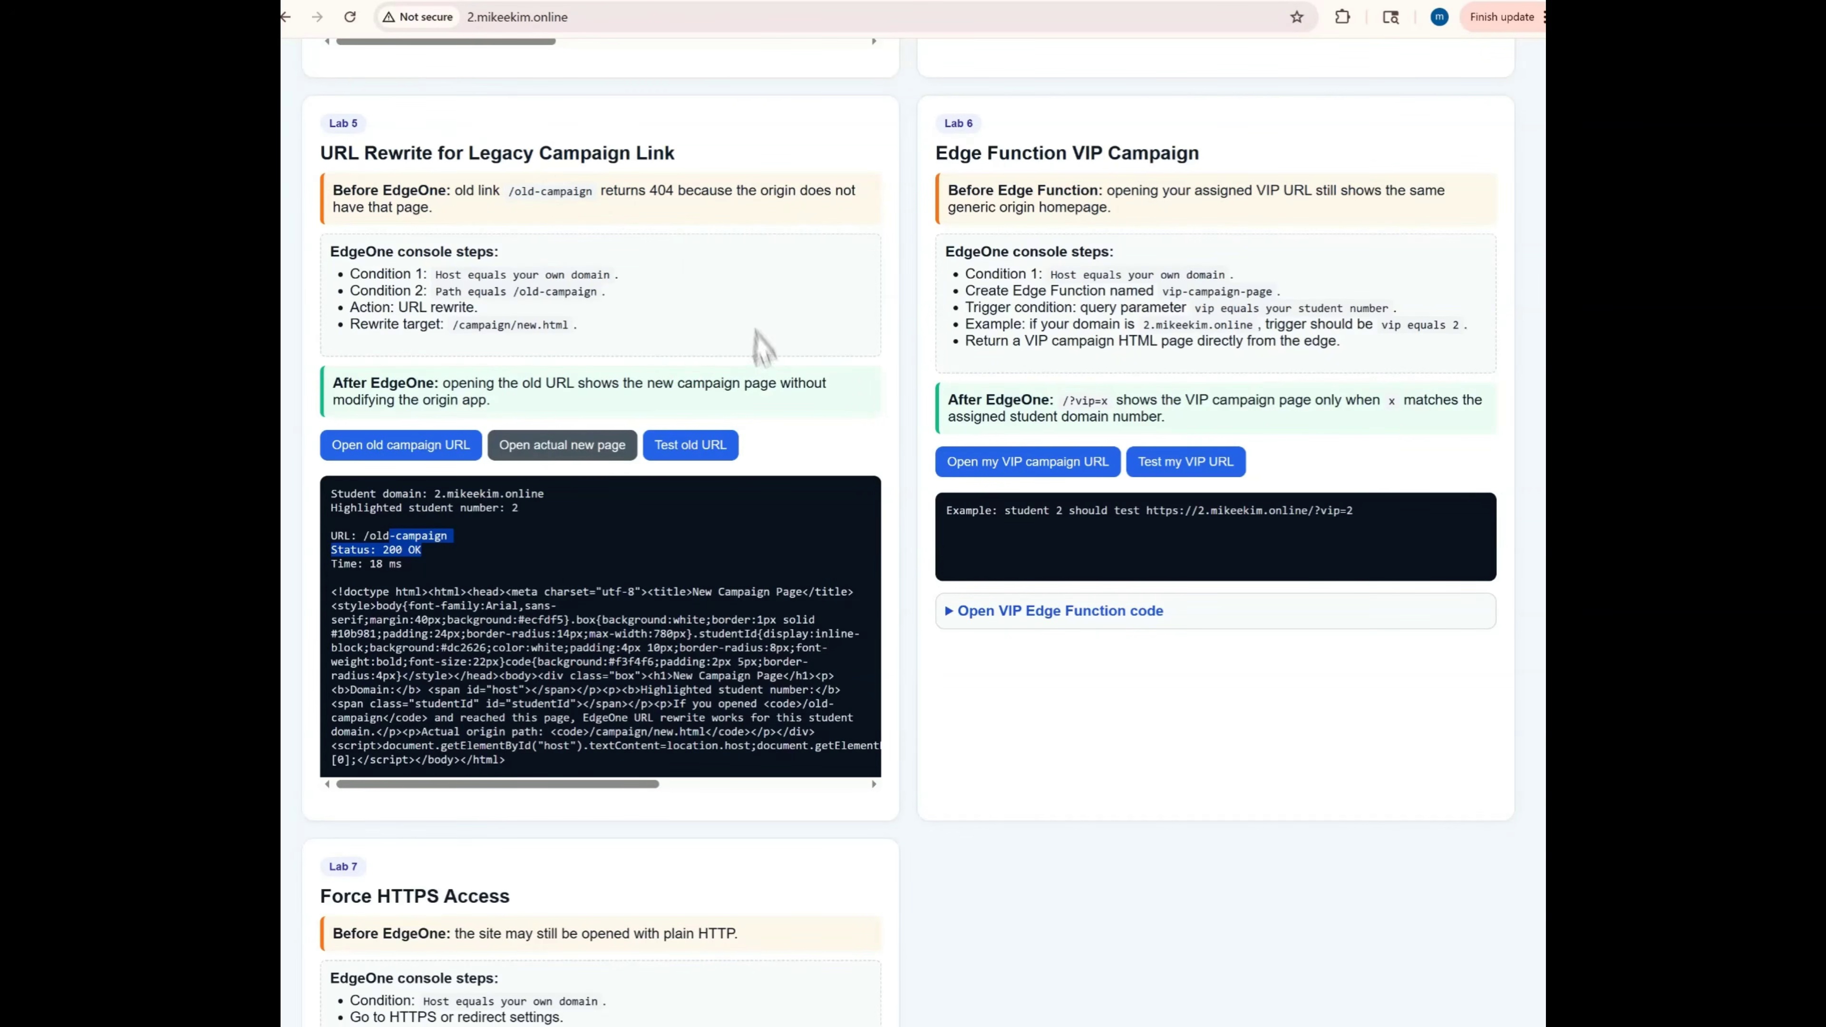
# Review the Lab 6 Edge Function VIP Campaign instructions, including the expected /?vip=x behaviour.
pyautogui.moveTo(378, 152); pyautogui.dragTo(463, 153)
pyautogui.click(545, 183)
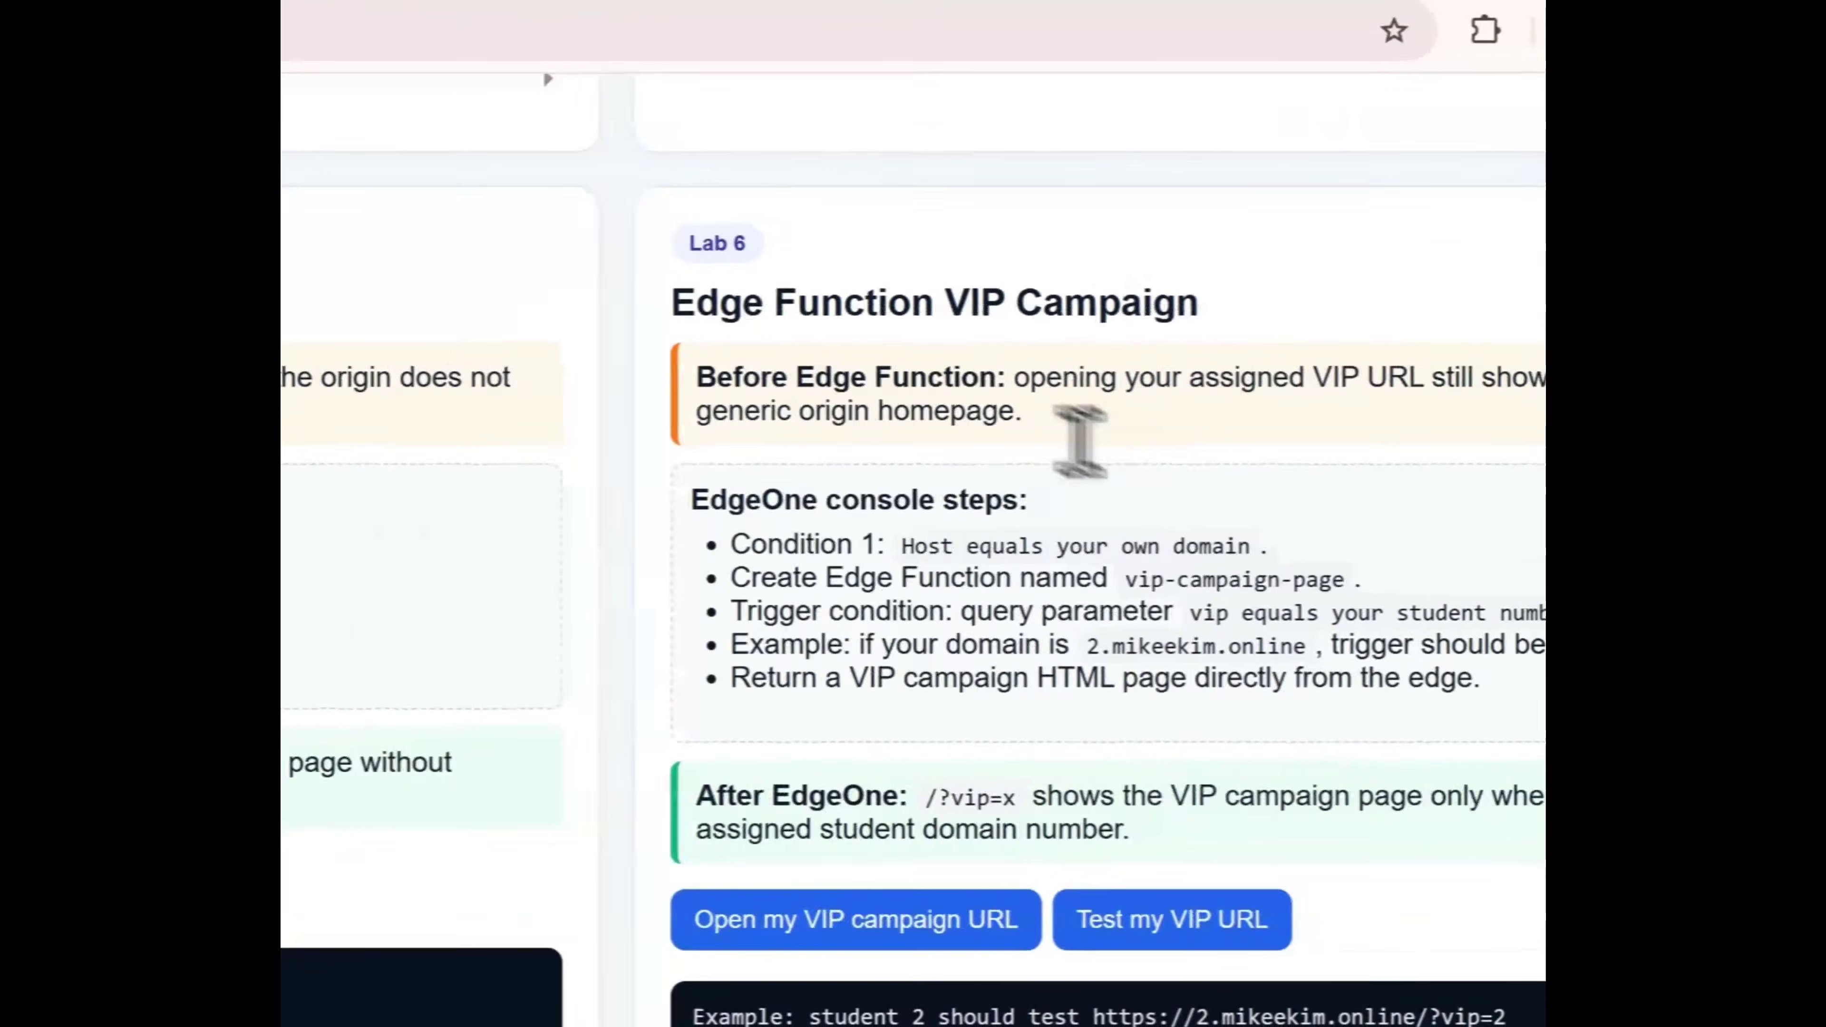
pyautogui.moveTo(790, 302); pyautogui.dragTo(1078, 332)
pyautogui.click(1282, 478)
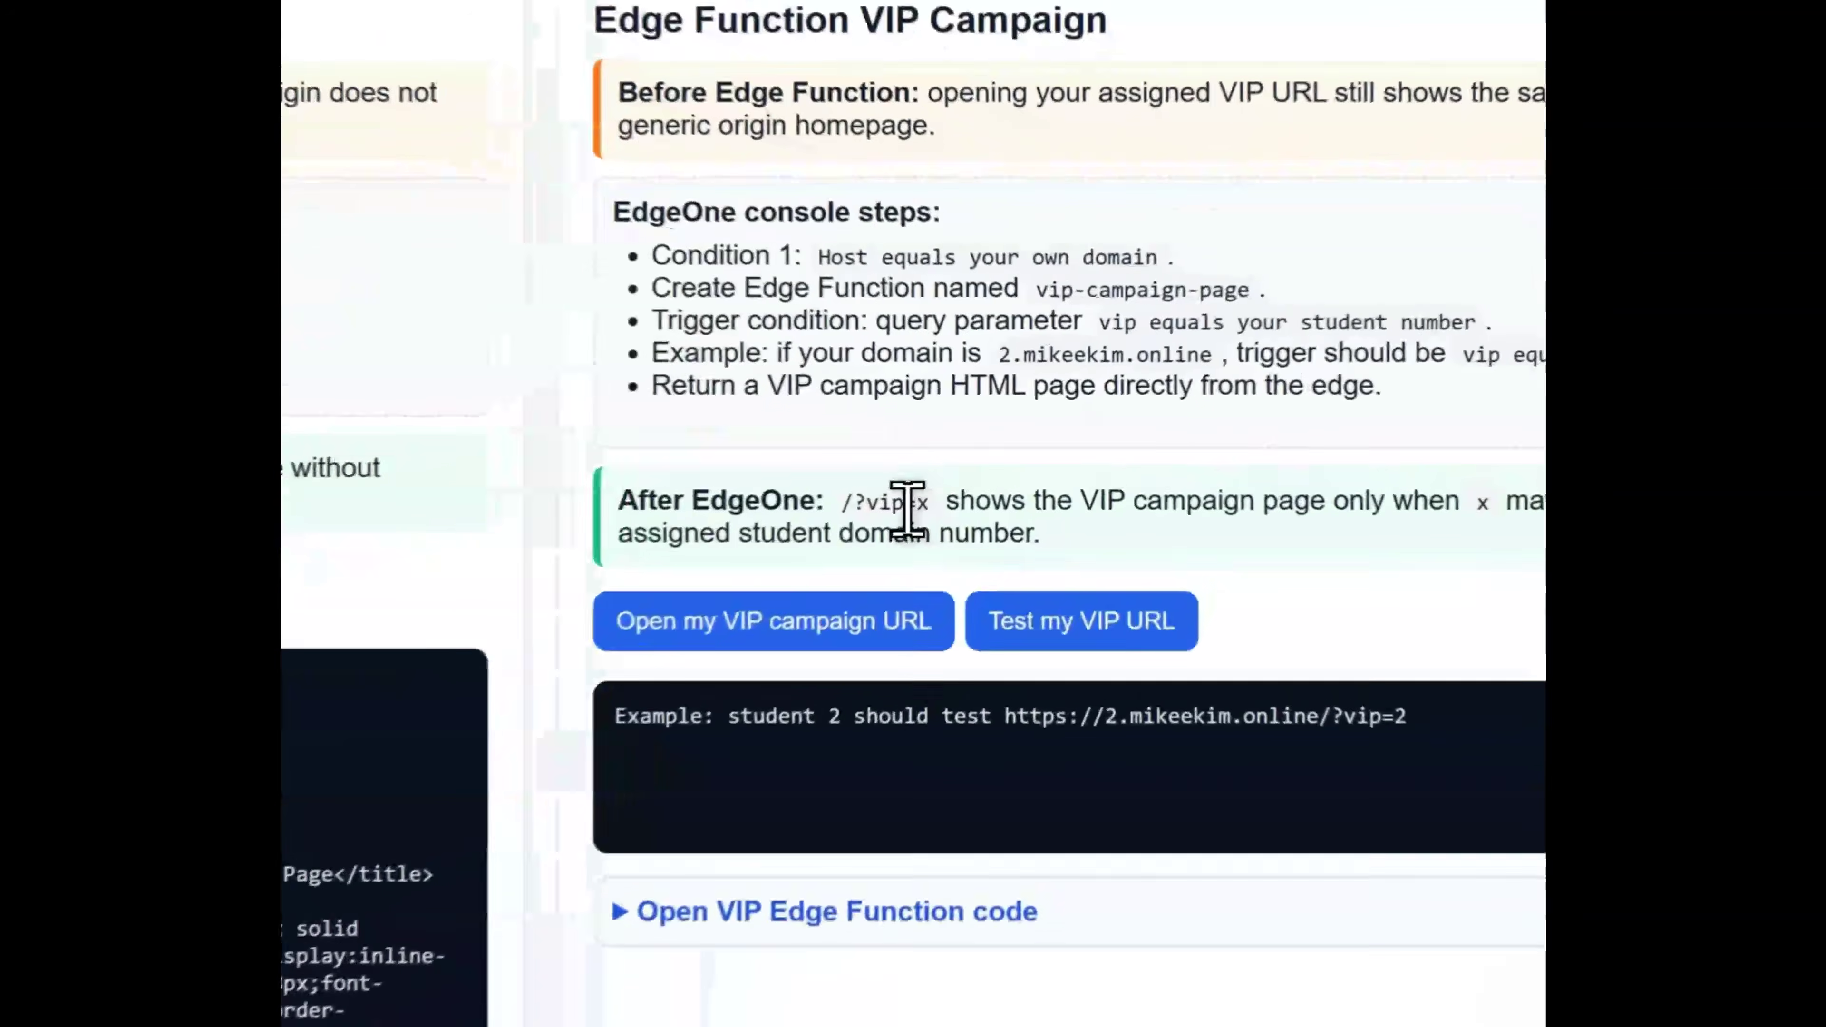
pyautogui.moveTo(1095, 401); pyautogui.dragTo(1070, 402)
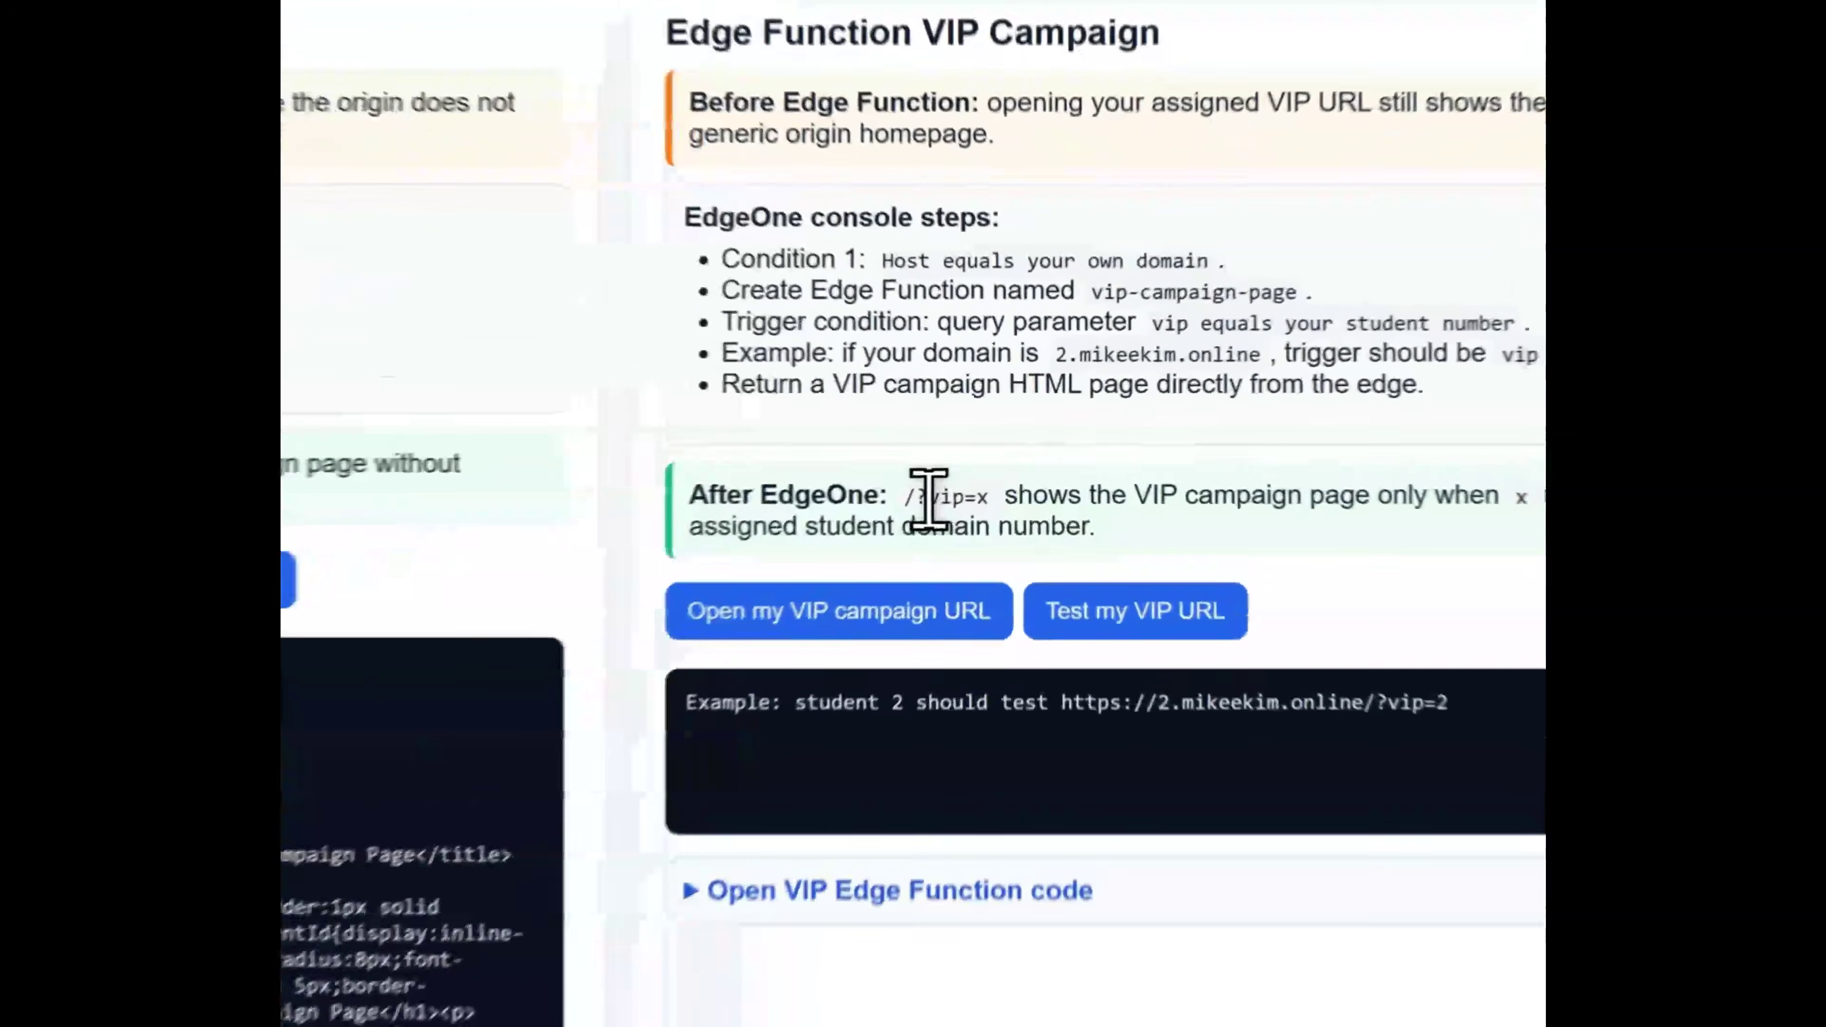
pyautogui.moveTo(1076, 402); pyautogui.dragTo(1107, 401)
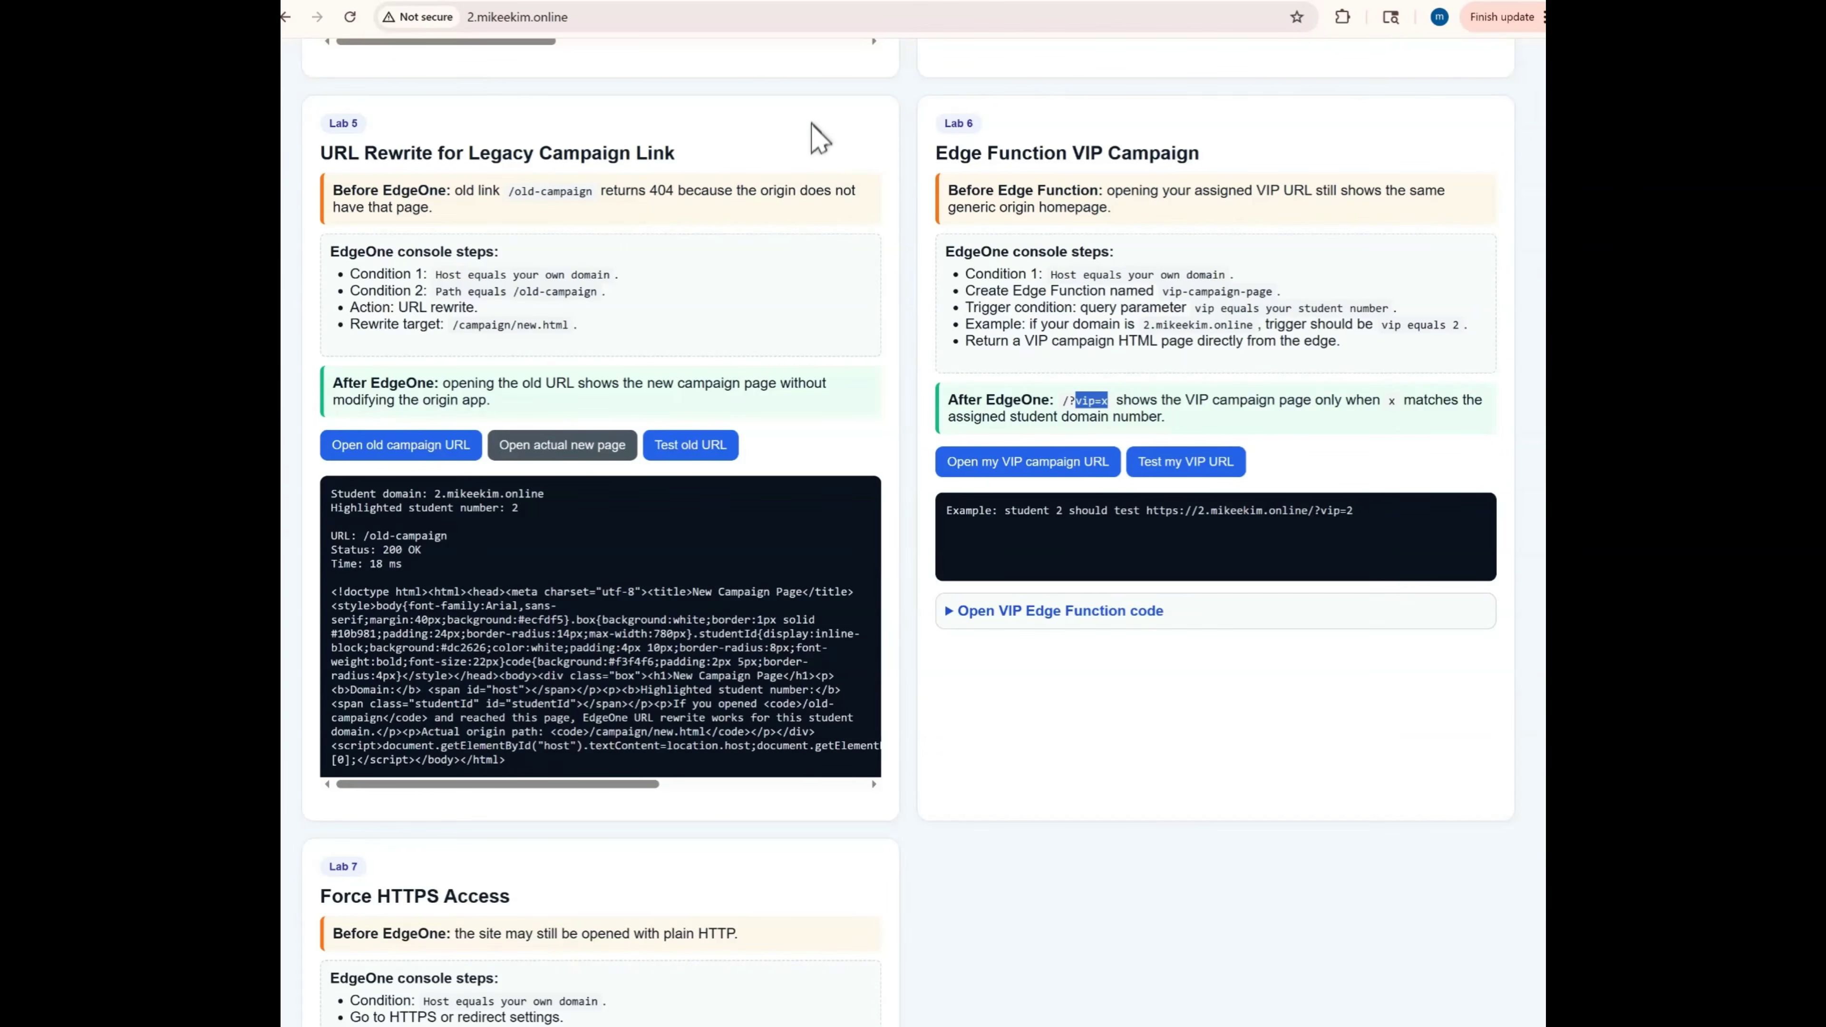
# Verify the status of 2.mikeekim.online in the EdgeOne console and open the site's Edge Functions management page.
pyautogui.click(1148, 1)
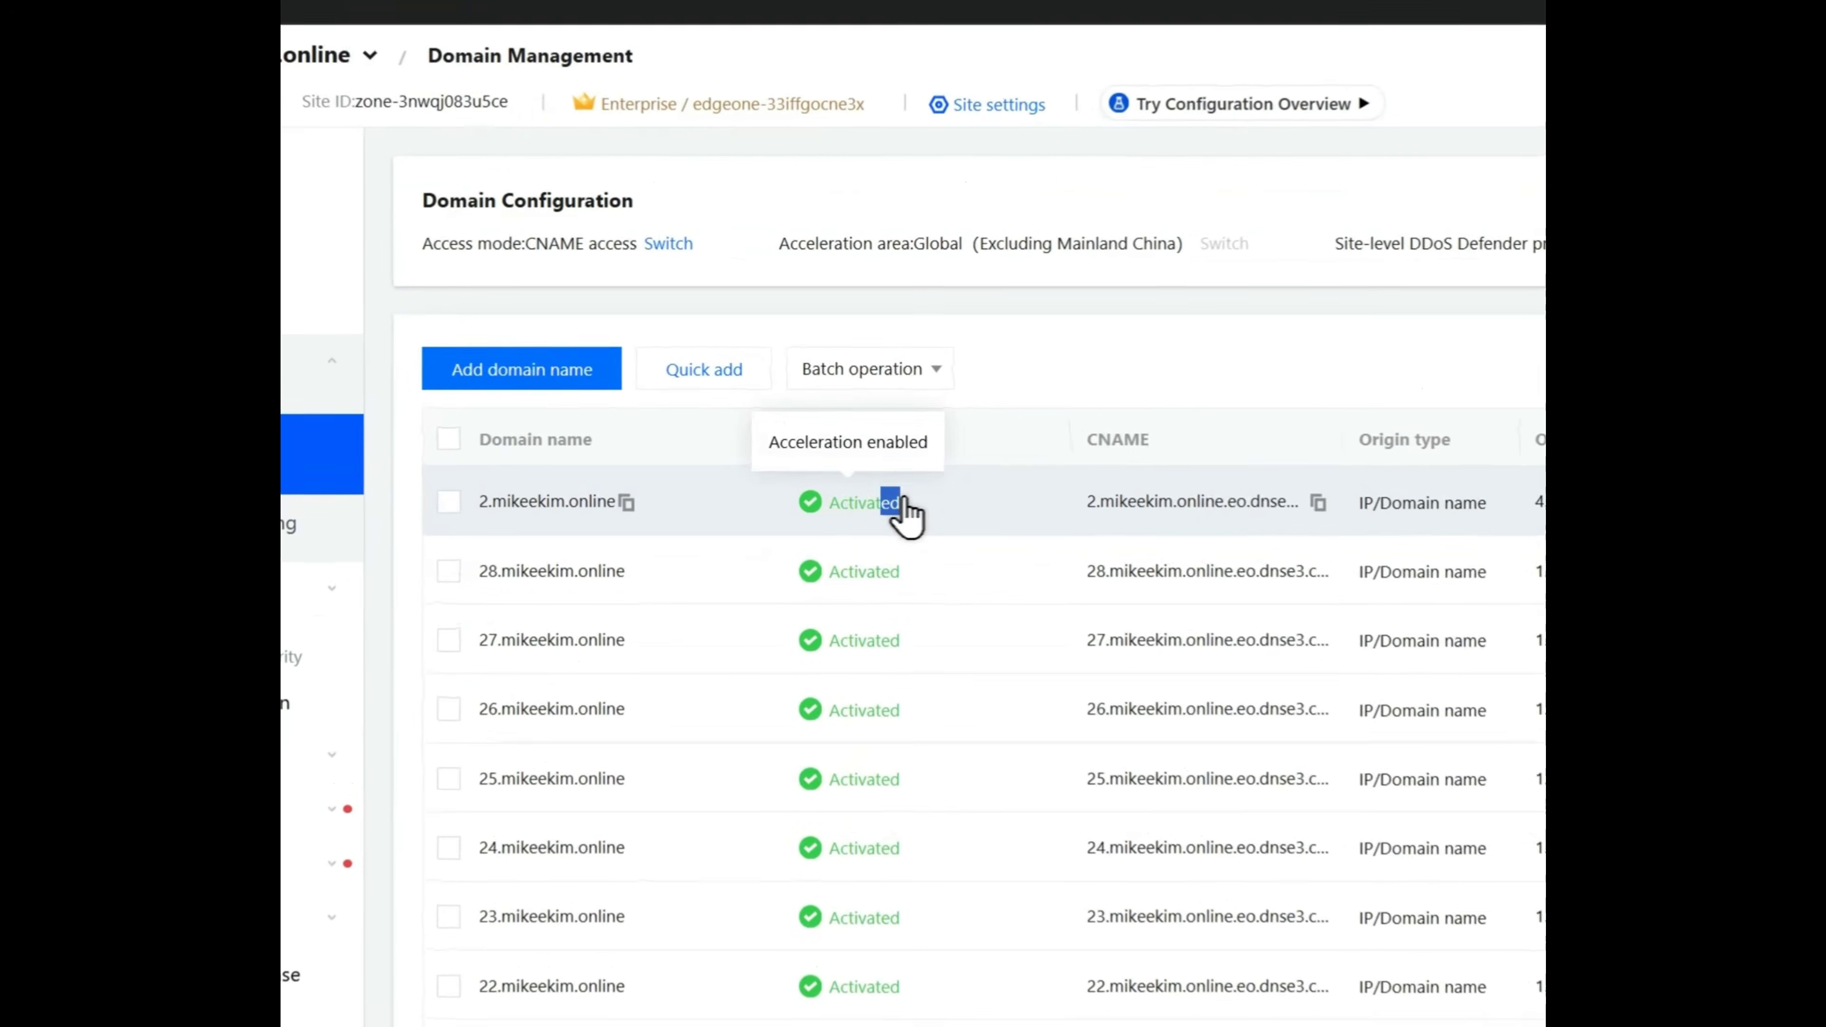
pyautogui.doubleClick(697, 316)
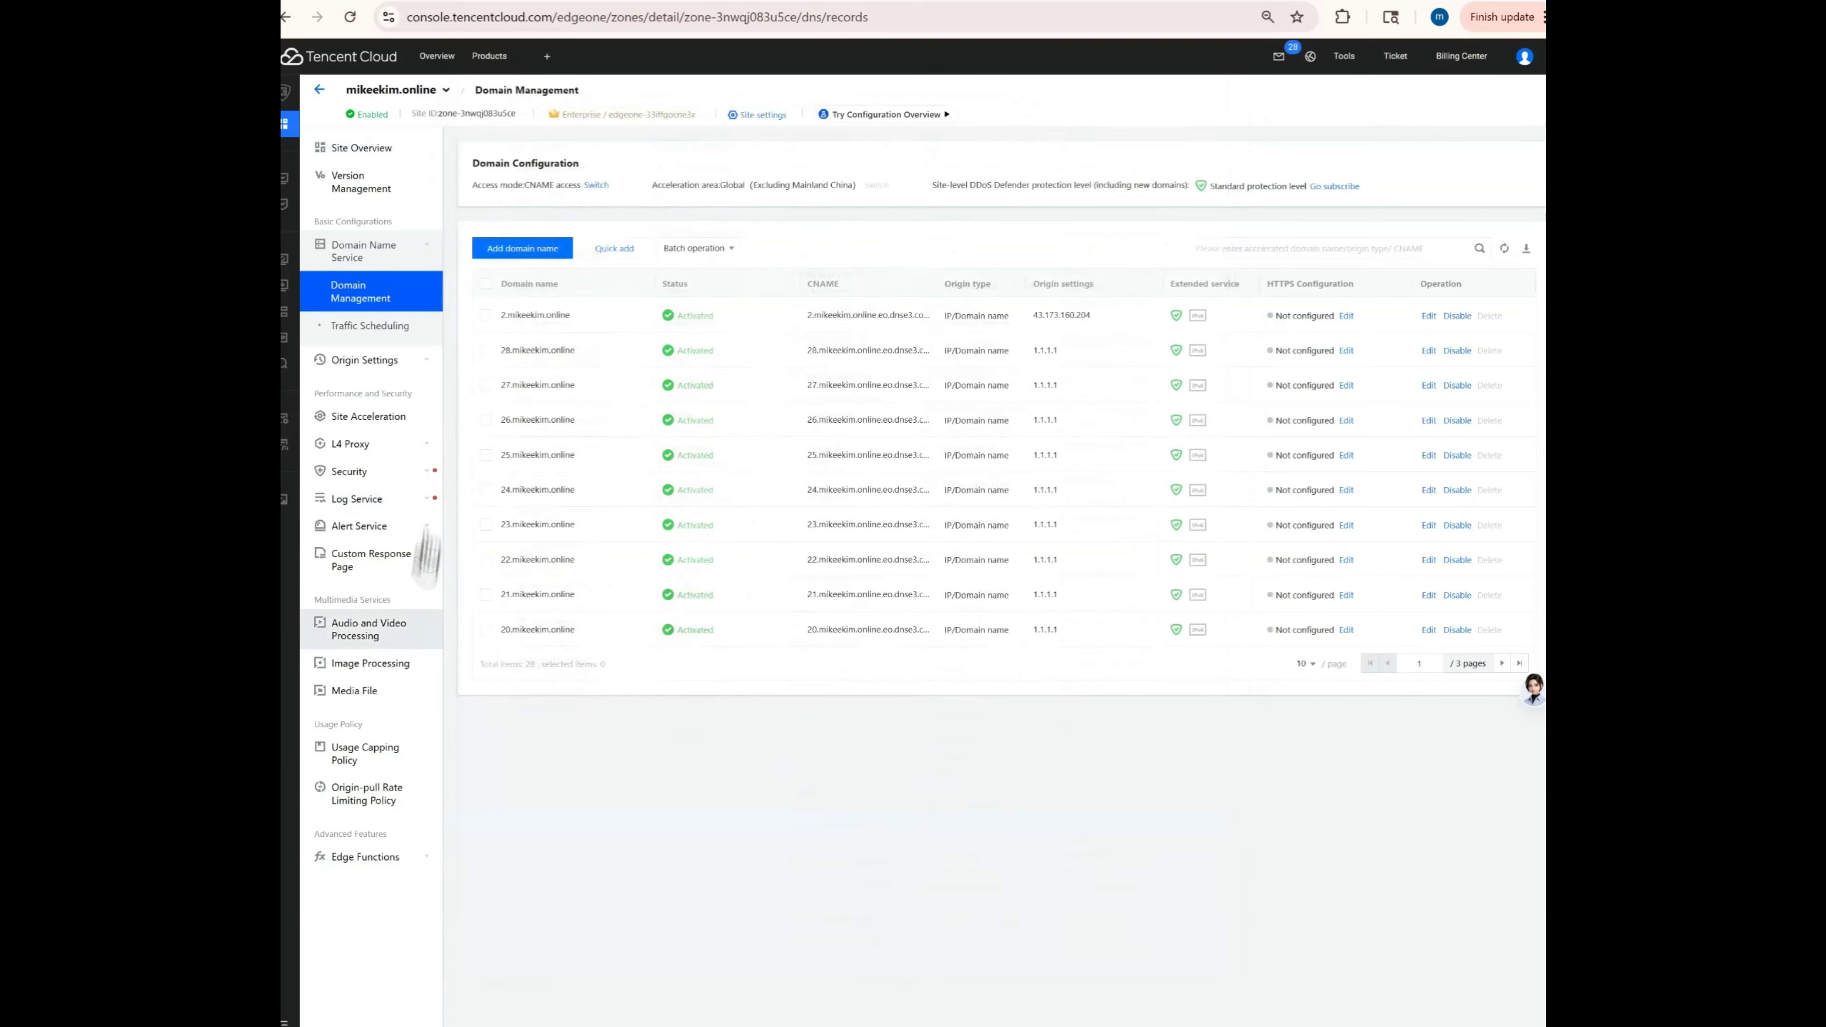
pyautogui.click(370, 856)
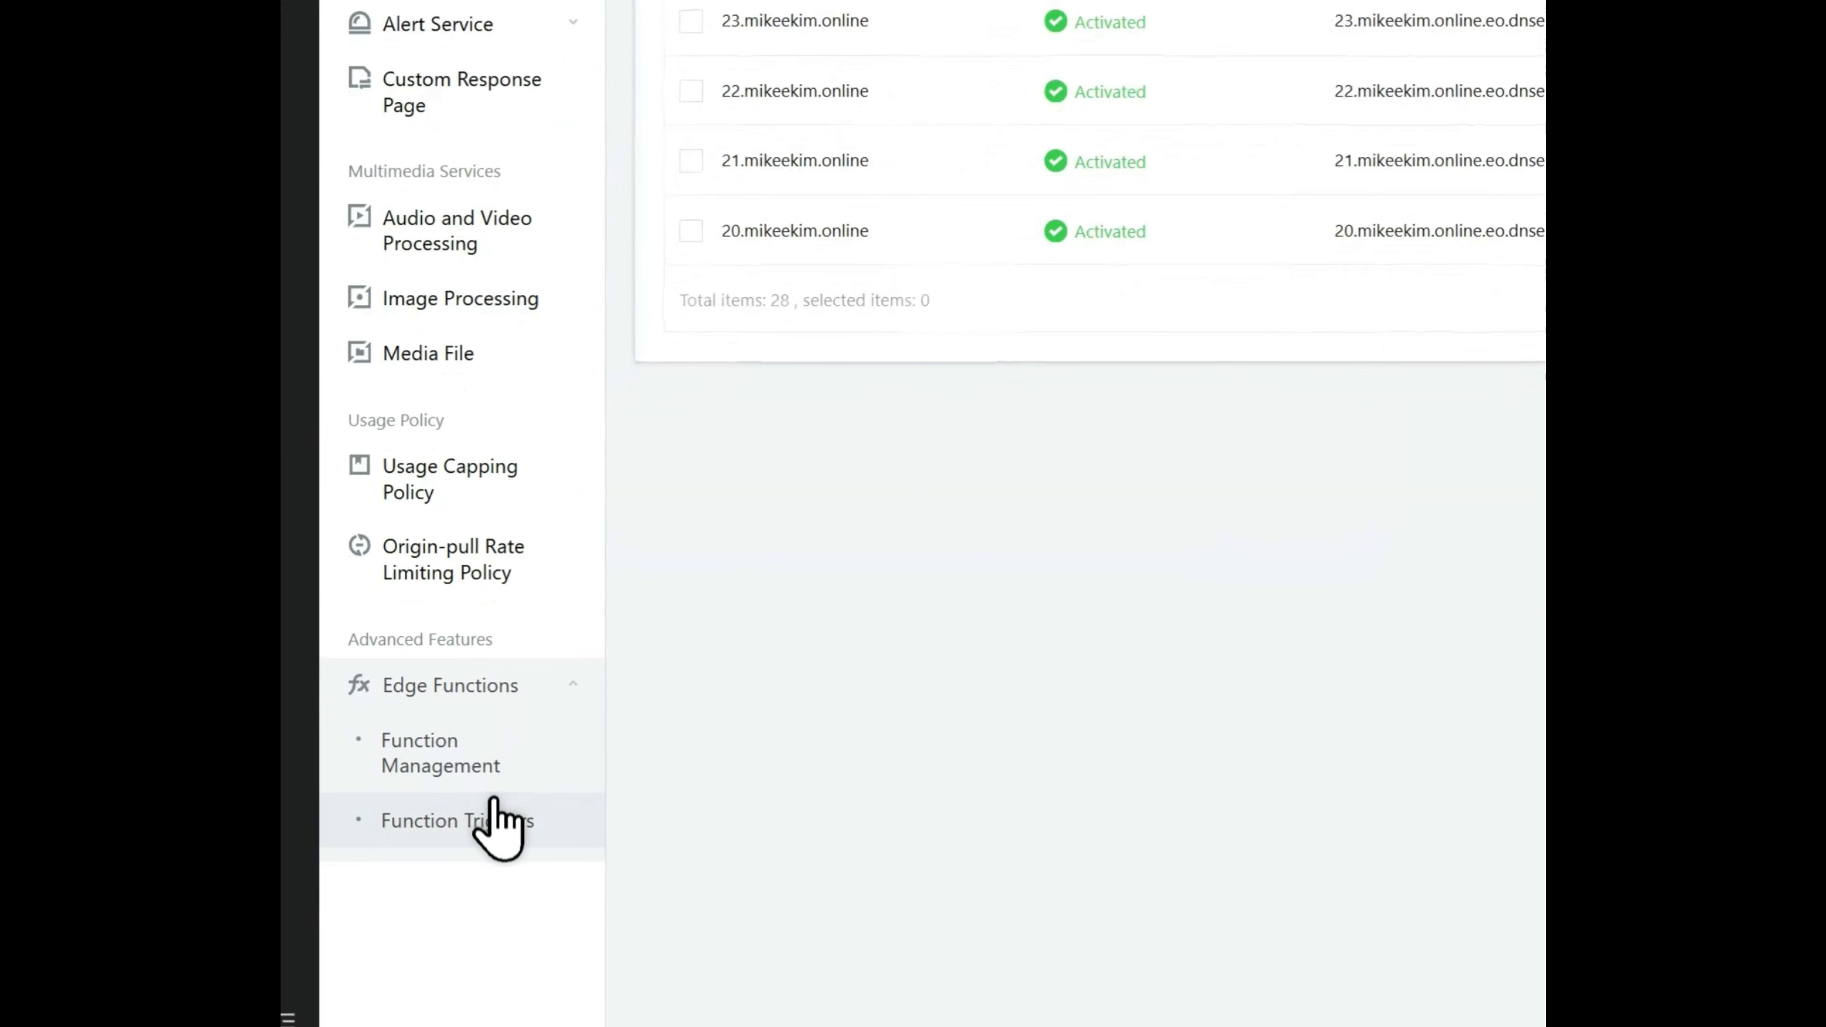
pyautogui.click(478, 760)
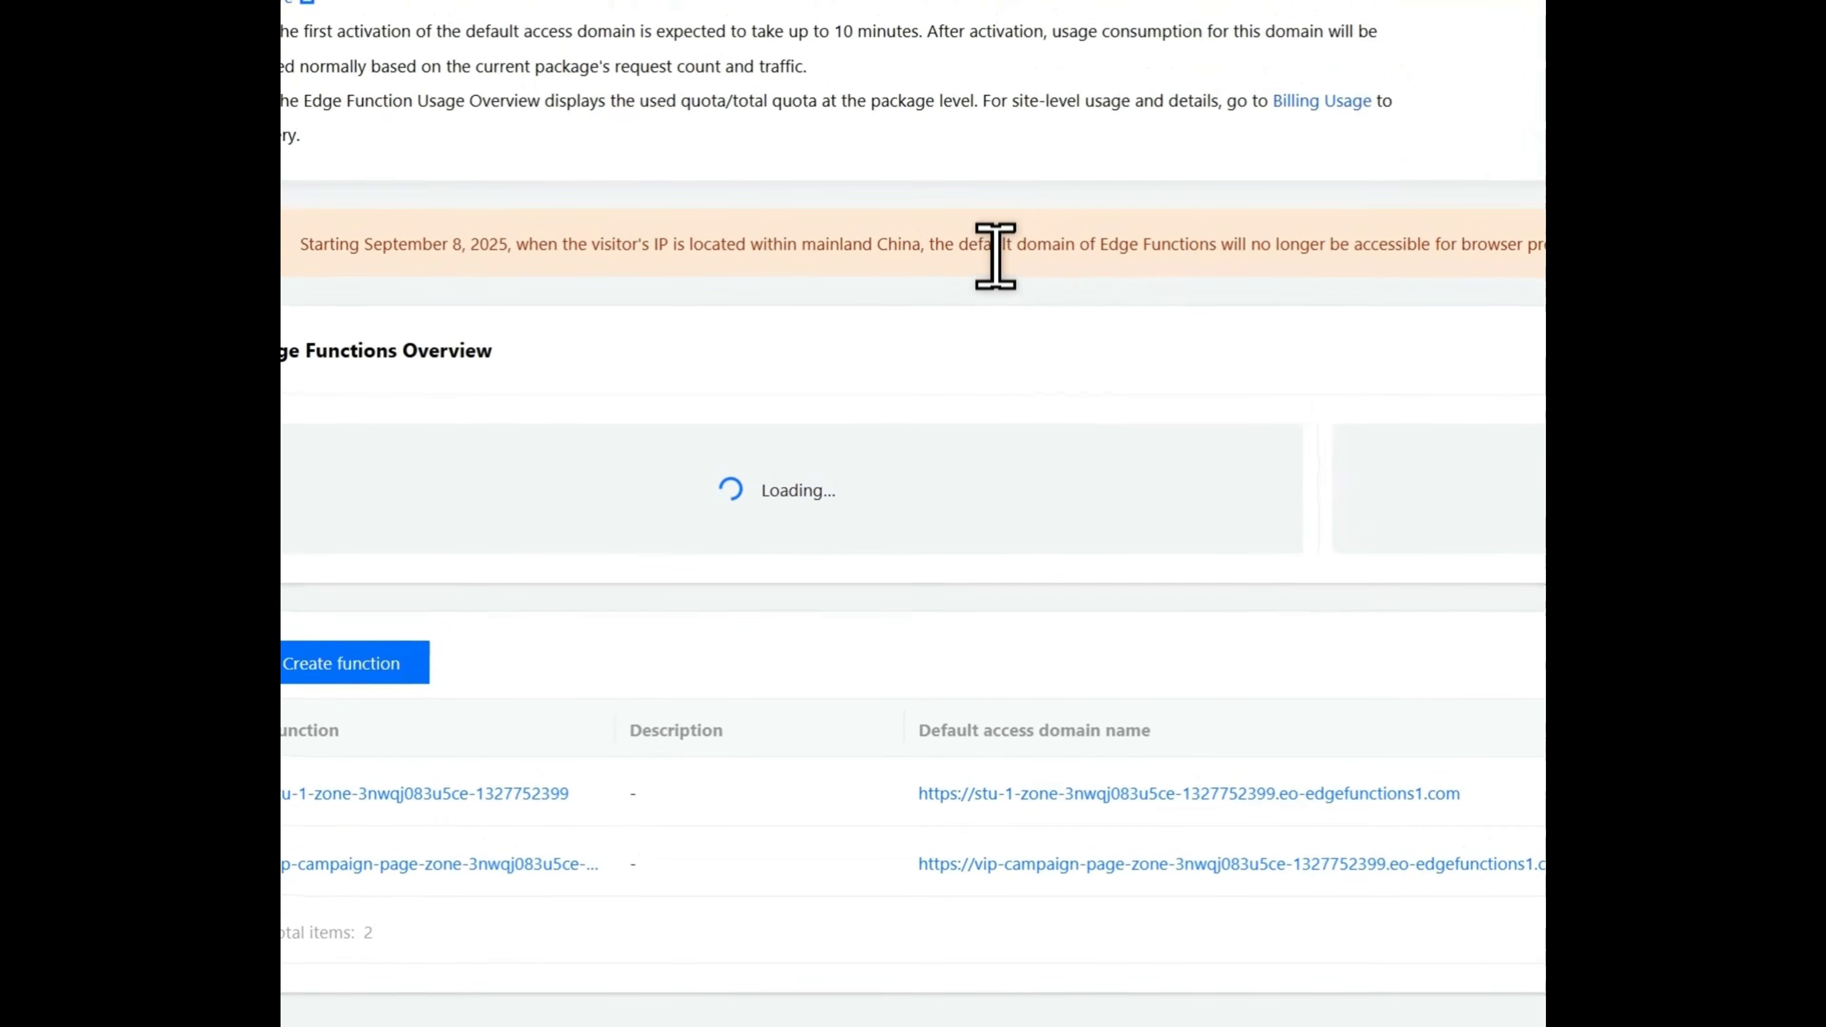
# Start creating an edge function from the Create Hello World template.
pyautogui.click(388, 710)
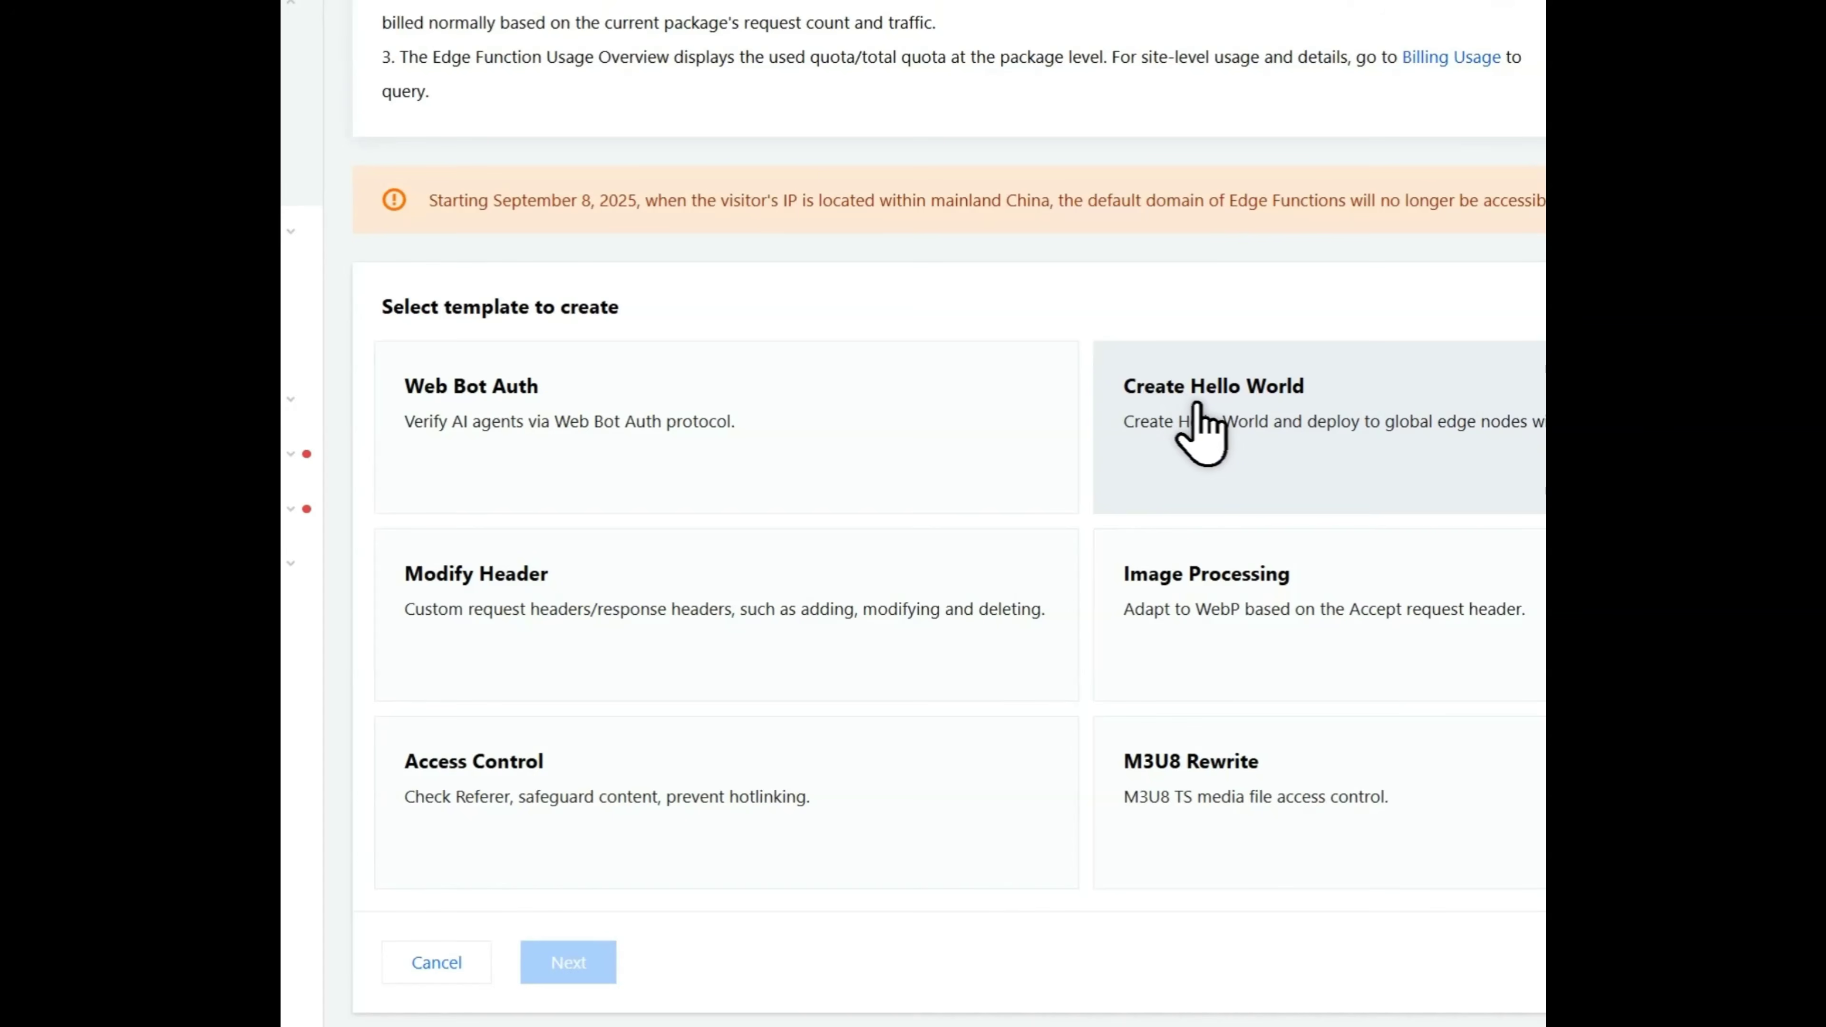
pyautogui.click(1265, 432)
pyautogui.click(527, 964)
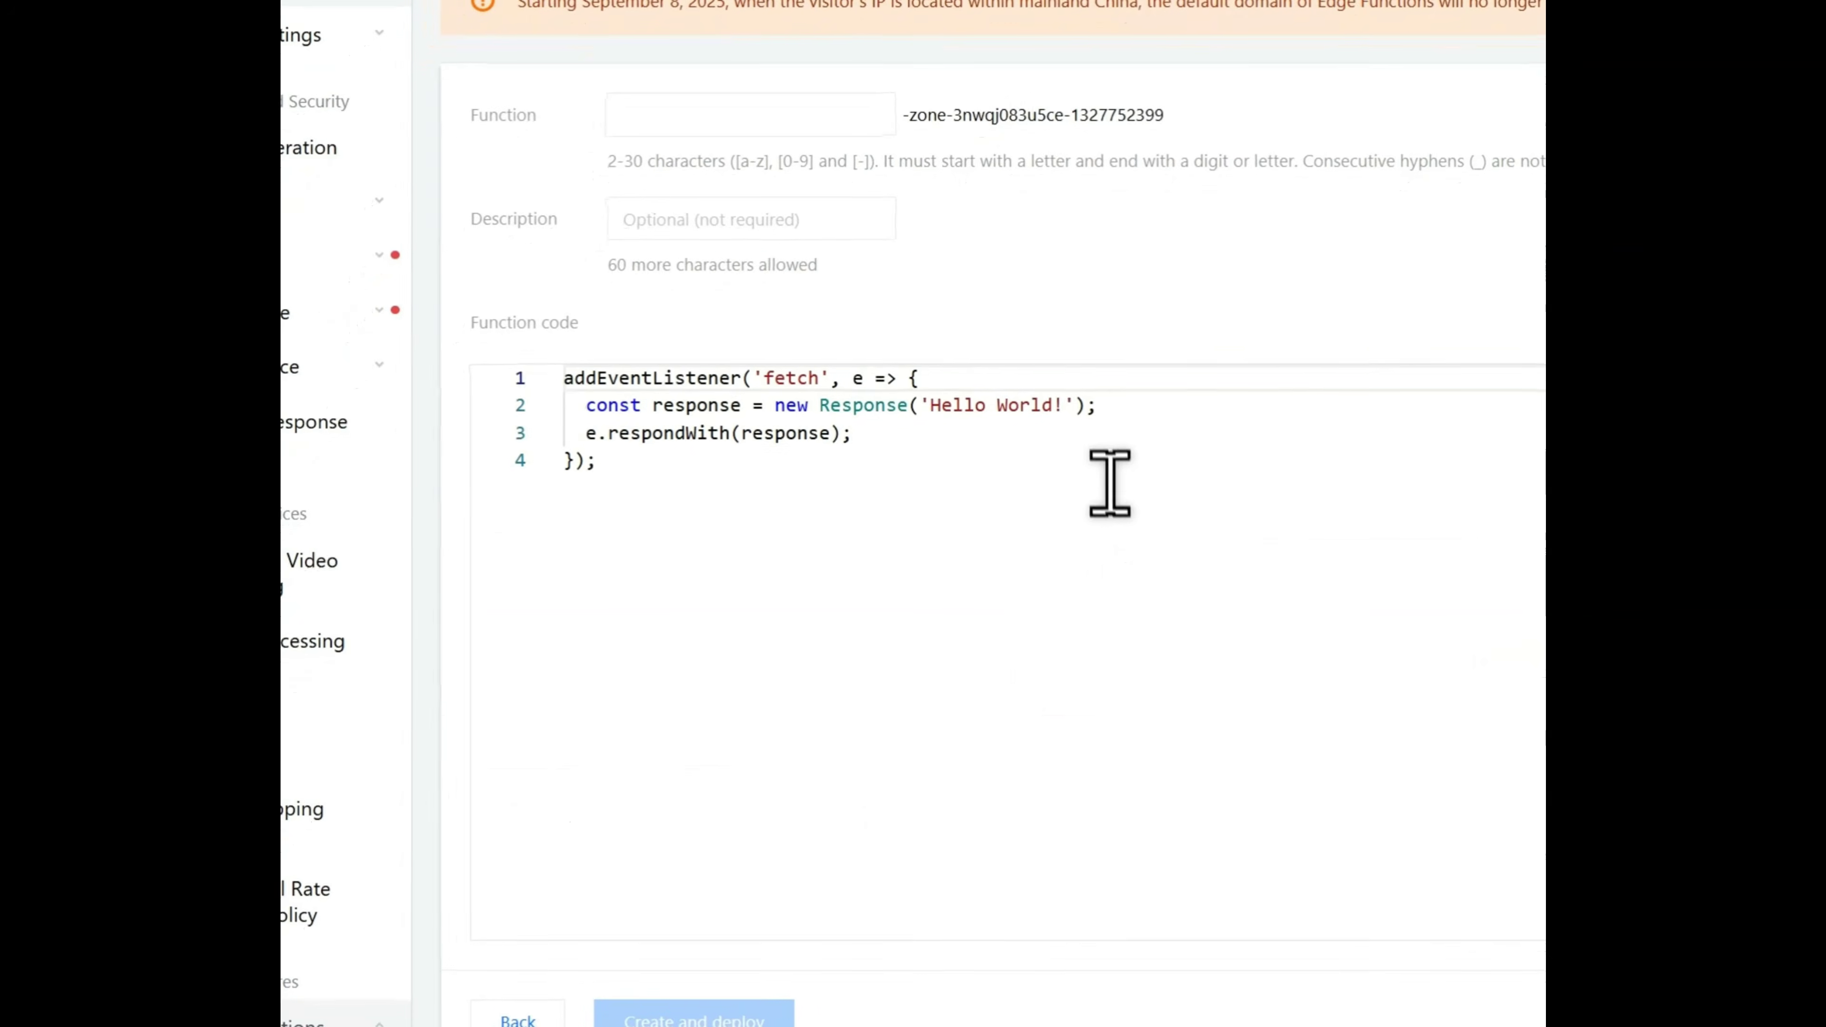
# Name the new edge function student-2, leaving its description empty.
pyautogui.click(826, 119)
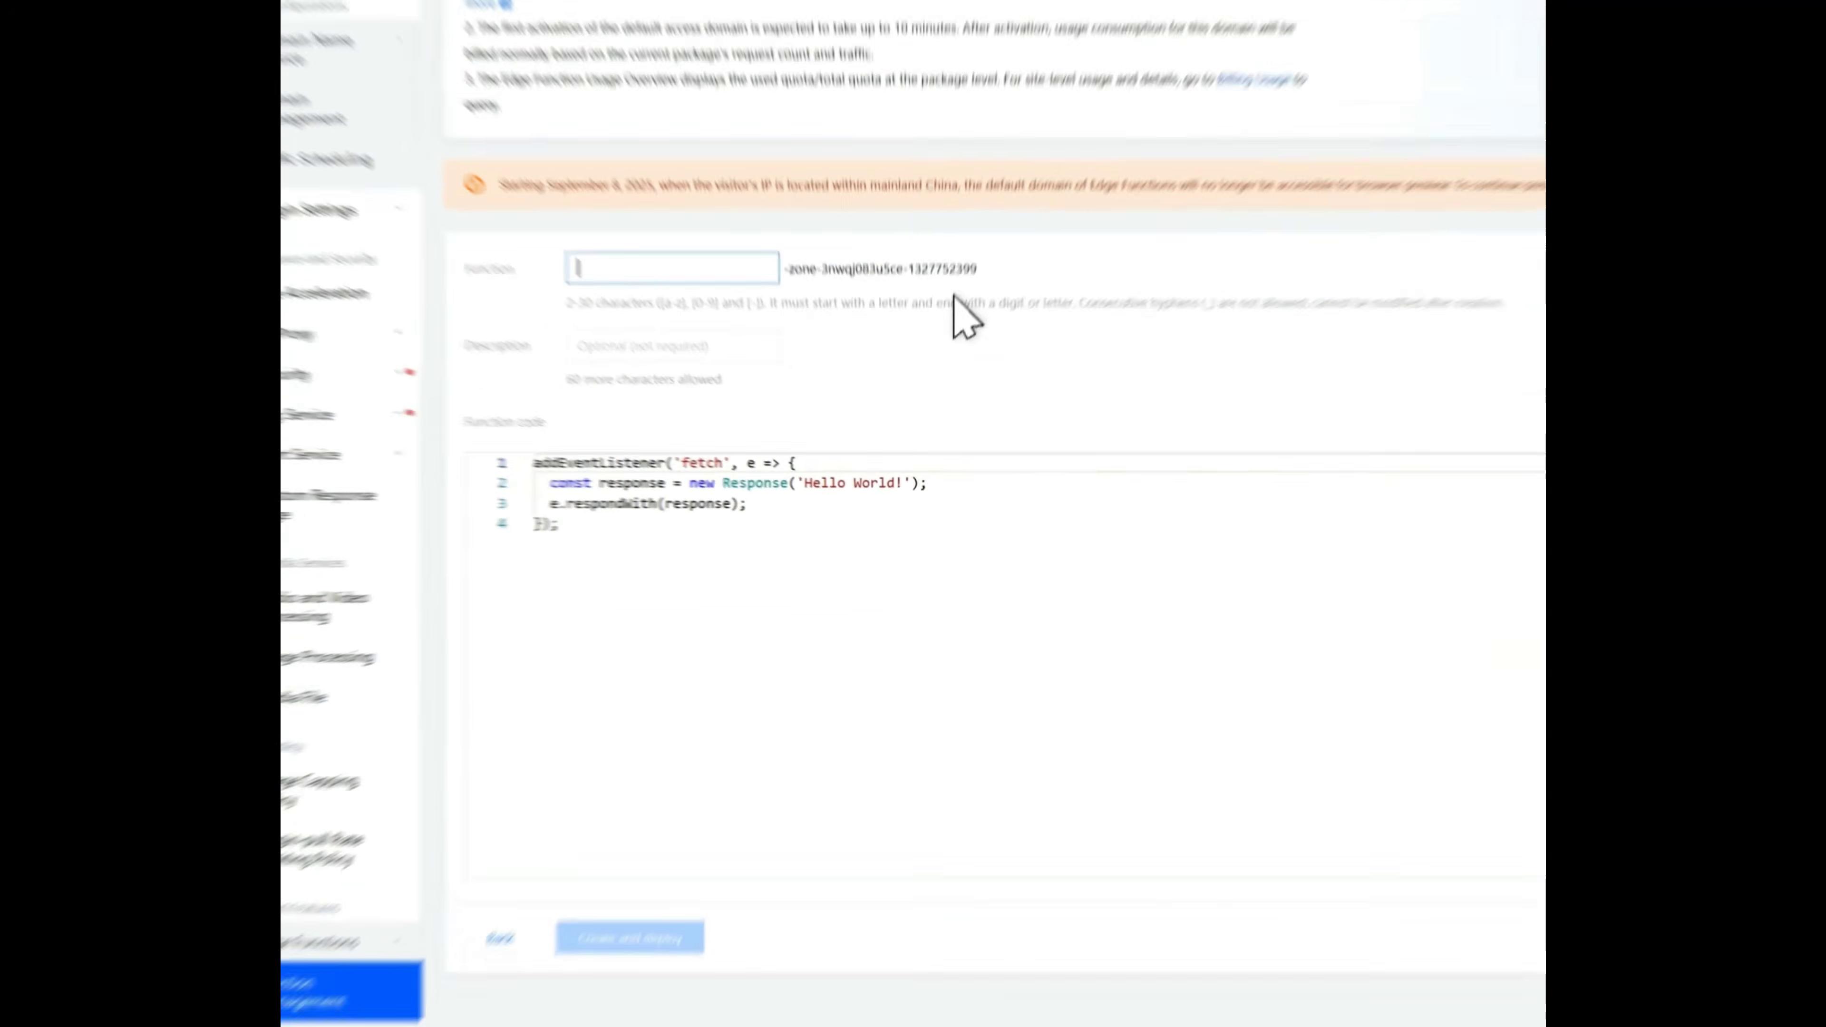
pyautogui.write('student-2')
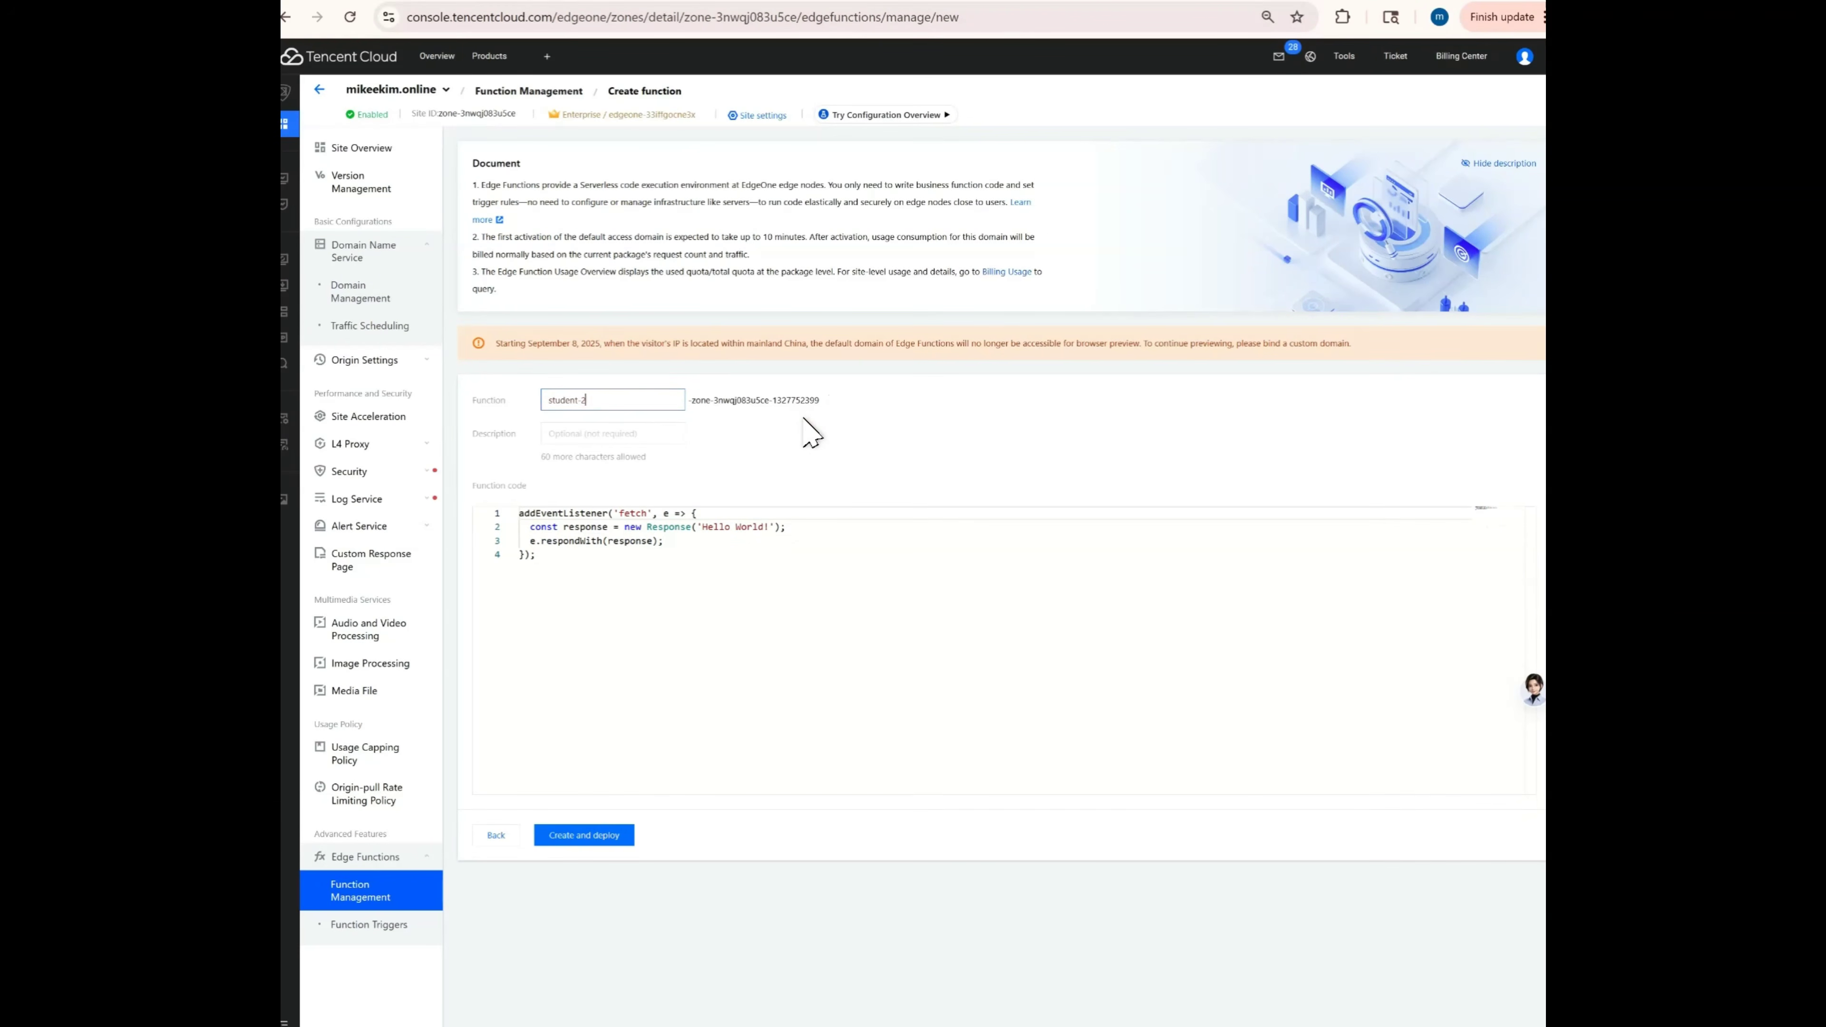
pyautogui.click(767, 609)
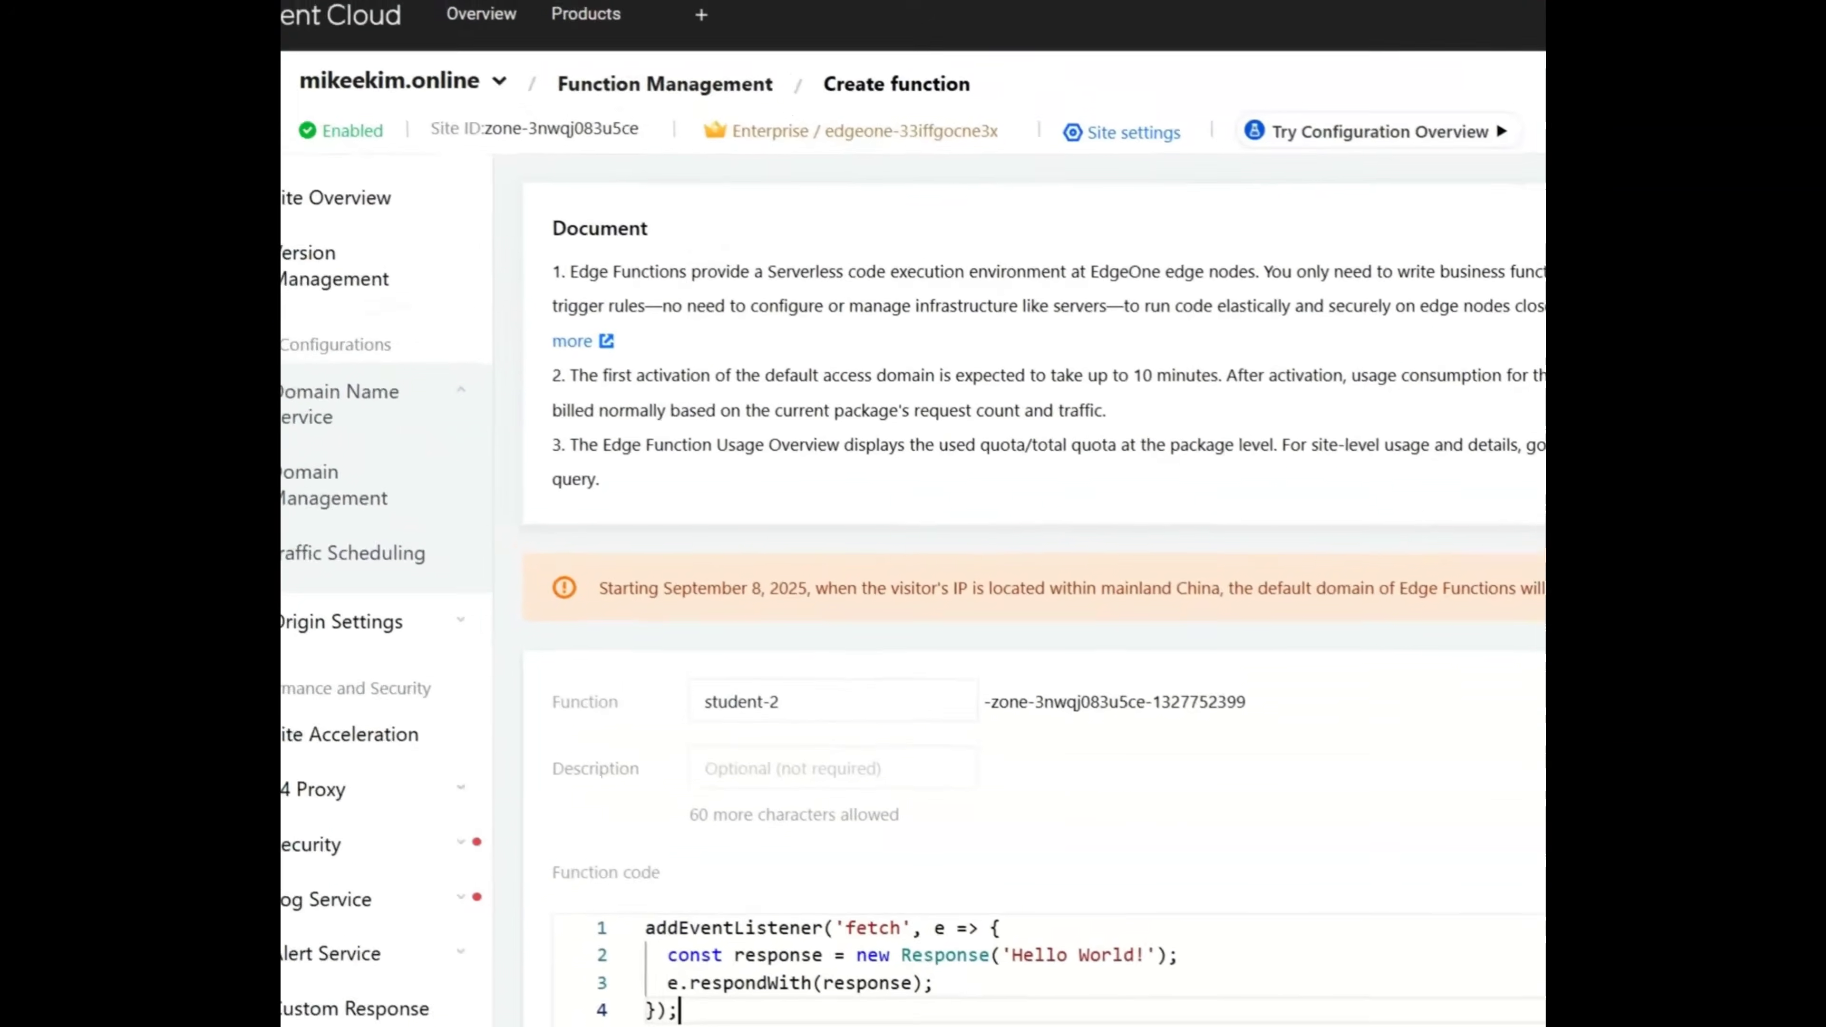
# Expand the Lab 6 VIP Edge Function code, copy all of it and review its VIP Campaign markup.
pyautogui.click(365, 6)
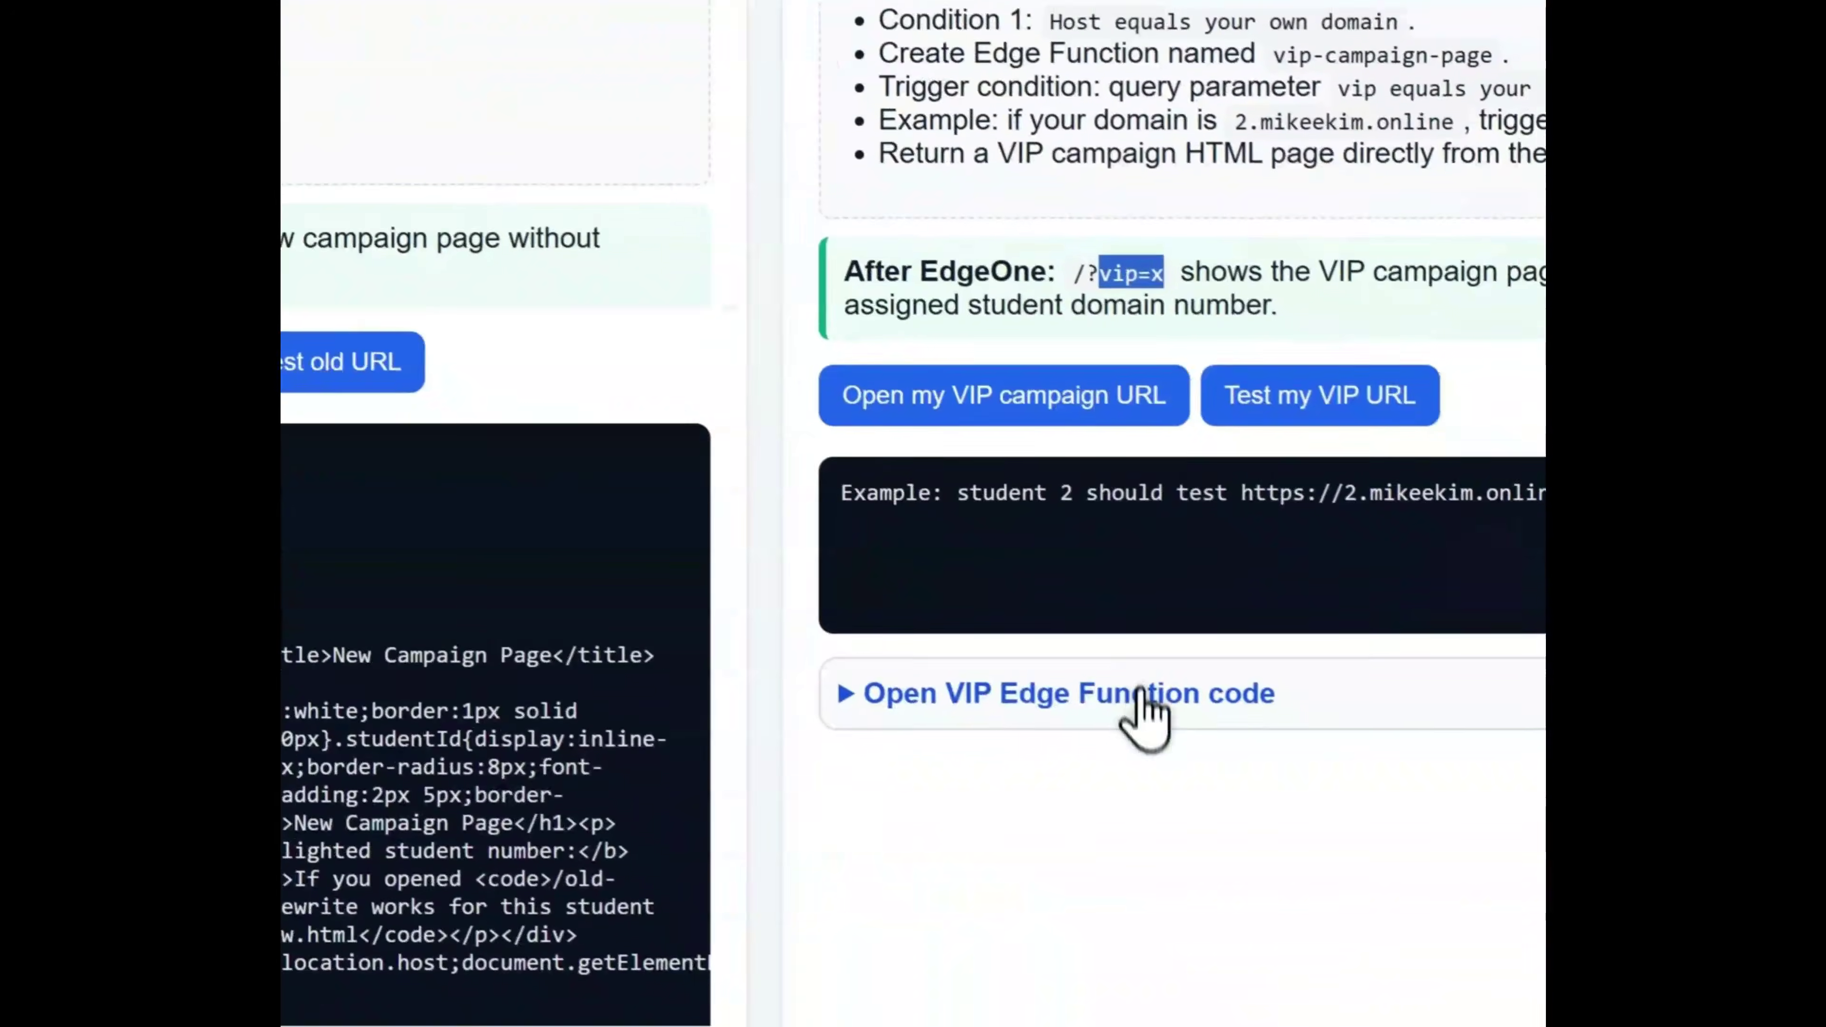
pyautogui.click(1143, 696)
pyautogui.scroll(-5, 1093, 734)
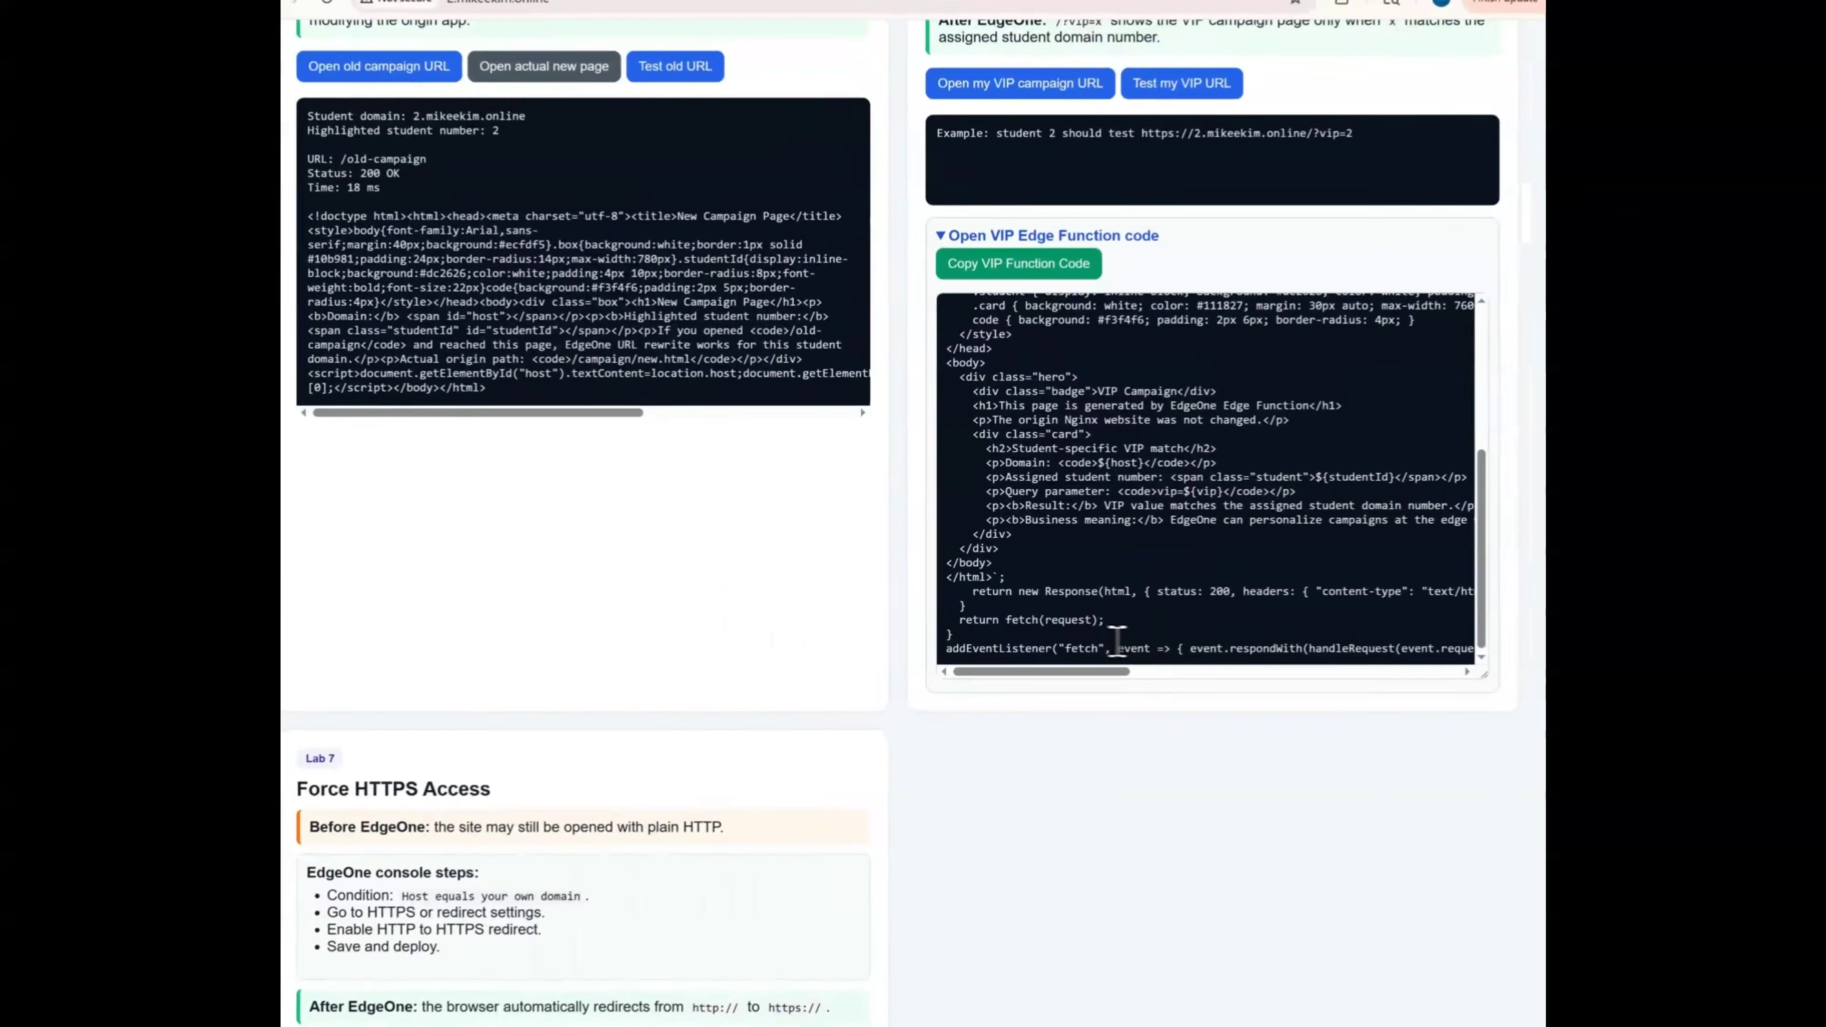
pyautogui.scroll(5, 1118, 641)
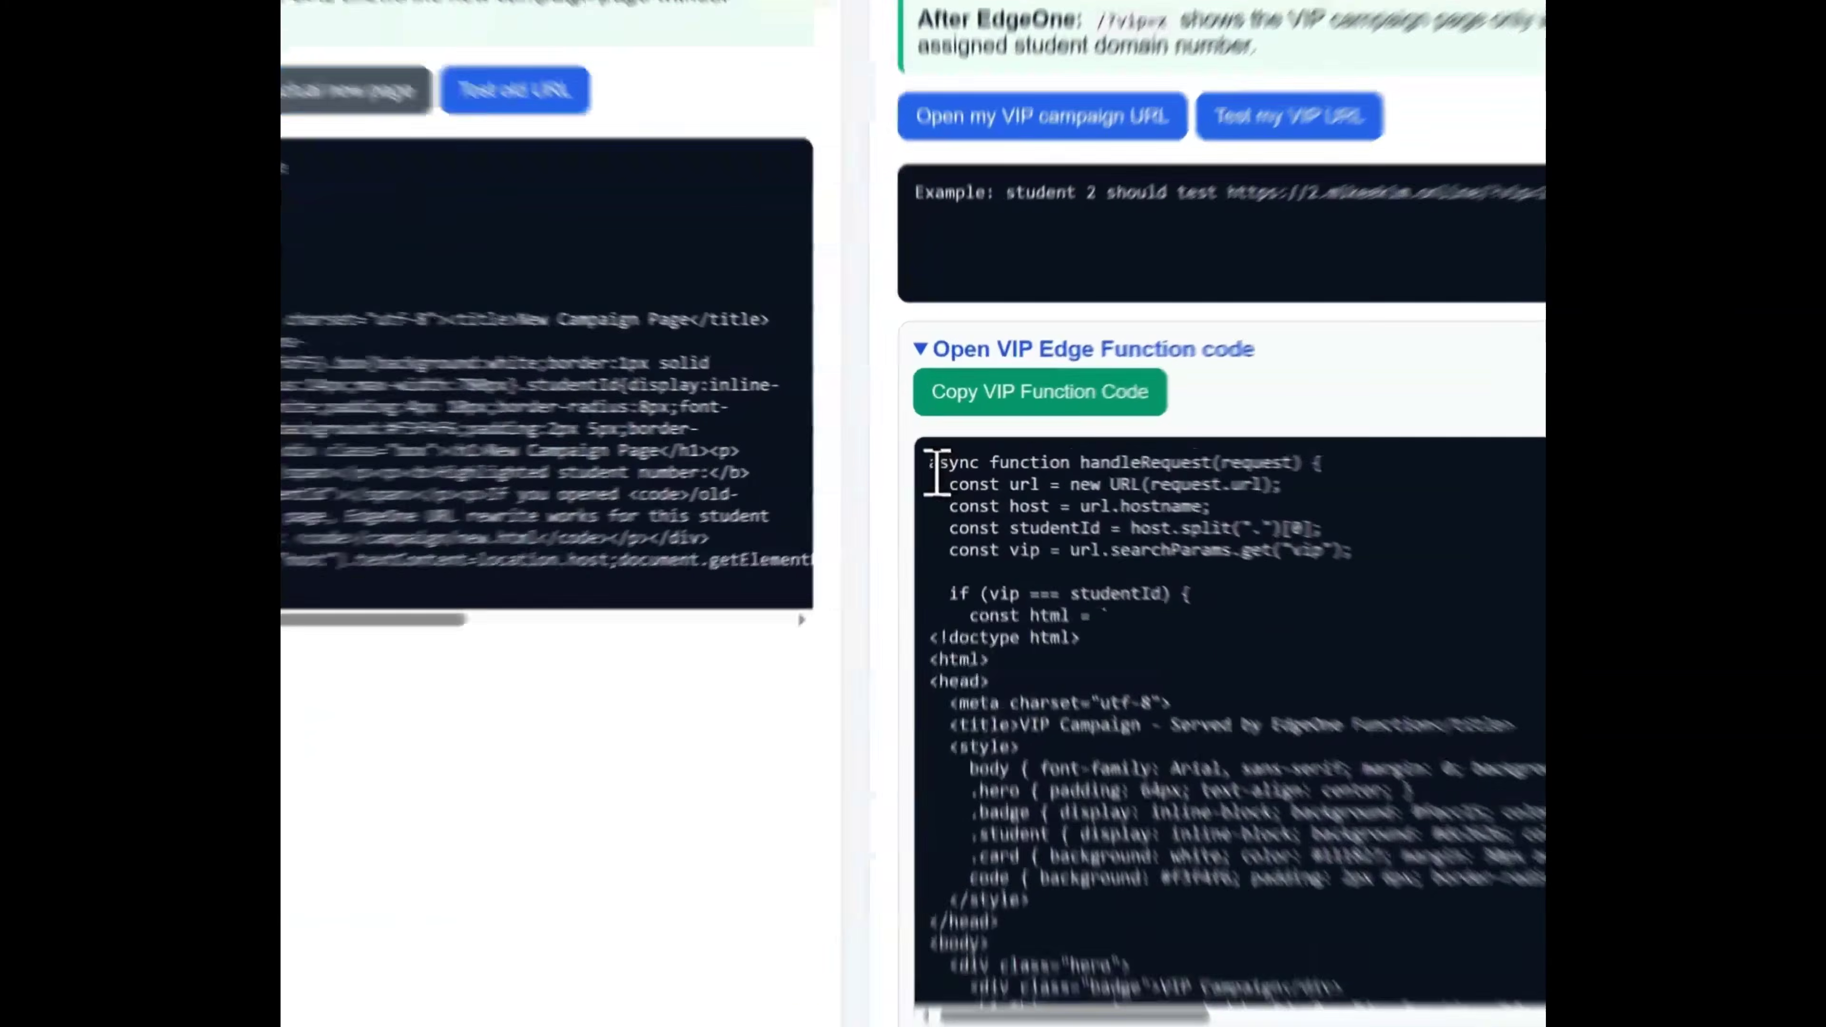
pyautogui.moveTo(946, 402); pyautogui.dragTo(1123, 573)
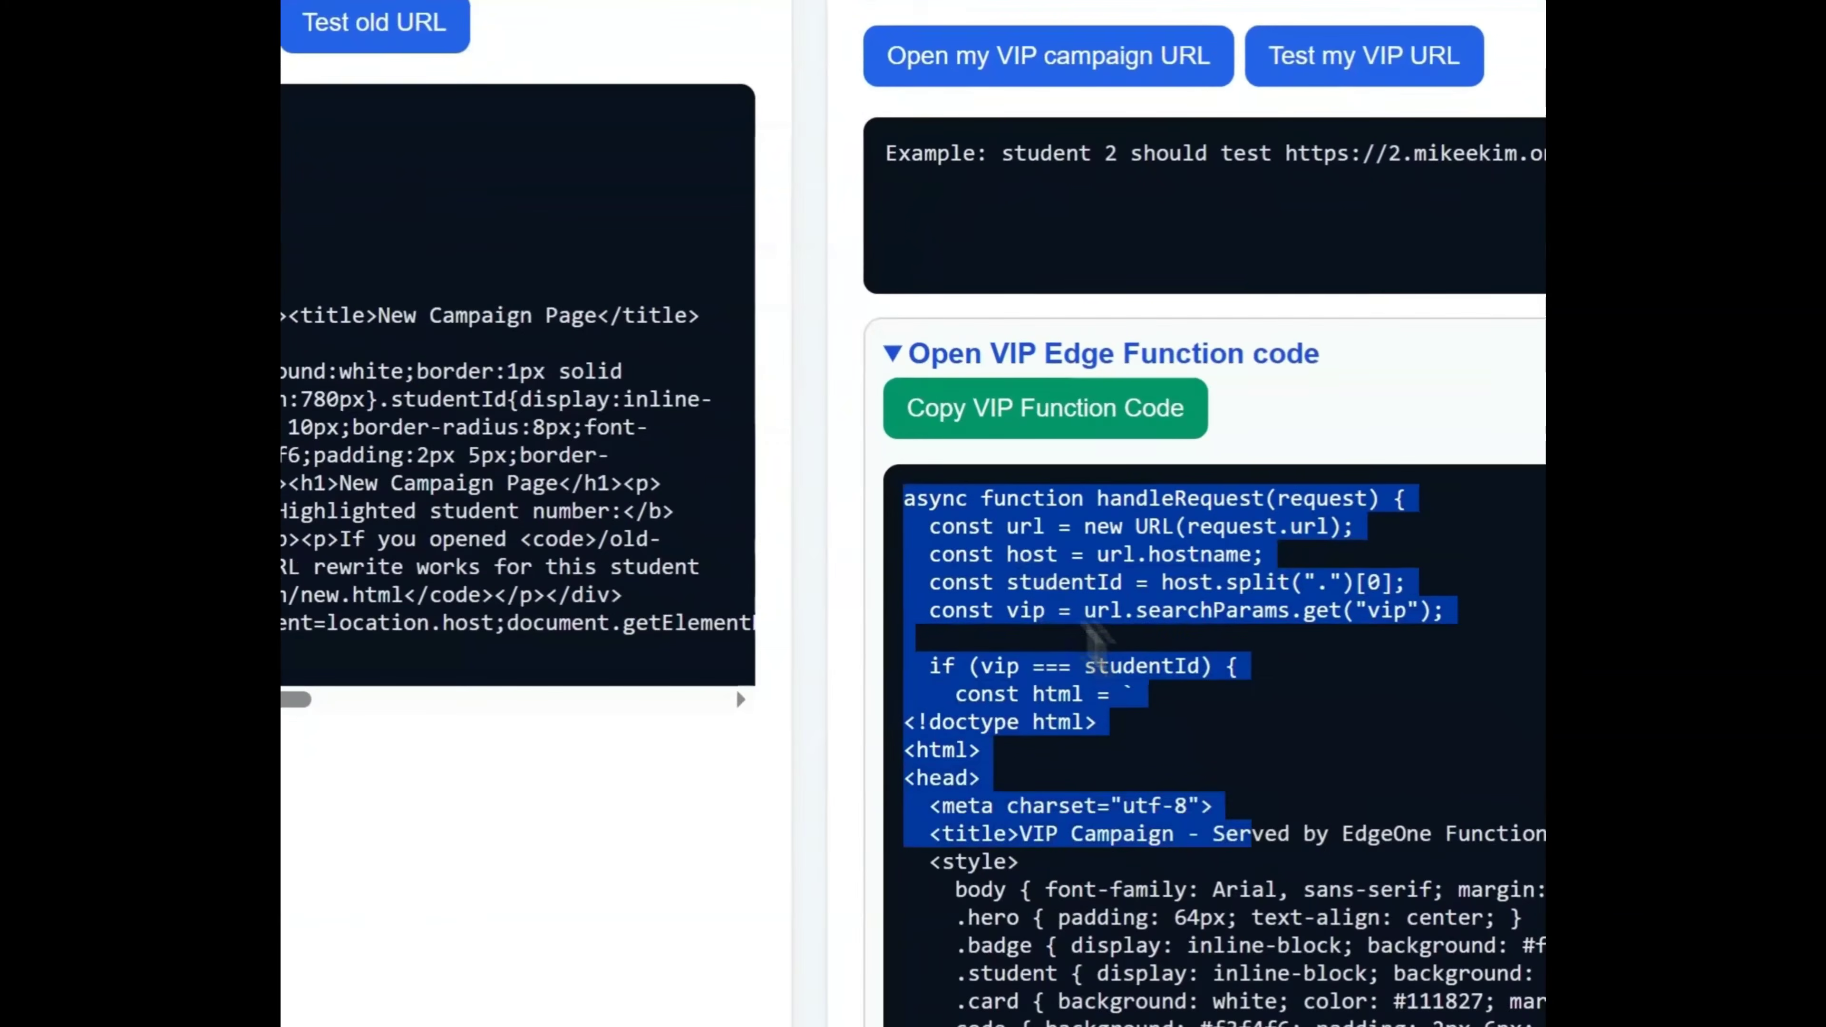
pyautogui.moveTo(1094, 644); pyautogui.dragTo(1247, 581)
pyautogui.hotkey('ctrl', 'c')
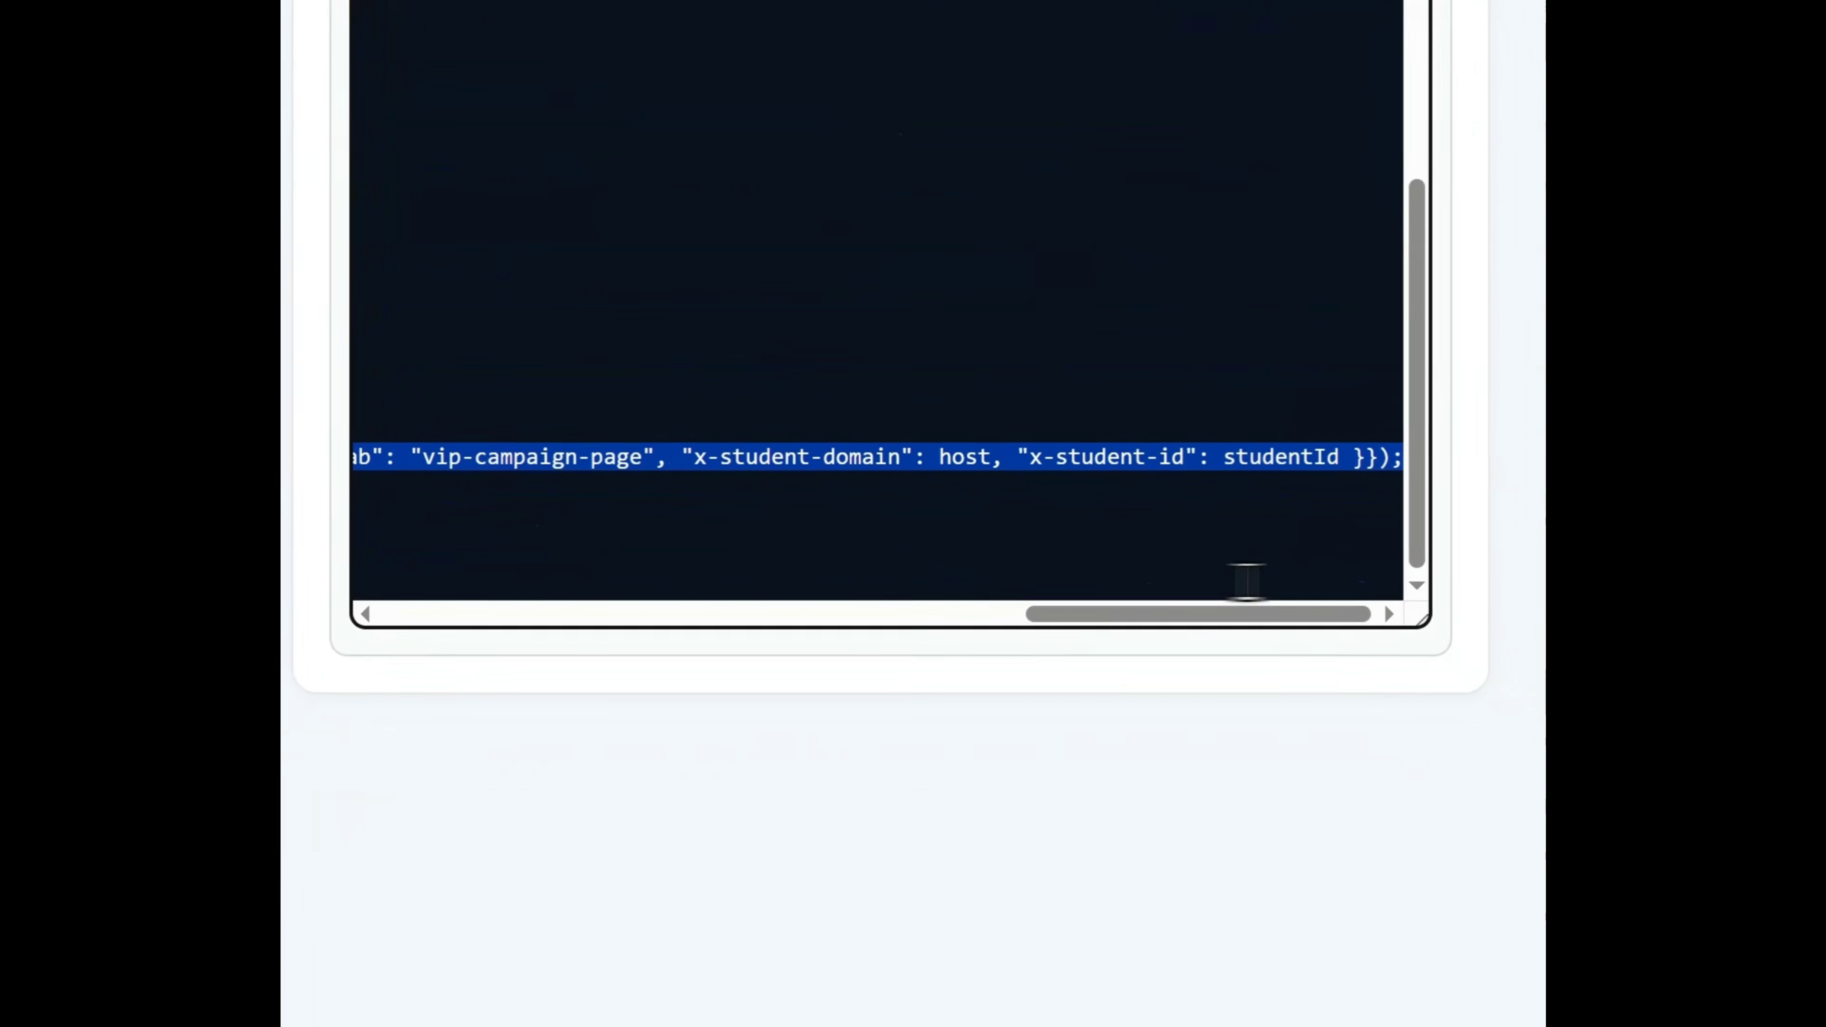
pyautogui.moveTo(1107, 614); pyautogui.dragTo(474, 614)
pyautogui.scroll(3, 708, 341)
pyautogui.click(683, 422)
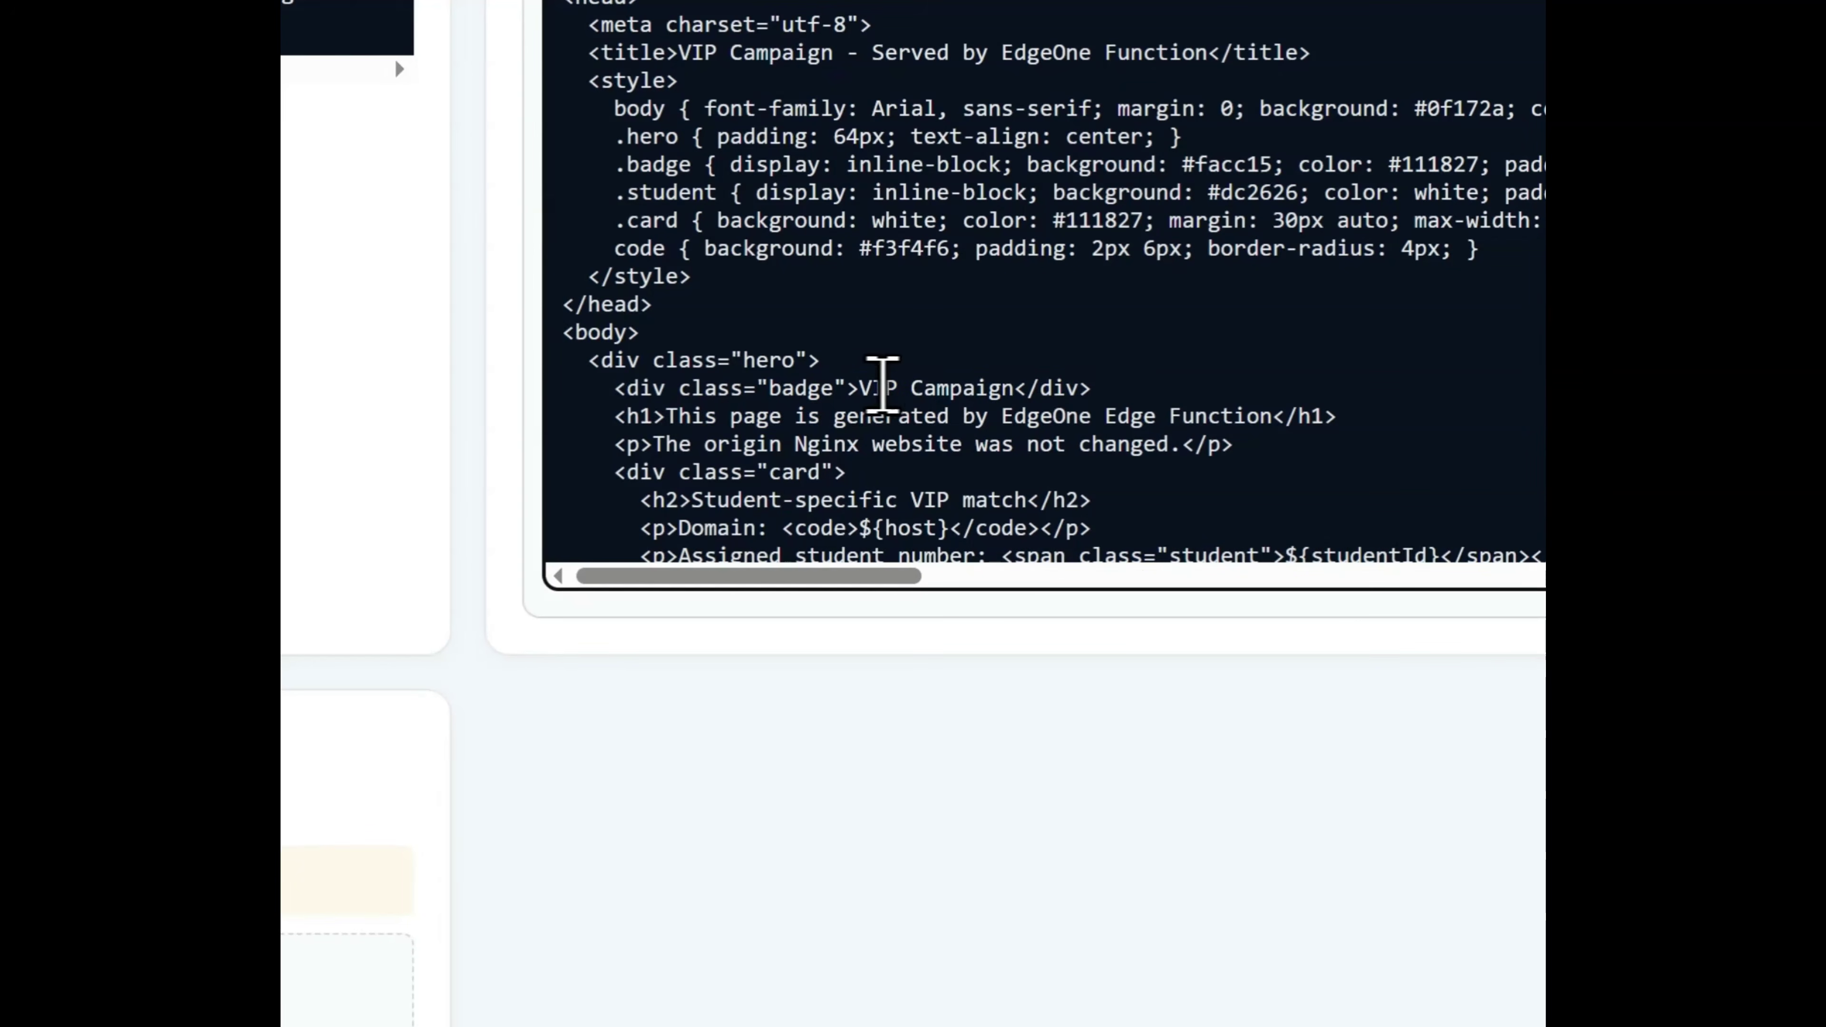
pyautogui.moveTo(862, 388); pyautogui.dragTo(1107, 528)
pyautogui.click(1093, 500)
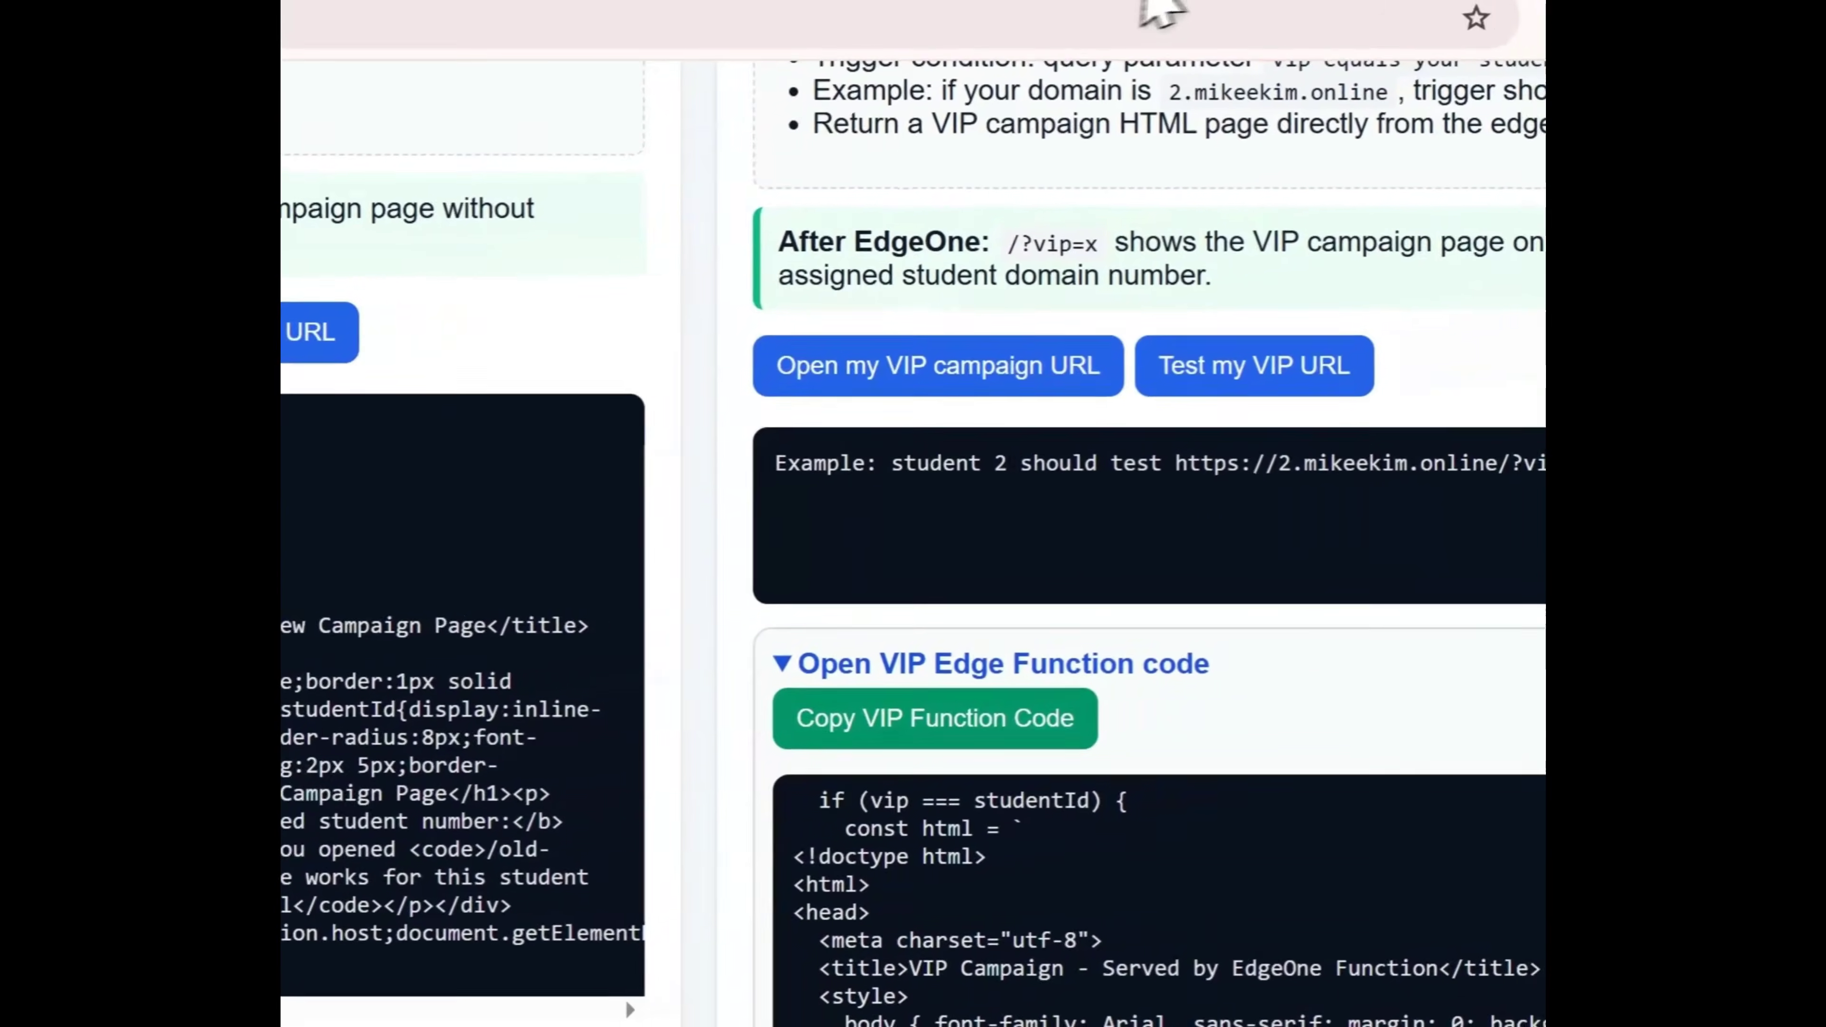
# Replace the Hello World code of the student-2 function with the copied VIP code, then create and deploy the function.
pyautogui.click(1039, 6)
pyautogui.click(883, 573)
pyautogui.hotkey('ctrl', 'a')
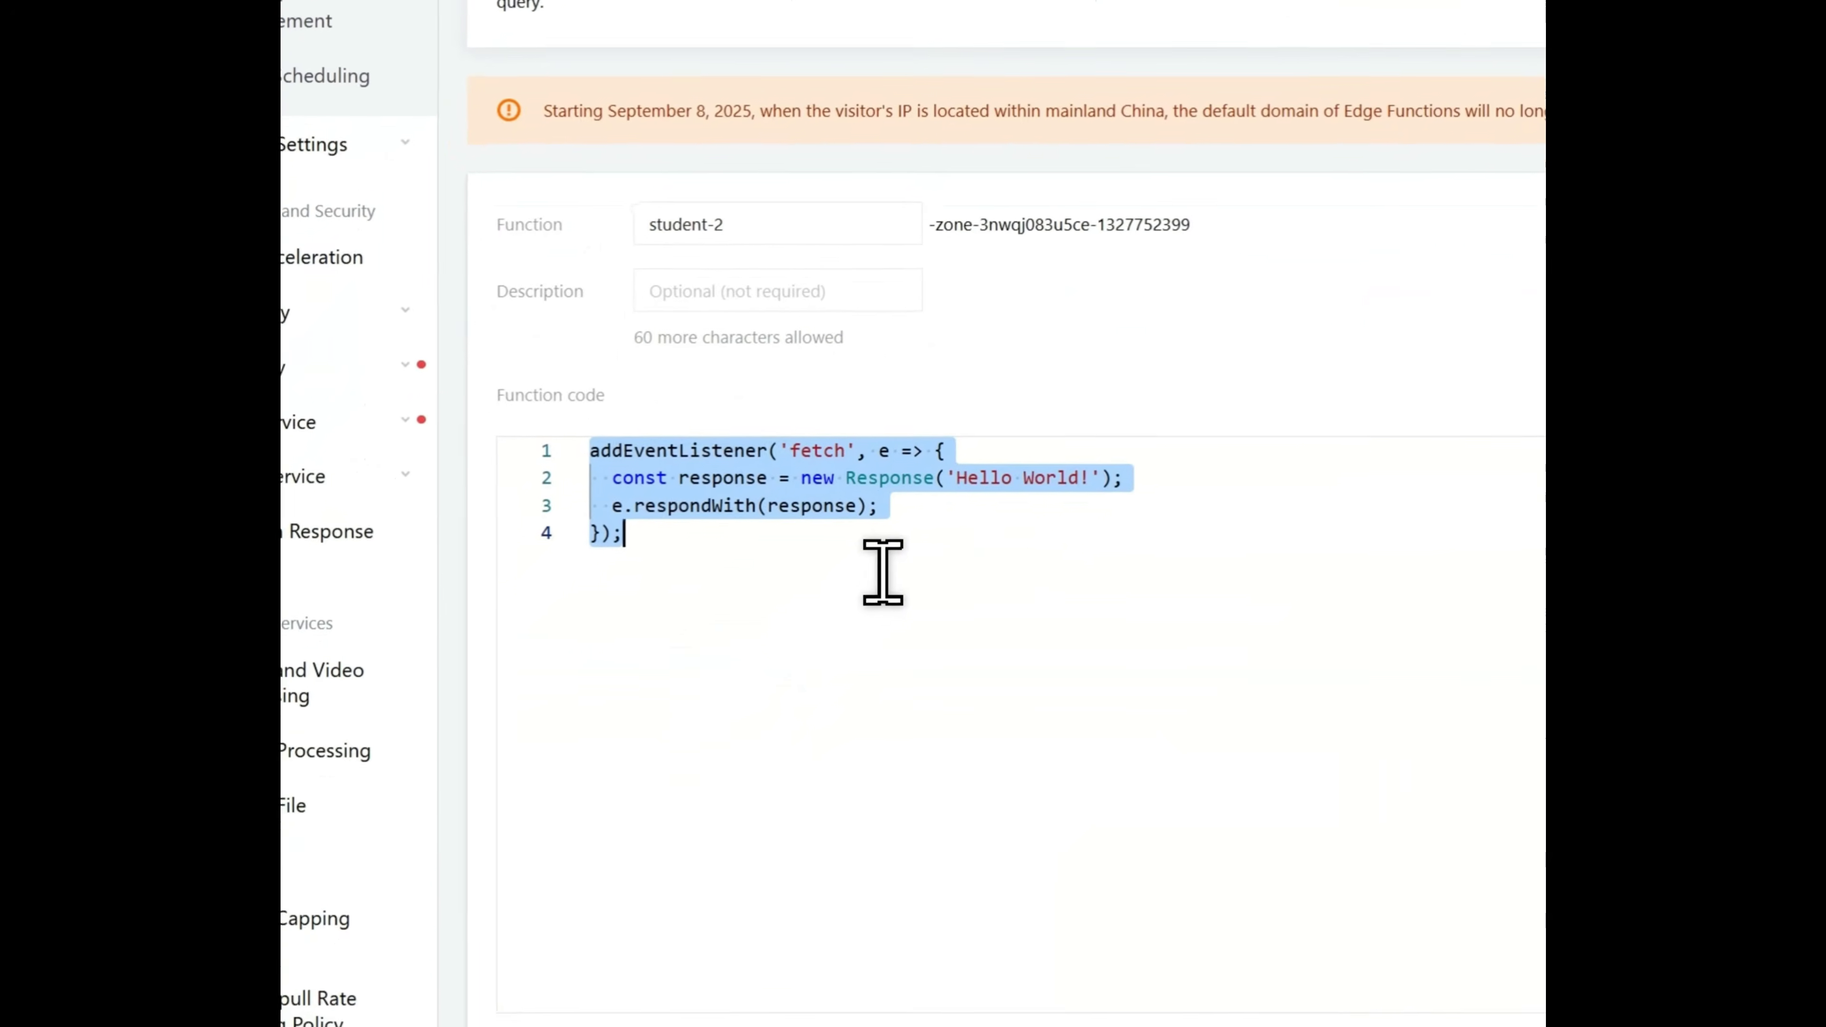
pyautogui.hotkey('ctrl', 'v')
pyautogui.scroll(5, 999, 709)
pyautogui.scroll(-4, 1049, 676)
pyautogui.scroll(2, 1006, 611)
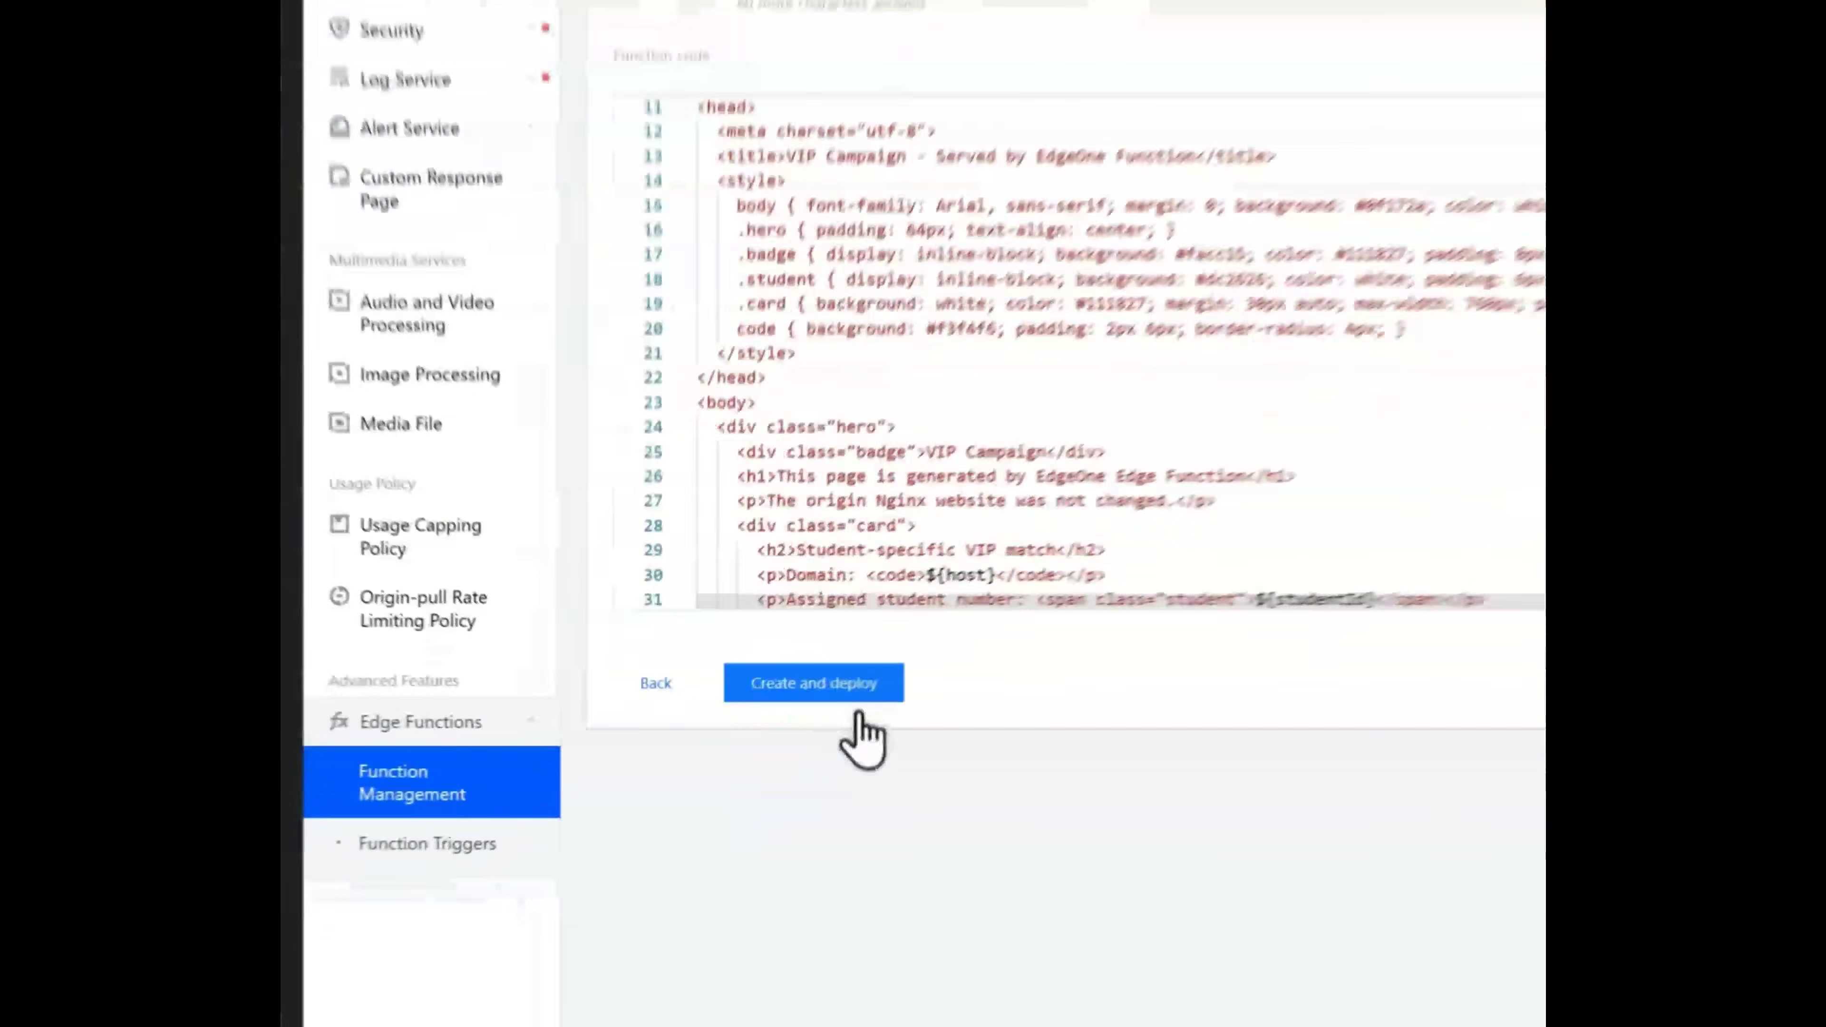
pyautogui.click(583, 836)
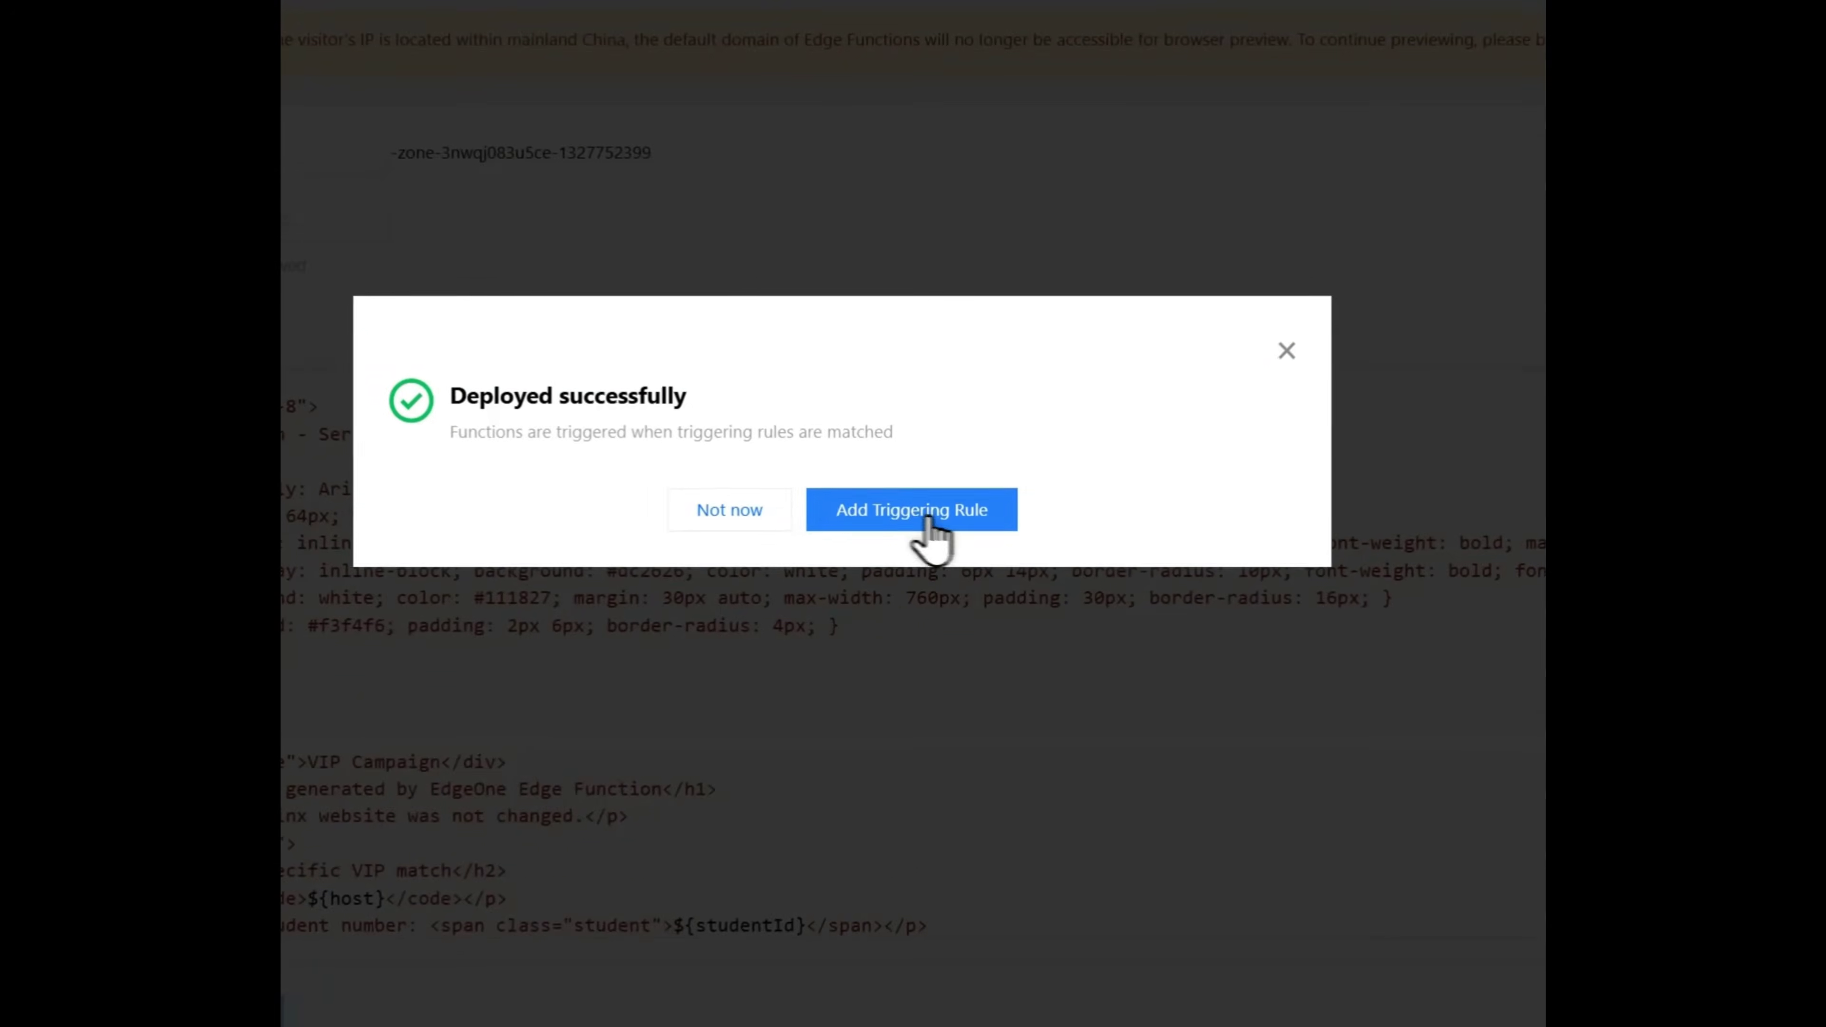
# Add a triggering rule to the deployed function with the condition HOST is in 2.mikeekim.online.
pyautogui.click(927, 512)
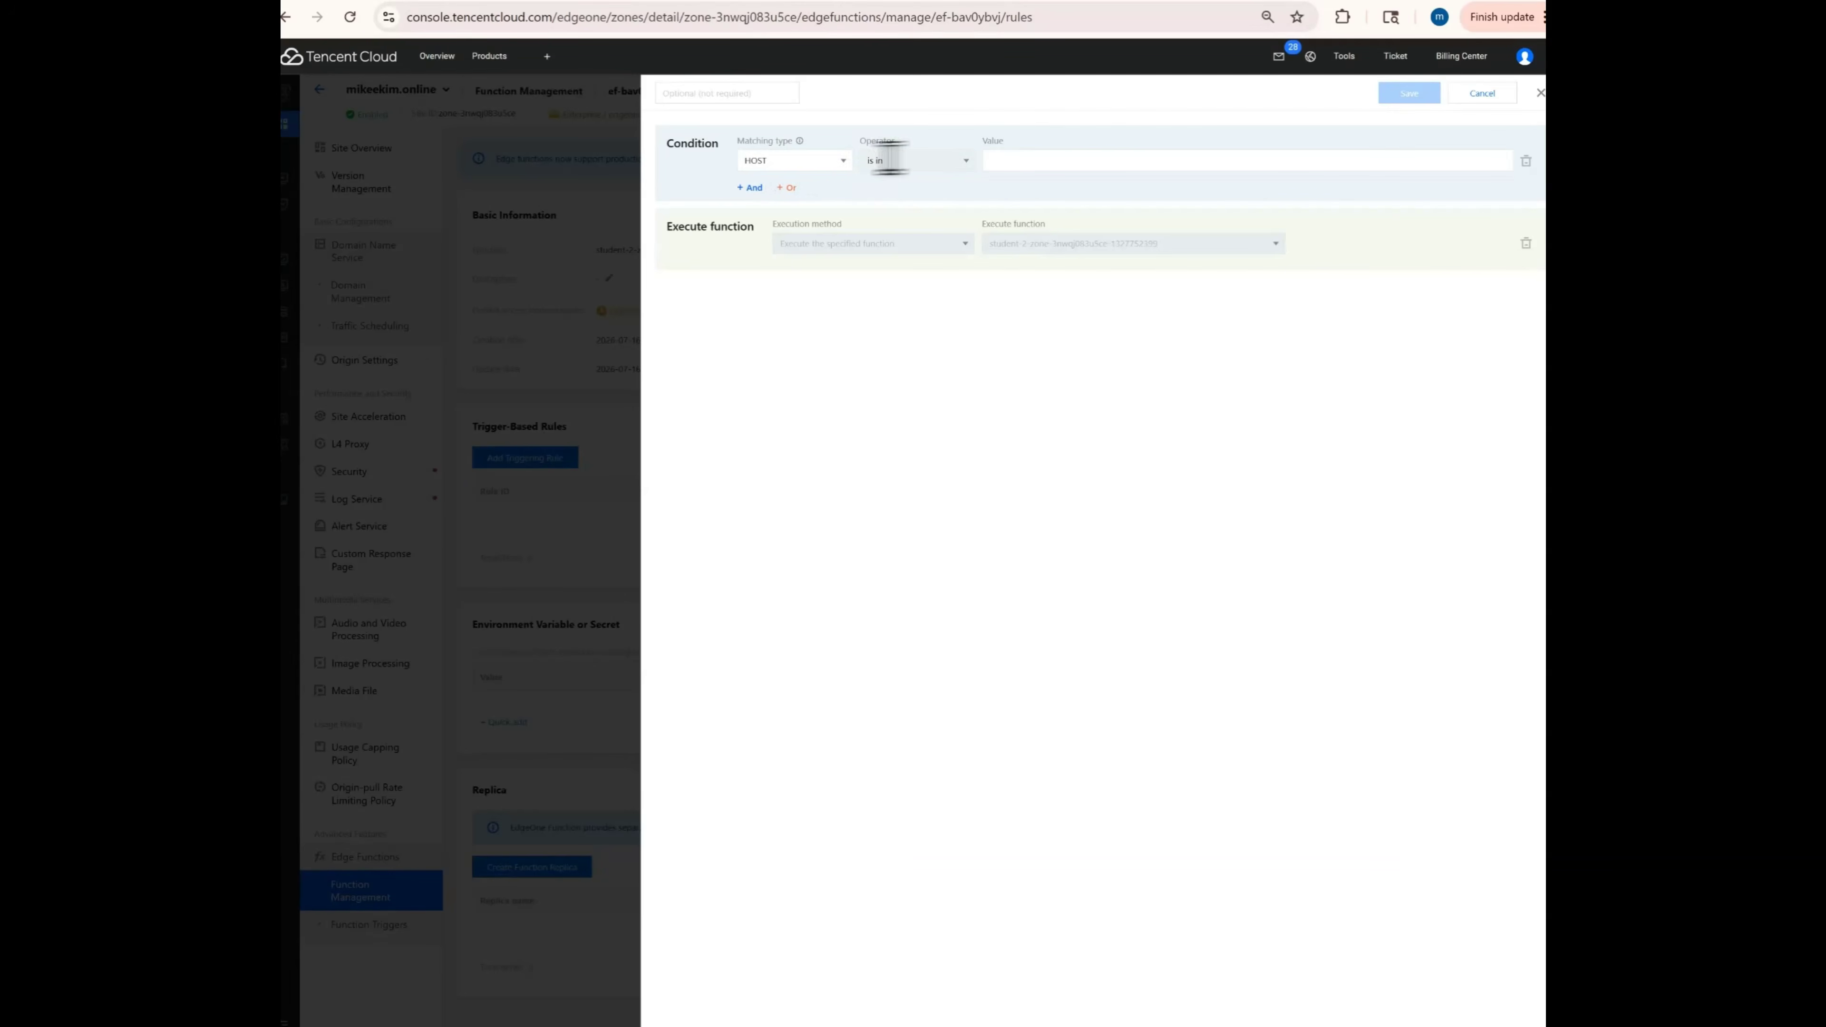
pyautogui.click(1024, 161)
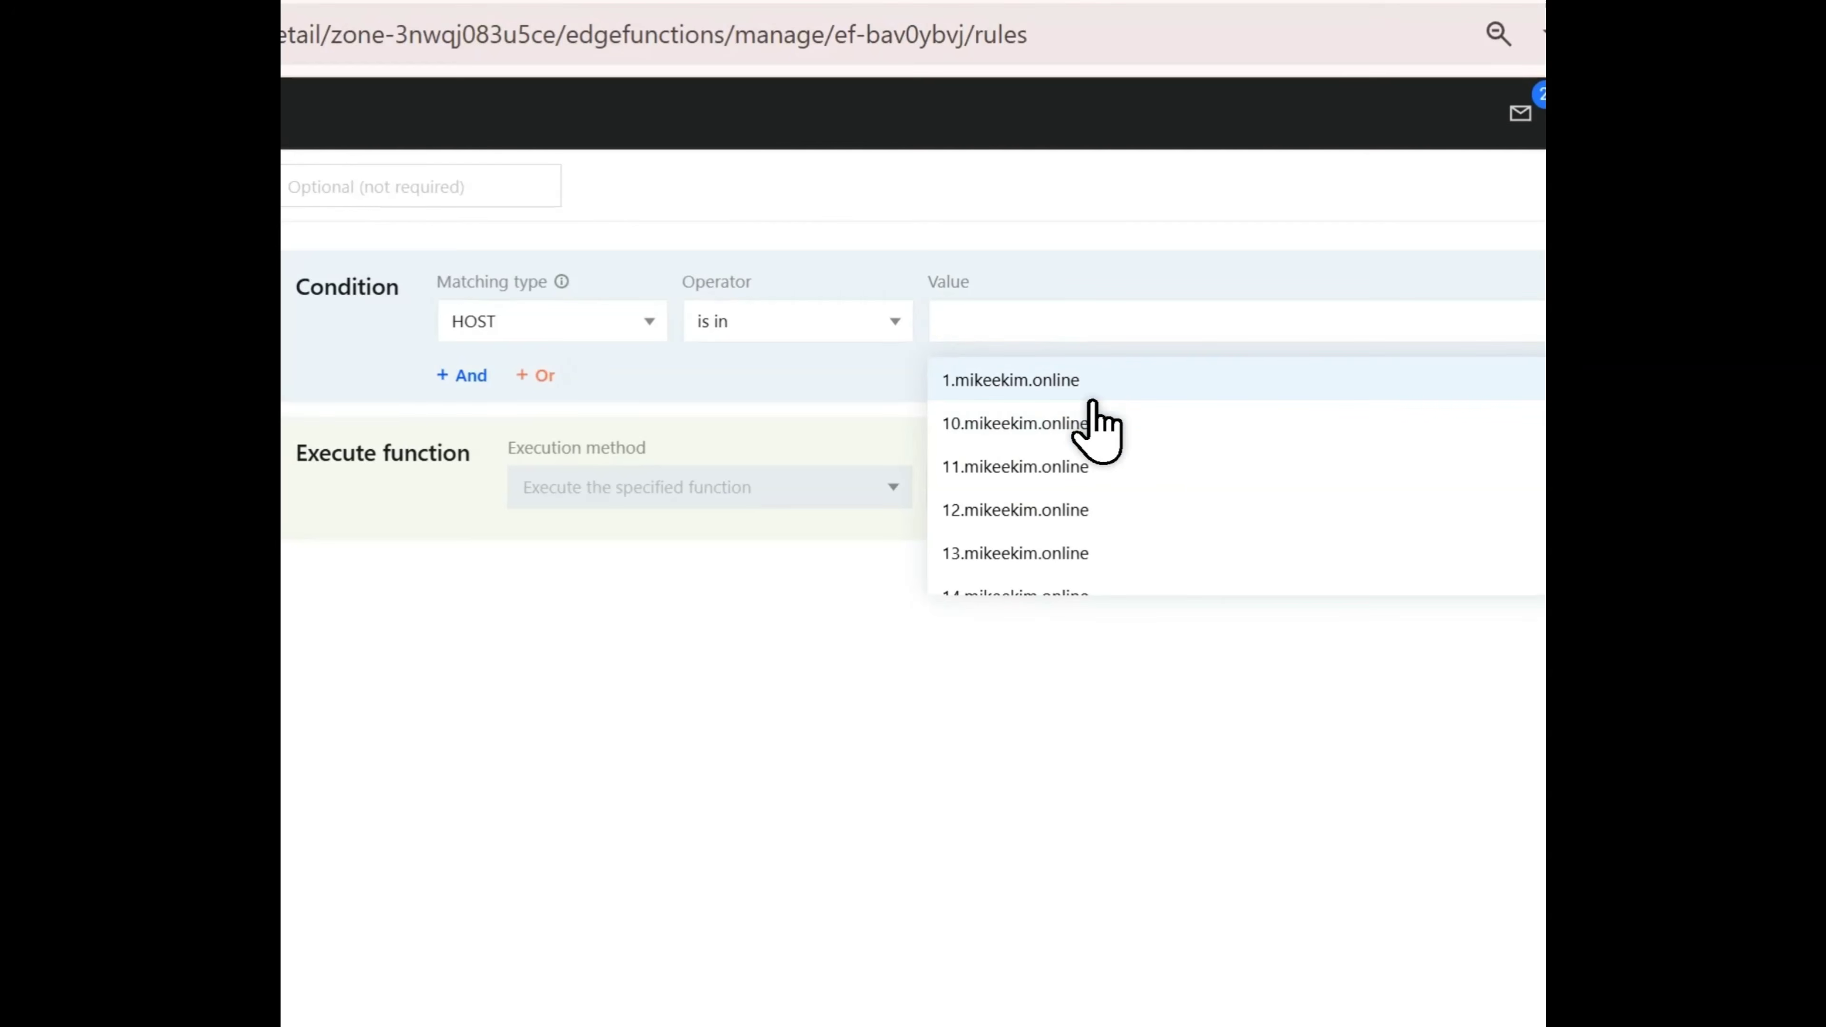
pyautogui.write('2.')
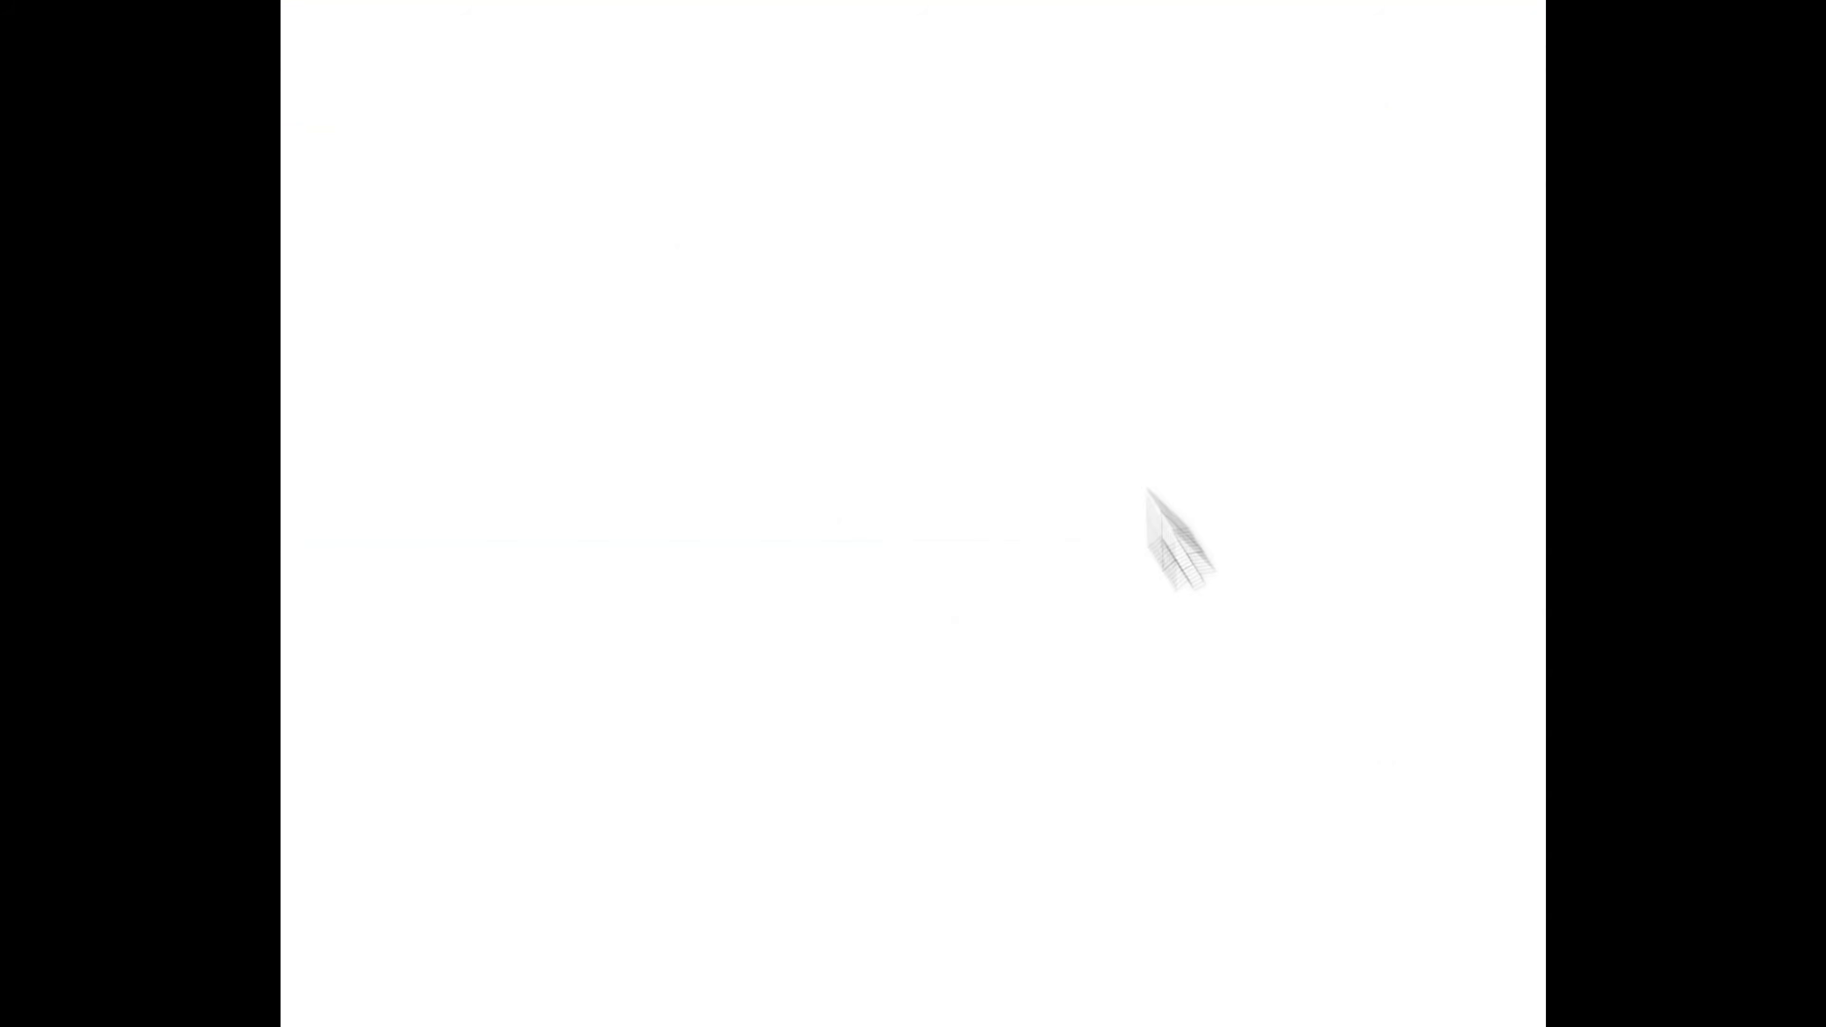
pyautogui.click(801, 180)
pyautogui.click(751, 499)
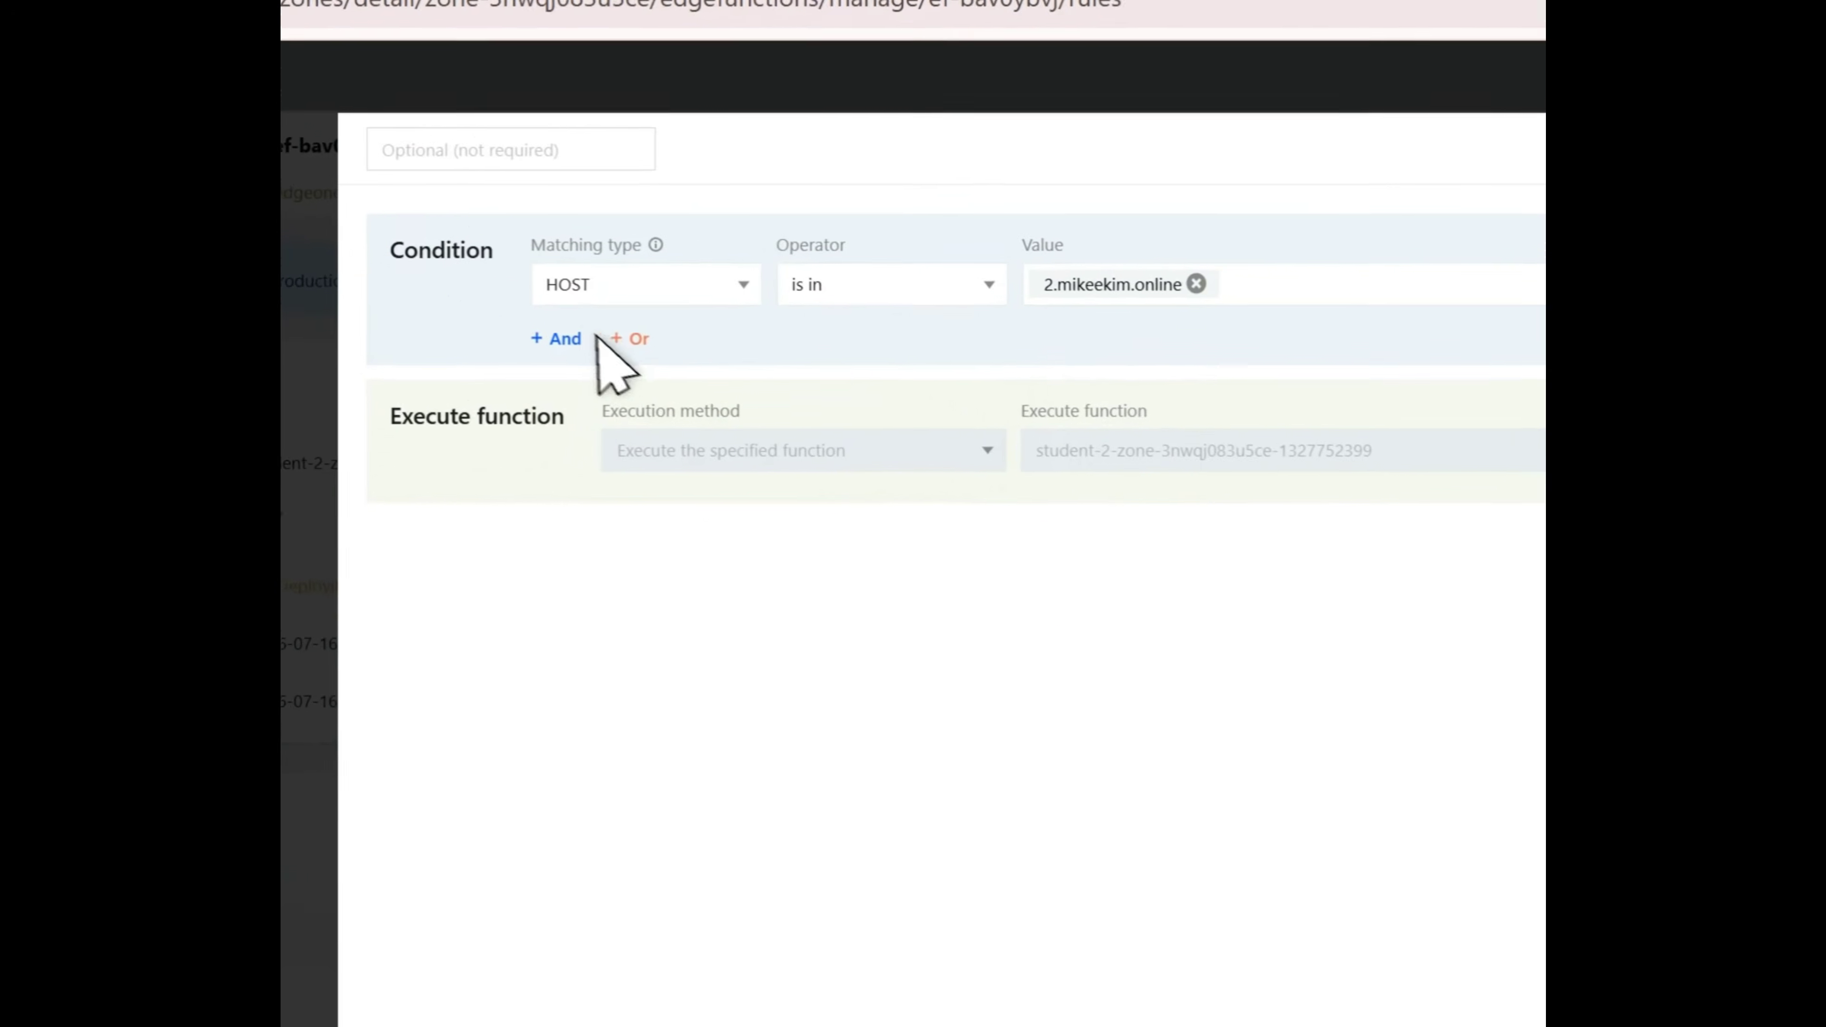
# Add an And condition matching the query string parameter vip is in 2, following the Lab 6 instructions, and save the rule.
pyautogui.click(568, 338)
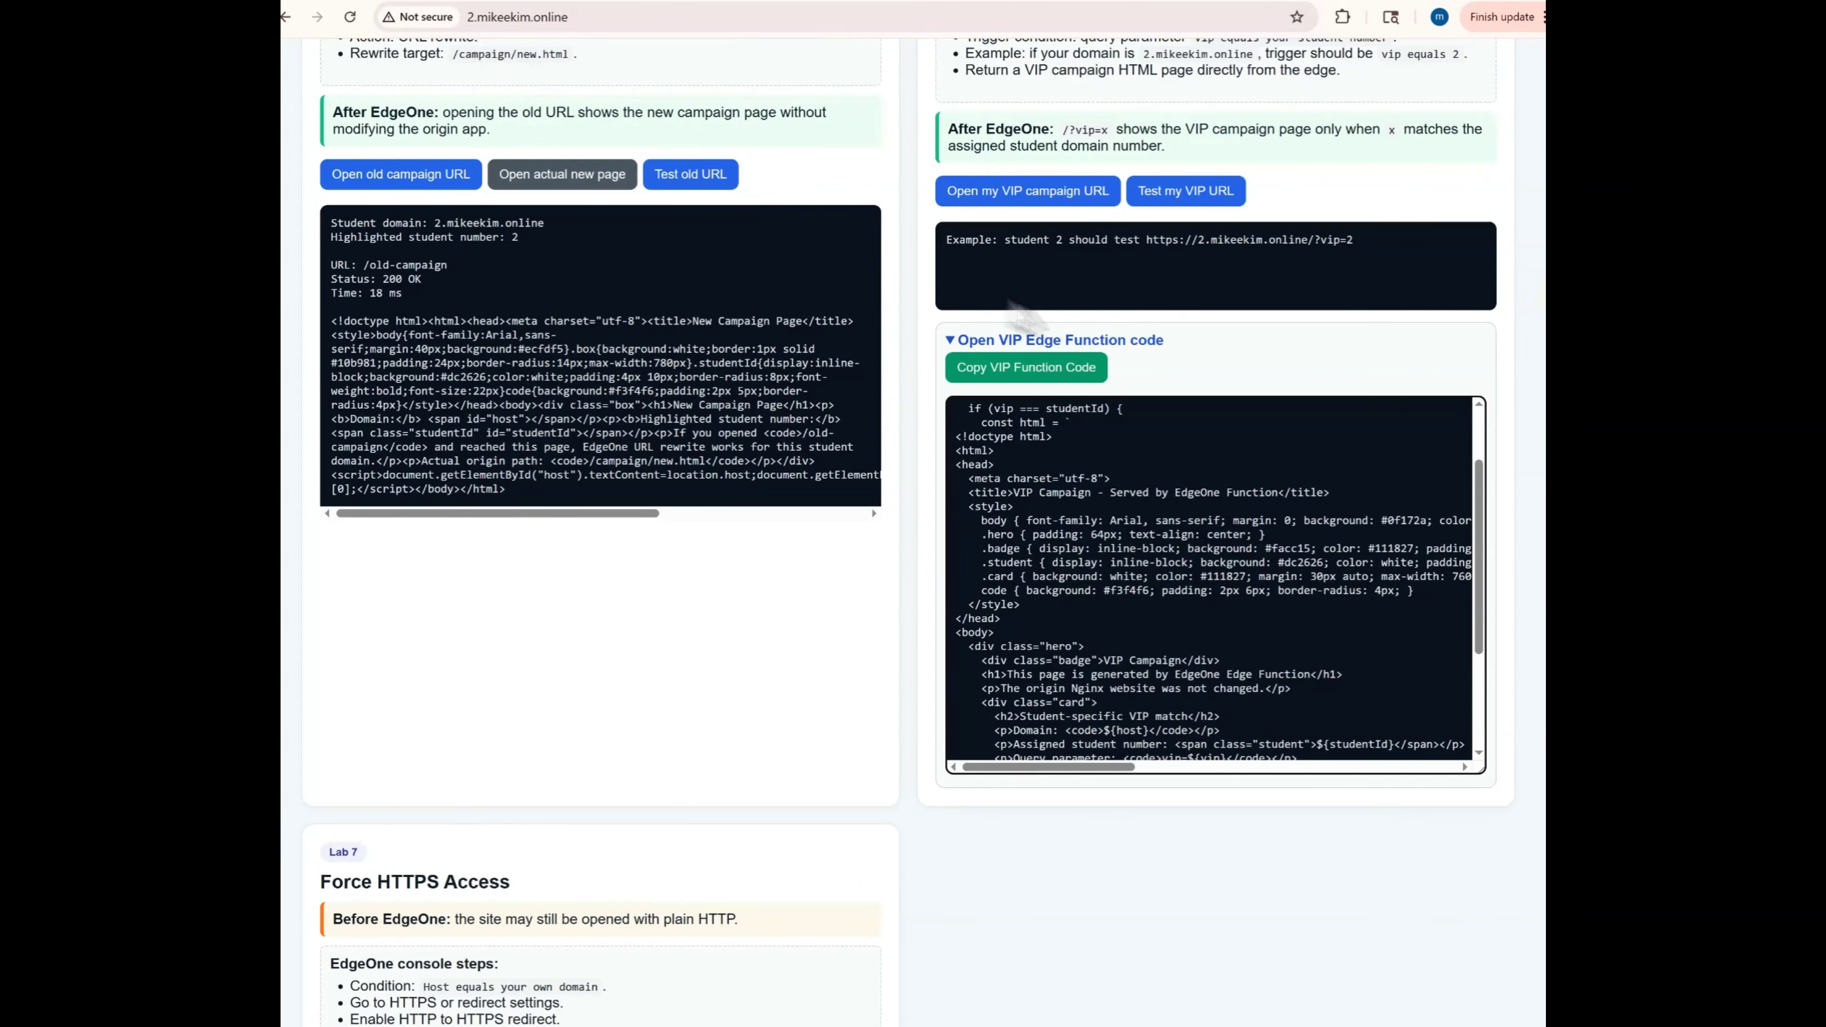
pyautogui.scroll(5, 1107, 755)
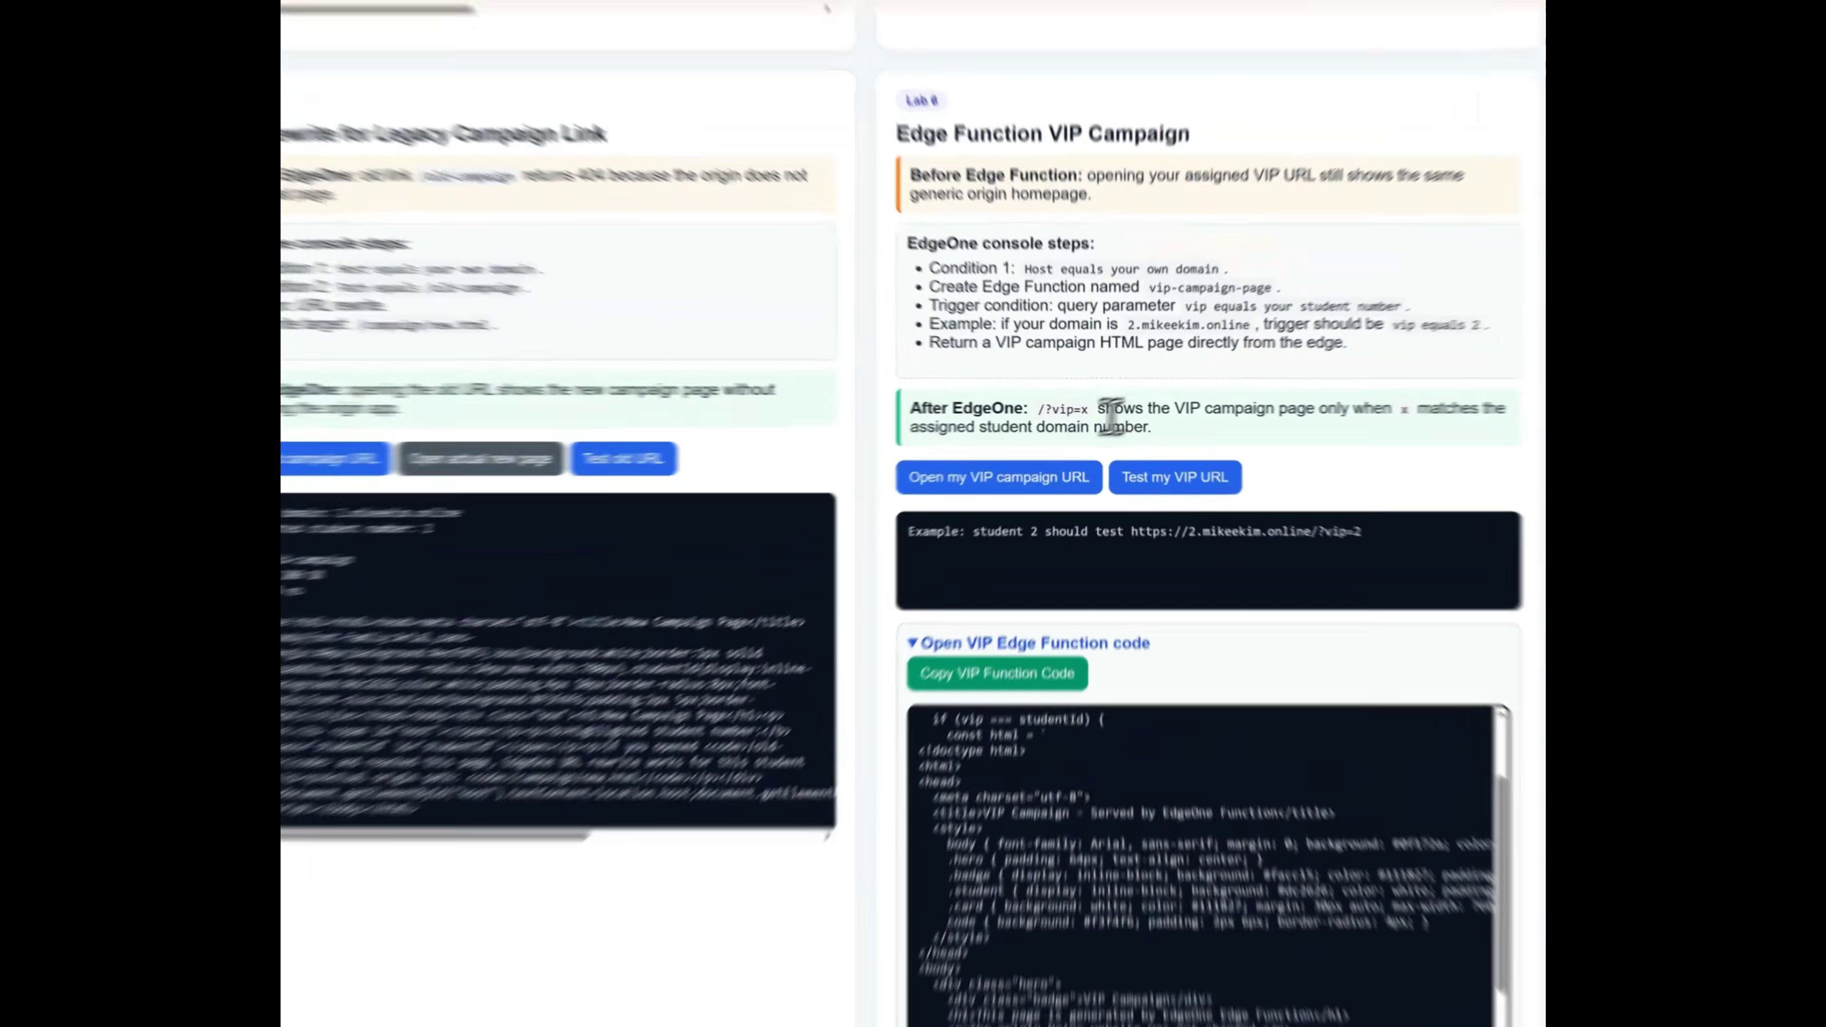
pyautogui.moveTo(1111, 415); pyautogui.dragTo(1055, 410)
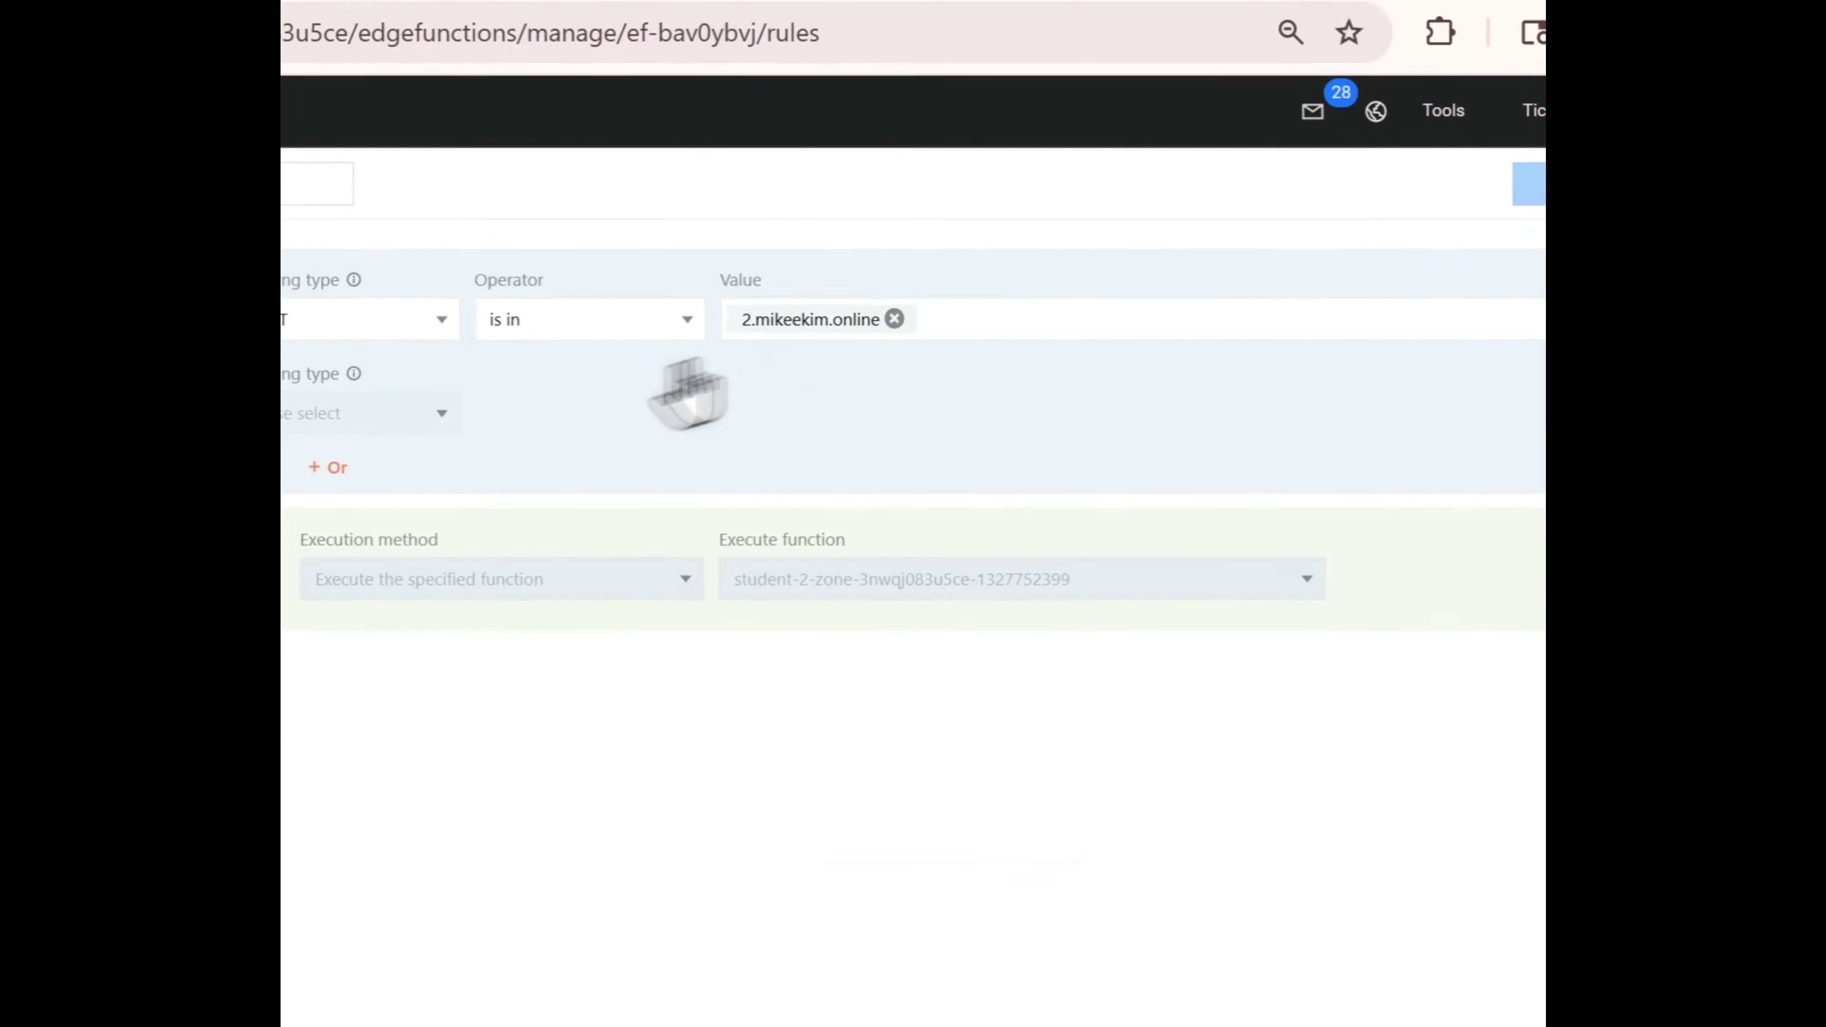
pyautogui.click(360, 414)
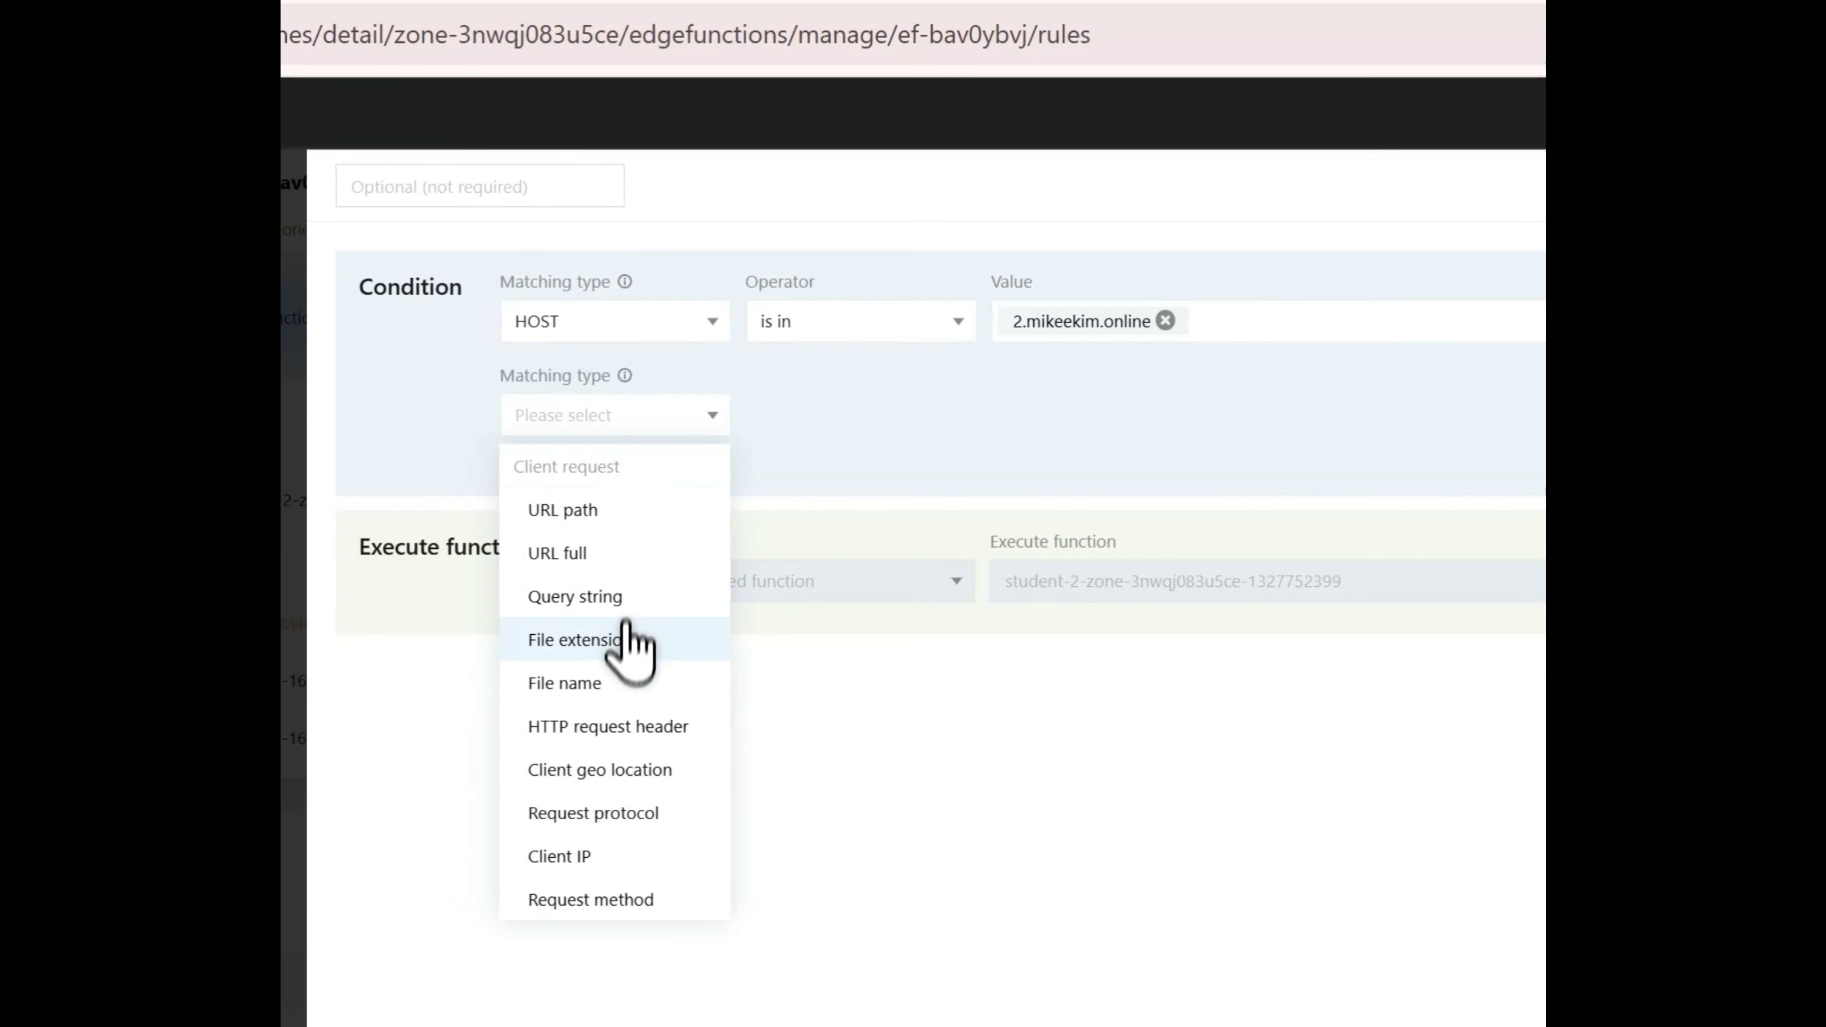
pyautogui.click(611, 597)
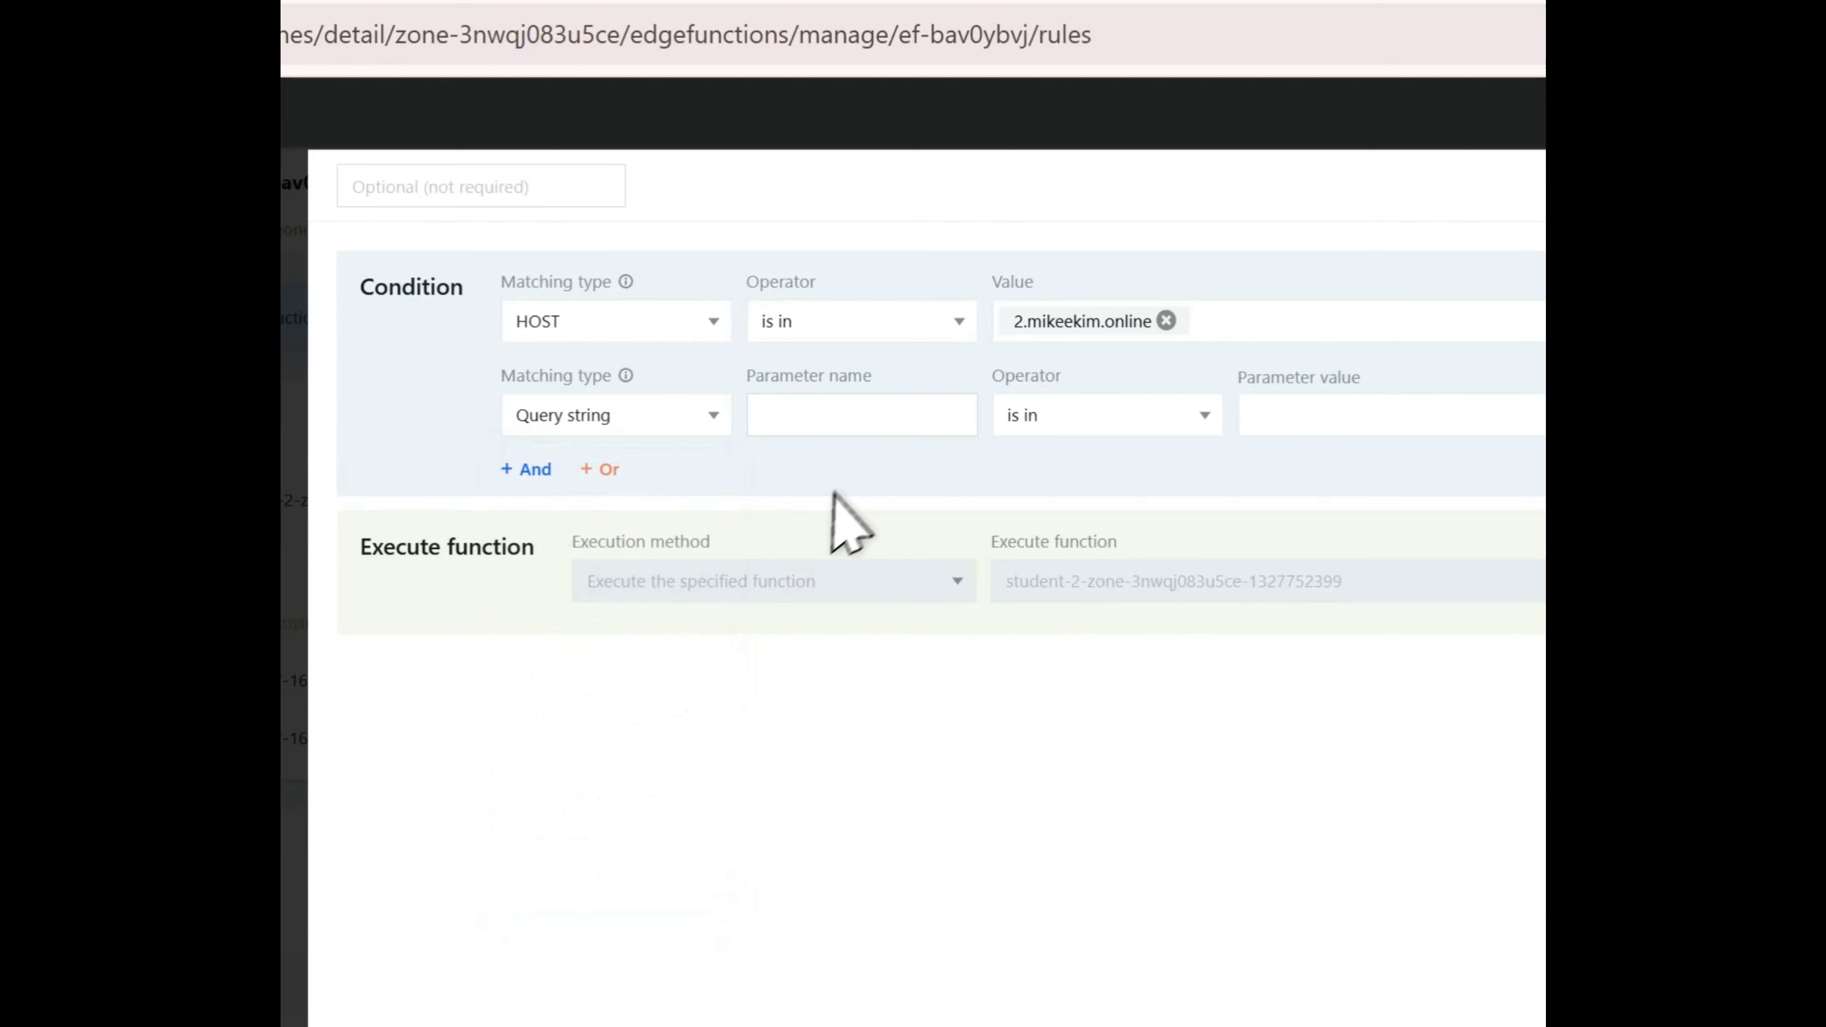
pyautogui.click(871, 415)
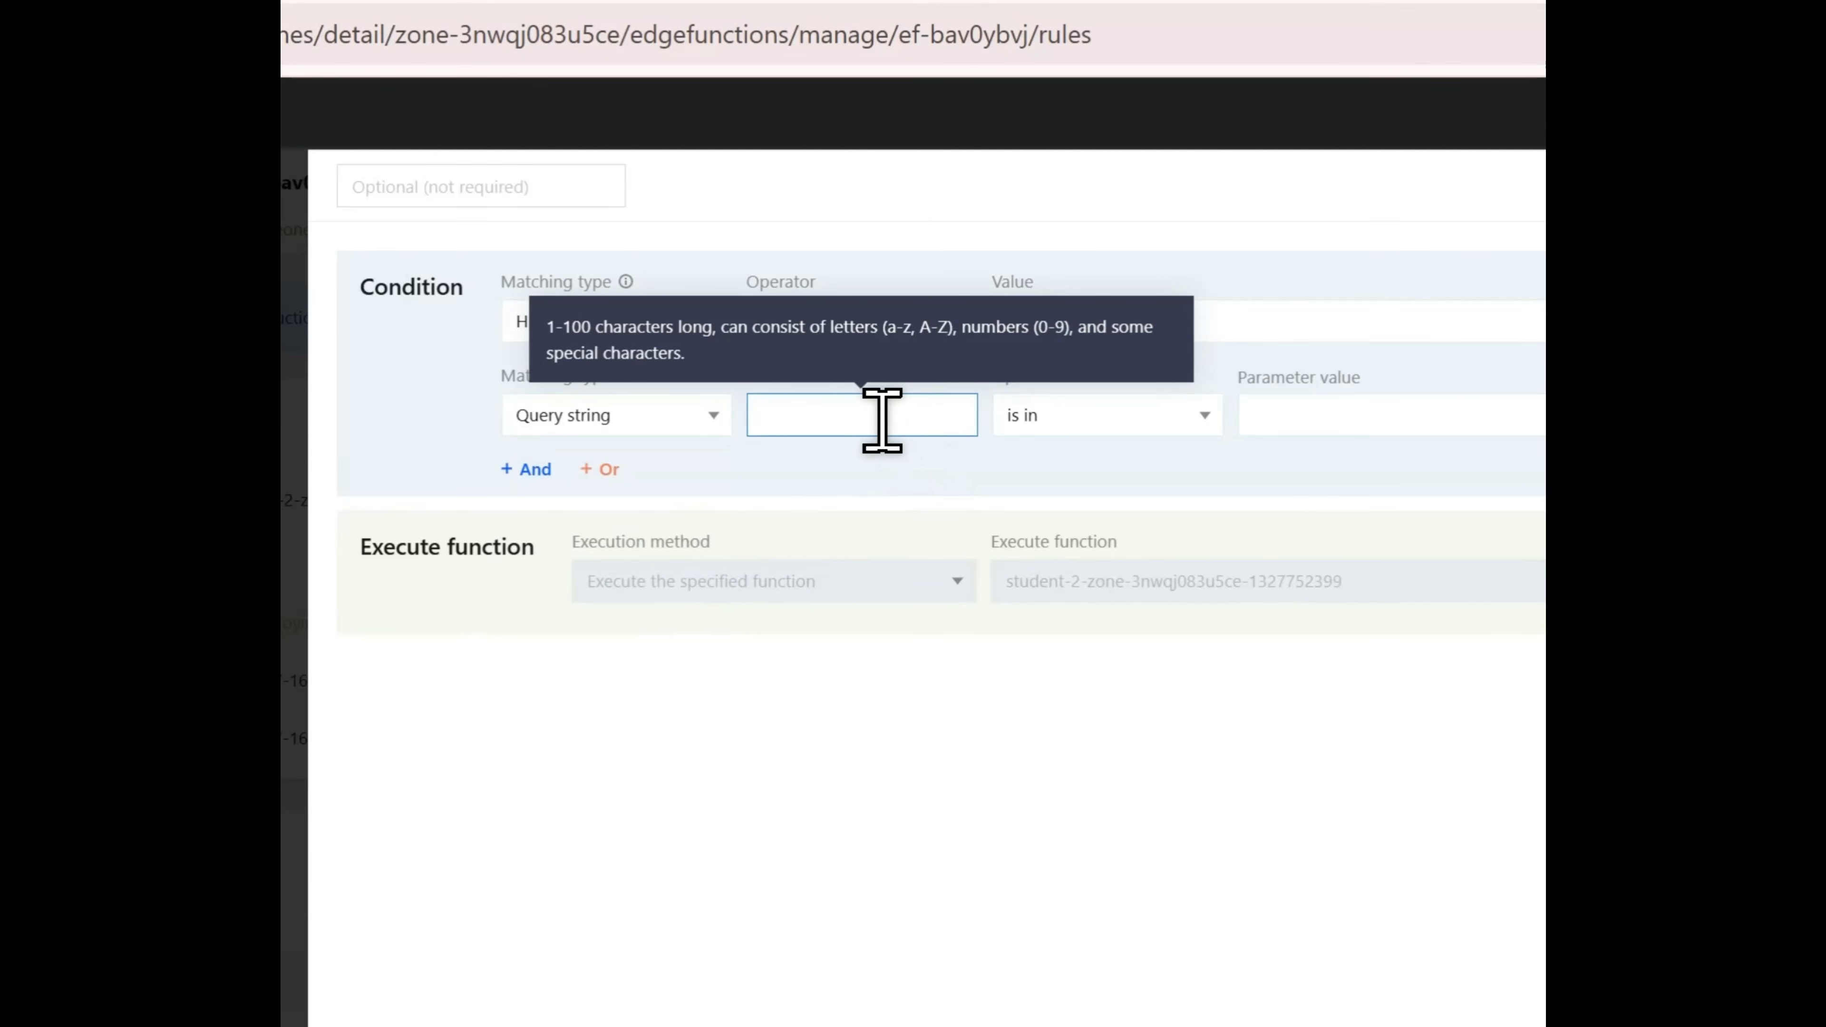
pyautogui.write('vip')
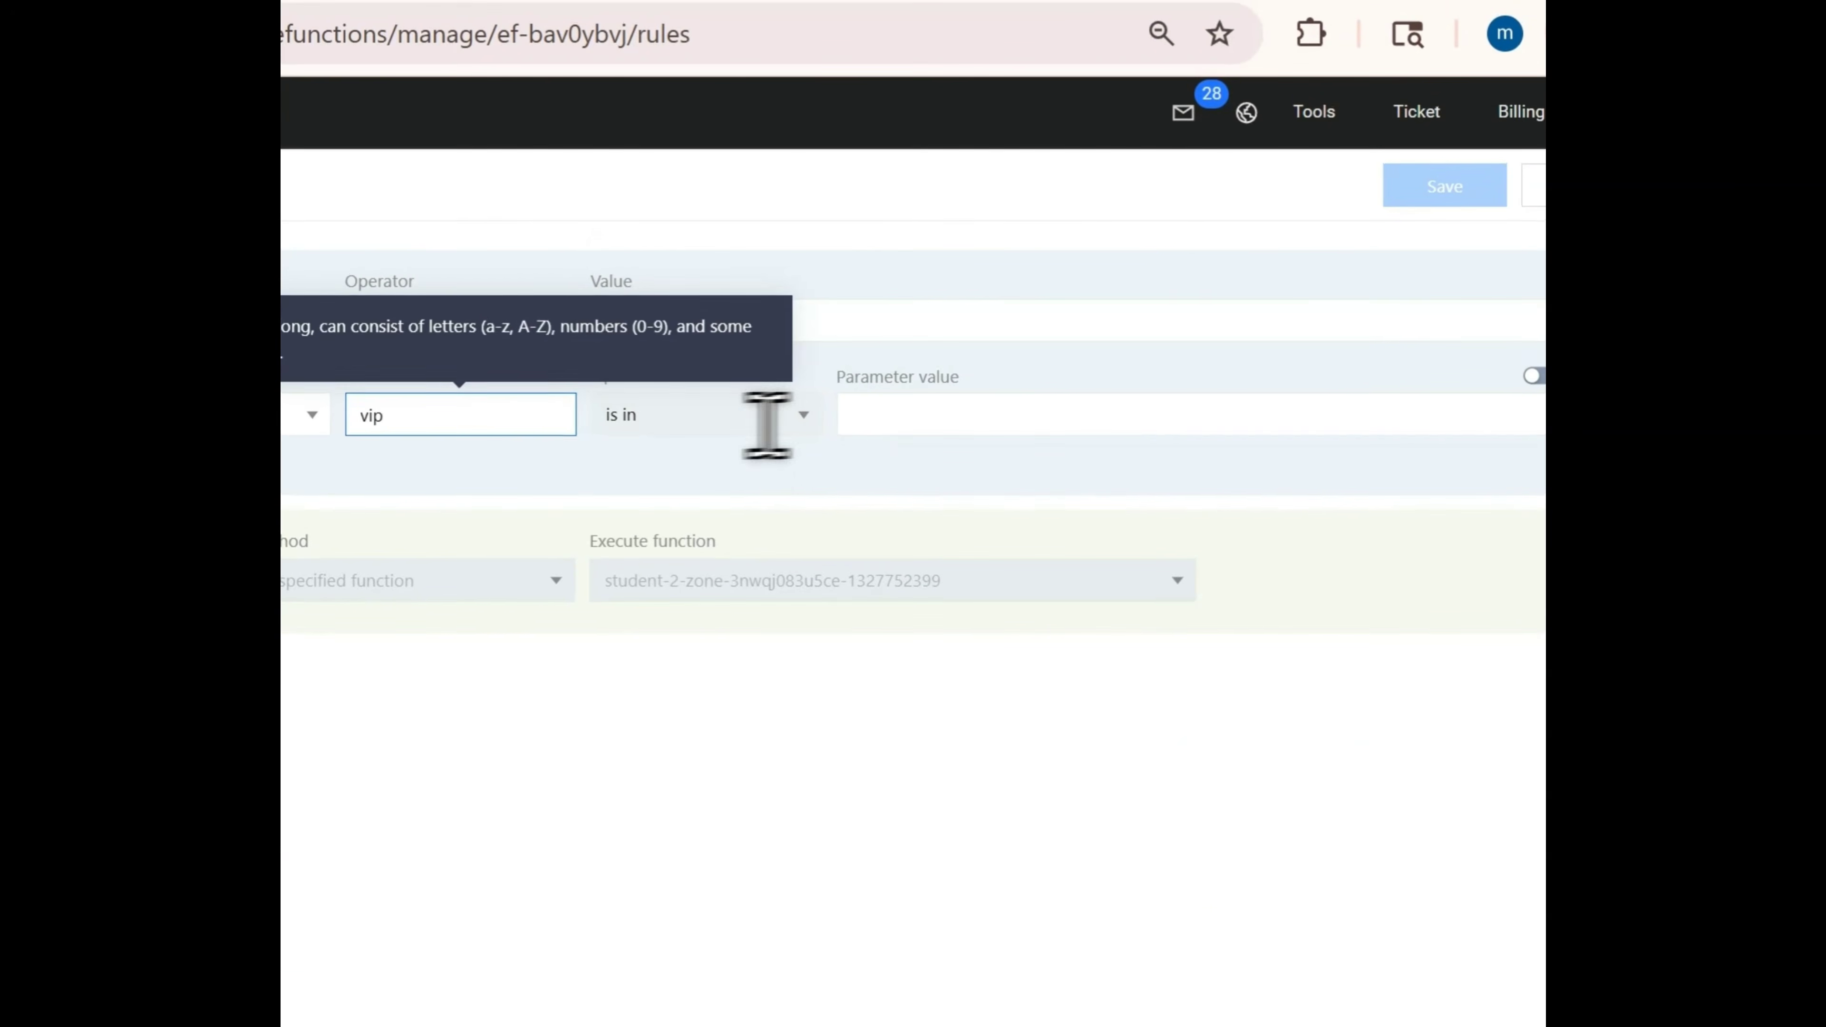
pyautogui.click(979, 412)
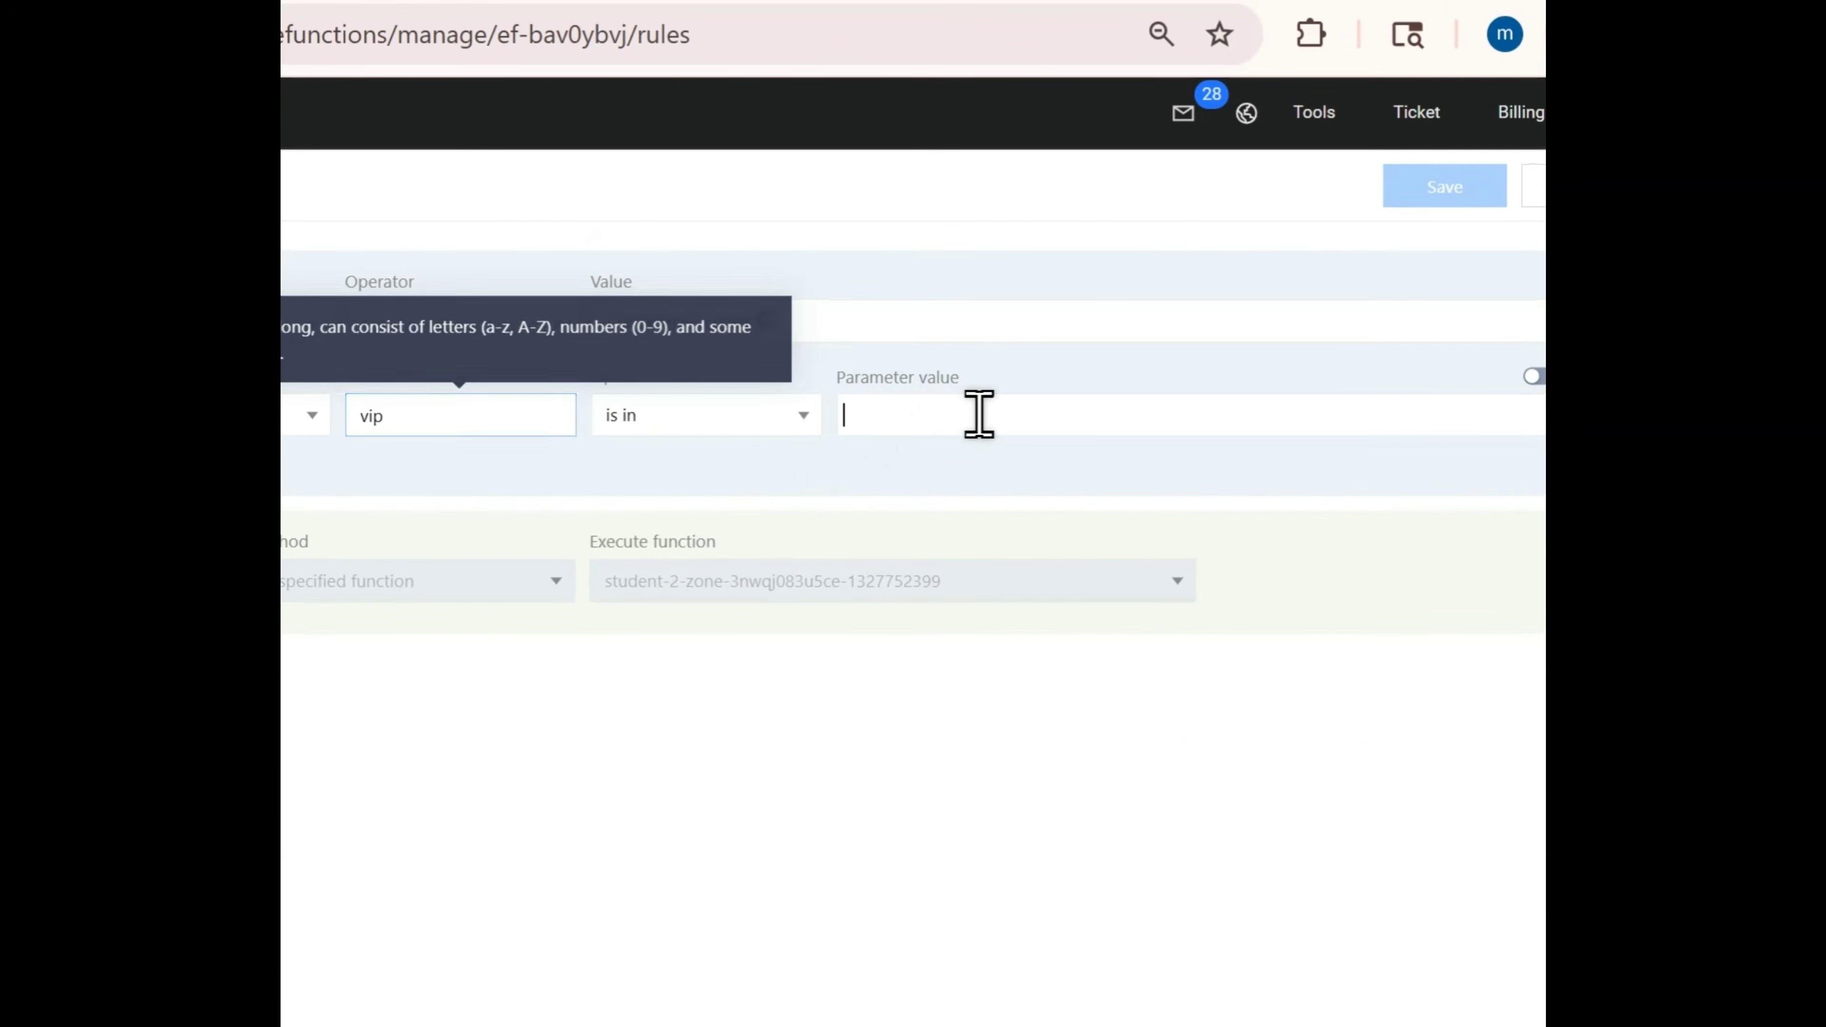
pyautogui.write('2')
pyautogui.press('Return')
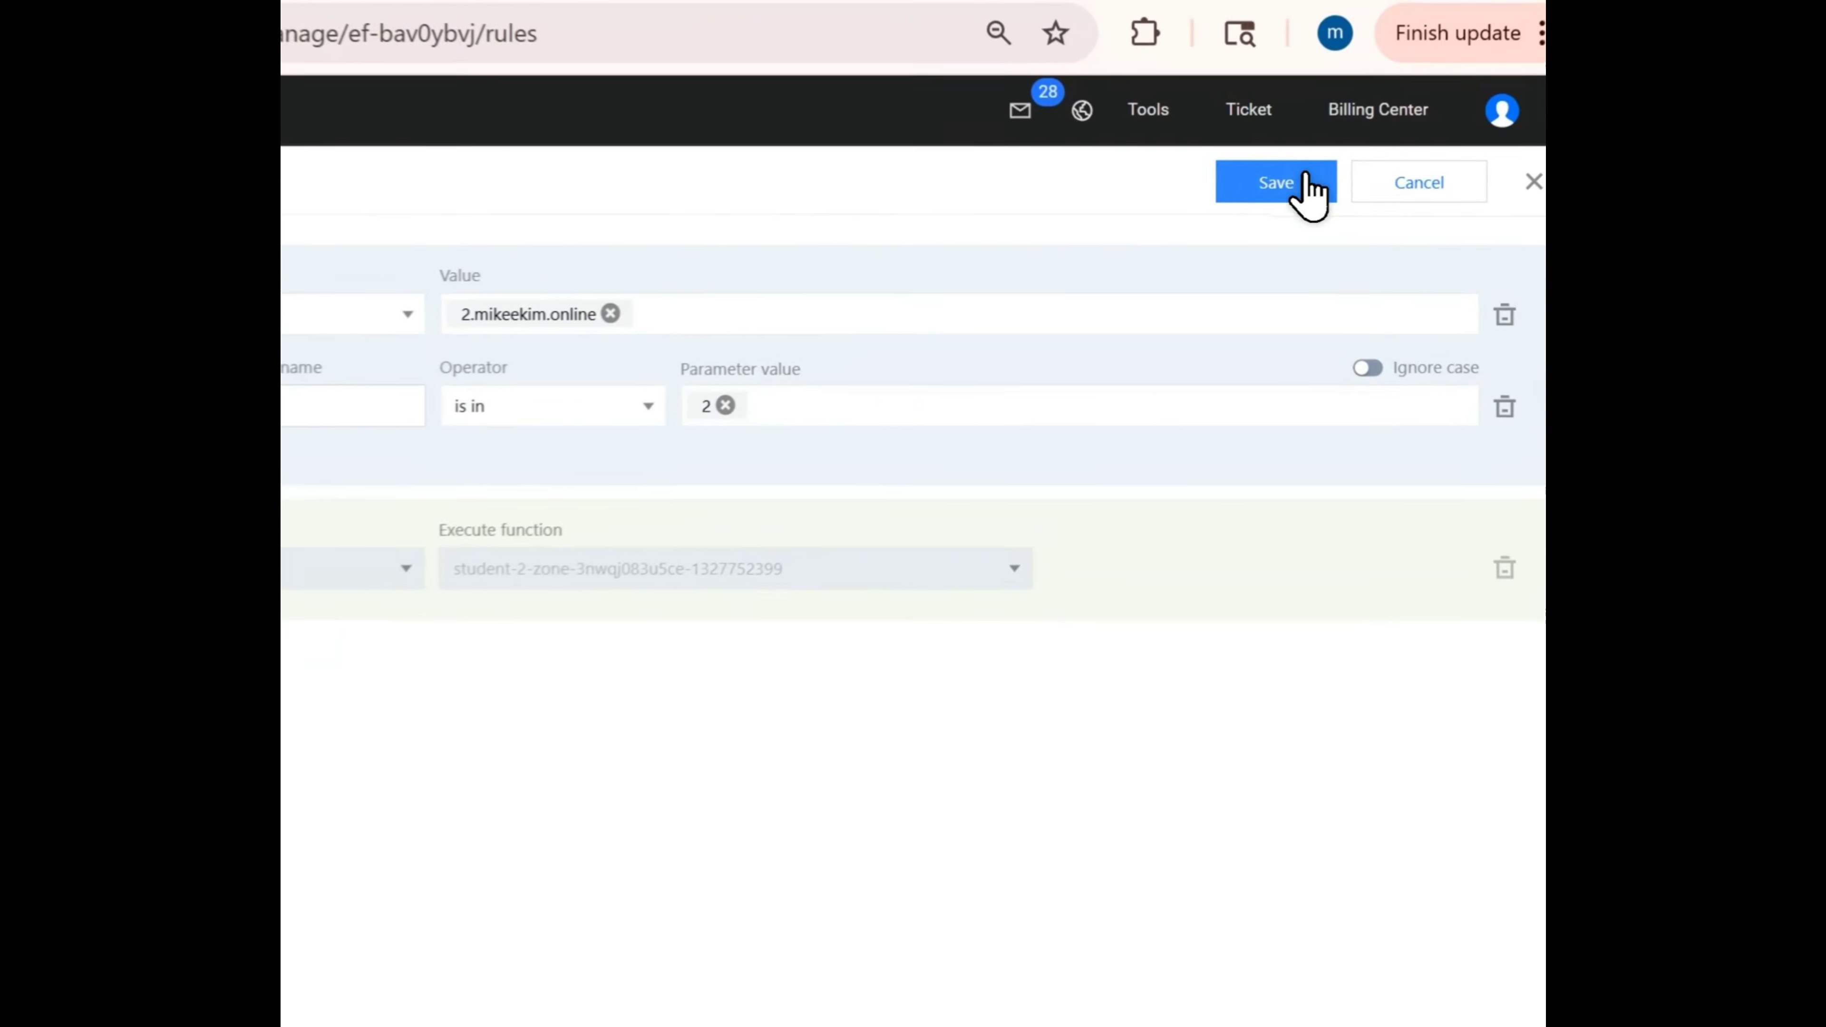
pyautogui.click(1306, 183)
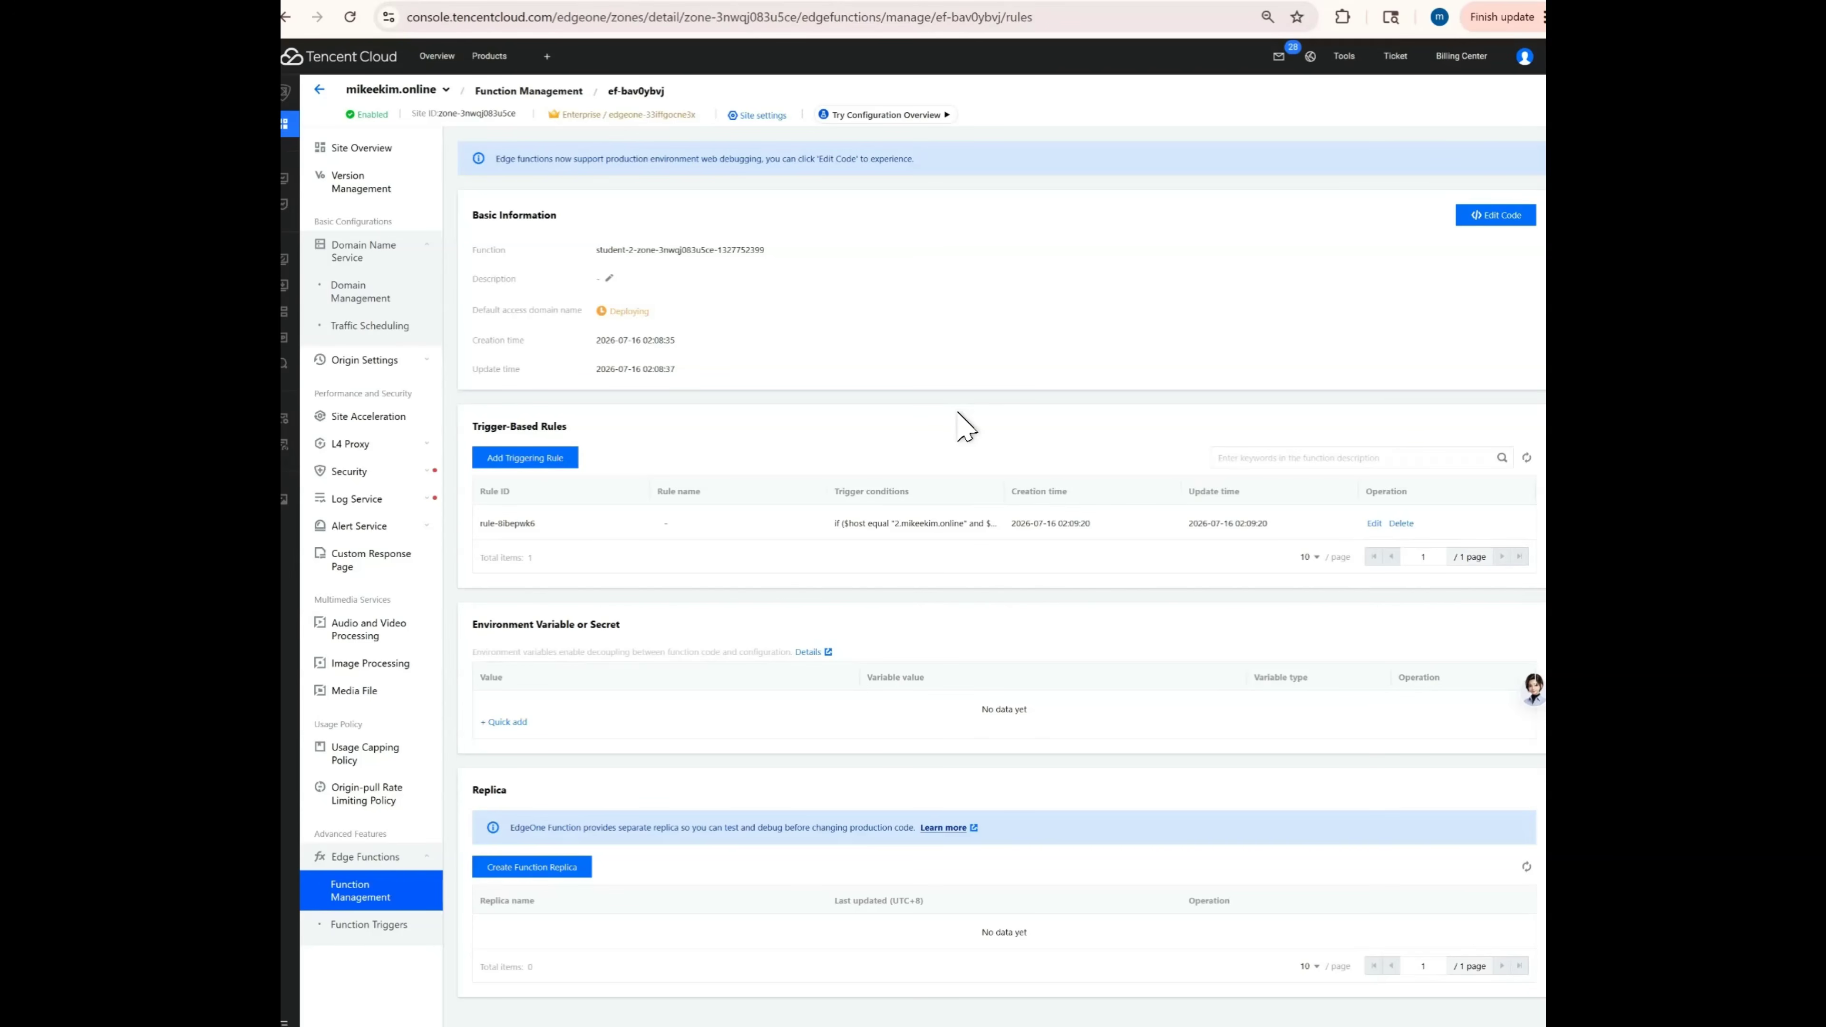
# Refresh the edge function list to recheck the deployment status of student-2 and go back to the labs.
pyautogui.click(387, 899)
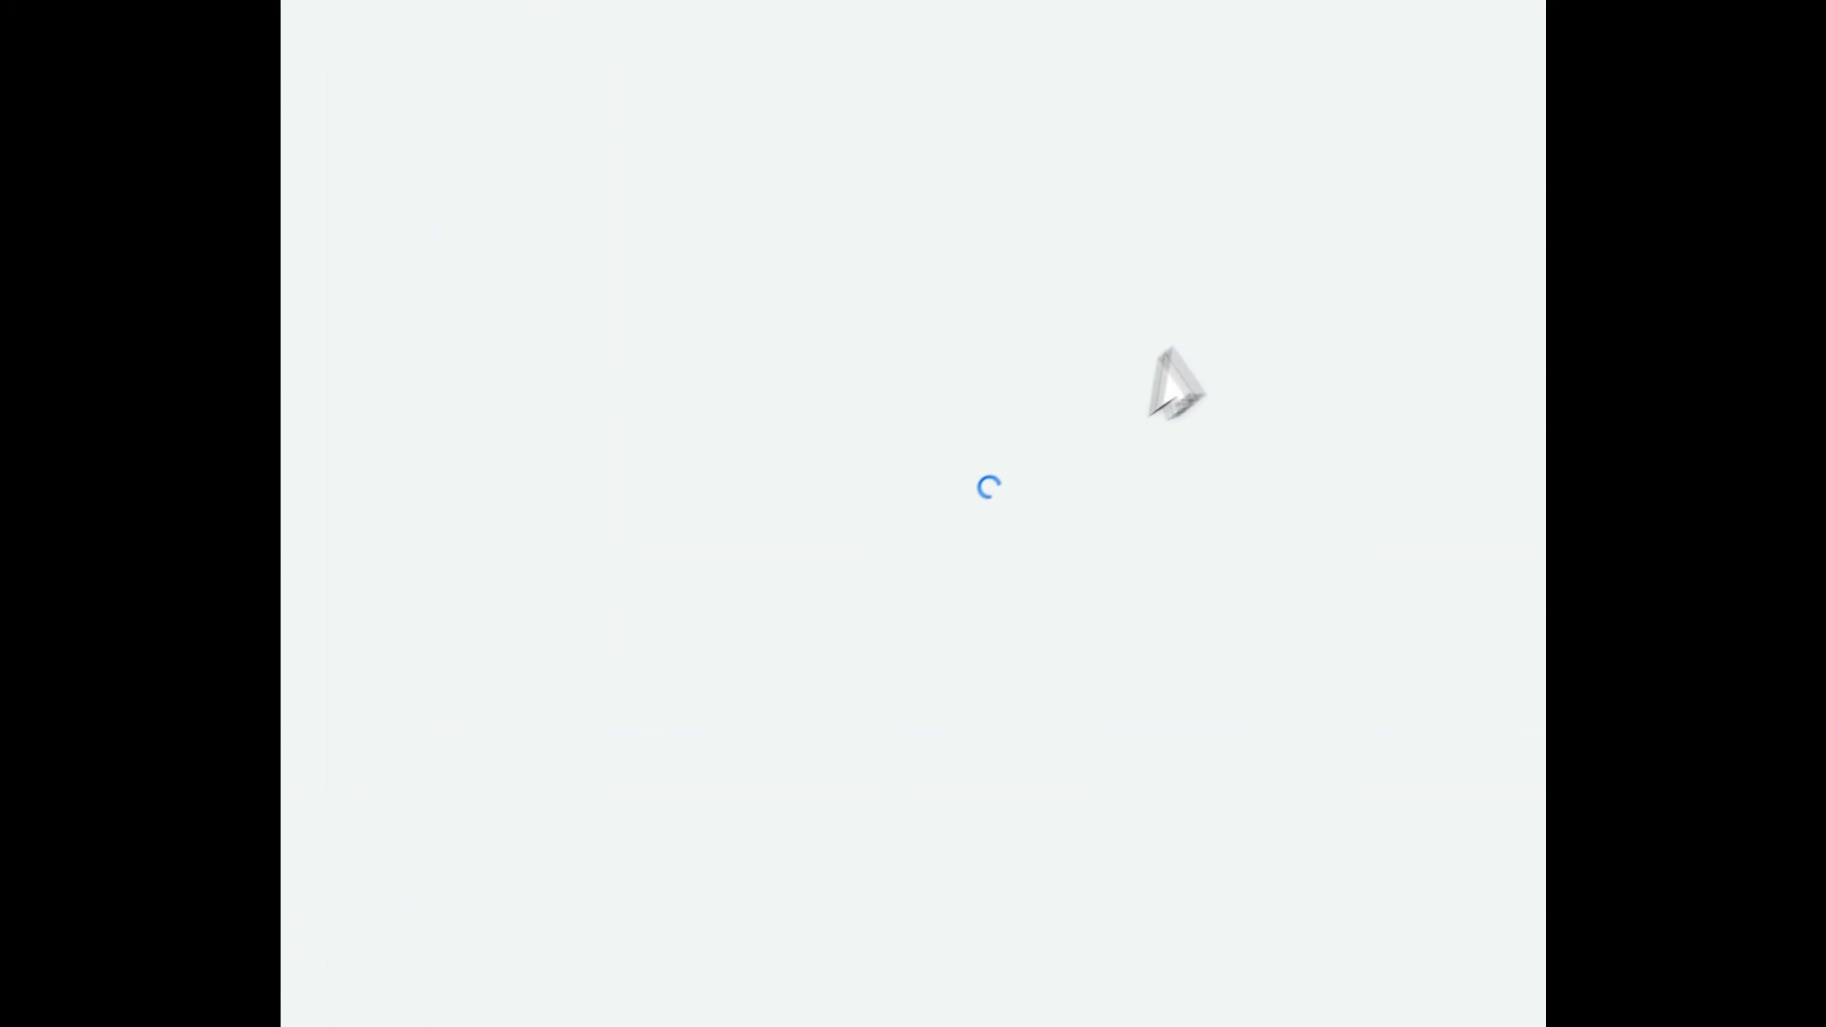
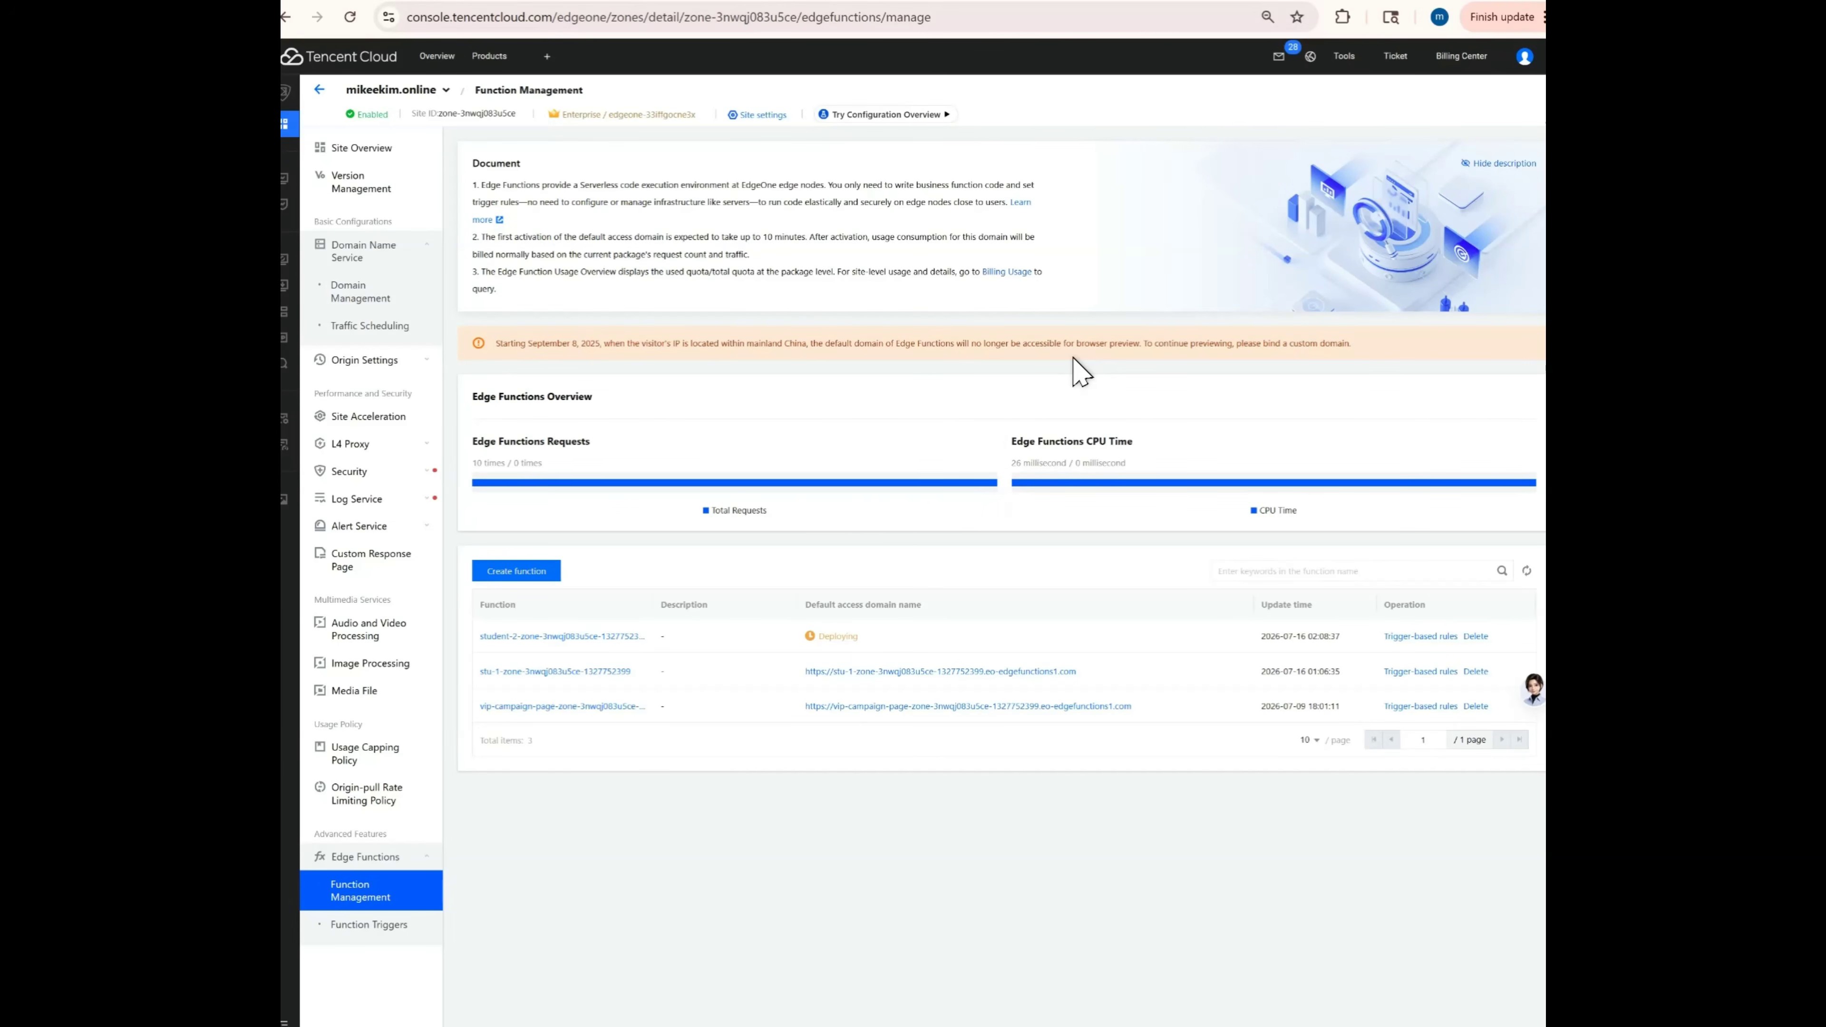
pyautogui.click(1526, 571)
pyautogui.click(334, 4)
# Open the Lab 6 VIP campaign URL and examine the page's domain, assigned student number, query parameter and result.
pyautogui.scroll(-6, 1186, 468)
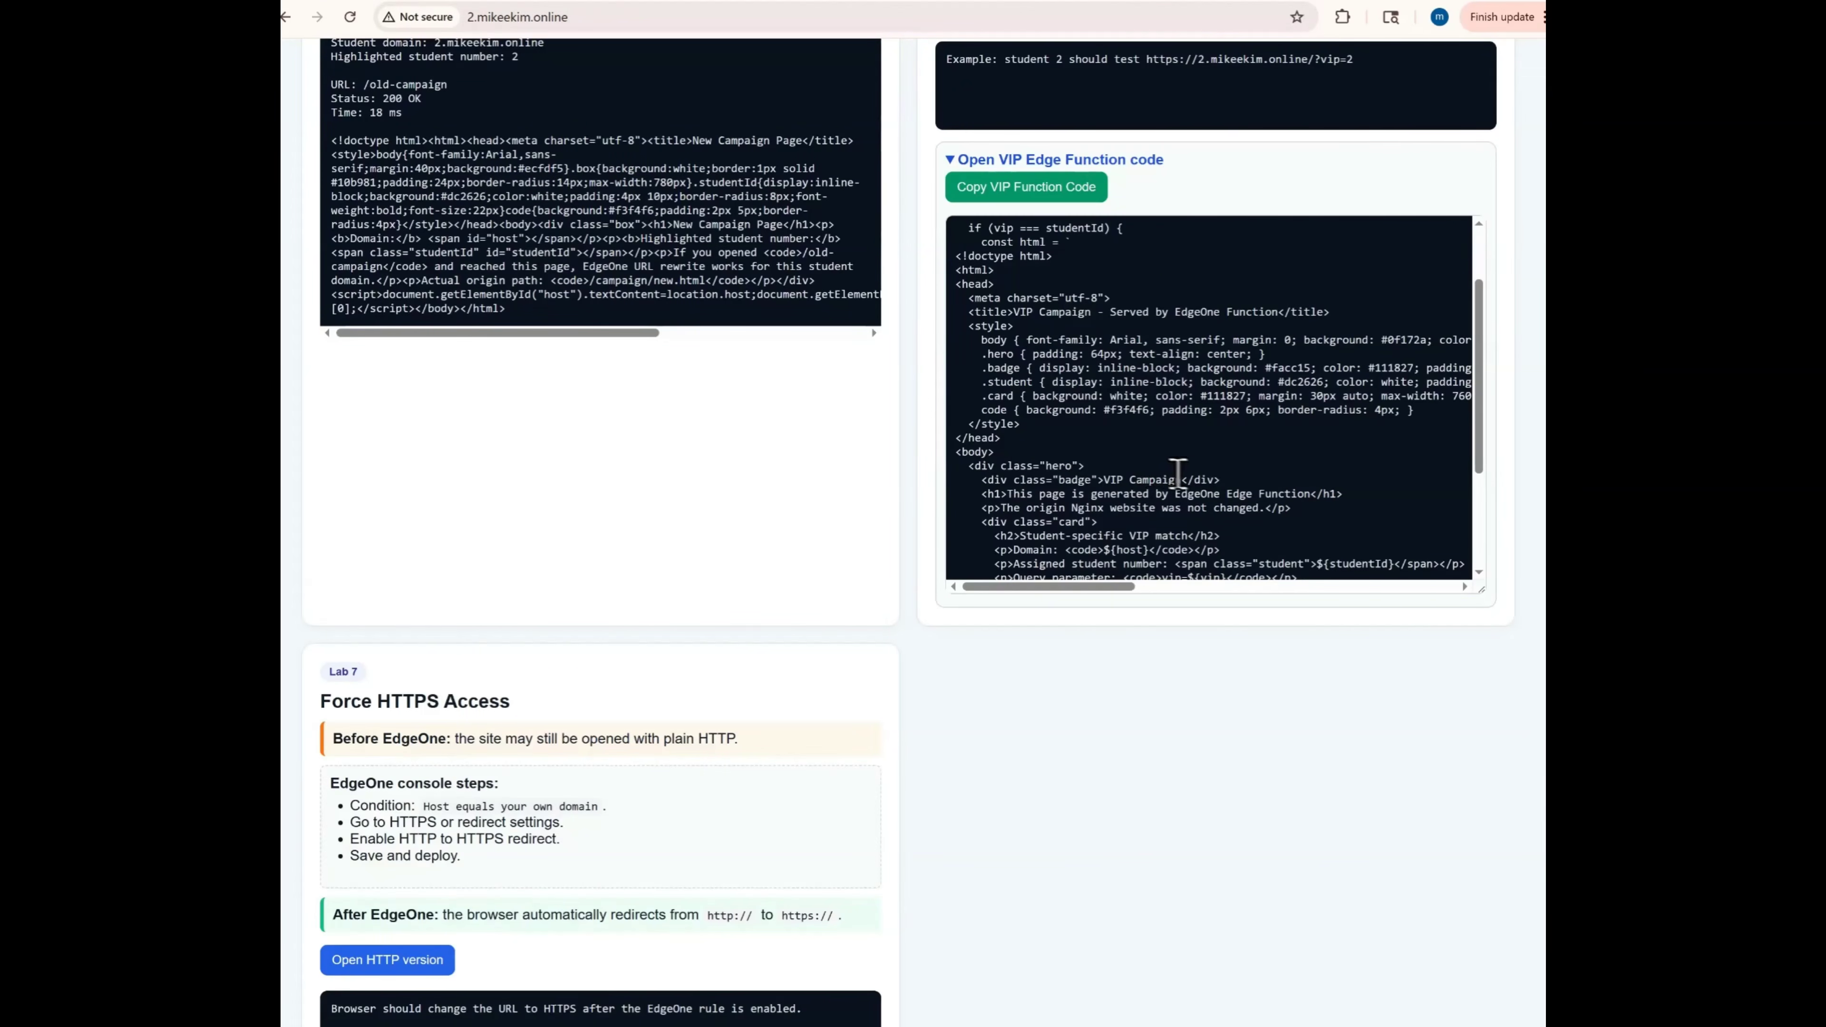
pyautogui.scroll(8, 1213, 478)
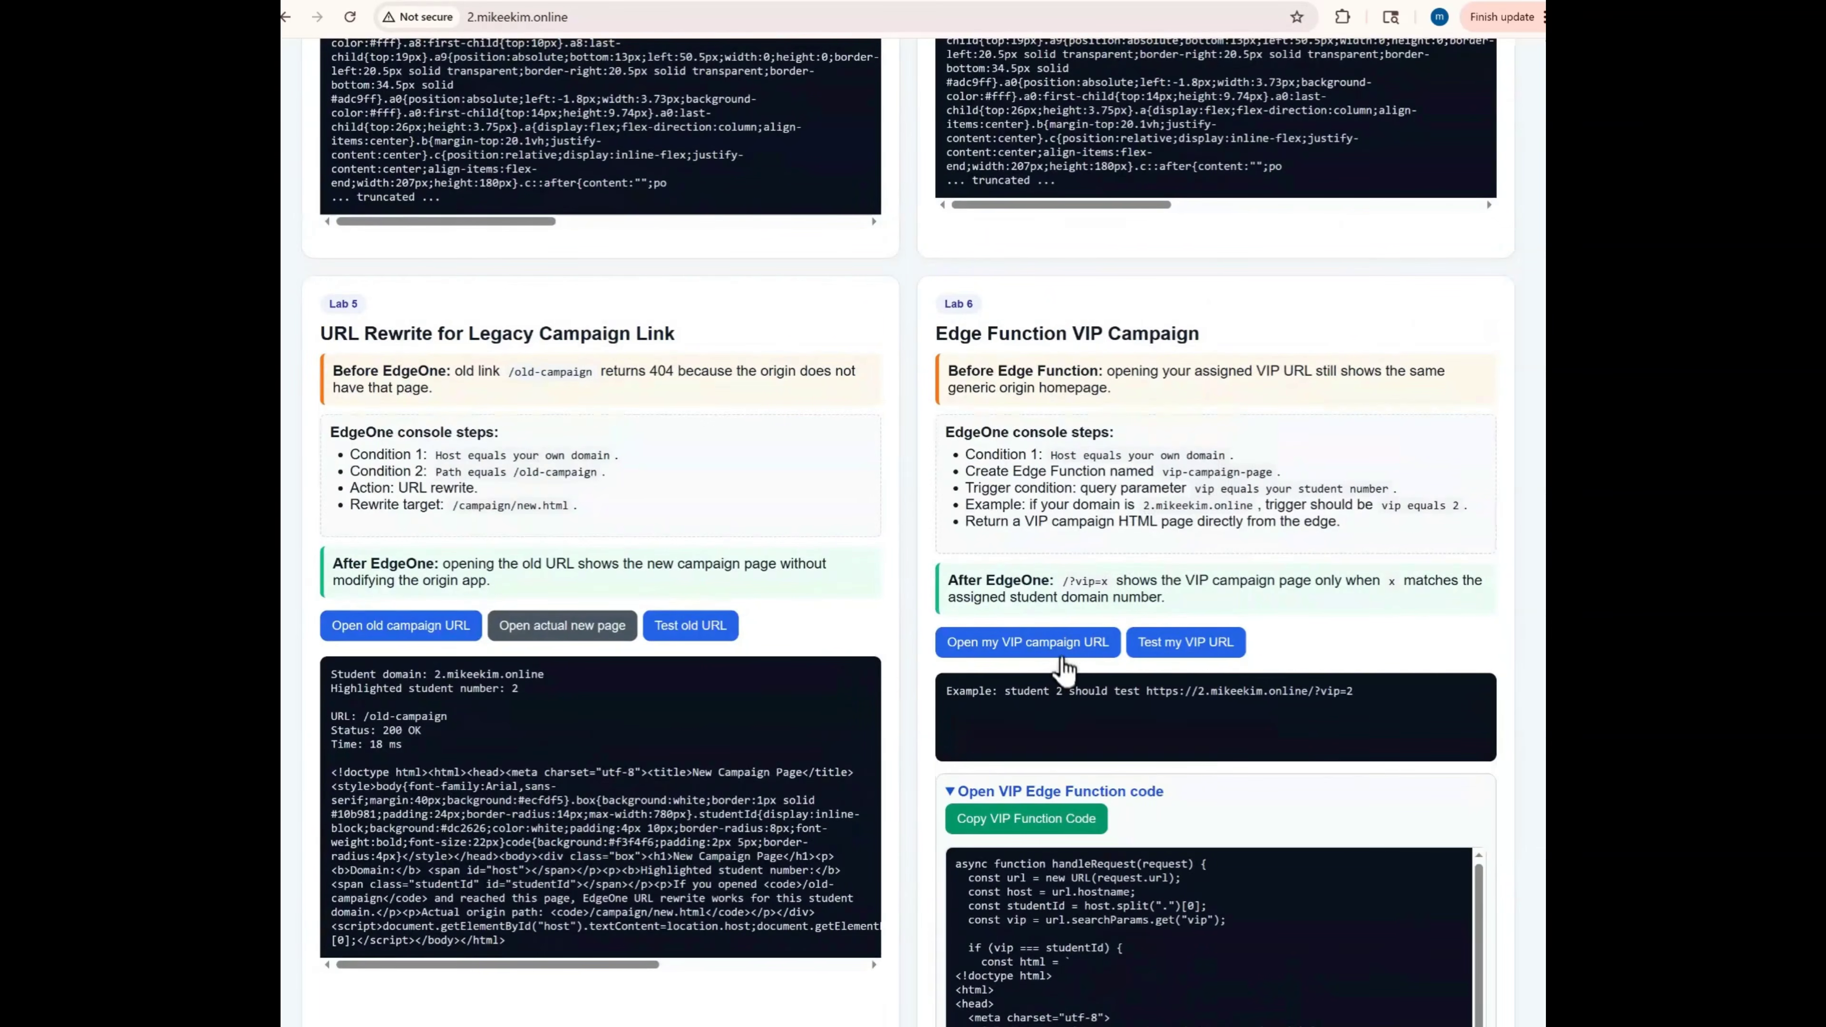
pyautogui.click(1063, 651)
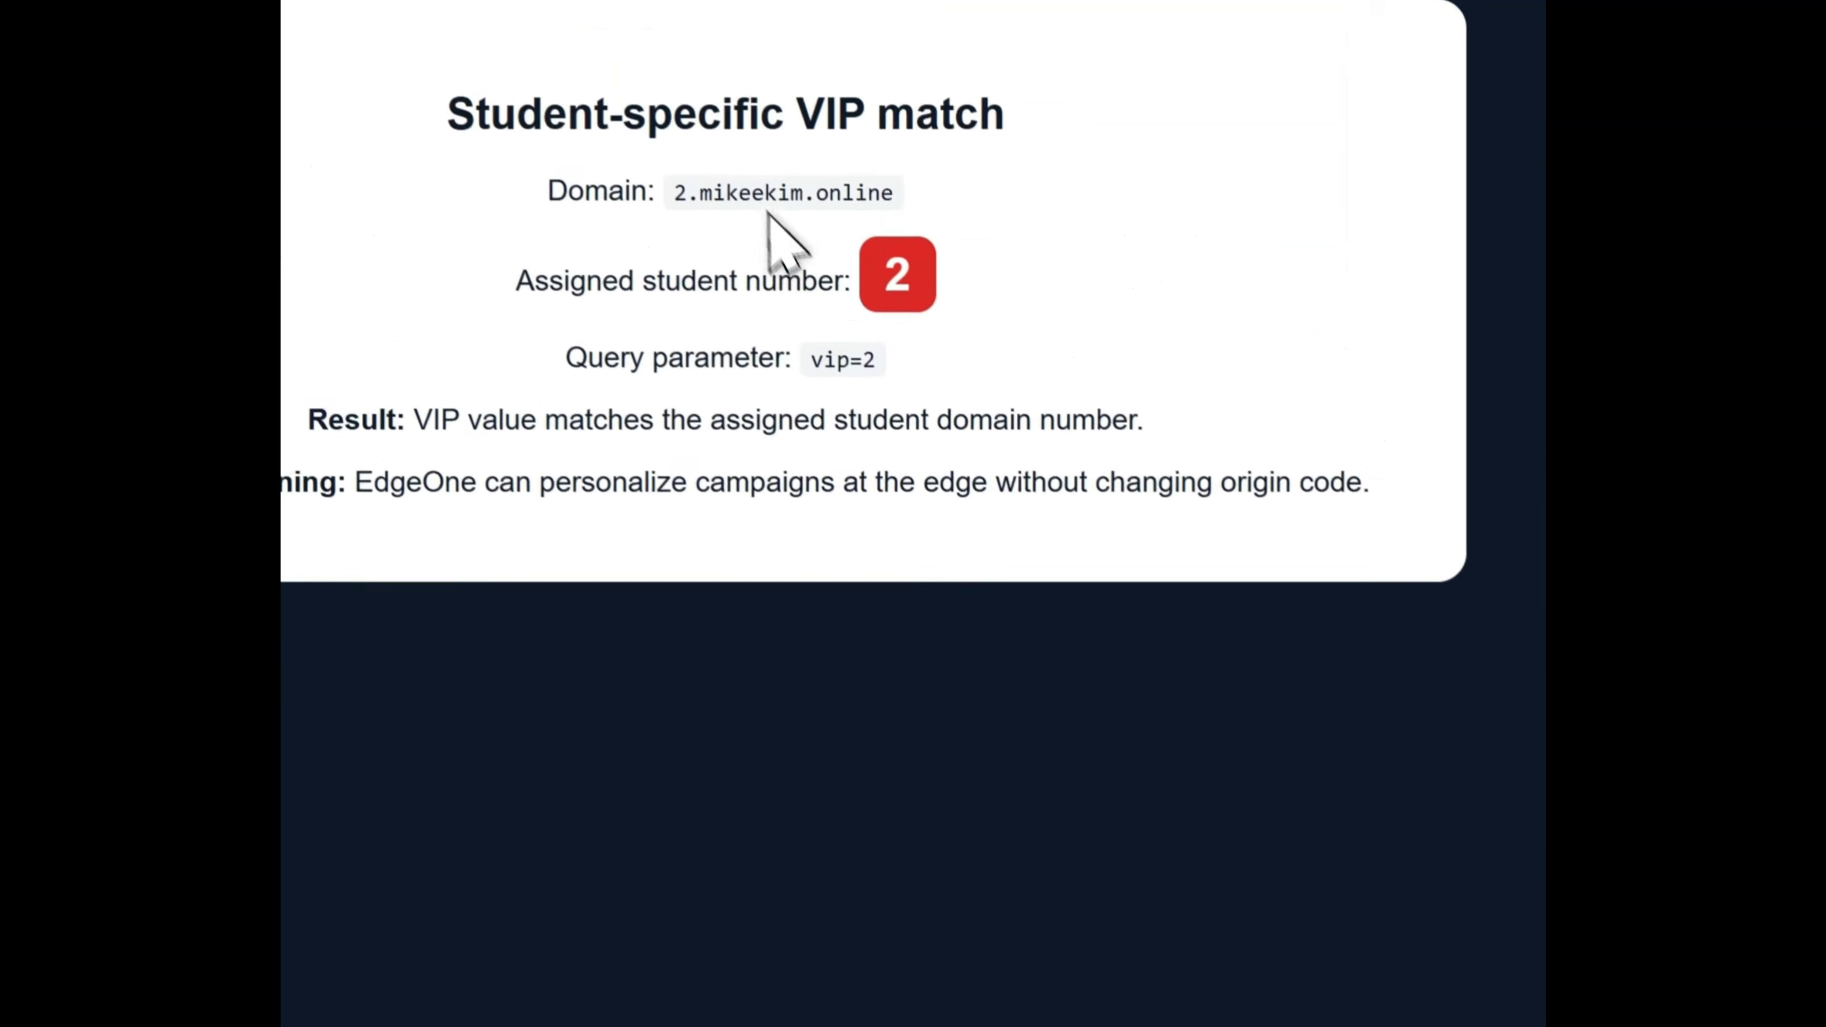
pyautogui.moveTo(475, 113); pyautogui.dragTo(930, 135)
pyautogui.click(1003, 144)
pyautogui.moveTo(1097, 287); pyautogui.dragTo(835, 281)
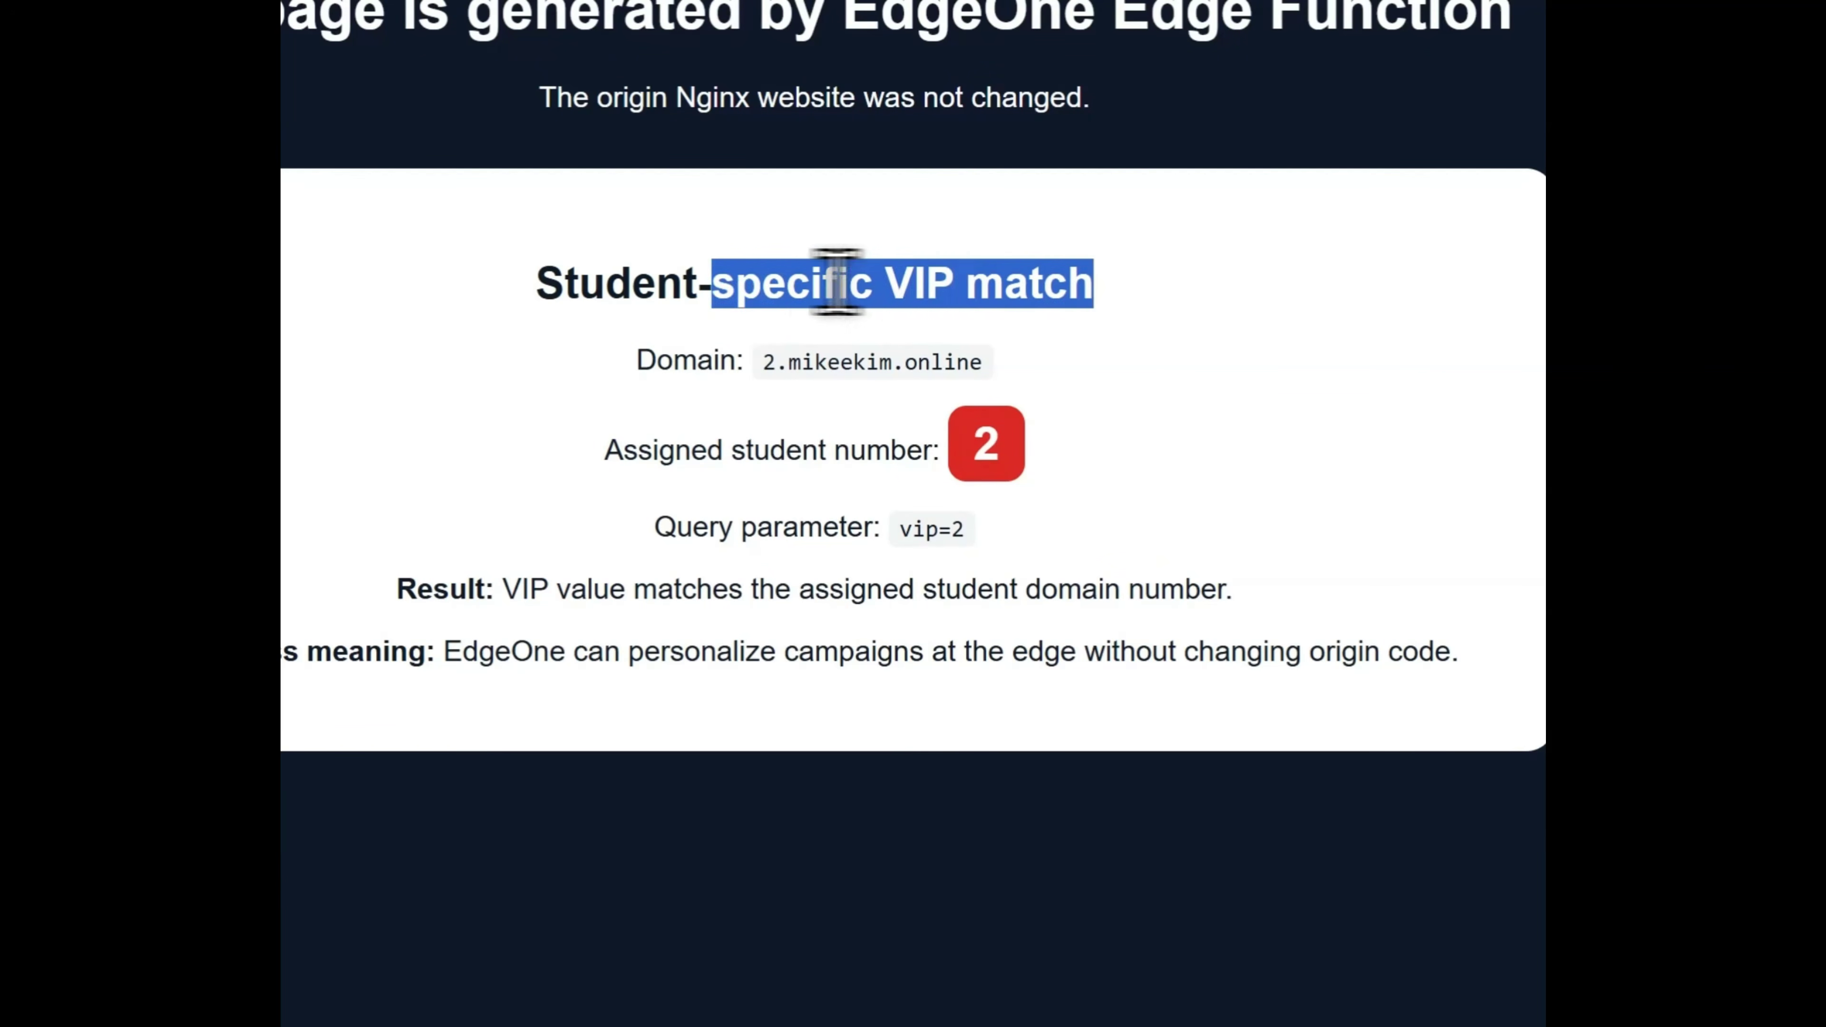
pyautogui.click(835, 281)
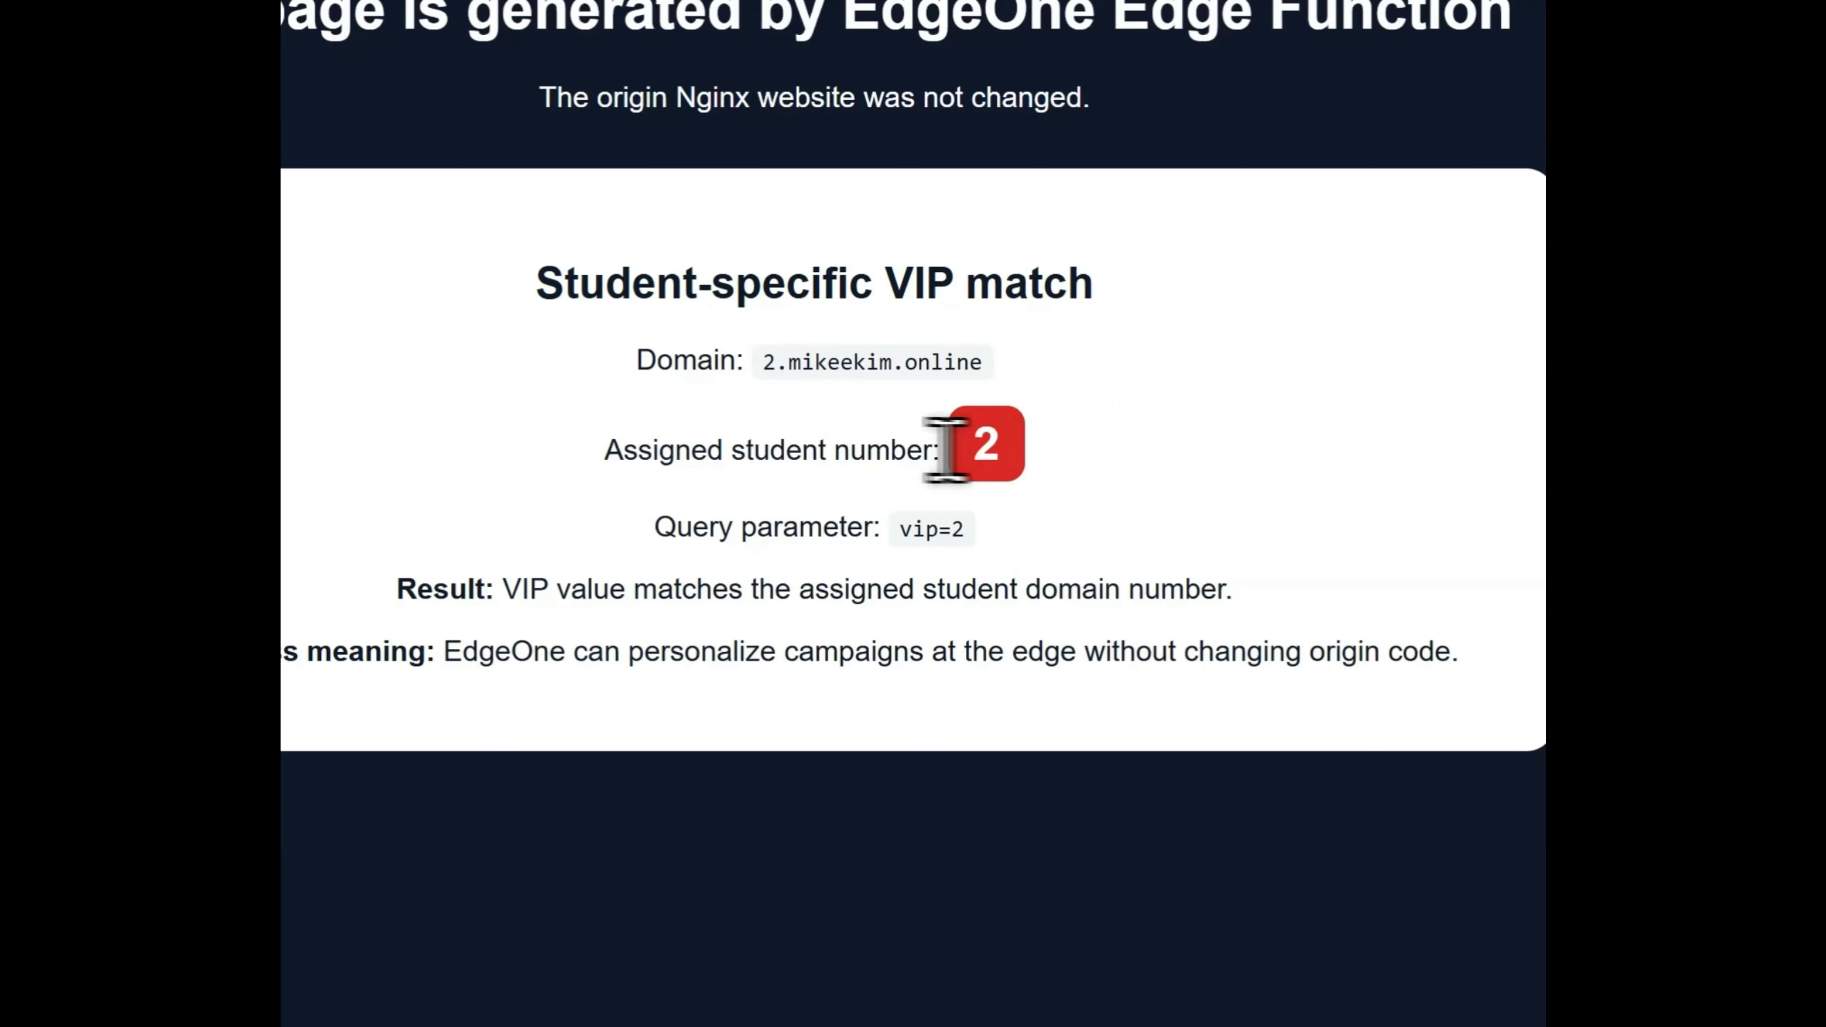
pyautogui.tripleClick(684, 440)
pyautogui.click(1037, 547)
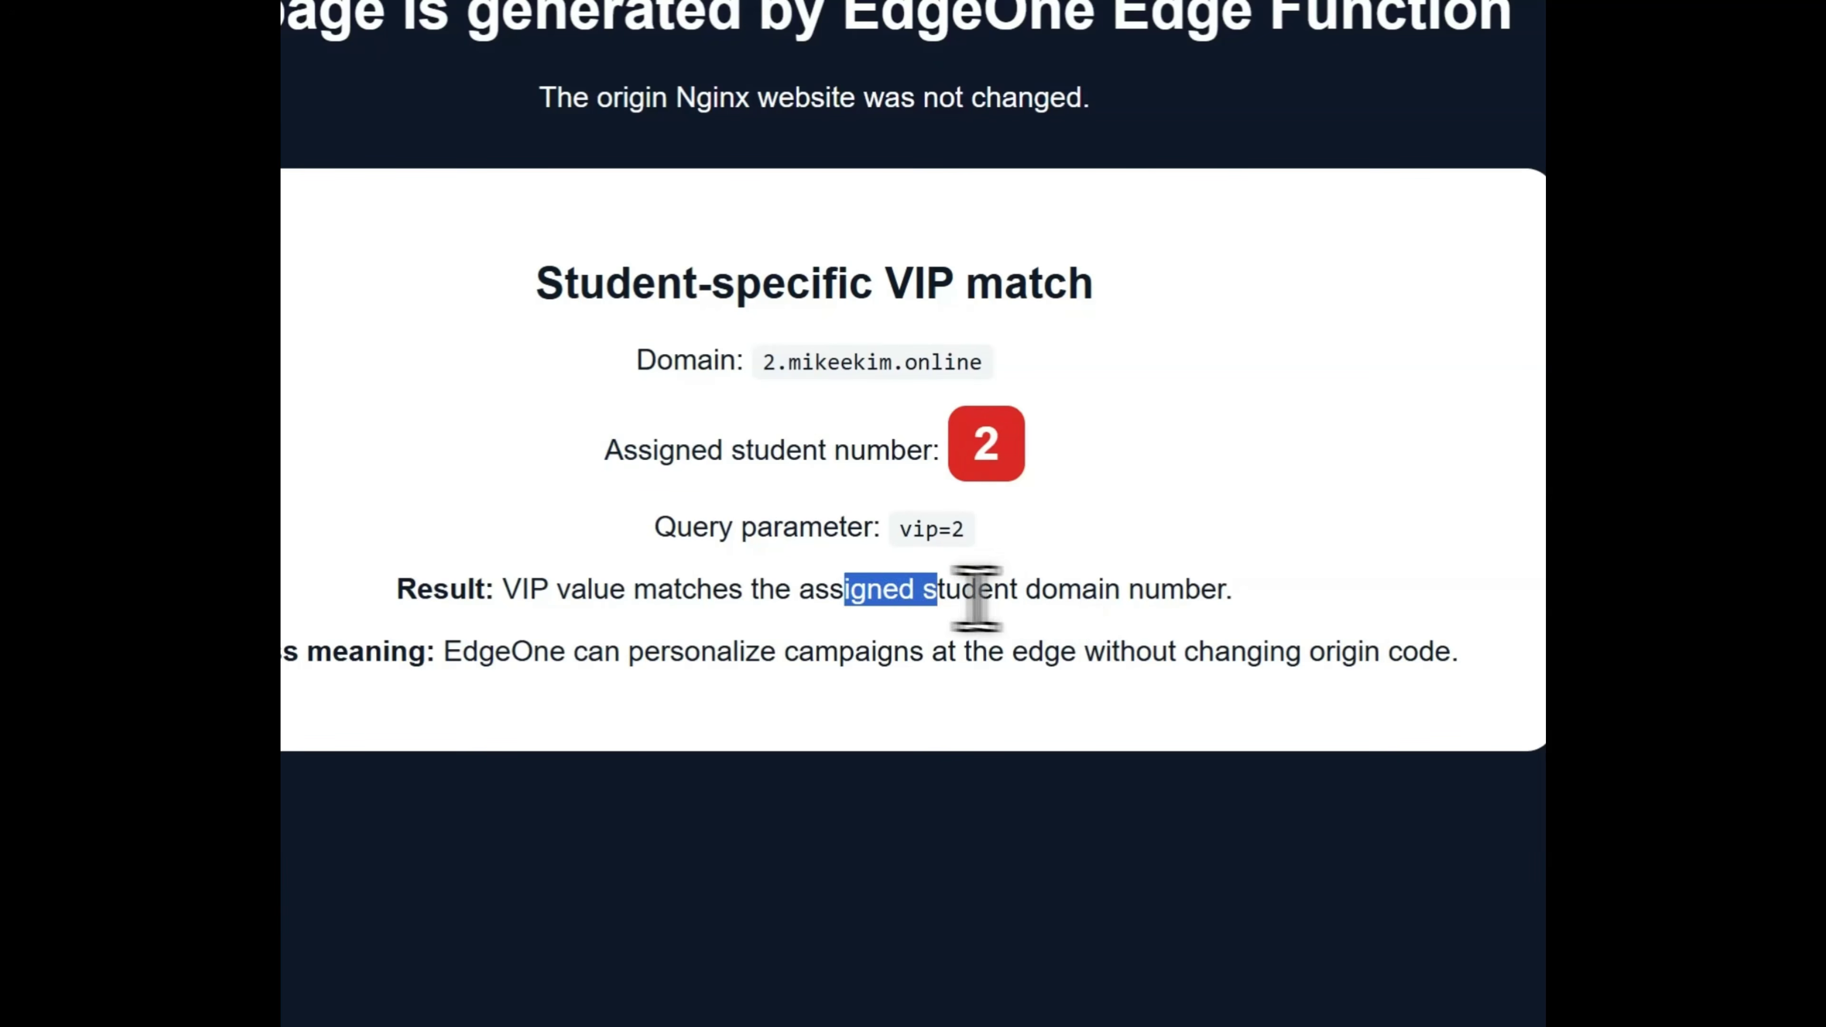
# Review the VIP page's result line, heading and domain, and return to the labs page.
pyautogui.moveTo(976, 598); pyautogui.dragTo(710, 598)
pyautogui.click(708, 598)
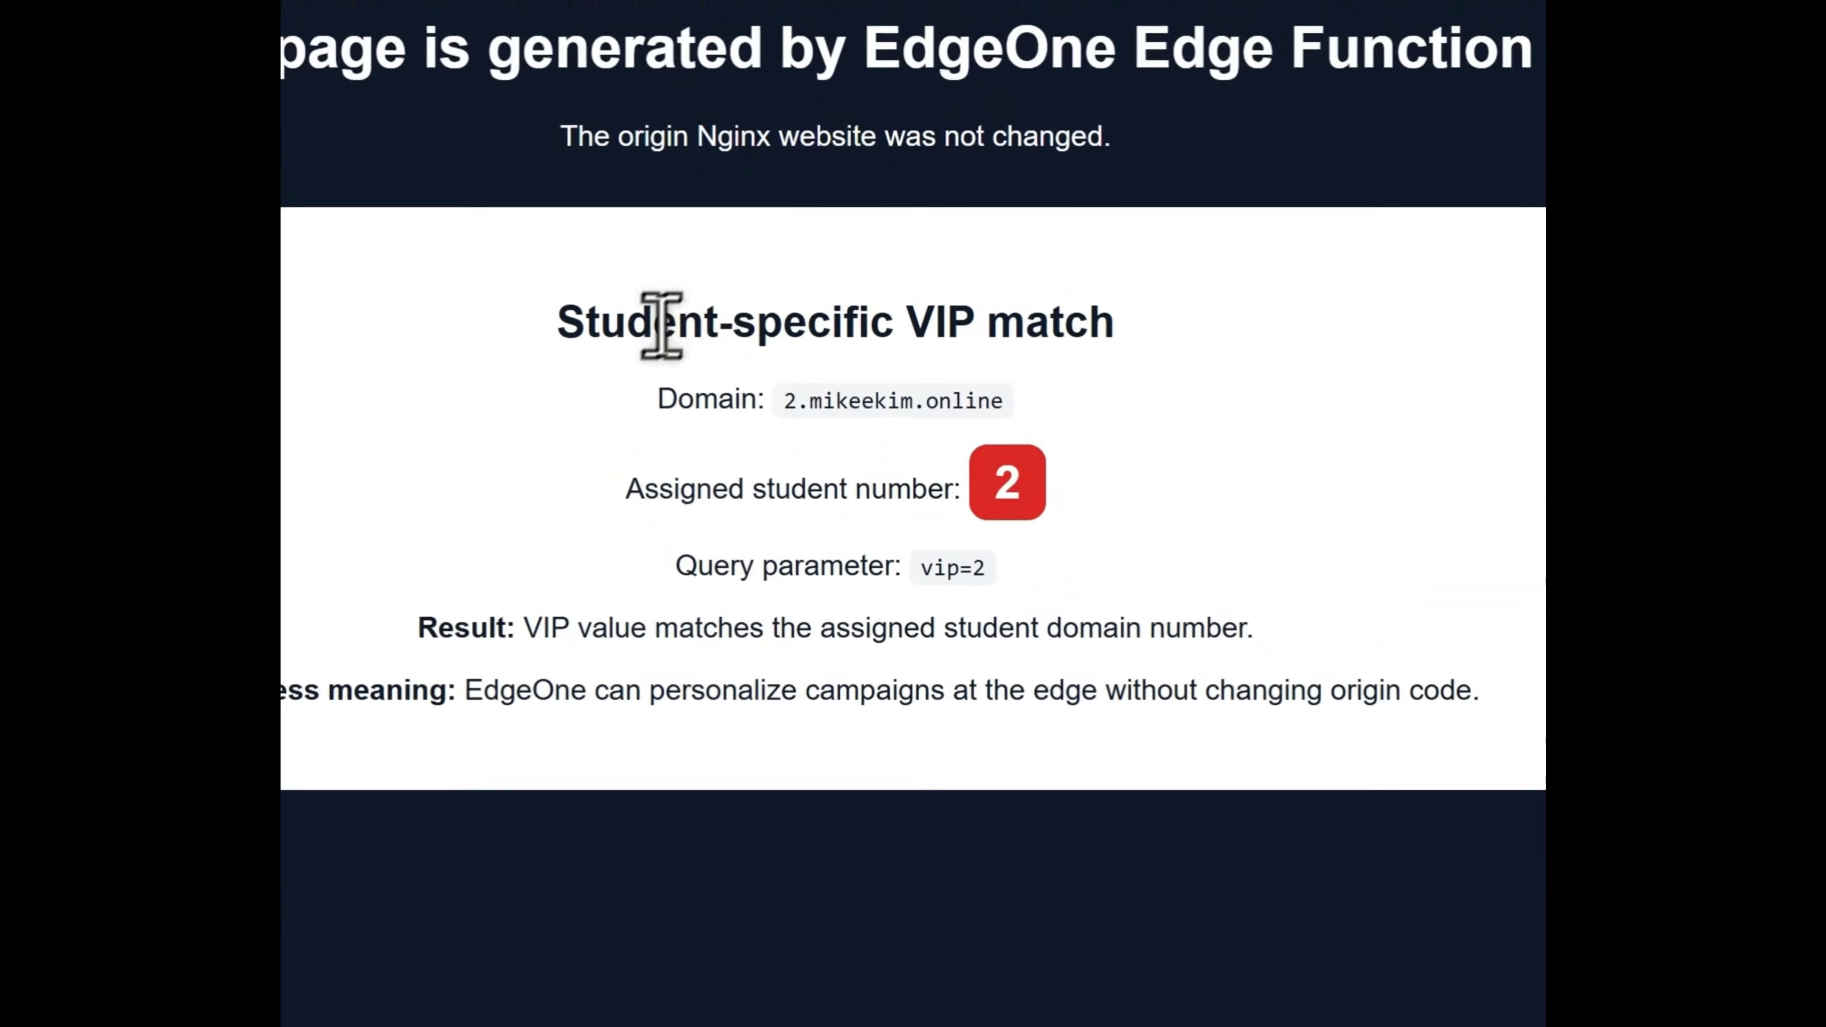
pyautogui.moveTo(604, 282); pyautogui.dragTo(1055, 332)
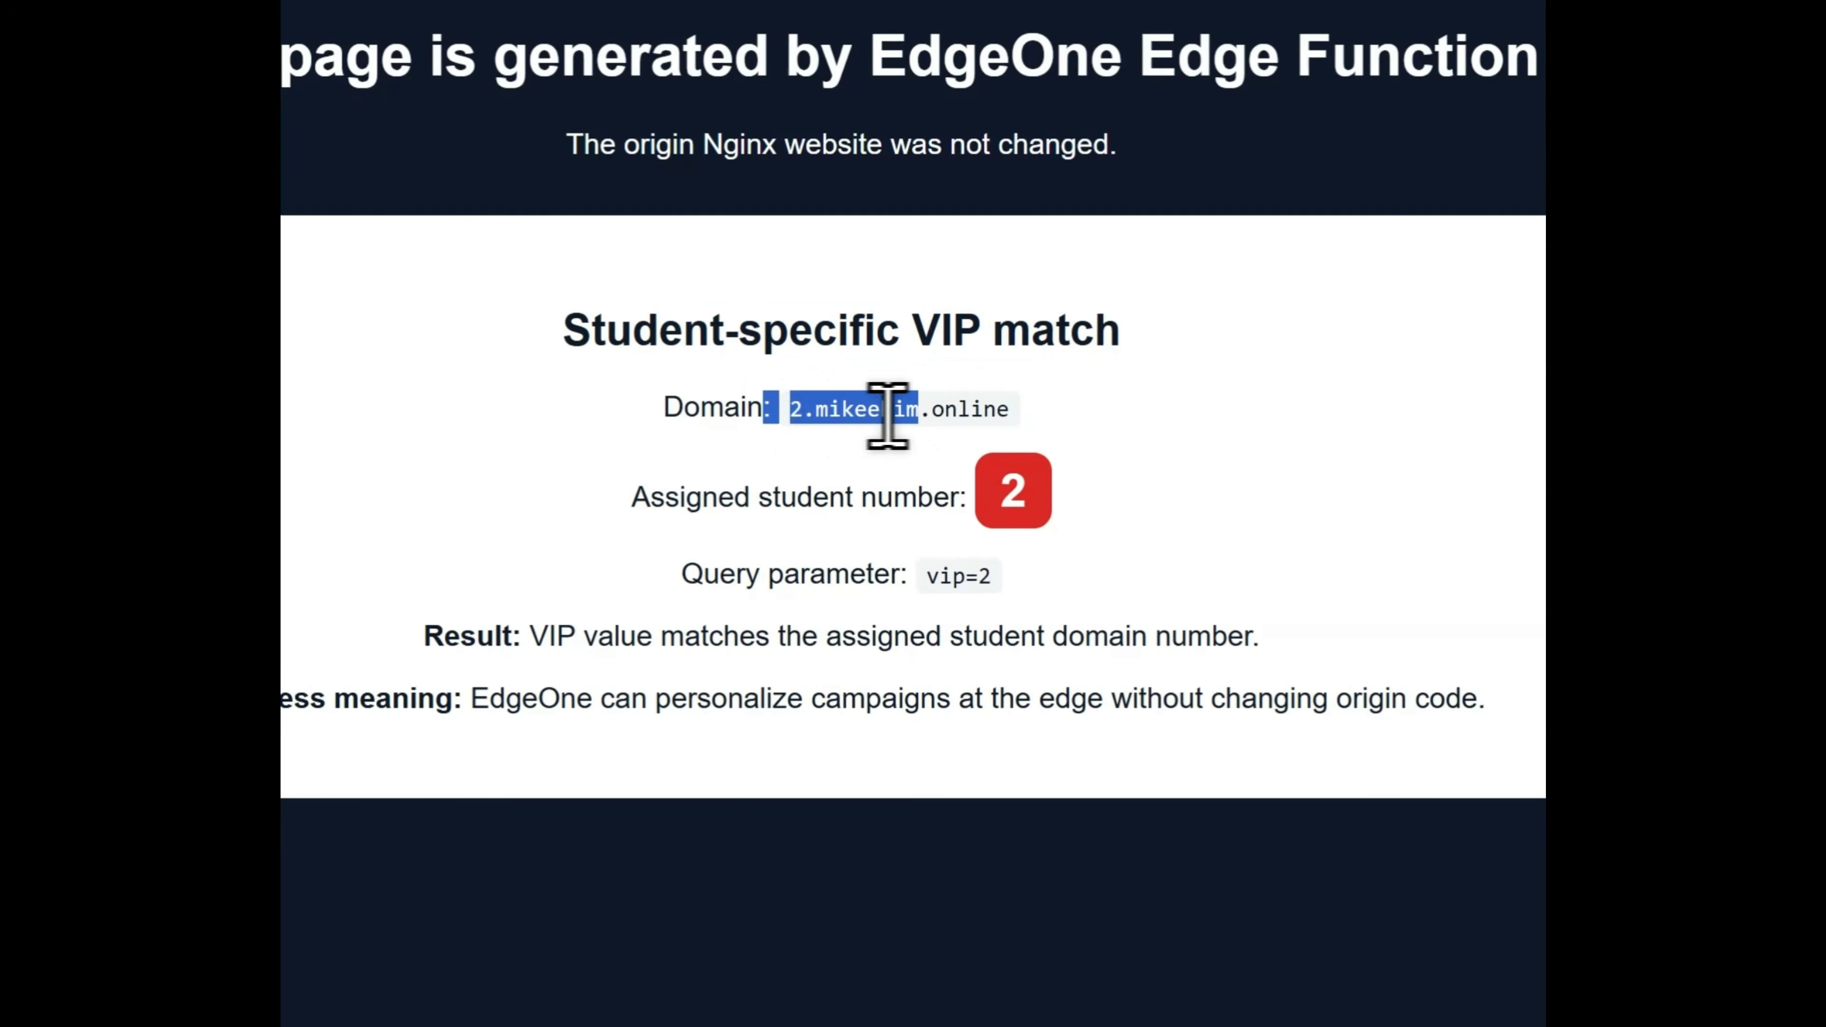
pyautogui.click(996, 684)
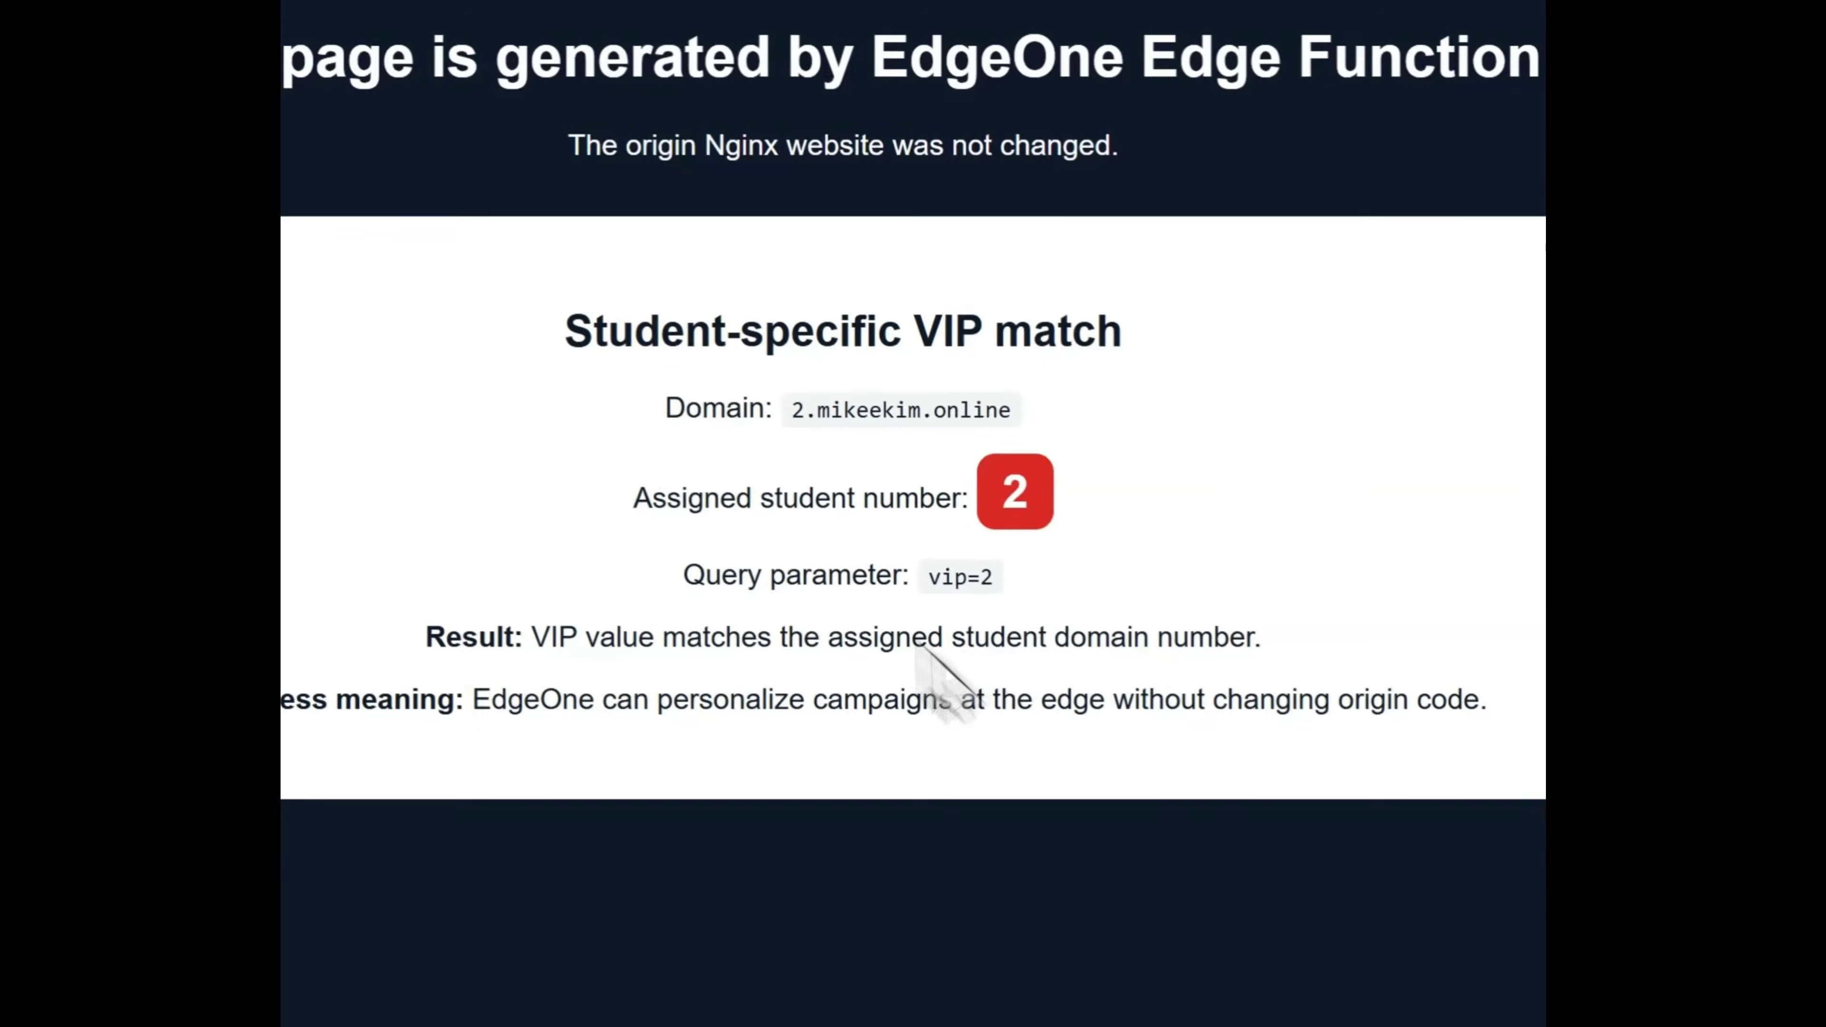
pyautogui.click(362, 5)
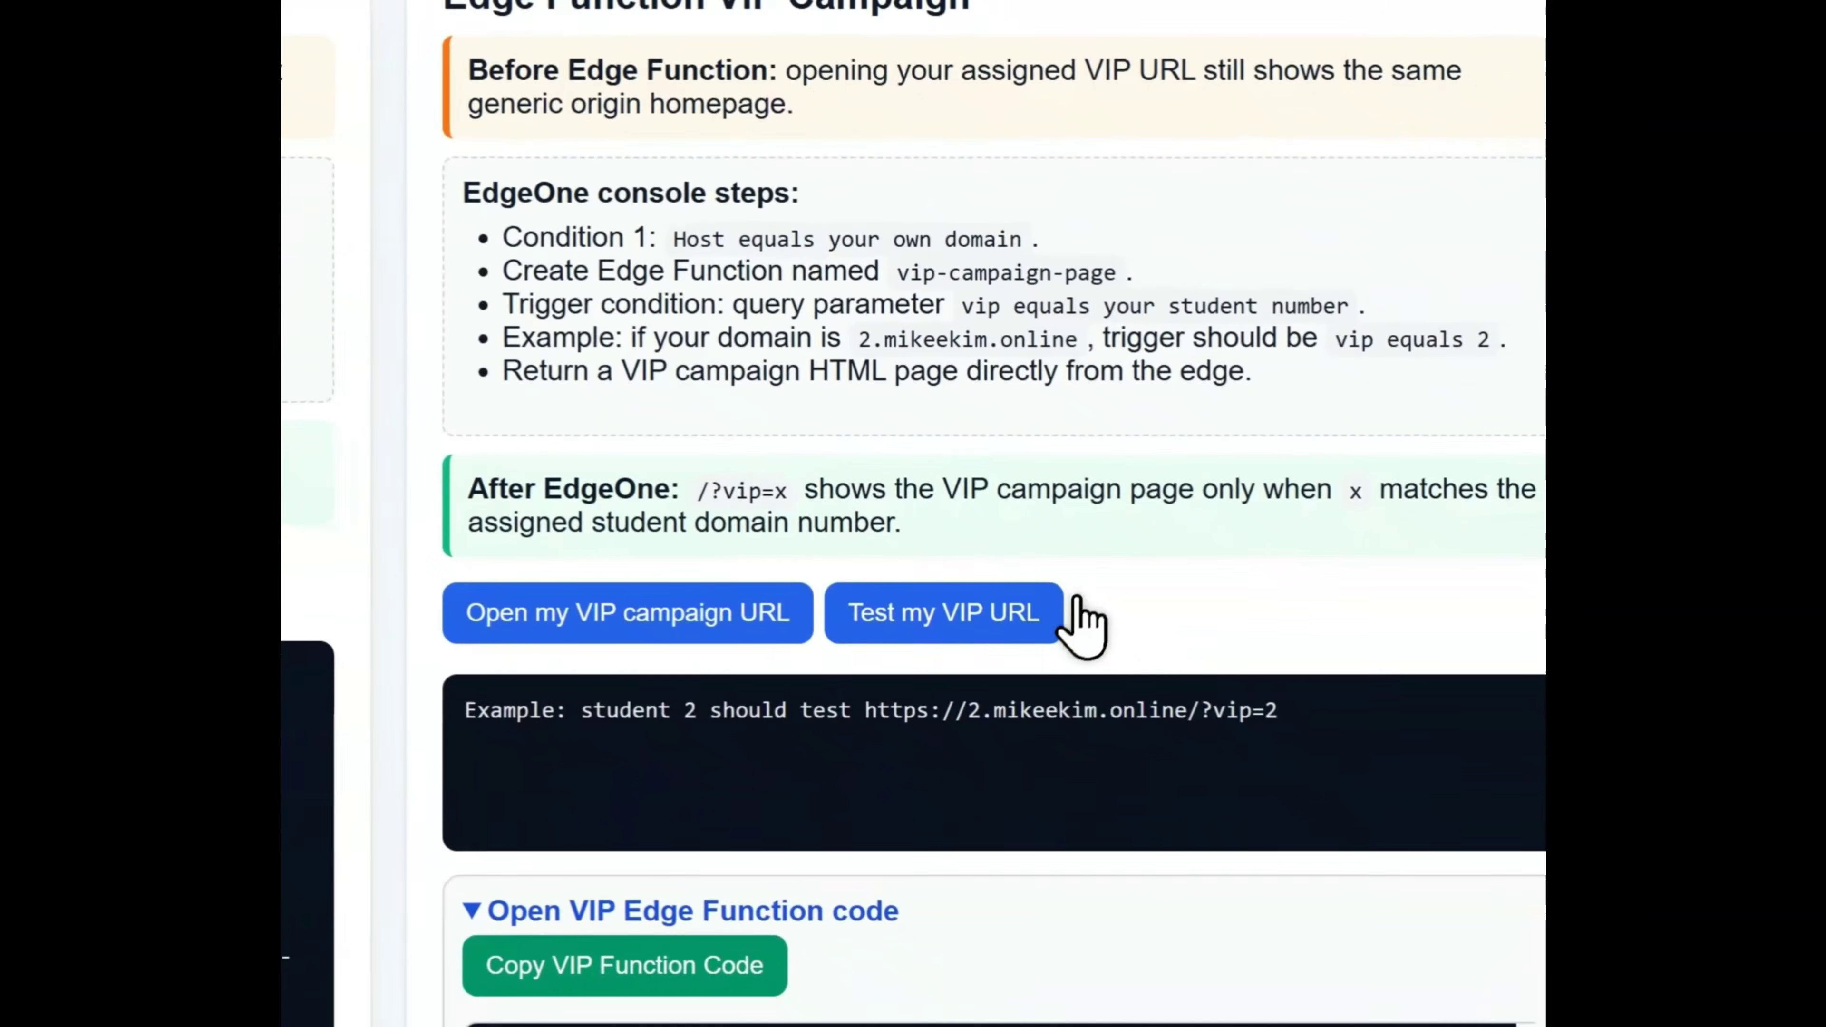
# Run the Lab 6 VIP URL test and examine the returned response and its HTML code.
pyautogui.click(1473, 928)
pyautogui.moveTo(535, 361); pyautogui.dragTo(843, 795)
pyautogui.scroll(-3, 843, 762)
pyautogui.moveTo(749, 72); pyautogui.dragTo(819, 497)
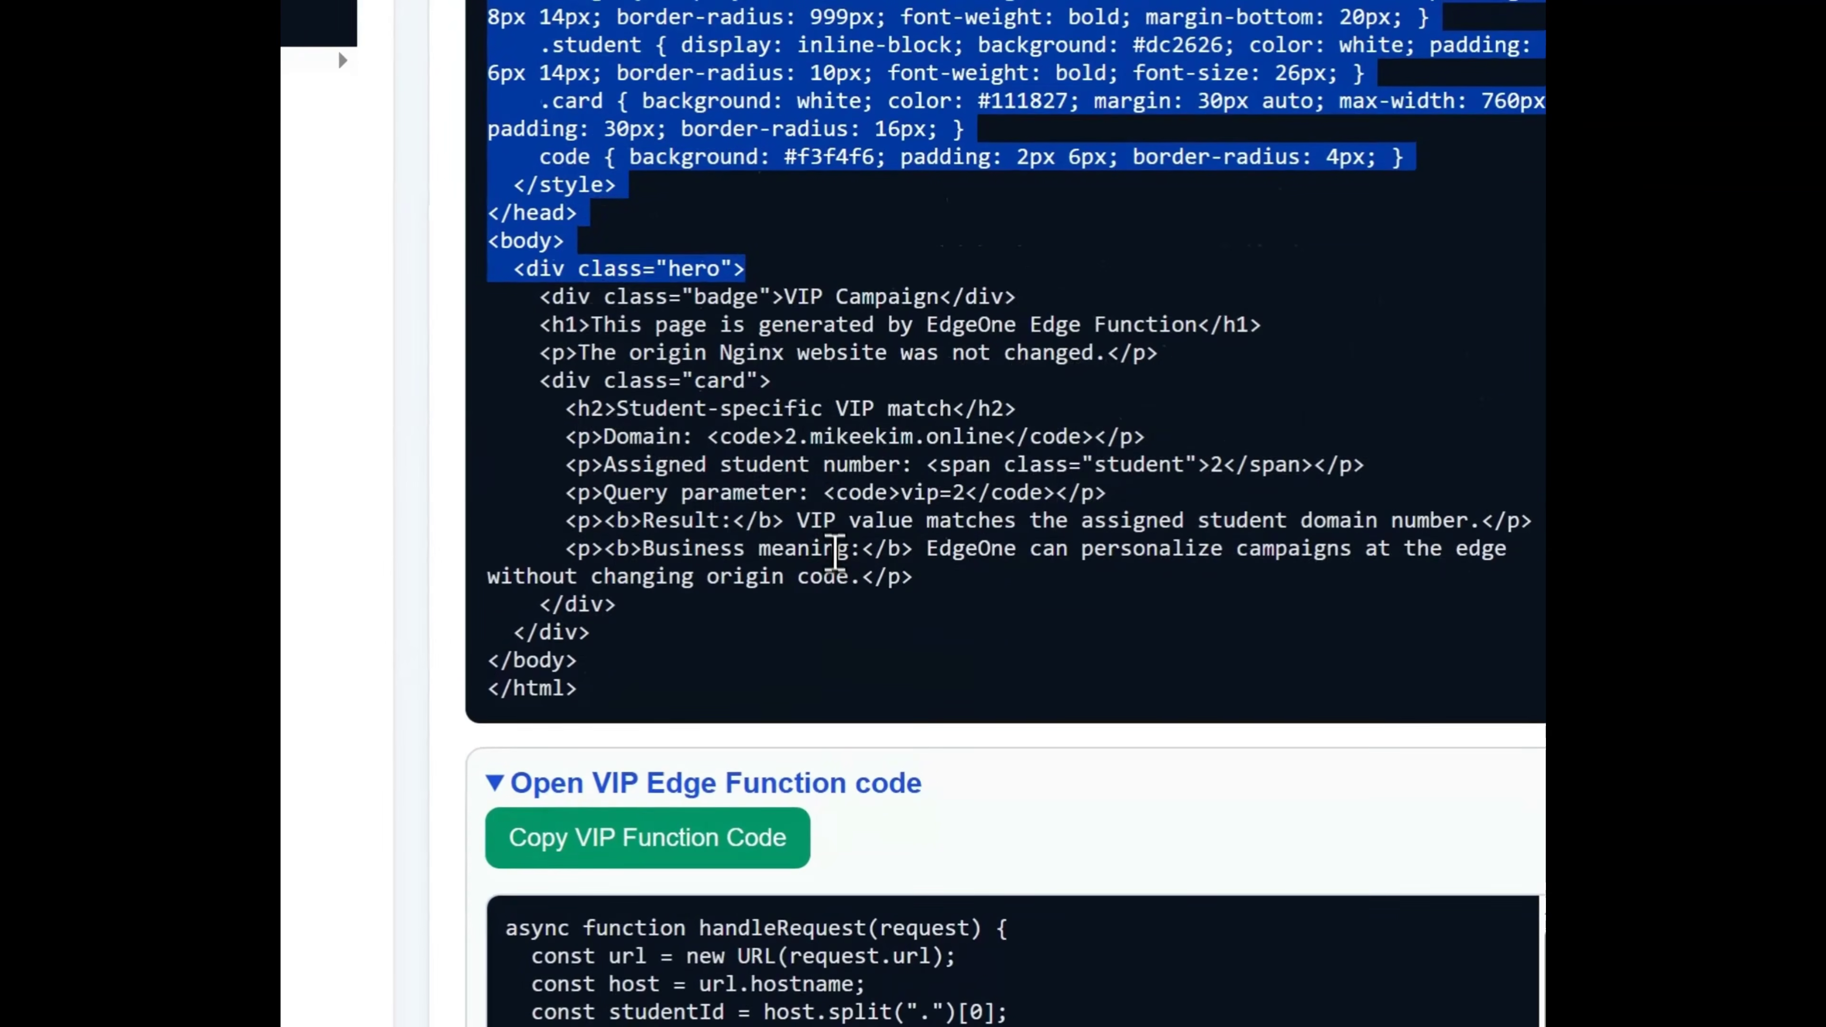
pyautogui.moveTo(836, 601); pyautogui.dragTo(798, 126)
pyautogui.scroll(3, 802, 154)
pyautogui.scroll(-3, 887, 360)
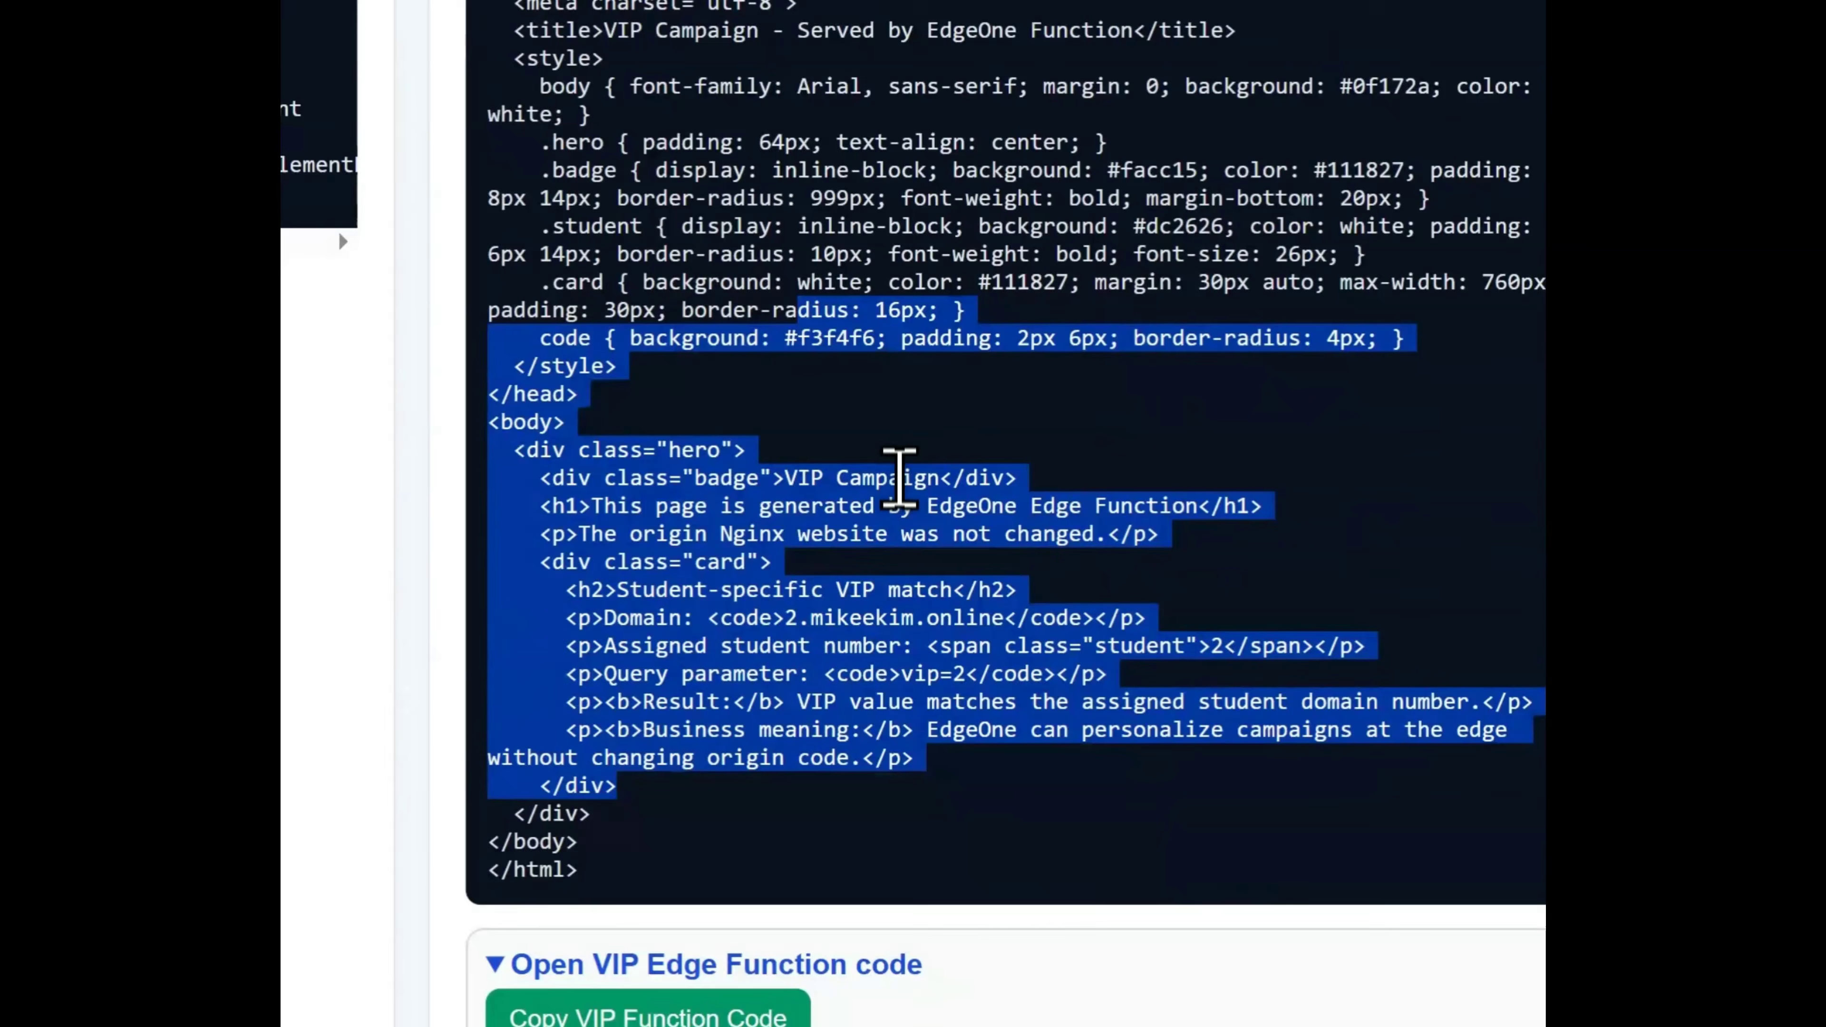
pyautogui.scroll(4, 812, 274)
pyautogui.moveTo(597, 114); pyautogui.dragTo(771, 918)
pyautogui.moveTo(938, 799); pyautogui.dragTo(1010, 857)
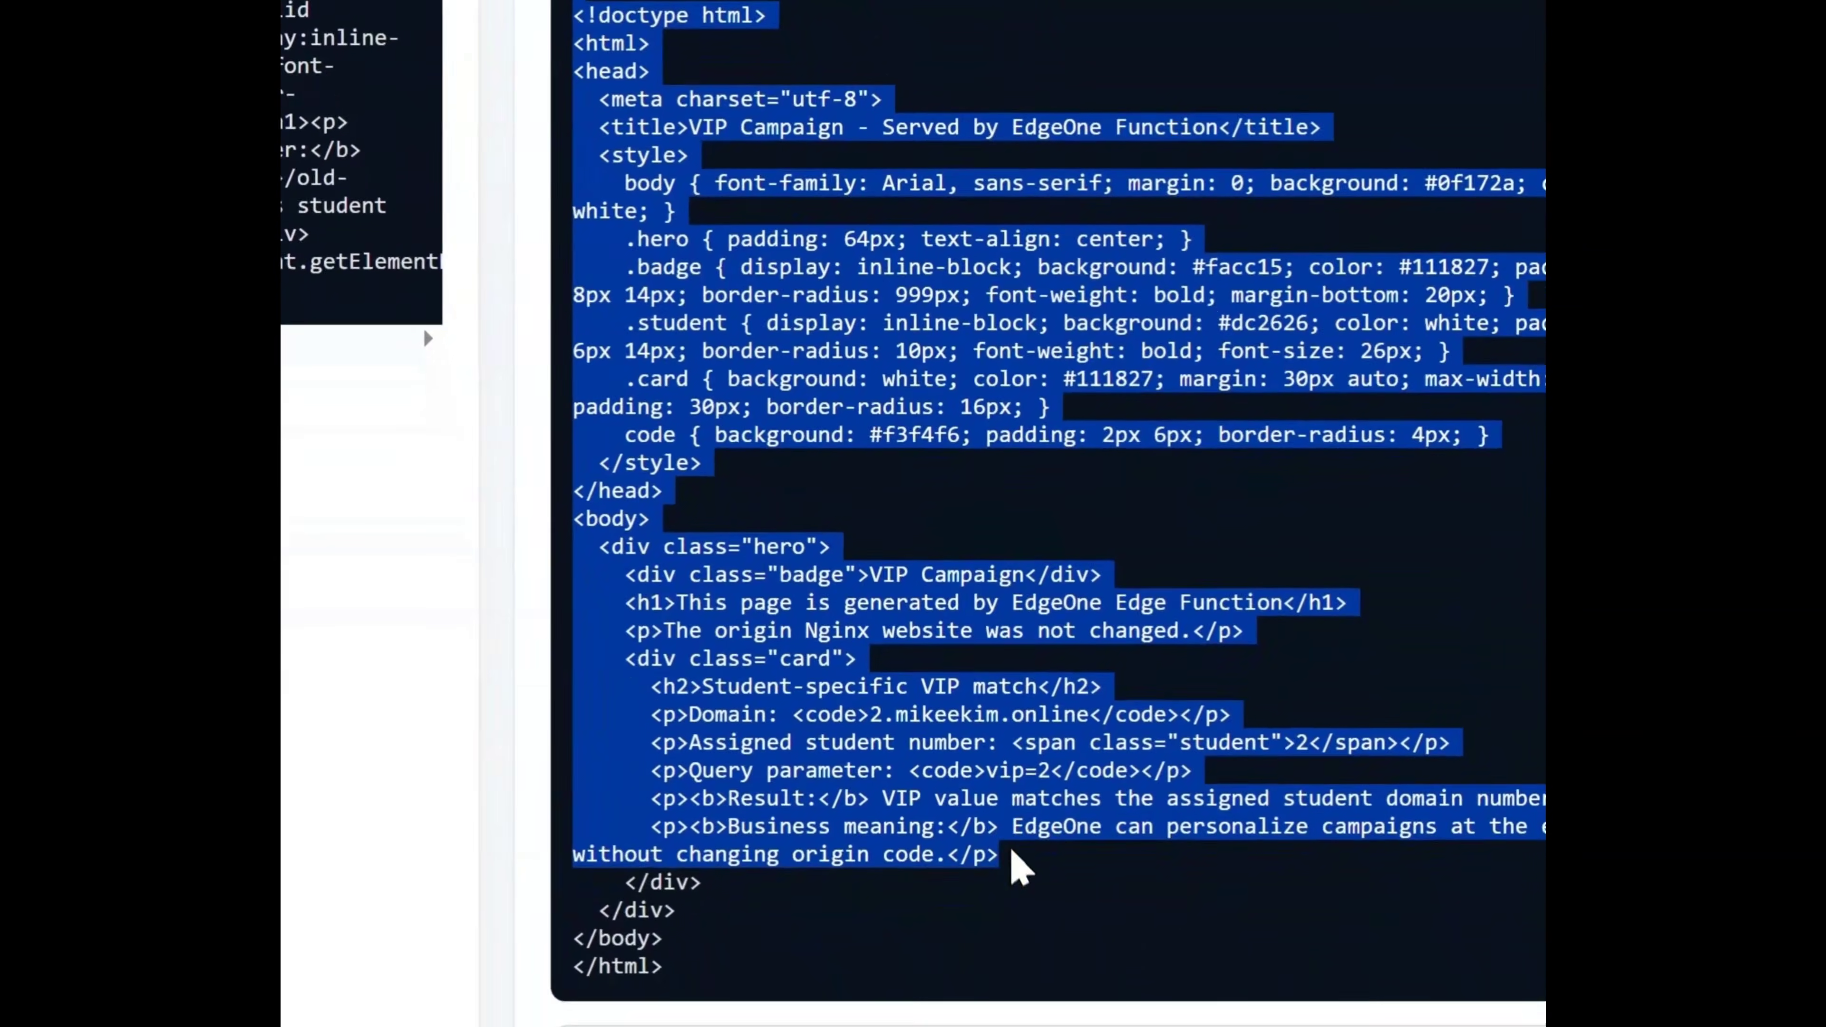
# Refresh the edge function list in the console to check student-2's deployment, and return to the Lab 6 section.
pyautogui.scroll(2, 1008, 408)
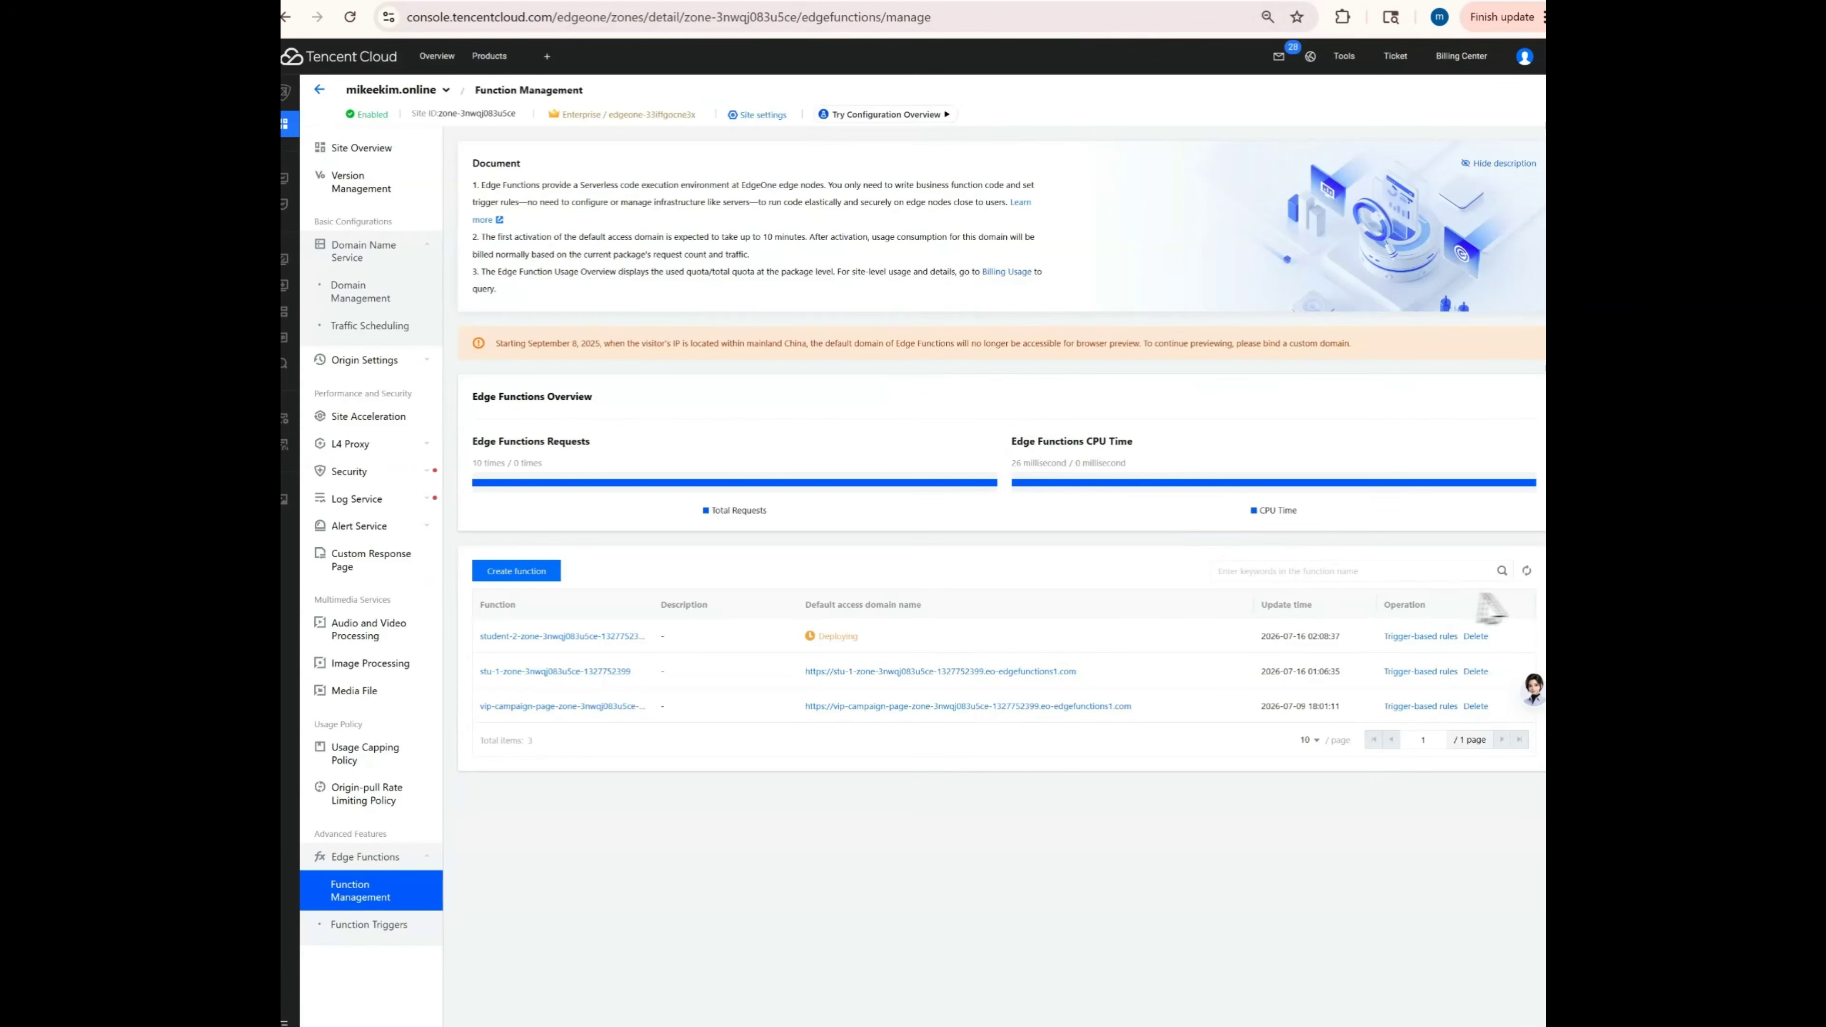
pyautogui.click(1527, 570)
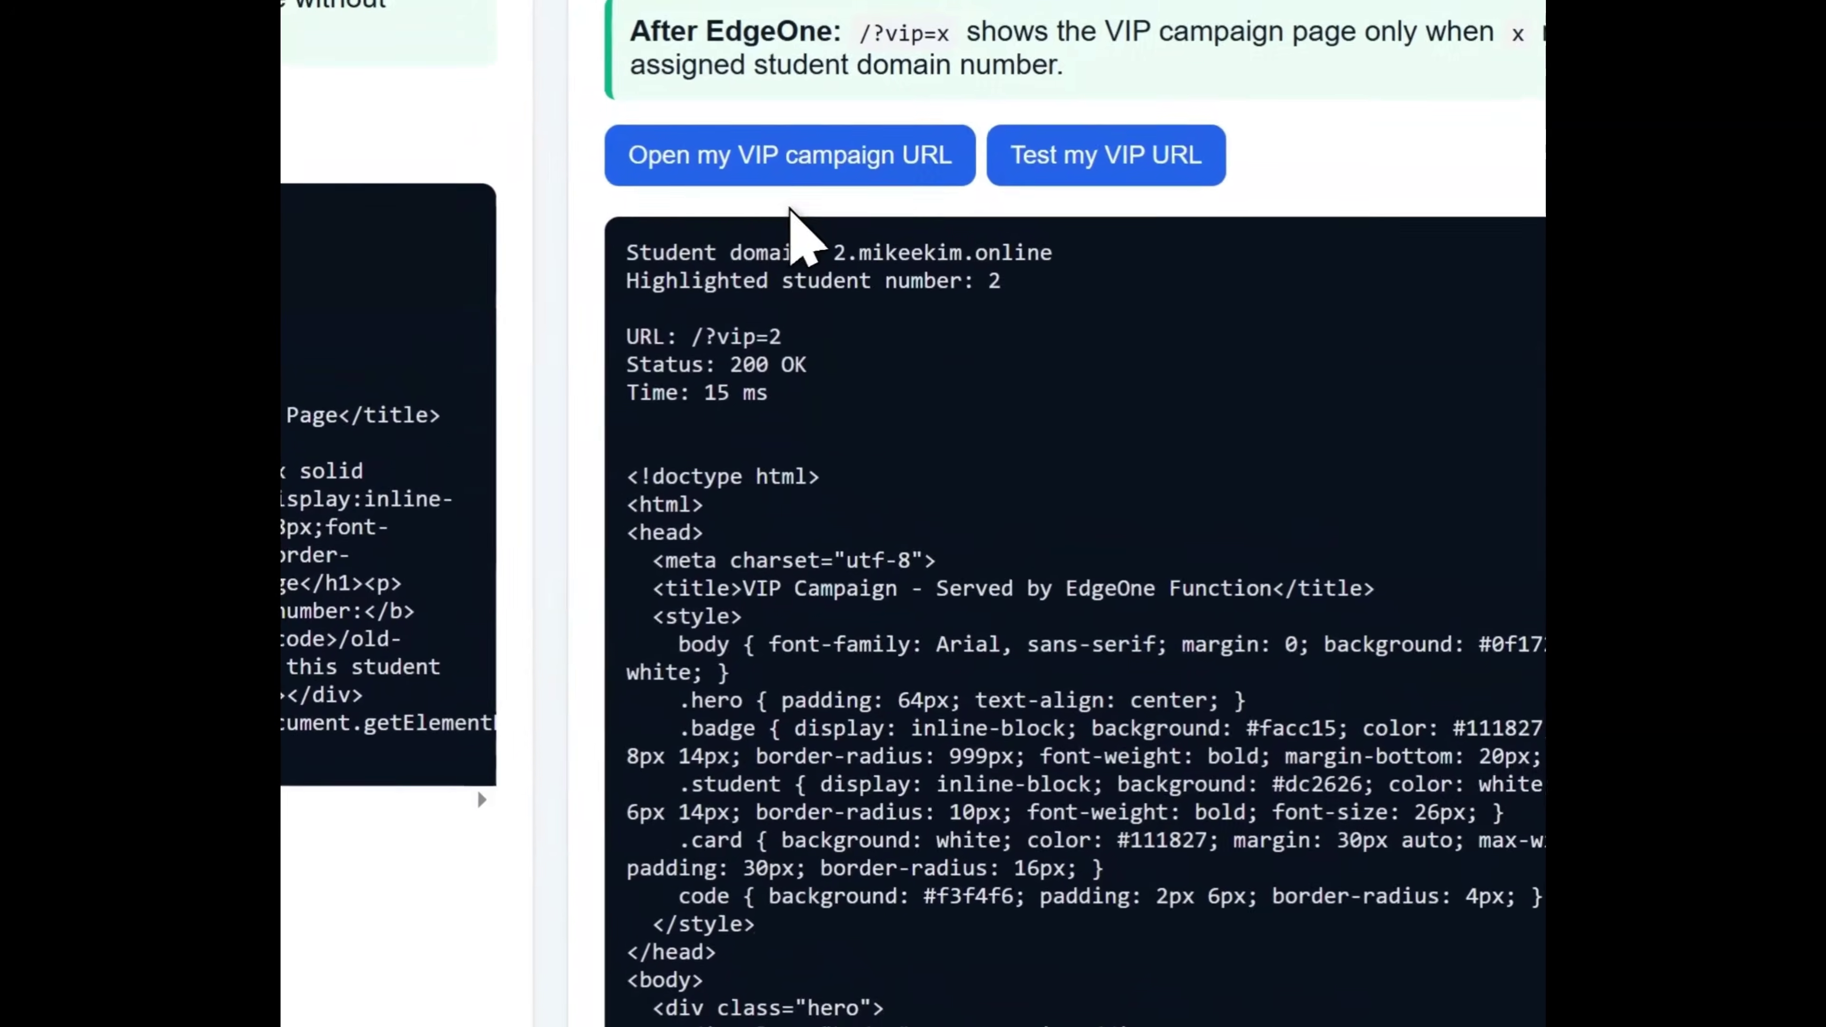
pyautogui.scroll(4, 1165, 471)
pyautogui.scroll(-3, 1165, 575)
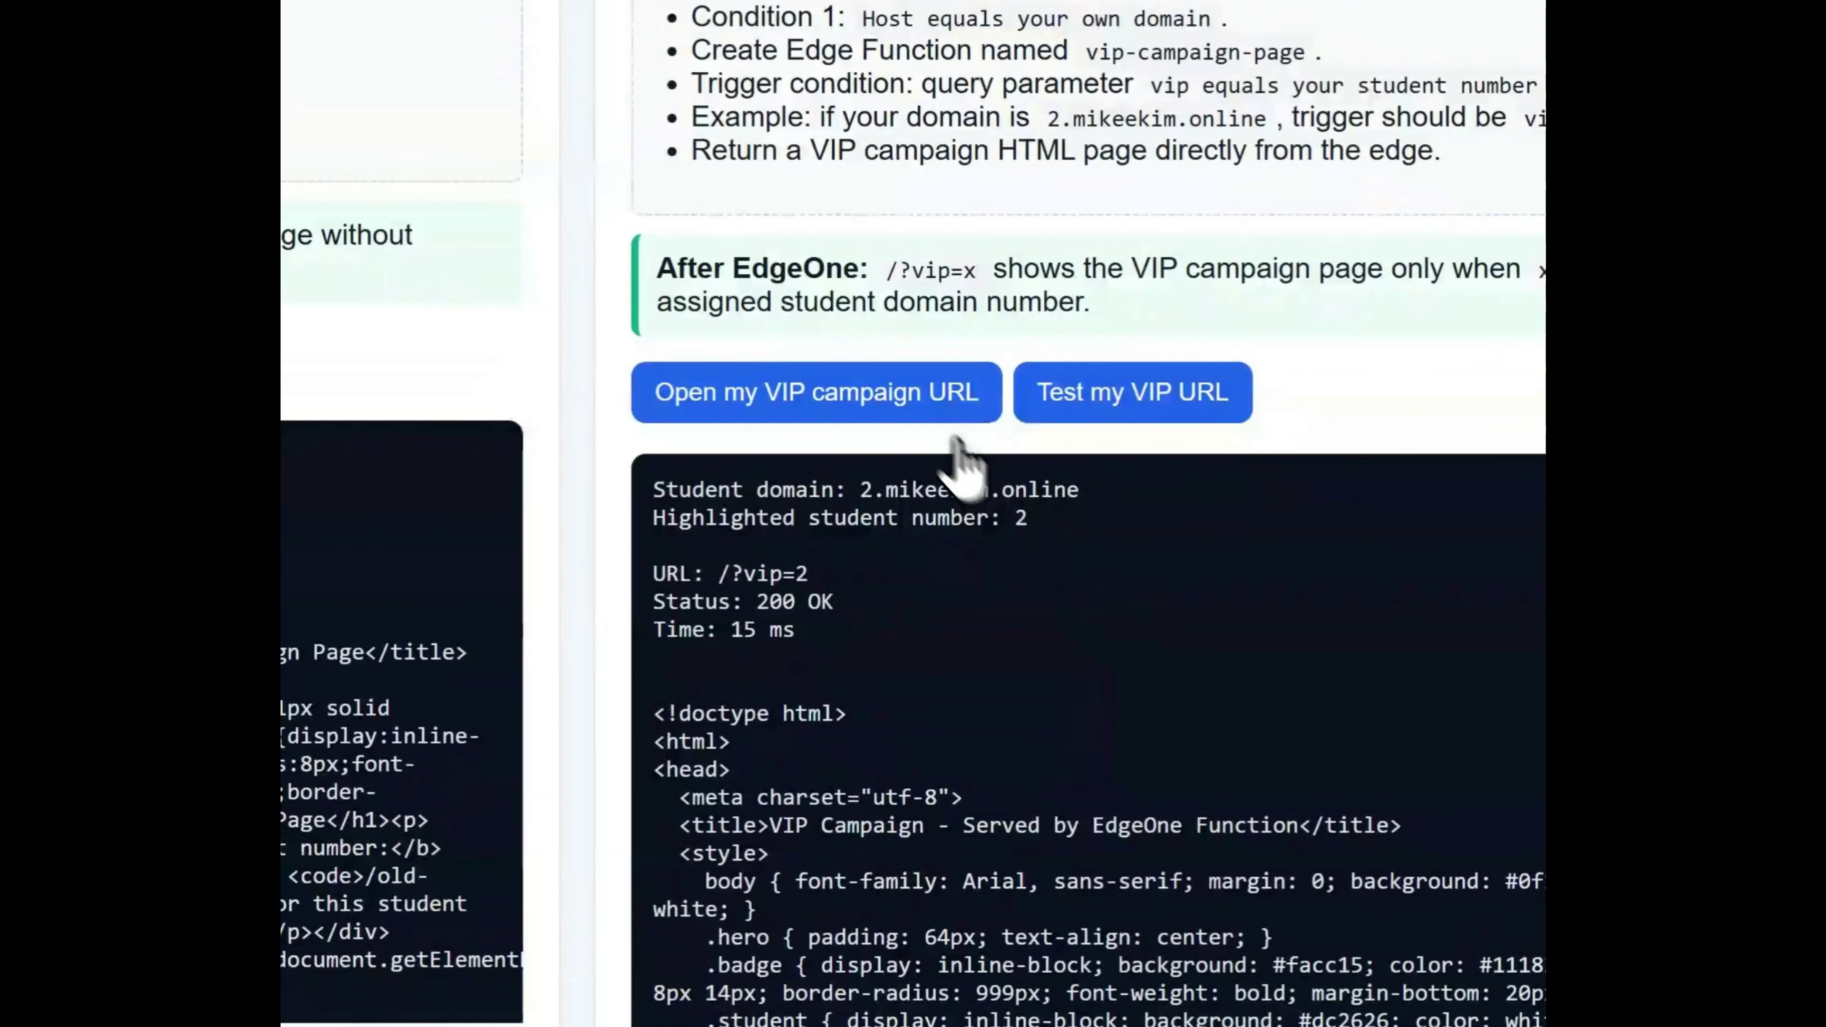
# Reopen the VIP campaign URL from Lab 6, check the page's query parameter and result, and return to the labs.
pyautogui.click(959, 419)
pyautogui.moveTo(469, 562); pyautogui.dragTo(953, 624)
pyautogui.click(864, 594)
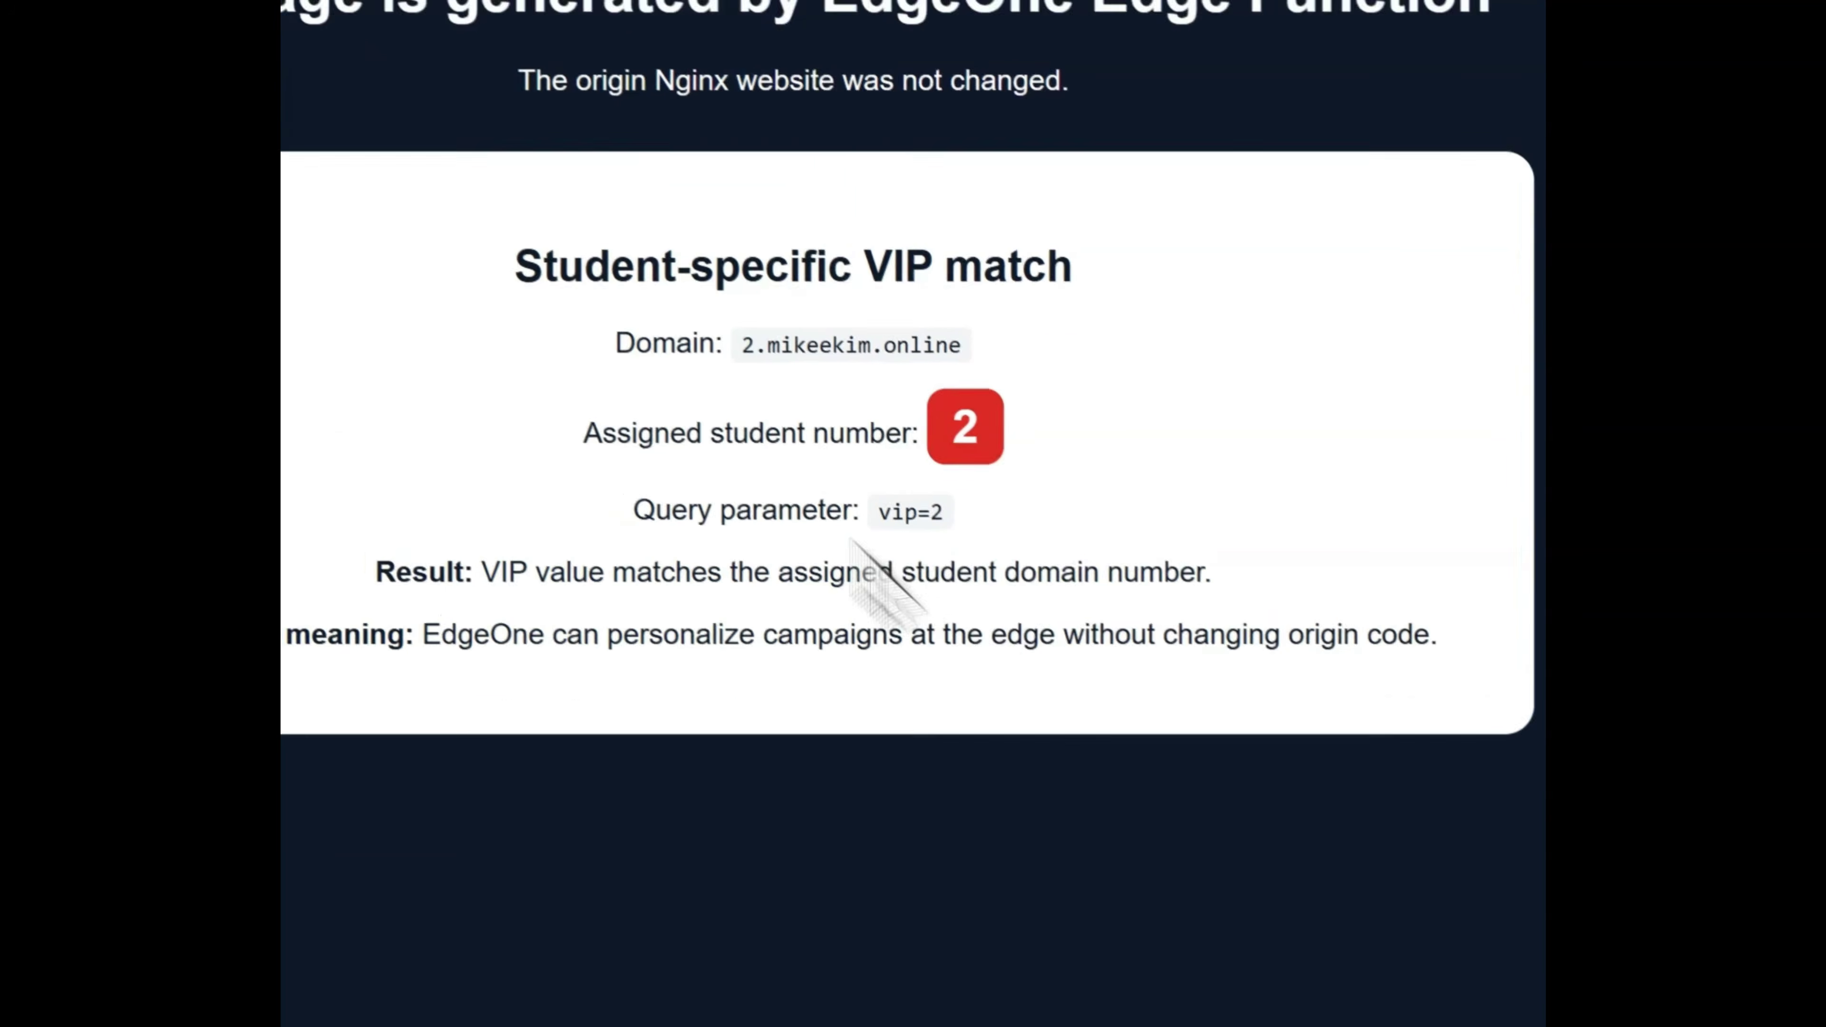
pyautogui.click(290, 15)
# Look over the Lab 6 code and test output, recheck student-2's deployment in the refreshed function list, and return to the labs.
pyautogui.scroll(-6, 1108, 618)
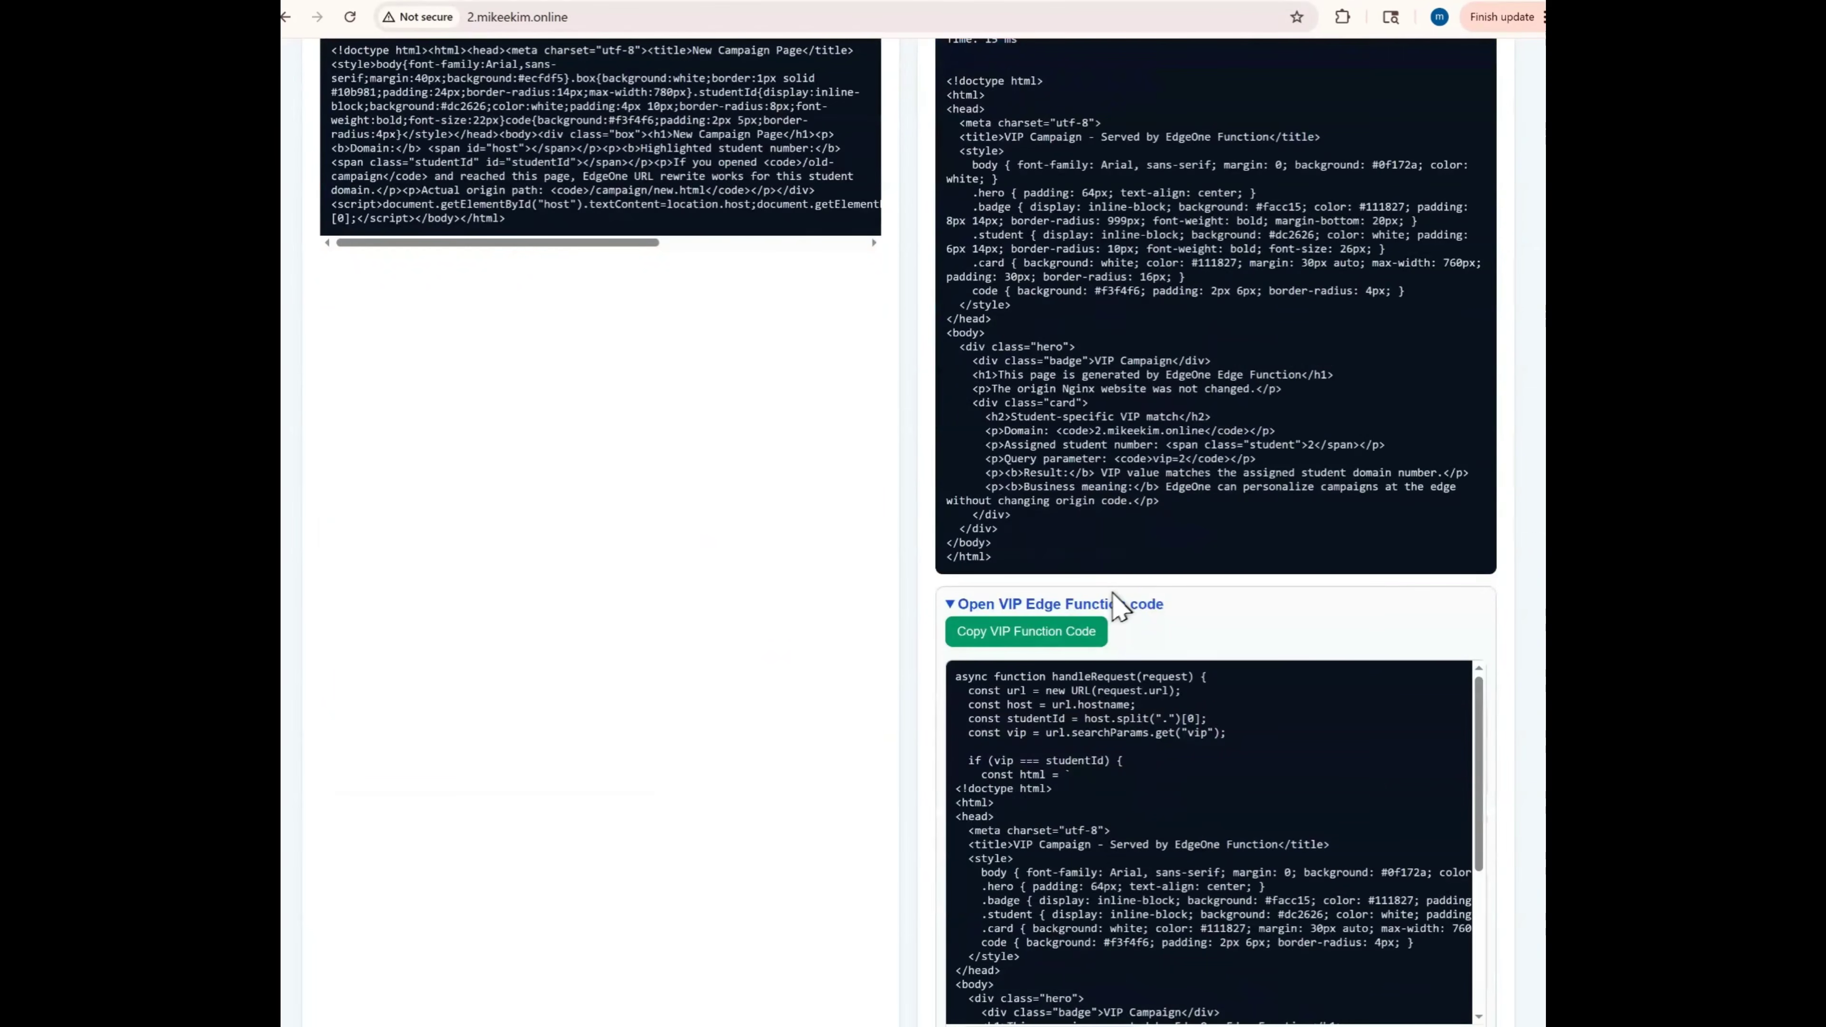
pyautogui.scroll(8, 1121, 595)
pyautogui.click(1198, 0)
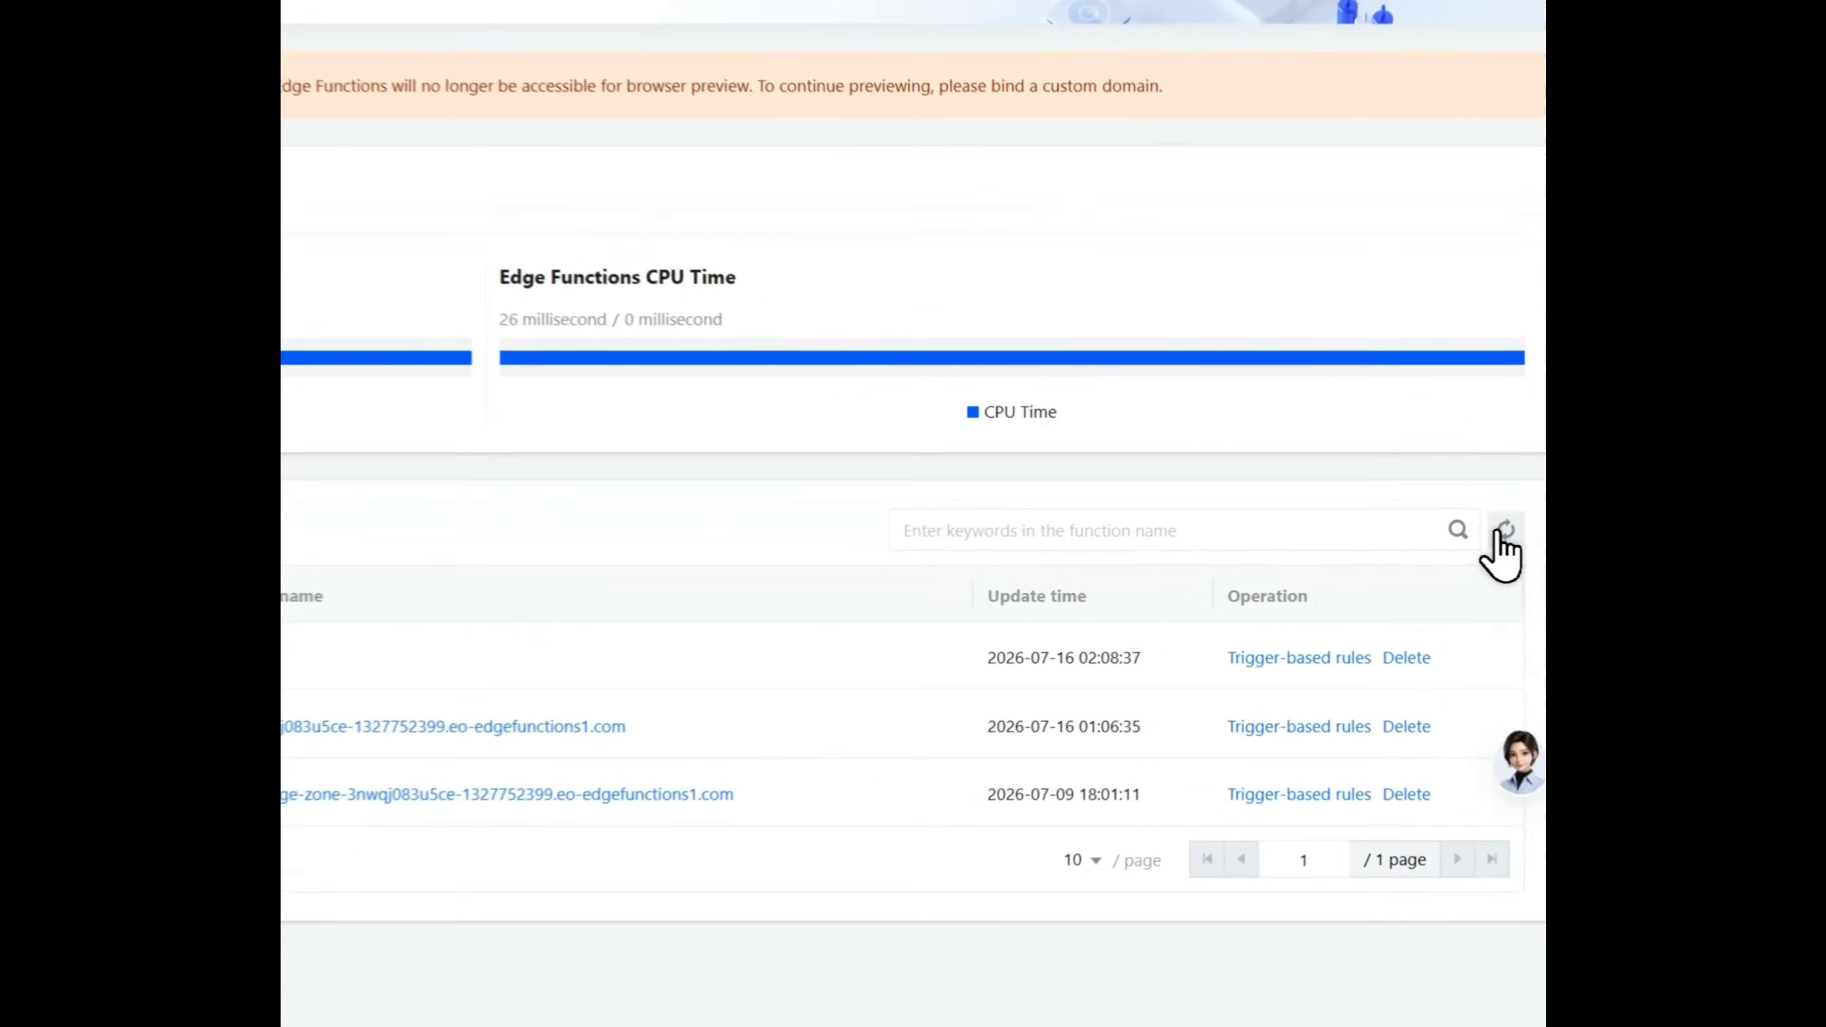
pyautogui.click(1527, 571)
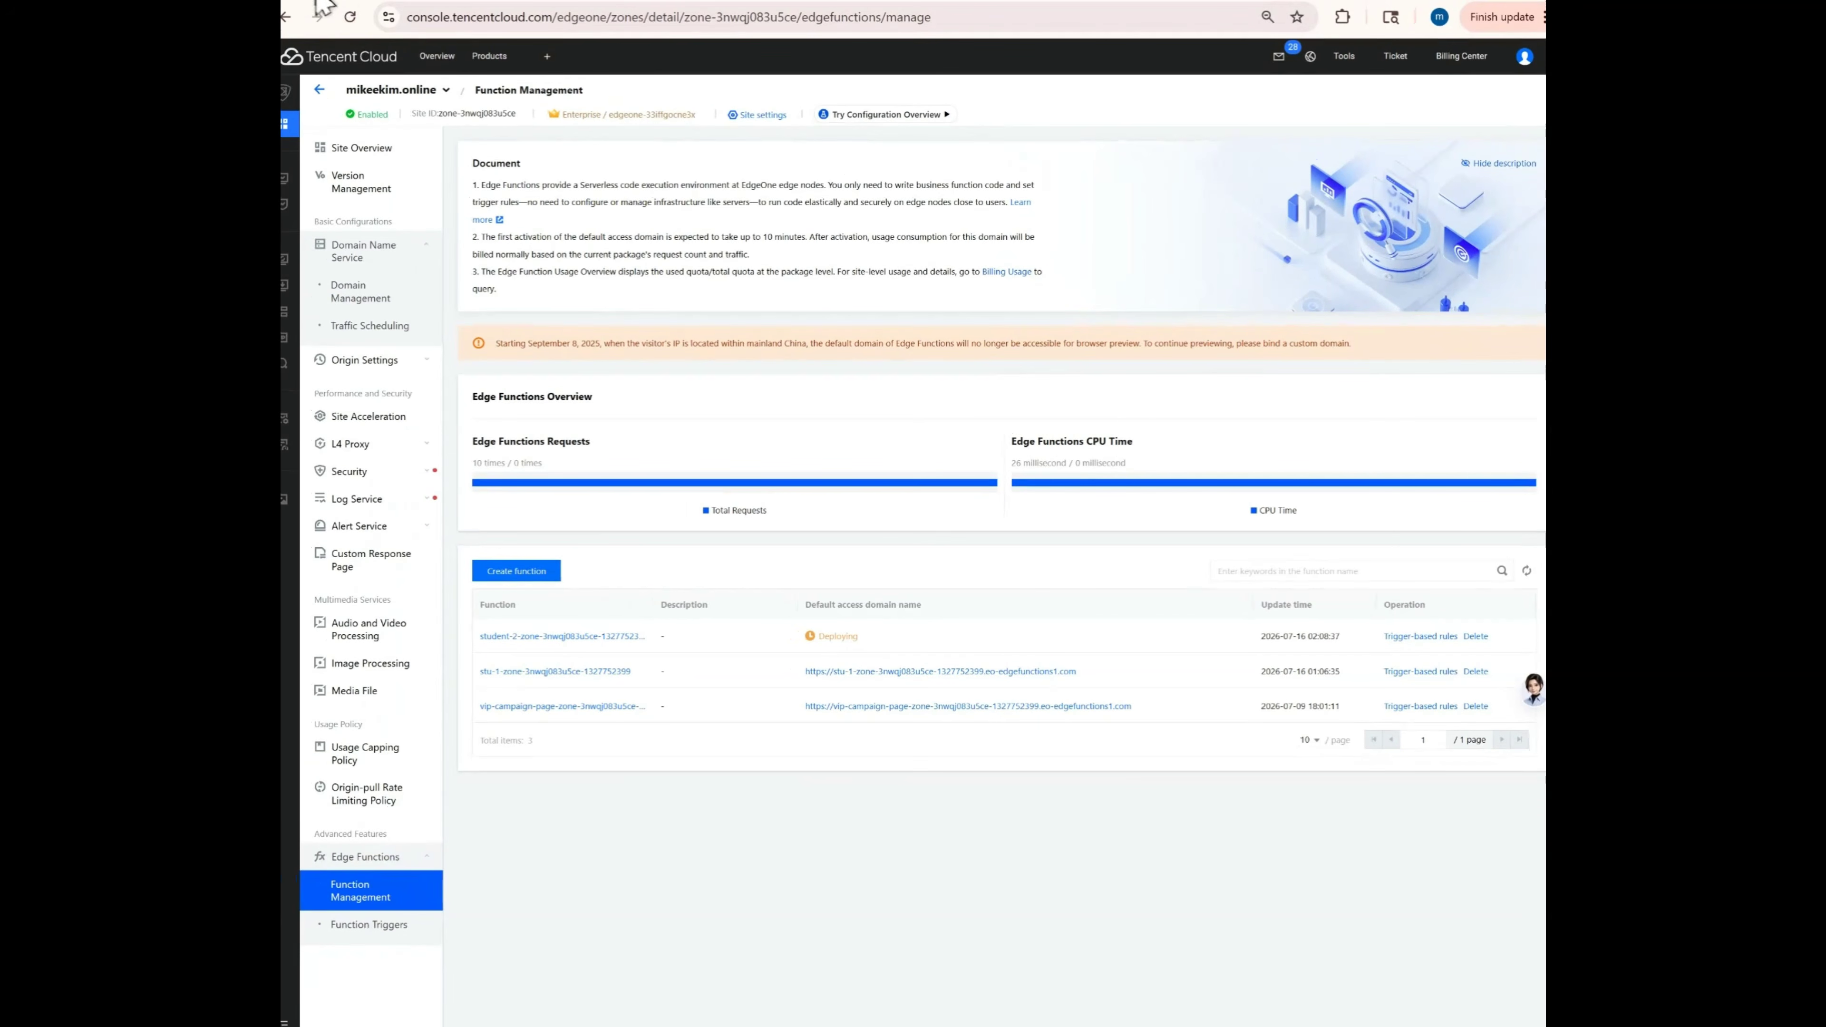
pyautogui.click(321, 5)
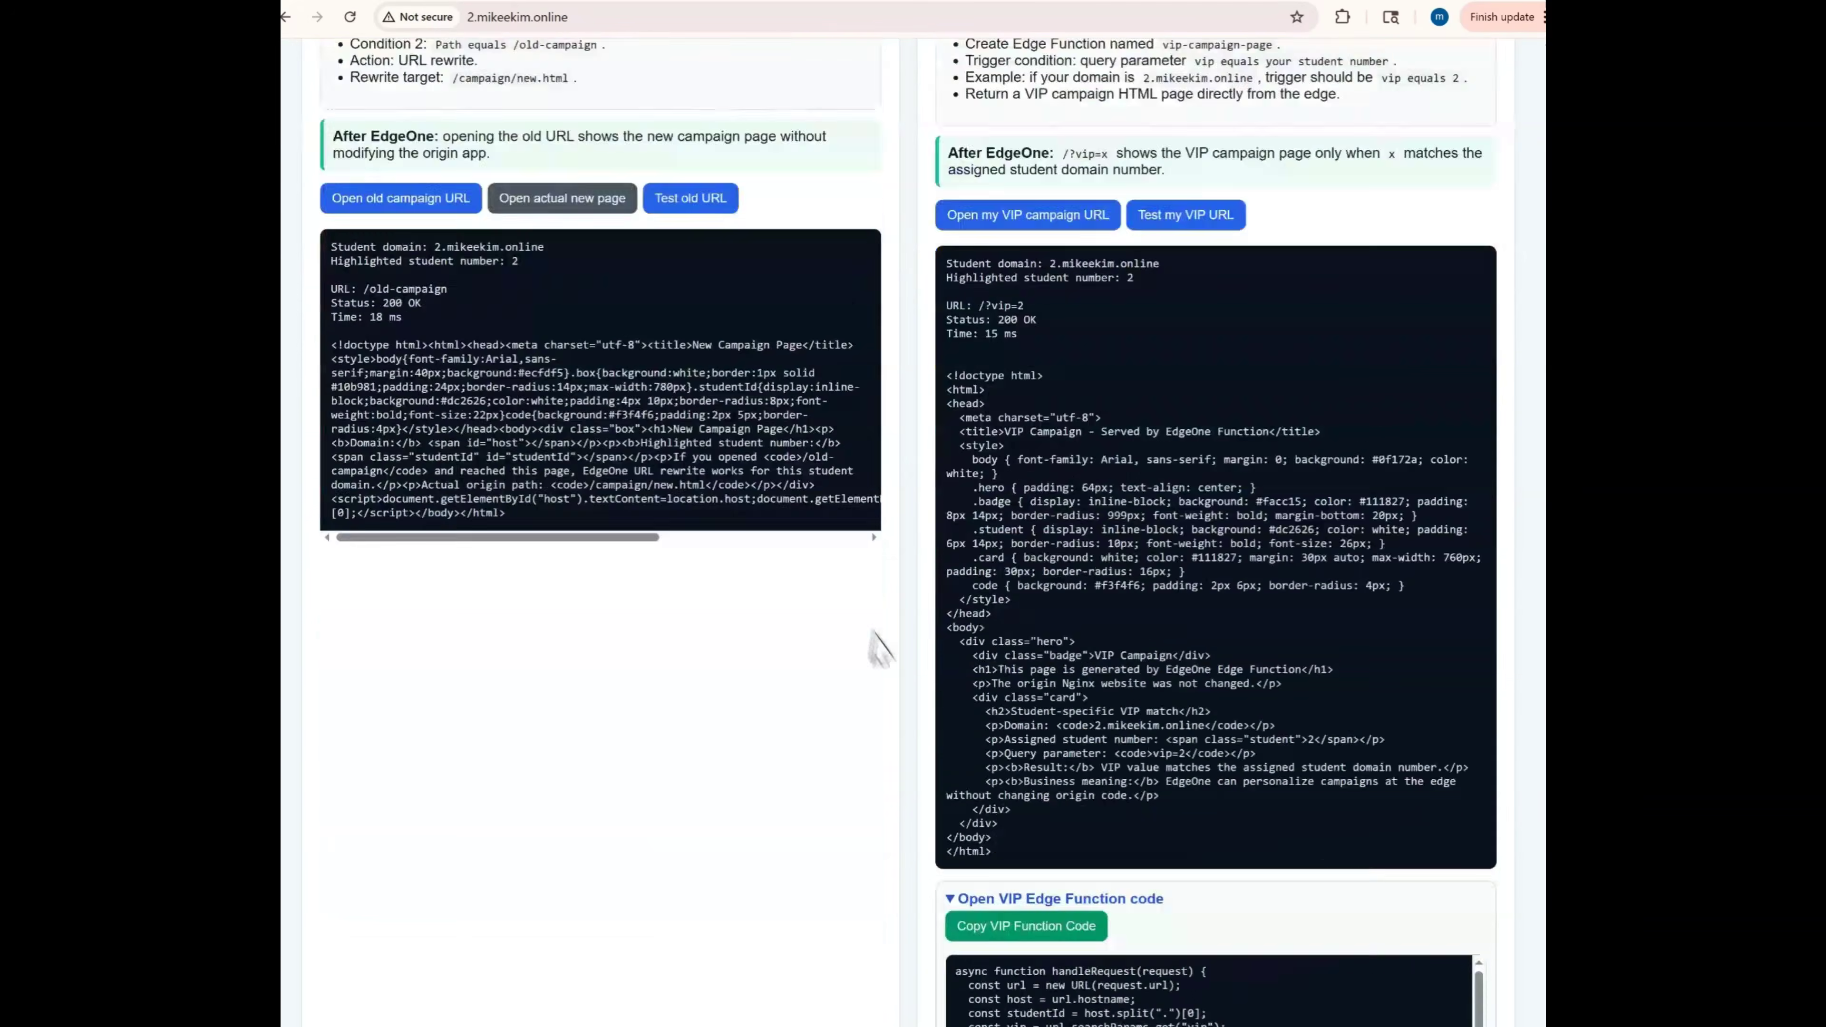
# Examine the Lab 7 Force HTTPS Access instructions and the security indicator beside the site's address.
pyautogui.scroll(-10, 880, 647)
pyautogui.moveTo(527, 756); pyautogui.dragTo(583, 756)
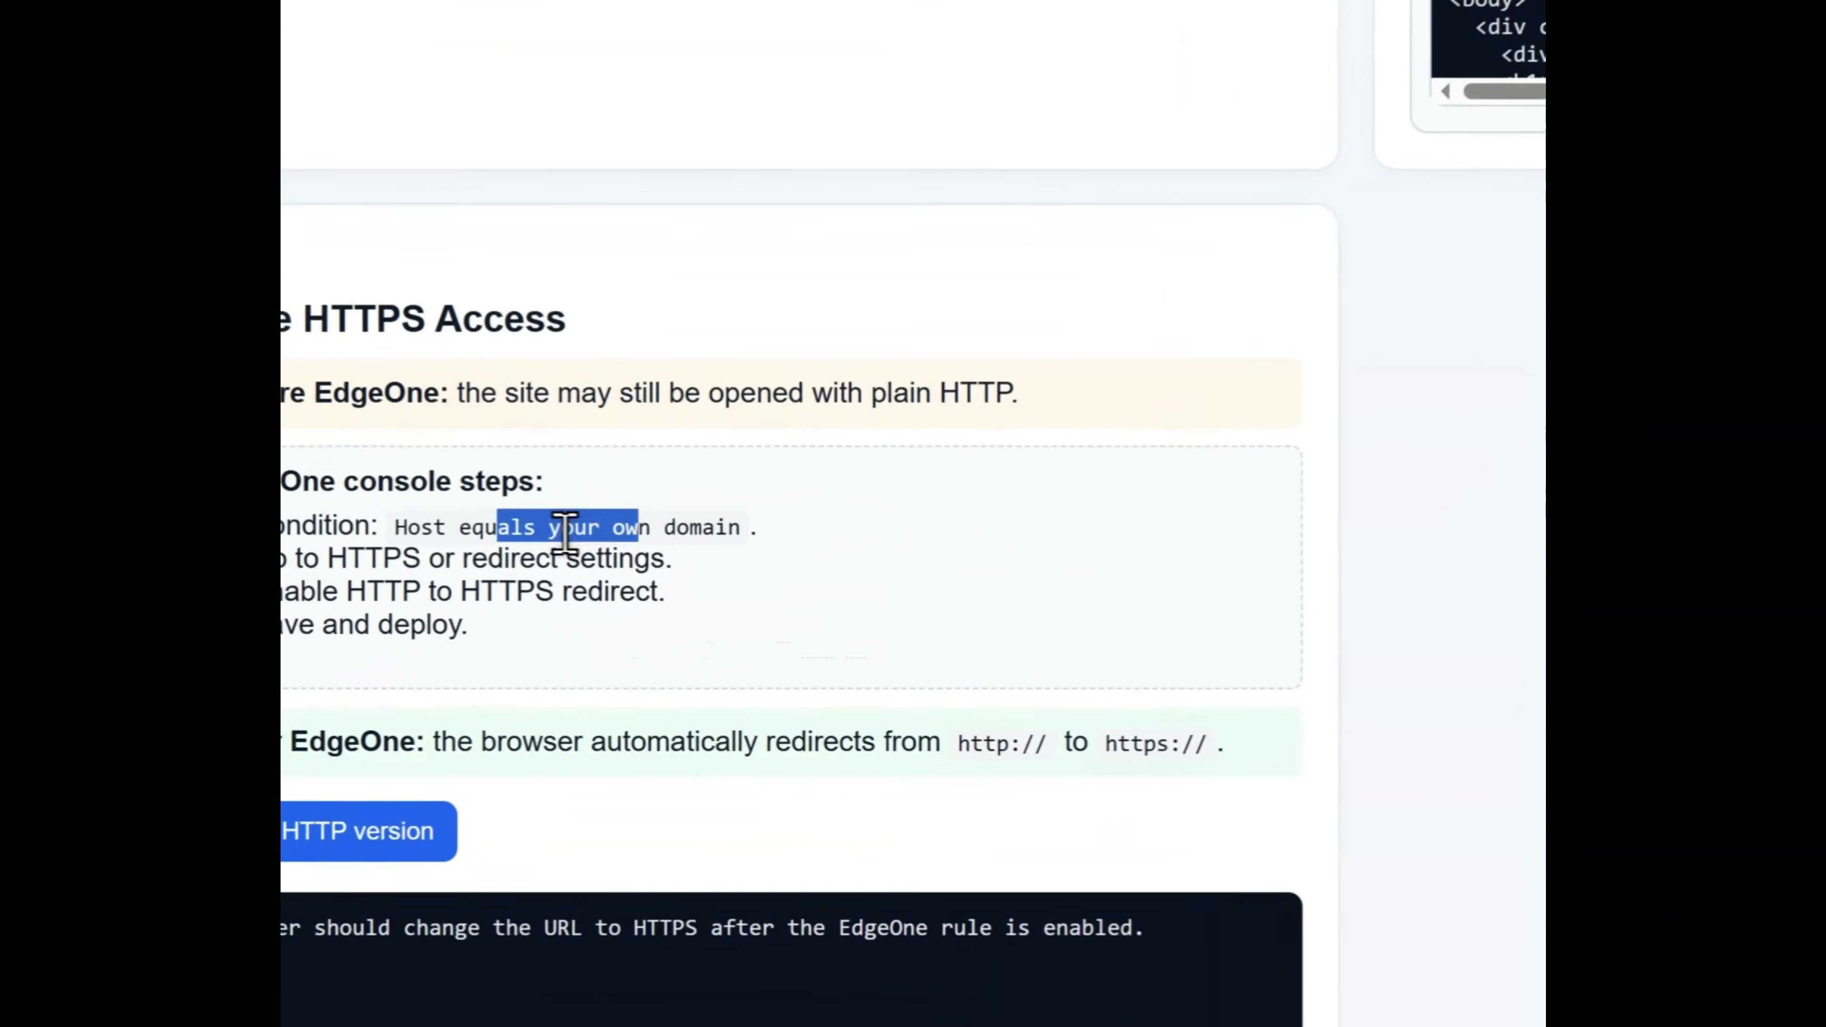
pyautogui.click(680, 665)
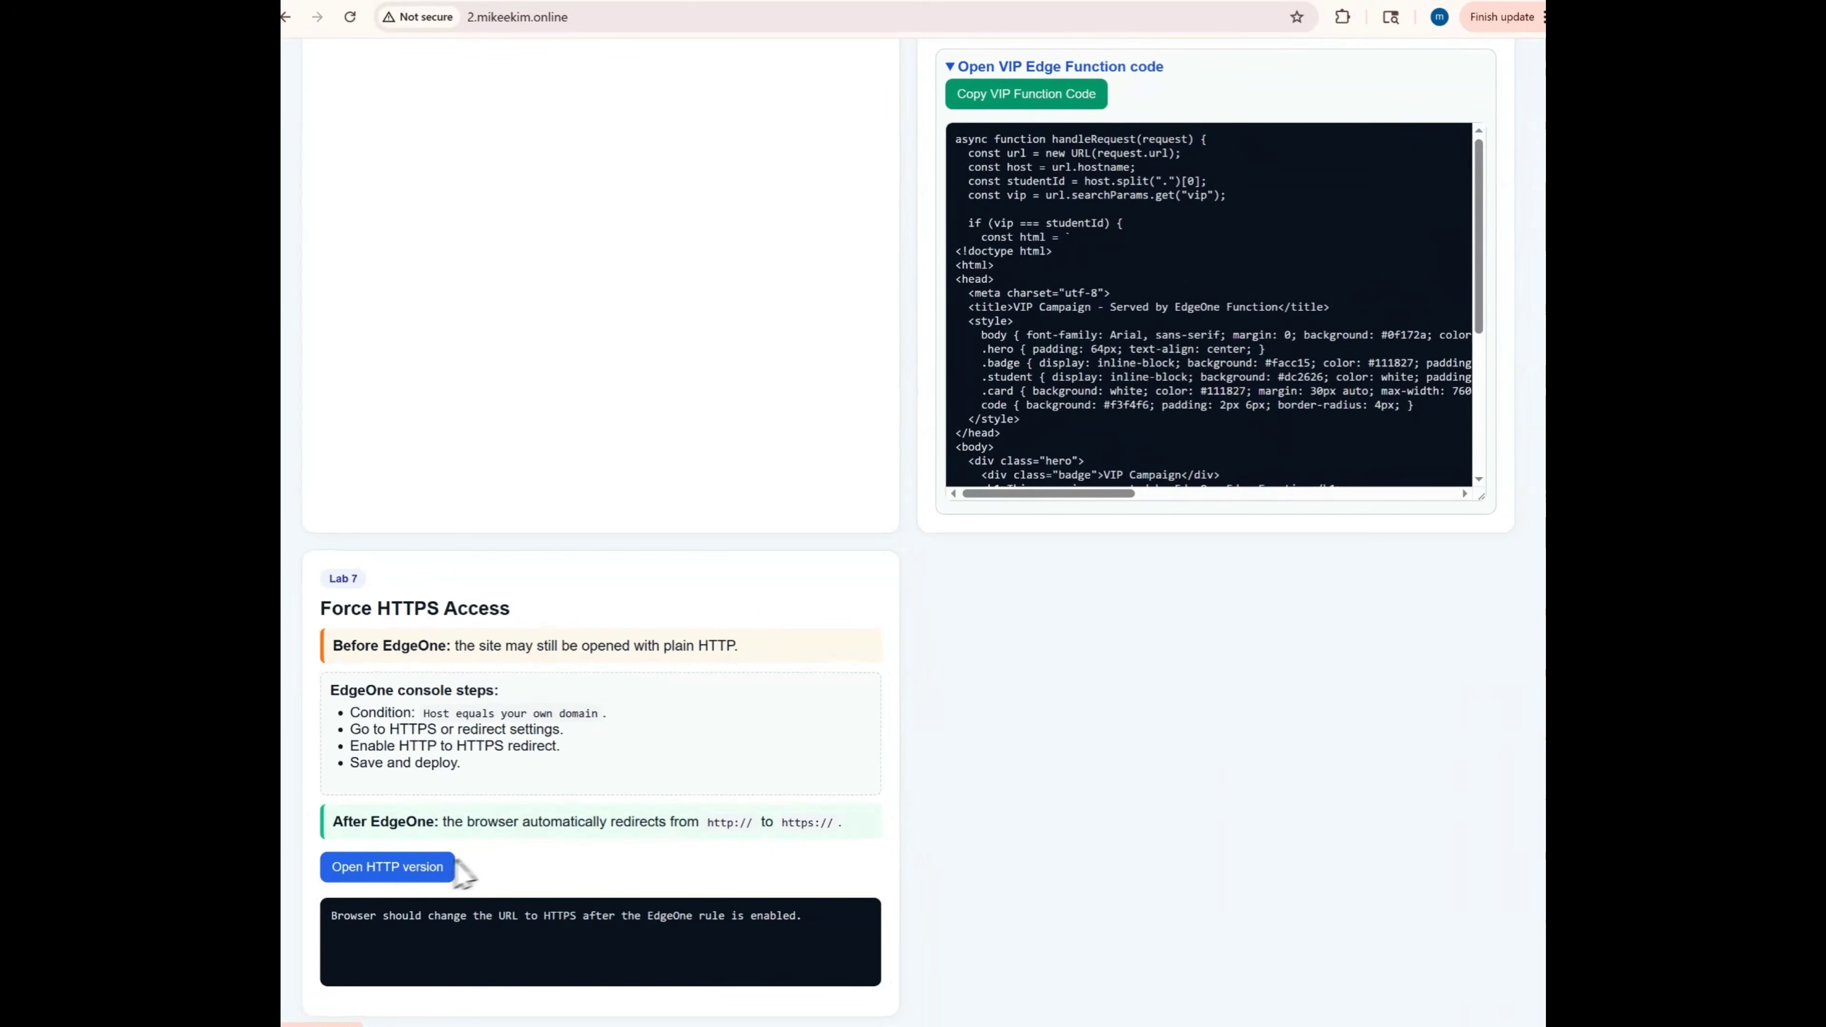
pyautogui.moveTo(418, 728); pyautogui.dragTo(494, 730)
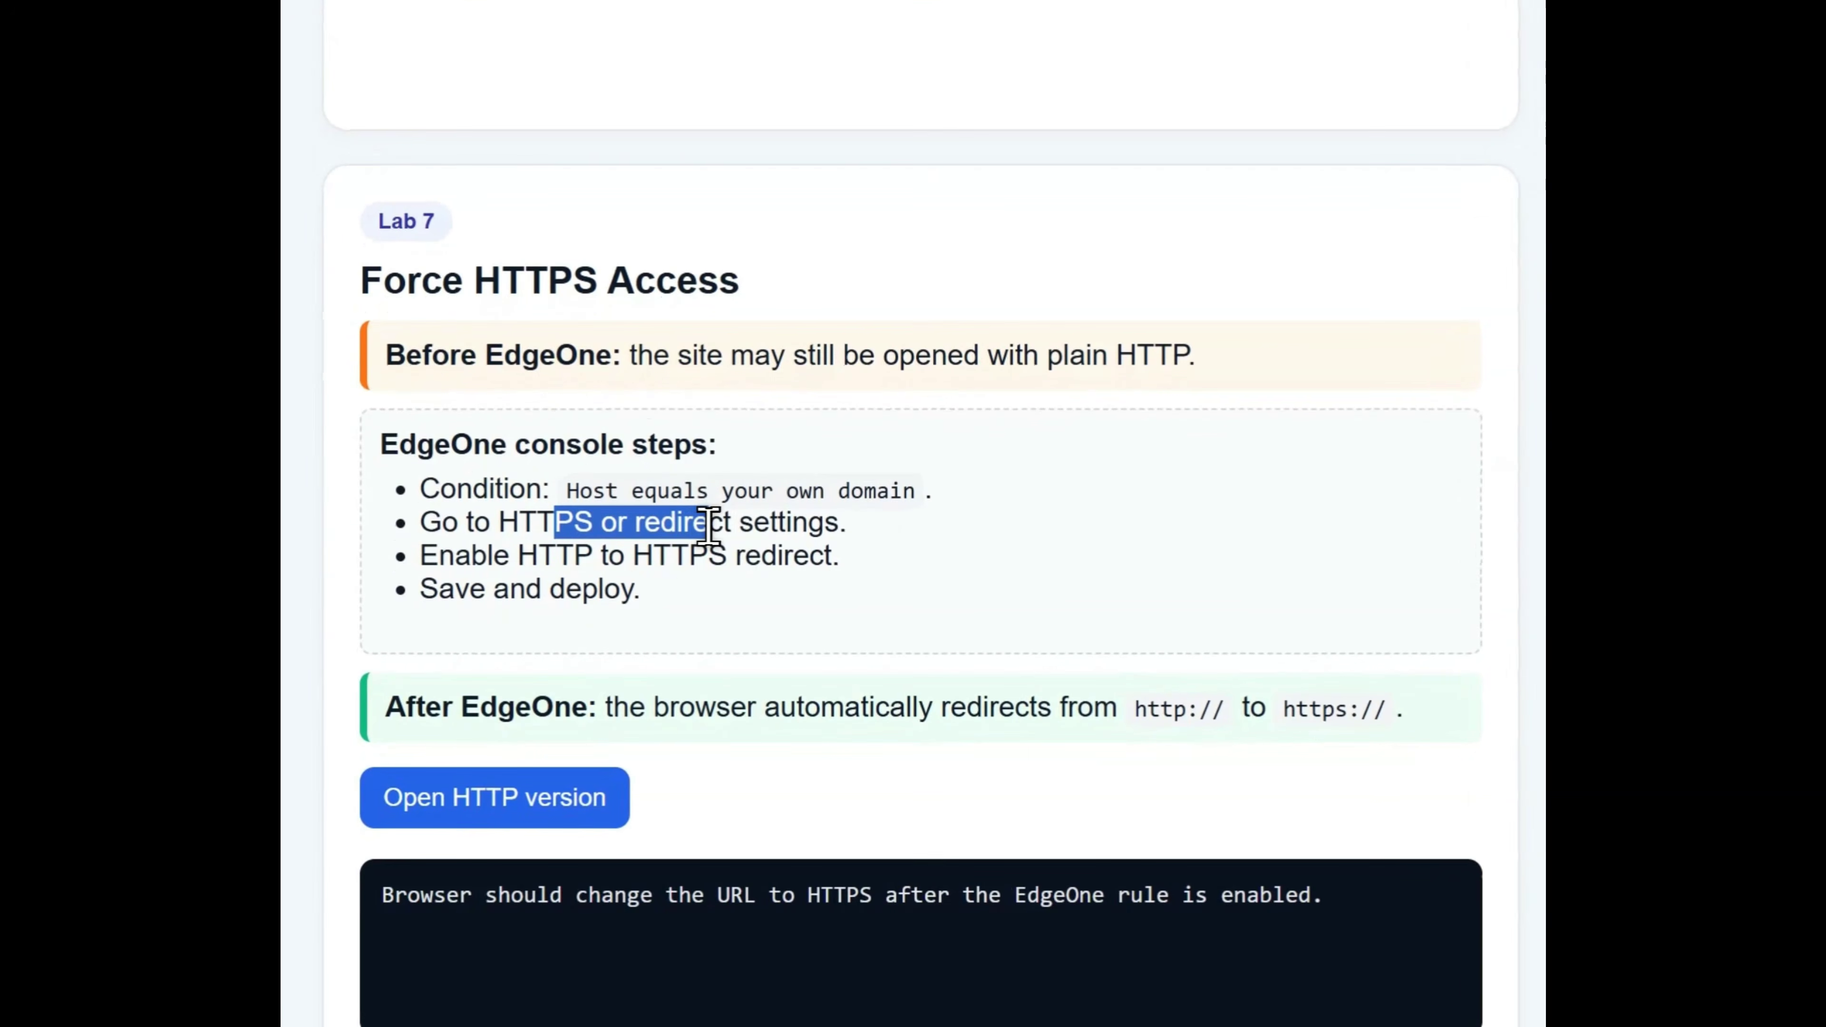
pyautogui.moveTo(575, 555); pyautogui.dragTo(733, 563)
pyautogui.click(568, 540)
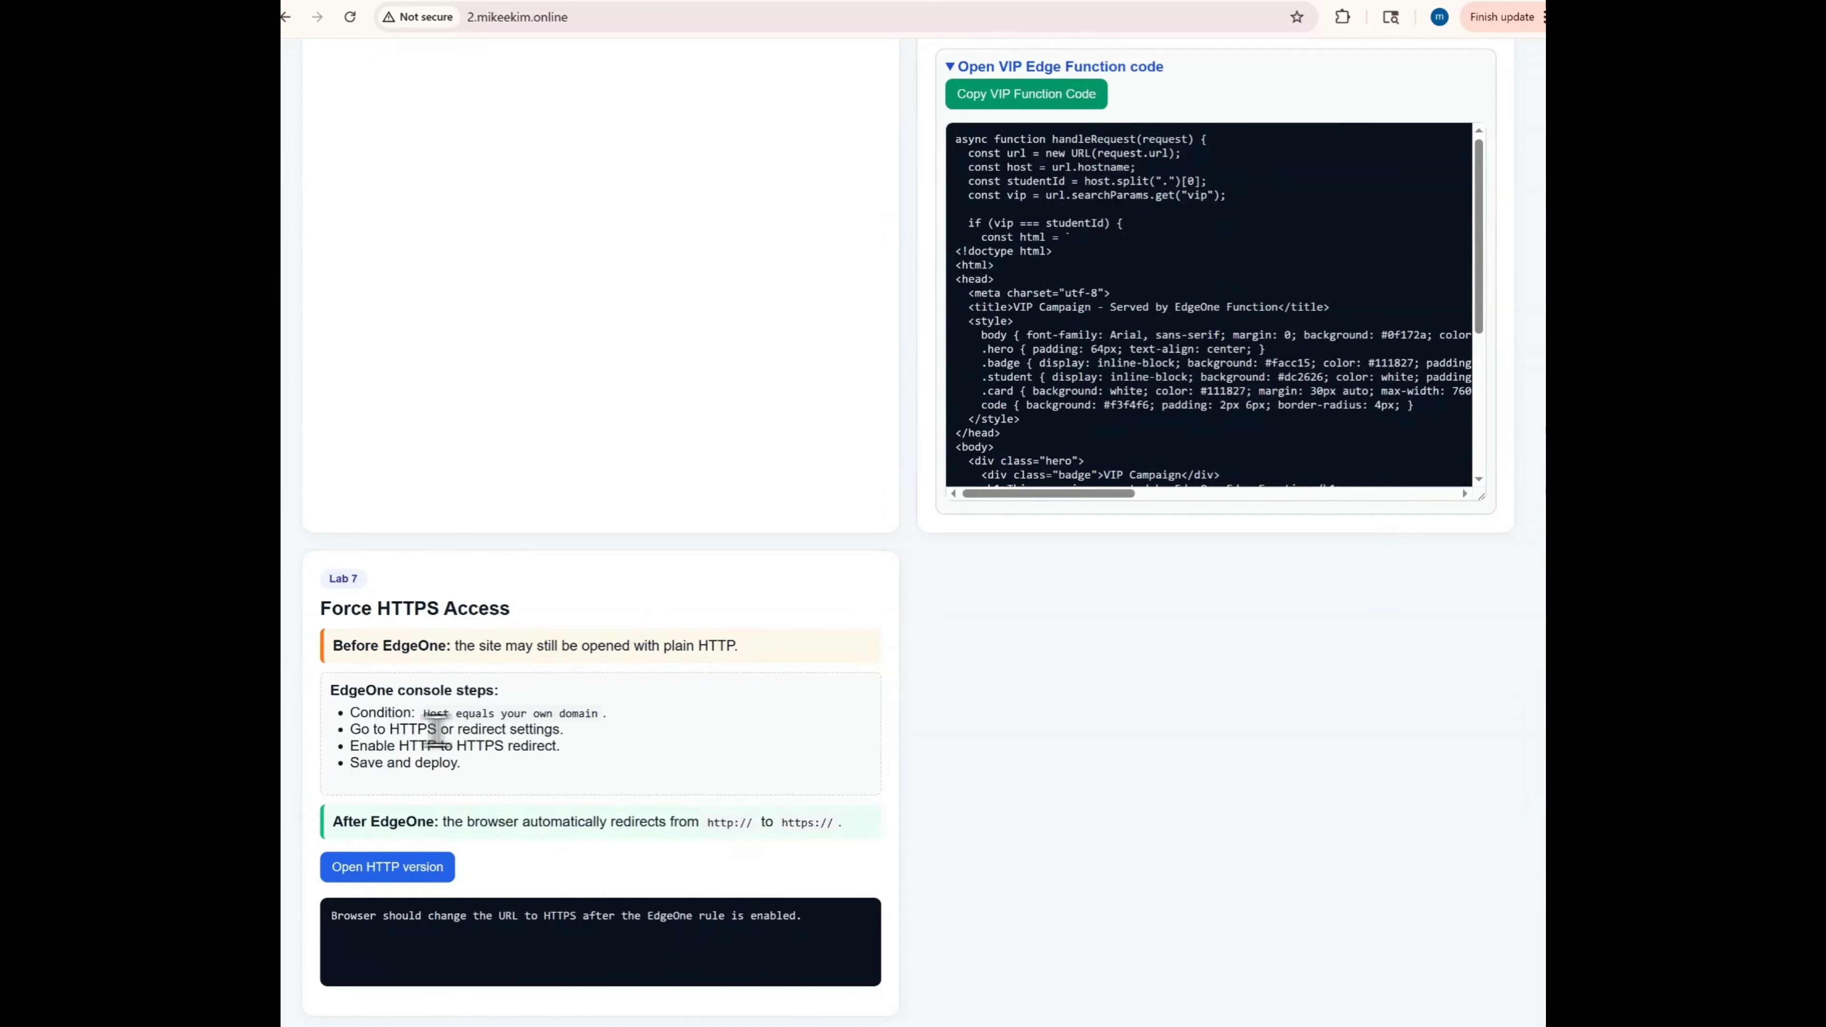
pyautogui.moveTo(359, 729); pyautogui.dragTo(483, 753)
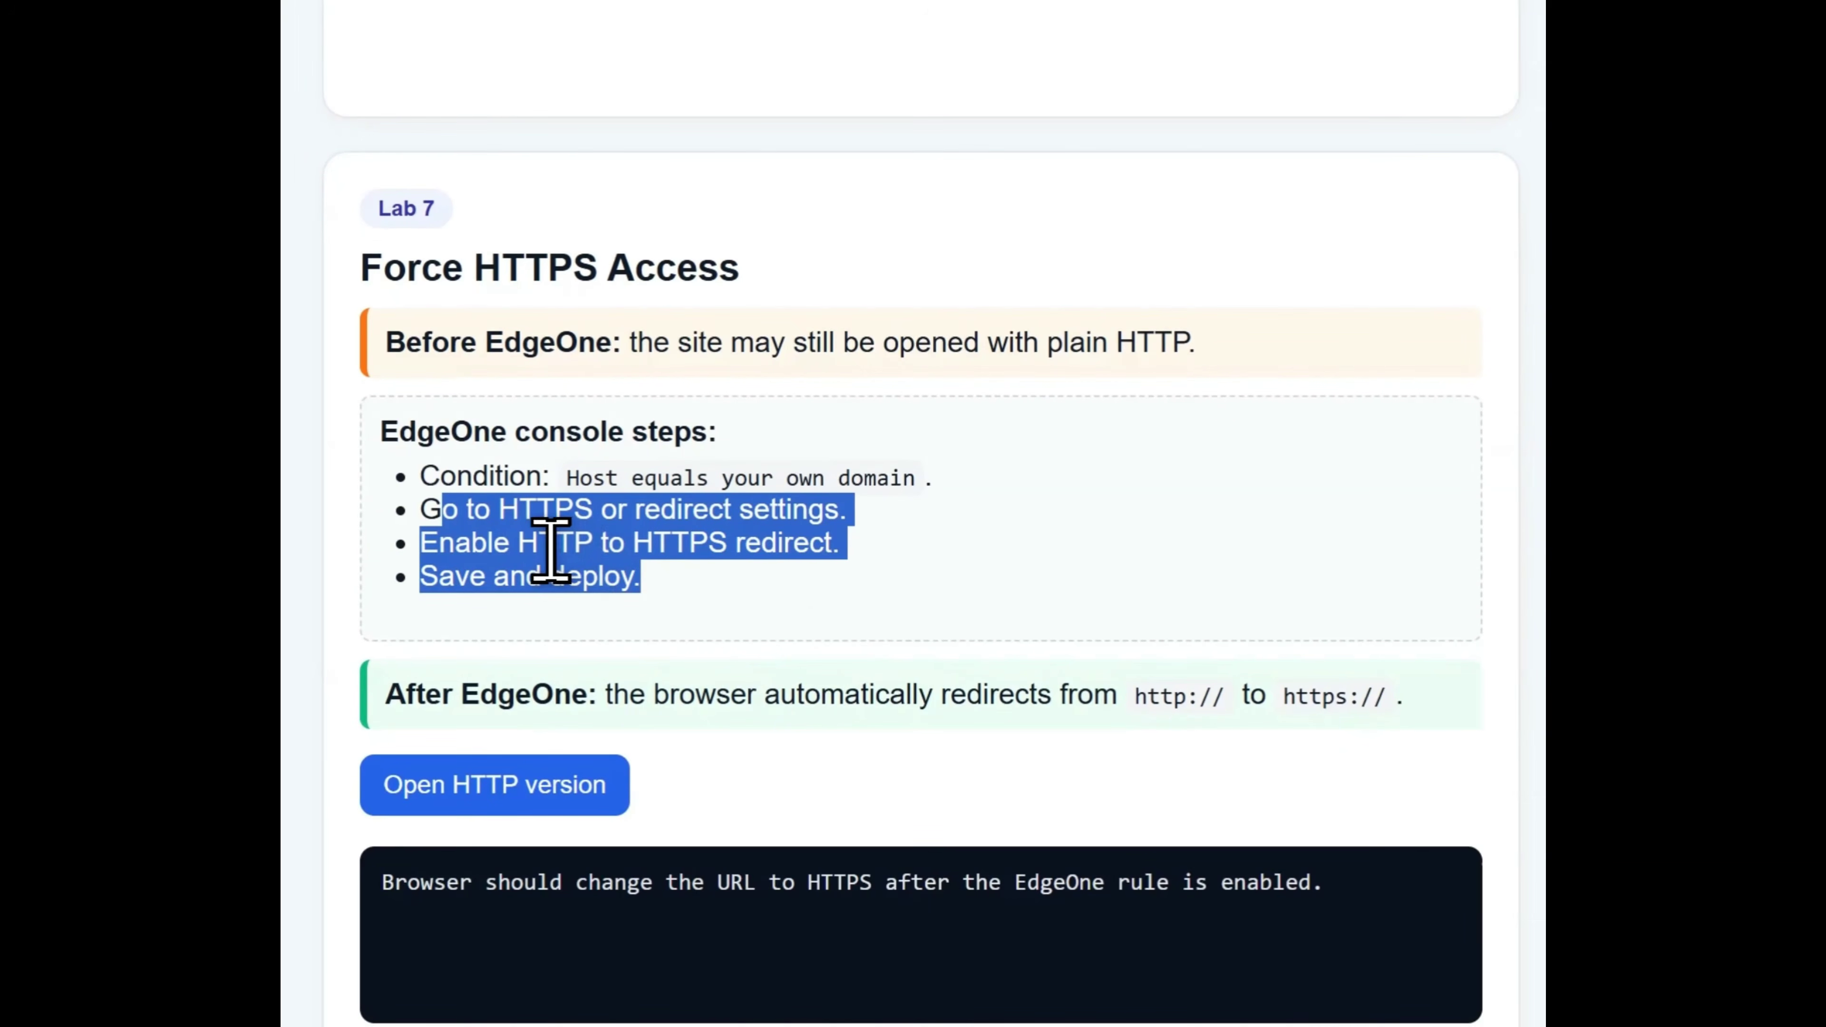
pyautogui.click(686, 576)
pyautogui.scroll(10, 969, 497)
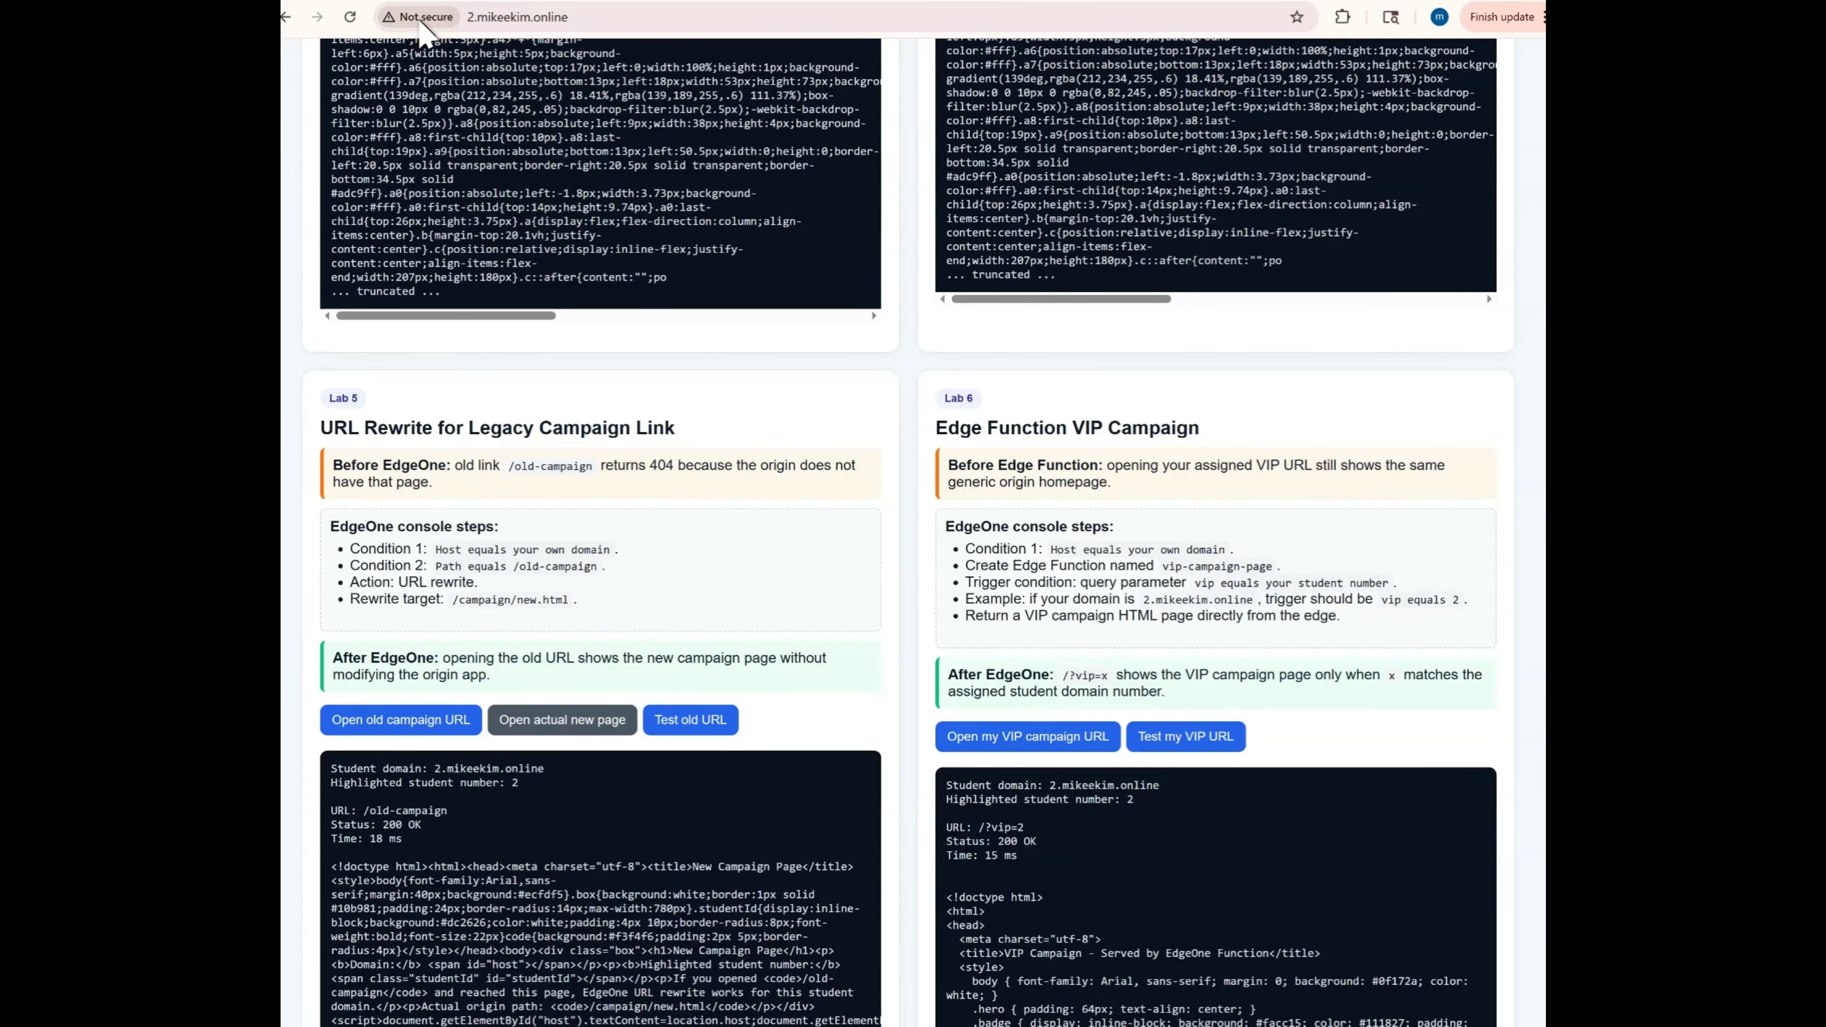
pyautogui.scroll(-12, 1076, 654)
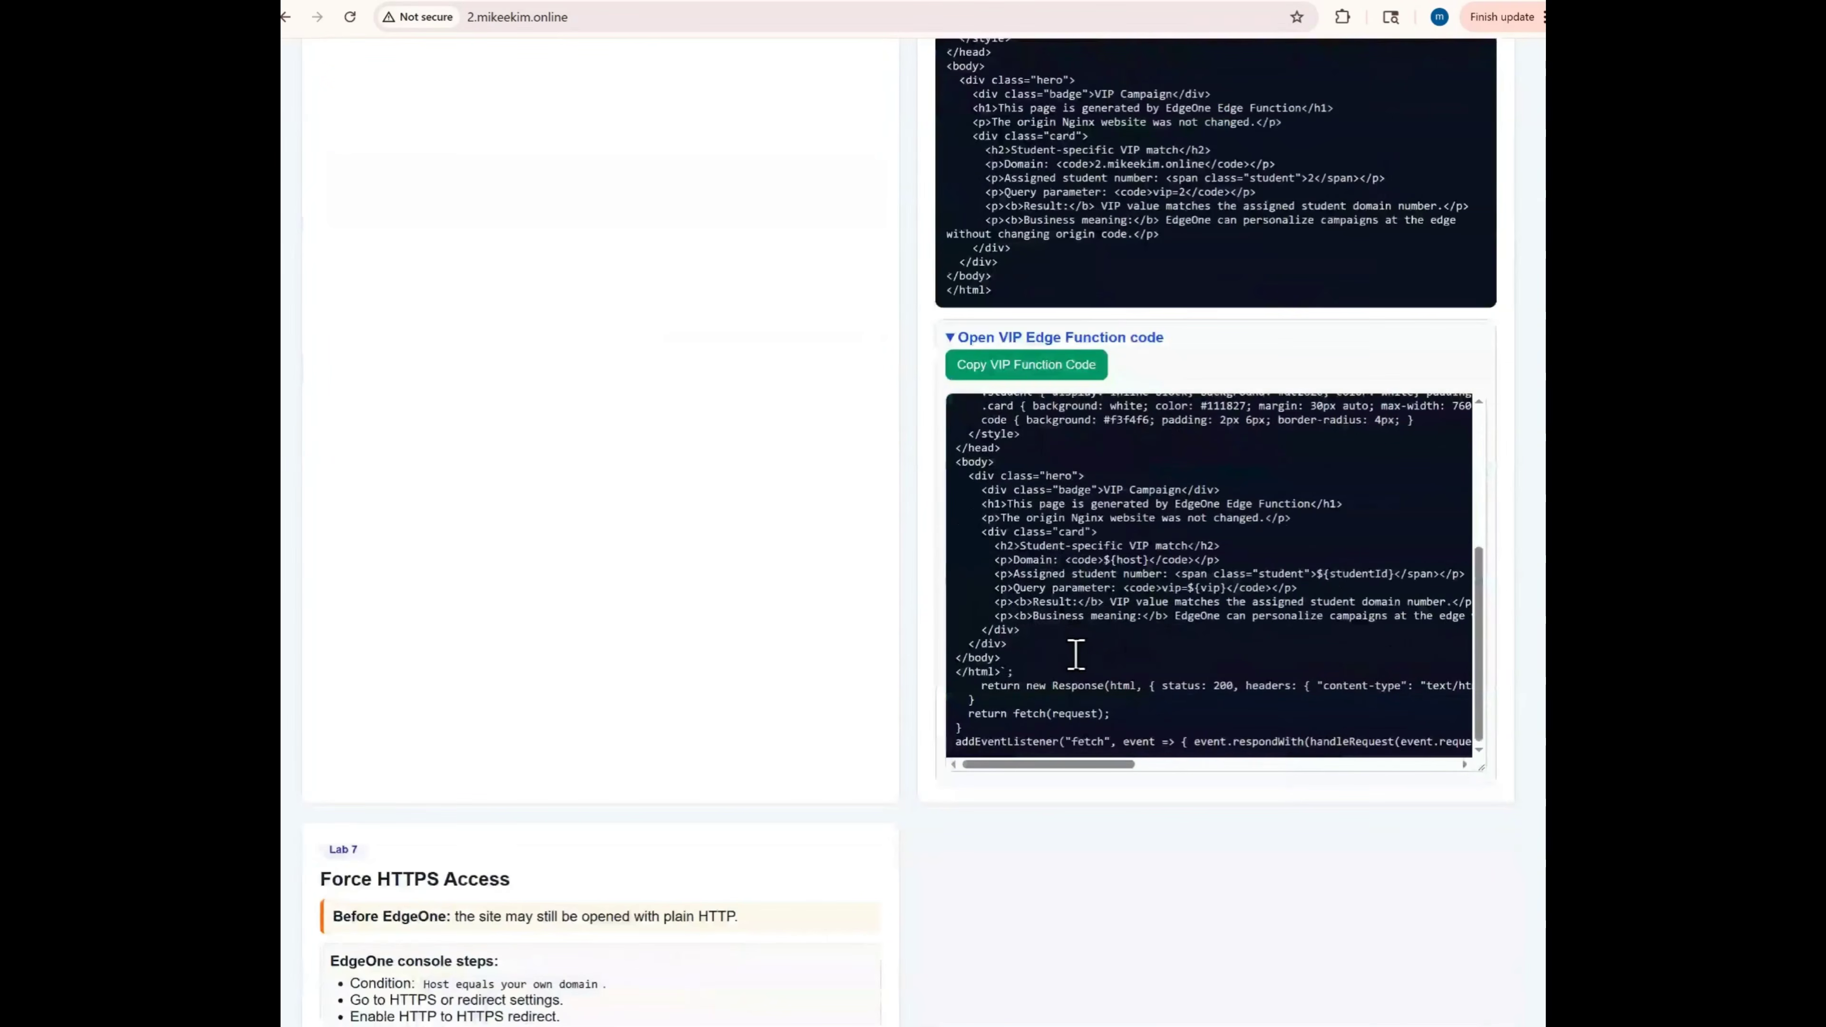
pyautogui.scroll(6, 1083, 702)
# Switch to the EdgeOne console and open the domain management list of the mikeekim.online site.
pyautogui.click(776, 3)
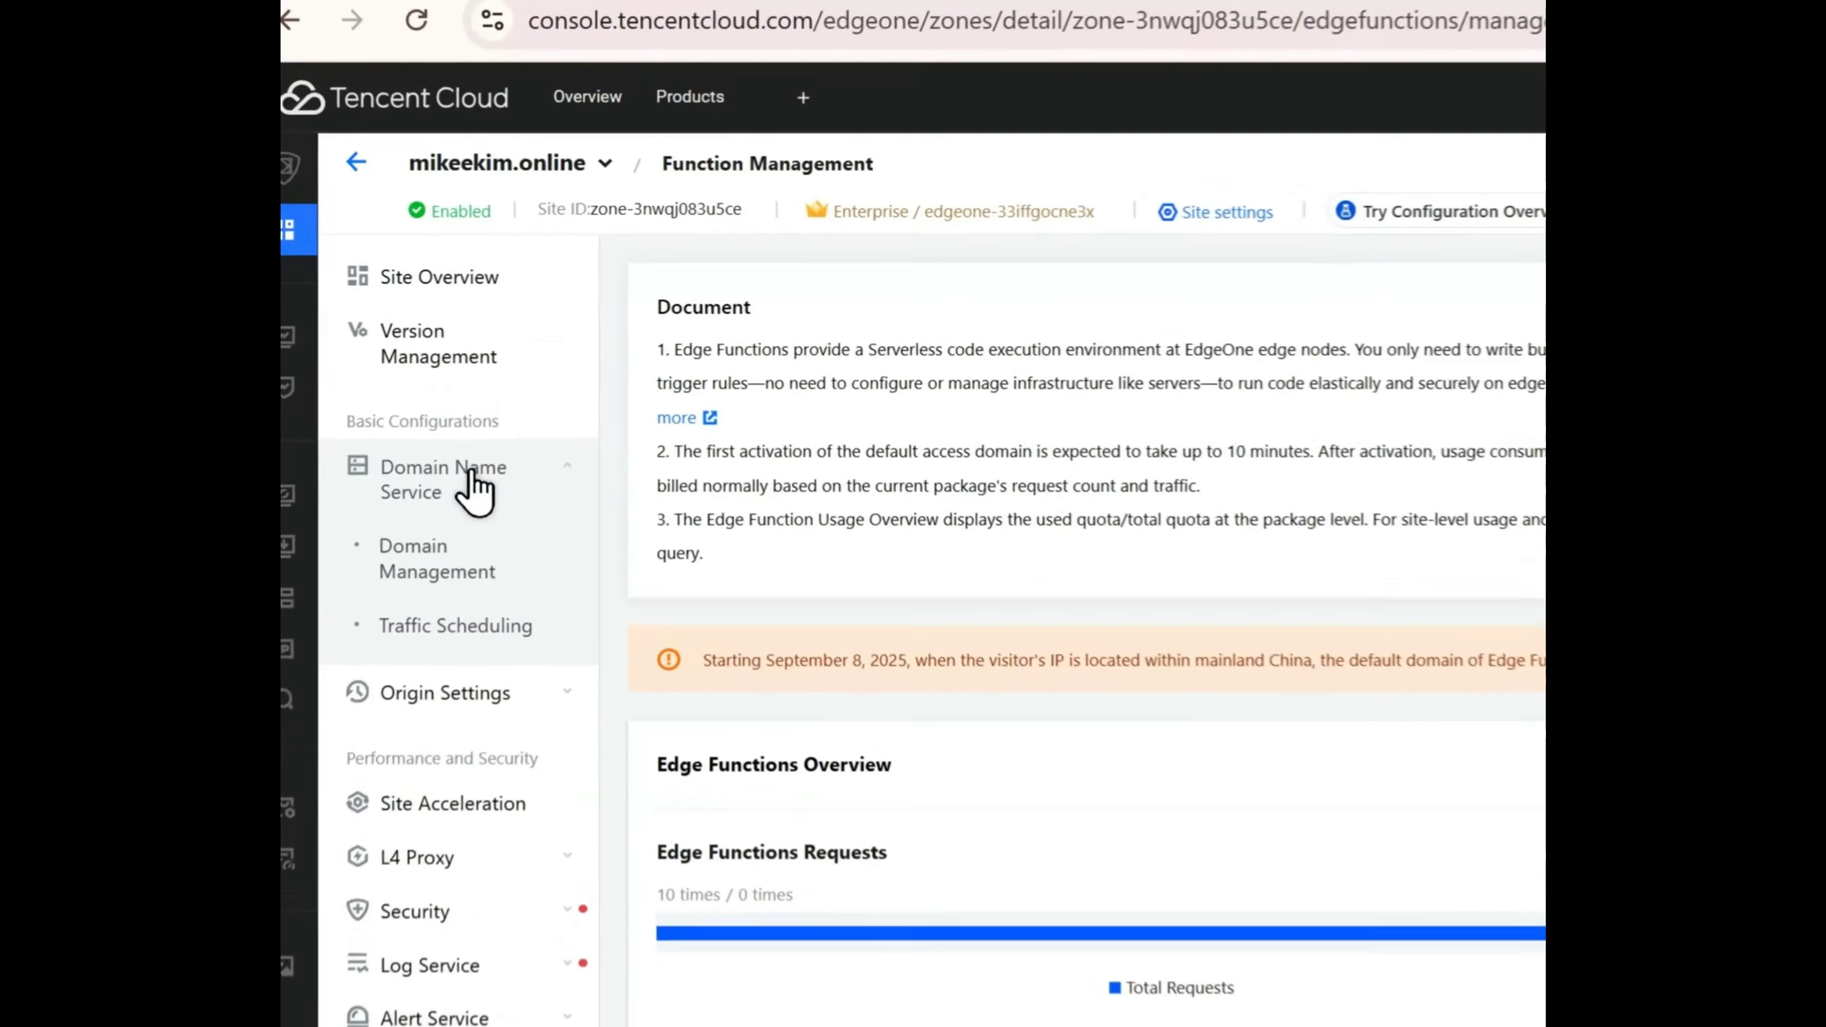
pyautogui.click(380, 255)
pyautogui.click(380, 256)
pyautogui.click(389, 295)
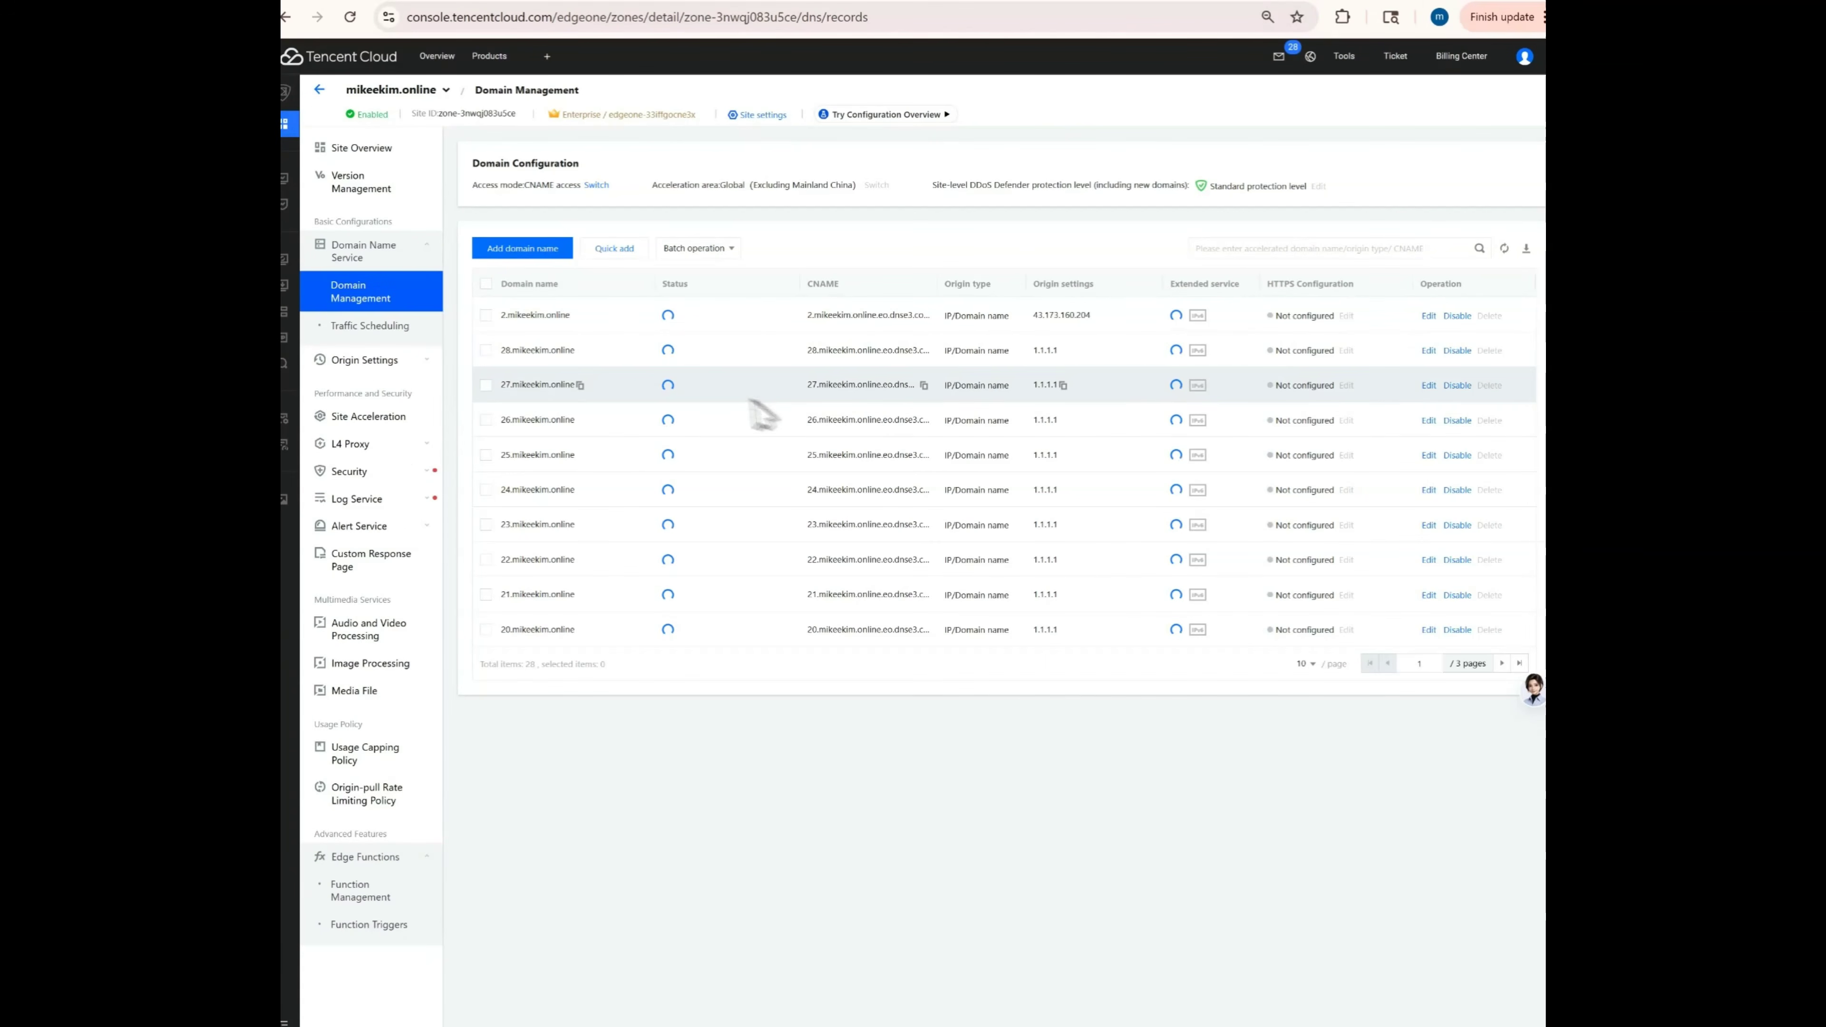
pyautogui.click(1428, 315)
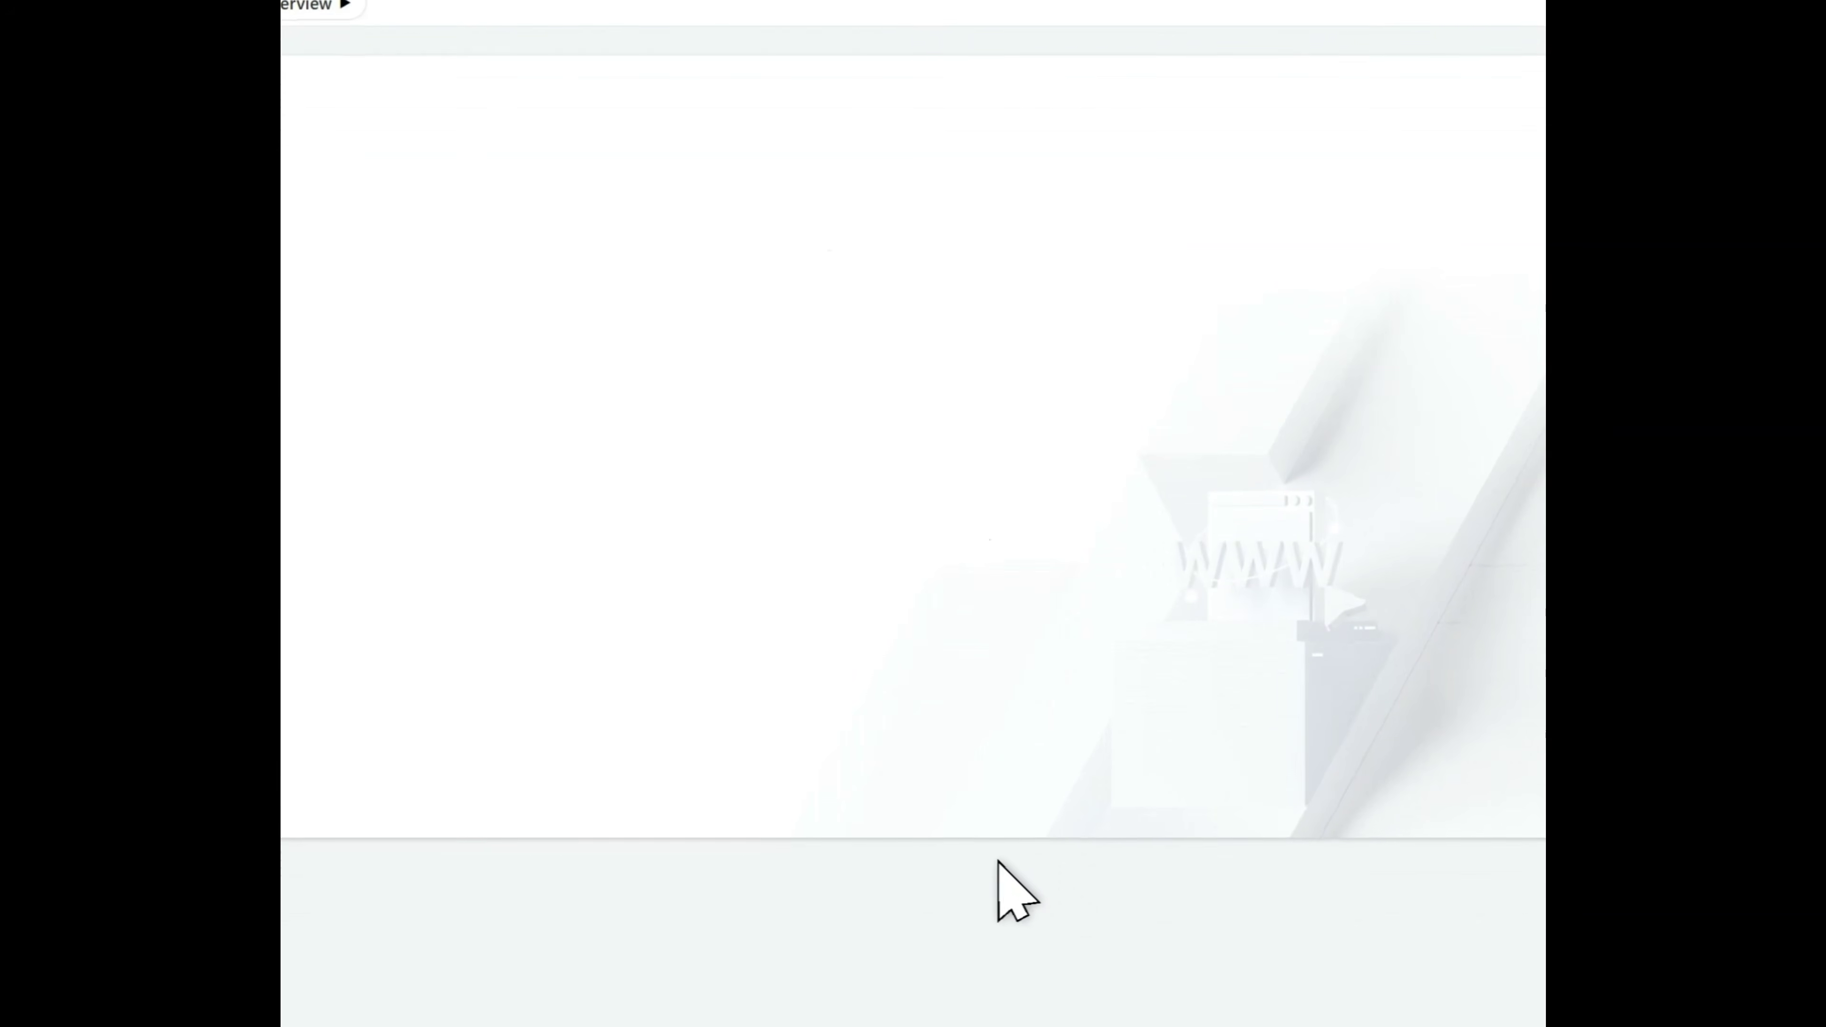
pyautogui.click(861, 852)
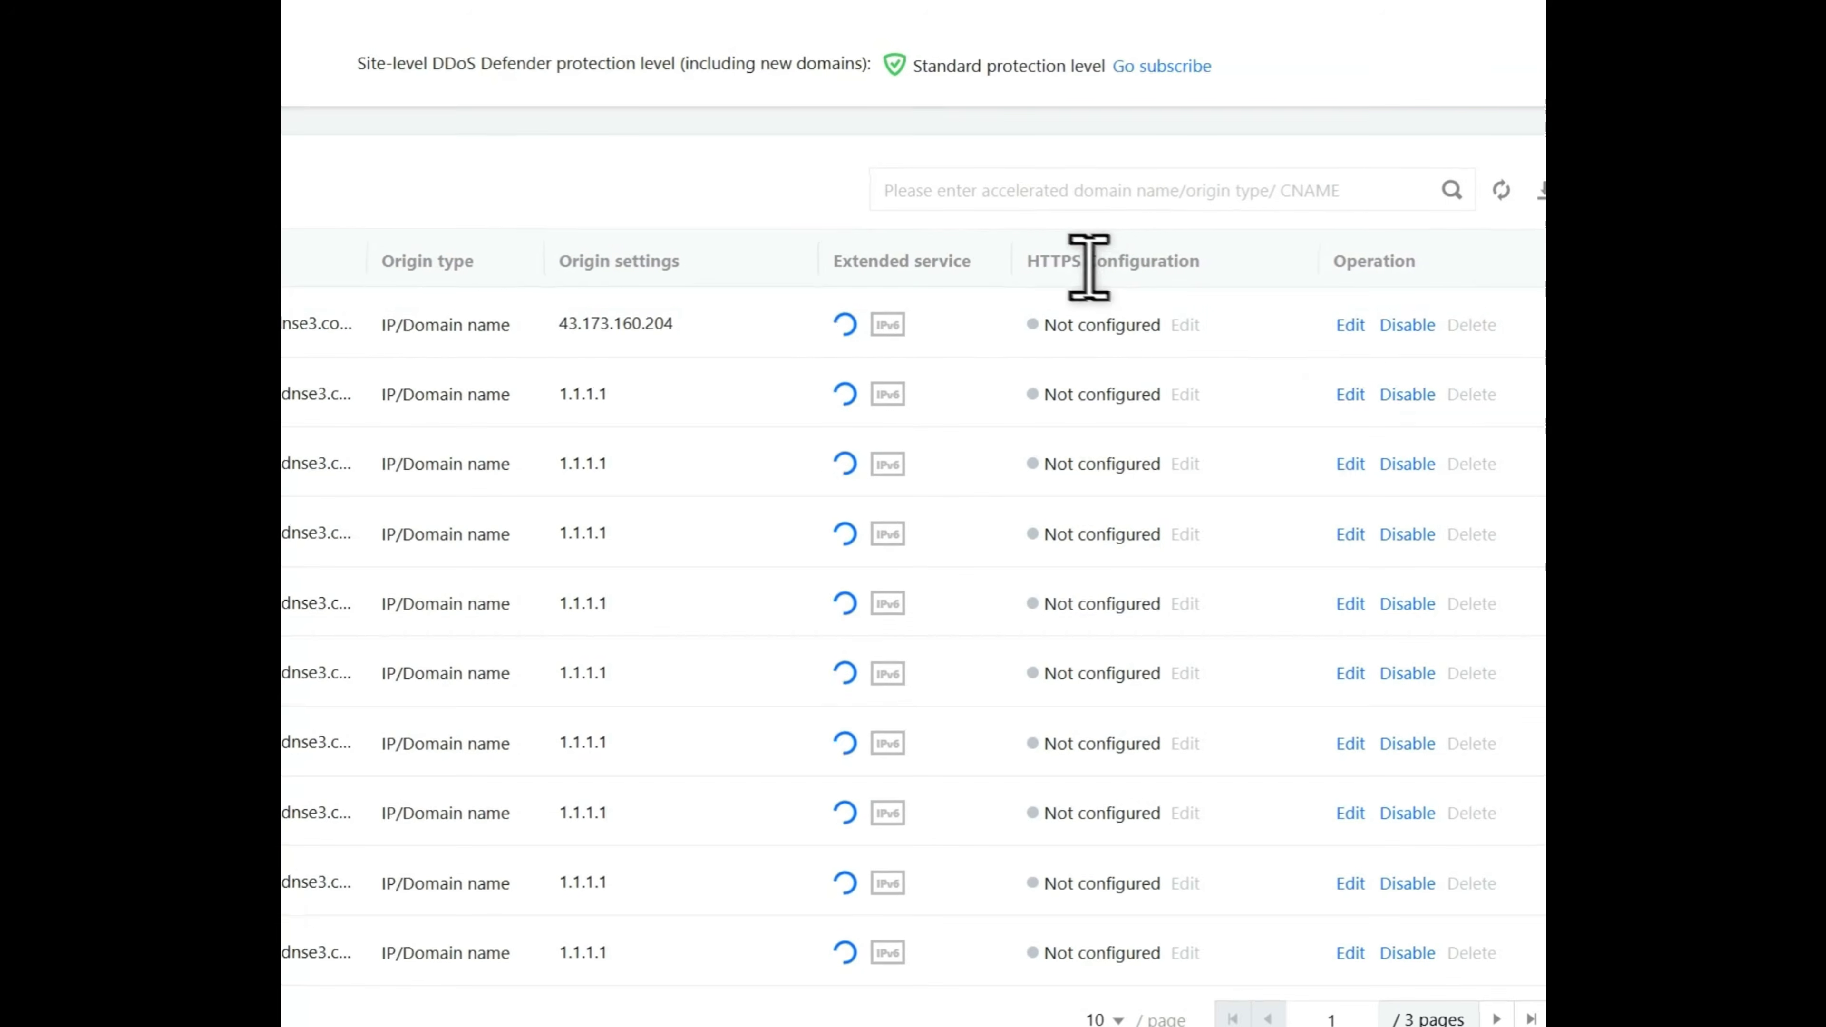
# Configure the Edge HTTPS certificate of 2.mikeekim.online by applying for a free certificate with automatic verification, and save.
pyautogui.moveTo(1039, 261); pyautogui.dragTo(1170, 261)
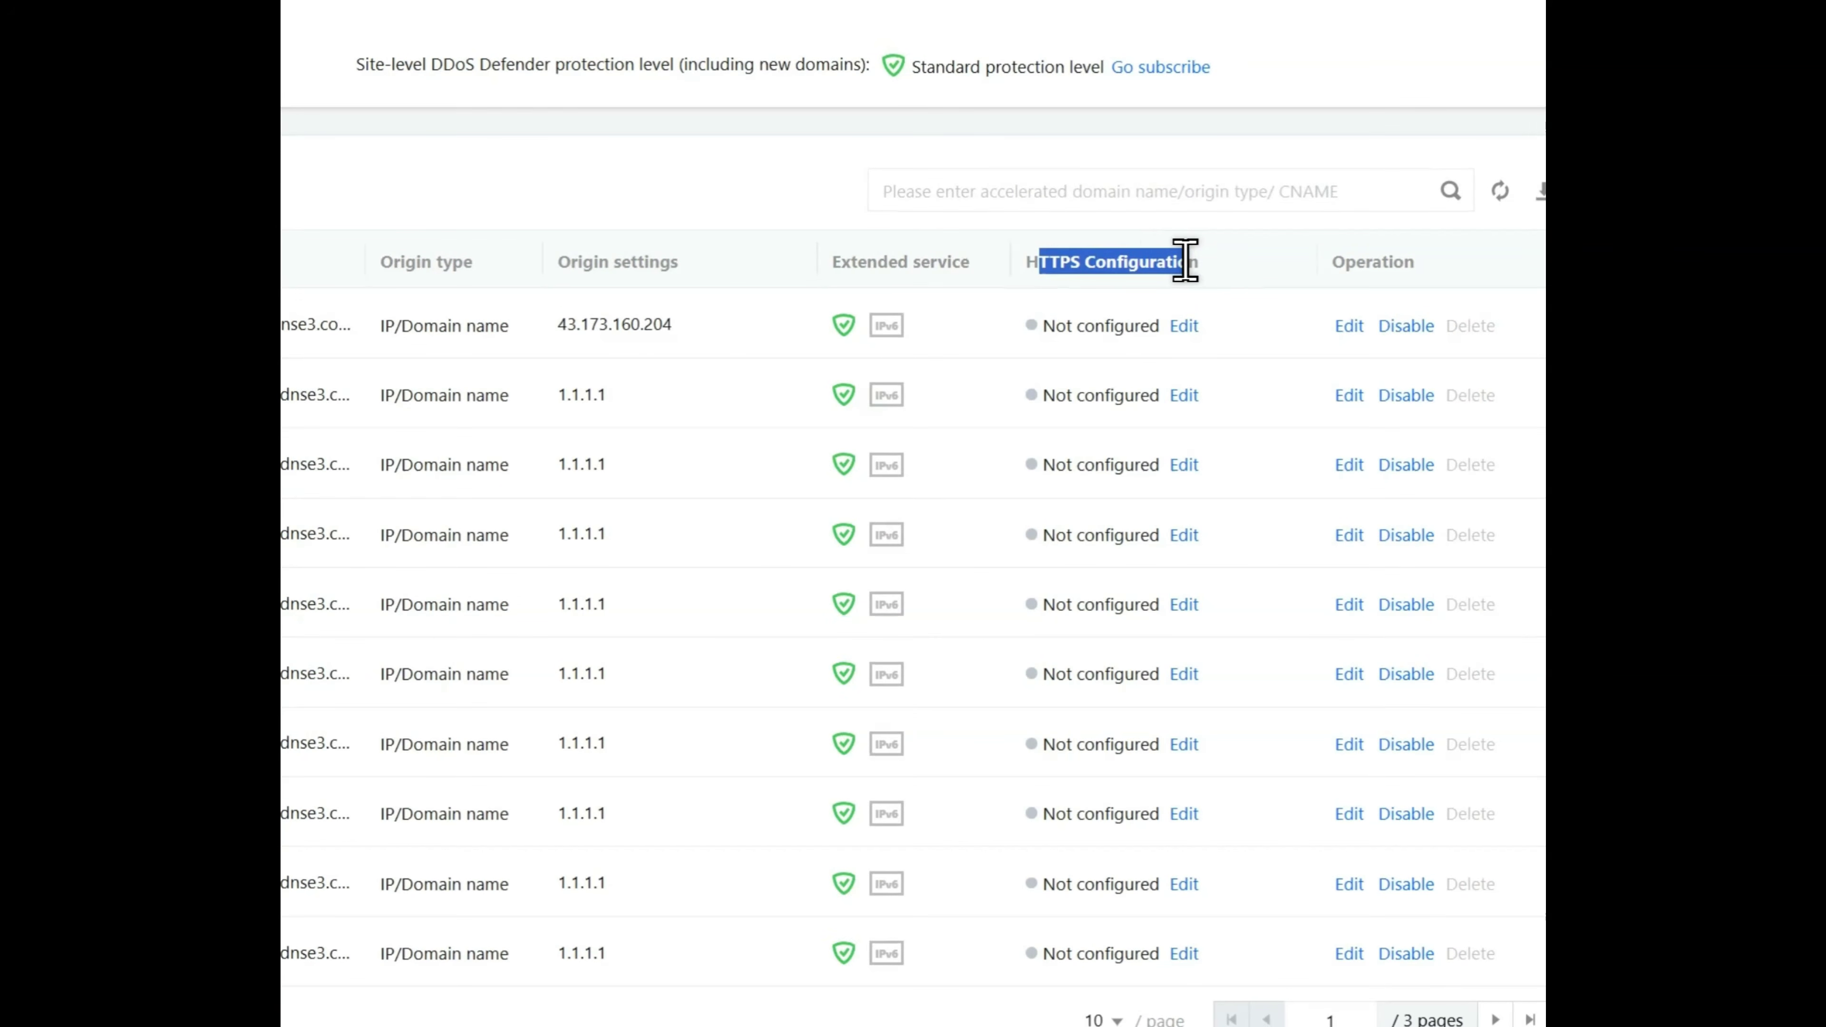
pyautogui.click(1188, 333)
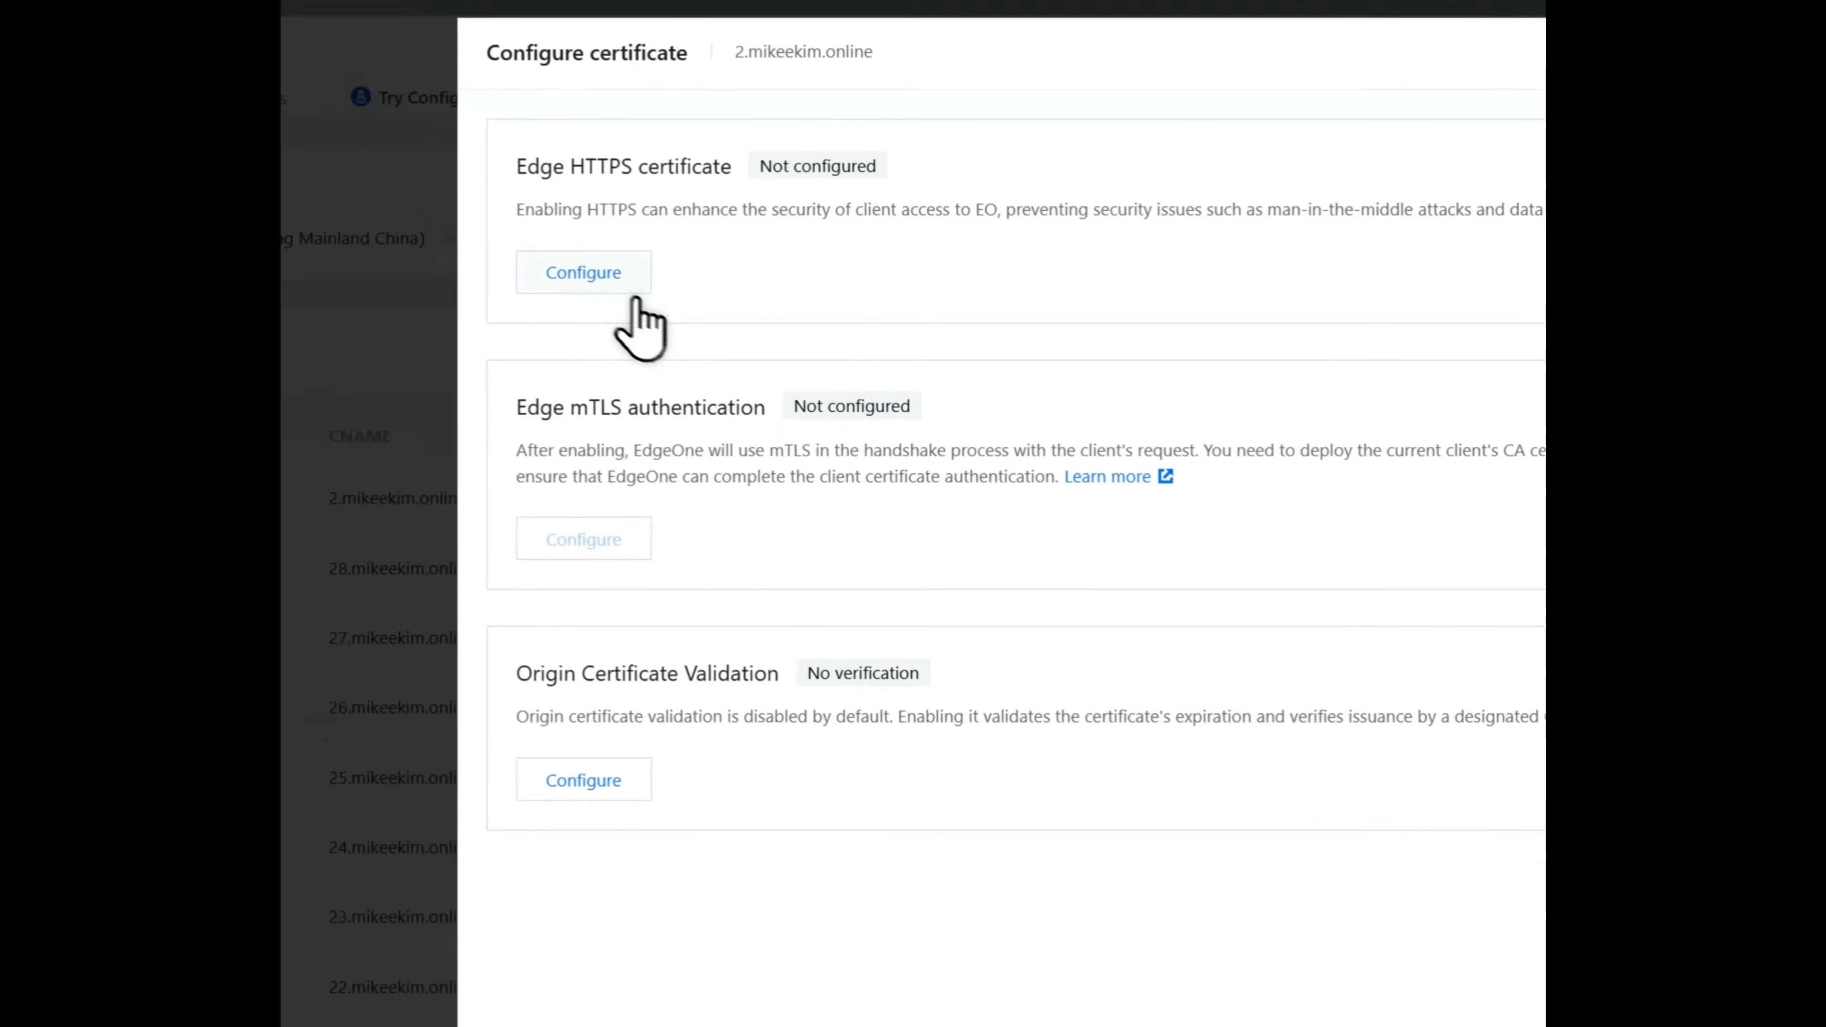
pyautogui.click(654, 317)
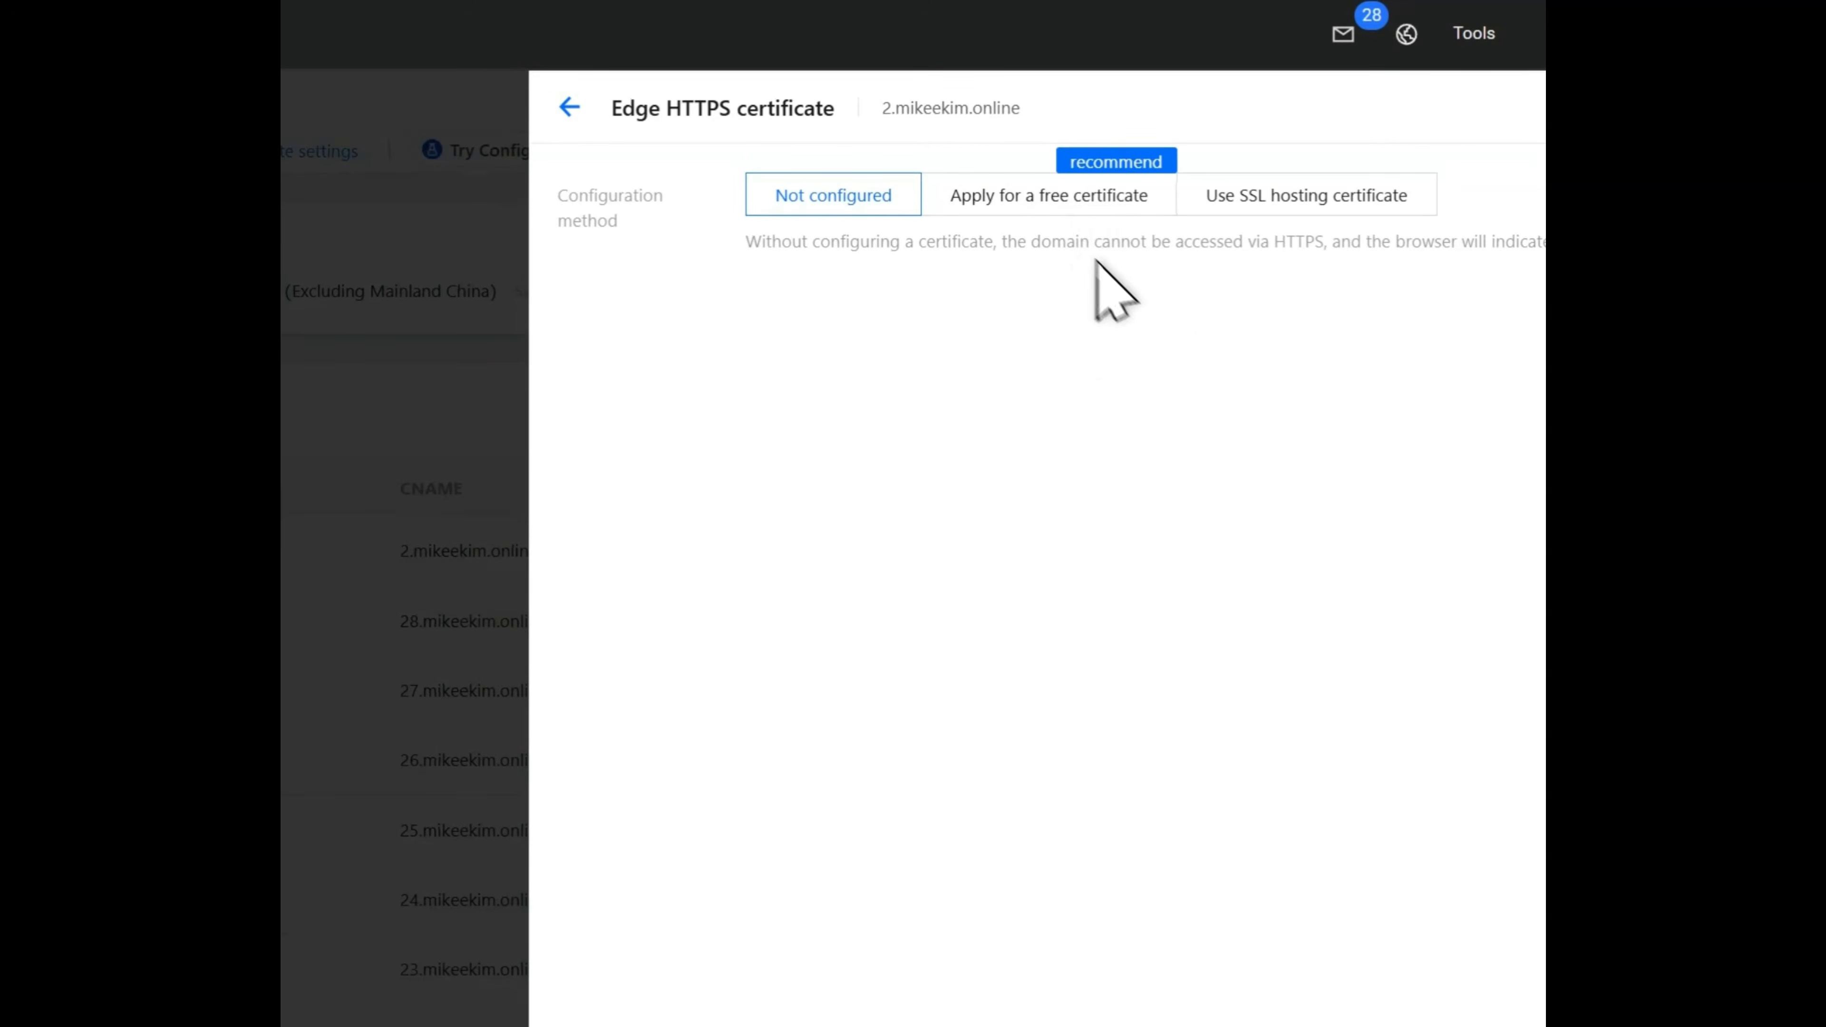
pyautogui.click(1033, 204)
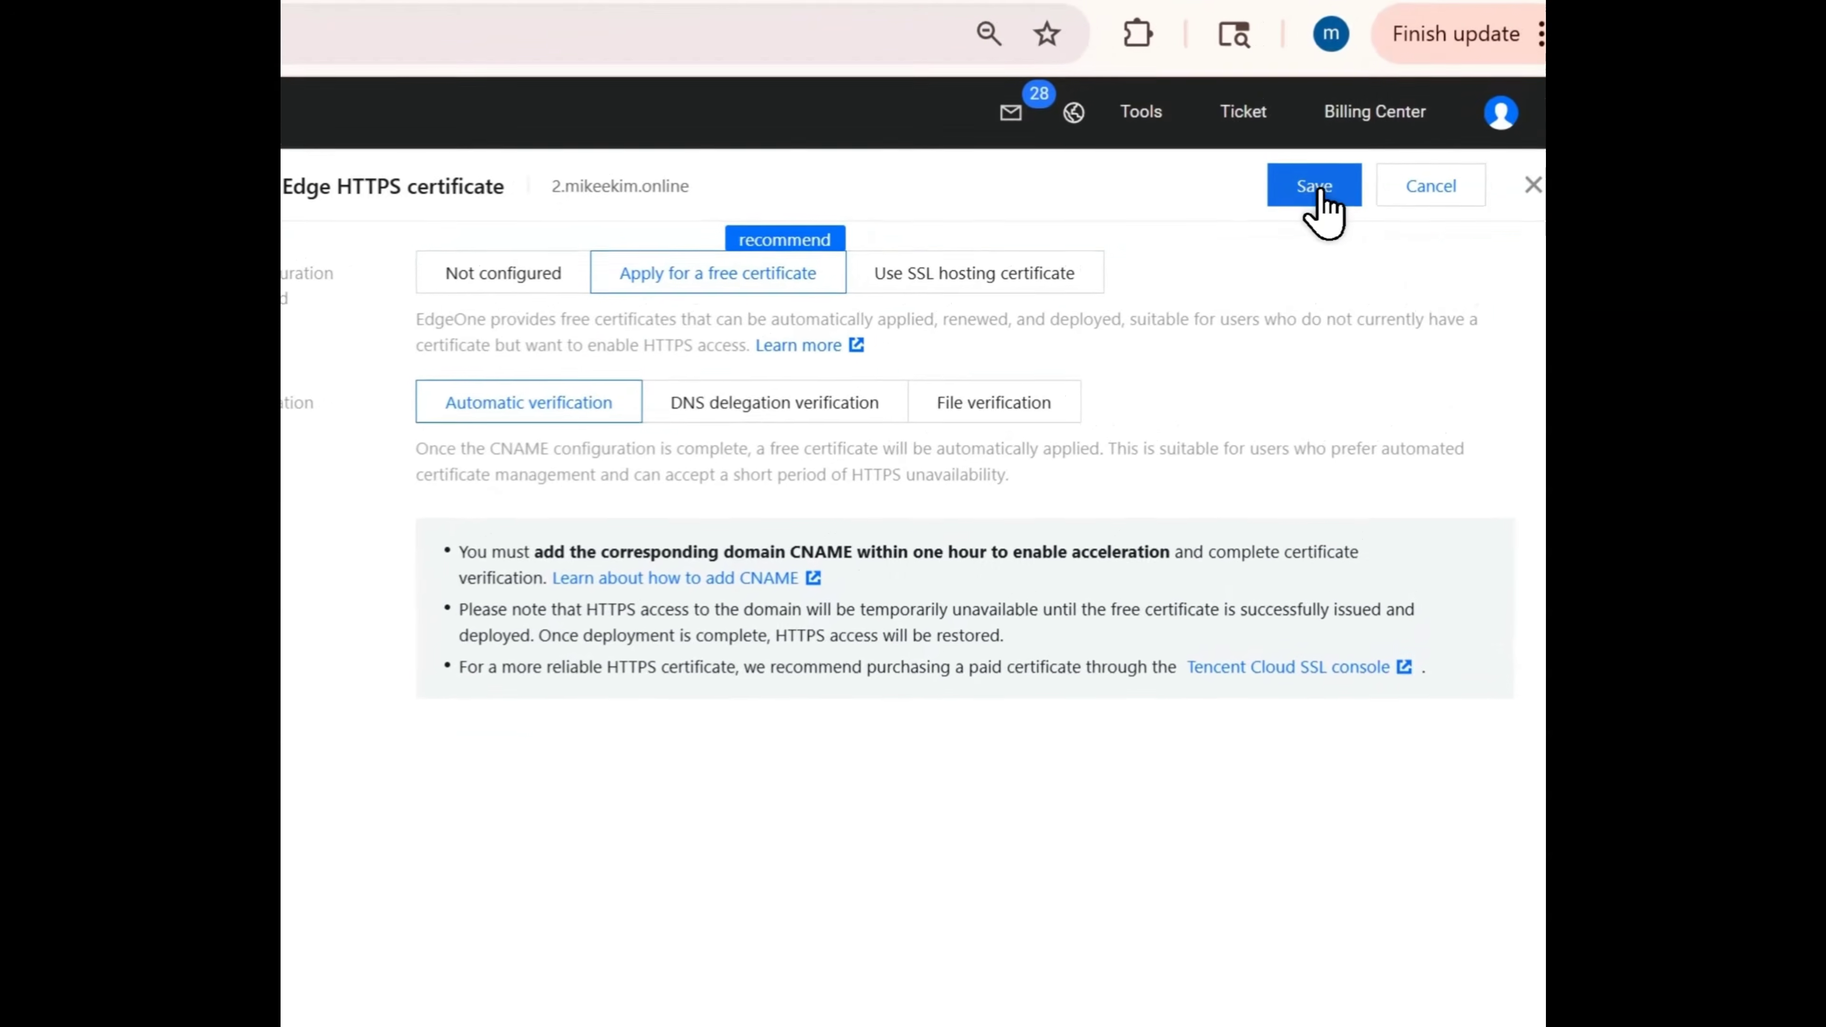
pyautogui.click(1431, 95)
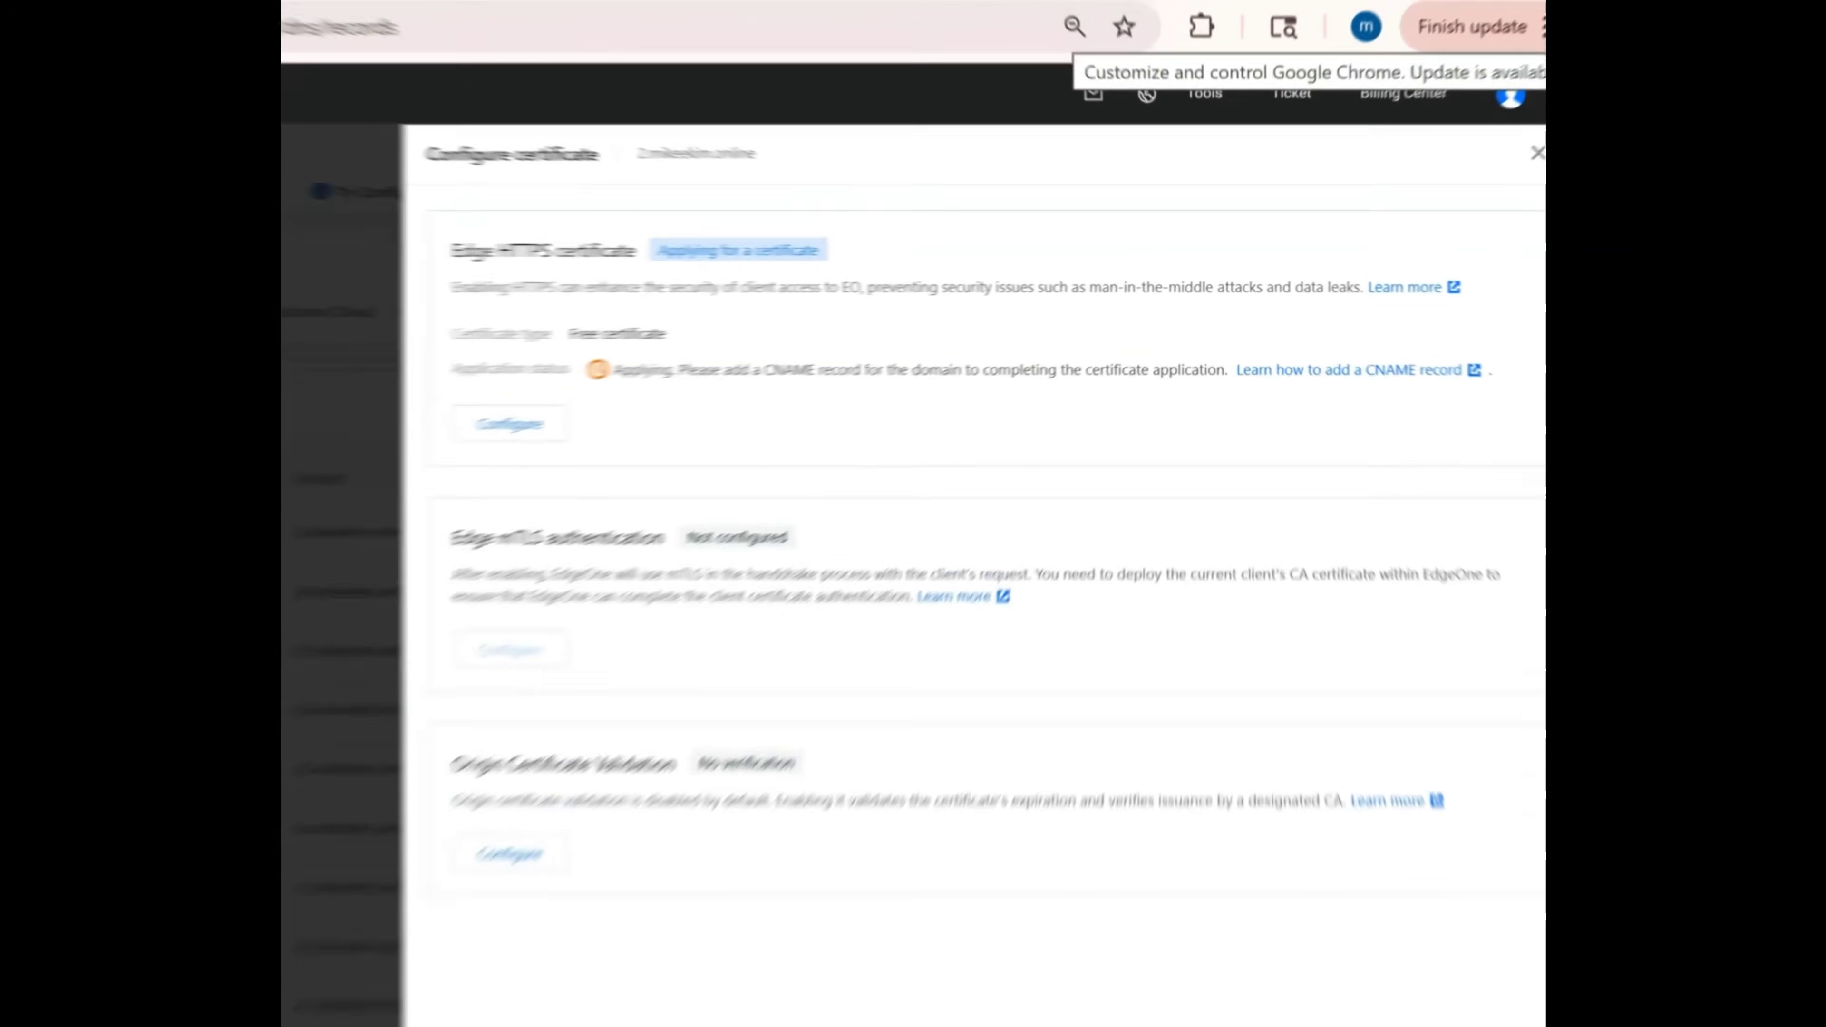
# Open 2.mikeekim.online in a new incognito window to check how the site loads.
pyautogui.click(1542, 17)
pyautogui.click(1189, 115)
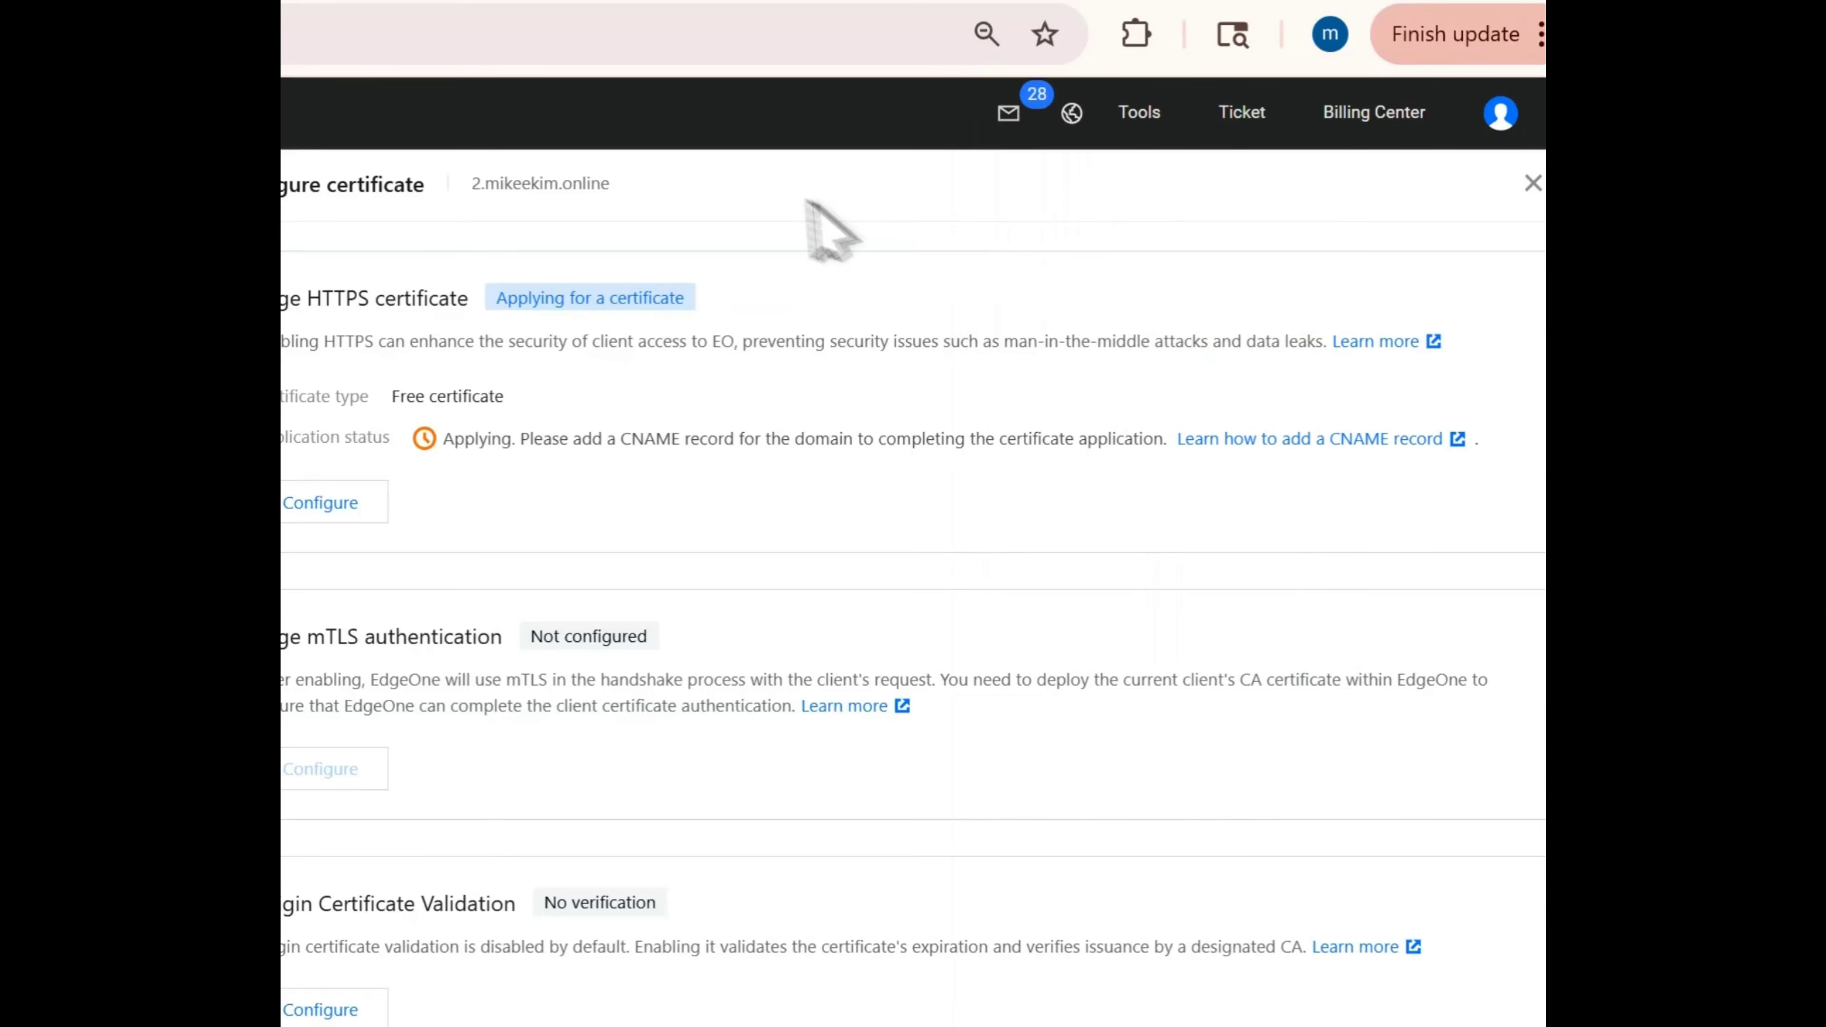
pyautogui.write('2.')
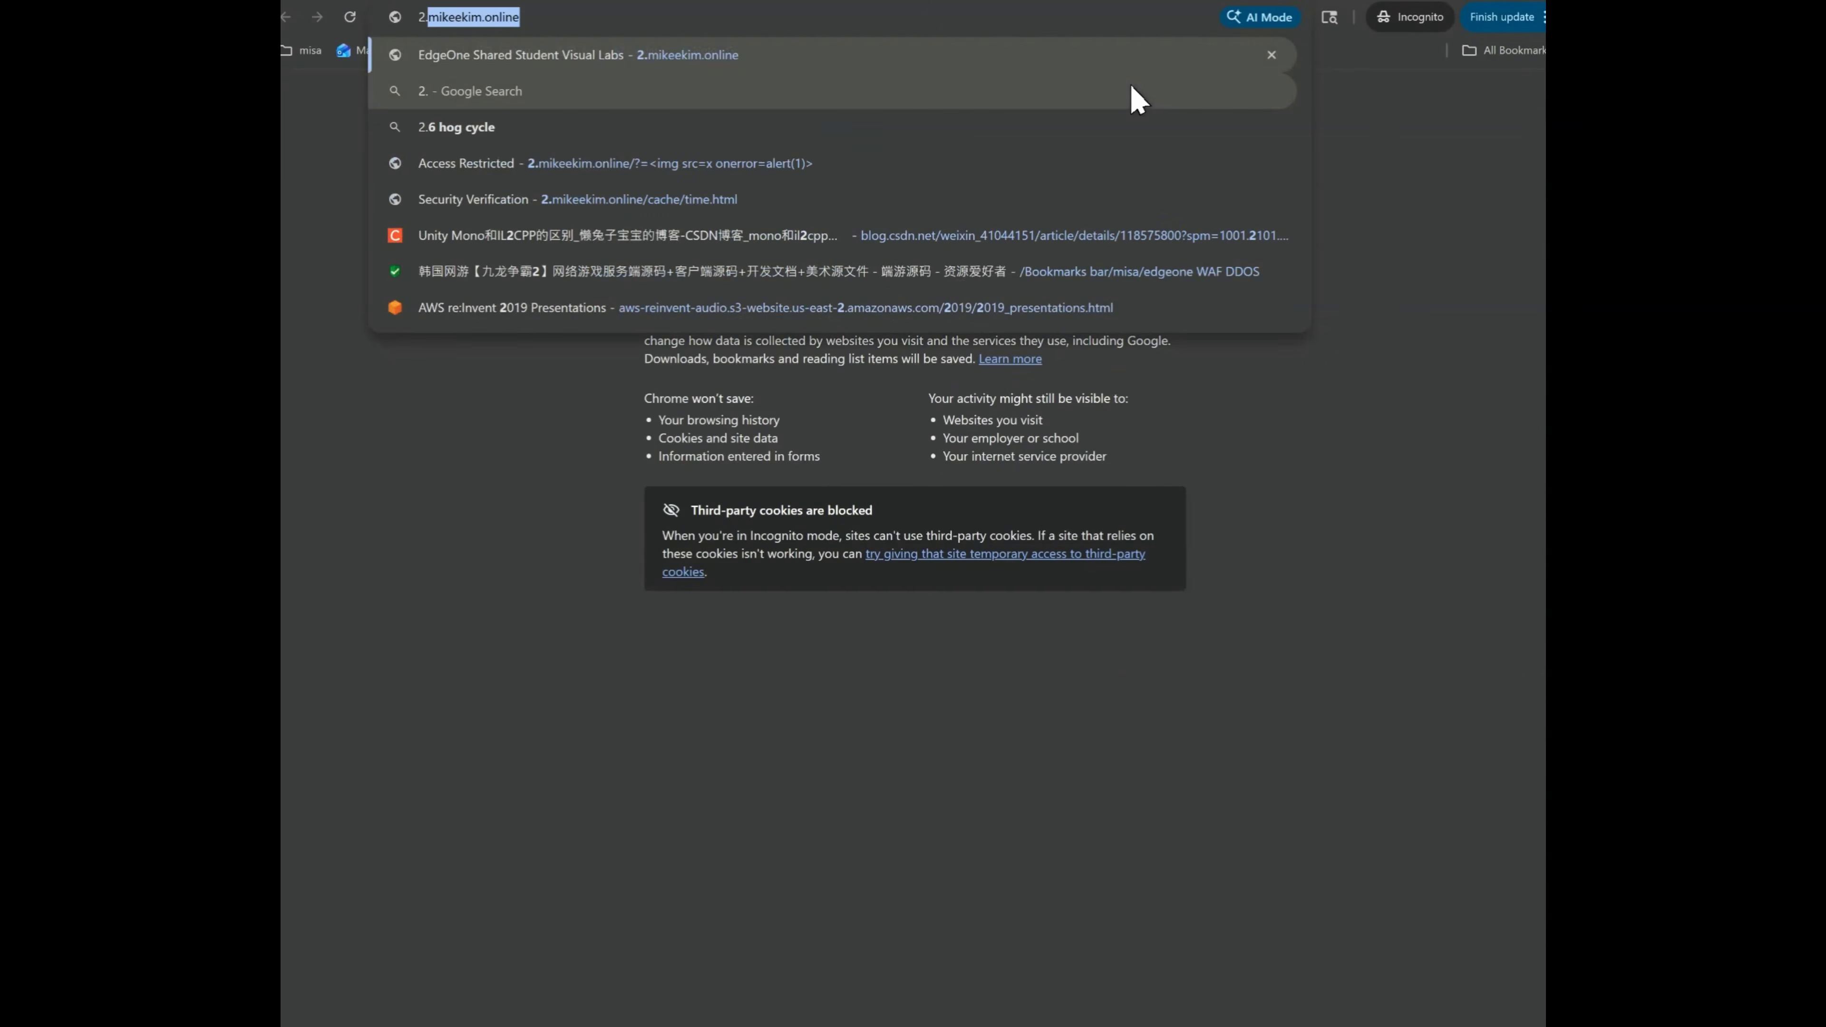
pyautogui.press('Return')
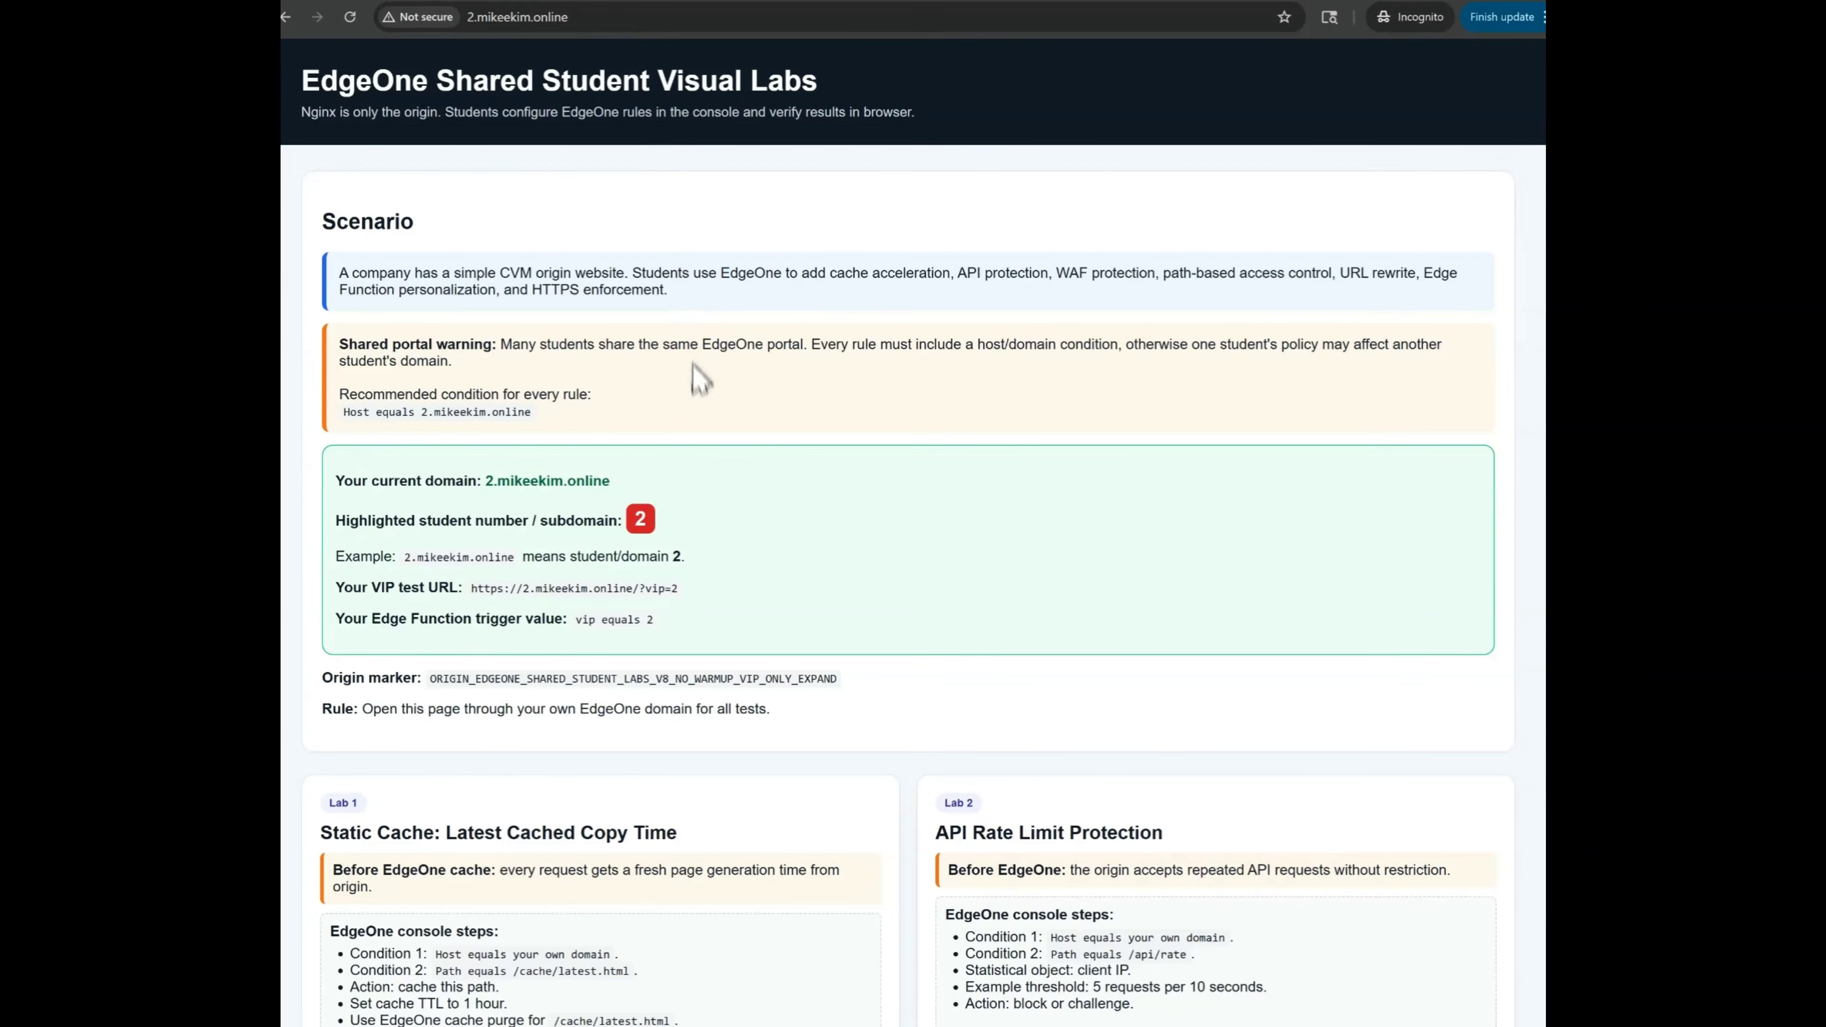
pyautogui.hotkey('alt', 'Tab')
pyautogui.press('Escape')
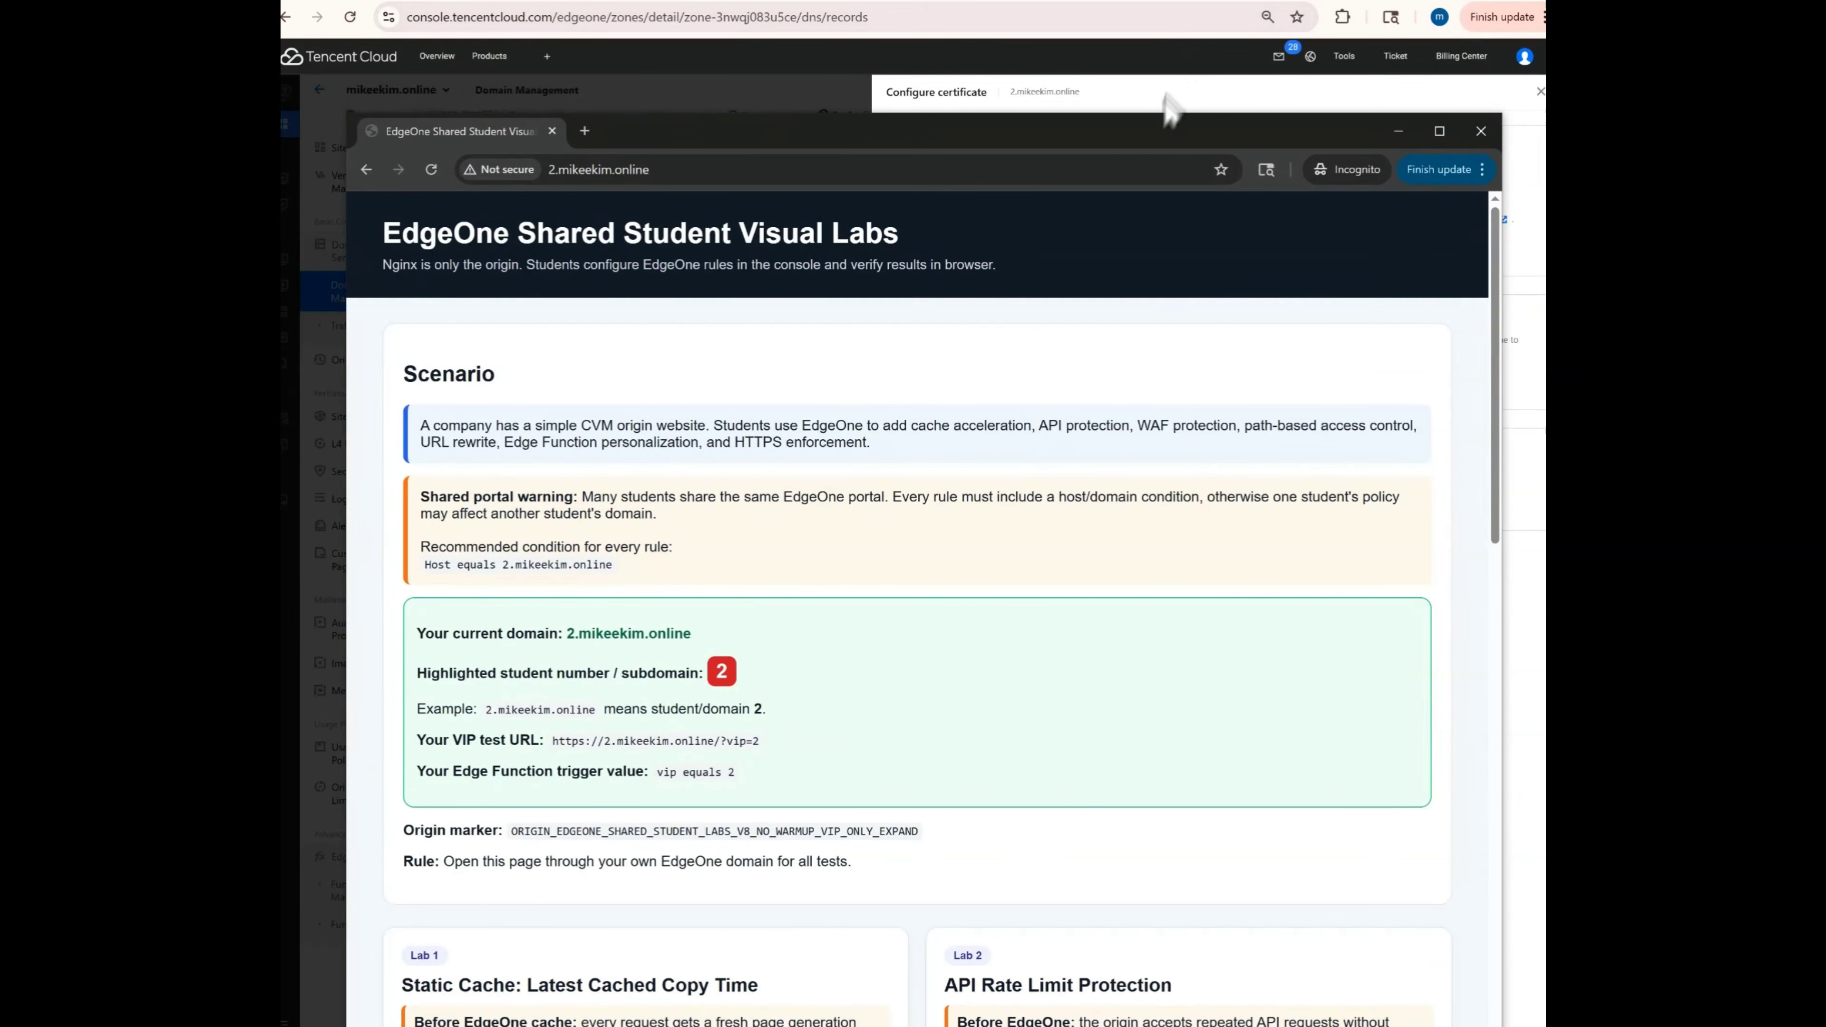
# Close the certificate configuration of 2.mikeekim.online and refresh the domain list to check its HTTPS status.
pyautogui.moveTo(1126, 139); pyautogui.dragTo(1822, 185)
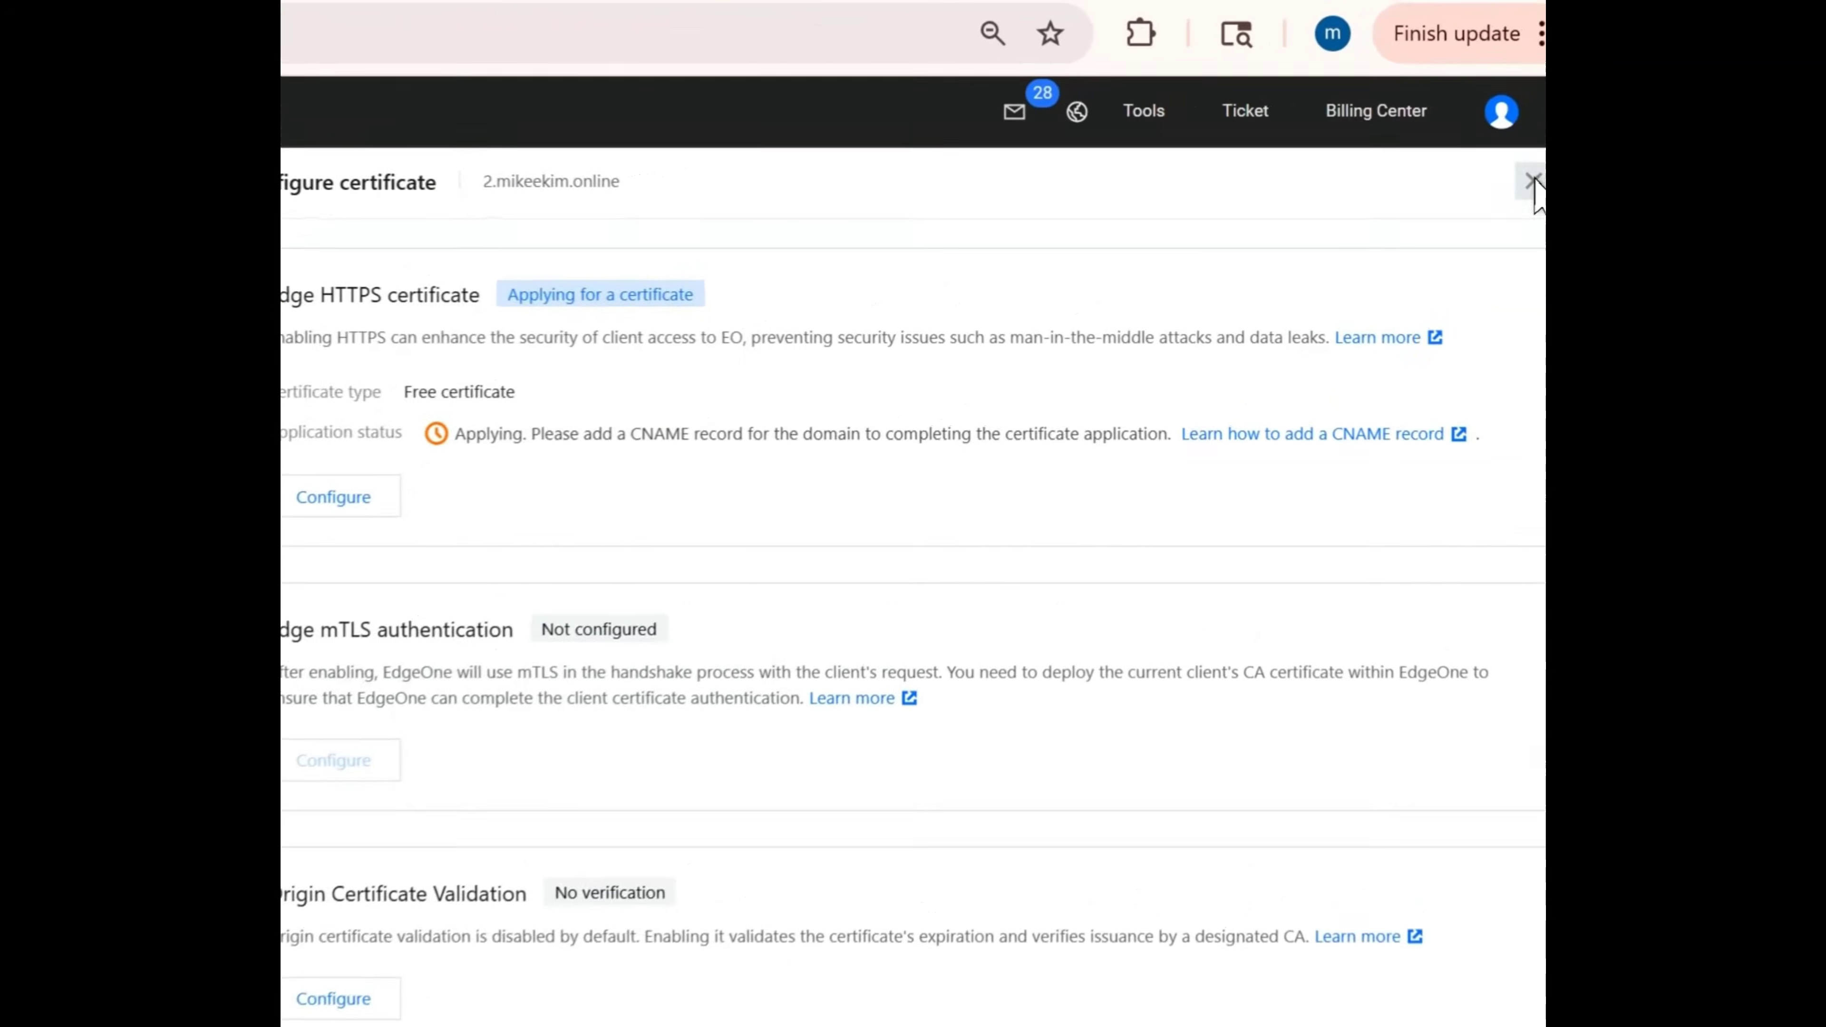
pyautogui.click(1539, 91)
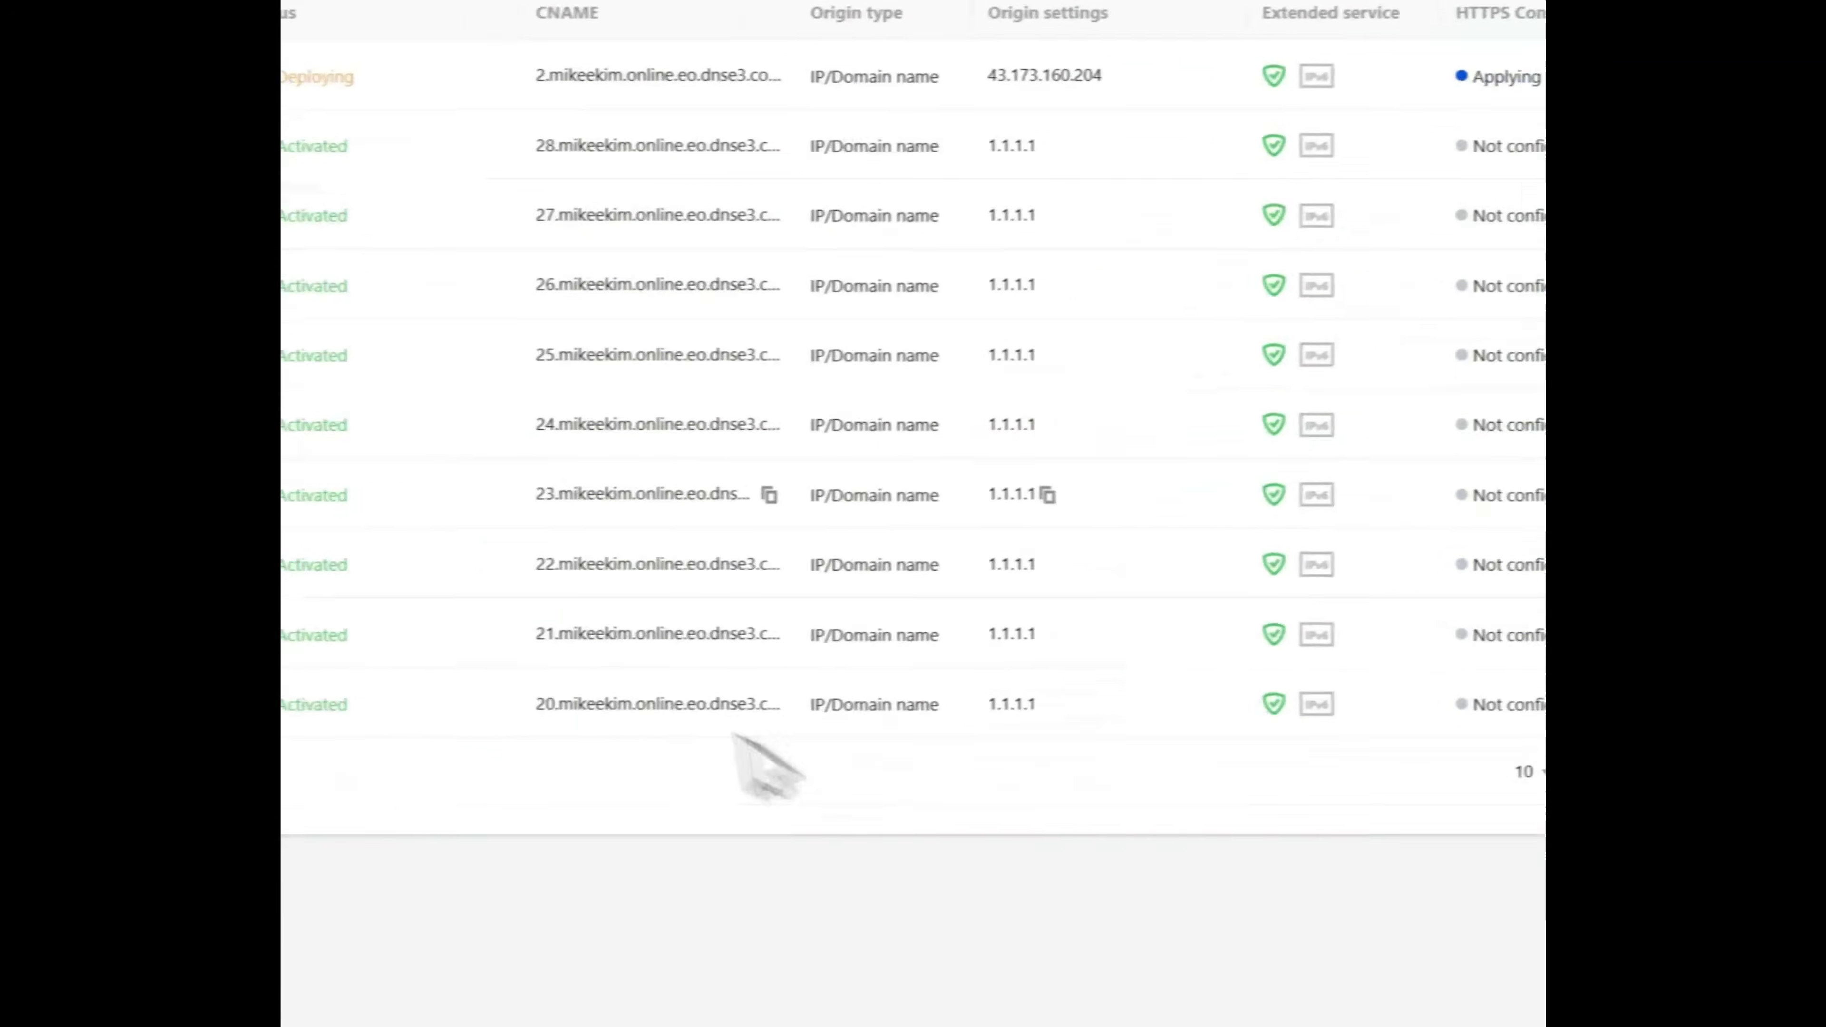
pyautogui.click(1477, 471)
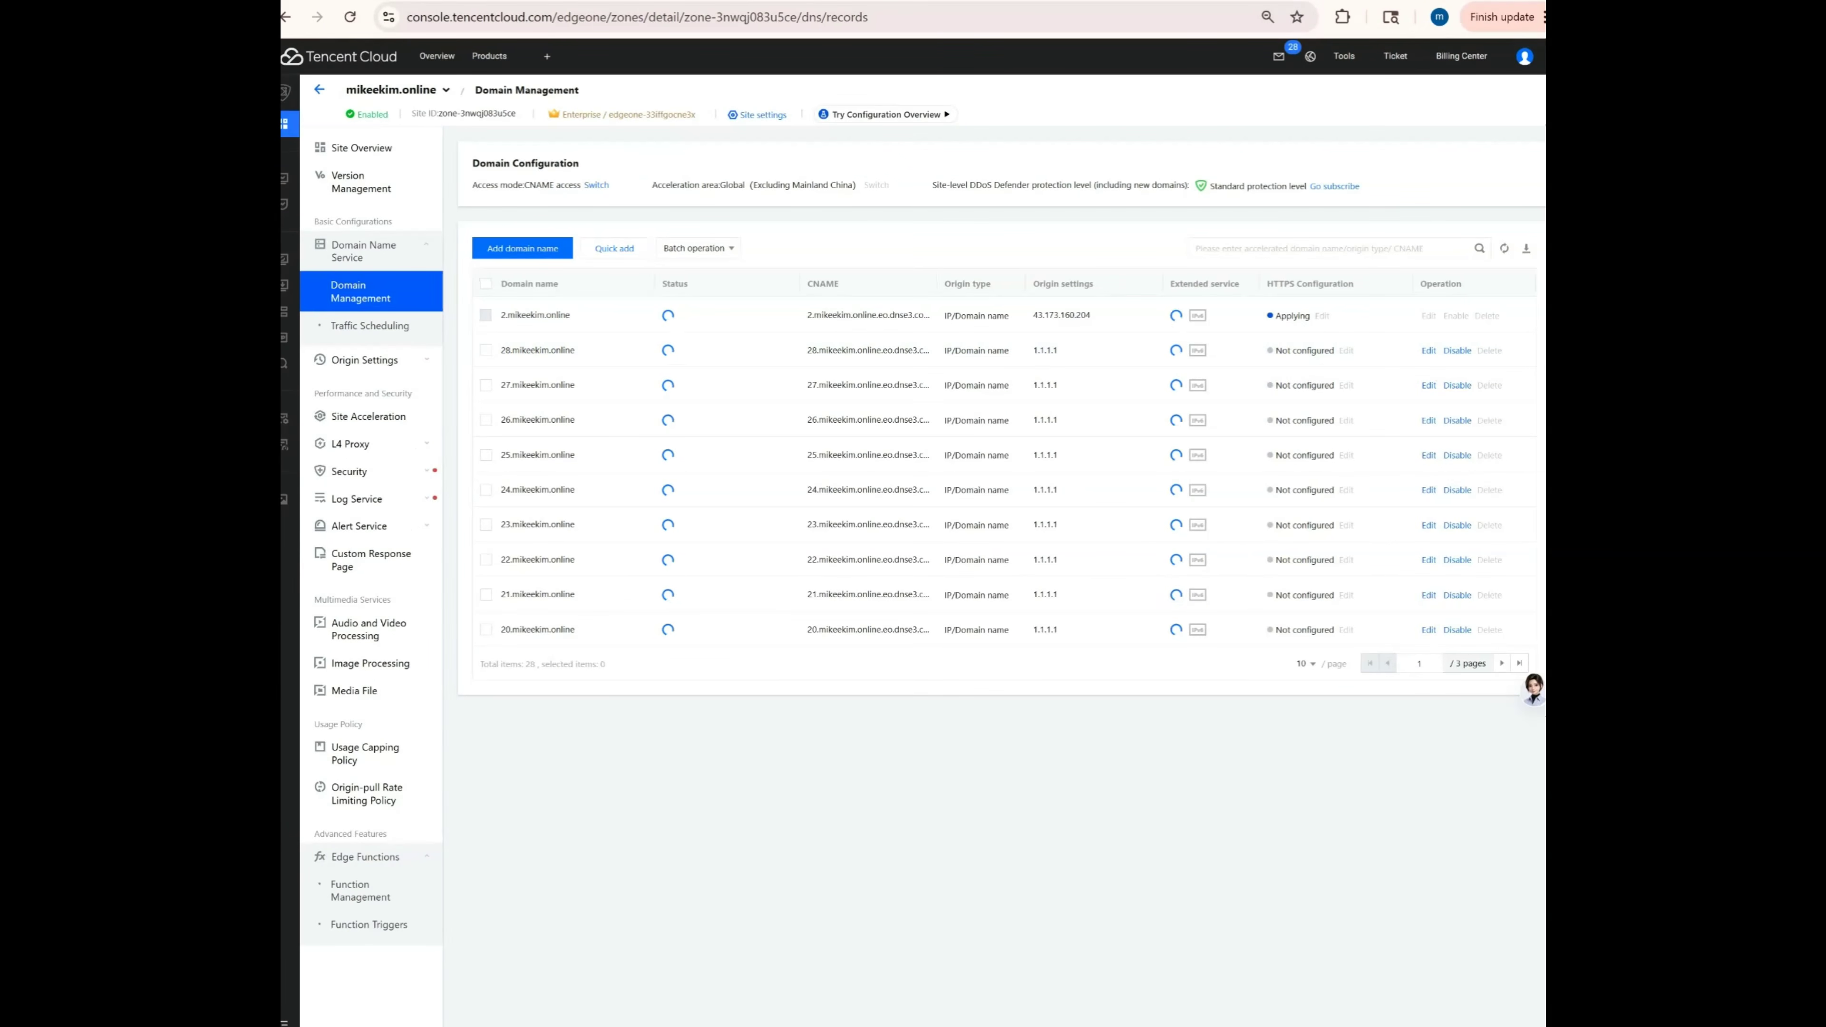
pyautogui.moveTo(1542, 313); pyautogui.dragTo(1048, 435)
pyautogui.click(631, 471)
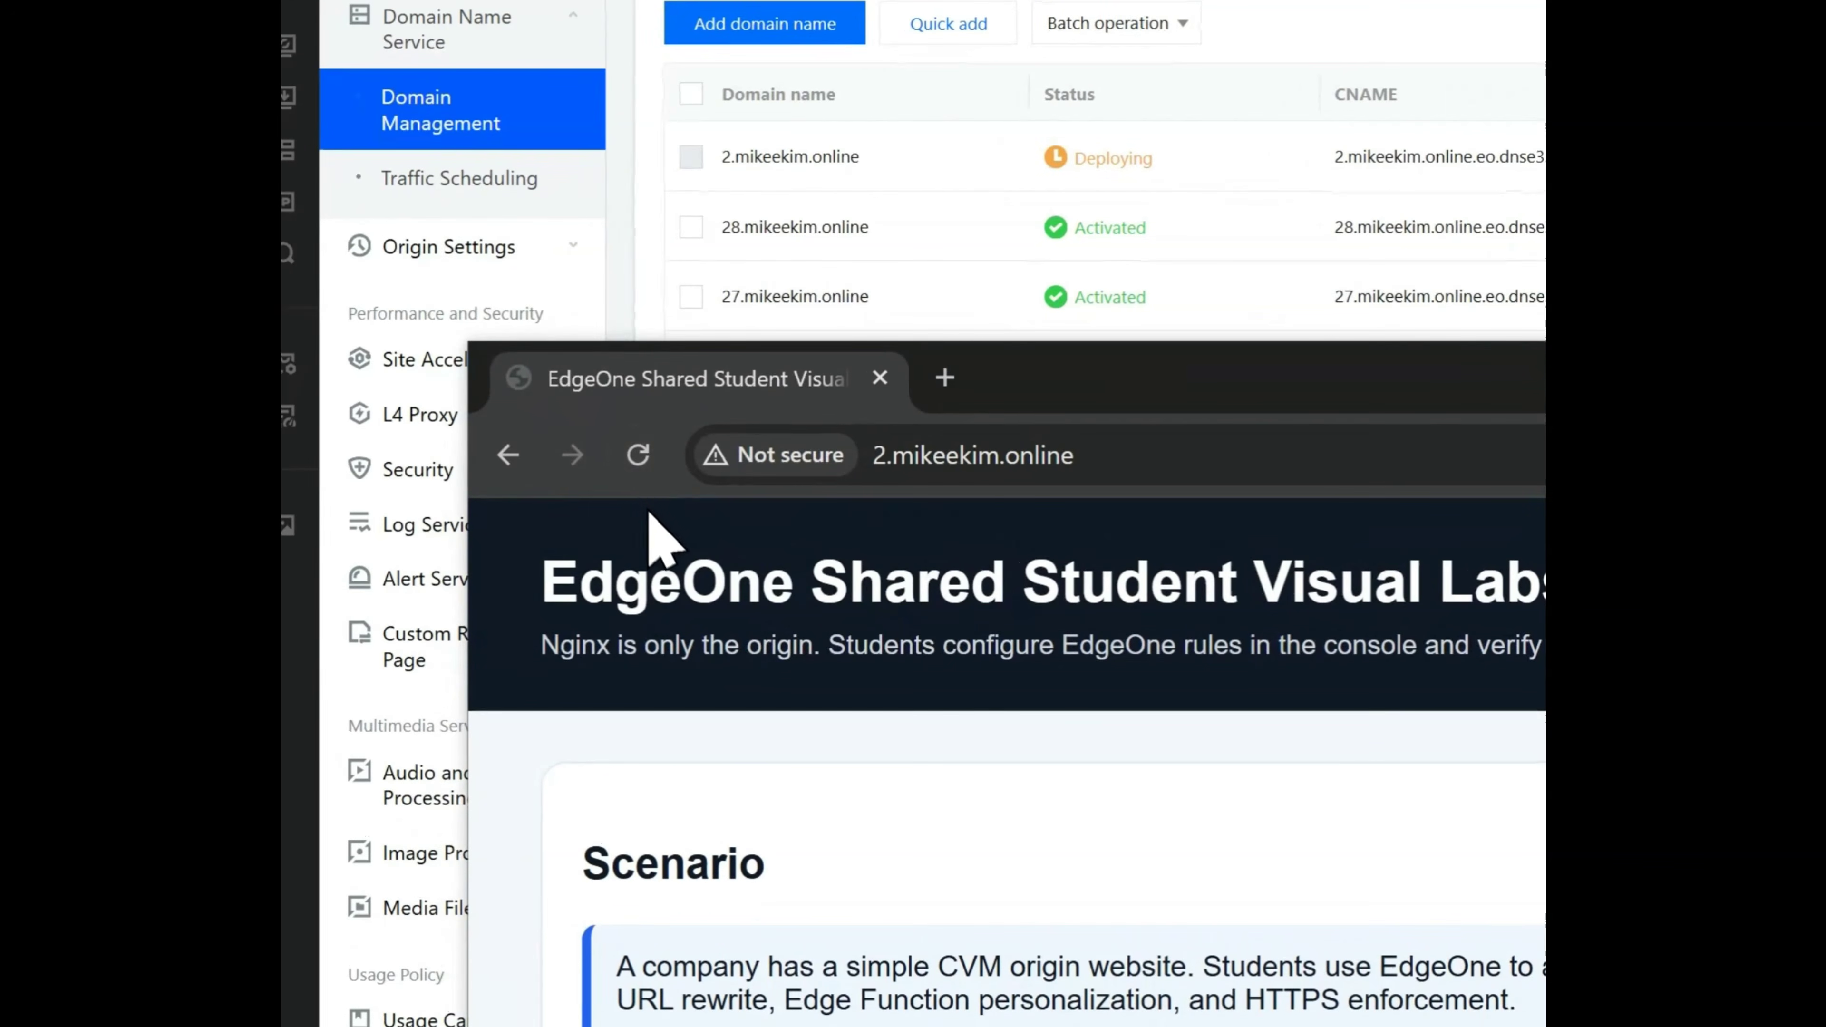
pyautogui.moveTo(1365, 352); pyautogui.dragTo(1328, 389)
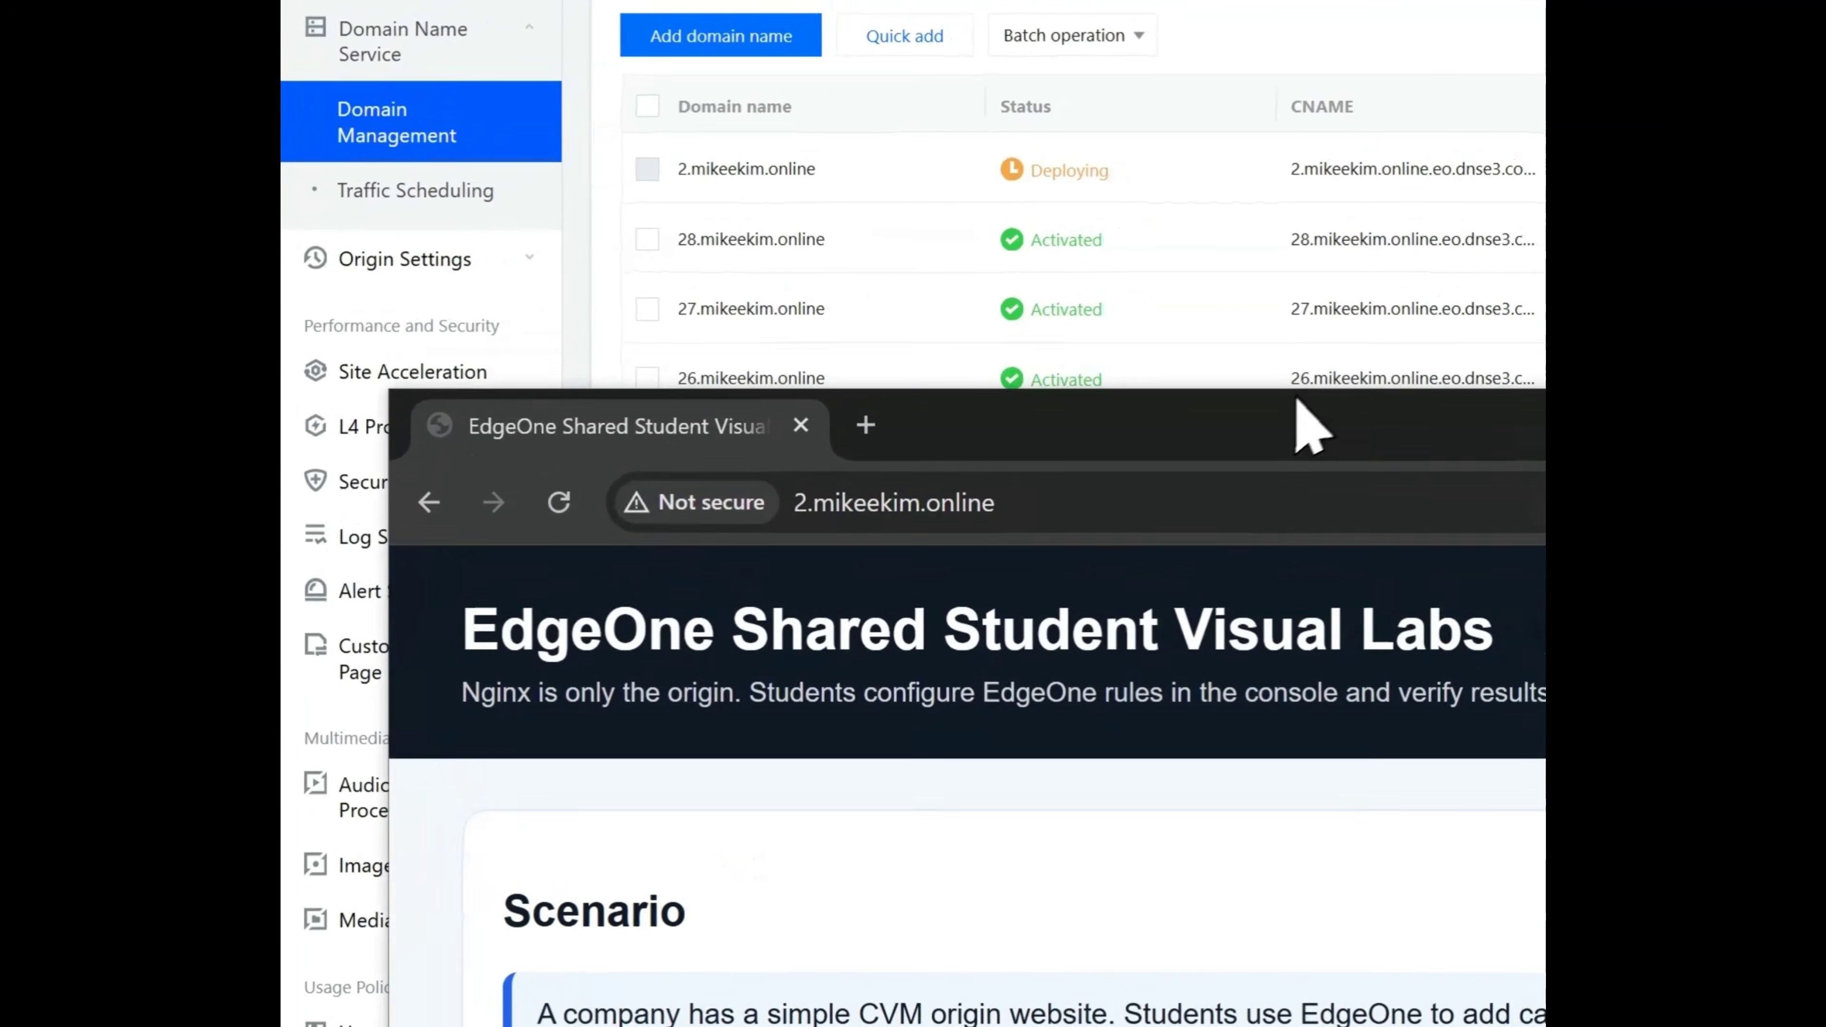
pyautogui.click(1222, 480)
pyautogui.press('Return')
pyautogui.doubleClick(1180, 503)
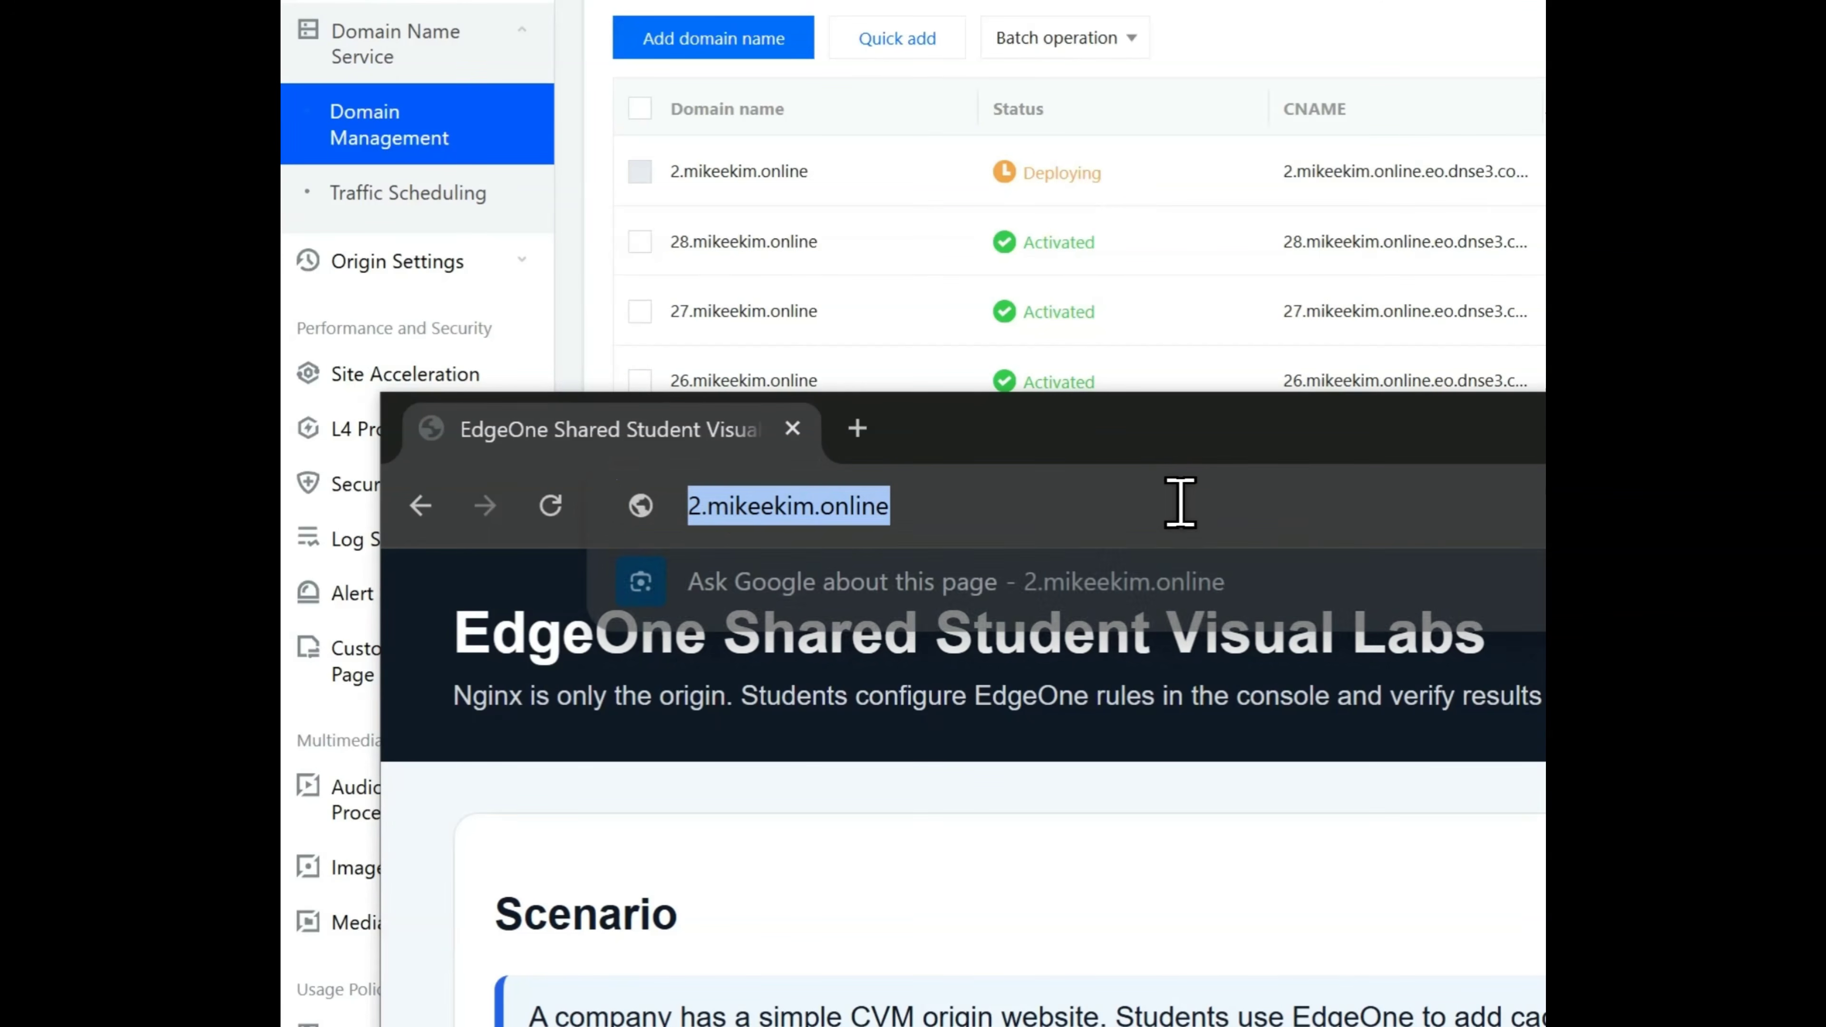
pyautogui.write('https://')
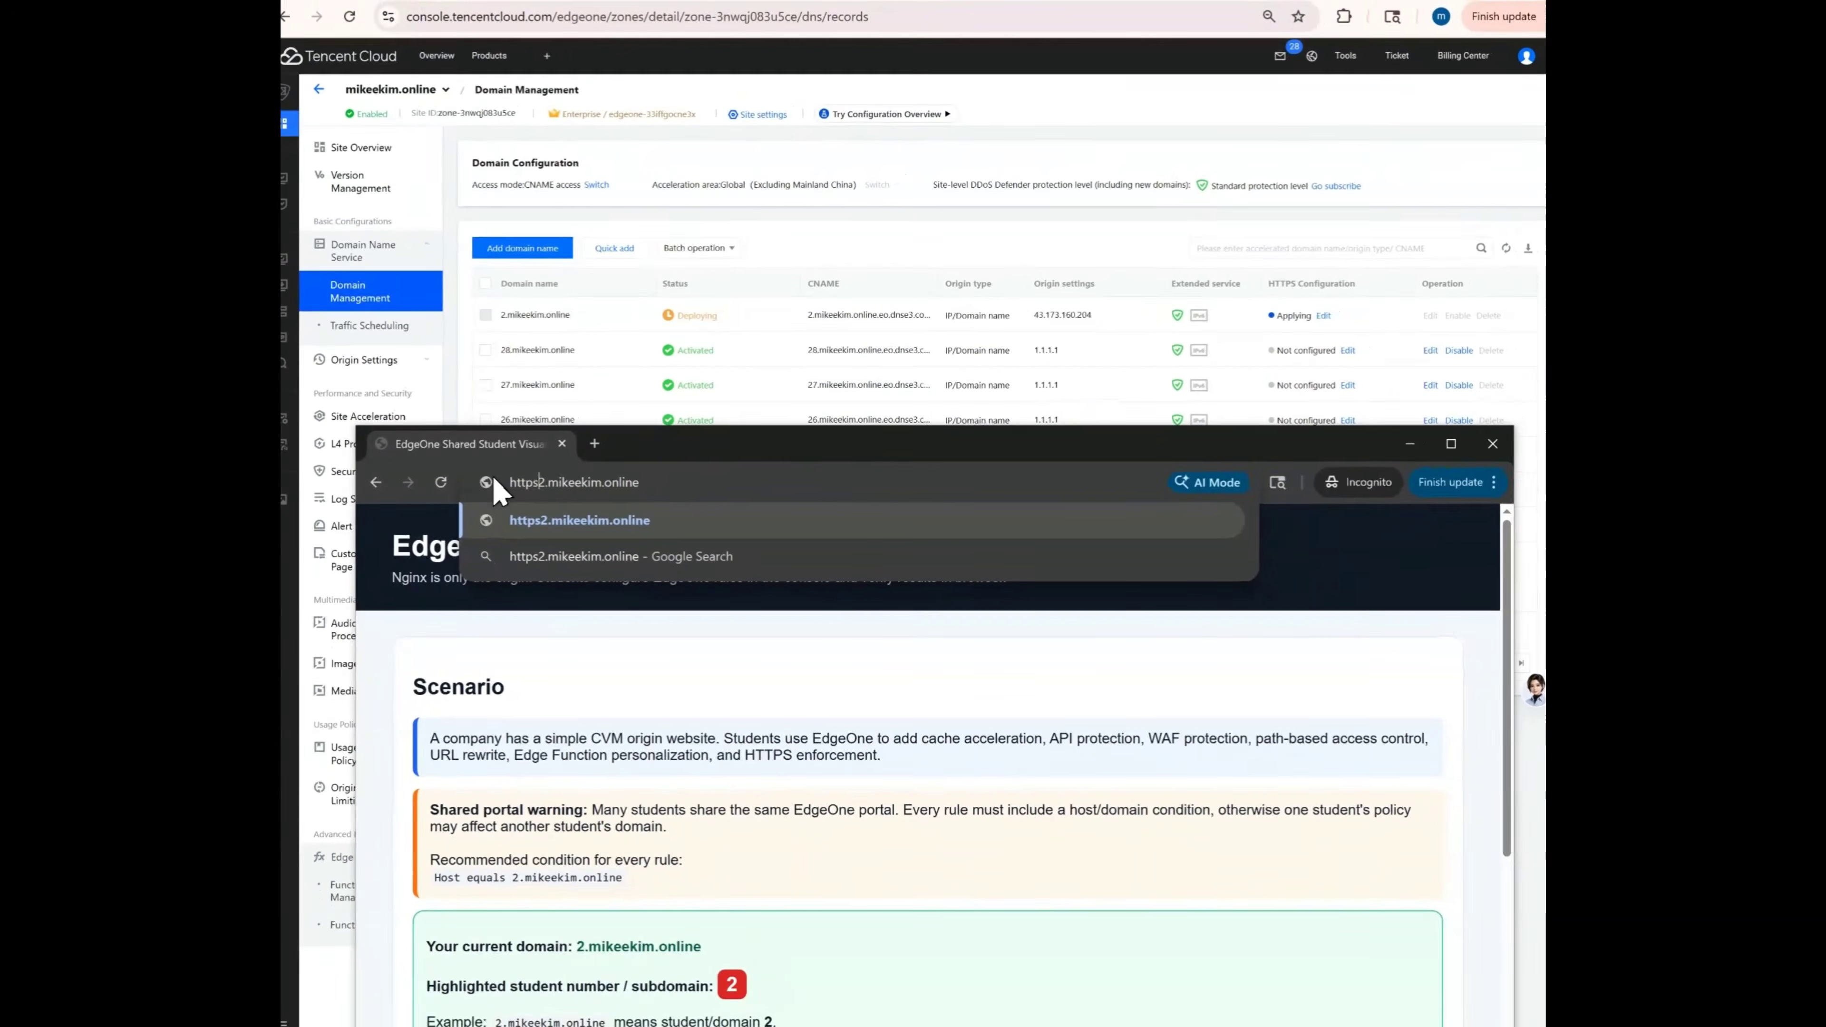
pyautogui.press('Return')
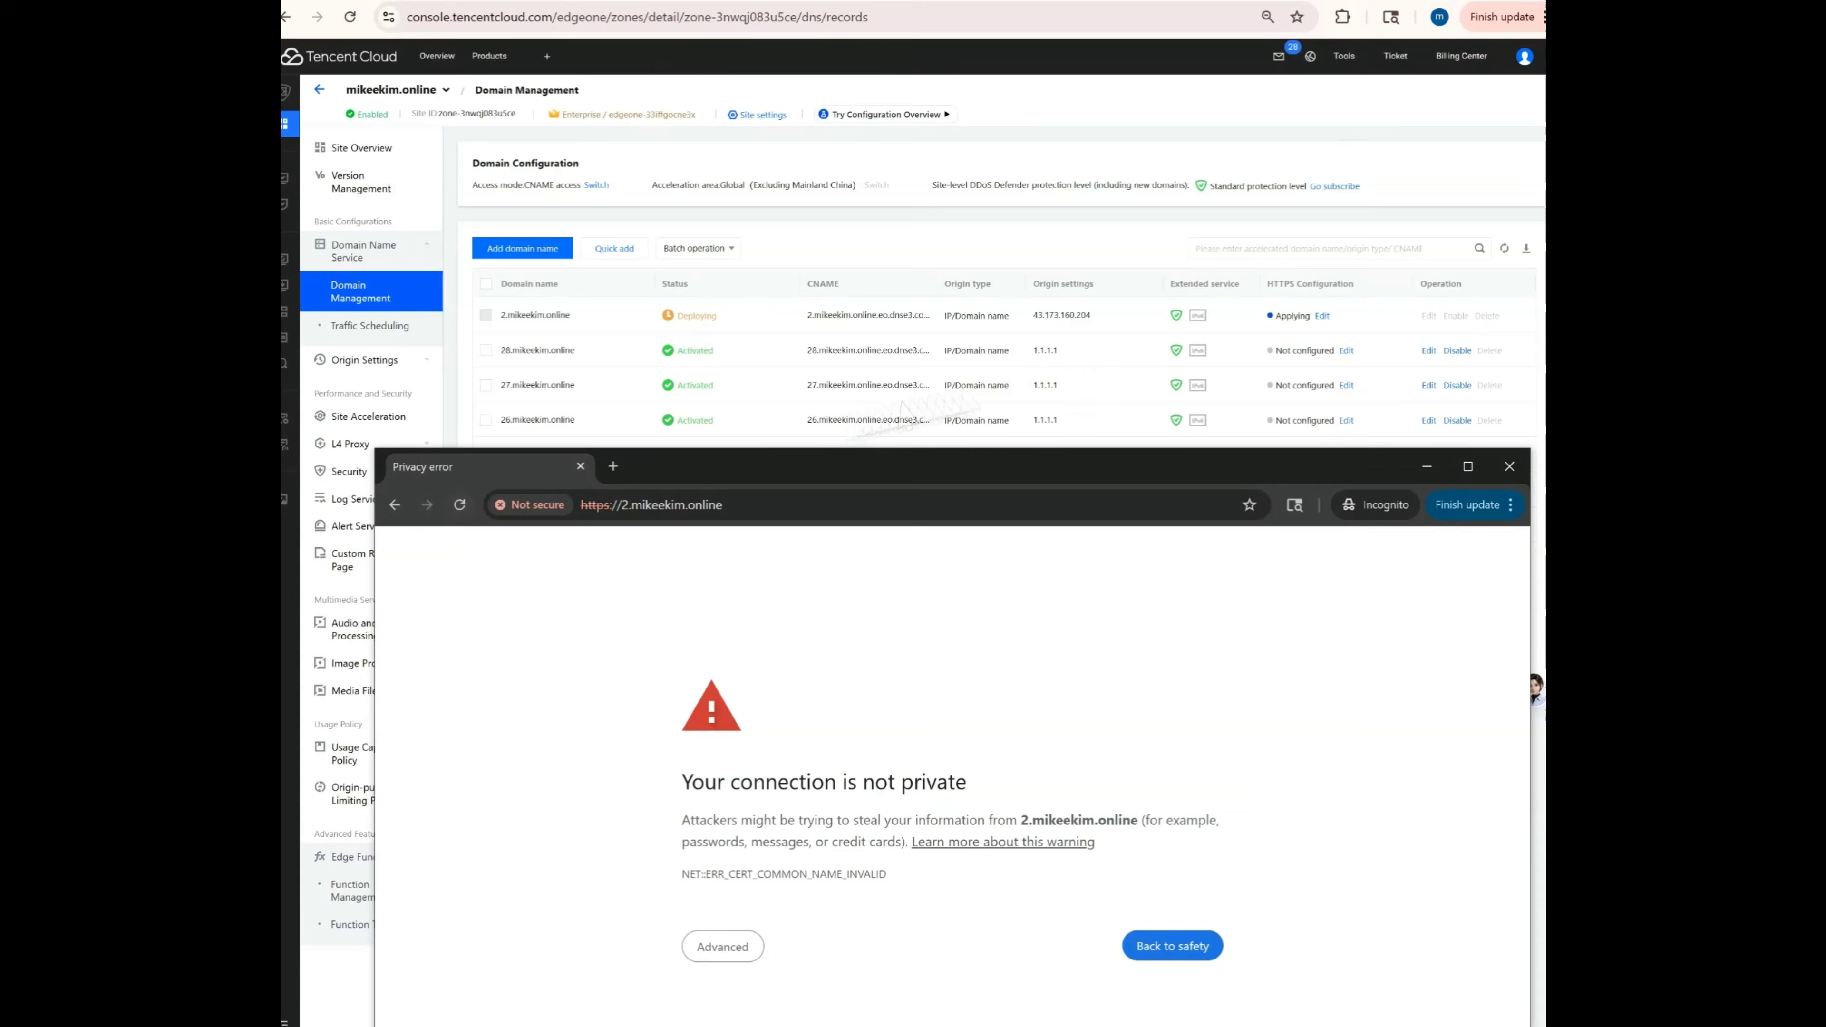
# Refresh the domain list to check the certificate deployment of 2.mikeekim.online, and reload the HTTPS page in the incognito window.
pyautogui.click(1504, 248)
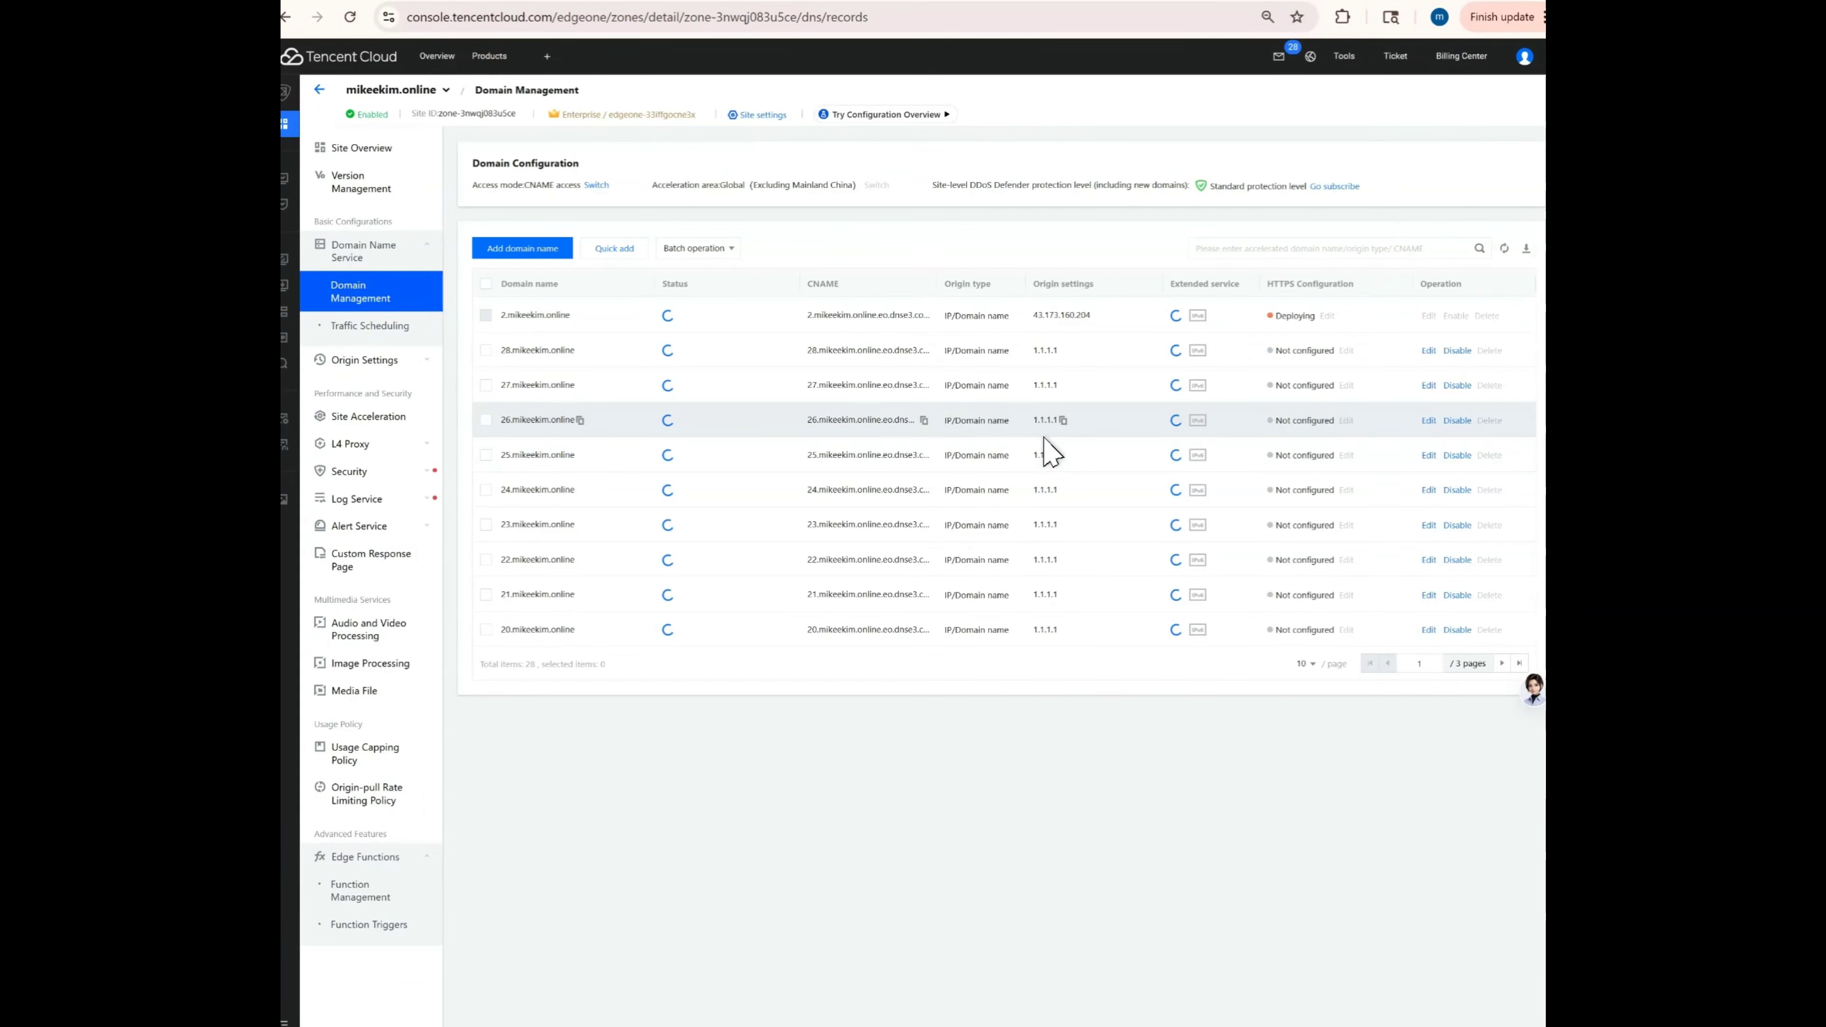
pyautogui.hotkey('alt', 'Tab')
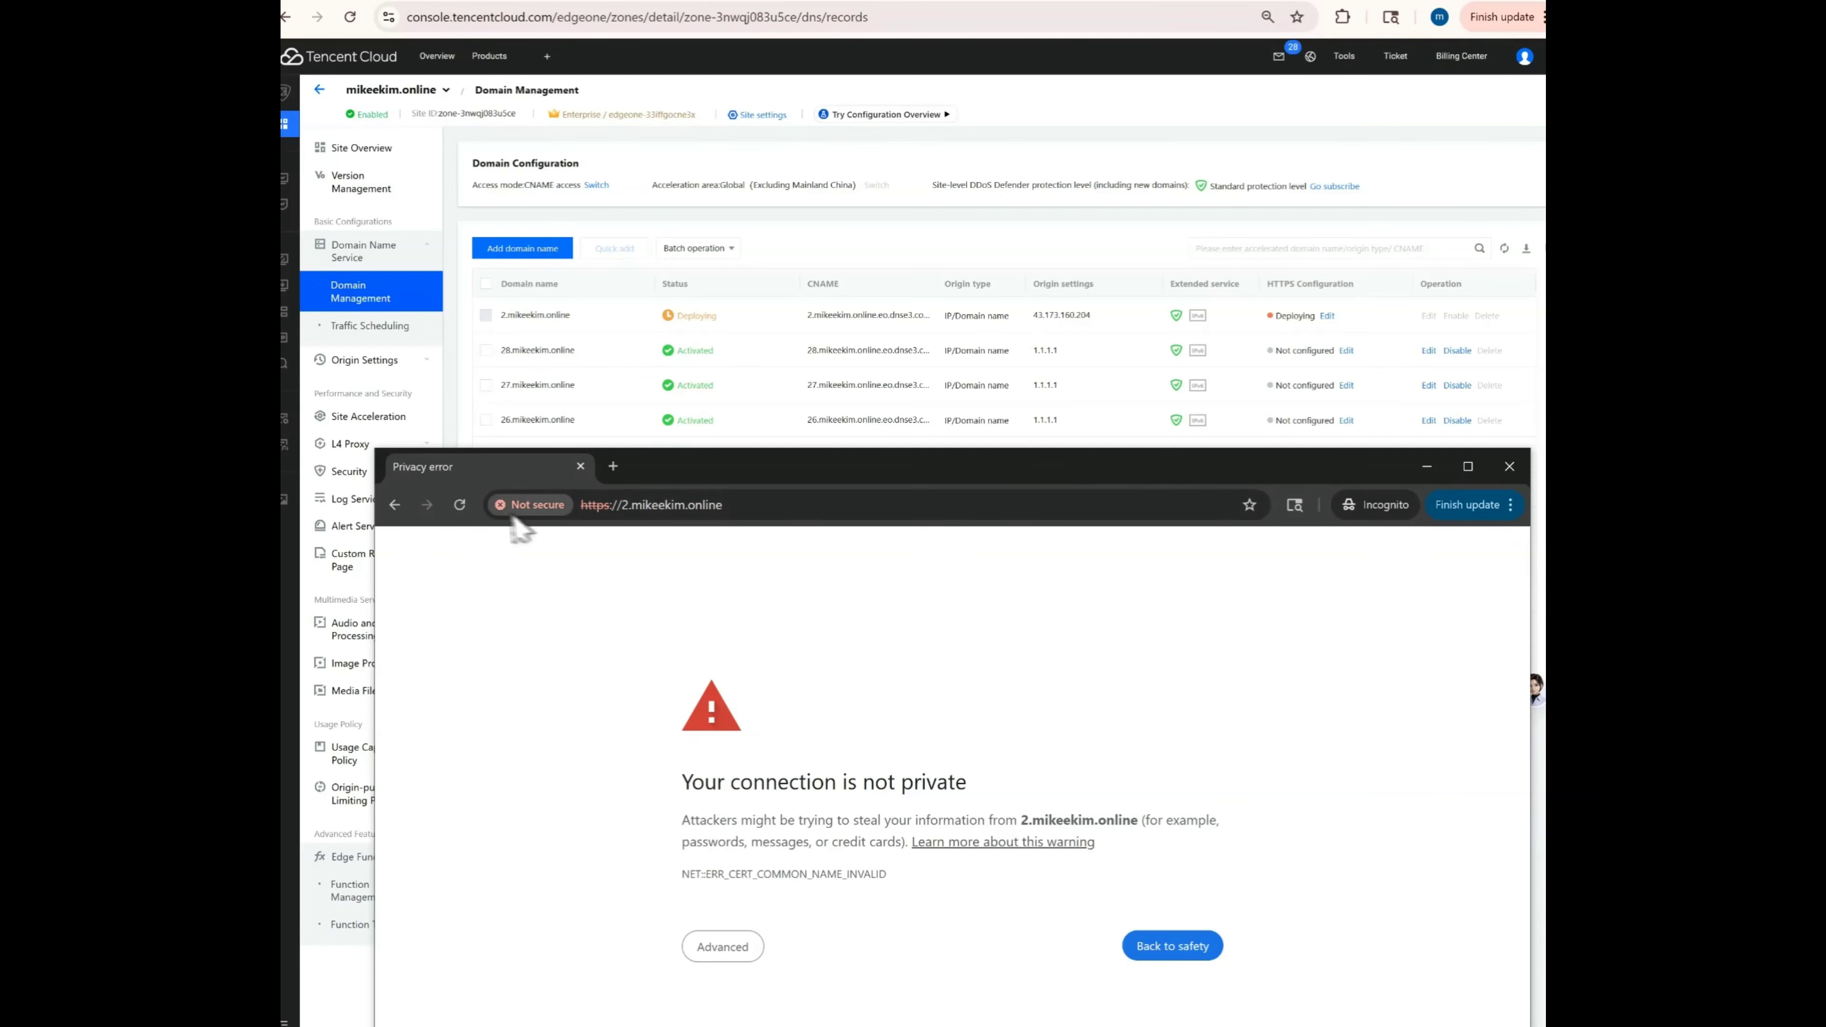
pyautogui.click(461, 505)
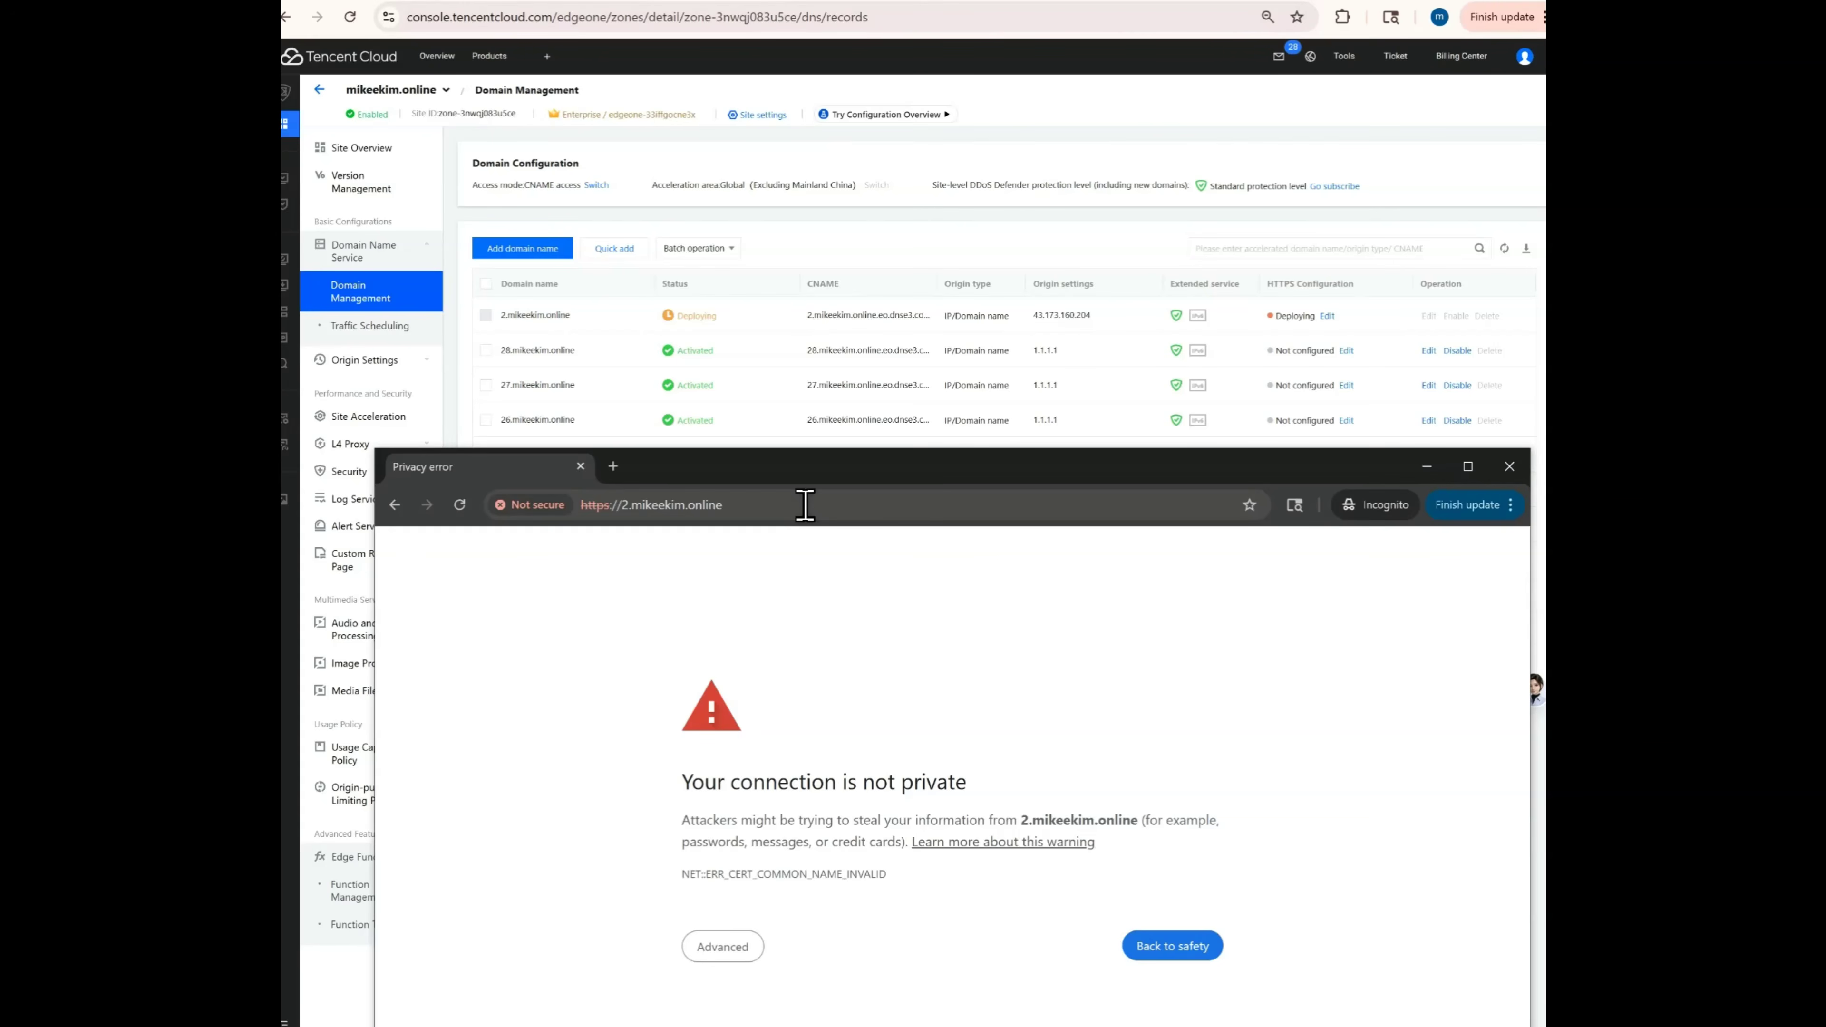
# Retry the HTTPS address of 2.mikeekim.online and open its site information to check the connection security.
pyautogui.click(855, 505)
pyautogui.click(856, 505)
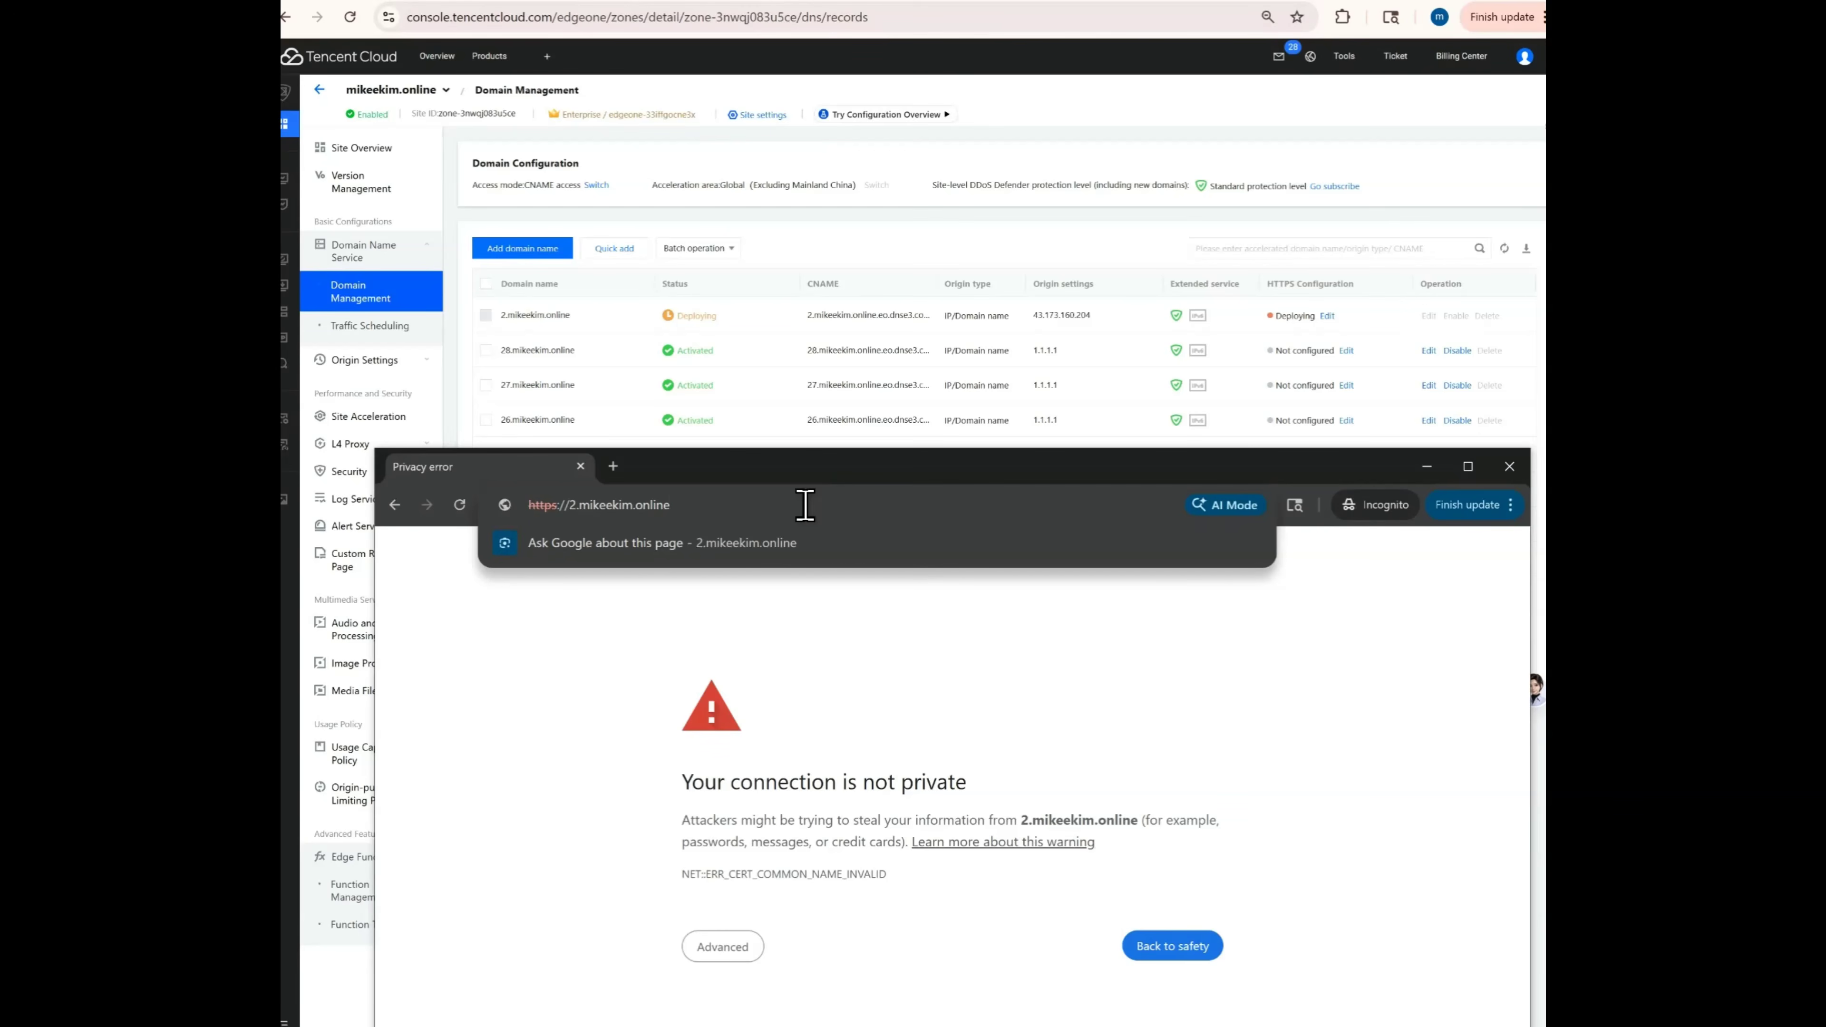
pyautogui.moveTo(1284, 322)
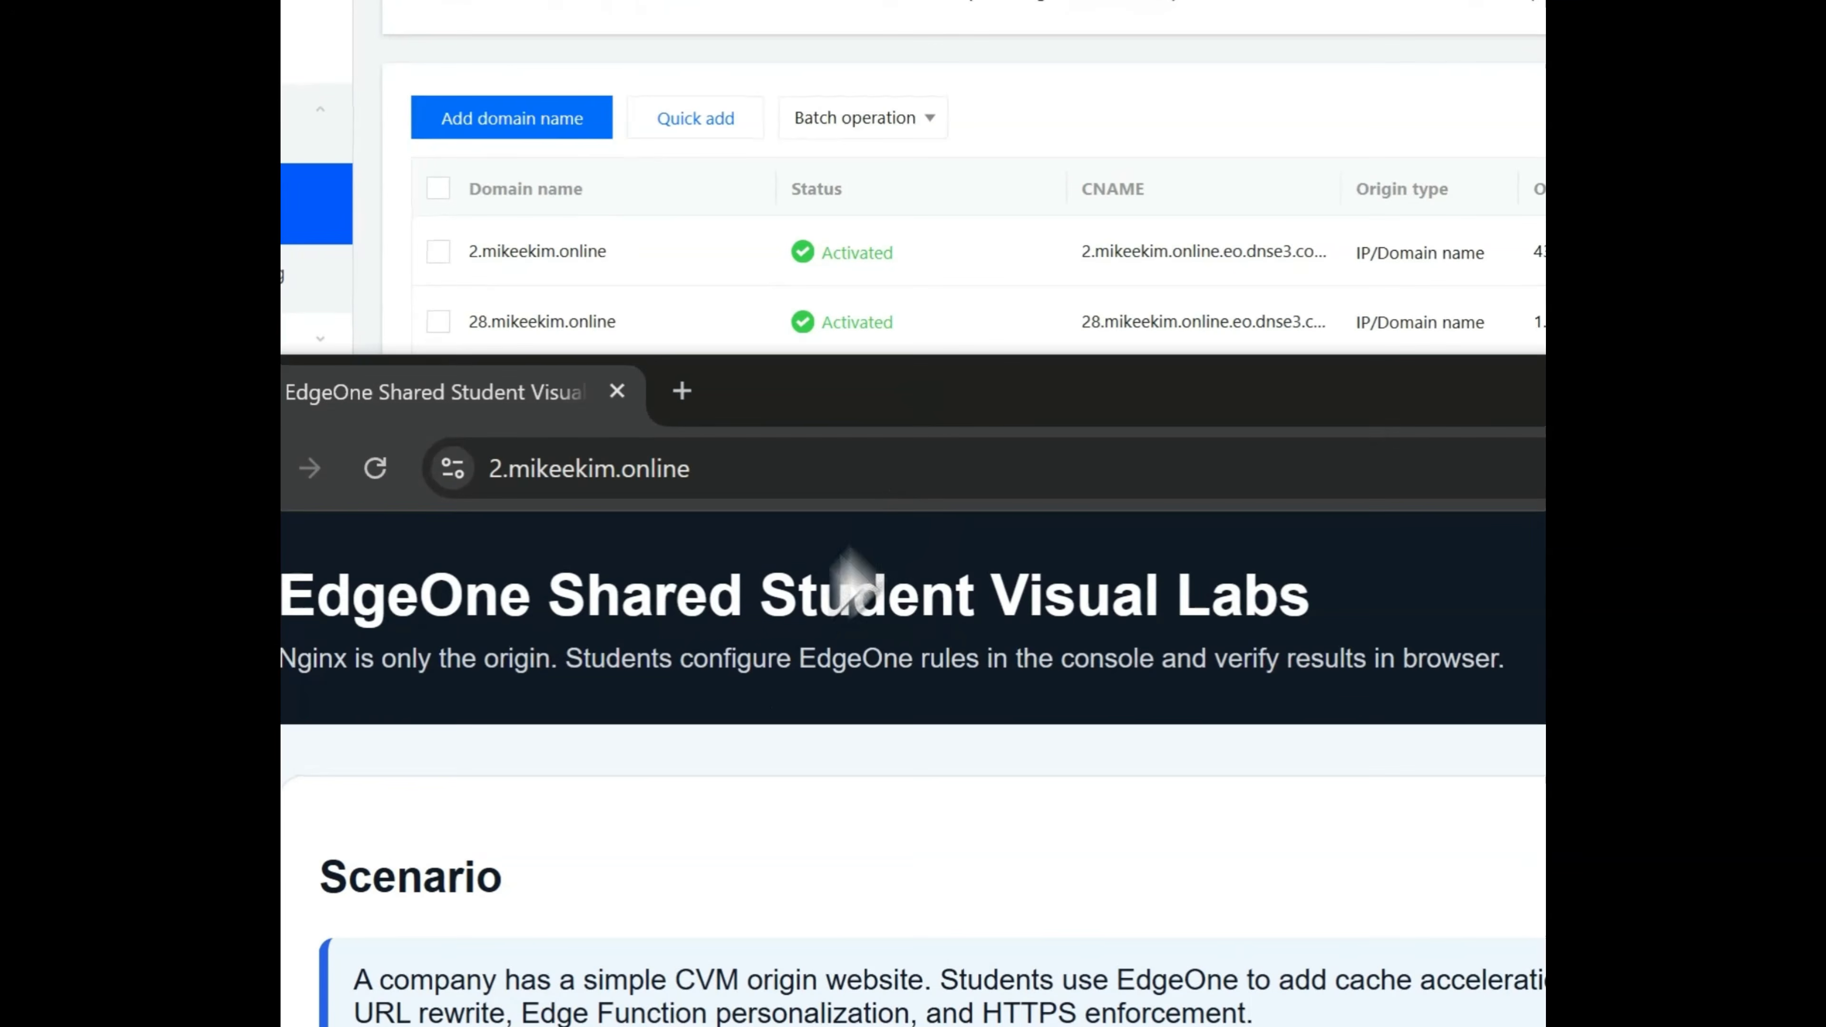
pyautogui.click(479, 472)
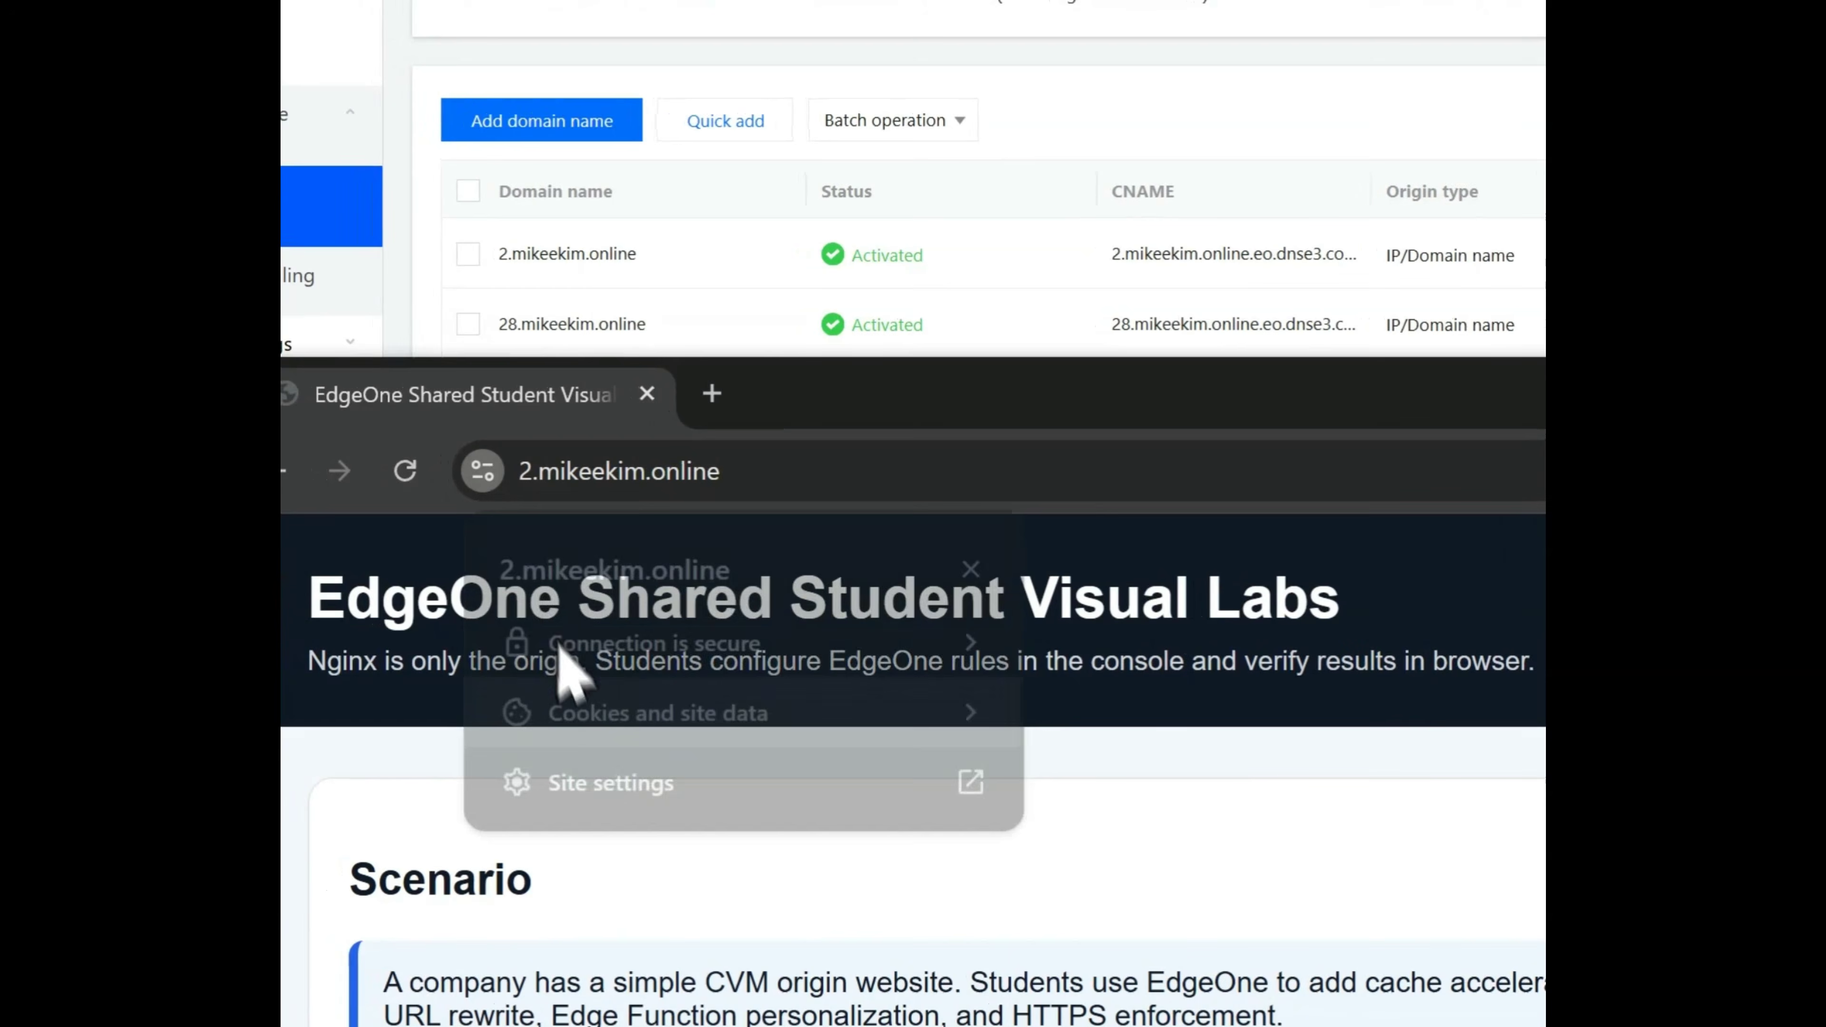
pyautogui.click(1448, 992)
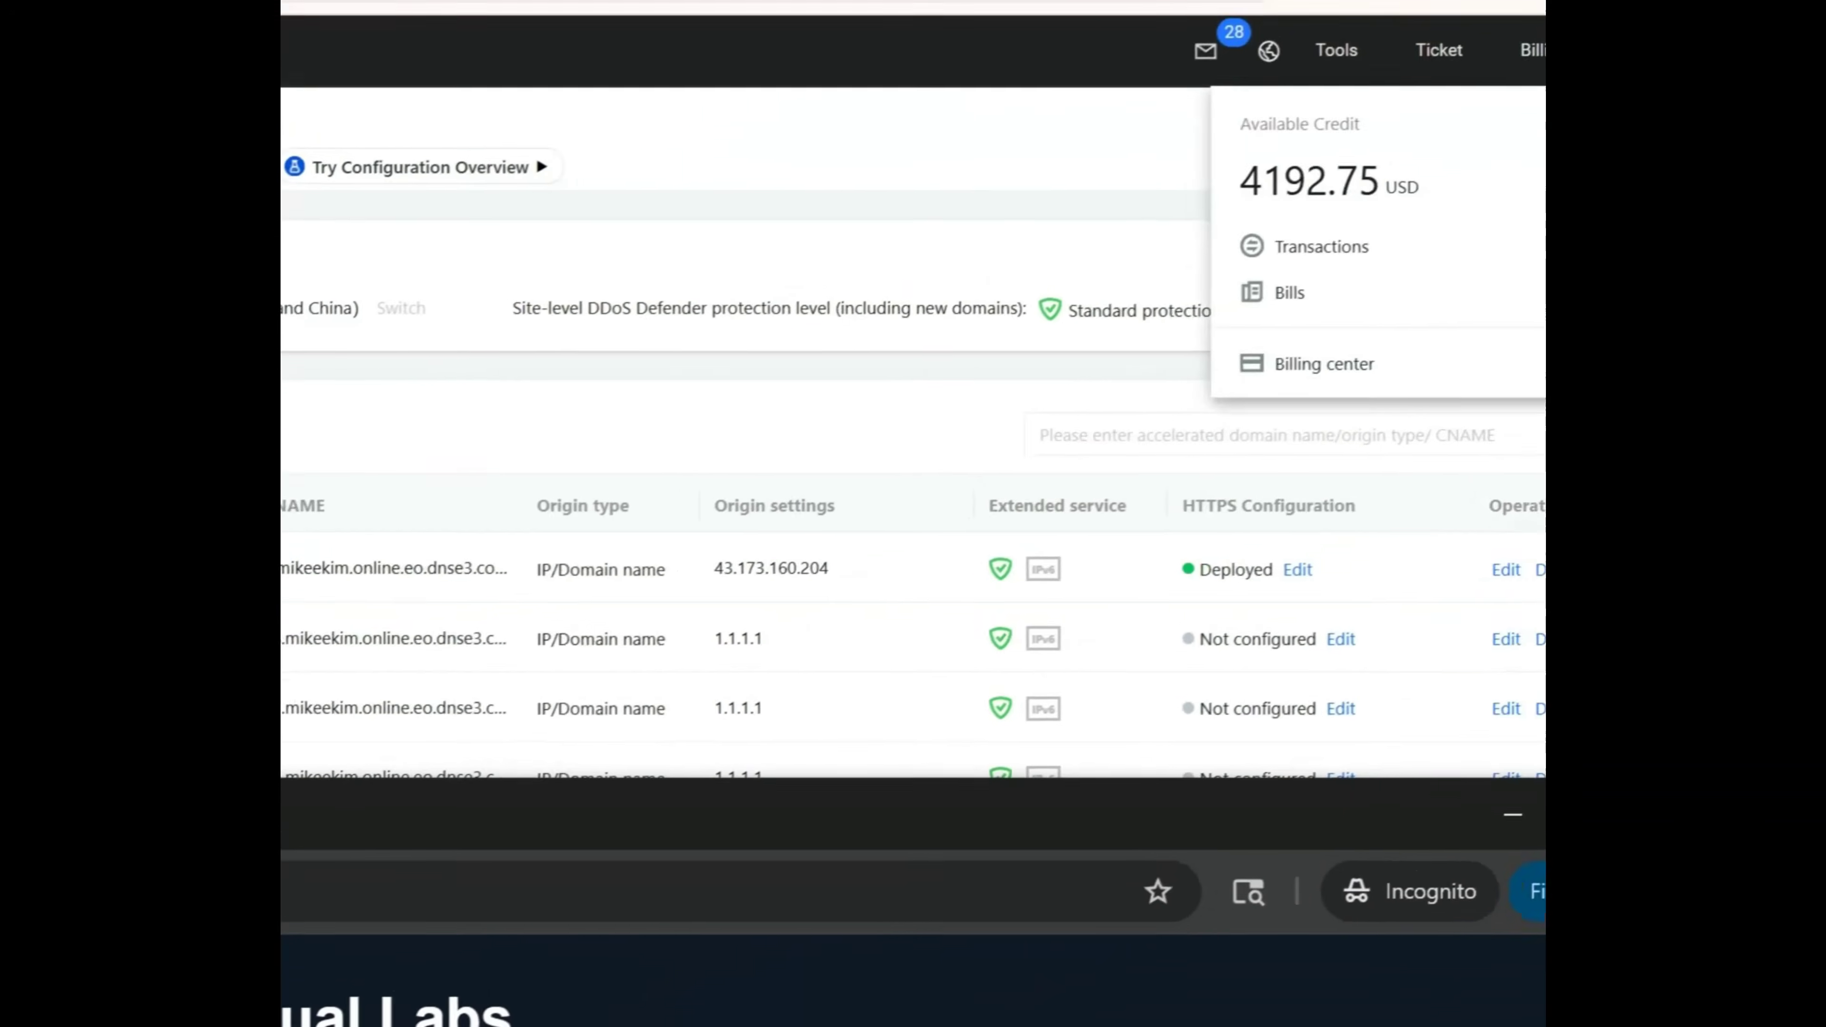
pyautogui.click(1540, 34)
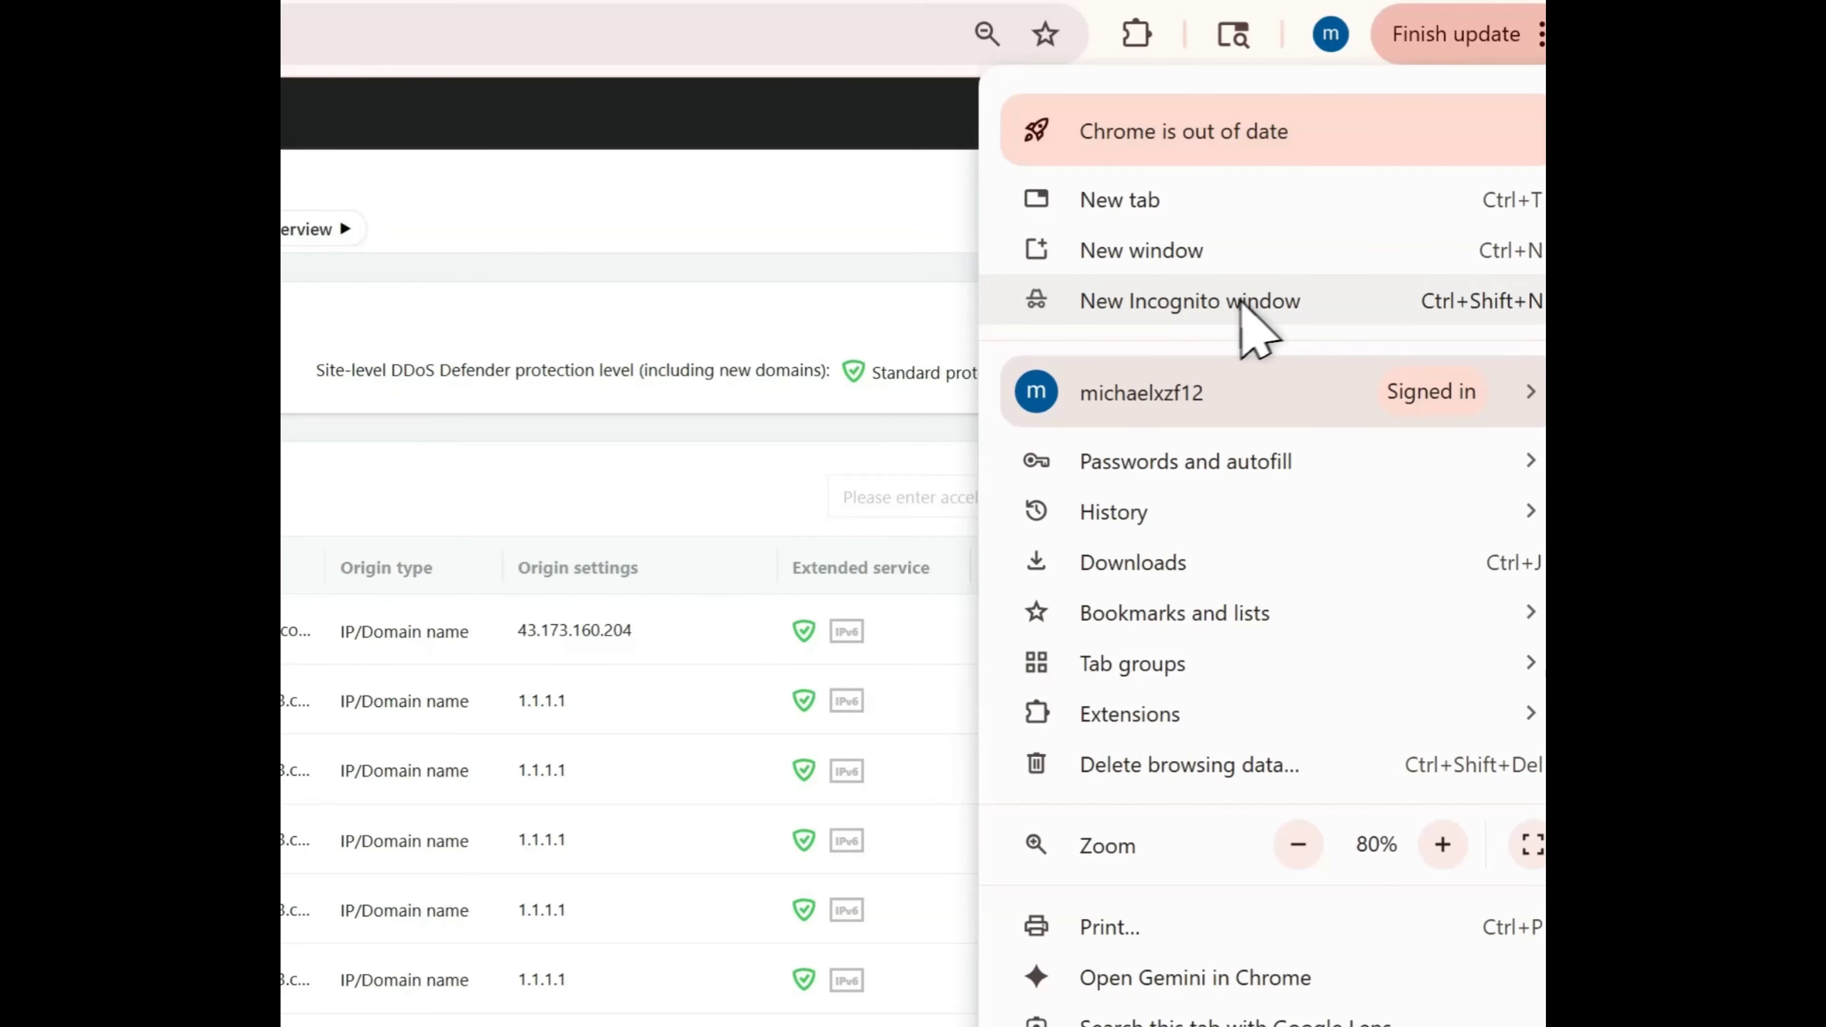
pyautogui.click(788, 867)
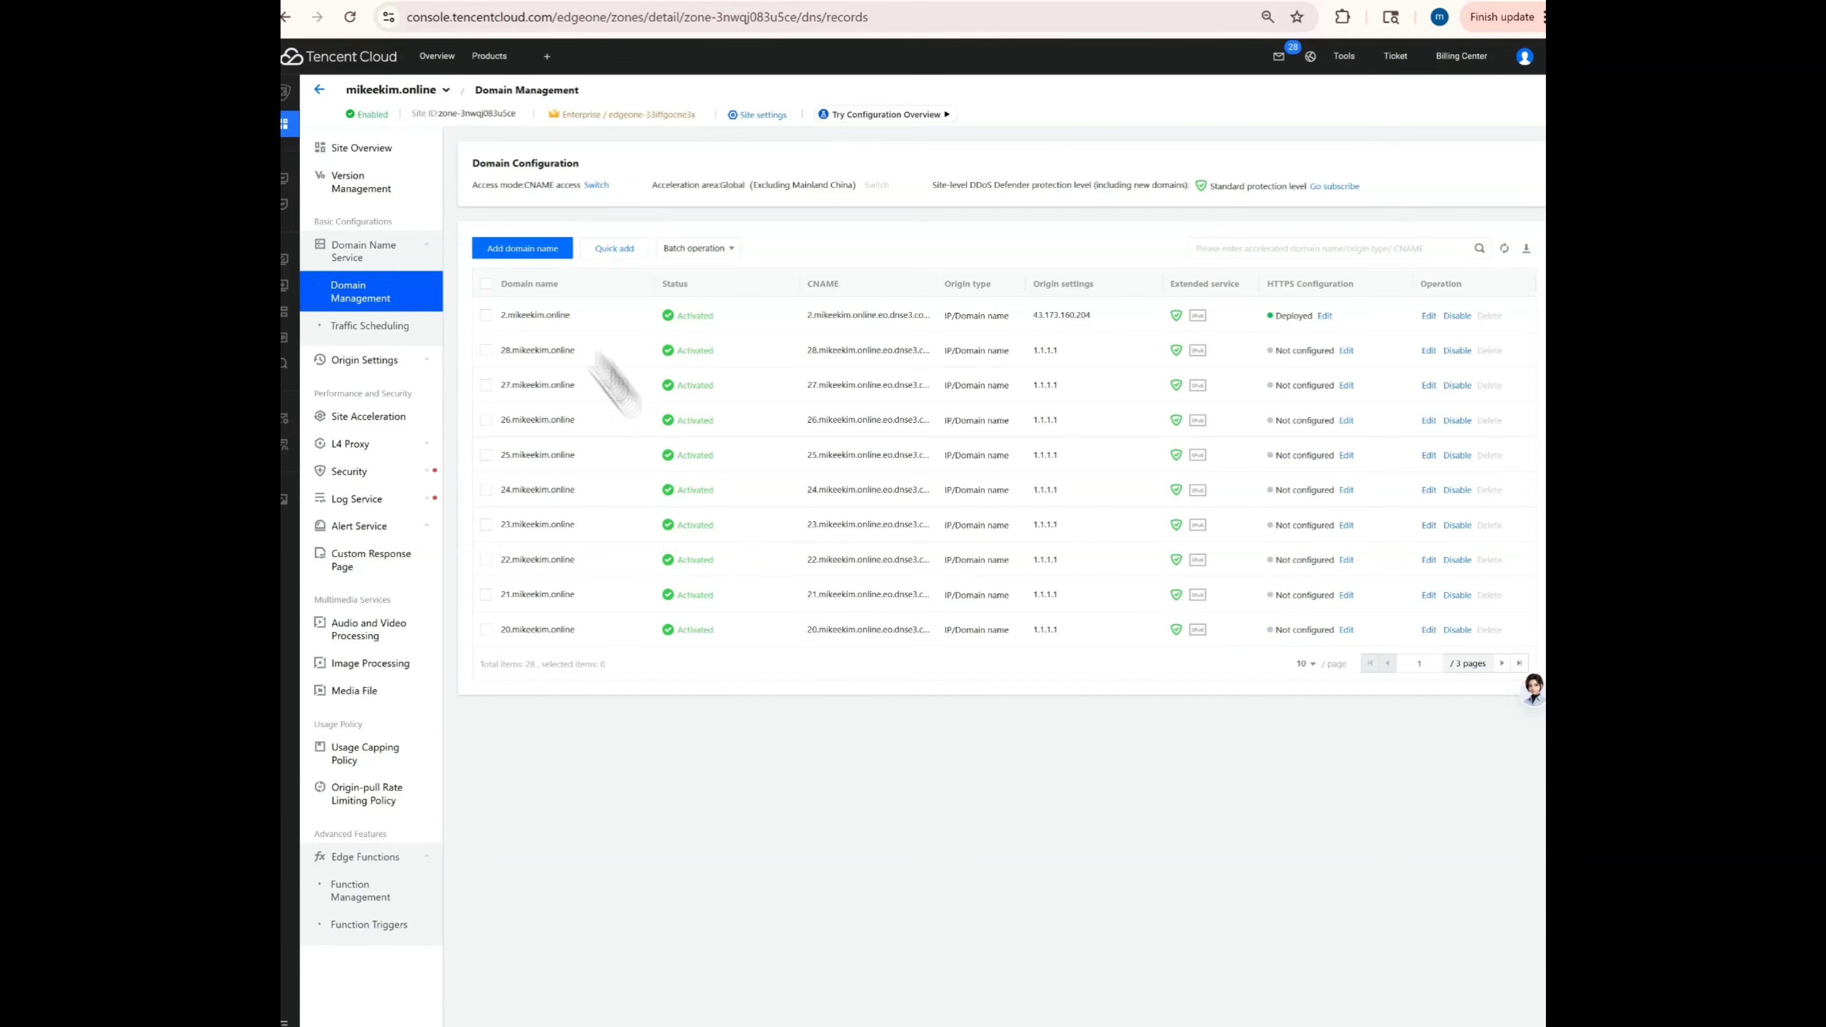
# Switch to the 2.mikeekim.online labs page and review the Lab 7 Force HTTPS Access instructions and the earlier labs.
pyautogui.click(329, 1)
pyautogui.scroll(-1, 901, 562)
pyautogui.scroll(-5, 892, 590)
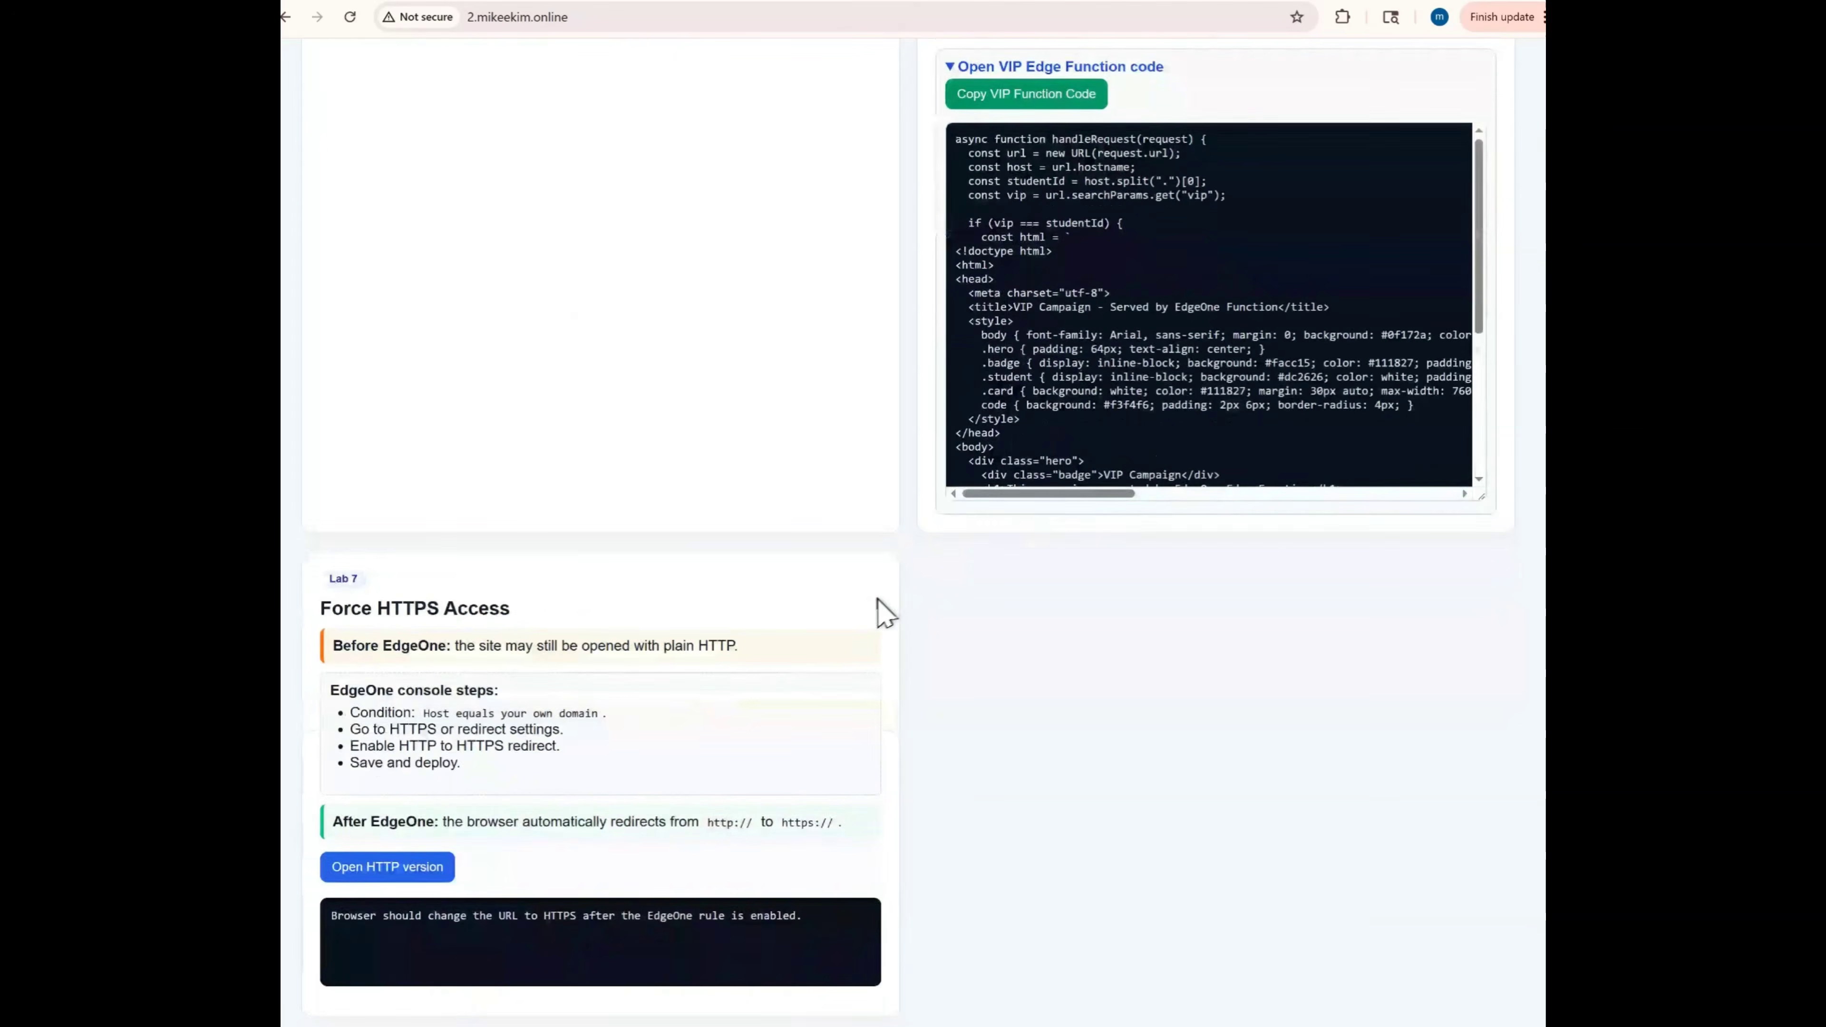
pyautogui.scroll(20, 570, 681)
pyautogui.scroll(15, 571, 699)
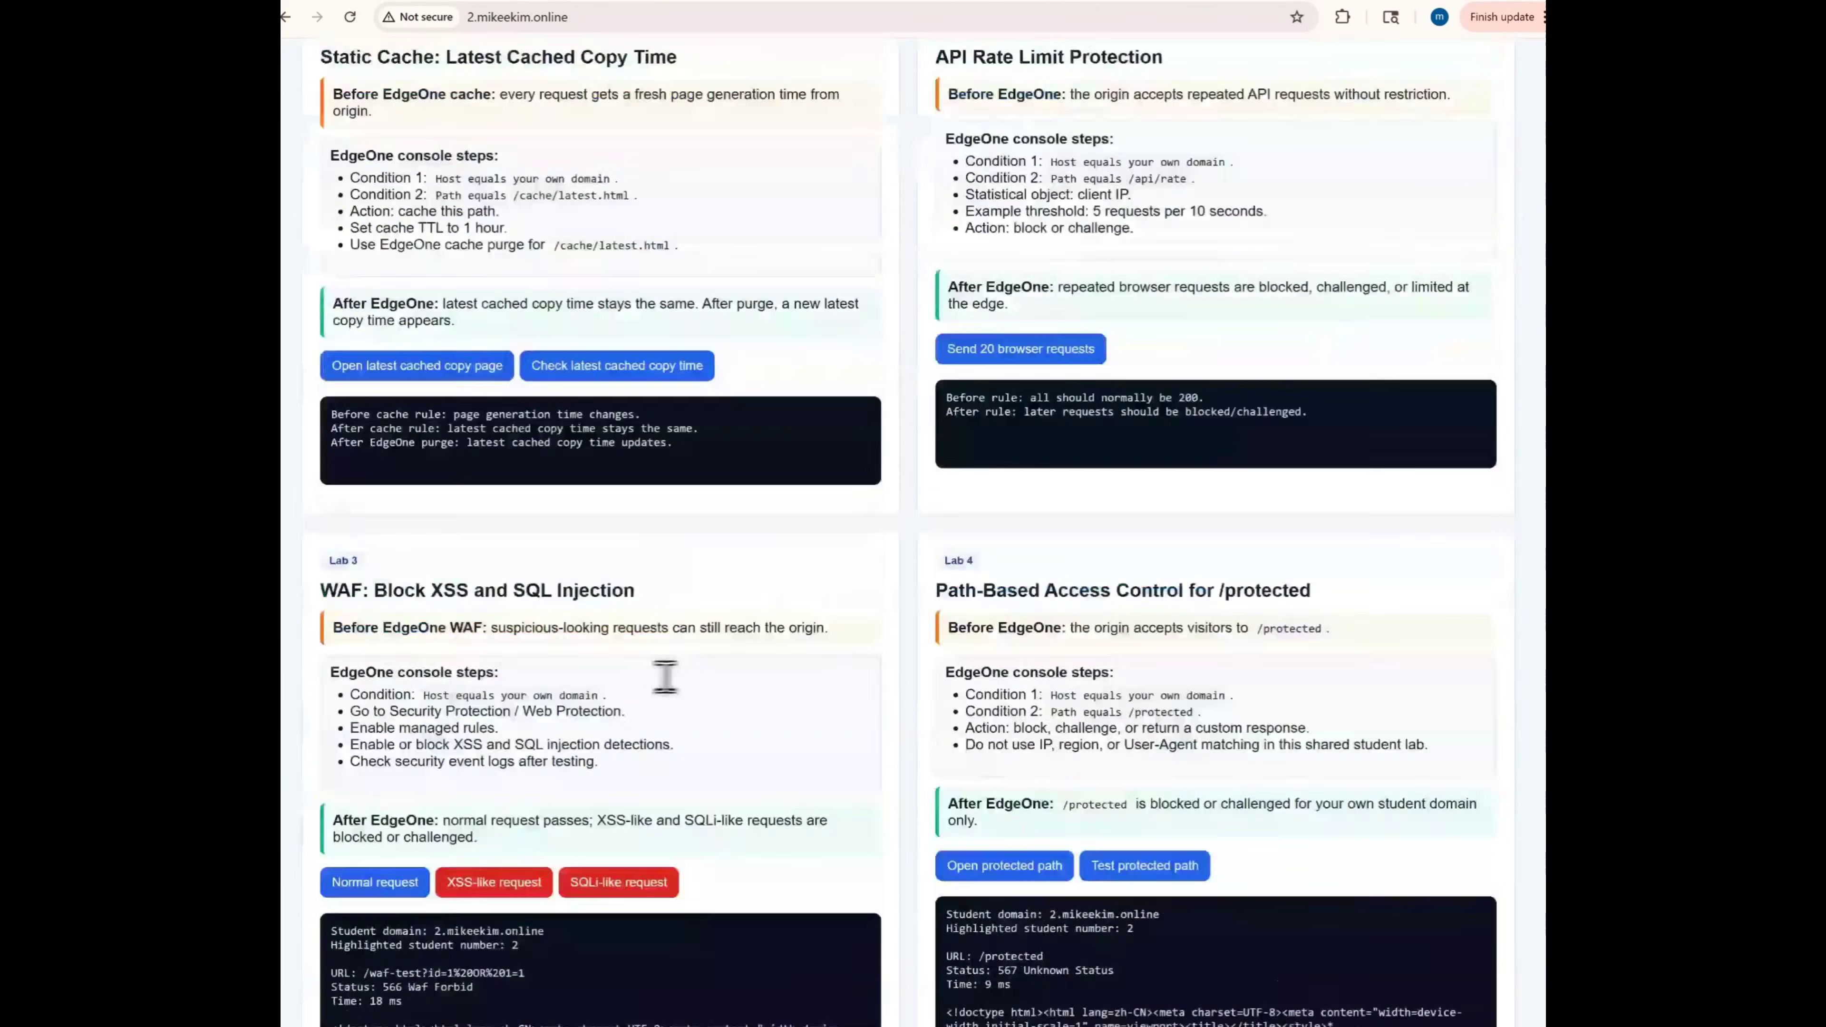